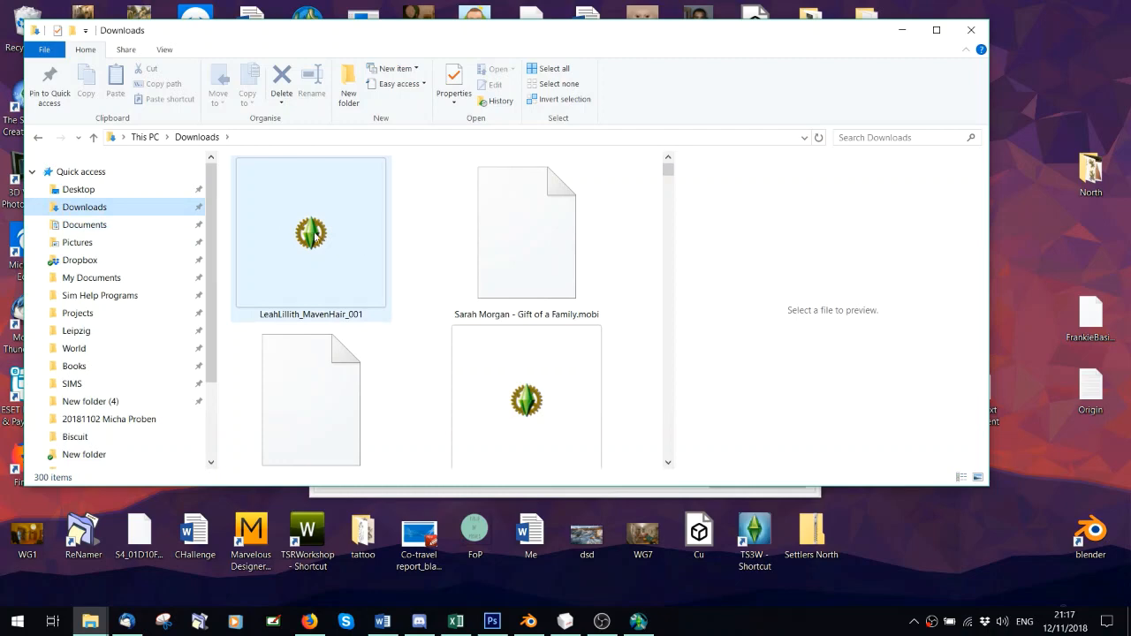
- Copy the LeahLillith_MavenHair_001 package from Downloads into the Mods folder of Documents > Sims 4 Studio
right_click(313, 233)
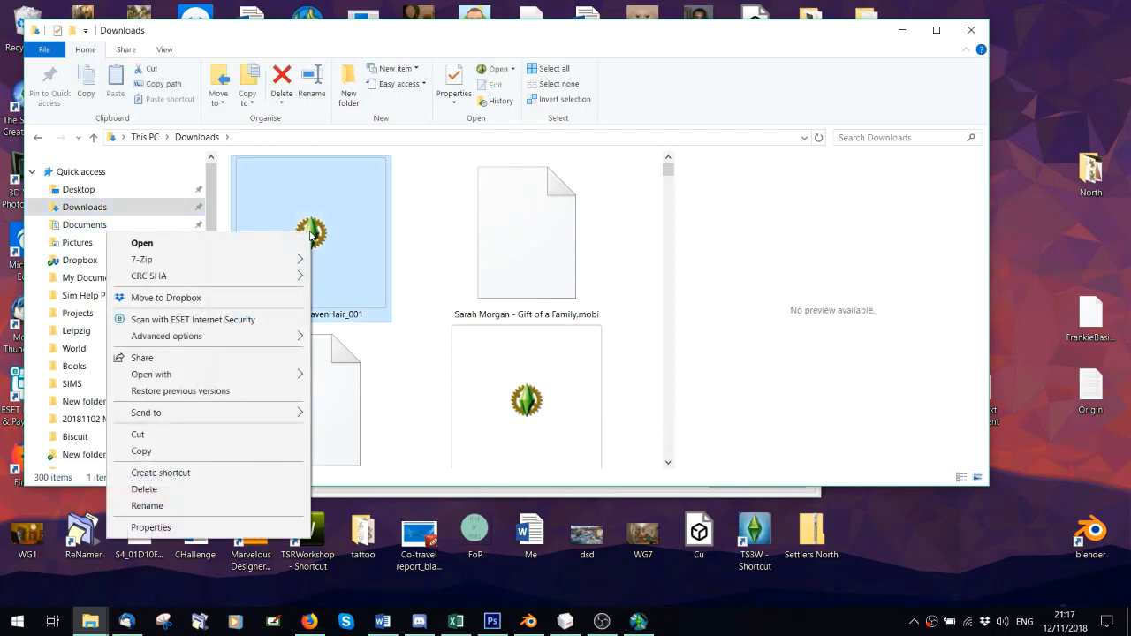
left_click(173, 454)
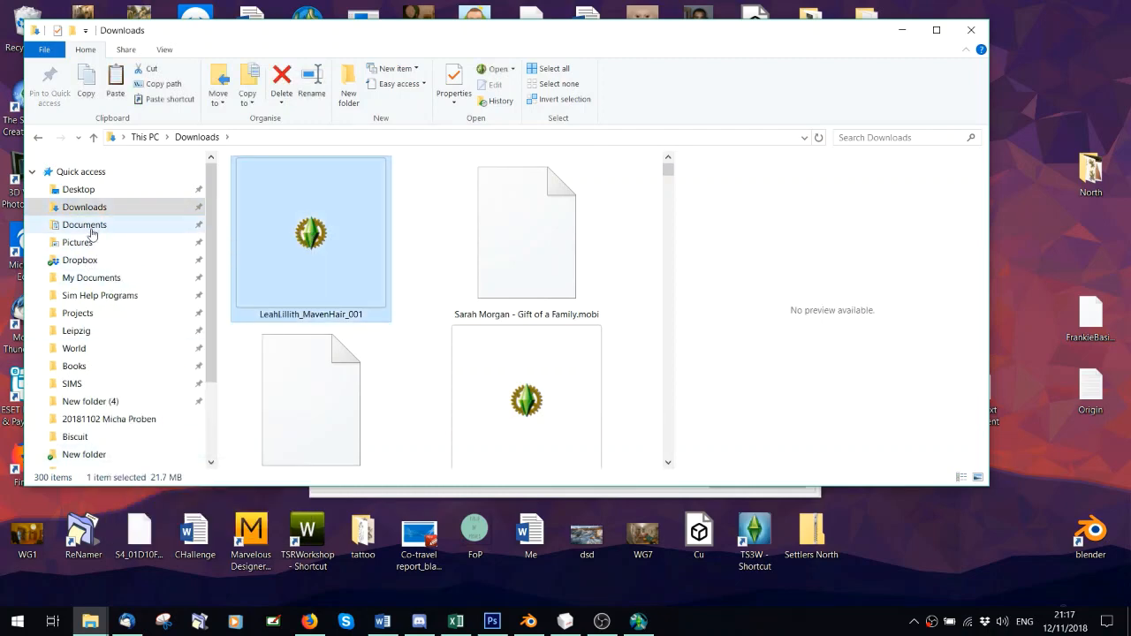
left_click(141, 225)
double_click(274, 247)
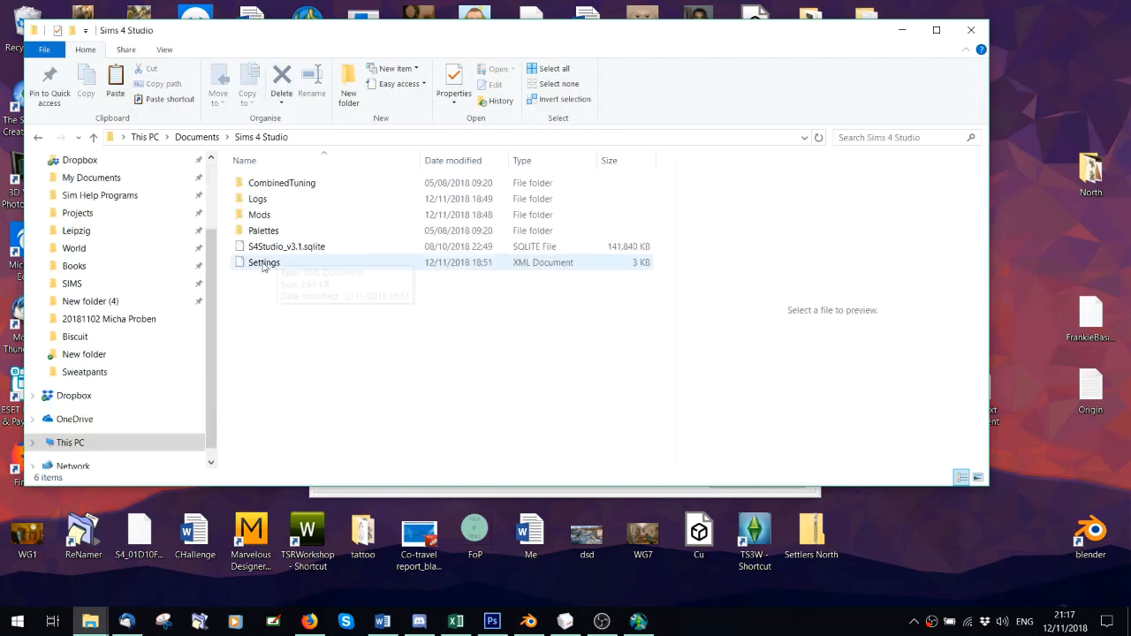
double_click(265, 215)
right_click(232, 303)
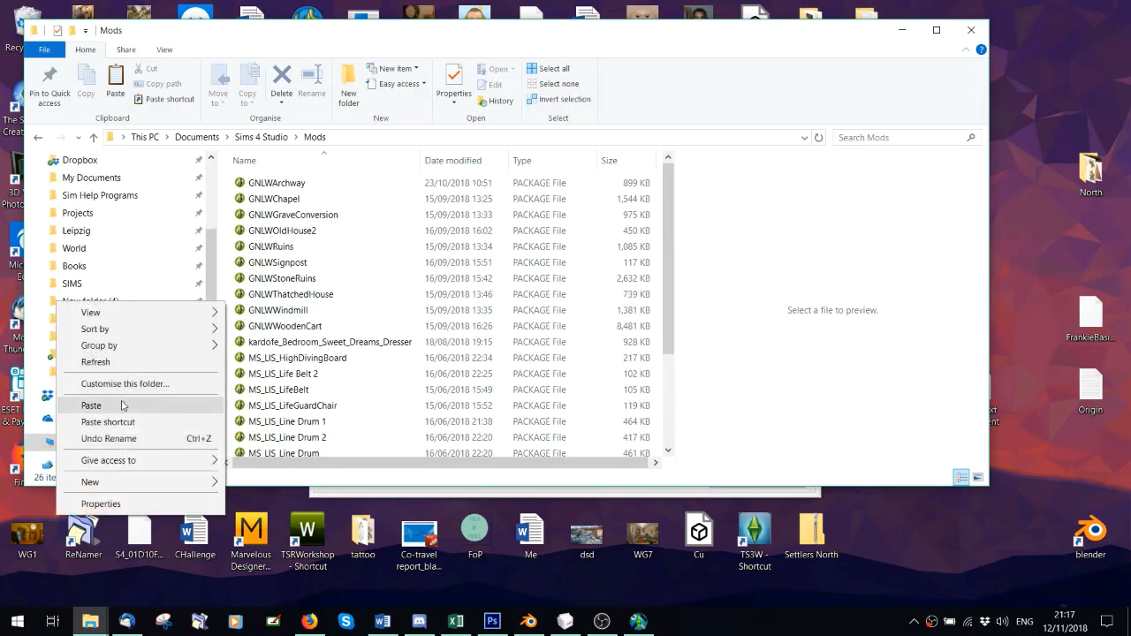
left_click(132, 403)
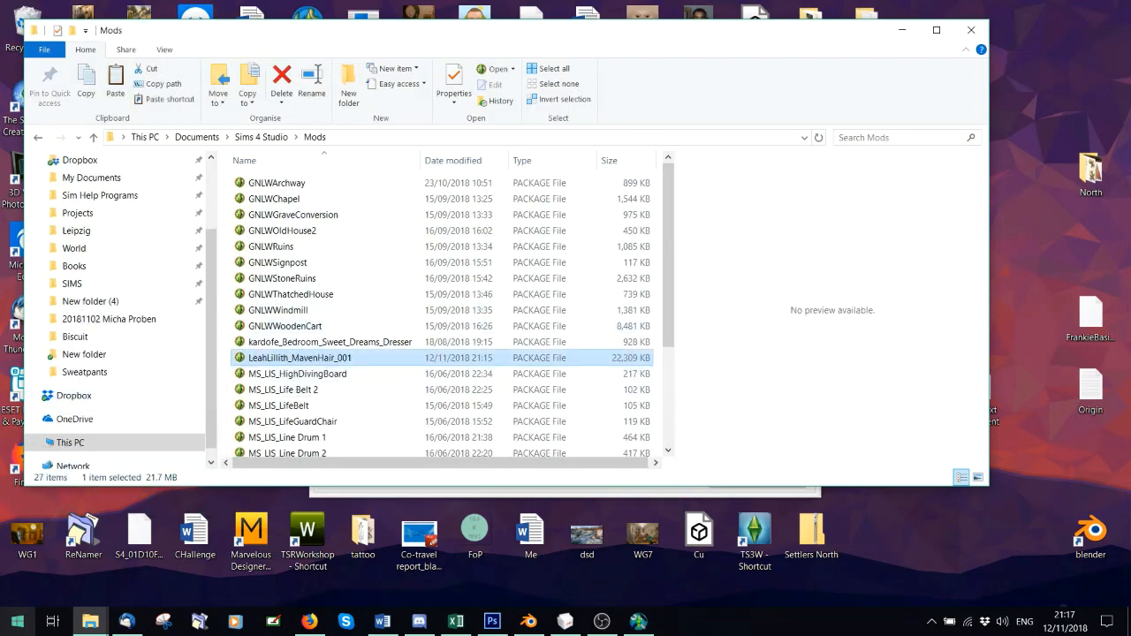
- Launch Sims 4 Studio, start a standalone CAS project, and filter the catalogue to Custom content
left_click(18, 621)
type("sims")
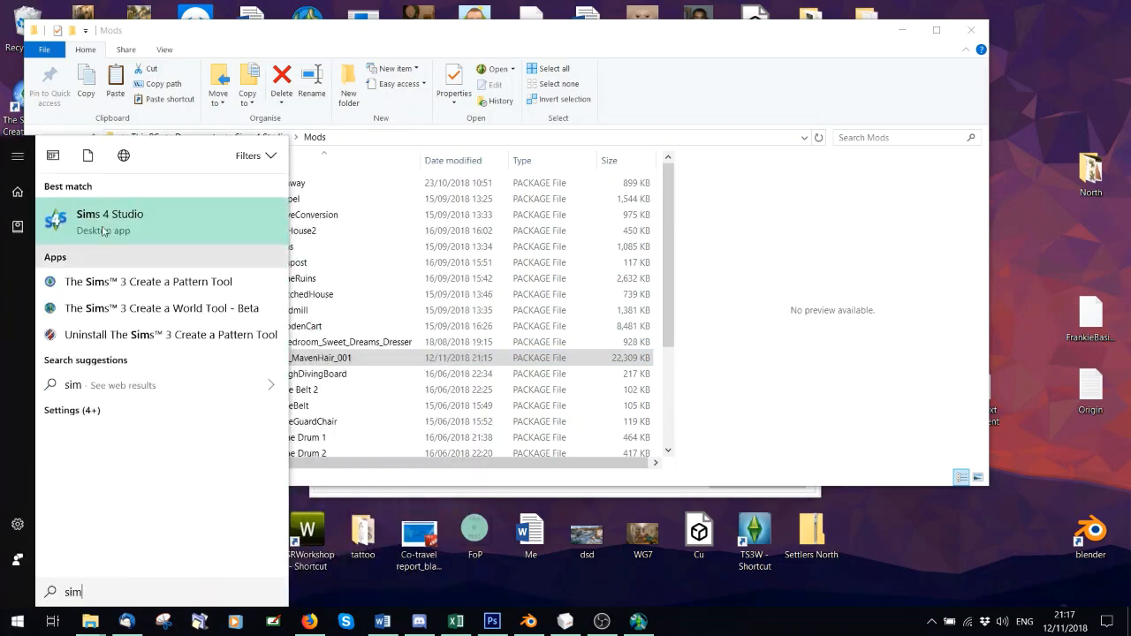
key("Escape")
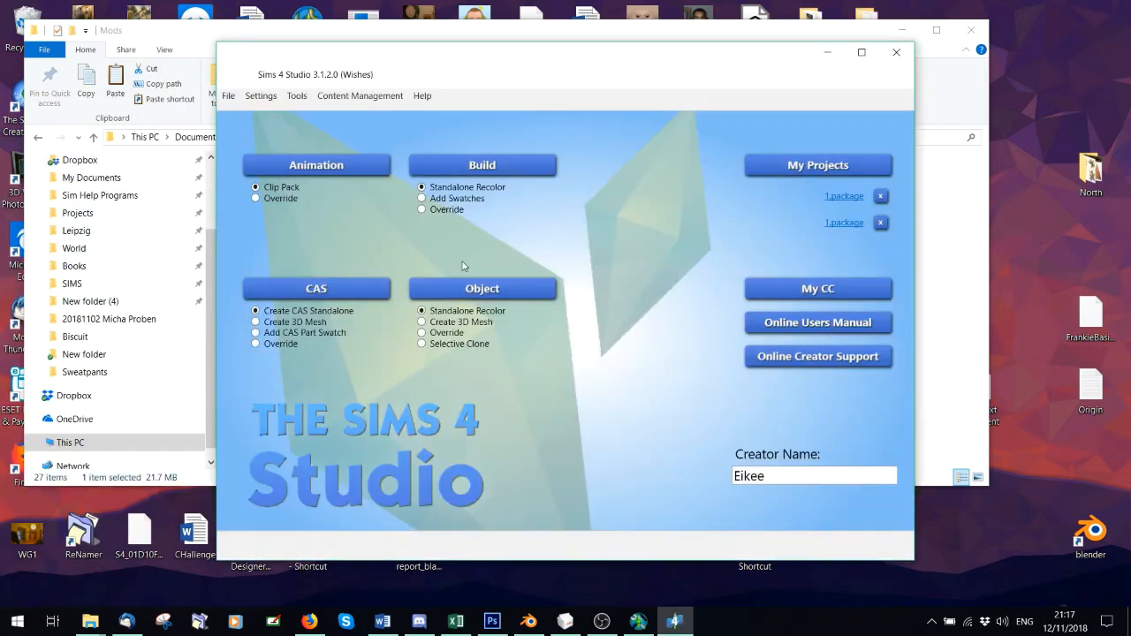
left_click(318, 290)
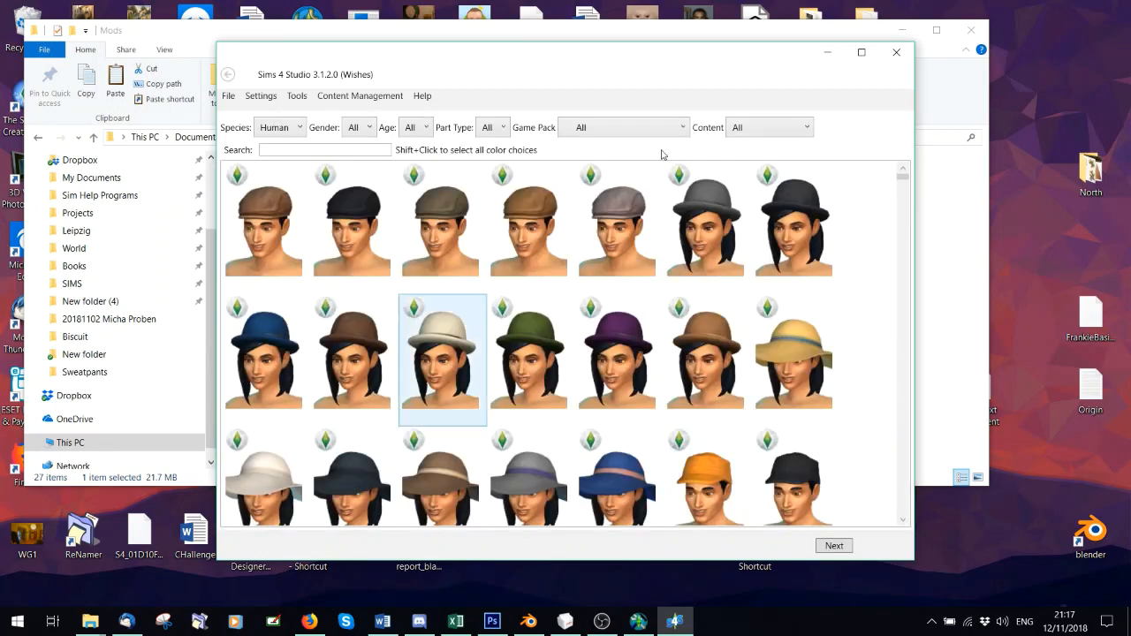
left_click(740, 128)
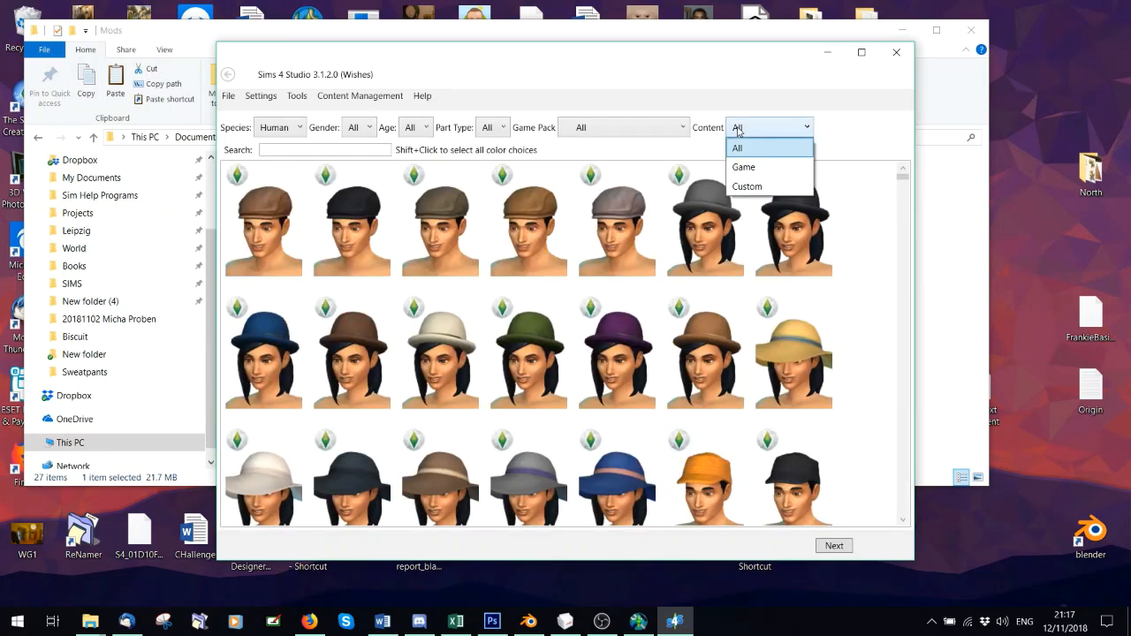
left_click(749, 185)
- Select the range of LeahLillith_MavenHair_001 colour variants in the catalogue, starting from the first one
left_click(252, 234)
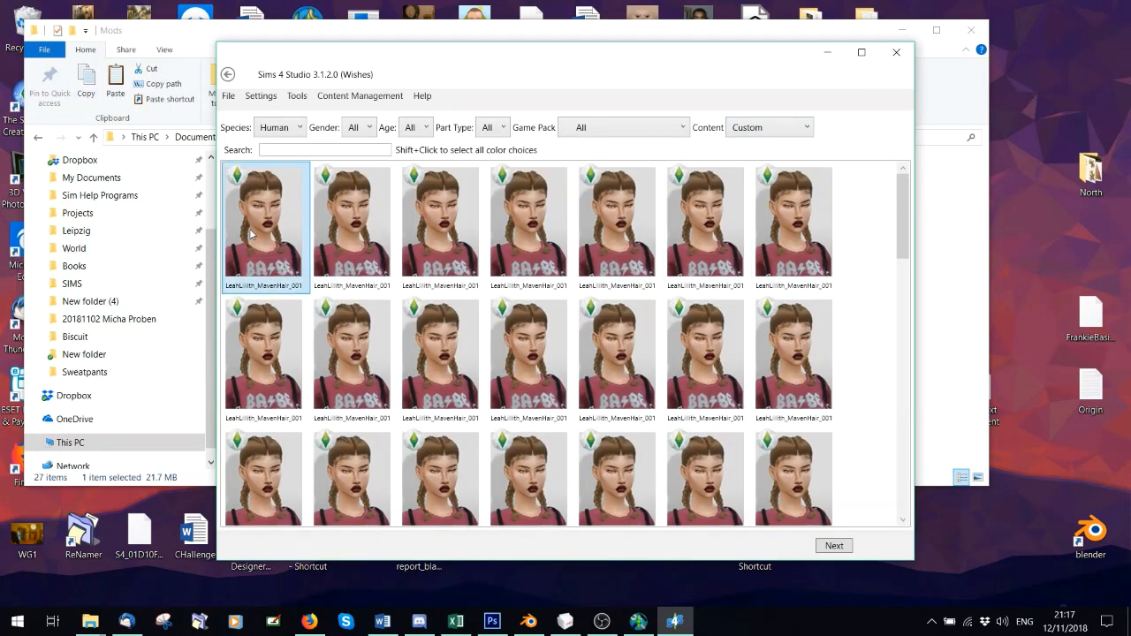
scroll(655, 345, "down", 3)
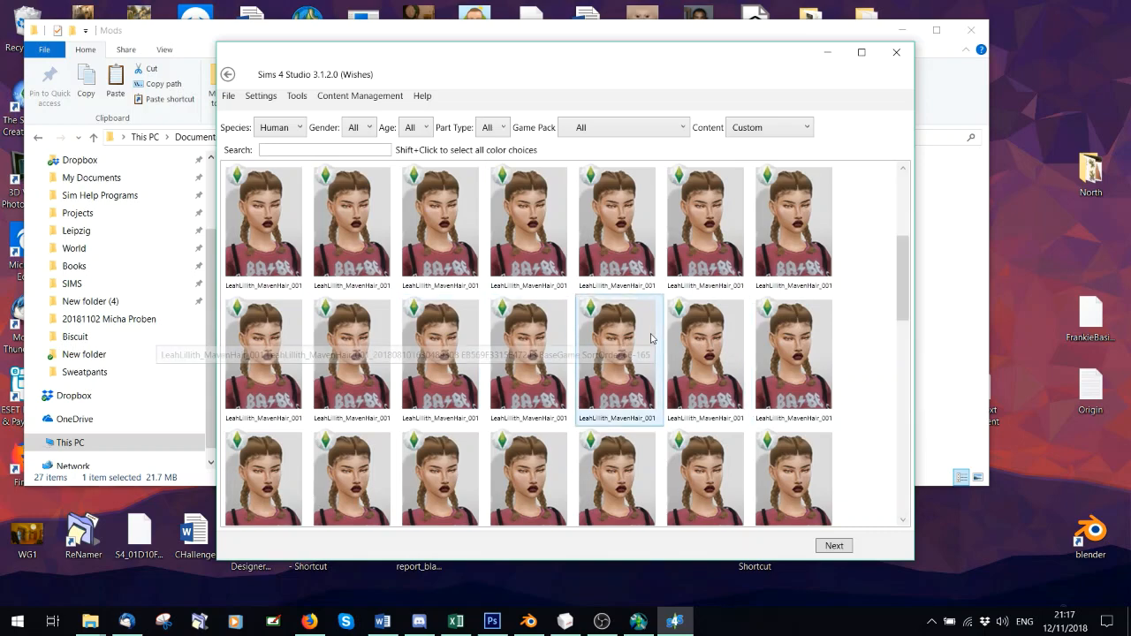
key("shift")
left_click(800, 489, "shift")
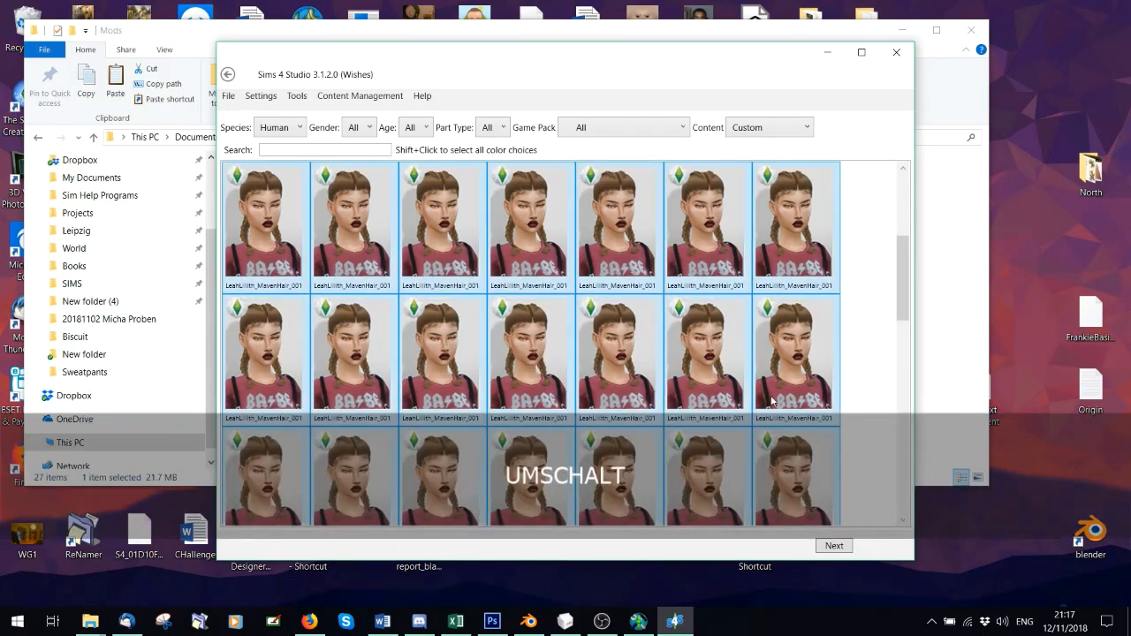
- Save the selected hair as a package named 1 in a new Tutorial folder inside the Hair projects folder
left_click(844, 548)
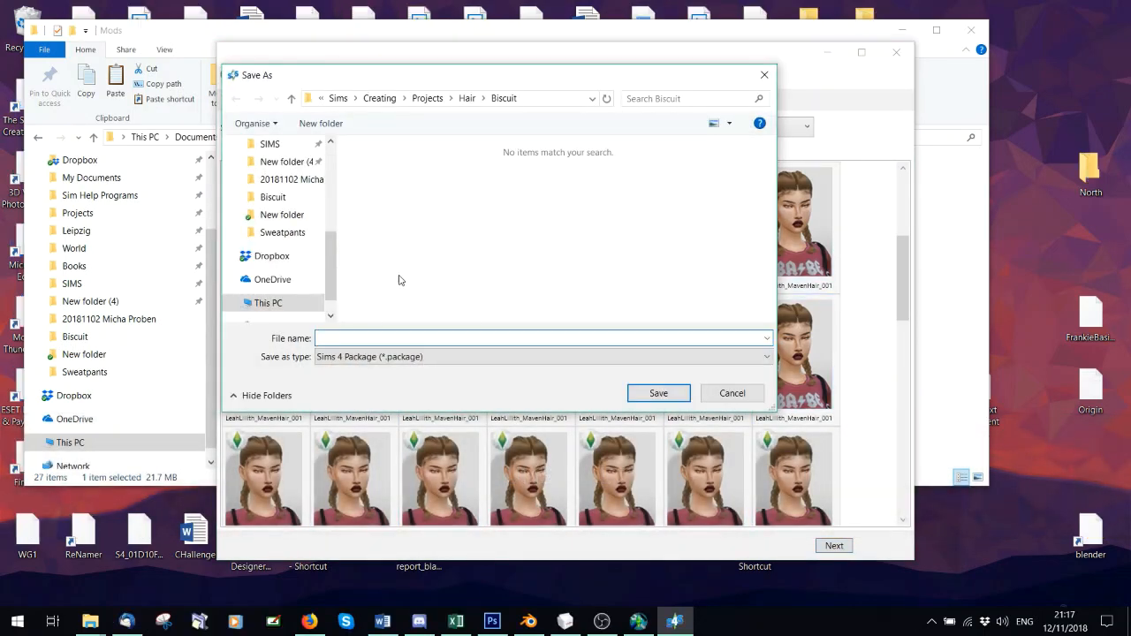
left_click(467, 98)
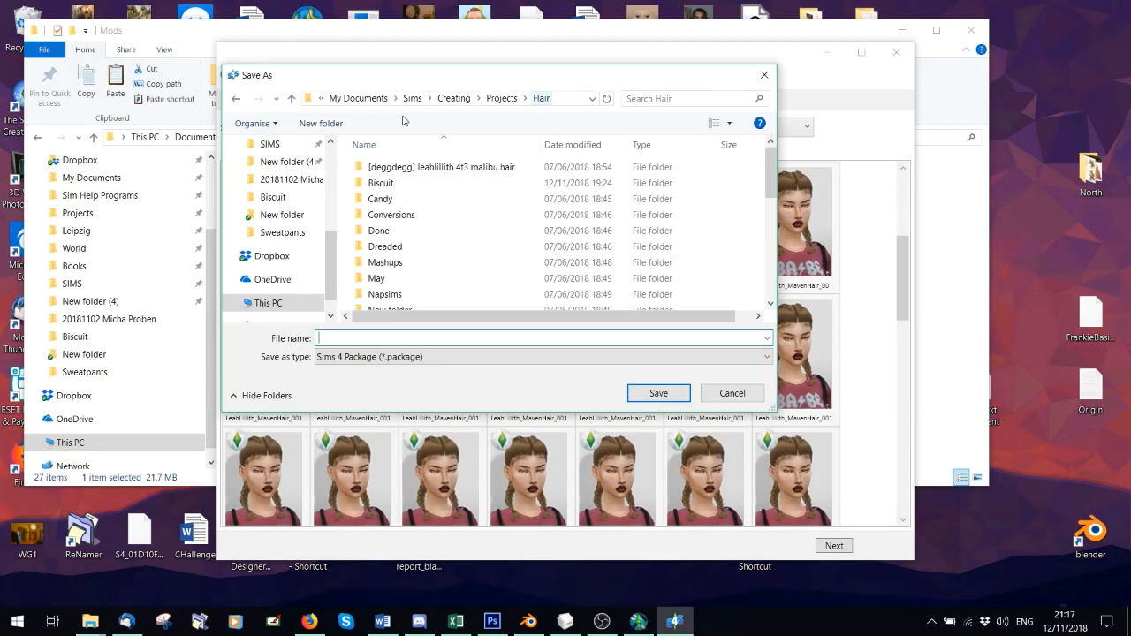
left_click(322, 124)
type("Tutori")
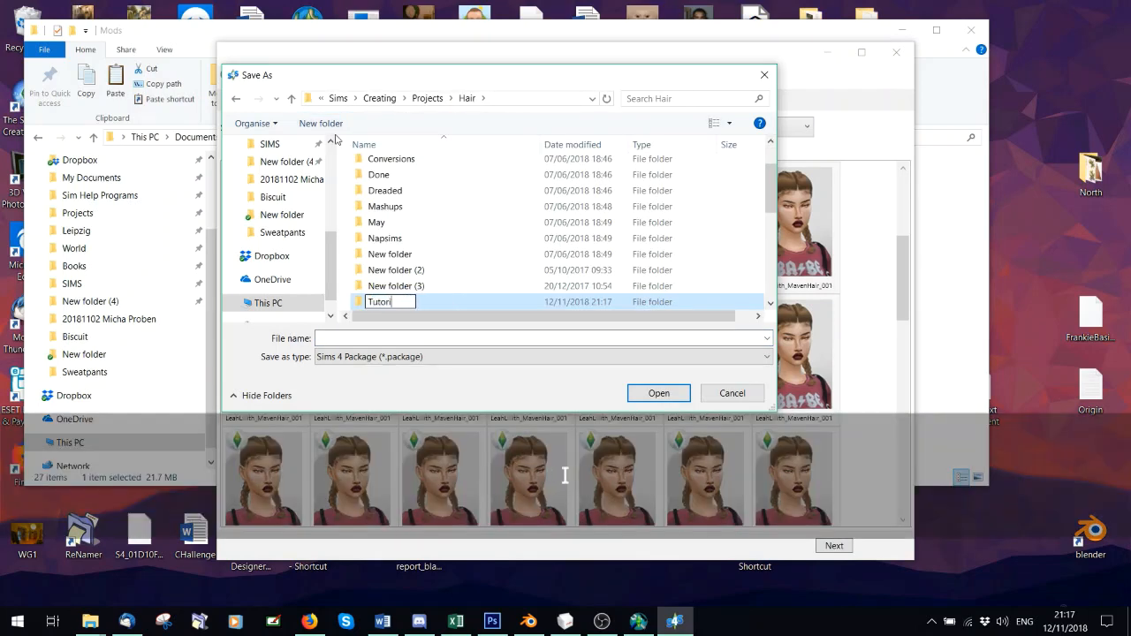
type("al")
key("Return")
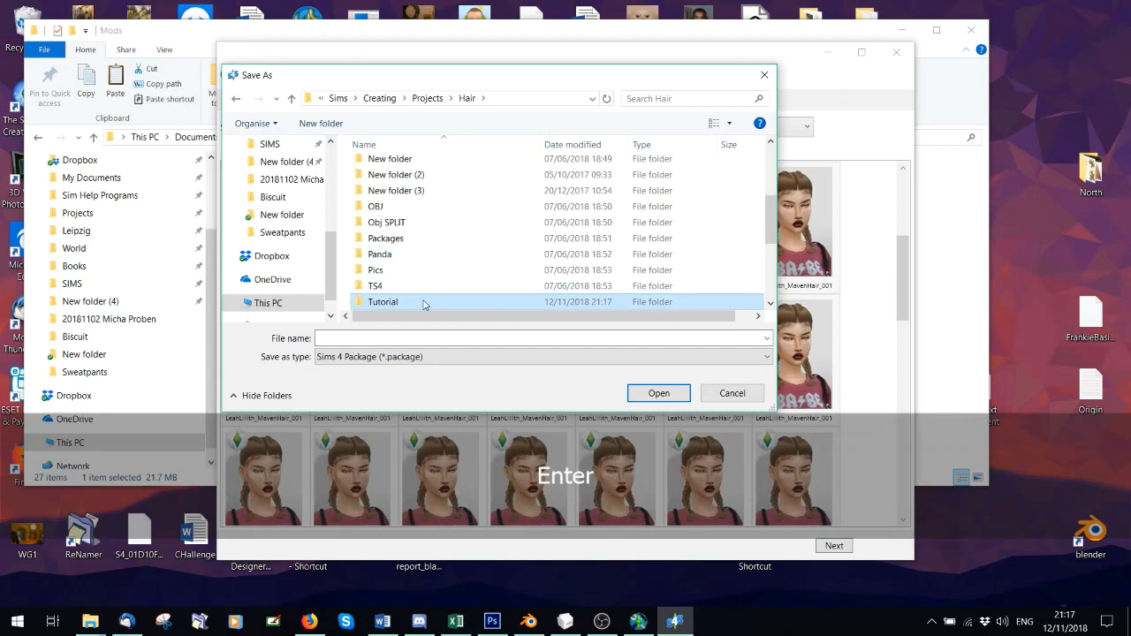
double_click(424, 303)
type("1")
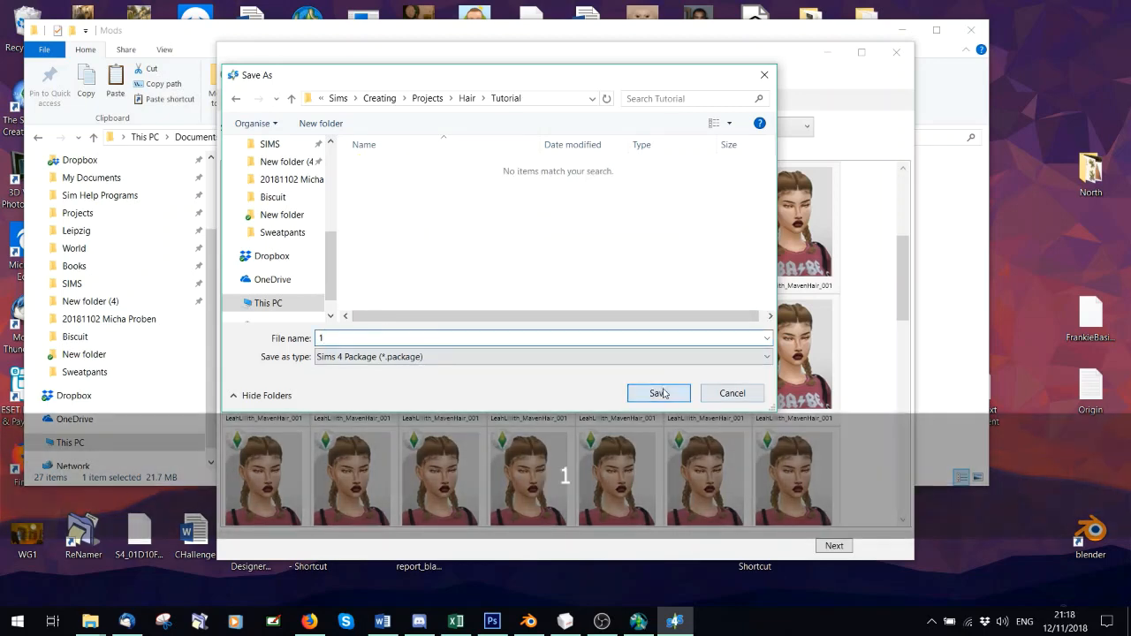
left_click(661, 394)
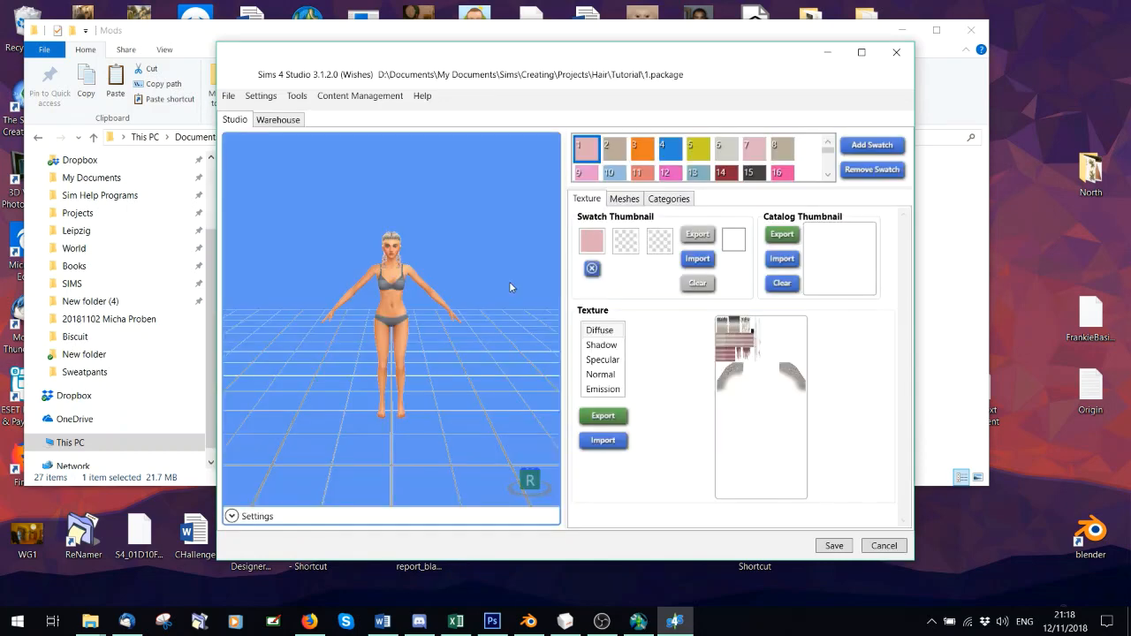
- Export the hair's LOD 0 mesh as a Blender file named Mesh in the Tutorial folder
scroll(405, 295, "up", 5)
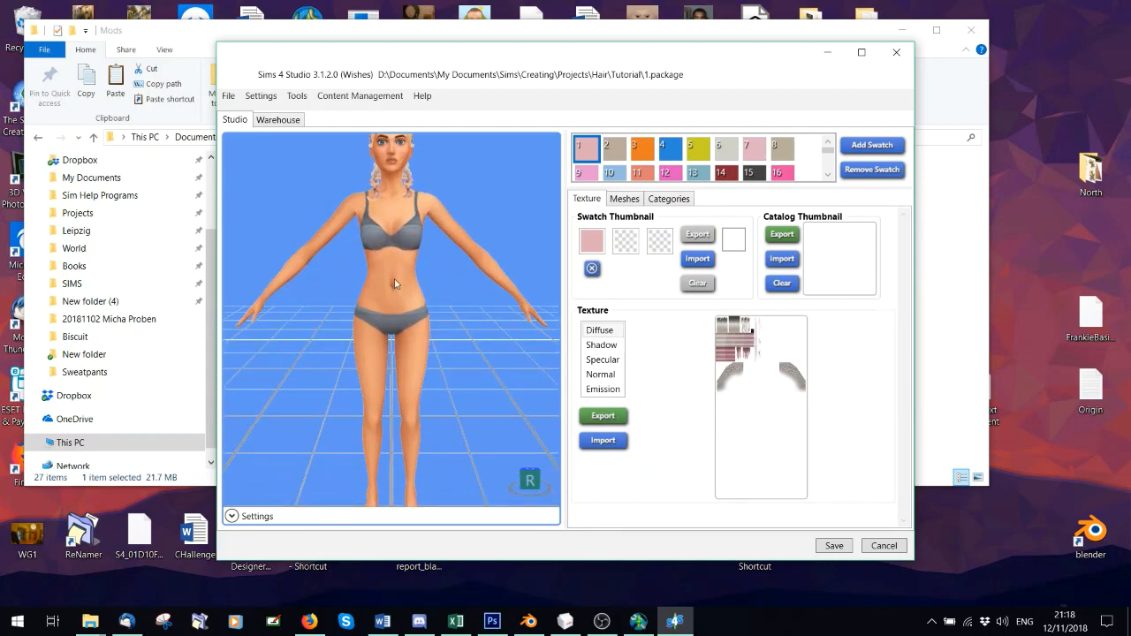
left_click_drag(394, 278, 227, 238)
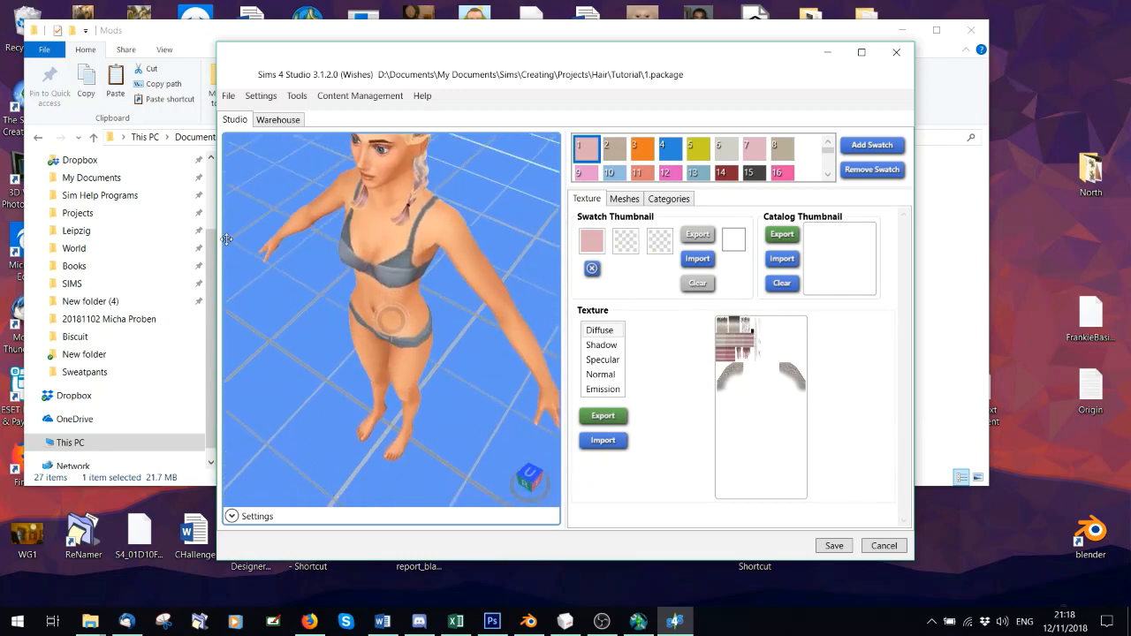
right_click_drag(227, 240, 263, 195)
left_click(626, 198)
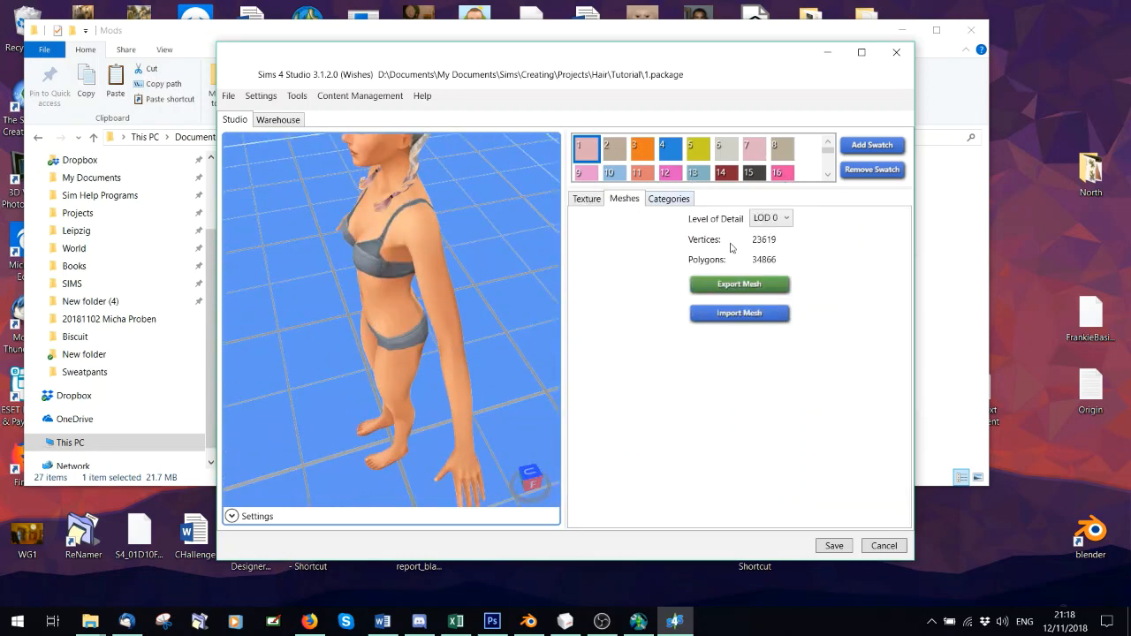
left_click(744, 290)
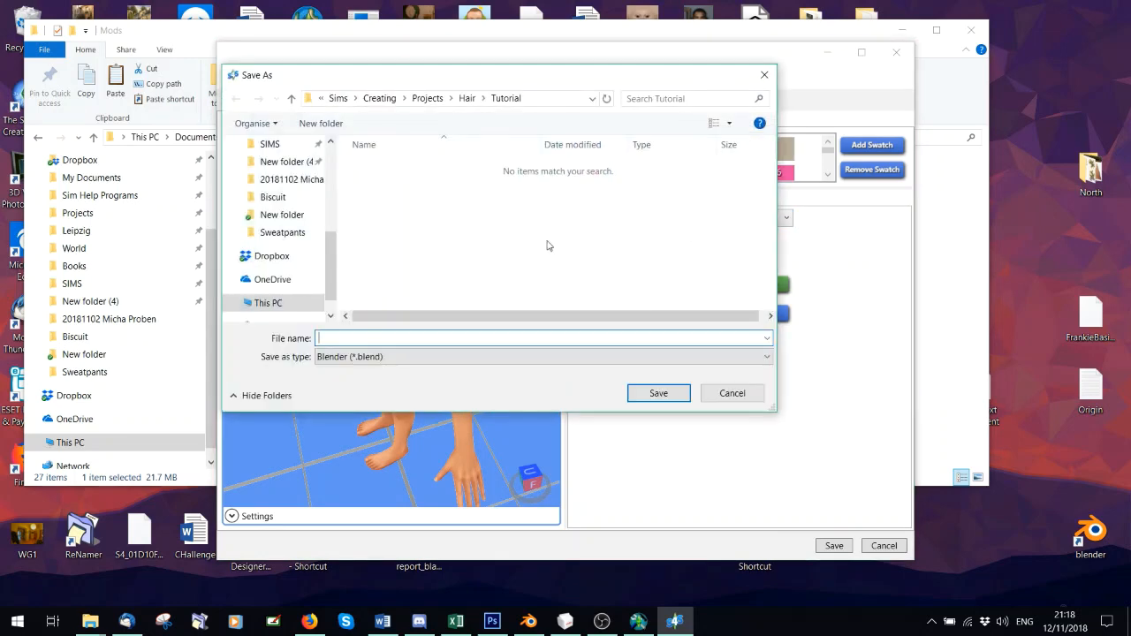
type("mesh")
key("Return")
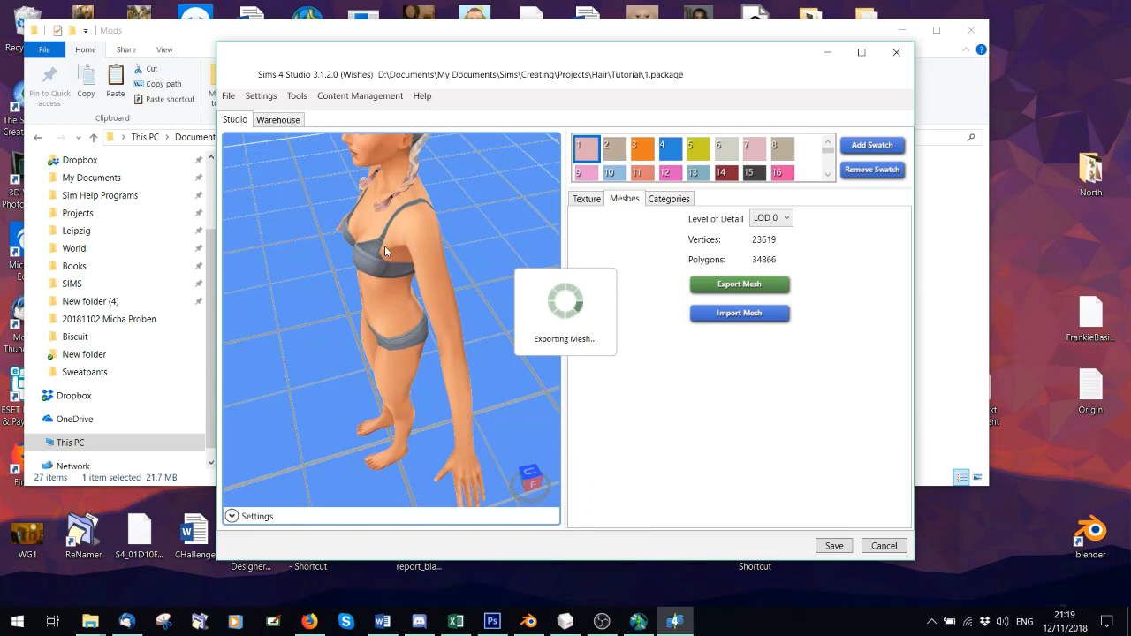
- Return to the hair's texture settings, compare several colour swatches on the model, and choose light grey swatch 6
left_click(587, 200)
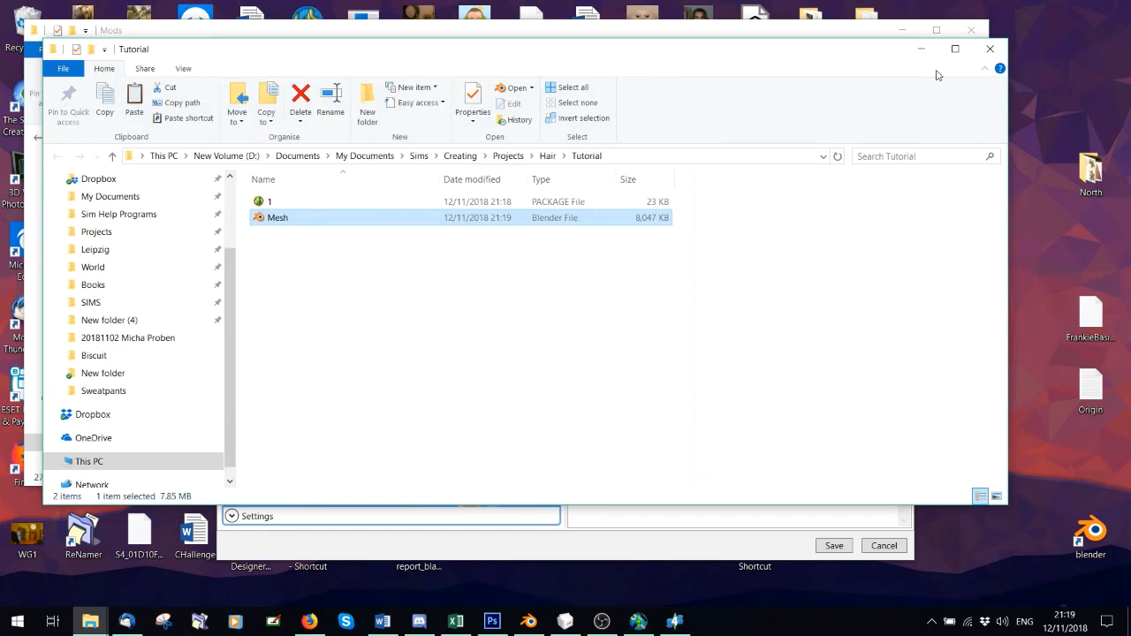
left_click(922, 48)
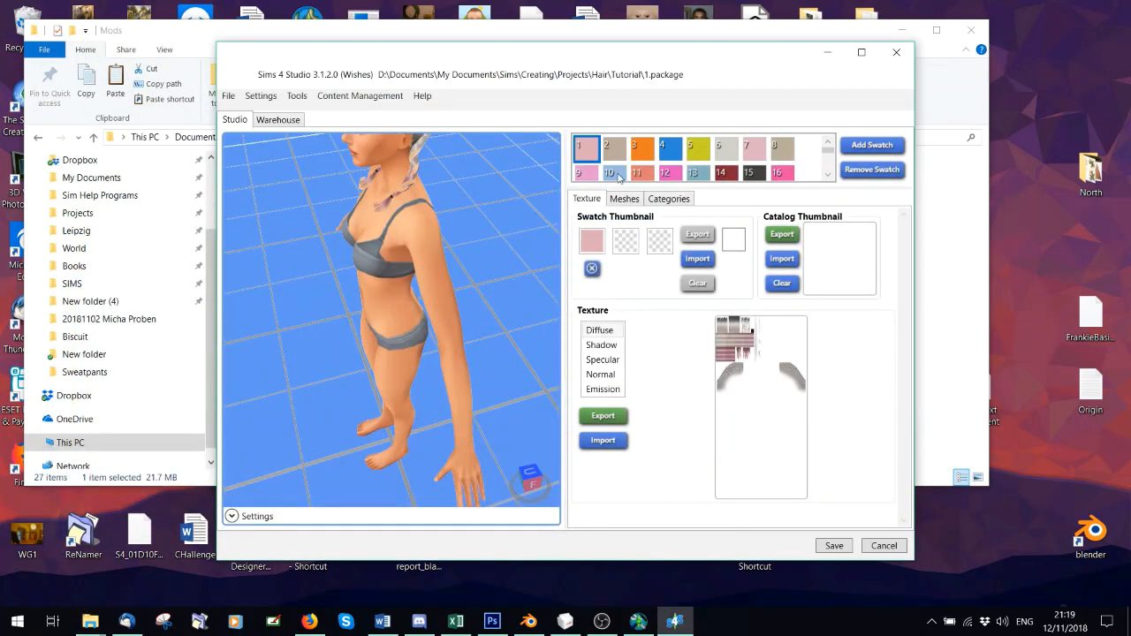
left_click(614, 150)
left_click(643, 156)
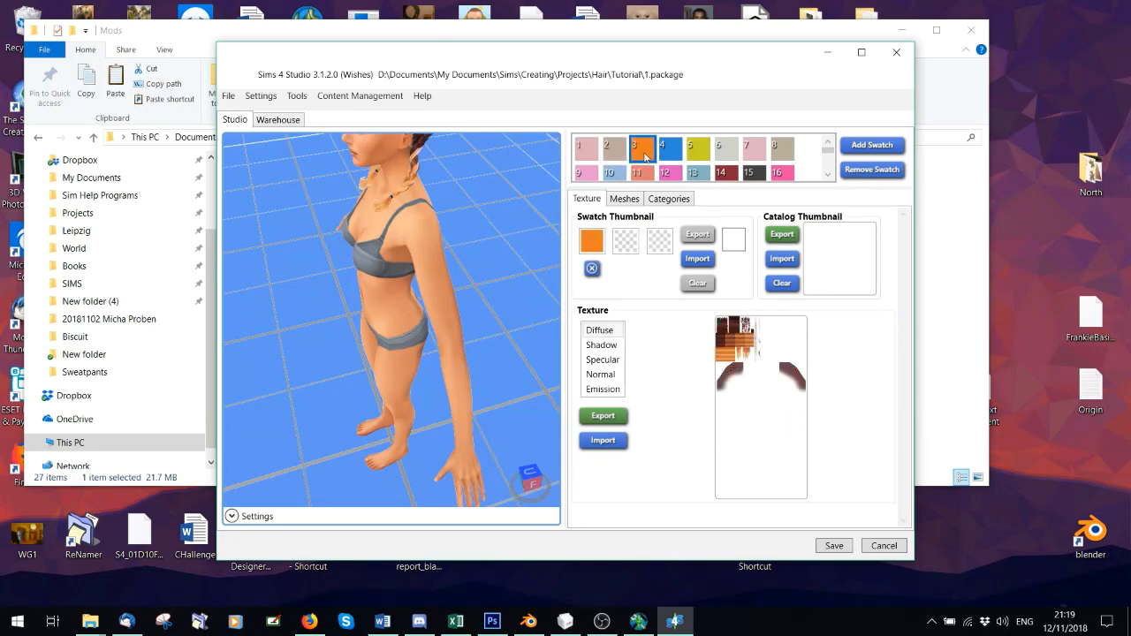
left_click(692, 153)
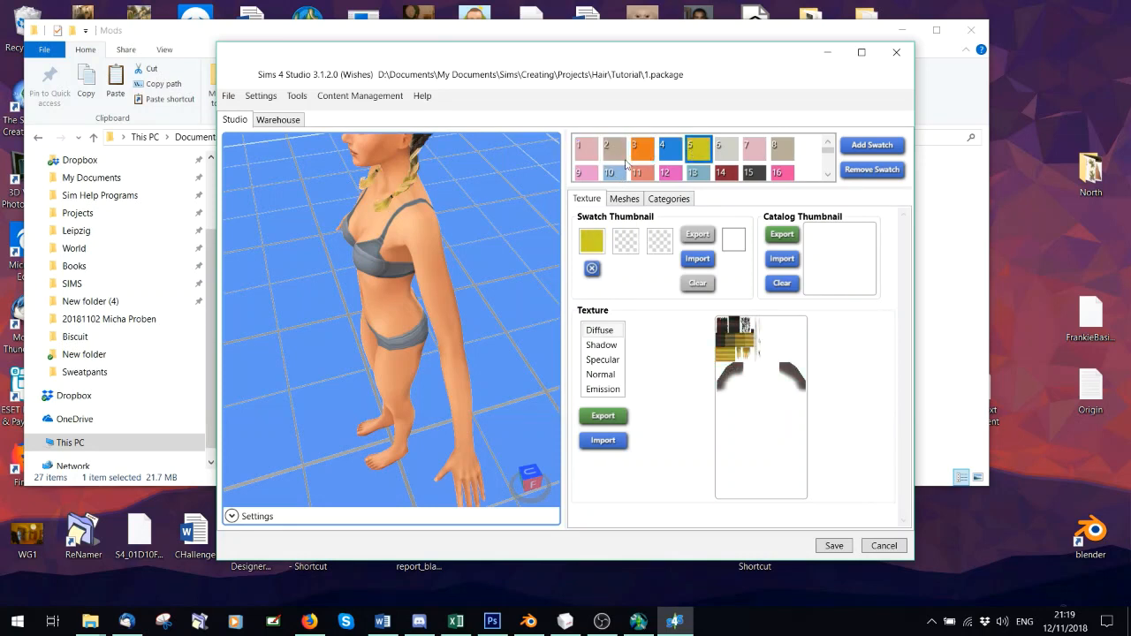
left_click(580, 157)
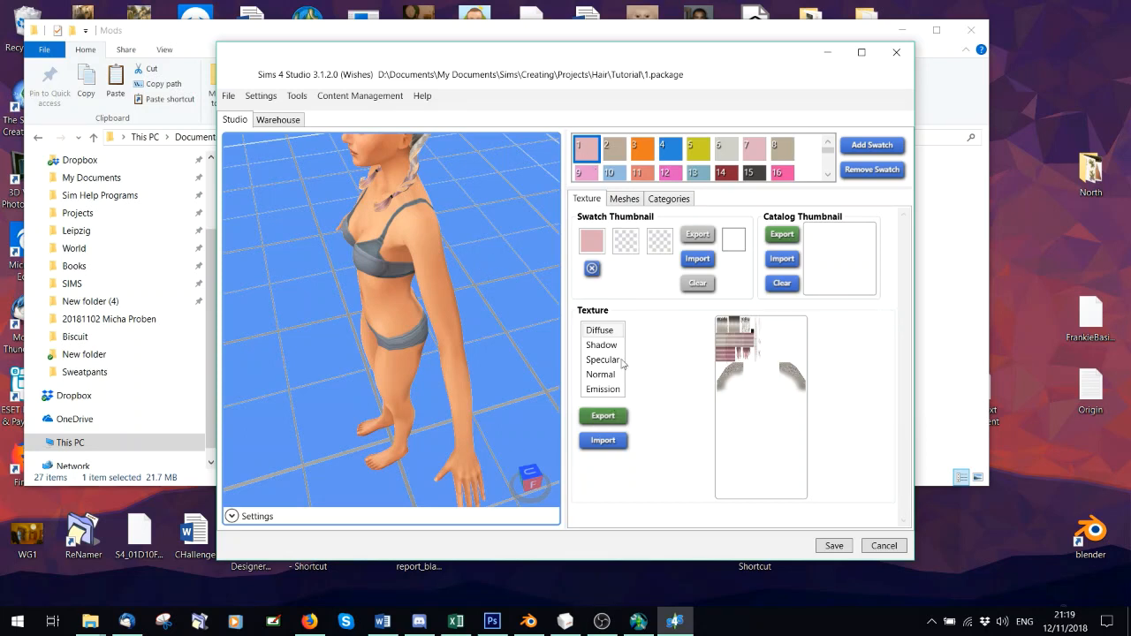
left_click(724, 158)
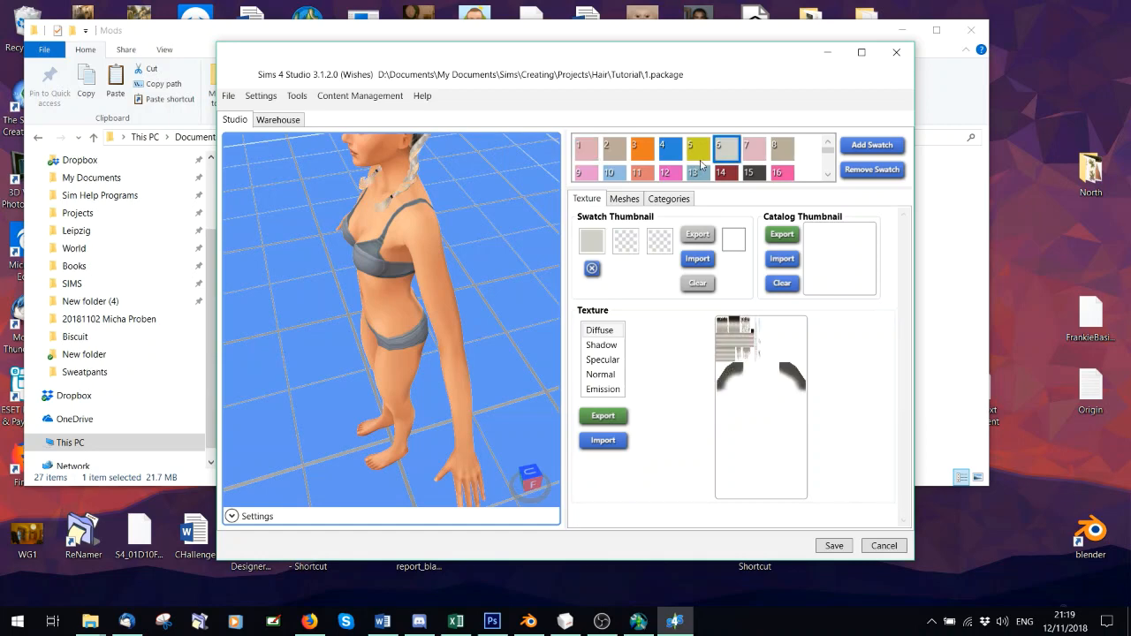
scroll(440, 309, "down", 3)
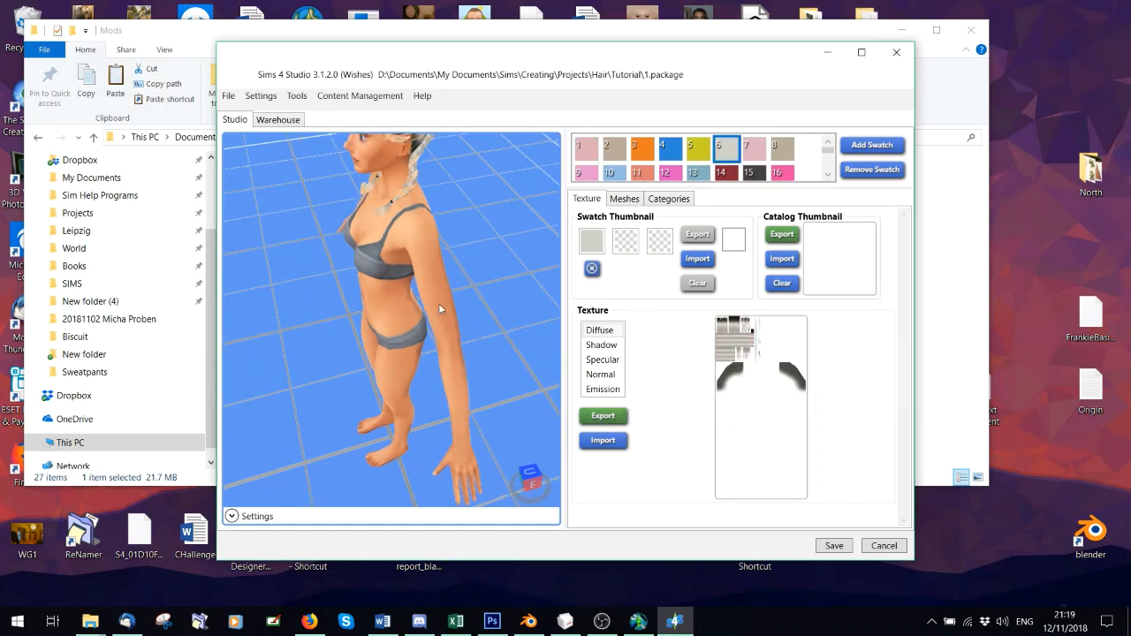
scroll(429, 301, "up", 1)
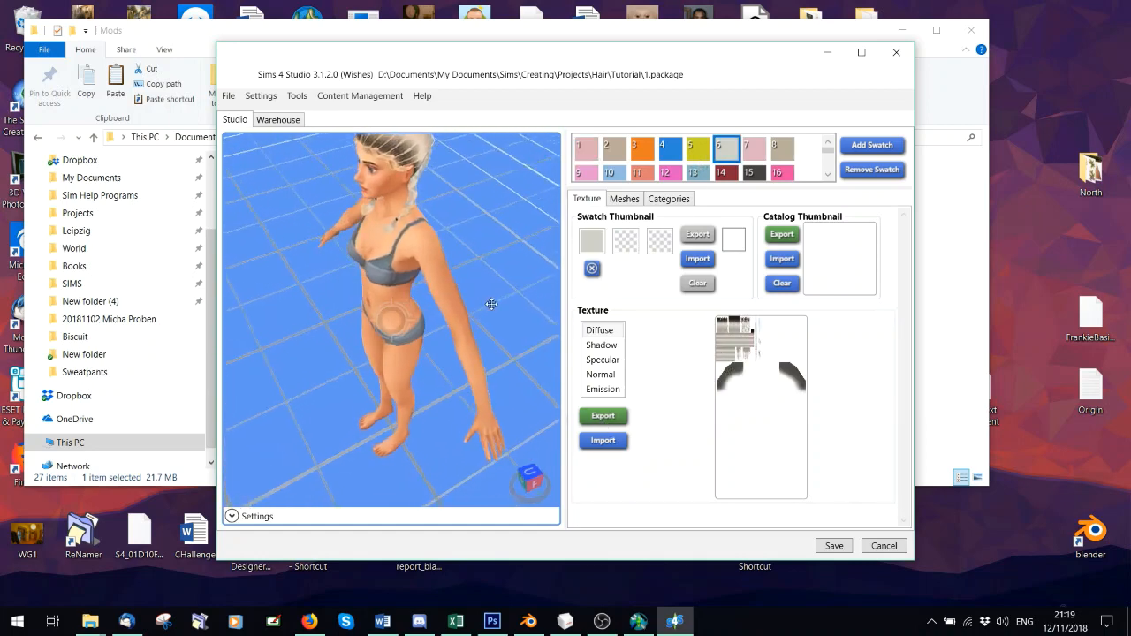
- Export the swatch's diffuse texture as a DDS image named Texture in the Tutorial folder, and return to Sims 4 Studio
left_click(584, 415)
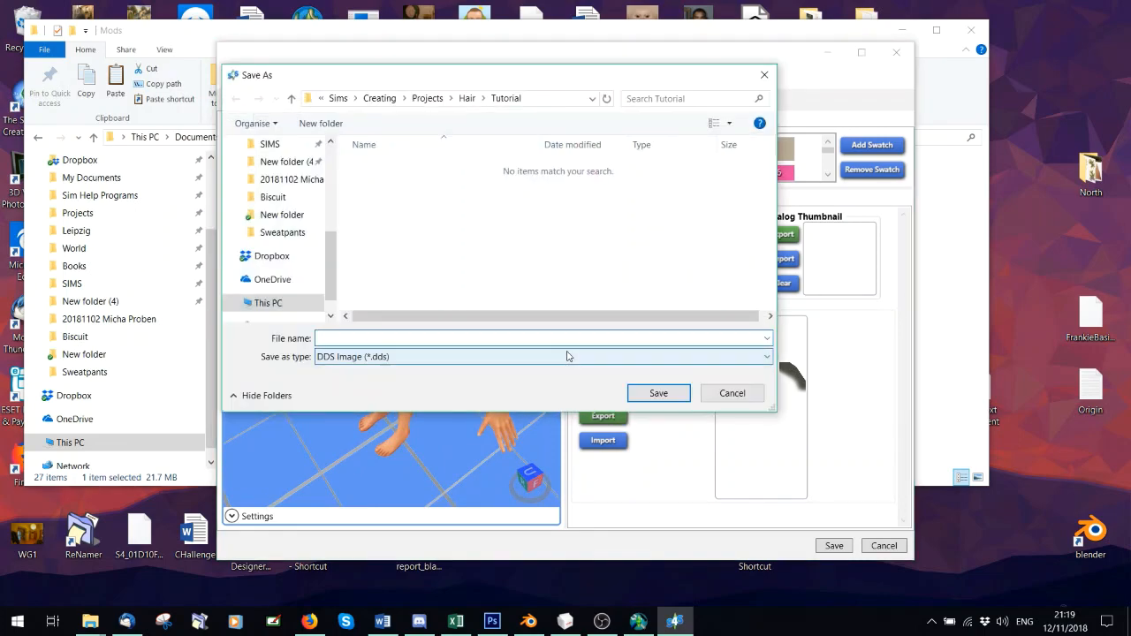
type("Tutorial")
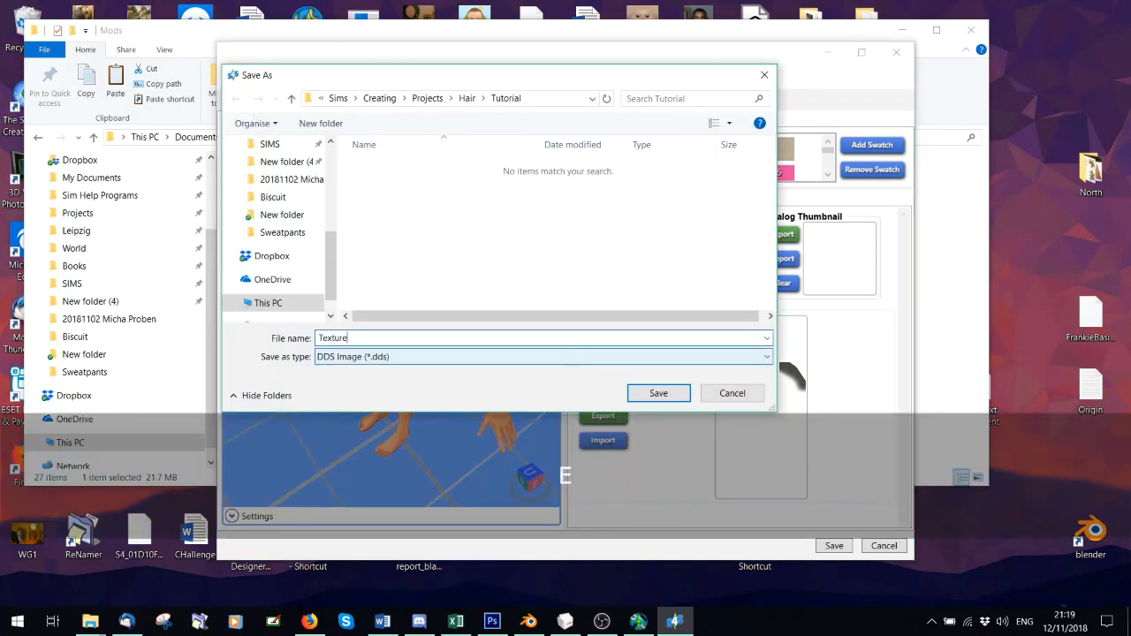
key("Return")
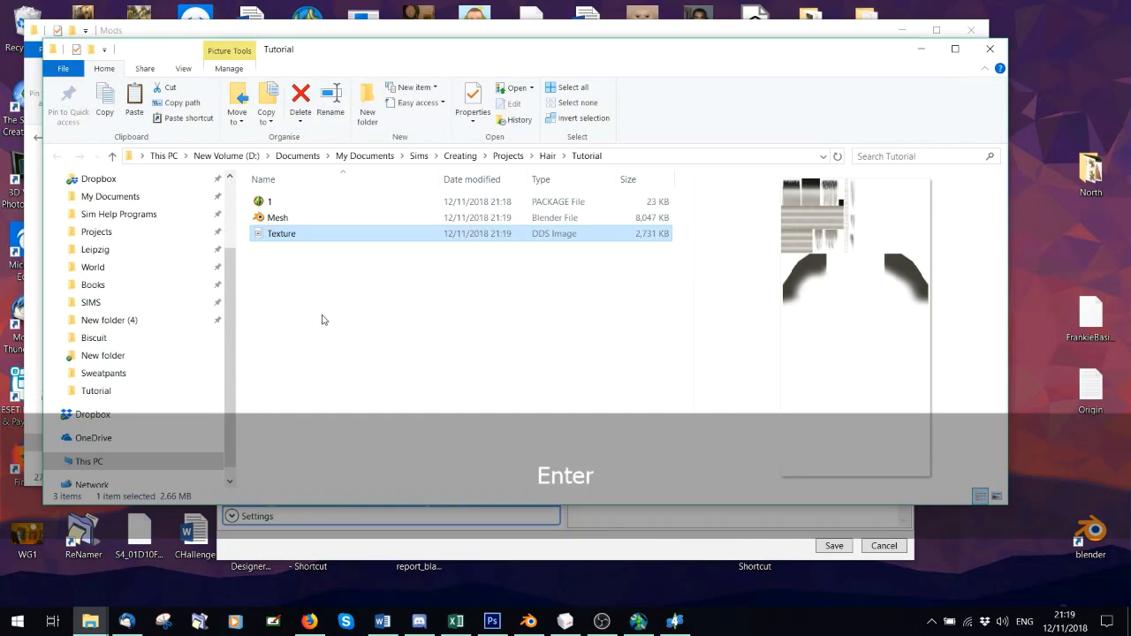
left_click(602, 546)
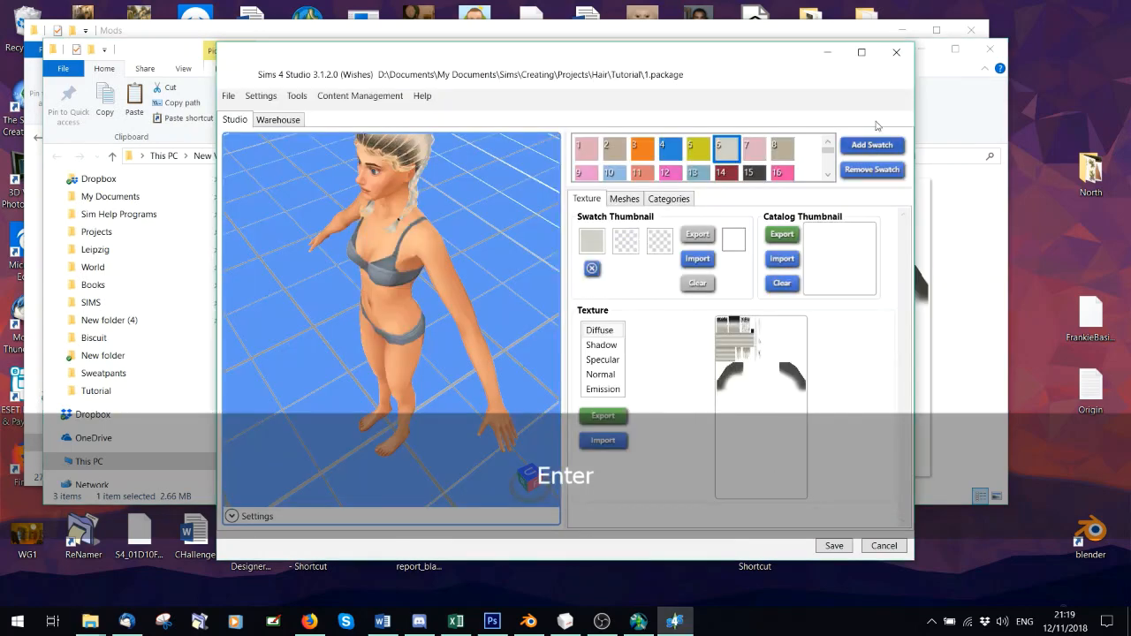
- Close Sims 4 Studio and open the exported Mesh file from the Tutorial folder in Blender
left_click(896, 52)
double_click(292, 217)
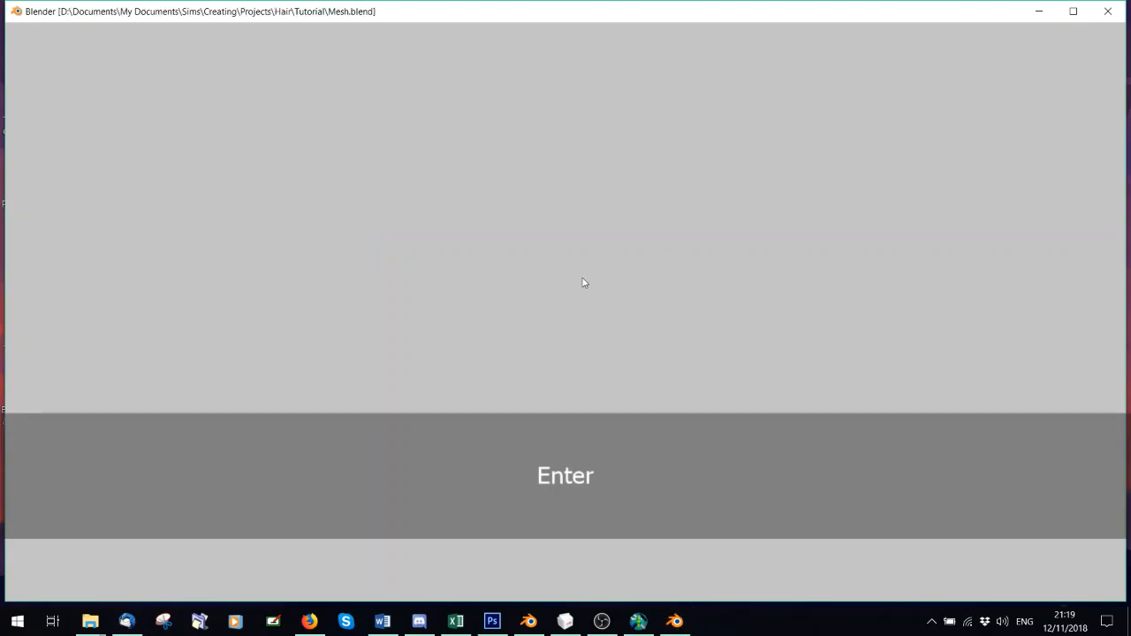
scroll(607, 257, "up", 5)
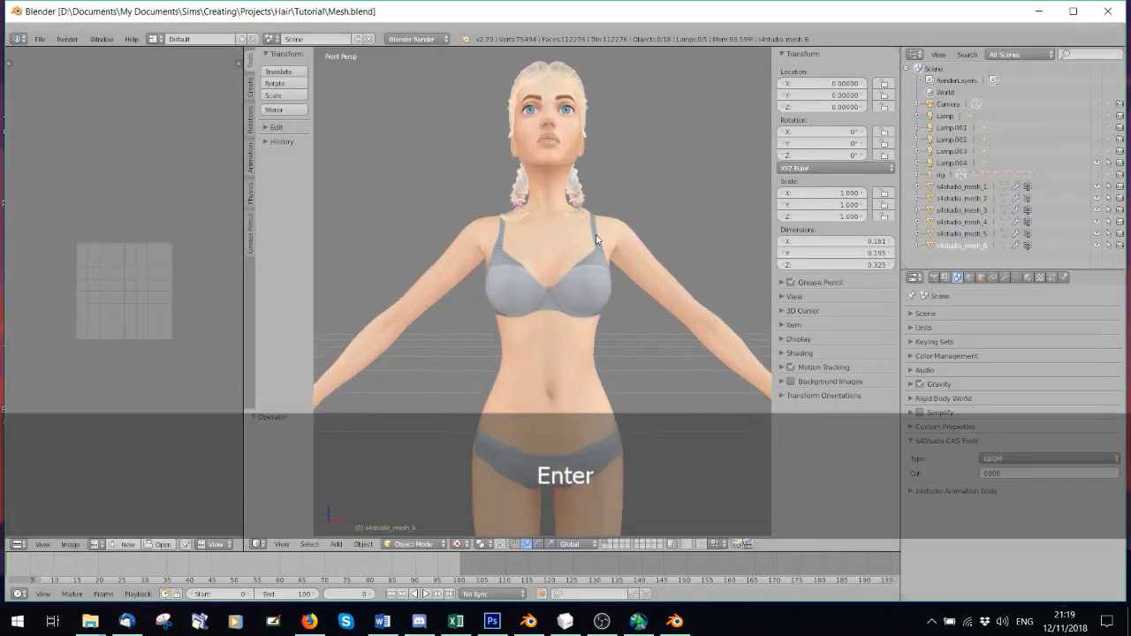
scroll(597, 239, "down", 3)
middle_click_drag(571, 259, 674, 264)
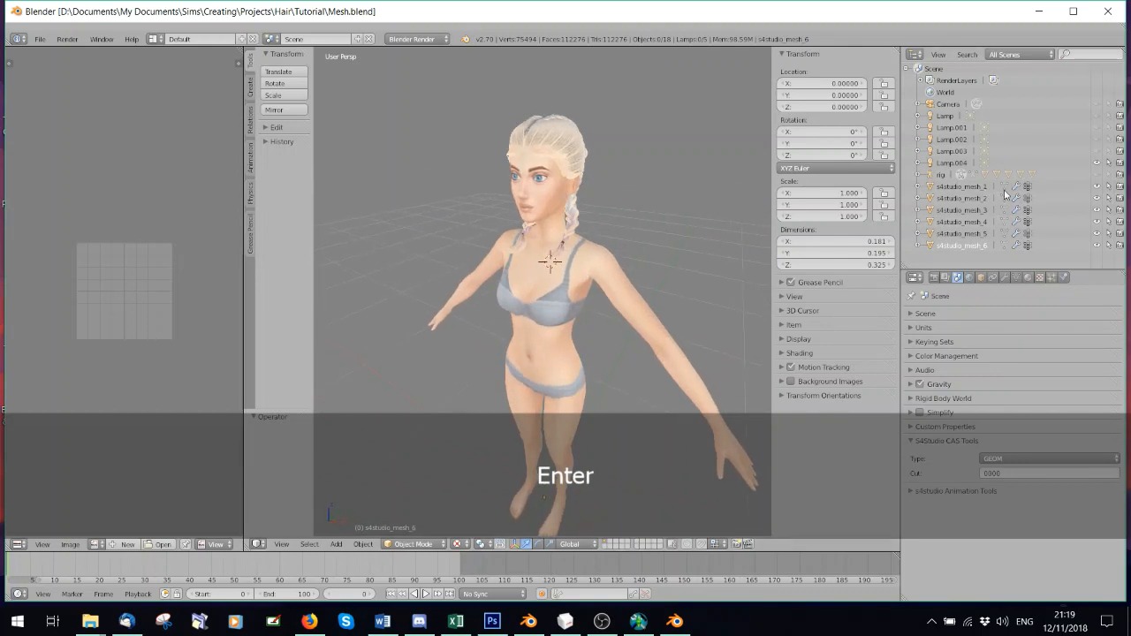
- Hide s4studio_mesh_3 to s4studio_mesh_6, keeping only s4studio_mesh_1 and s4studio_mesh_2 visible on the head
left_click(1096, 245)
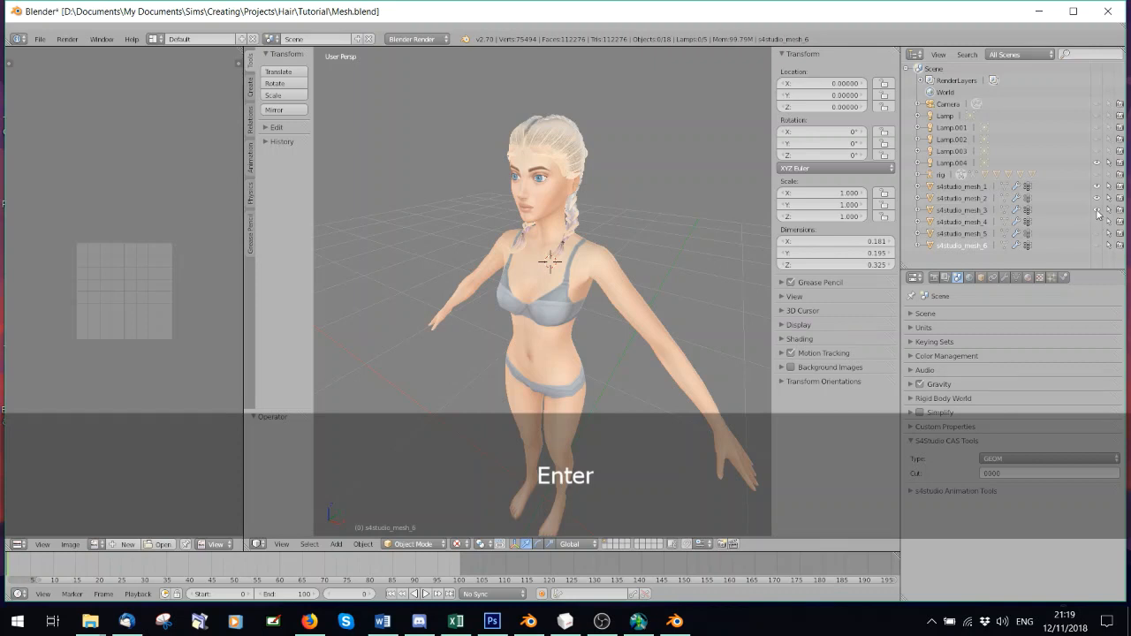
left_click(1097, 210)
left_click(1096, 198)
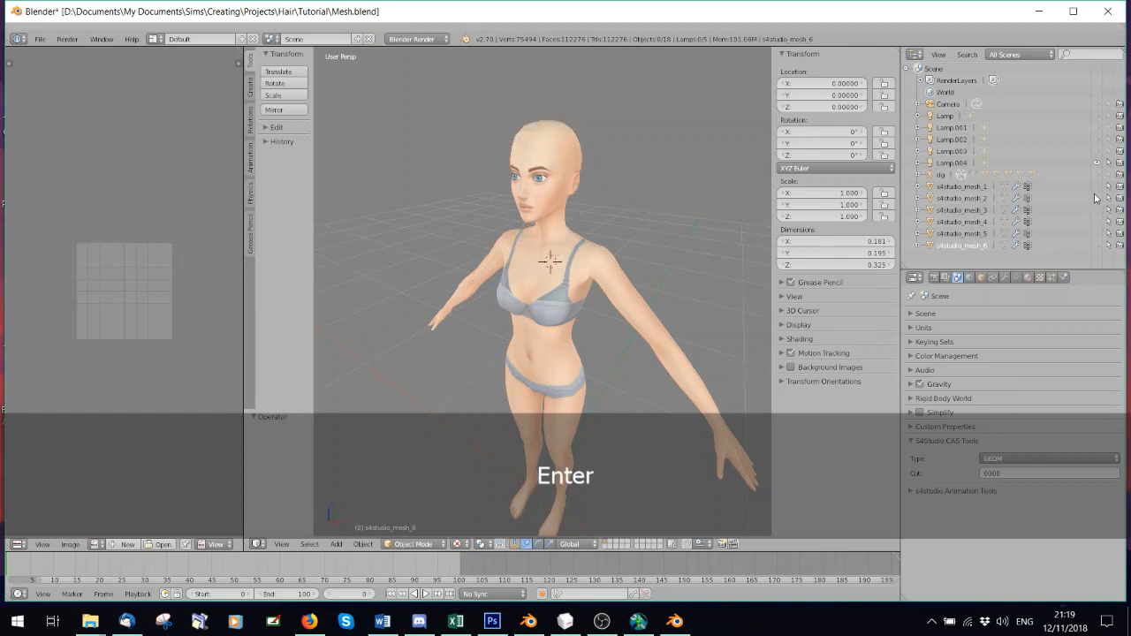
left_click(1097, 188)
scroll(655, 257, "up", 2)
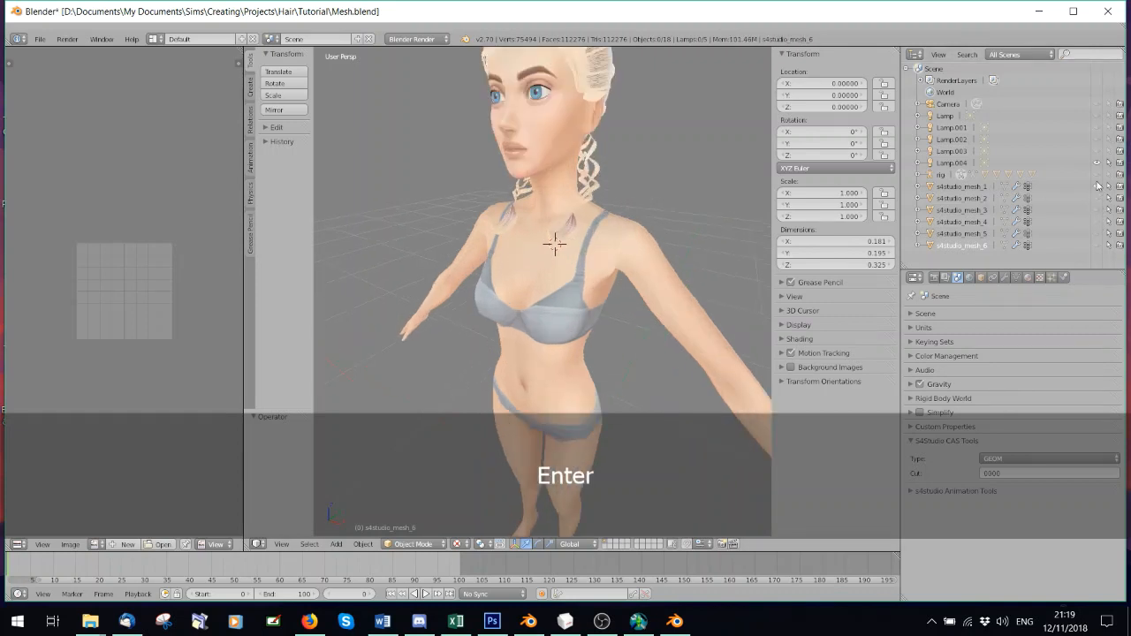
left_click(1099, 199)
middle_click_drag(638, 230, 694, 305)
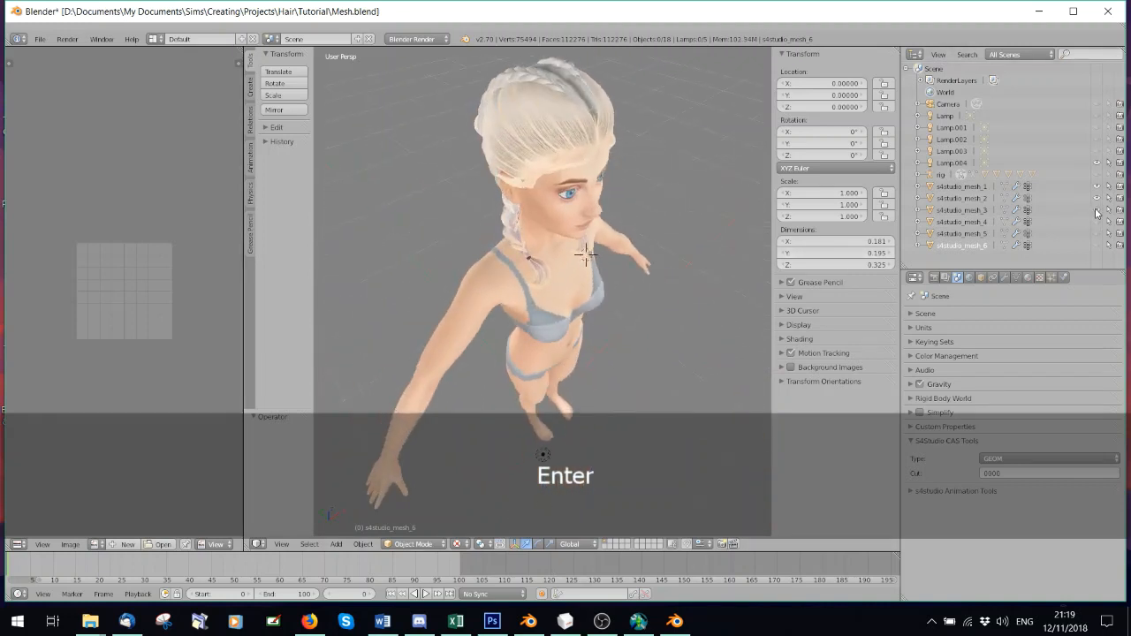
- Toggle s4studio_mesh_1, s4studio_mesh_2 and s4studio_mesh_3 individually to check which hair parts each one contains
left_click(1099, 198)
left_click(1098, 210)
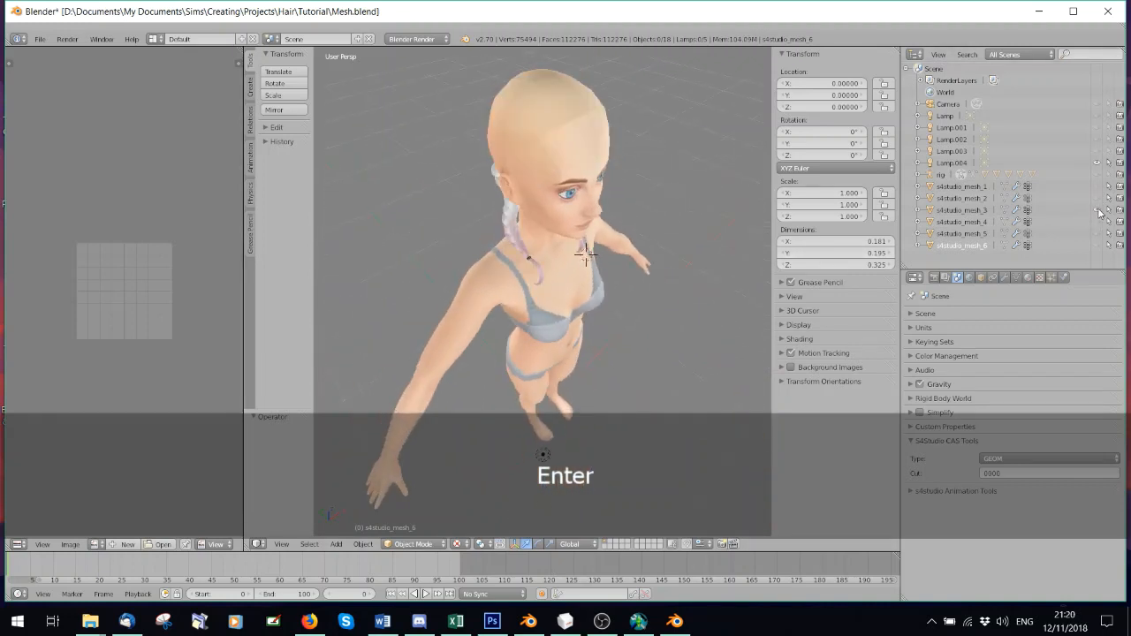
left_click(1098, 210)
left_click(1098, 200)
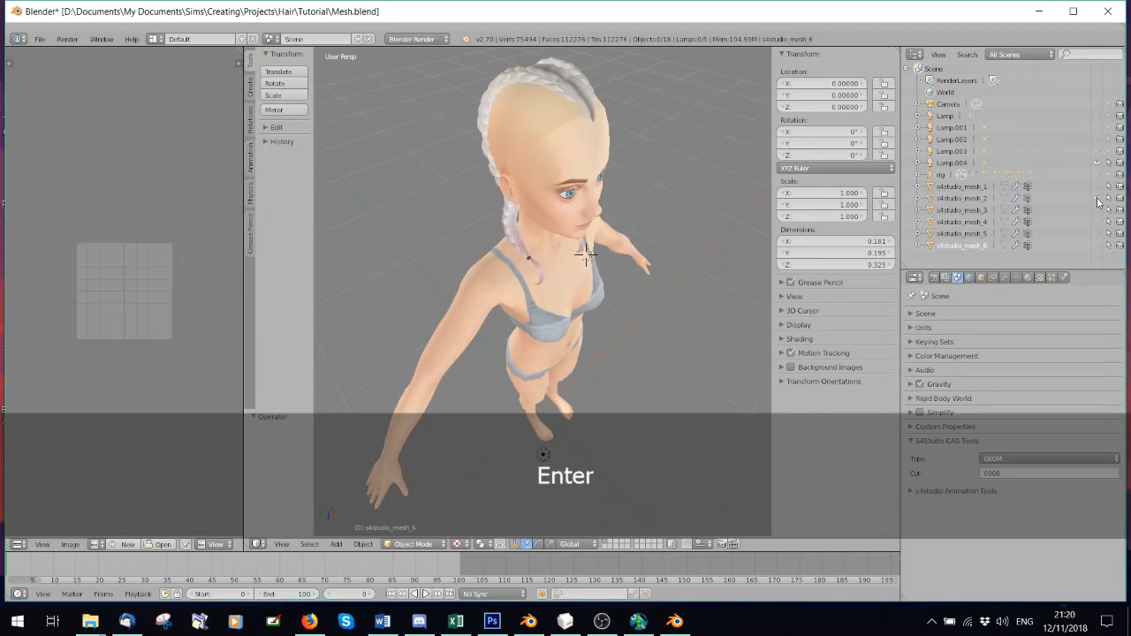
left_click(1098, 200)
left_click(1097, 187)
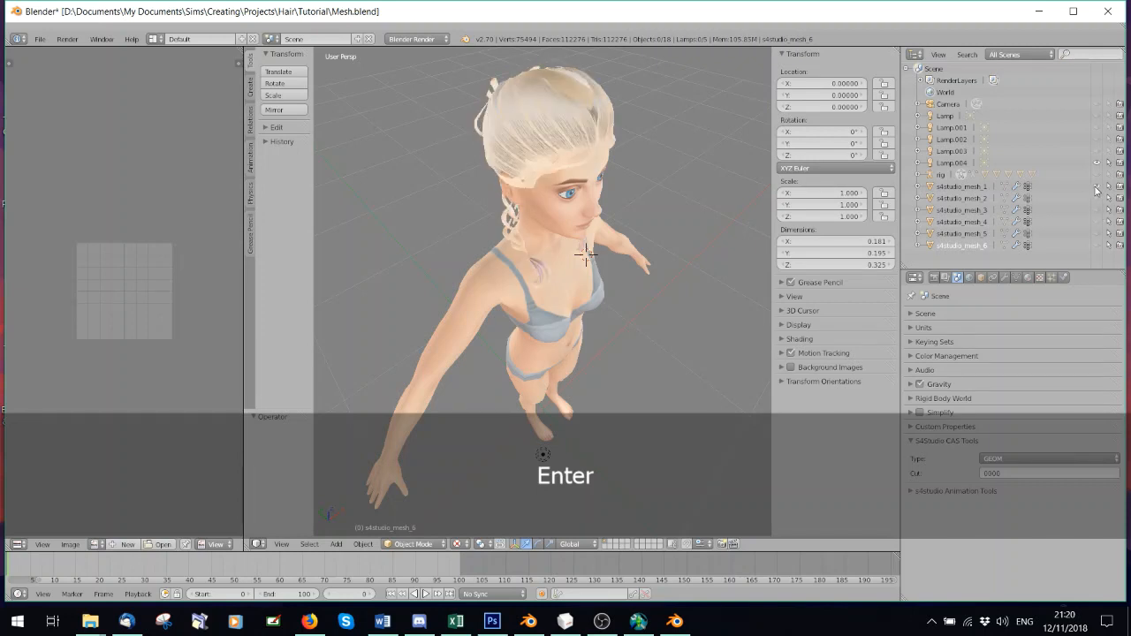
left_click(1098, 199)
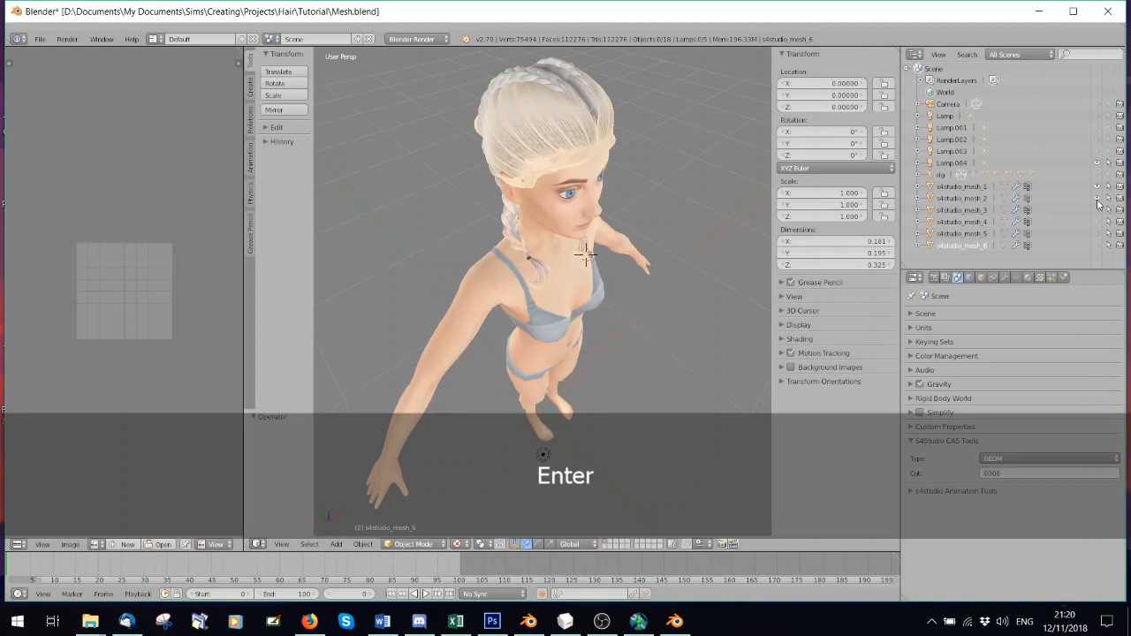
left_click(1099, 200)
left_click(1096, 188)
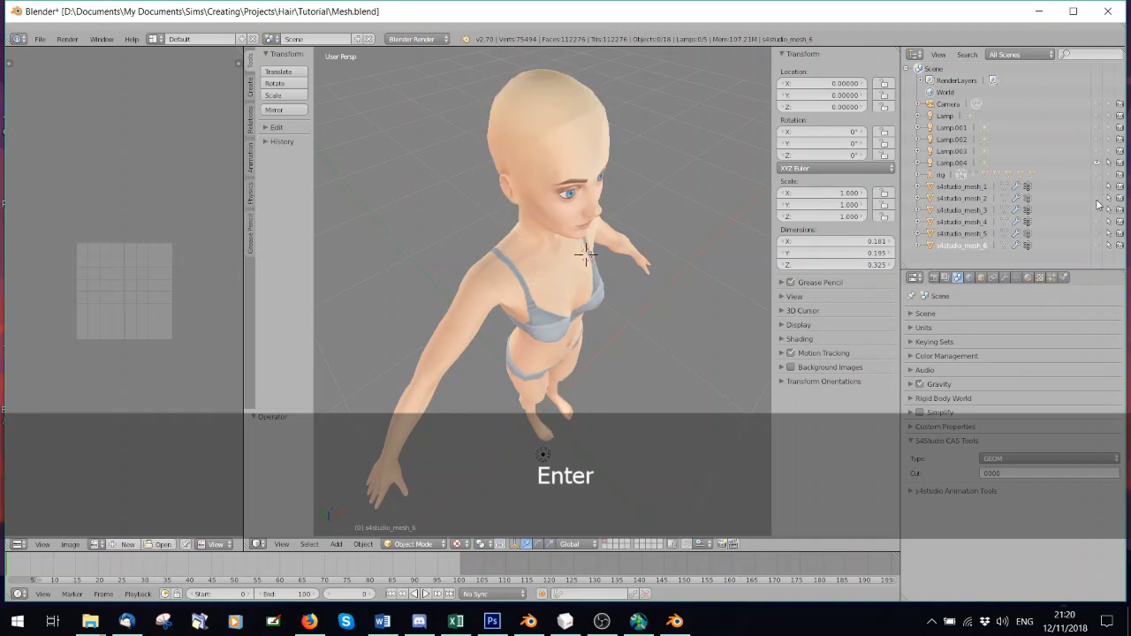
left_click(1099, 199)
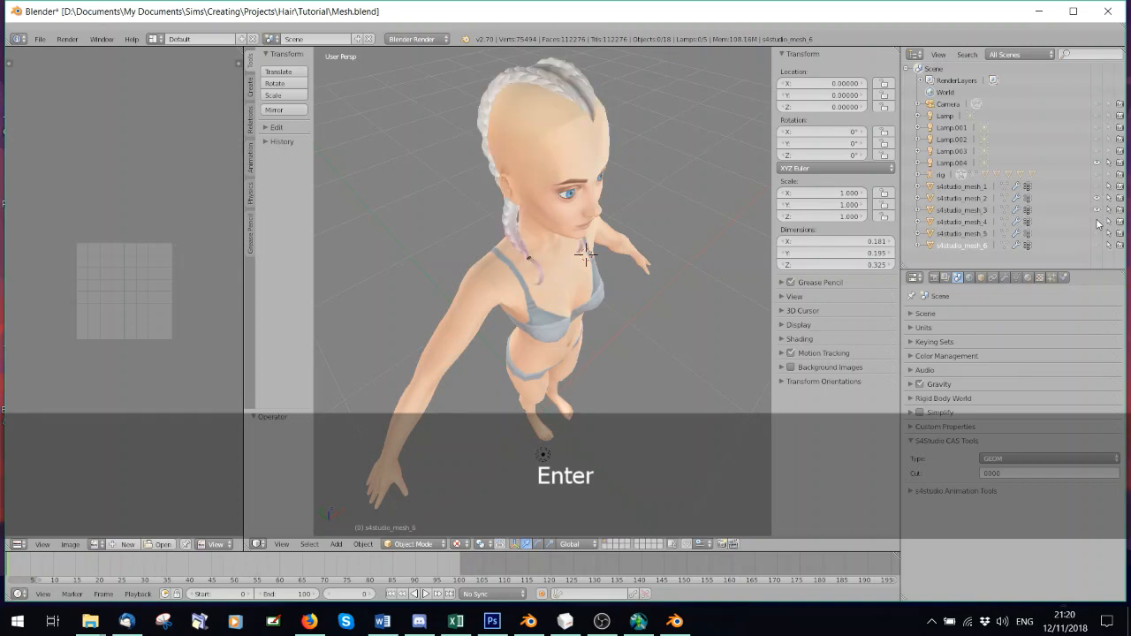
- Show s4studio_mesh_4 to s4studio_mesh_6, examine them from the side, and hide them again along with s4studio_mesh_3
left_click(1097, 222)
left_click(1097, 234)
left_click(1096, 246)
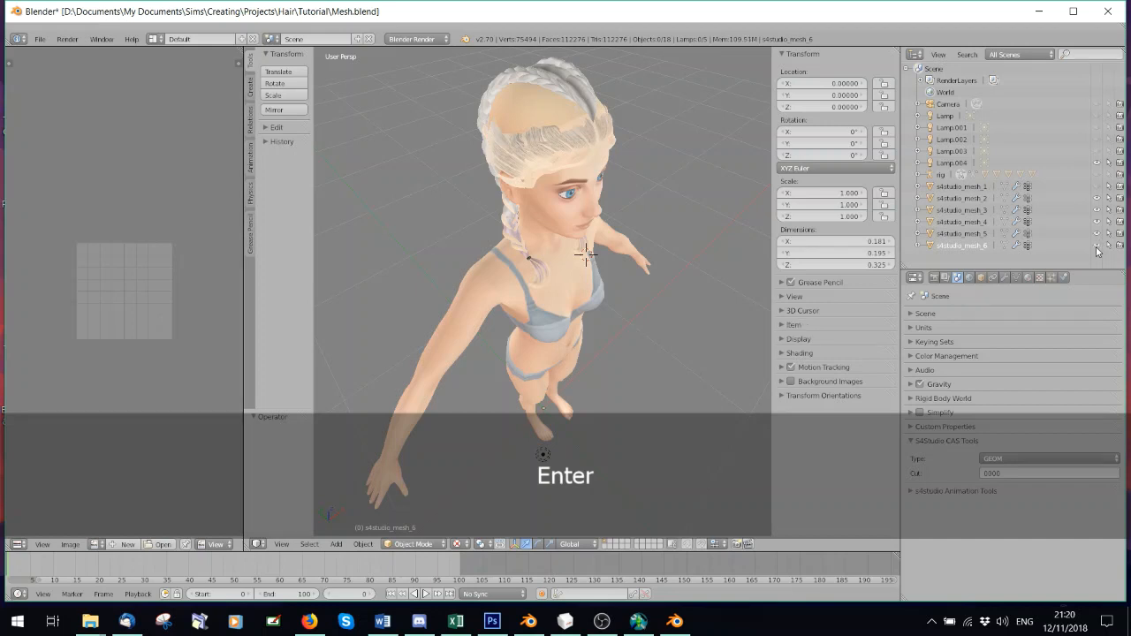
middle_click_drag(521, 253, 489, 256)
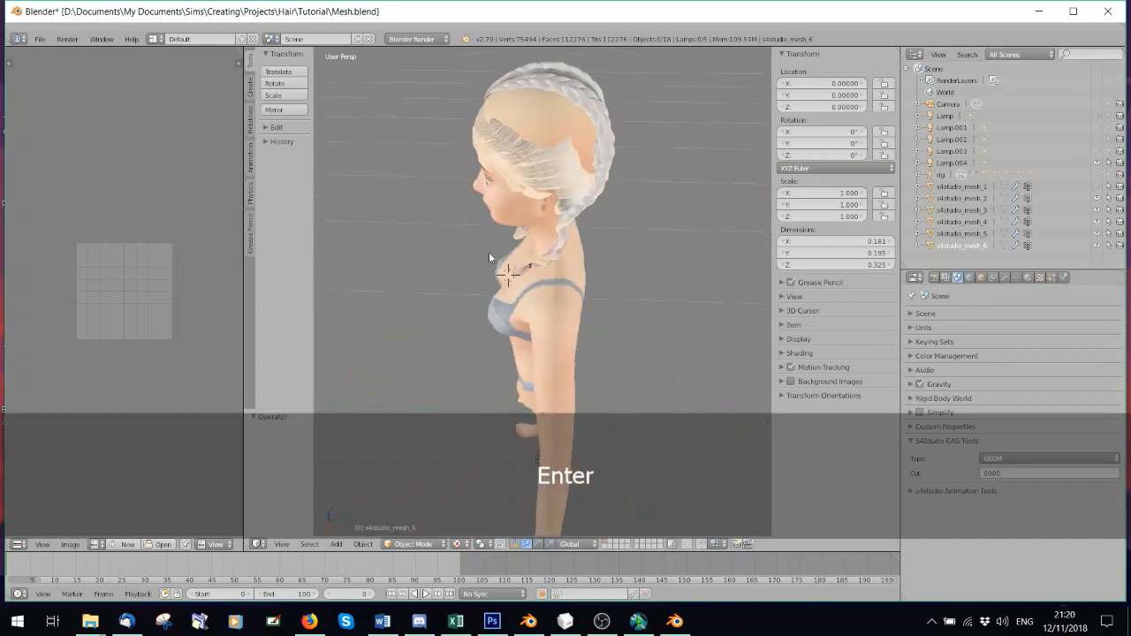
left_click(1097, 246)
left_click(1097, 234)
left_click(1097, 222)
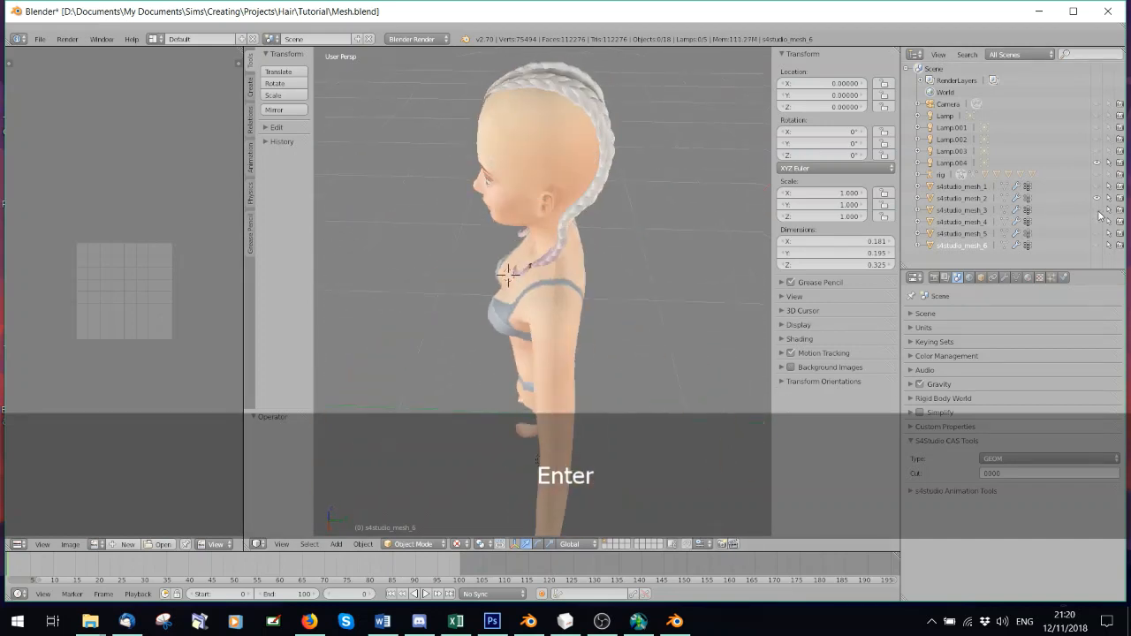
- Make s4studio_mesh_1 and s4studio_mesh_2 both visible with the rig hidden, and check the hair from behind
left_click(1098, 201)
left_click(1098, 187)
left_click(1096, 176)
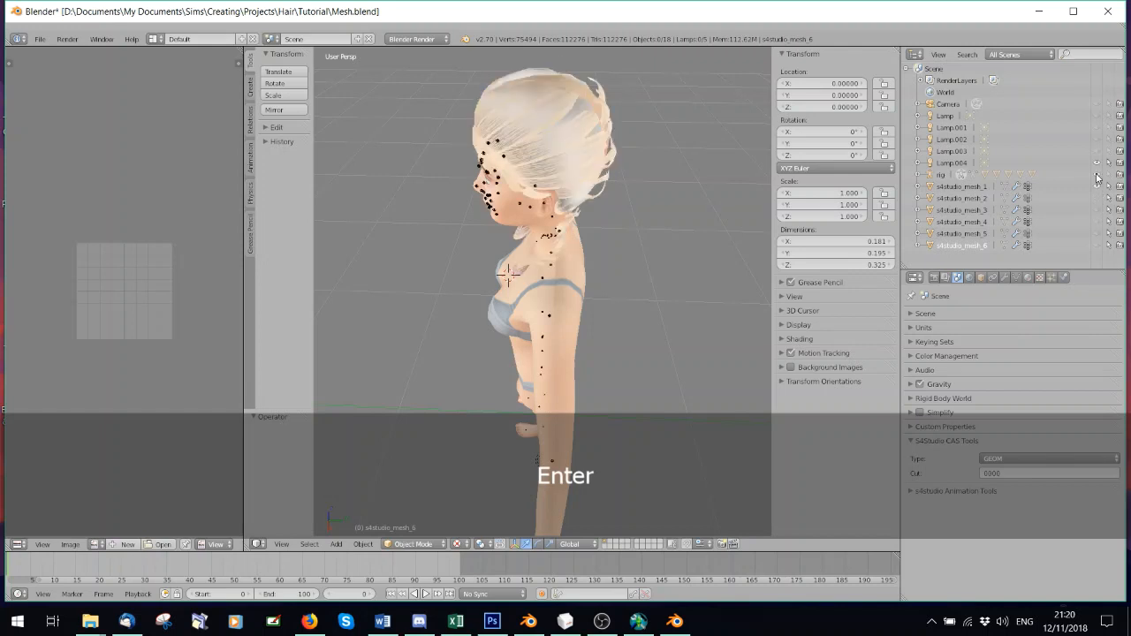
left_click(1097, 176)
left_click(1097, 200)
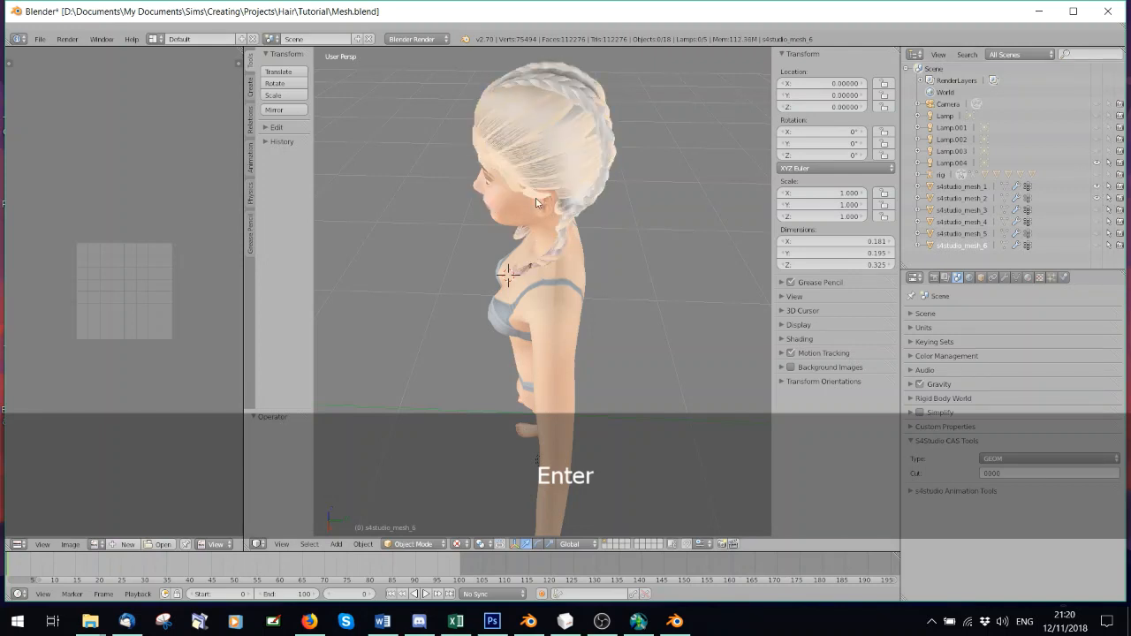
middle_click_drag(537, 202, 384, 181)
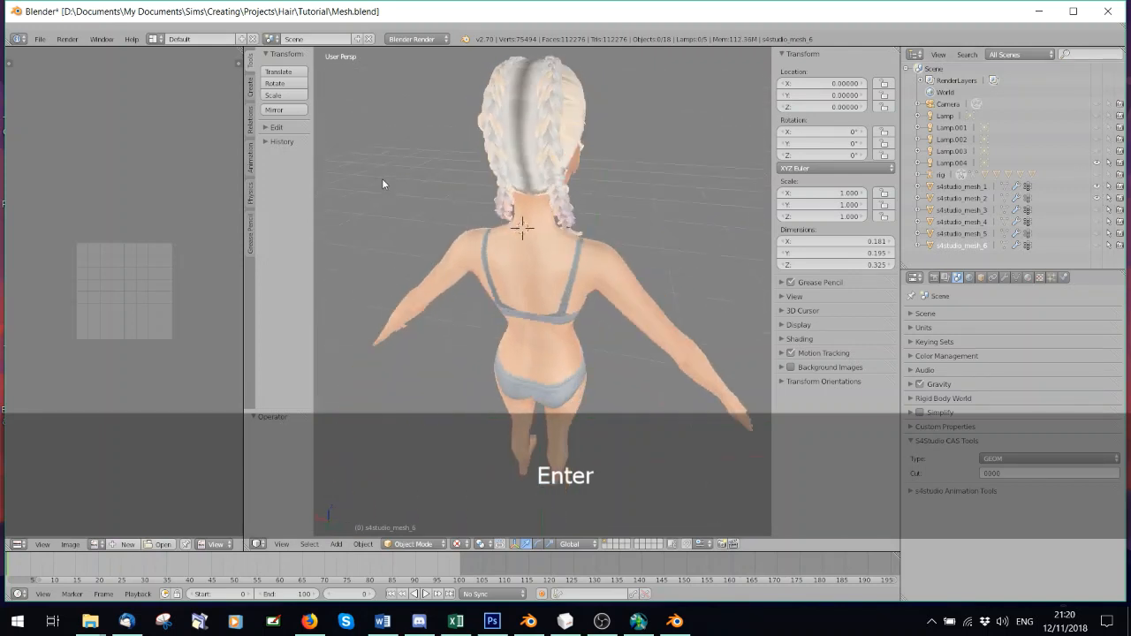
- Export s4studio_mesh_1 and s4studio_mesh_2 as Mesh.obj in the Tutorial folder, with Selection Only enabled and Write Materials disabled
left_click(952, 187)
key("shift")
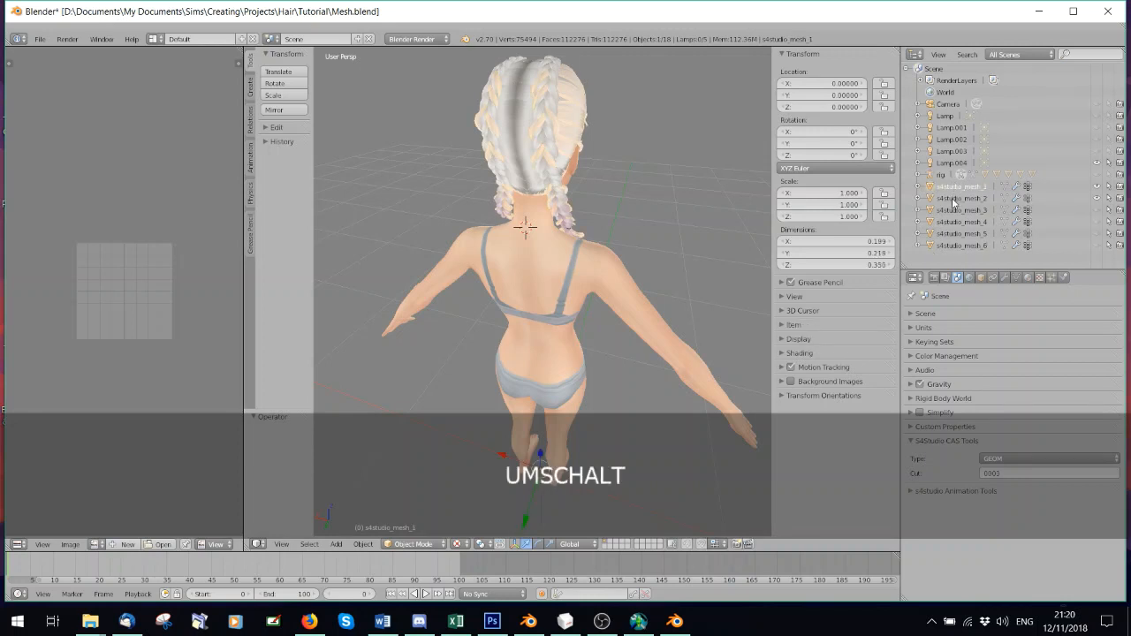
left_click(954, 200, "shift")
left_click(39, 39)
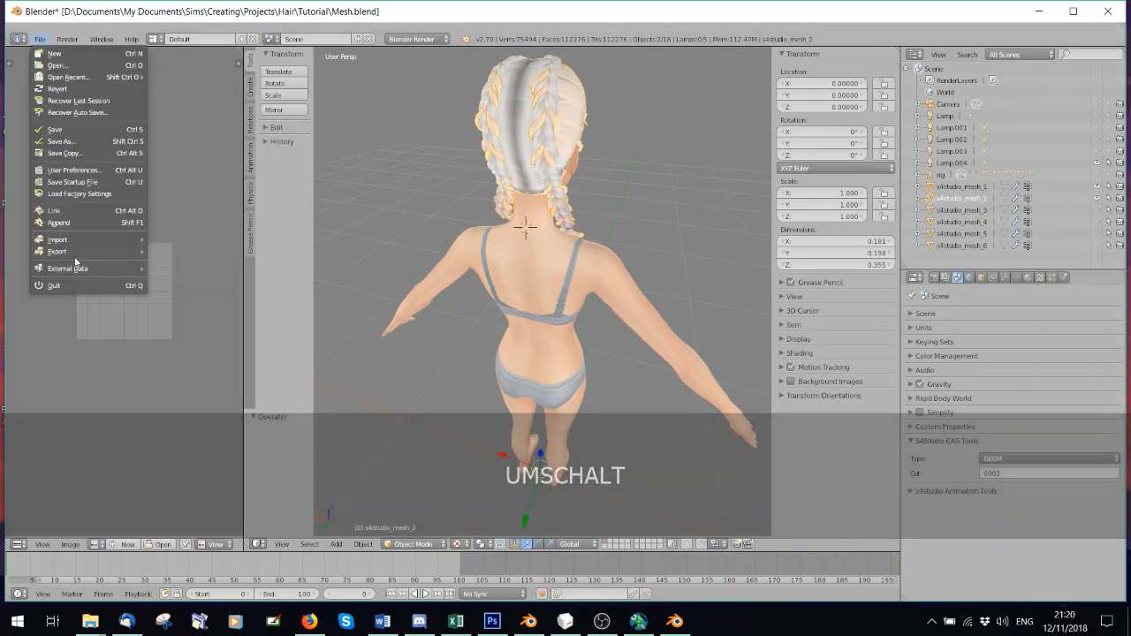
mouse_move(62, 245)
left_click(221, 323)
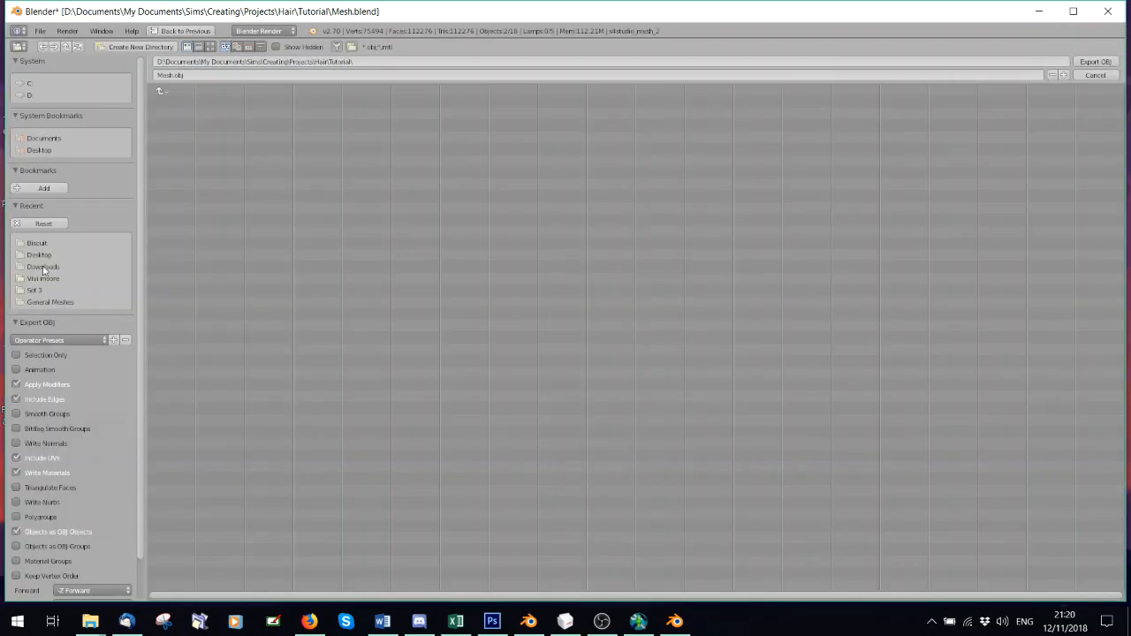
left_click(160, 91)
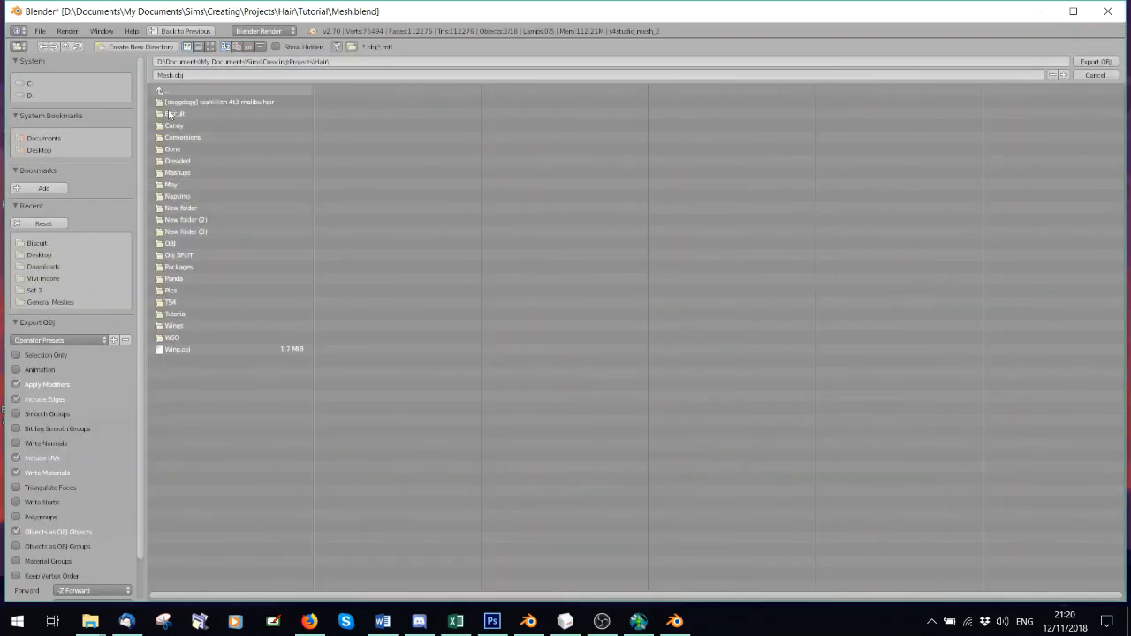
left_click(167, 314)
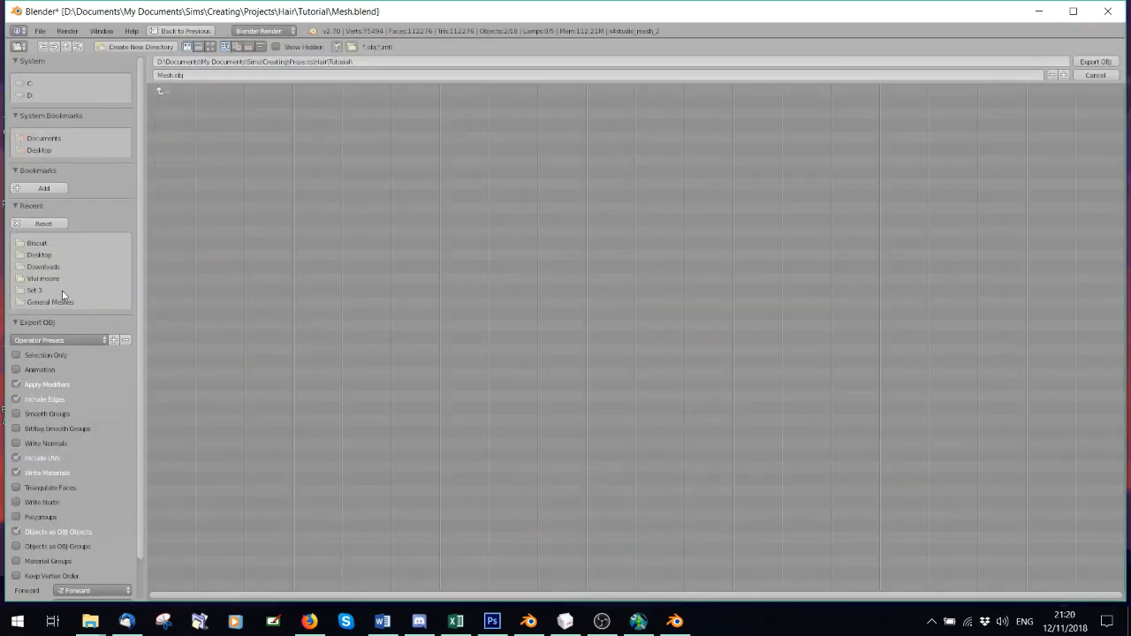
left_click(17, 355)
left_click(16, 474)
scroll(17, 478, "down", 2)
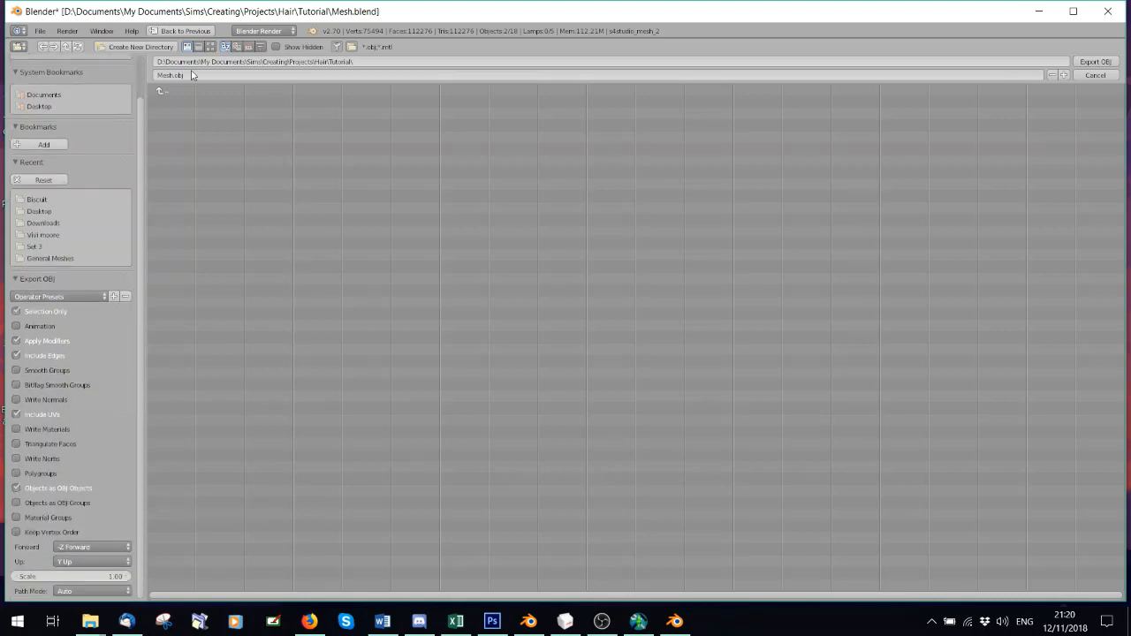
left_click(1095, 62)
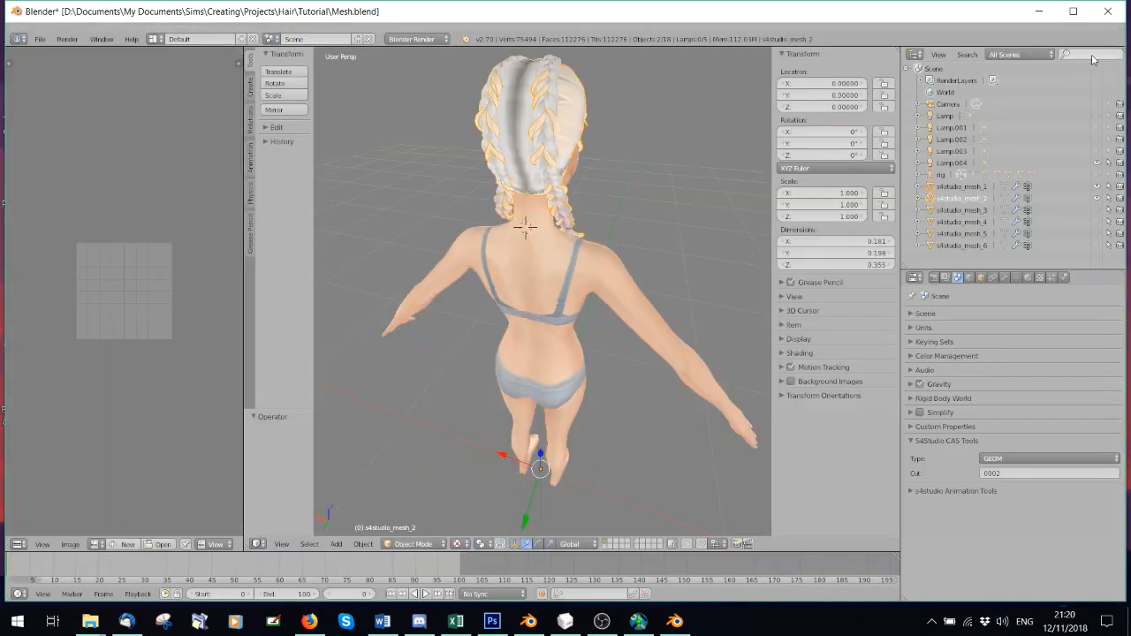
- Quit the current Blender session without saving, and import Mesh.obj from the Hair projects' Tutorial folder into Blender 2.79
left_click(1107, 11)
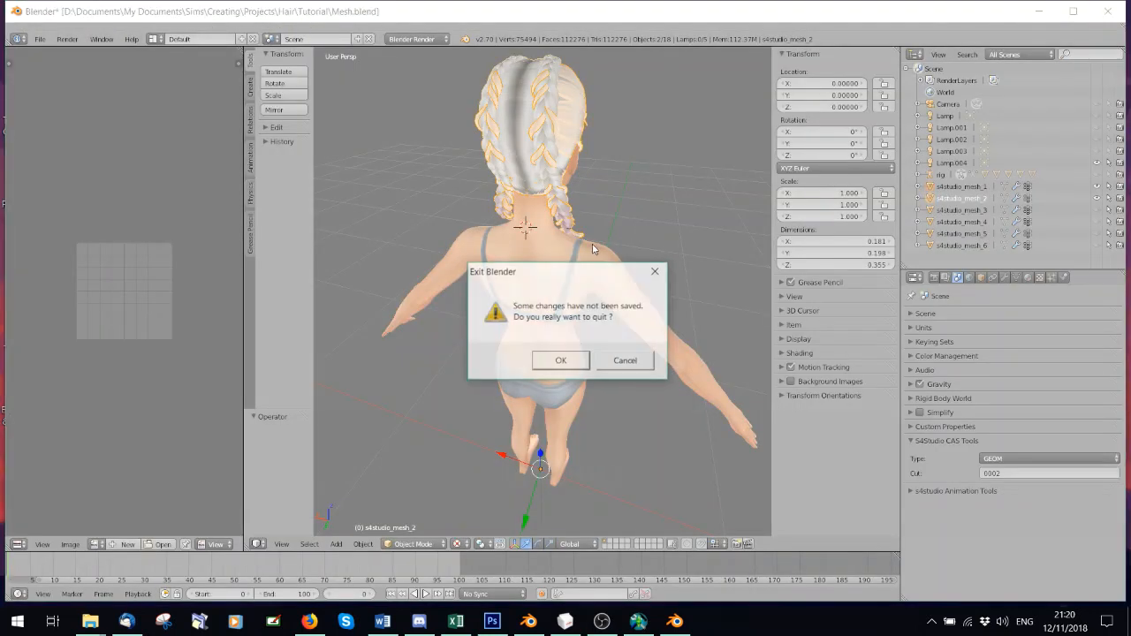
left_click(560, 359)
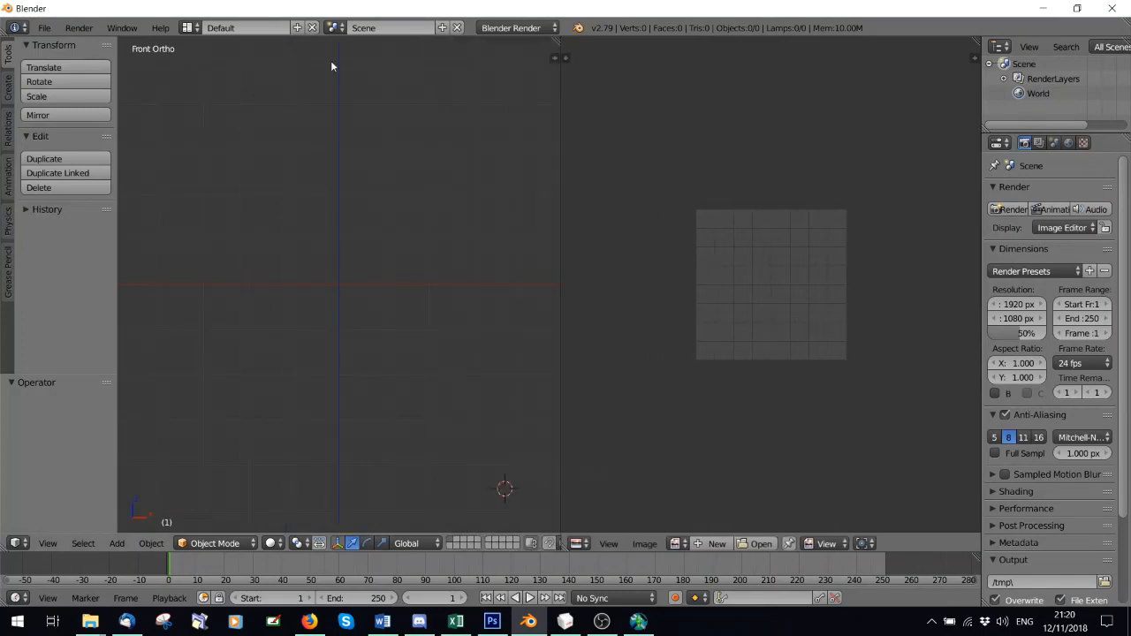
left_click(45, 28)
left_click(235, 398)
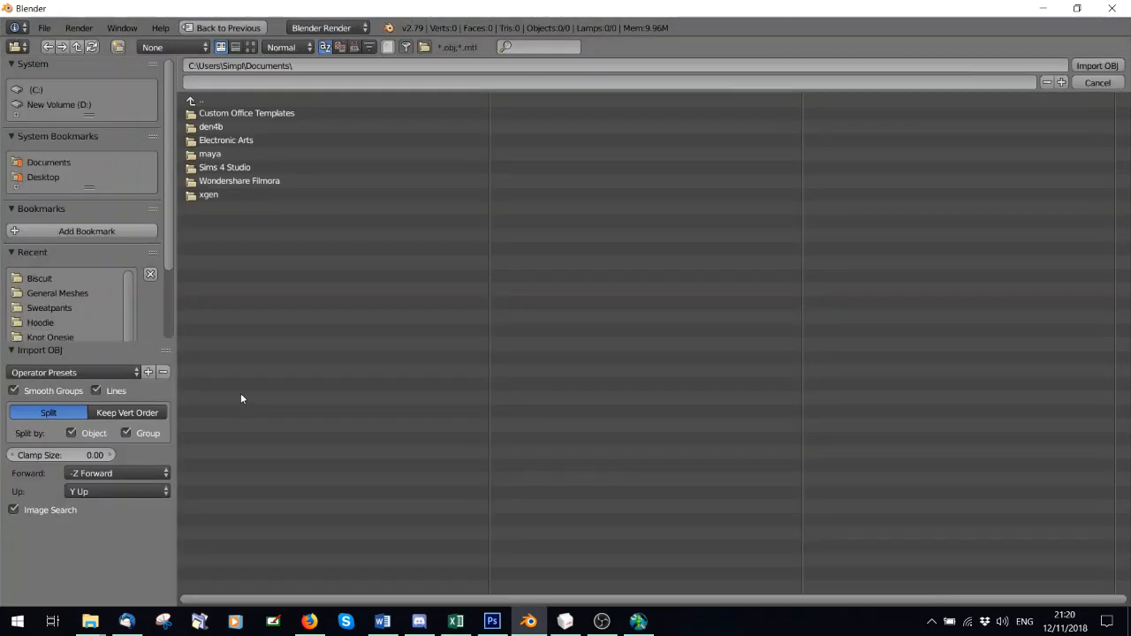
left_click(40, 278)
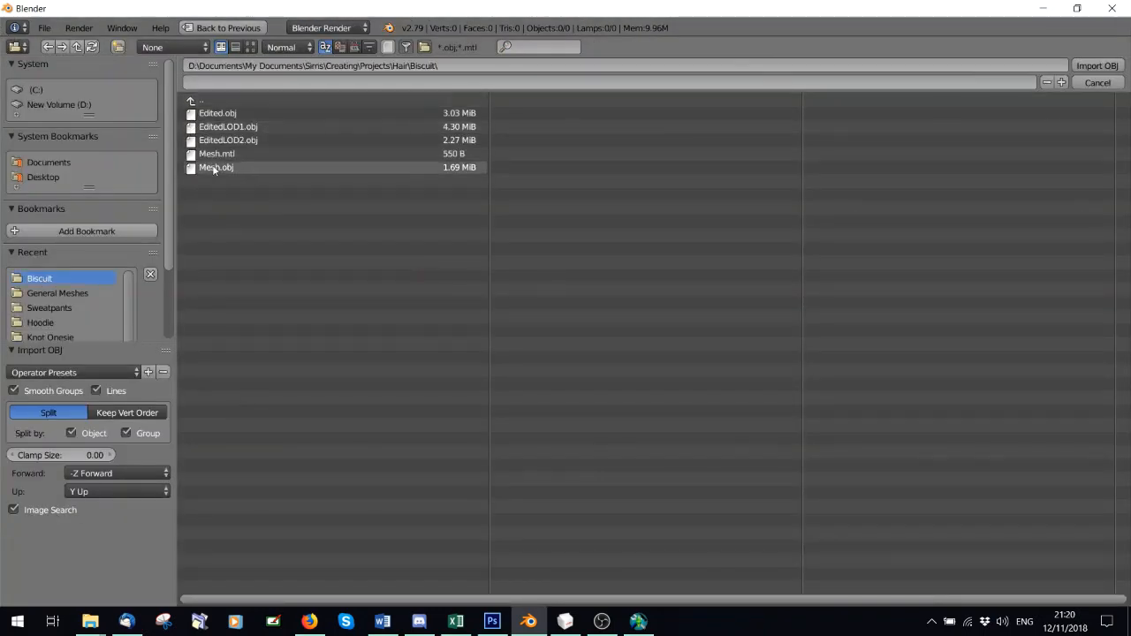
left_click(192, 103)
left_click(220, 358)
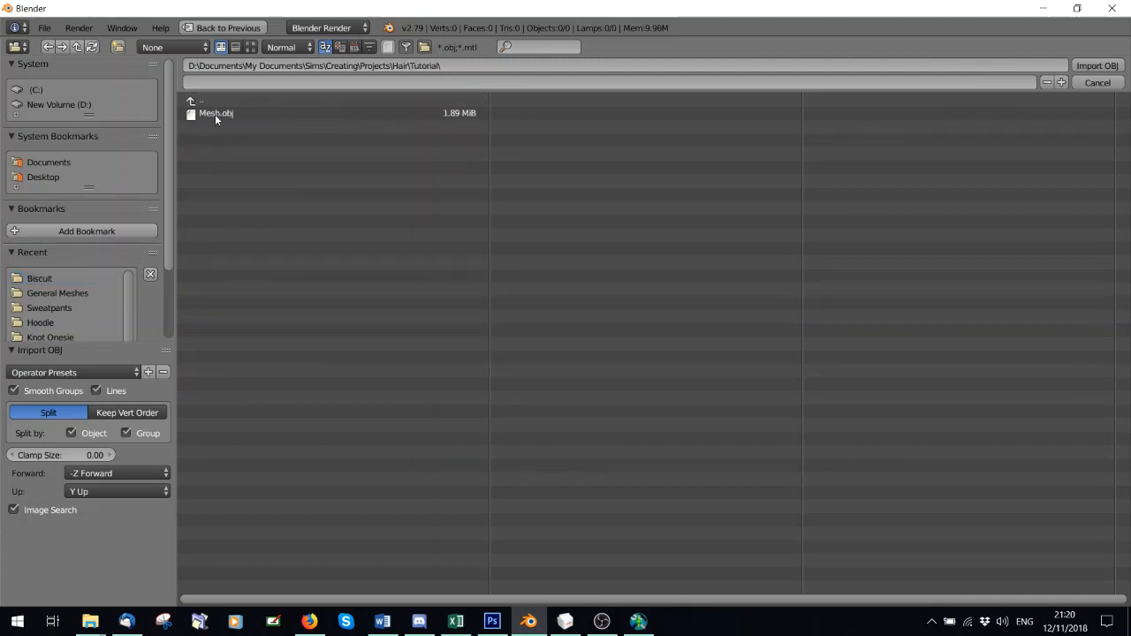
left_click(215, 114)
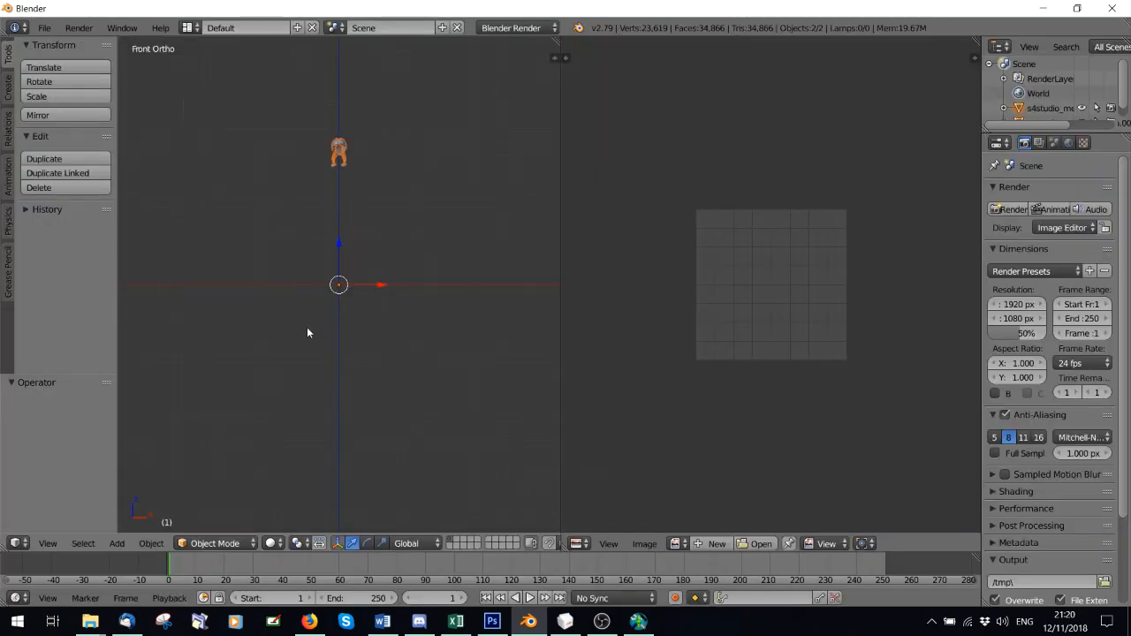
- Deselect the imported hair meshes and inspect them up close from the front and side
scroll(308, 327, "up", 3)
middle_click_drag(336, 127, 335, 270, "shift")
scroll(335, 271, "up", 6)
middle_click_drag(349, 149, 349, 350, "shift")
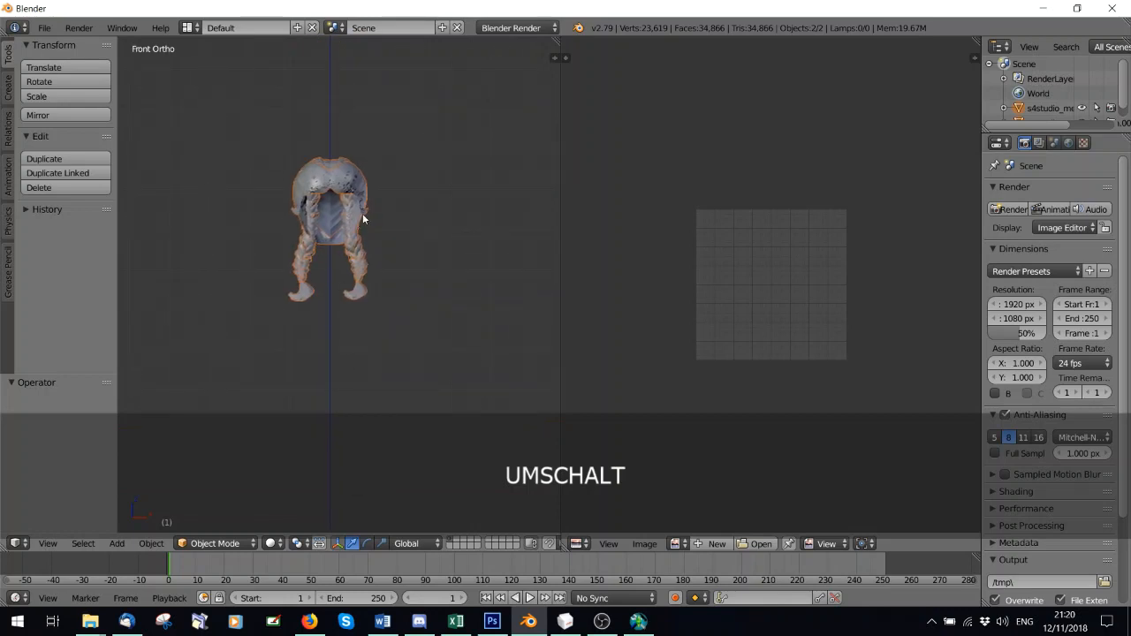
scroll(407, 216, "up", 2)
key("a")
middle_click_drag(435, 200, 305, 151)
- Import the adult female scalp mesh afscalp.obj from the General Meshes folder as a reference for the hair
left_click(44, 27)
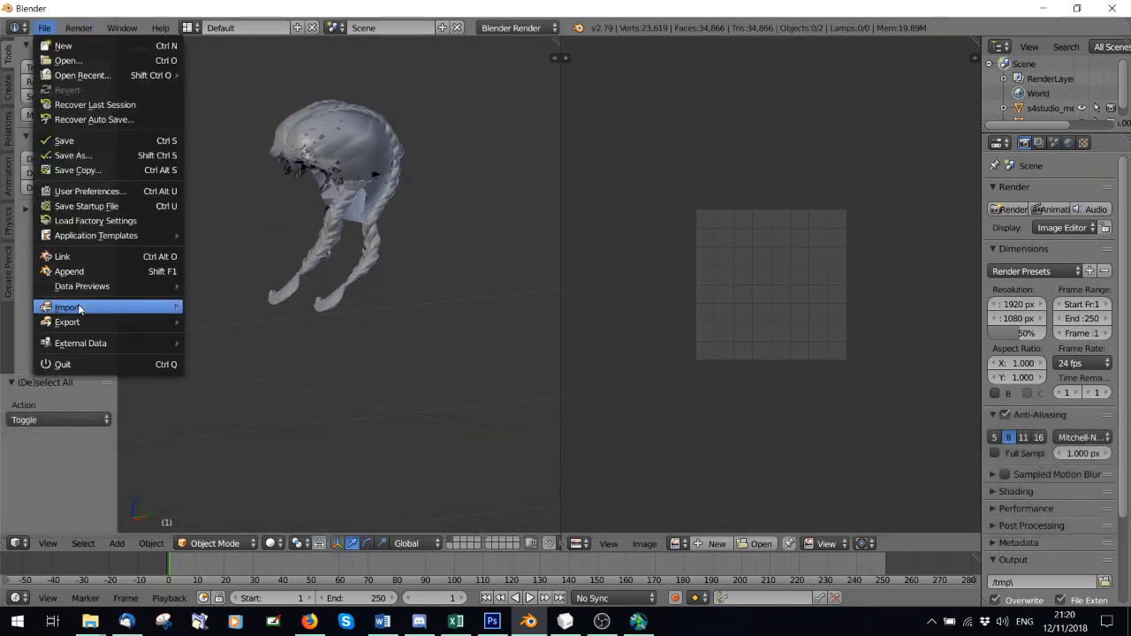
mouse_move(81, 307)
left_click(235, 395)
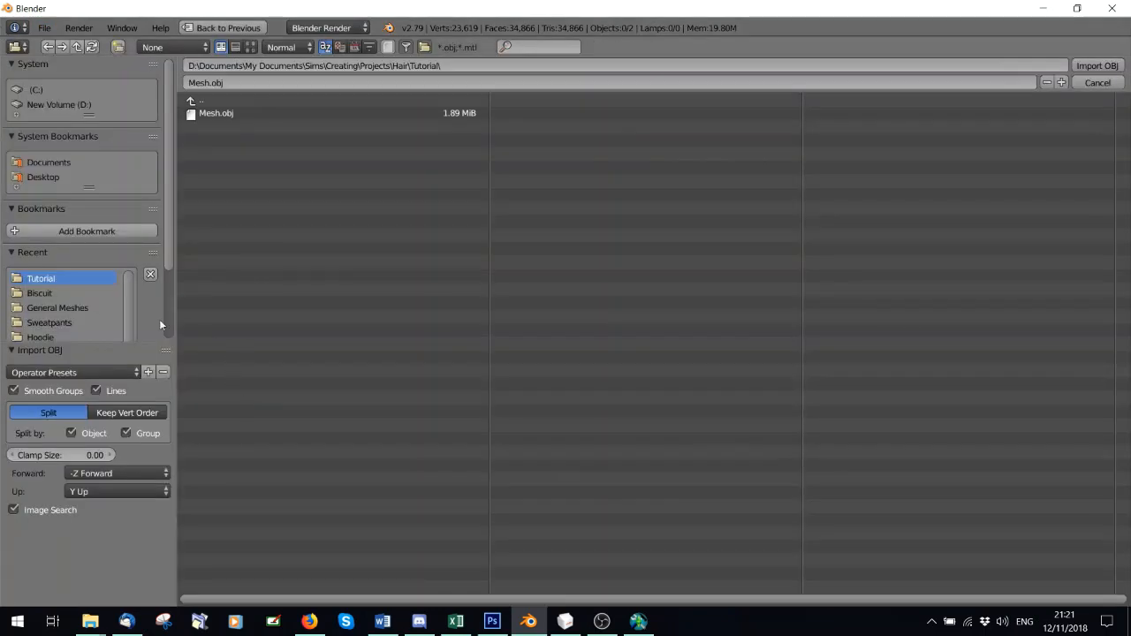
left_click(106, 306)
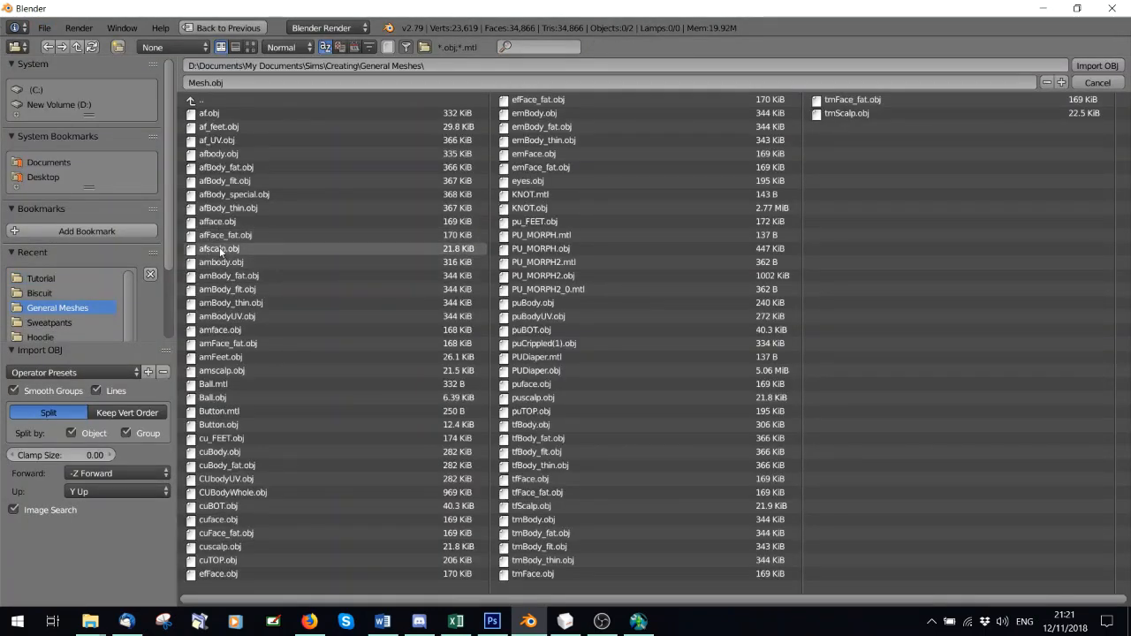
double_click(220, 250)
- Import the face mesh afface.obj from the General Meshes folder
left_click(44, 27)
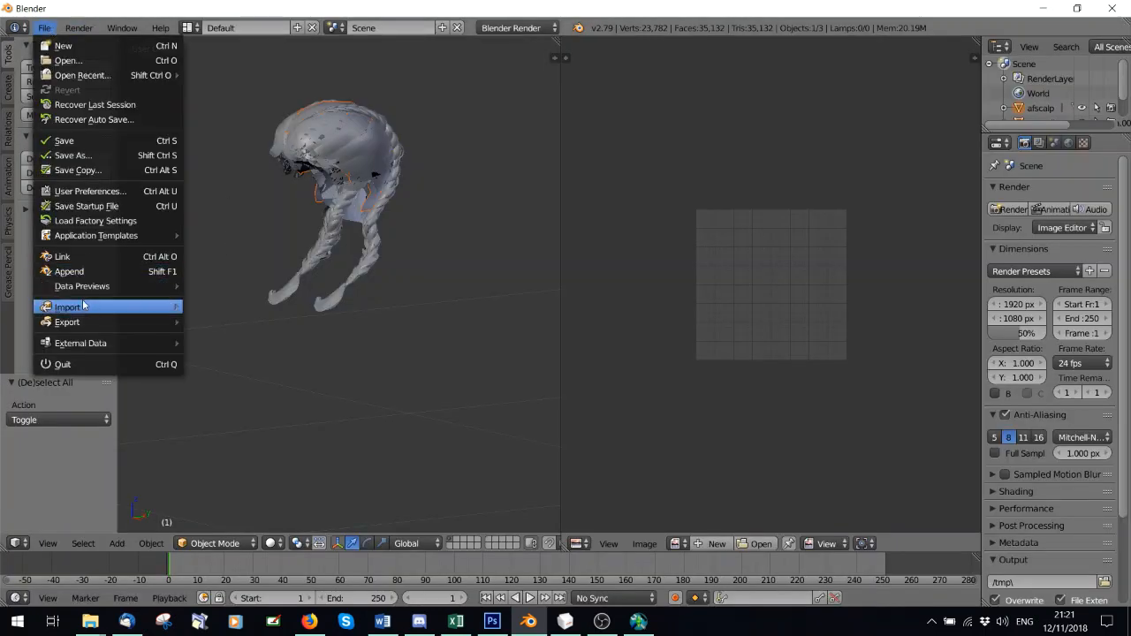
mouse_move(83, 306)
left_click(234, 395)
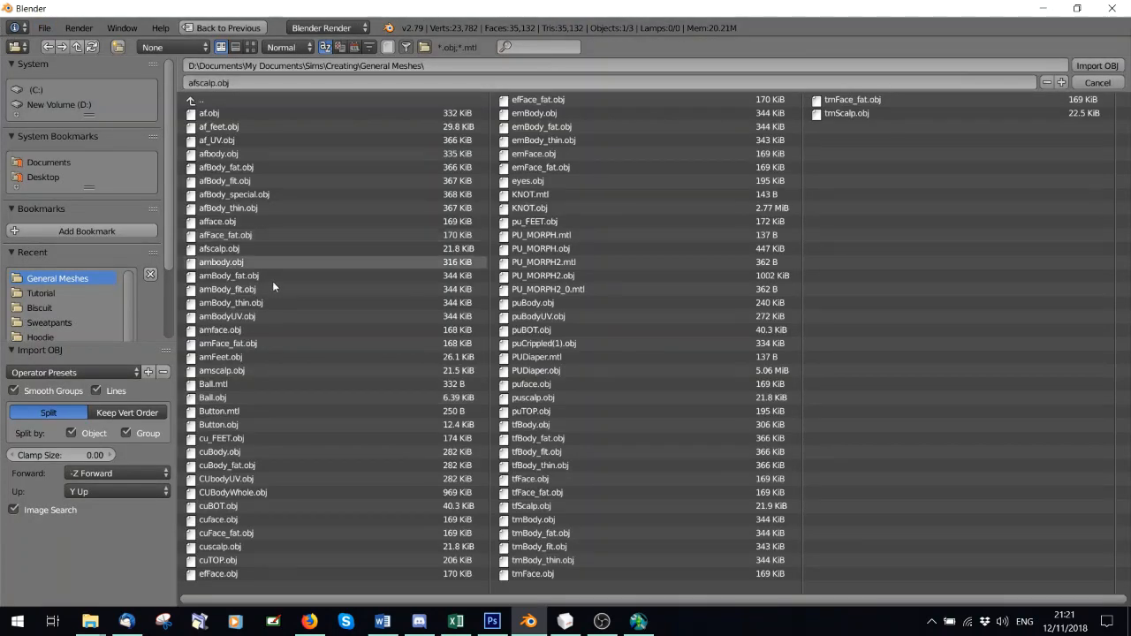
left_click(218, 222)
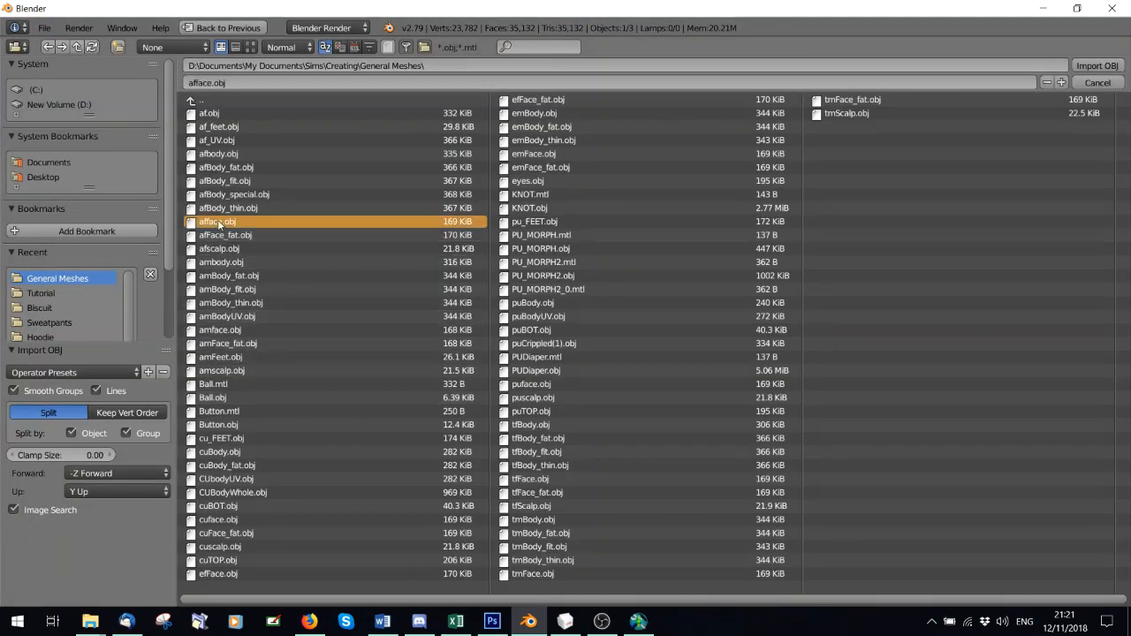
double_click(218, 222)
- Select both hair meshes, s4studio_mesh_2 and s4studio_mesh_1, and join them into a single object
middle_click_drag(267, 265, 357, 318)
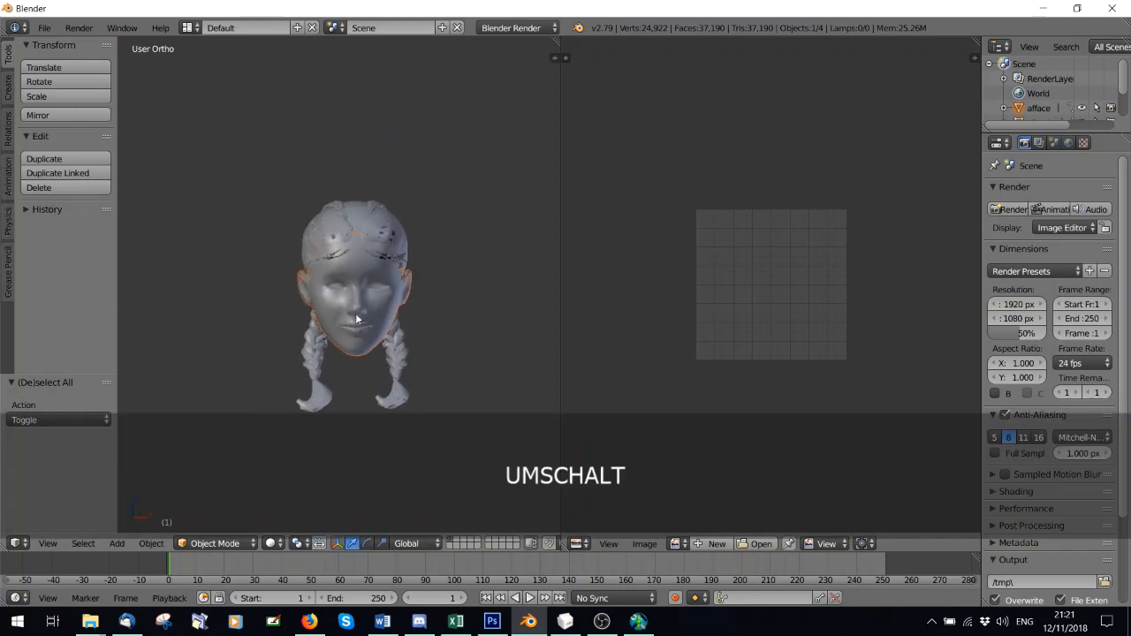
left_click(341, 211, "shift")
scroll(298, 240, "up", 3)
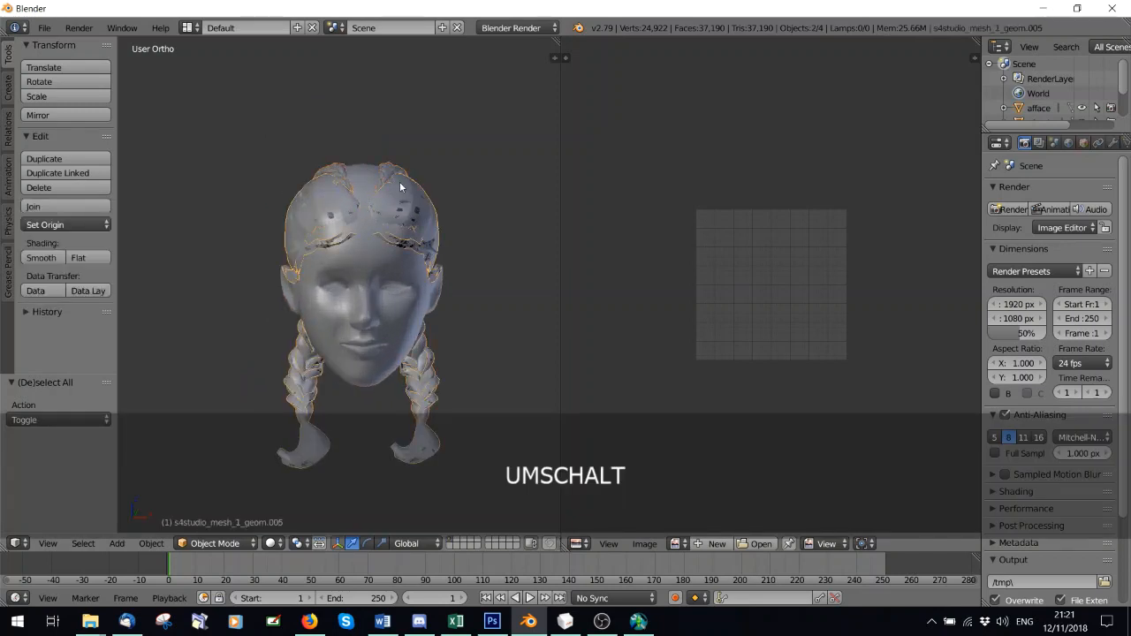
left_click(392, 164)
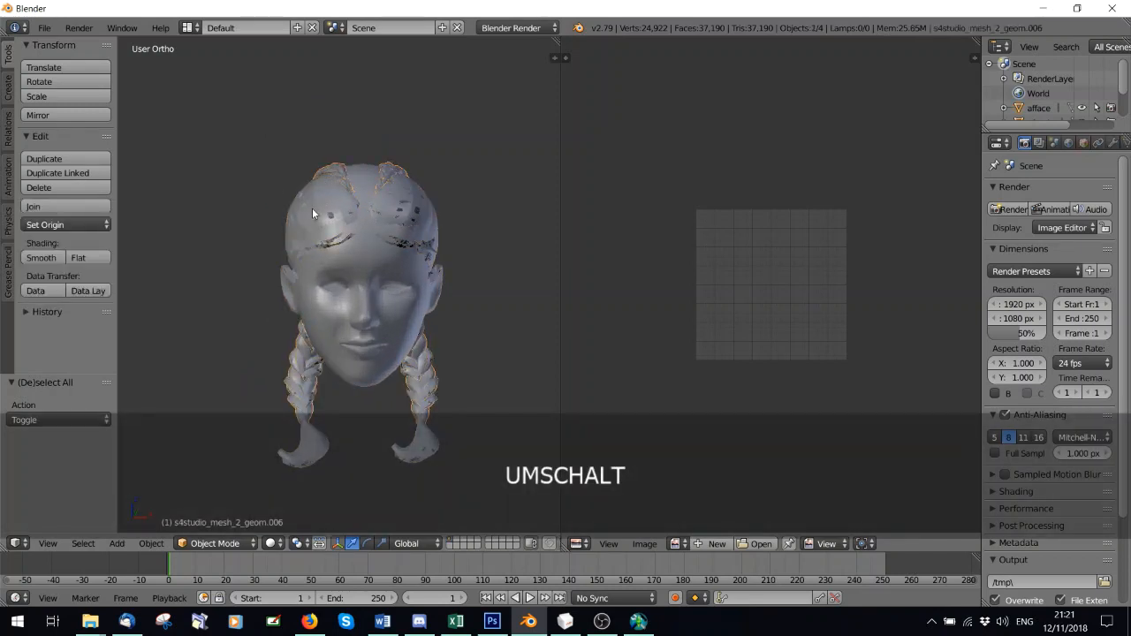
left_click(330, 171)
left_click(330, 167)
left_click(303, 201, "shift")
left_click(45, 206)
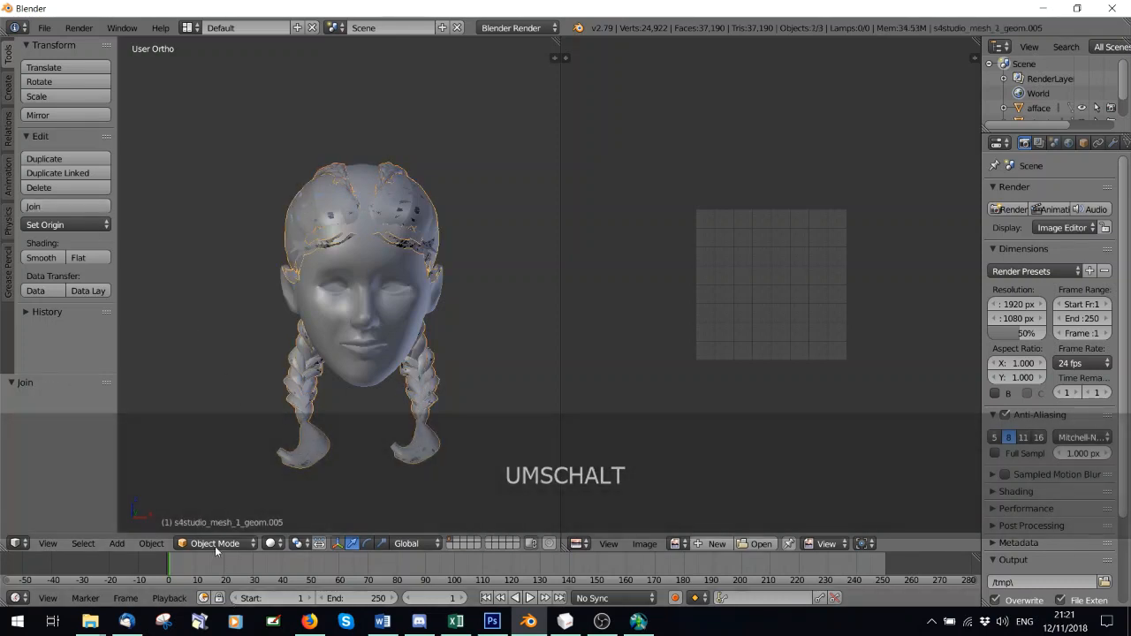
- In Edit Mode, scale the whole hair mesh up by about 1.044 and move it up about 0.004 along Z
left_click(215, 543)
left_click(212, 508)
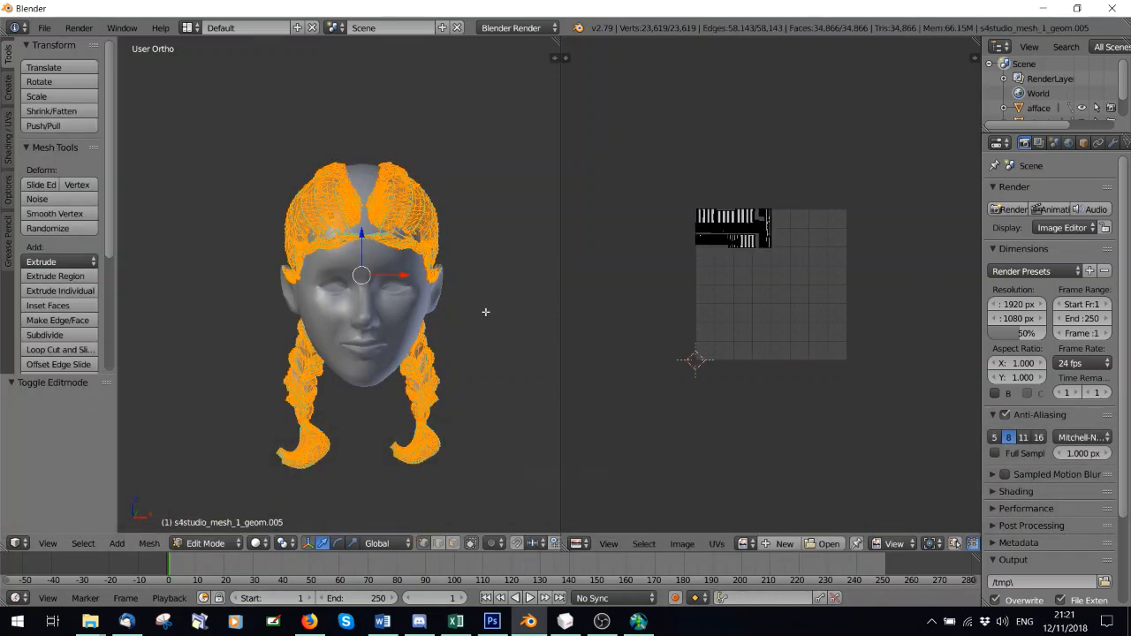
key("s")
left_click(492, 311)
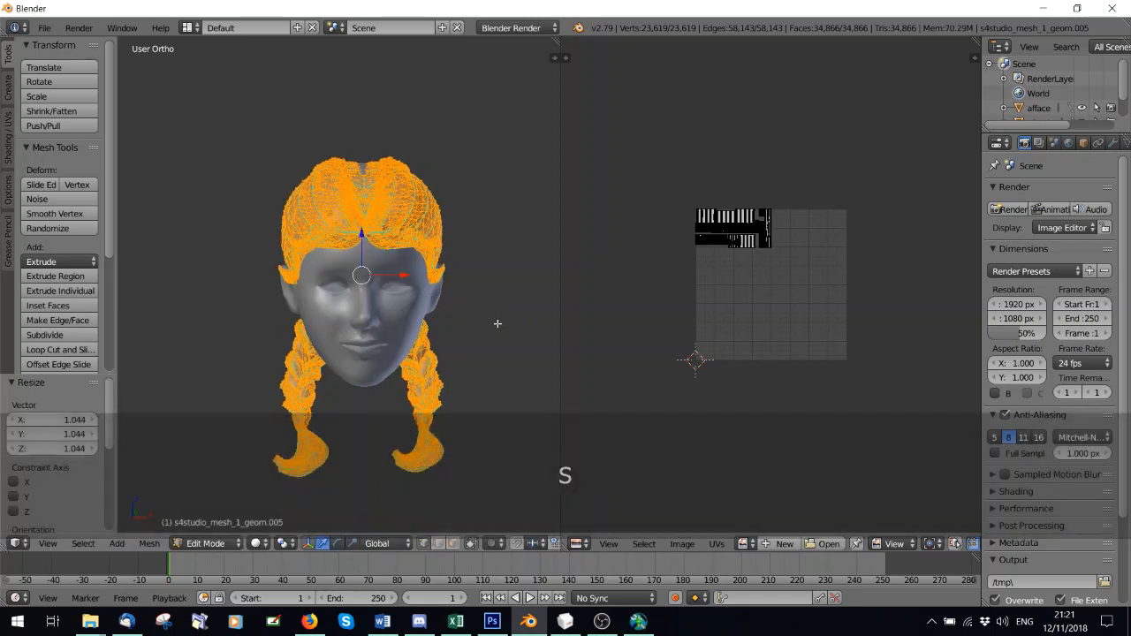
middle_click_drag(497, 324, 444, 315)
key("g")
key("z")
left_click(339, 232)
- Scale the whole hair by about 1.039 along Y and shift it about 0.005 along Y to fit the head
key("s")
key("y")
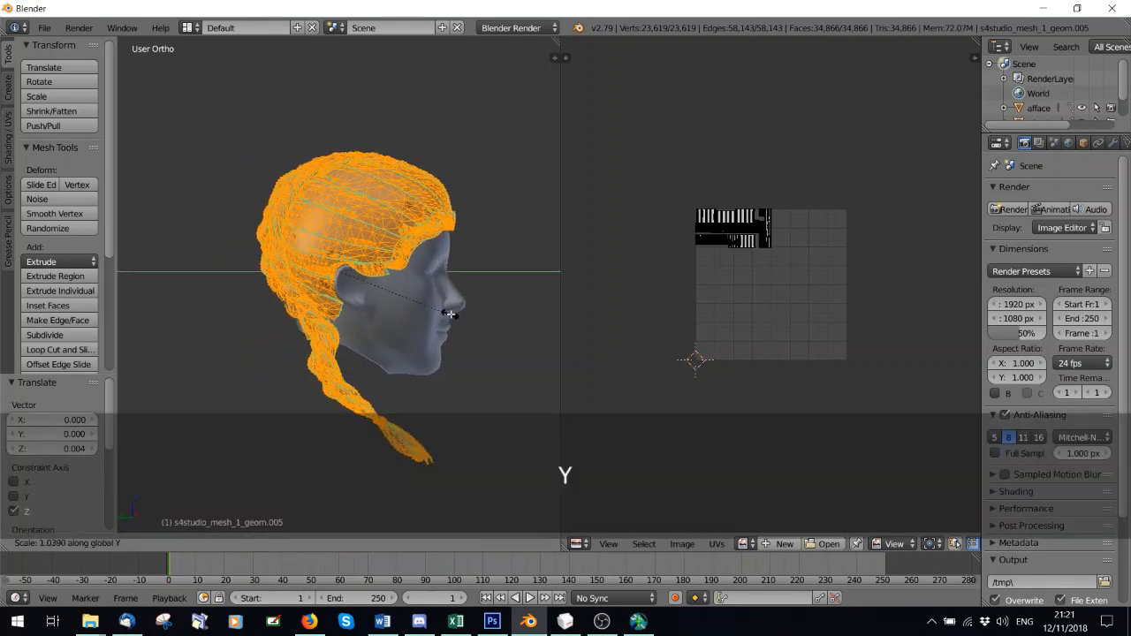
left_click(449, 315)
left_click_drag(298, 271, 294, 271)
- Check the hair's fit around the face, ears and back of the head, and shift it about 0.001 along Y
middle_click_drag(299, 273, 167, 272)
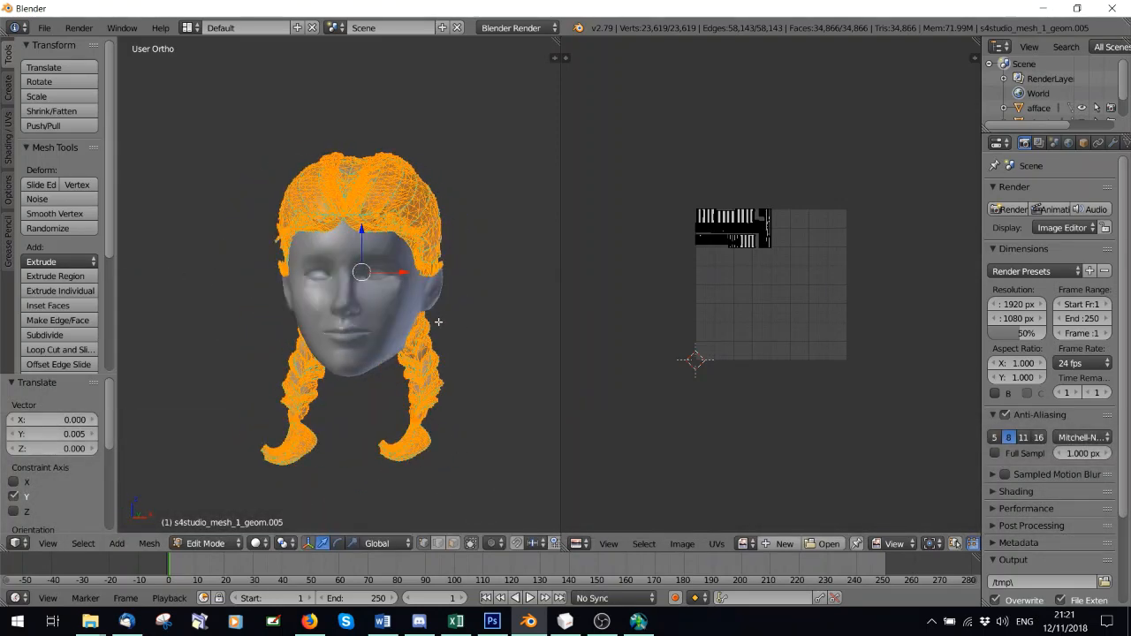
scroll(449, 317, "up", 3)
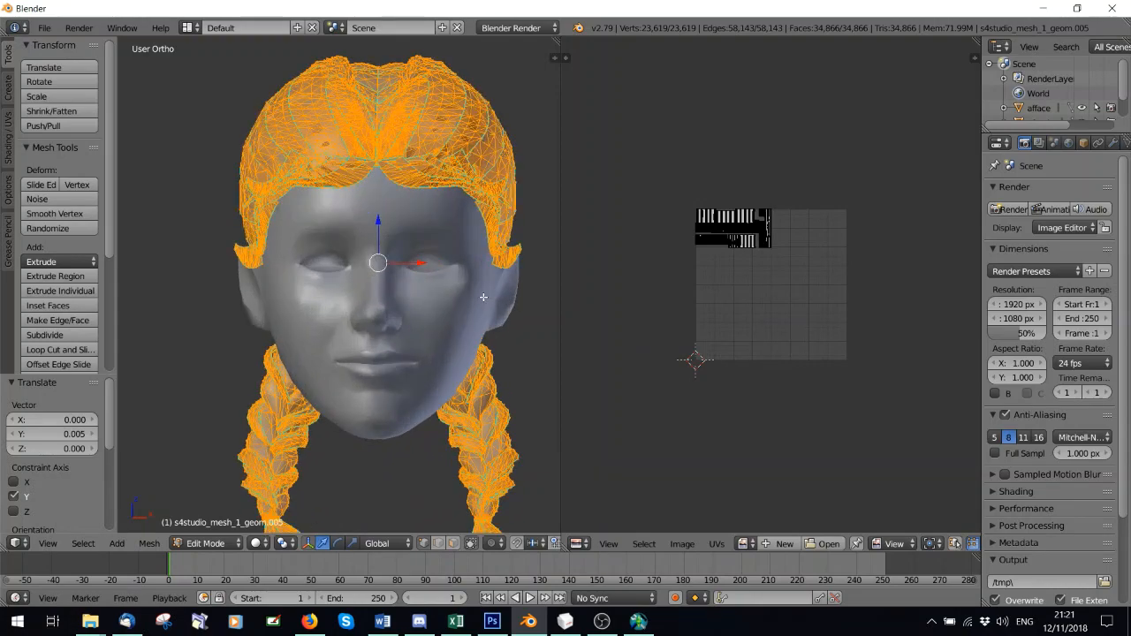
middle_click_drag(483, 297, 343, 222)
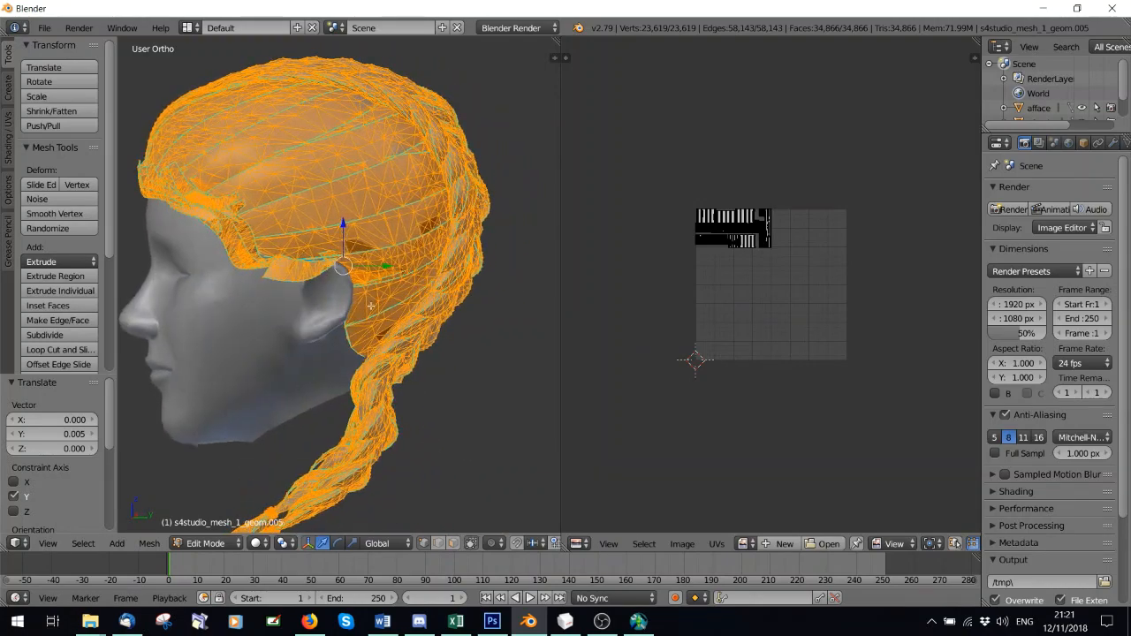
middle_click_drag(370, 305, 332, 306)
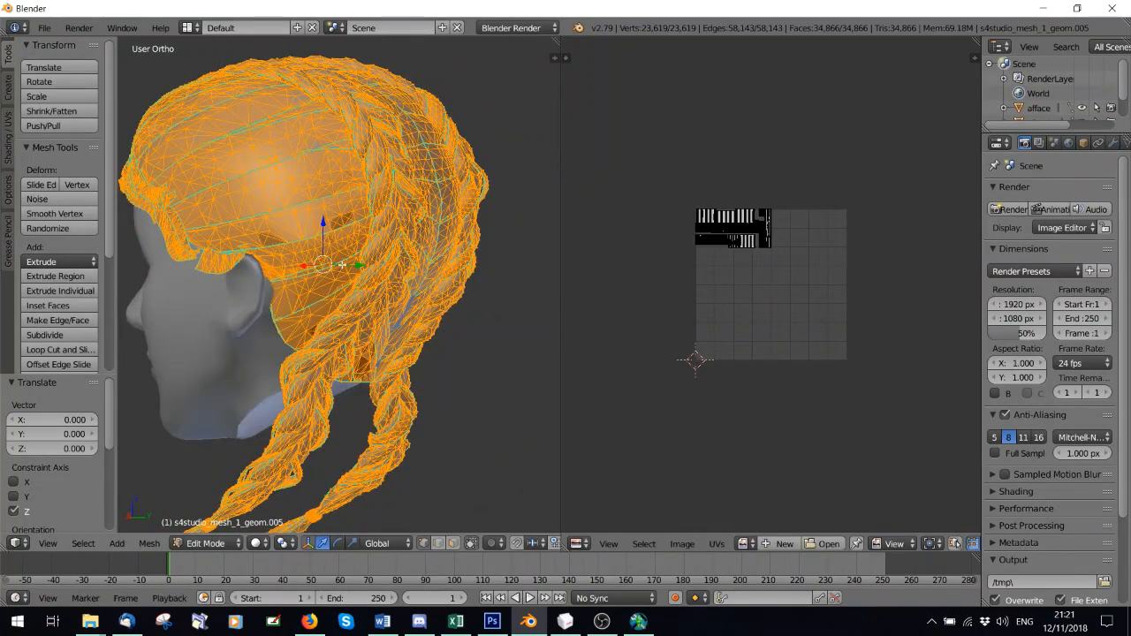
left_click_drag(359, 265, 363, 265)
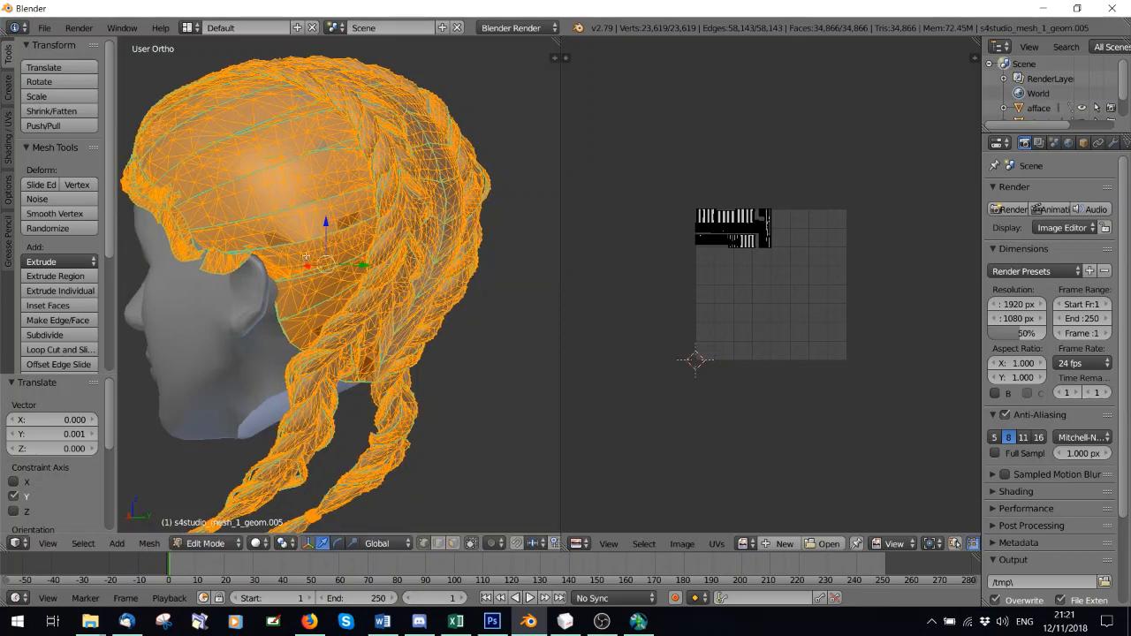
middle_click_drag(291, 269, 381, 263)
scroll(382, 263, "down", 5)
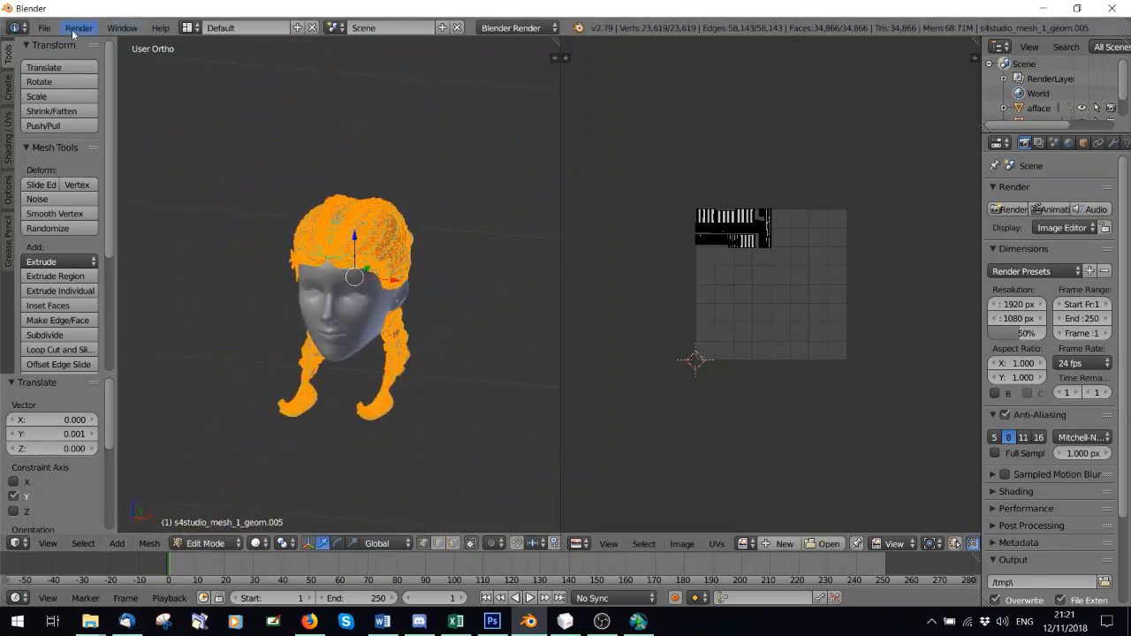
- Import the female body mesh af_UV.obj from General Meshes and check the braids against the shoulders
left_click(44, 29)
mouse_move(53, 307)
left_click(221, 396)
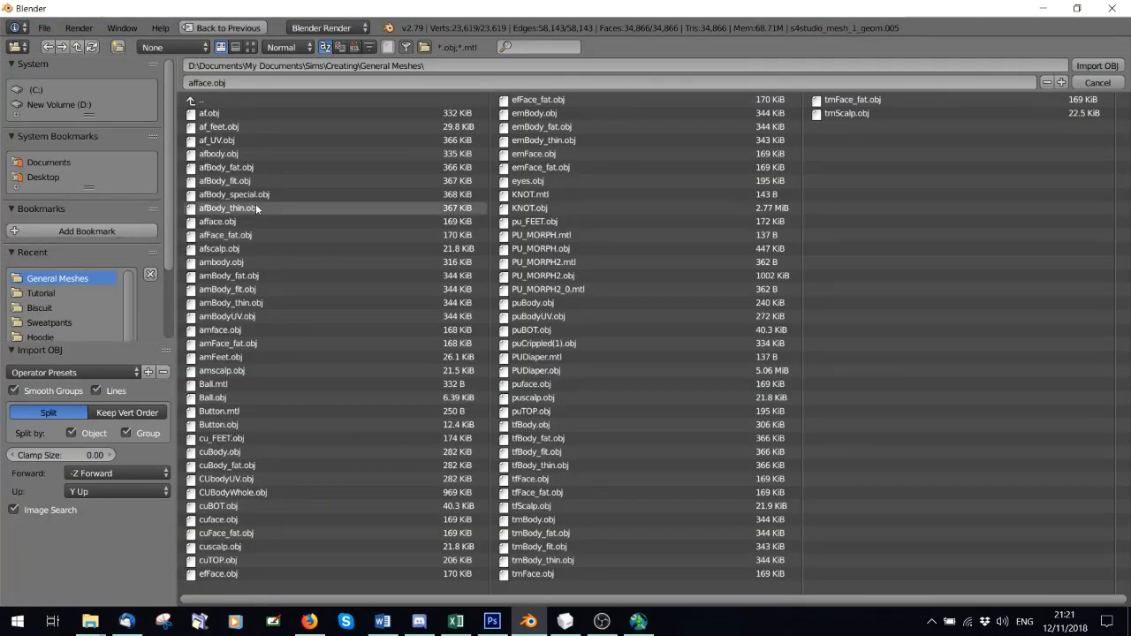
double_click(216, 139)
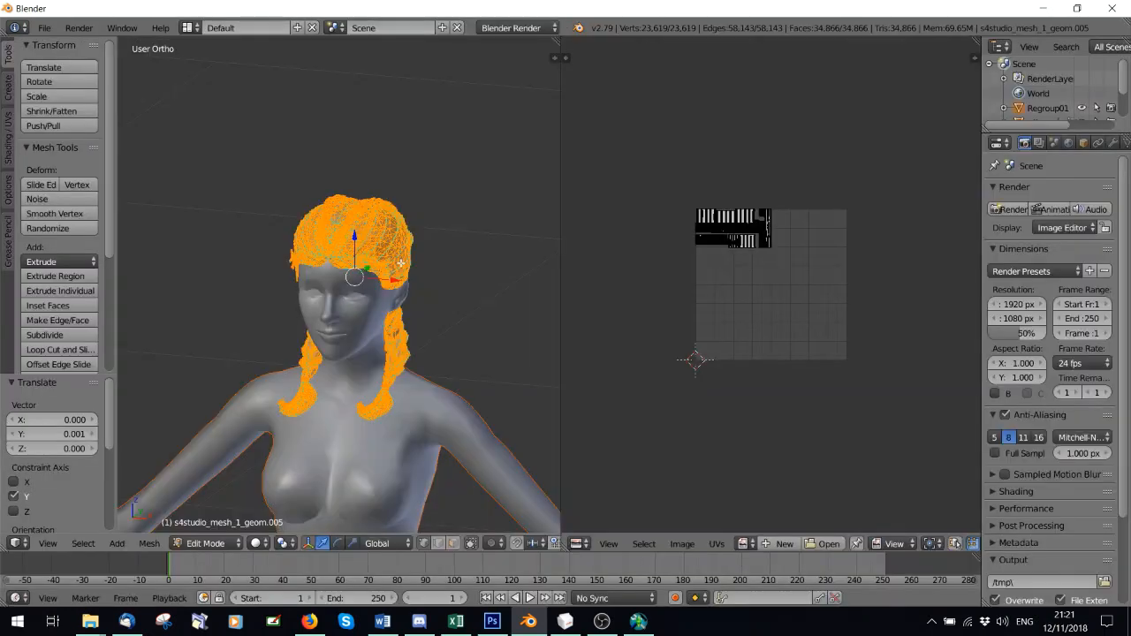
mouse_move(353, 373)
middle_mouse_down()
mouse_move(189, 358)
mouse_move(256, 339)
mouse_move(268, 358)
mouse_move(522, 361)
mouse_move(469, 371)
mouse_move(524, 354)
mouse_move(496, 348)
mouse_move(442, 388)
middle_mouse_up()
- Switch the joined hair mesh to Sculpt Mode and choose the Grab brush
left_click(205, 543)
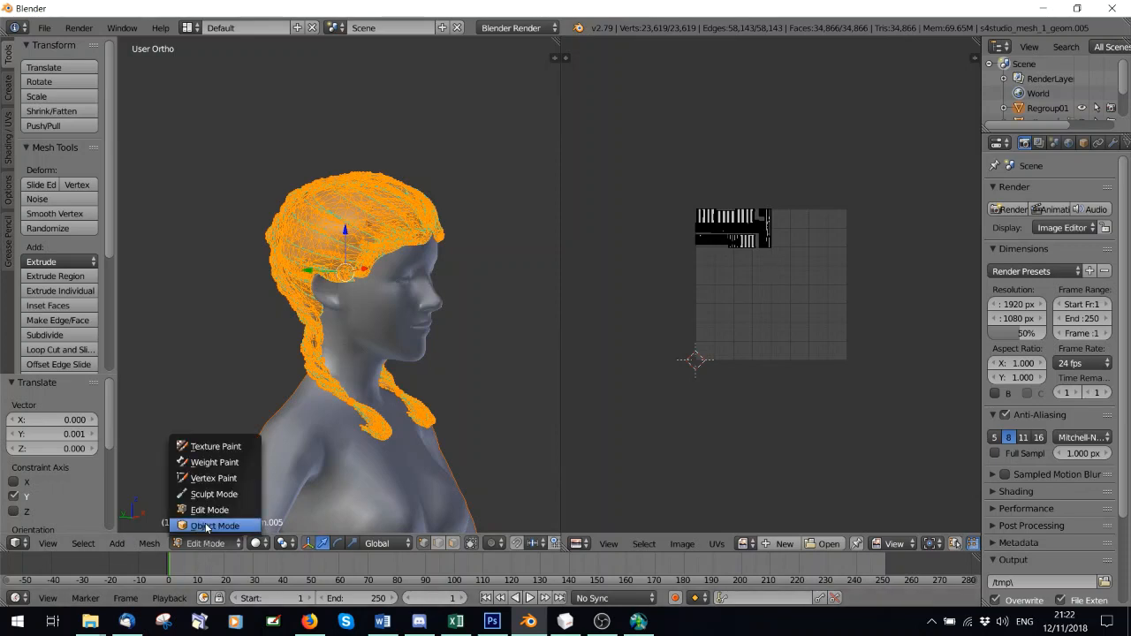
left_click(213, 497)
middle_click_drag(279, 427, 217, 420)
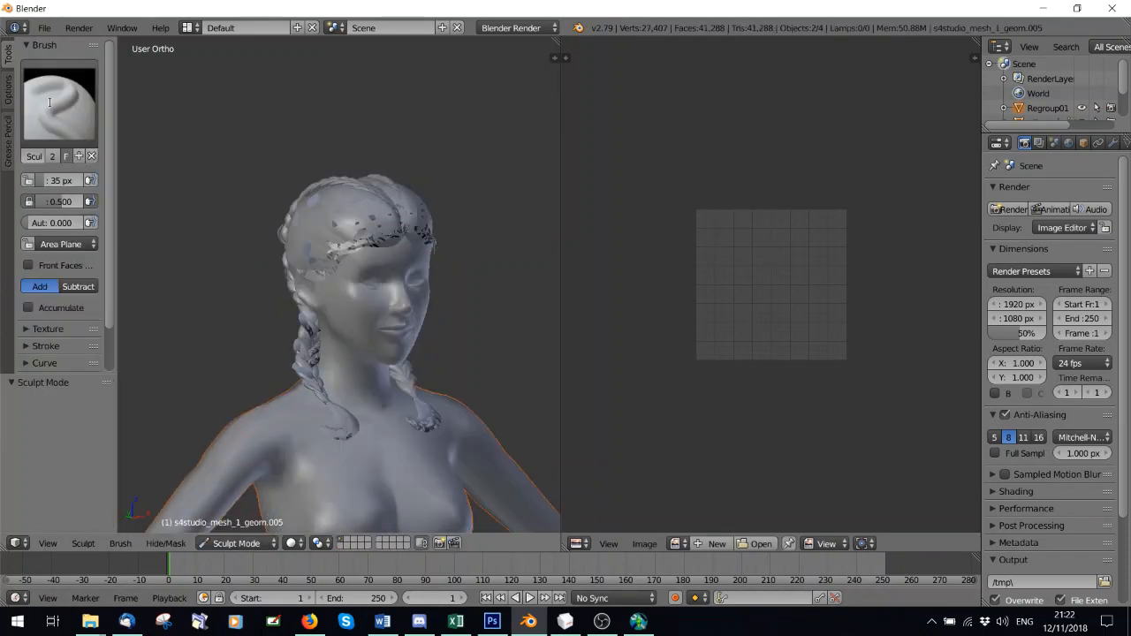
left_click(62, 106)
left_click(425, 192)
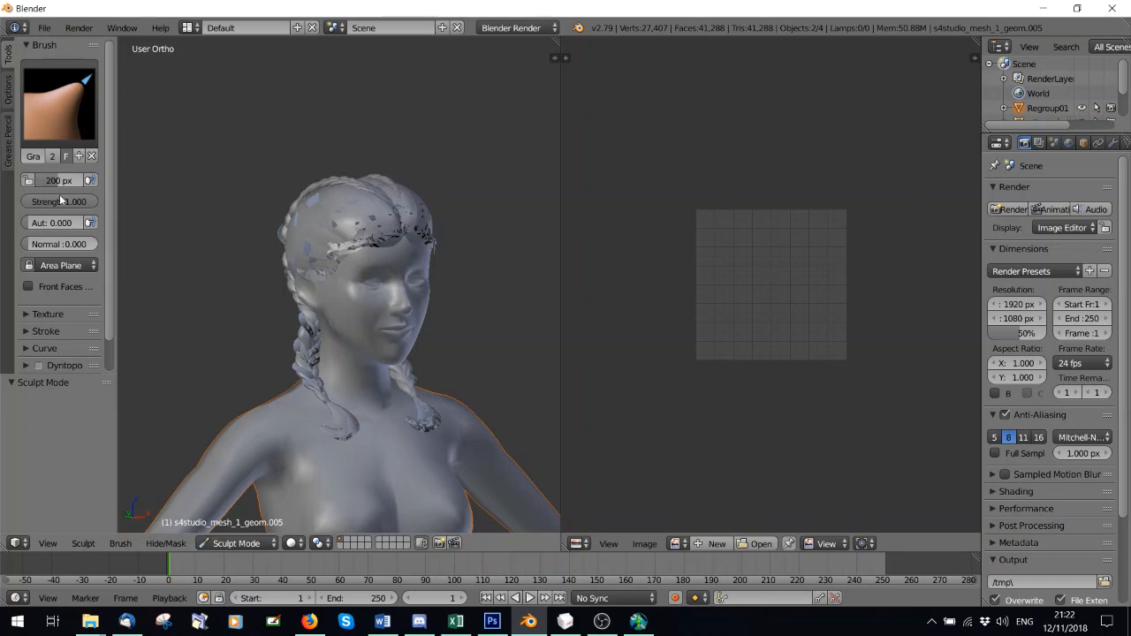
- Set the Grab brush strength to 0.640, expand the symmetry options, and examine the braids from both sides
middle_click_drag(269, 342, 358, 394)
scroll(28, 333, "down", 2)
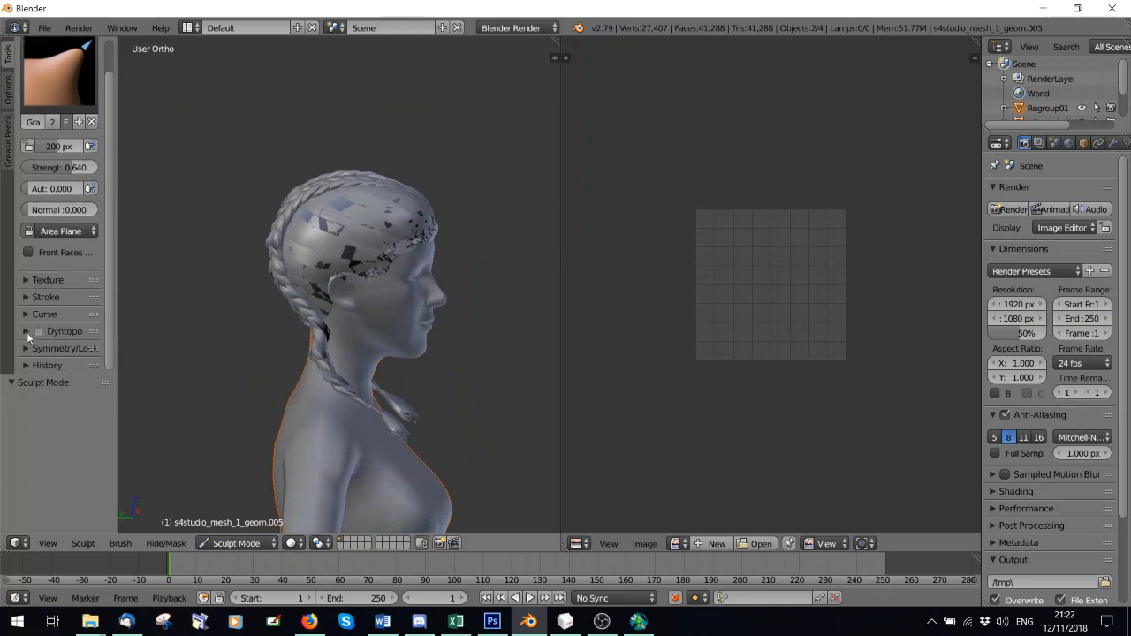
left_click(26, 349)
scroll(49, 309, "down", 4)
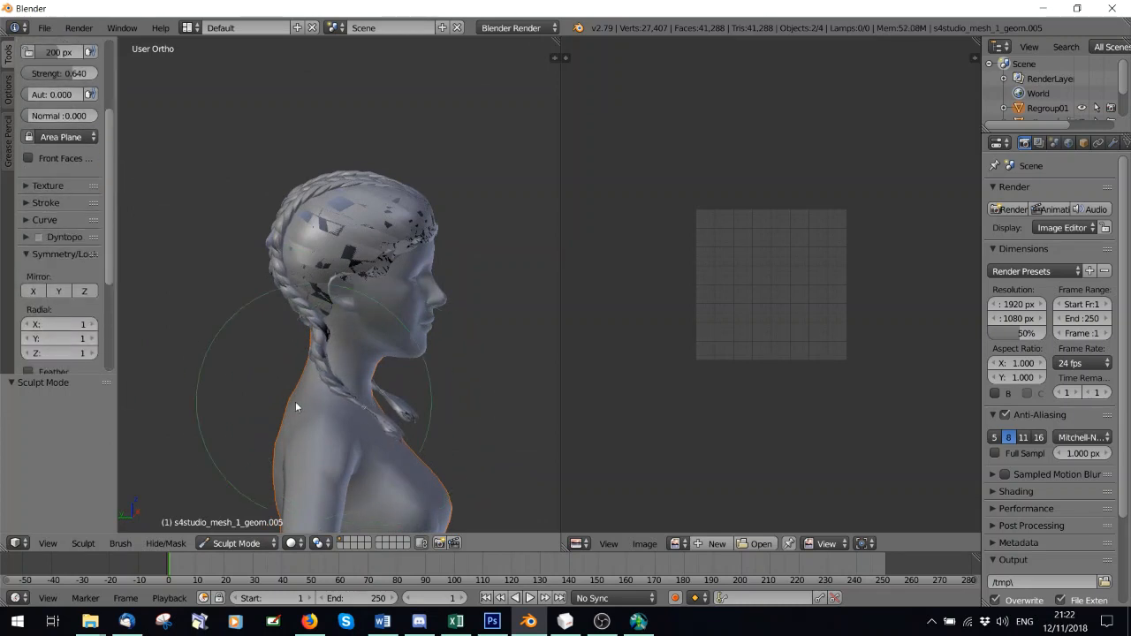
mouse_move(295, 402)
middle_mouse_down()
mouse_move(325, 389)
mouse_move(378, 410)
mouse_move(377, 397)
mouse_move(285, 391)
middle_mouse_up()
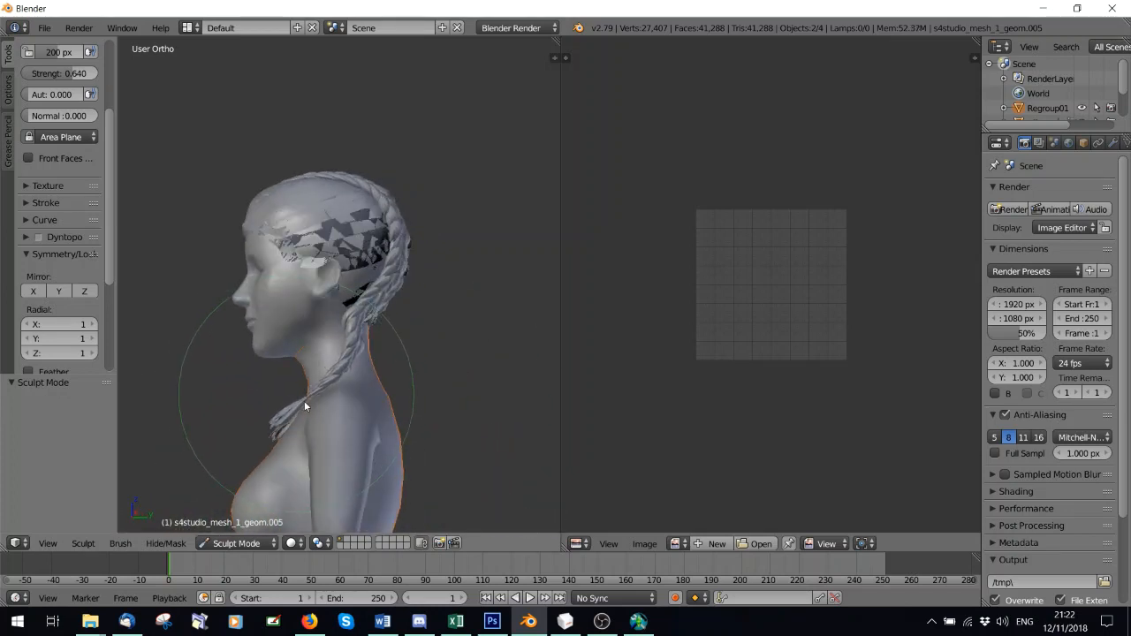
mouse_move(304, 400)
middle_mouse_down()
mouse_move(442, 423)
mouse_move(309, 356)
mouse_move(443, 338)
mouse_move(281, 348)
mouse_move(322, 352)
mouse_move(167, 349)
mouse_move(123, 334)
mouse_move(174, 374)
mouse_move(321, 356)
mouse_move(330, 438)
middle_mouse_up()
- Leave Sculpt Mode and put the joined hair mesh back into Edit Mode
left_click(236, 543)
left_click(231, 525)
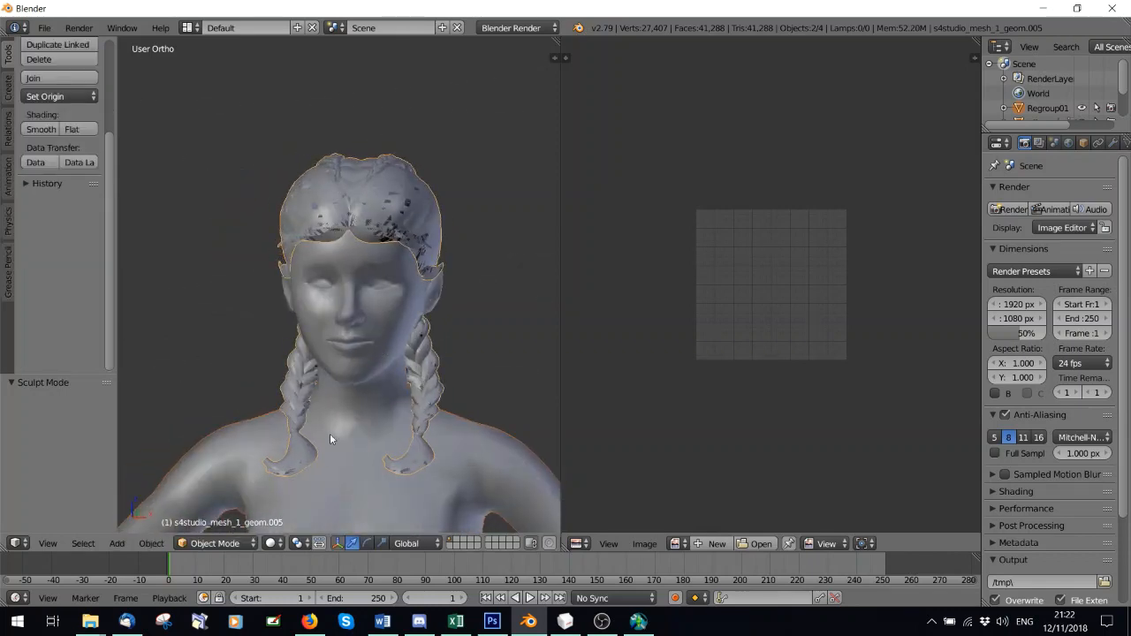
left_click(201, 544)
left_click(204, 508)
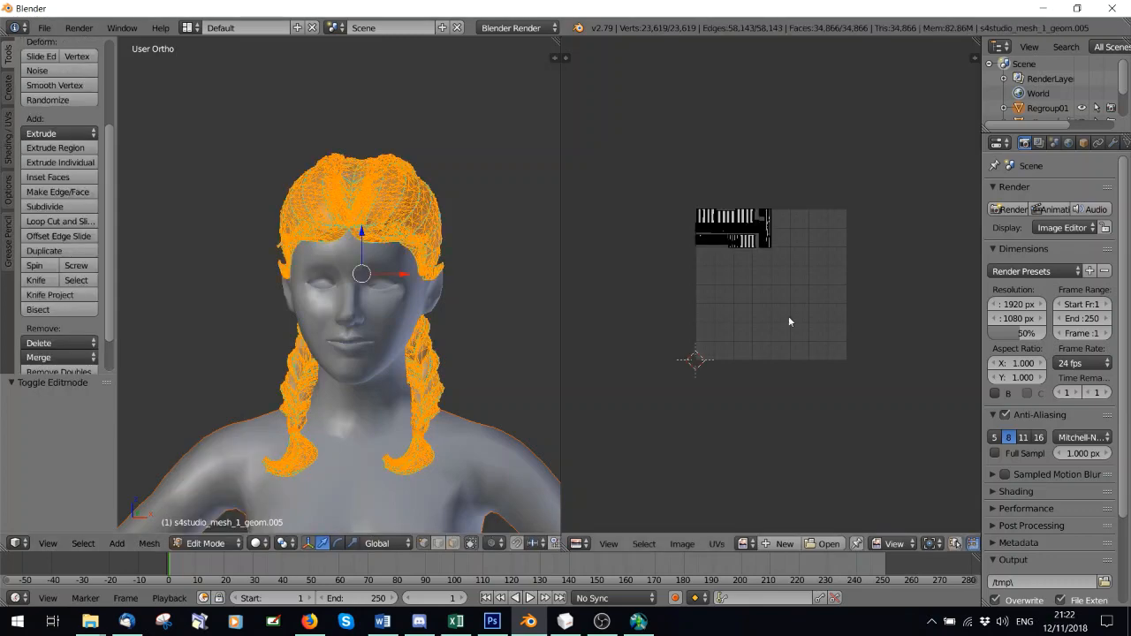
- Compare the hair's UV layout with the preview of the Texture DDS image in the Tutorial folder
scroll(791, 317, "up", 3)
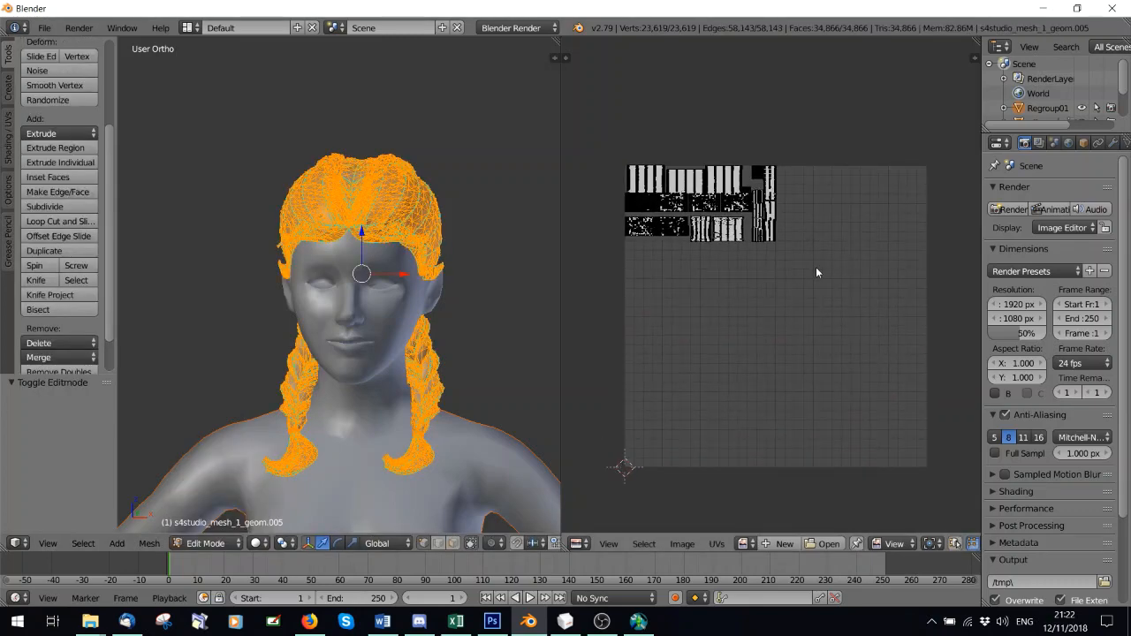
scroll(786, 252, "up", 2)
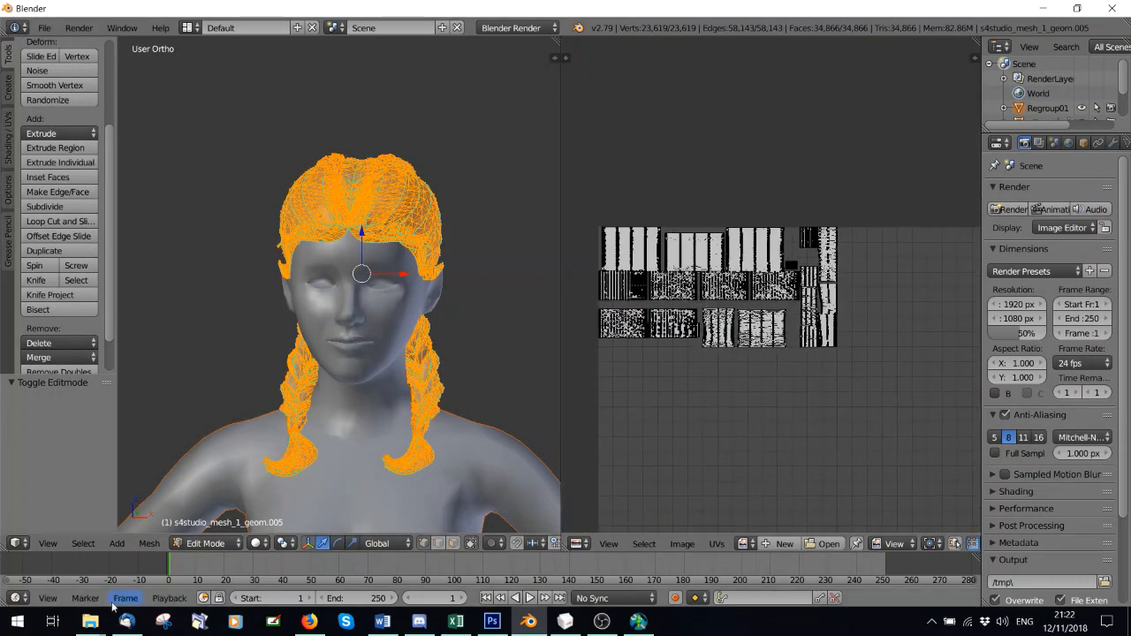
mouse_move(88, 622)
left_click(1033, 565)
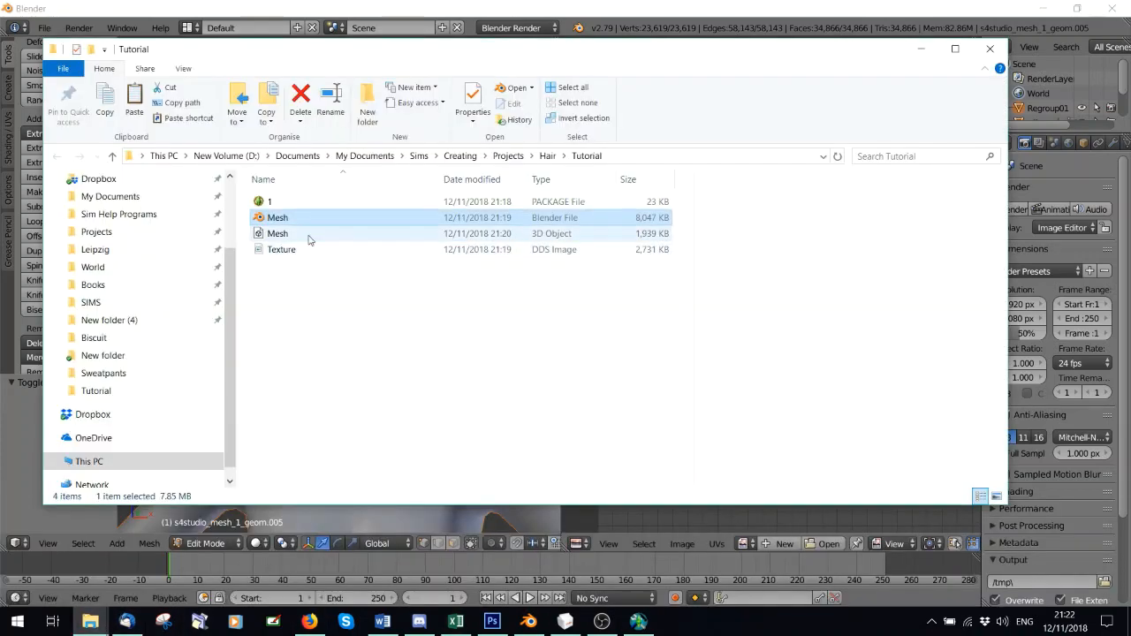
left_click(277, 235)
left_click(291, 249)
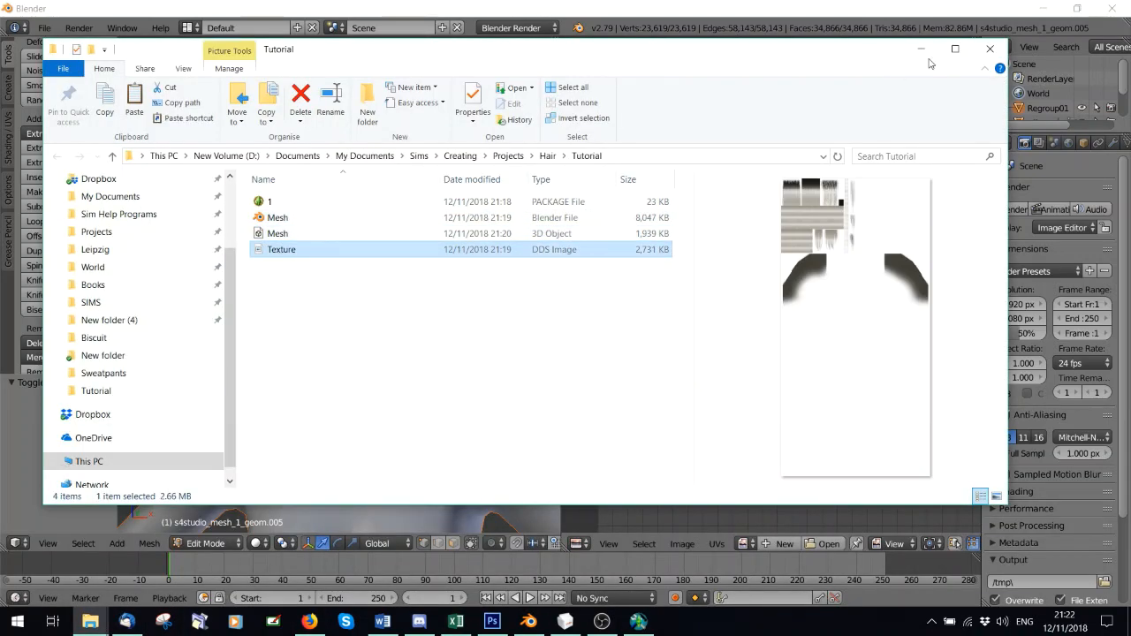
left_click(922, 50)
- Select all UVs of the hair mesh and scale them by 2 along the Y axis
scroll(815, 344, "down", 6)
scroll(720, 311, "up", 3)
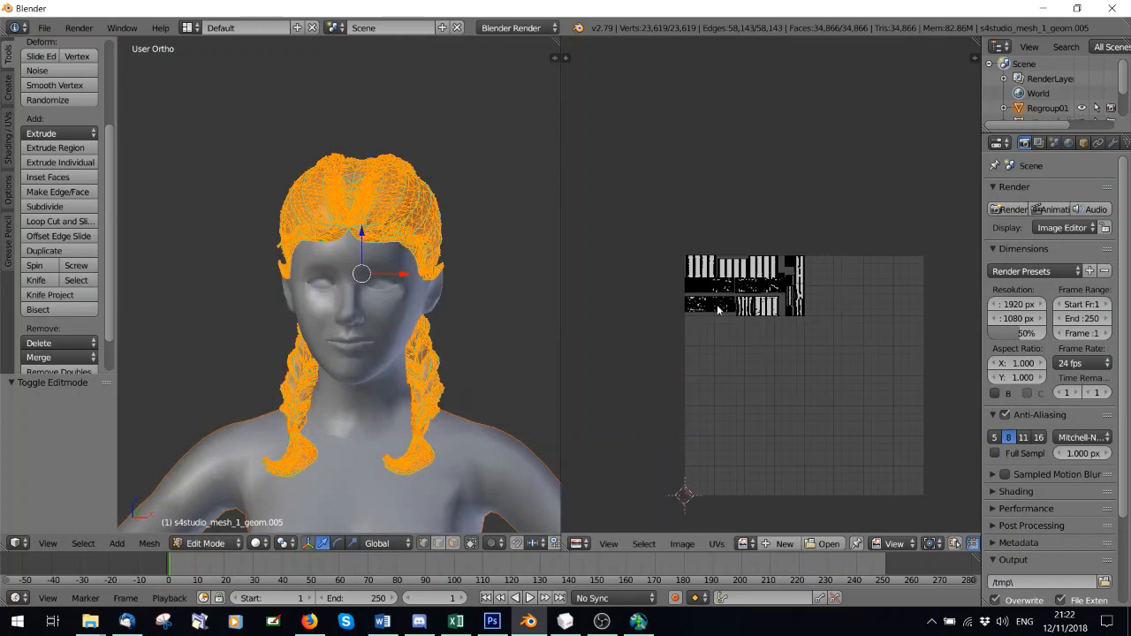
key("a")
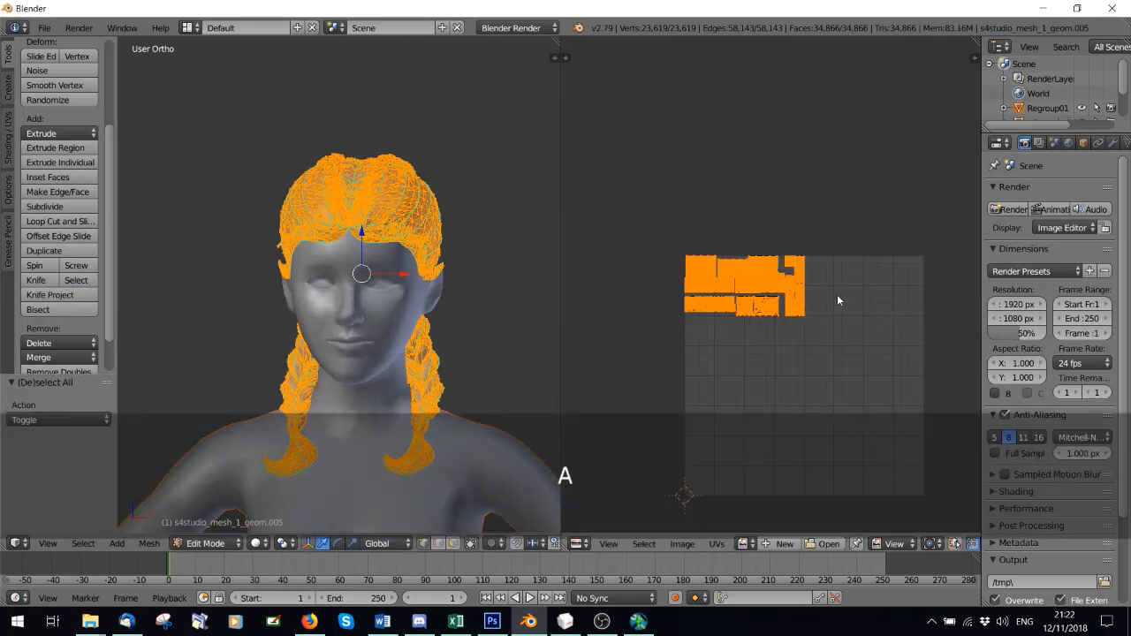
scroll(836, 294, "up", 3)
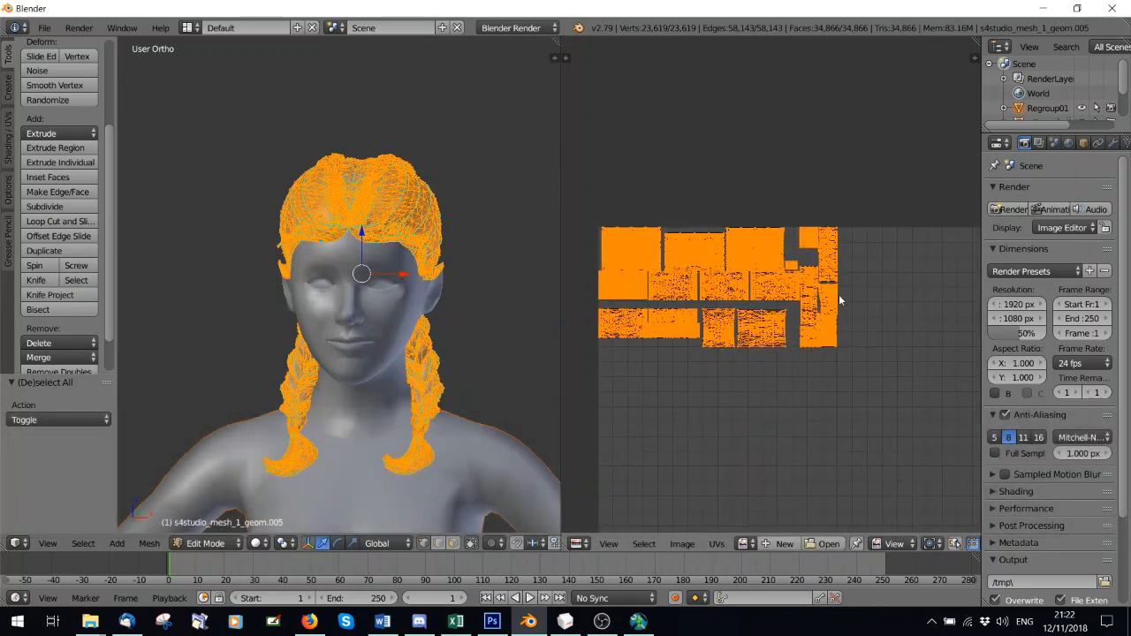
key("s")
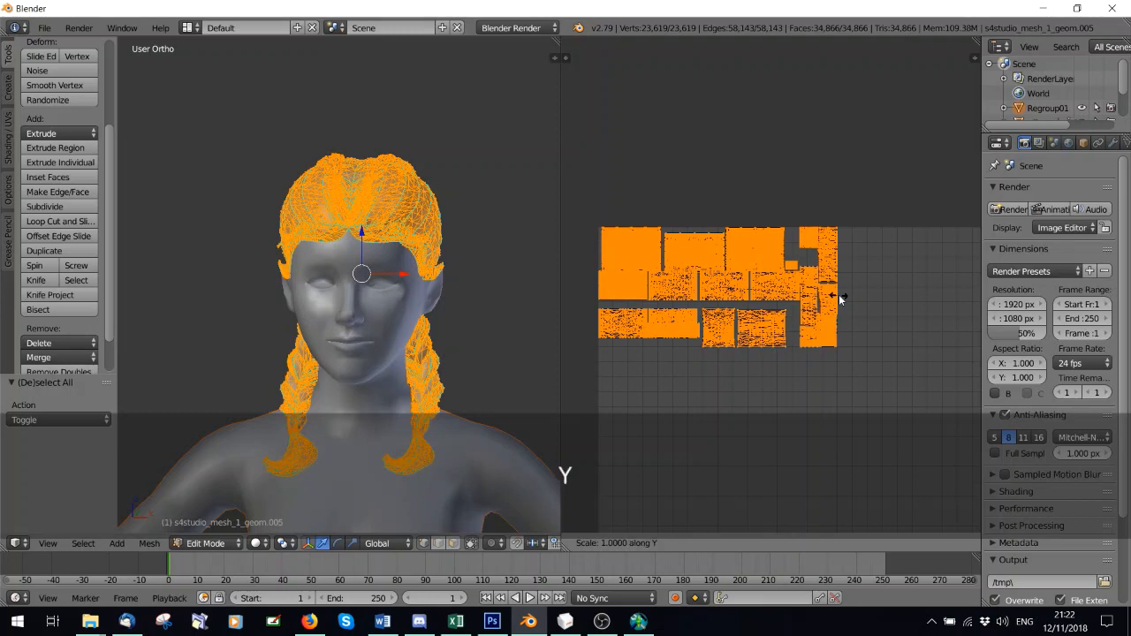
key("2")
key("Return")
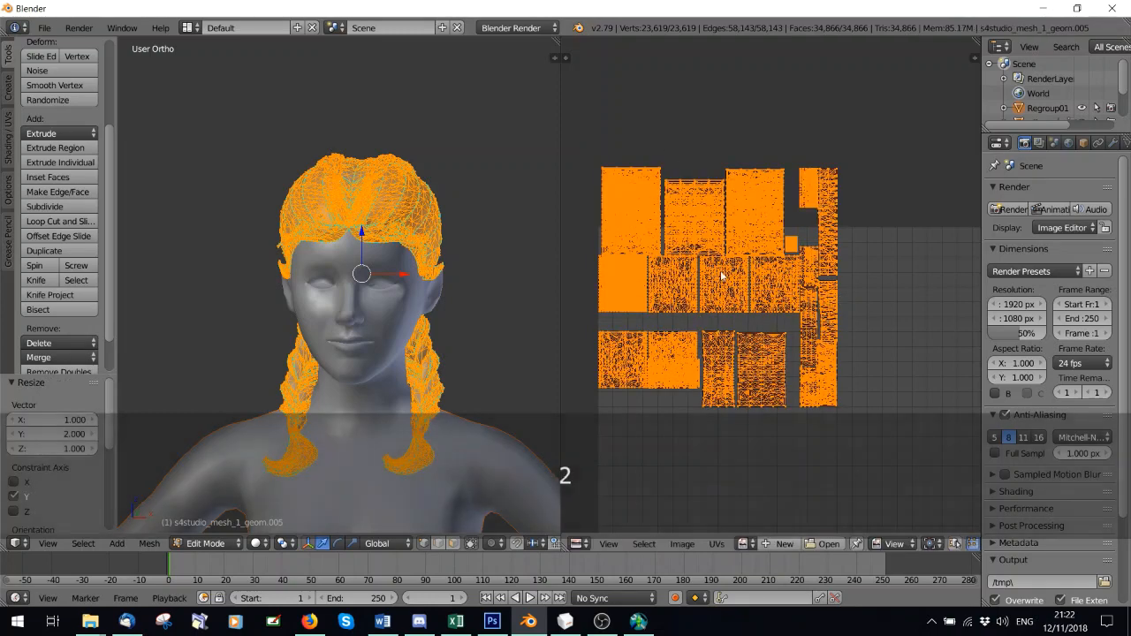
- Try scaling the whole UV layout by 2 and moving it onto the UV square, and undo both changes
scroll(796, 242, "down", 1)
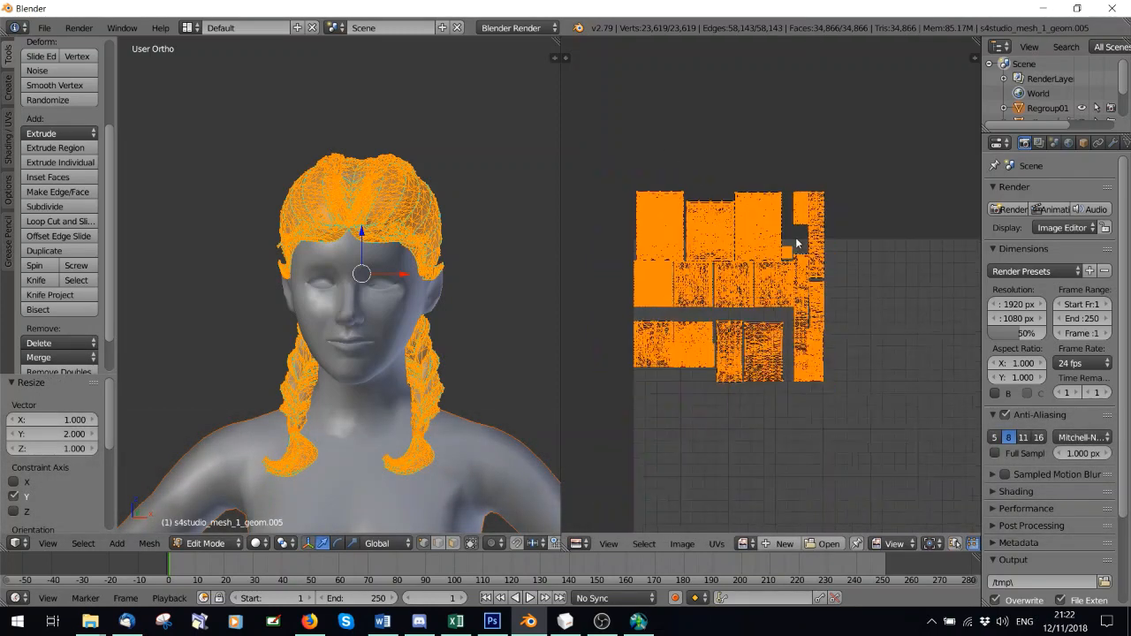
middle_click_drag(851, 312, 804, 201)
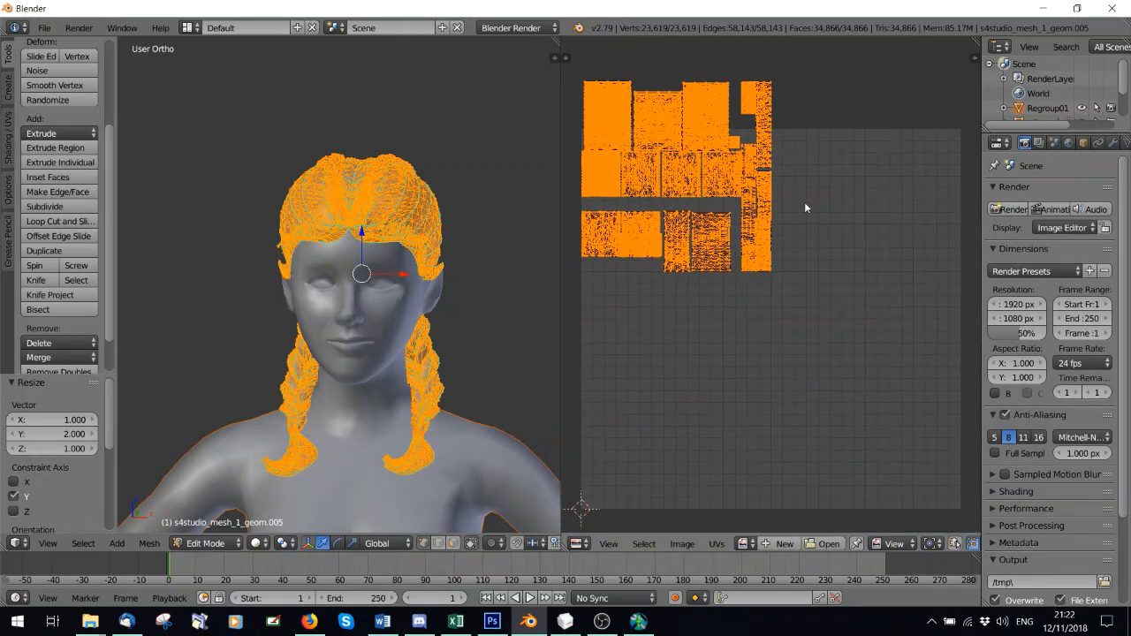
scroll(804, 201, "down", 1)
key("s")
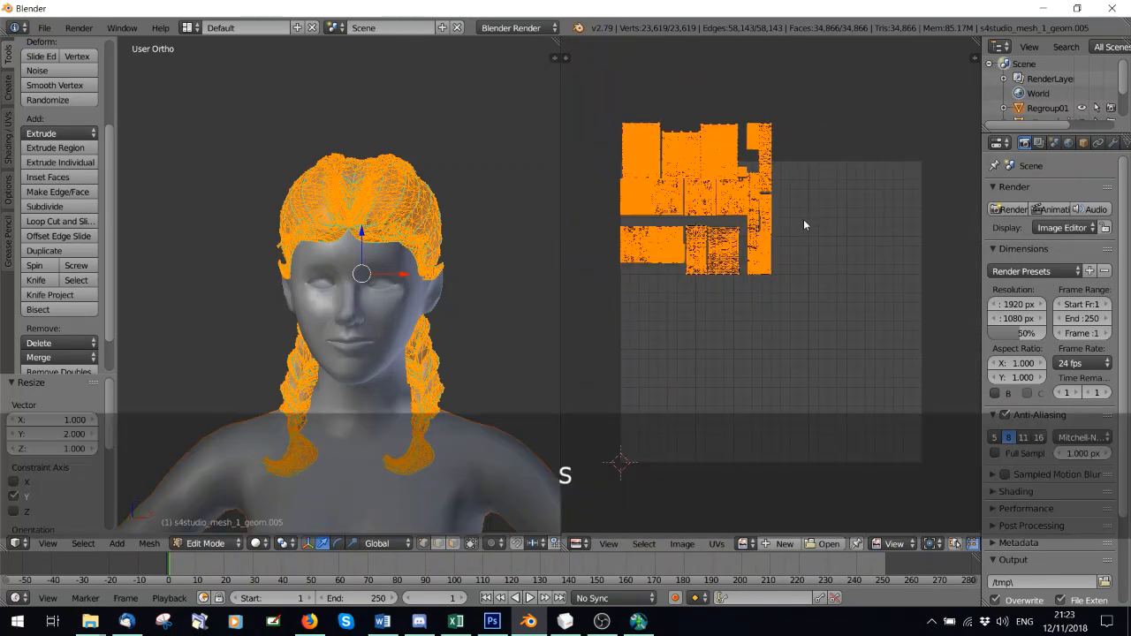
key("2")
key("g")
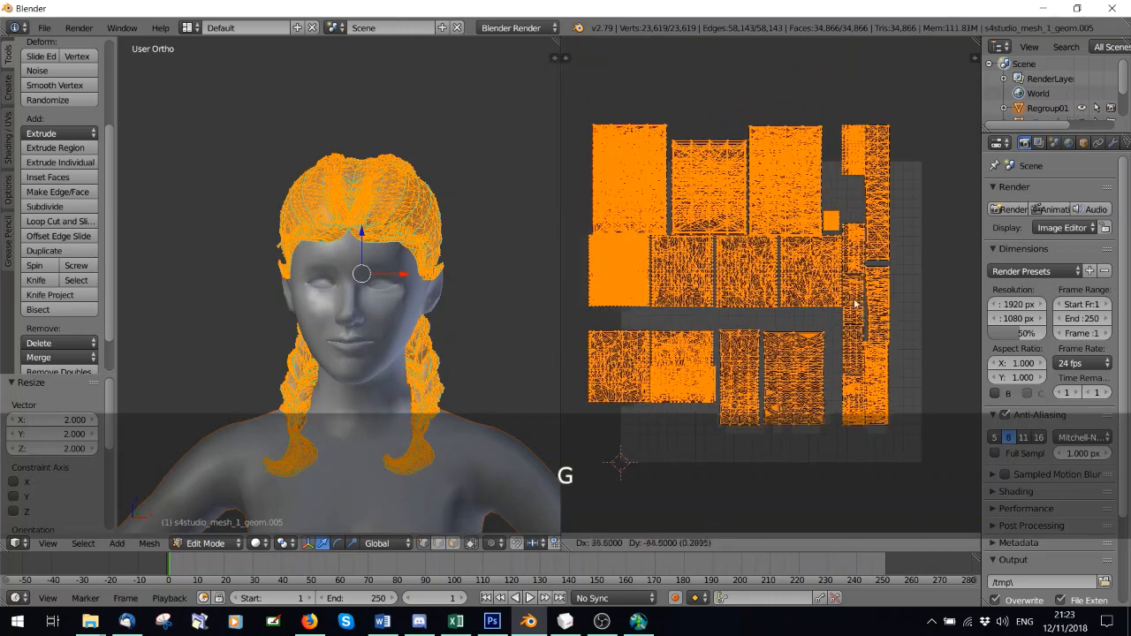
left_click(866, 308)
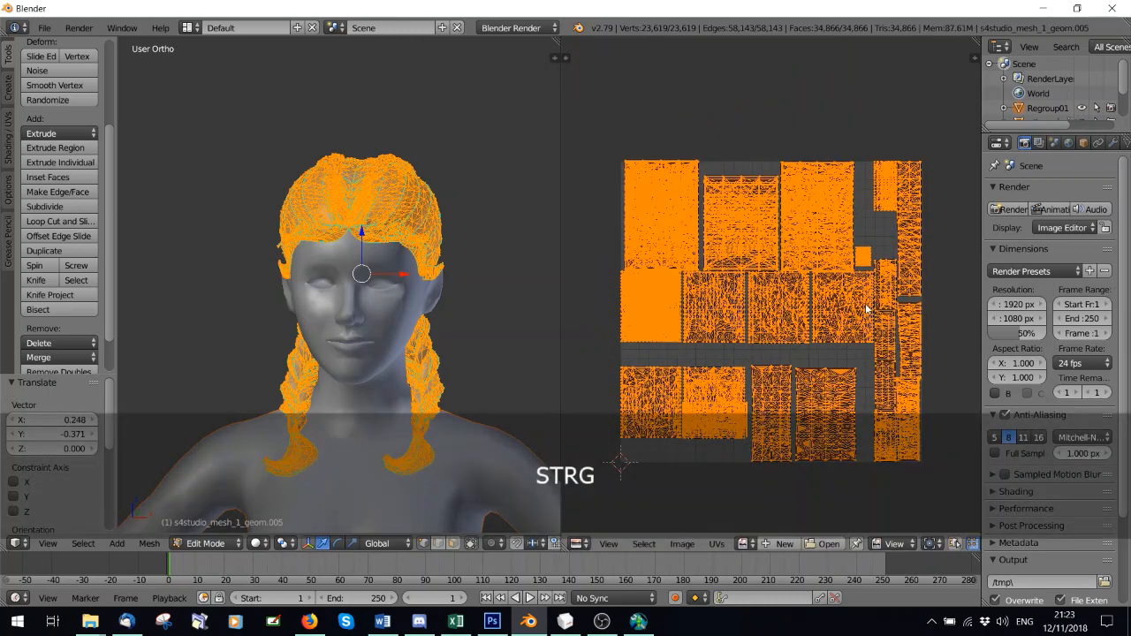
key("ctrl+z")
key("ctrl+z")
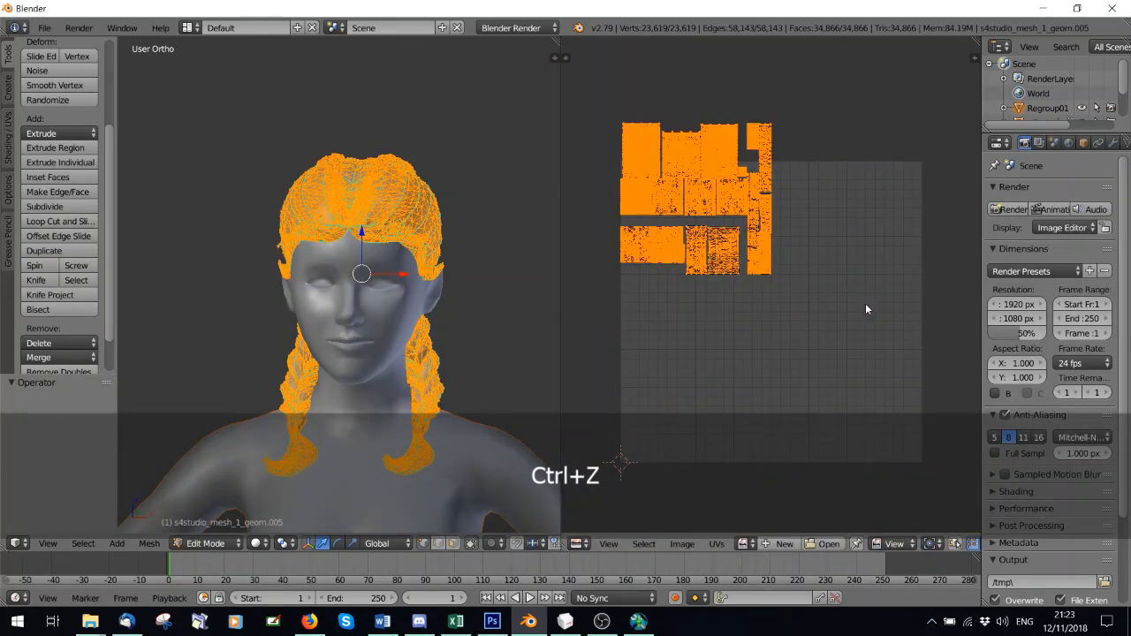
- Try scaling the UV layout by 1.8 and moving it inside the UV square, and undo both changes
type("s1.8")
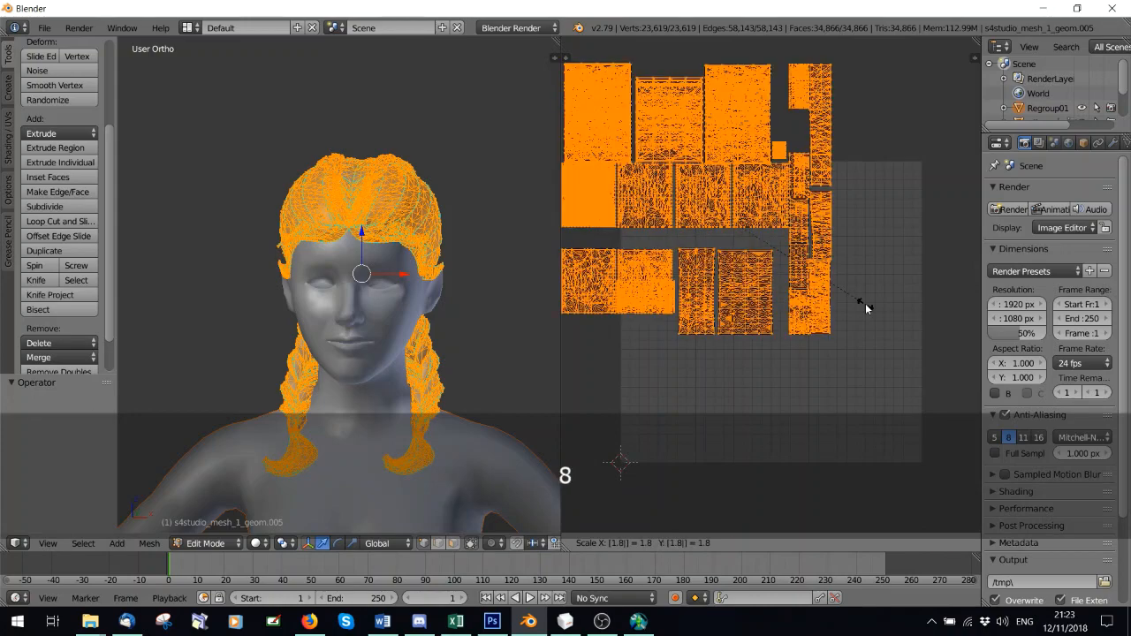
key("Return")
key("g")
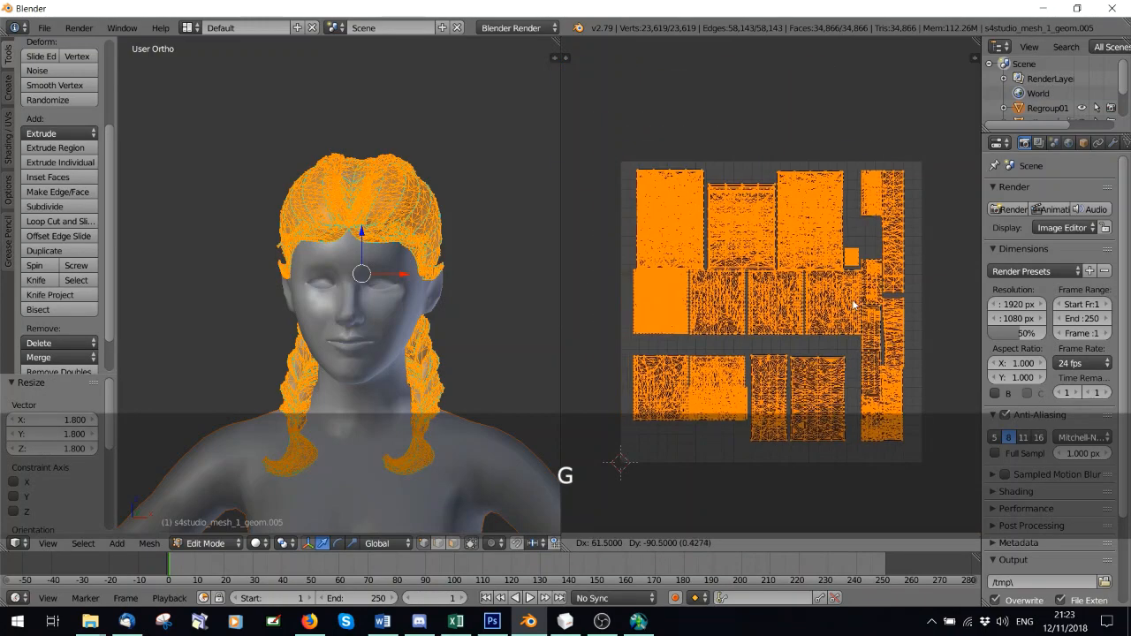
left_click(854, 306)
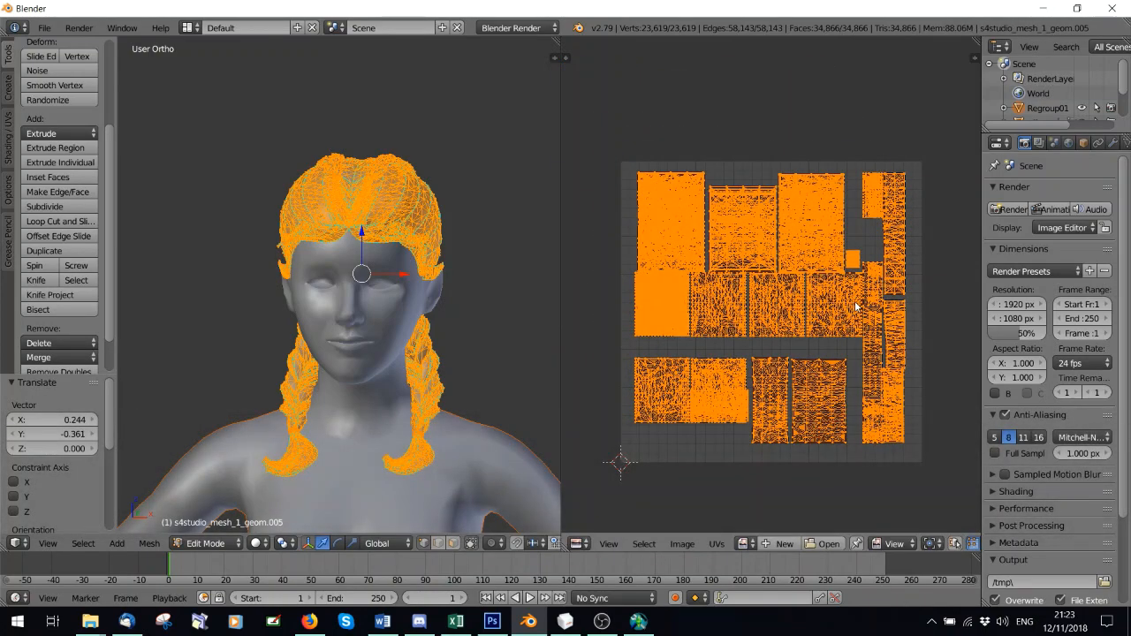
key("ctrl+z")
key("ctrl+z")
- Scale the whole UV layout by 1.9 and move it inside the UV square with a narrow margin around it
key("s")
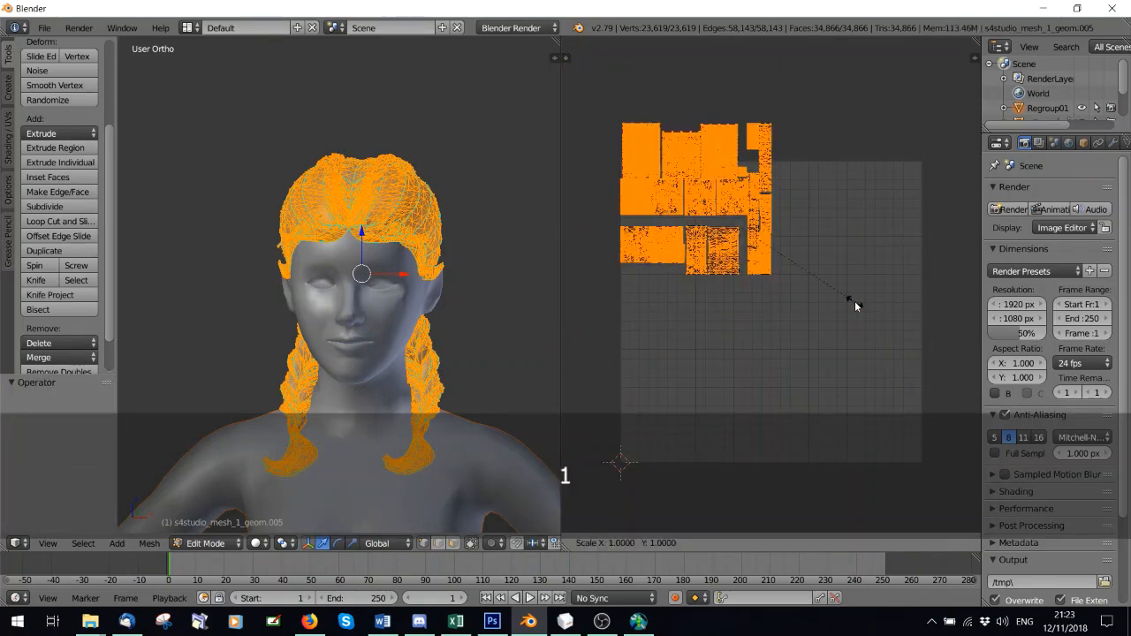
key("9")
left_click(854, 305)
key("g")
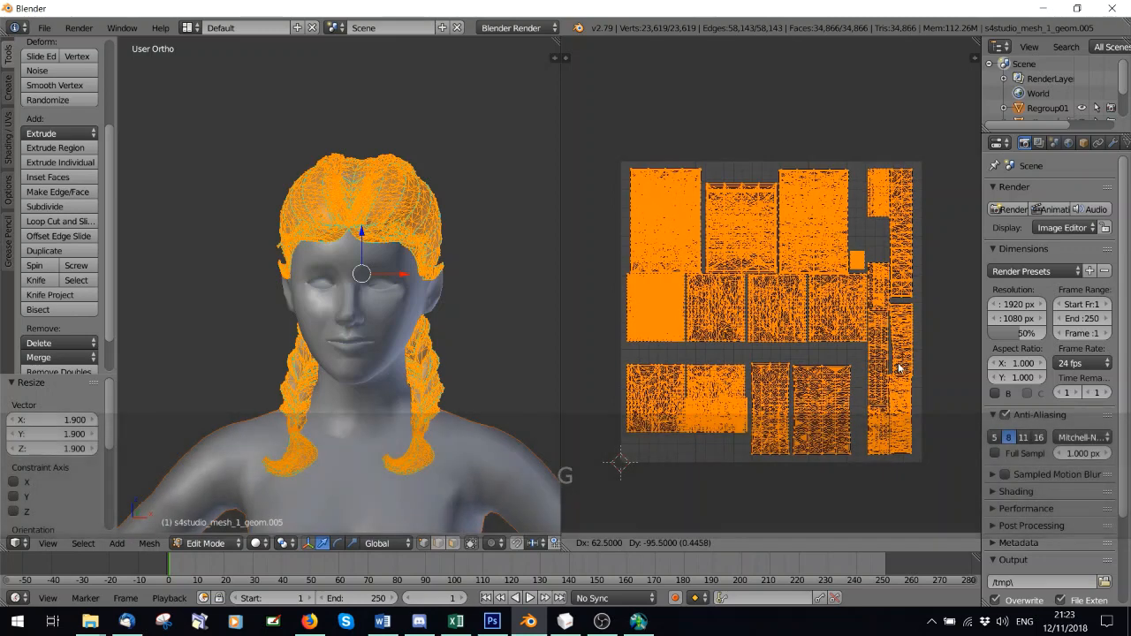
left_click(898, 369)
- With all UVs selected, export the UV layout as UV.png into the Tutorial folder
key("a")
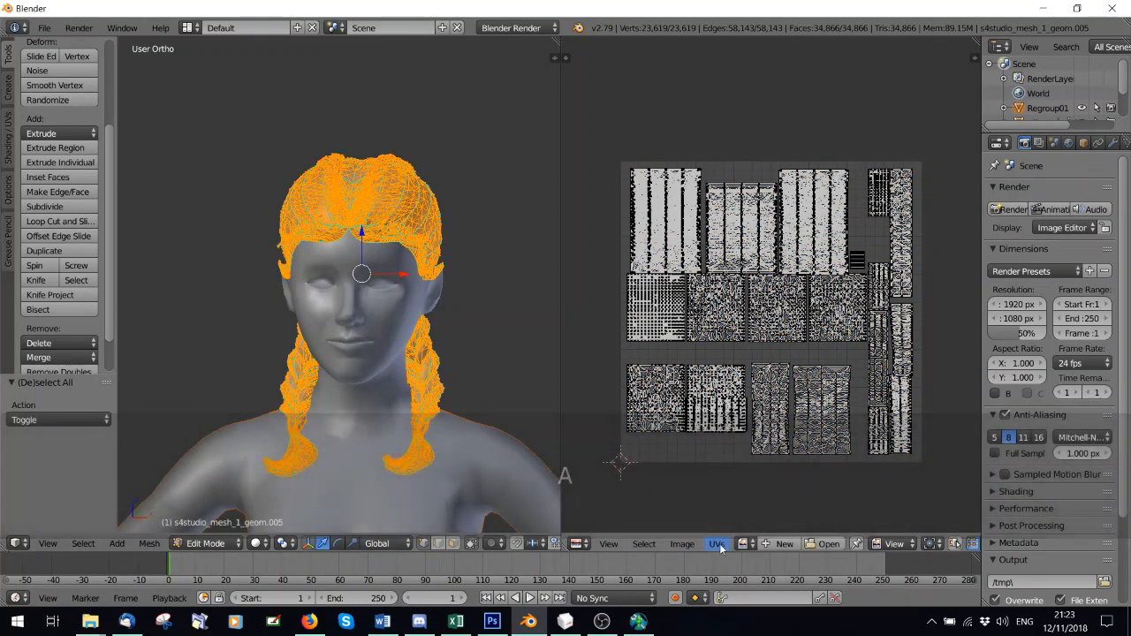
key("a")
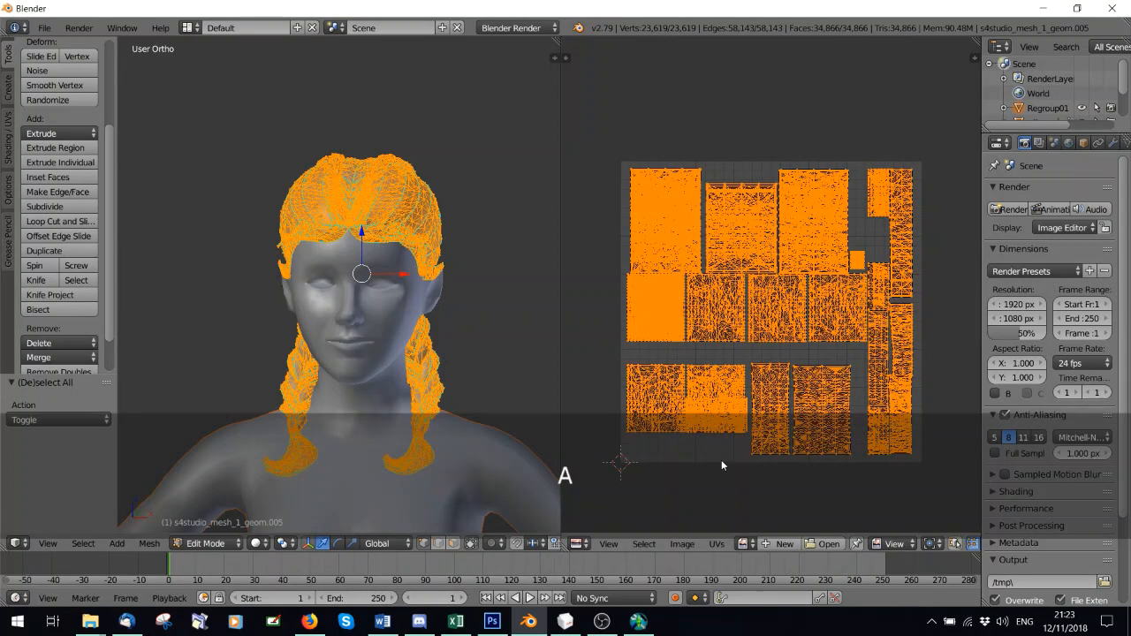
left_click(716, 544)
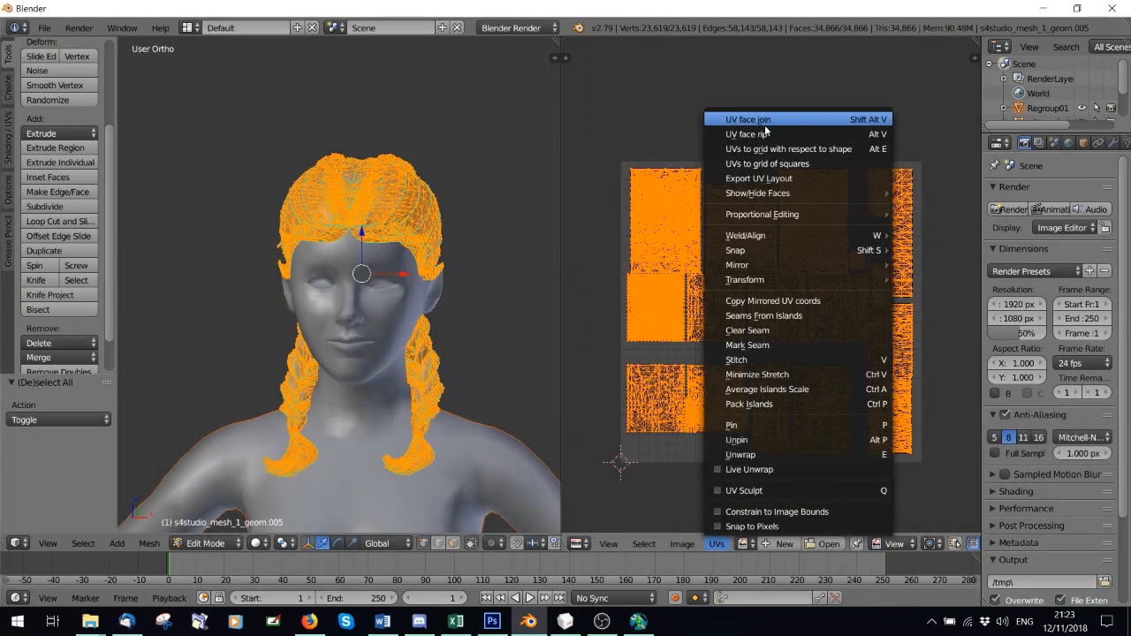
left_click(764, 178)
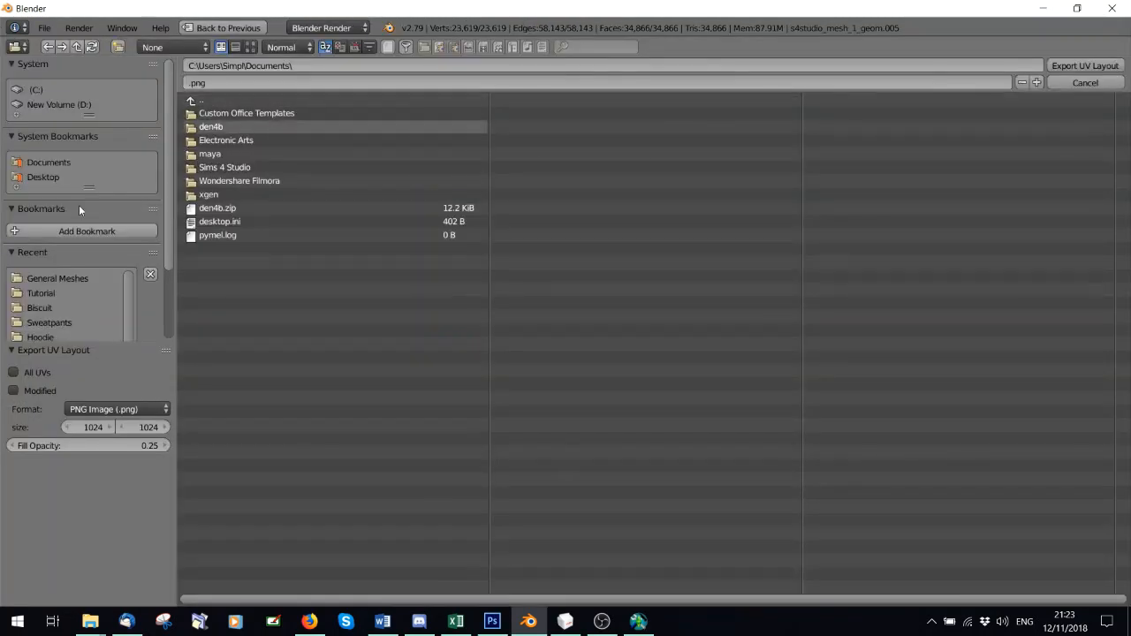
left_click(46, 296)
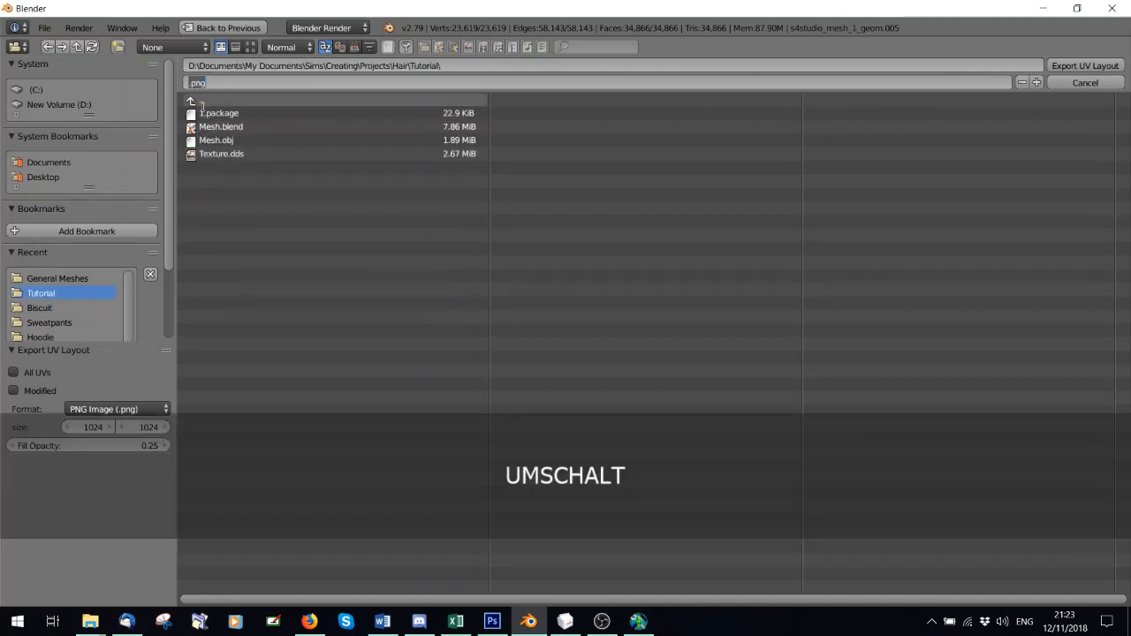
type("UV")
left_click(1099, 64)
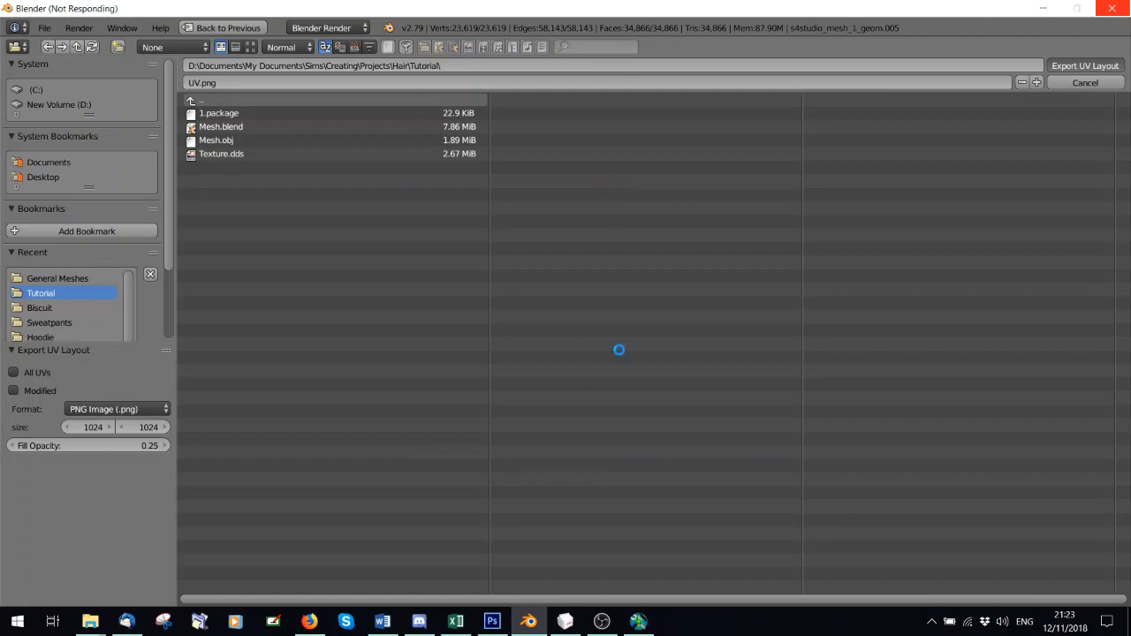
- Switch to Photoshop and close test.png, Diffuse.dds, UV.png and the old hair texture DDS, discarding unsaved changes
left_click(492, 621)
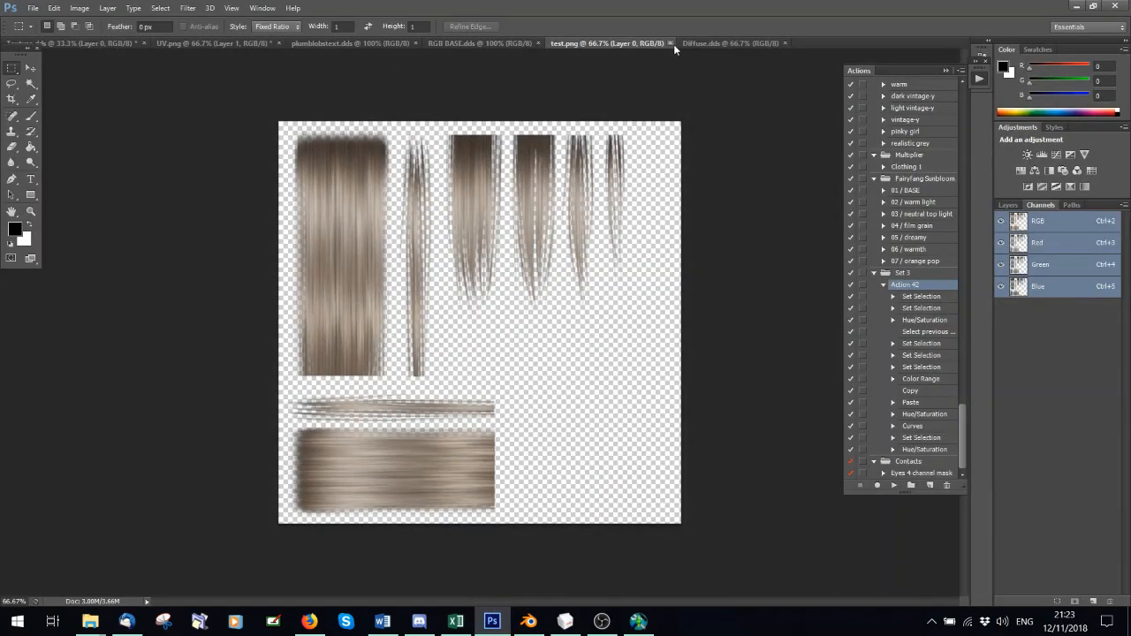
left_click(671, 42)
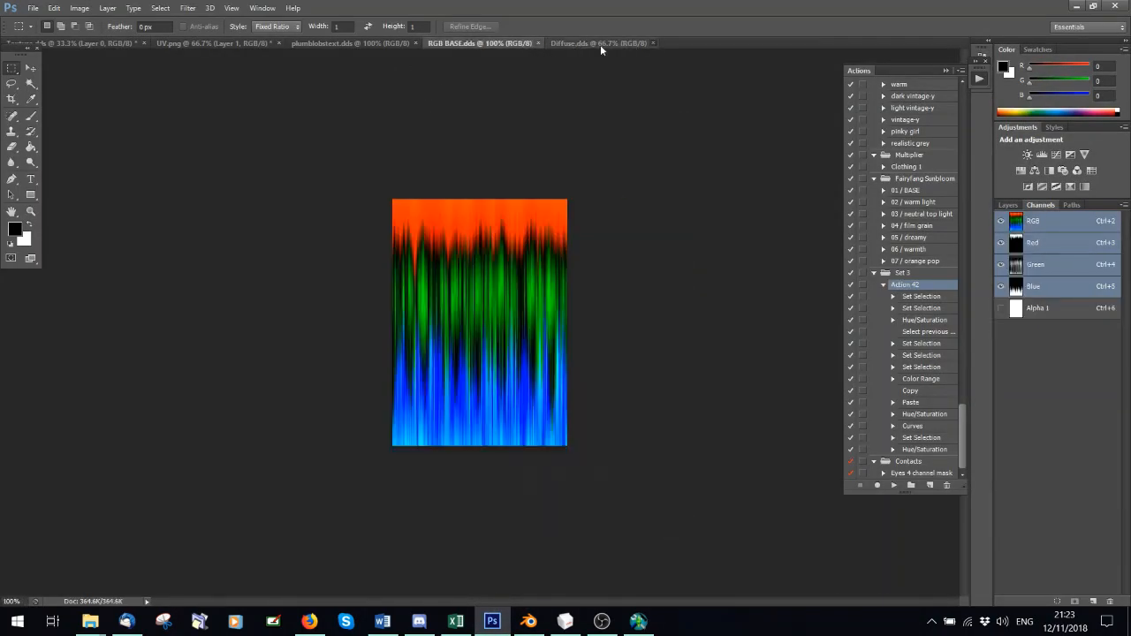
left_click(278, 43)
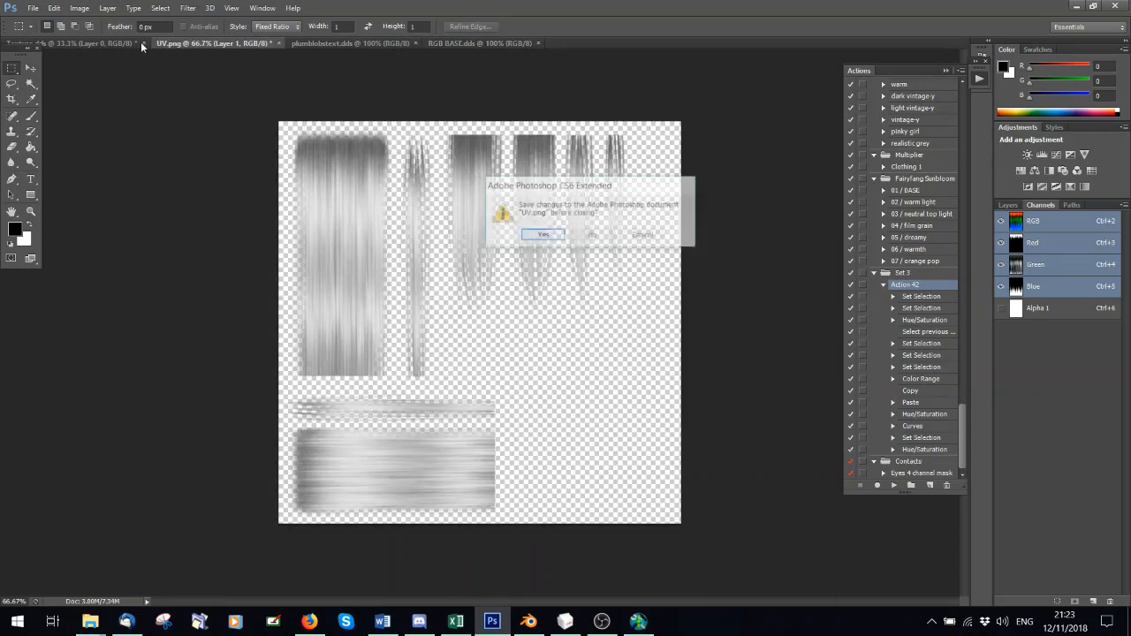
left_click(587, 234)
left_click(141, 43)
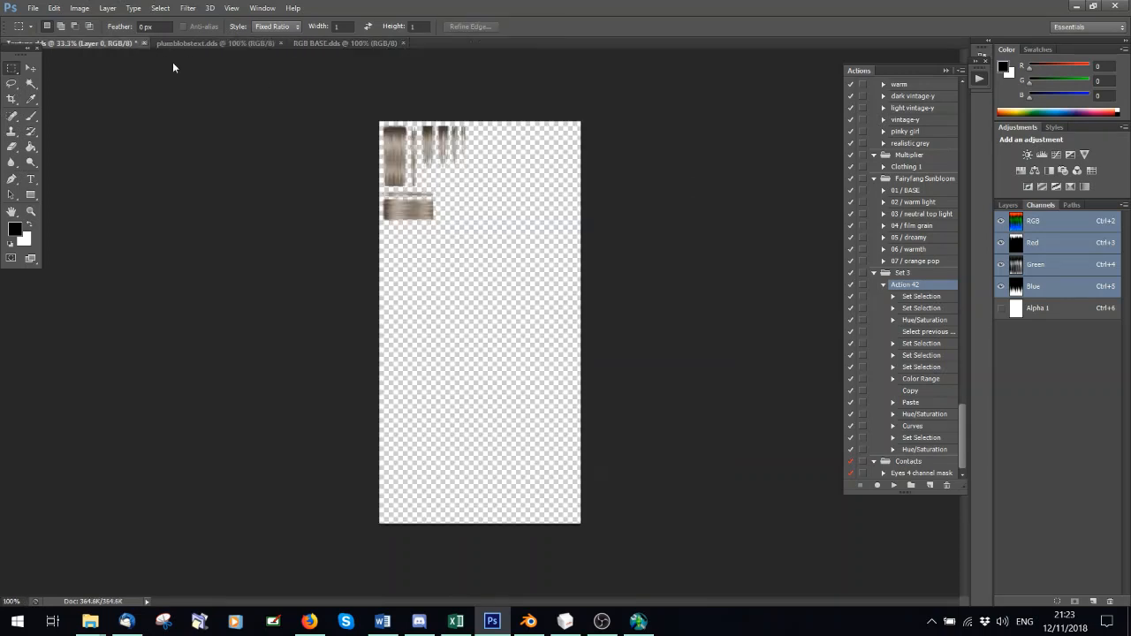
left_click(590, 235)
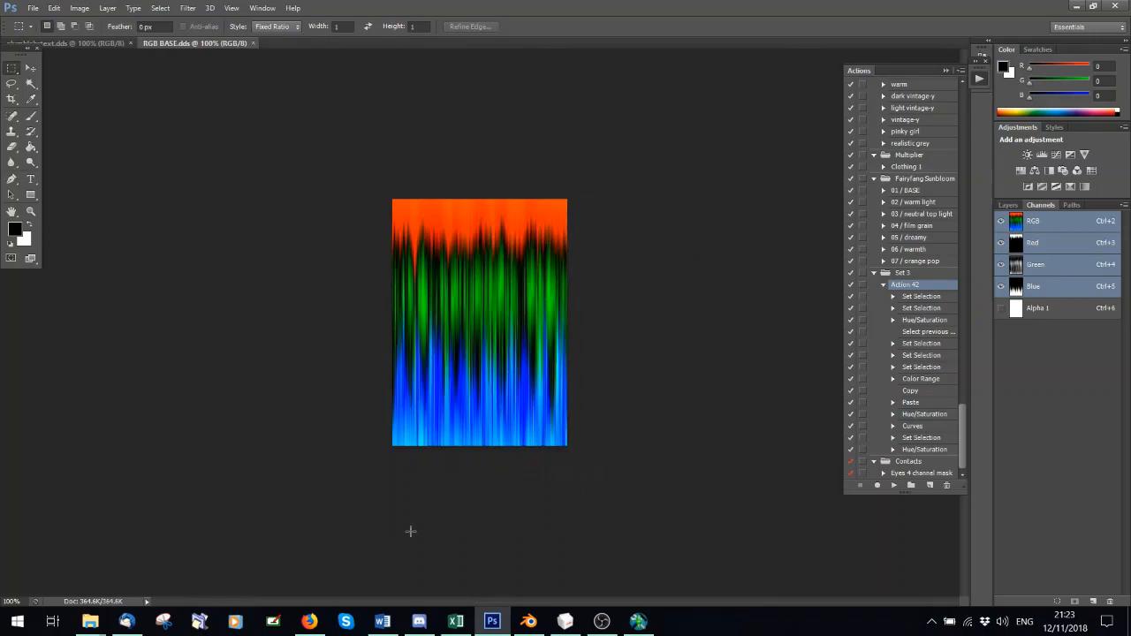
- Switch back to Blender and put the hair mesh into Object Mode
left_click(528, 621)
scroll(454, 310, "down", 3)
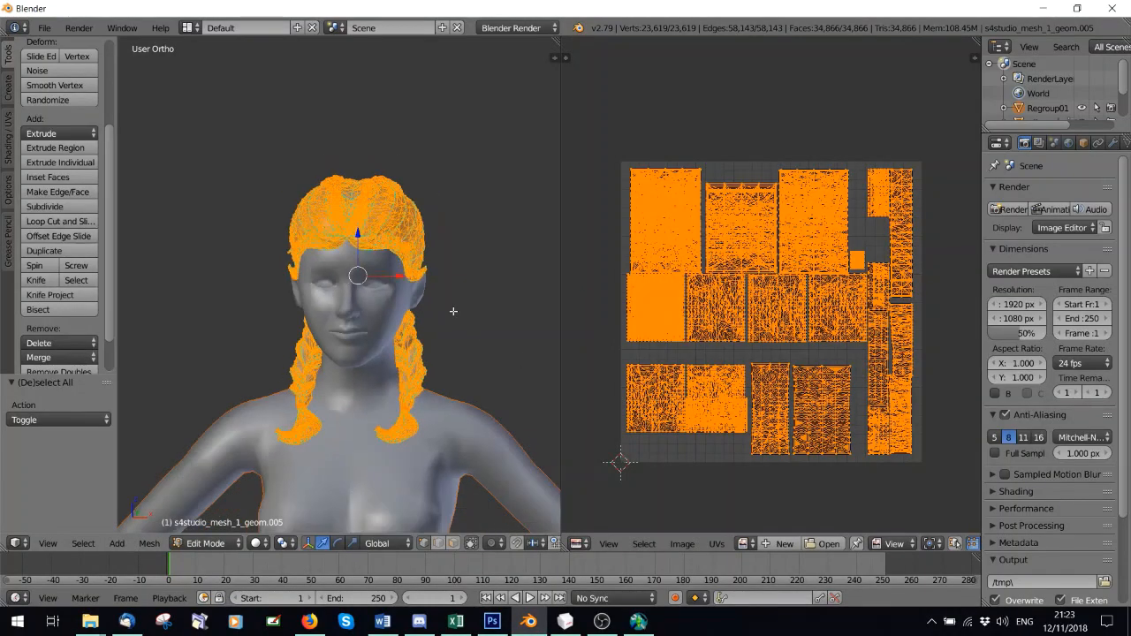
middle_click_drag(421, 316, 323, 340)
left_click(208, 544)
left_click(215, 527)
mouse_move(336, 442)
middle_mouse_down()
mouse_move(398, 442)
mouse_move(348, 436)
middle_mouse_up()
scroll(504, 521, "up", 2)
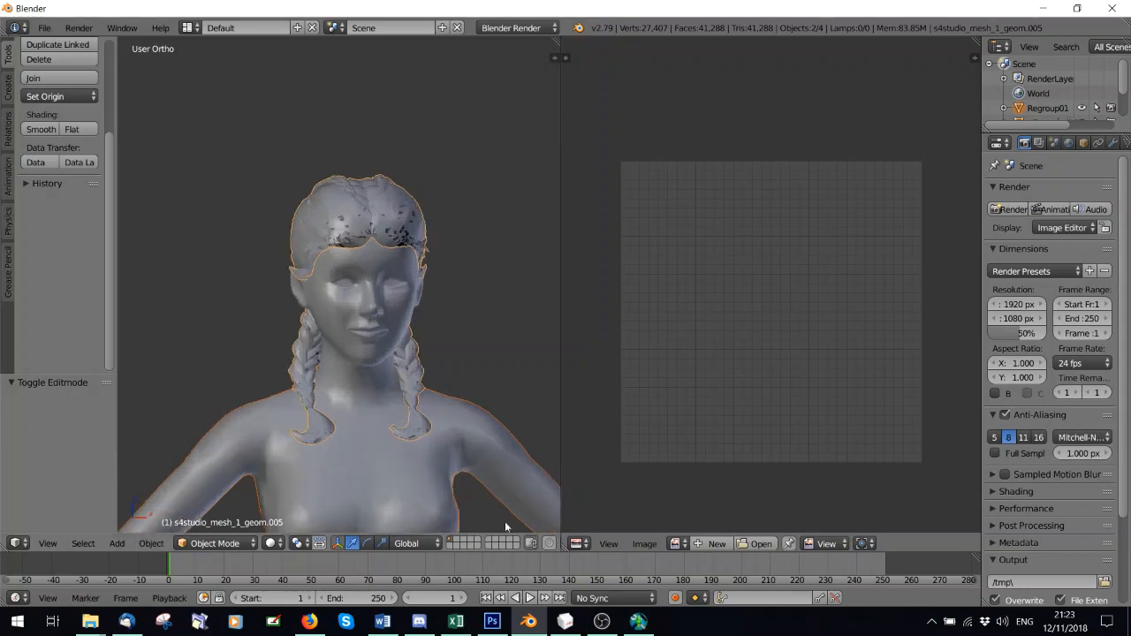
- Switch to Photoshop and open Texture.dds and UV.png from the Tutorial folder, loading the DDS at default sizes
left_click(492, 621)
left_click(32, 9)
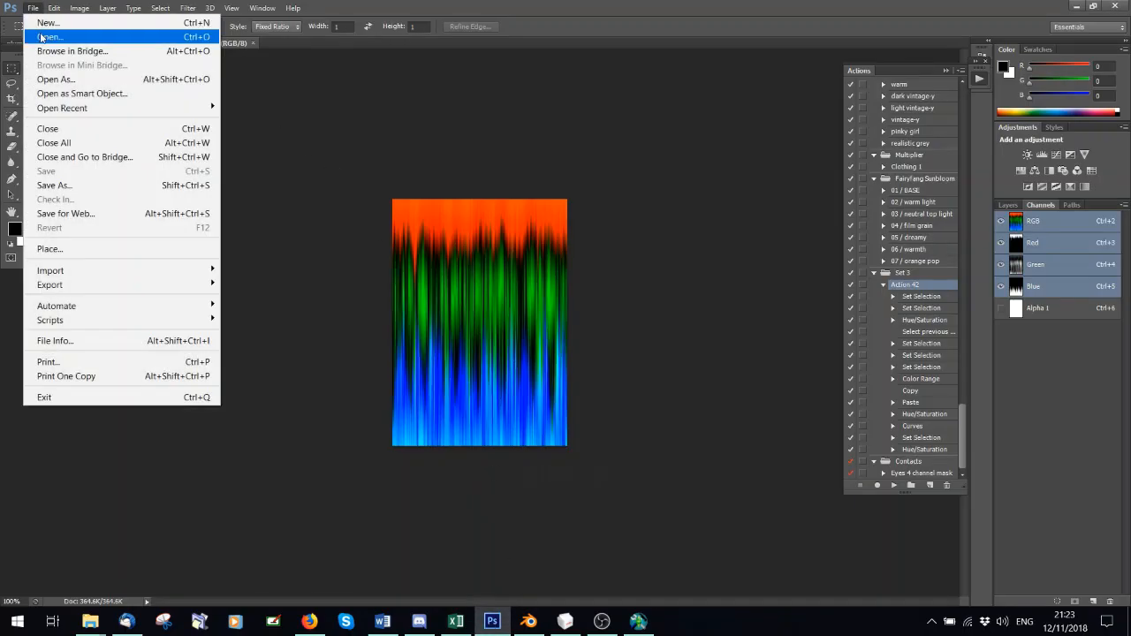
left_click(53, 35)
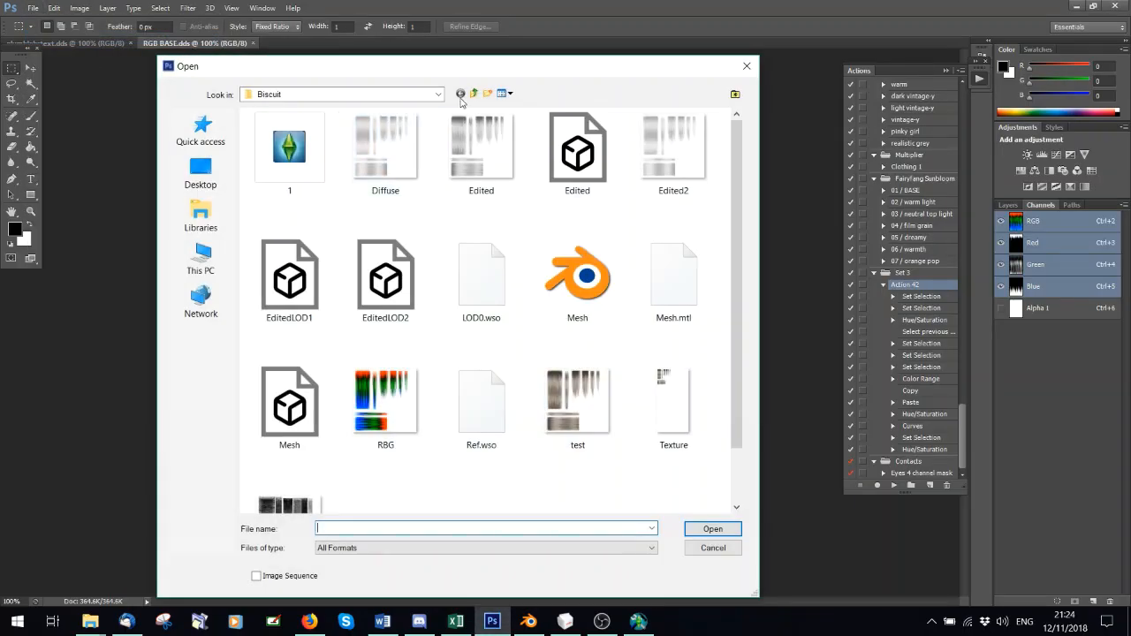
left_click(473, 98)
double_click(284, 382)
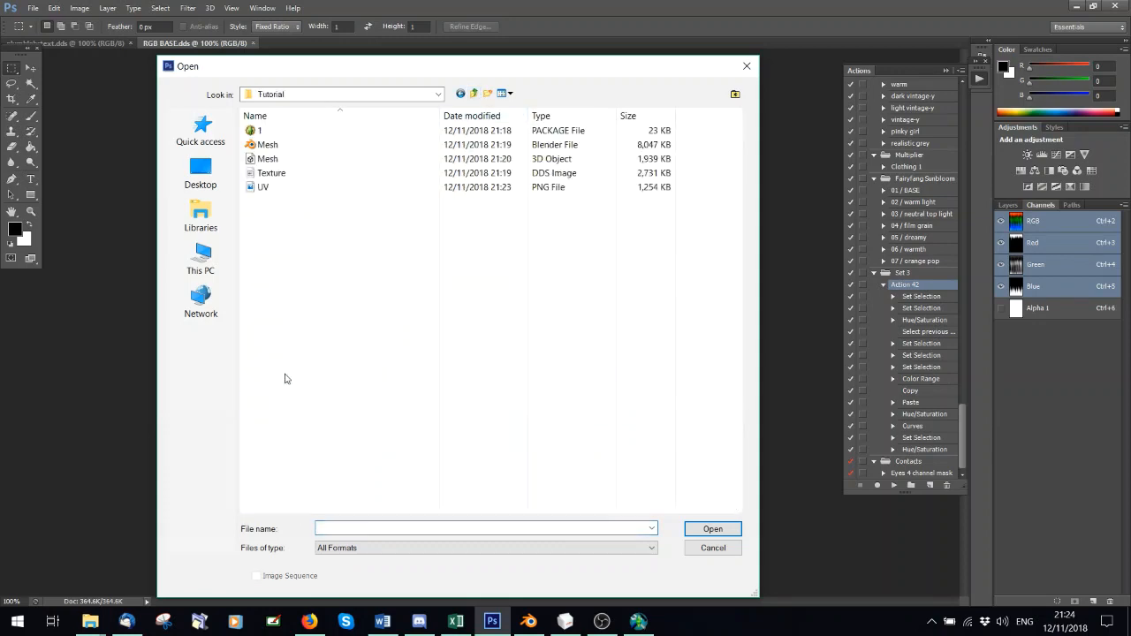
left_click(271, 173)
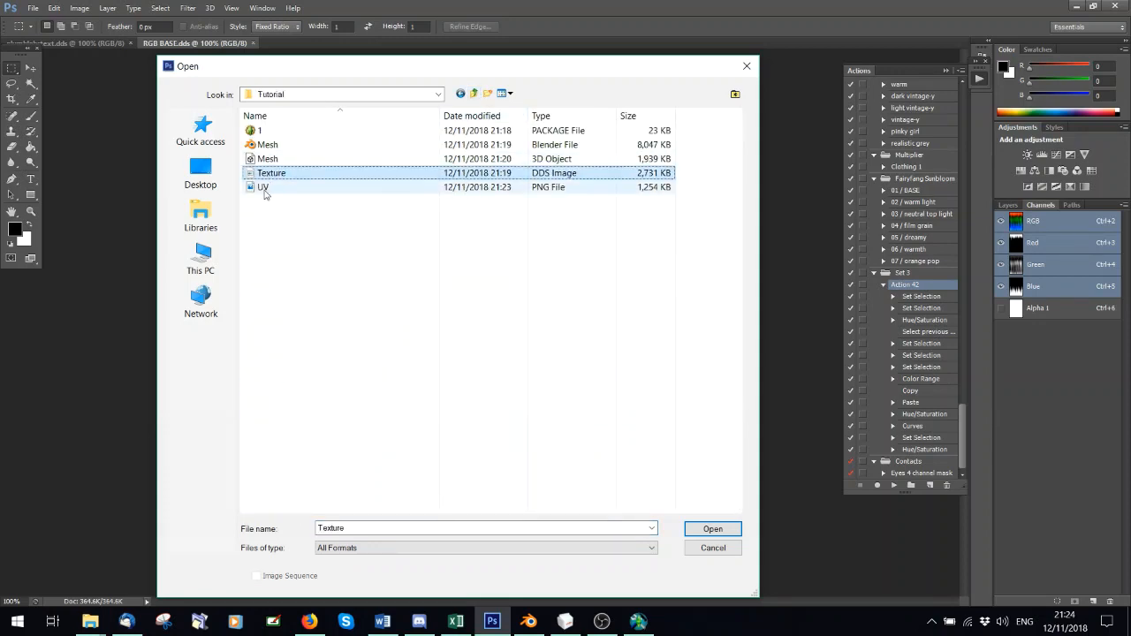
left_click(262, 187, "shift")
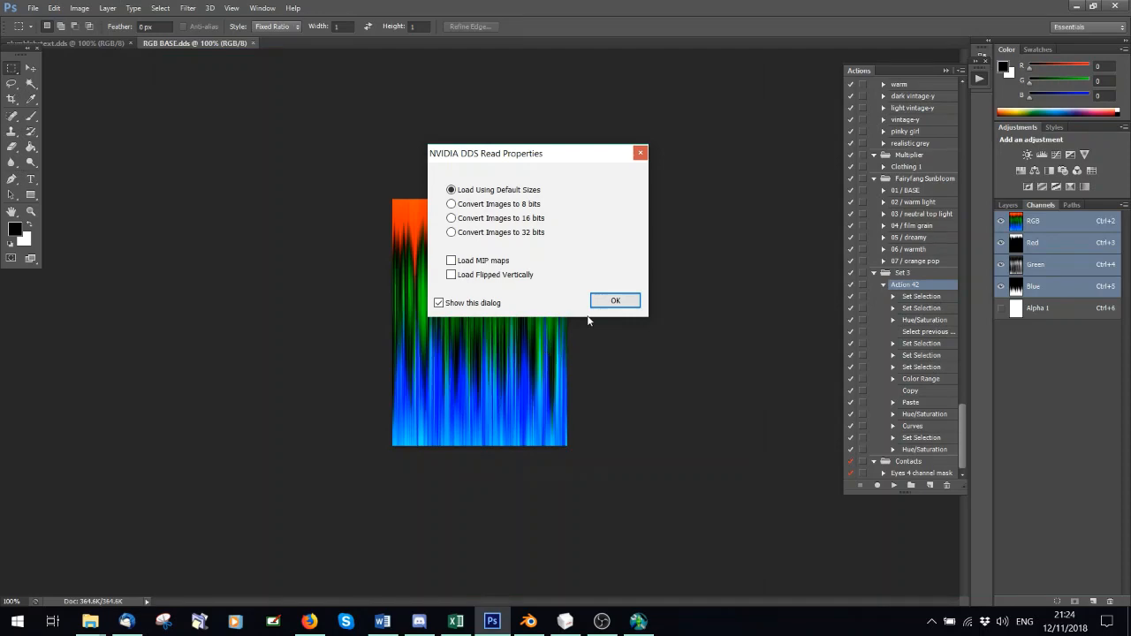
left_click(588, 305)
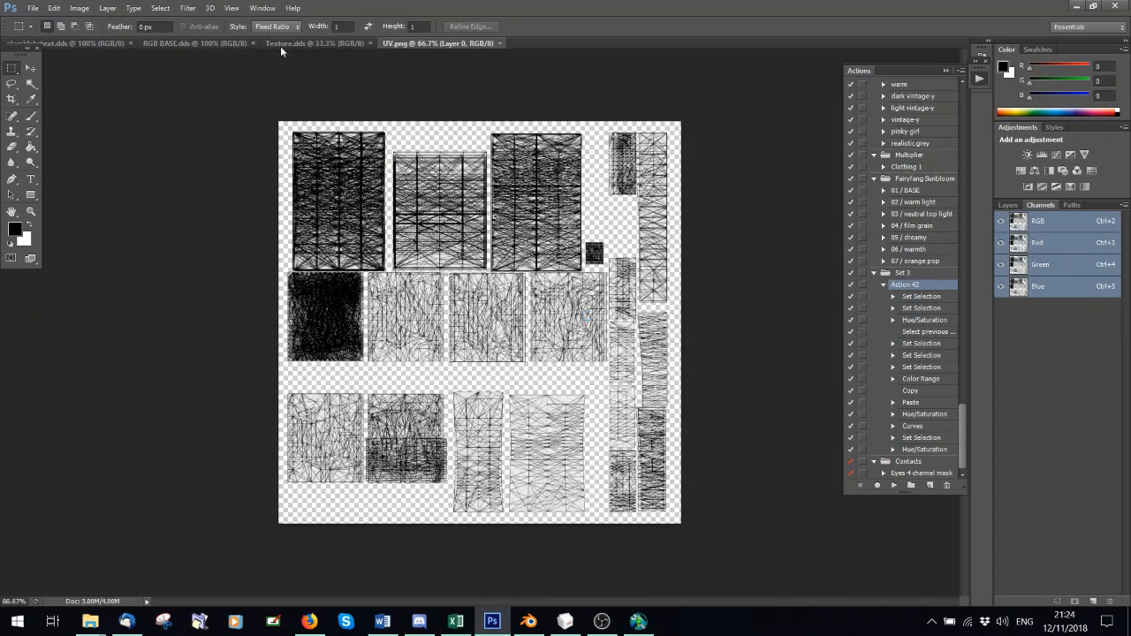
- In Texture.dds, load the Alpha 1 channel as a selection
left_click(309, 44)
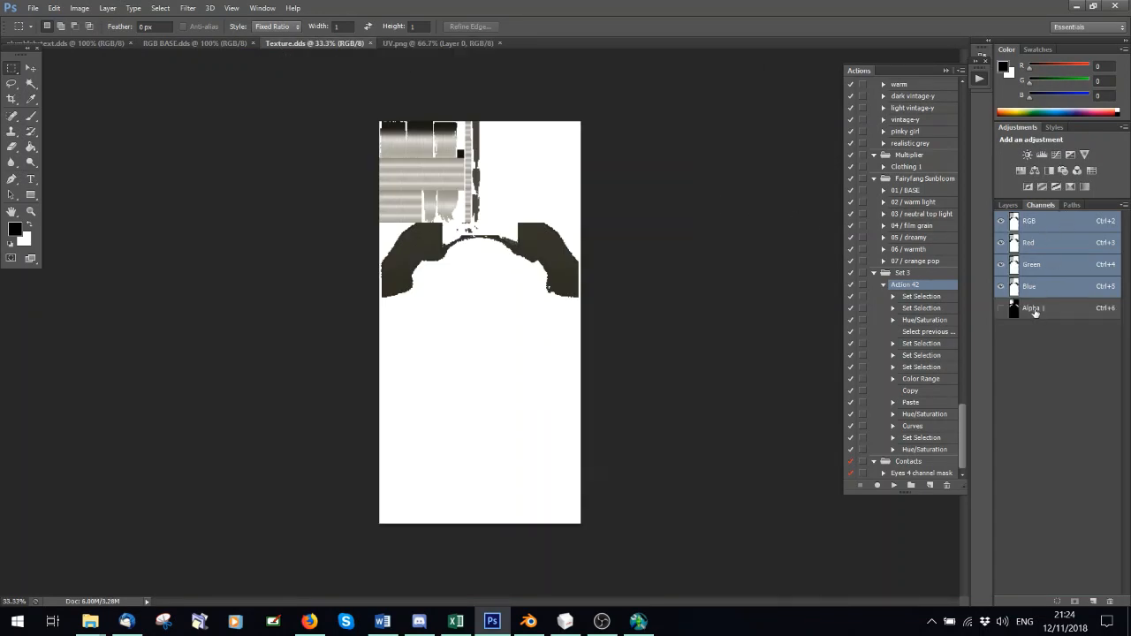
left_click(1037, 208)
left_click(1047, 310)
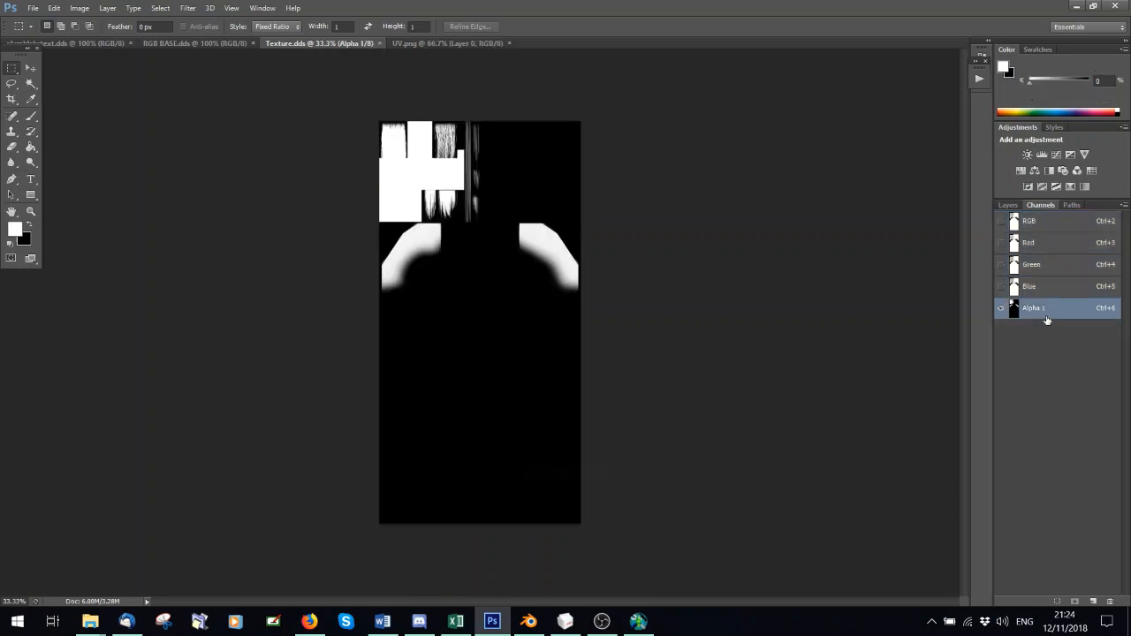
left_click(1059, 602)
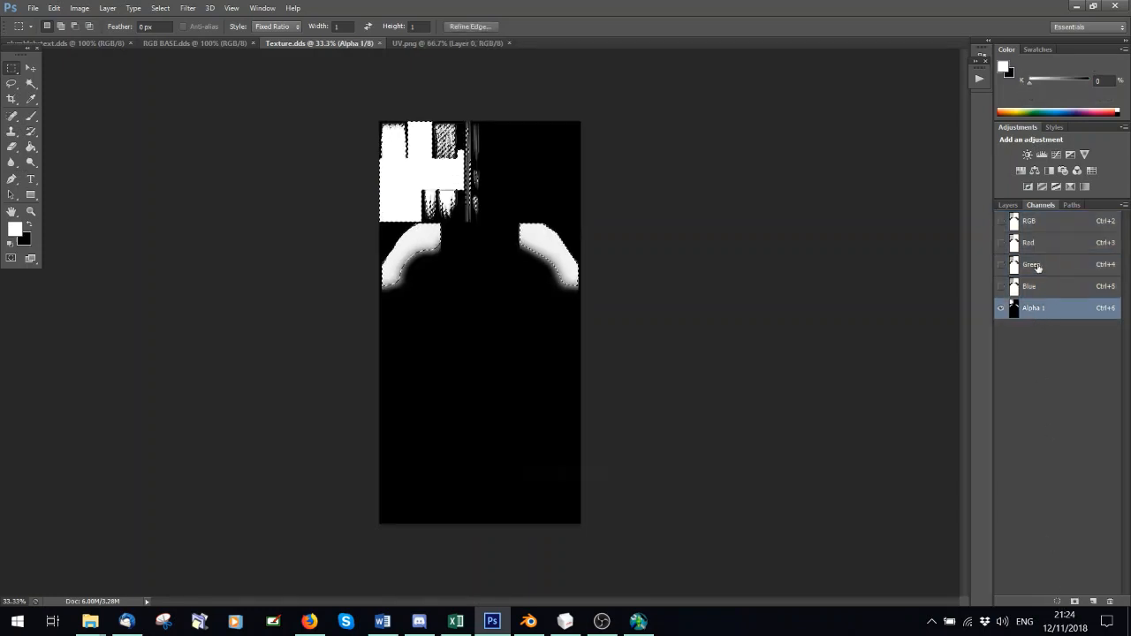
- Convert the Background into a regular layer, delete everything outside the alpha selection and deselect
left_click(1008, 205)
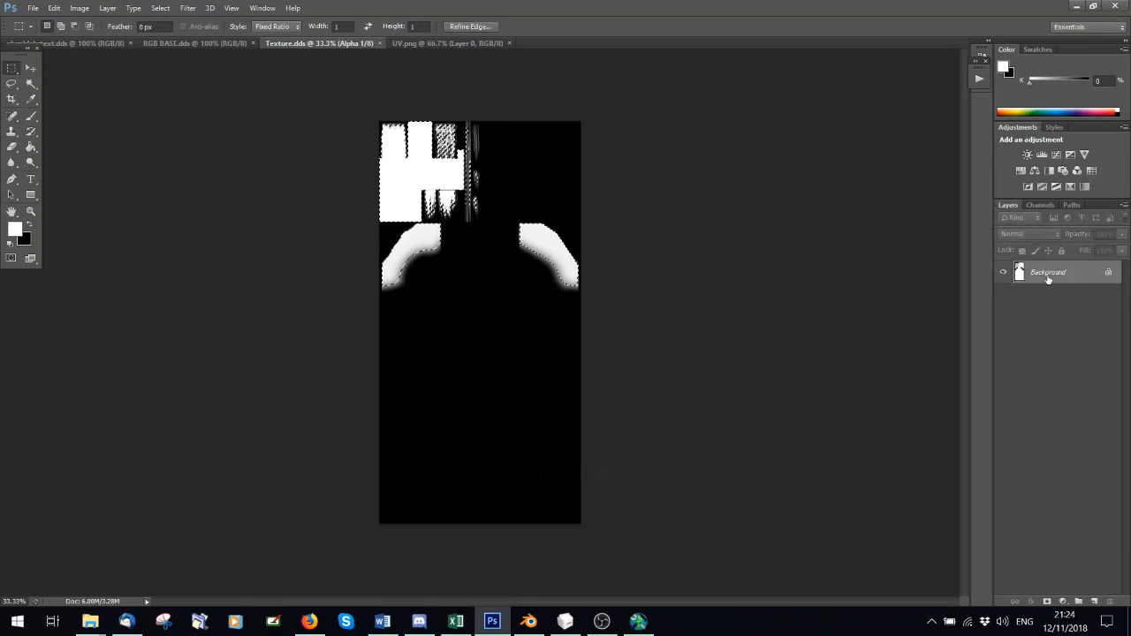
right_click(1043, 276)
left_click(1065, 283)
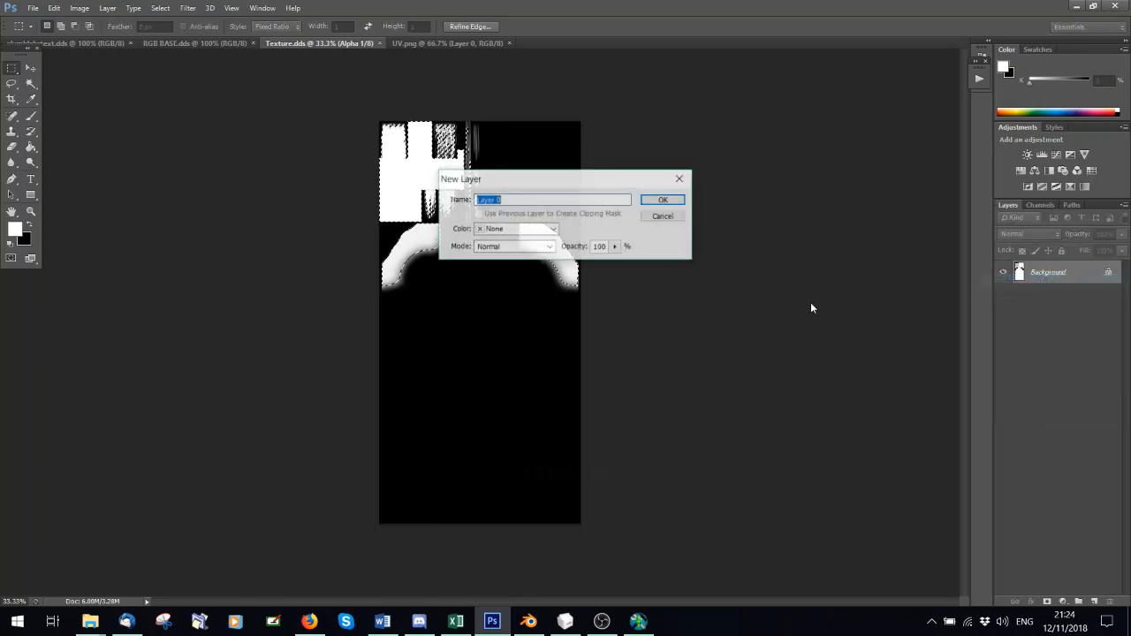
left_click(663, 203)
left_click(160, 8)
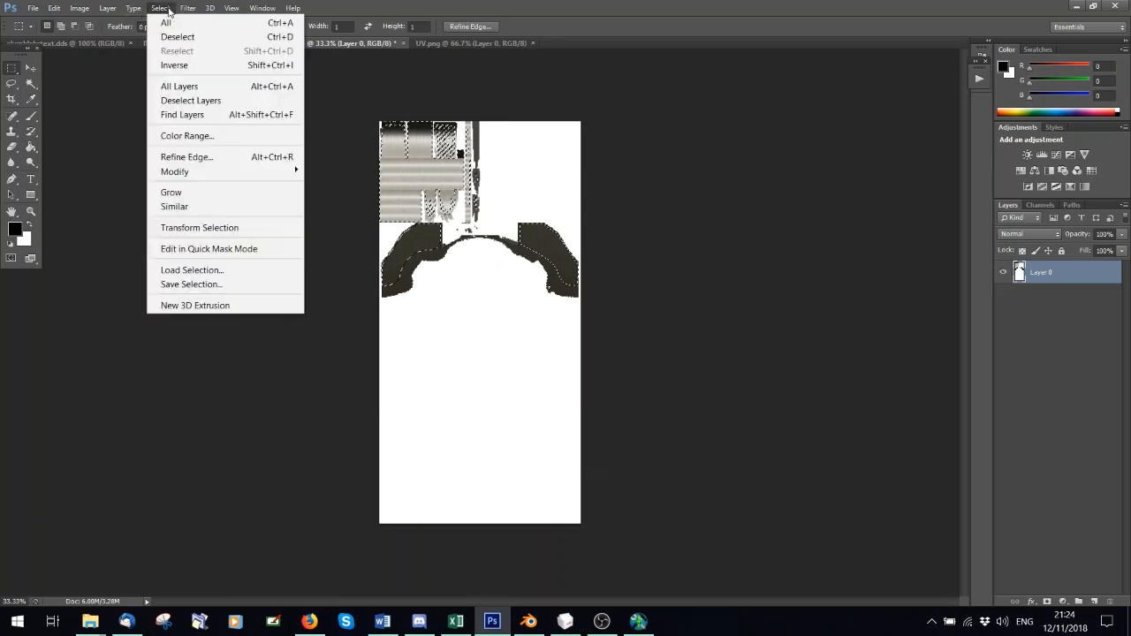
left_click(172, 67)
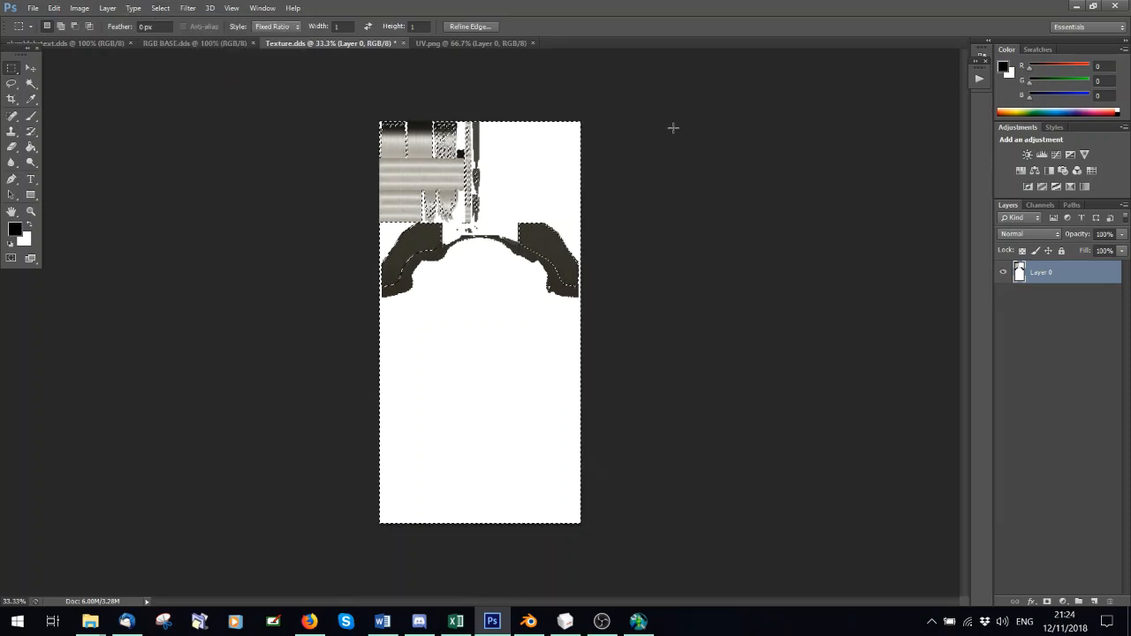
key("Delete")
key("ctrl+d")
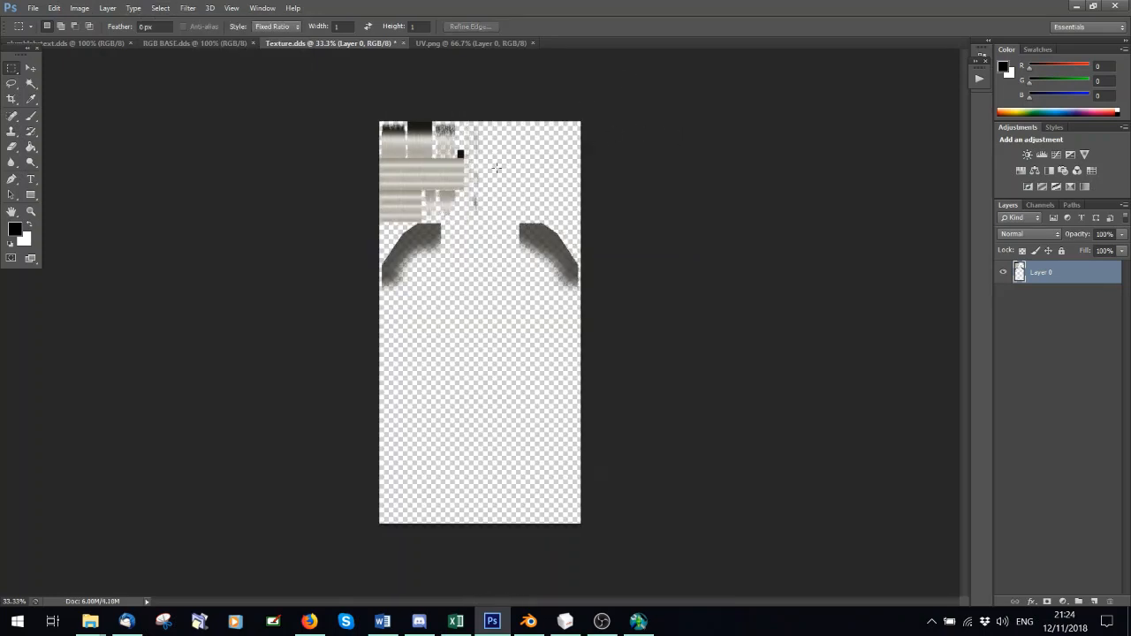
- Copy the square block of hair strand textures using a 1:1 fixed-ratio marquee, excluding the dark curved shapes, and paste it into UV.png
left_click(231, 8)
left_click(244, 157)
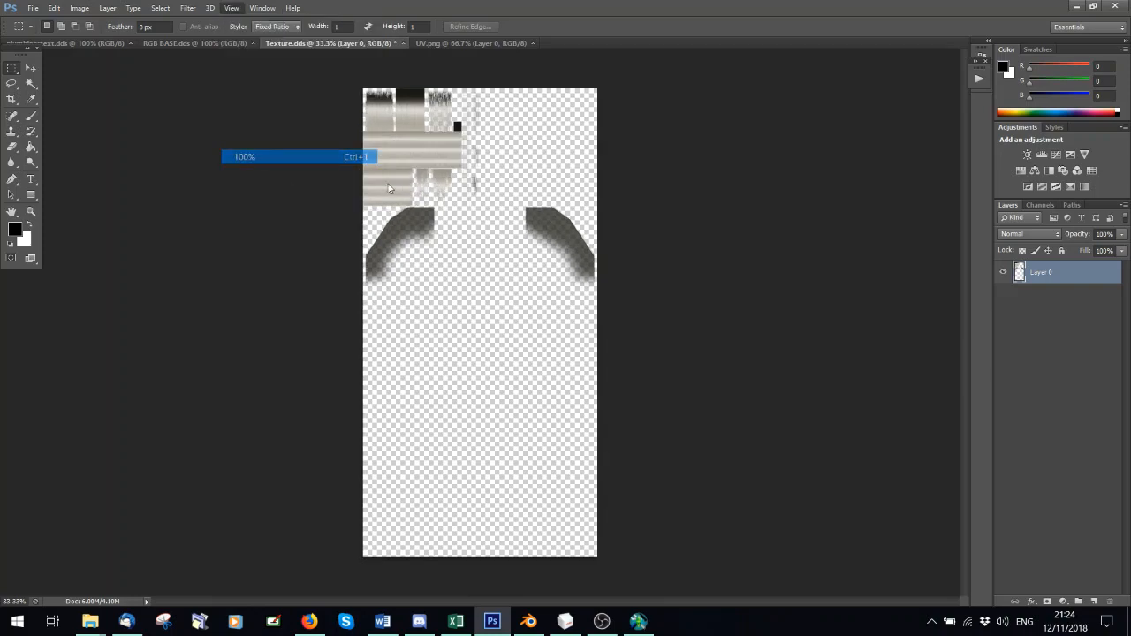
left_click_drag(964, 266, 928, 208)
scroll(689, 198, "down", 1)
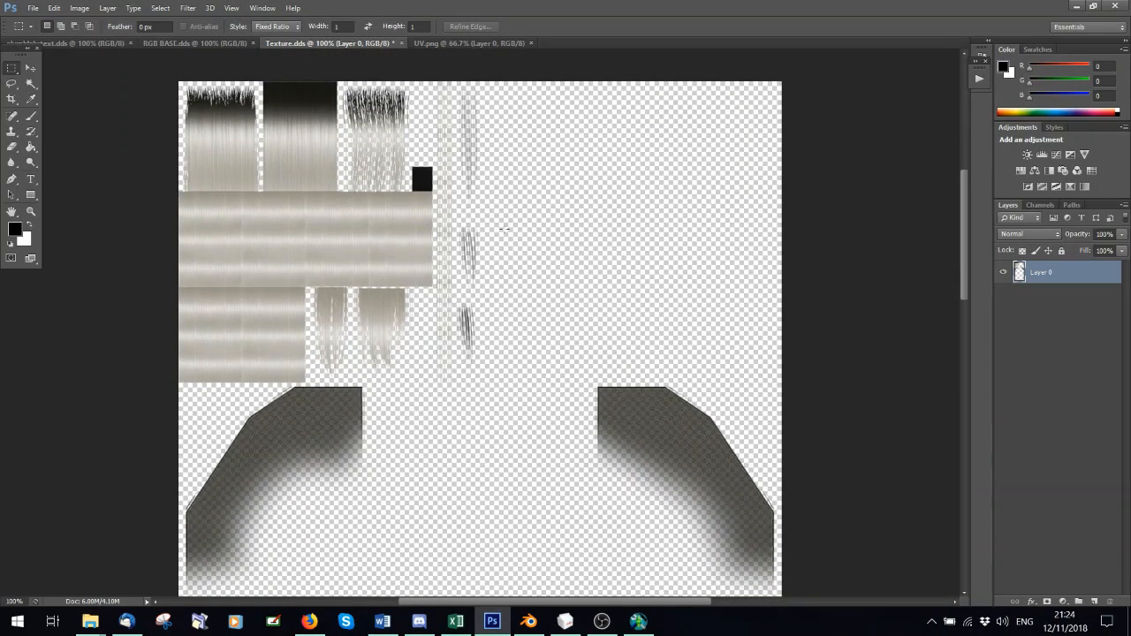
scroll(348, 300, "down", 1)
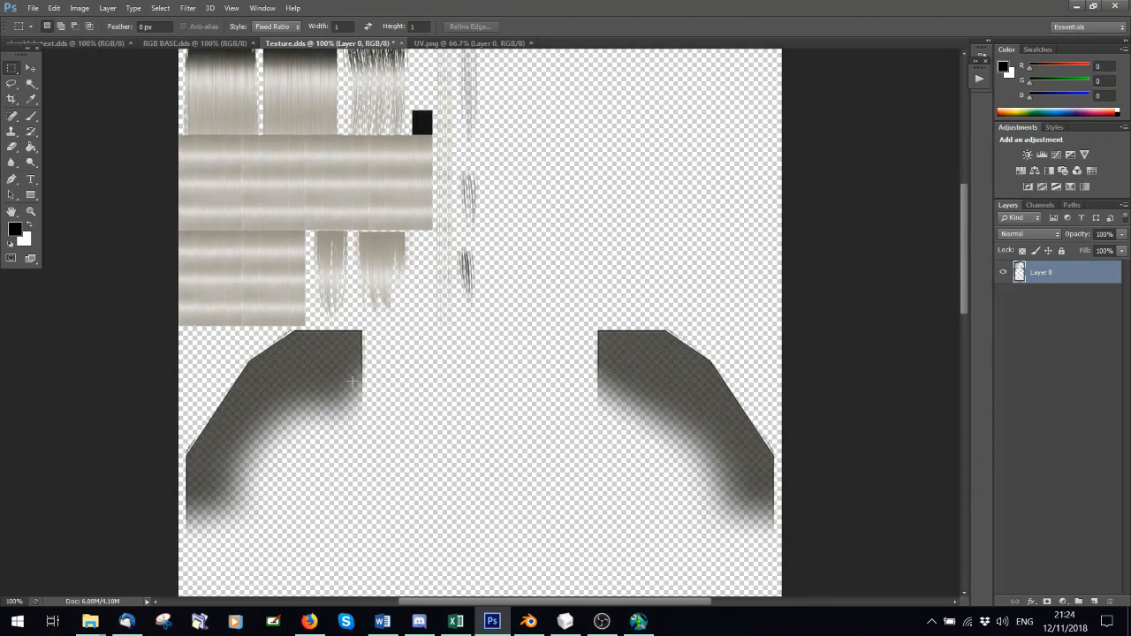
scroll(470, 379, "up", 1)
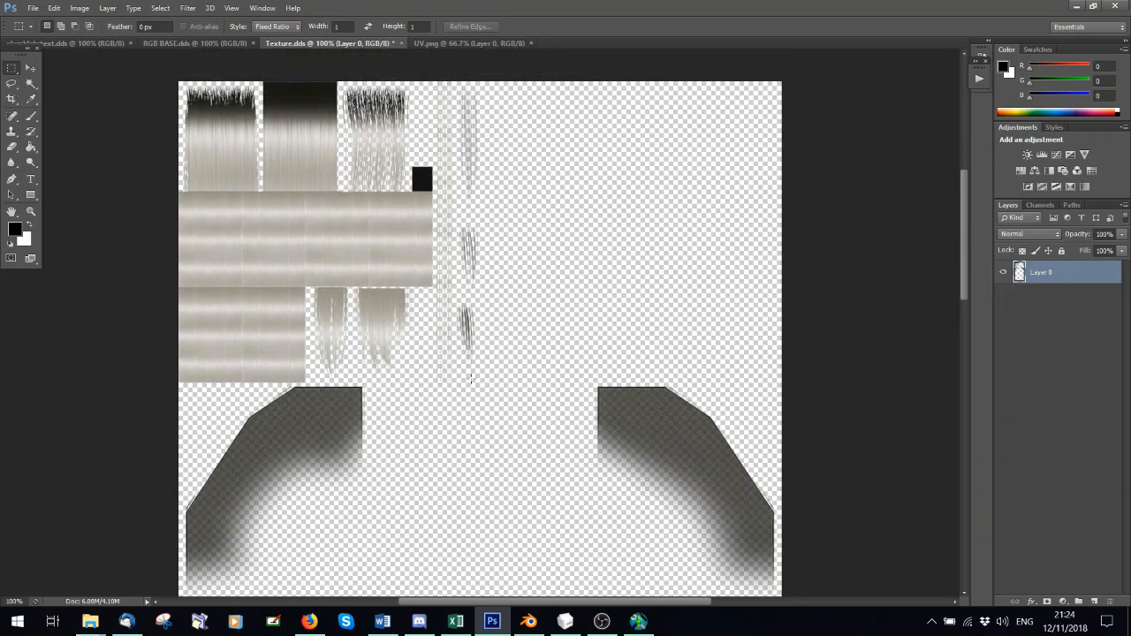
left_click(273, 26)
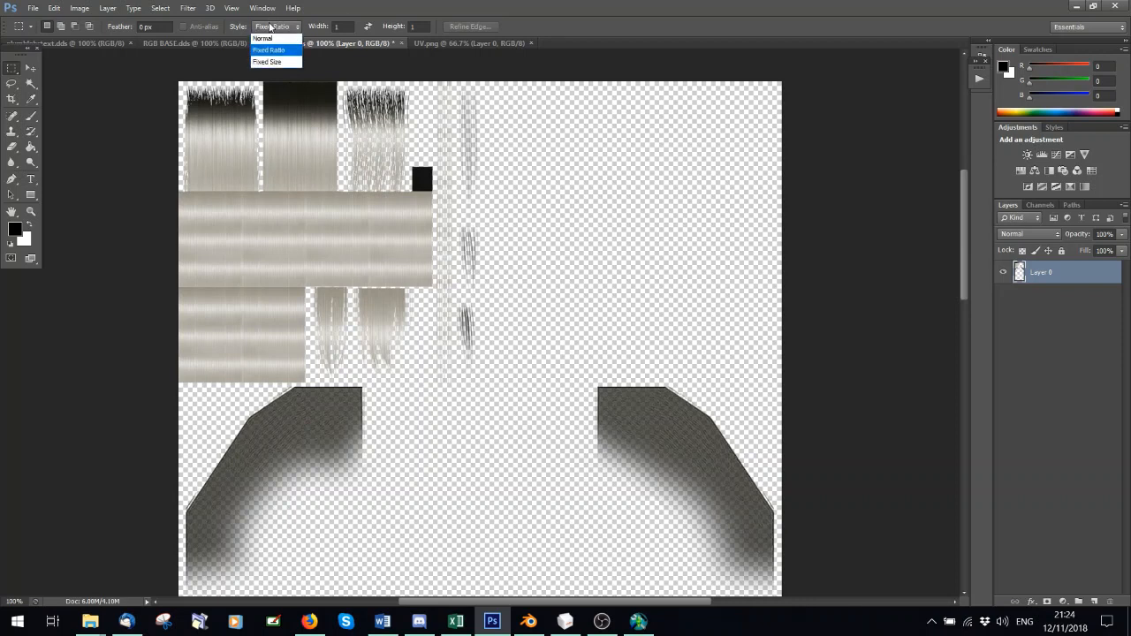
left_click(265, 50)
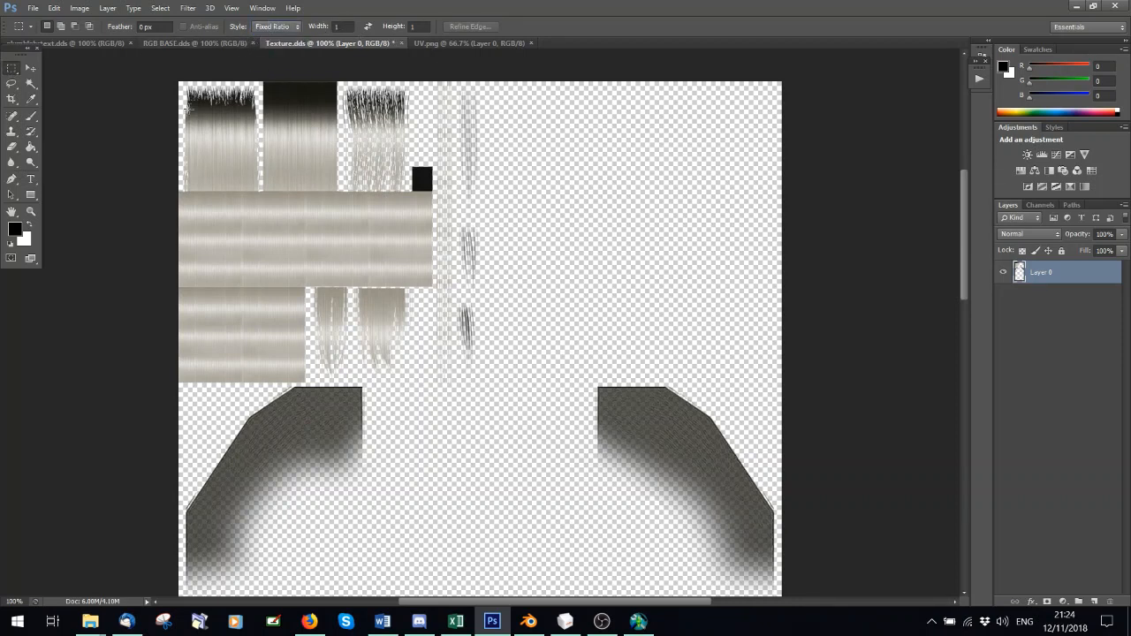
left_click_drag(173, 66, 583, 384)
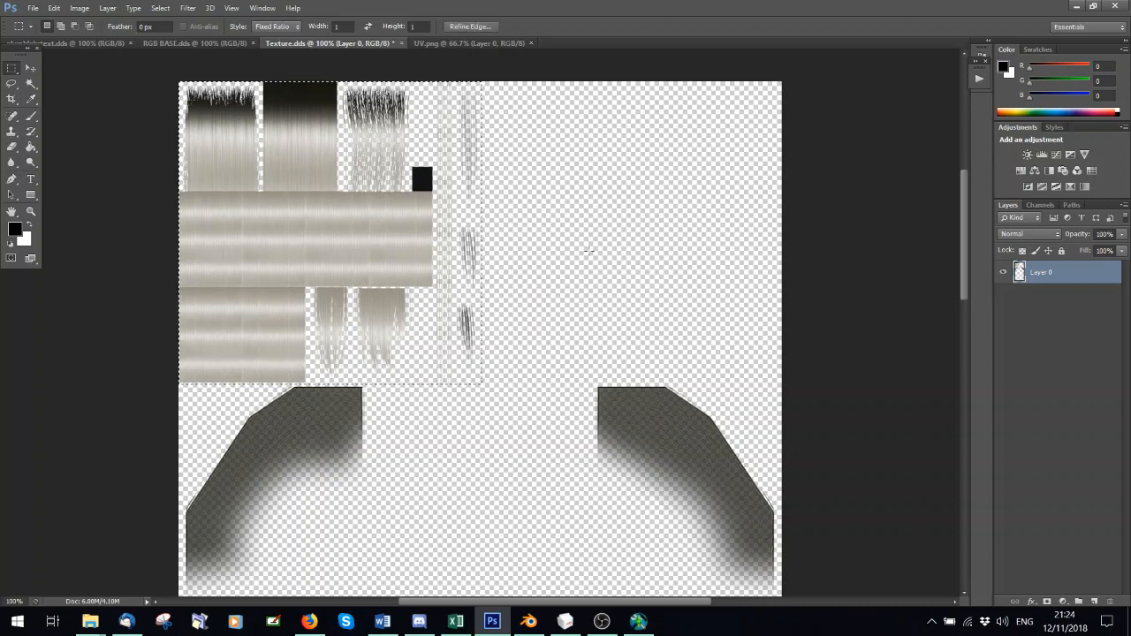
left_click(421, 42)
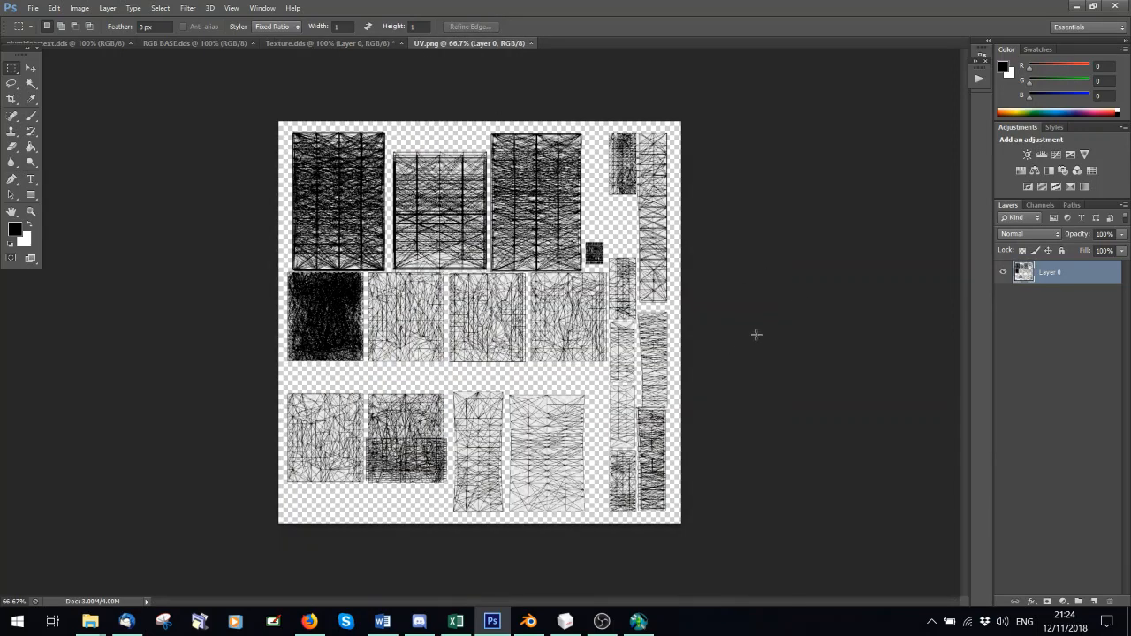
key("ctrl+v")
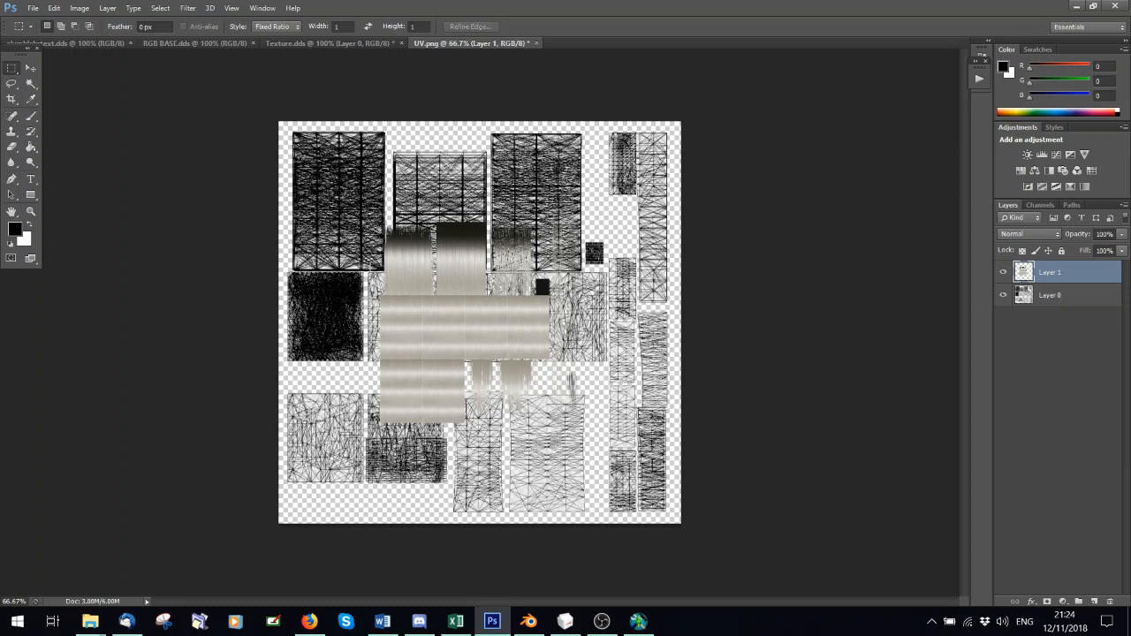
- Free-transform the pasted hair texture to 190% width and 190% height
key("ctrl+t")
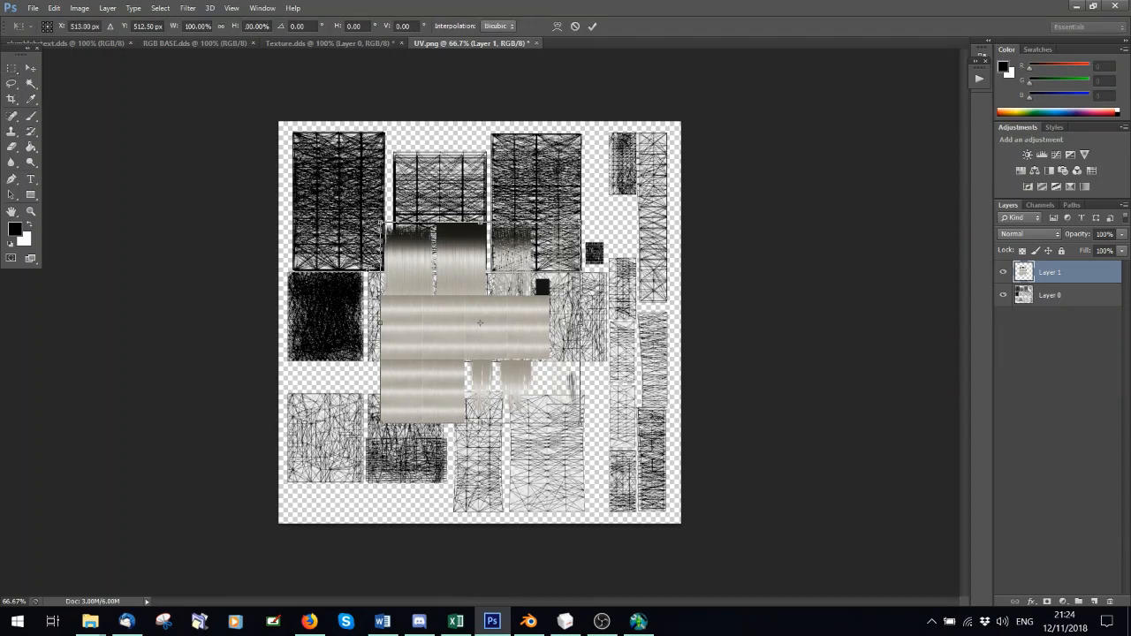
left_click(528, 621)
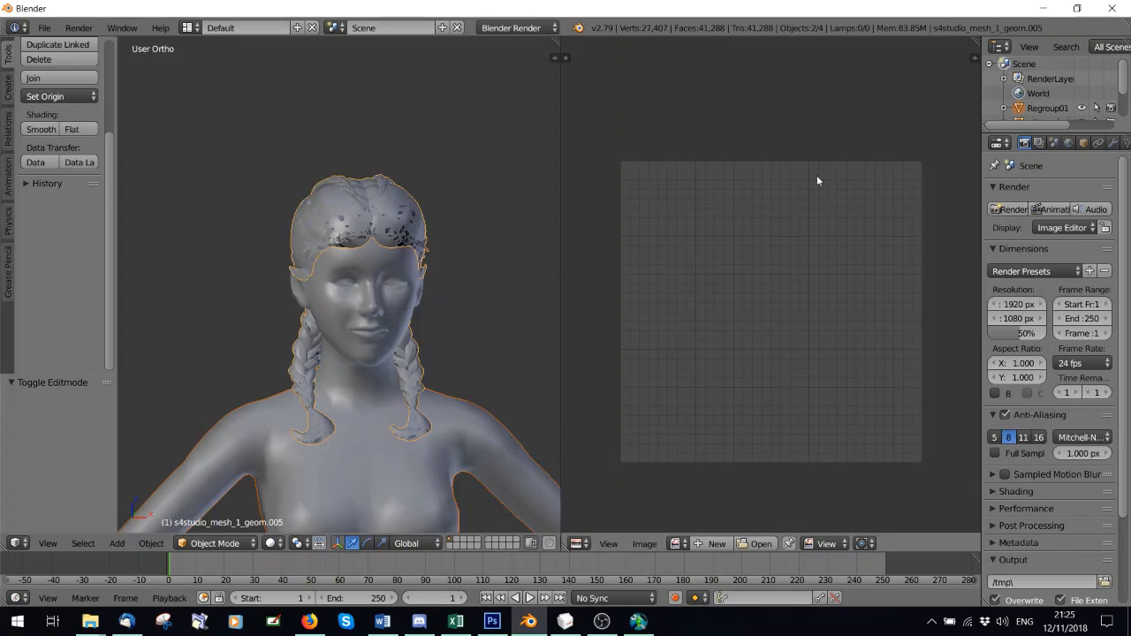
left_click(1042, 8)
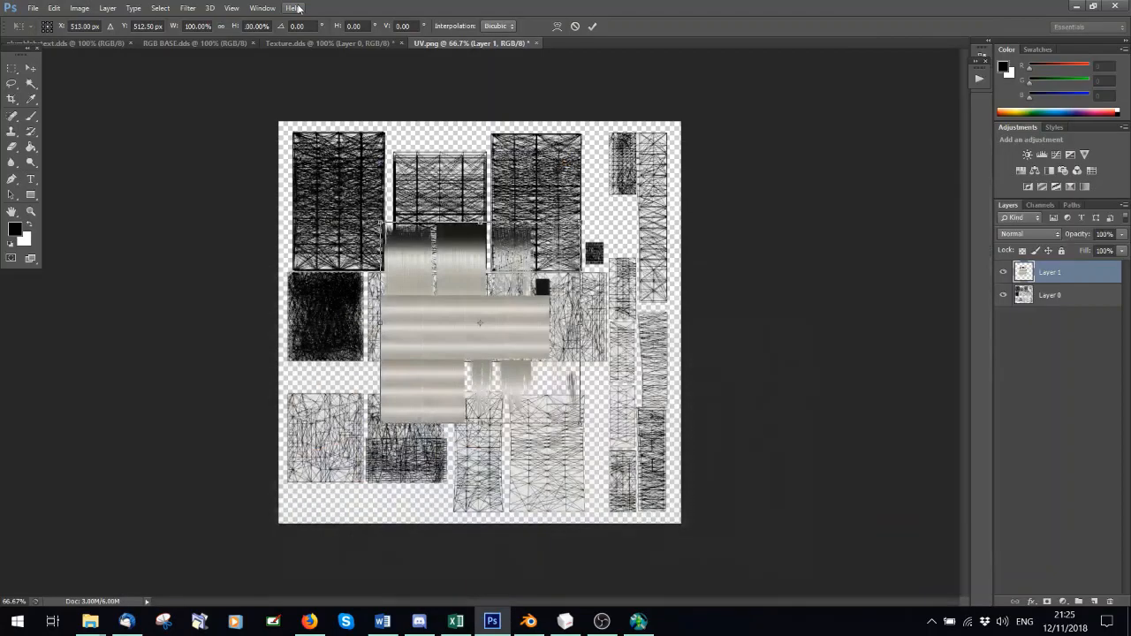
left_click(196, 25)
type("1")
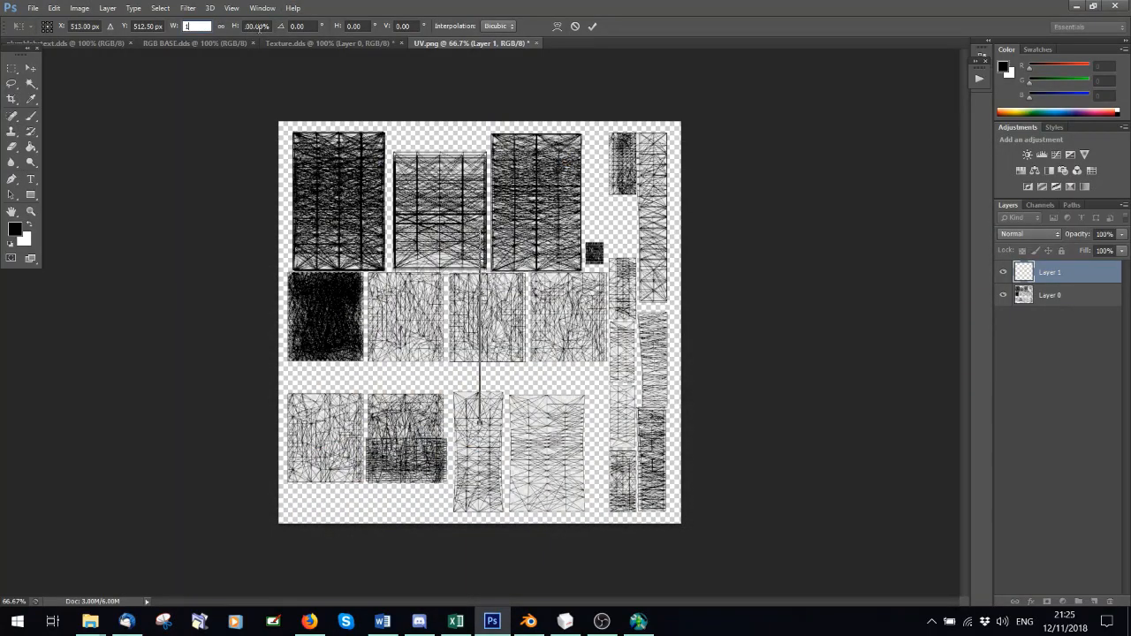
type("50")
left_click(256, 26)
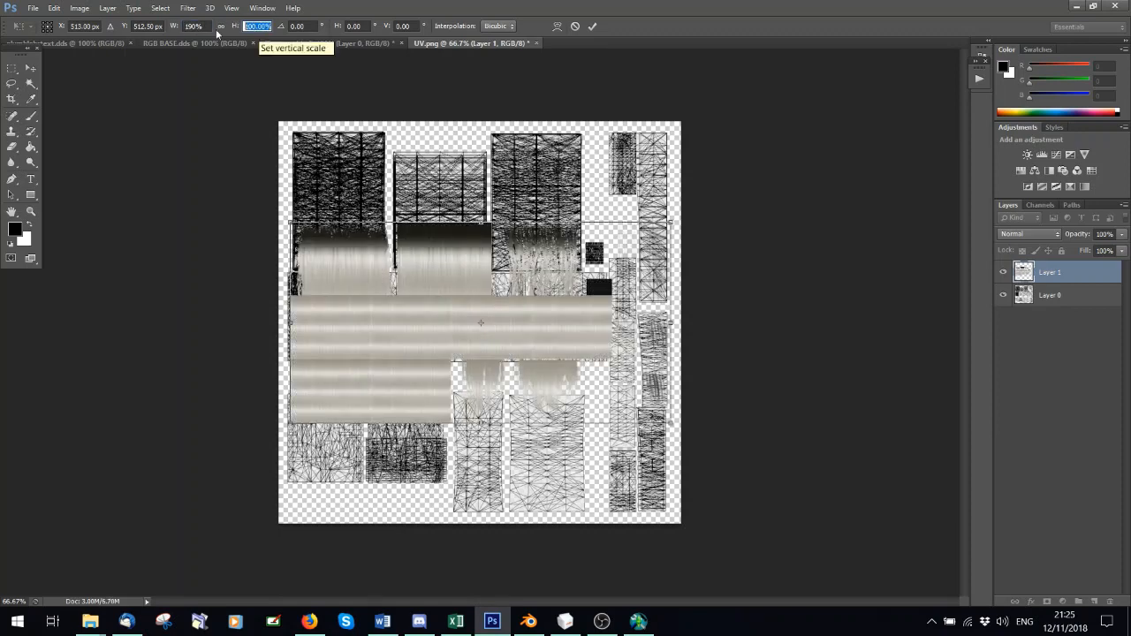
type("190")
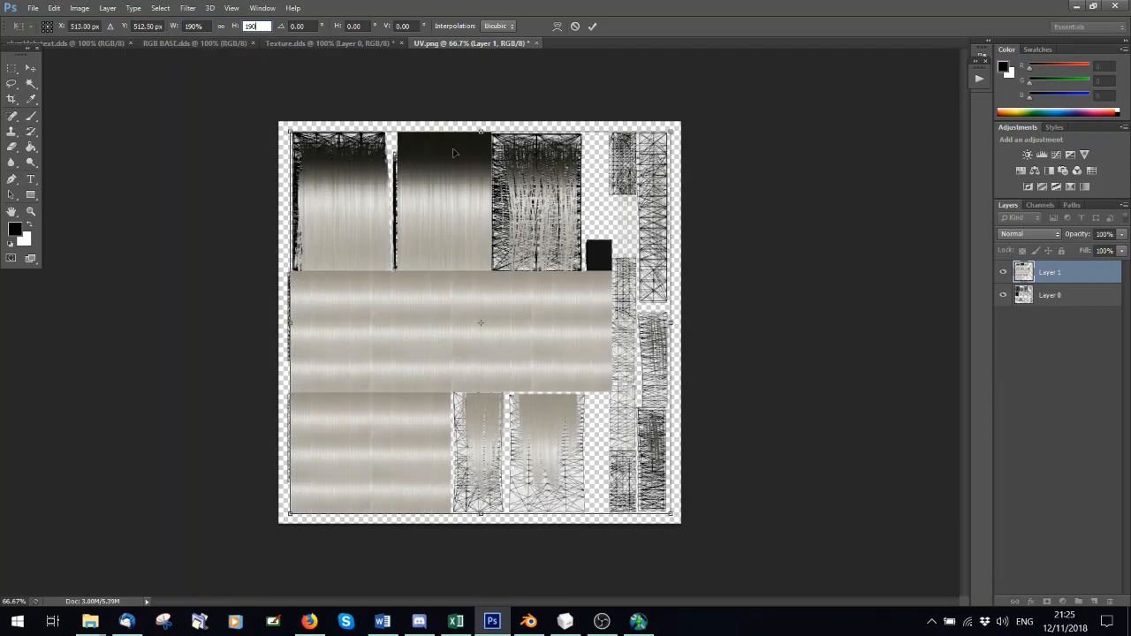
- Shift the scaled texture to X 501.5 px, Y 511.5 px over the UV islands and apply the transform
left_click_drag(451, 304, 448, 306)
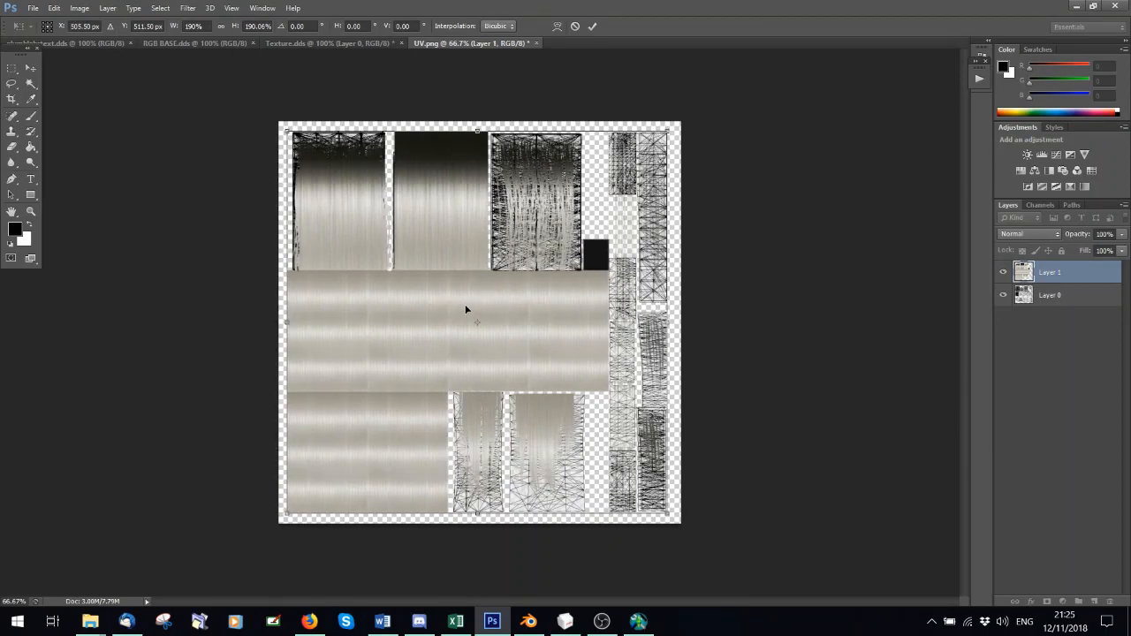
key("Left")
key("Left")
key("Left")
key("Left")
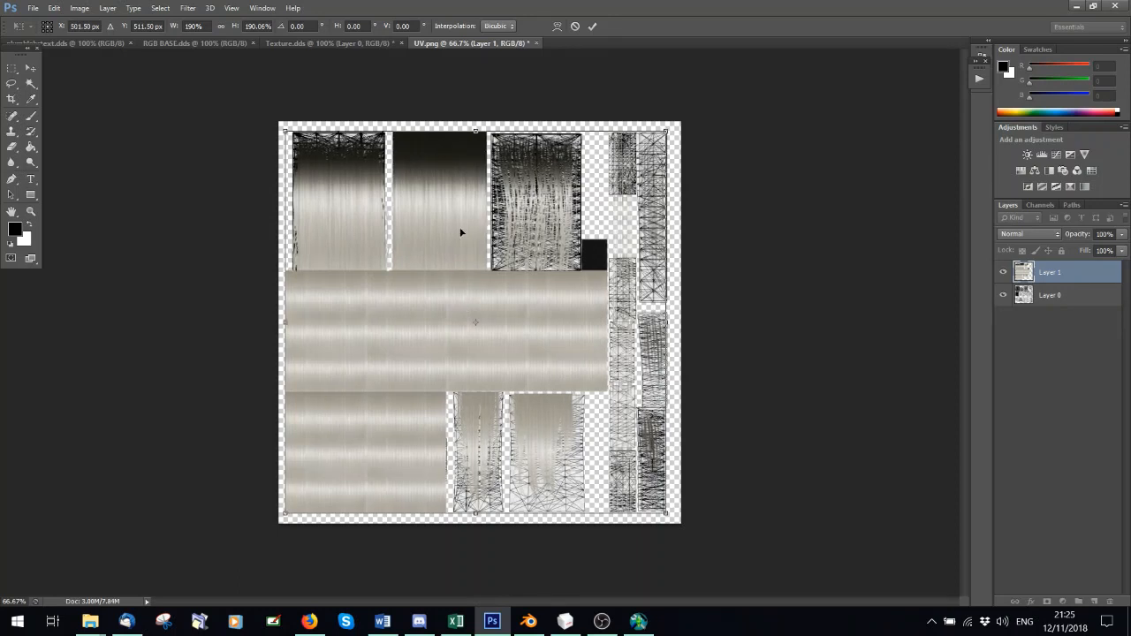
left_click(591, 27)
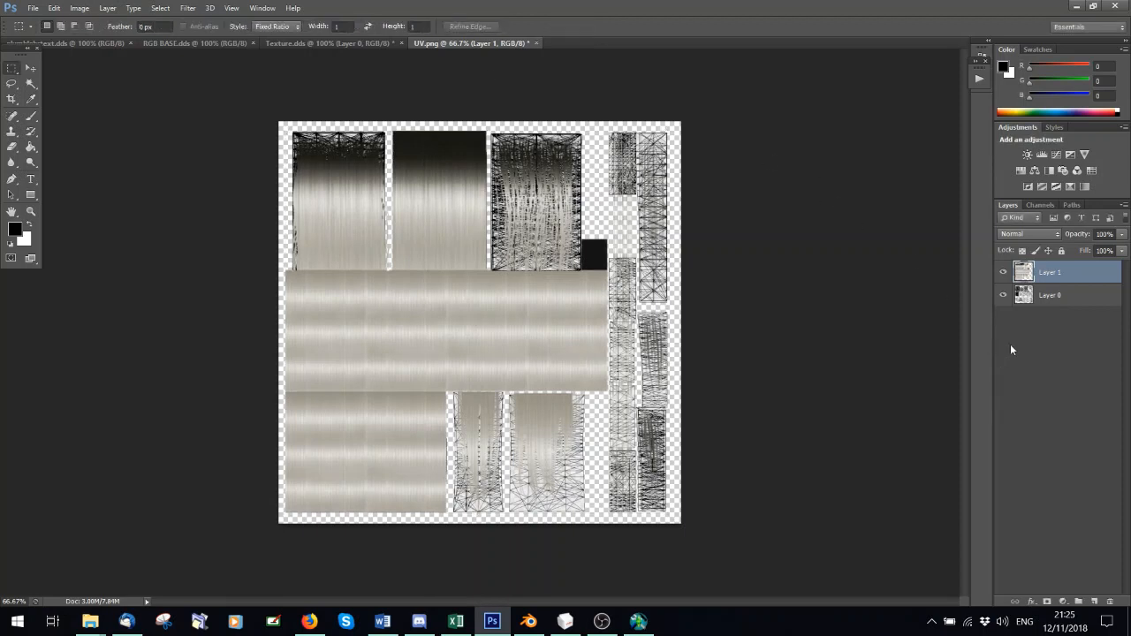
- Hide the UV wireframe layer, Layer 0, and delete it so only the texture layer is left
left_click(1003, 295)
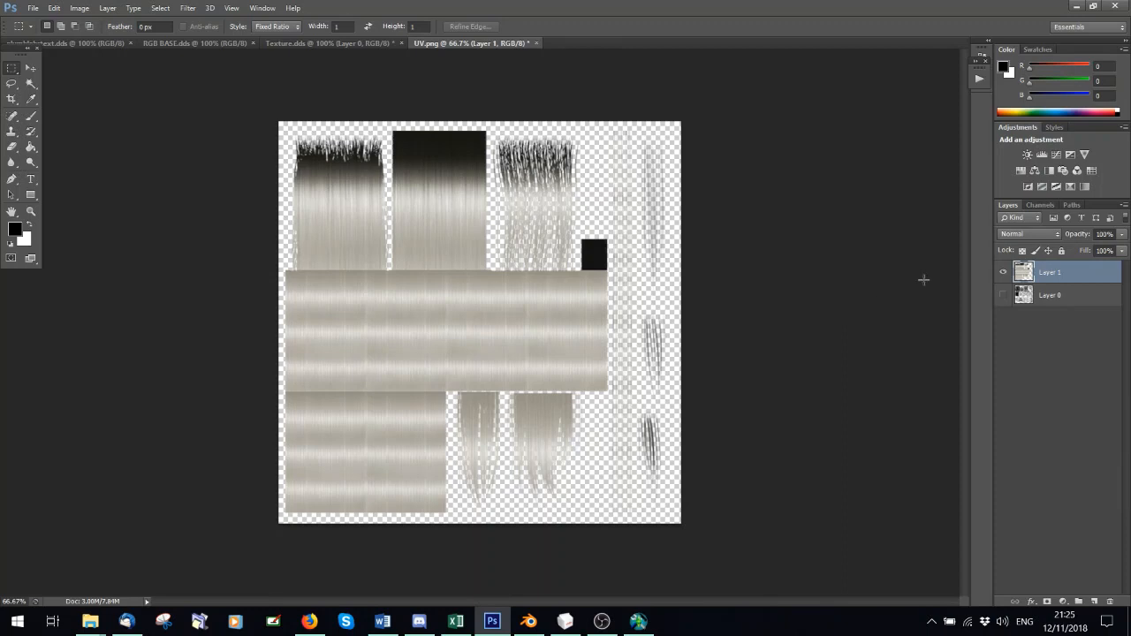
left_click(1071, 298)
left_click(1111, 604)
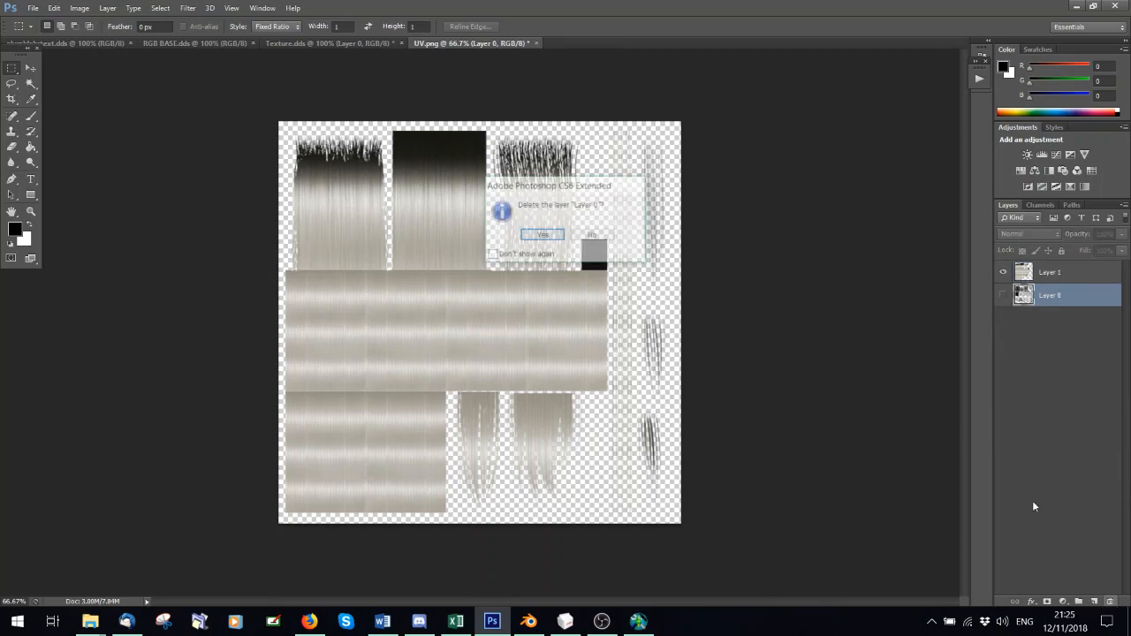
left_click(541, 234)
- Save a copy of the fitted texture as Test.dds in the Tutorial folder, using the D3D/DDS format
left_click(33, 7)
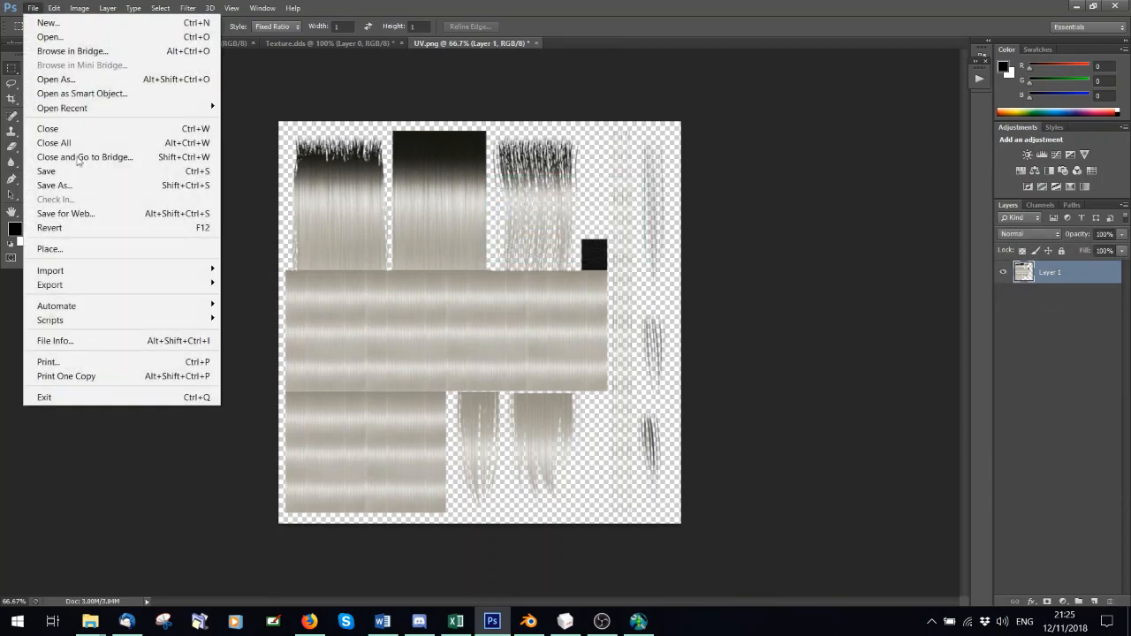
left_click(140, 191)
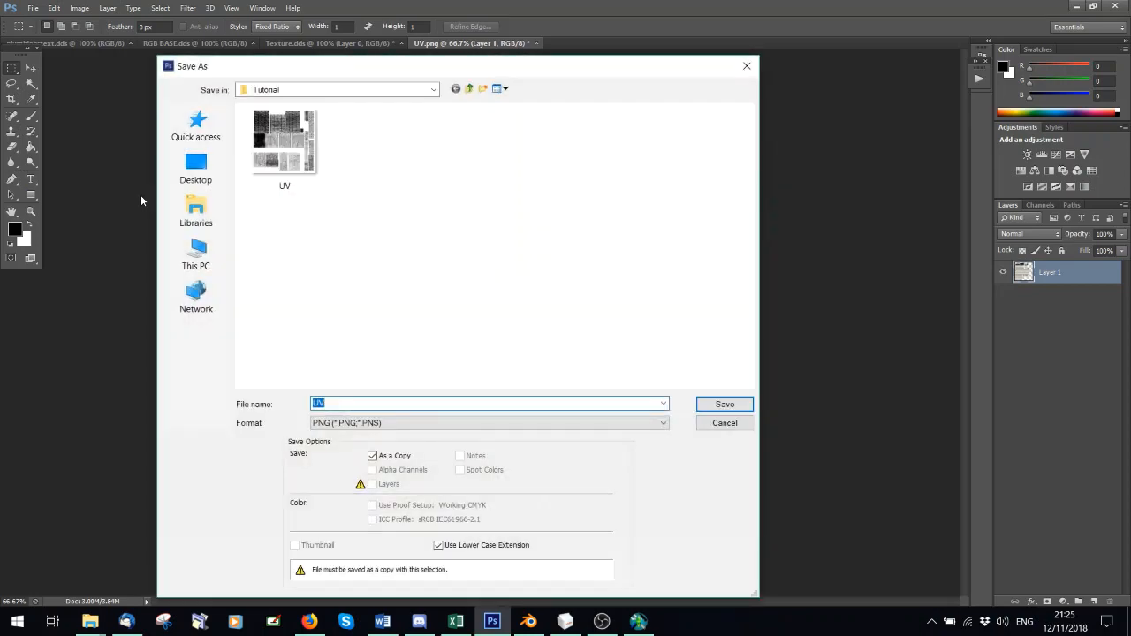
type("Te")
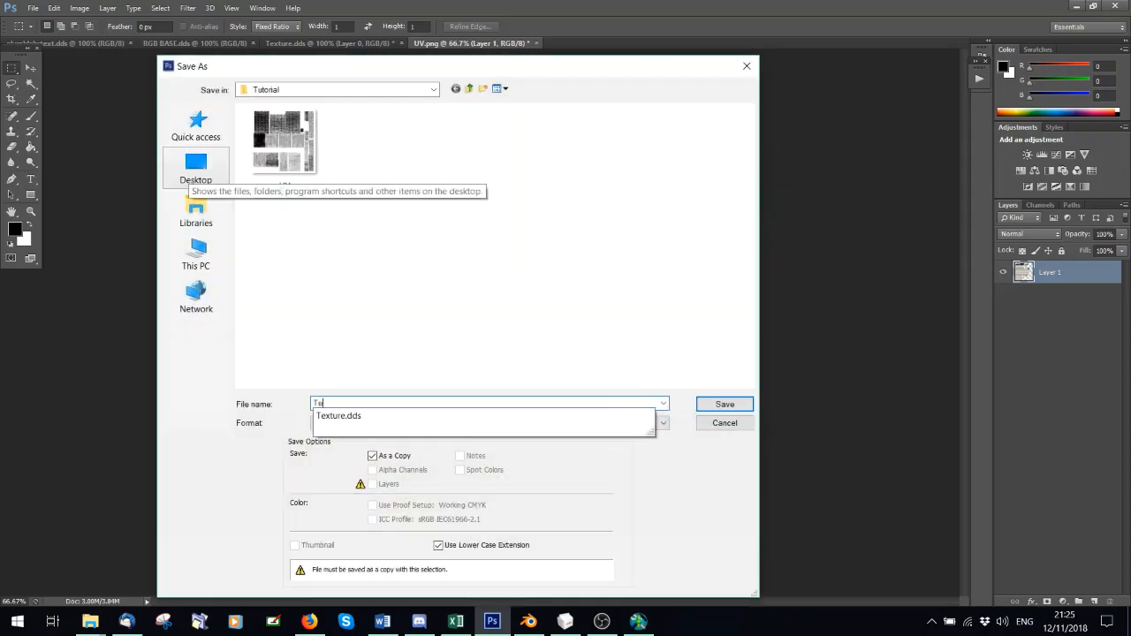
type("st")
left_click(380, 422)
left_click(318, 240)
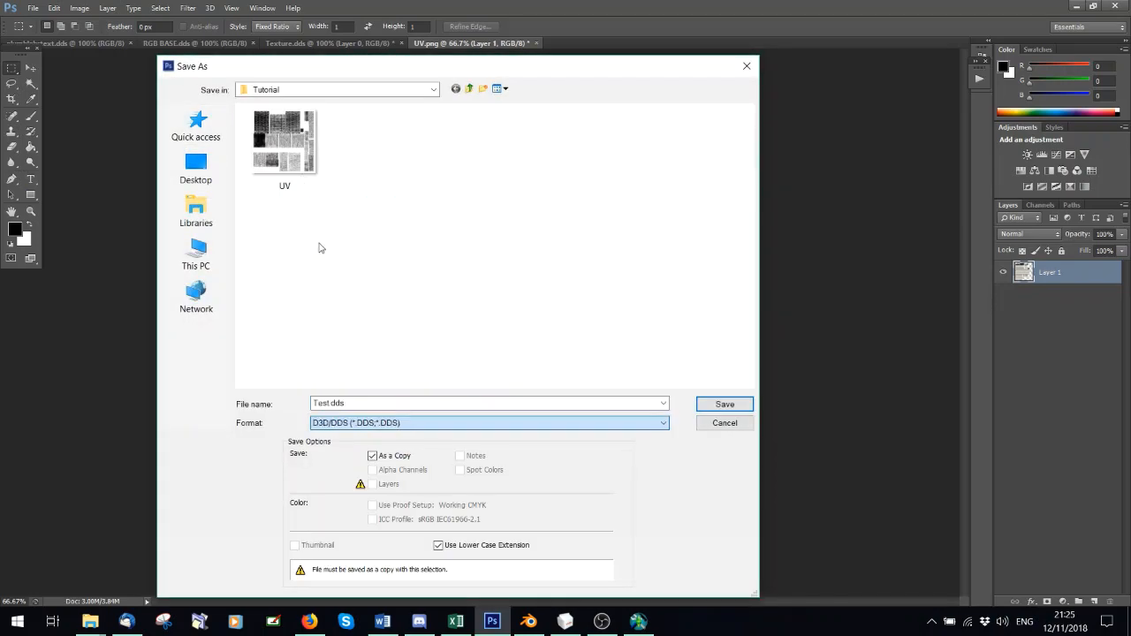
left_click(716, 403)
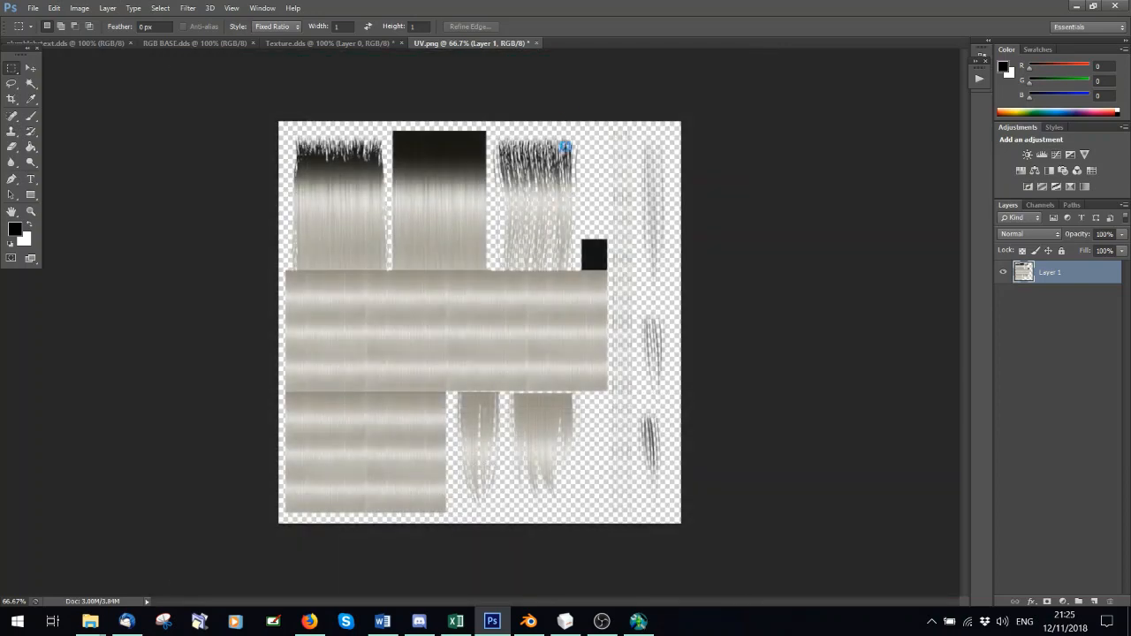
left_click(640, 144)
- Open Test.dds from the Tutorial folder, loading it with default sizes and without MIP maps
left_click(33, 9)
left_click(35, 36)
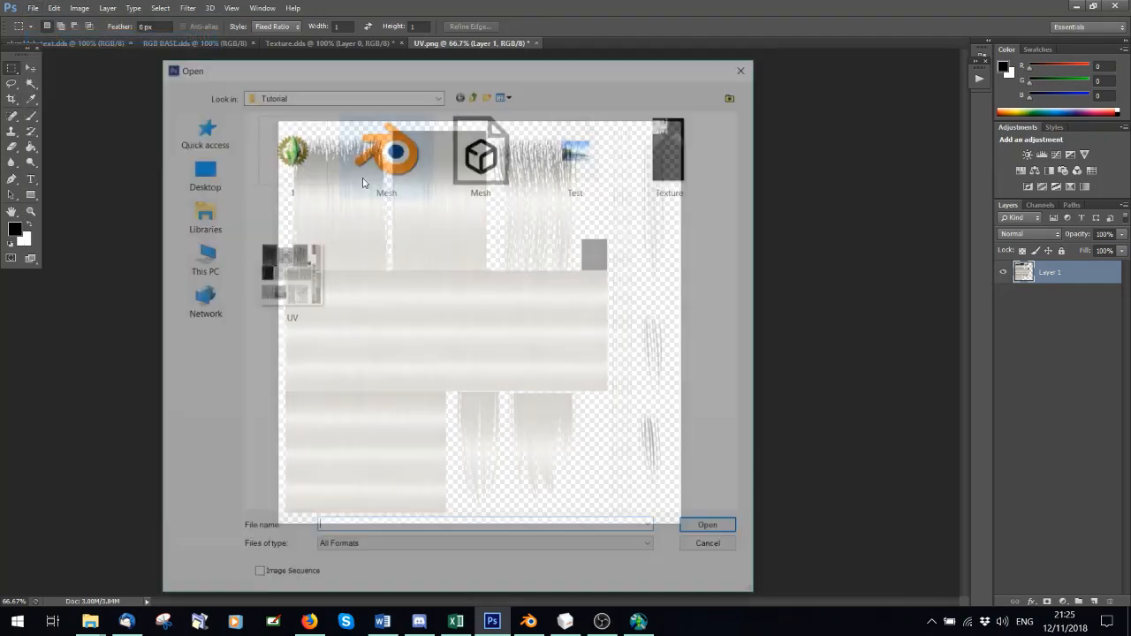
double_click(582, 152)
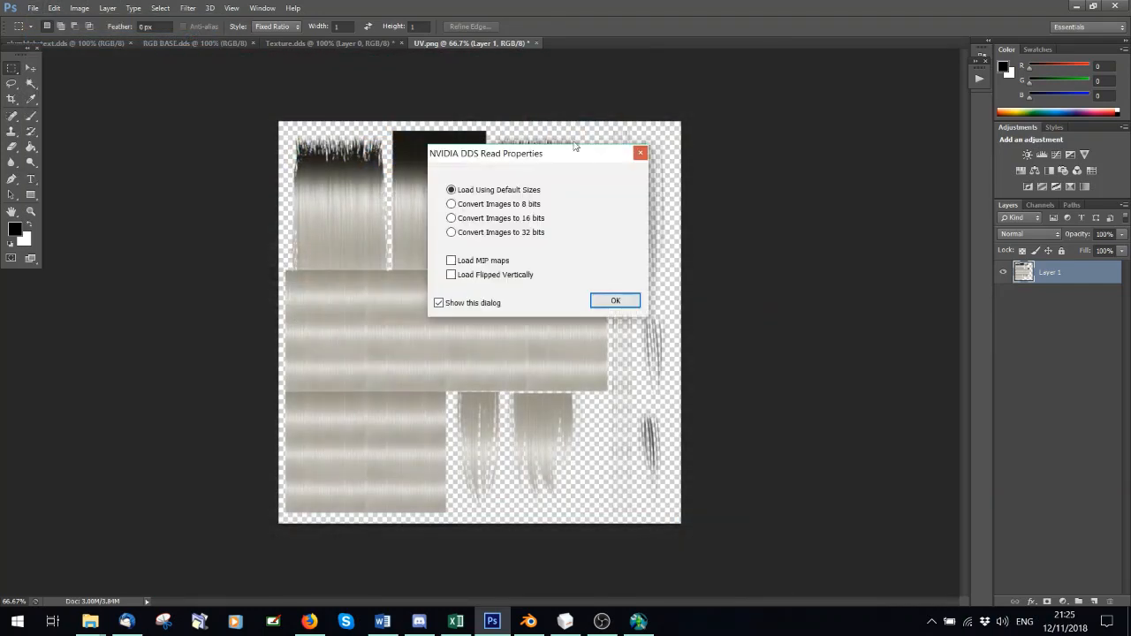
left_click(618, 303)
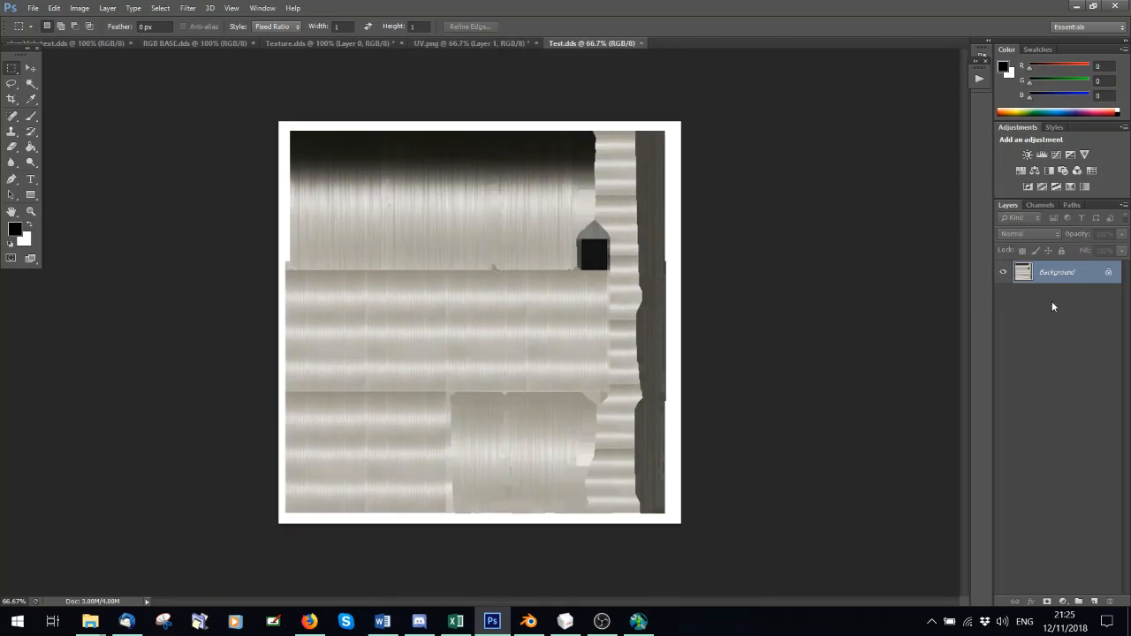
- Inspect the Alpha 1 channel of Test.dds and return to the RGB composite and its layers
left_click(1039, 209)
left_click(1051, 311)
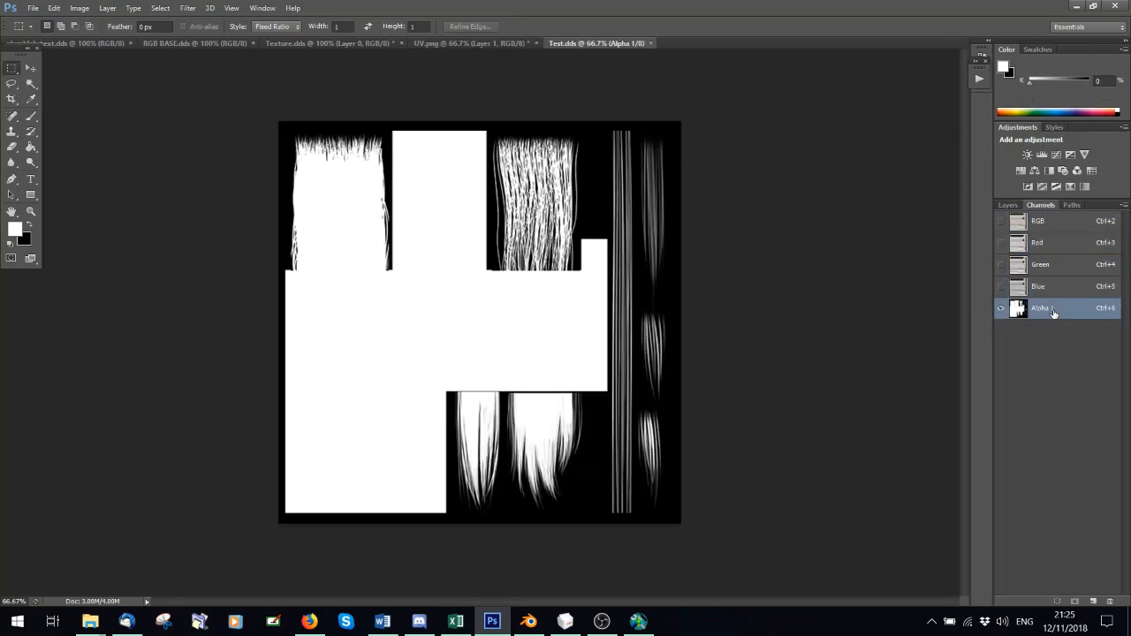
left_click(1030, 222)
left_click(1007, 205)
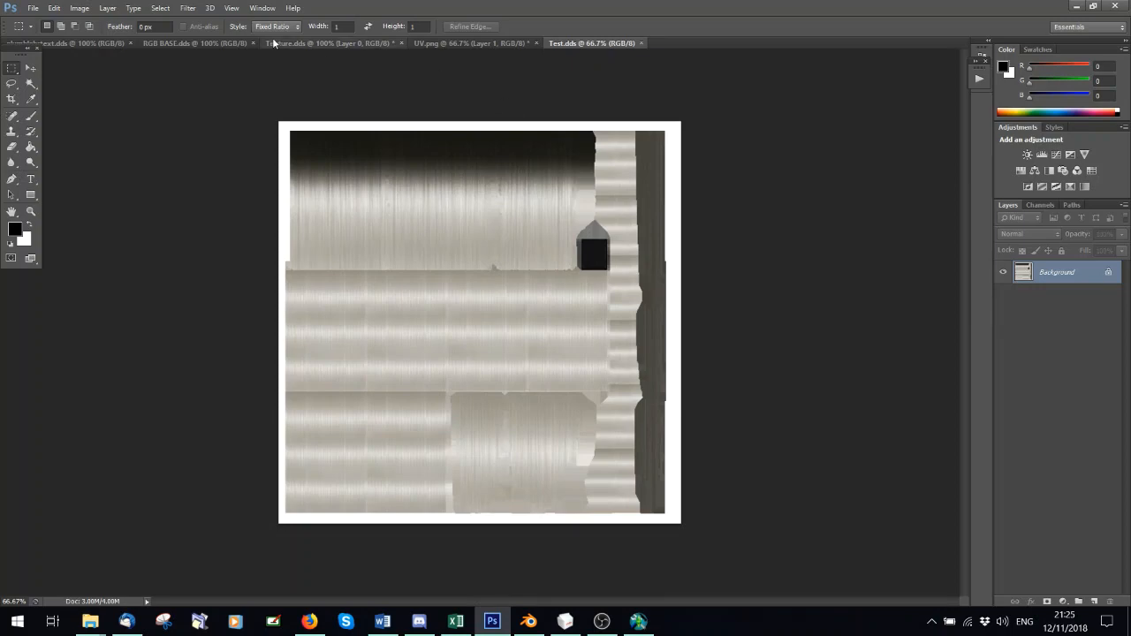
left_click(320, 44)
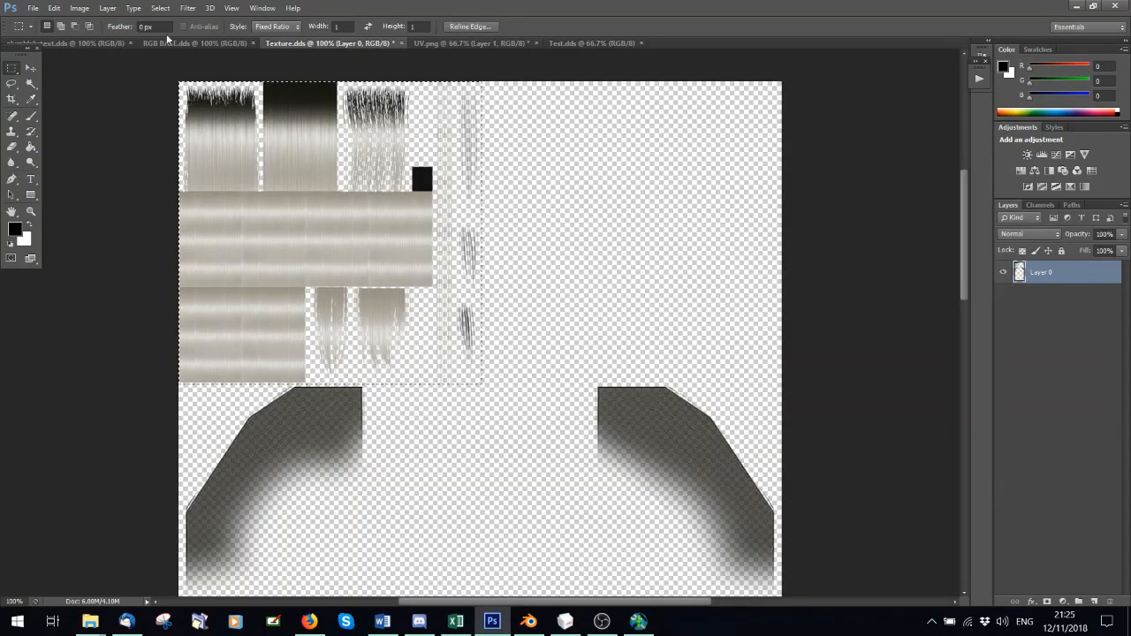
left_click(49, 43)
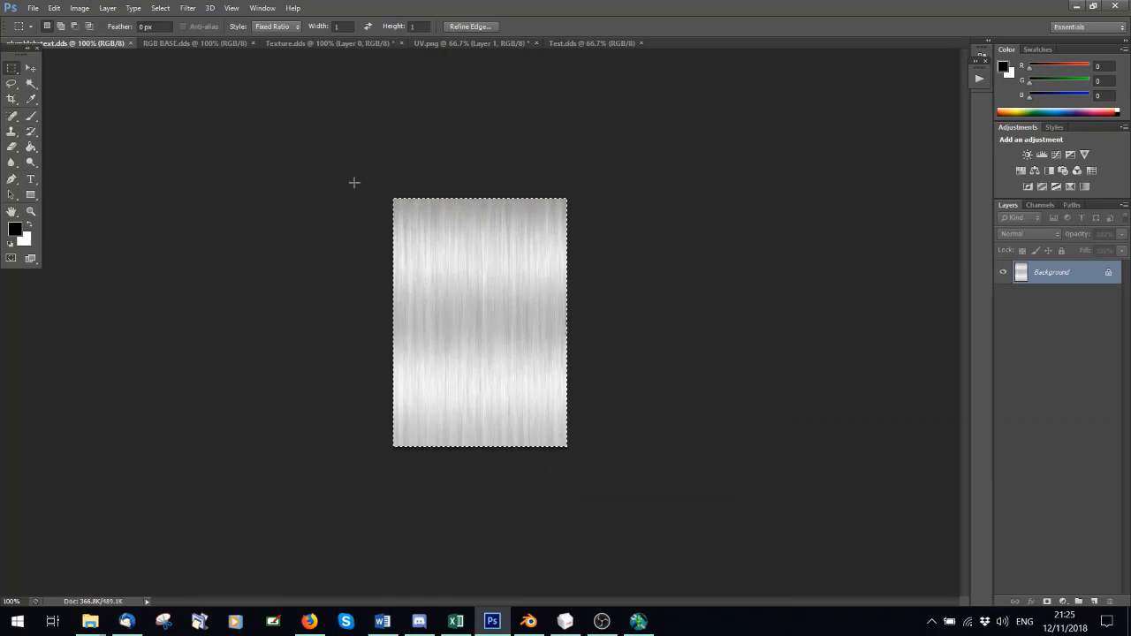
left_click_drag(353, 182, 659, 501)
left_click(567, 44)
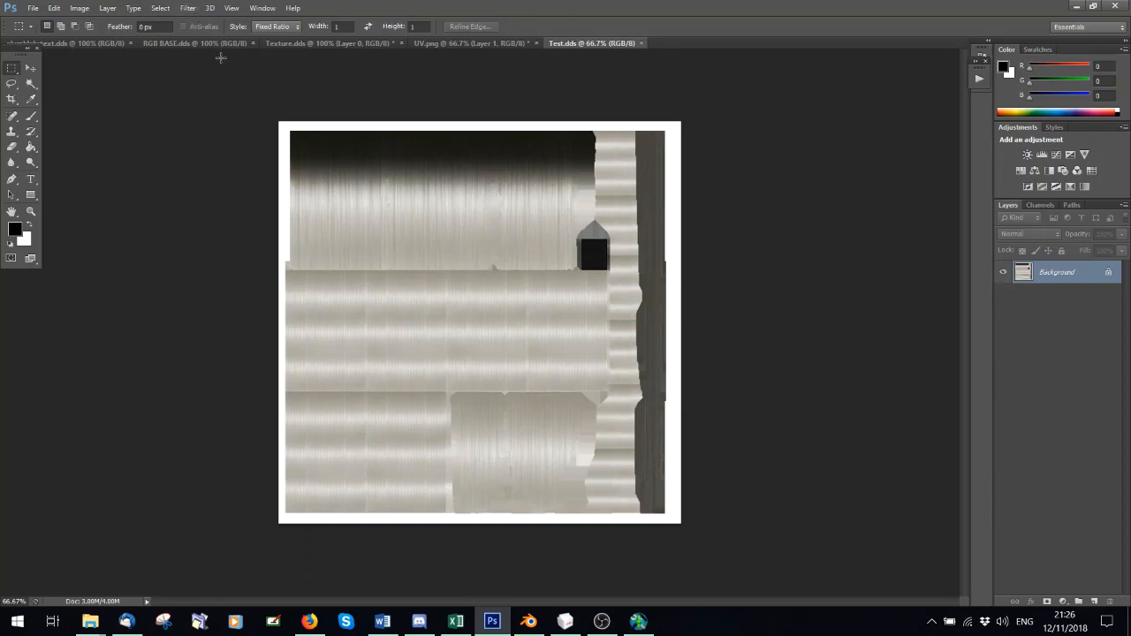
- Set the marquee style to Normal, copy the whole grey hair swatch from its own document, and return to Test.dds
left_click(104, 43)
left_click_drag(393, 198, 507, 312)
left_click(281, 26)
left_click(269, 38)
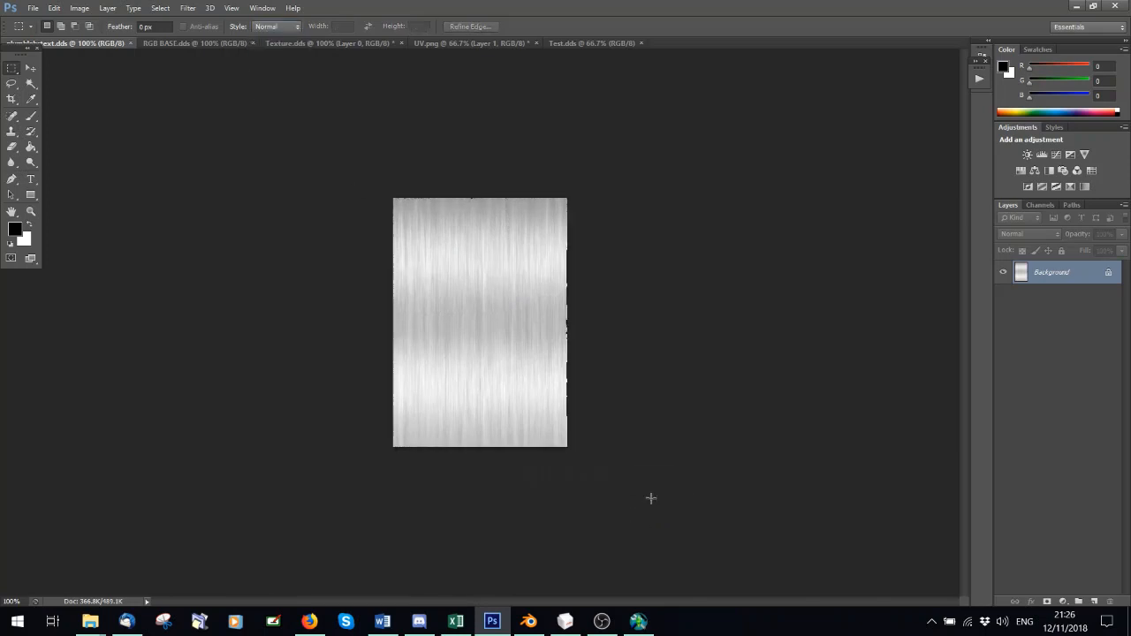
key("ctrl+a")
left_click(592, 44)
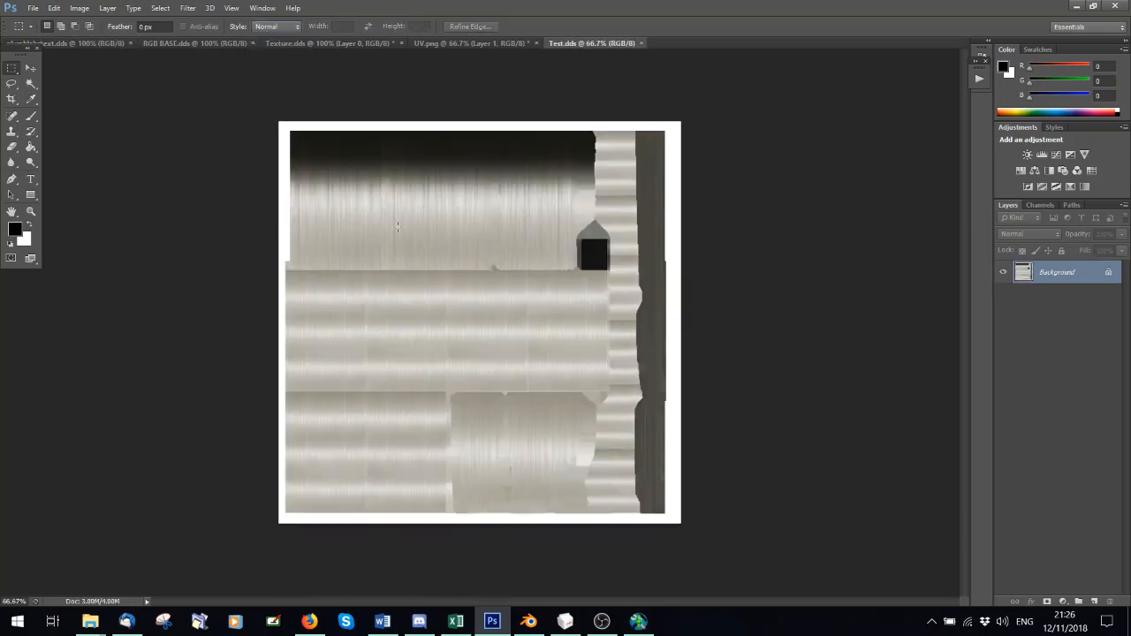
- Create a new action named Hair in Set 3 and start recording it
left_click(979, 78)
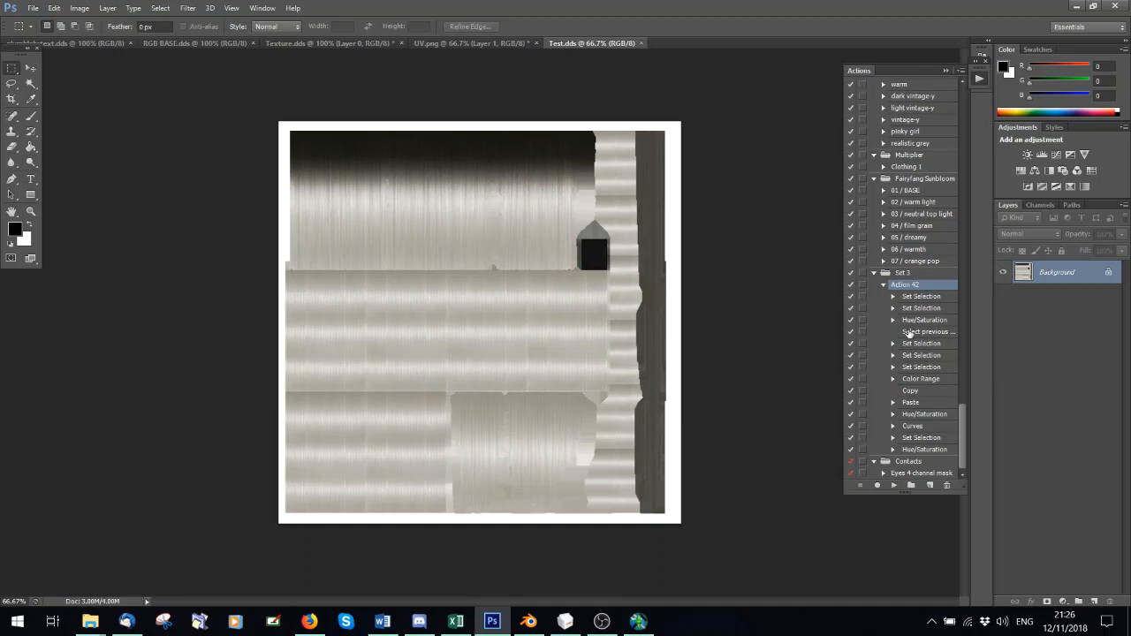
left_click(905, 273)
left_click(930, 485)
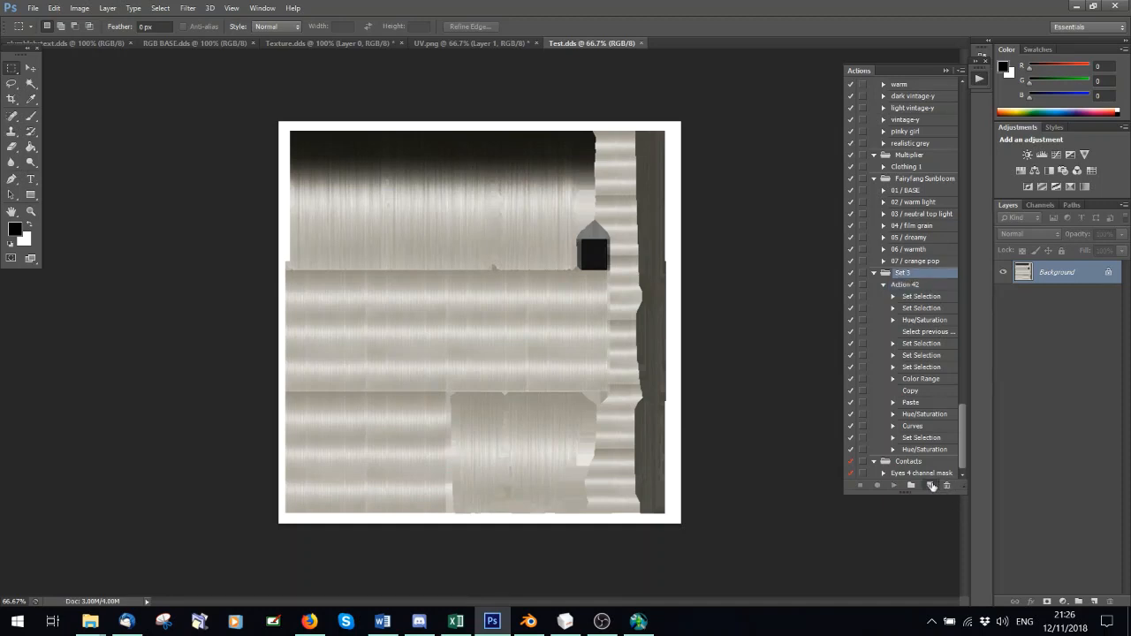
type("Hair")
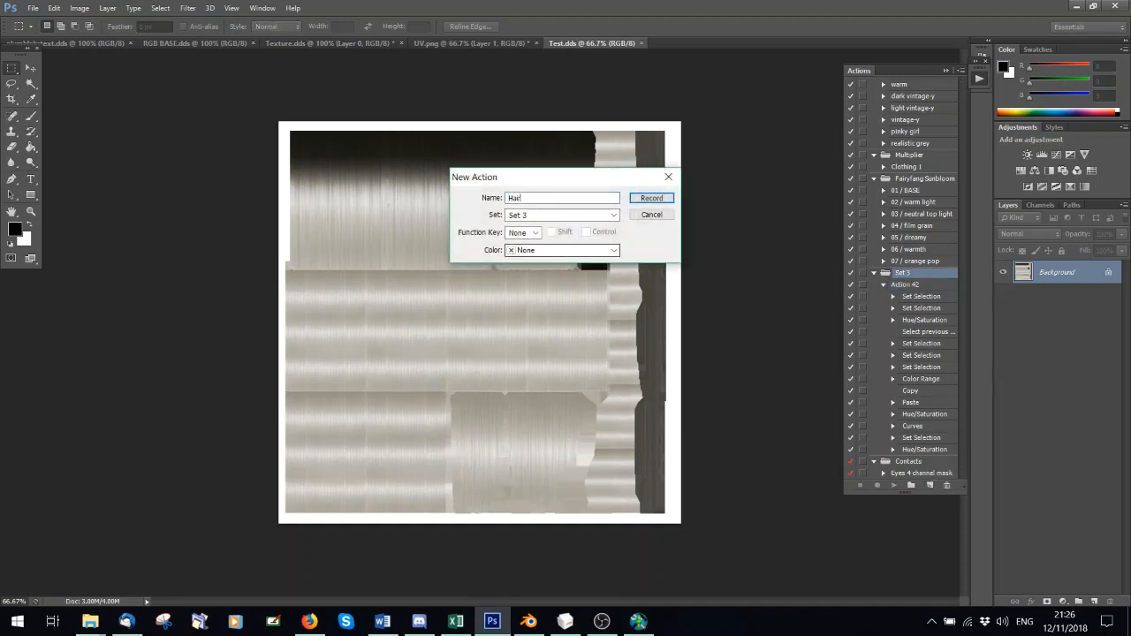
key("Return")
- Paste the grey swatch into Test.dds and scale it down to fit the texture's upper-left corner above the first banded row
key("ctrl+v")
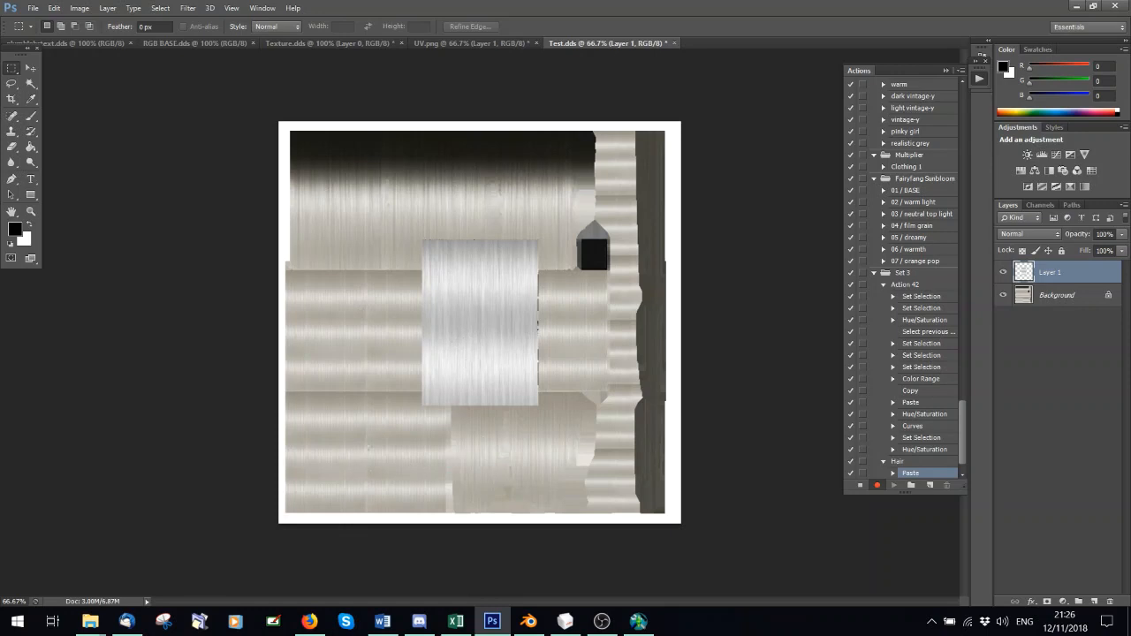
key("ctrl+t")
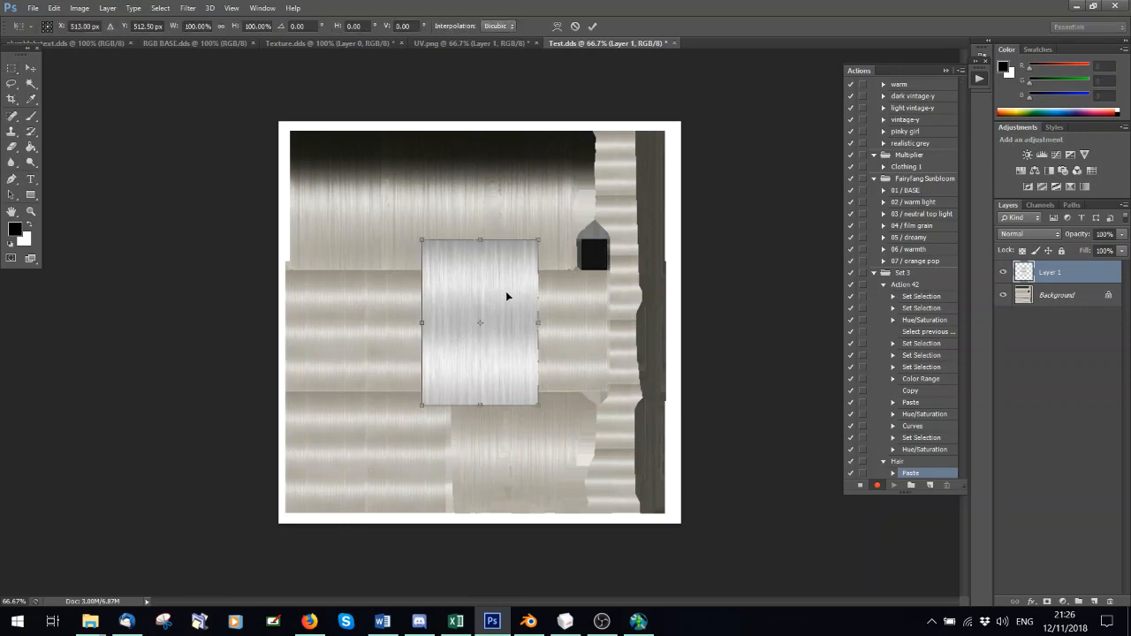
left_click_drag(506, 291, 370, 160)
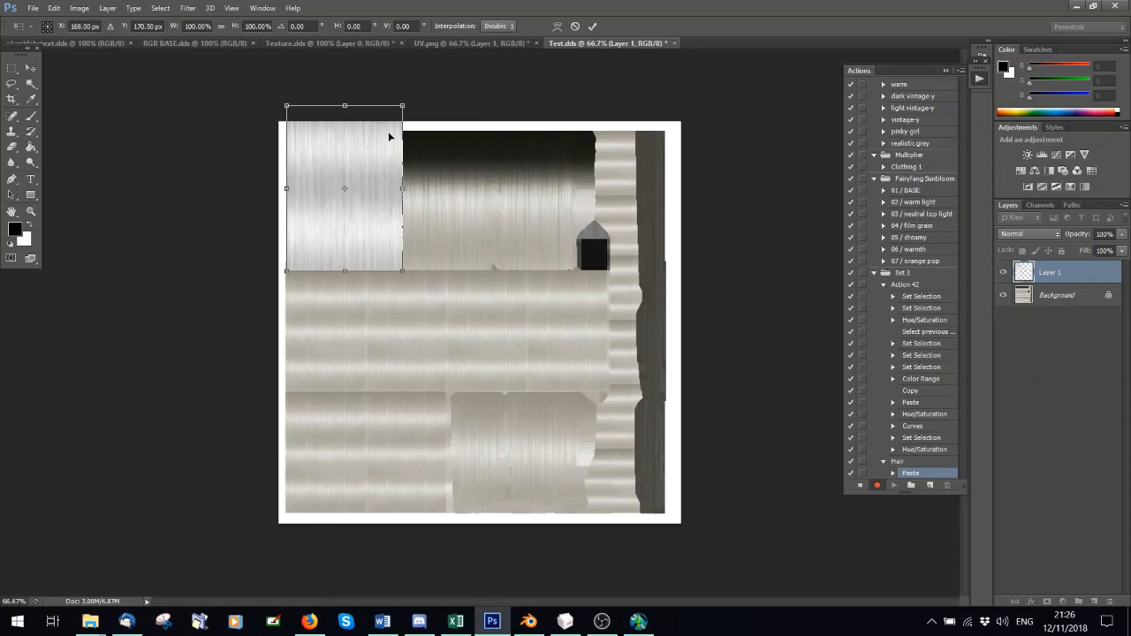
left_click_drag(402, 107, 394, 139)
left_click(592, 26)
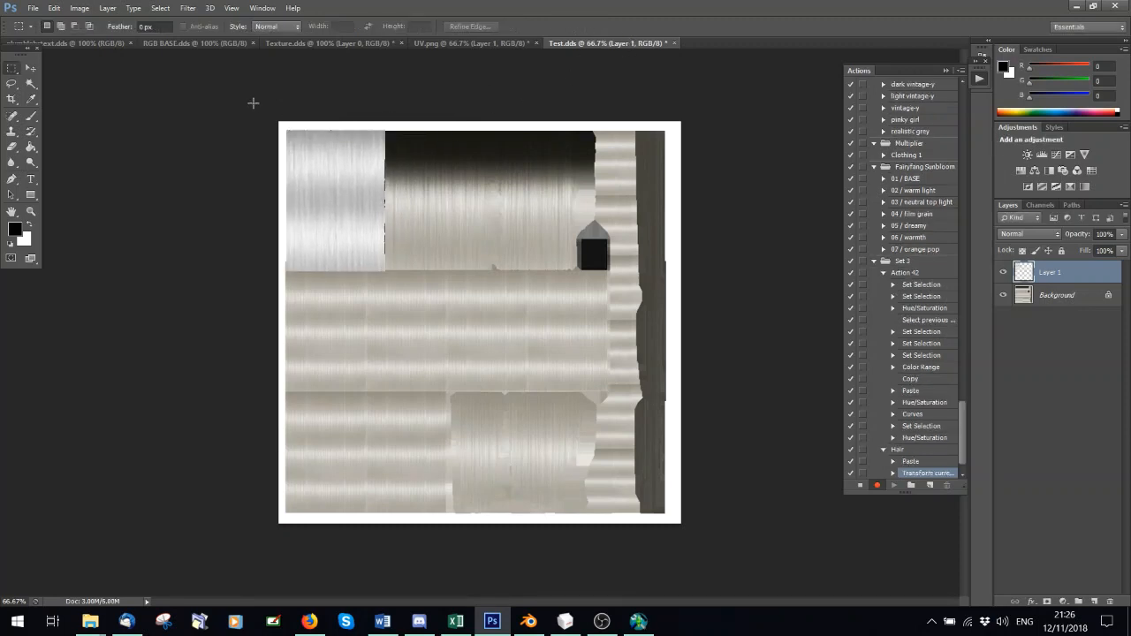
- Copy the fitted swatch and place the duplicate directly to its right at X 392.5 px, Y 202.5 px
left_click_drag(253, 109, 386, 270)
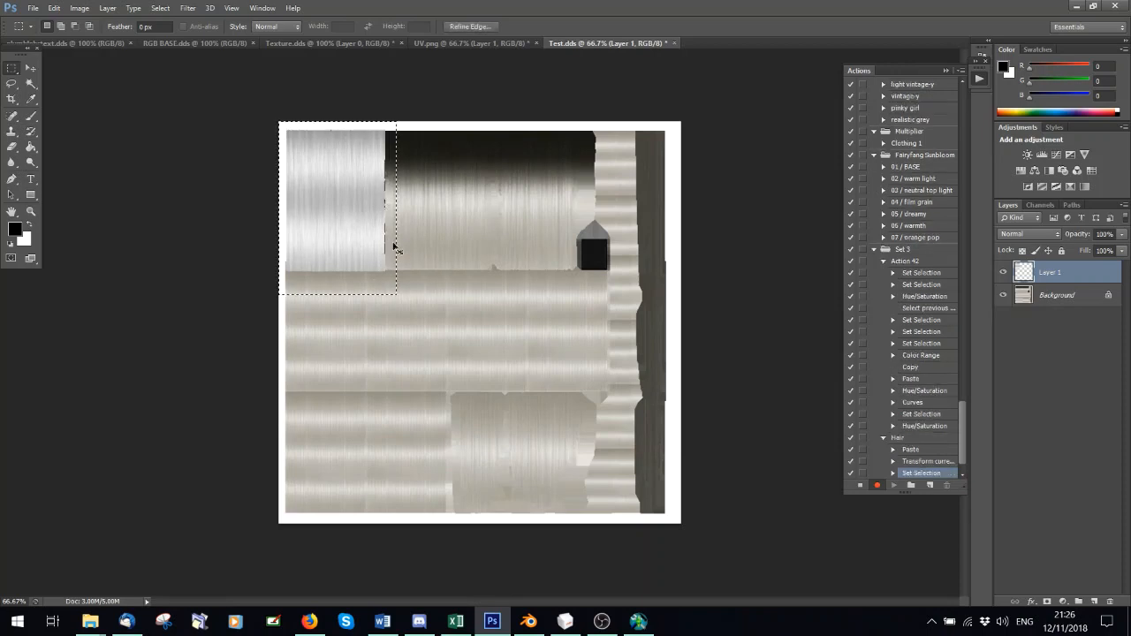
key("ctrl+c")
key("ctrl+v")
key("ctrl+t")
left_click_drag(346, 210, 428, 209)
key("Left")
key("Left")
key("Left")
key("Left")
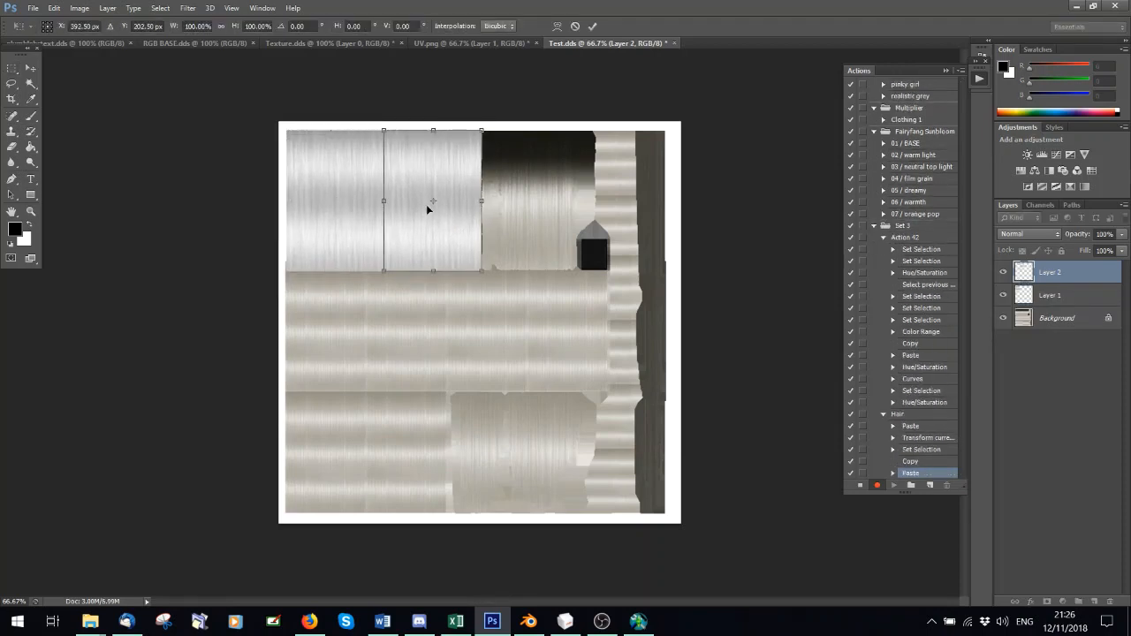
left_click(592, 27)
- Paste a third swatch copy and place it beside the second at X 640.5 px, Y 202.5 px
key("ctrl+v")
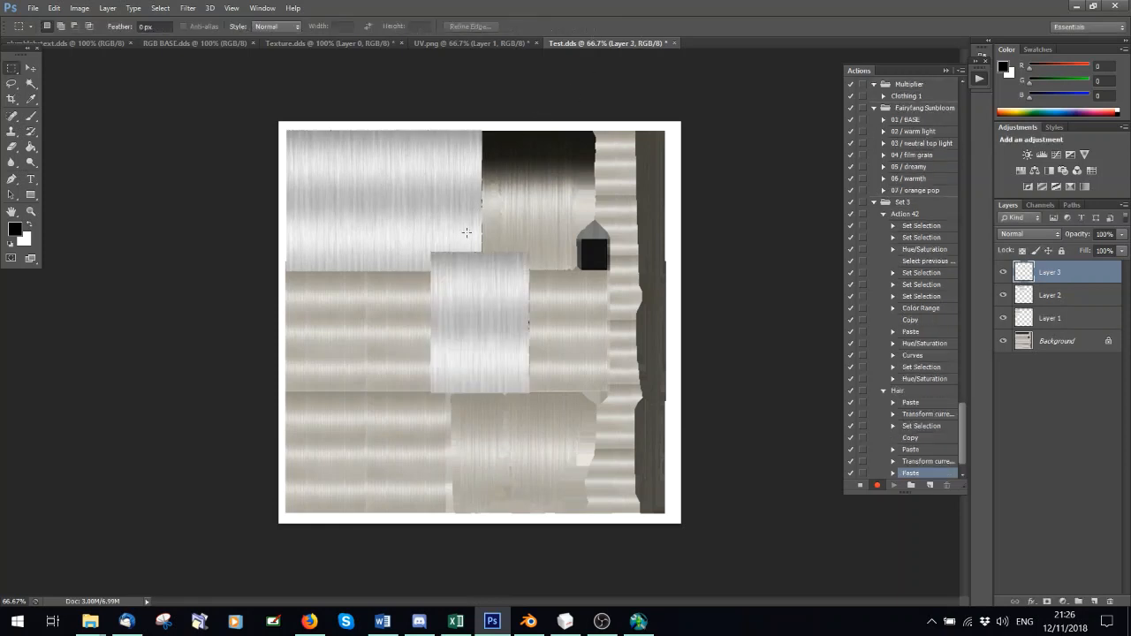
key("ctrl+t")
left_click_drag(474, 306, 538, 193)
left_click(592, 26)
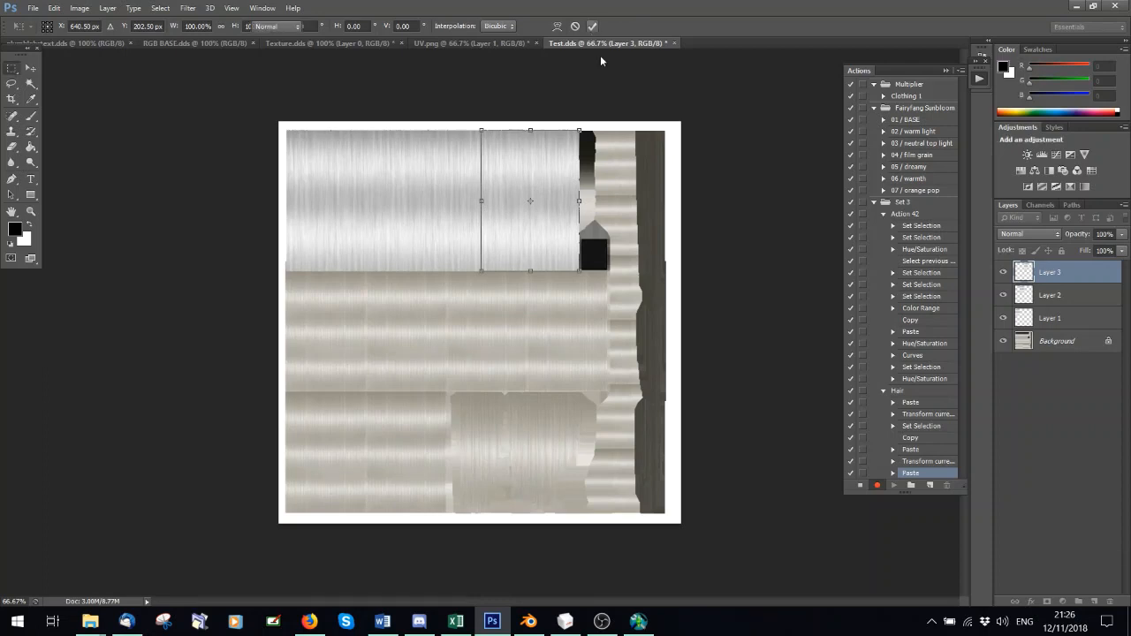
- Paste a fourth swatch copy at X 690.5 px, Y 202.5 px to extend the upper row to the right
key("ctrl+v")
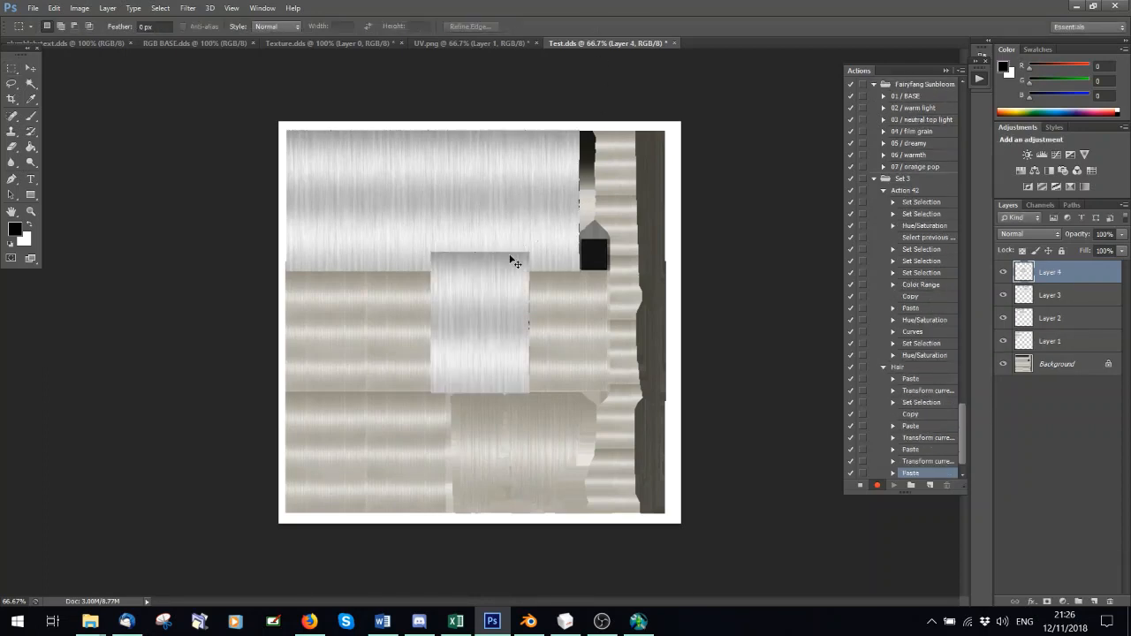
key("ctrl+t")
left_click_drag(530, 234, 580, 170)
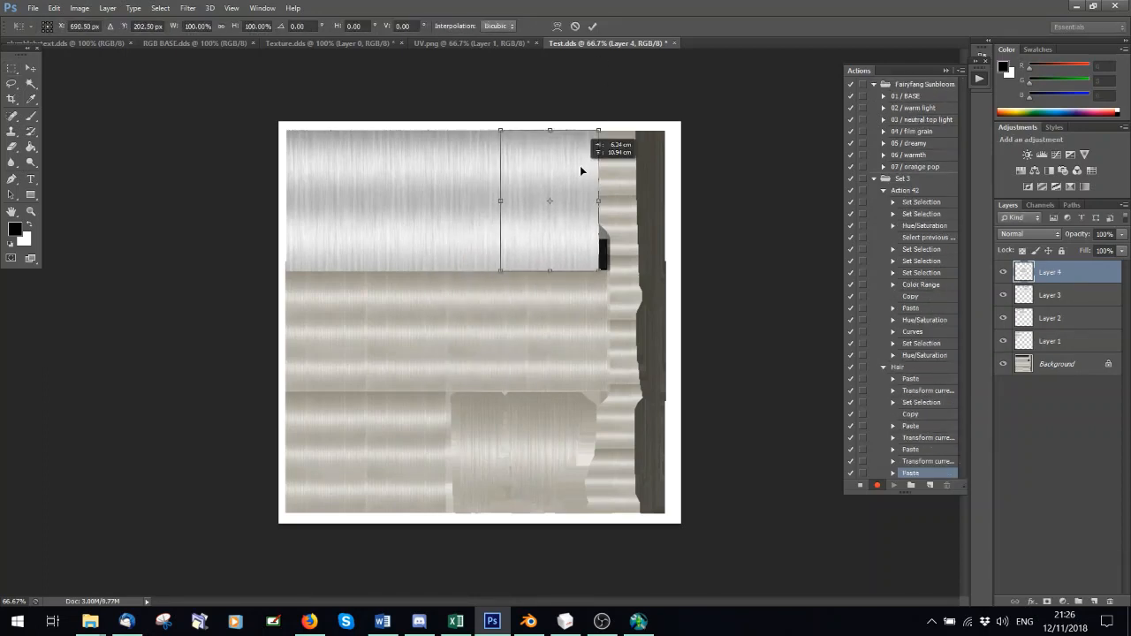
left_click(592, 25)
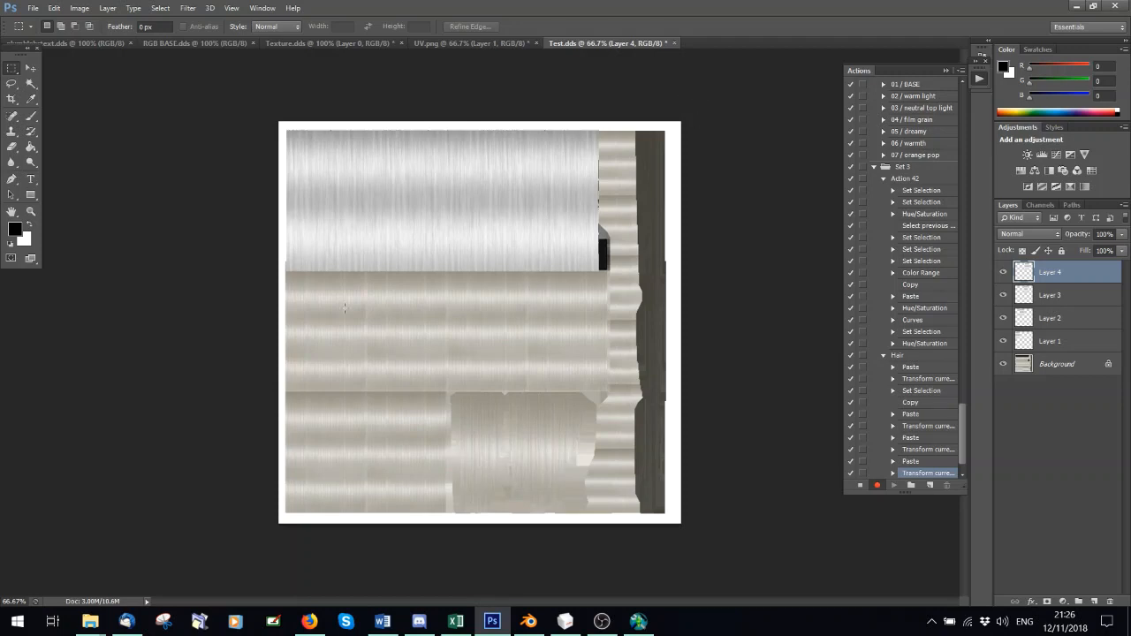
- Paste another swatch, scale it to about 61%, and place it at the left end of the second row at X 97 px, Y 492 px
key("ctrl+v")
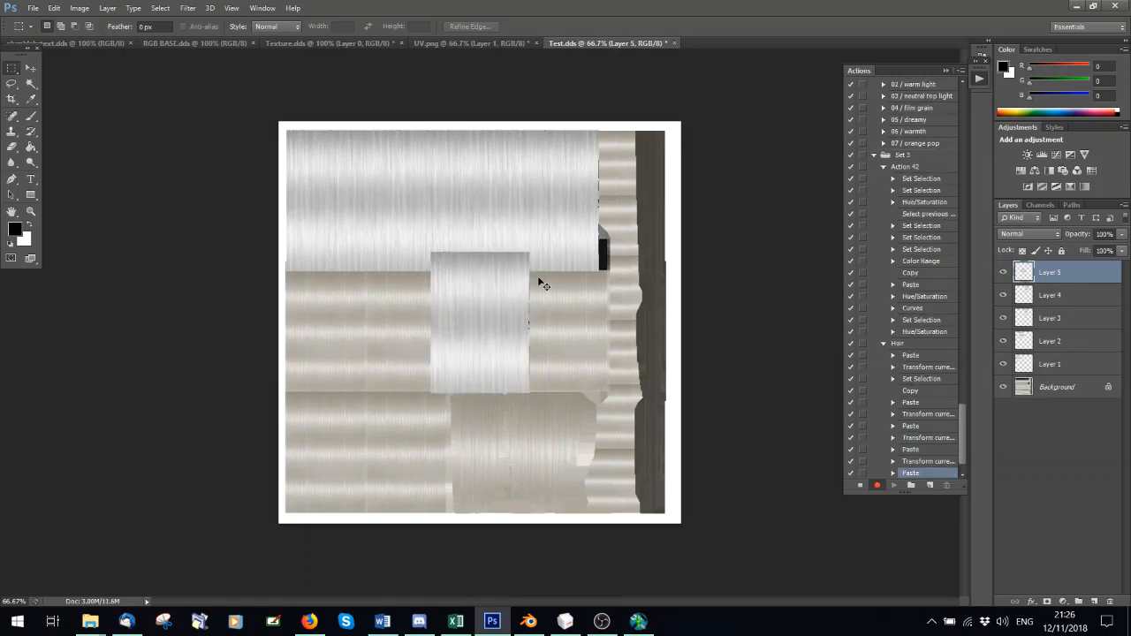
key("ctrl+t")
left_click_drag(528, 252, 324, 288)
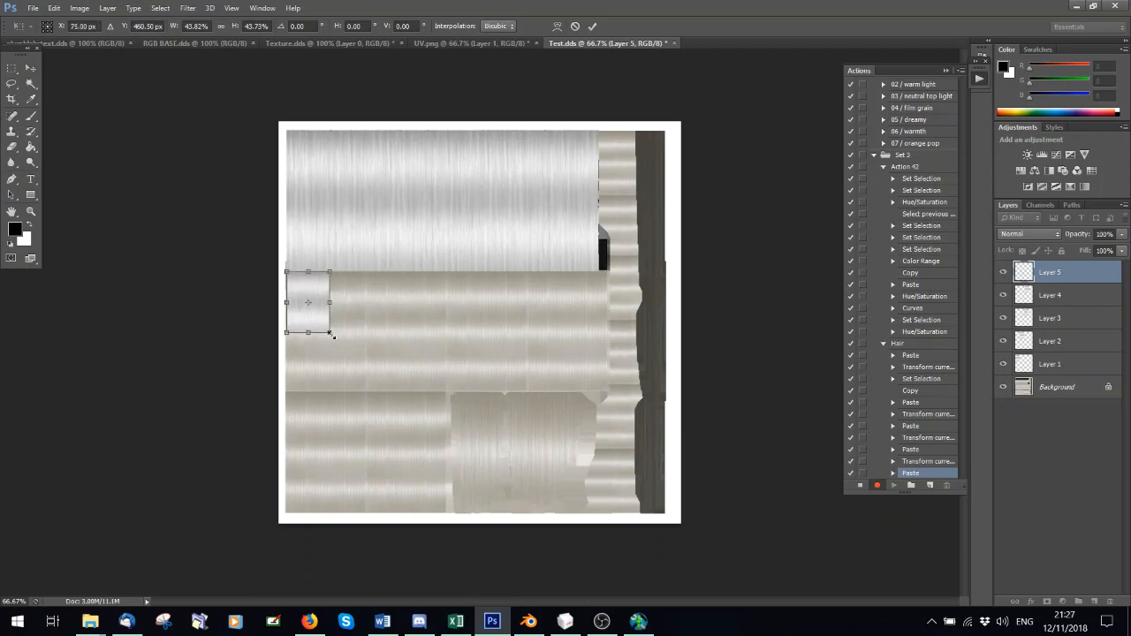
left_click_drag(332, 333, 347, 358)
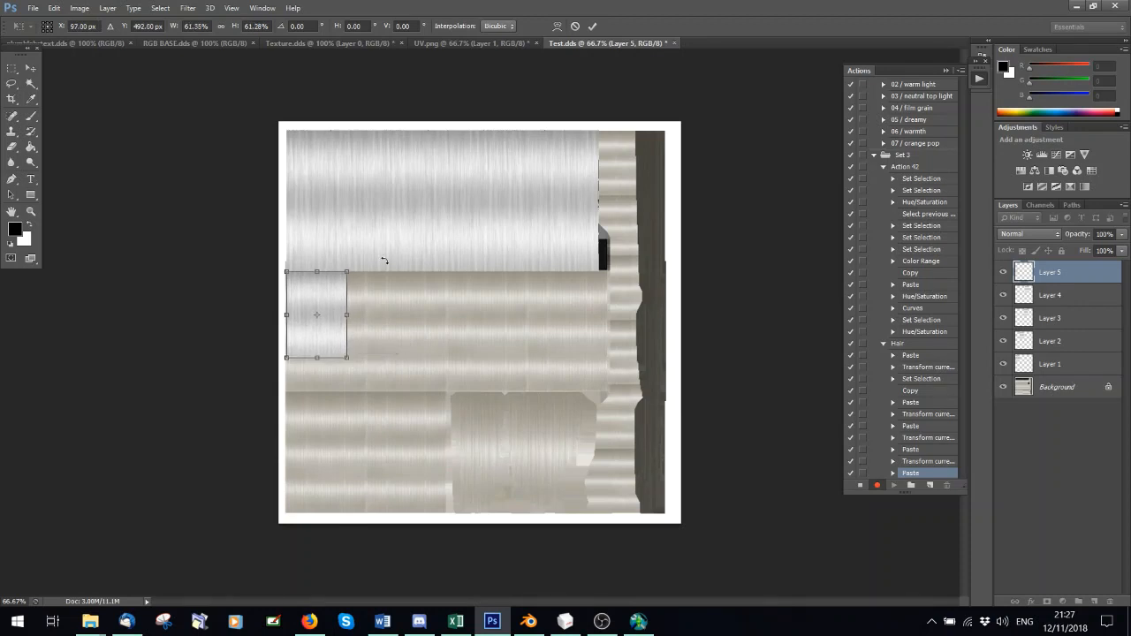
left_click(591, 29)
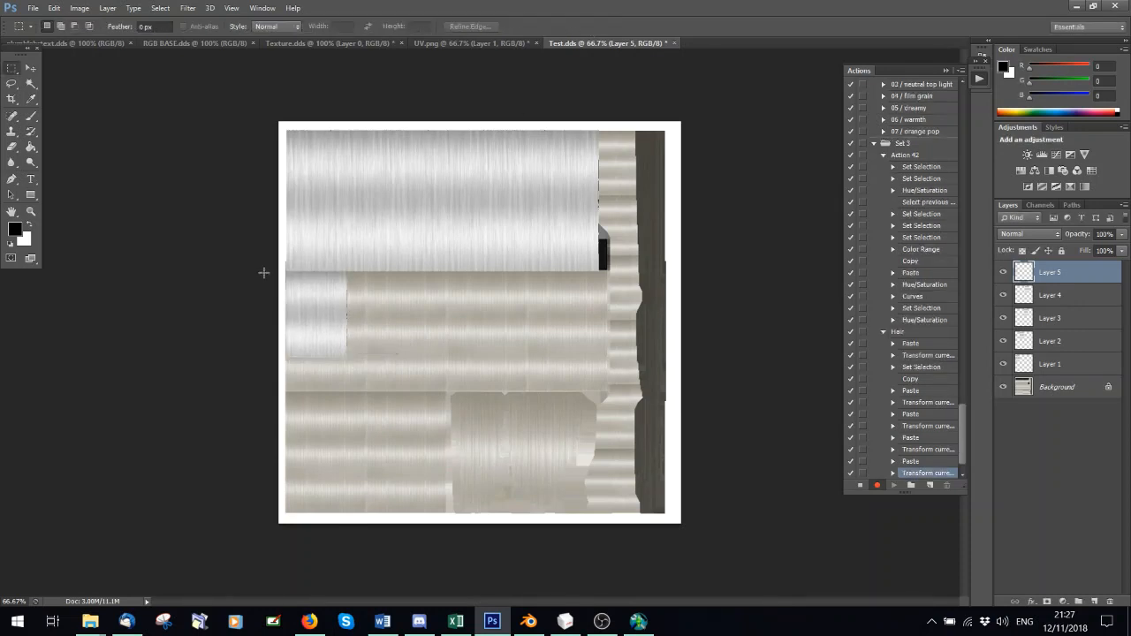
- Copy the reduced swatch and place the duplicate directly to its right in the second row
left_click_drag(280, 266, 357, 362)
key("ctrl+c")
key("ctrl+v")
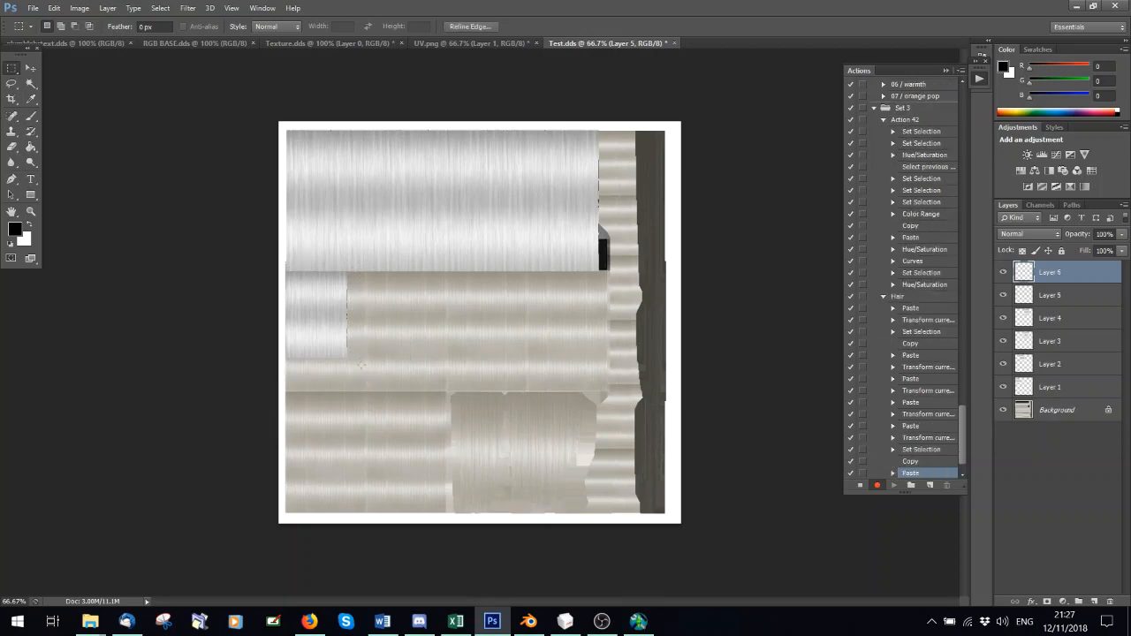
key("ctrl+t")
left_click_drag(344, 308, 404, 304)
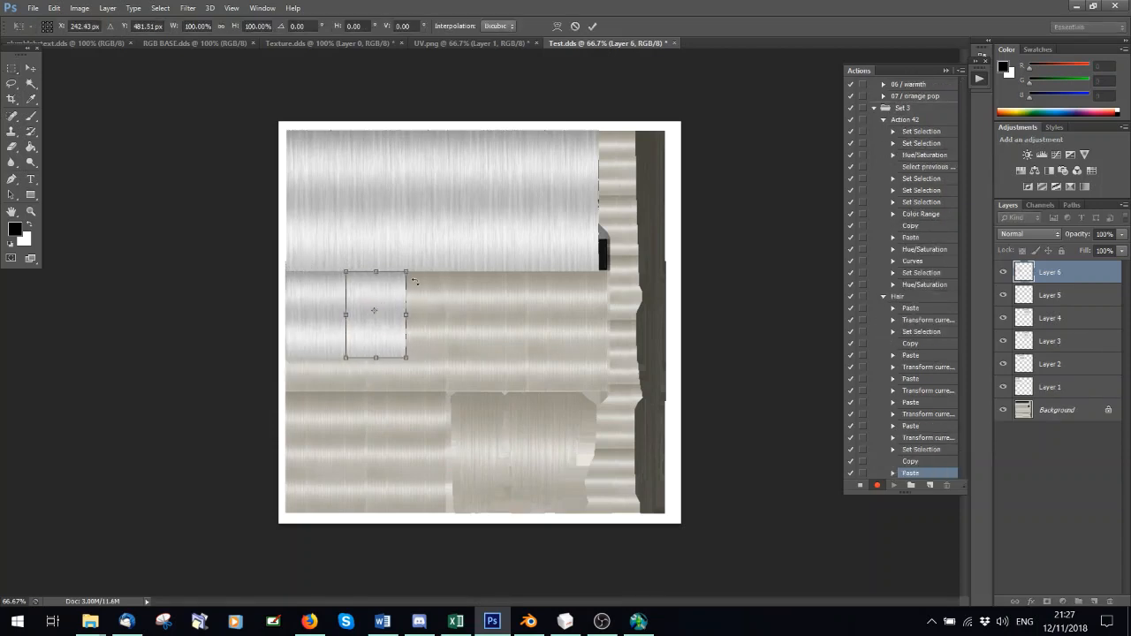
left_click(596, 25)
- Paste a third reduced swatch and place it in the second row at X 393 px, Y 492 px
key("ctrl+v")
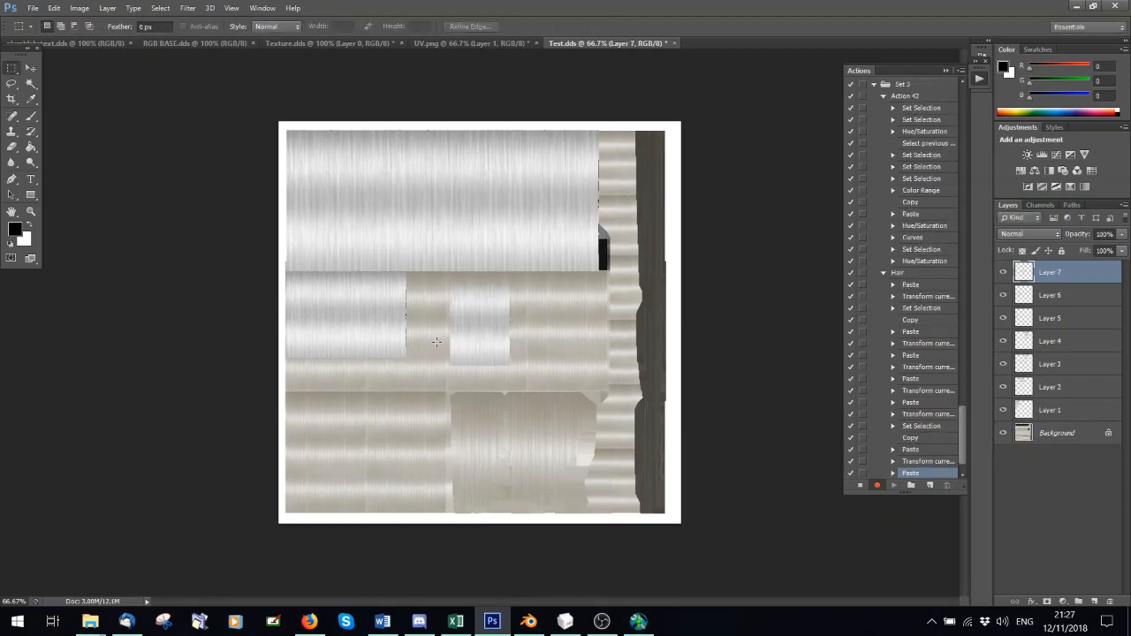
key("ctrl+t")
left_click_drag(475, 320, 426, 307)
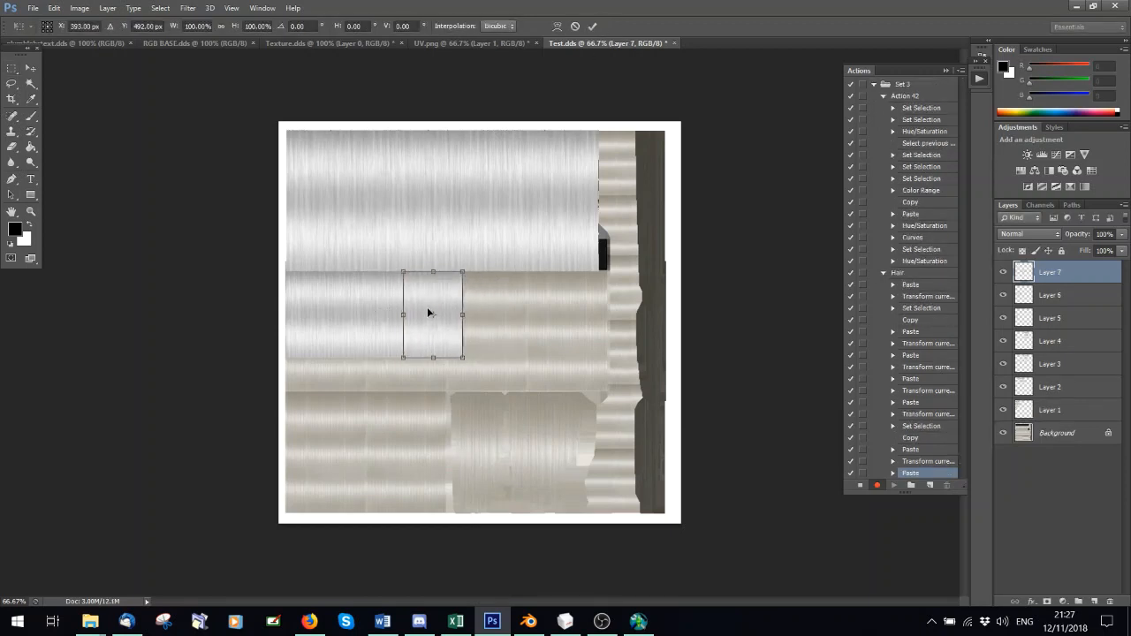
left_click(593, 25)
- Paste a fourth reduced swatch at the right end of the second row and nudge it left to close the seam
key("ctrl+v")
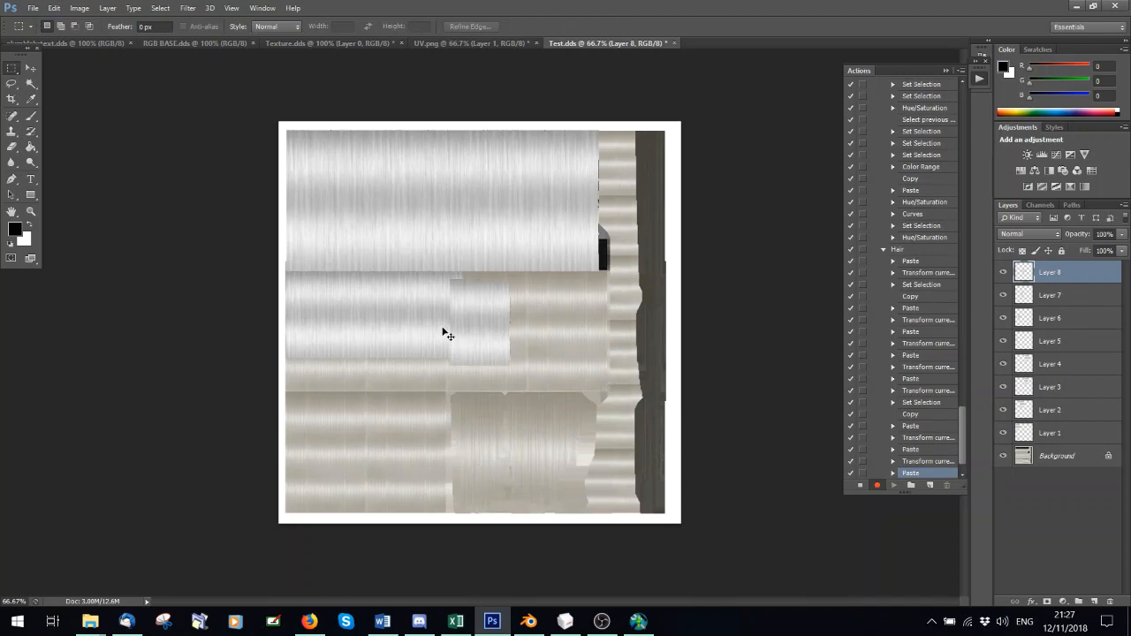
key("ctrl+t")
left_click_drag(457, 319, 482, 310)
left_click(592, 26)
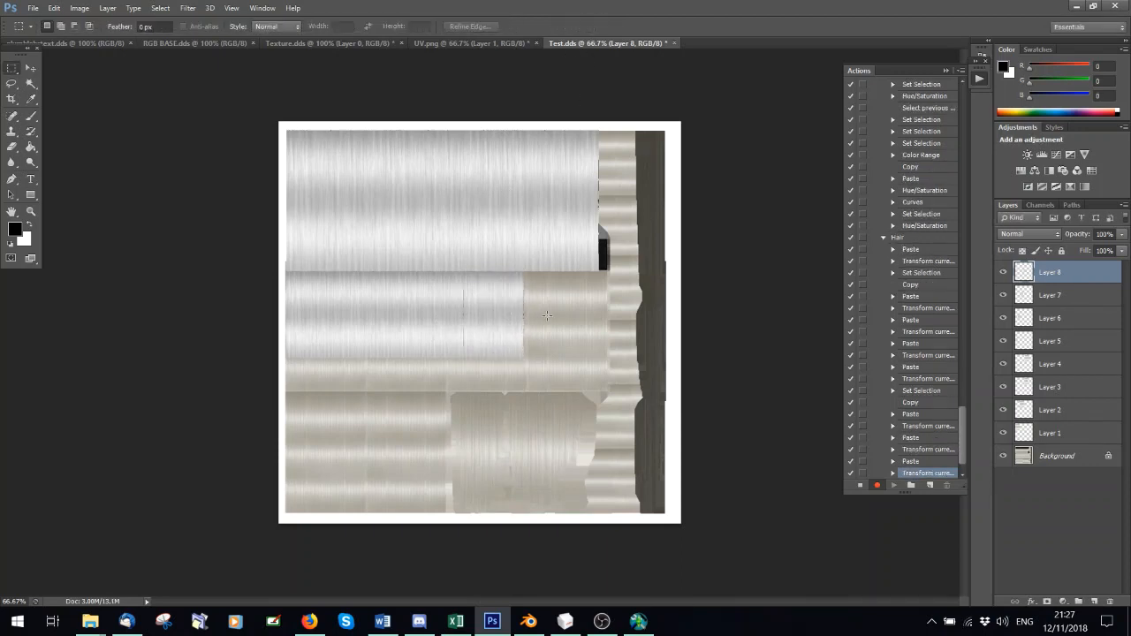
left_click(34, 71)
key("Left")
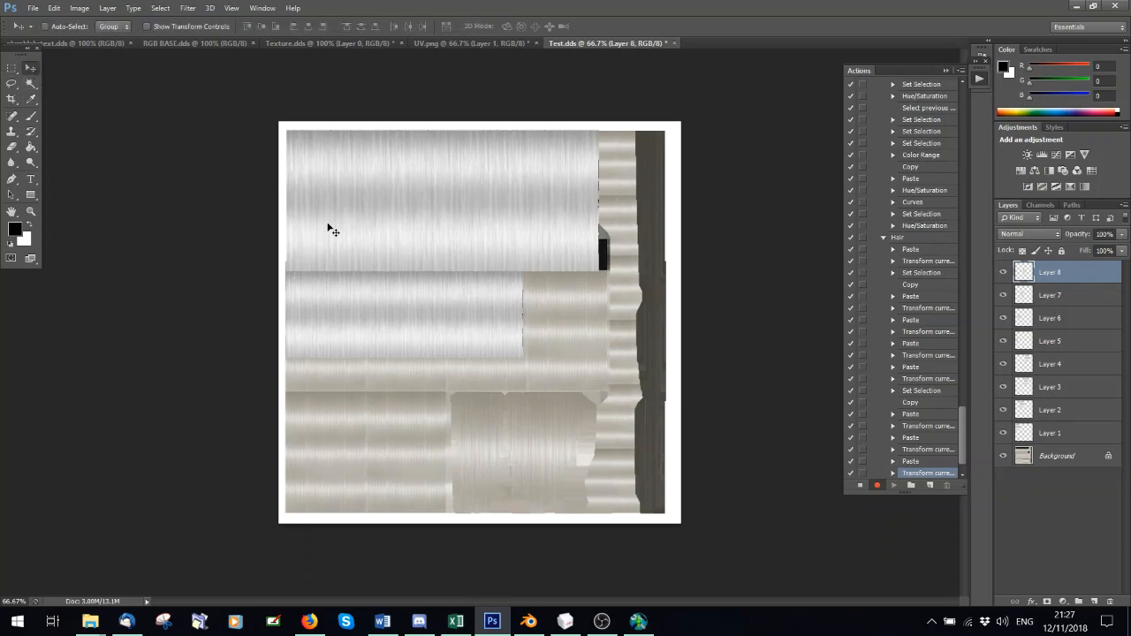
- Paste a fifth reduced swatch and place it in the second row at X 696 px, Y 492 px
key("ctrl+v")
left_click_drag(480, 319, 563, 311)
key("Left")
key("Left")
key("Left")
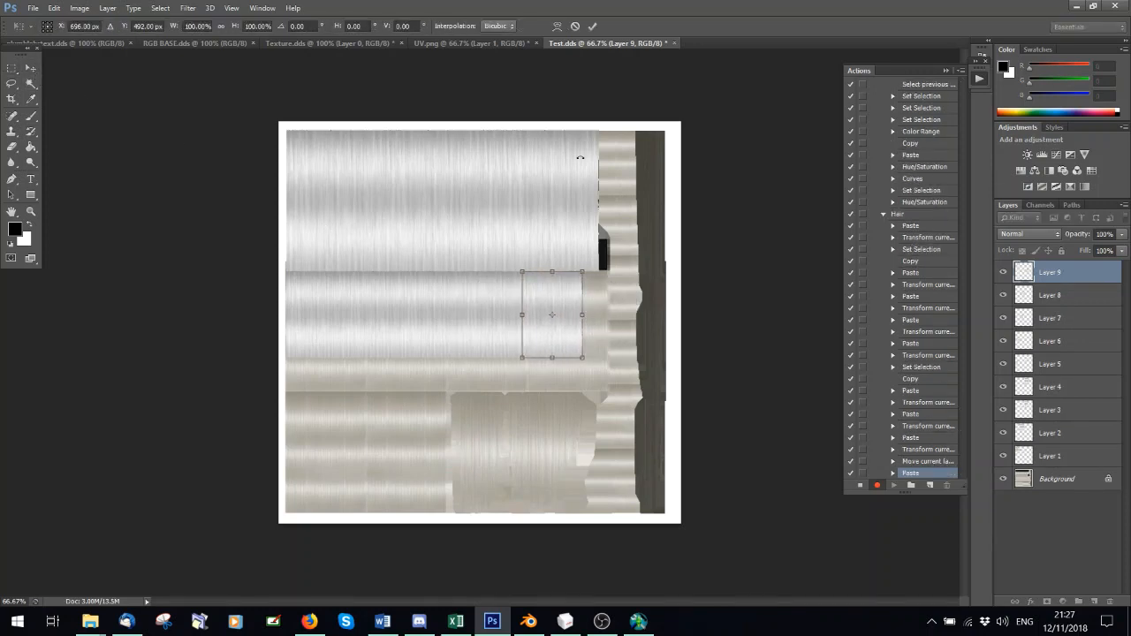
left_click(592, 27)
- Paste a sixth reduced swatch and place it at the right end of the second row at X 766 px, Y 492 px
key("ctrl+v")
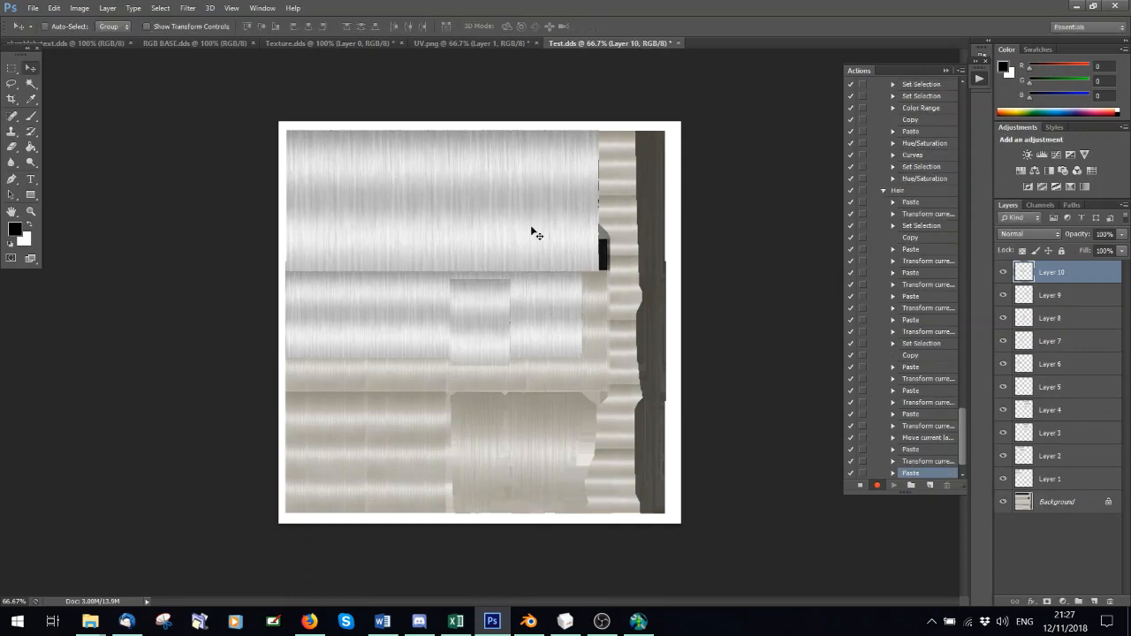
key("ctrl+t")
left_click_drag(485, 313, 585, 313)
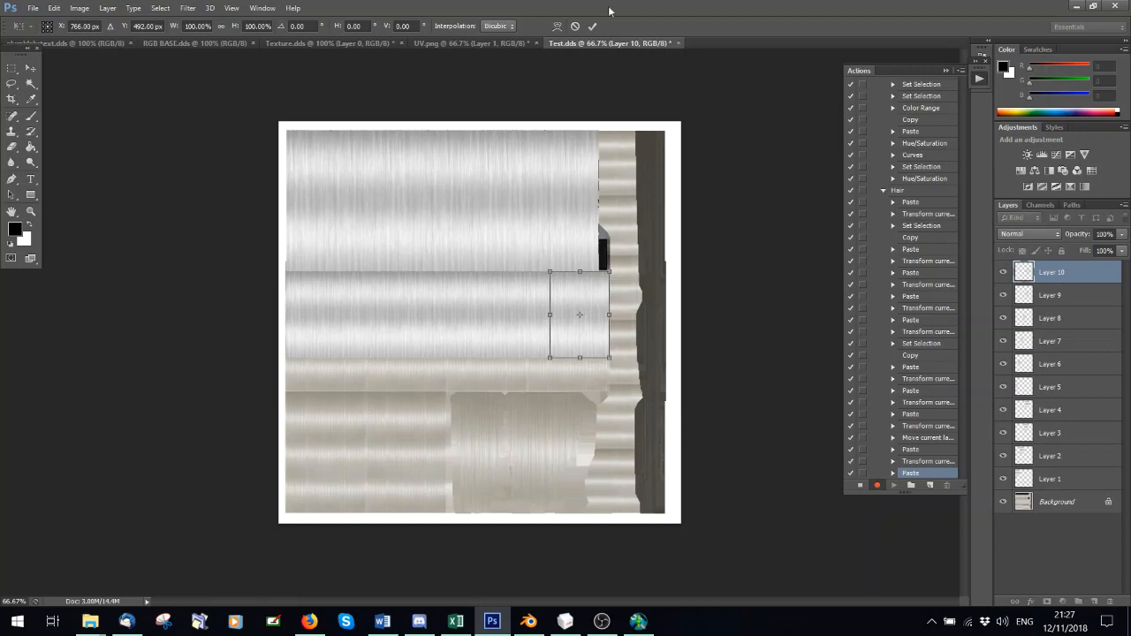
left_click(593, 26)
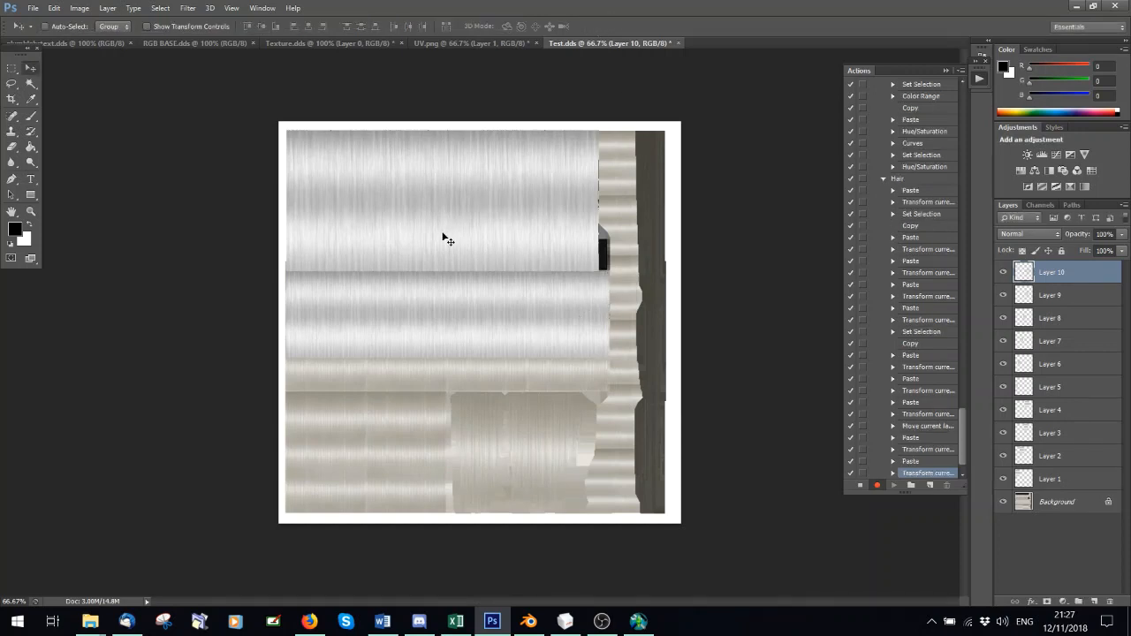
key("ctrl+v")
key("ctrl+t")
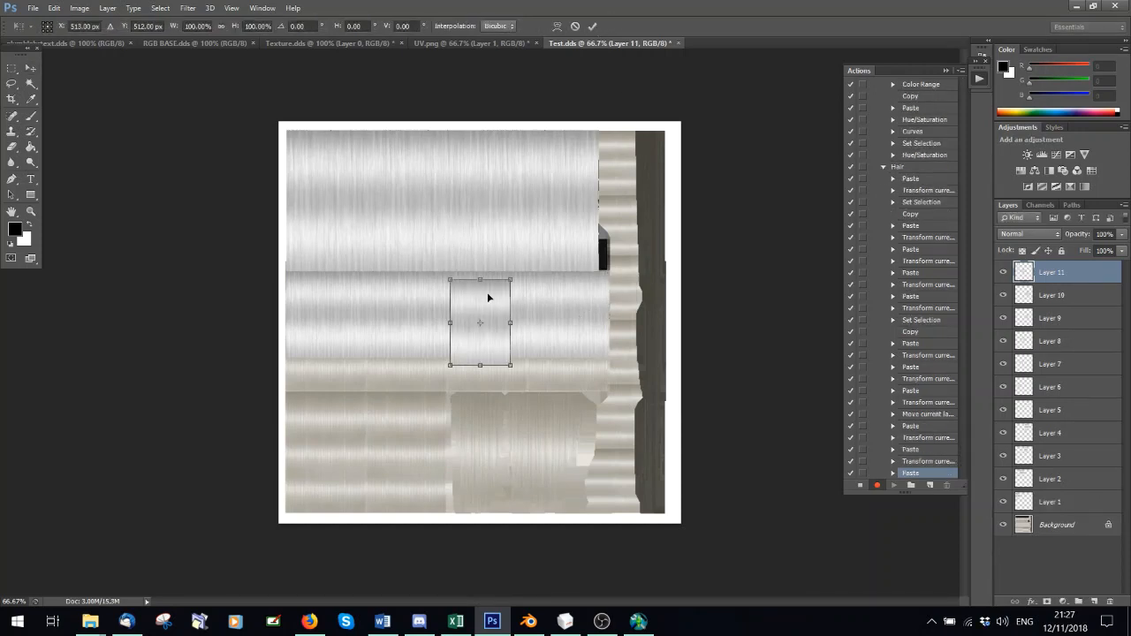
left_click_drag(488, 298, 326, 319)
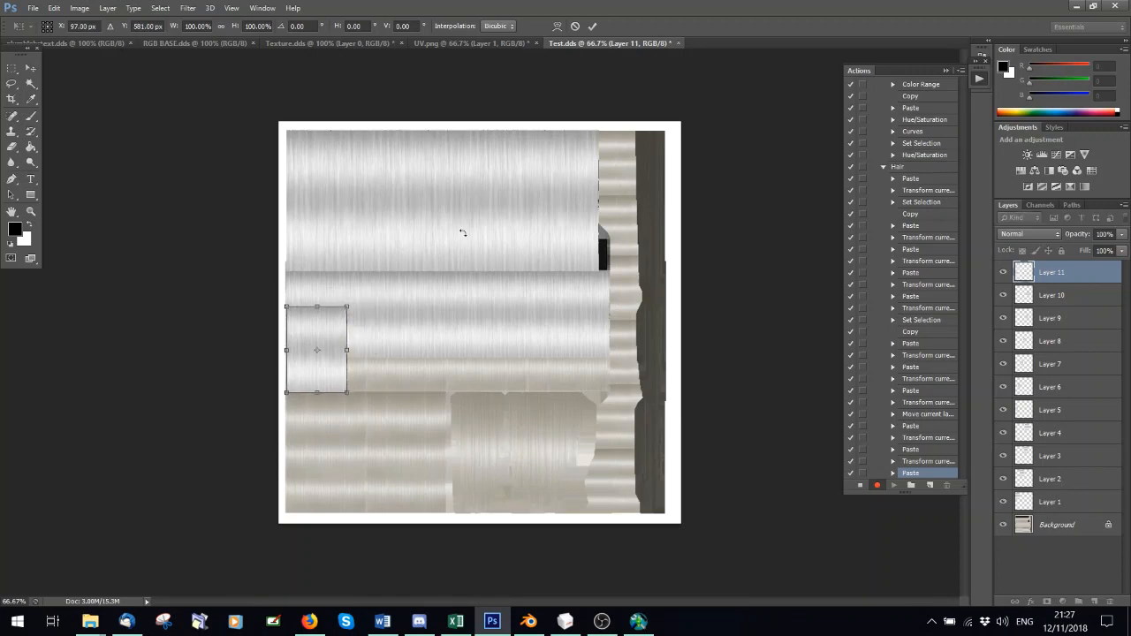
left_click(592, 25)
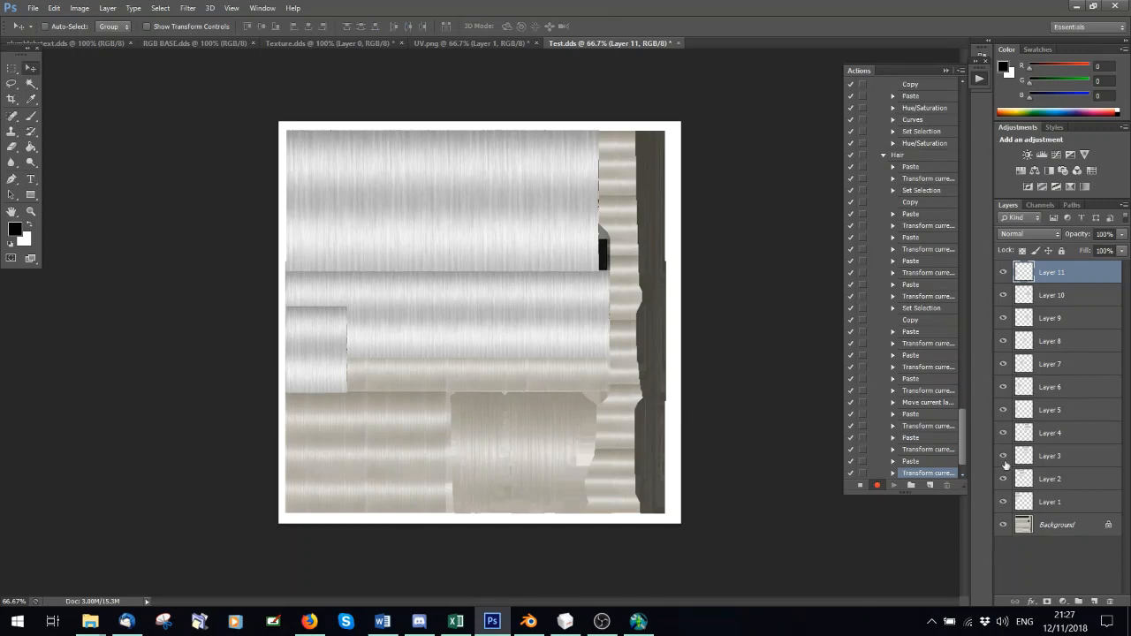
key("ctrl+z")
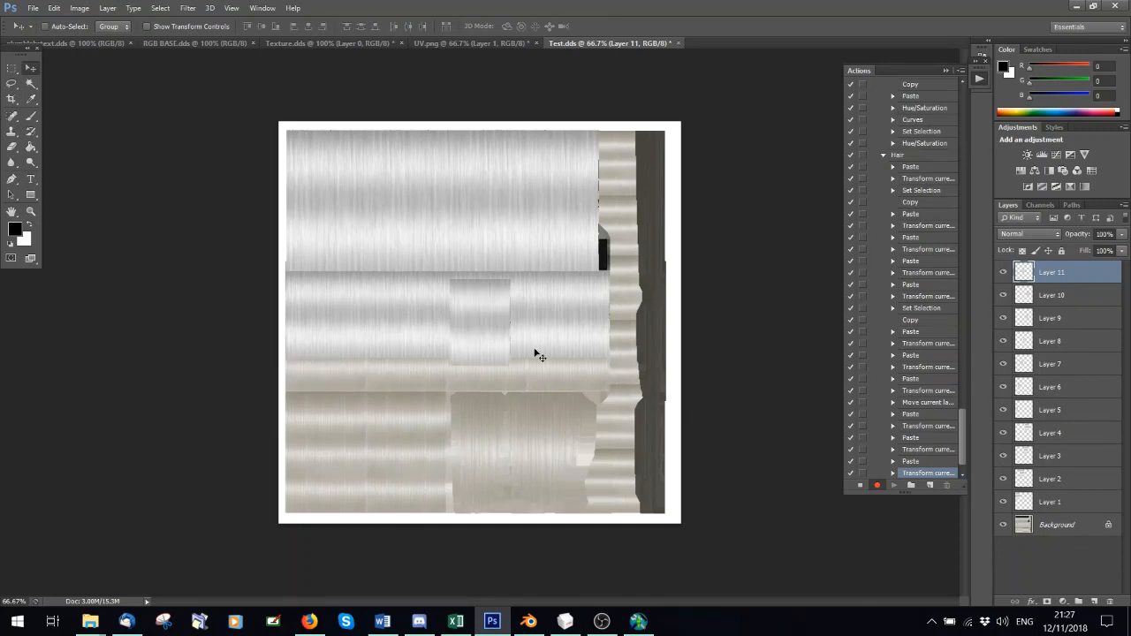
key("ctrl+z")
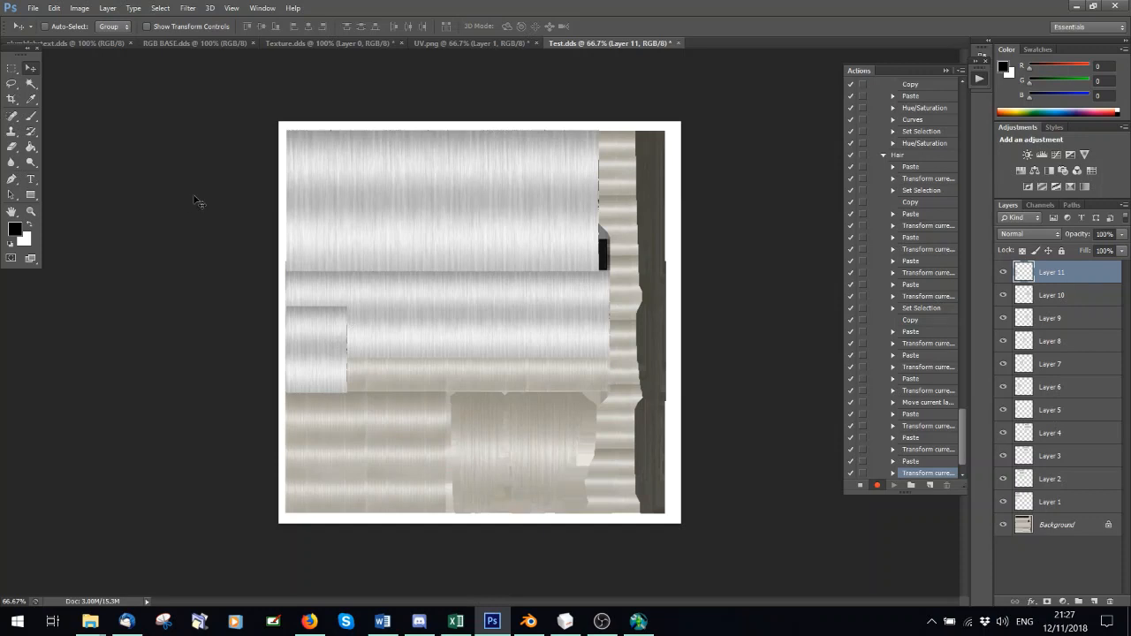
key("ctrl+z")
key("ctrl+z")
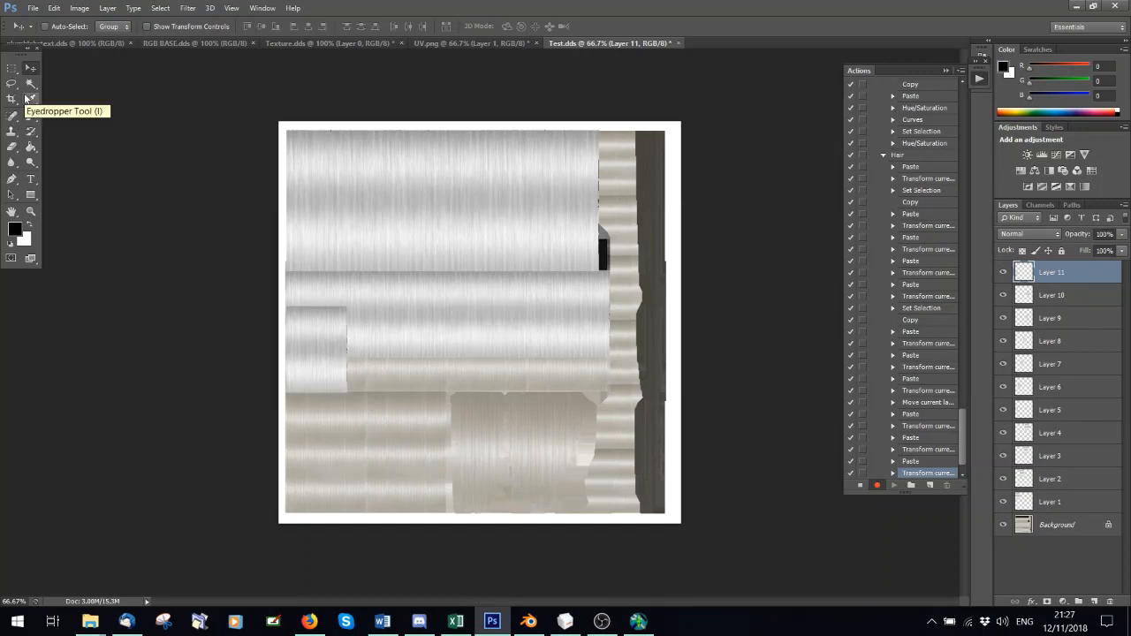
left_click(1110, 602)
left_click(533, 235)
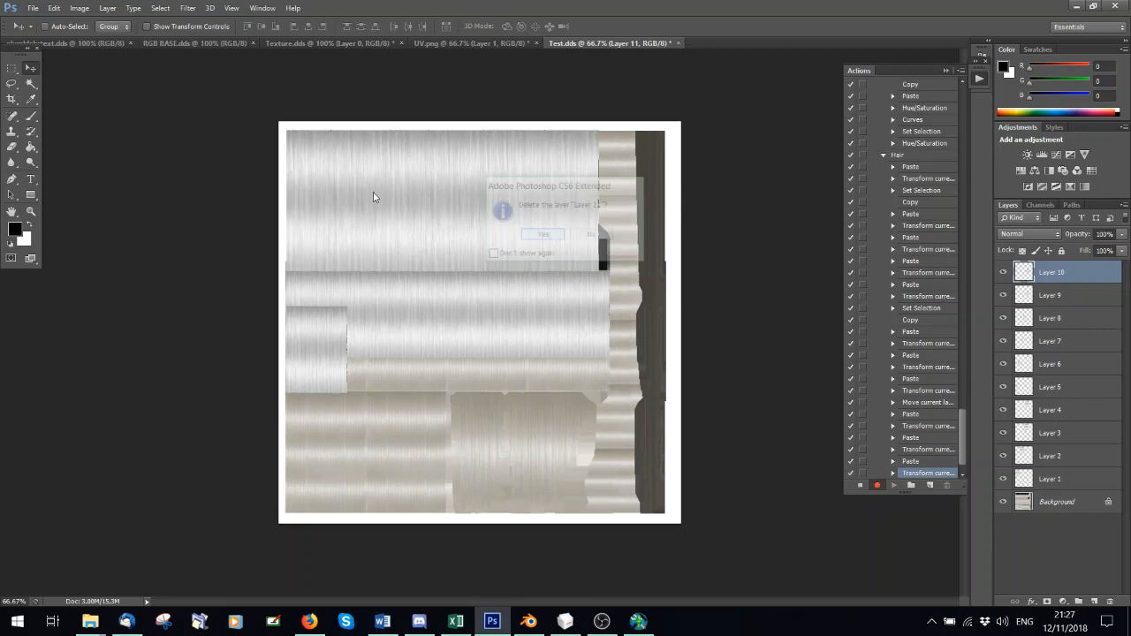
- Copy the lower part of the swatch at the right end of the second row onto a new layer
left_click(10, 69)
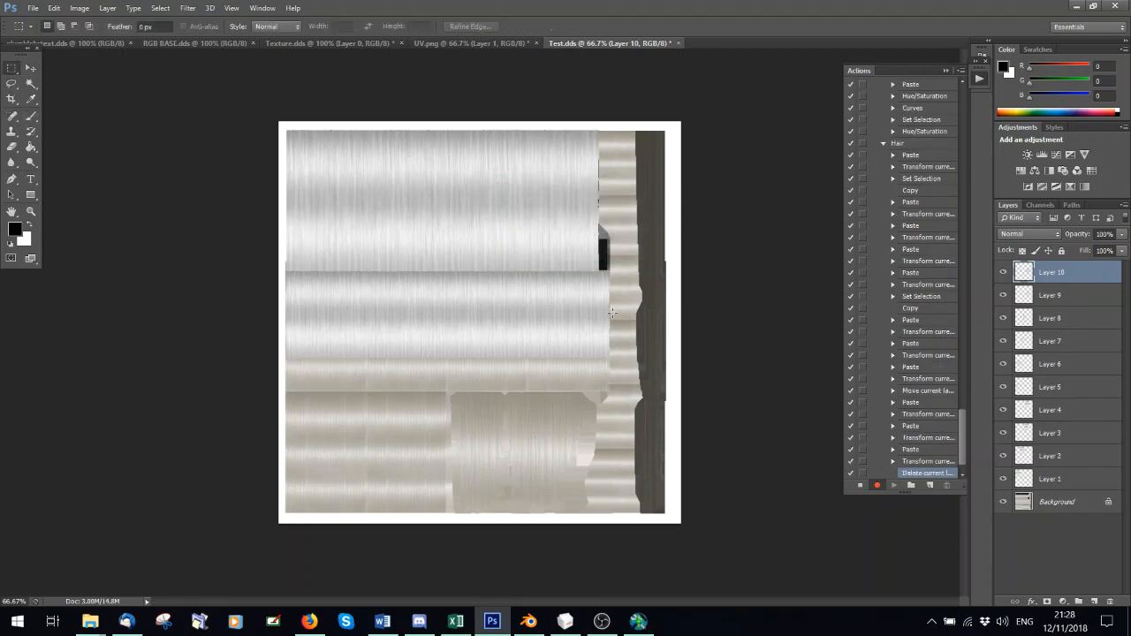
left_click_drag(612, 311, 524, 365)
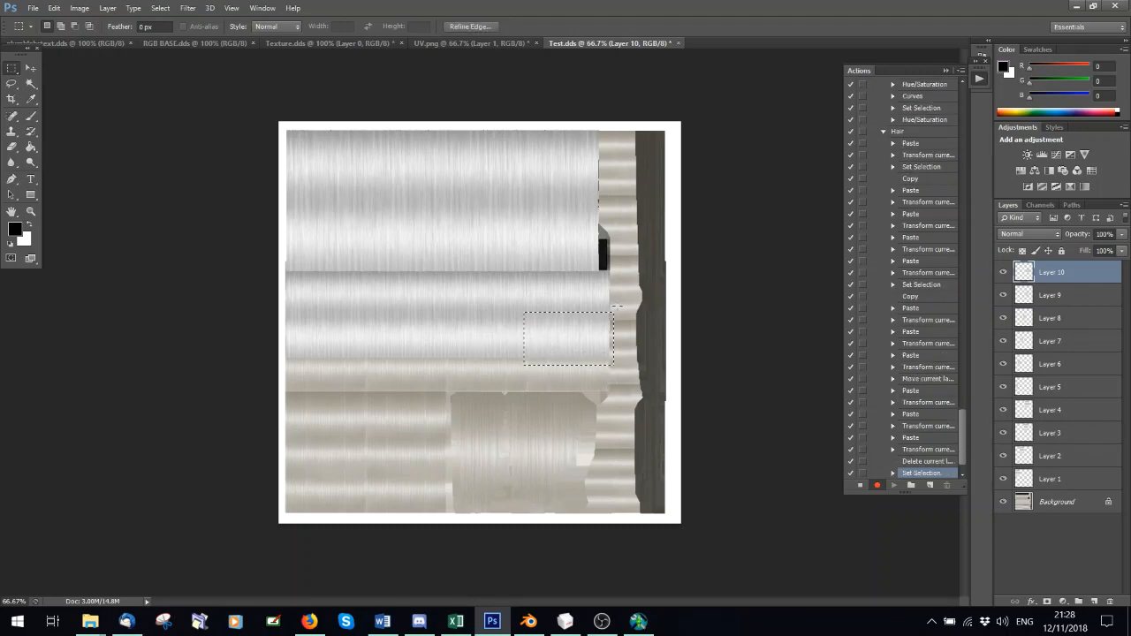
key("ctrl+c")
key("ctrl+v")
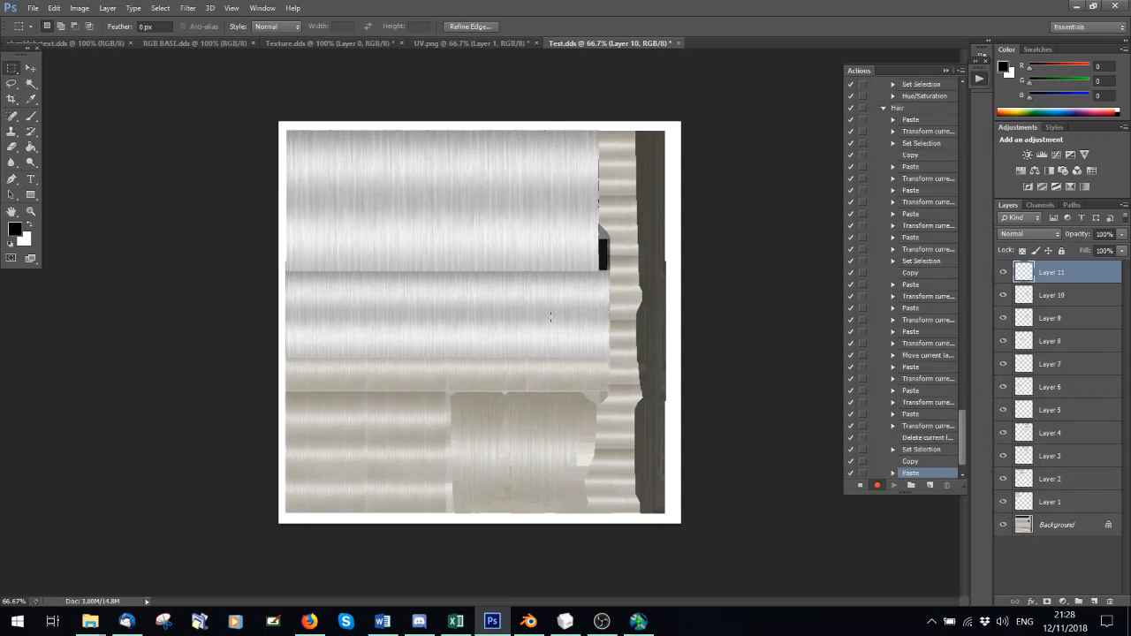
- Position the copied strip at the left end of the third row and blend its upper edge with the Eraser
key("ctrl+t")
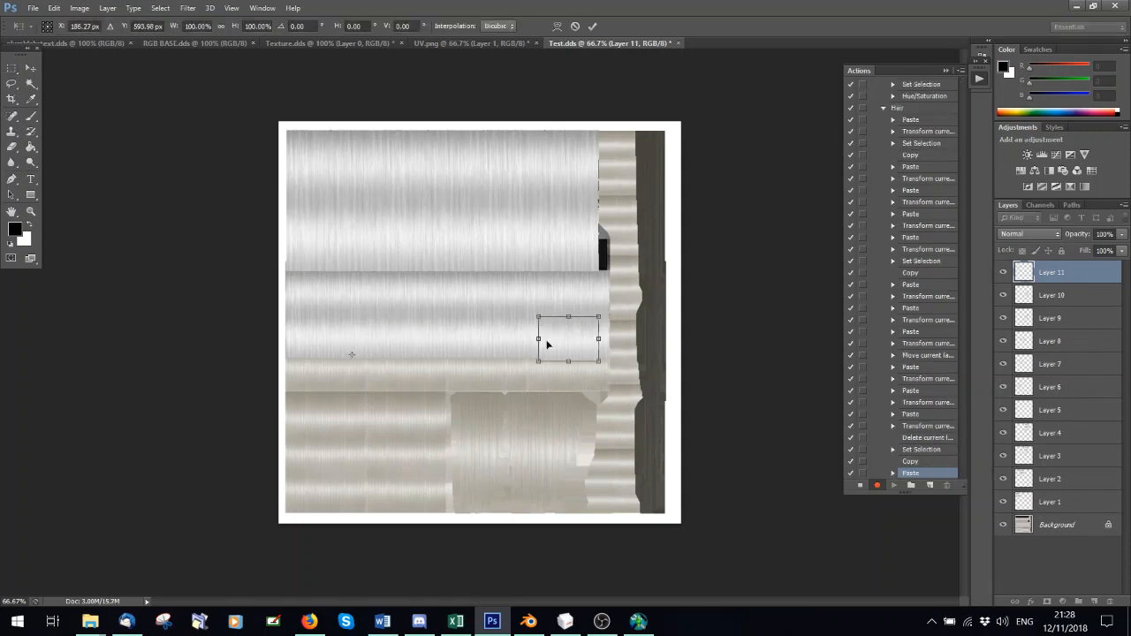
left_click_drag(574, 338, 327, 362)
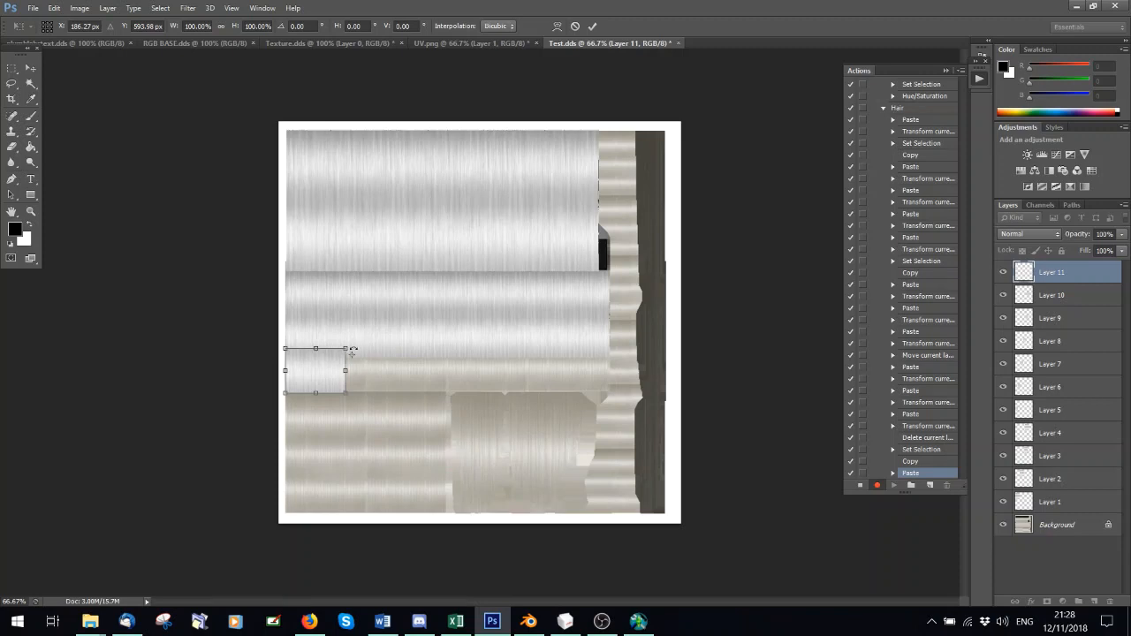
left_click(593, 26)
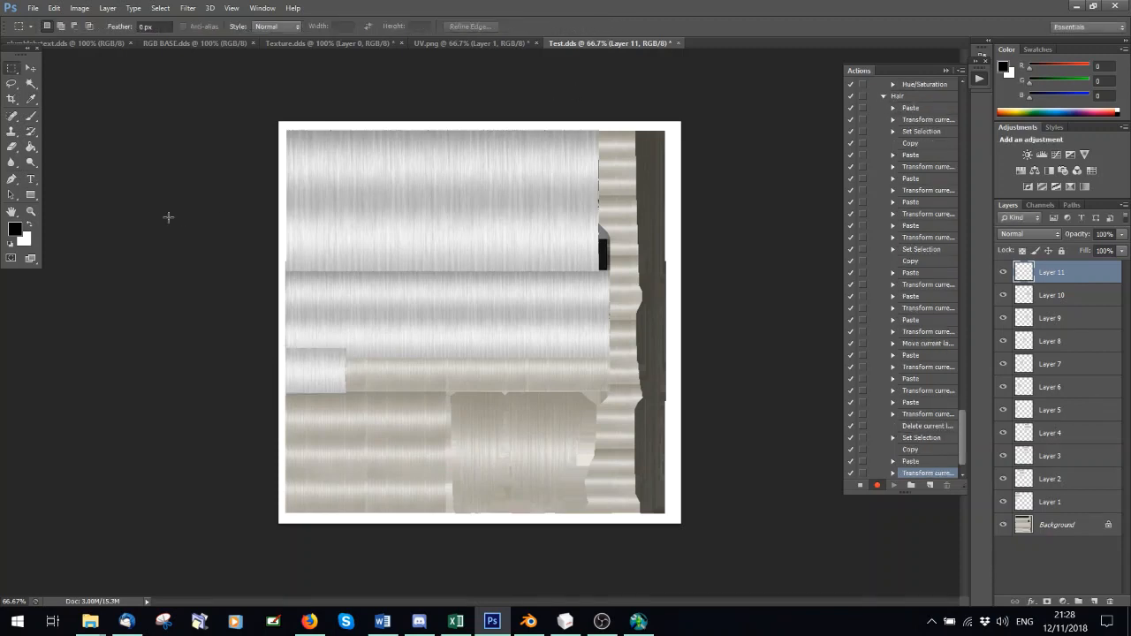
left_click(31, 68)
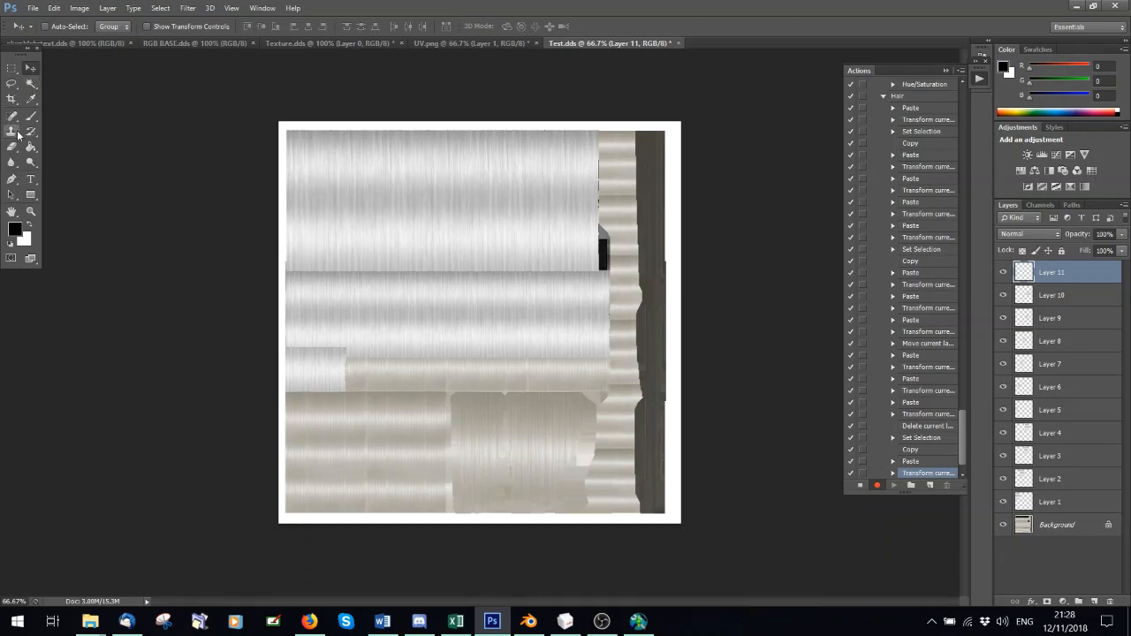
left_click(18, 145)
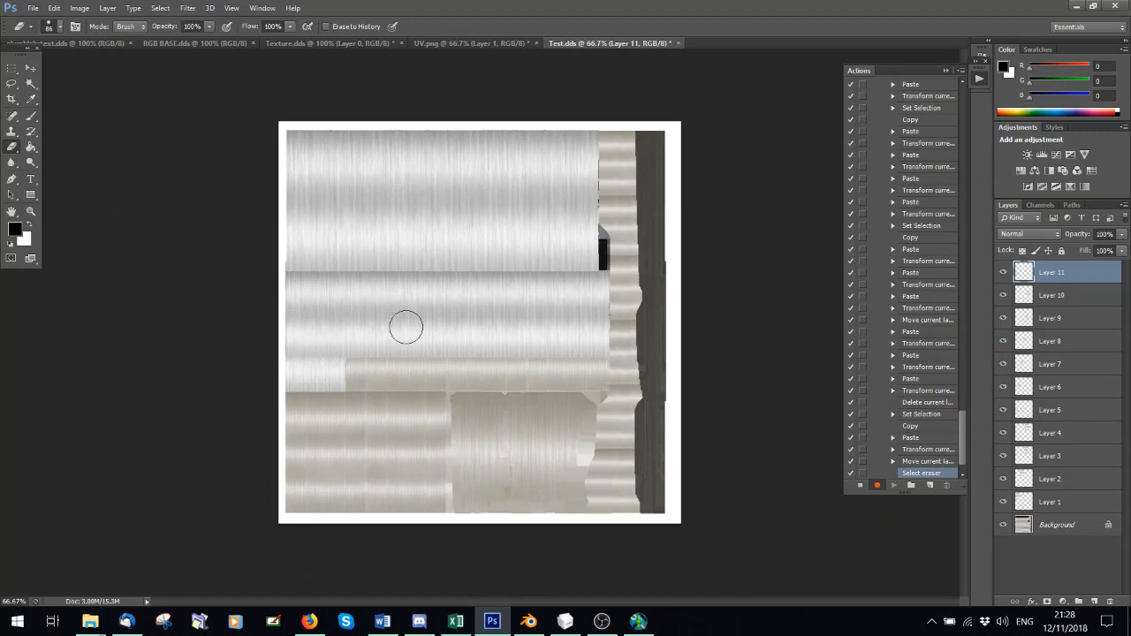
- Copy the blended strip and place the duplicate directly to its right in the third row
left_click(10, 69)
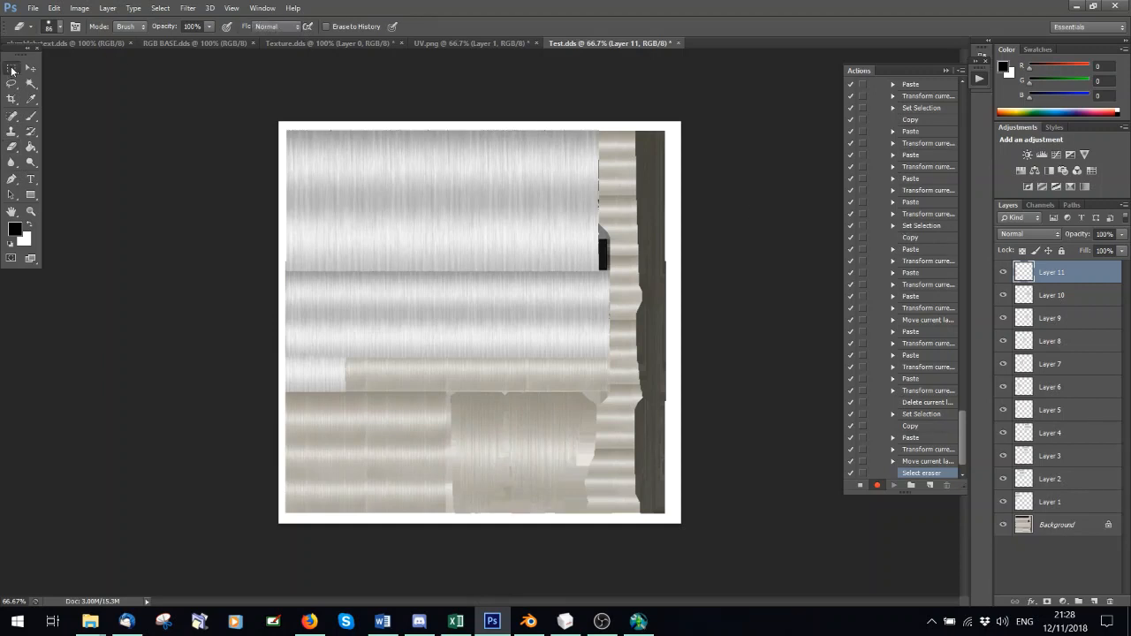
left_click_drag(263, 331, 358, 416)
key("ctrl+c")
key("ctrl+v")
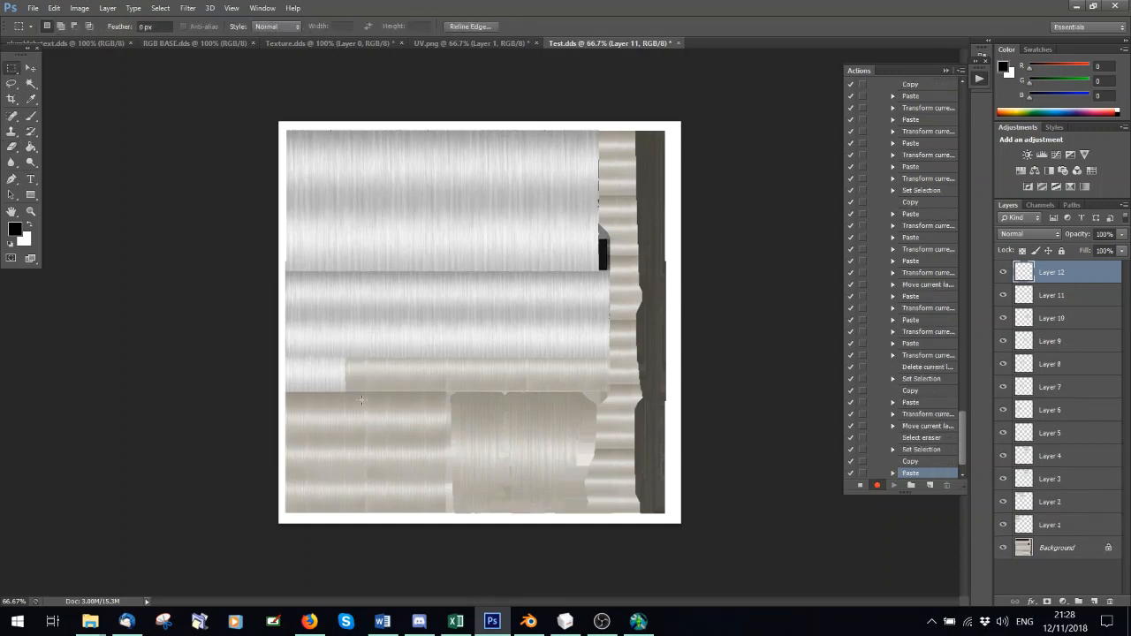
key("ctrl+t")
left_click_drag(349, 373, 377, 369)
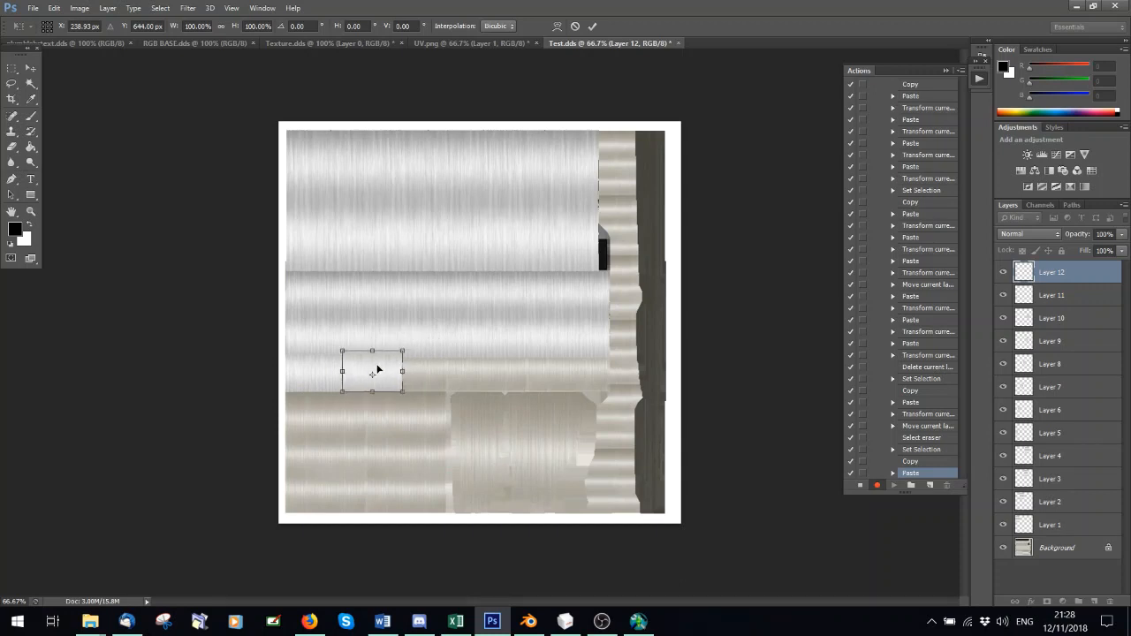
left_click(592, 26)
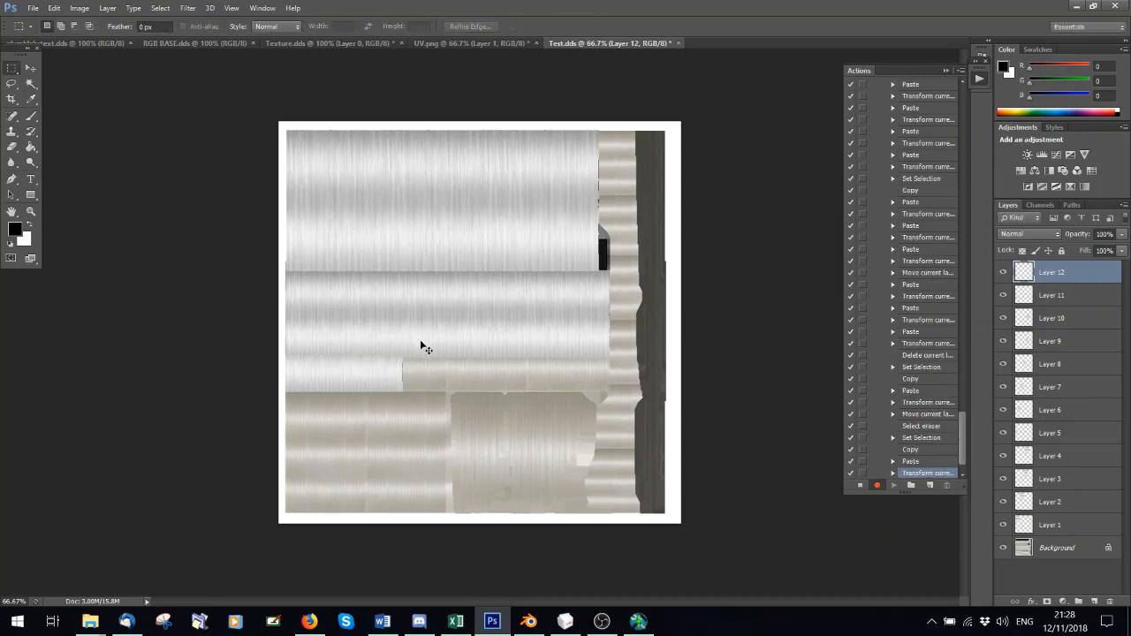
- Paste the third and fourth strips and place them side by side along the third row
key("ctrl+v")
key("ctrl+t")
left_click_drag(483, 318, 438, 370)
left_click(592, 26)
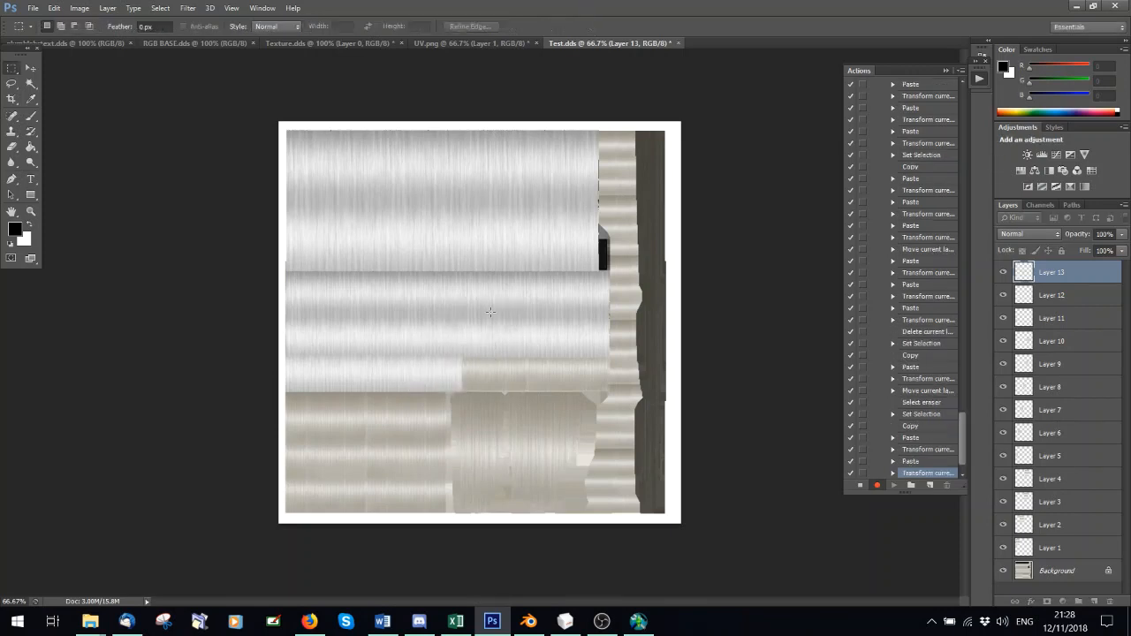
key("ctrl+v")
key("ctrl+t")
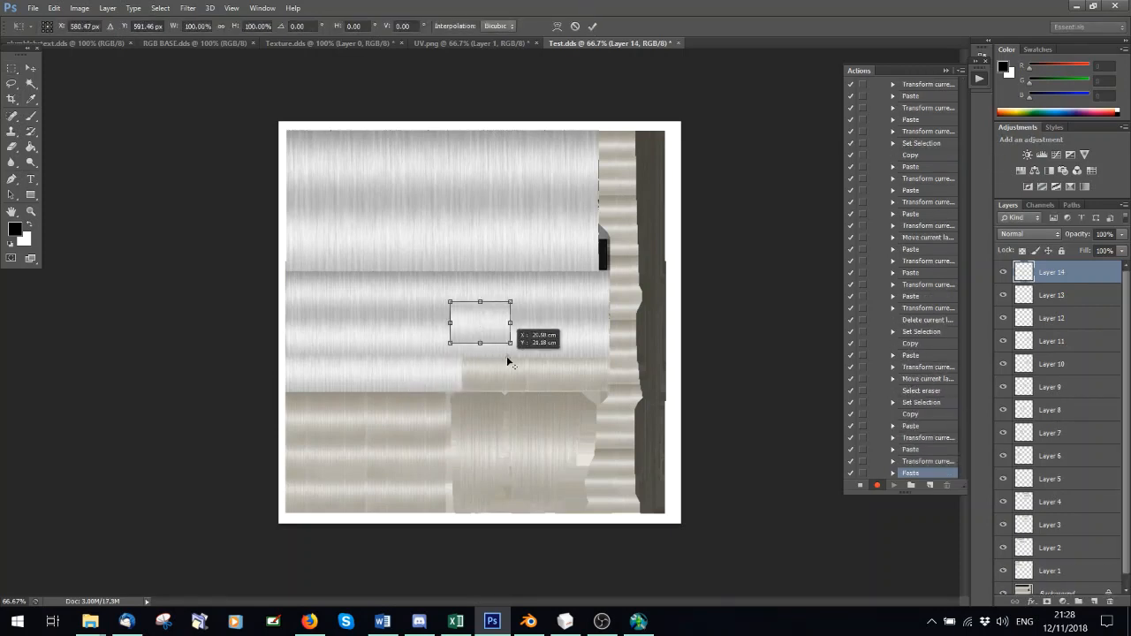
left_click_drag(500, 323, 506, 367)
left_click(592, 26)
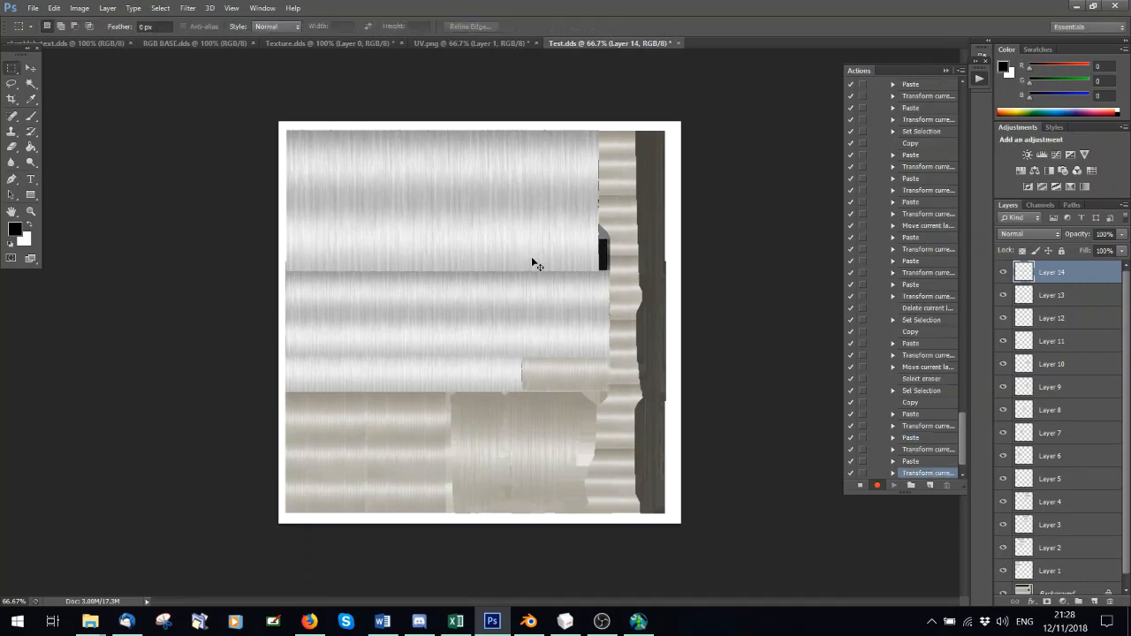
- Paste two more strips to complete the third row, placing the last one at X 766 px, Y 636 px
key("ctrl+v")
key("ctrl+t")
left_click_drag(495, 332, 561, 383)
left_click(592, 27)
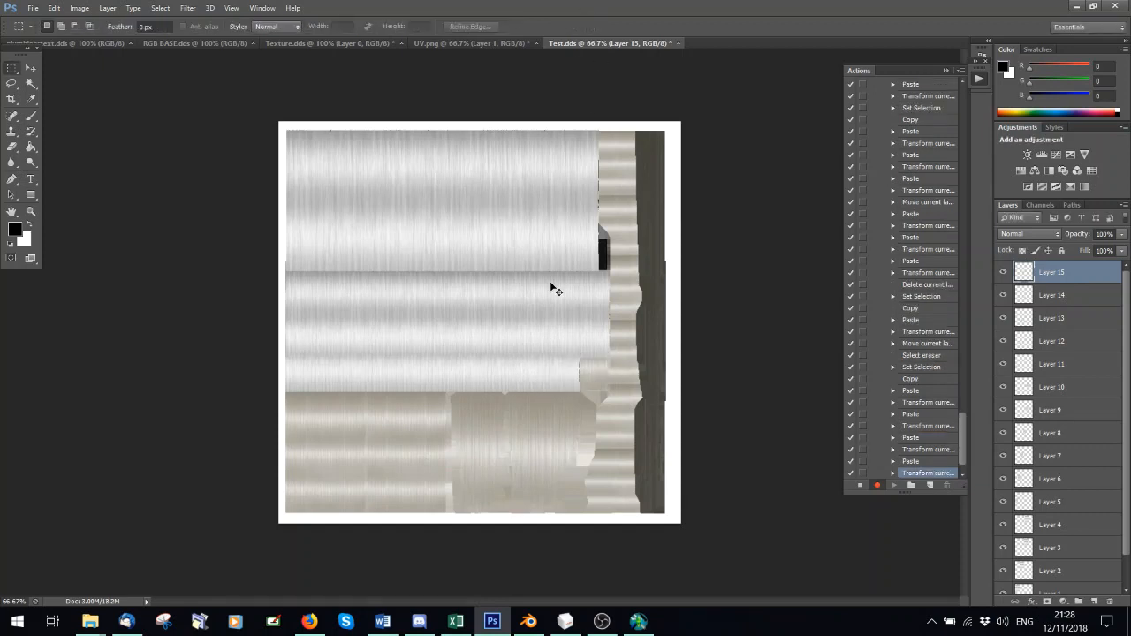
key("ctrl+v")
key("ctrl+t")
left_click_drag(504, 329, 596, 373)
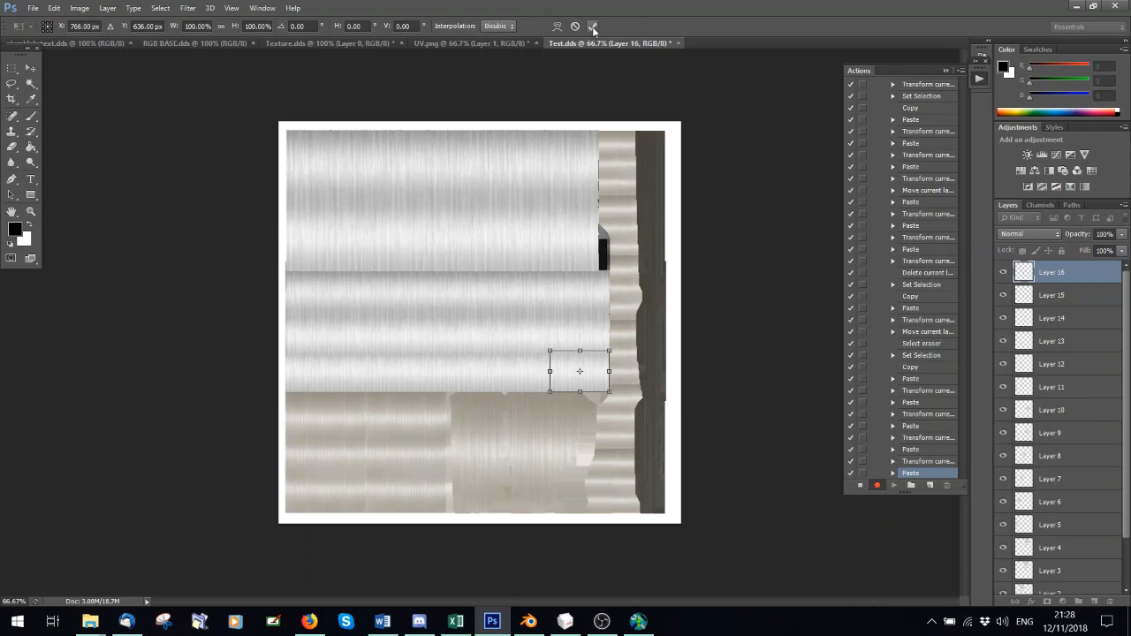
left_click(592, 26)
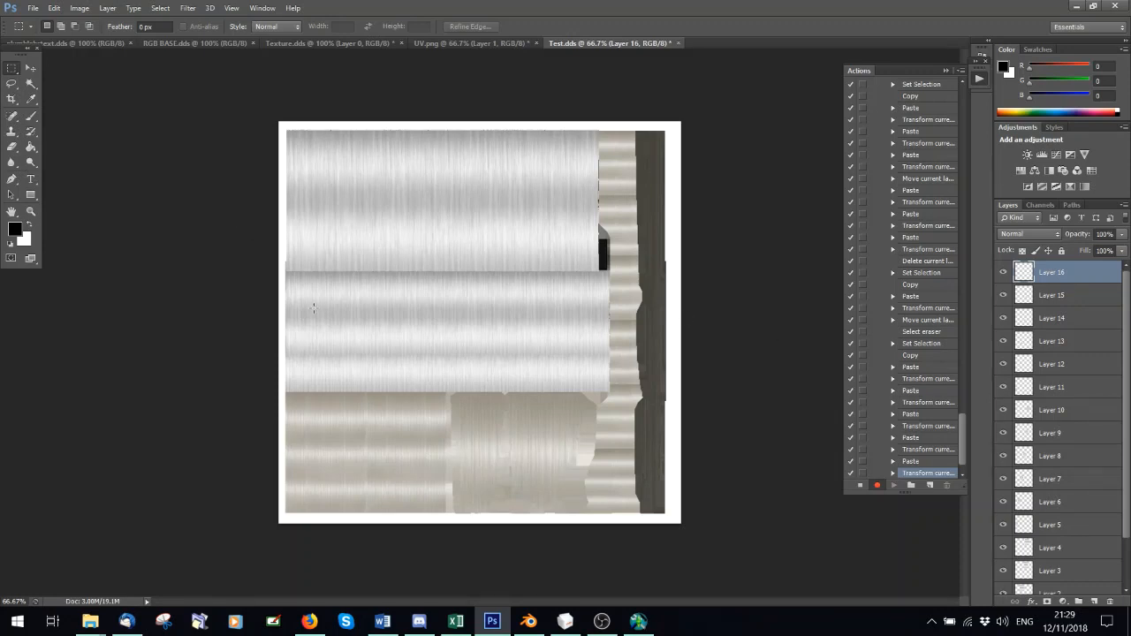
- Copy Layer 10's whole swatch onto a new topmost layer and place it at the left end of the fourth row at X 94 px, Y 799 px
left_click(1061, 412)
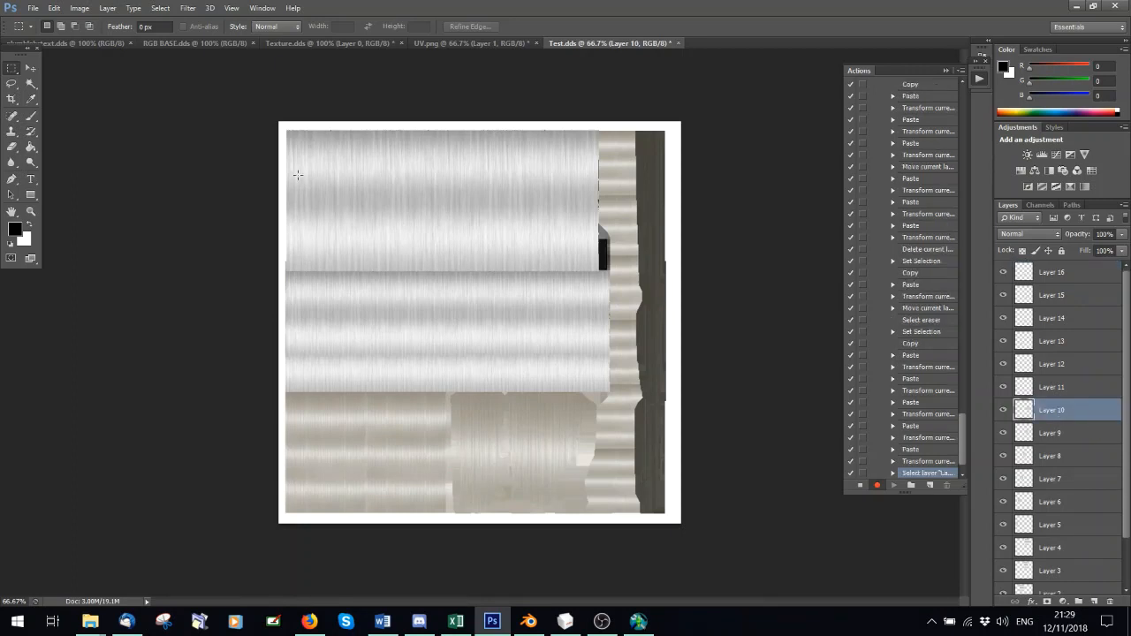
key("ctrl+a")
key("ctrl+c")
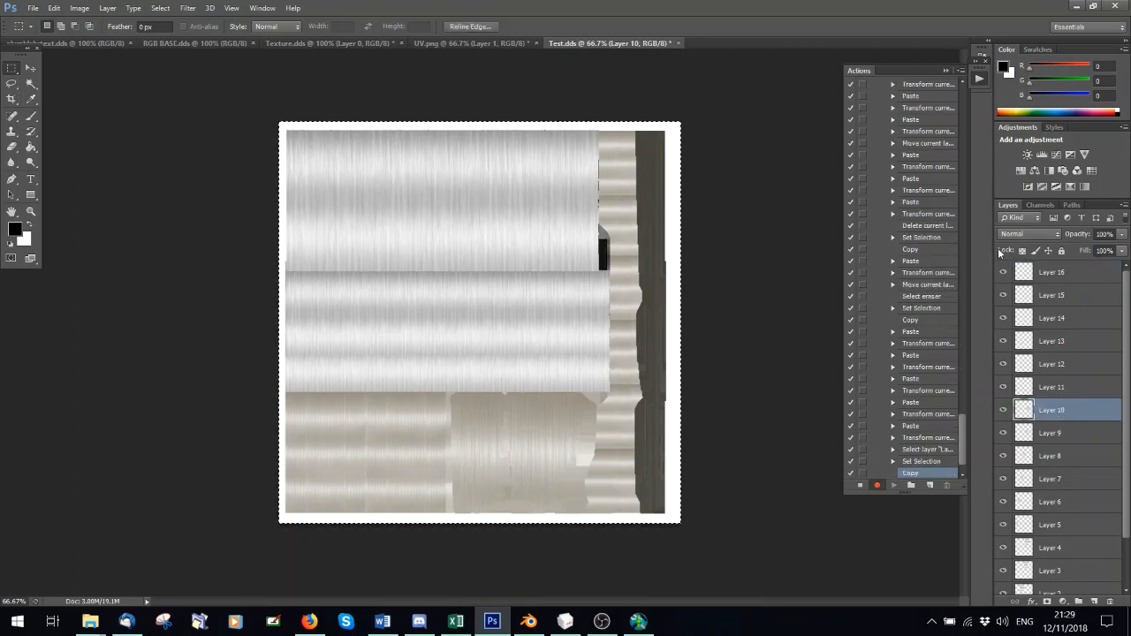
left_click(1061, 274)
key("ctrl+v")
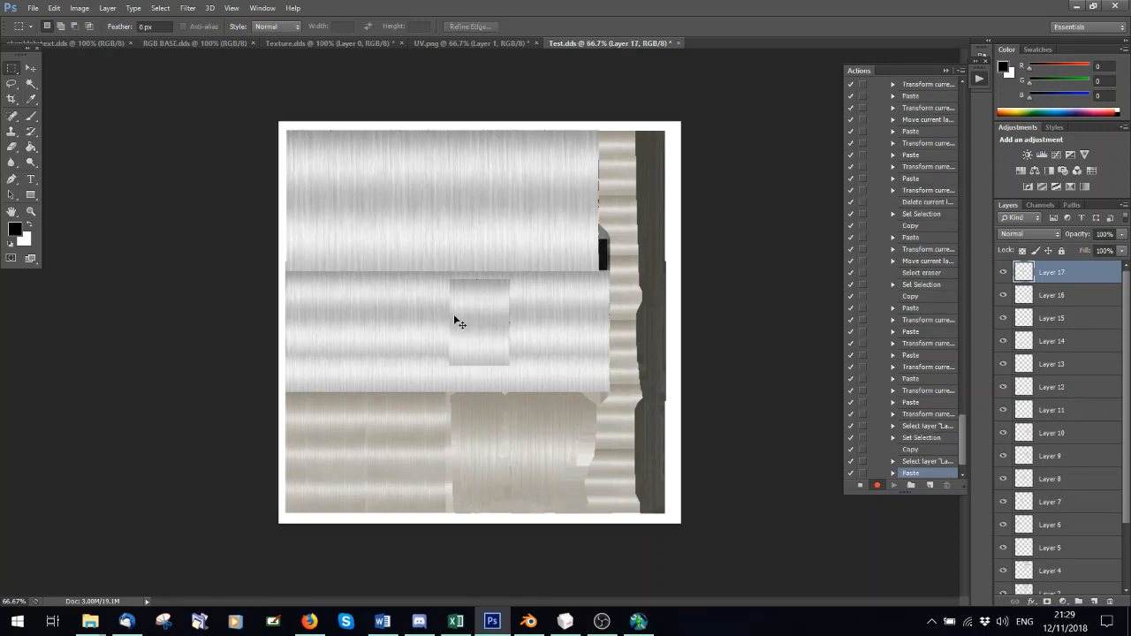
key("ctrl+t")
left_click_drag(494, 304, 330, 415)
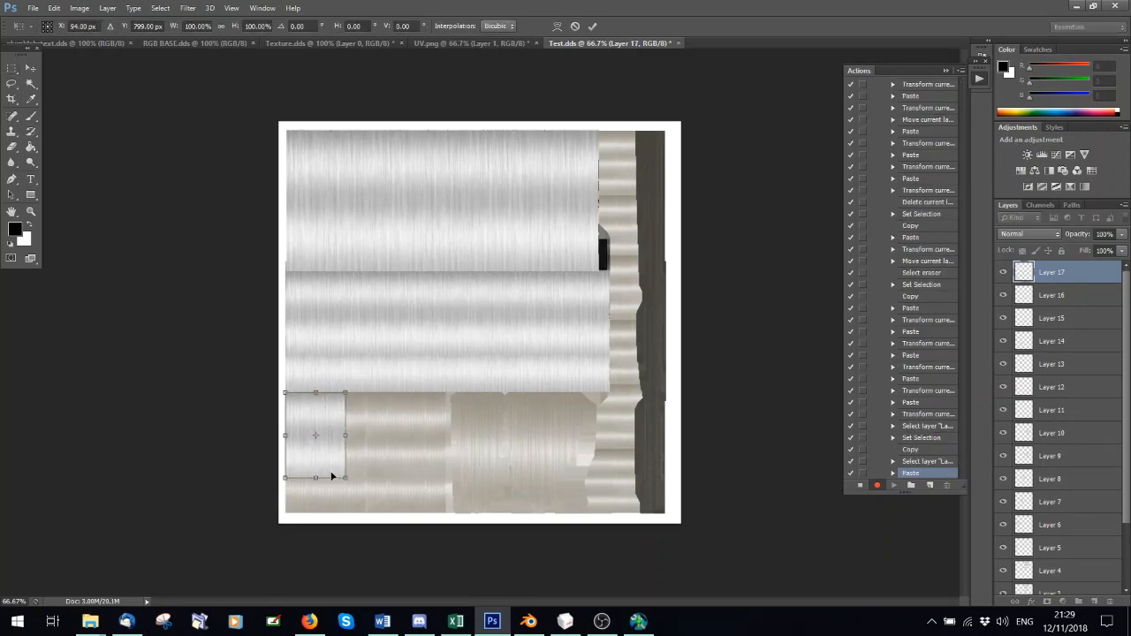
left_click(589, 27)
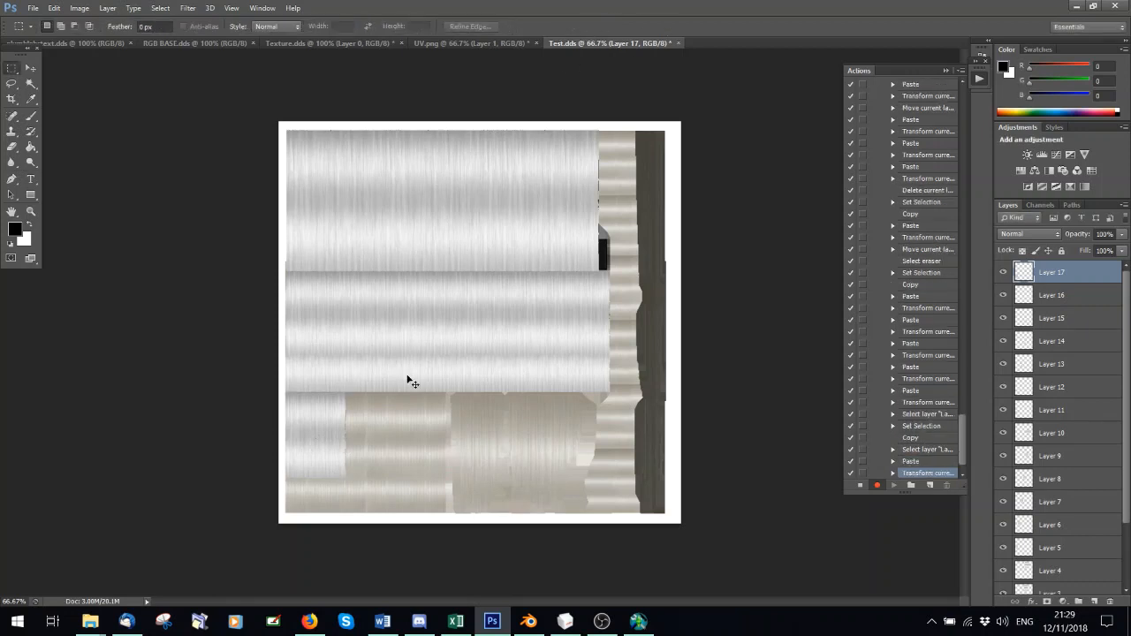
- Paste the swatch twice more and place the copies side by side along the fourth row, the first at X 245 px, Y 799 px
key("ctrl+v")
key("ctrl+t")
left_click_drag(487, 295, 379, 403)
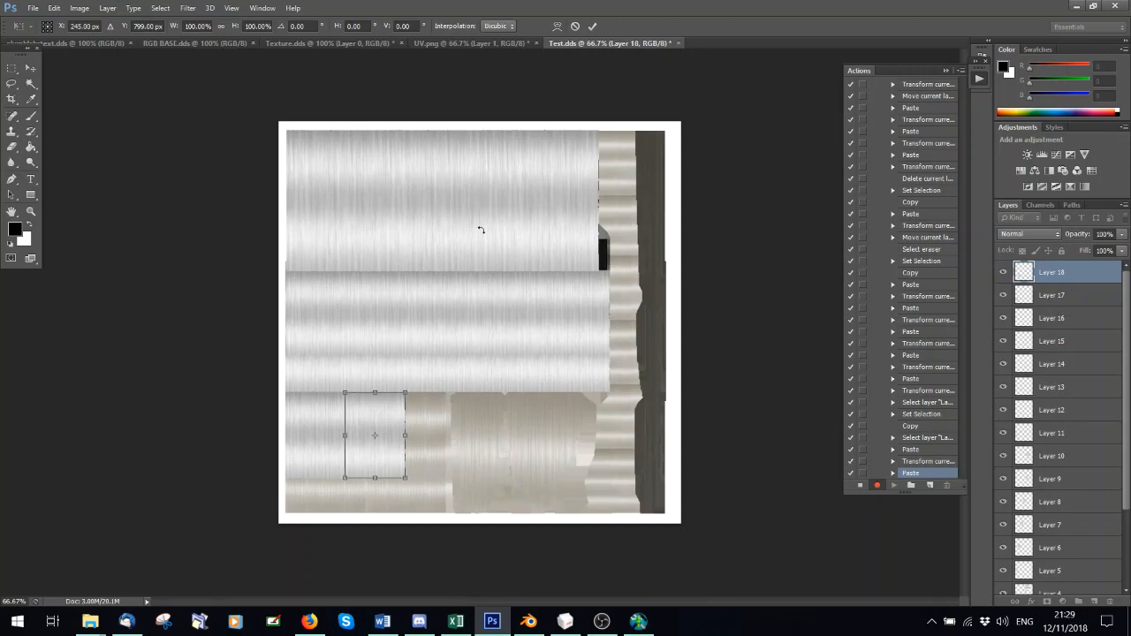
left_click(593, 26)
key("ctrl+v")
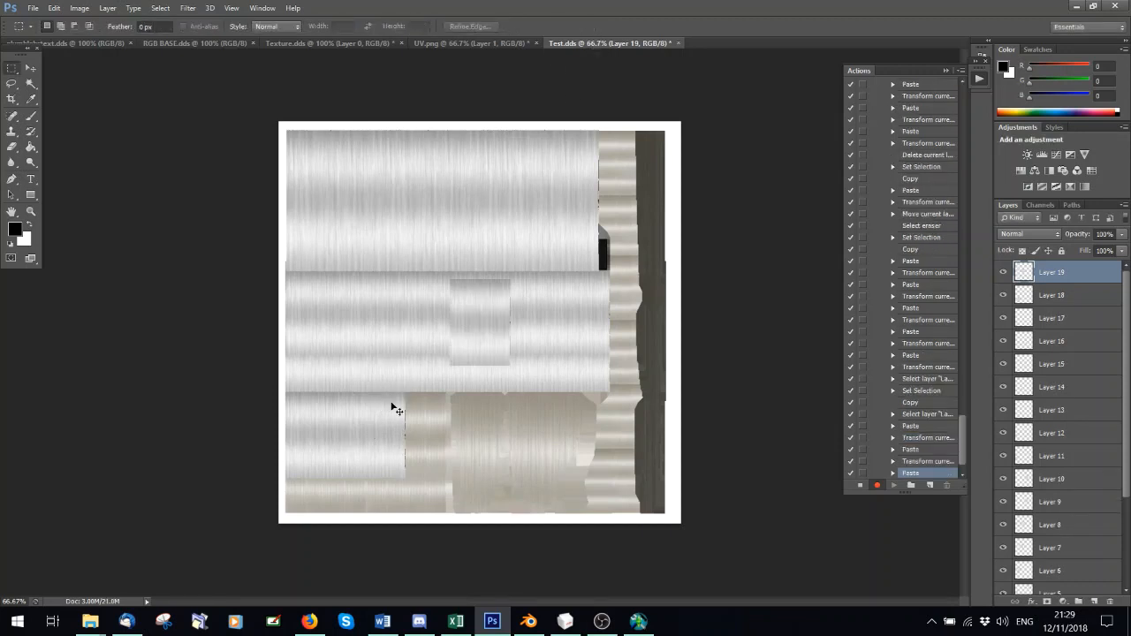
key("ctrl+t")
left_click_drag(492, 309, 434, 409)
left_click(593, 26)
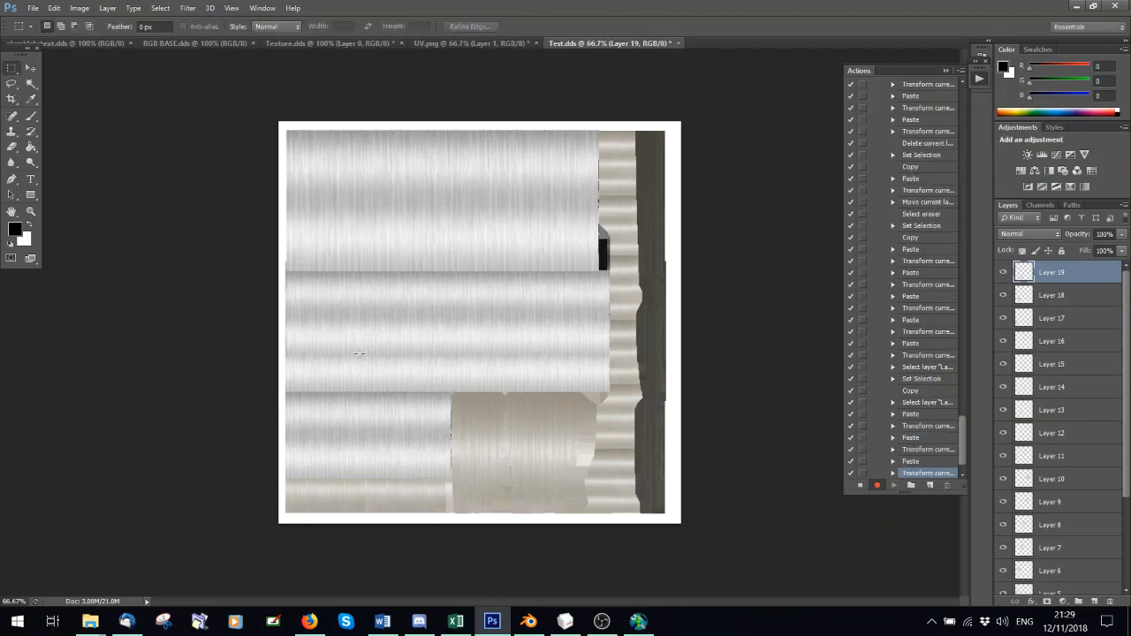
- Paste another swatch and place it at the lower-left corner of the texture at X 85 px, Y 891 px
key("ctrl+v")
key("ctrl+t")
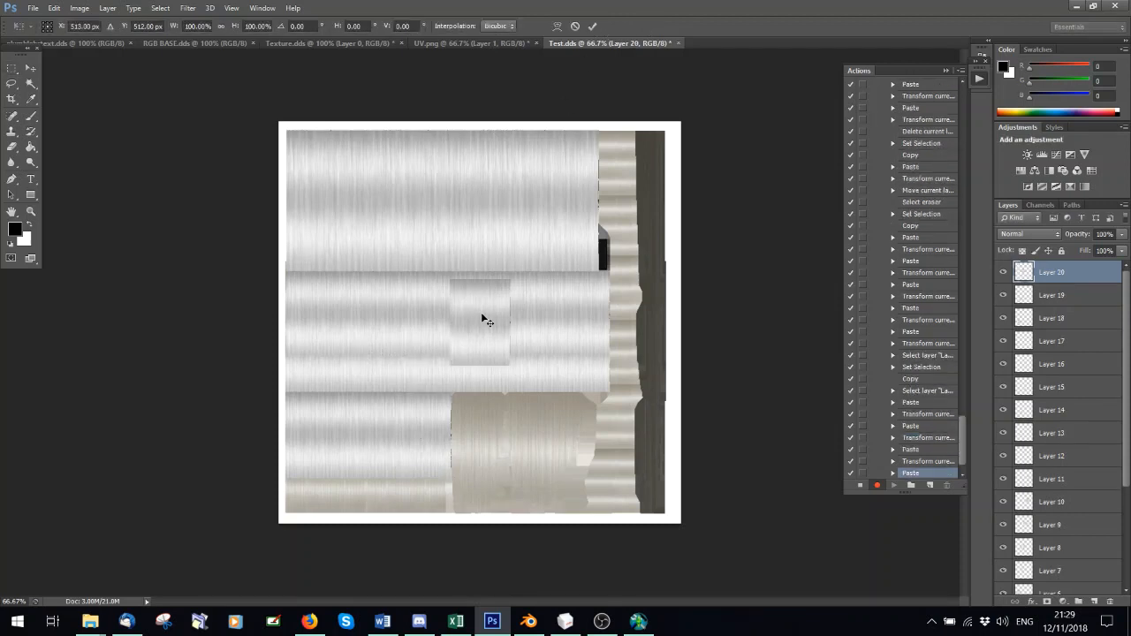
left_click_drag(498, 294, 329, 448)
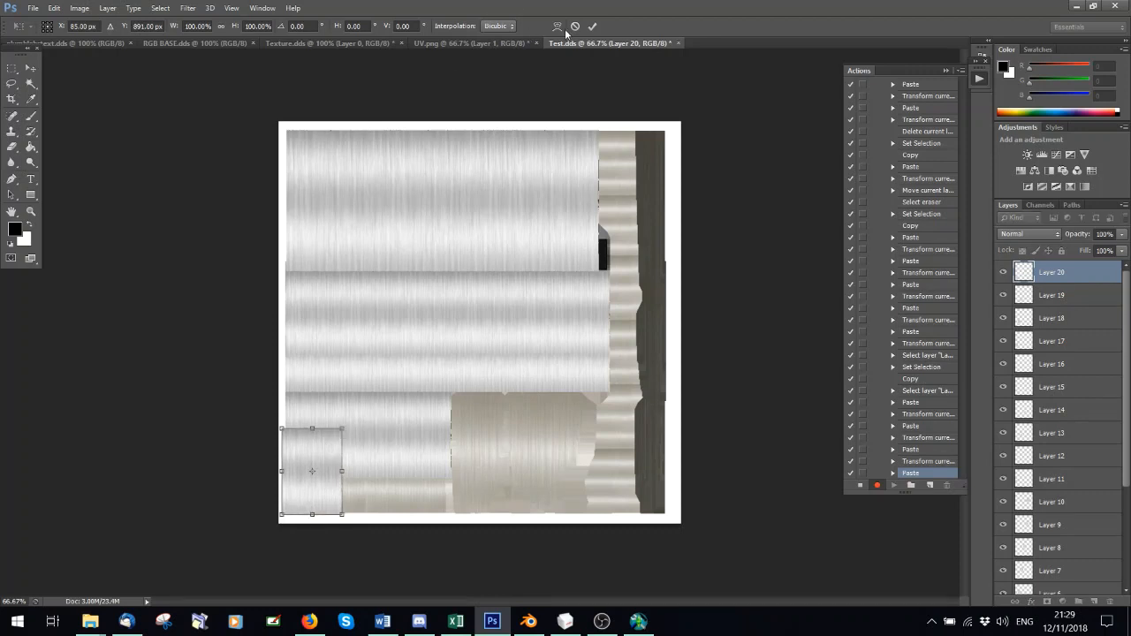
left_click(592, 26)
- Erase the part of the lower-left swatch overlapping the fourth row and nudge the remaining strip into line with the texture's left edge
left_click(11, 146)
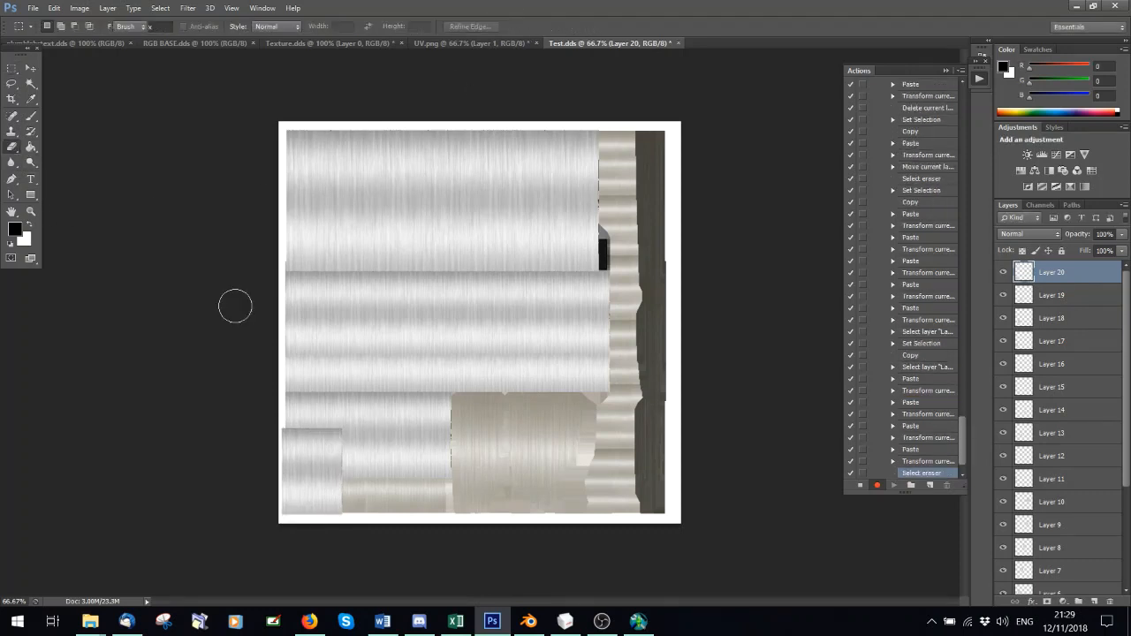
mouse_move(359, 435)
left_mouse_down()
mouse_move(280, 429)
mouse_move(316, 425)
left_mouse_up()
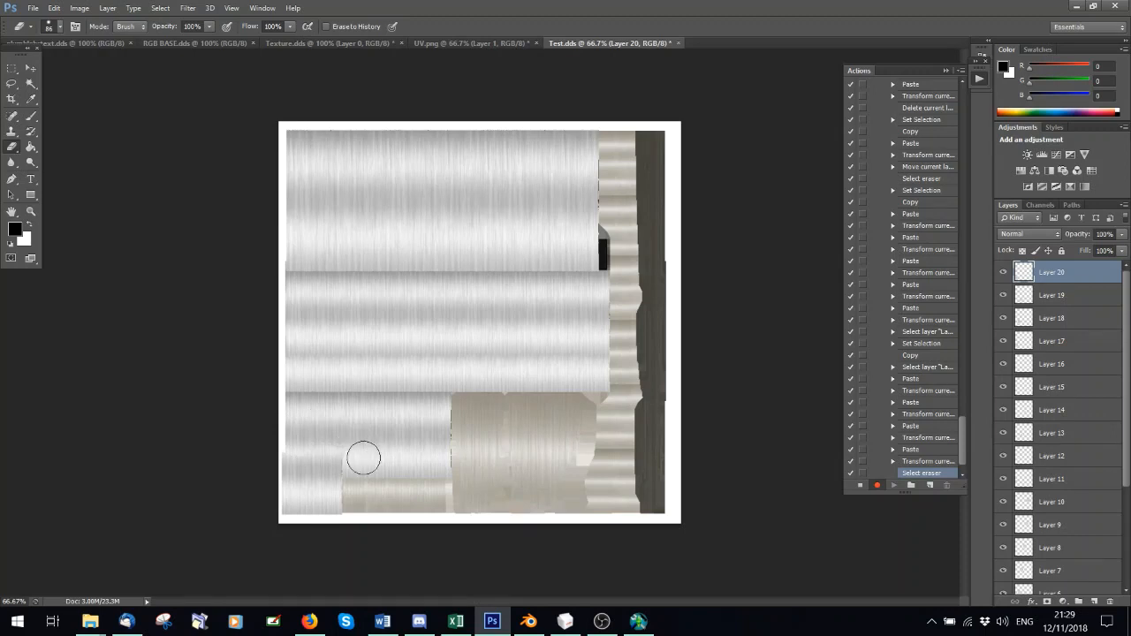
mouse_move(363, 457)
left_mouse_down()
mouse_move(270, 450)
mouse_move(320, 457)
left_mouse_up()
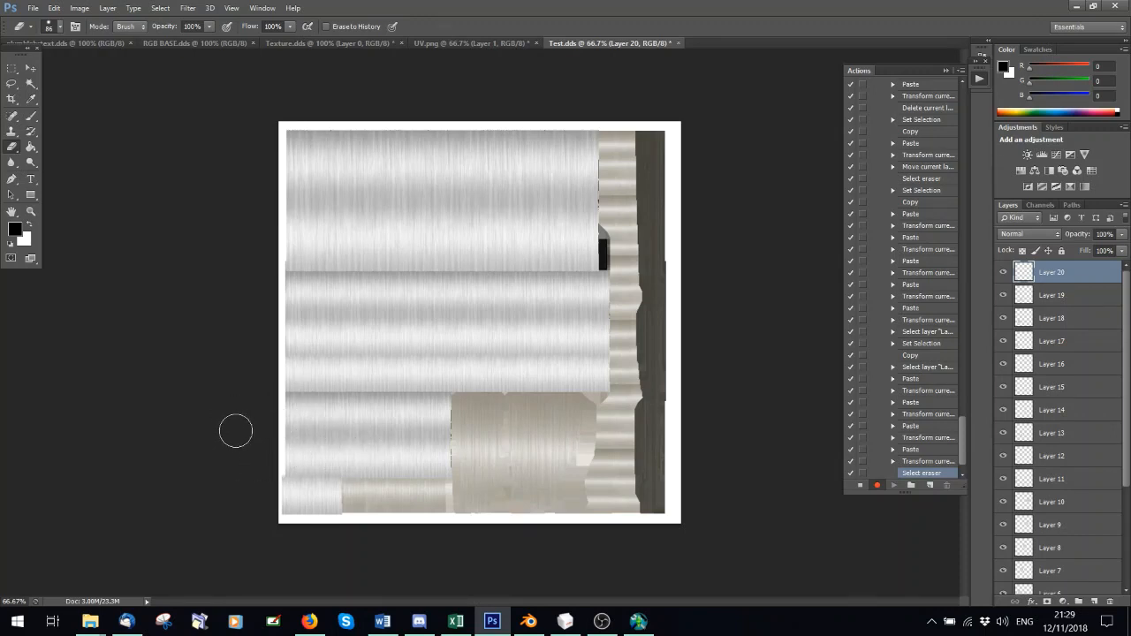
left_click(29, 69)
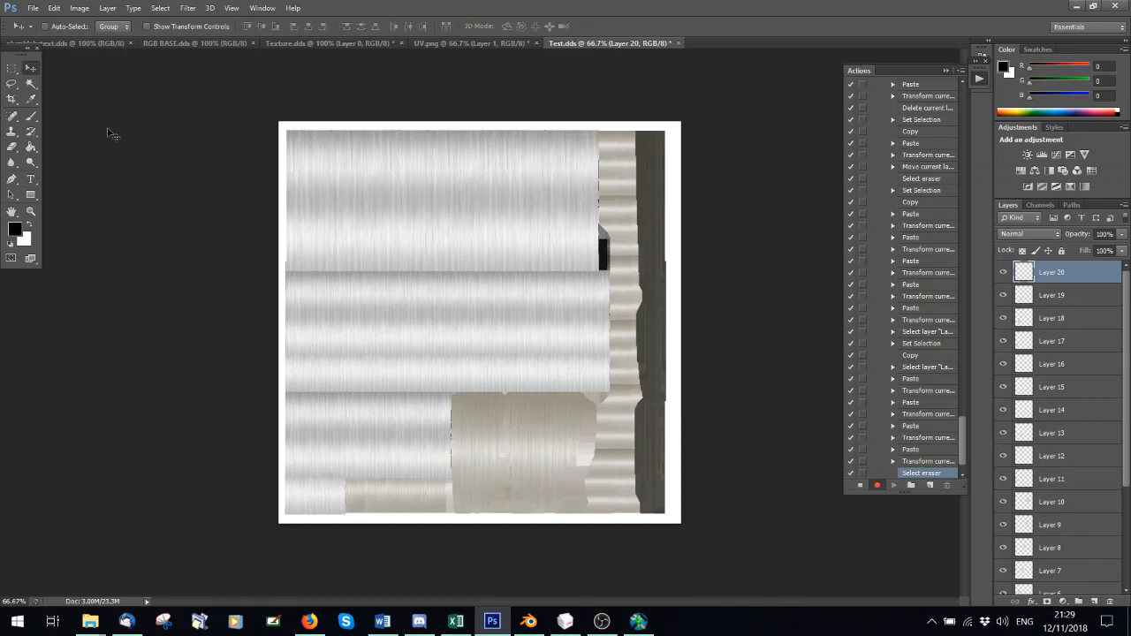
- Copy the trimmed strip and place the duplicate directly to its right in the bottom row
left_click(11, 68)
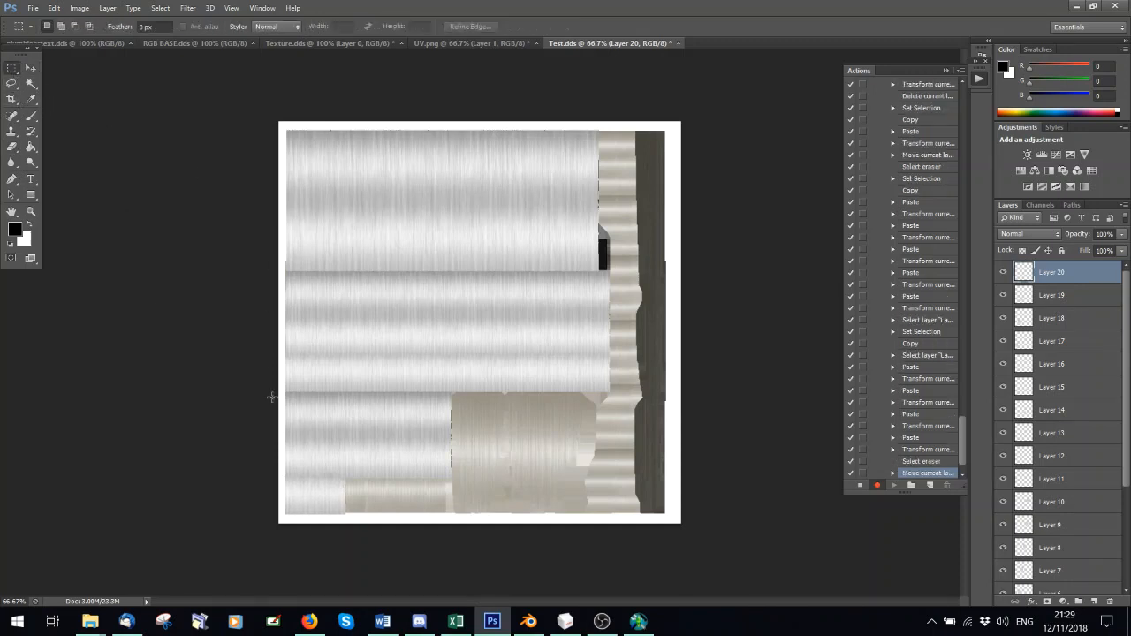
left_click_drag(256, 458, 371, 527)
key("ctrl+c")
key("ctrl+v")
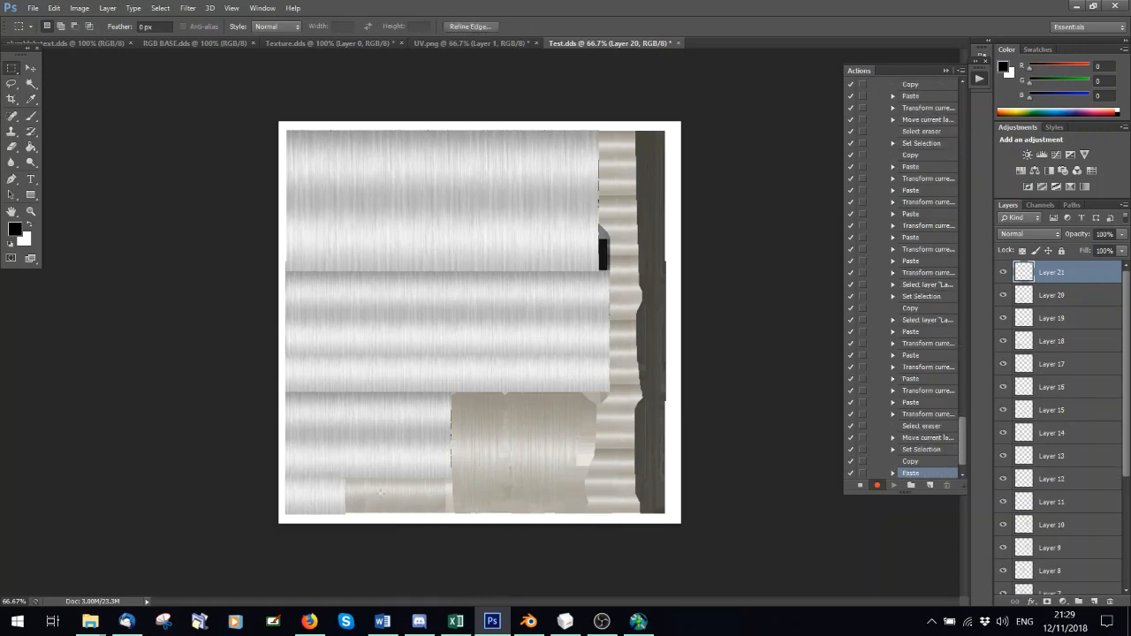
key("ctrl+t")
left_click_drag(333, 485, 372, 487)
left_click(592, 26)
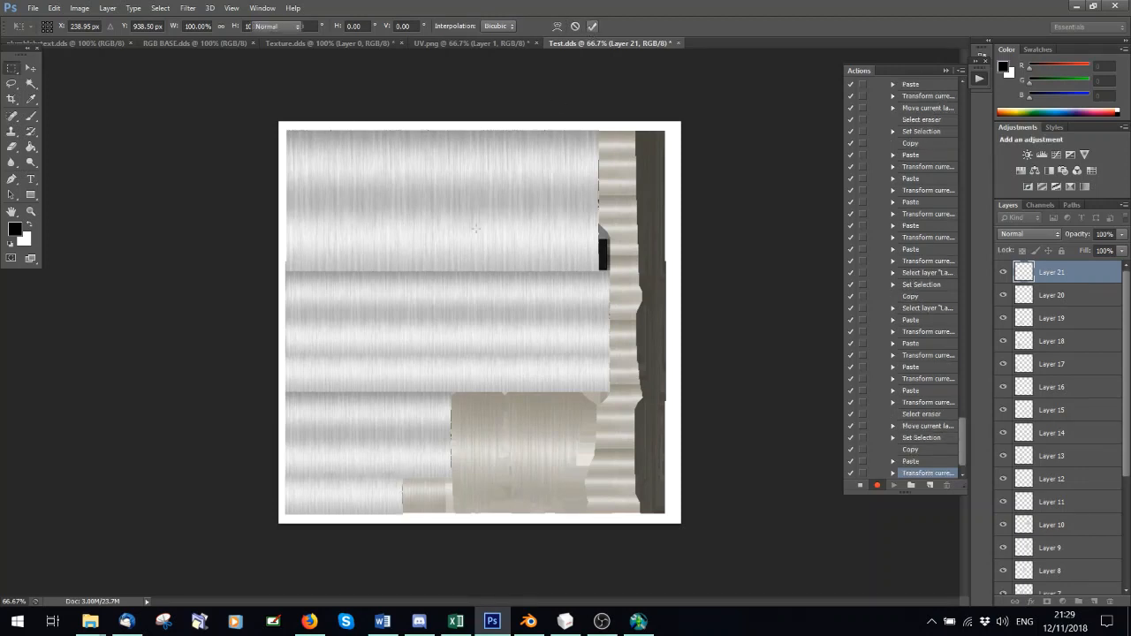
- Paste a third trimmed strip and place it to fill the bottom row up to the wide beige block
key("ctrl+v")
key("ctrl+t")
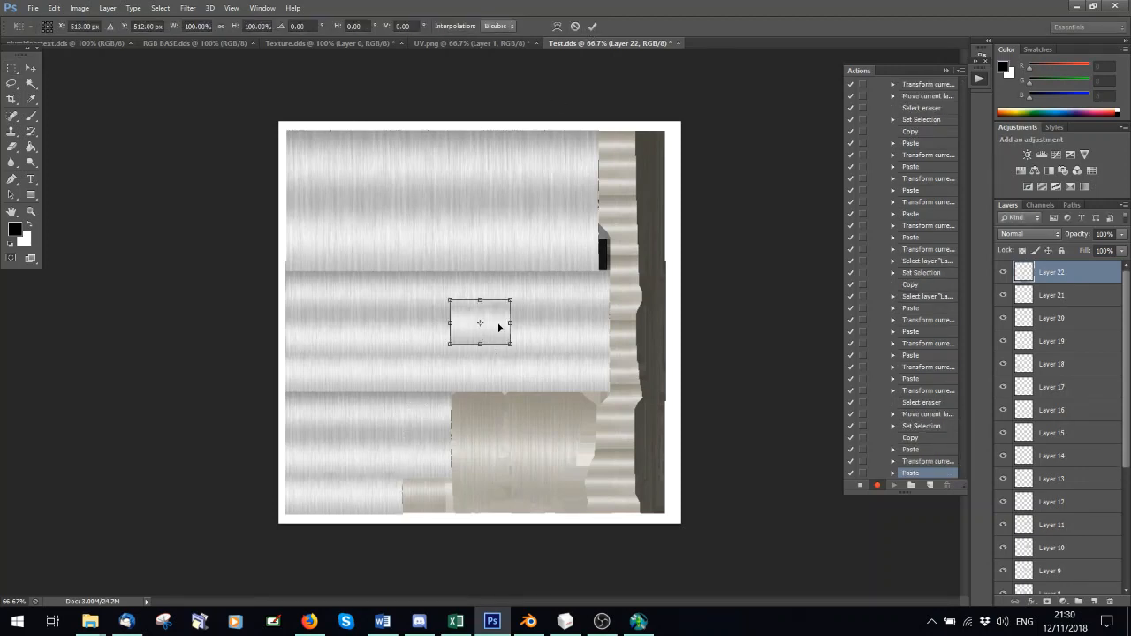
left_click_drag(497, 321, 441, 497)
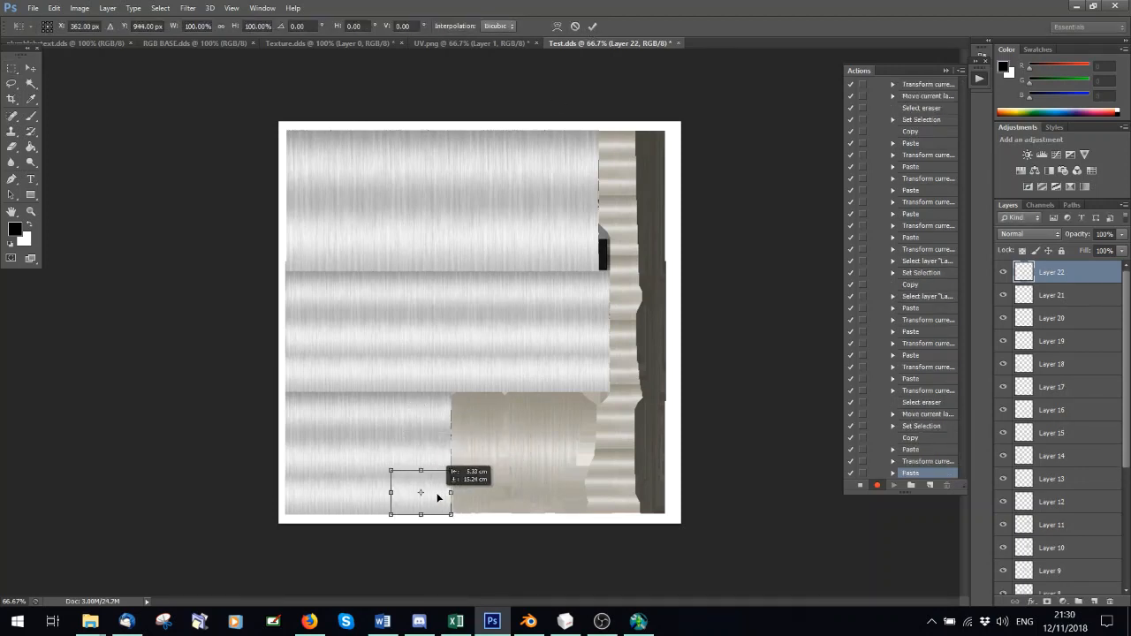
key("Return")
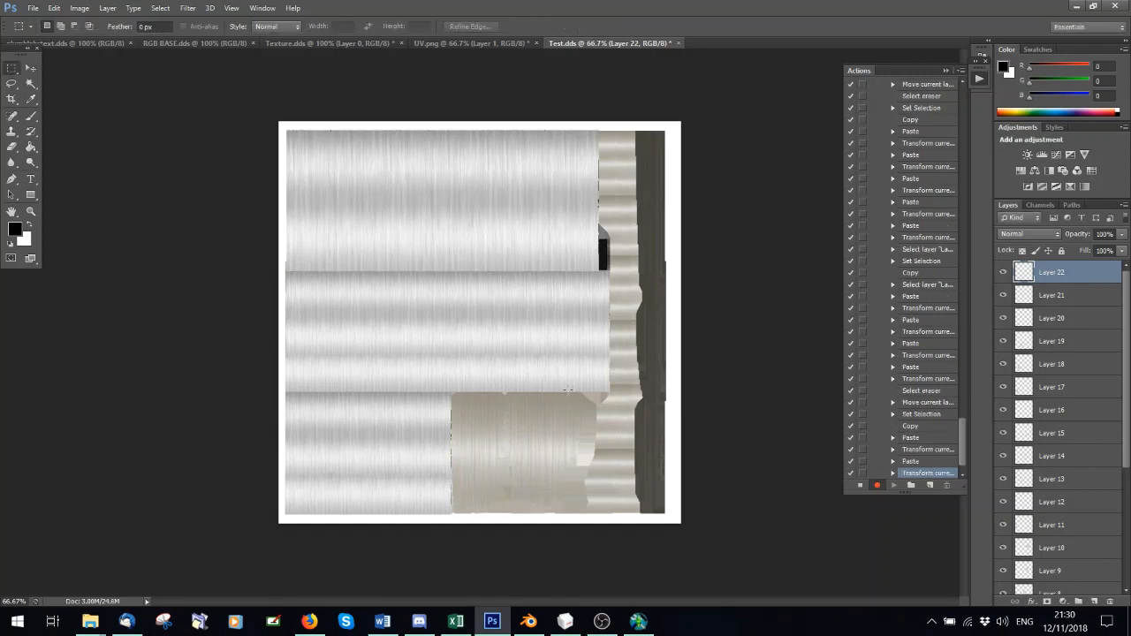
- Copy Layer 10's swatch and place the duplicate at X 515 px, Y 799 px, over the upper-left corner of the beige block
left_click(1066, 481)
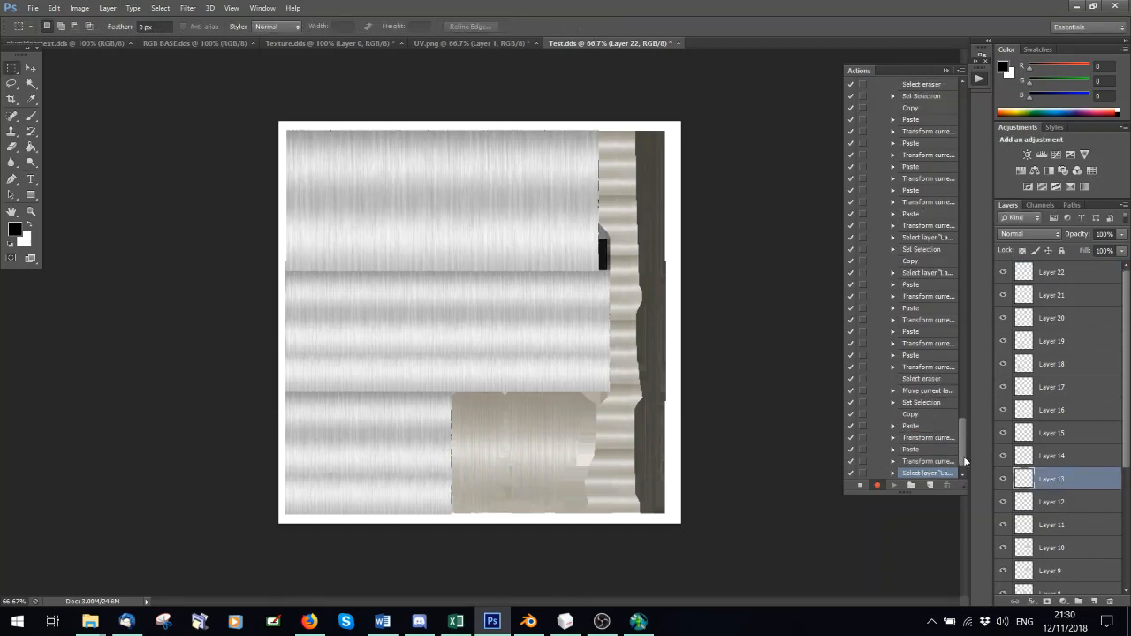
key("ctrl+a")
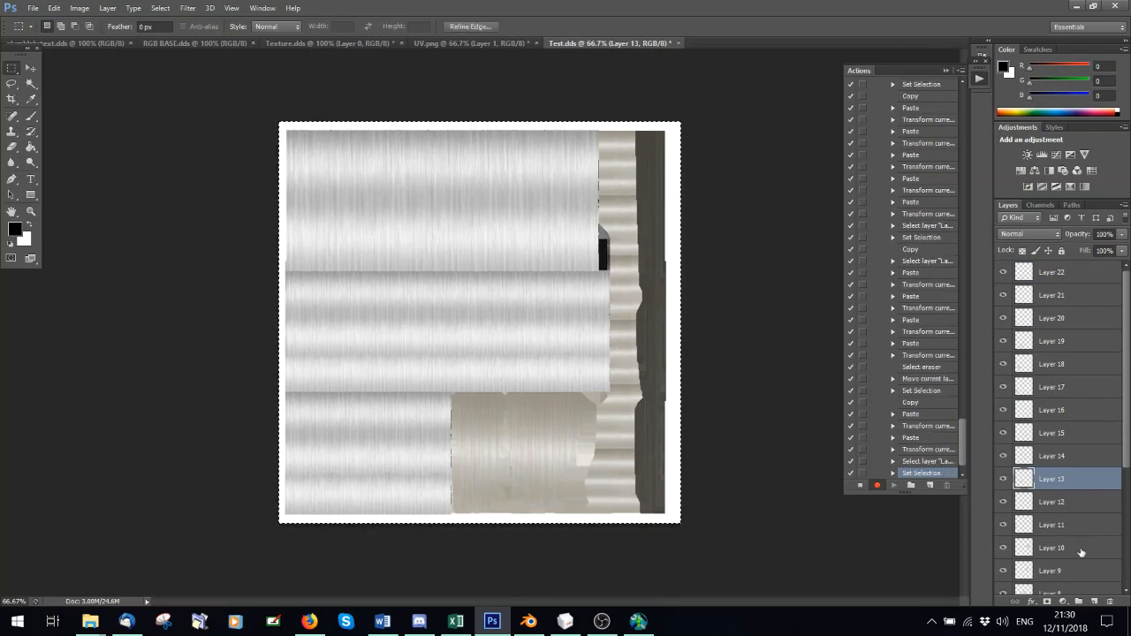
left_click(1079, 550)
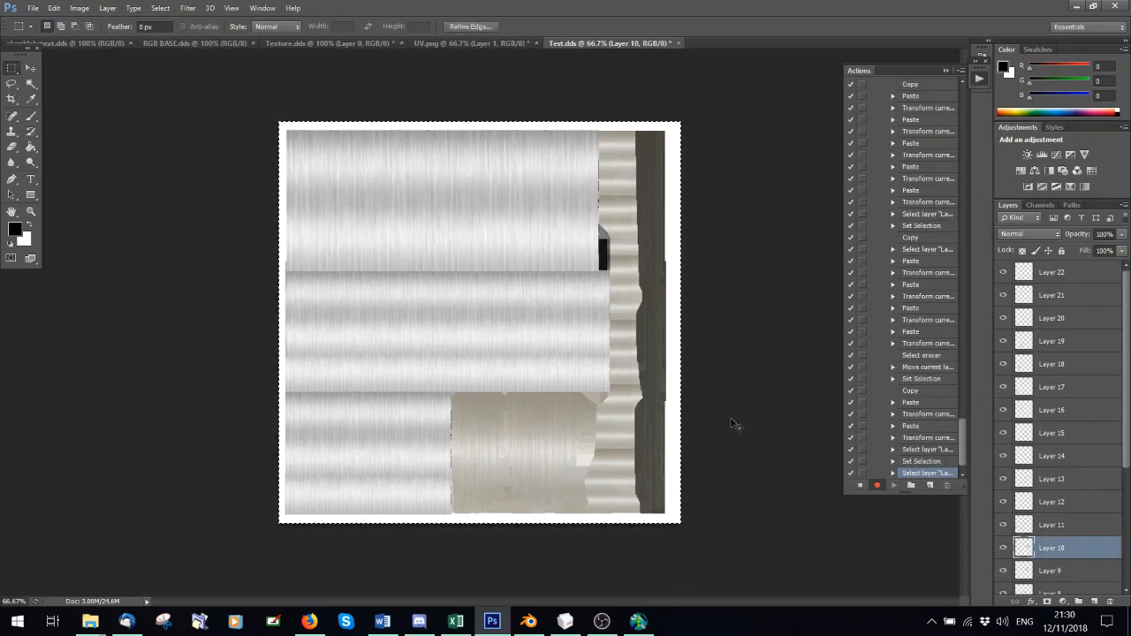
key("ctrl+c")
key("ctrl+v")
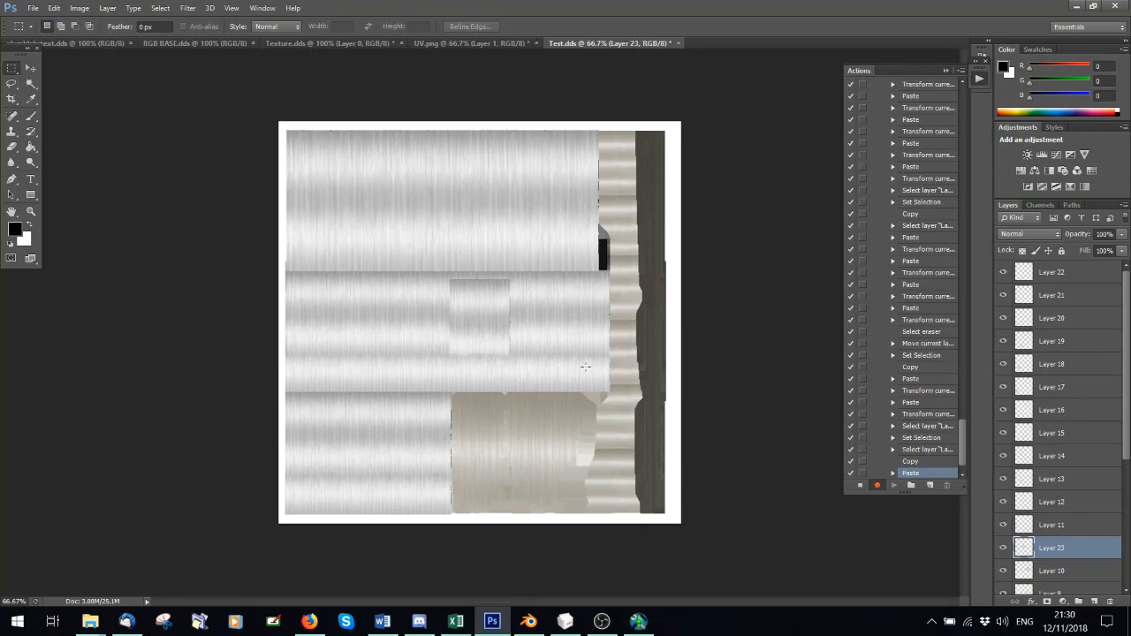
key("ctrl+t")
left_click_drag(482, 303, 485, 419)
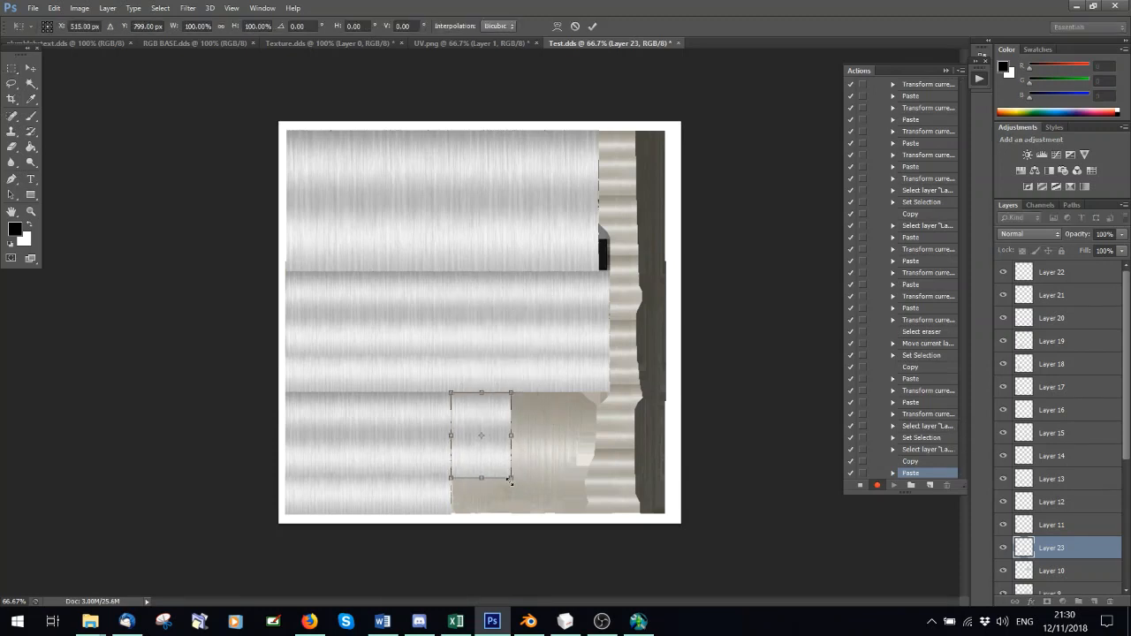
- Enlarge the pasted swatch to about 221% to cover the beige block and nudge it to X 609.5 px, Y 932.5 px
left_click_drag(511, 477, 605, 572)
mouse_move(528, 456)
left_mouse_down()
mouse_move(528, 476)
mouse_move(524, 456)
left_mouse_up()
key("Right")
key("Right")
key("Right")
key("Right")
key("Right")
key("Right")
key("Right")
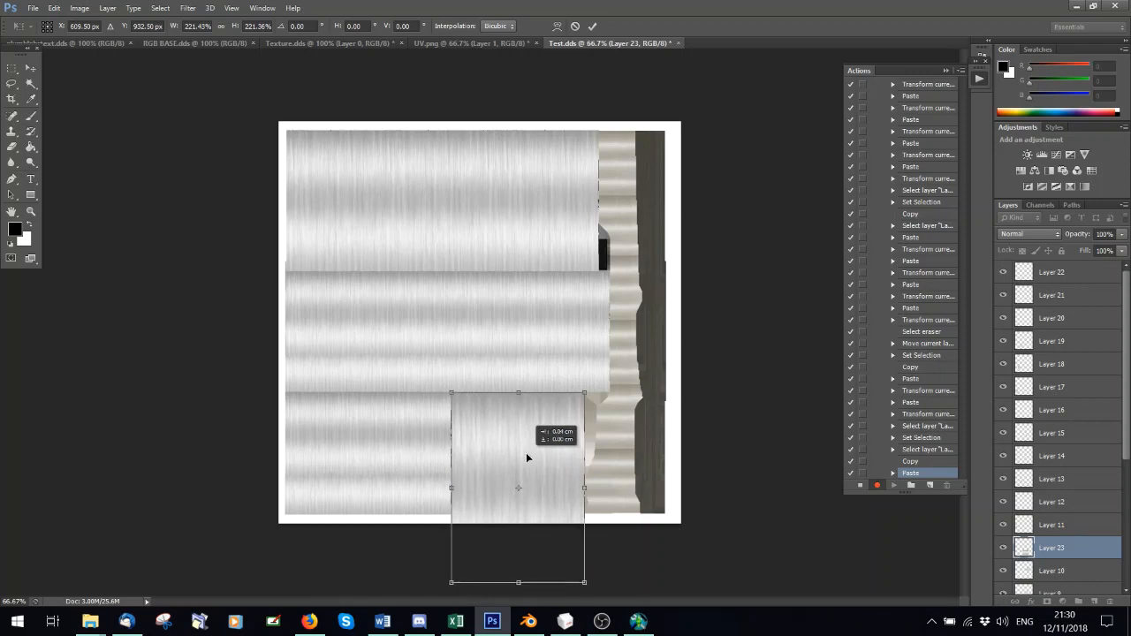
left_click(593, 26)
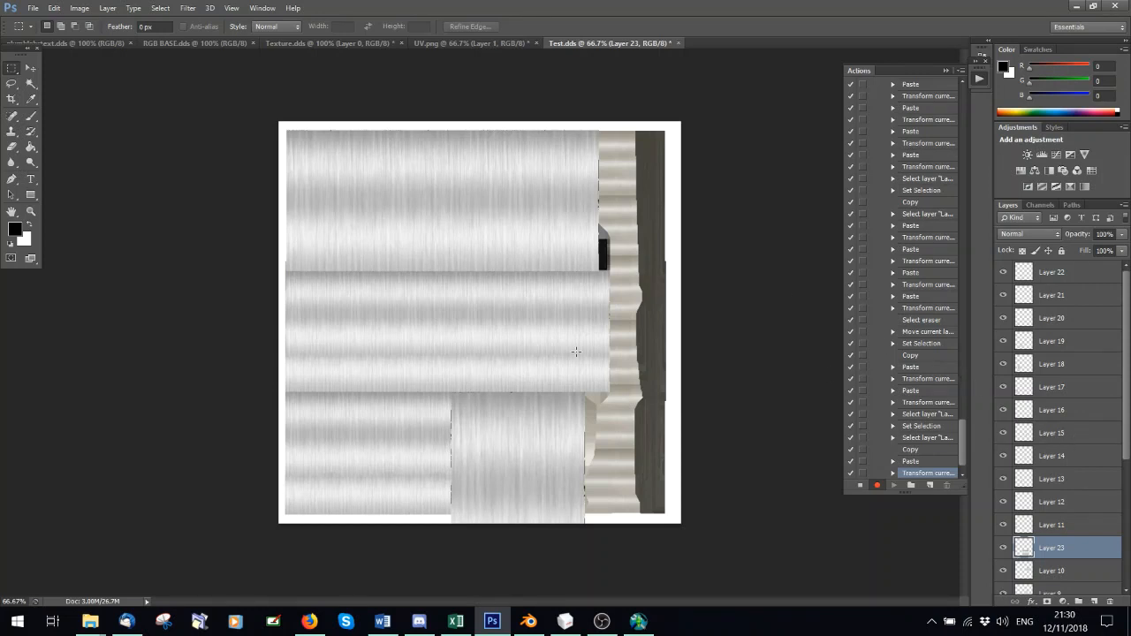
- Paste the swatch again, scale it to about 77%, and fit it against the first row at the top of the narrow beige column
key("ctrl+v")
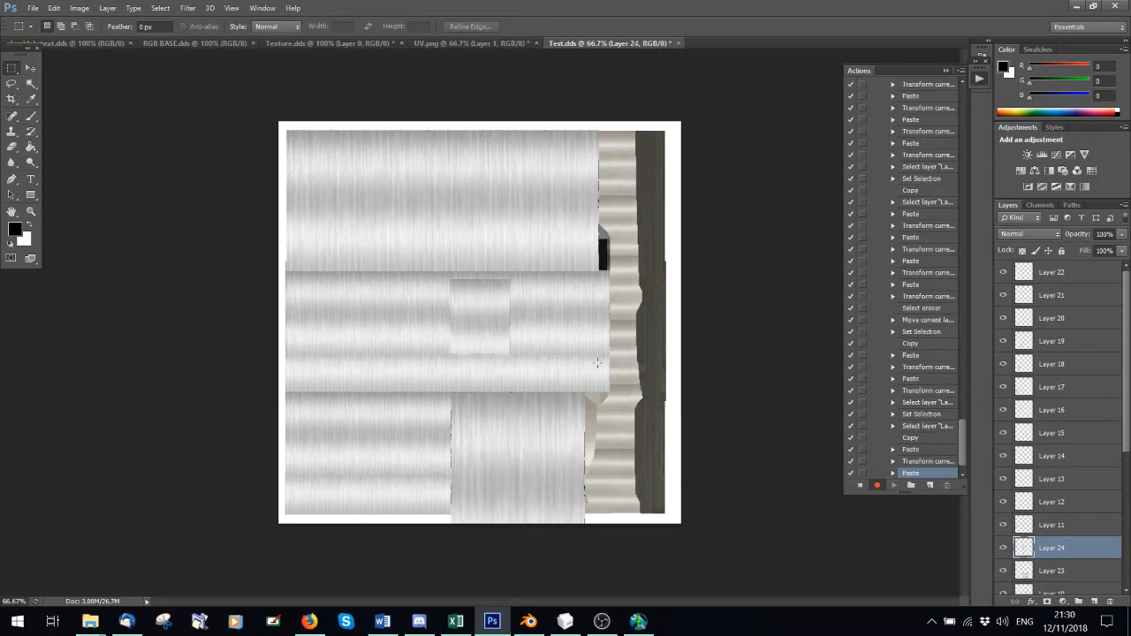
key("ctrl+t")
left_click_drag(508, 311, 637, 127)
left_click_drag(644, 193, 647, 199)
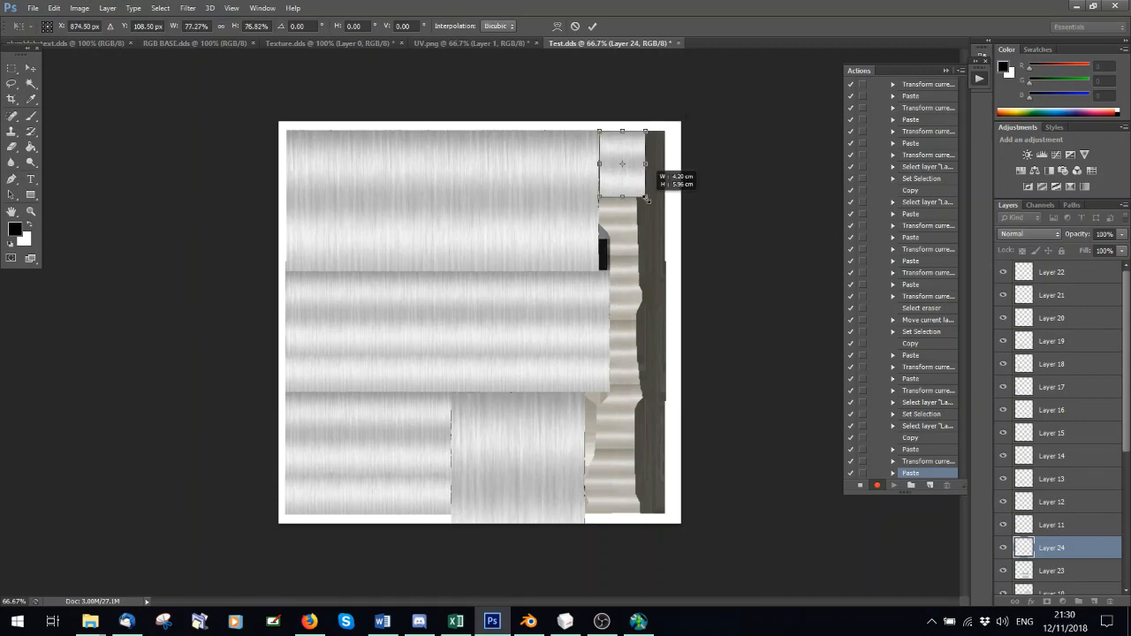
left_click(592, 26)
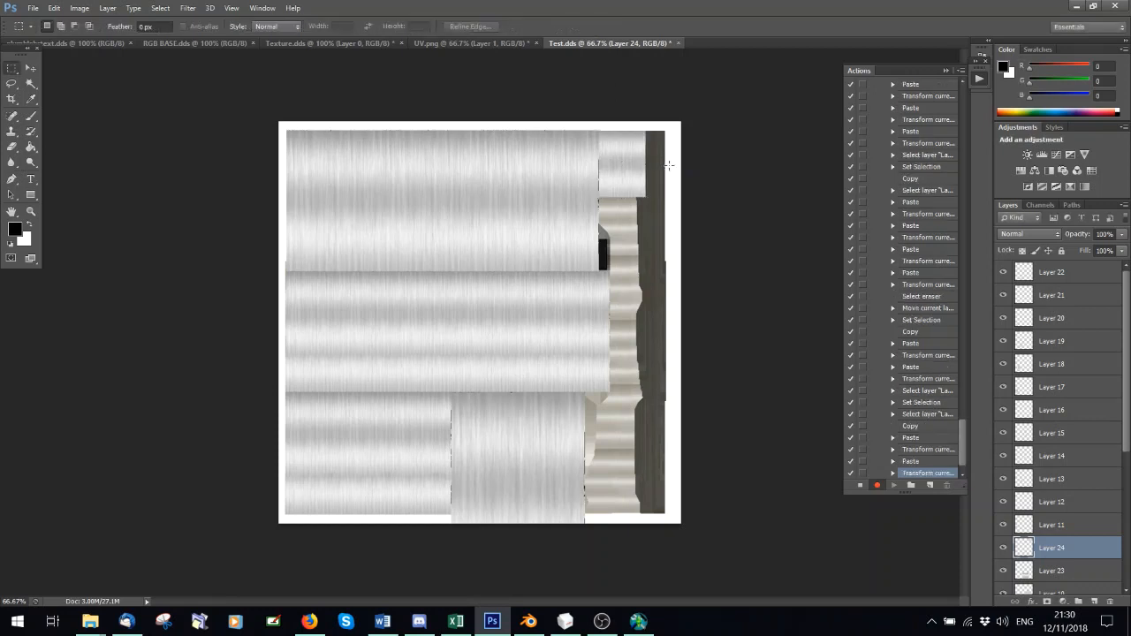
left_click(25, 68)
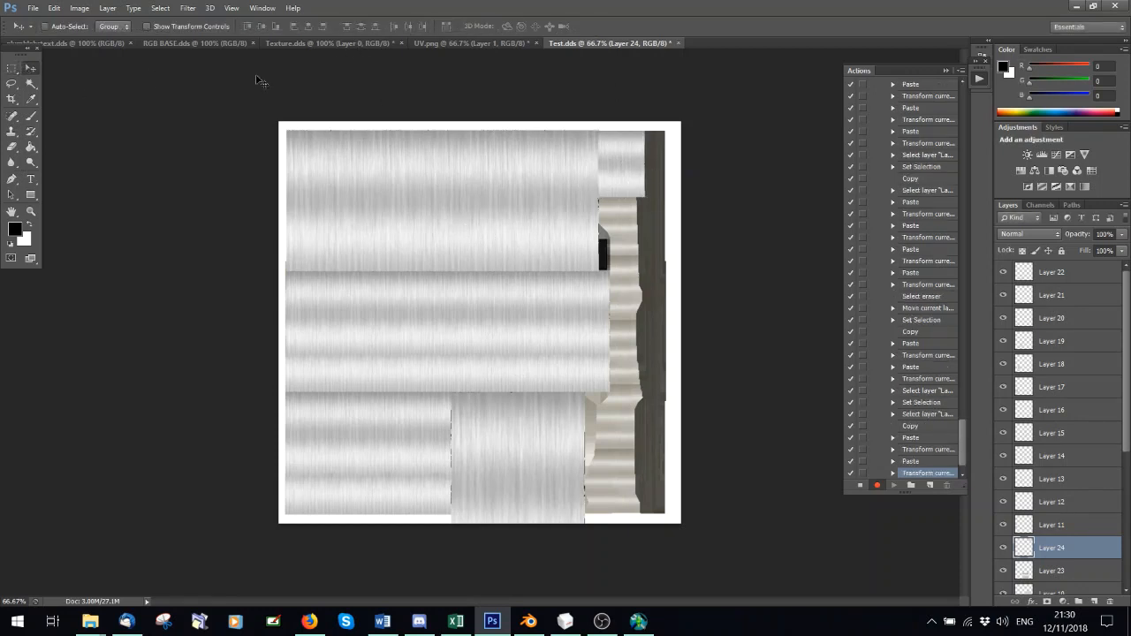
- Copy the small column swatch and place the duplicate directly below it at X 872.5 px, Y 263.5 px
left_click(12, 68)
left_click_drag(585, 123, 654, 209)
key("ctrl+c")
key("ctrl+v")
key("ctrl+t")
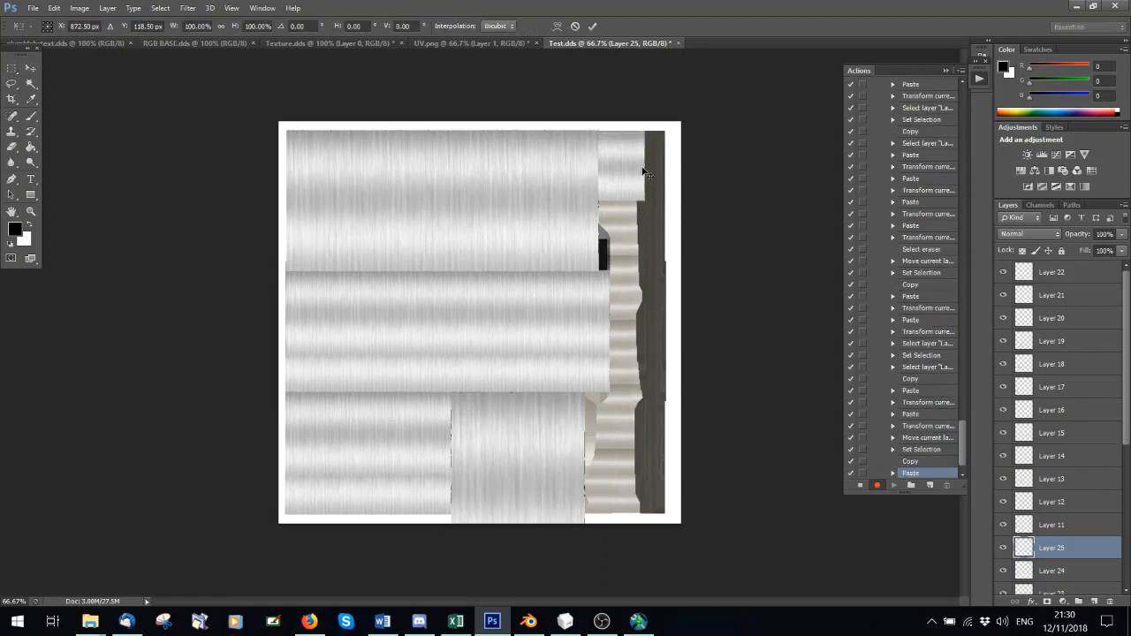
left_click_drag(632, 158, 633, 219)
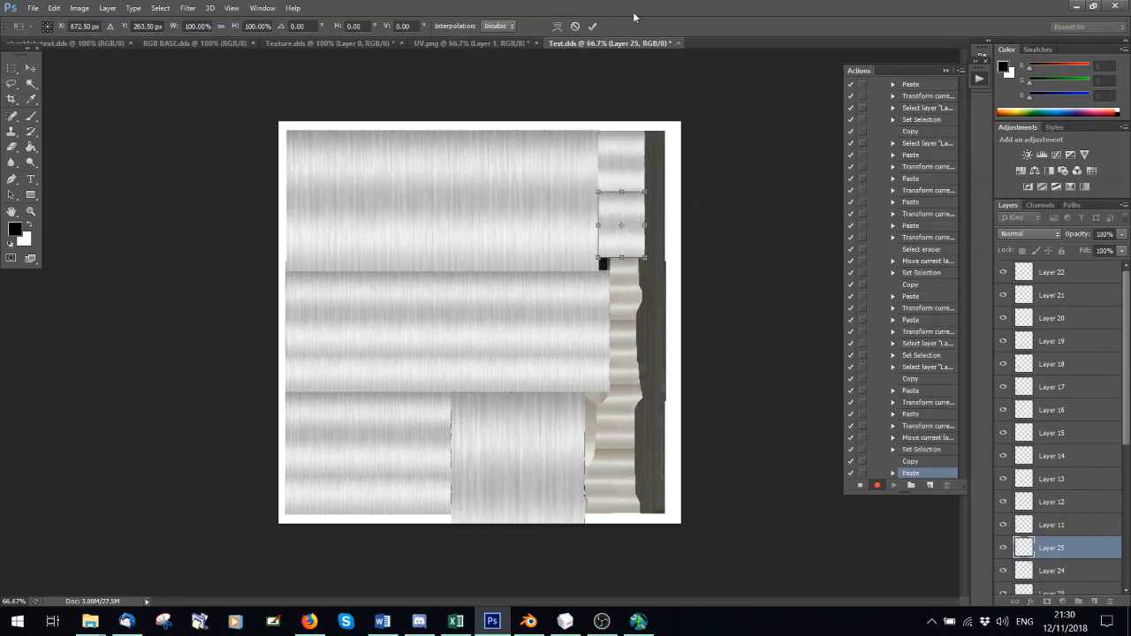
left_click(591, 28)
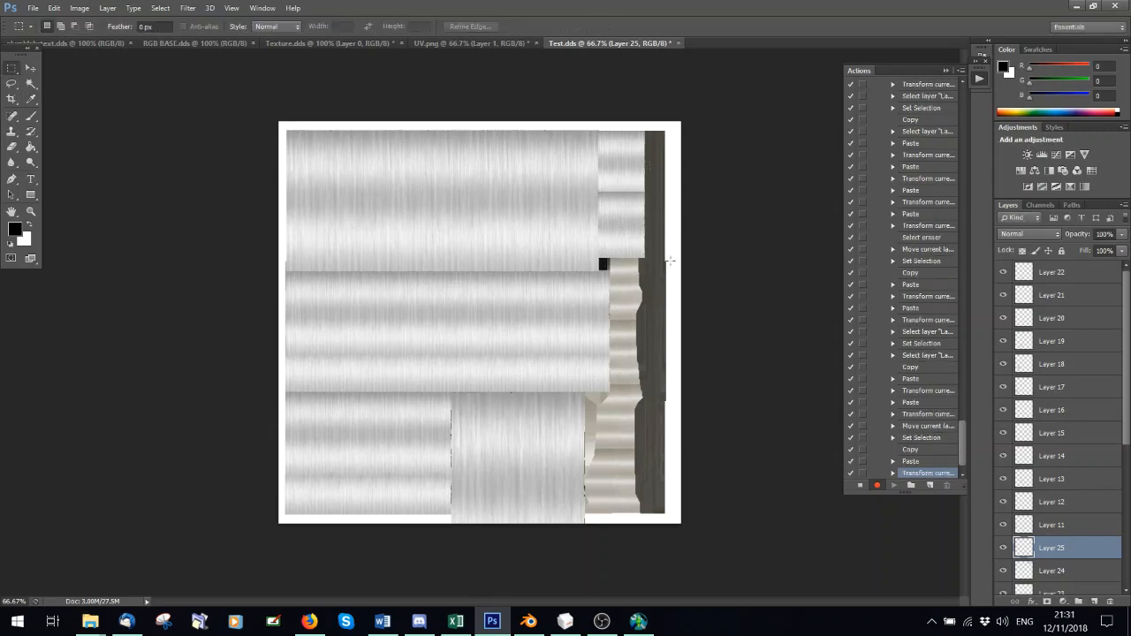
- Hide Layer 25 and reduce Layer 24's height to 94.67% from its lower edge
left_click(1001, 549)
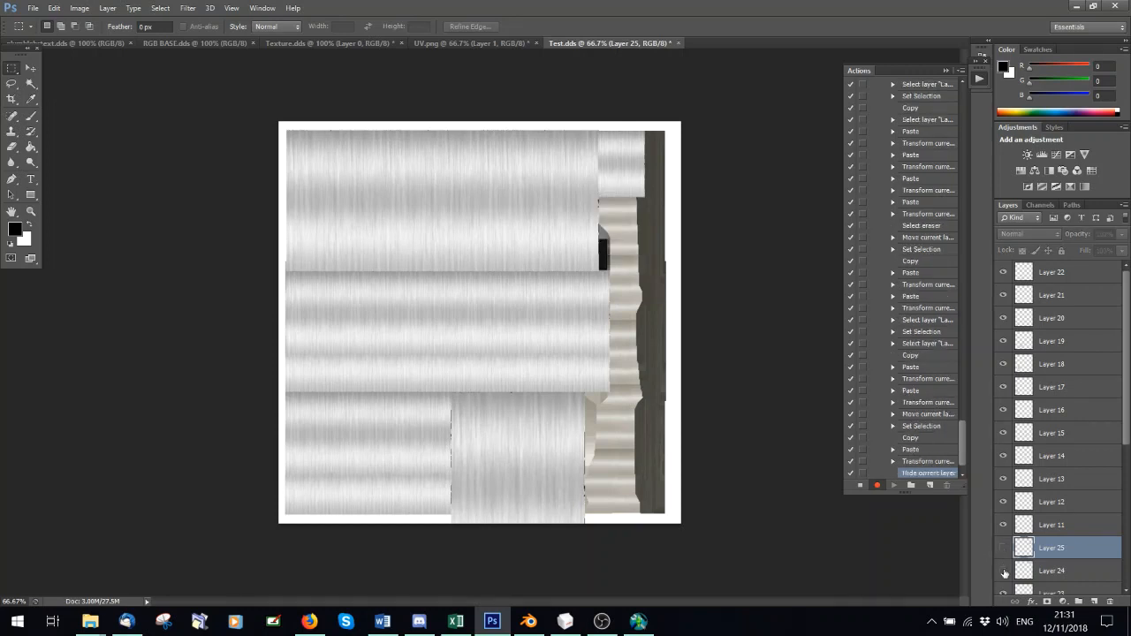
left_click(1004, 572)
left_click(1003, 572)
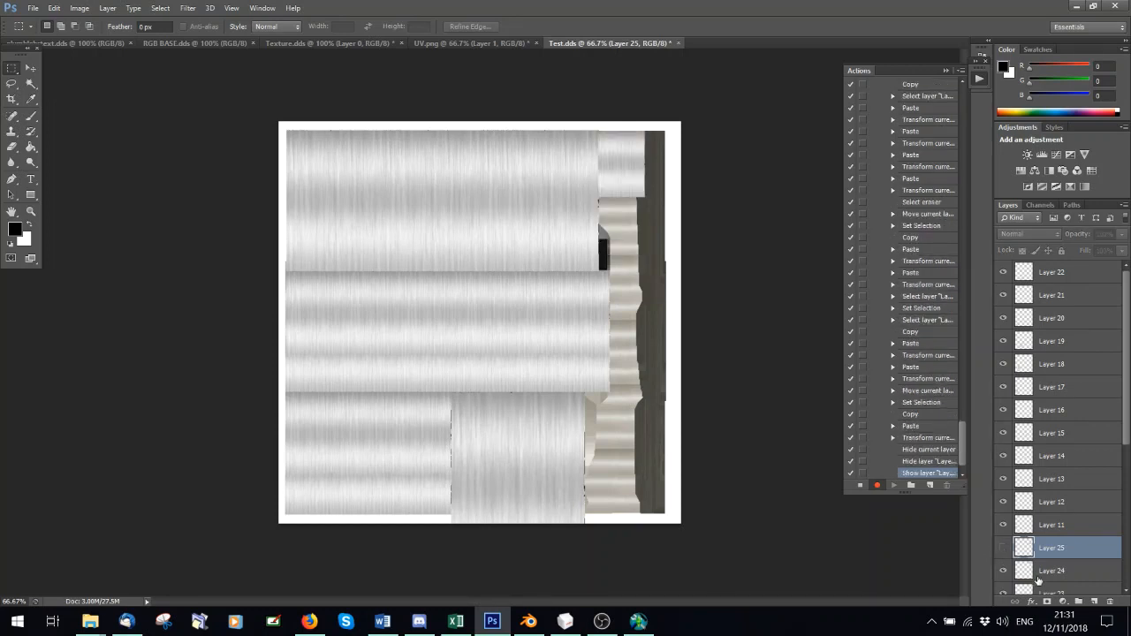
left_click(1039, 579)
key("ctrl+t")
mouse_move(621, 198)
left_mouse_down()
mouse_move(619, 187)
mouse_move(625, 194)
left_mouse_up()
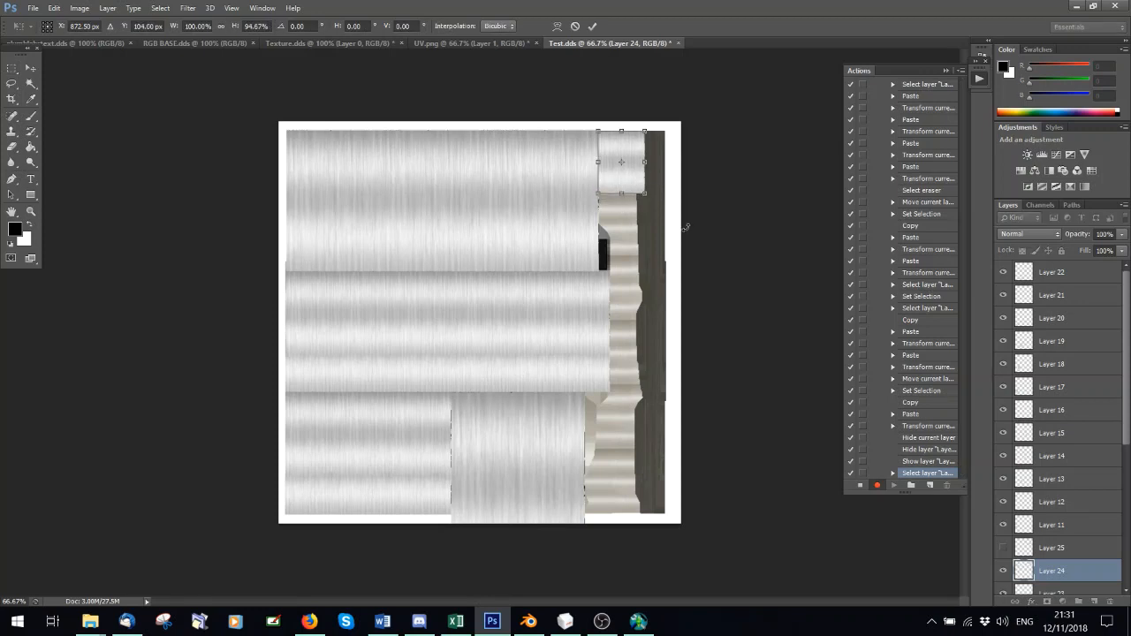
- Fine-tune Layer 24's lower edge slightly downward, apply the transform, and make Layer 25 visible and active again
left_click(232, 8)
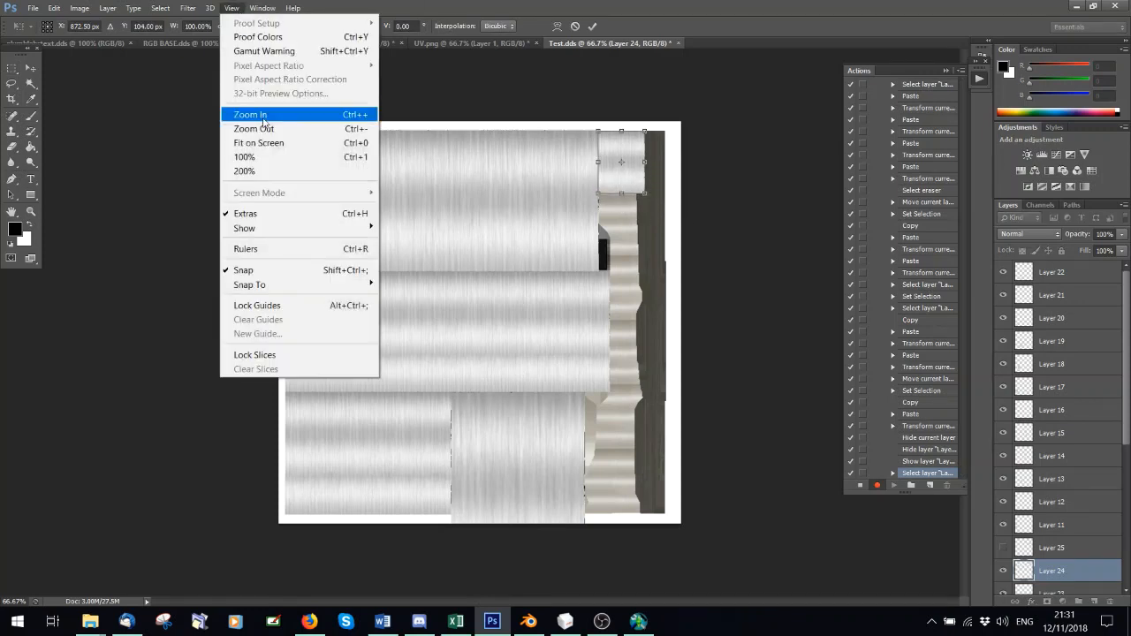
left_click(310, 151)
scroll(618, 194, "up", 3)
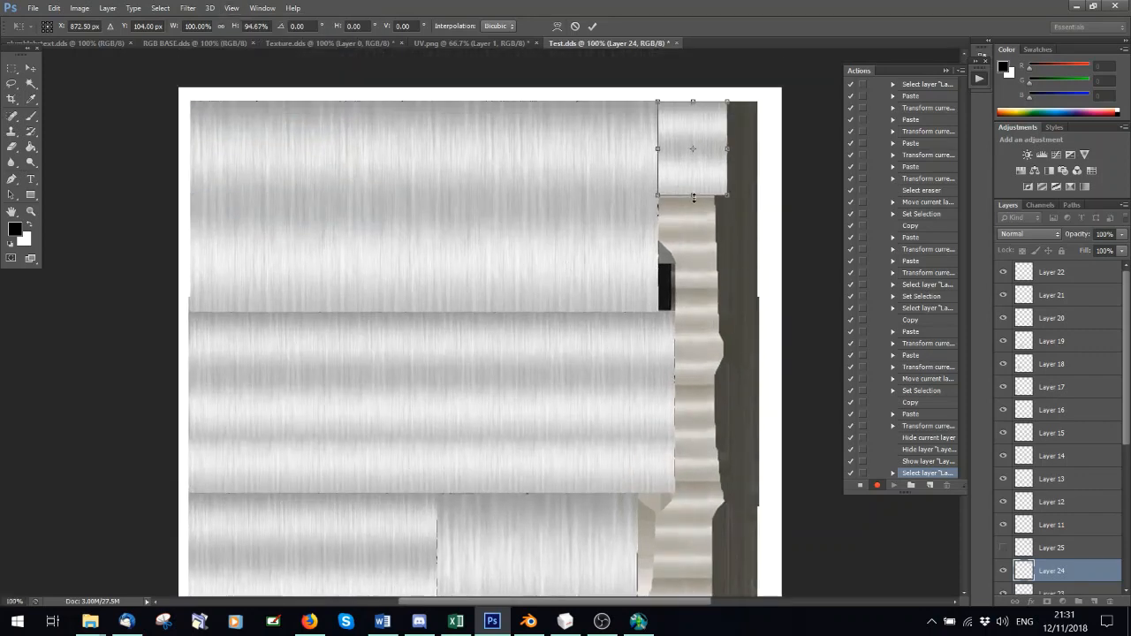
left_click_drag(693, 198, 694, 201)
left_click(592, 26)
left_click(1016, 548)
left_click(1002, 547)
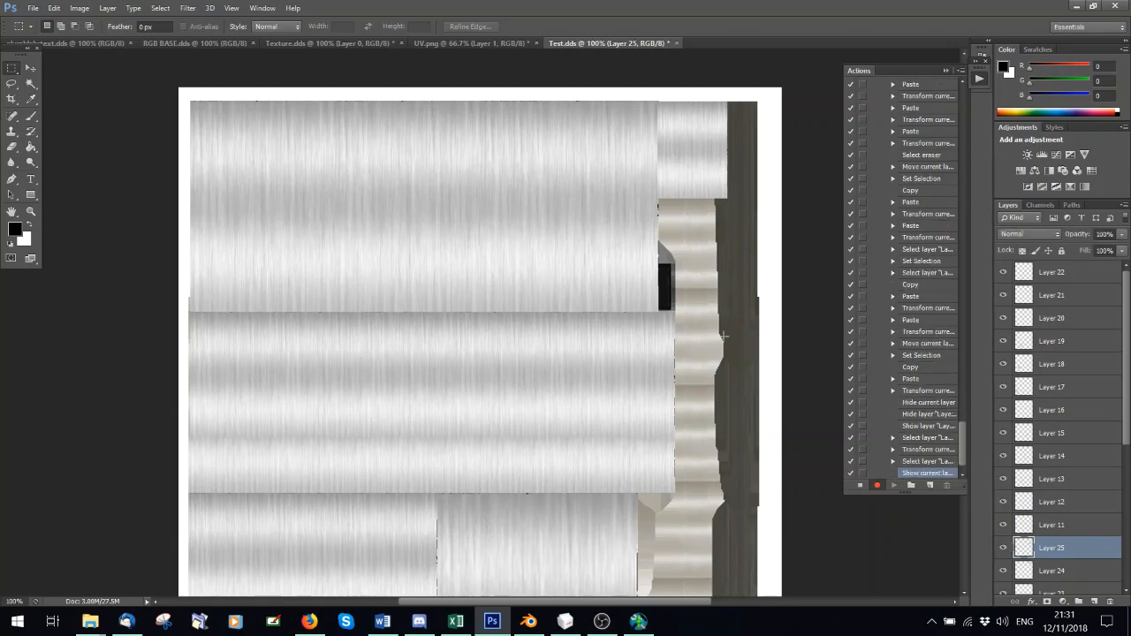
- Move Layer 25 flush beneath the first small column swatch and shrink it to fit the second row
key("ctrl+t")
mouse_move(687, 222)
left_mouse_down()
mouse_move(698, 238)
mouse_move(699, 222)
left_mouse_up()
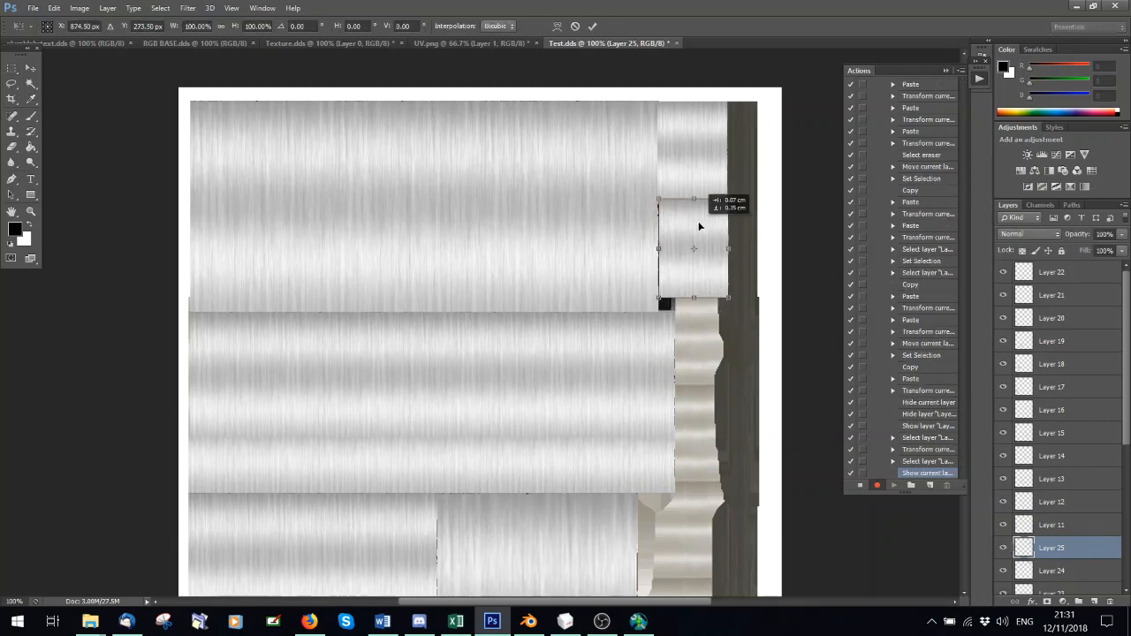
left_click_drag(696, 297, 657, 242)
left_click(592, 28)
- Copy the second small swatch, place the duplicate directly below it, and enlarge it slightly to cover the third row of the beige column
left_click_drag(638, 173, 741, 312)
key("ctrl+c")
key("ctrl+v")
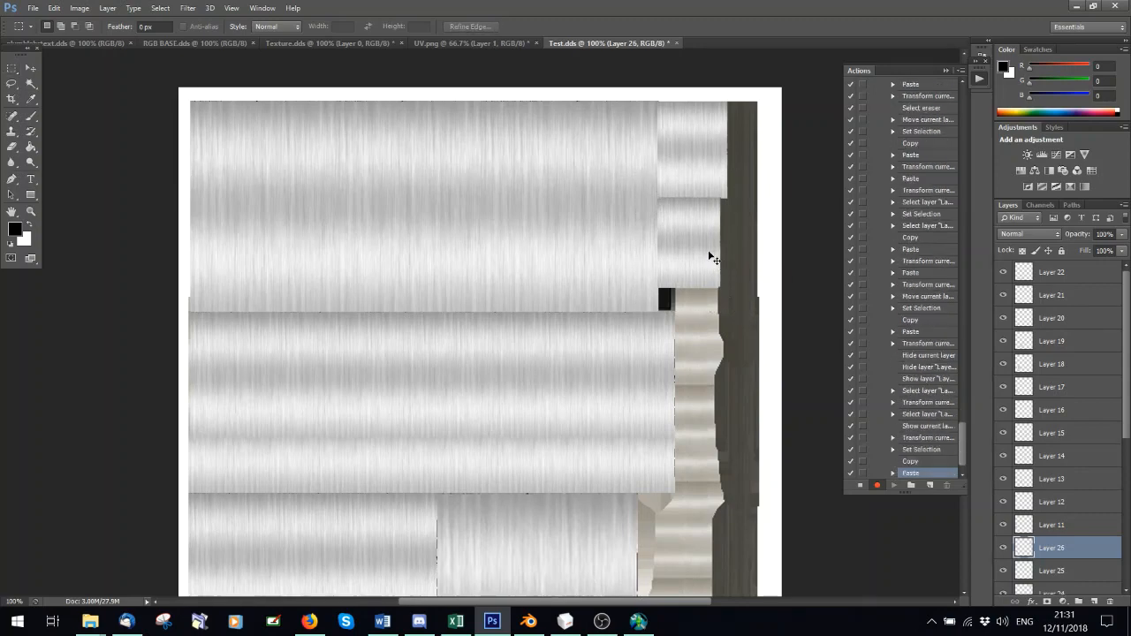
key("ctrl+t")
left_click_drag(698, 248, 697, 336)
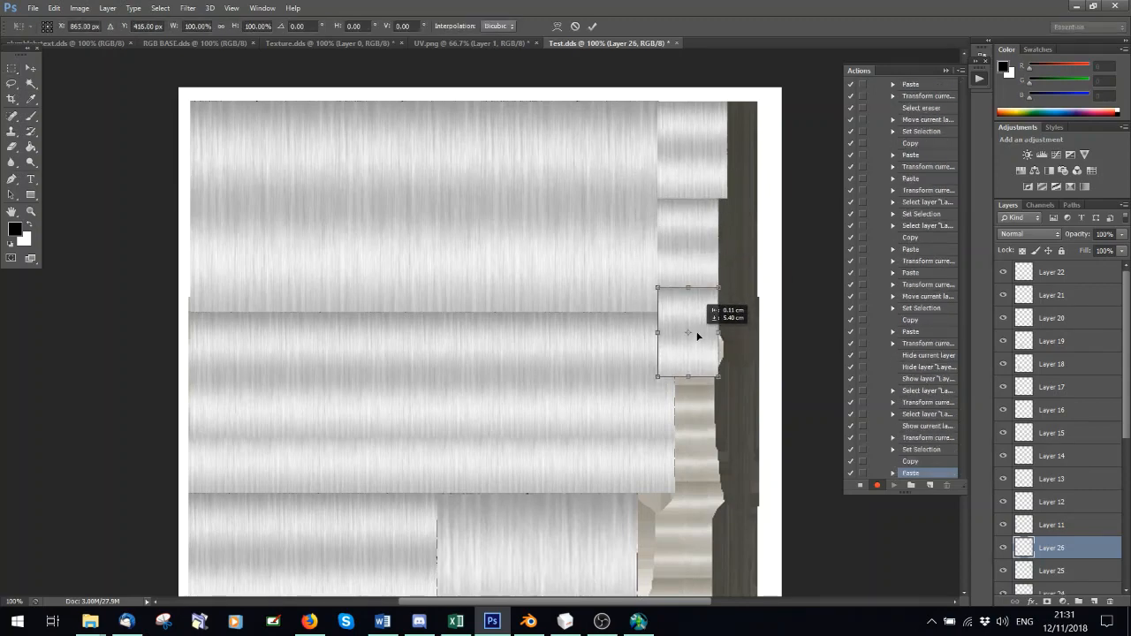
left_click_drag(718, 377, 724, 387)
left_click(591, 27)
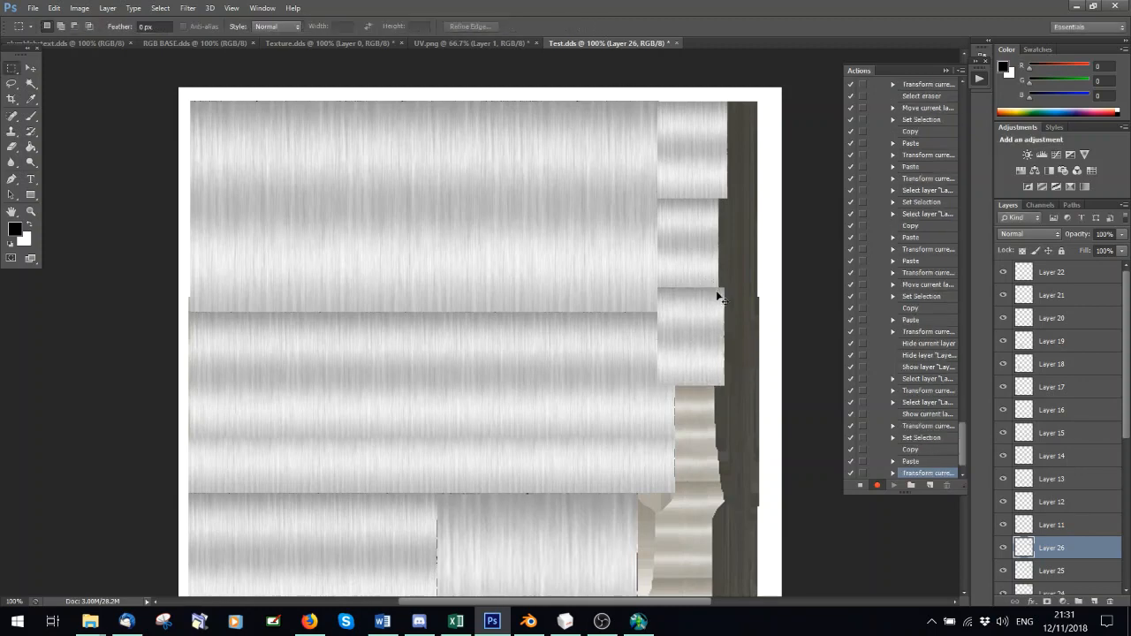
- Paste another swatch under the third one and scale it to 107.69% wide and 107.24% high at X 884 px, Y 588.5 px
key("ctrl+v")
scroll(459, 248, "down", 3)
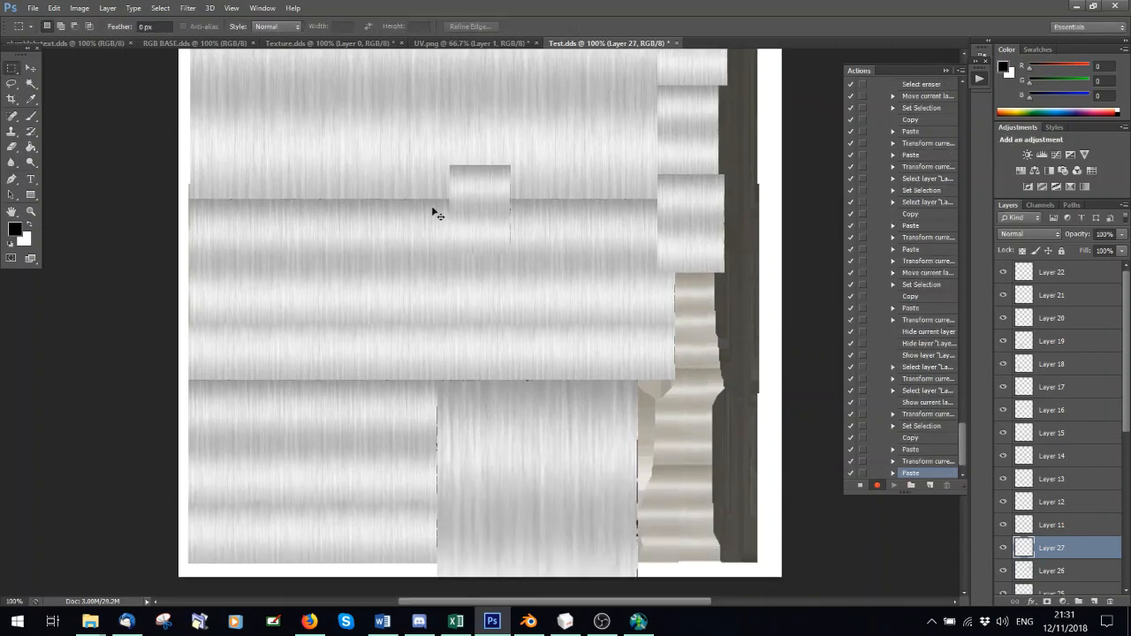
key("ctrl+t")
left_click_drag(481, 190, 700, 292)
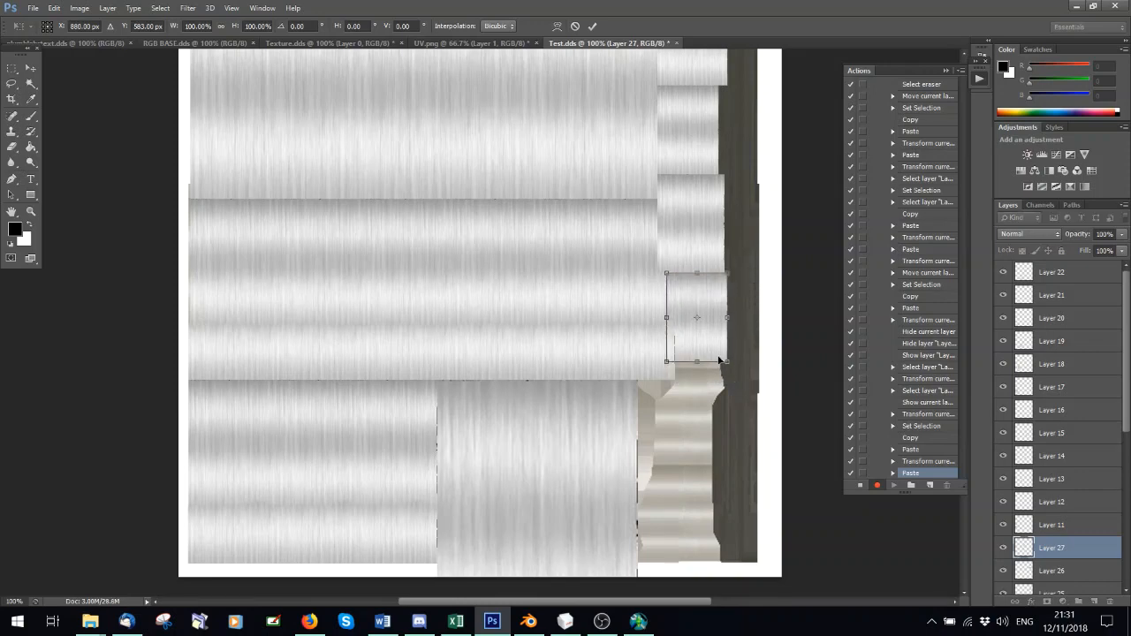
left_click_drag(726, 362, 731, 367)
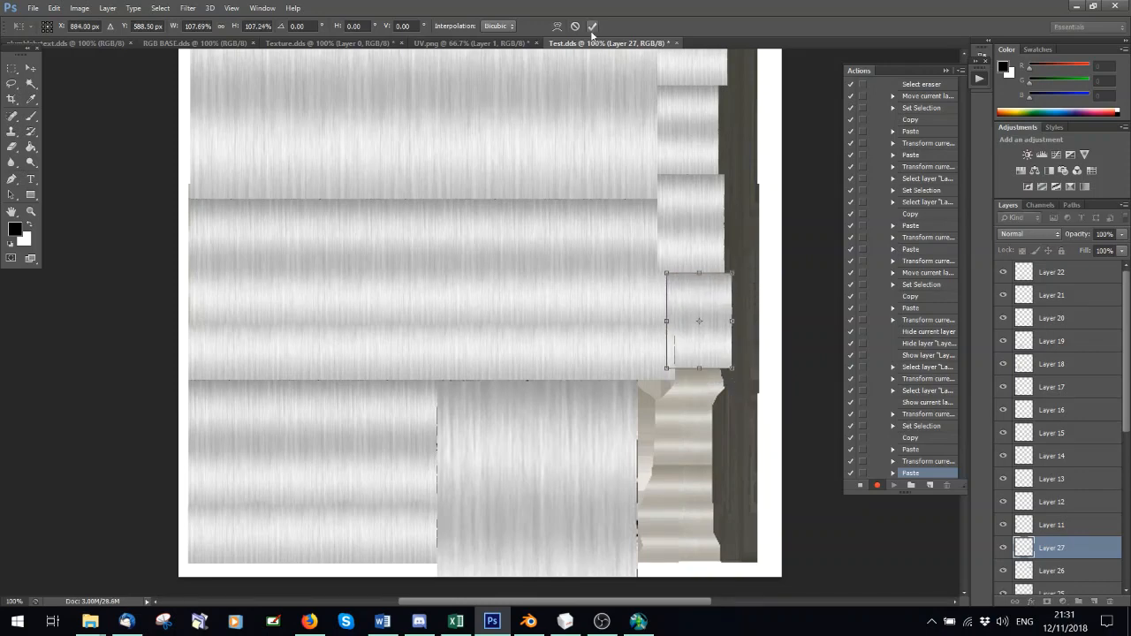
left_click(591, 26)
- Paste a swatch beneath the fourth one and stretch it to 140.38% wide and 108.55% high to cover the fifth row
key("ctrl+v")
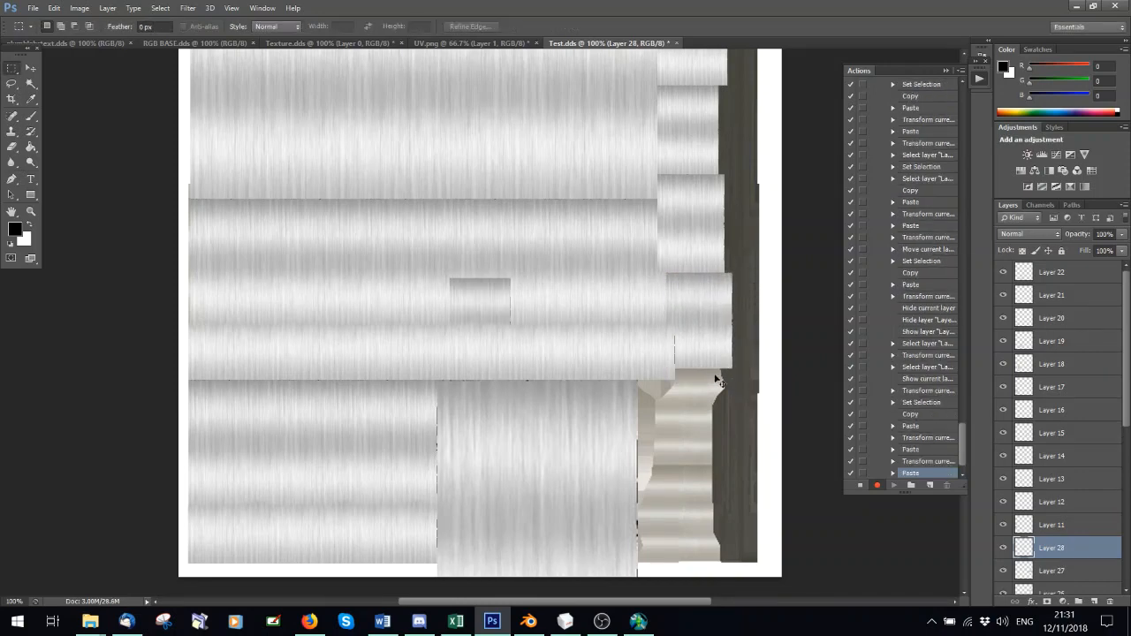
key("ctrl+t")
left_click_drag(520, 313, 730, 407)
left_click_drag(658, 457, 648, 462)
left_click_drag(654, 420, 632, 419)
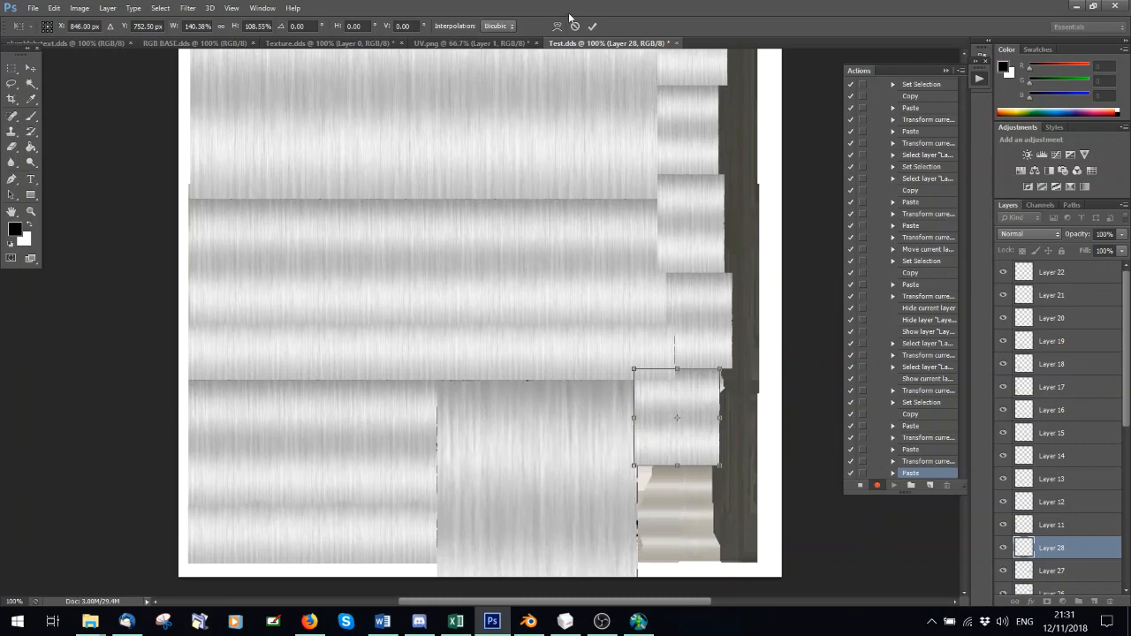
left_click(592, 25)
- Paste a swatch over the last row of the beige column and scale it to 135.58% wide and 109.21% high
key("ctrl+v")
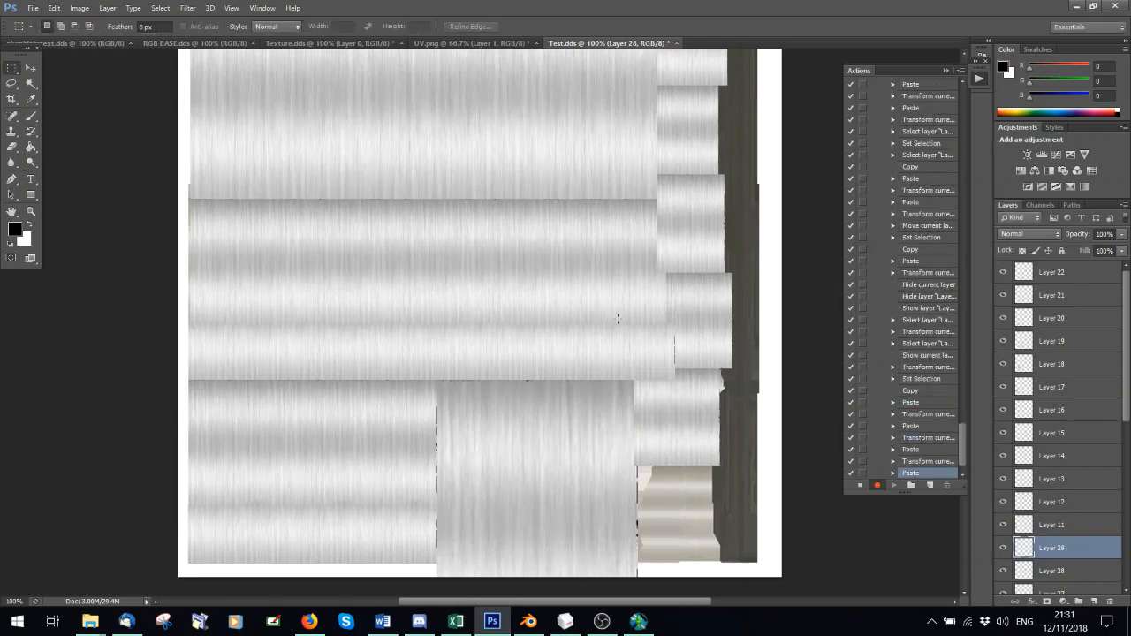
key("ctrl+t")
left_click_drag(489, 290, 718, 510)
left_click_drag(677, 554, 680, 561)
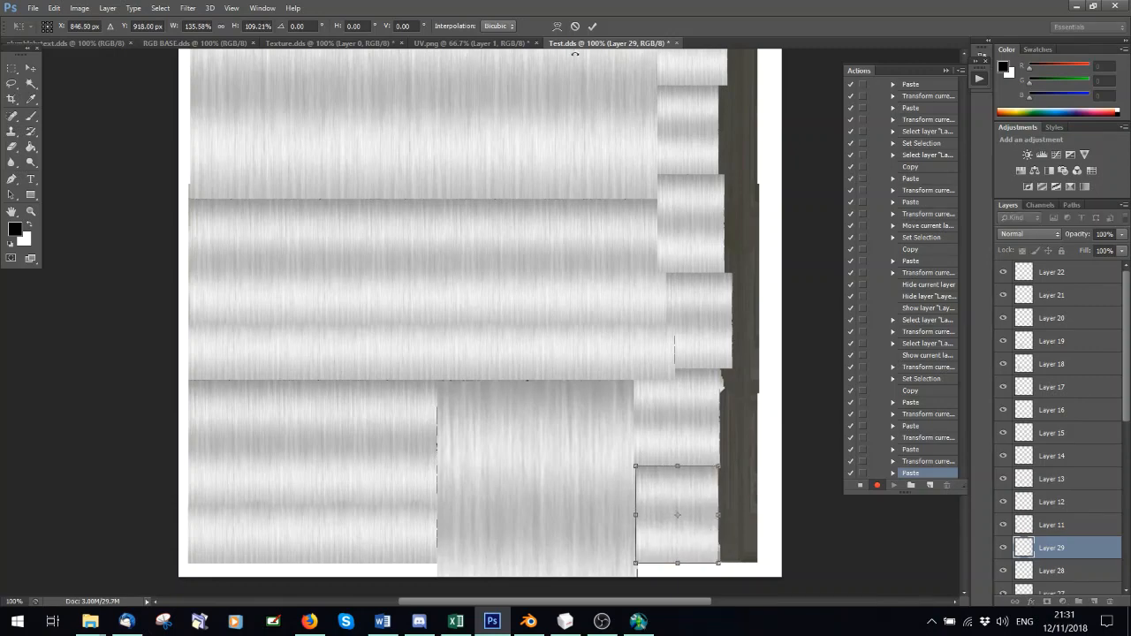
left_click(592, 27)
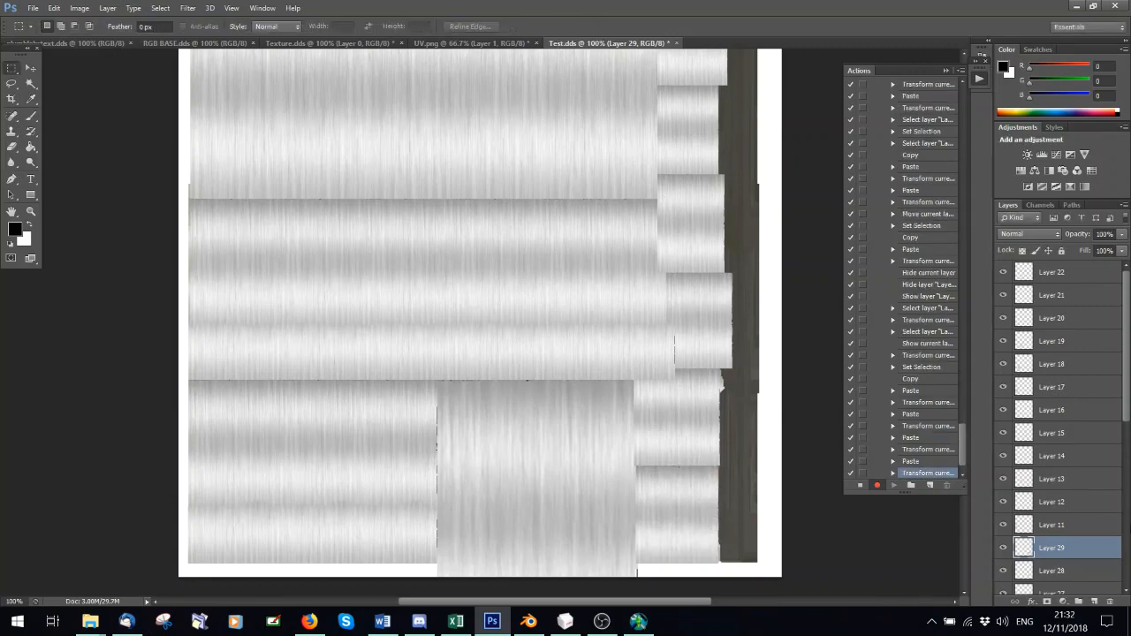
- Merge all the pasted layers from Layer 22 down to Layer 1 into one, leaving out the Background
scroll(1023, 548, "down", 5)
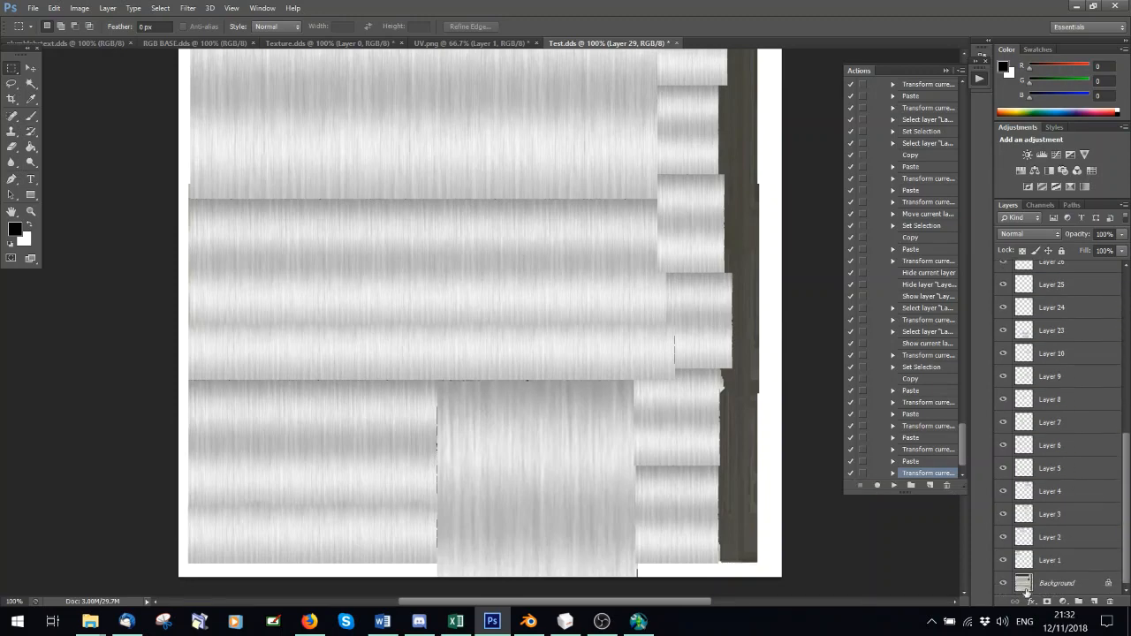
scroll(1051, 521, "up", 5)
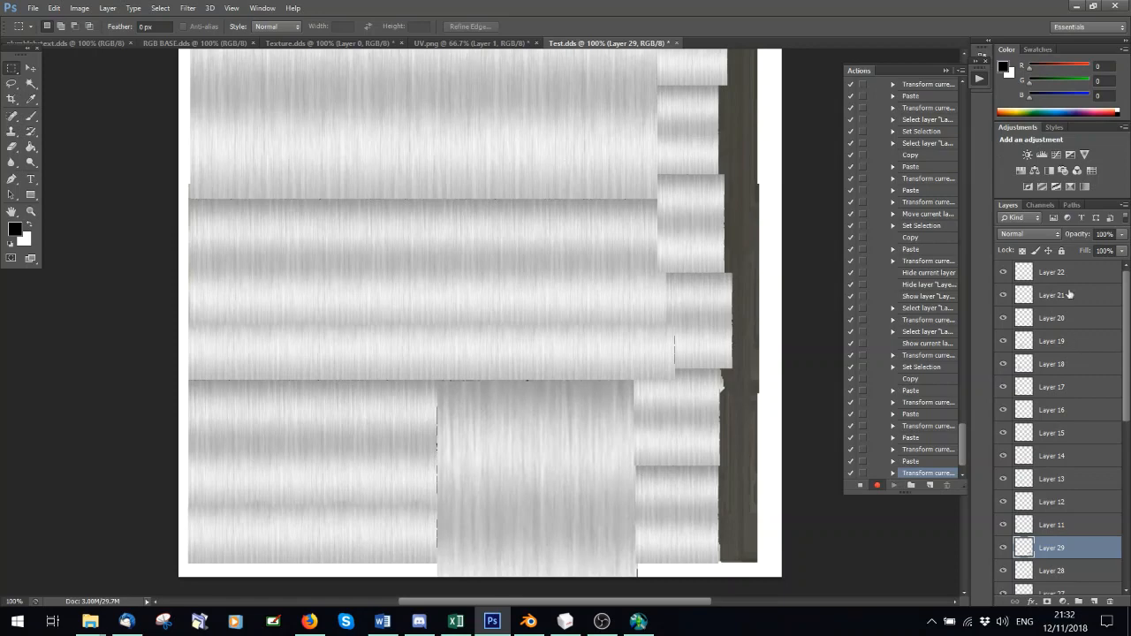
left_click(1061, 277)
scroll(1073, 416, "down", 5)
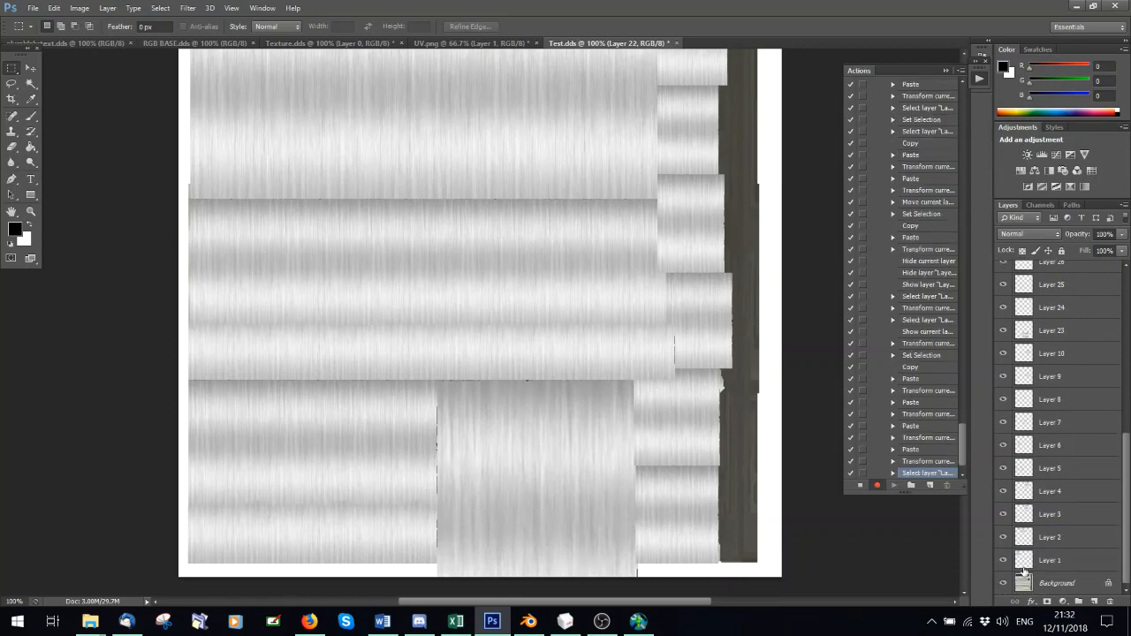
left_click(1048, 562, "shift")
right_click(1082, 503)
left_click(937, 404)
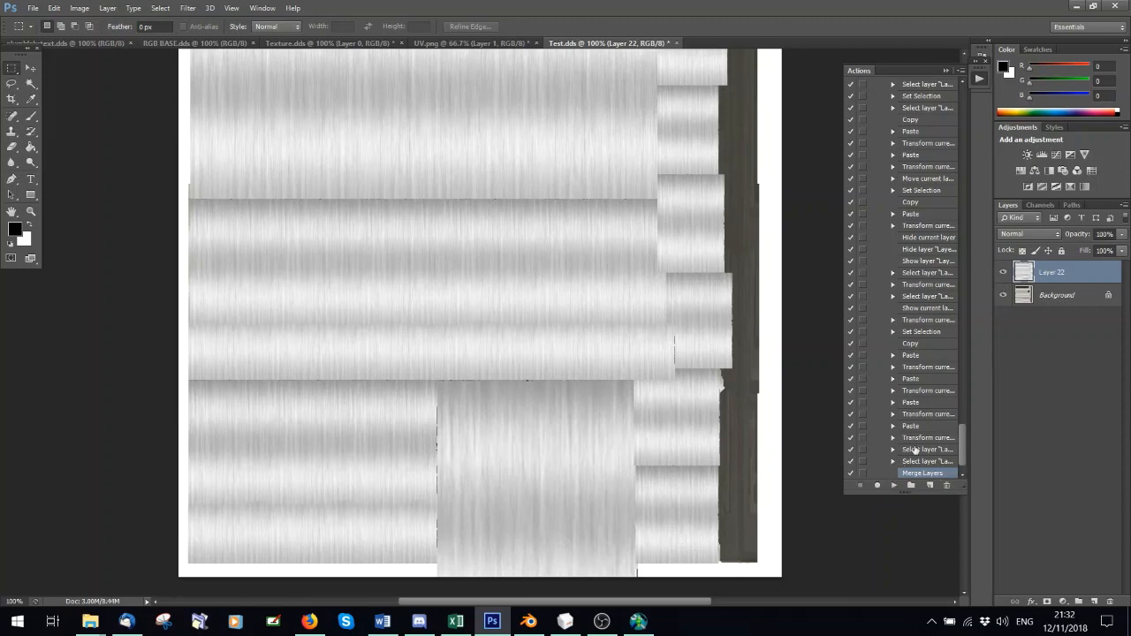
- Hide the merged Layer 22 and load the Alpha 1 channel as a selection over the original RGB texture
left_click(1003, 272)
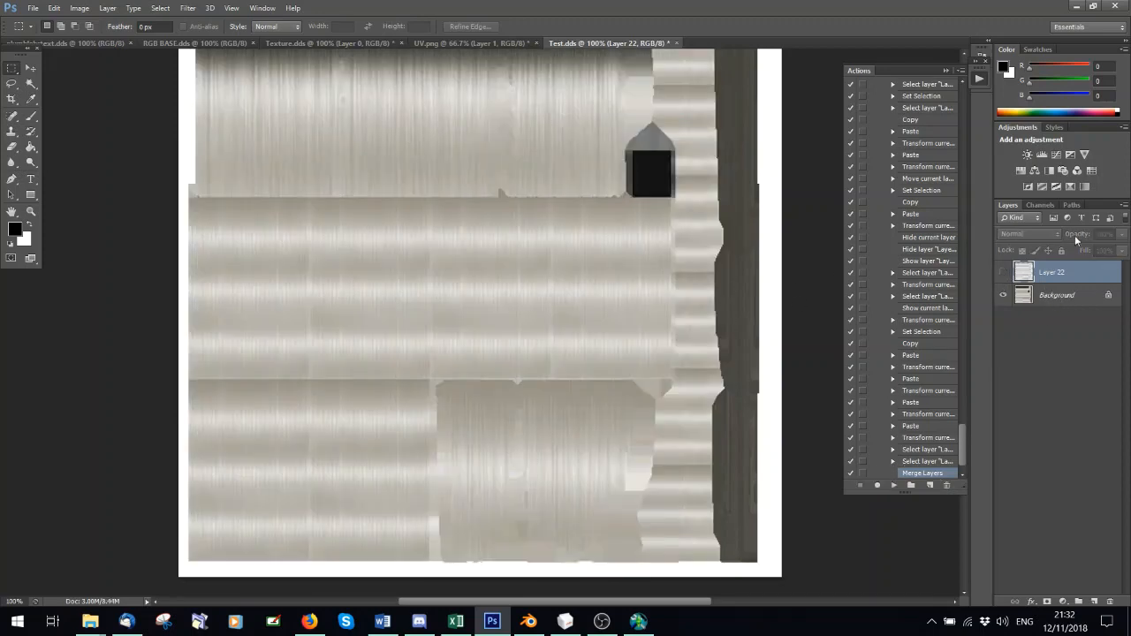
left_click(1040, 205)
left_click(1051, 308)
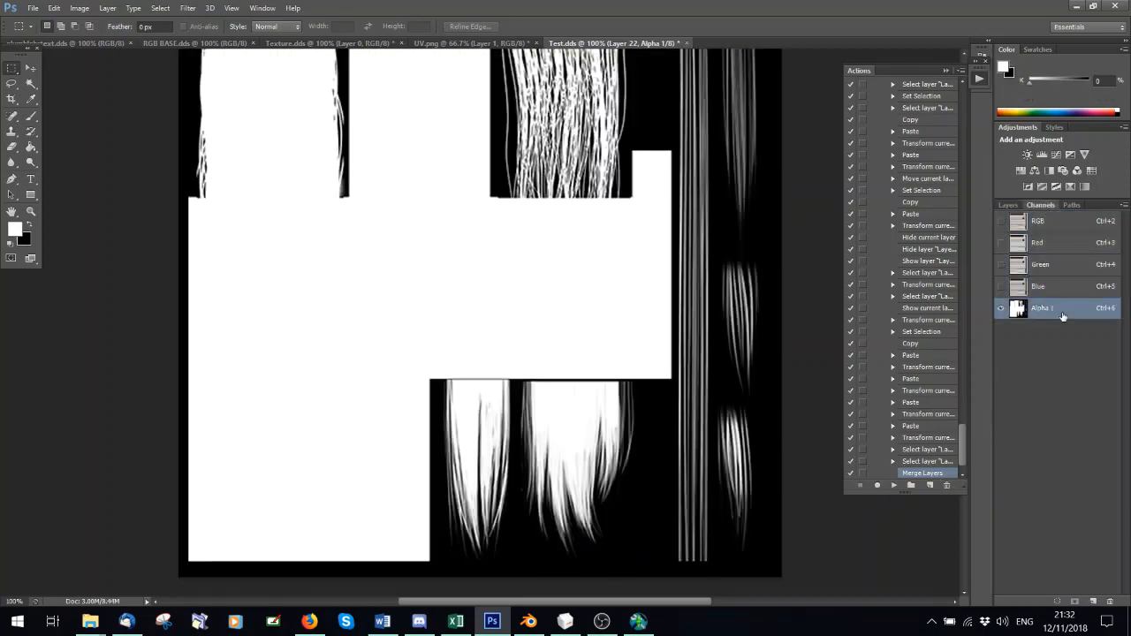
left_click(1058, 601)
left_click(1048, 222)
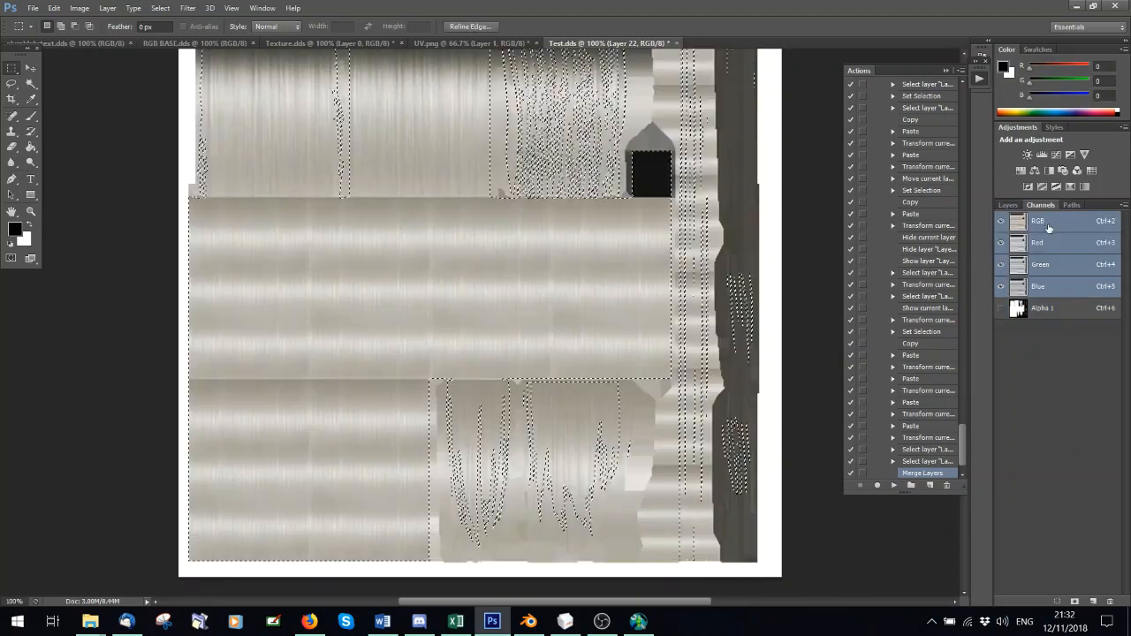
- Compare the alpha selection with the Alpha 1 channel, the original texture and the redisplayed Layer 22, and deselect it
scroll(775, 342, "up", 3)
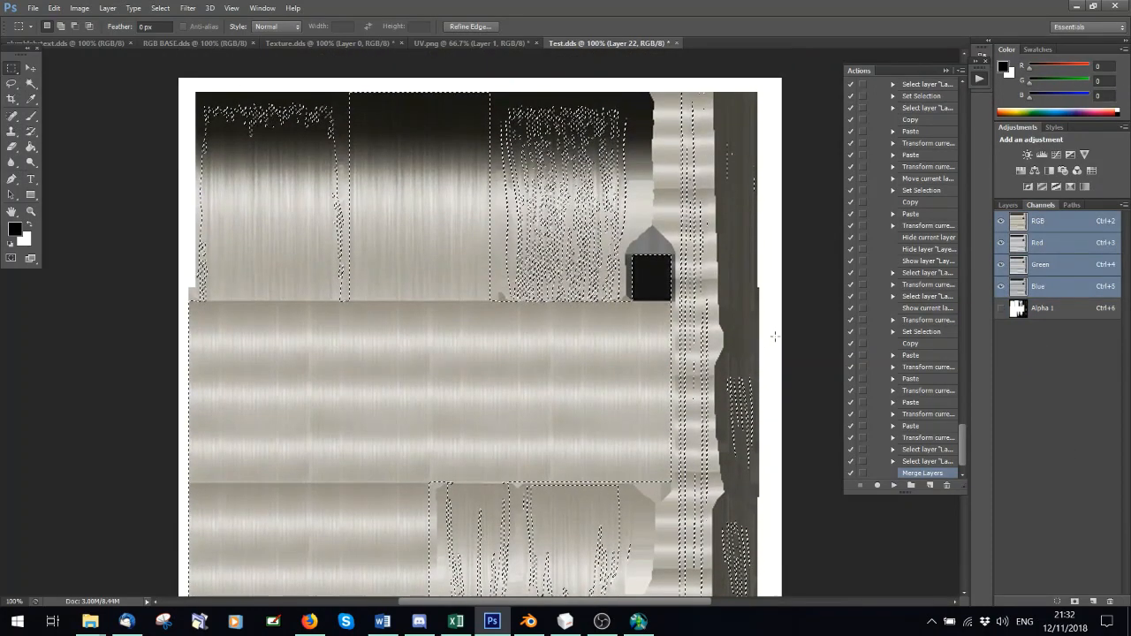
scroll(775, 342, "down", 4)
key("ctrl+6")
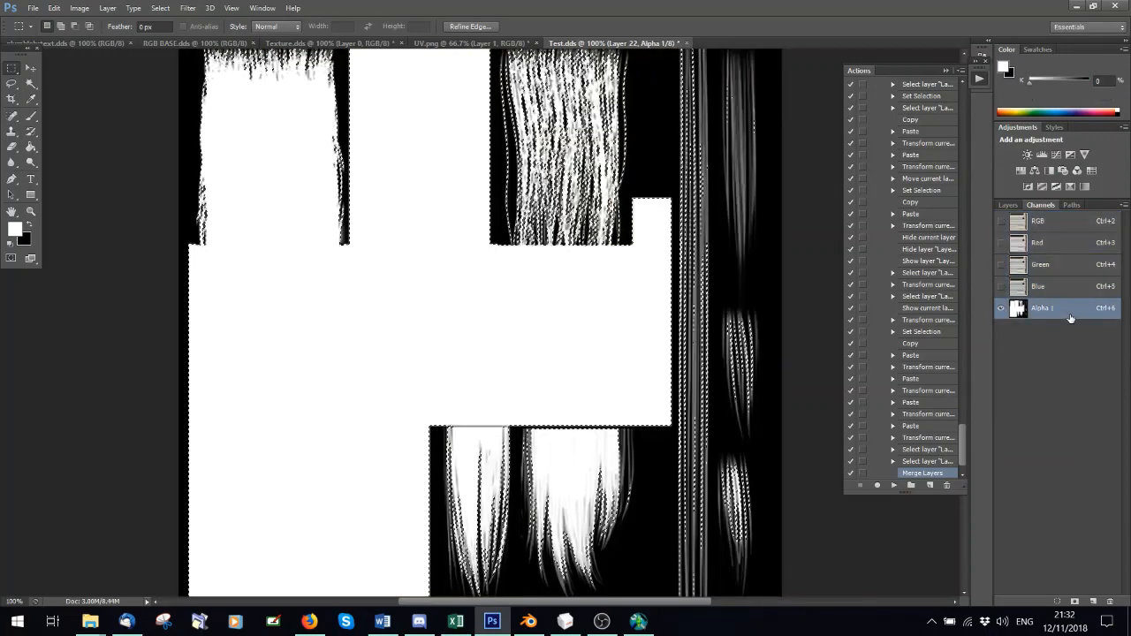
key("ctrl+2")
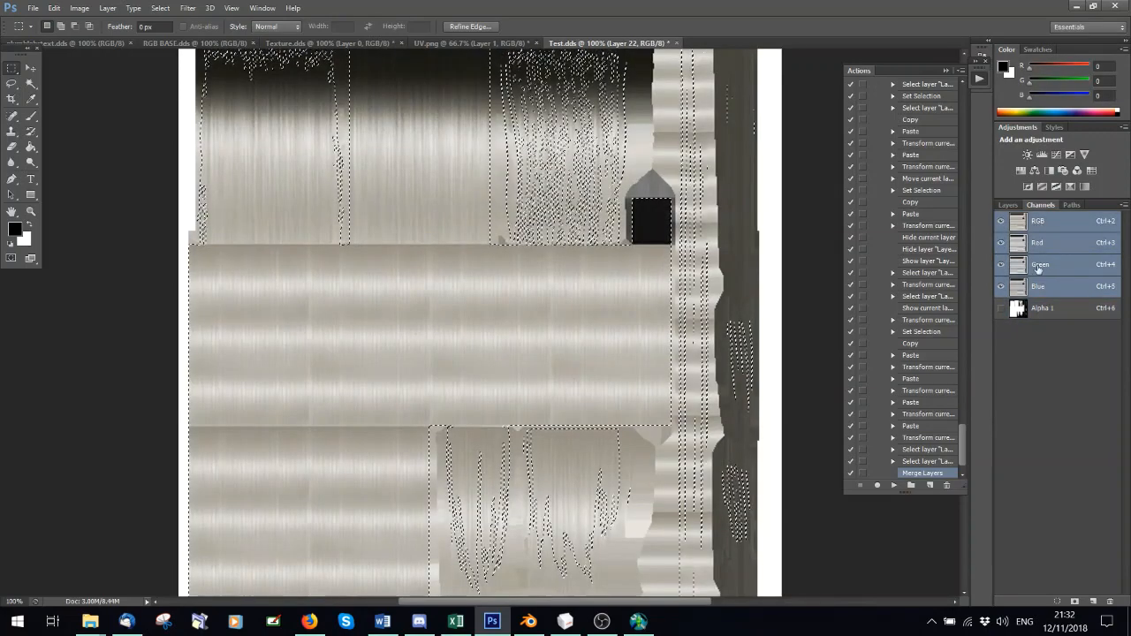
left_click(1007, 205)
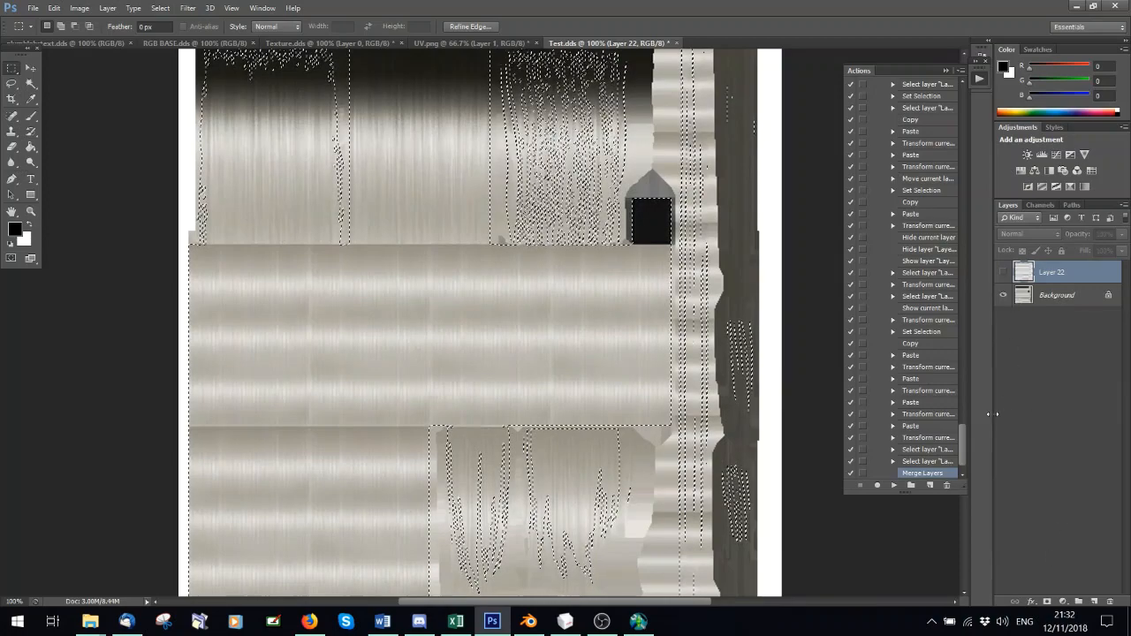
left_click(1003, 272)
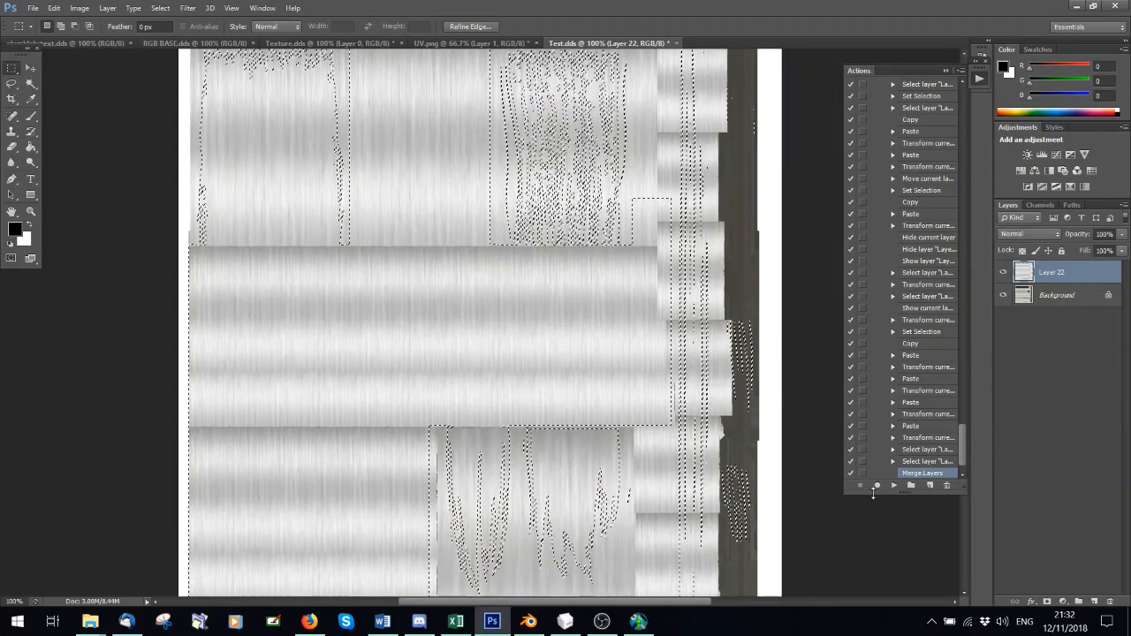
scroll(710, 252, "up", 3)
scroll(710, 252, "up", 1)
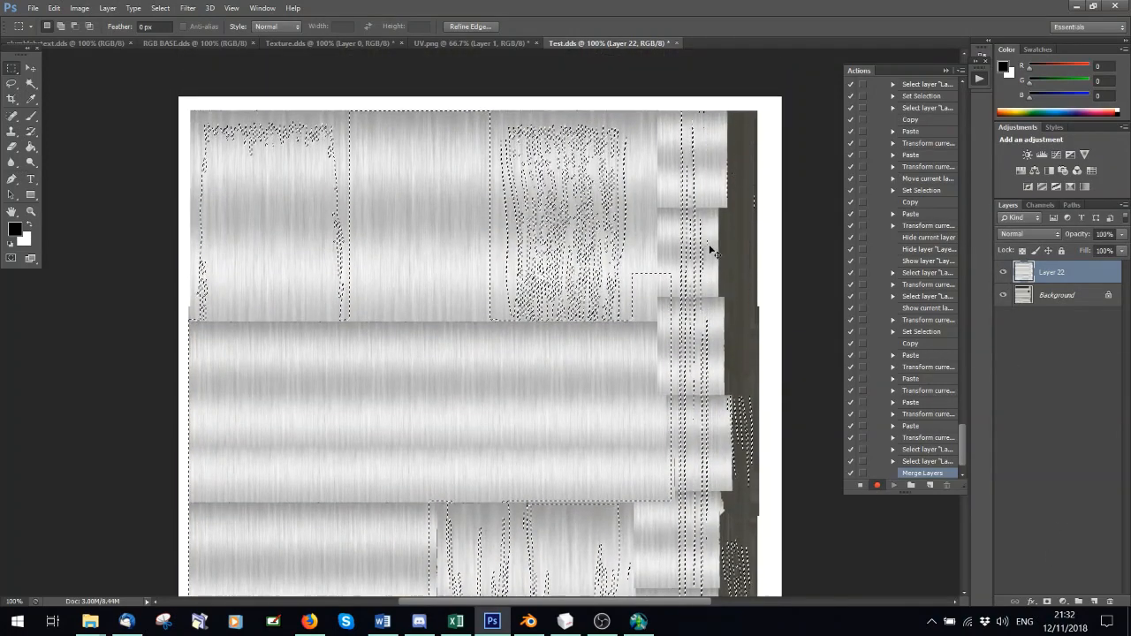
left_click(739, 235)
- Paste a swatch over the dark side column and stretch it to 103.85% wide and 658.55% high at X 970.5 px, Y 523.5 px
scroll(624, 256, "down", 3)
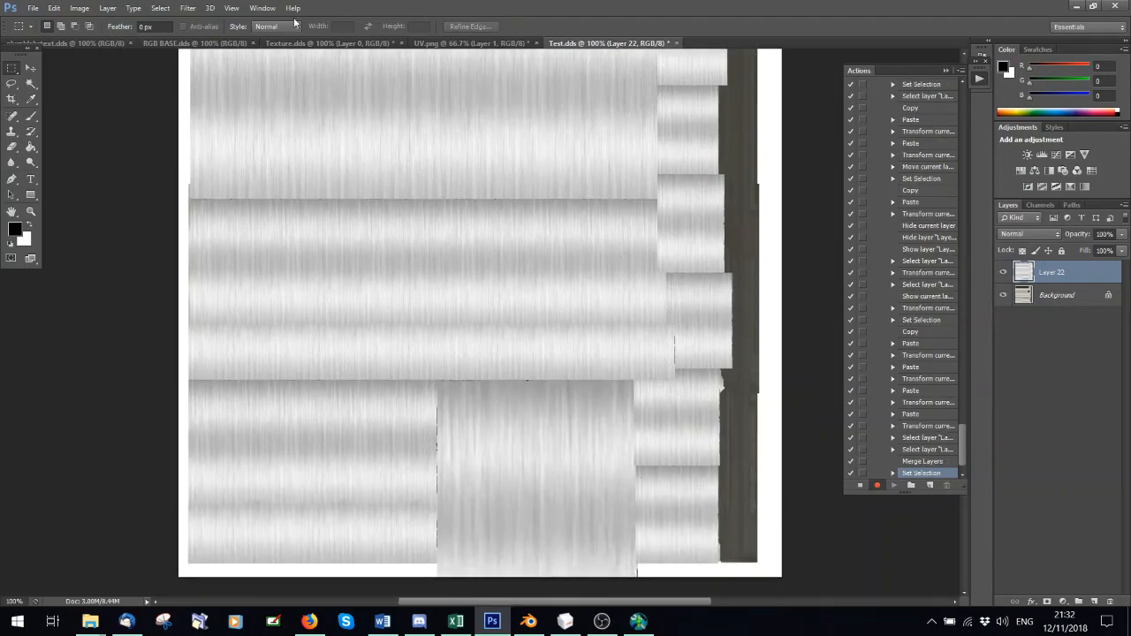
left_click(232, 8)
left_click(273, 129)
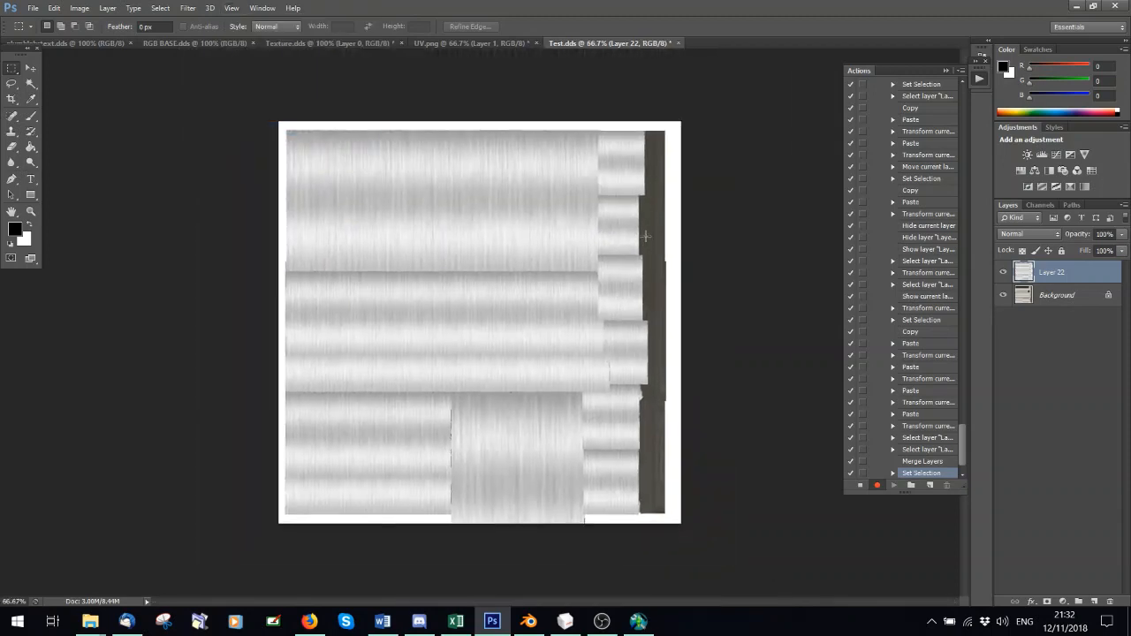
key("ctrl+v")
key("ctrl+t")
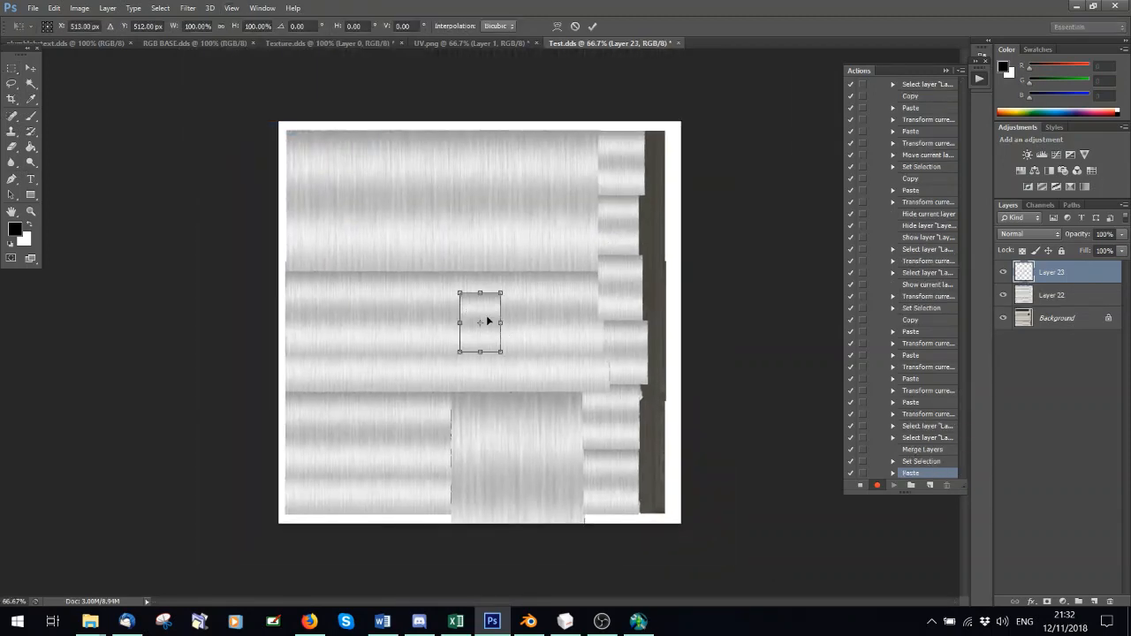
left_click_drag(488, 318, 671, 144)
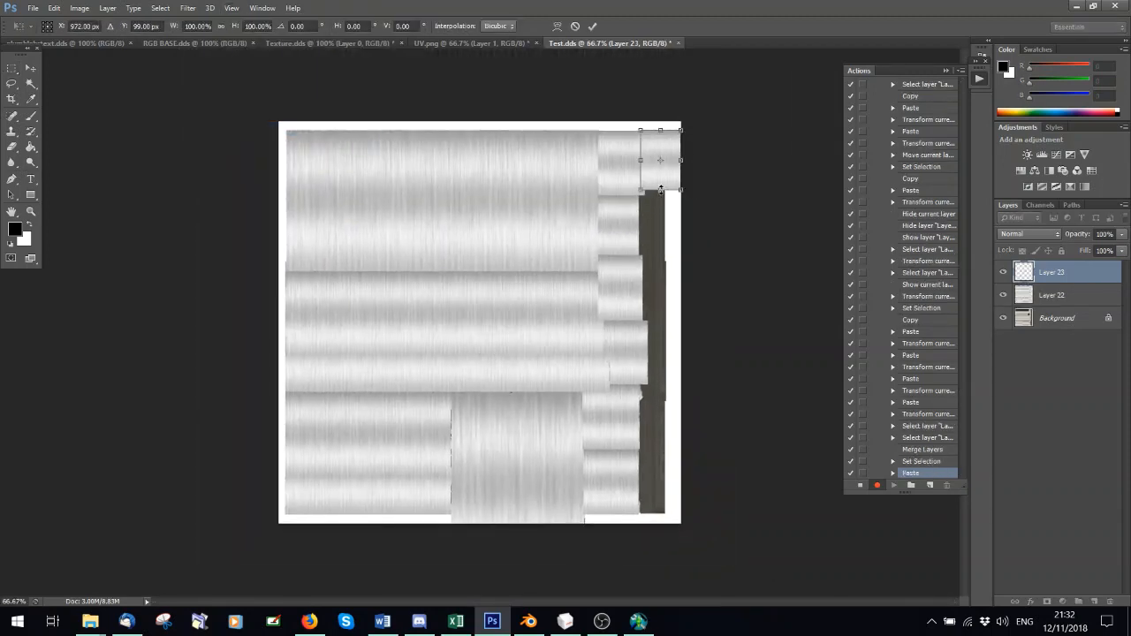
left_click_drag(661, 189, 681, 523)
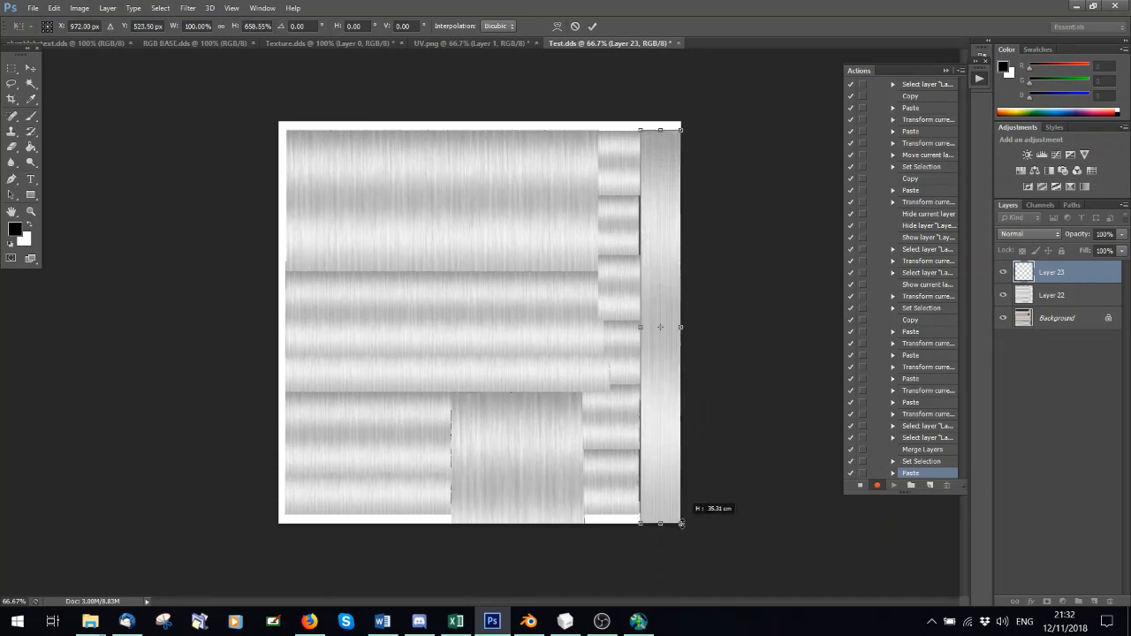
left_click_drag(639, 330, 638, 329)
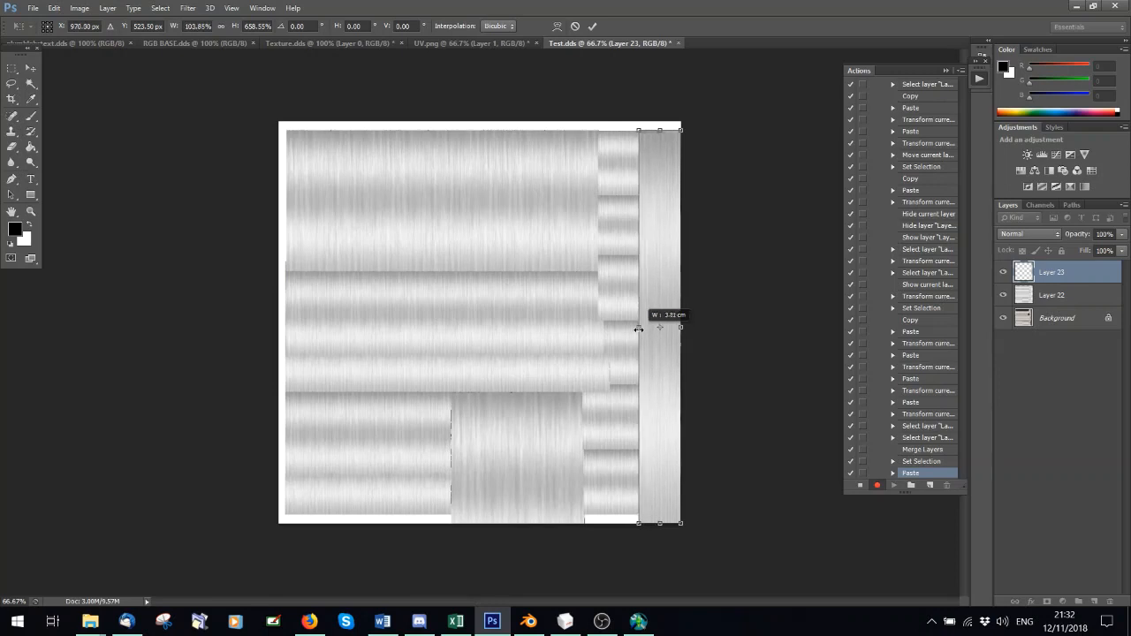
left_click(593, 26)
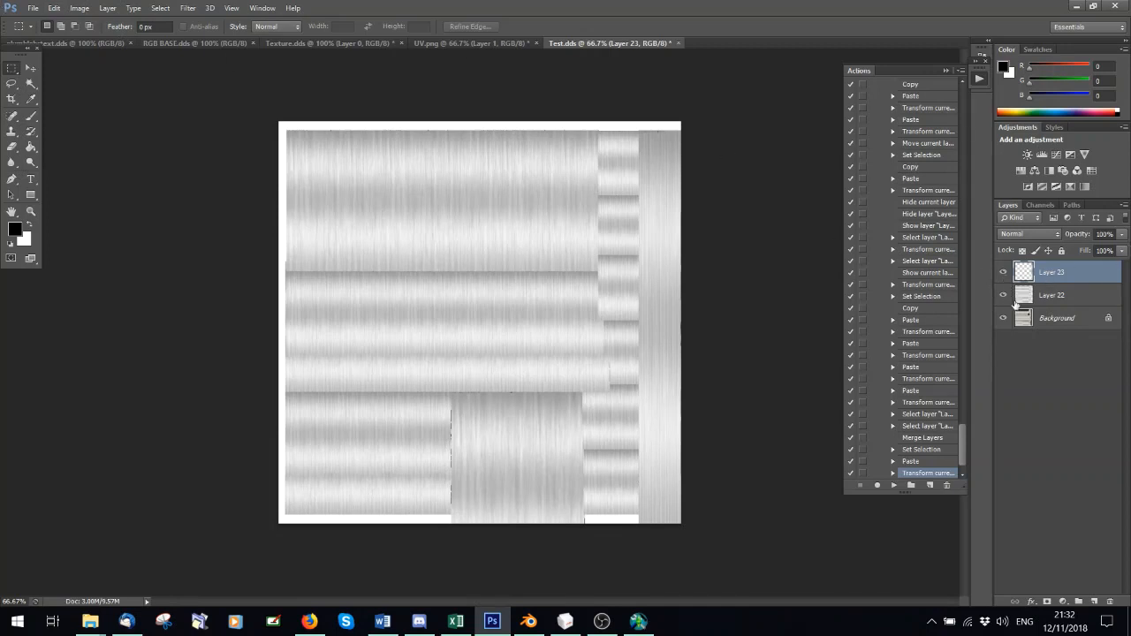
- Merge the stretched column swatch on Layer 23 with Layer 22
left_click(1056, 303, "shift")
right_click(1056, 303)
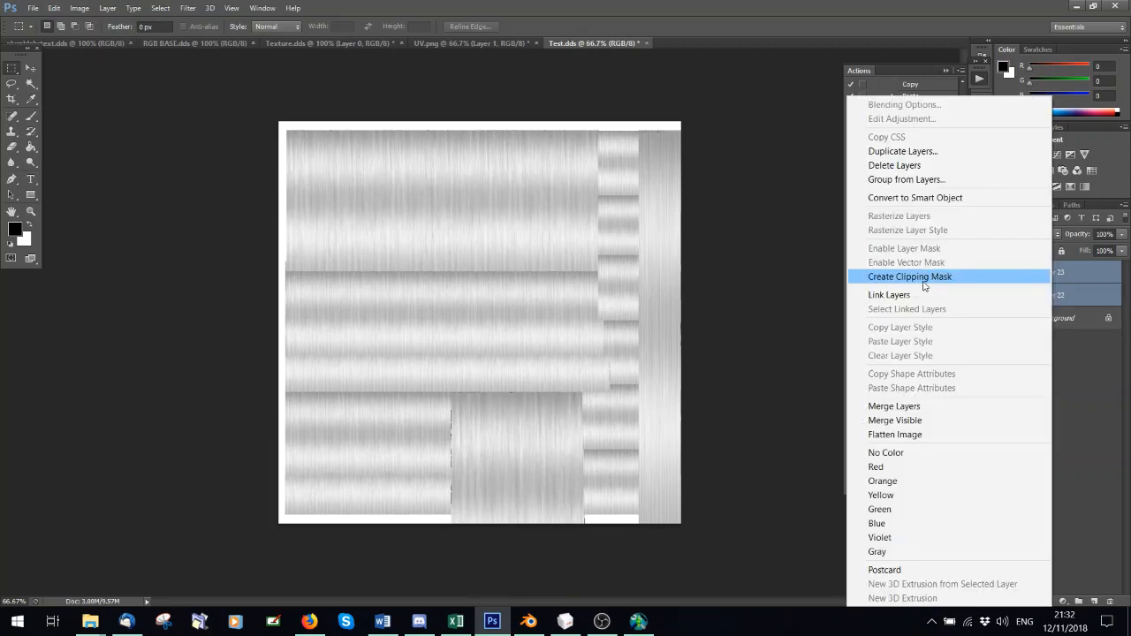
left_click(923, 406)
- Save the retextured document as Diffuse in D3D/DDS format in the Tutorial folder
left_click(32, 7)
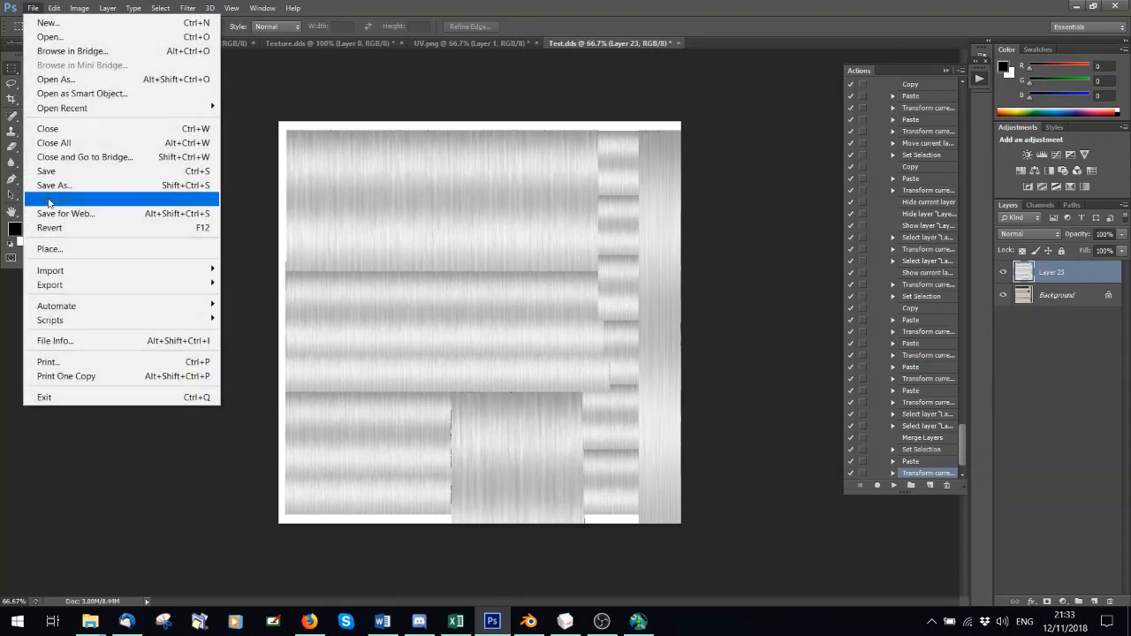
left_click(53, 185)
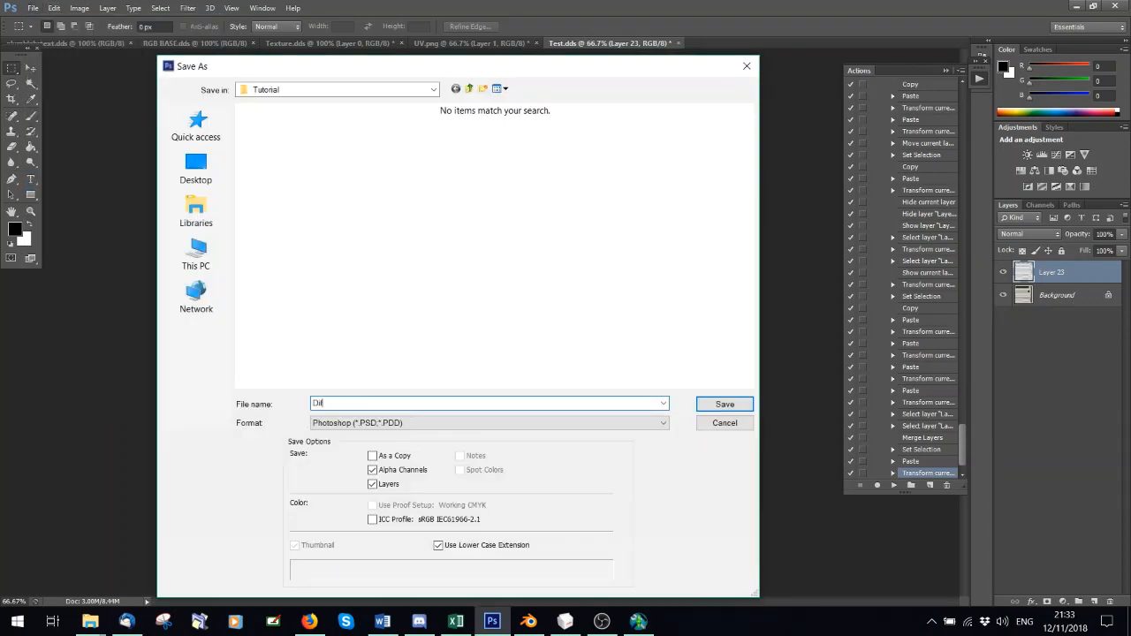
left_click(371, 424)
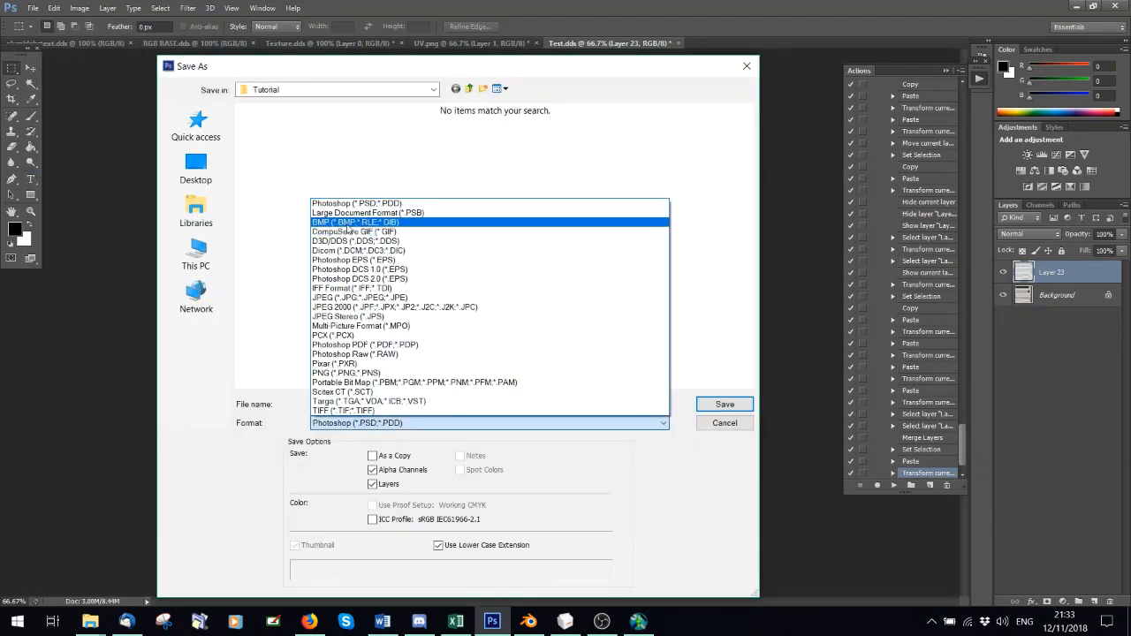
left_click(340, 243)
left_click(724, 404)
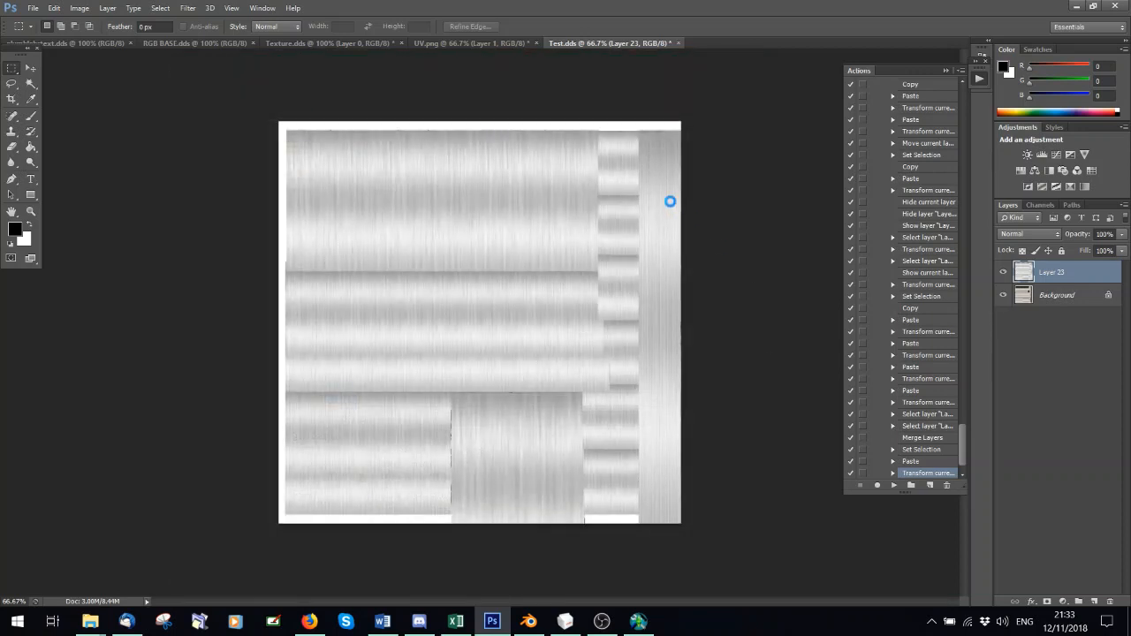
left_click(655, 152)
- Open the saved Diffuse texture from the Tutorial folder using the default DDS load sizes
left_click(31, 7)
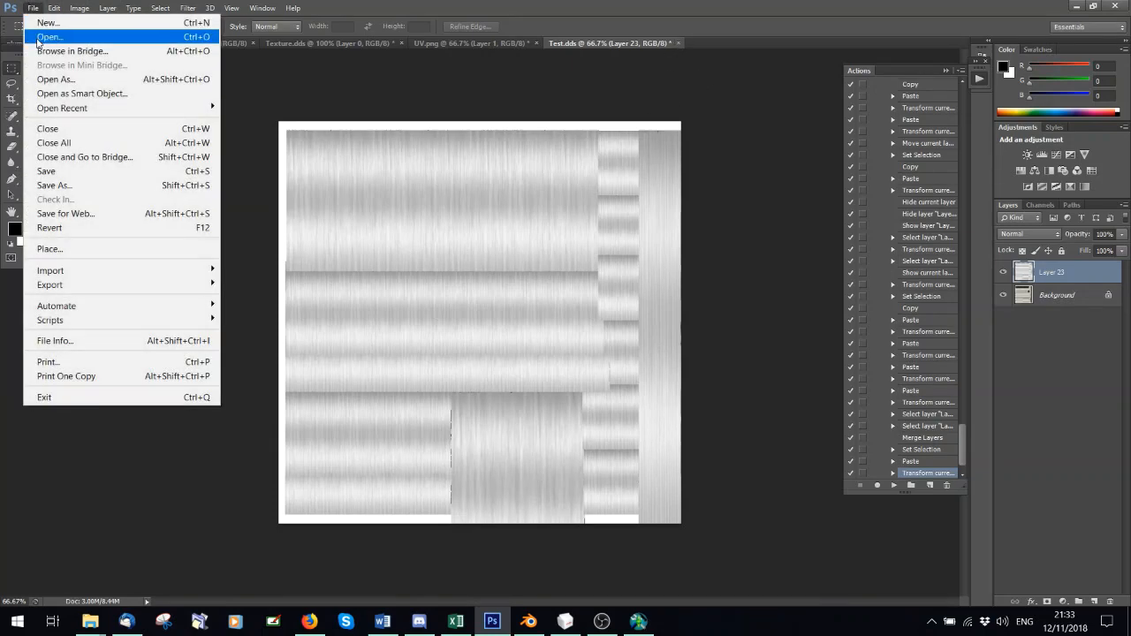
left_click(48, 33)
left_click(377, 156)
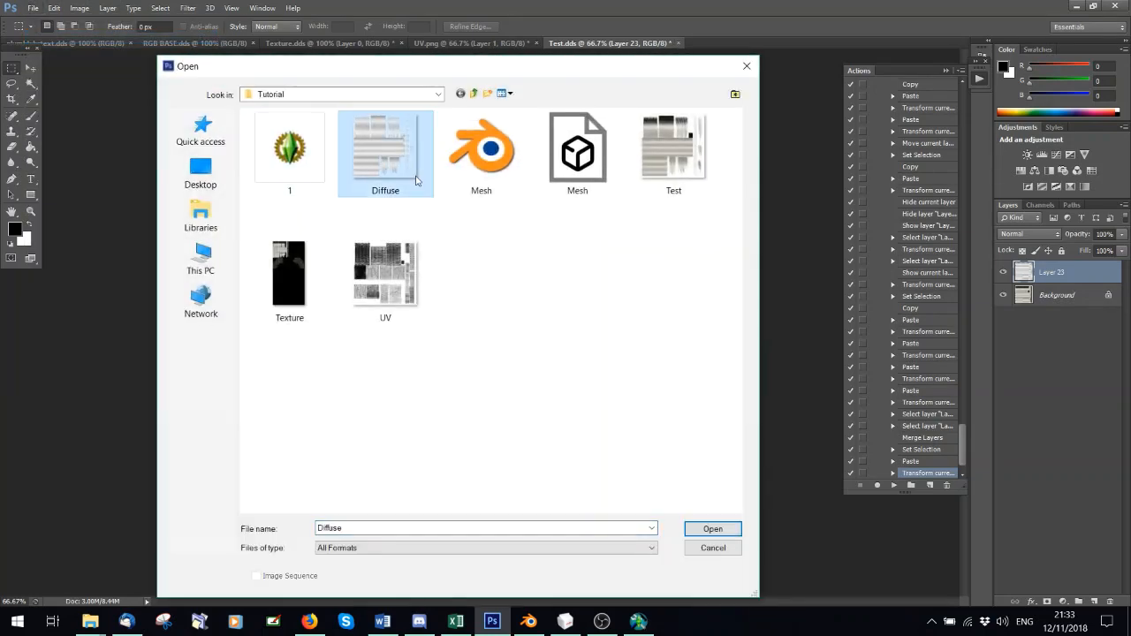
double_click(395, 161)
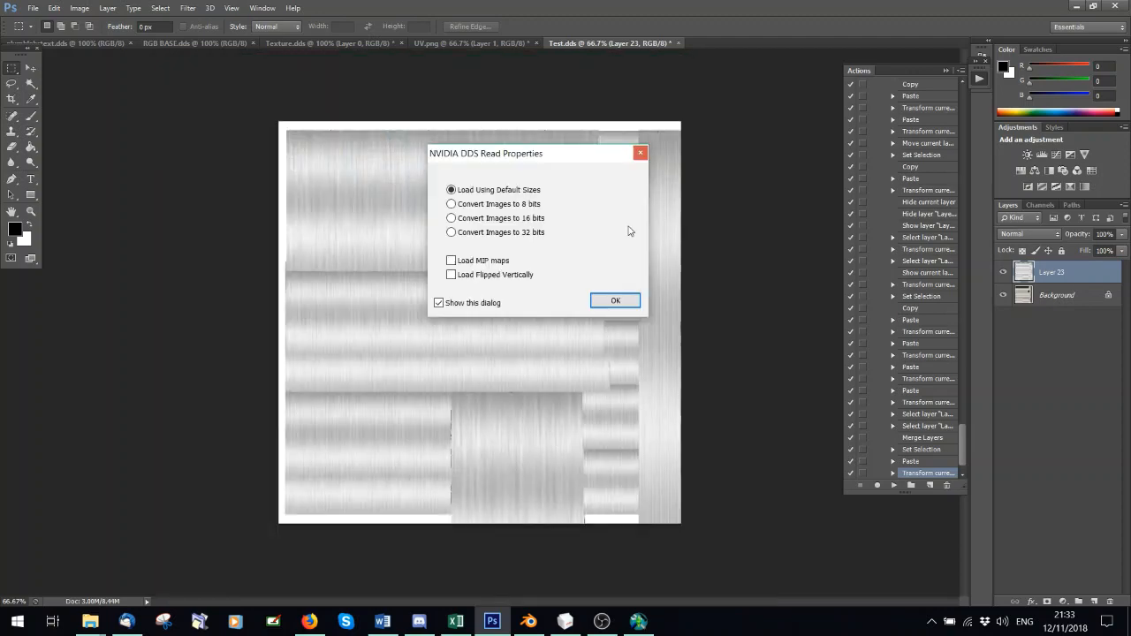
left_click(641, 154)
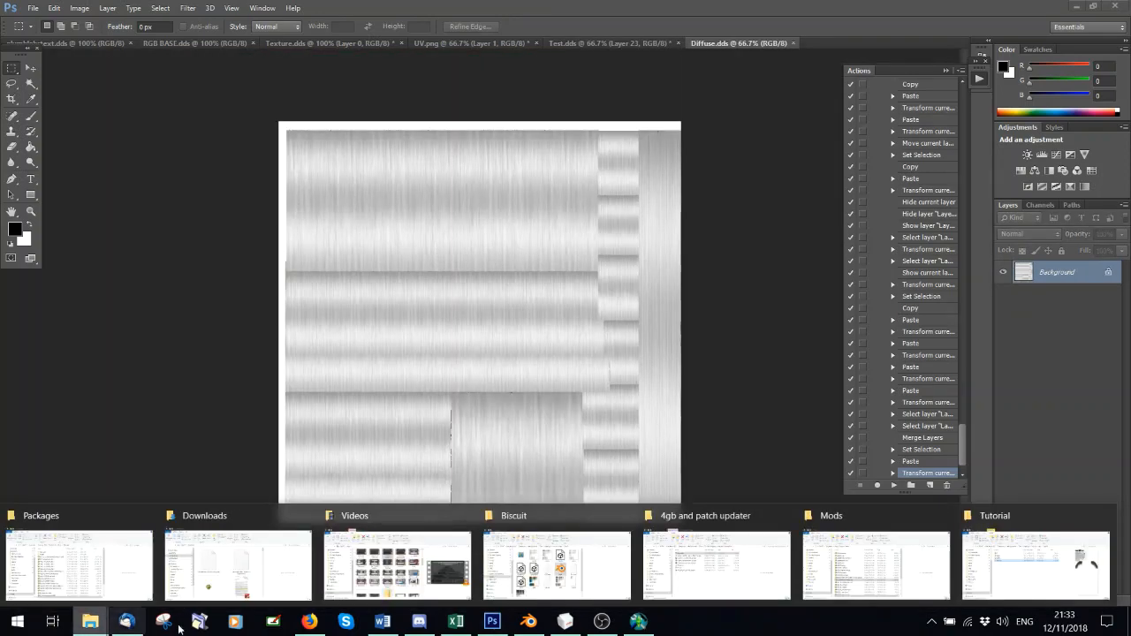
- Preview the Diffuse file in the Tutorial folder in File Explorer, and close the opened Diffuse.dds in Photoshop
left_click(1036, 563)
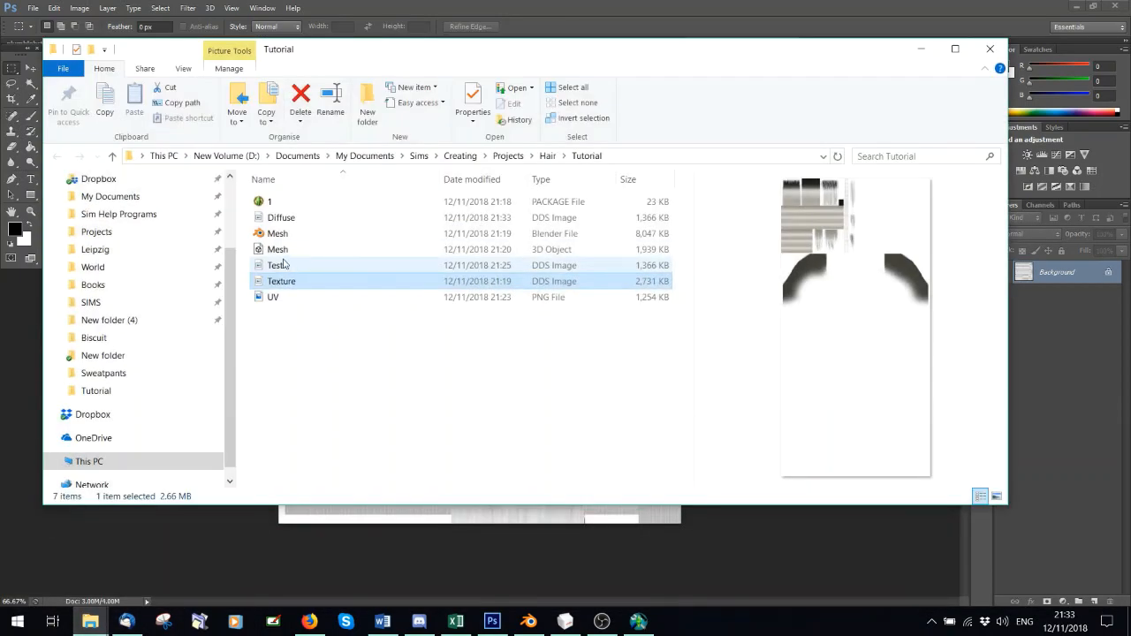
left_click(276, 219)
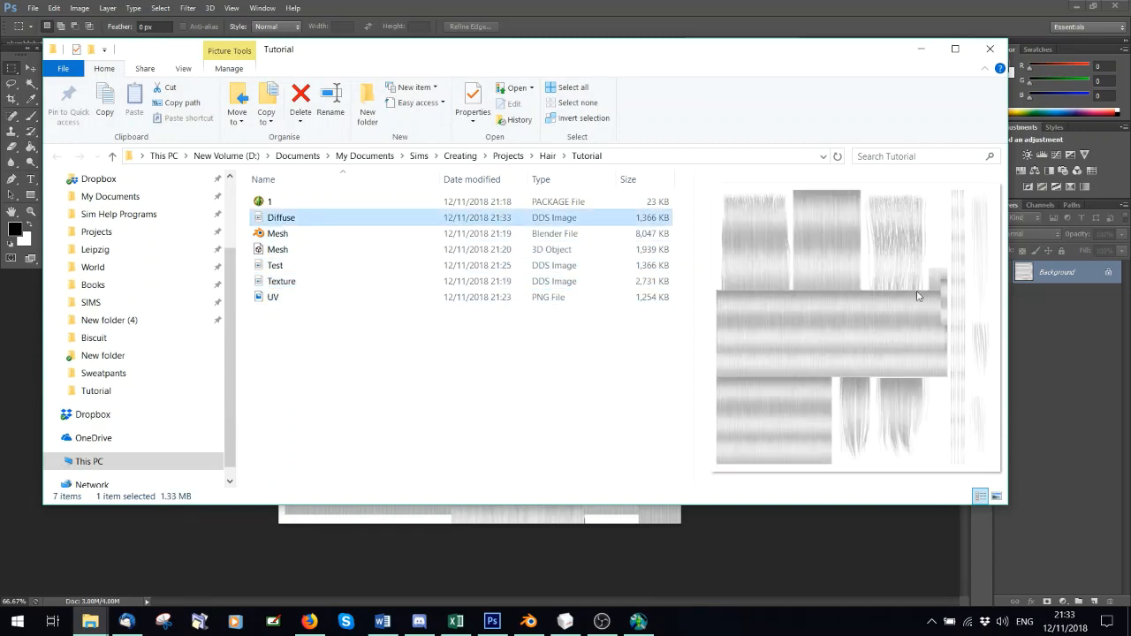
left_click(920, 50)
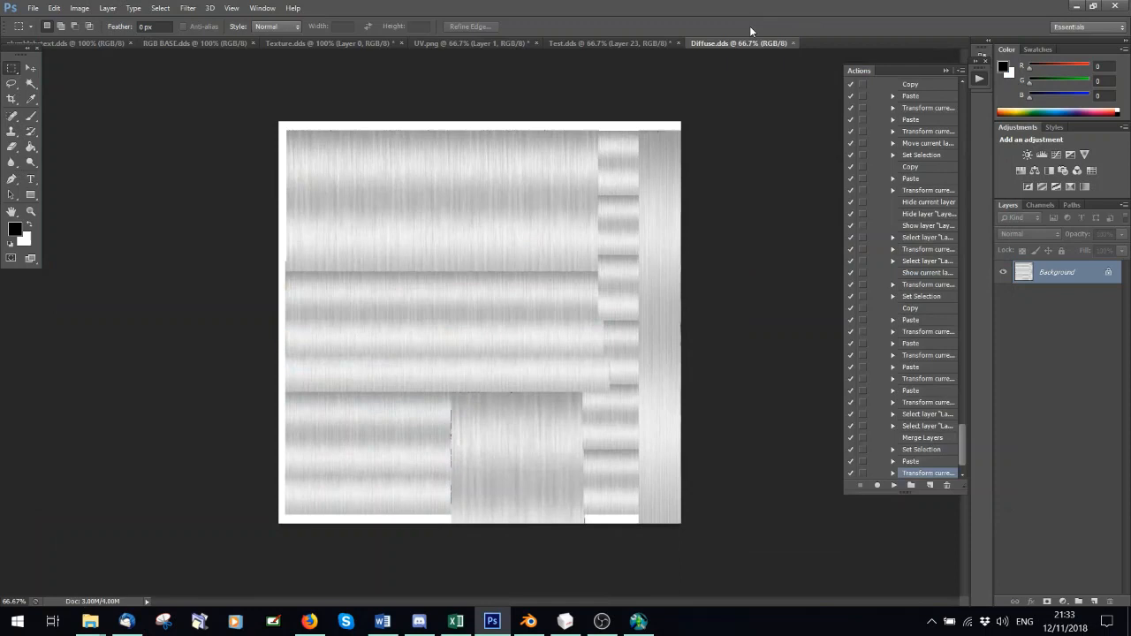
left_click(793, 42)
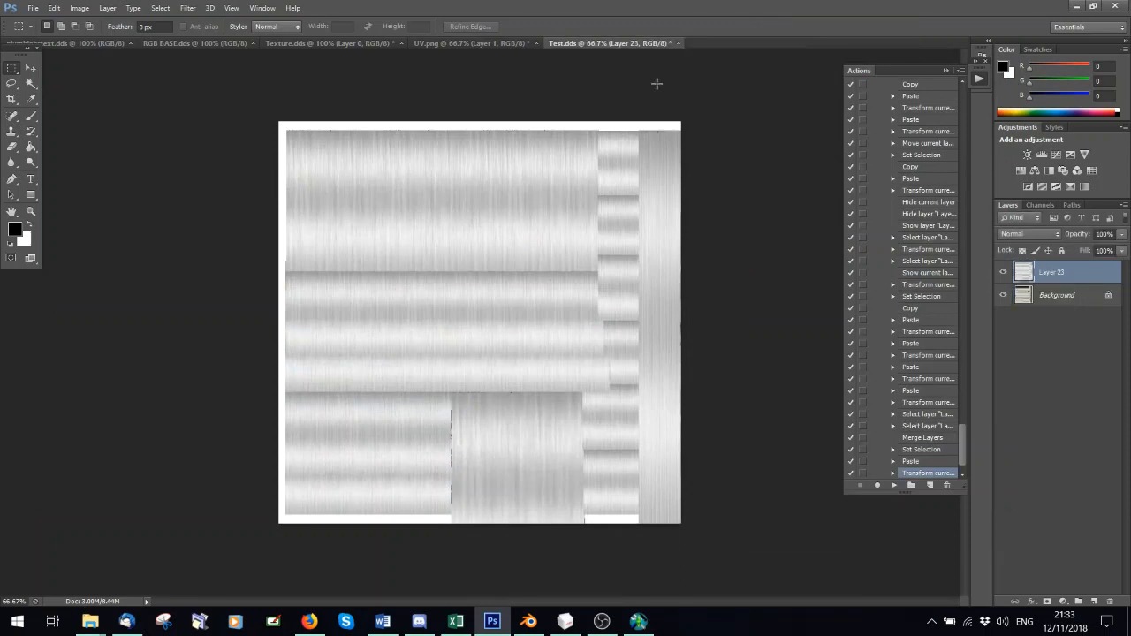
- Close Test.dds without saving its changes and reopen the original file using the default DDS load sizes
left_click(679, 43)
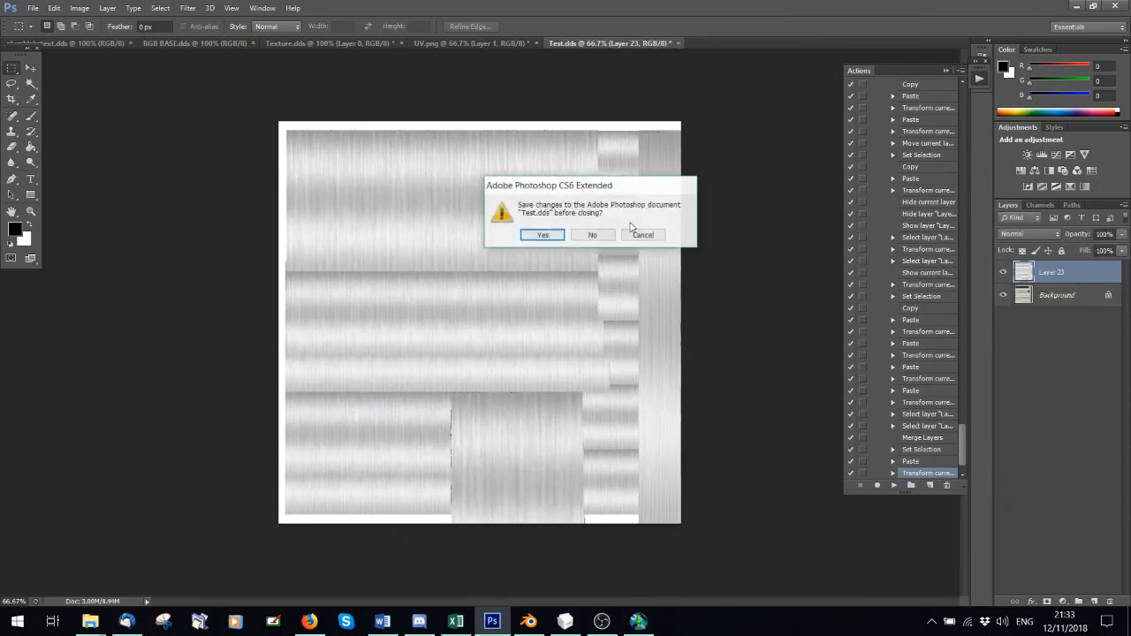
left_click(590, 235)
left_click(31, 8)
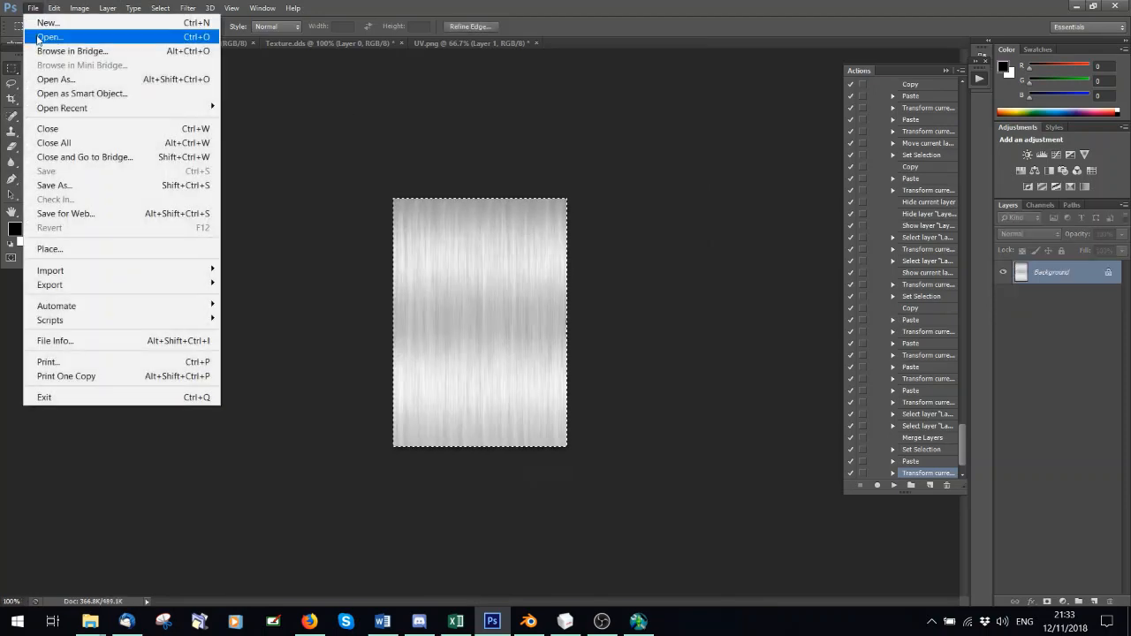
left_click(39, 36)
left_click(711, 166)
double_click(711, 165)
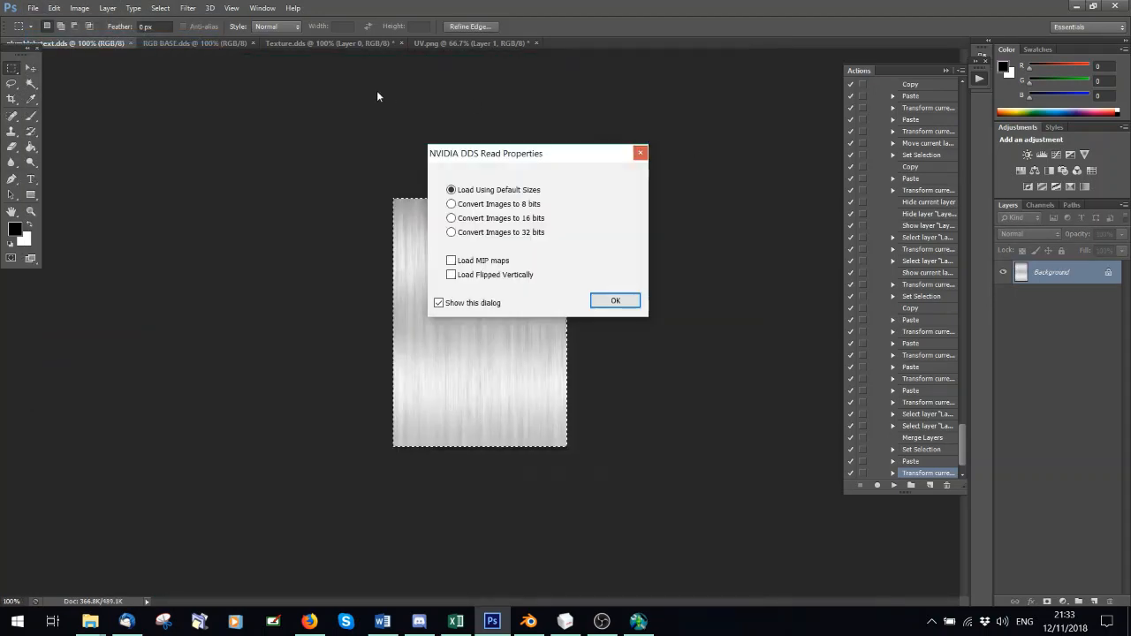
left_click(615, 300)
- Copy the RGB BASE.dds swatch and play the recorded Hair action from Set 3 on Test.dds
left_click(278, 43)
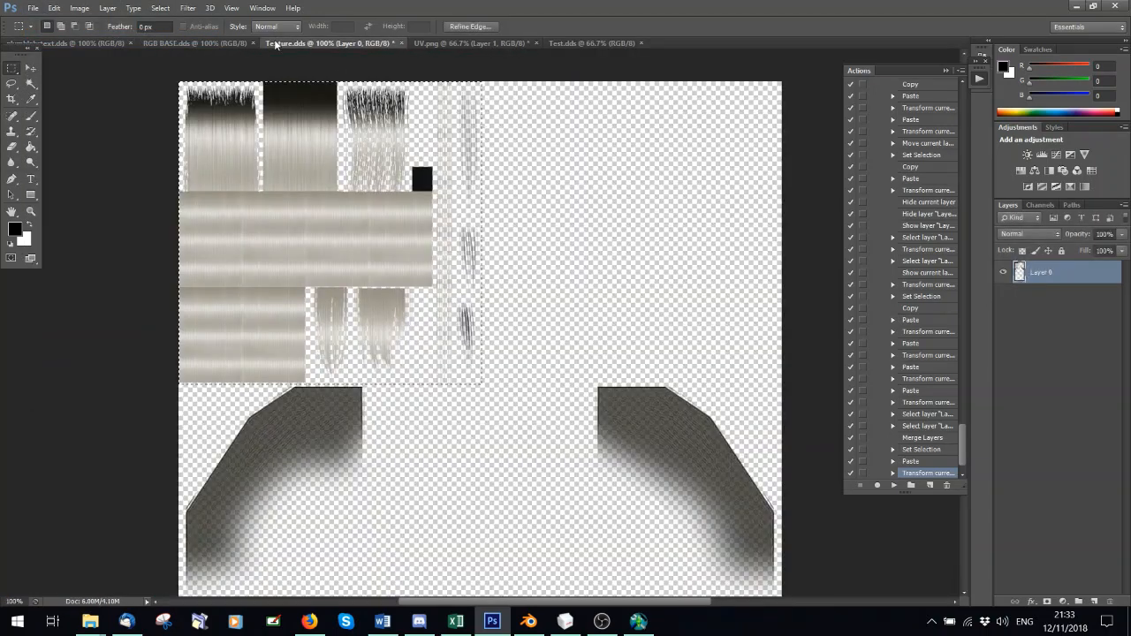
left_click(173, 44)
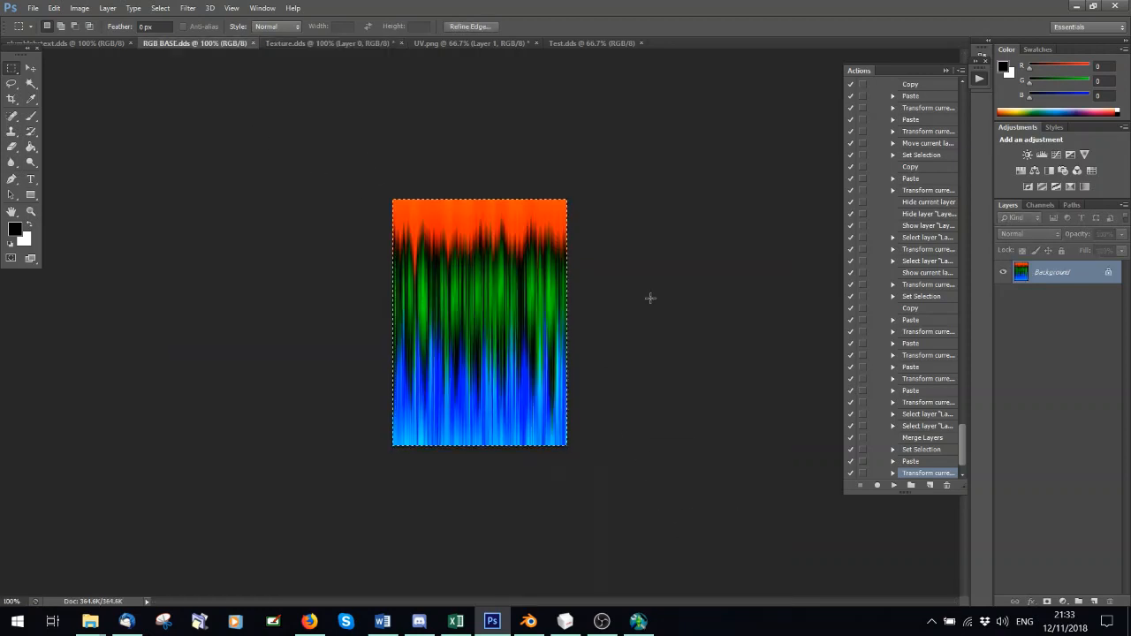
left_click(590, 42)
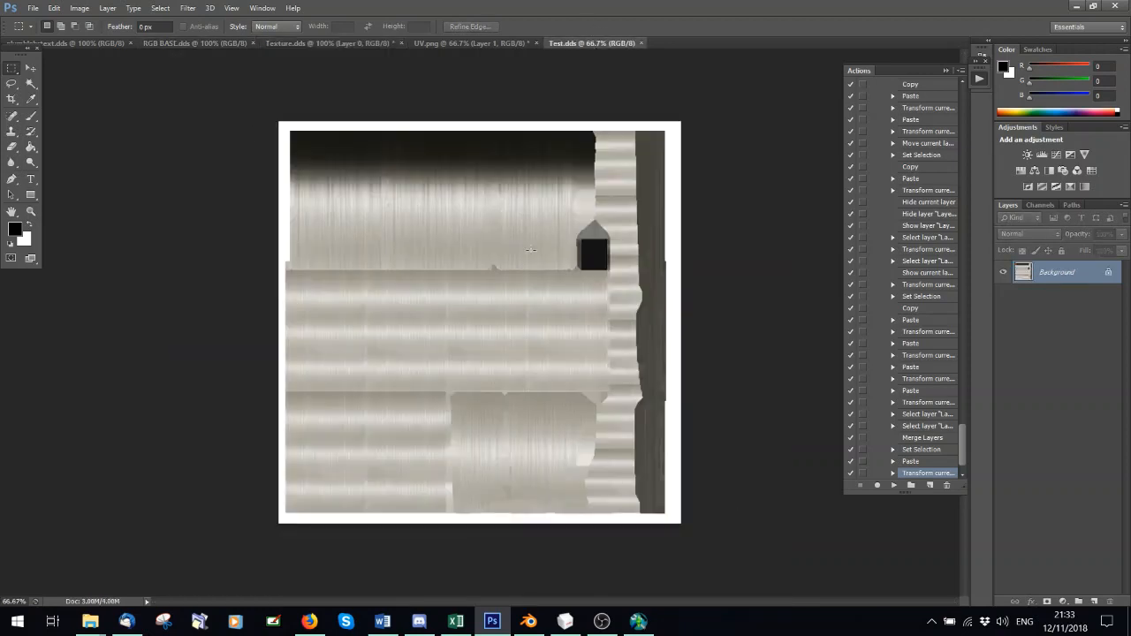
scroll(865, 271, "up", 3)
scroll(866, 271, "up", 5)
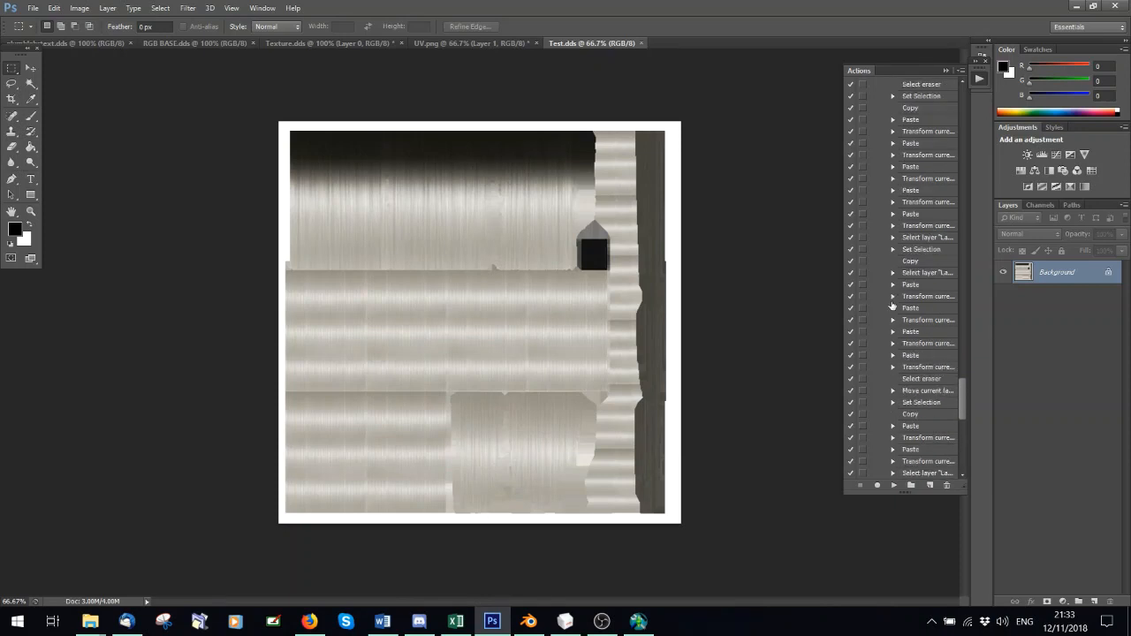
left_click_drag(961, 376, 965, 320)
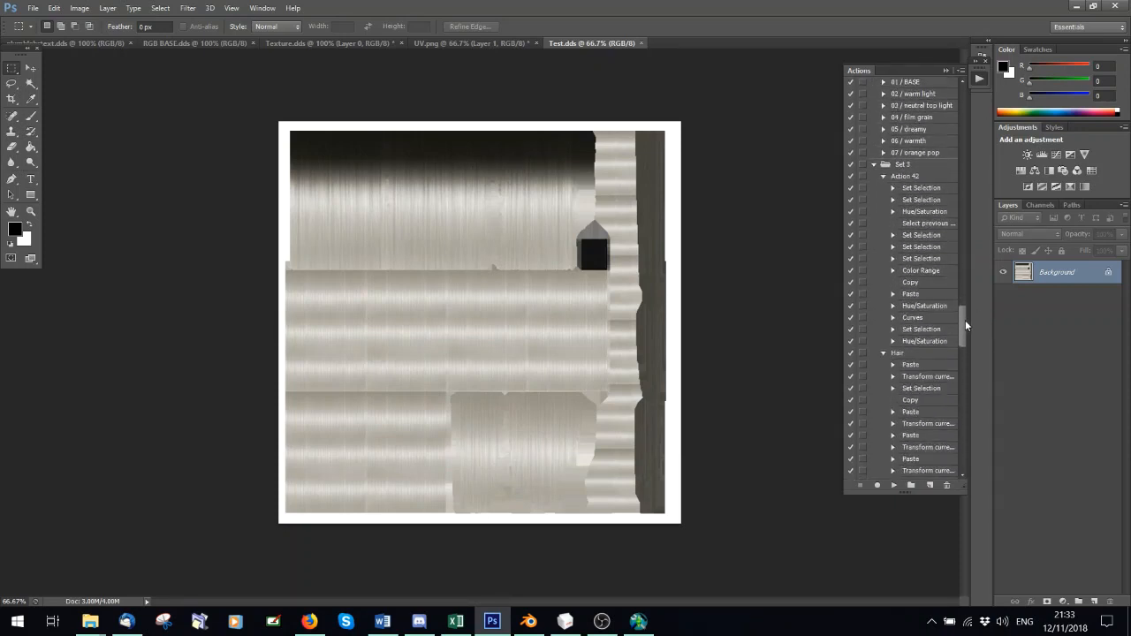
left_click(898, 352)
left_click(893, 485)
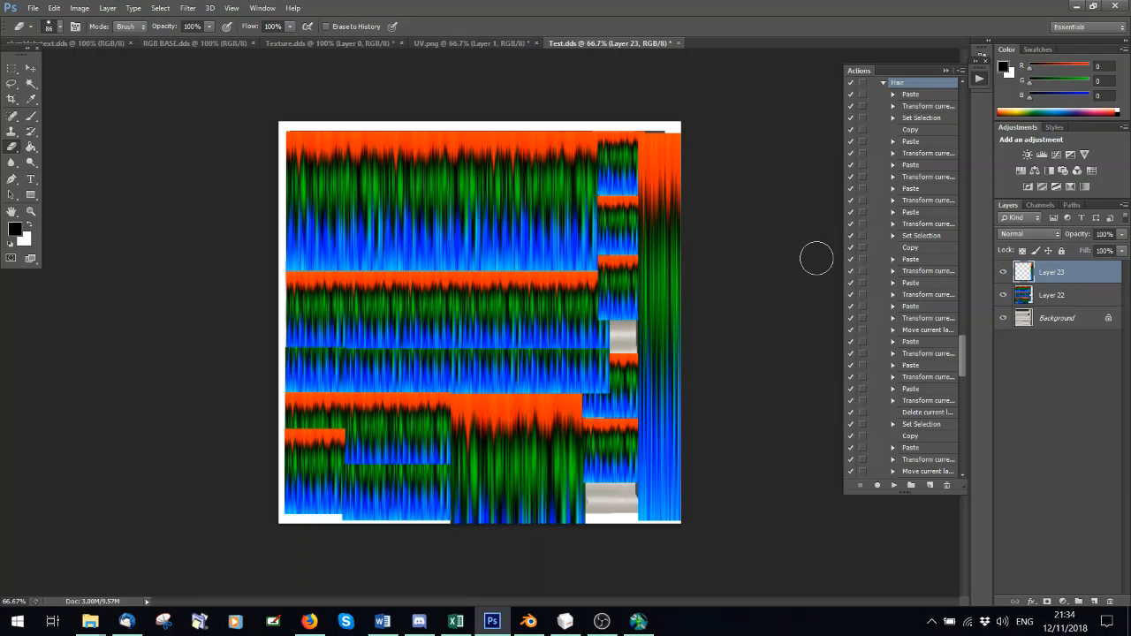
- Compare the RGB swatches on Layer 23 and Layer 22 with the original texture by toggling both layers' visibility
left_click(1002, 273)
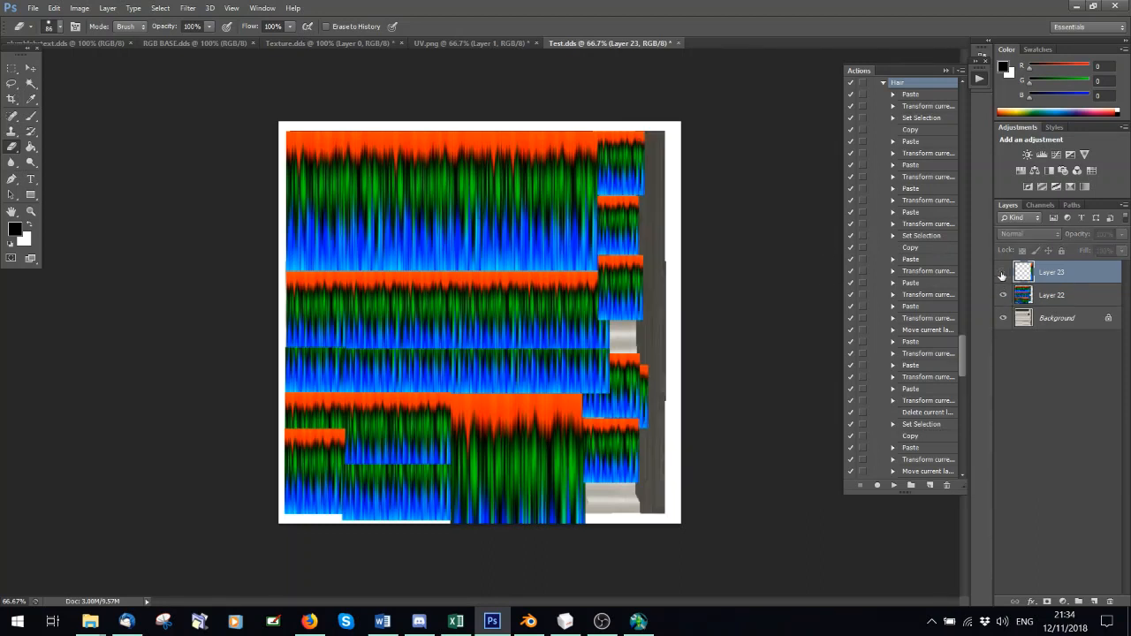
left_click(1003, 274)
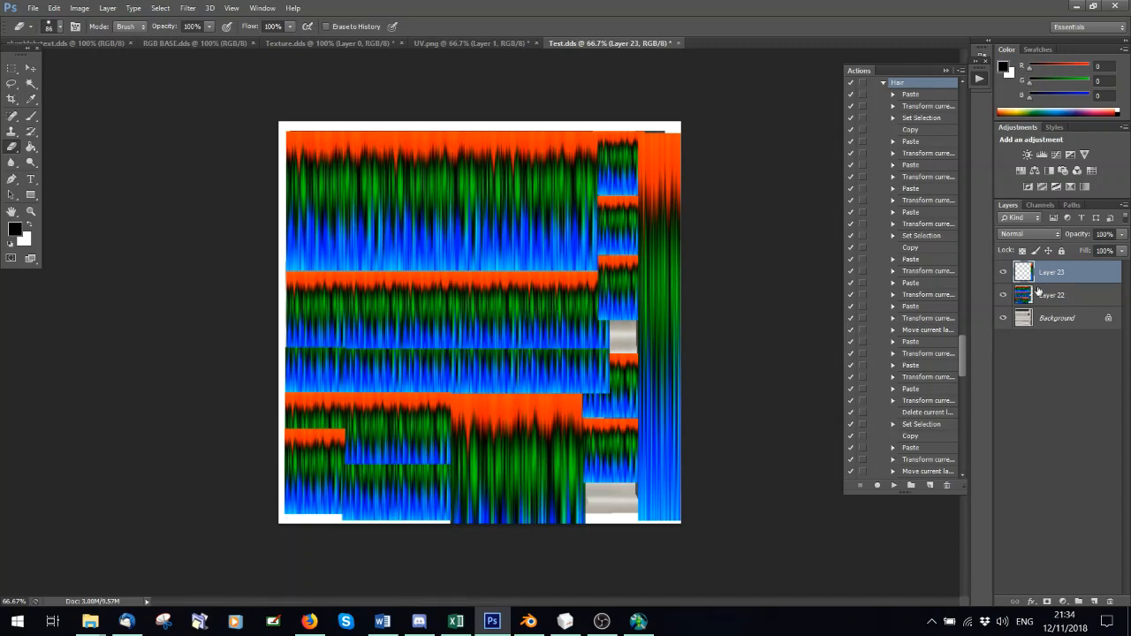
left_click(1003, 273)
left_click(1003, 295)
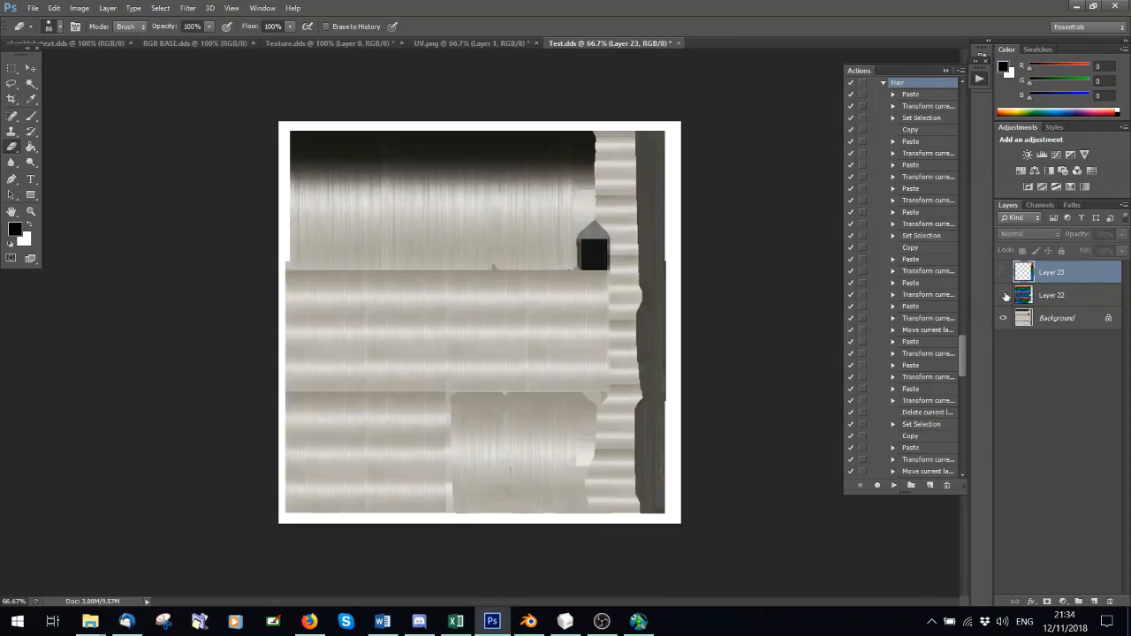
left_click(1004, 295)
left_click(1004, 273)
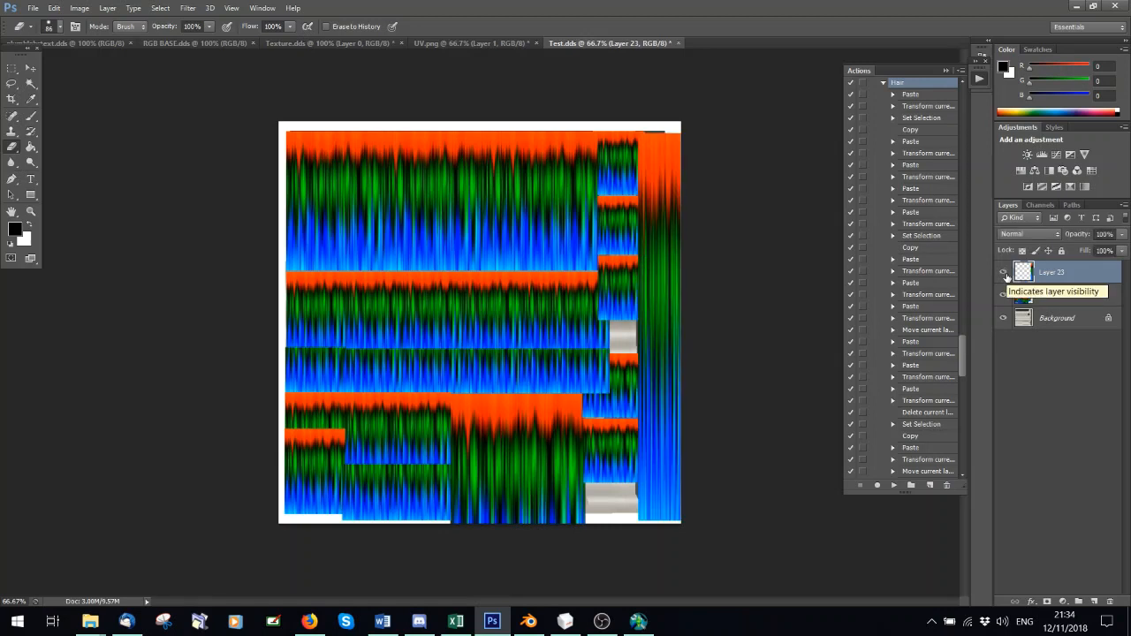
- Hide Layer 22, select the Background layer and load the Alpha 1 channel as a selection
left_click(1004, 295)
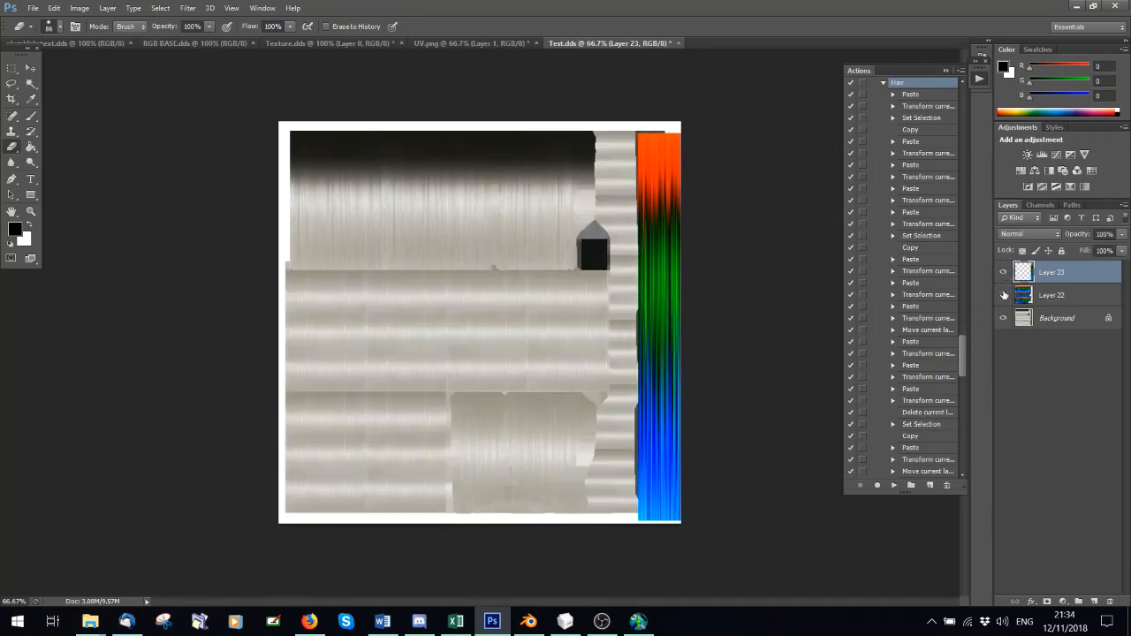
left_click(1051, 319)
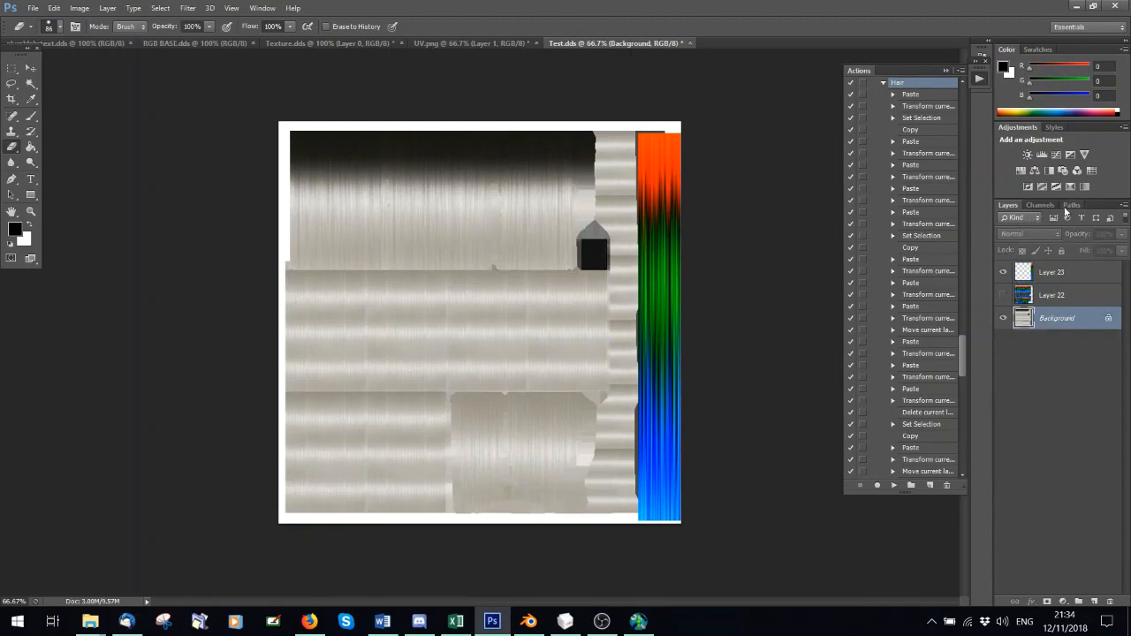
left_click(1041, 205)
left_click(1043, 309)
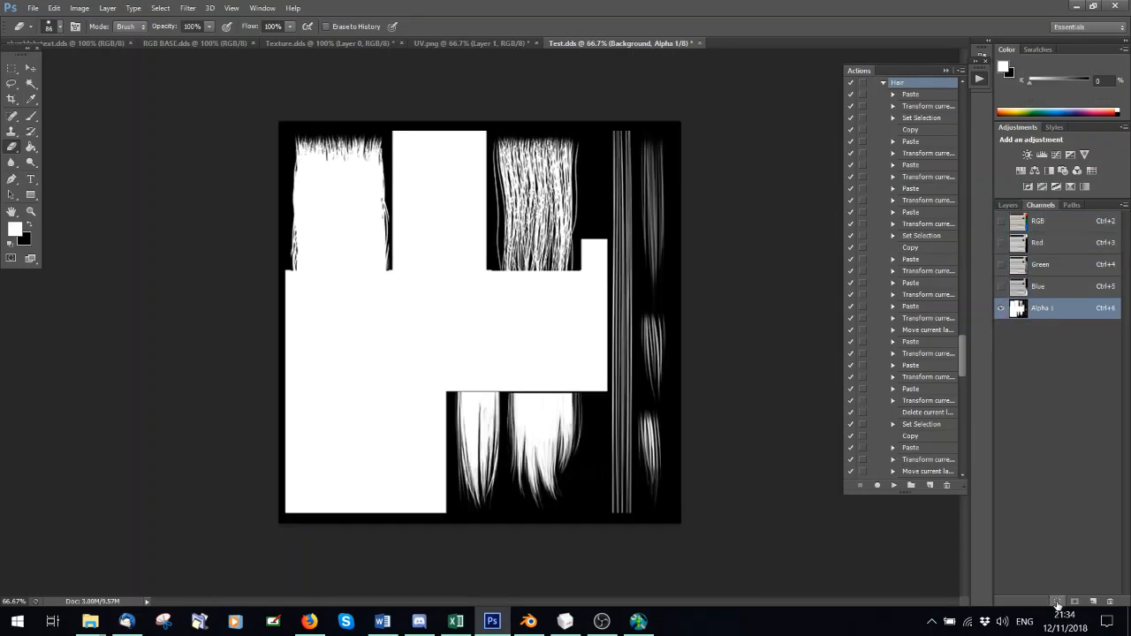
left_click(1058, 601)
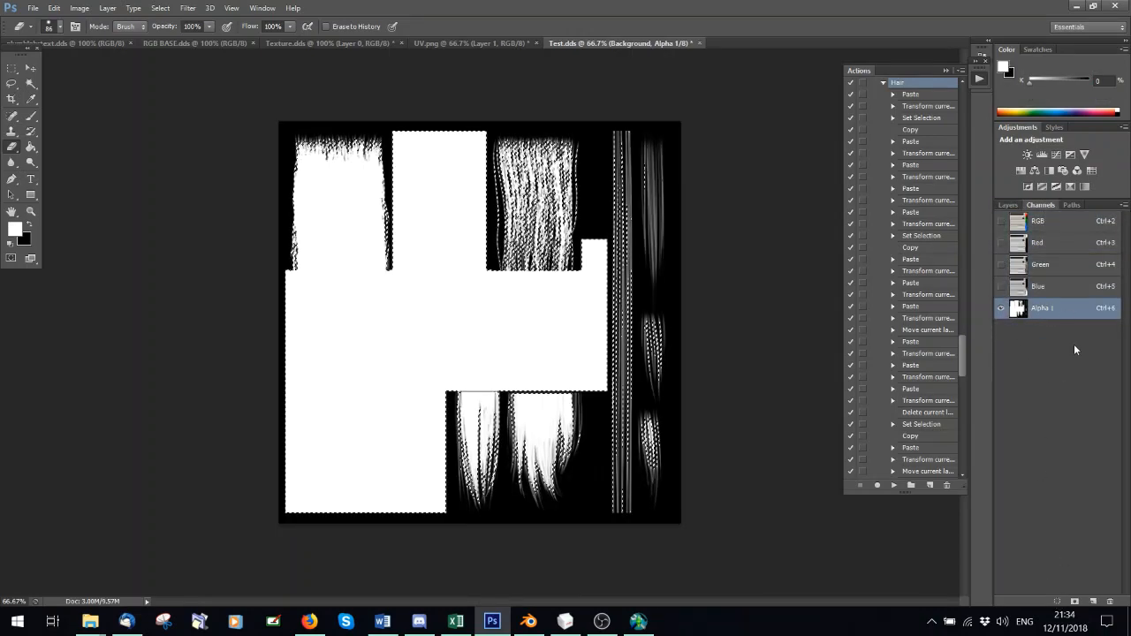
left_click(1005, 204)
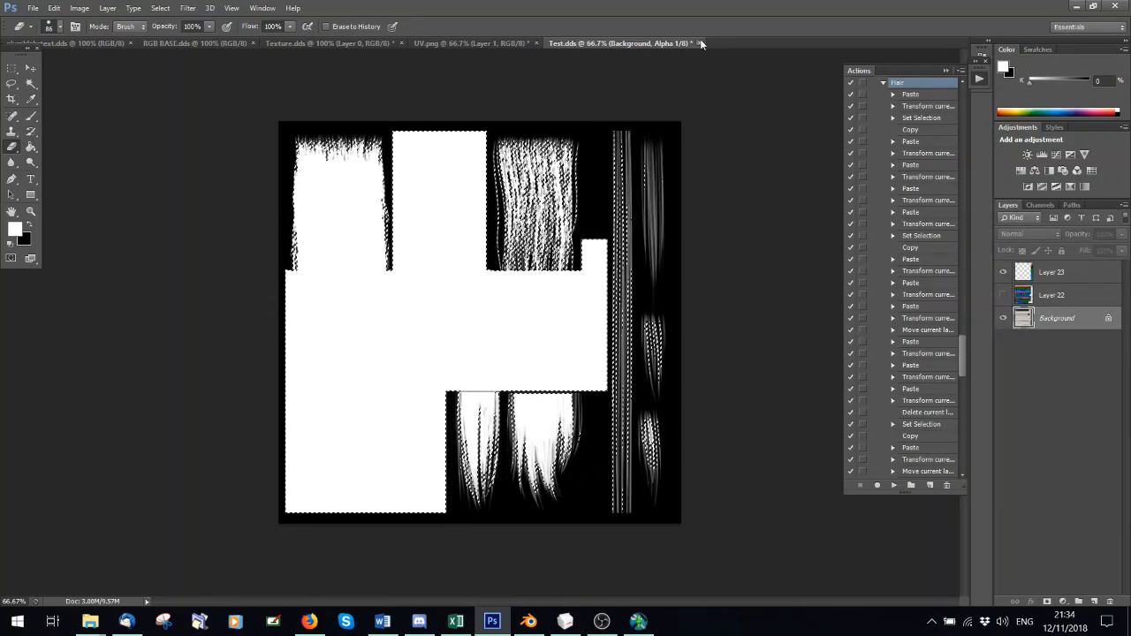
- Clear the Alpha 1 selection and redisplay Layer 22 over the original texture
mouse_move(602, 621)
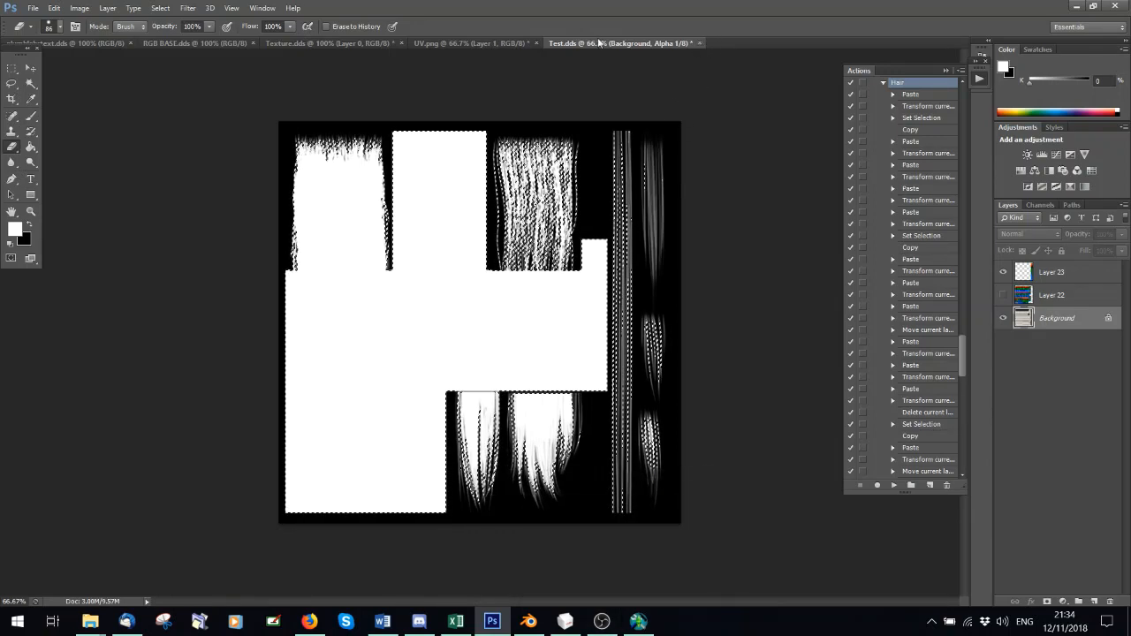
left_click(33, 7)
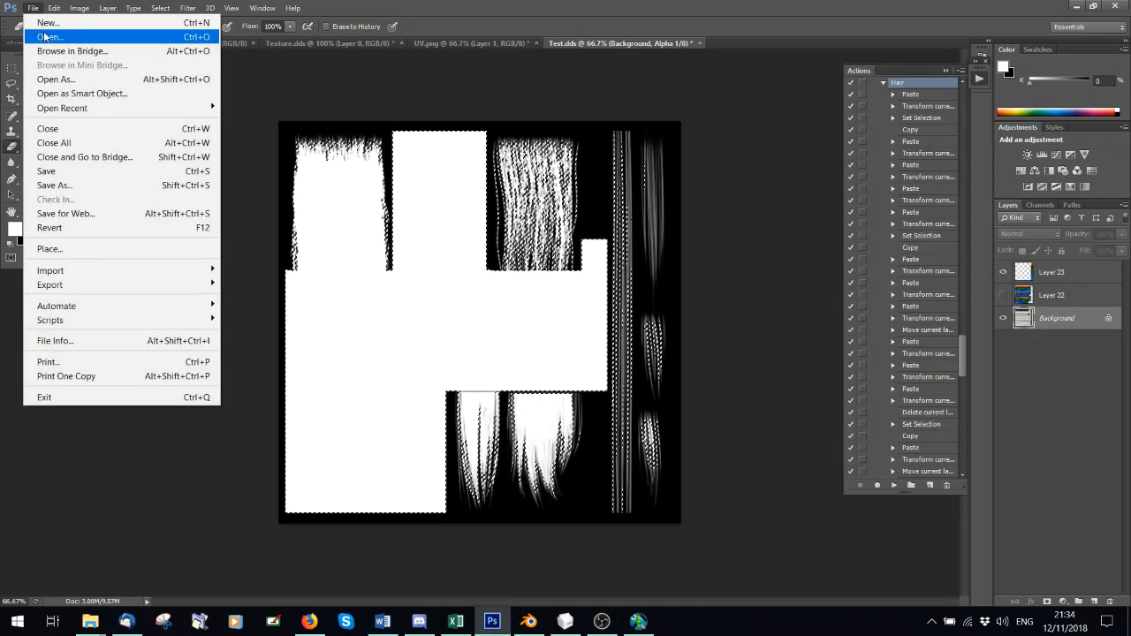
left_click(590, 56)
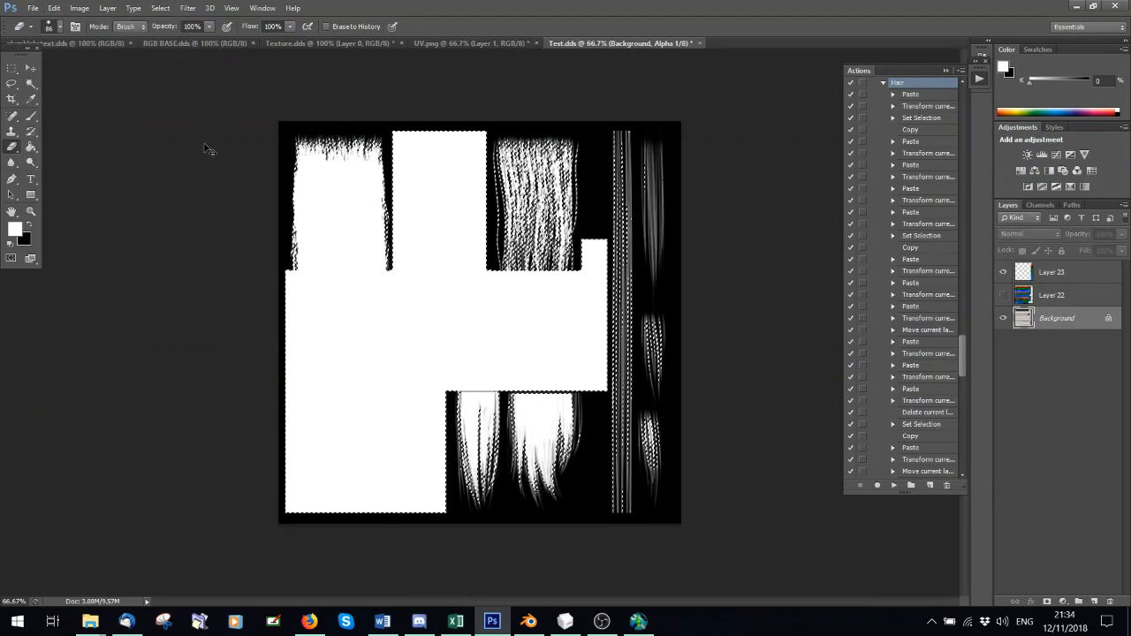
key("ctrl+d")
left_click(1032, 298)
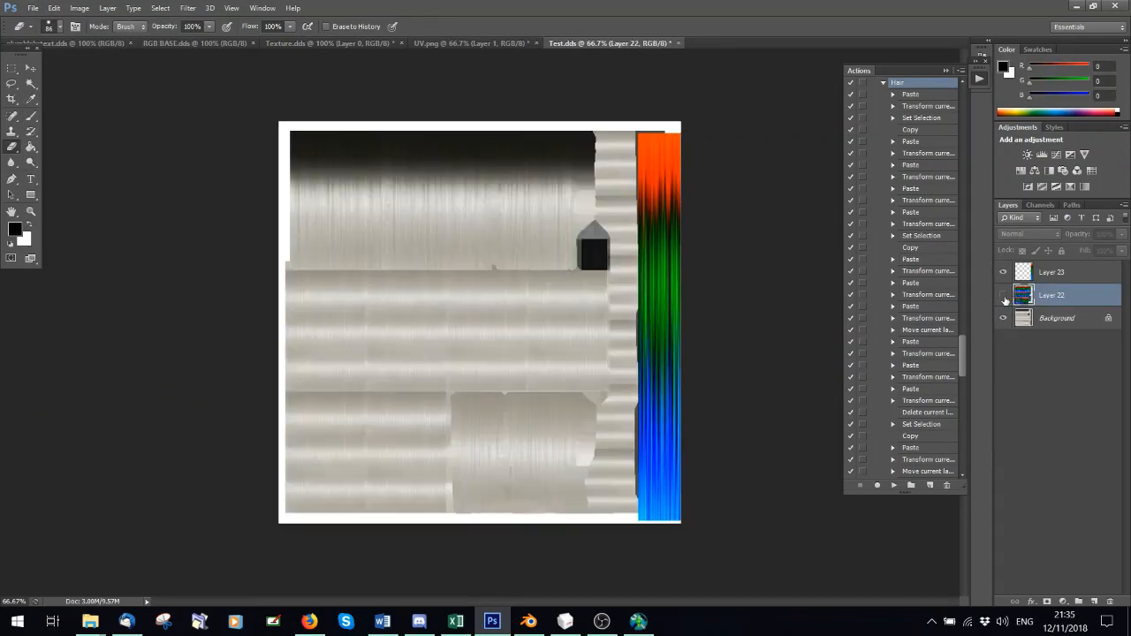
left_click(1003, 295)
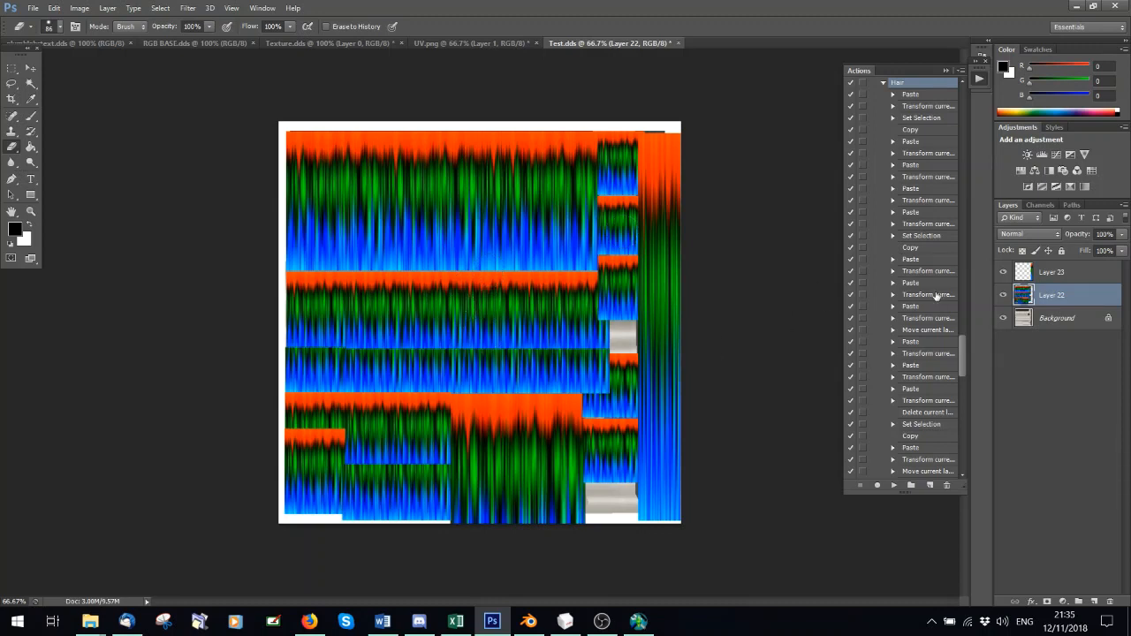
- Hide Layer 22 and paste the RGB BASE.dds swatch into Test.dds as a new layer ready for free transform
scroll(913, 405, "down", 1)
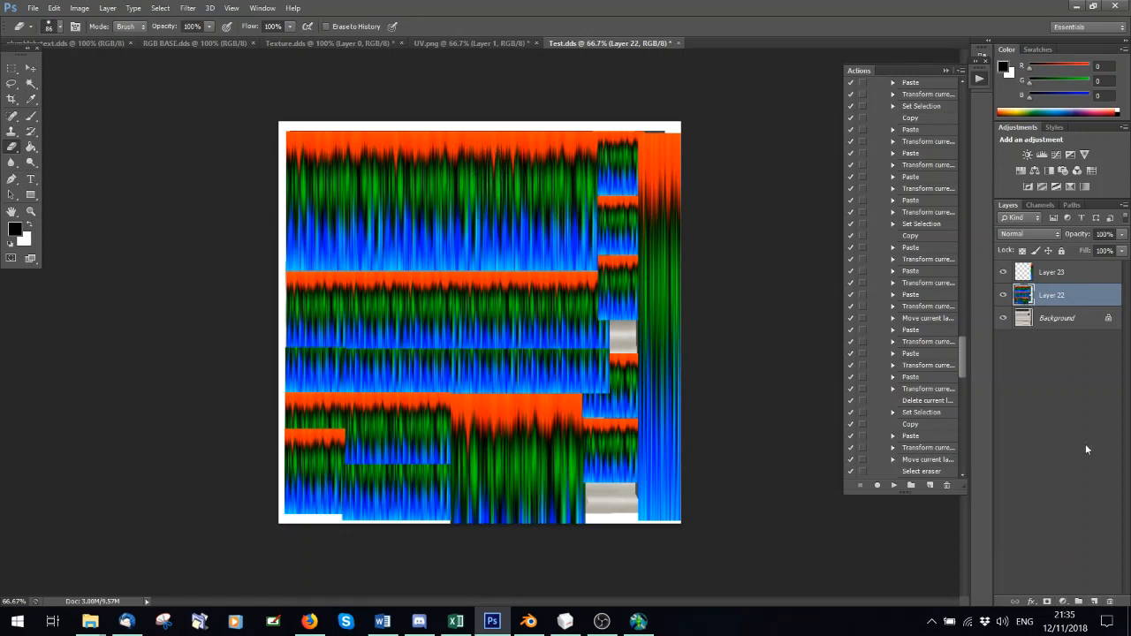
left_click(1003, 295)
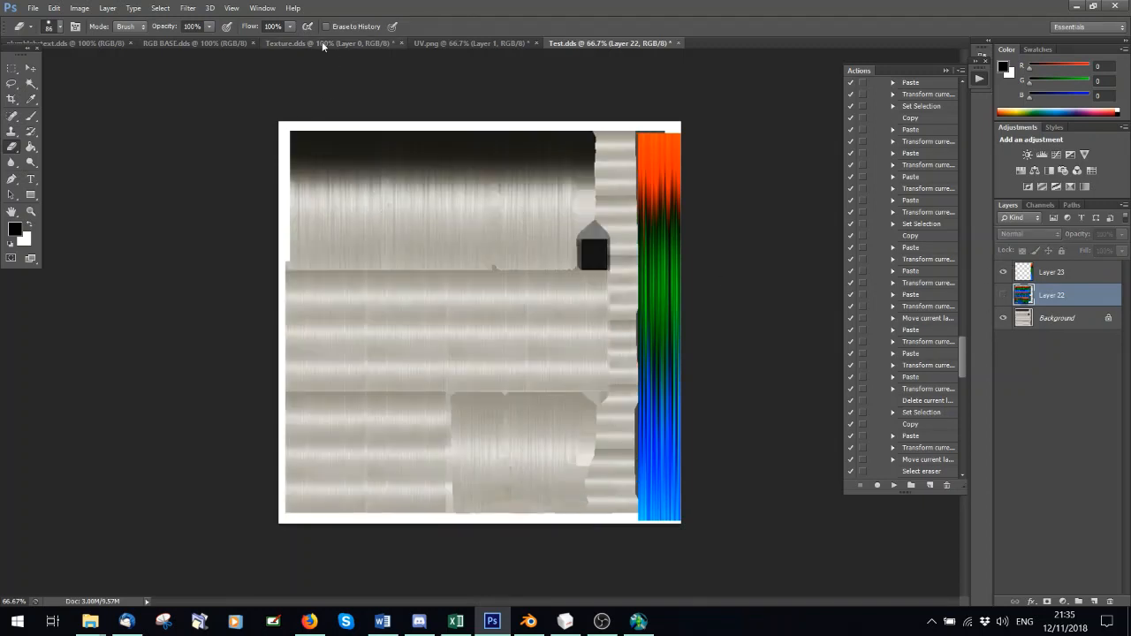
left_click(168, 42)
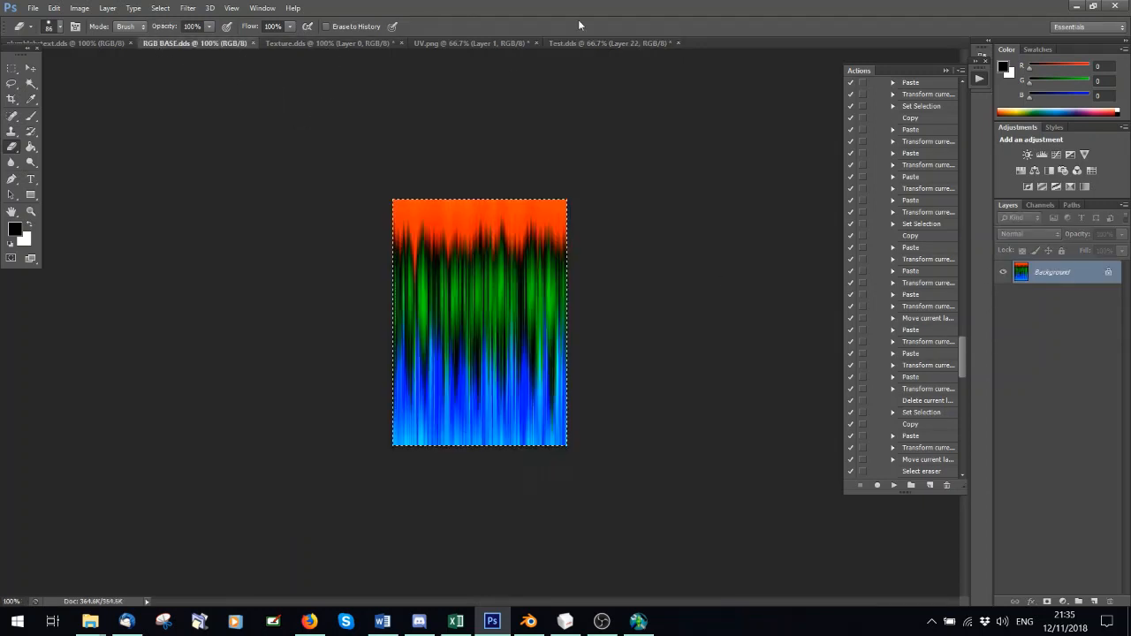
left_click(597, 43)
key("ctrl+v")
key("ctrl+t")
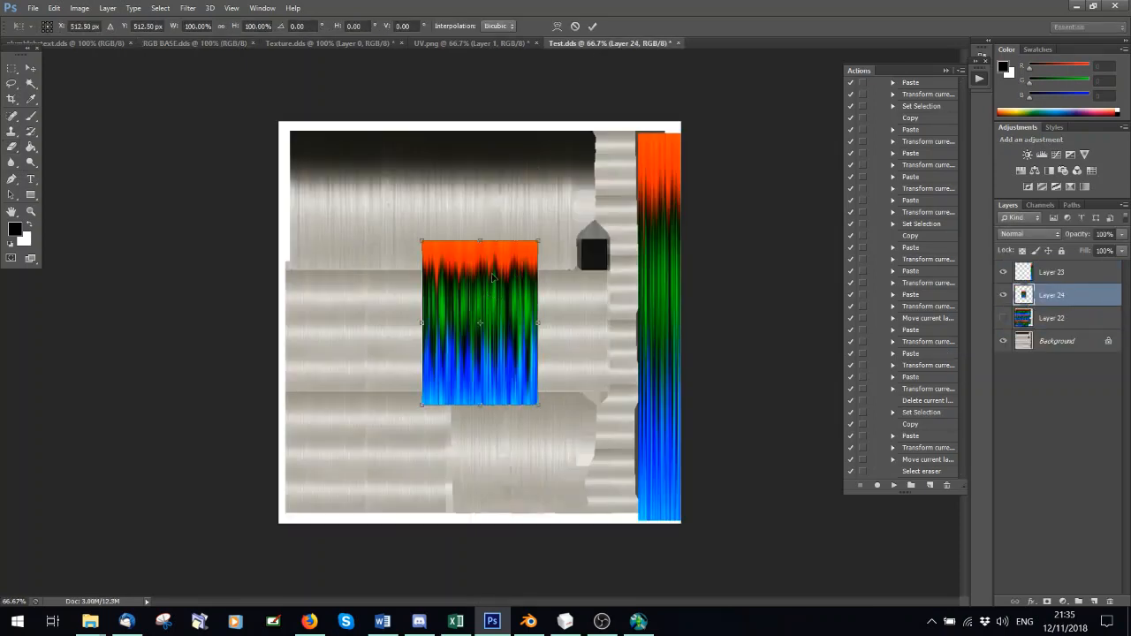
- Scale the pasted swatch to about 37% width and 239% height, place it beside the existing vertical strip, and show Layer 22
left_click_drag(489, 278, 592, 160)
left_click_drag(521, 211, 594, 211)
left_click_drag(617, 294, 651, 505)
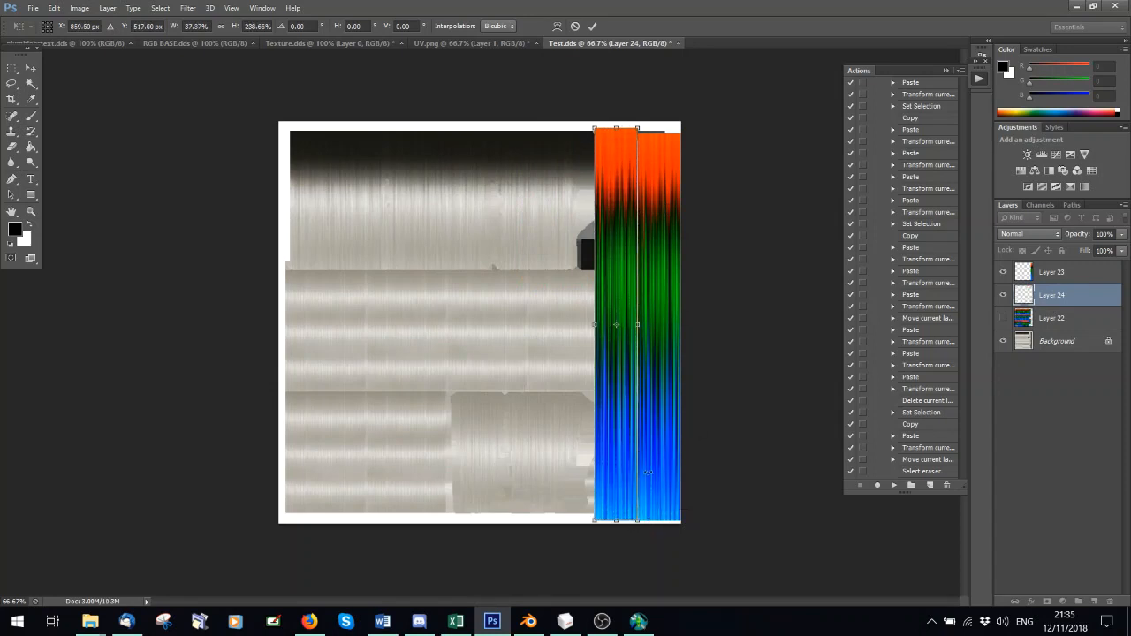
left_click(592, 25)
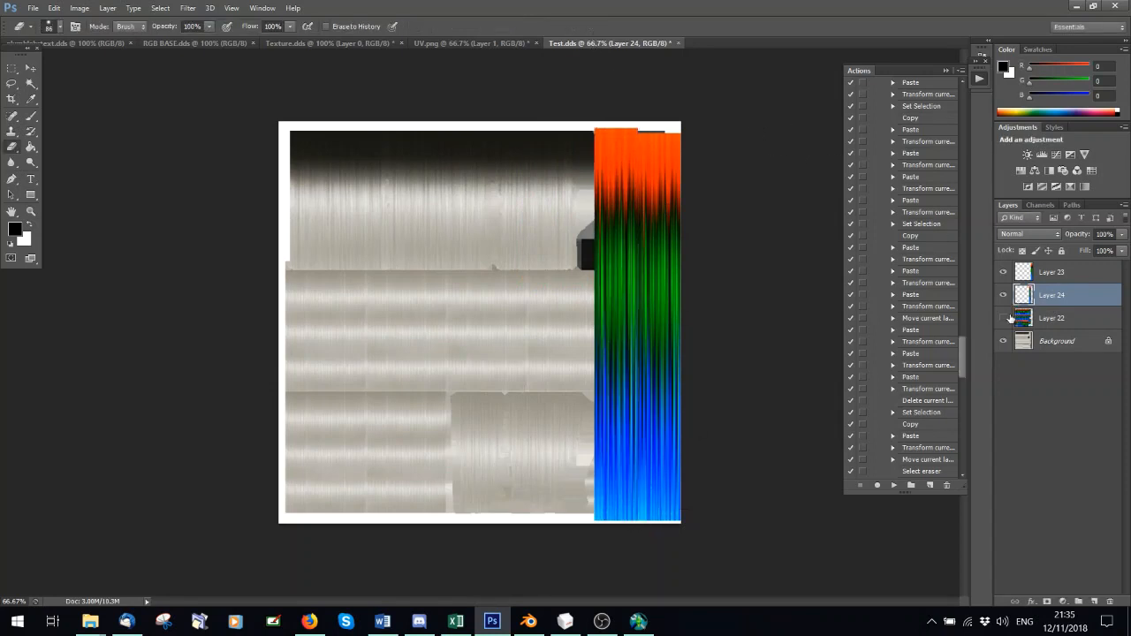
left_click(1006, 318)
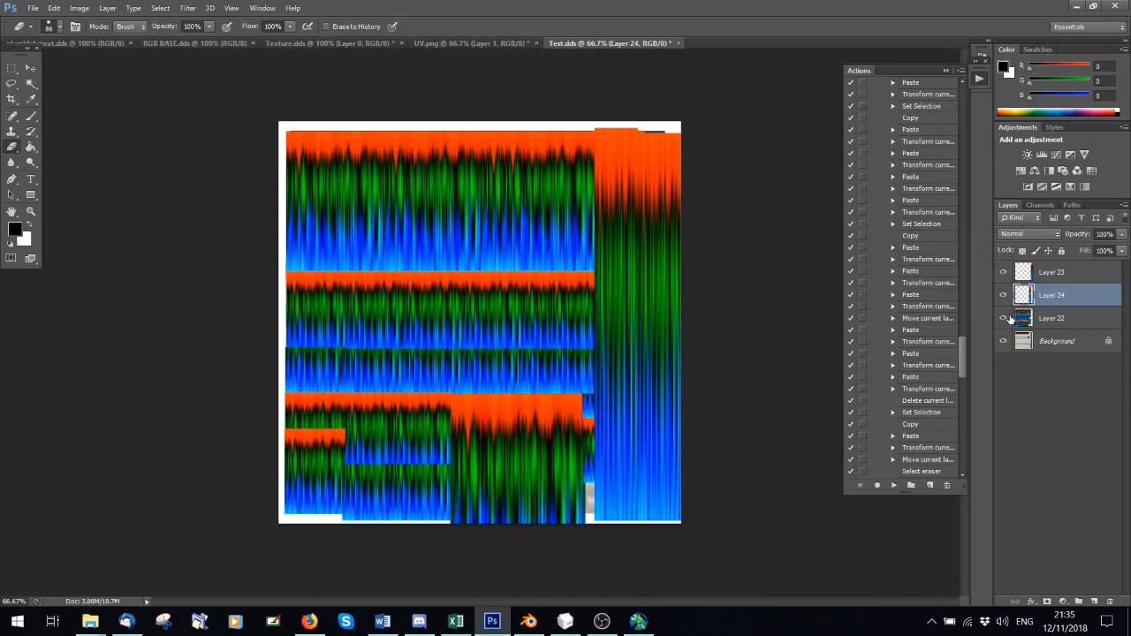
- Load the Alpha 1 channel as a selection on the Background layer with the RGB channels displayed to check the swatch coverage
left_click(1051, 343)
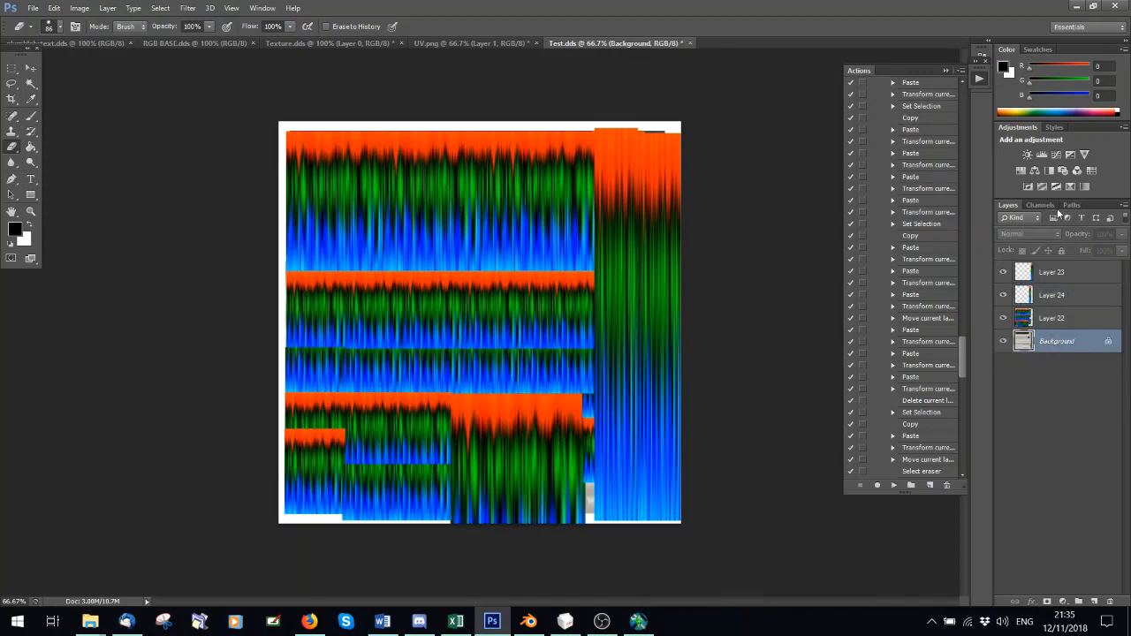
left_click(1041, 204)
left_click(1042, 307)
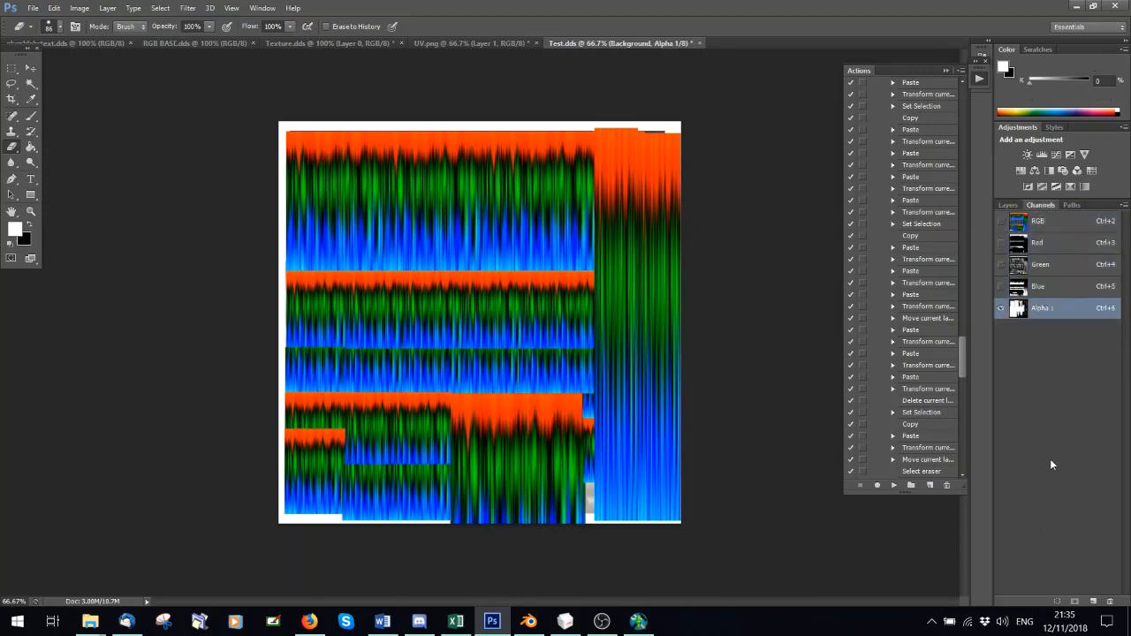
left_click(1056, 601)
left_click(1025, 221)
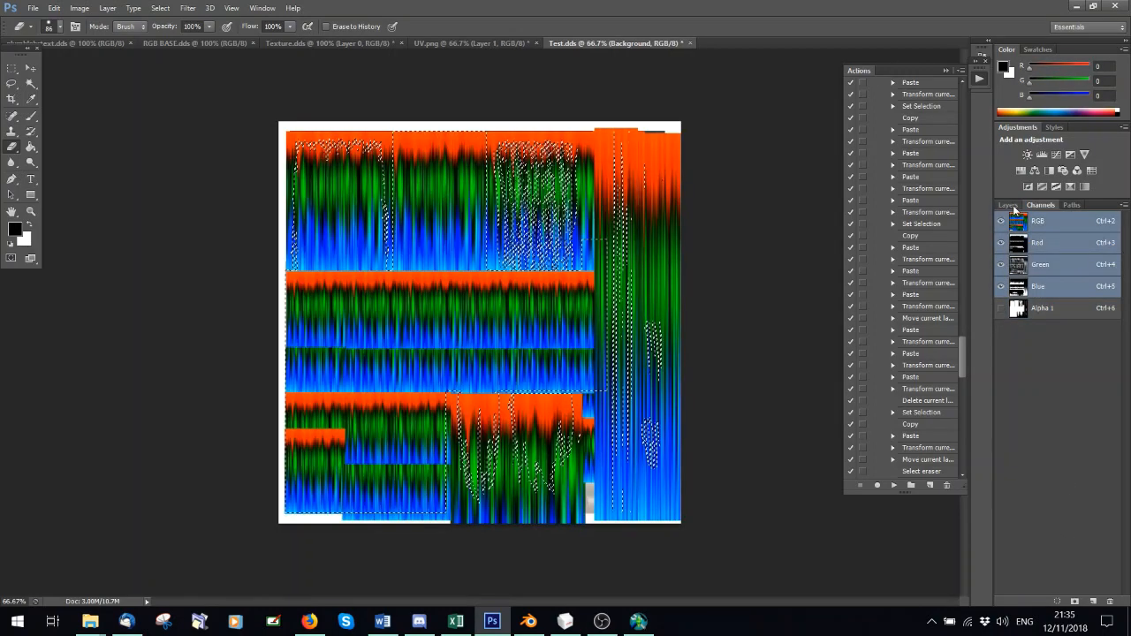
left_click(1008, 204)
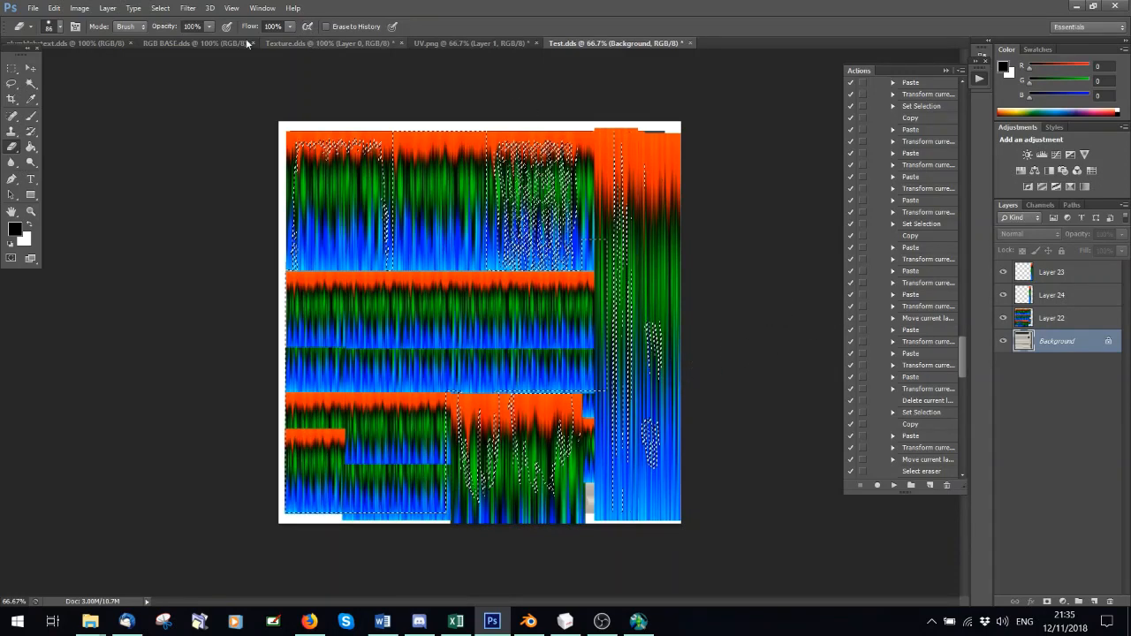
- Paste the RGB BASE.dds swatch into Test.dds again and move its layer to the top of the layer stack
left_click(199, 42)
left_click(608, 43)
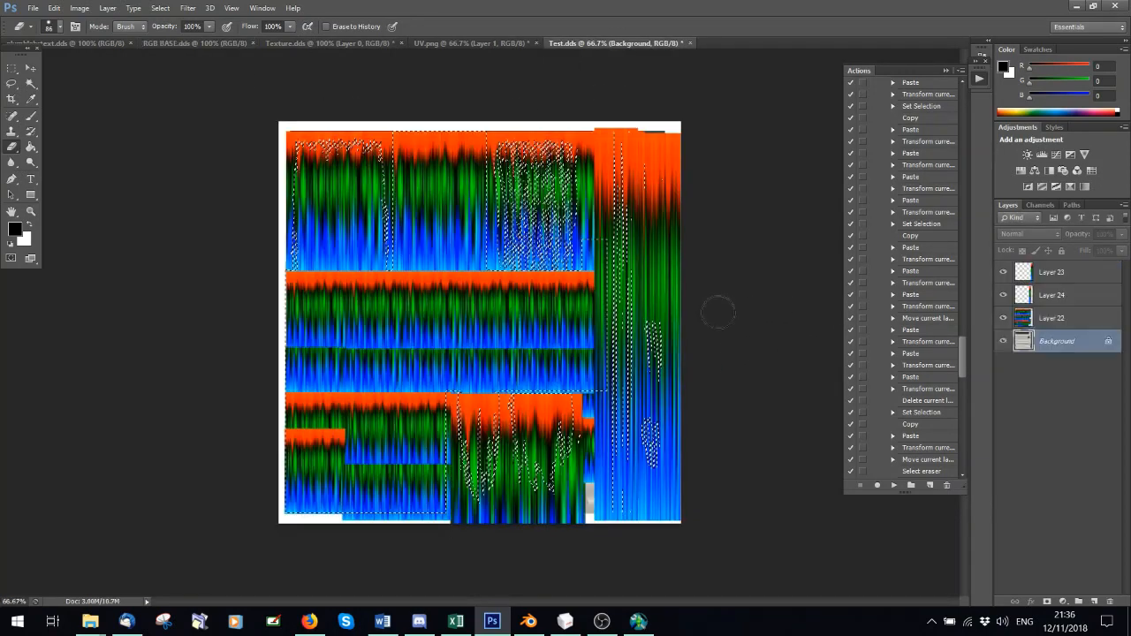
key("ctrl+v")
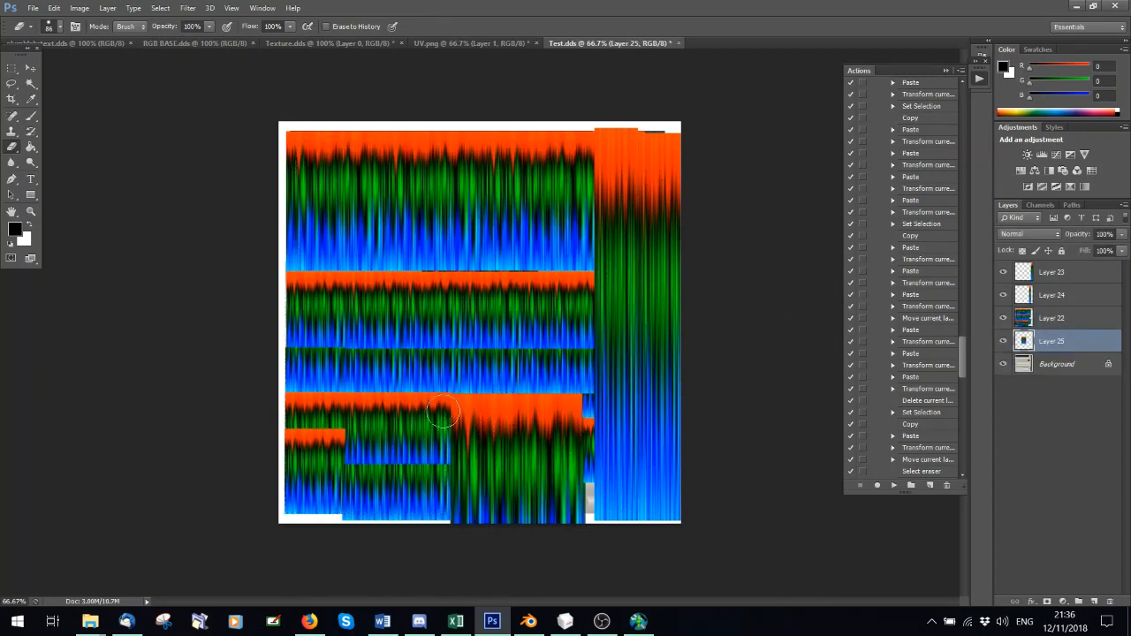
left_click_drag(1029, 344, 1047, 265)
- Fit the new swatch over the texture's lower-left block at about 79% height and activate the Rectangular Marquee tool
key("ctrl+t")
left_click_drag(497, 293, 359, 444)
left_click_drag(343, 554, 344, 519)
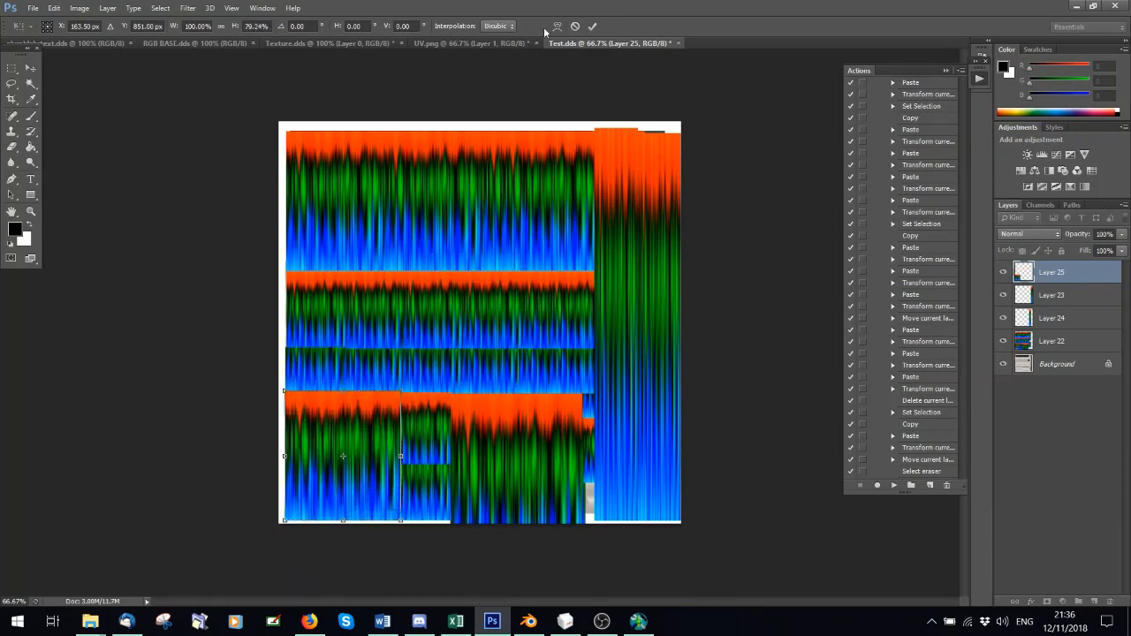
left_click(592, 25)
left_click(13, 68)
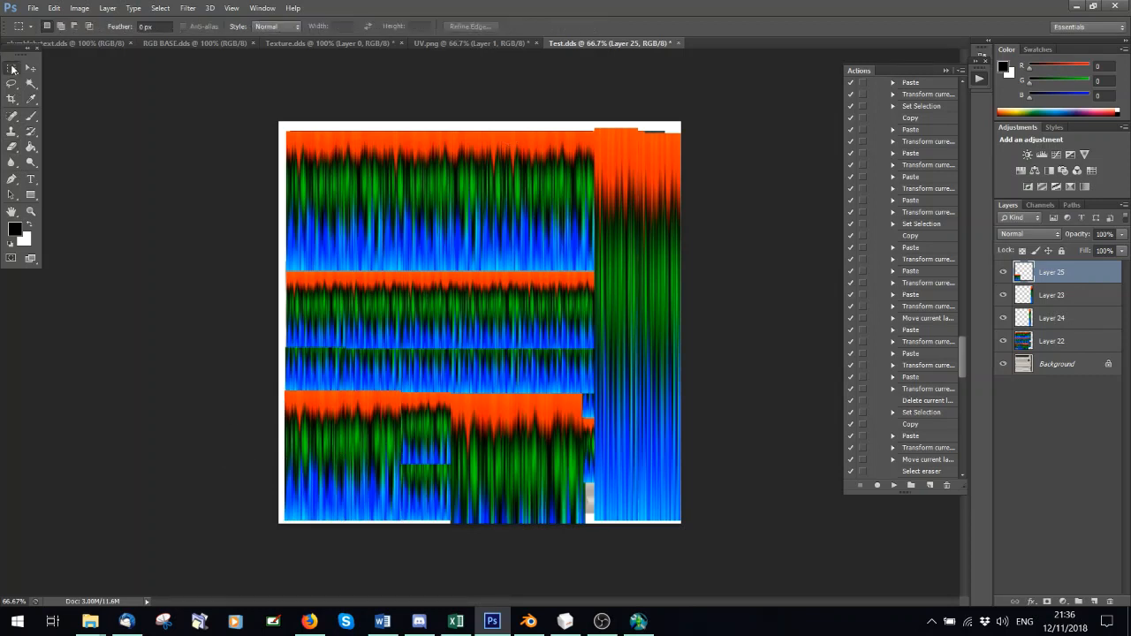
- Nudge the lower-left gradient block into line and place a copy beside it to extend the bottom row
left_click_drag(262, 368, 411, 527)
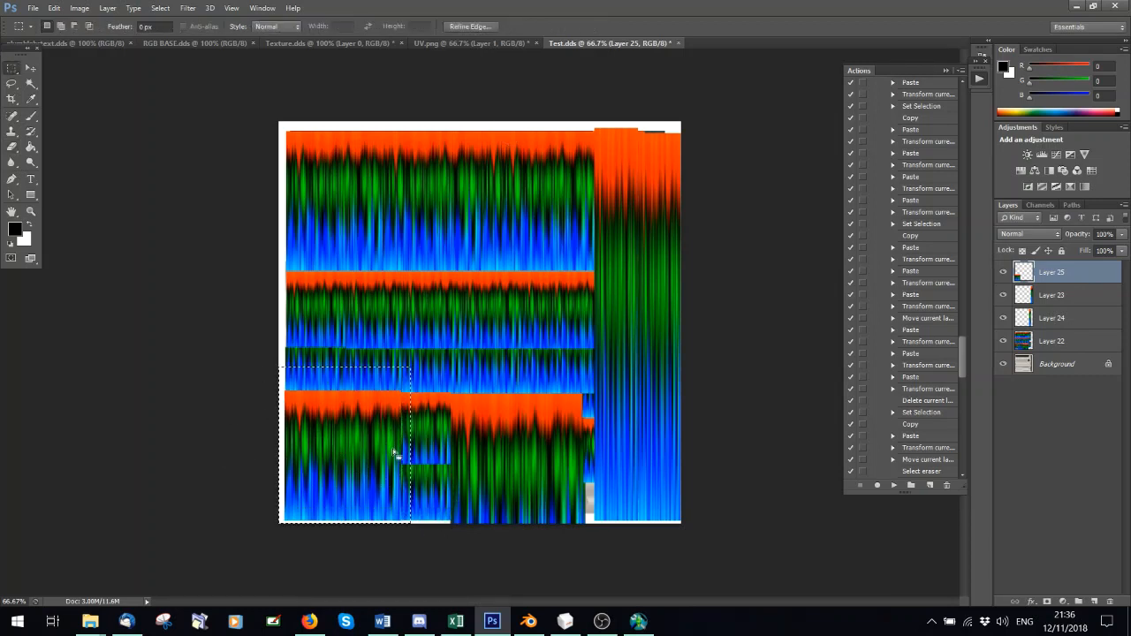
key("ctrl+t")
mouse_move(371, 442)
left_mouse_down()
mouse_move(414, 436)
mouse_move(369, 439)
left_mouse_up()
left_click(592, 26)
key("ctrl+c")
key("ctrl+v")
key("ctrl+t")
left_click_drag(371, 439, 423, 436)
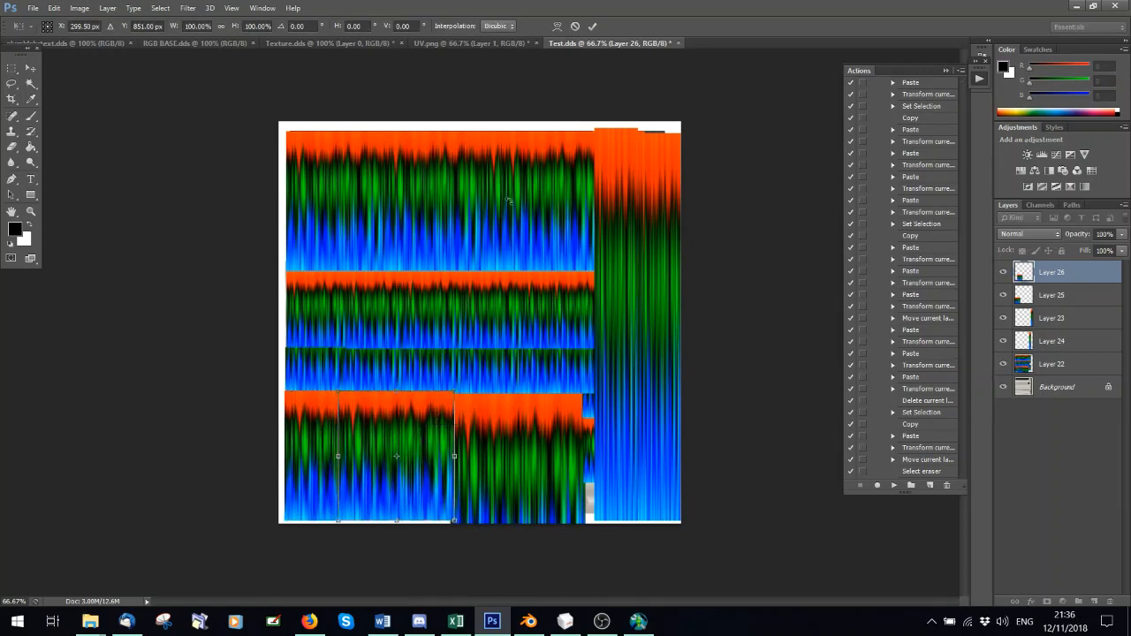
left_click(593, 27)
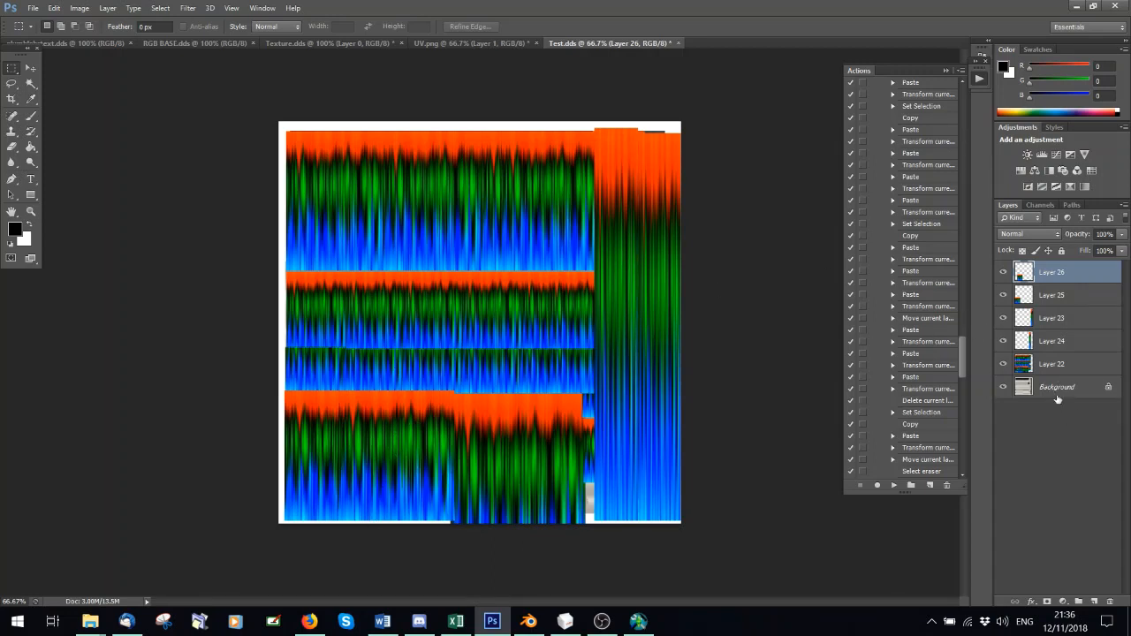
- After checking the UV.png layout, paste a gradient block at the start of Test.dds's middle row and scale its height to 96.99%
left_click(445, 42)
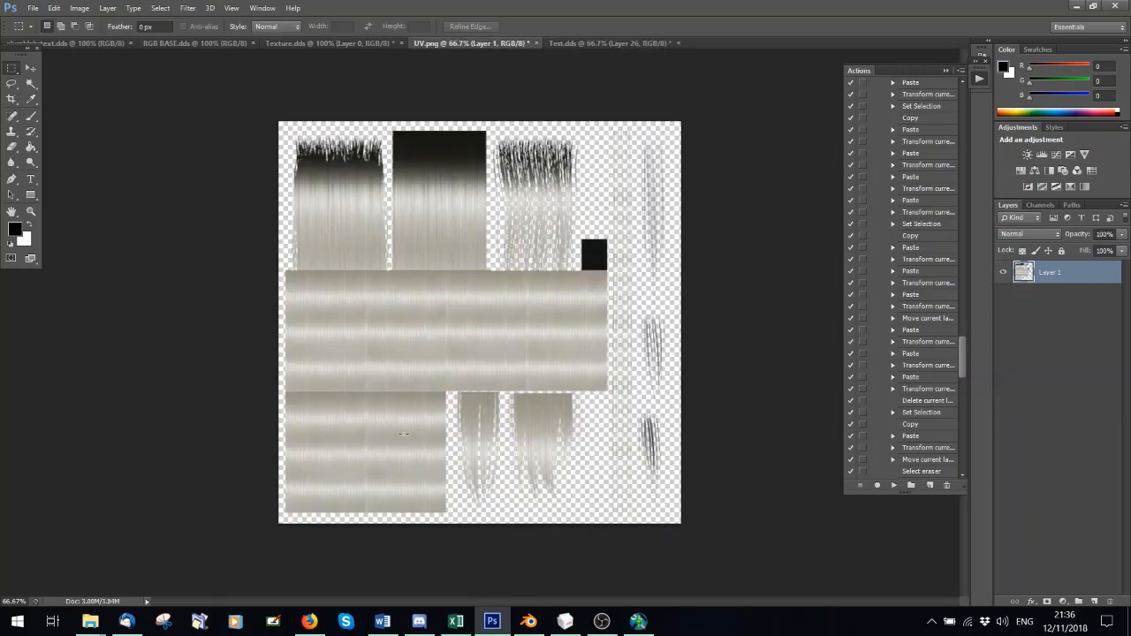
left_click(594, 41)
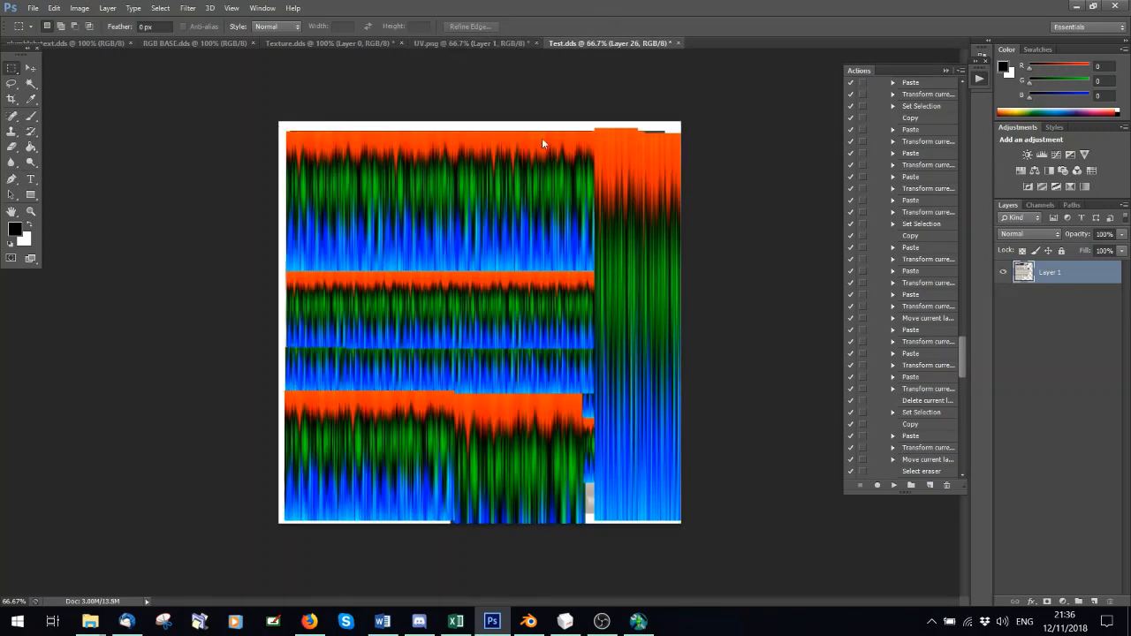
key("ctrl+v")
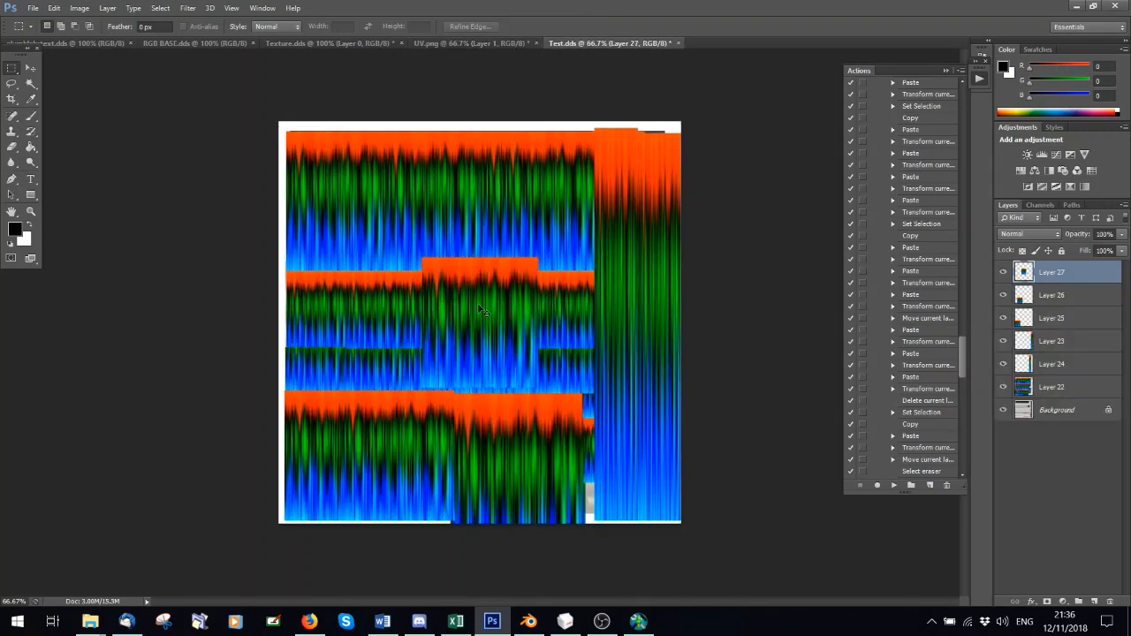
key("ctrl+t")
left_click_drag(471, 286, 331, 295)
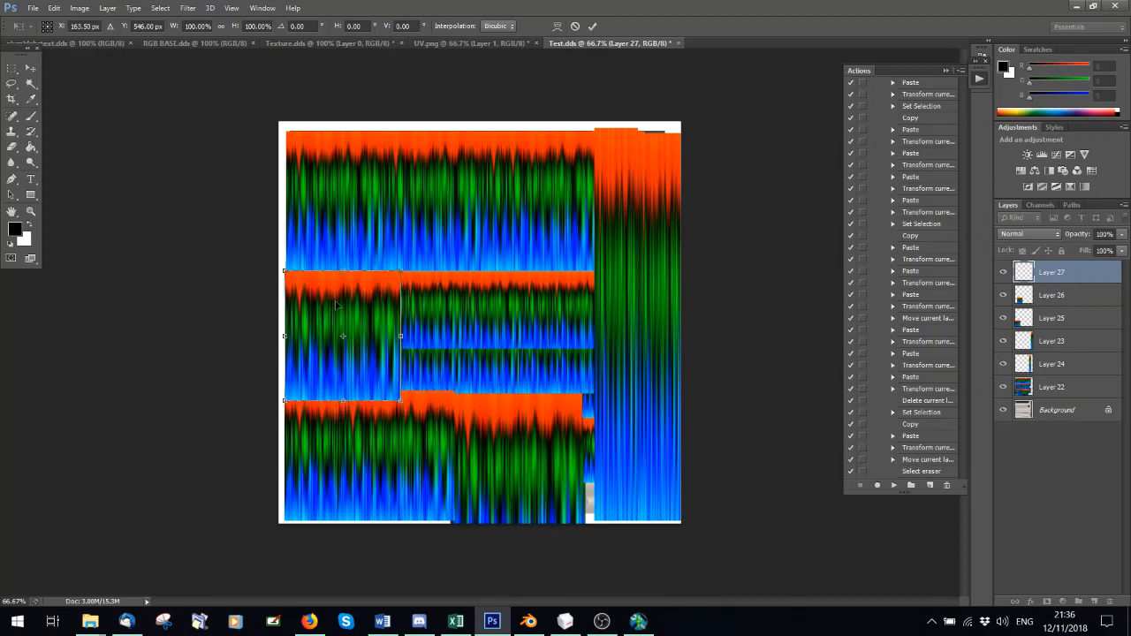
mouse_move(343, 401)
left_mouse_down()
mouse_move(347, 368)
mouse_move(349, 395)
left_mouse_up()
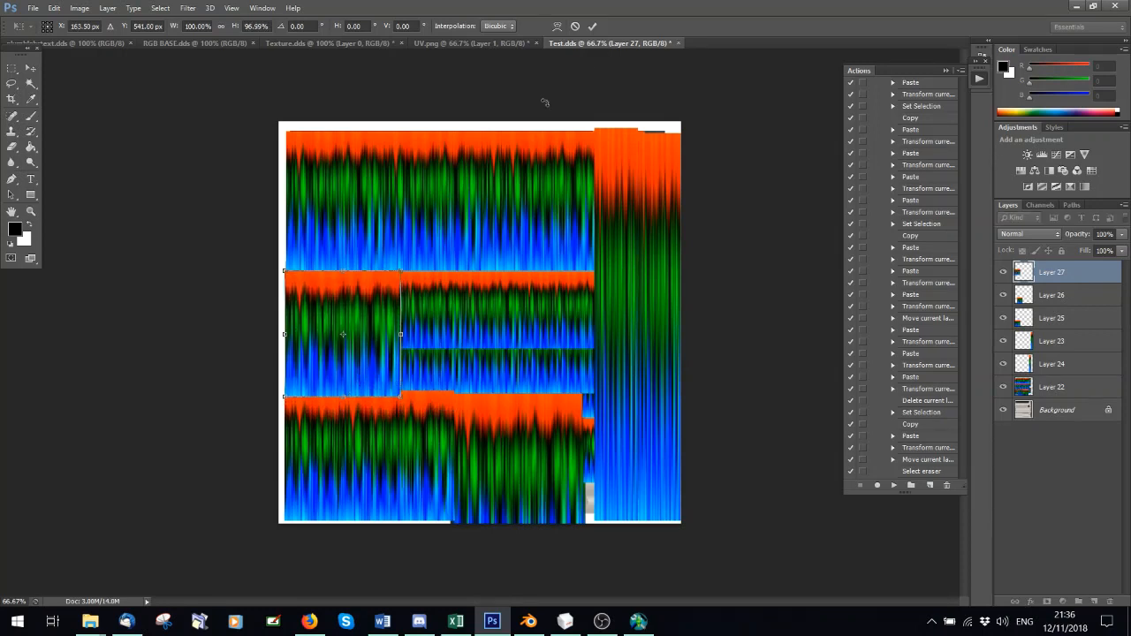
left_click(592, 25)
- Copy the new middle-row block and place the duplicate directly to its right in the same row
key("m")
left_click_drag(257, 259, 402, 395)
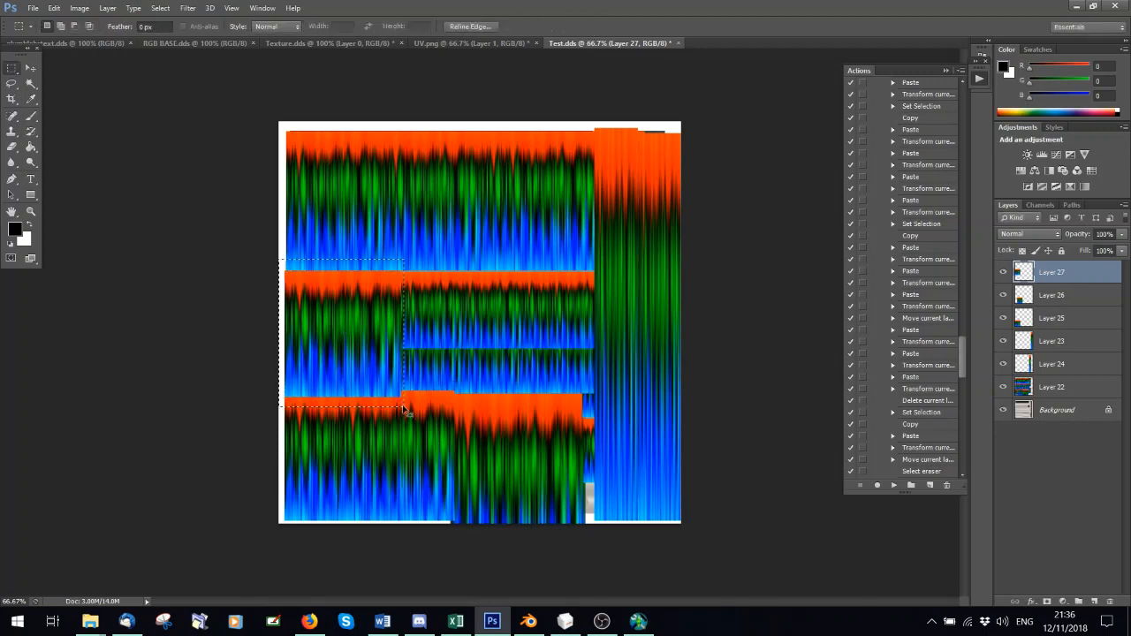
key("ctrl+c")
key("ctrl+v")
key("ctrl+t")
left_click_drag(340, 315, 459, 316)
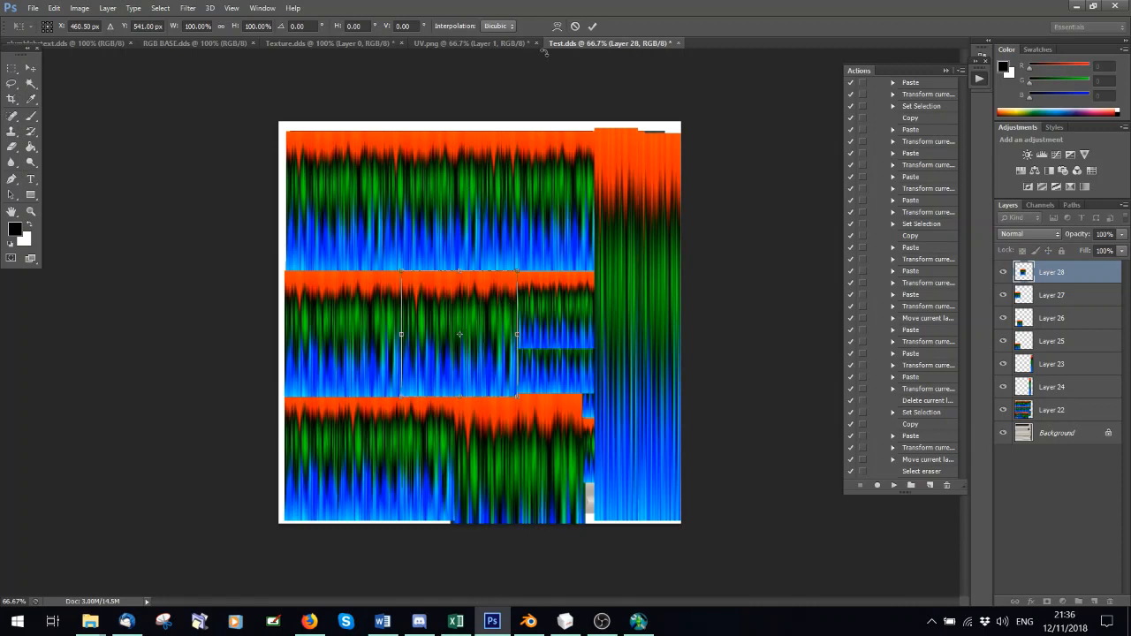
left_click(592, 27)
- Paste another copy of the block to fill the middle row up to the tall gradient column
key("ctrl+v")
key("ctrl+t")
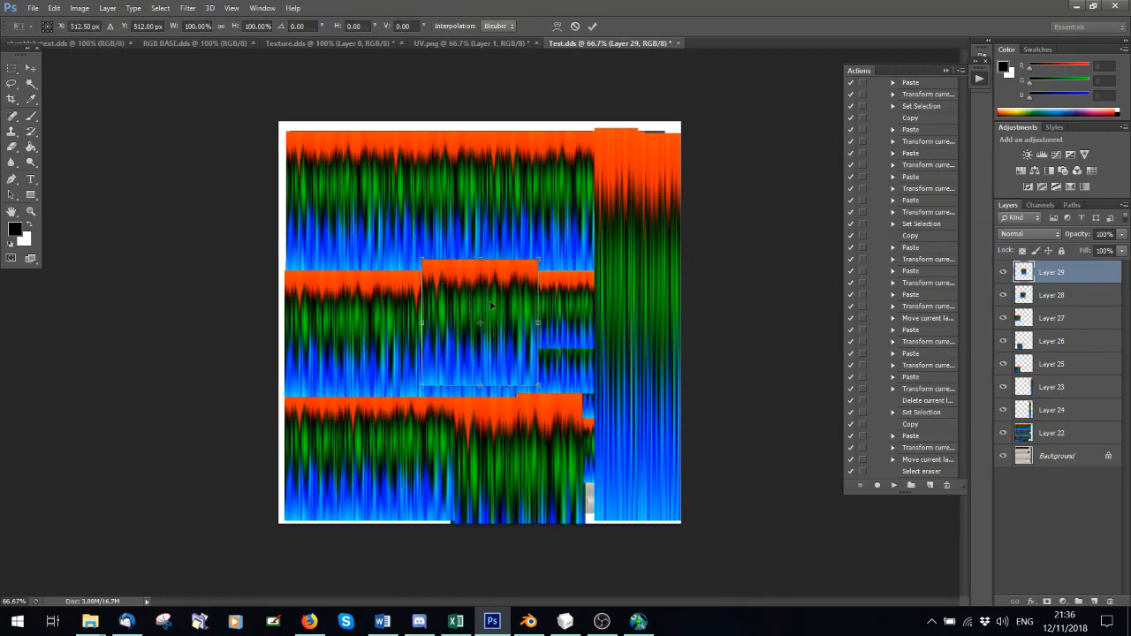
left_click_drag(501, 300, 559, 311)
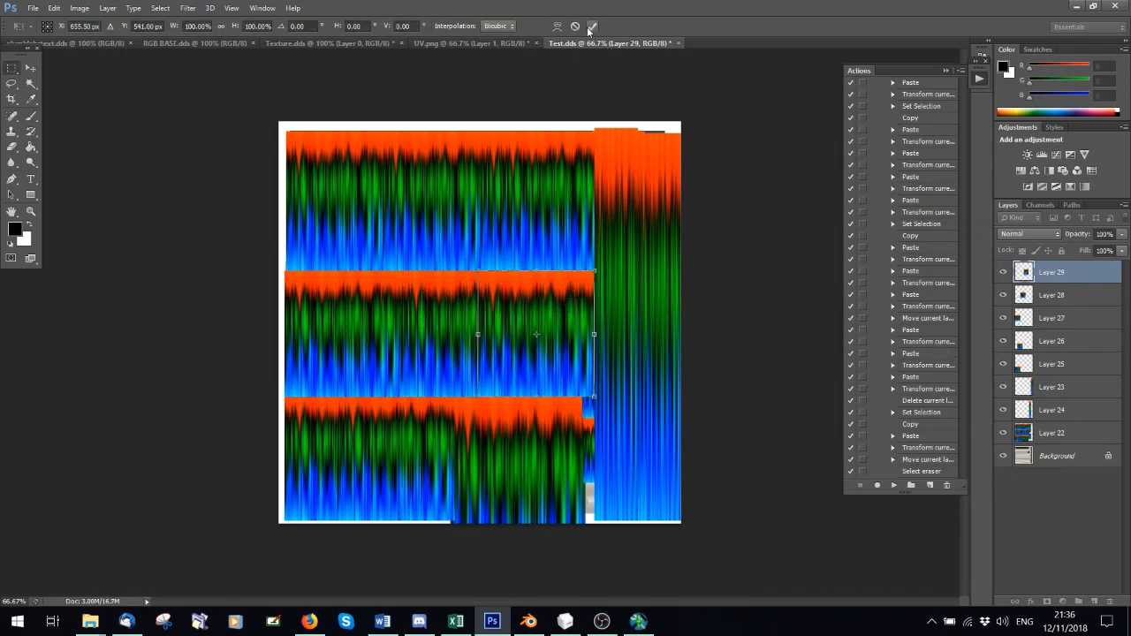
left_click(592, 27)
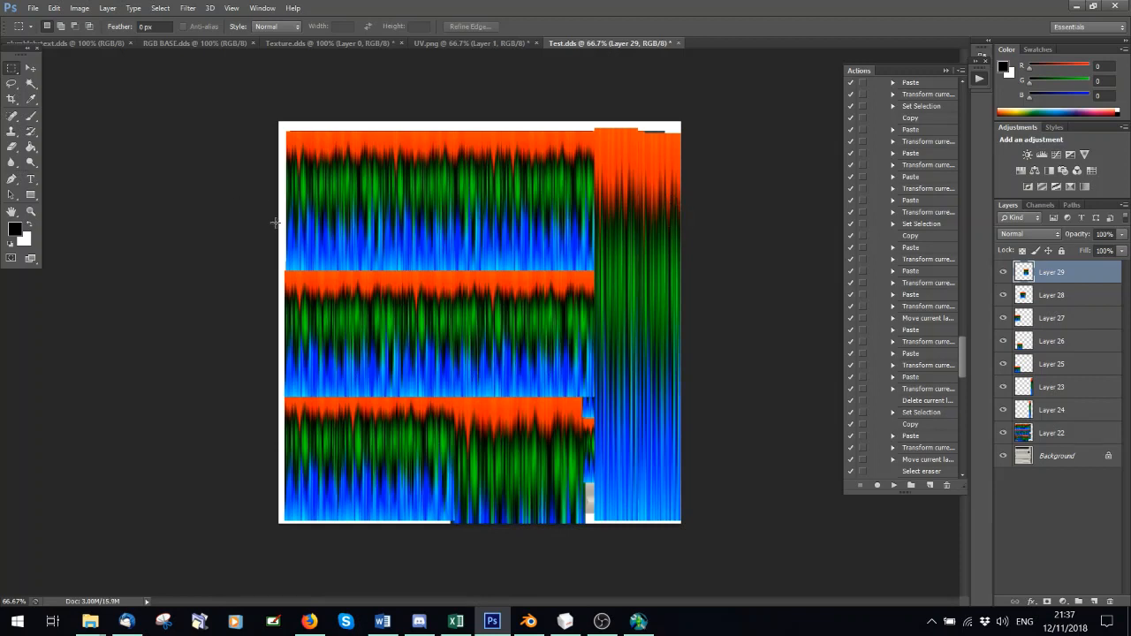
- Load the Alpha 1 channel as a selection and view its outline over the RGB composite to compare the row positions
left_click(1053, 456)
left_click(1050, 204)
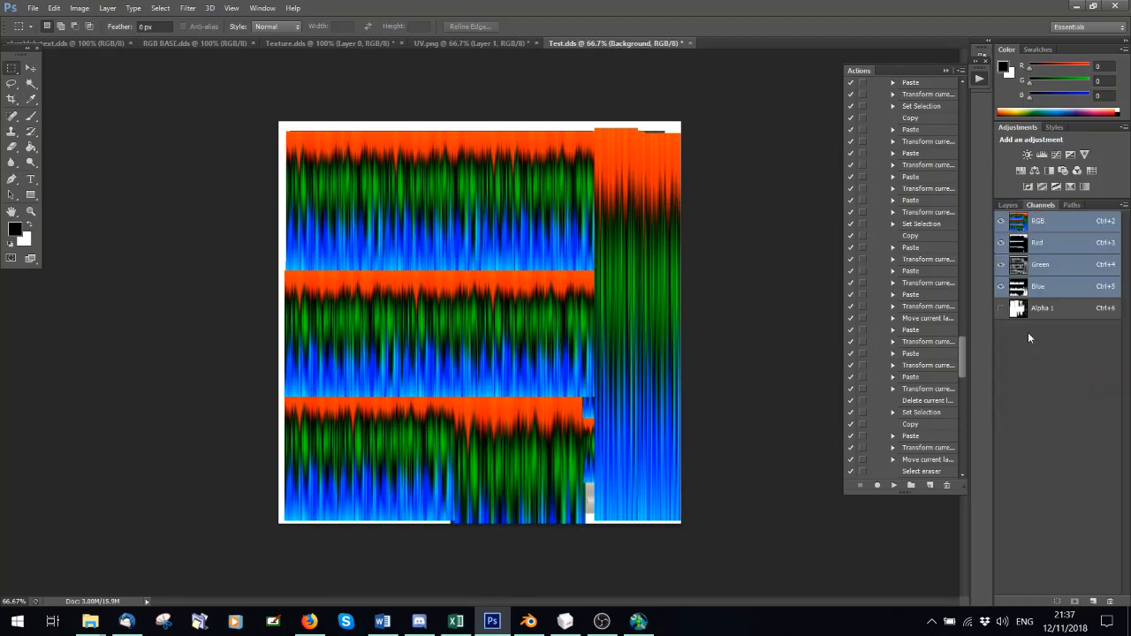
left_click(1038, 309)
left_click(1059, 602)
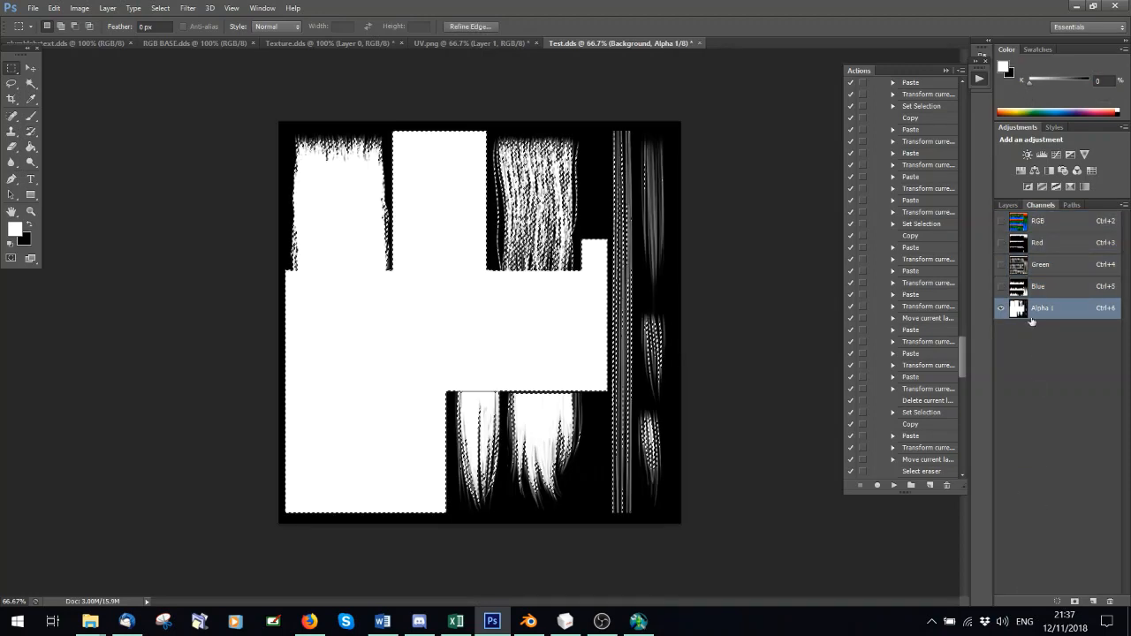
left_click(1008, 204)
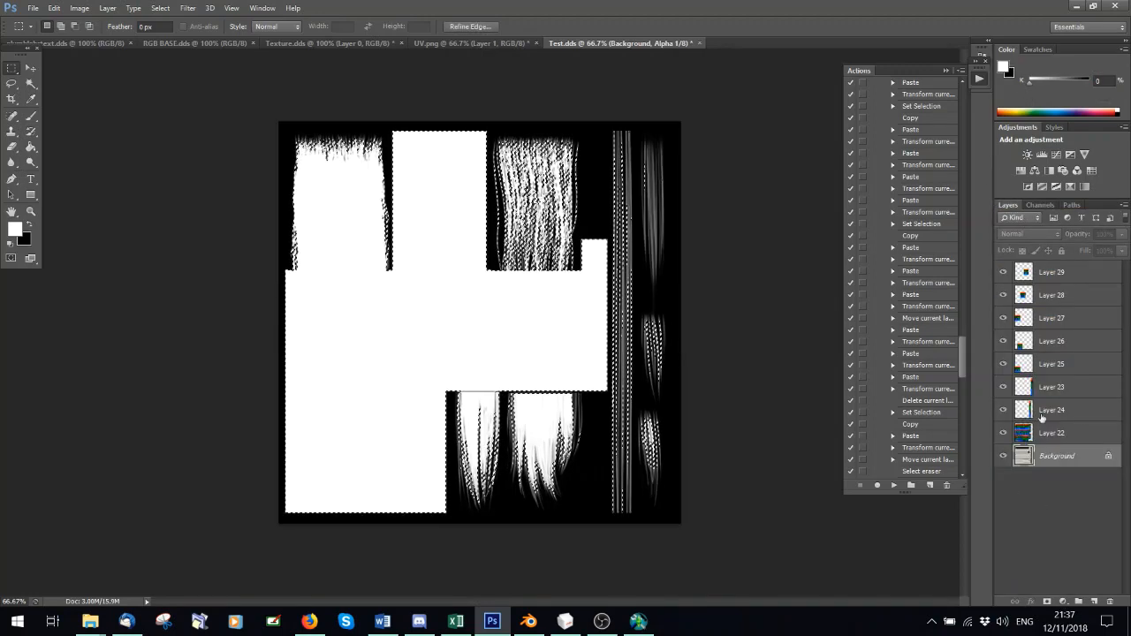
left_click(1039, 204)
left_click(1041, 222)
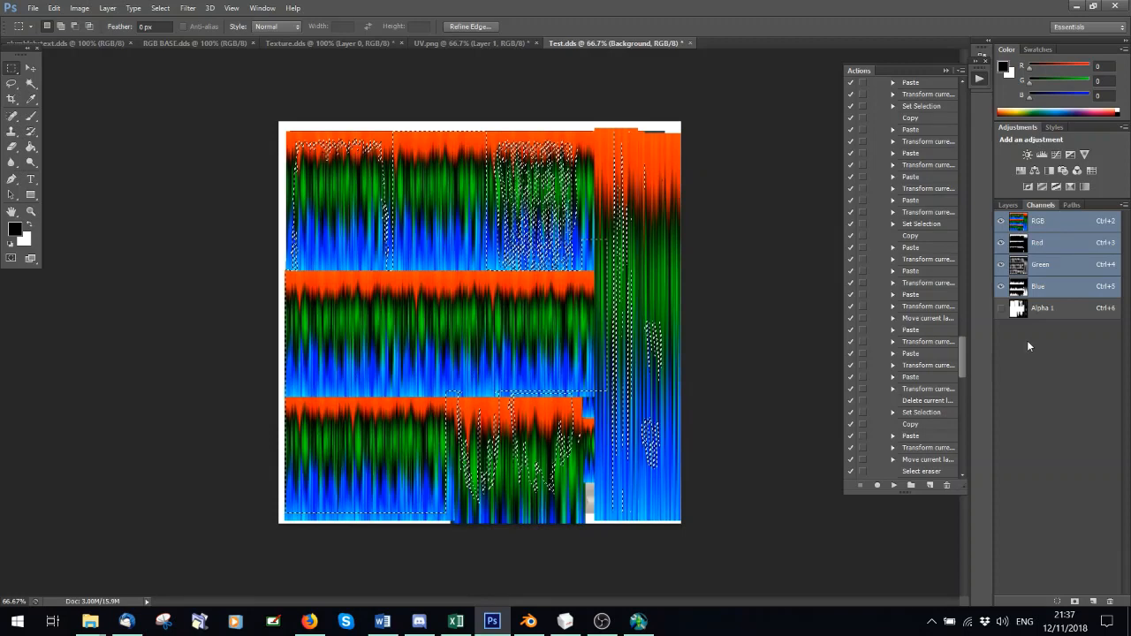
- Merge the three middle-row layers, Layer 27, Layer 28 and Layer 29, into one layer
left_click(1007, 205)
left_click(1048, 272)
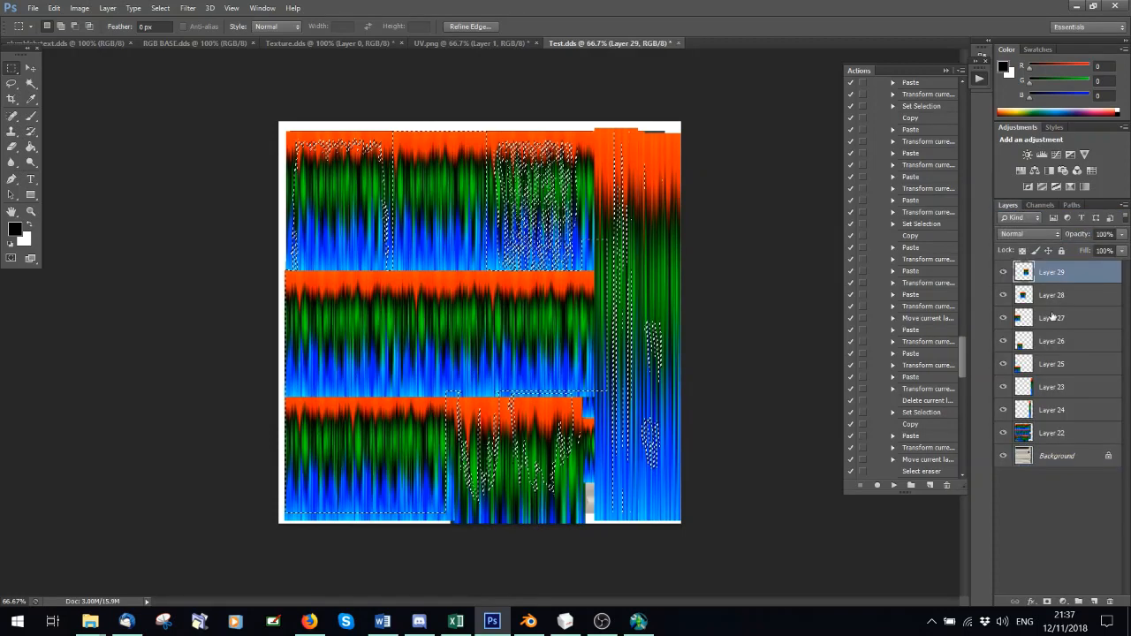
left_click(1054, 320, "shift")
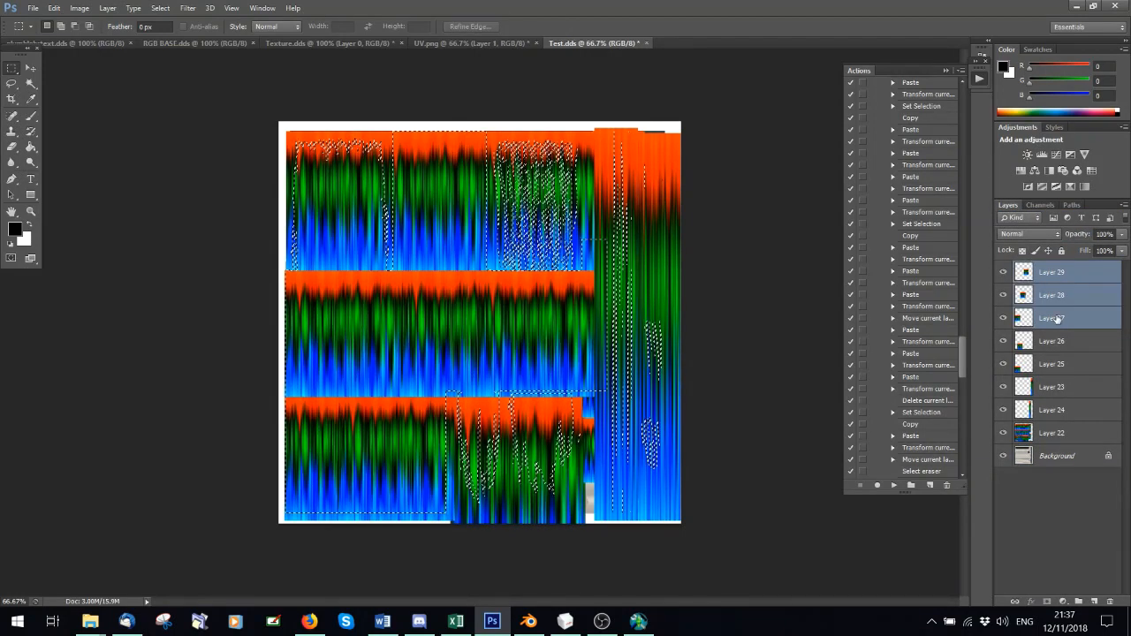
right_click(1054, 320)
left_click(910, 404)
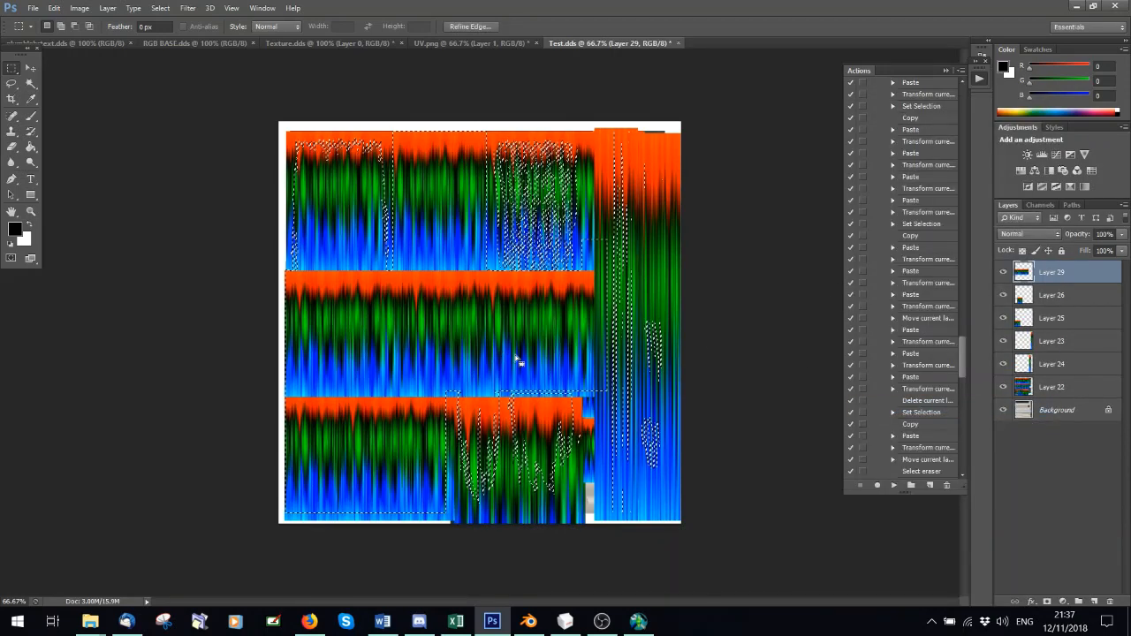
- Clear the selection and scale the merged middle-row layer to 94.72% height, keeping its upper edge in place
key("ctrl+d")
key("ctrl+t")
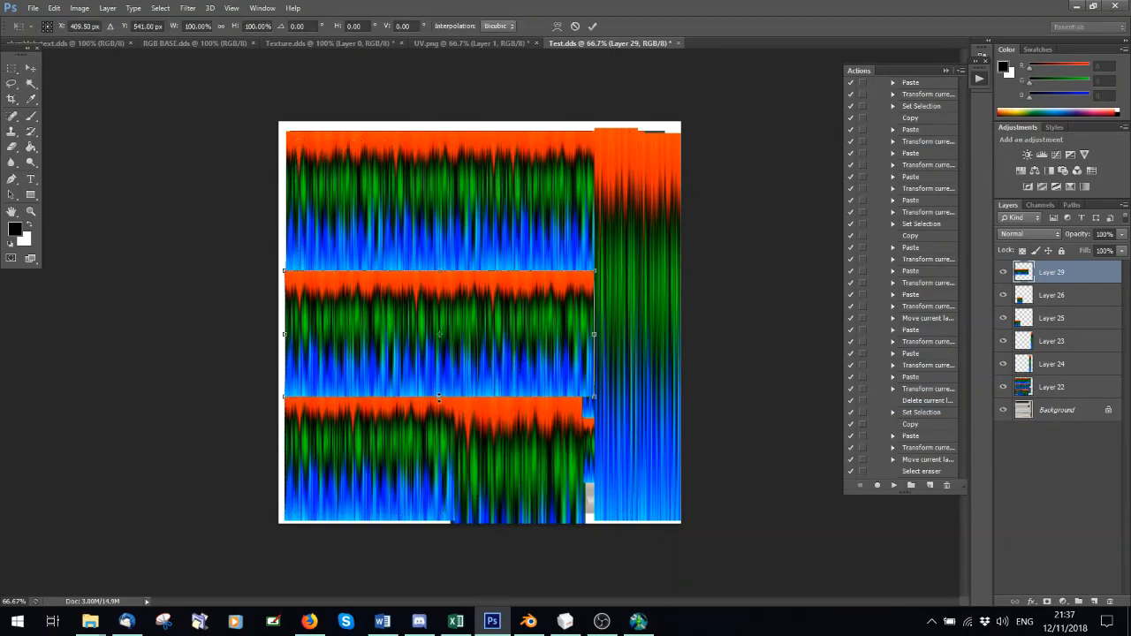
left_click_drag(439, 398, 442, 390)
left_click_drag(442, 394, 452, 393)
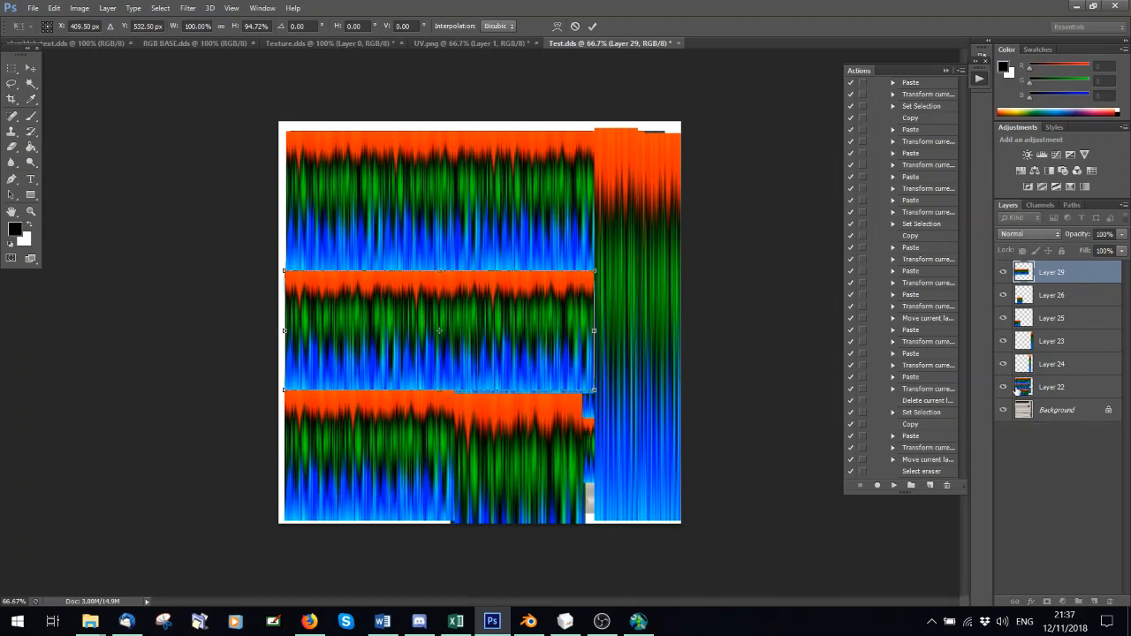
left_click(592, 25)
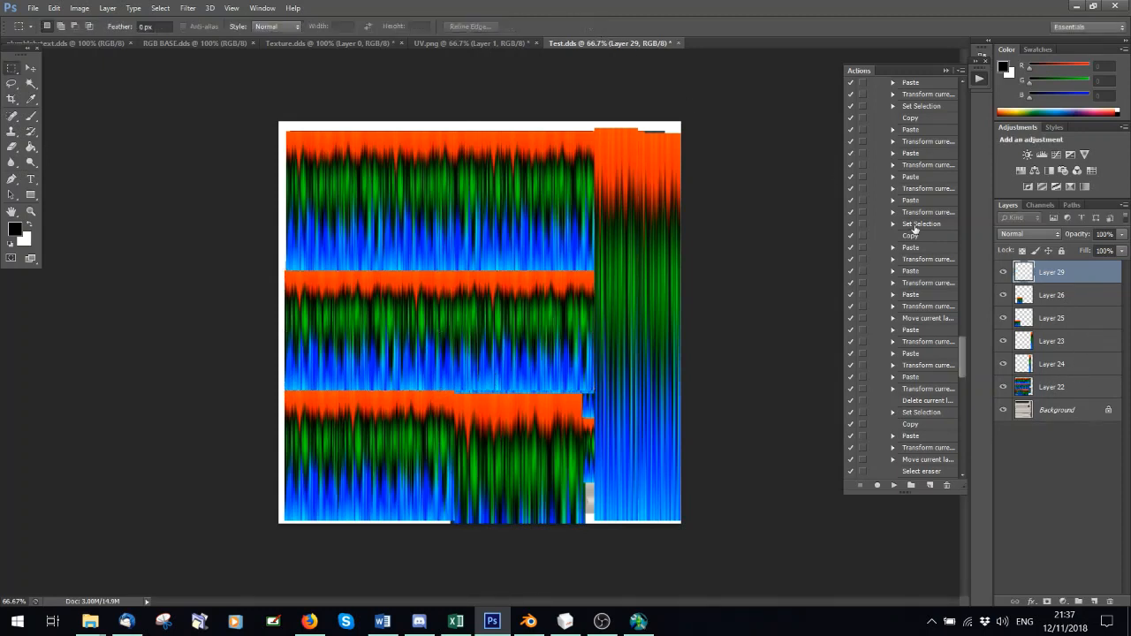
- Check the gradient rows against the Alpha 1 outline once more, and clear the selection
left_click(1040, 205)
left_click(1042, 308)
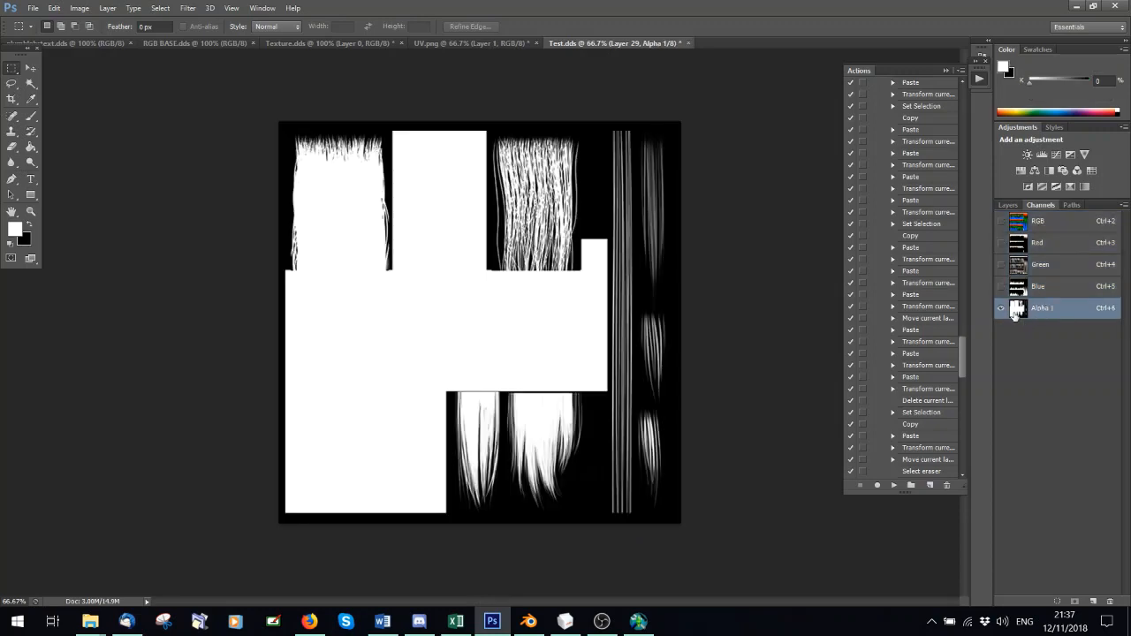
key("ctrl+2")
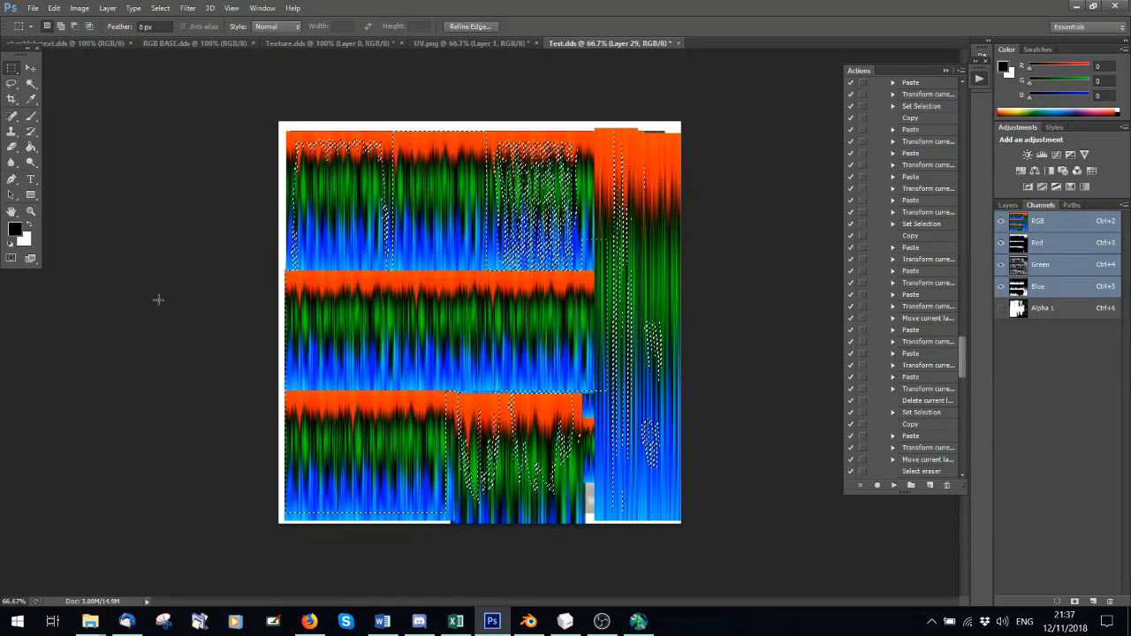
key("ctrl+d")
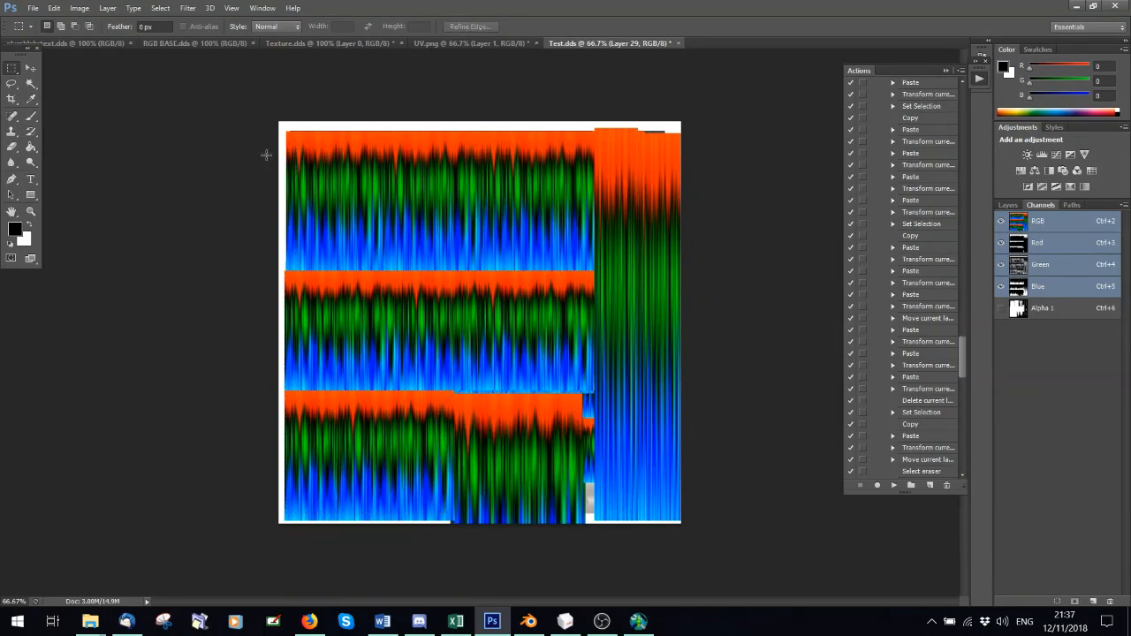
- Save the texture in the Tutorial folder as RGB.dds in D3D/DDS format with alpha channels included
left_click(32, 8)
left_click(106, 183)
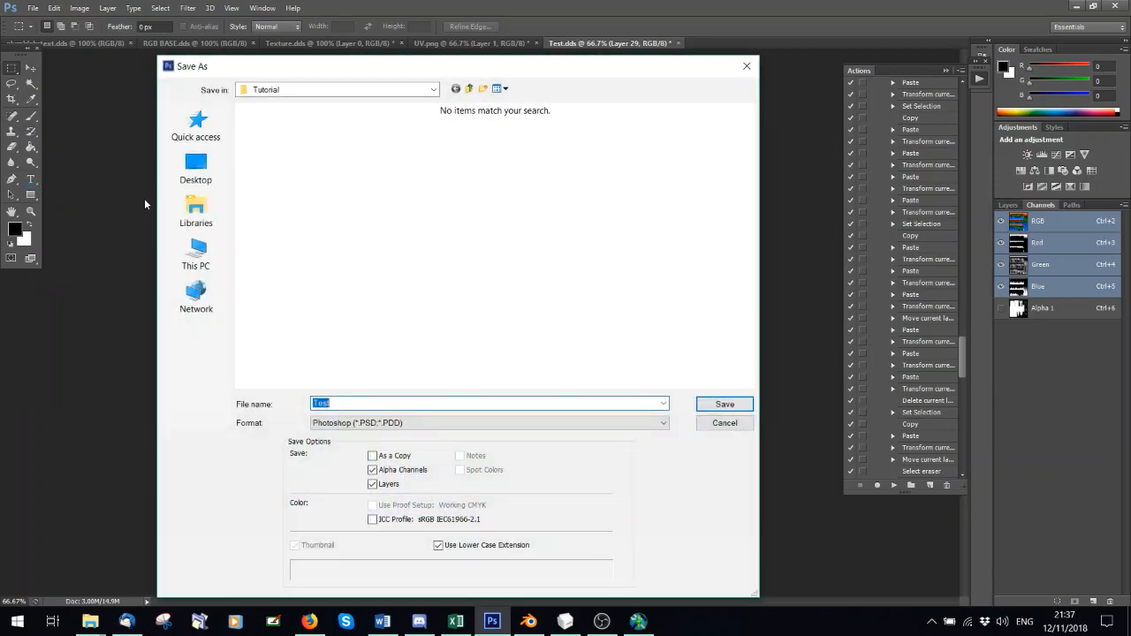
left_click(393, 423)
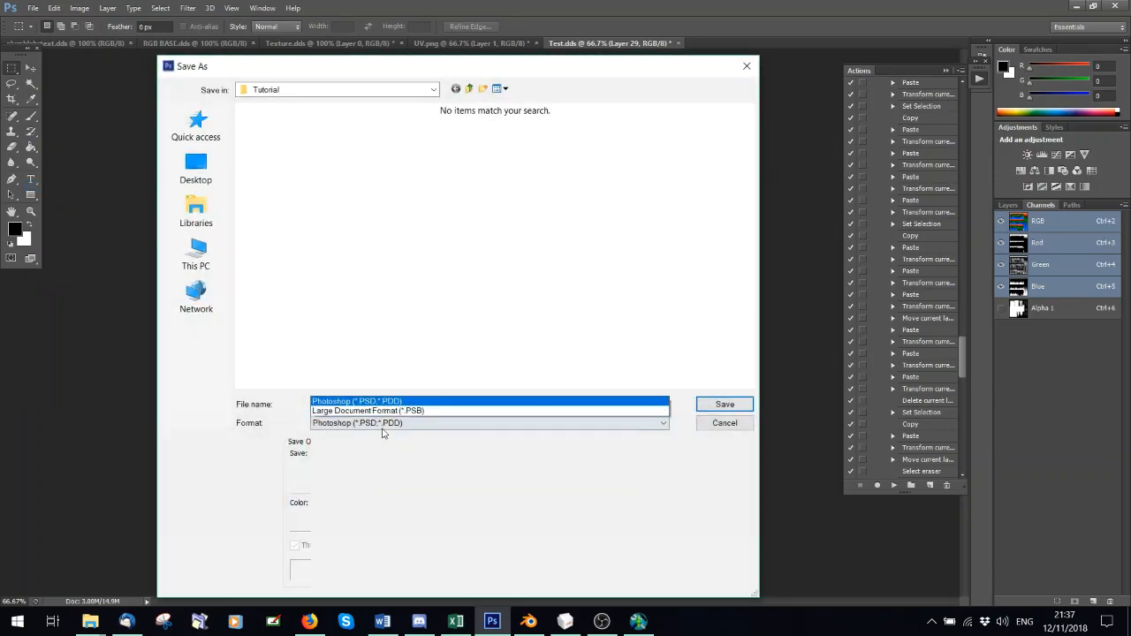
left_click(371, 240)
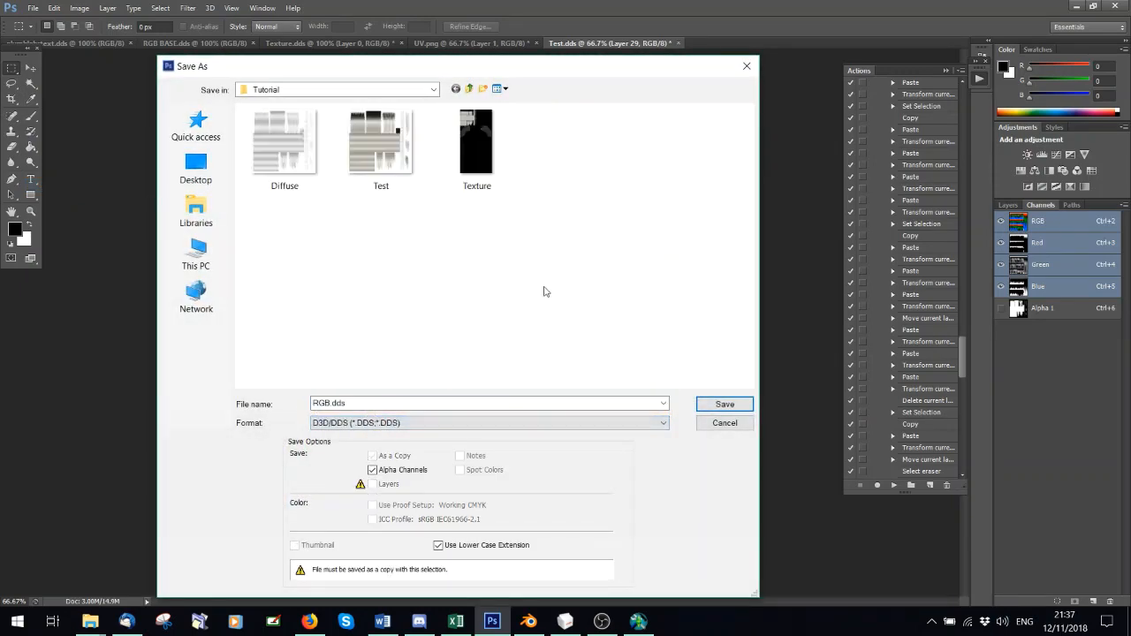
left_click(729, 403)
left_click(634, 141)
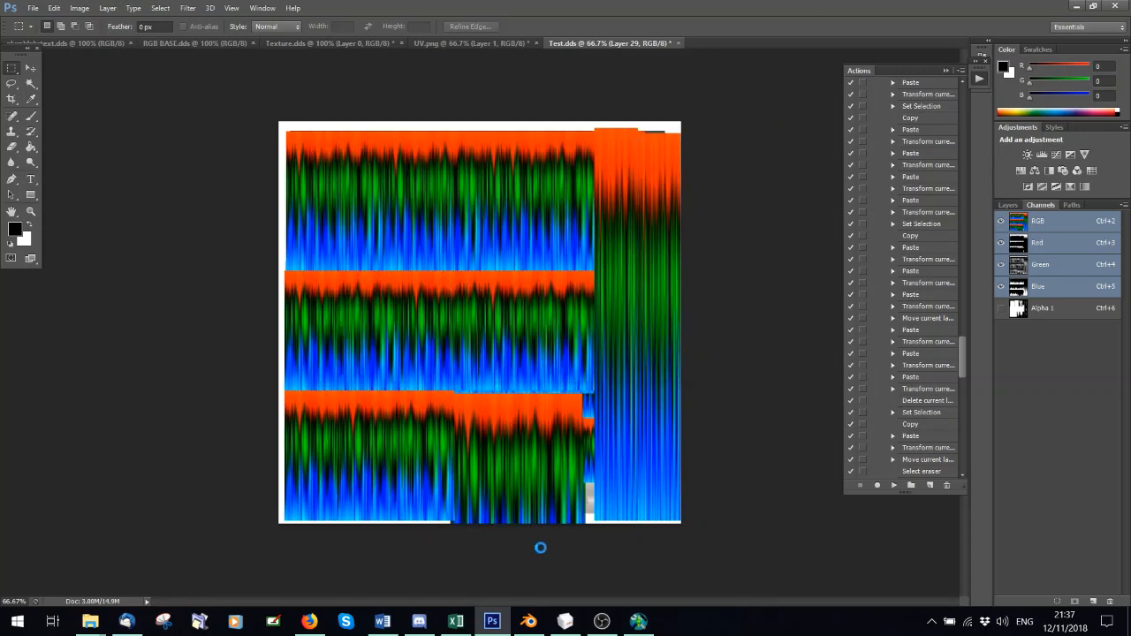
- Switch to Blender, enter Edit Mode on the braided hair mesh with nothing selected, and frame the braid ends
left_click(528, 621)
left_click(214, 543)
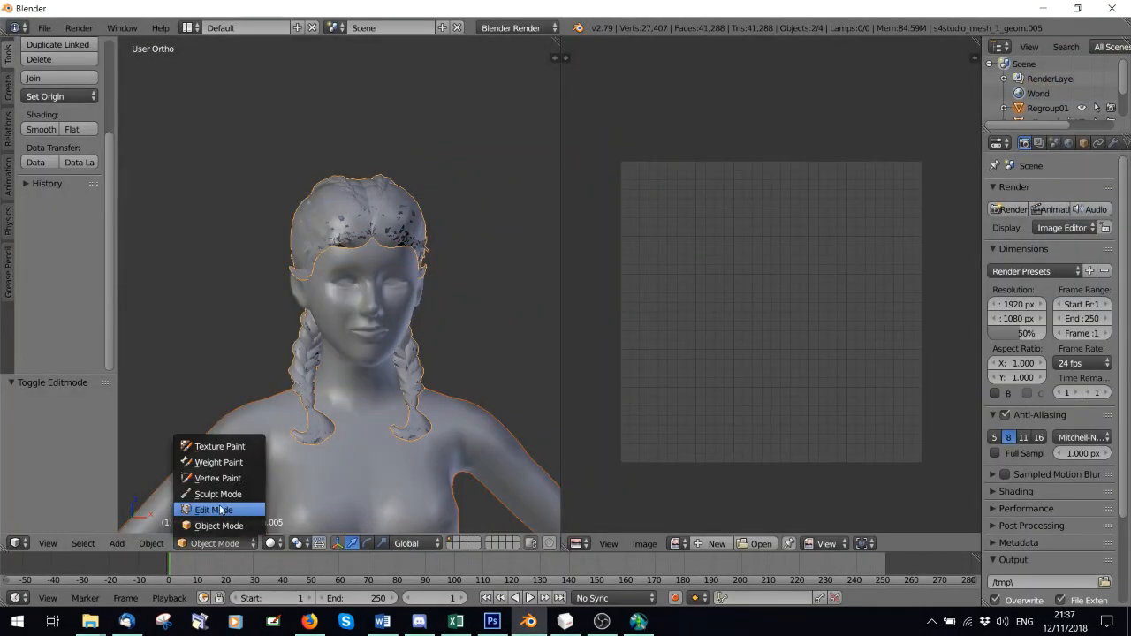
left_click(223, 509)
middle_click_drag(485, 313, 412, 238)
key("a")
scroll(463, 376, "up", 3)
scroll(411, 237, "up", 3)
middle_click_drag(354, 415, 414, 359, "shift")
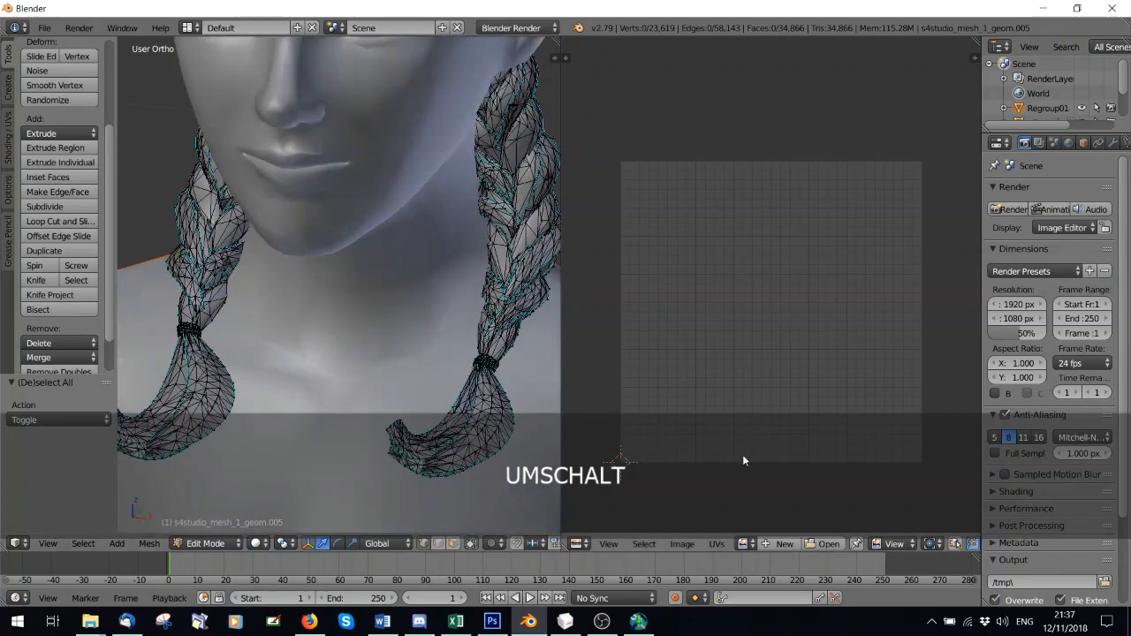
- Display the hair mesh's UV layout and box-select only the small square island that maps the hair ties
key("a")
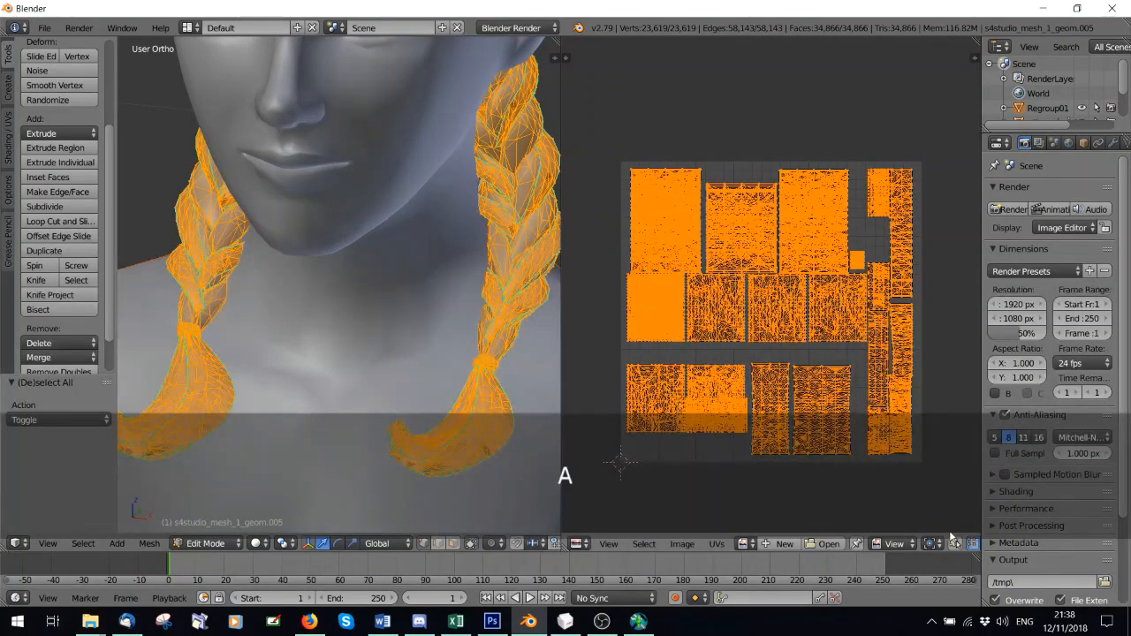
key("a")
scroll(749, 282, "up", 4)
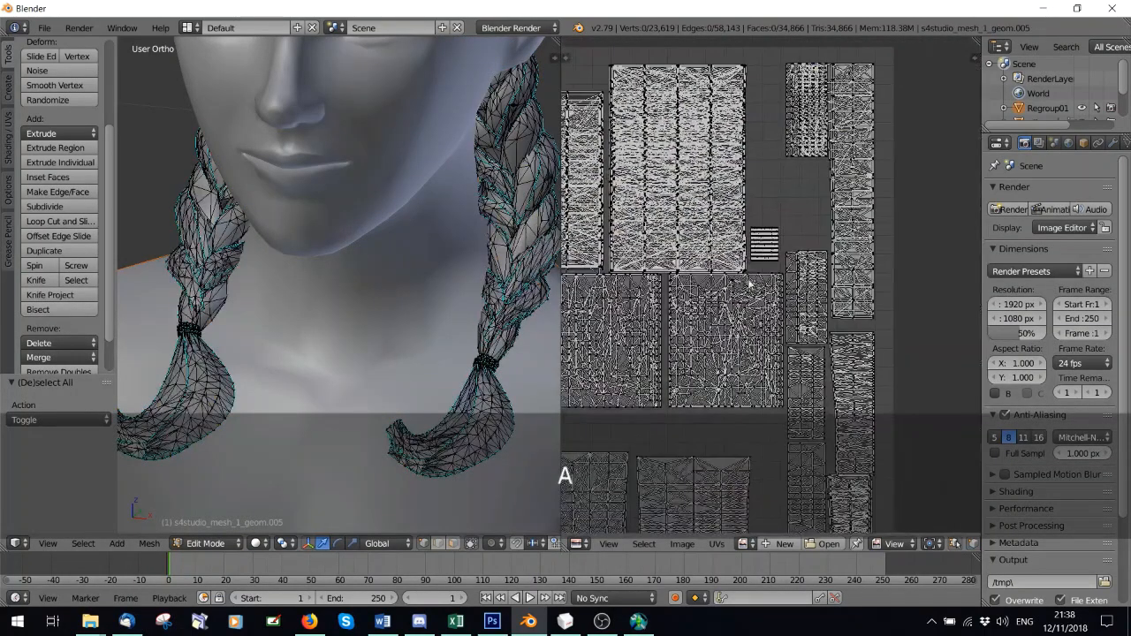
key("b")
left_click_drag(747, 215, 783, 269)
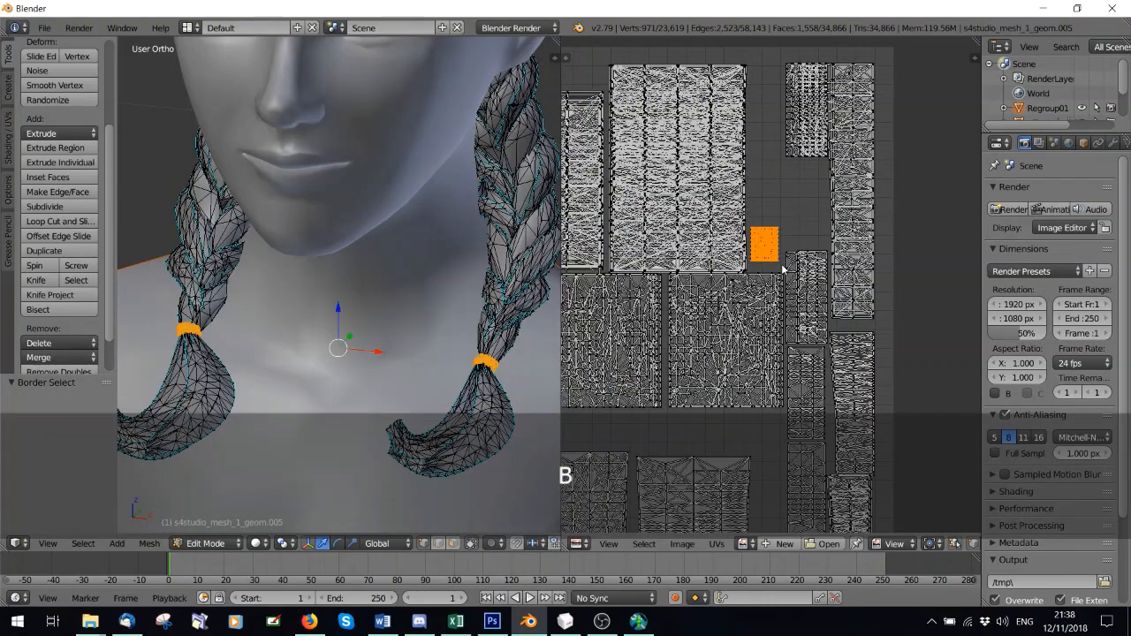
- Switch to Photoshop, open Diffuse.dds from the Tutorial folder using default sizes, and display its Alpha 1 channel
left_click(492, 621)
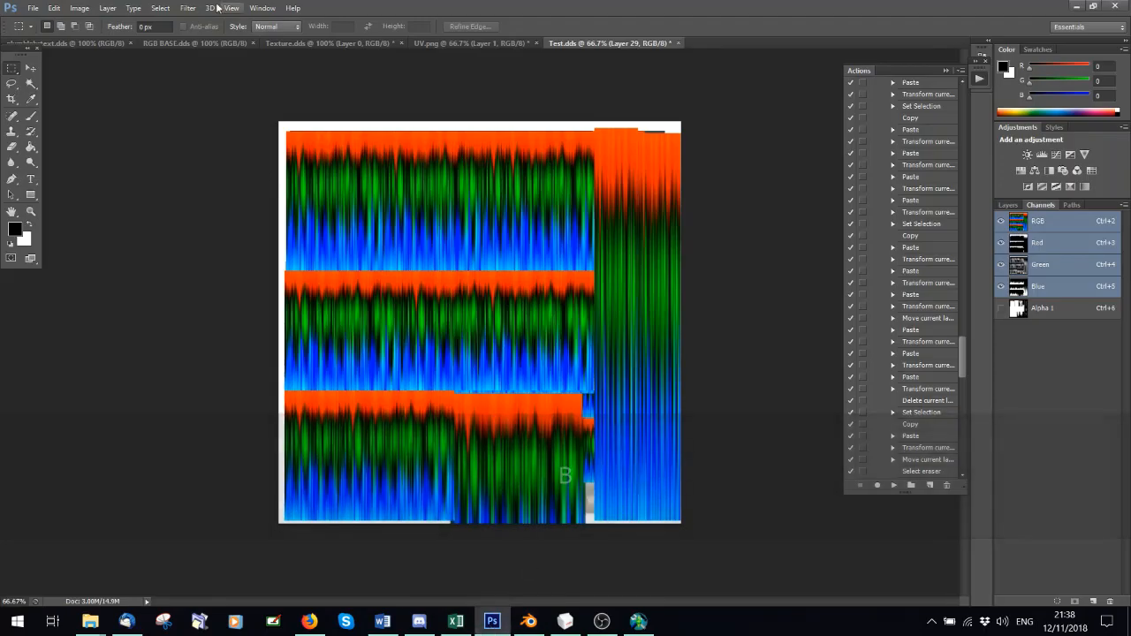
left_click(33, 9)
left_click(44, 32)
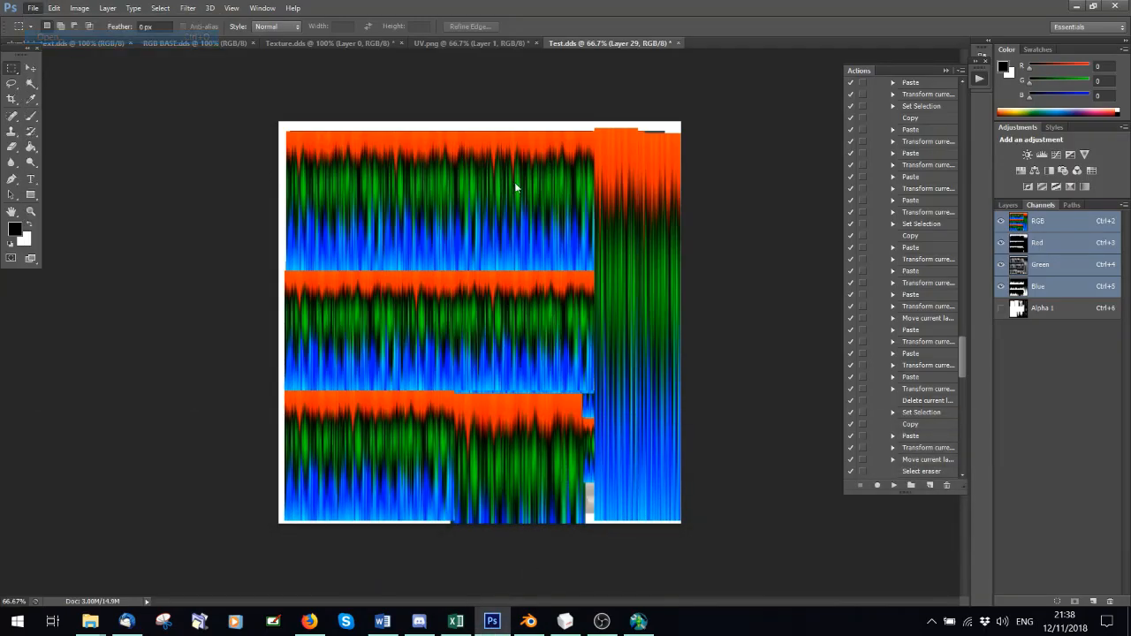
double_click(375, 158)
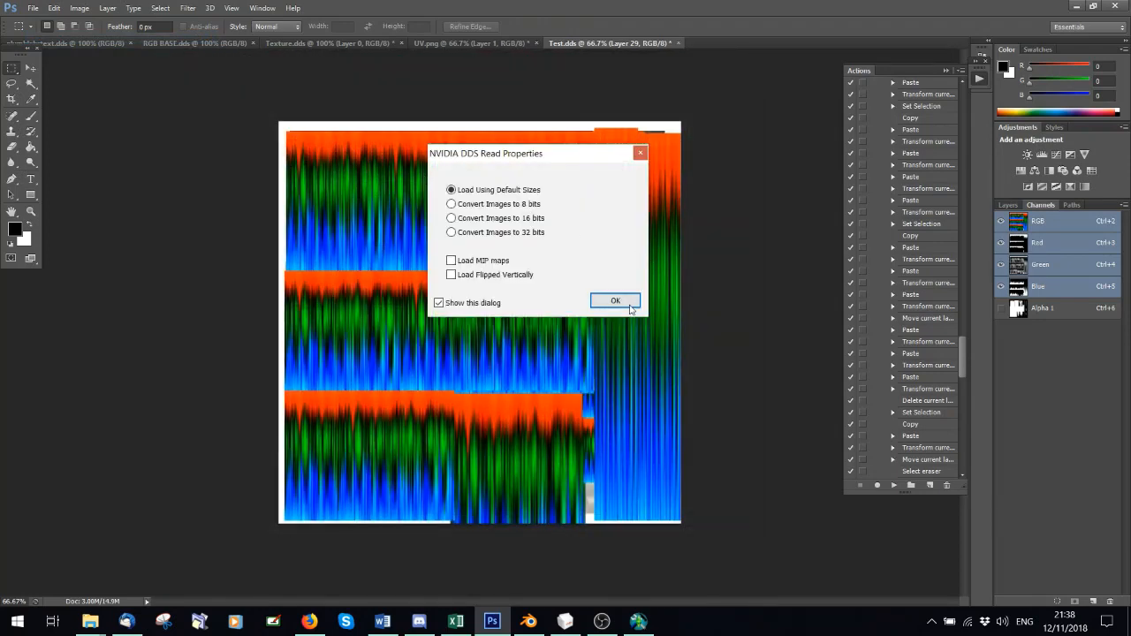
left_click(624, 301)
left_click(1043, 308)
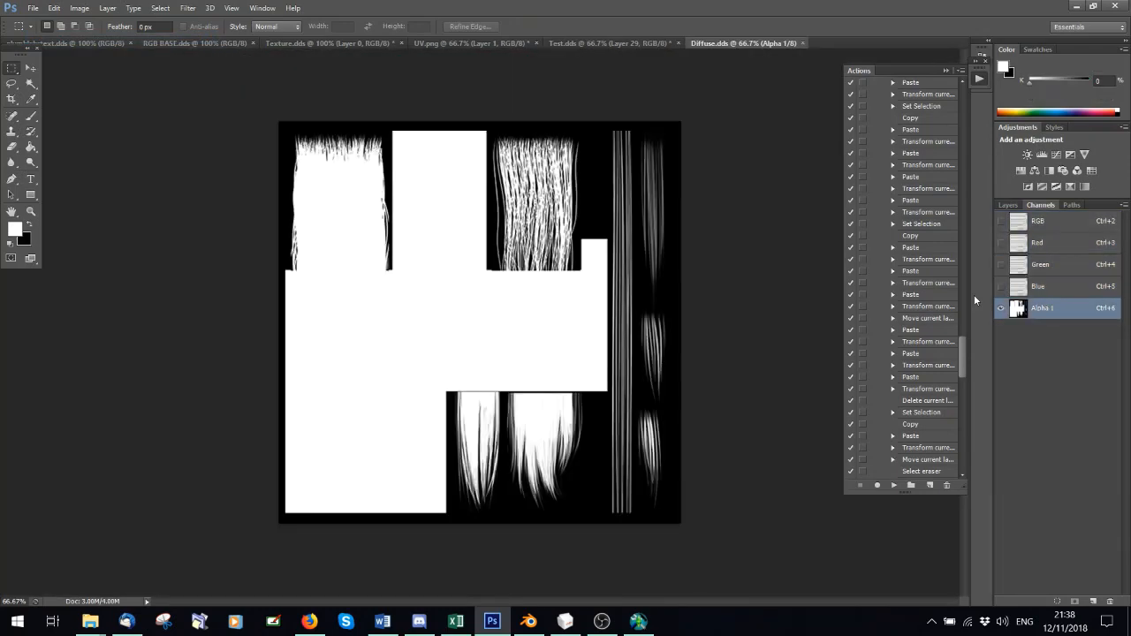
- Select the small white hair-tie square in the Alpha 1 channel, paint it black with the Brush, and clear the selection
left_click_drag(580, 235, 609, 270)
left_click(1039, 221)
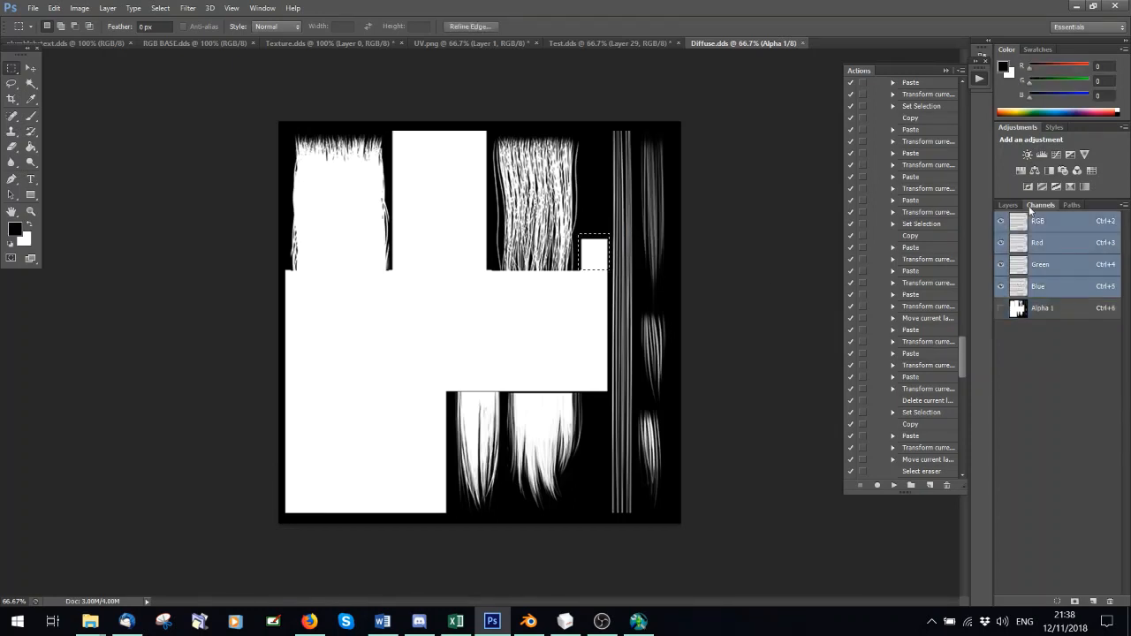
left_click(1008, 205)
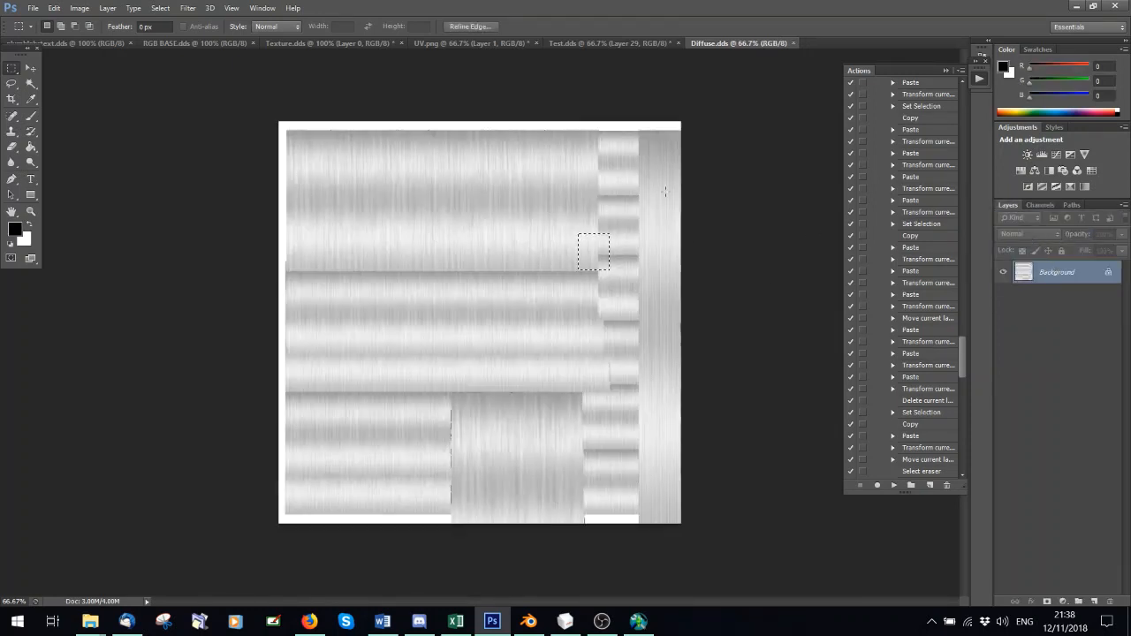
left_click(1038, 205)
left_click(1043, 308)
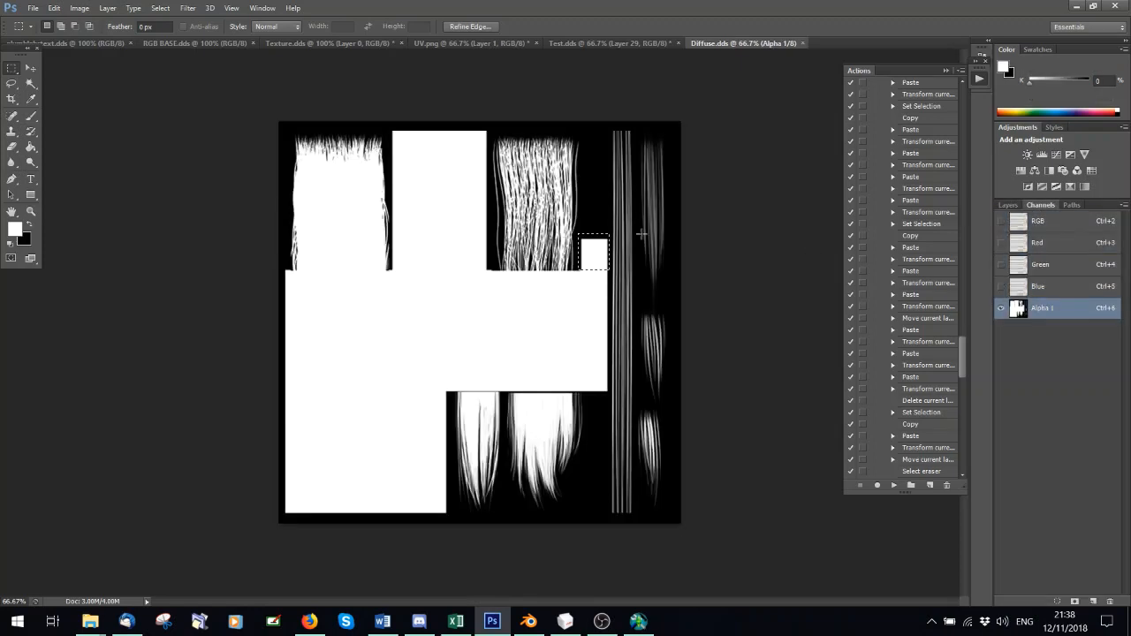
left_click(31, 226)
left_click(31, 116)
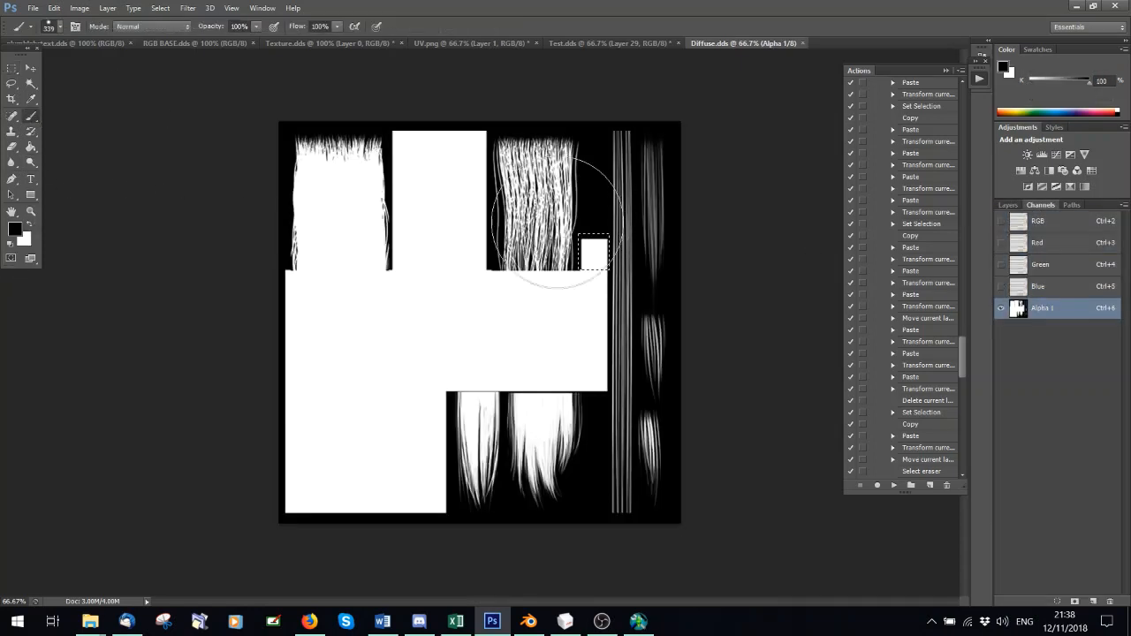
left_click_drag(575, 234, 626, 236)
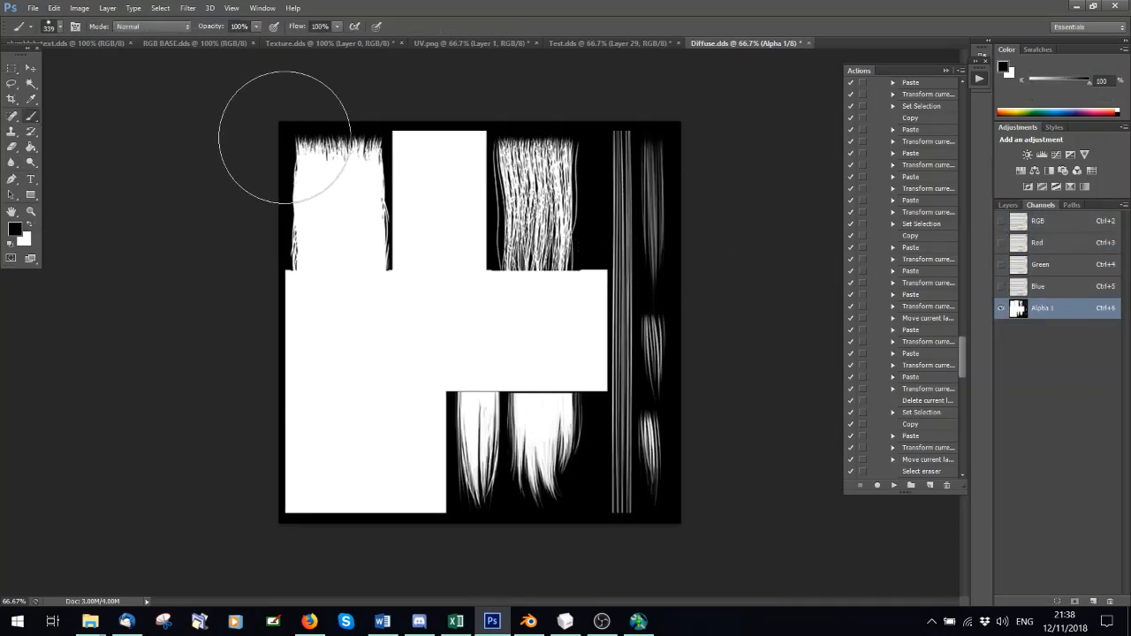
- Save Diffuse.dds in DXT5 ARGB interpolated alpha format with all MIP maps generated
left_click(32, 8)
left_click(46, 171)
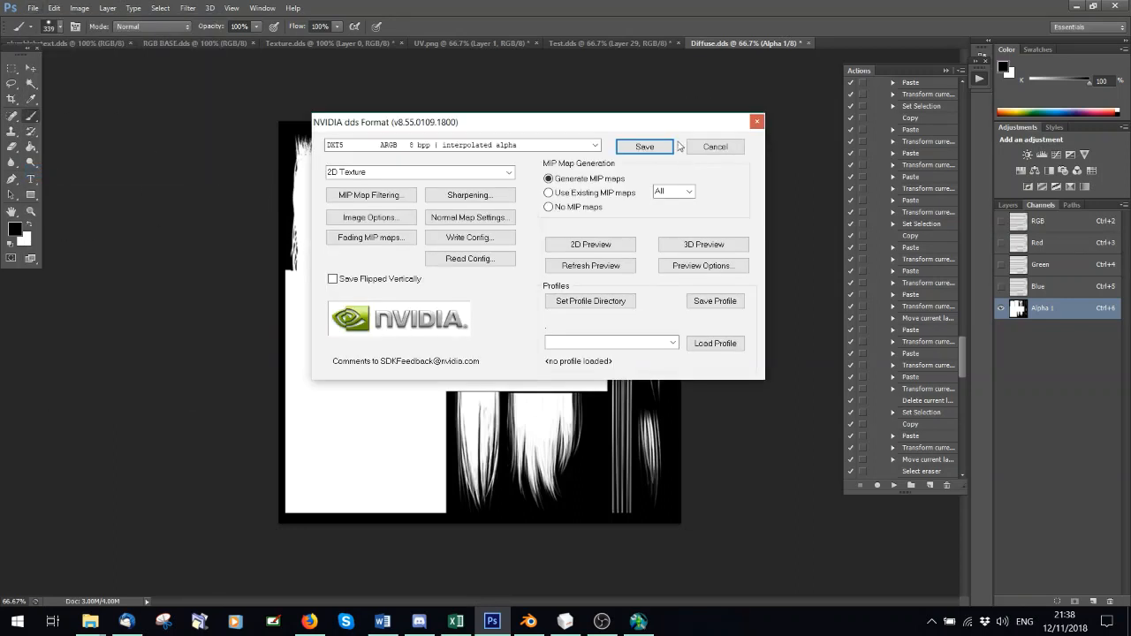
left_click(649, 146)
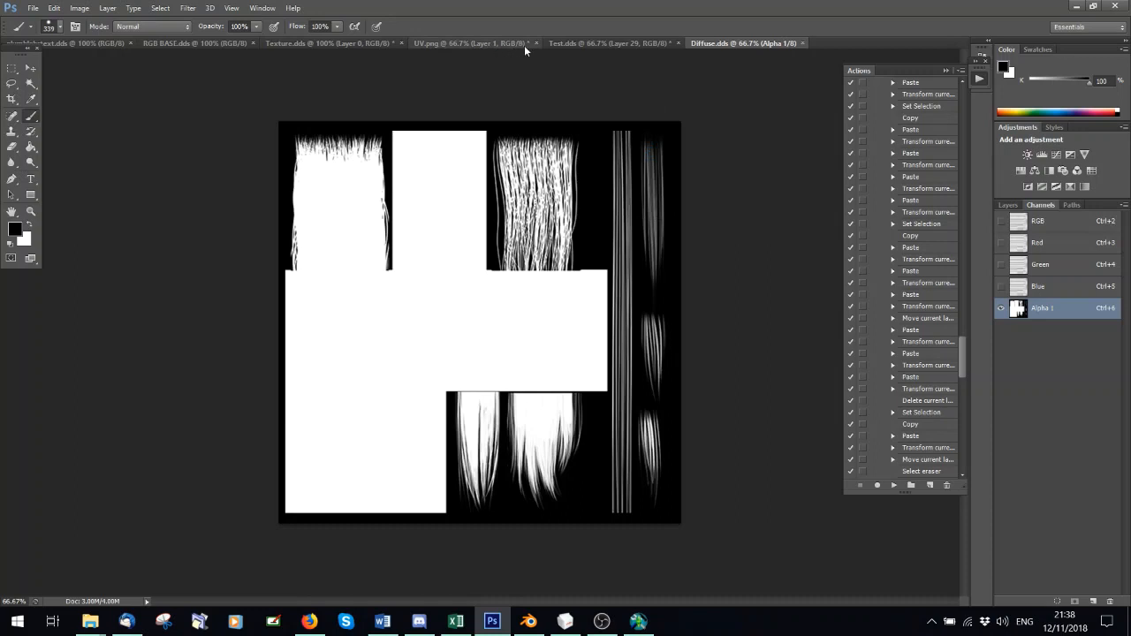
- Close Test.dds without saving its changes and reopen it from the Tutorial folder using default sizes
left_click(570, 41)
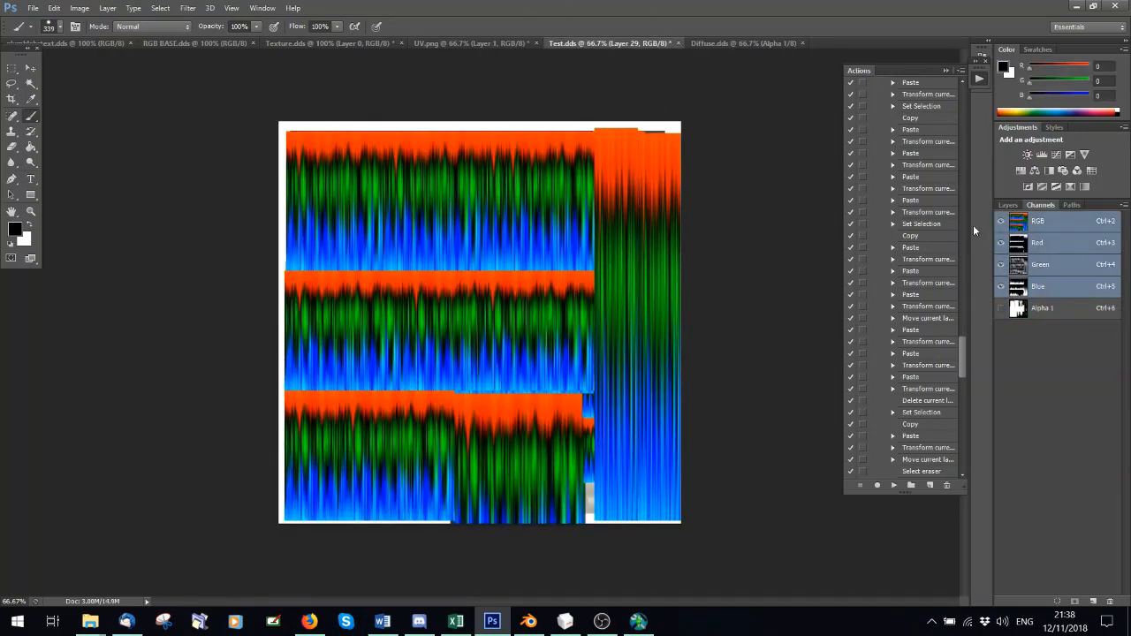
left_click(677, 42)
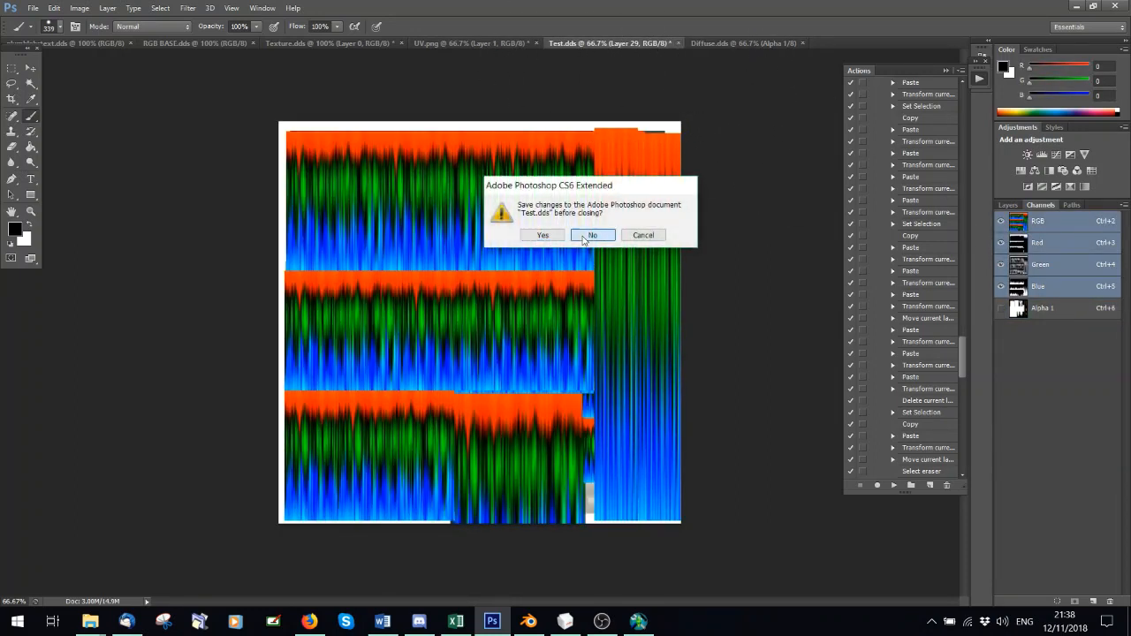
left_click(590, 235)
left_click(33, 7)
left_click(53, 35)
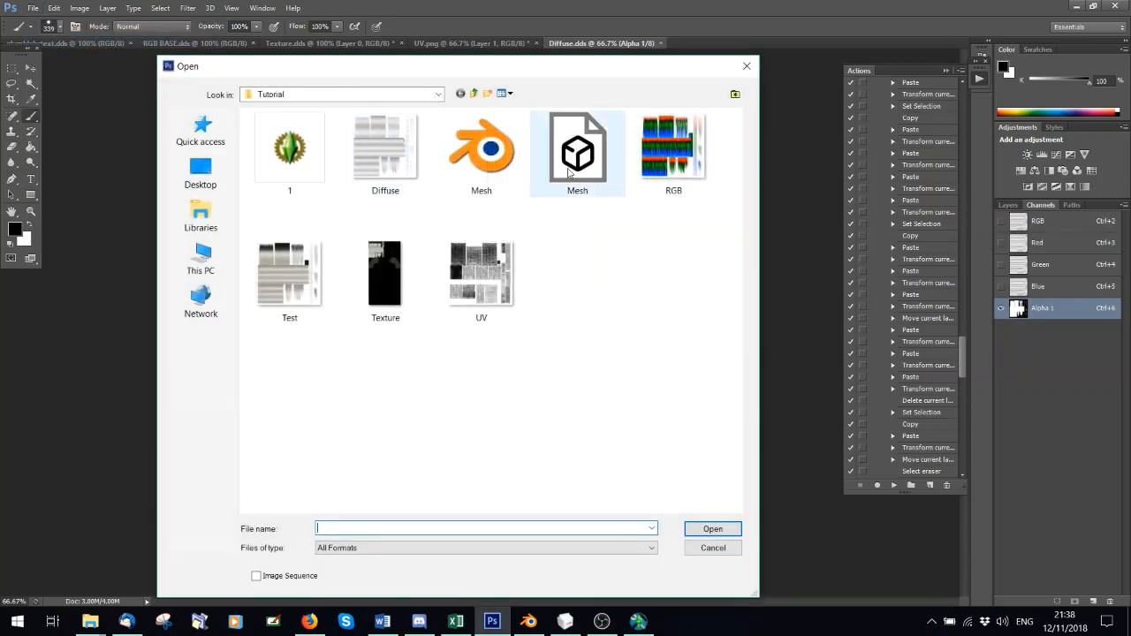
double_click(290, 274)
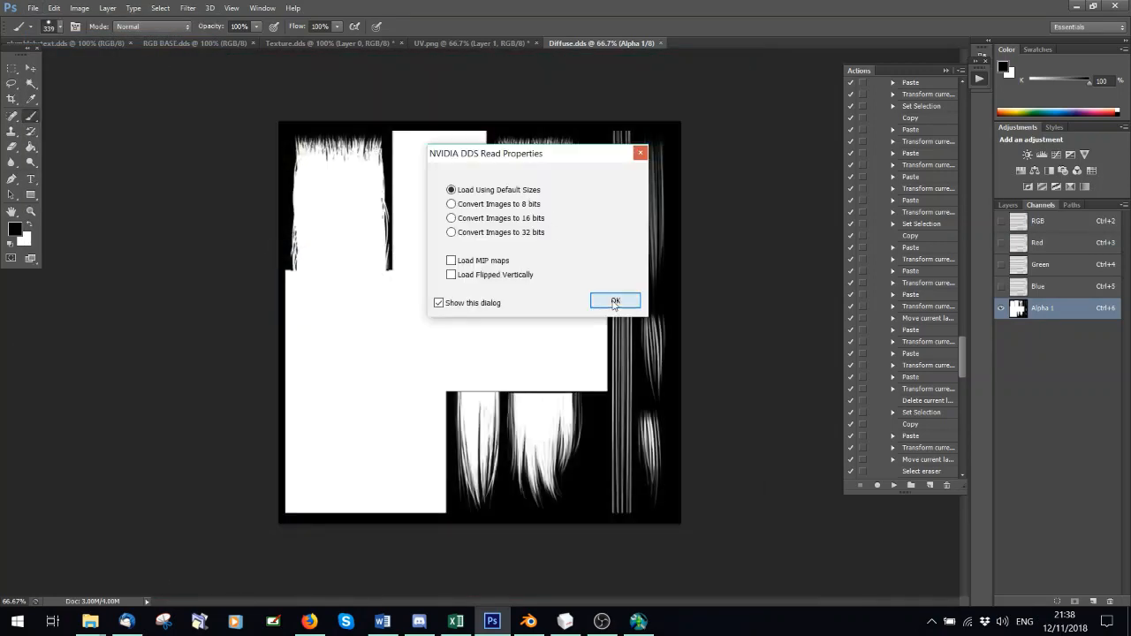
left_click(615, 303)
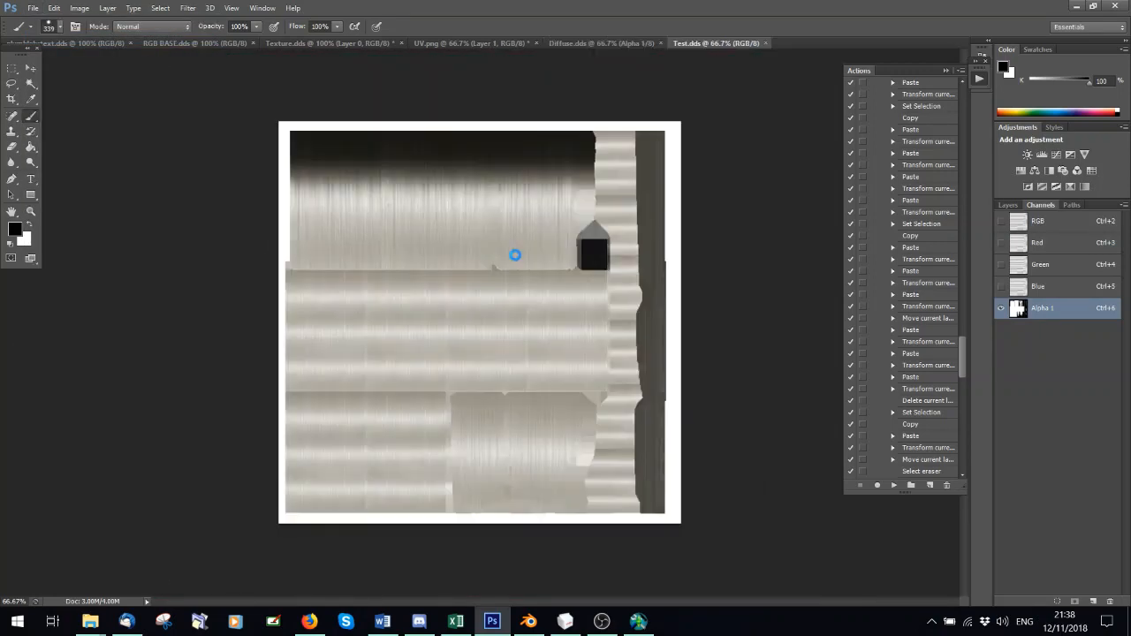
- Marquee-select the black hair-tie square in Test.dds and invert the selection
left_click(13, 67)
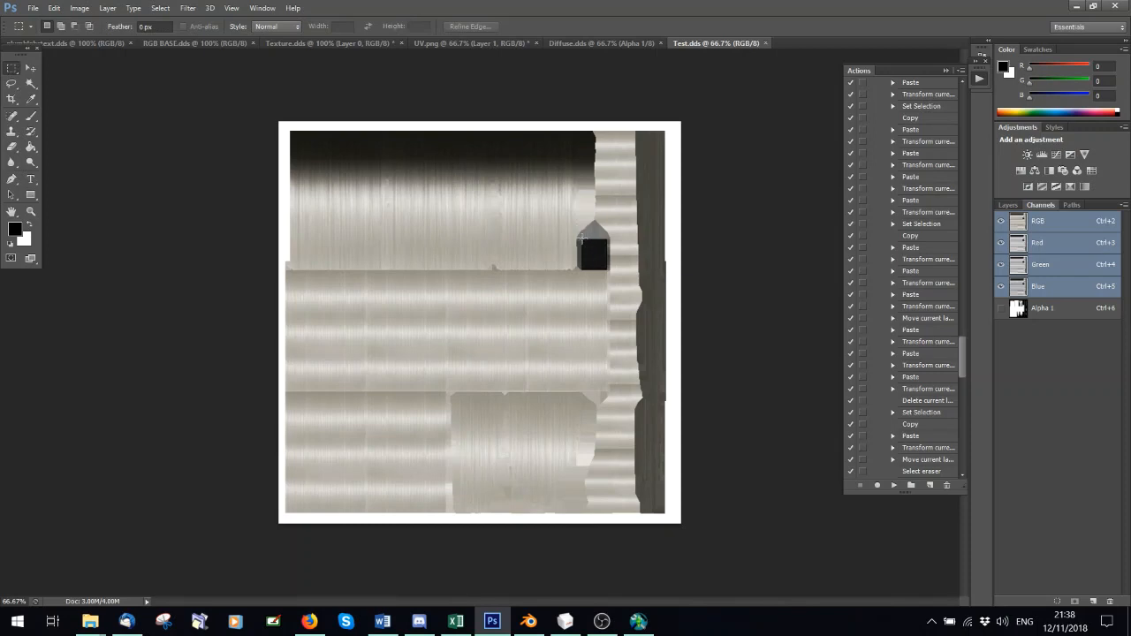
left_click_drag(579, 239, 608, 271)
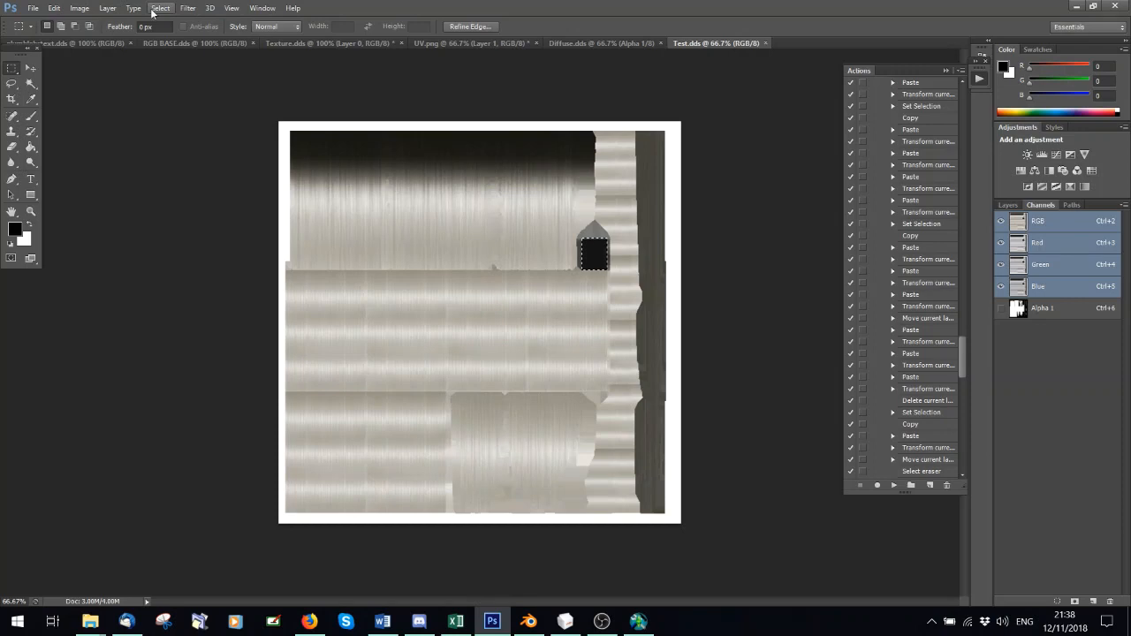
left_click(177, 68)
key("shift+F5")
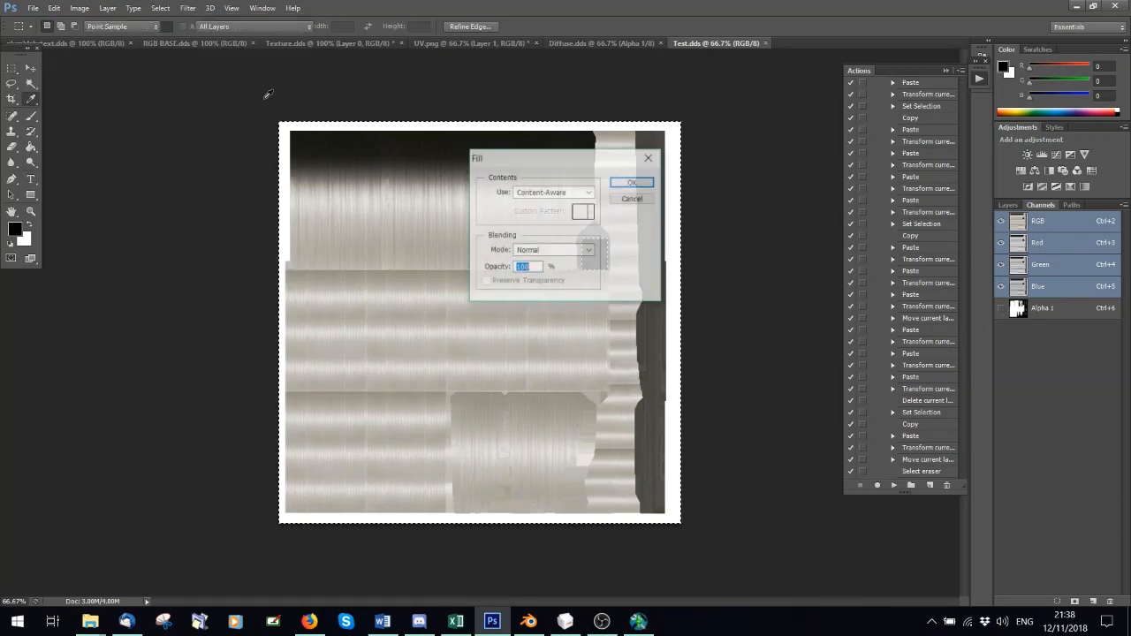
left_click(632, 182)
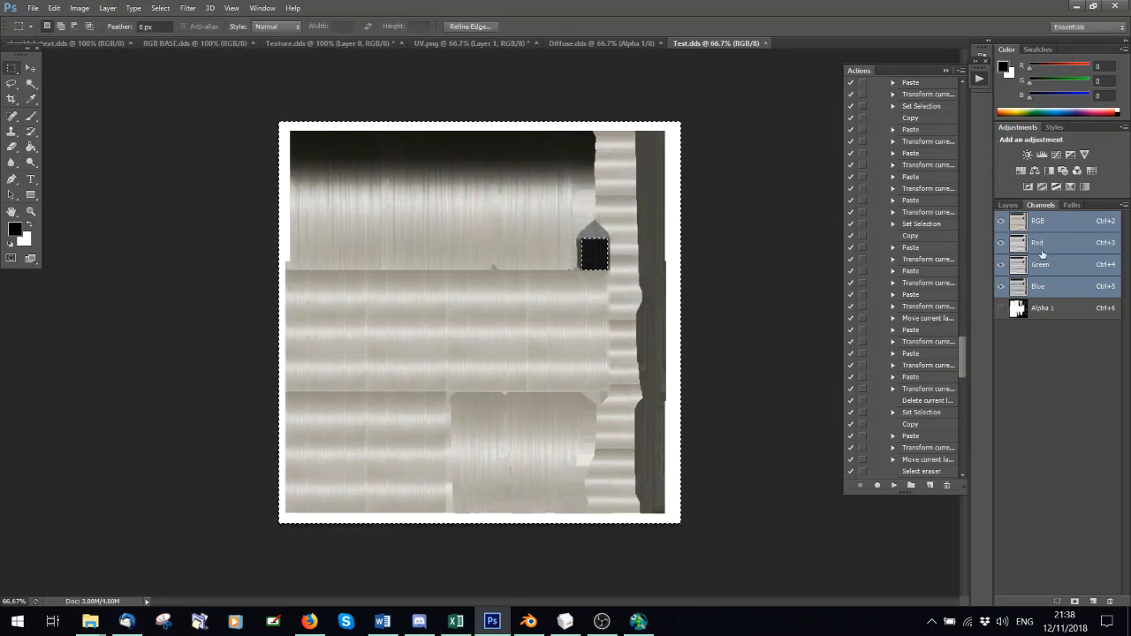
- Convert the Background into the regular layer Layer 0 and delete everything outside the black square
left_click(1007, 205)
right_click(1038, 272)
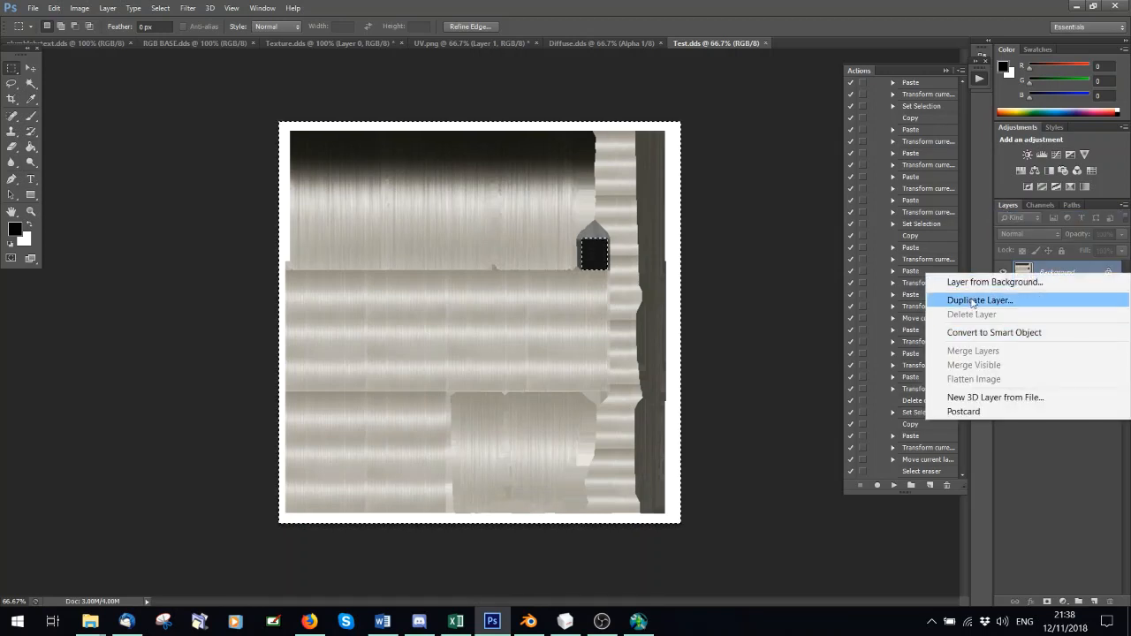
left_click(973, 302)
left_click(684, 173)
right_click(1043, 274)
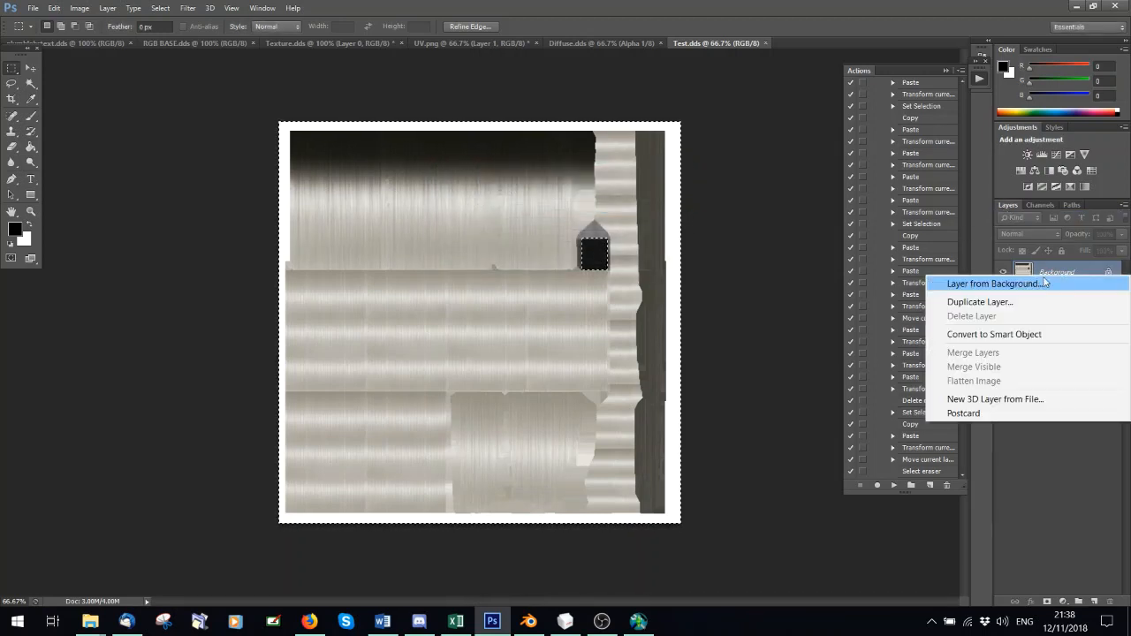
left_click(993, 284)
left_click(663, 195)
key("Delete")
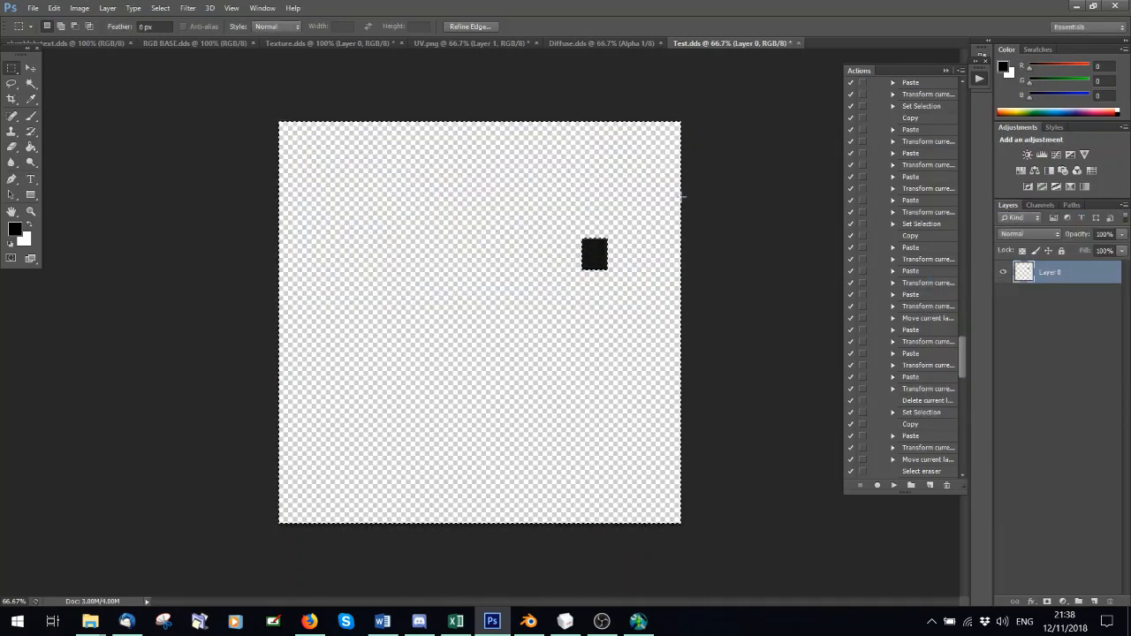
- Delete the Alpha 1 channel from Test.dds, return to Layer 0, and clear the selection
left_click(1040, 205)
left_click(1043, 308)
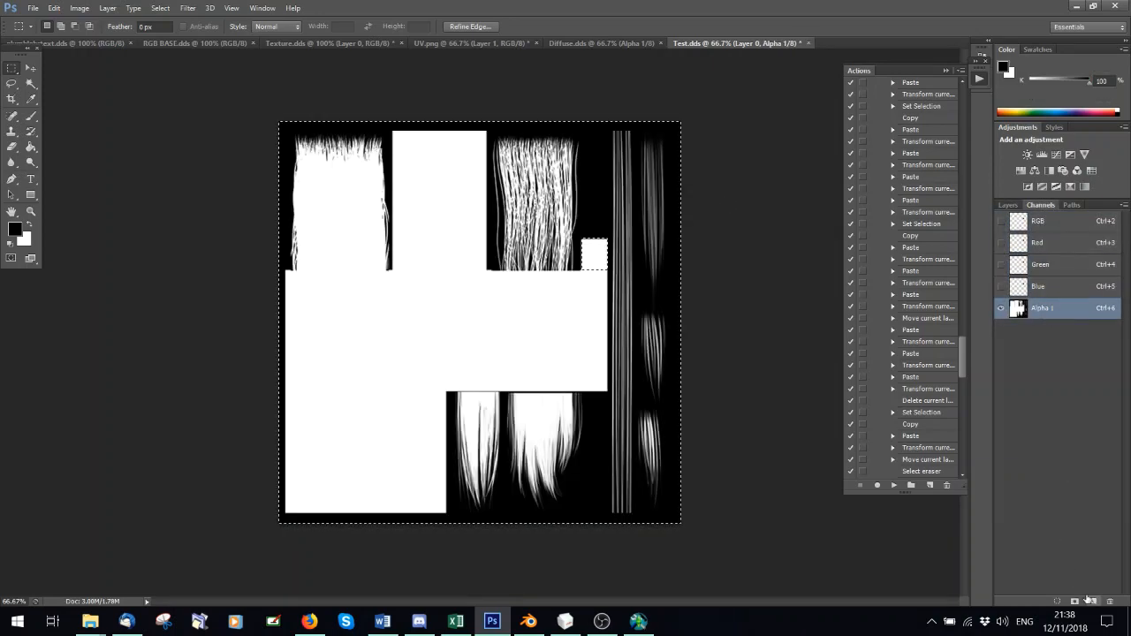
left_click(1109, 601)
left_click(542, 234)
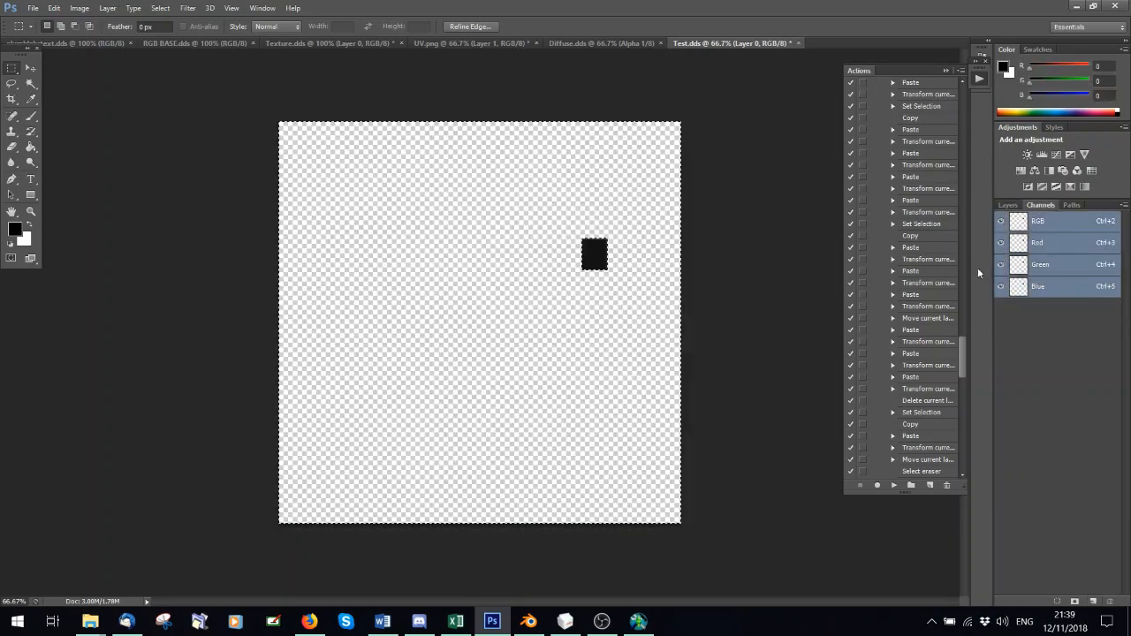
left_click(1012, 206)
key("ctrl+d")
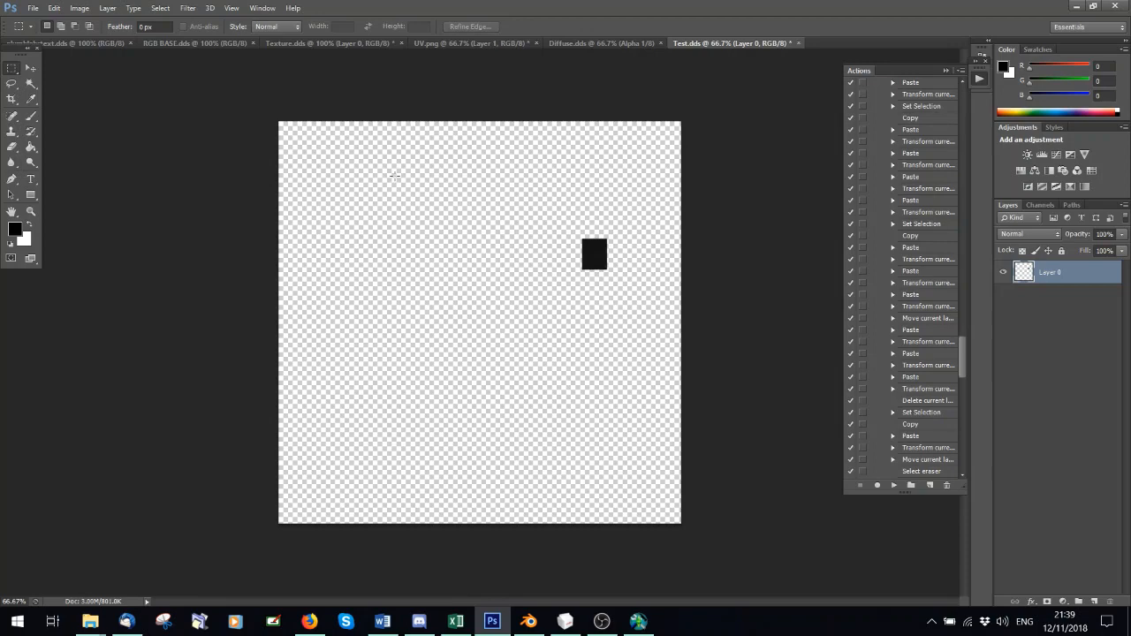
left_click(14, 228)
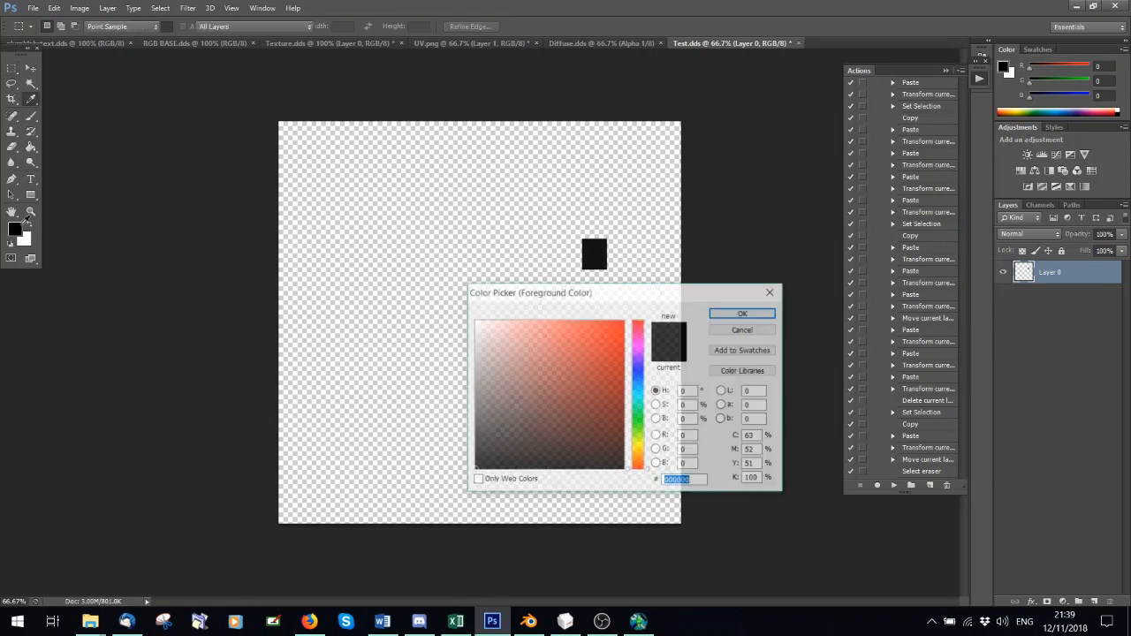
left_click(771, 291)
left_click(80, 8)
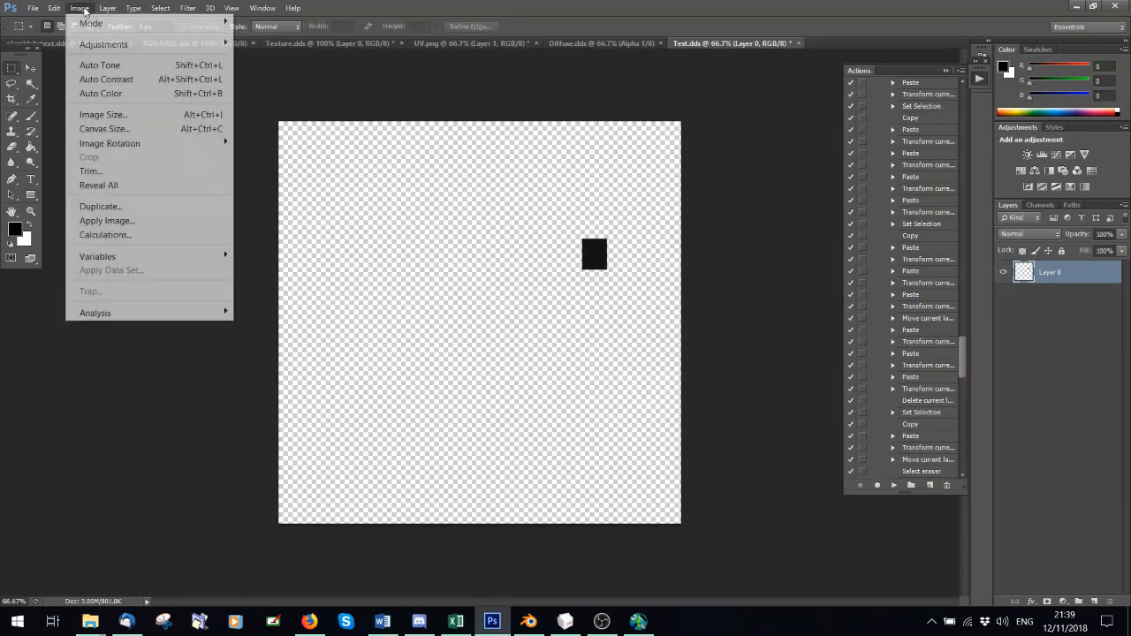
left_click(453, 87)
key("ctrl+m")
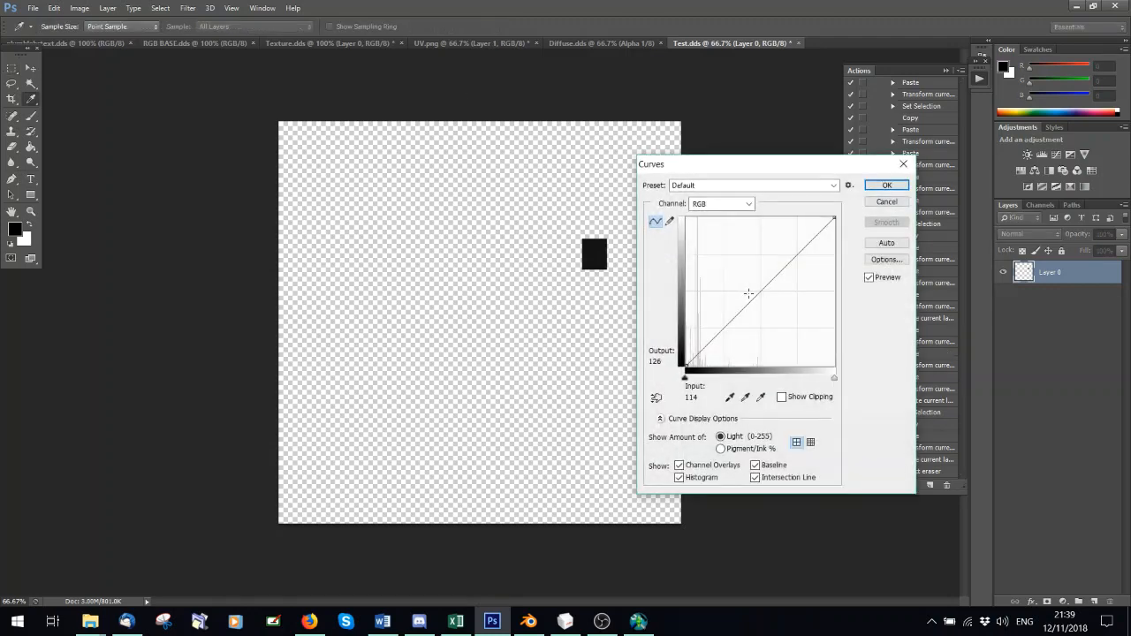
left_click_drag(750, 291, 718, 255)
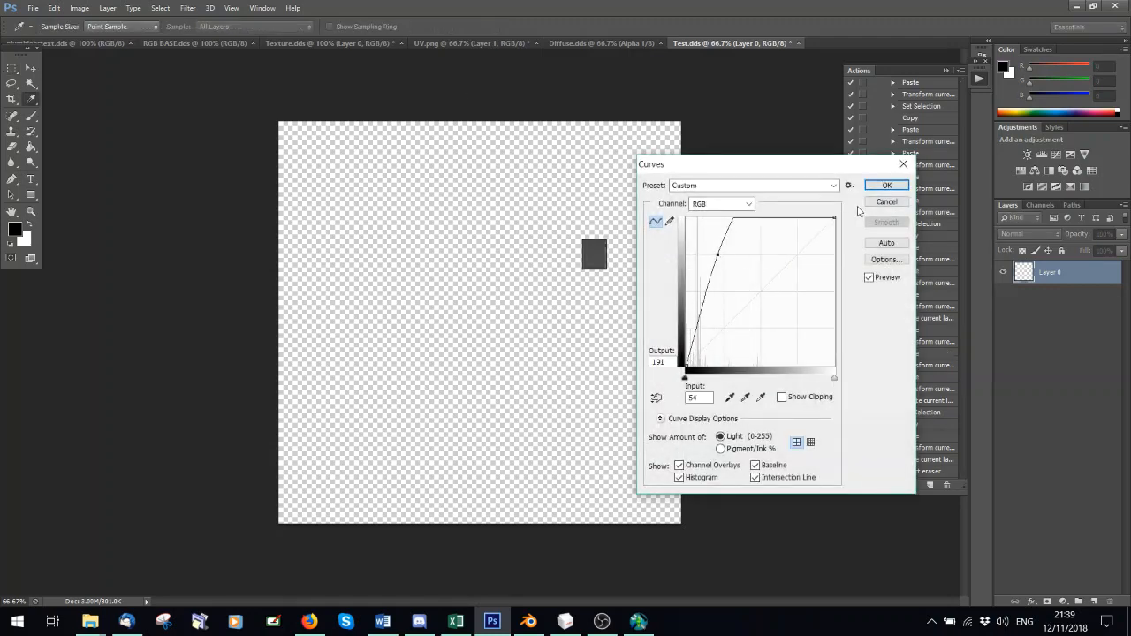
left_click(880, 204)
- Set the foreground colour to the mid-grey #888888
left_click(15, 228)
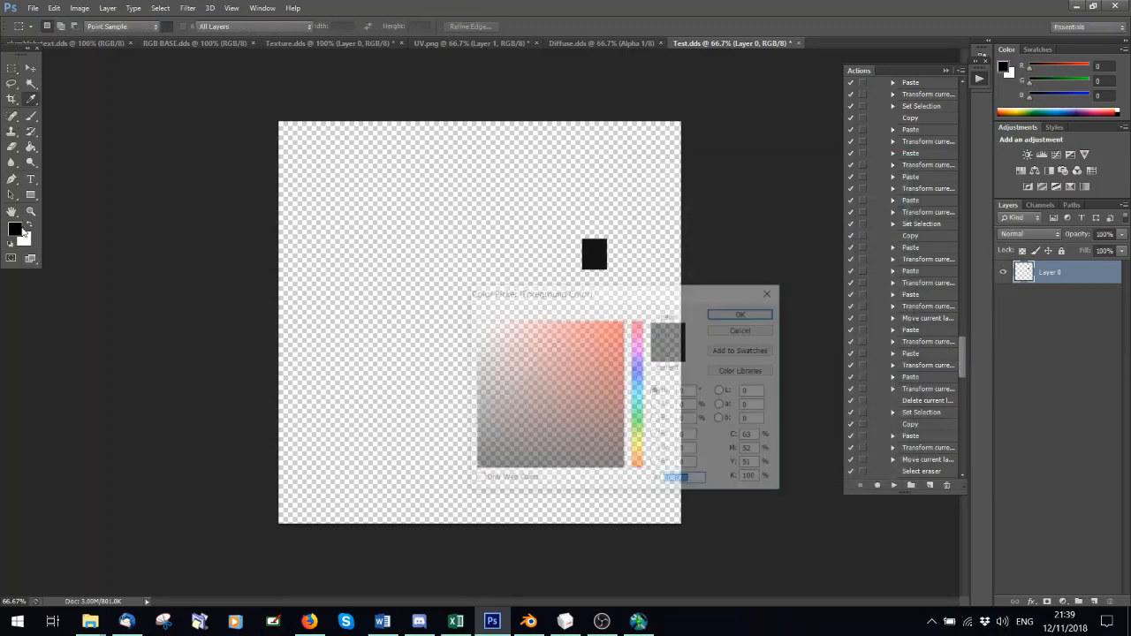
type("8")
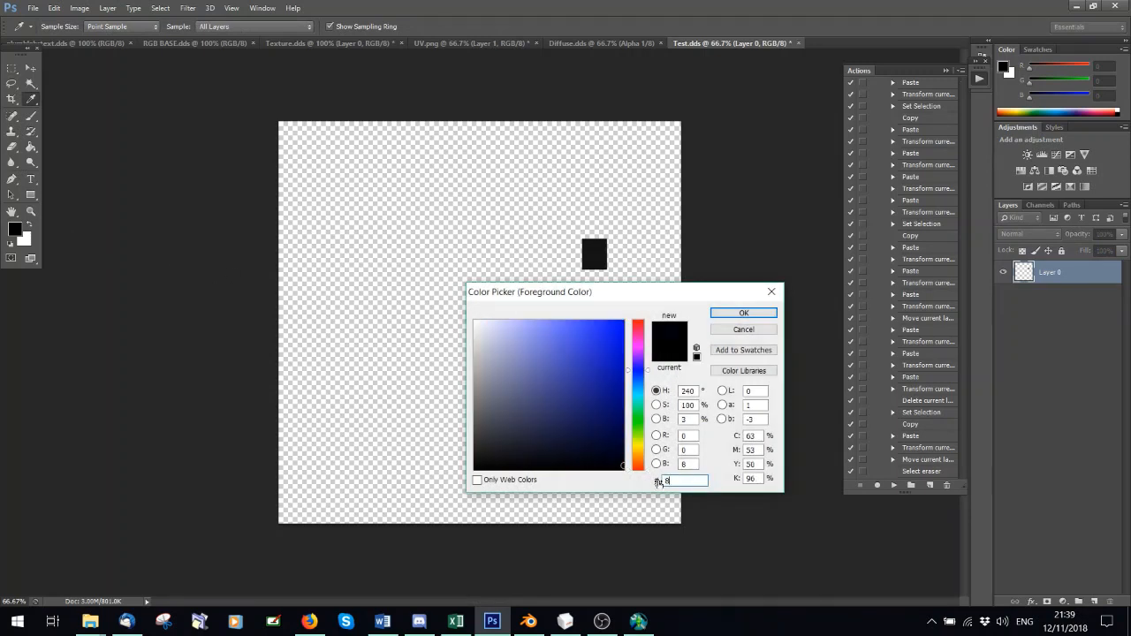
type("e8e8e")
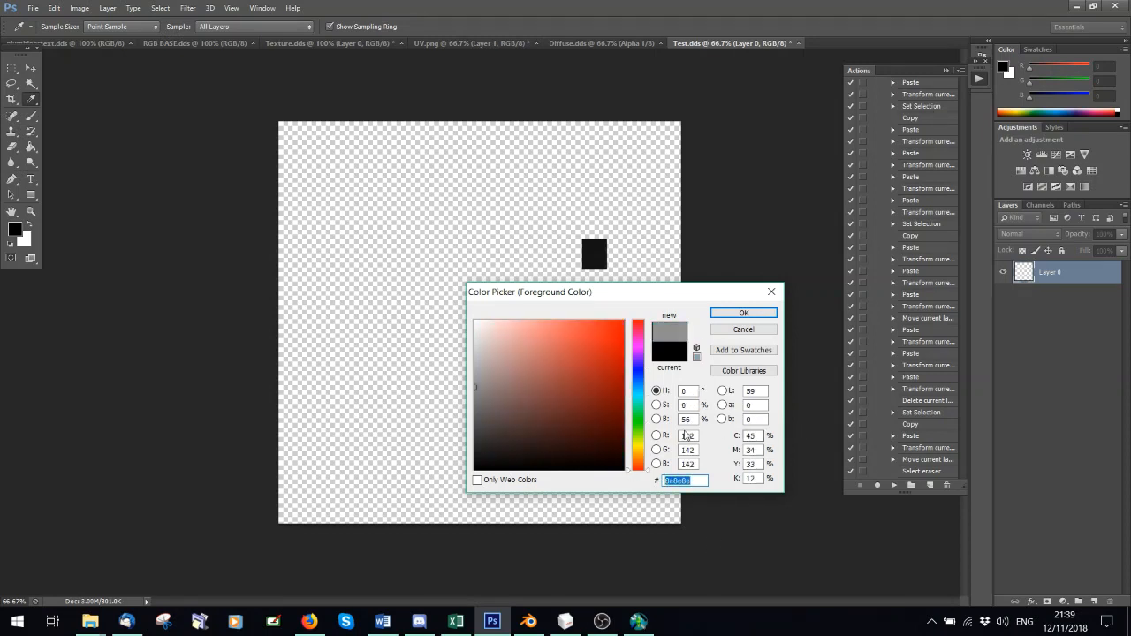
type("888888")
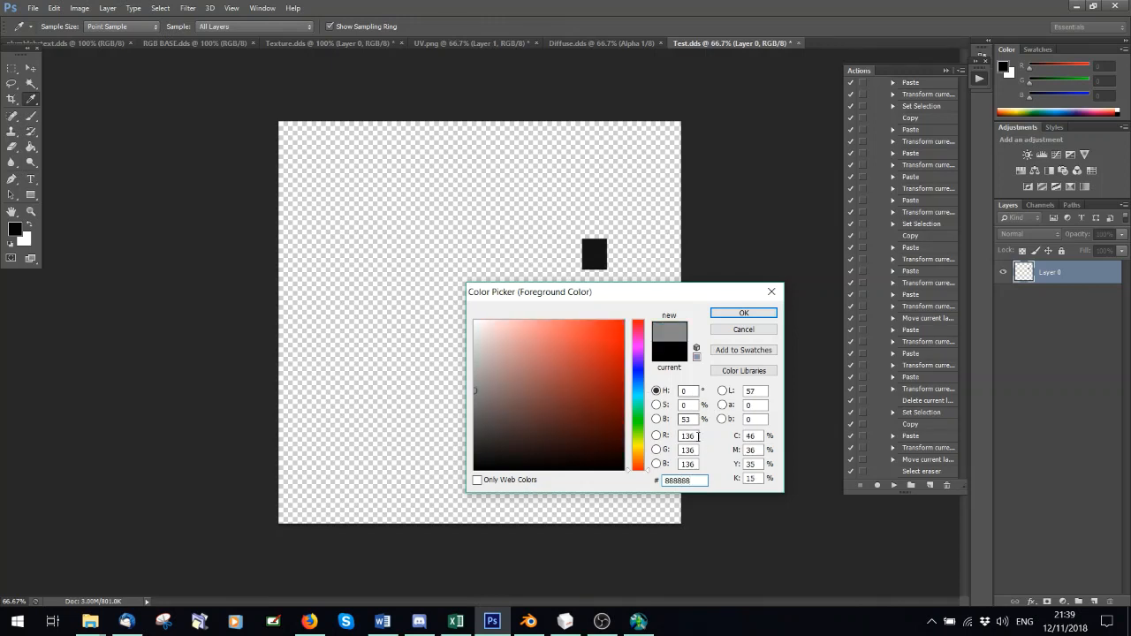
left_click(749, 314)
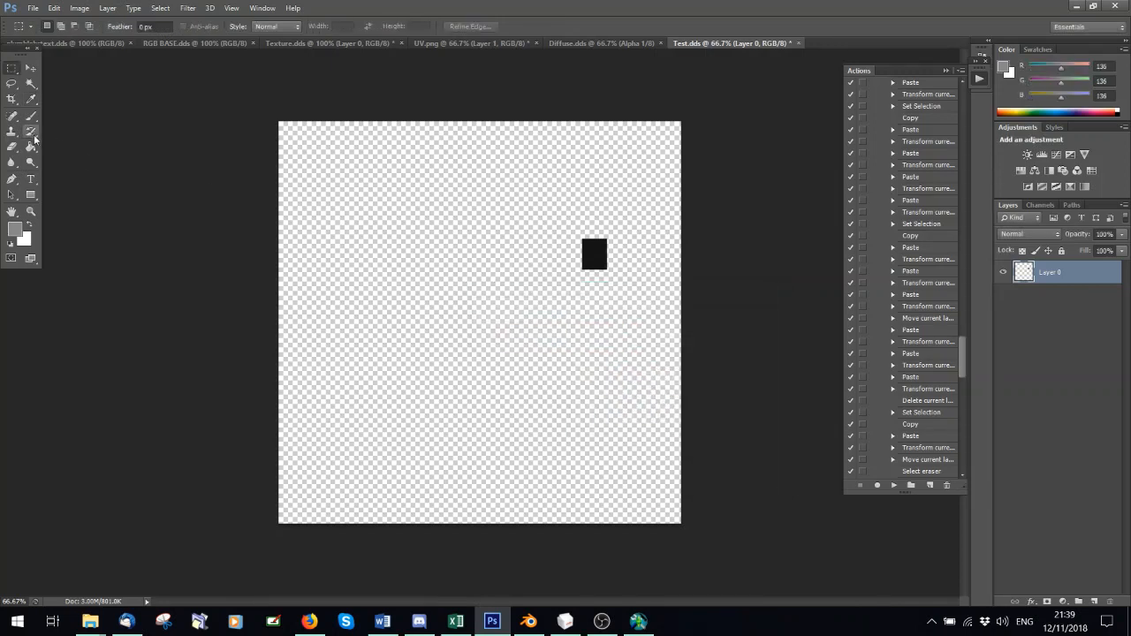
- Fill the hair-tie square with the grey foreground colour and save a D3D/DDS copy as Multi in the Tutorial folder
key("g")
left_click(604, 266)
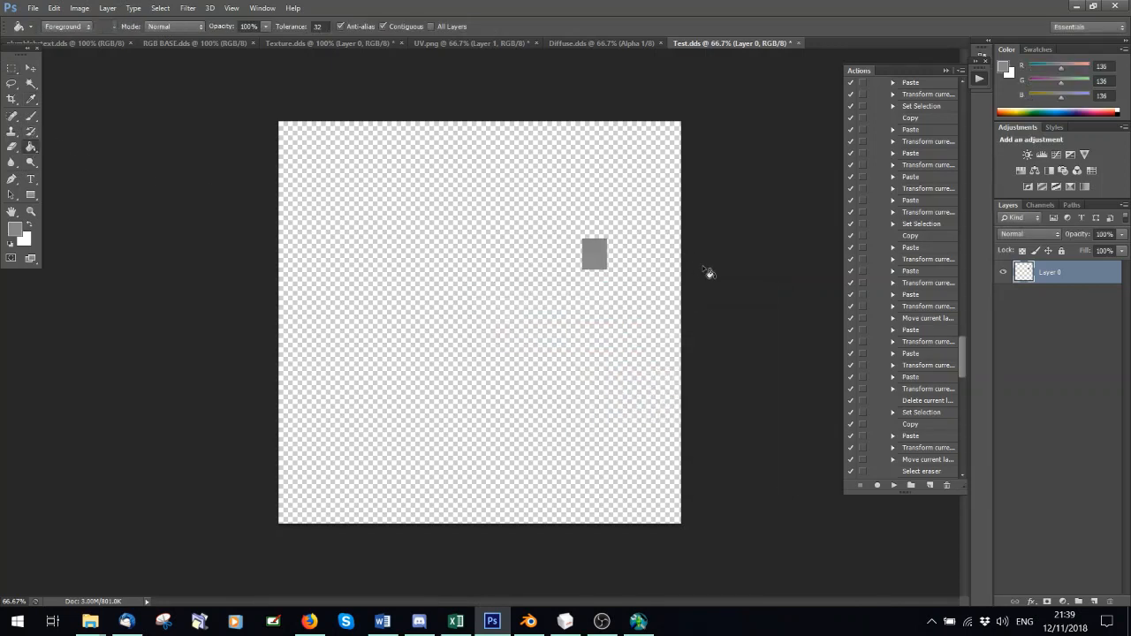
left_click(33, 8)
left_click(45, 184)
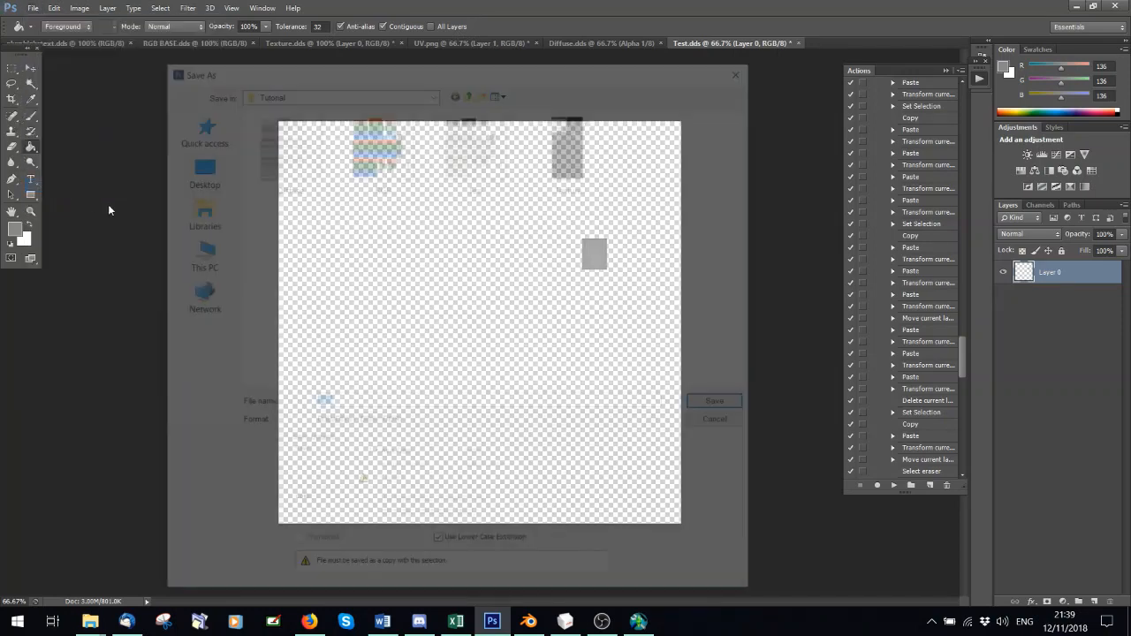
type("Multi")
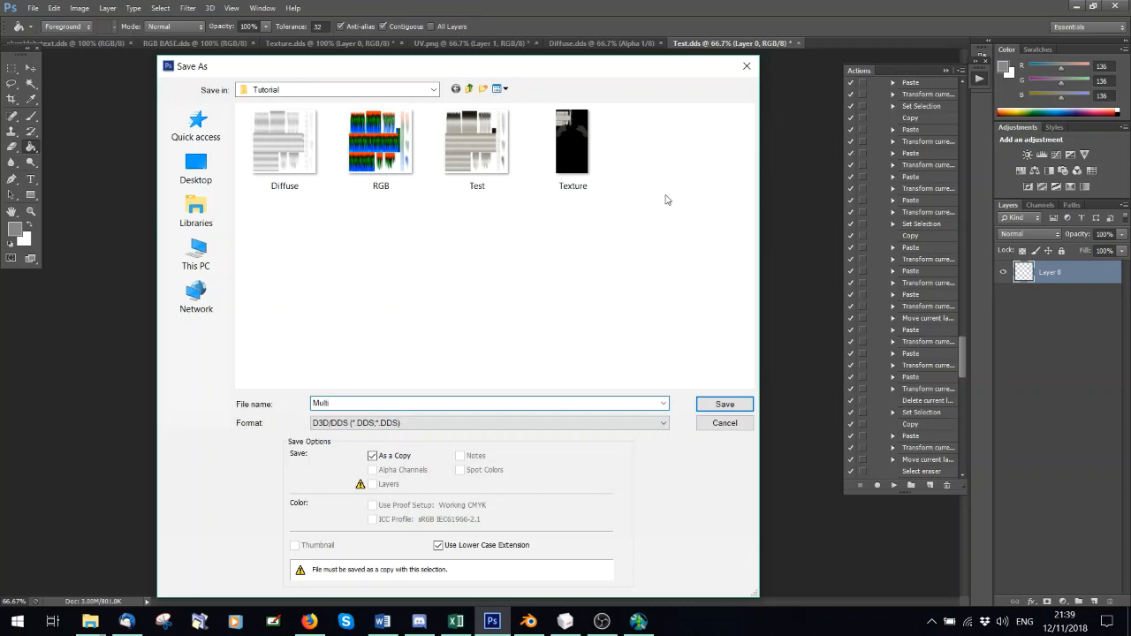
left_click(720, 403)
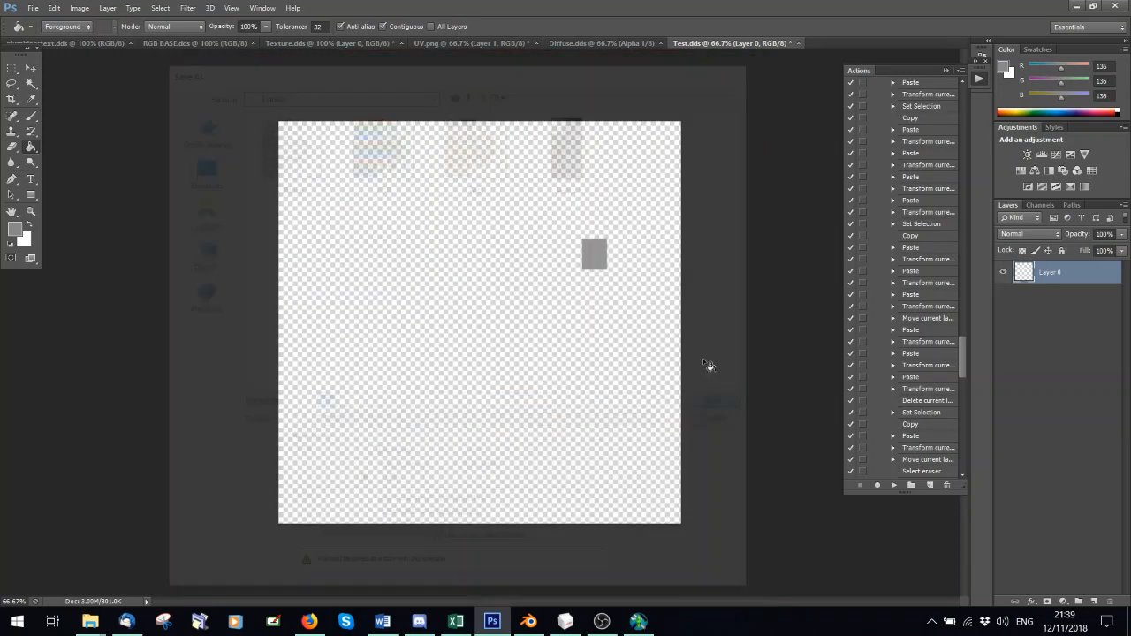
left_click(643, 148)
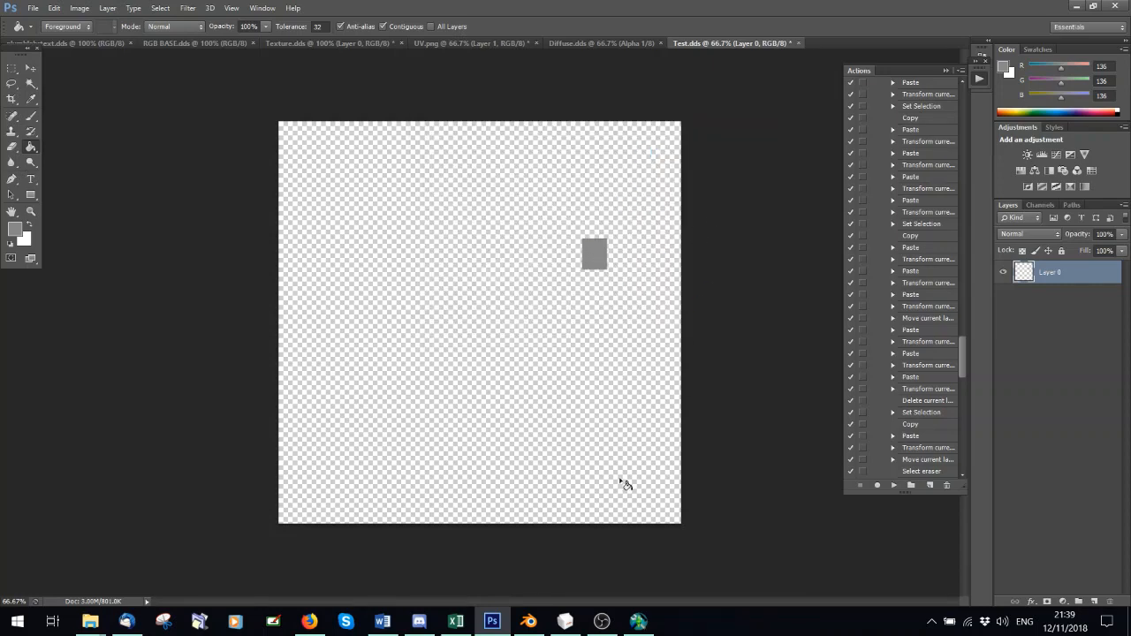
- Switch to Blender, re-enter Edit Mode on the hair mesh with nothing selected, and box-select the small hair-tie UV island
left_click(528, 621)
scroll(411, 322, "down", 2)
left_click(221, 543)
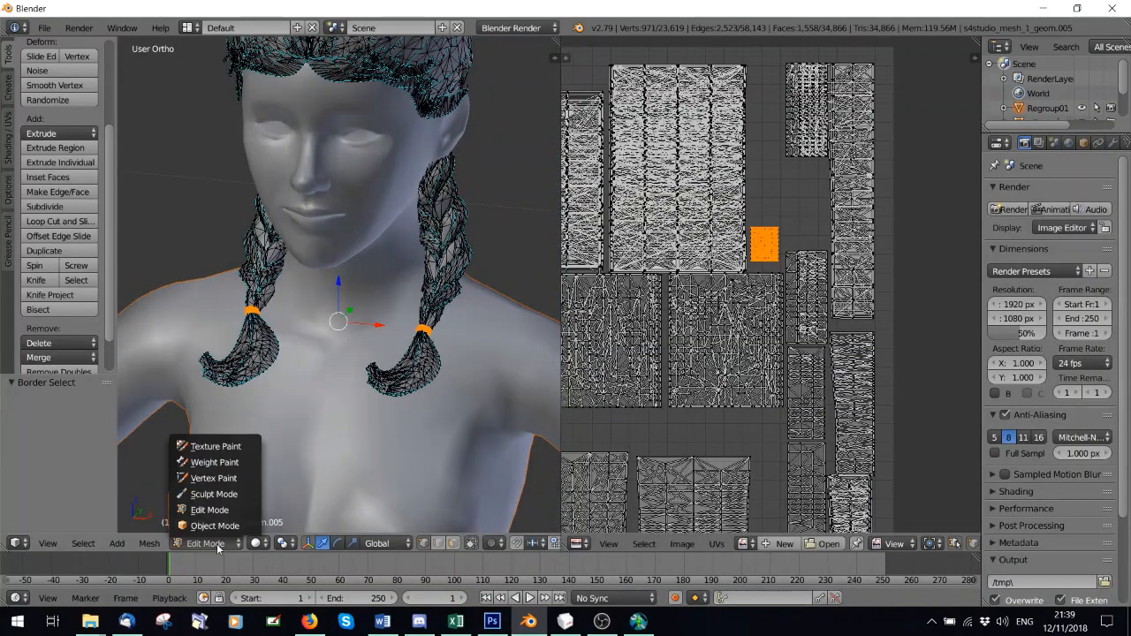
left_click(225, 530)
left_click(225, 543)
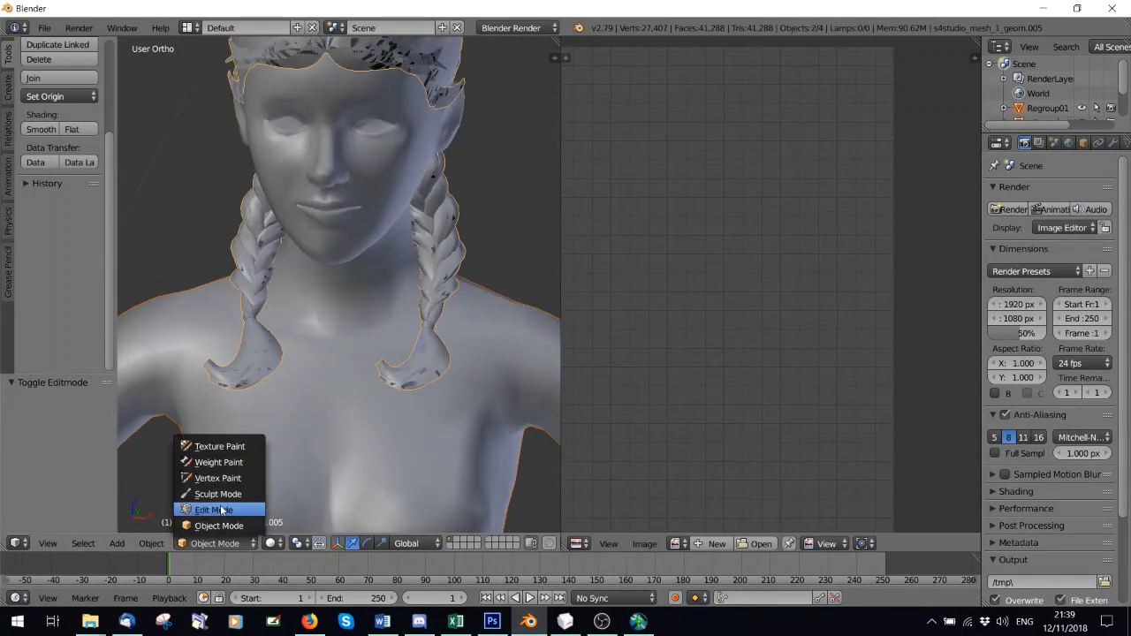
left_click(217, 507)
key("a")
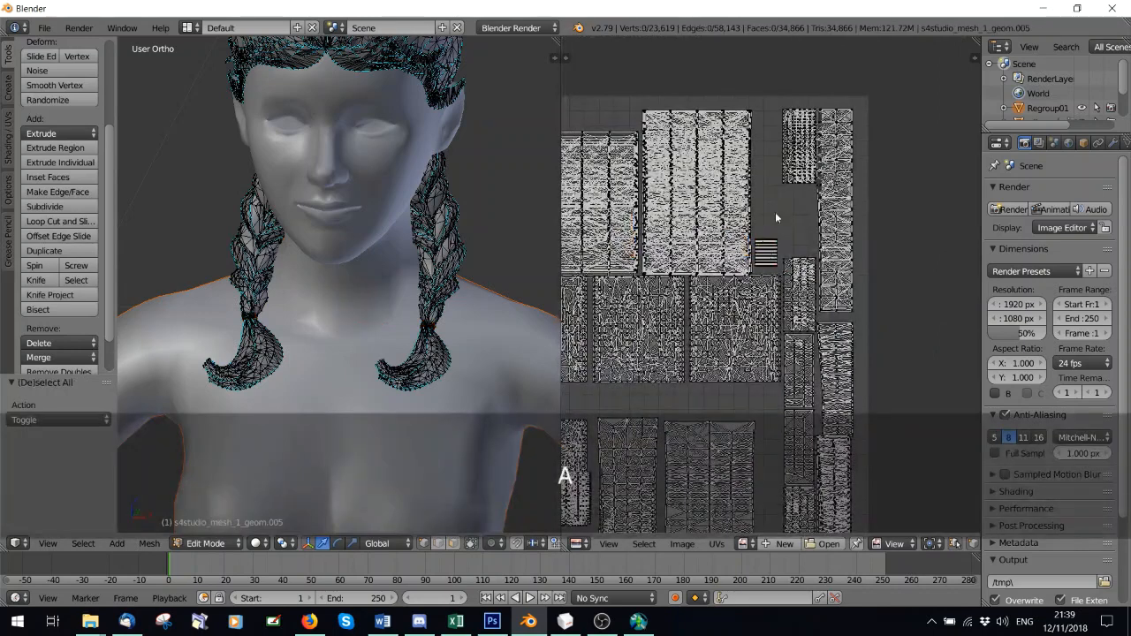
key("b")
left_click_drag(755, 228, 778, 267)
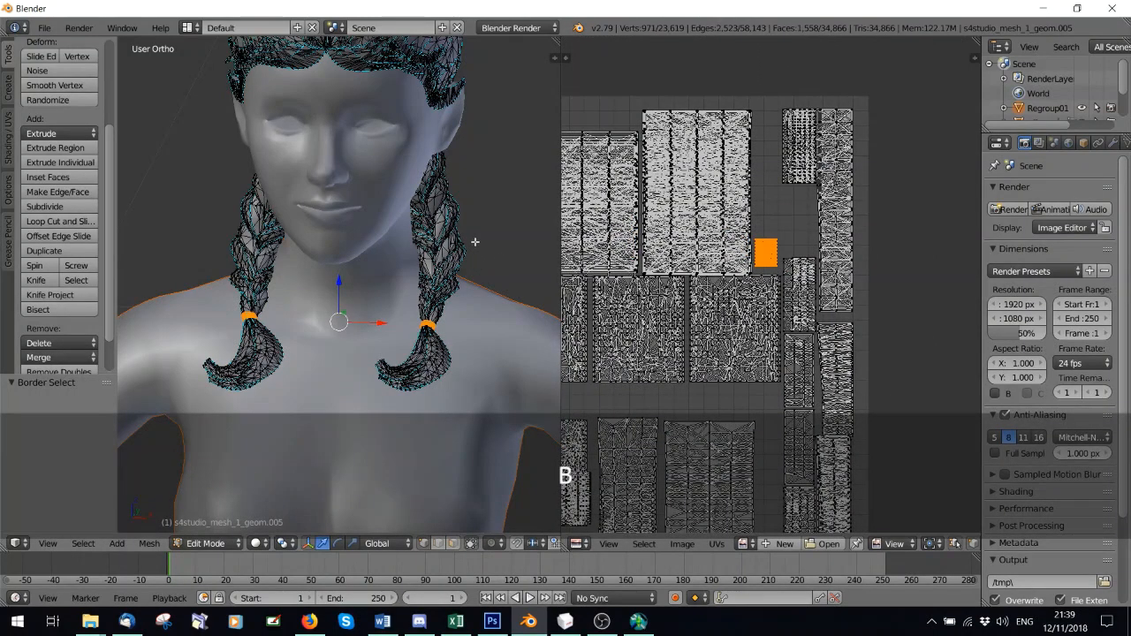
- Separate the selected hair ties into their own object and return to Object Mode
scroll(475, 241, "down", 2)
middle_click_drag(312, 334, 352, 319)
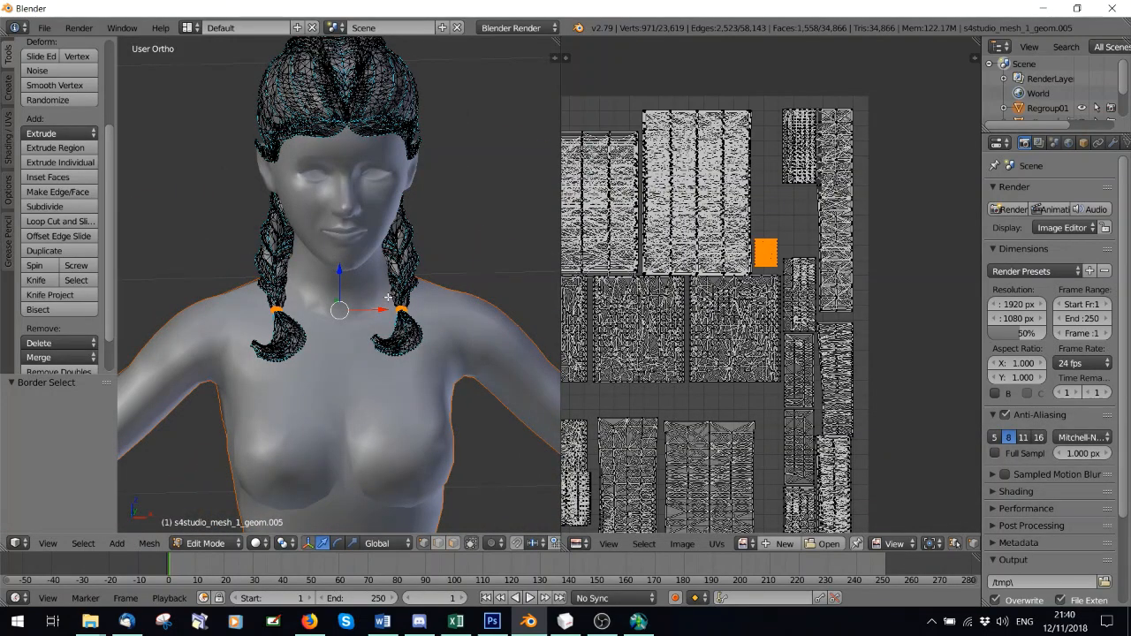
key("p")
left_click(390, 301)
scroll(277, 424, "up", 4)
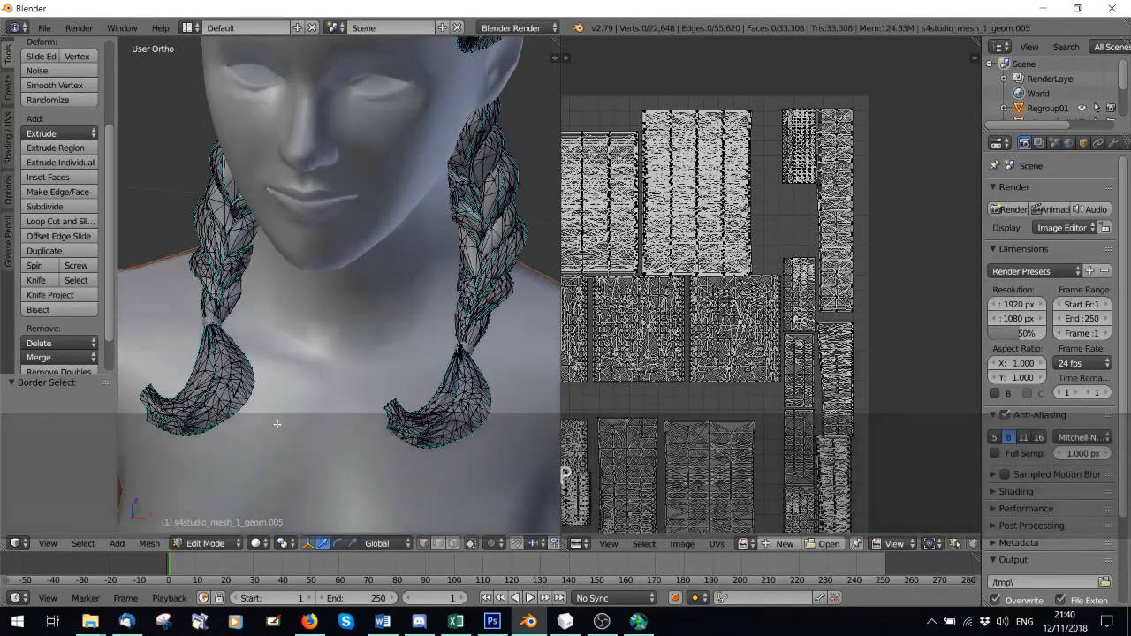
left_click(208, 543)
left_click(198, 525)
scroll(473, 256, "down", 4)
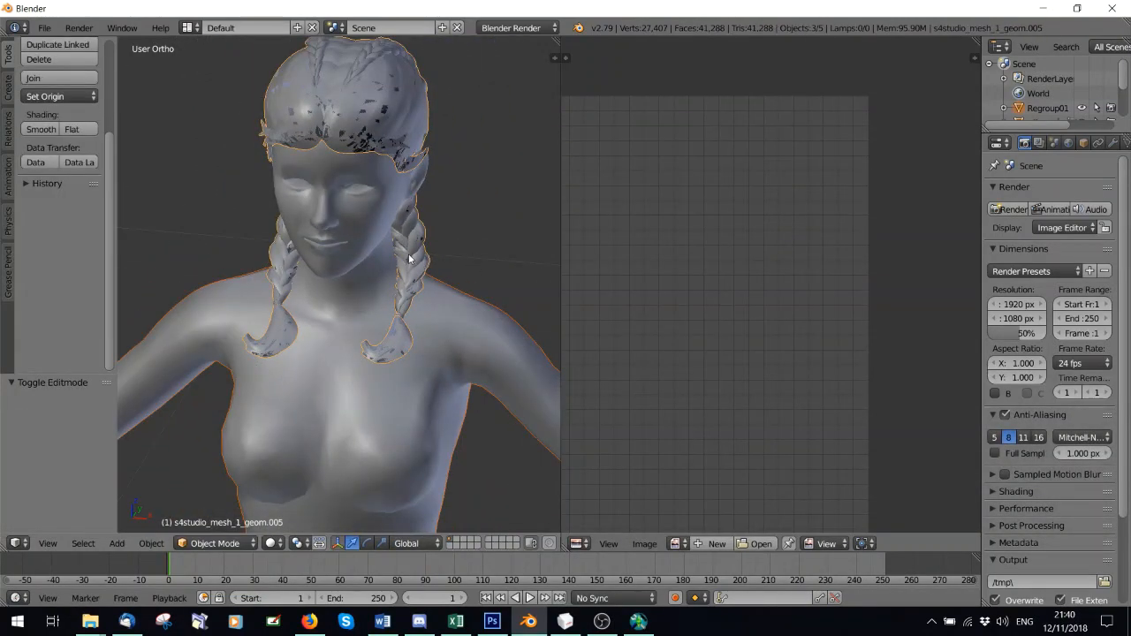
- Select only the braided hair and hair-tie objects together and start a Wavefront OBJ export
scroll(406, 260, "up", 3)
right_click(461, 351, "shift")
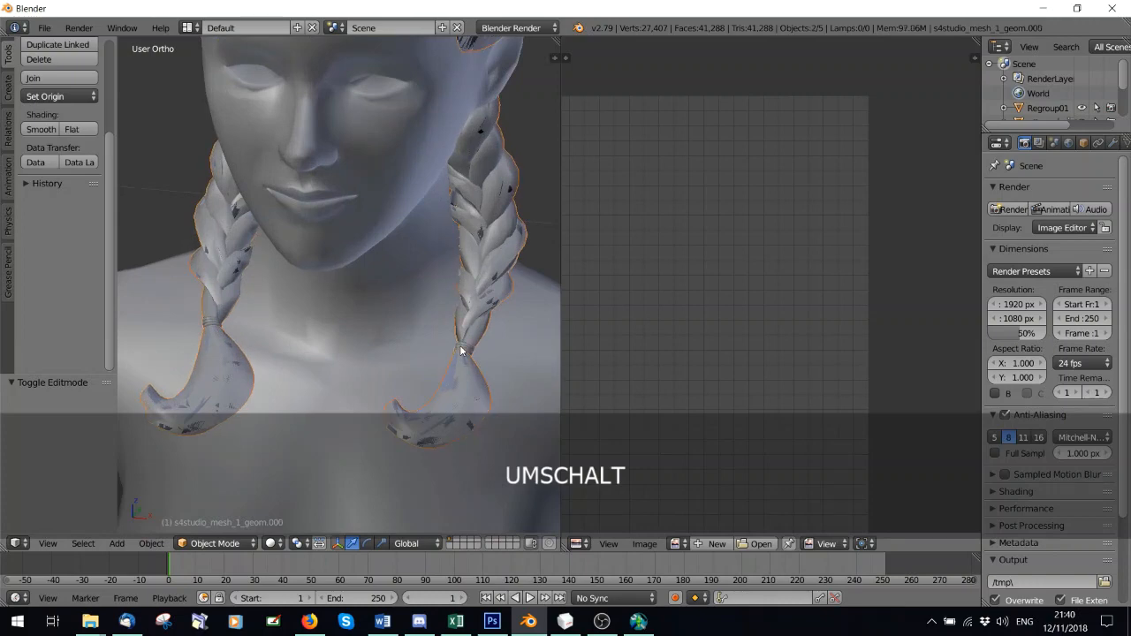
left_click(44, 27)
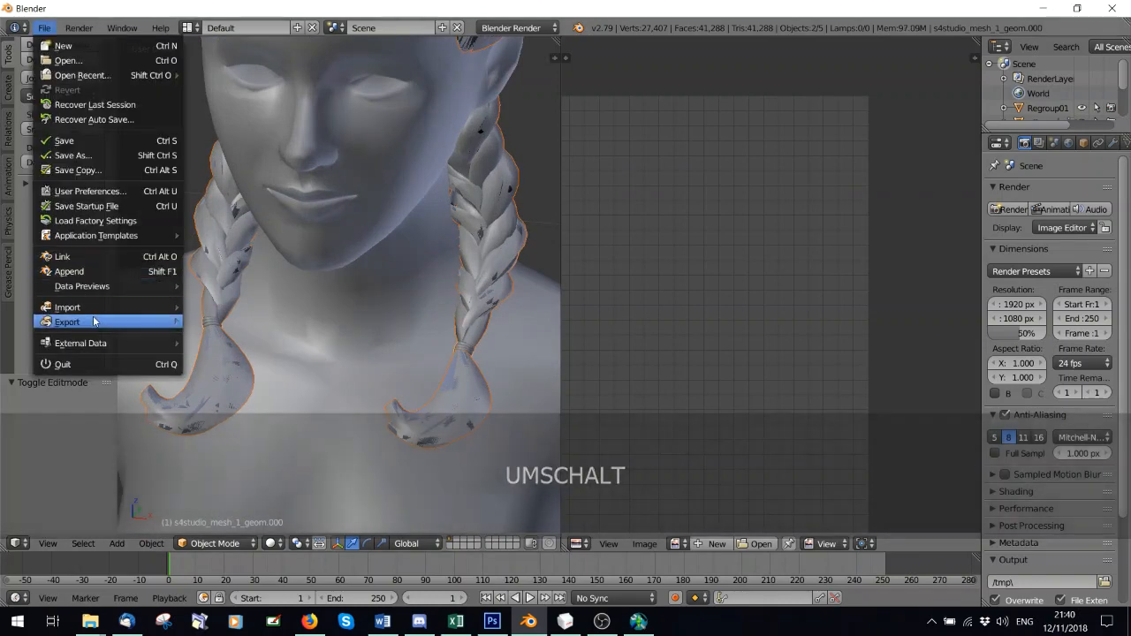
mouse_move(124, 322)
left_click(259, 408)
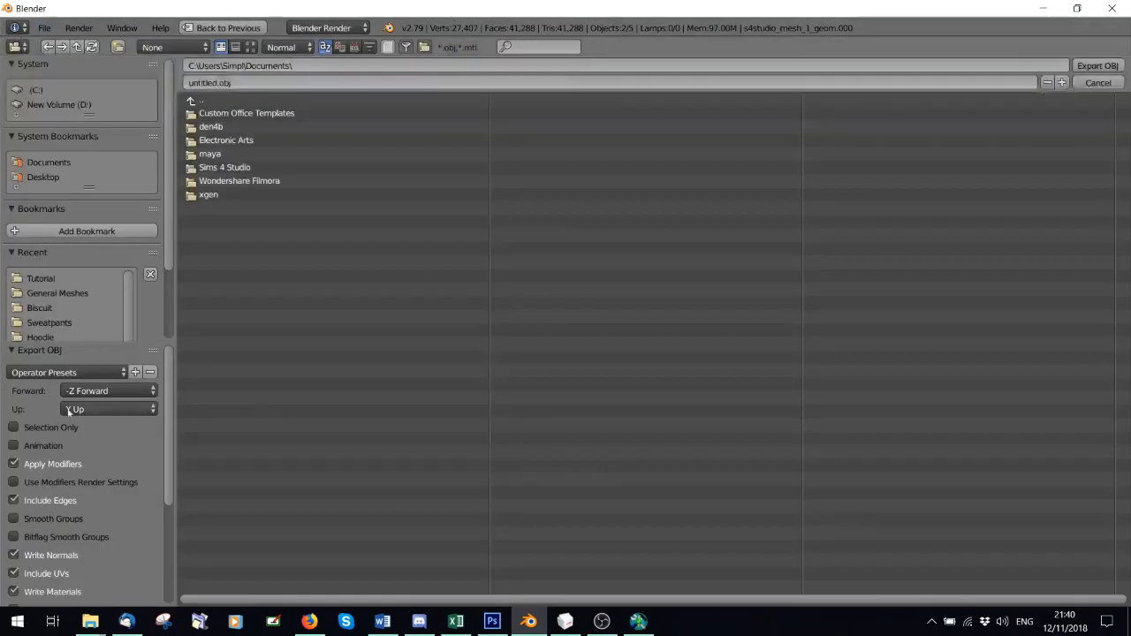
- Set the OBJ export to Selection Only, without Write Materials, using Objects as OBJ Groups instead of Objects as OBJ Objects
left_click(16, 429)
scroll(87, 461, "down", 2)
left_click(17, 546)
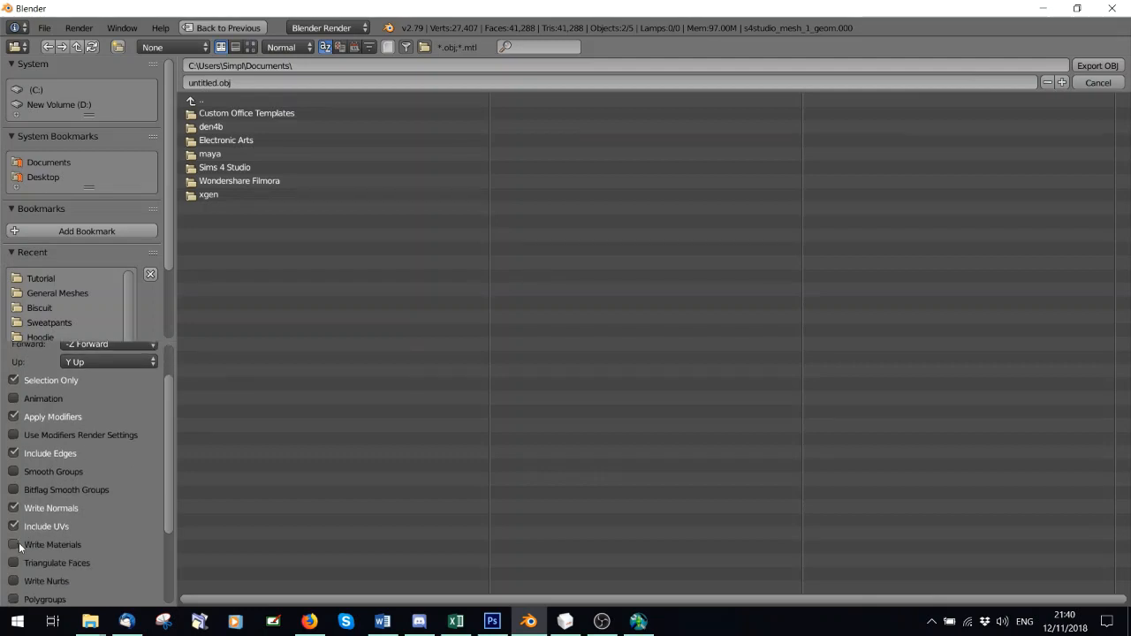
scroll(79, 519, "down", 5)
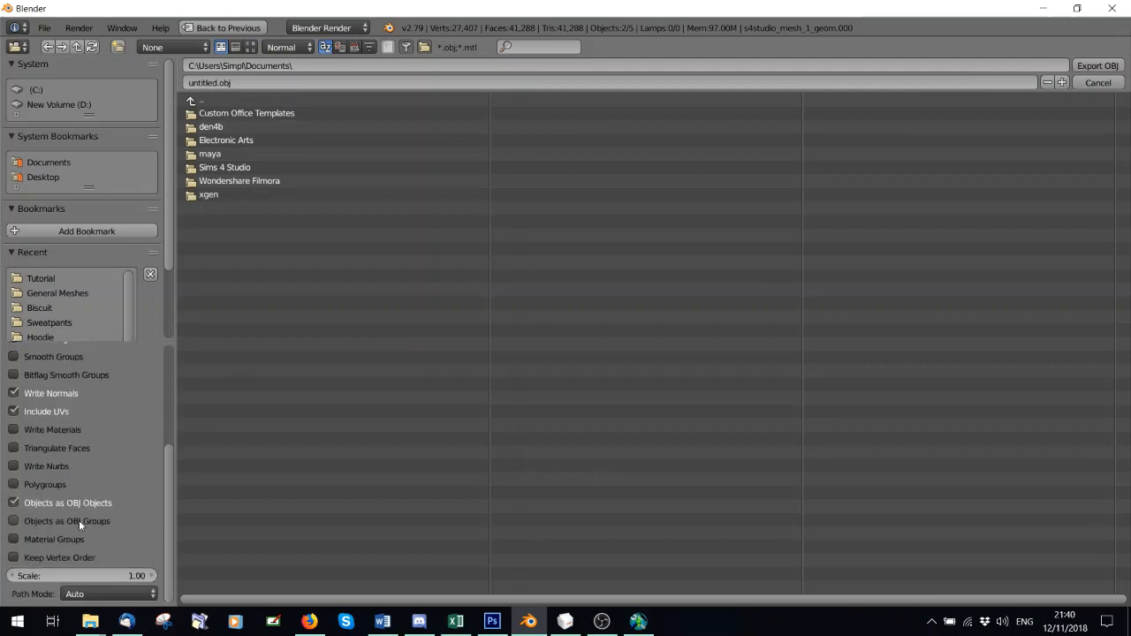
left_click(14, 504)
left_click(13, 521)
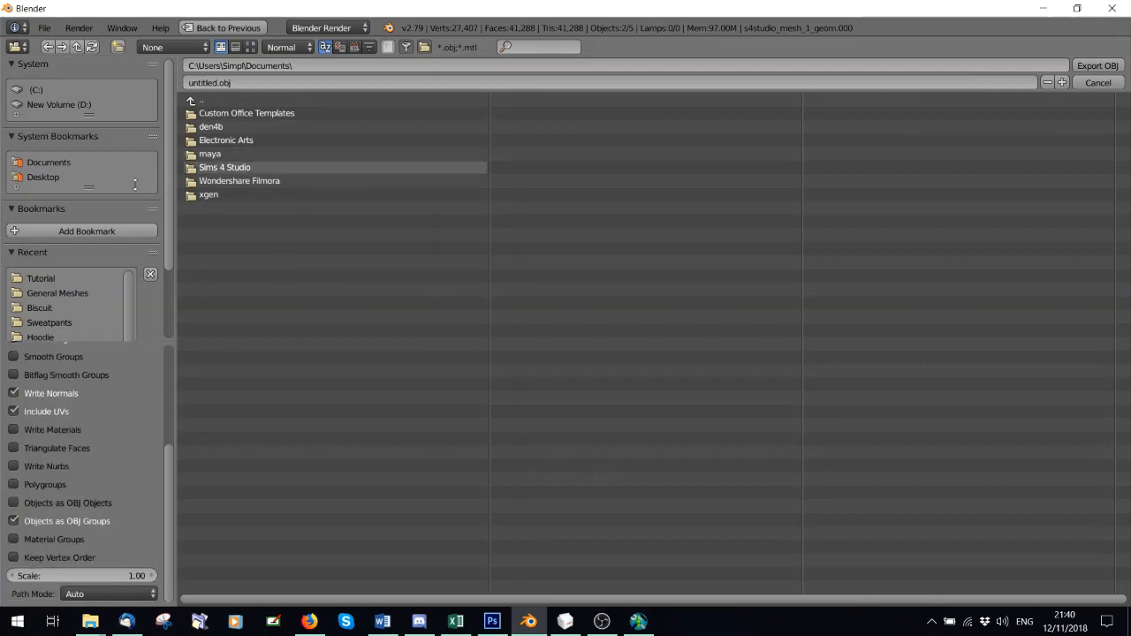
- Export the selection as Edited.obj into the Tutorial folder
left_click(43, 281)
left_click(210, 81)
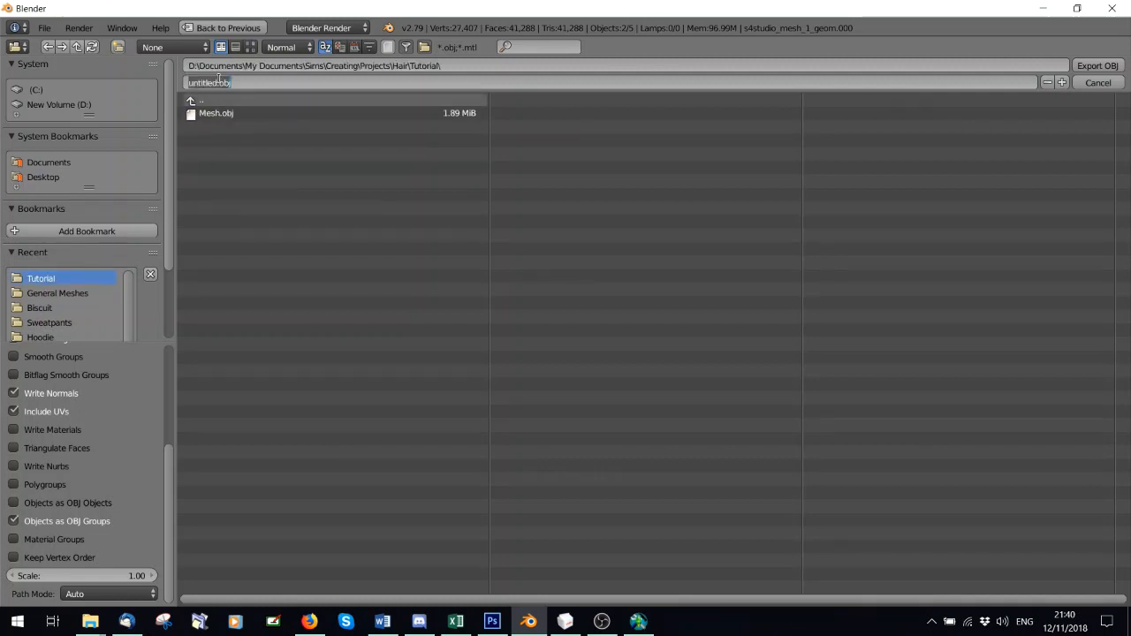
type("Edited")
left_click(1099, 62)
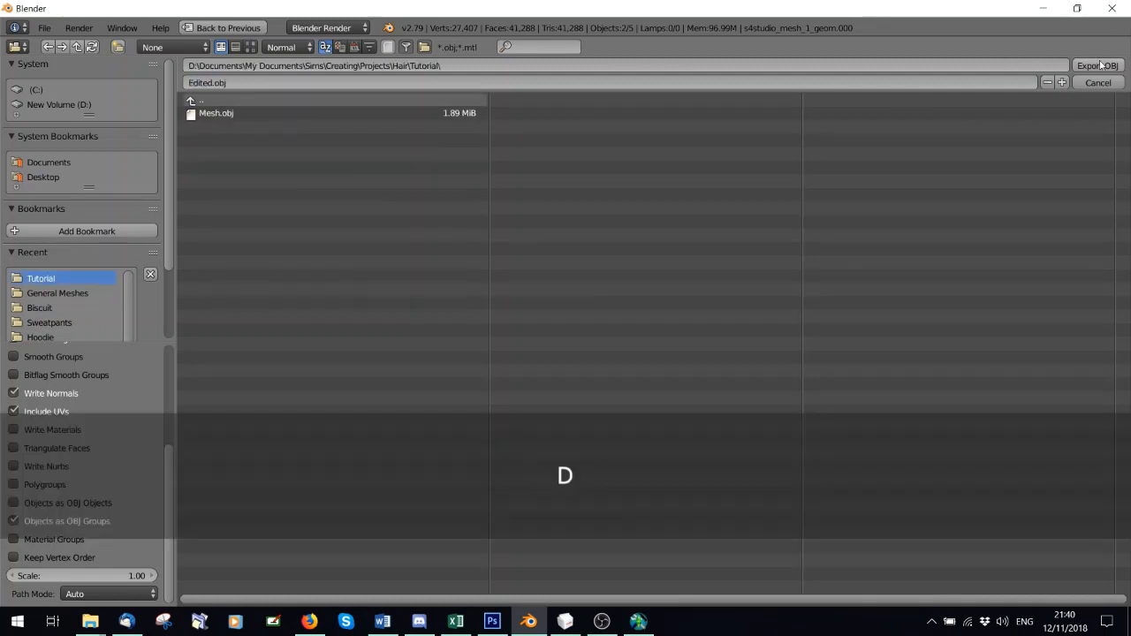
left_click(1099, 62)
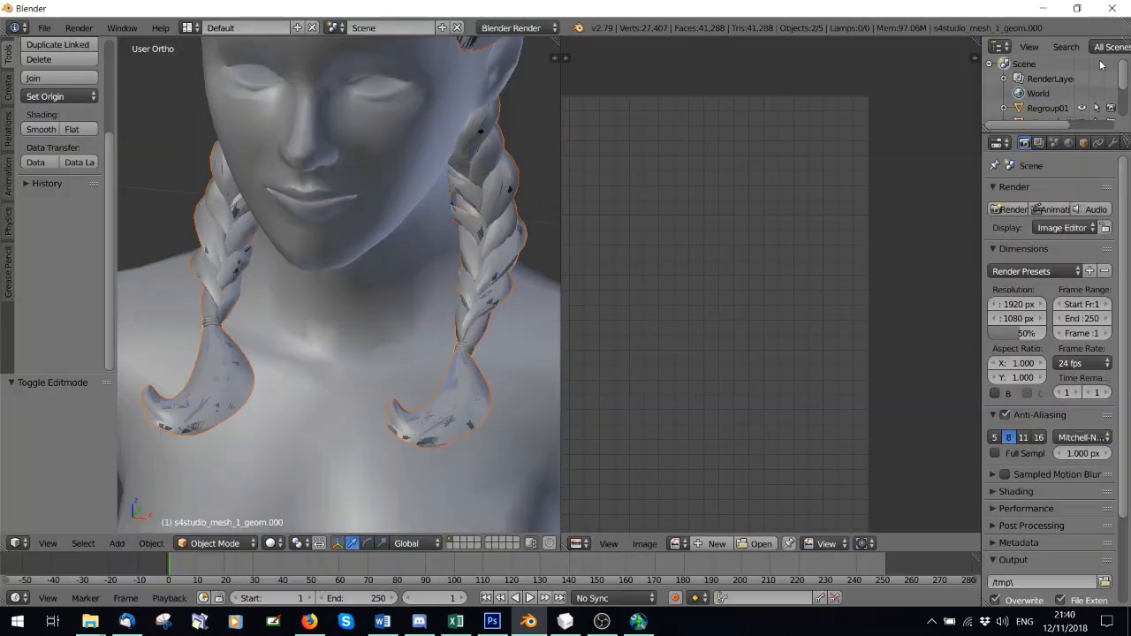
middle_click_drag(430, 342, 364, 360)
scroll(364, 360, "down", 3)
- Switch to MilkShape 3D and import the Edited OBJ file from the Hair project's Tutorial folder
left_click(566, 621)
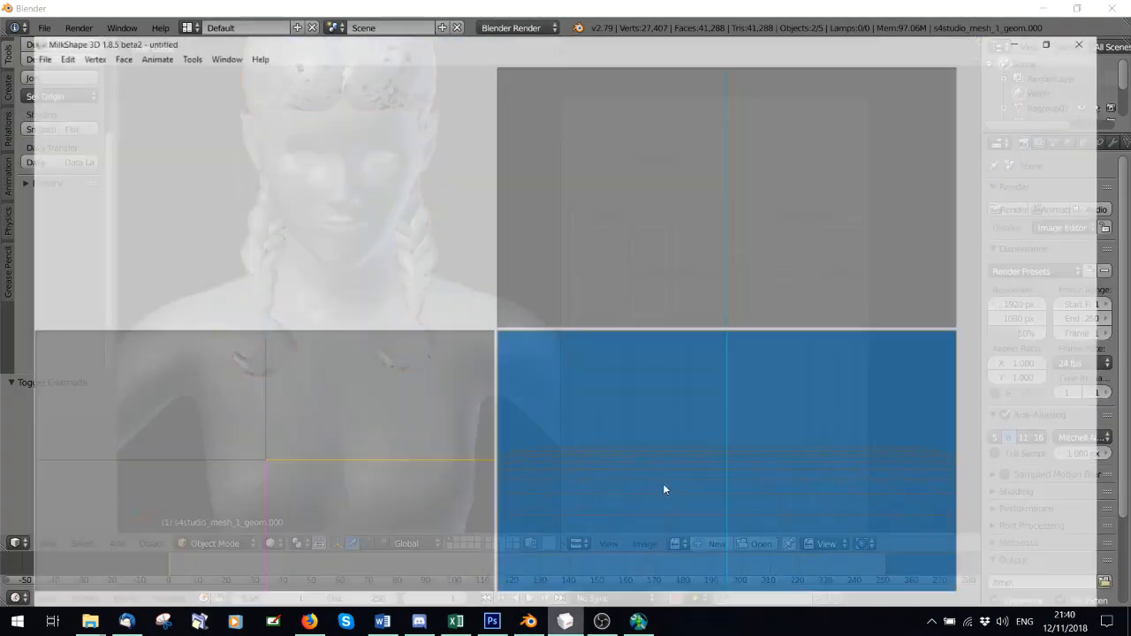
left_click(12, 24)
mouse_move(40, 114)
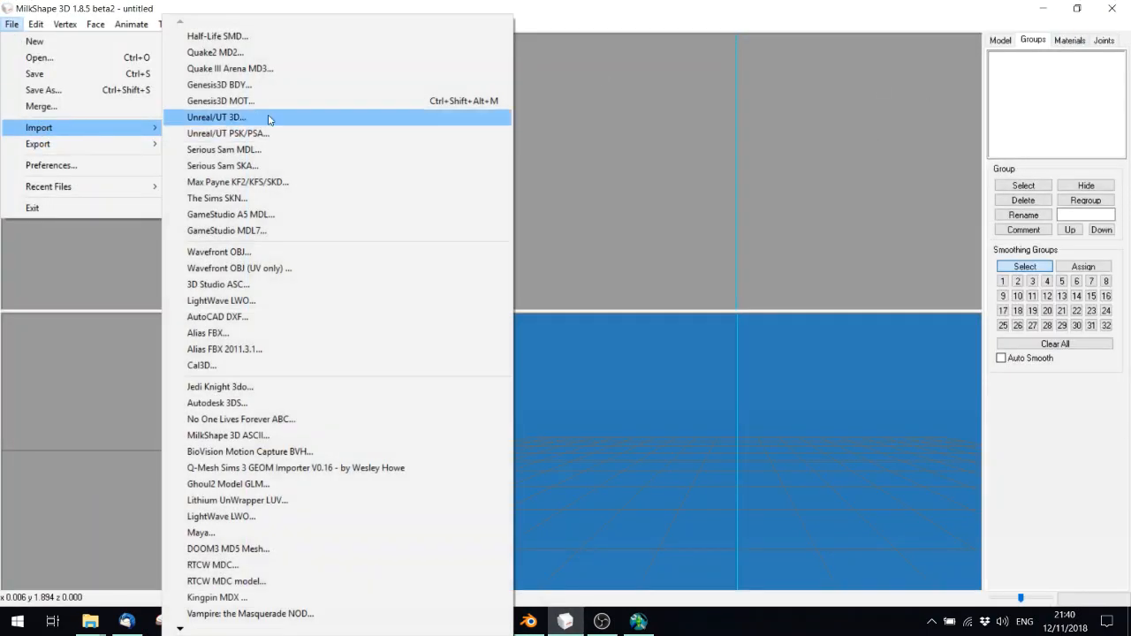
left_click(221, 185)
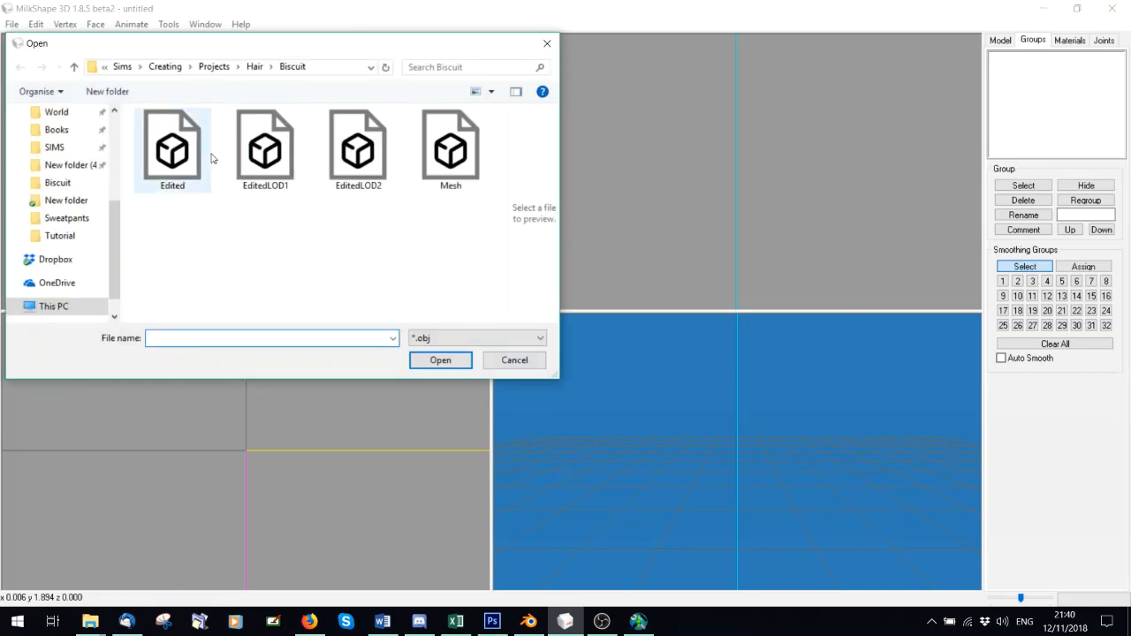
left_click(254, 67)
scroll(150, 258, "down", 3)
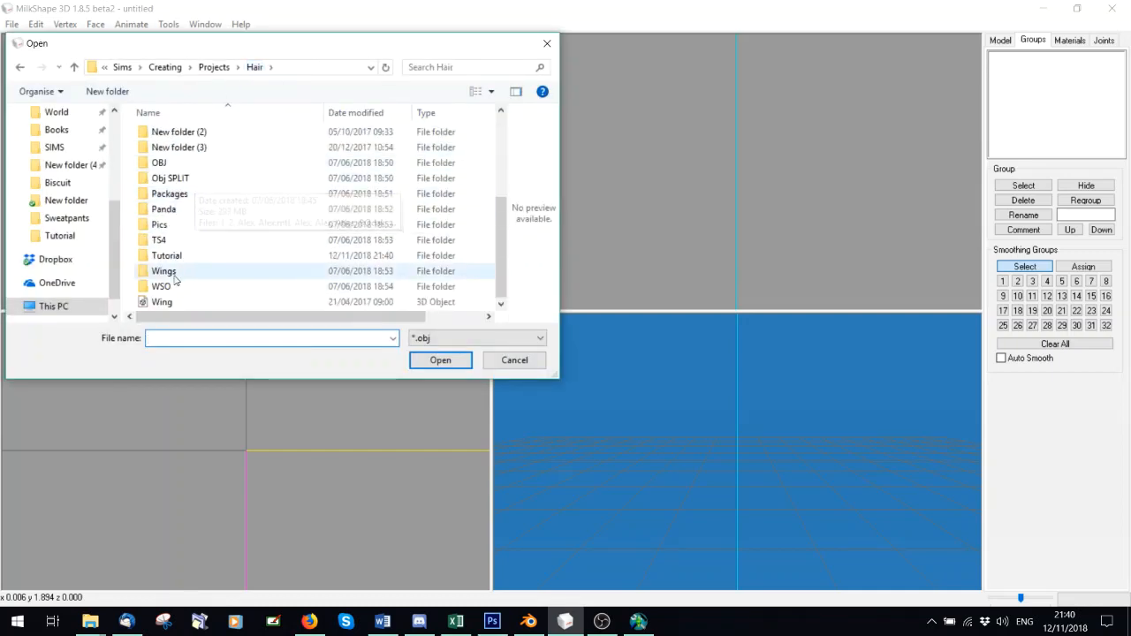
double_click(164, 257)
left_click(183, 175)
double_click(170, 153)
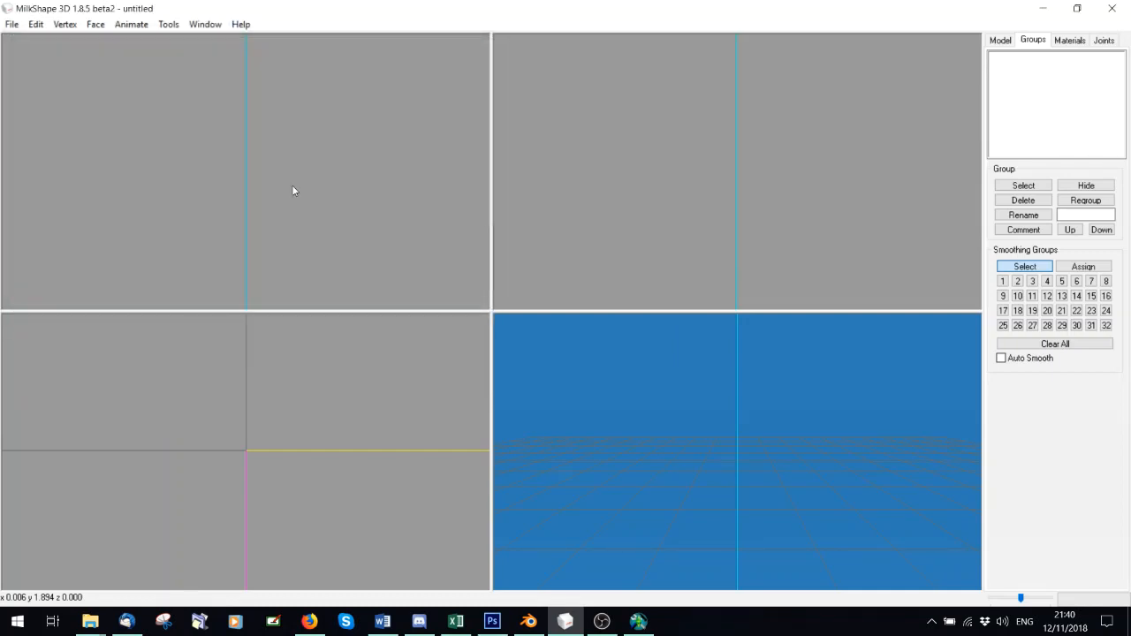
- Examine which parts of the hair each imported group contains and check the materials list
left_click(1013, 185)
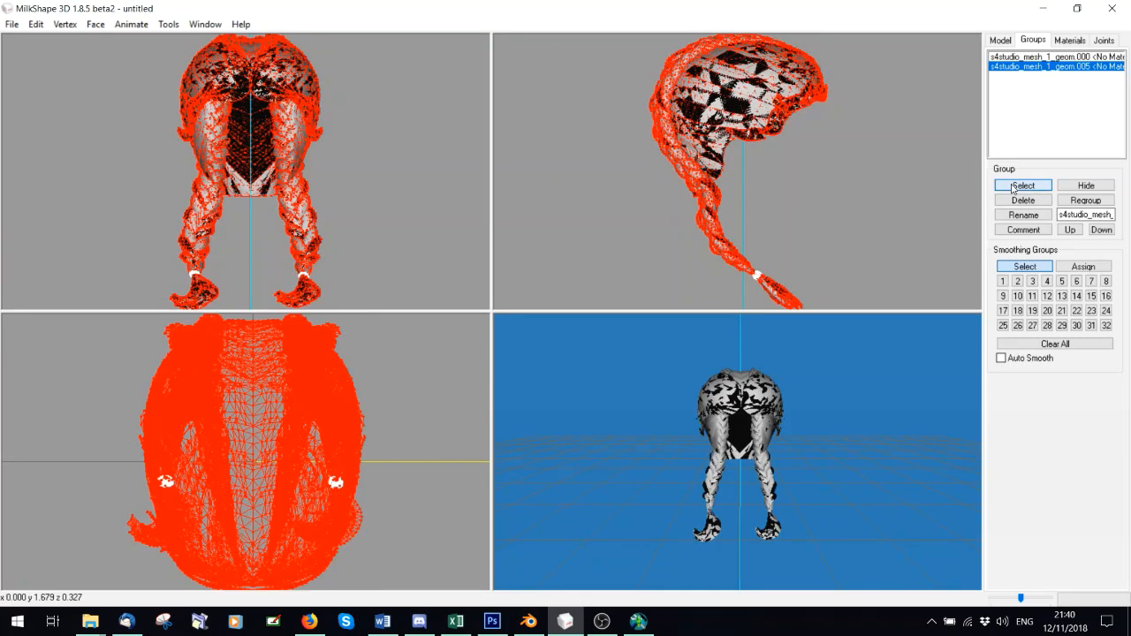
left_click(1013, 185)
left_click(1022, 57)
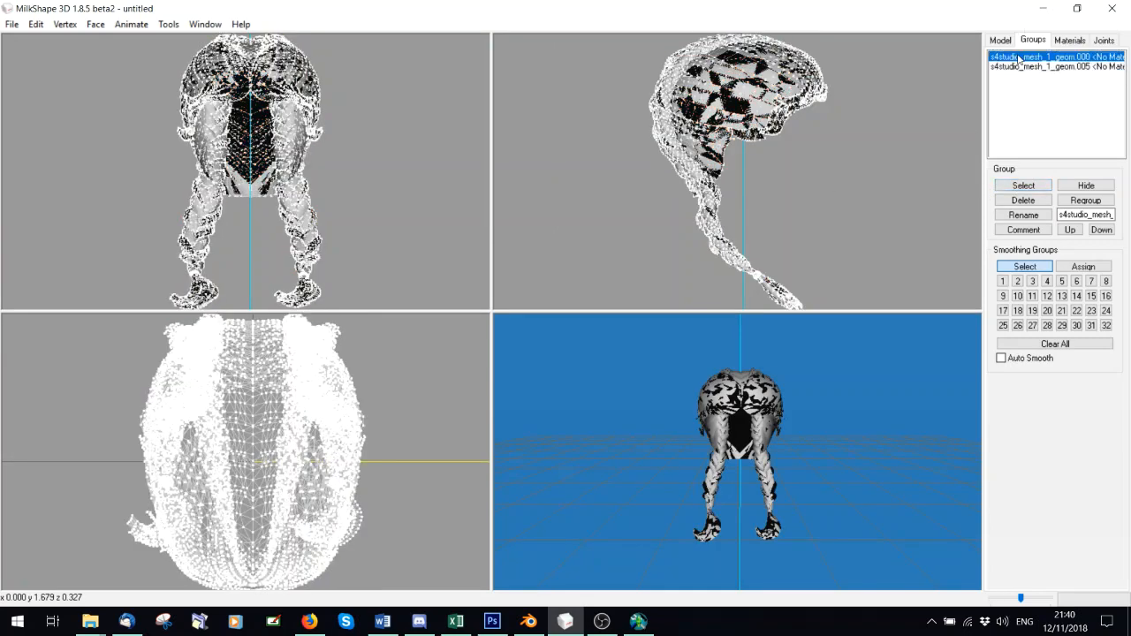
left_click(1022, 187)
left_click(1022, 186)
left_click(1069, 41)
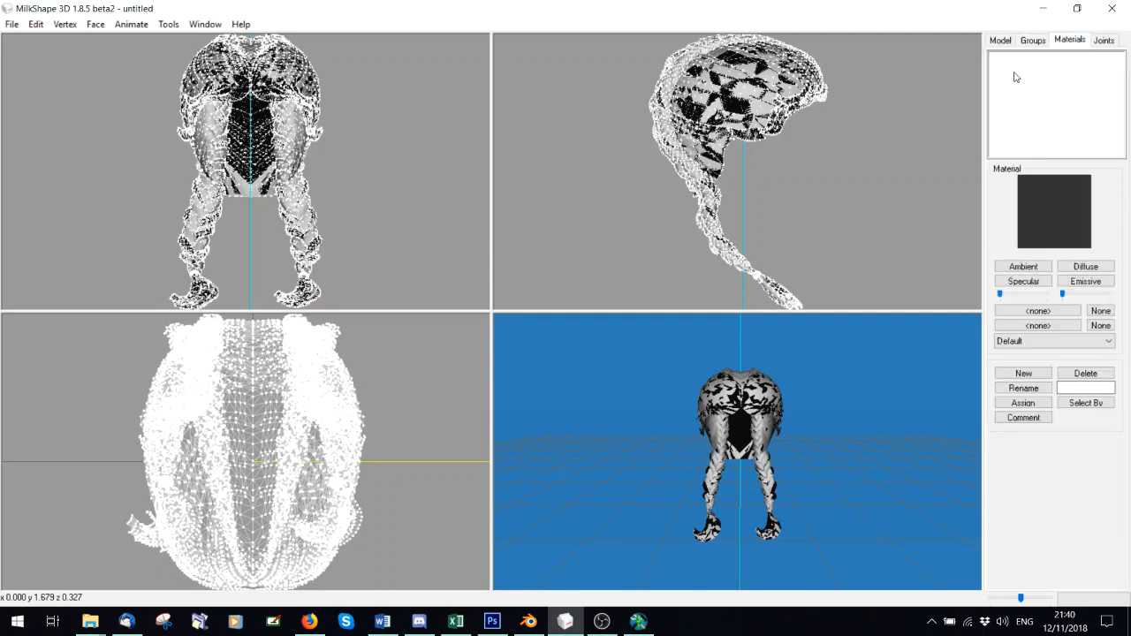
left_click(1034, 41)
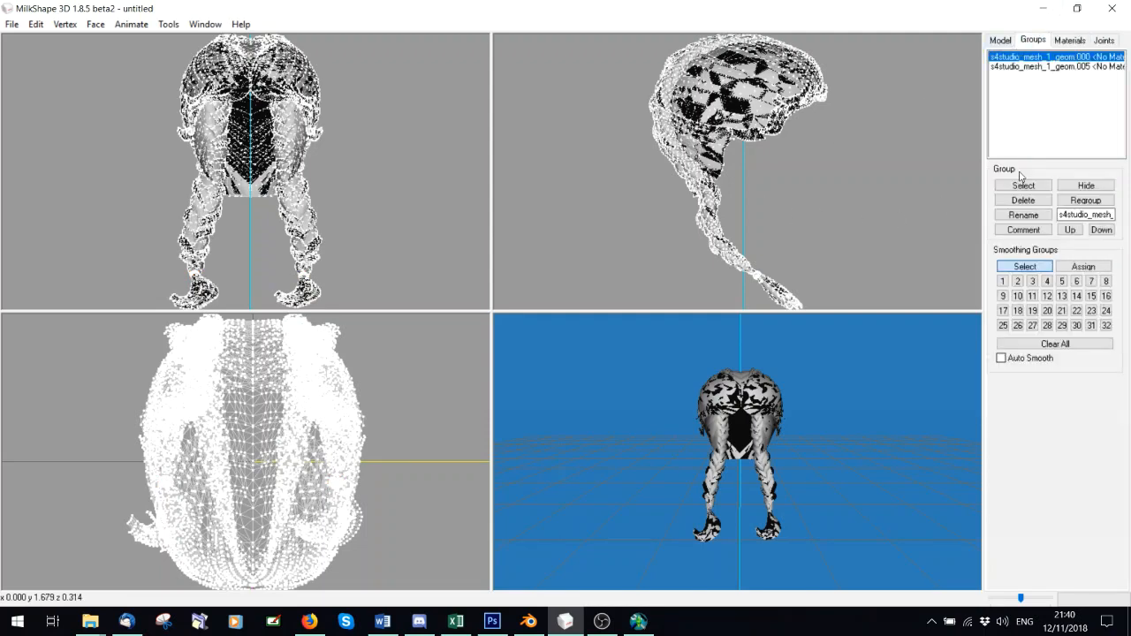
- Delete the hair group s4studio_mesh_1_geom.005, leaving only the hair ties
left_click(1011, 67)
left_click(1014, 185)
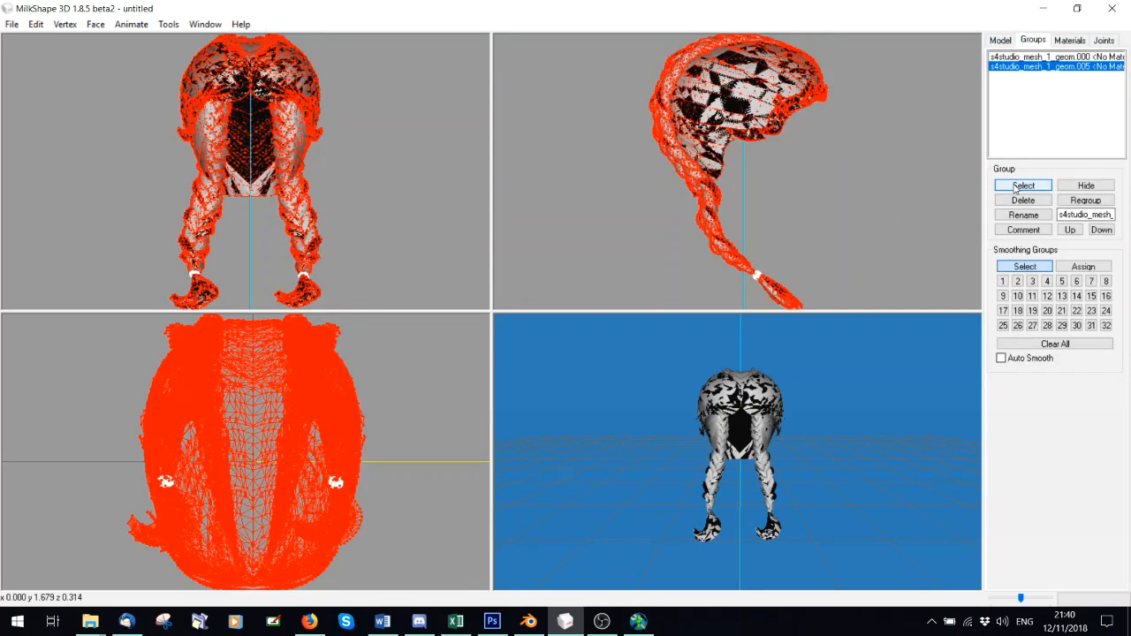
left_click(1016, 187)
left_click(1015, 201)
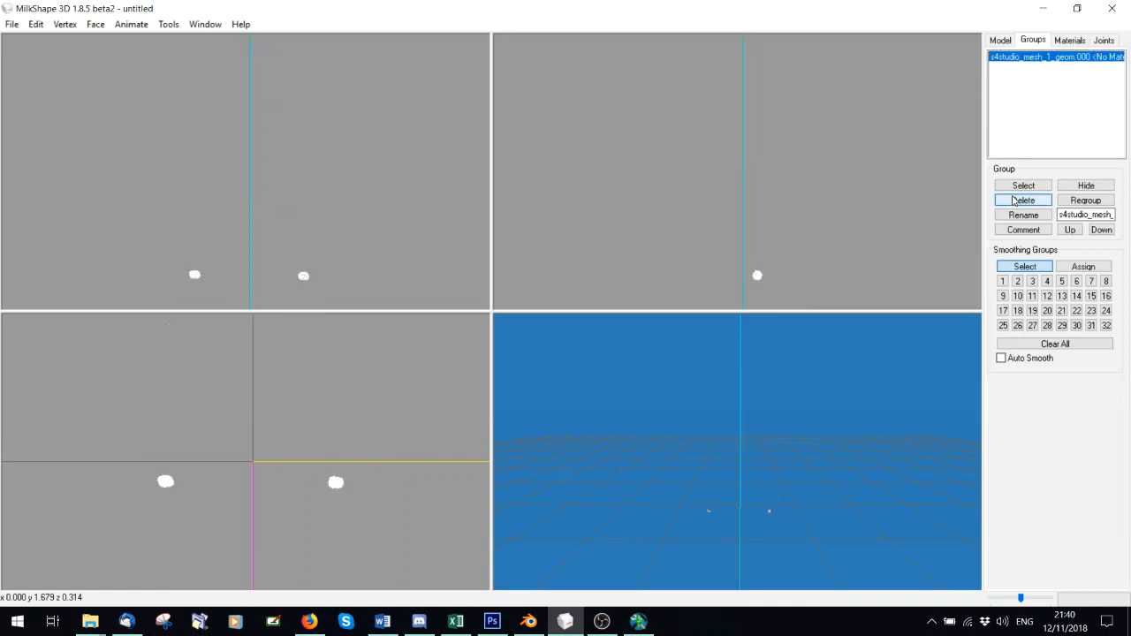
- Rename the remaining hair-tie group to group_base
double_click(1105, 214)
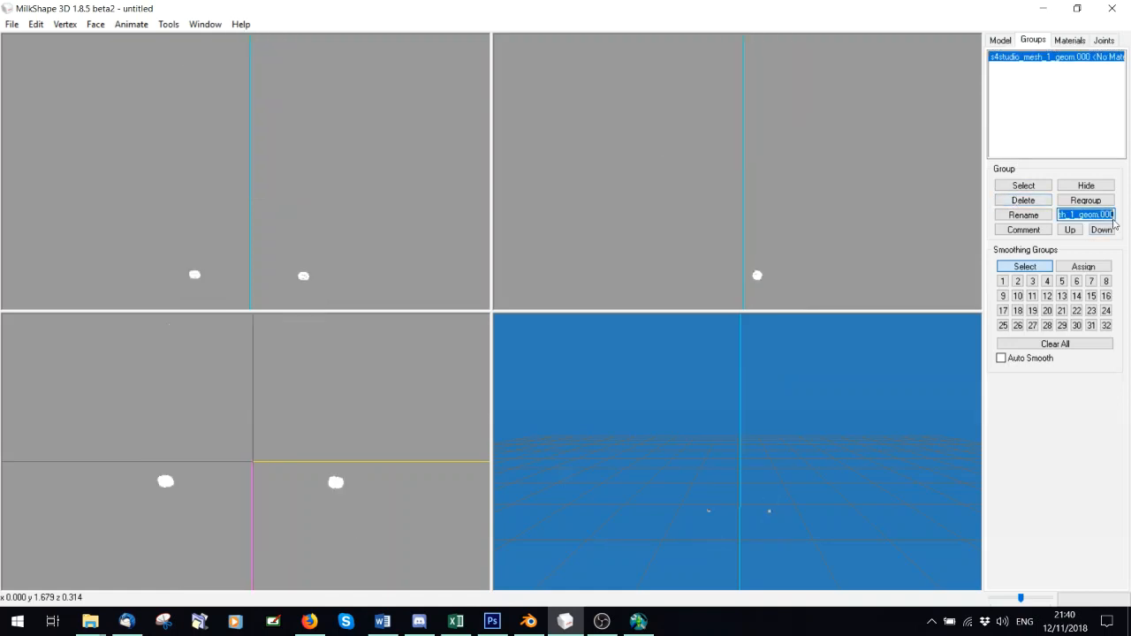
type("group_base")
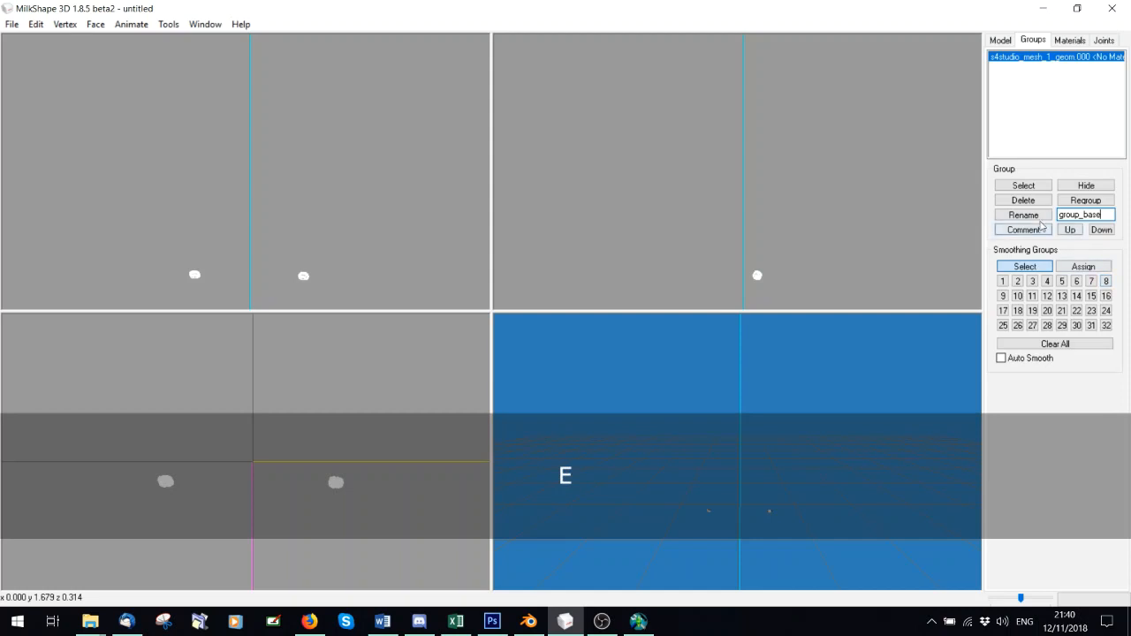
left_click(1039, 219)
- Export the hair ties as a WSO object named Hairbands to the Hair project's Tutorial folder
left_click(13, 24)
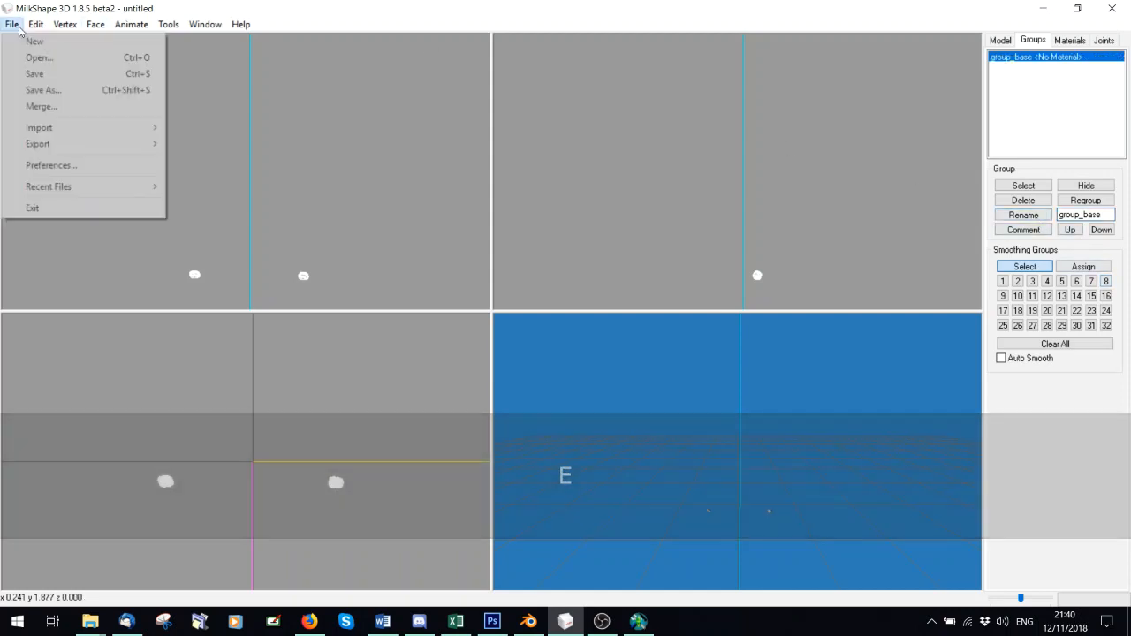
mouse_move(35, 146)
left_click(265, 560)
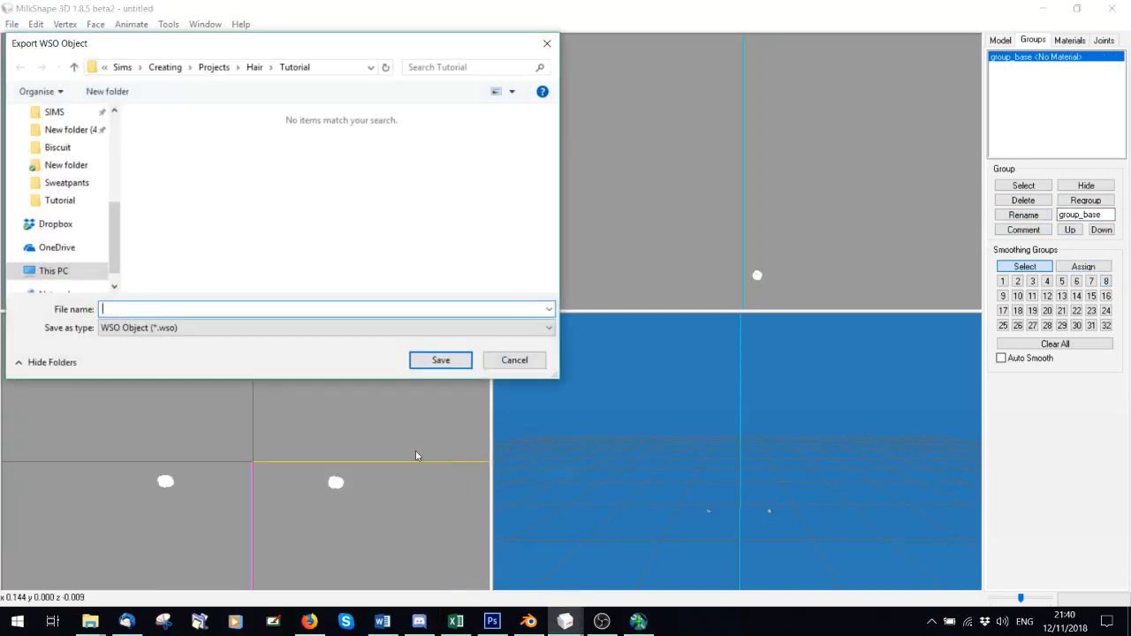
type("Hairba")
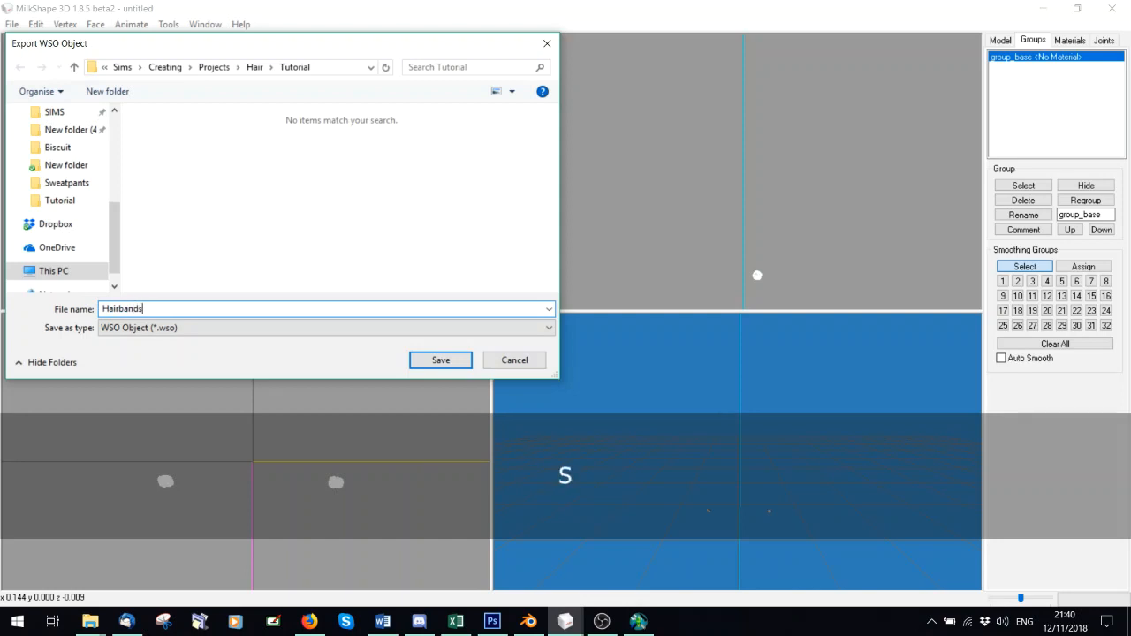
type("nds")
key("Return")
- Undo the group rename and the hair deletion, and delete the hair-tie group s4studio_mesh_1_geom.000 instead
left_click(35, 23)
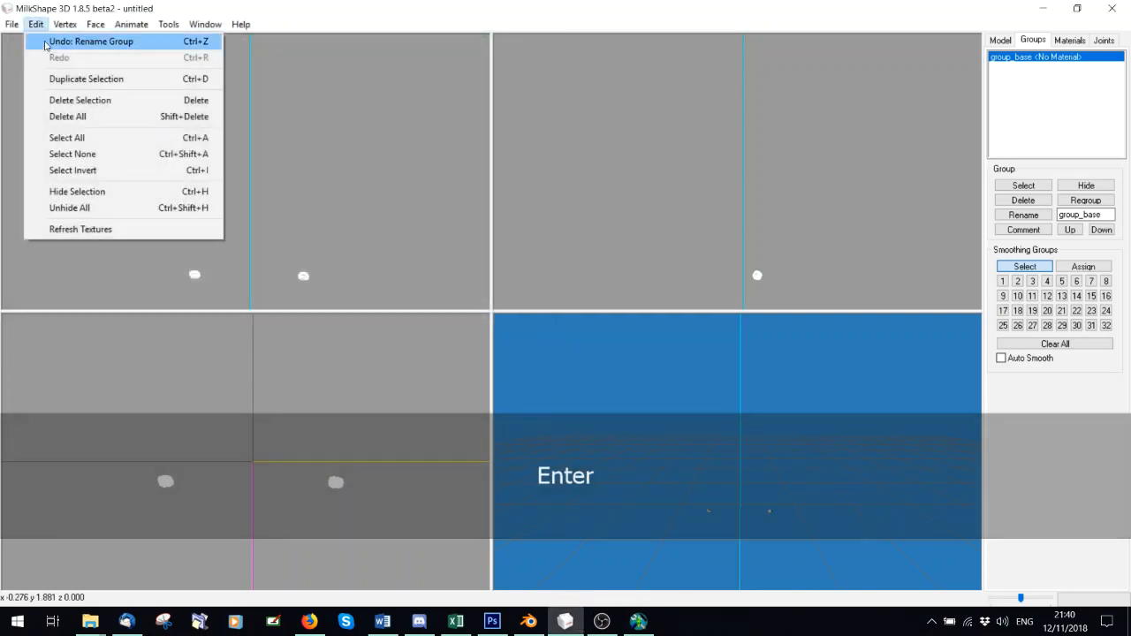
left_click(44, 41)
left_click(1013, 58)
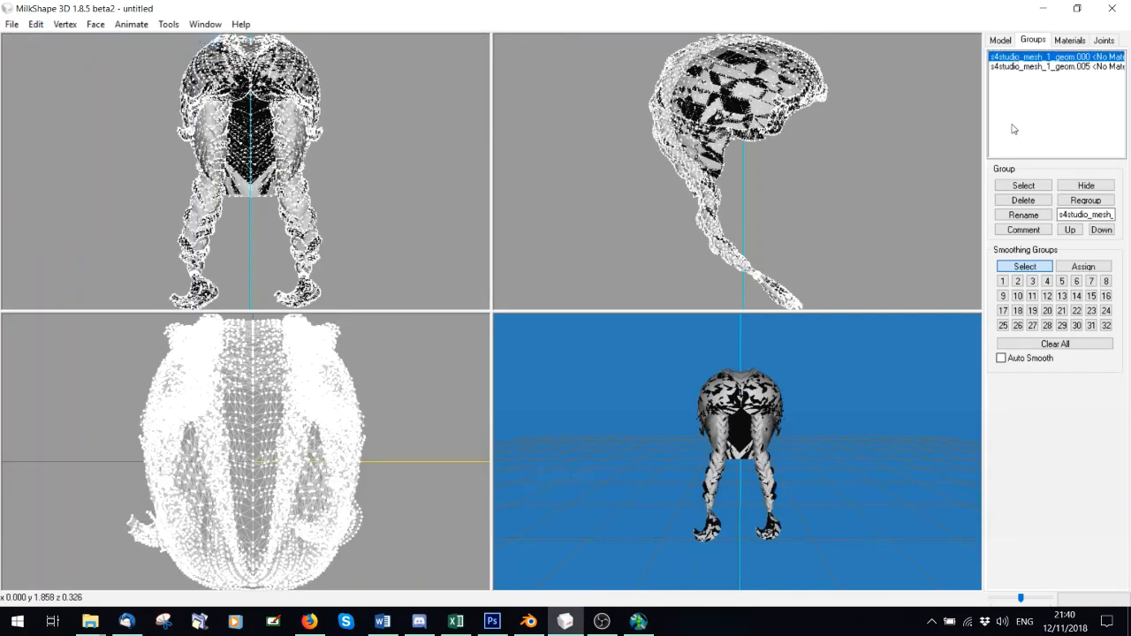
left_click(1016, 204)
- Rename the remaining hair group s4studio_mesh_1_geom.005 to group_base
double_click(1085, 215)
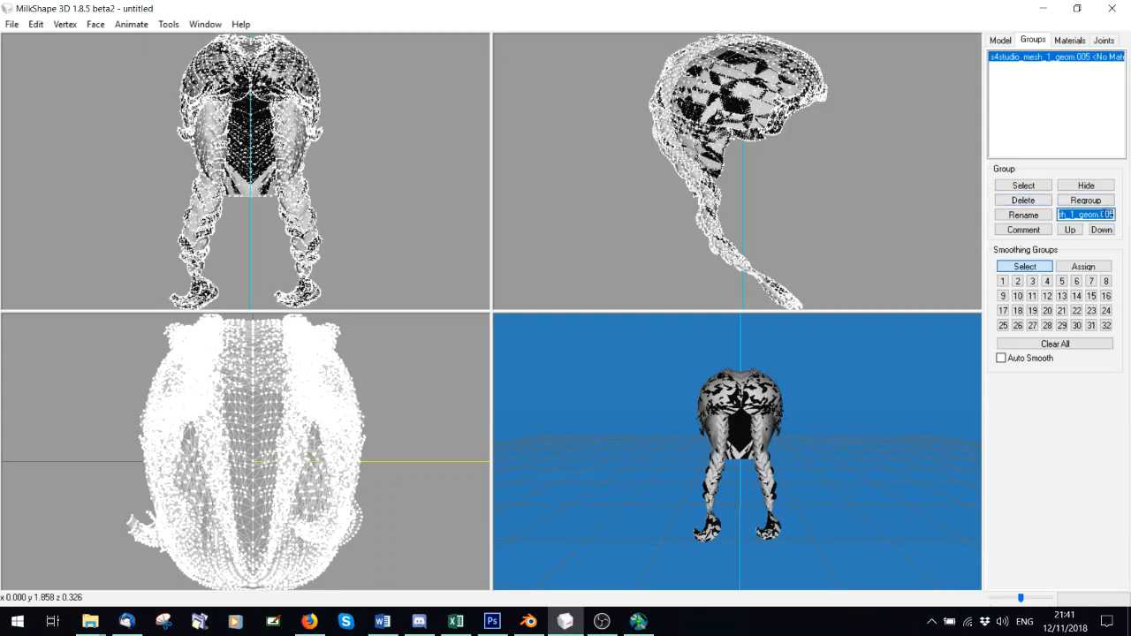
type("group_base")
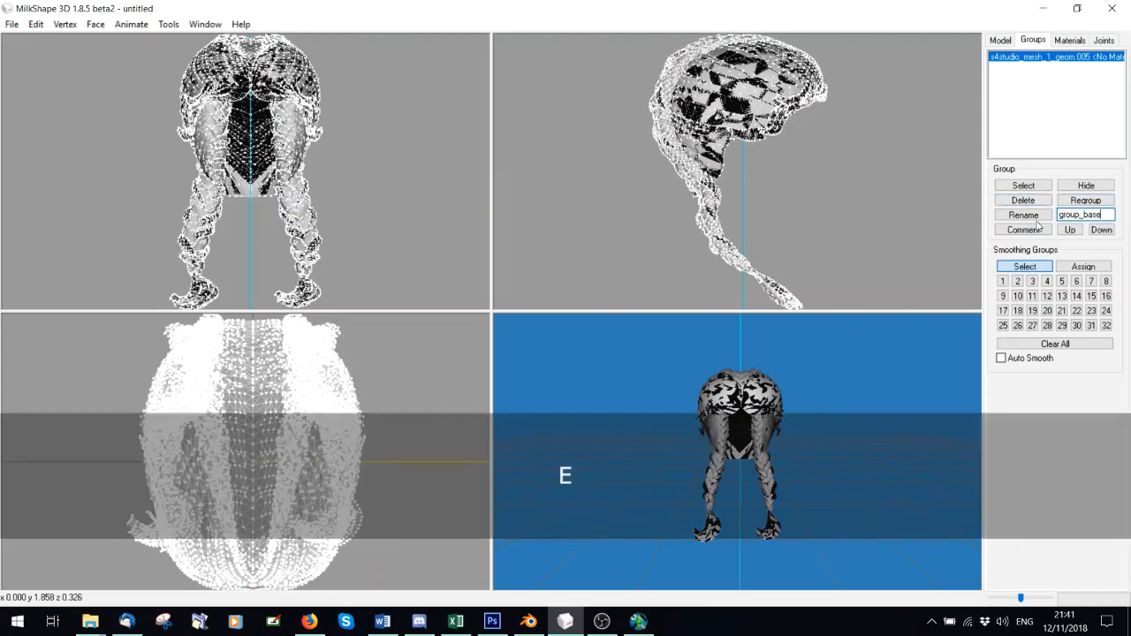
left_click(1033, 217)
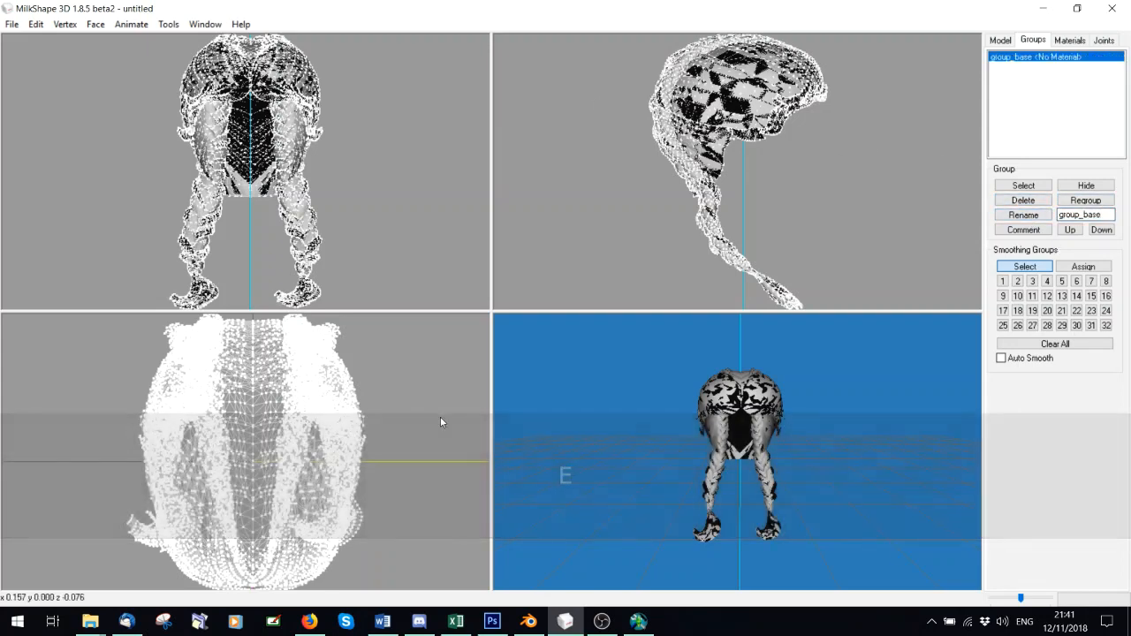
left_click(492, 621)
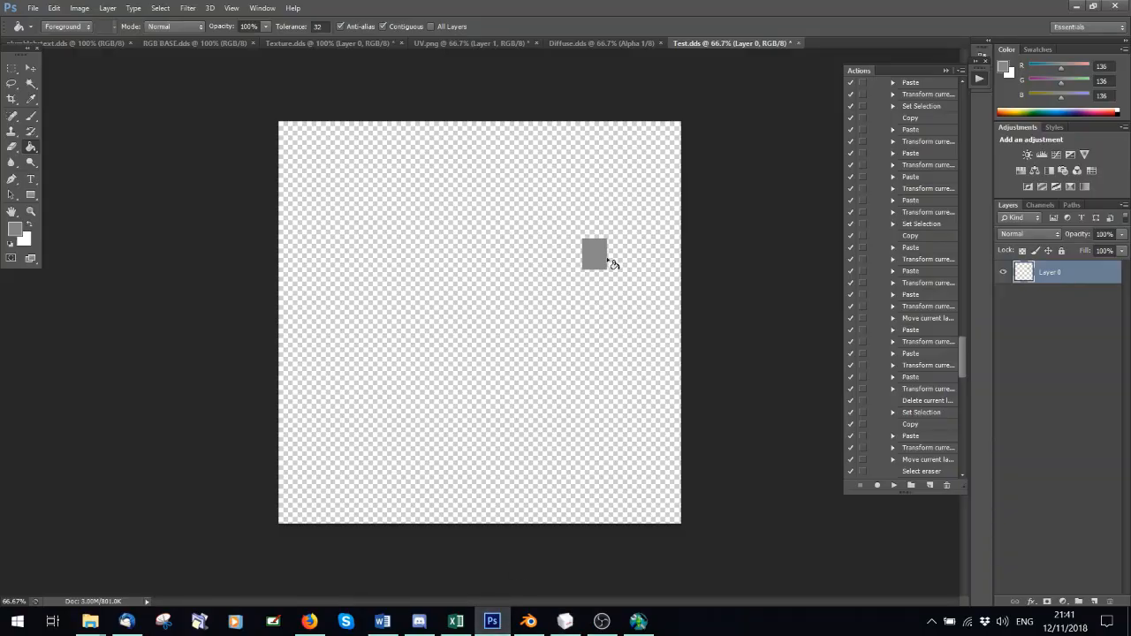
left_click(499, 622)
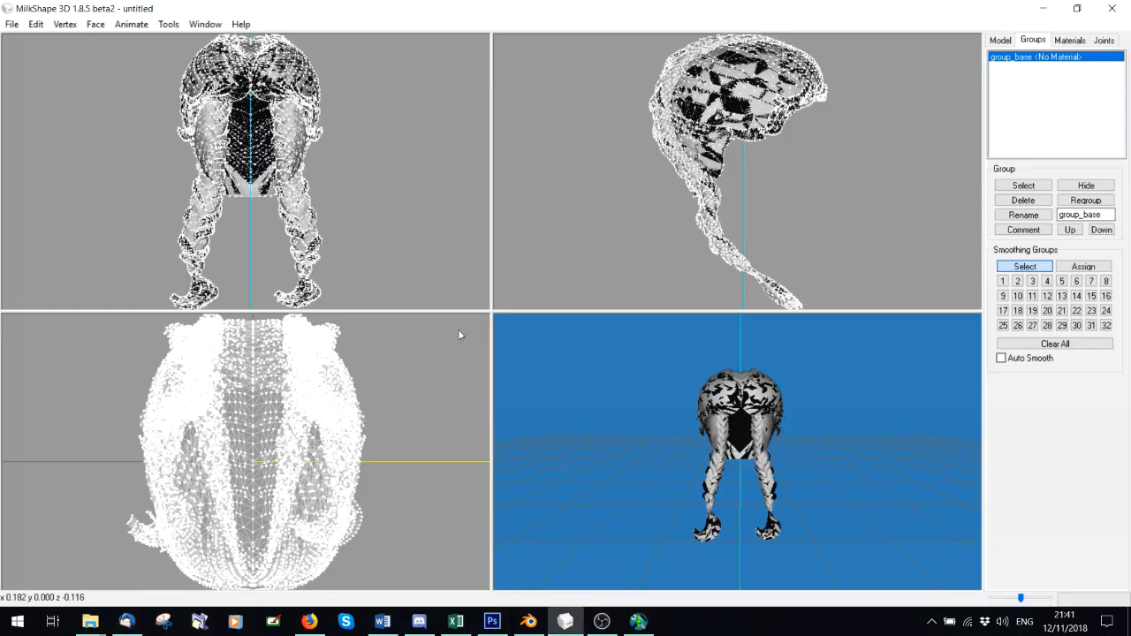
left_click(533, 623)
left_click(533, 625)
- Export the braided hair mesh as a separate WSO object to the same Tutorial folder
left_click(12, 24)
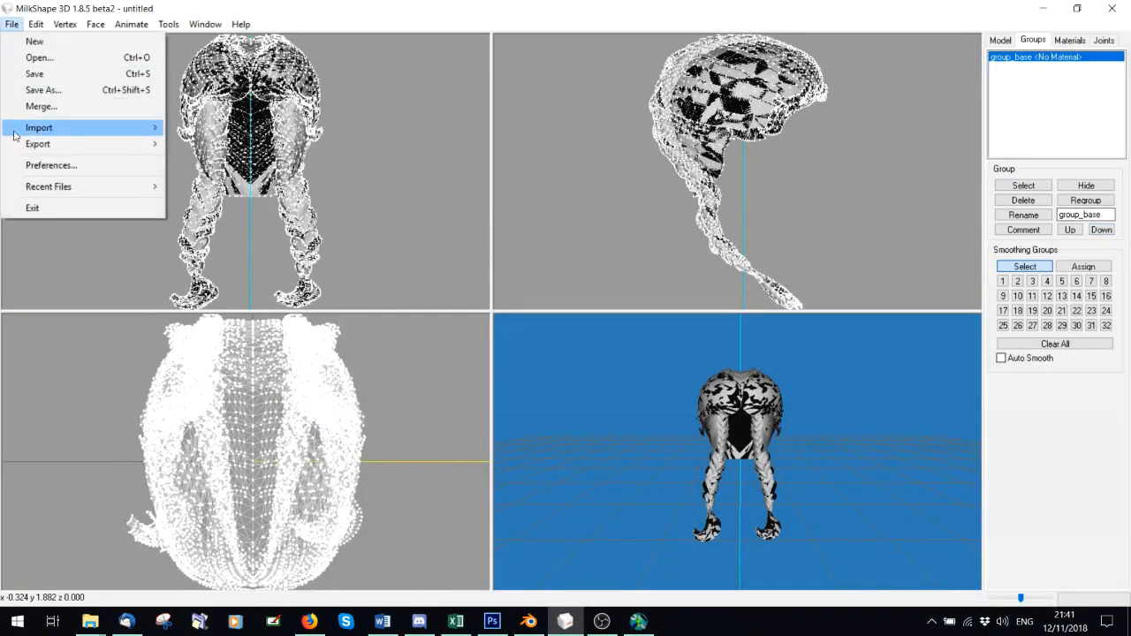
mouse_move(38, 143)
left_click(212, 544)
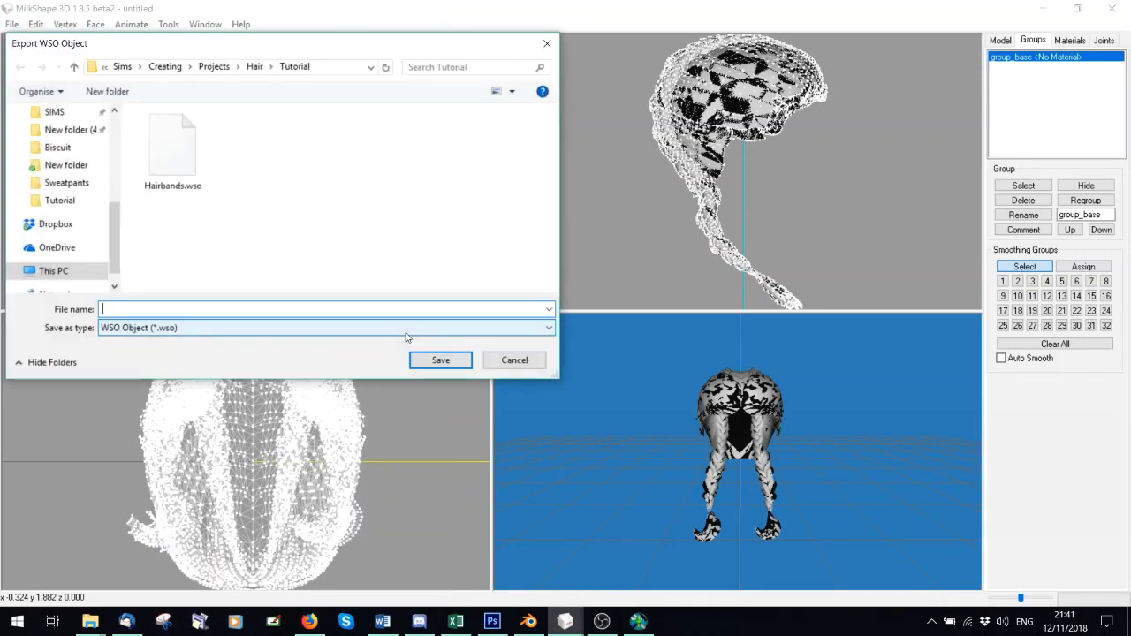
type("H")
key("Return")
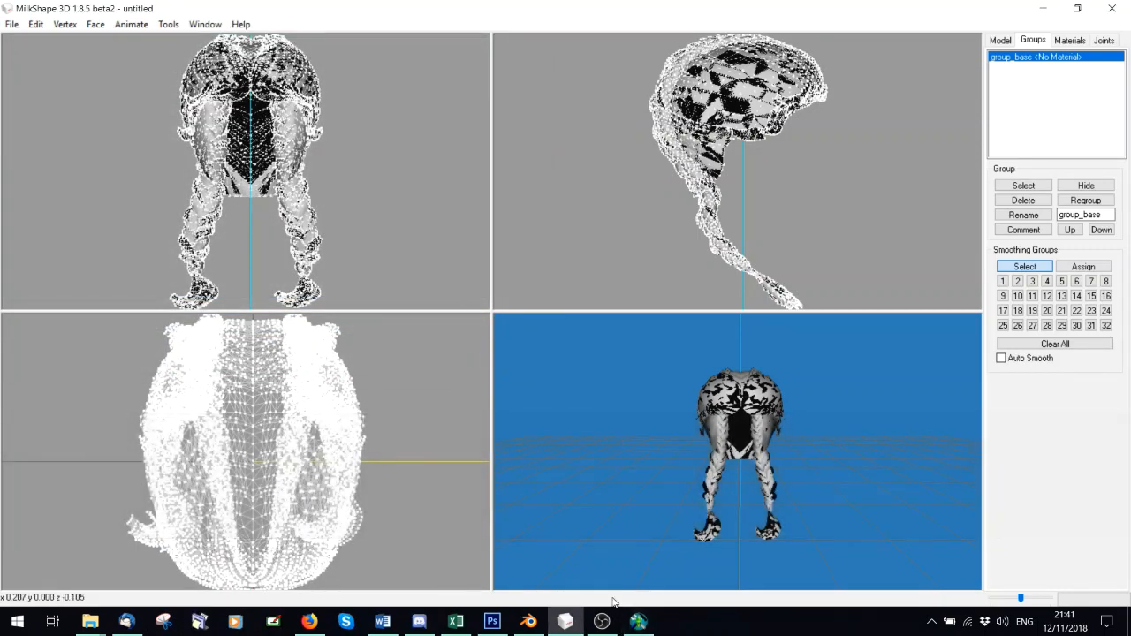
- Minimize MilkShape 3D and launch TSR Workshop from its desktop shortcut
left_click(639, 621)
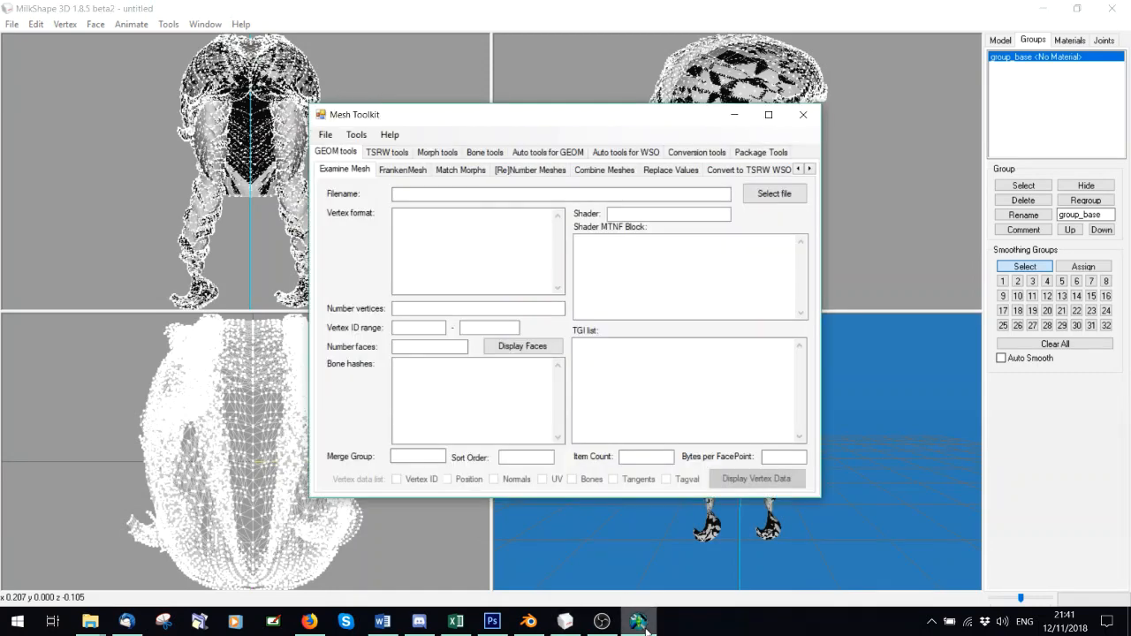
left_click(644, 626)
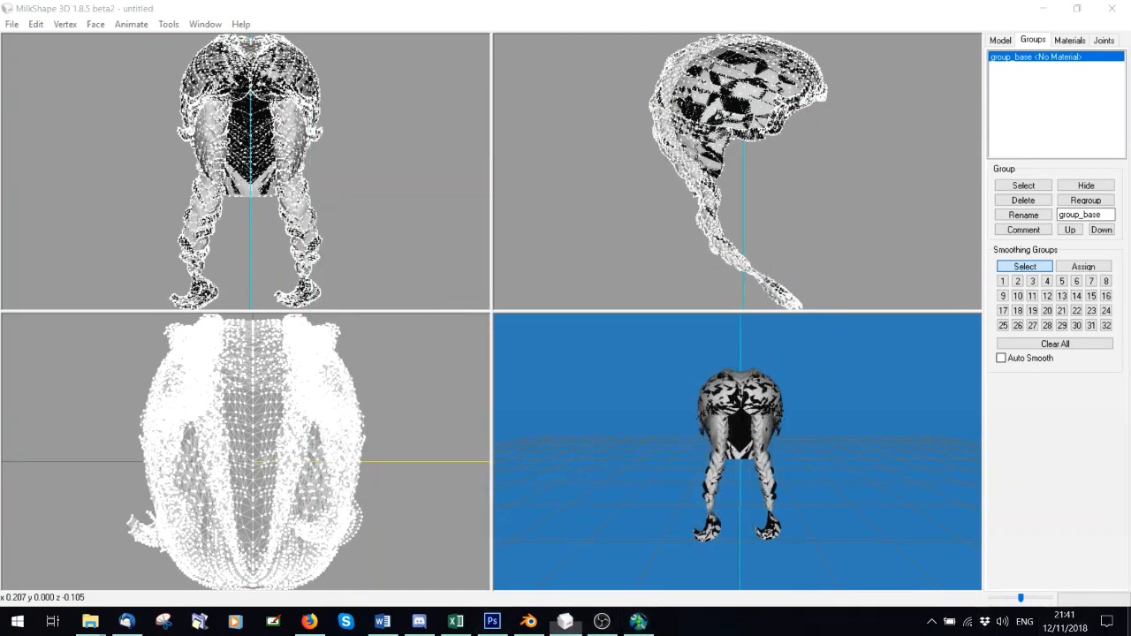
left_click(566, 626)
double_click(308, 534)
left_click(639, 626)
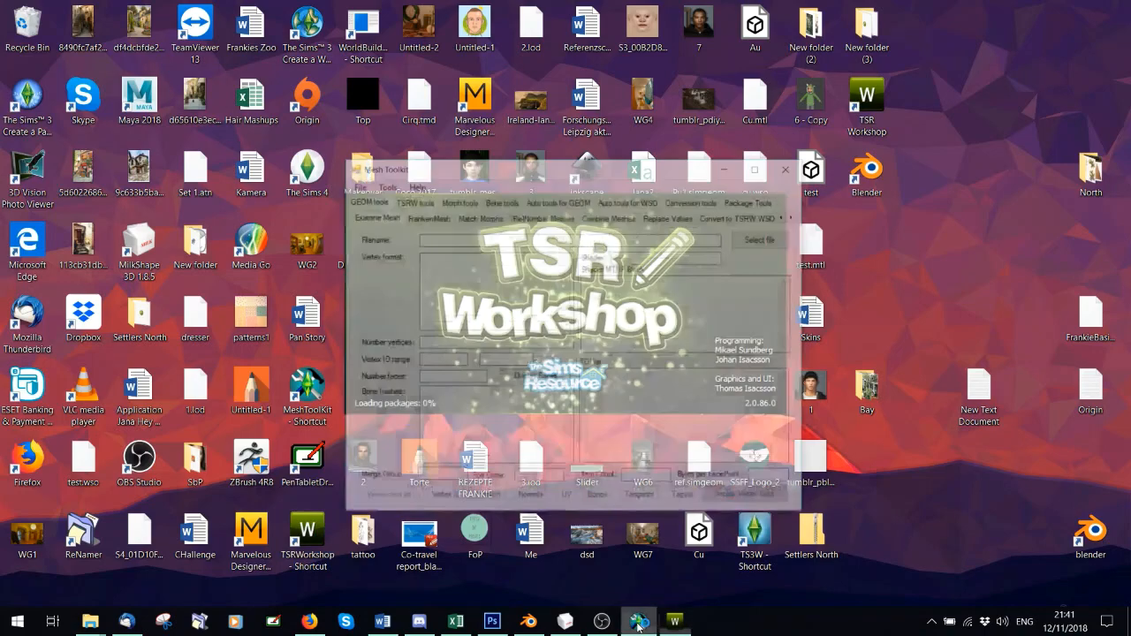
left_click(490, 622)
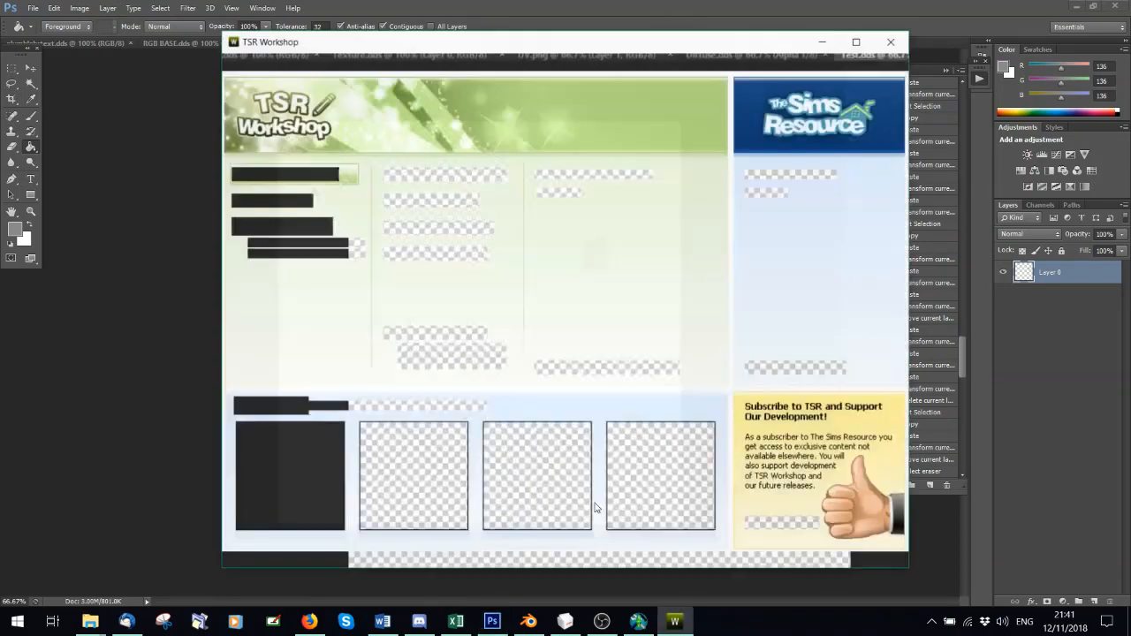
- Start a new import project in TSR Workshop and browse for a file of type Package (*.package)
left_click(301, 182)
left_click(307, 325)
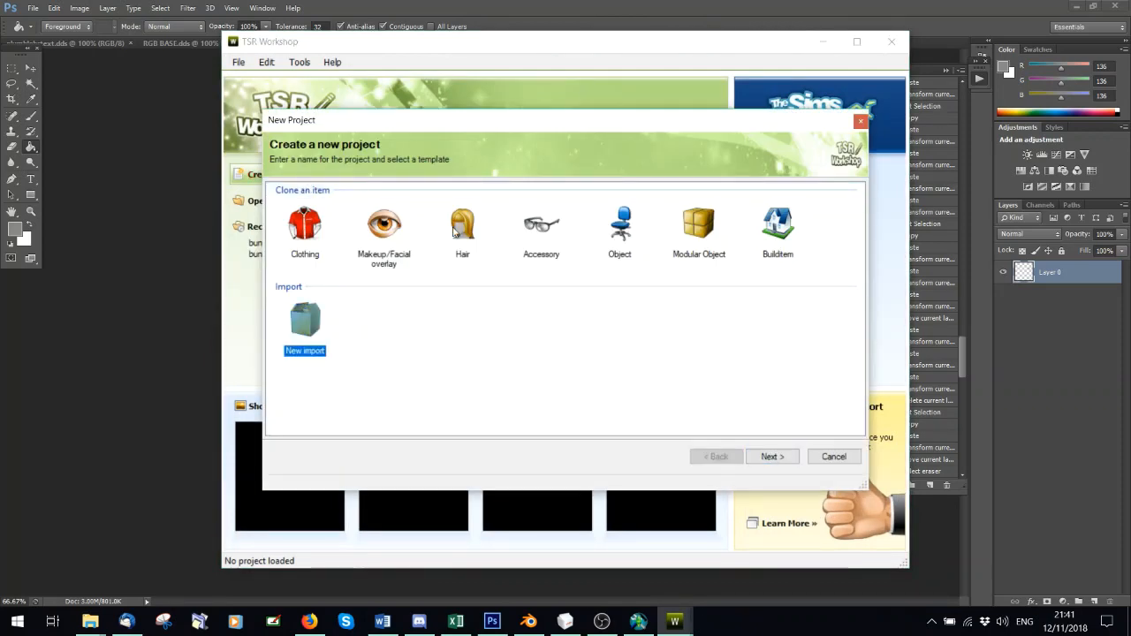
left_click(772, 457)
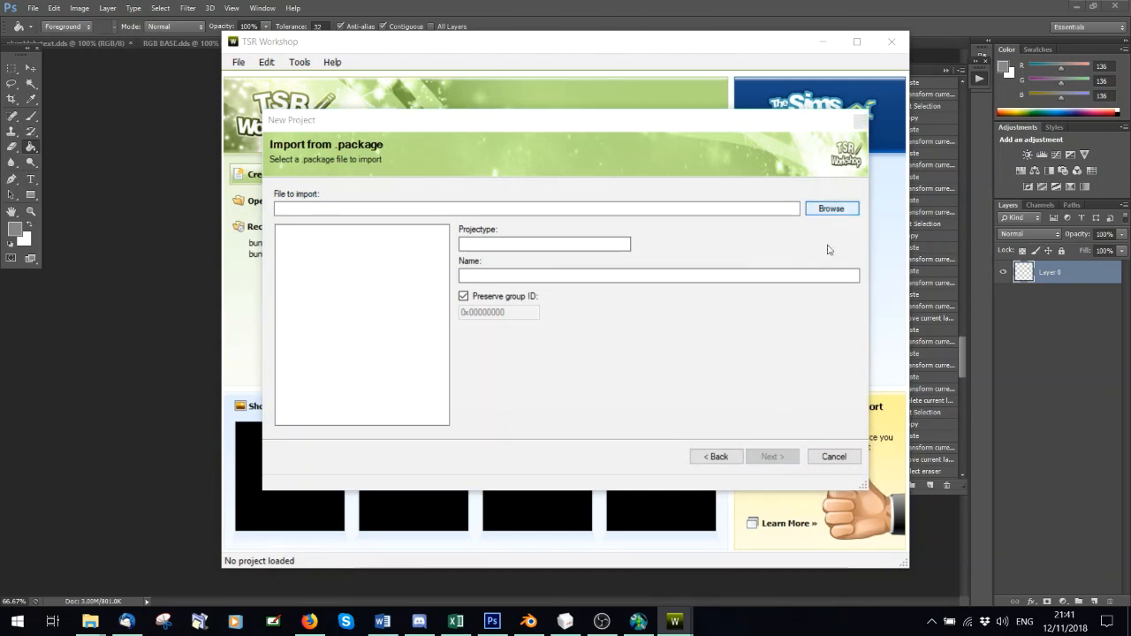
left_click(831, 208)
left_click(738, 437)
left_click(707, 451)
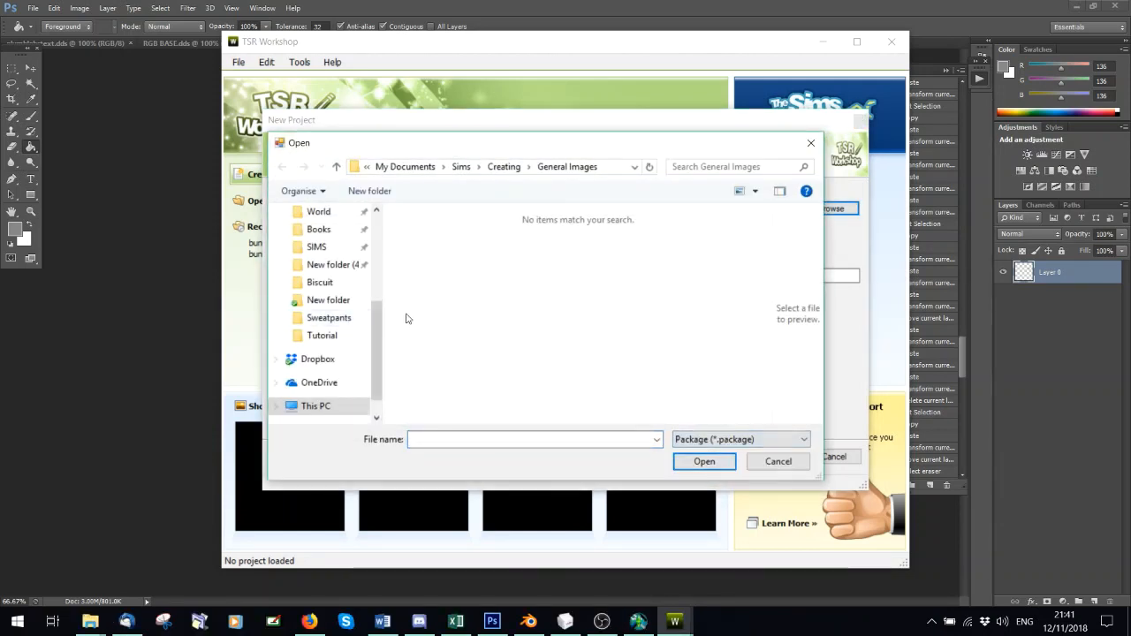
- Open the Ade folder under Sims, SORTED PACKAGES, CAS, Hair, AF in the file browser
scroll(331, 324, "up", 3)
scroll(334, 265, "up", 2)
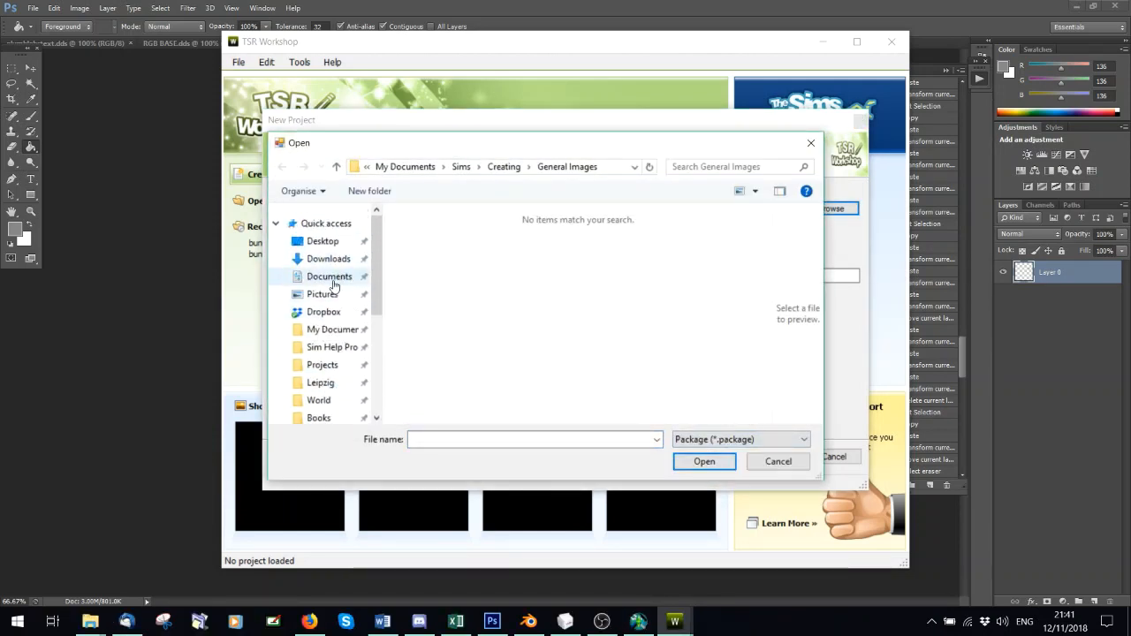
left_click(329, 277)
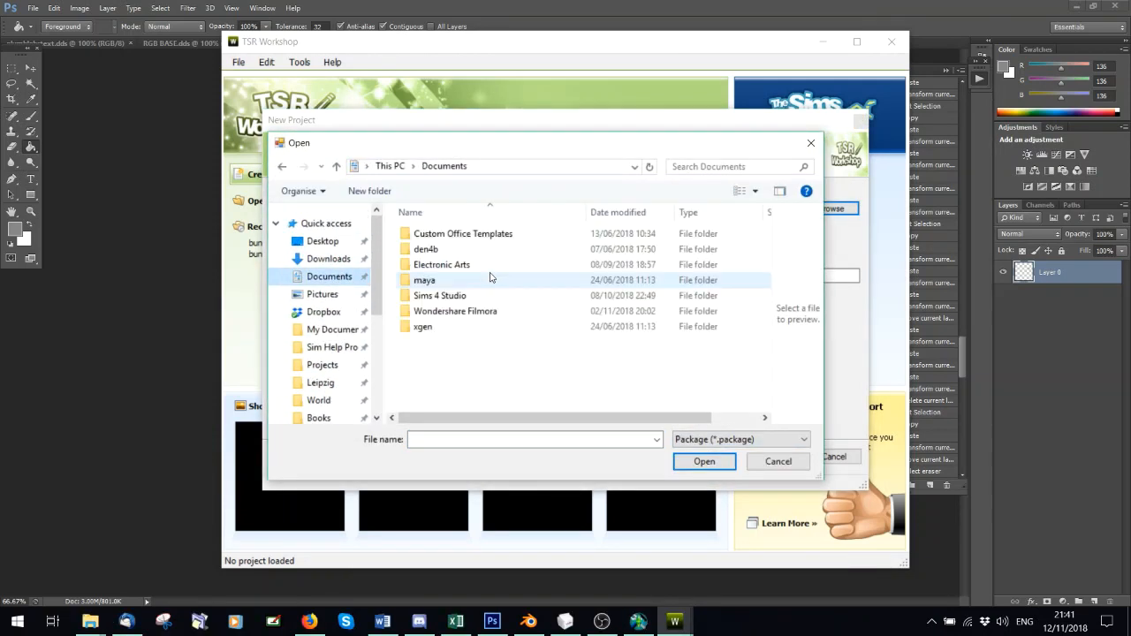
left_click(332, 329)
double_click(440, 305)
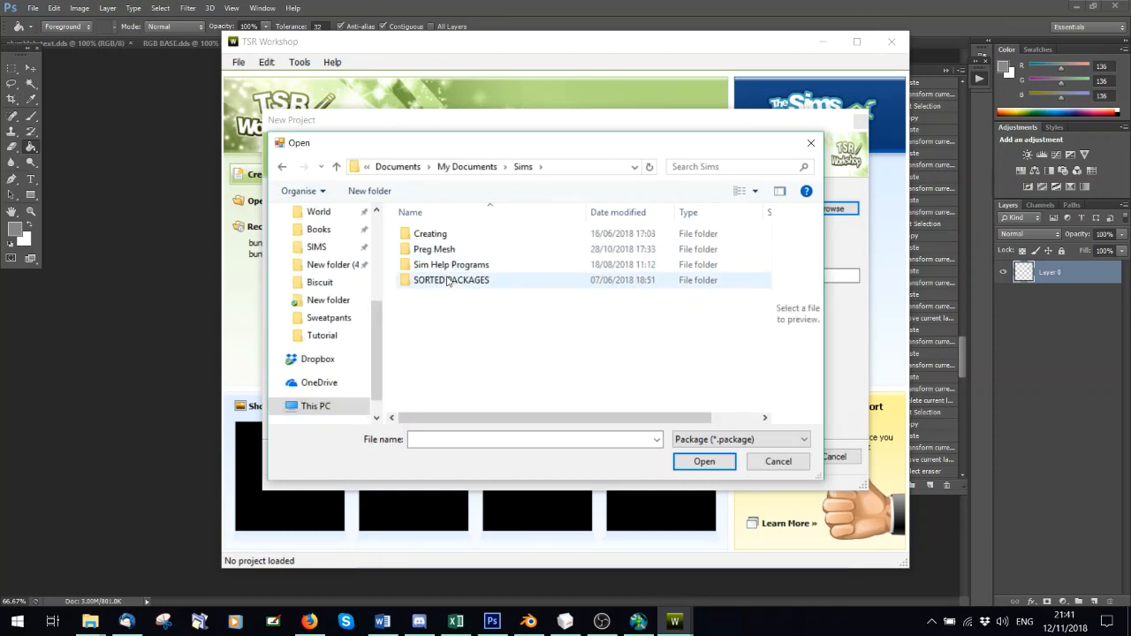
double_click(433, 281)
double_click(422, 264)
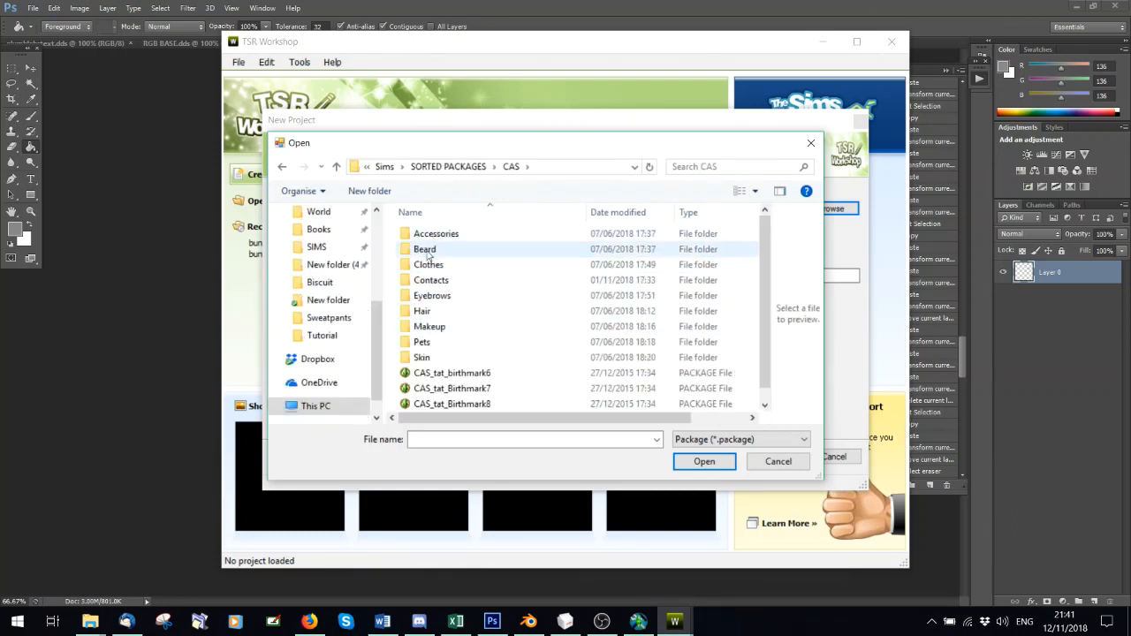
double_click(424, 308)
double_click(419, 234)
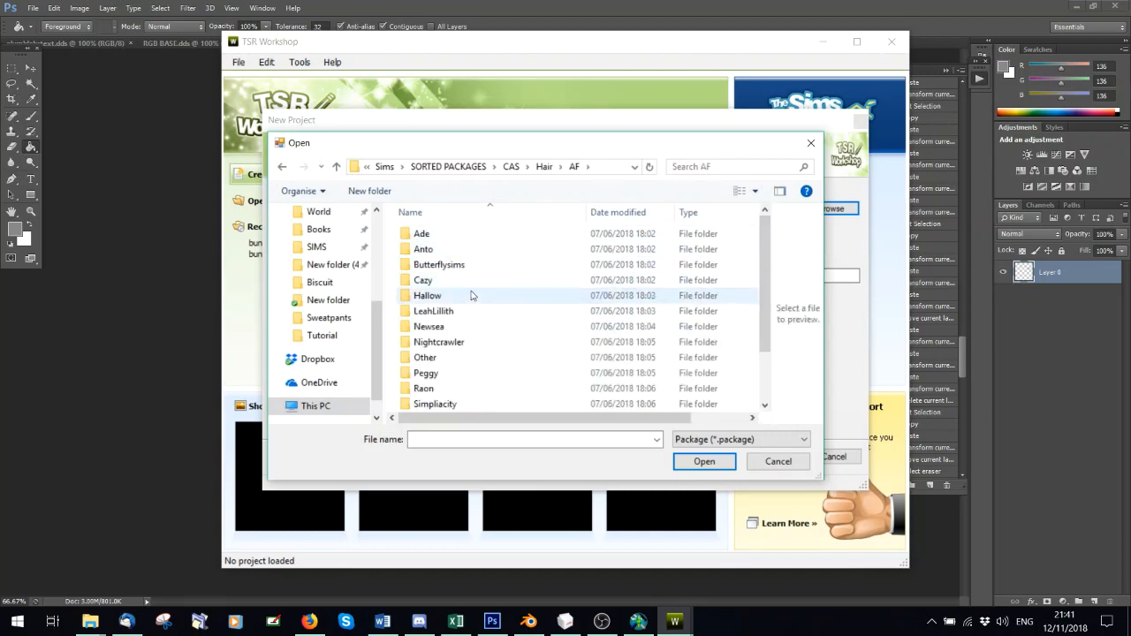
double_click(422, 233)
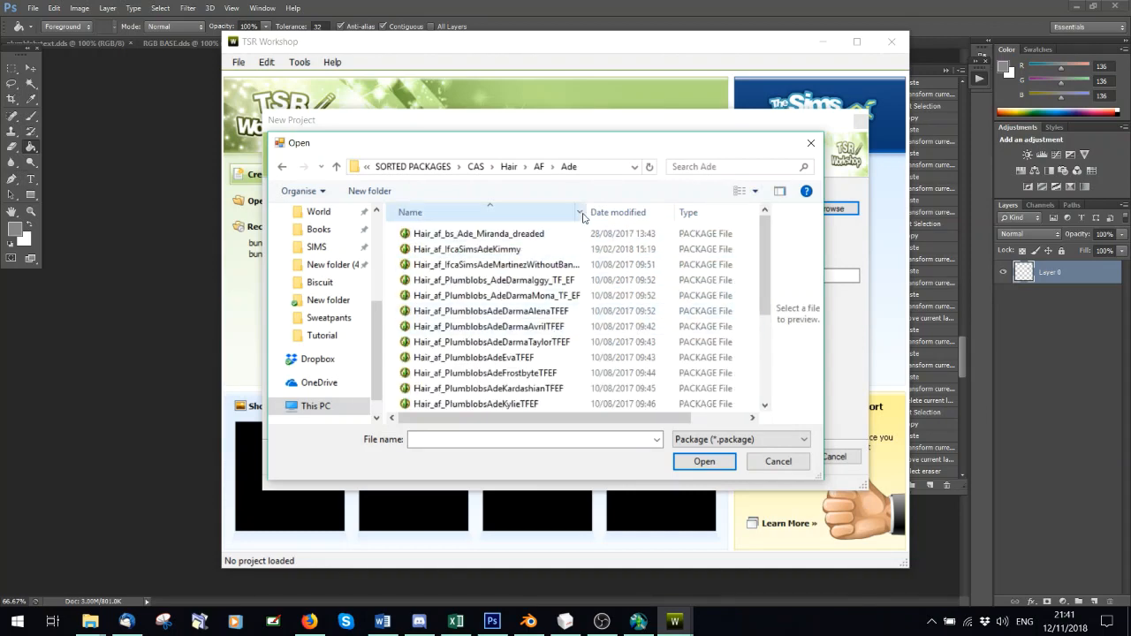
- Try to import the Hair_af_PlumblobsAdeDarmaTaylorTFEF package as a project, and close that project
left_click_drag(586, 213, 637, 212)
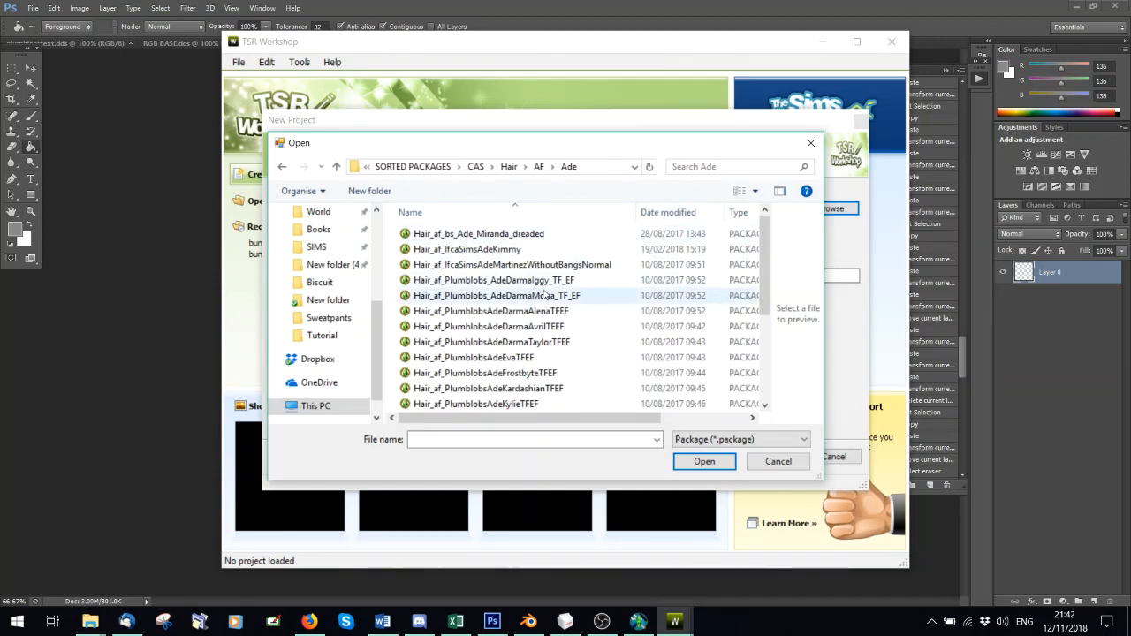
double_click(492, 342)
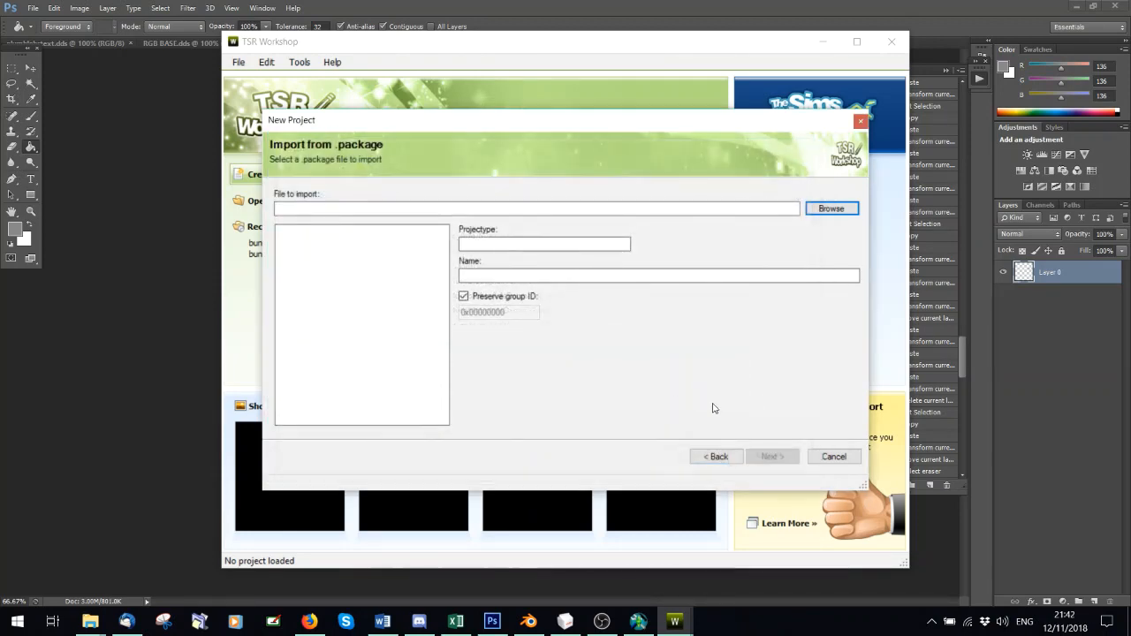
left_click(771, 456)
left_click(820, 461)
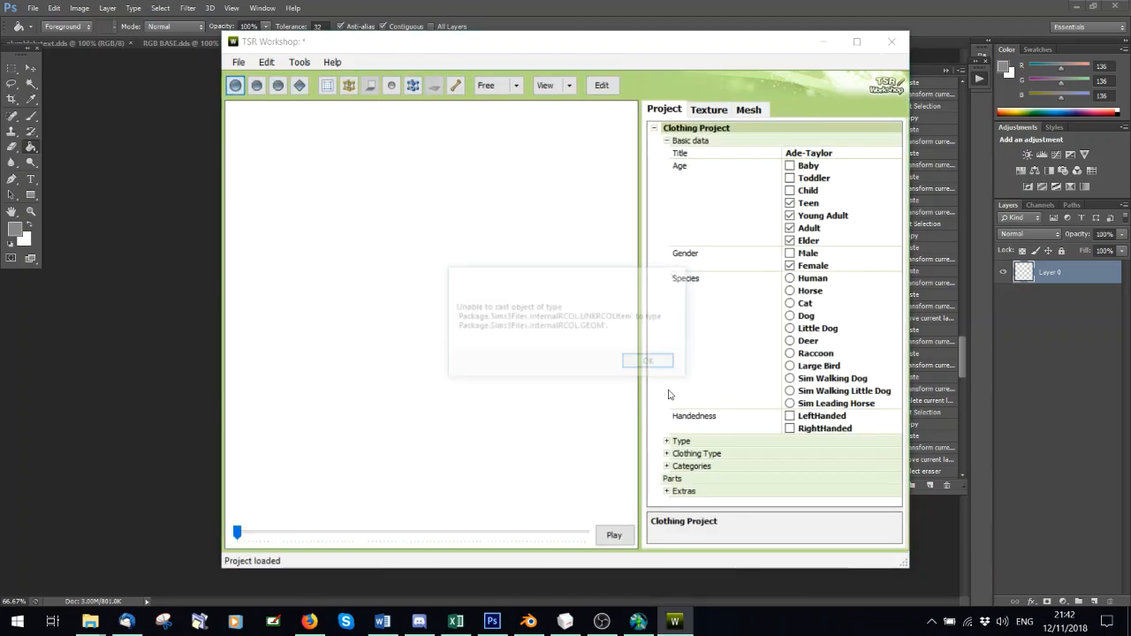
left_click(652, 363)
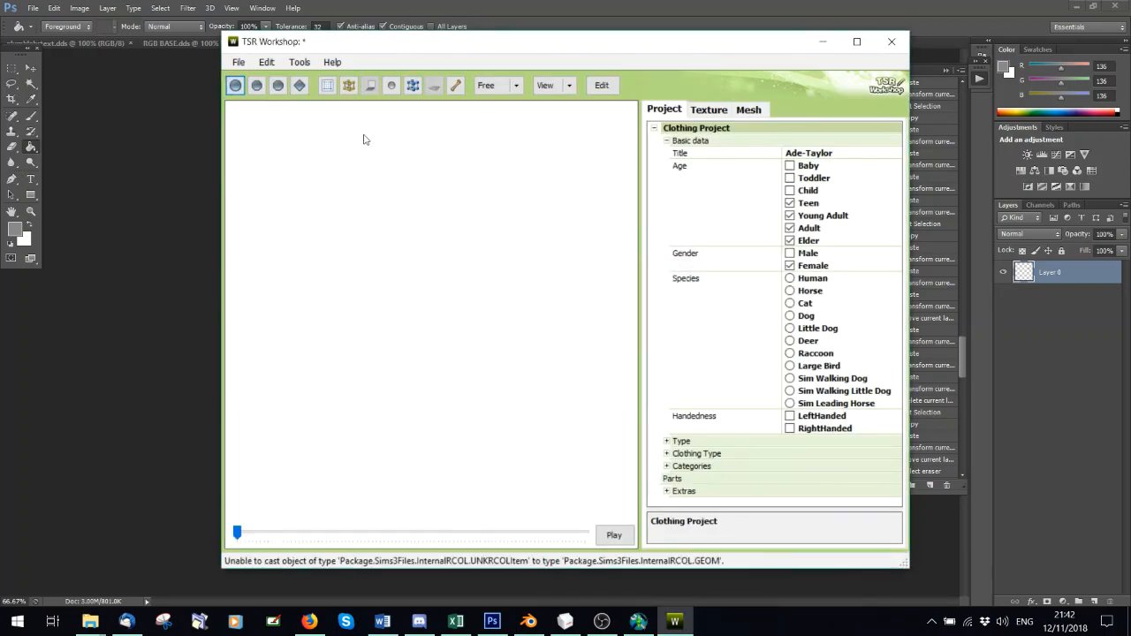
left_click(238, 62)
left_click(269, 163)
left_click(613, 358)
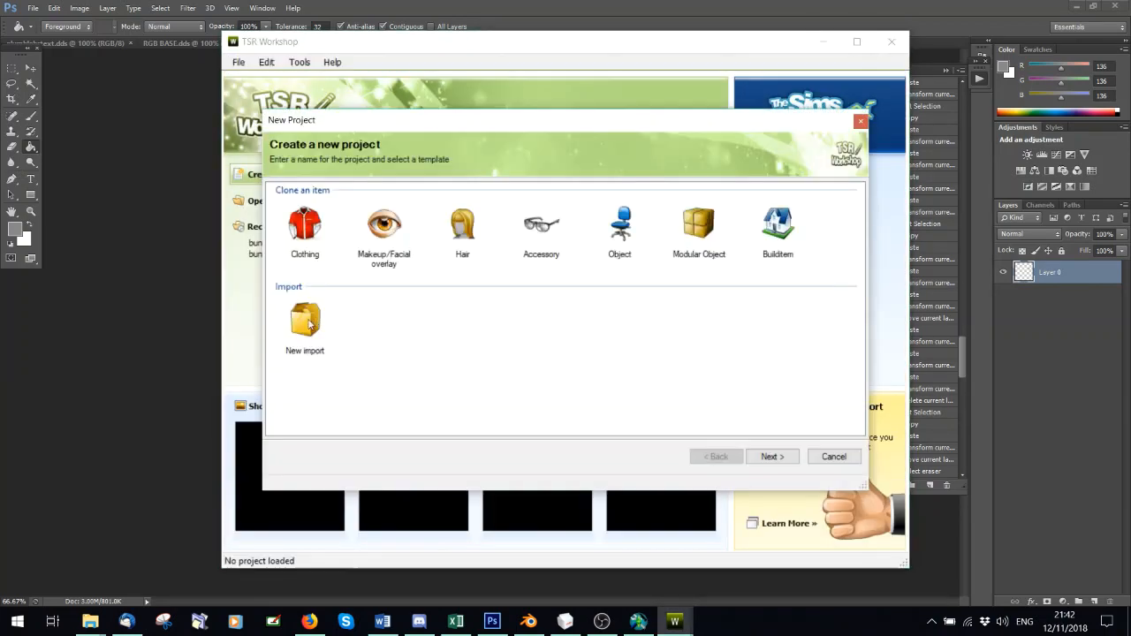
- Create a new import project from the Hair_af_ShimydimAdeDarmaLorenaRetexture_Adult package in the Ade folder
left_click(783, 461)
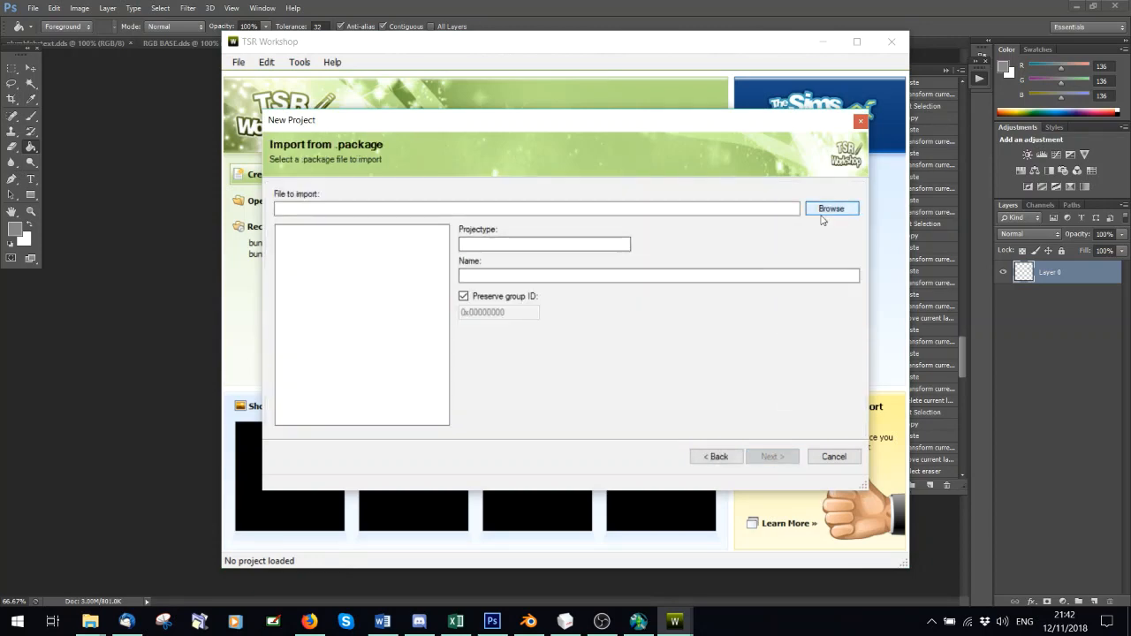
left_click(827, 210)
left_click(740, 439)
left_click(698, 464)
scroll(583, 345, "down", 5)
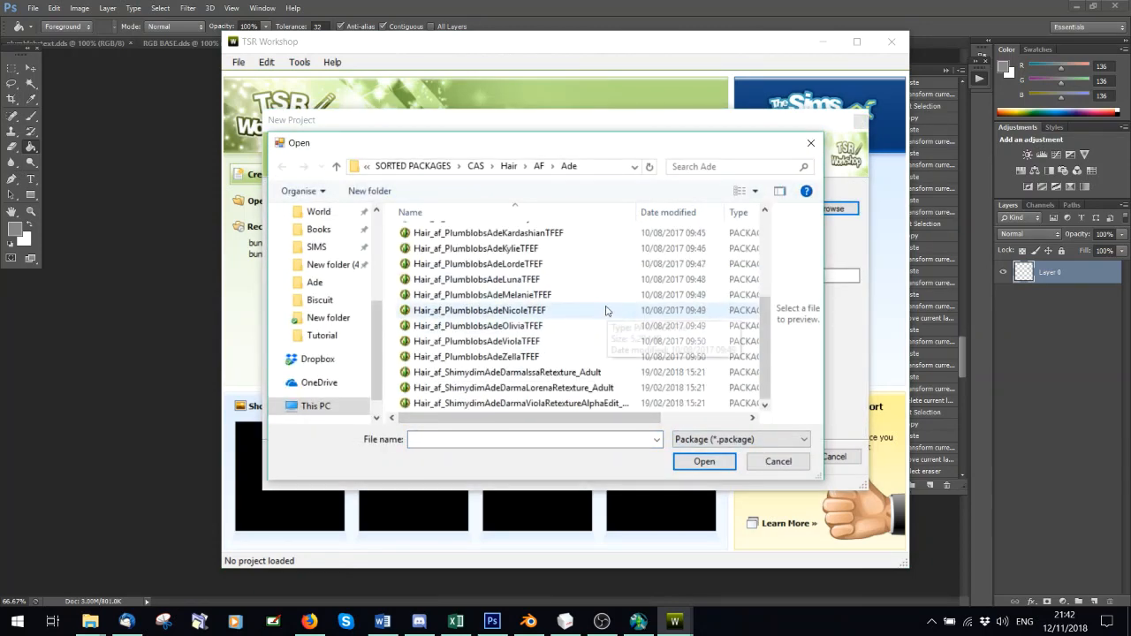
double_click(555, 387)
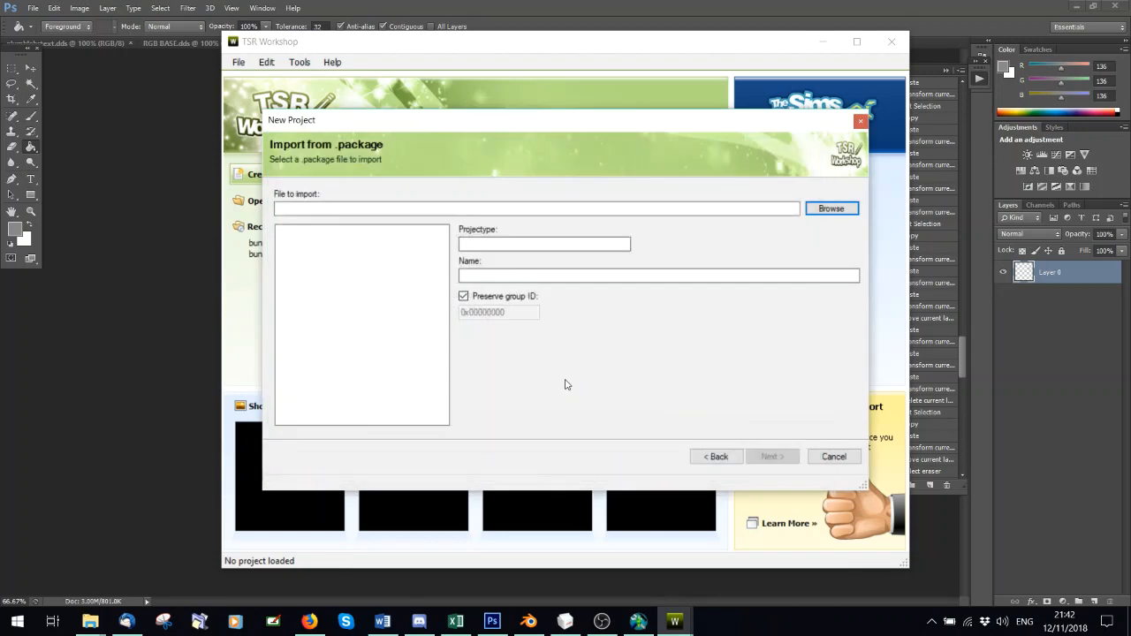
left_click(772, 458)
left_click(771, 457)
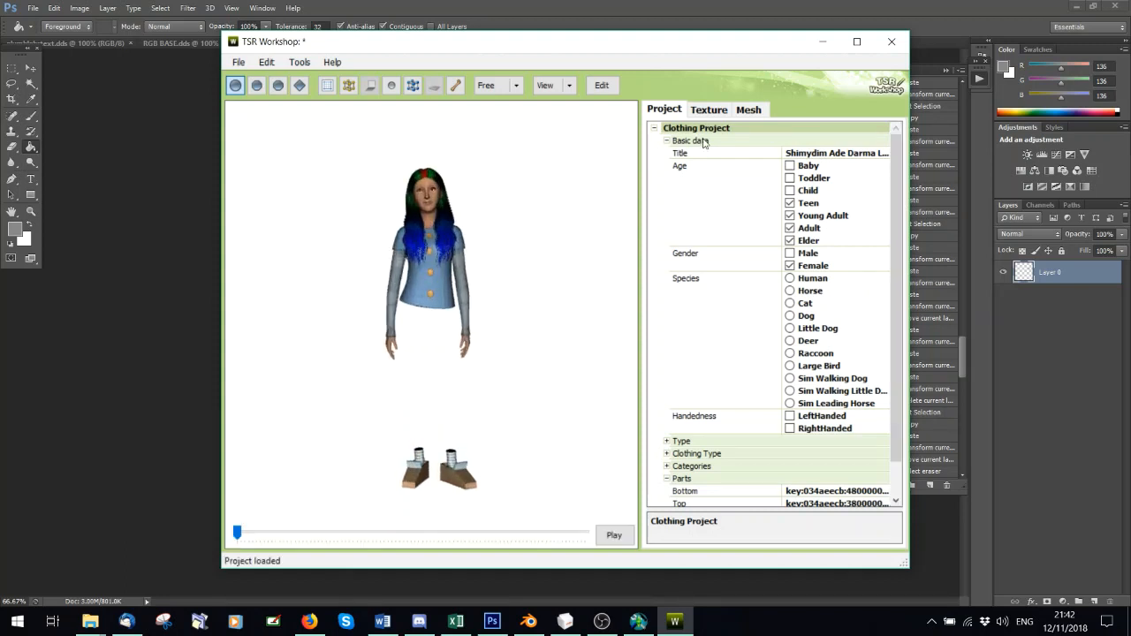
- Export the project's very high level of detail mesh as Ref.wso into the Tutorial folder
left_click(748, 112)
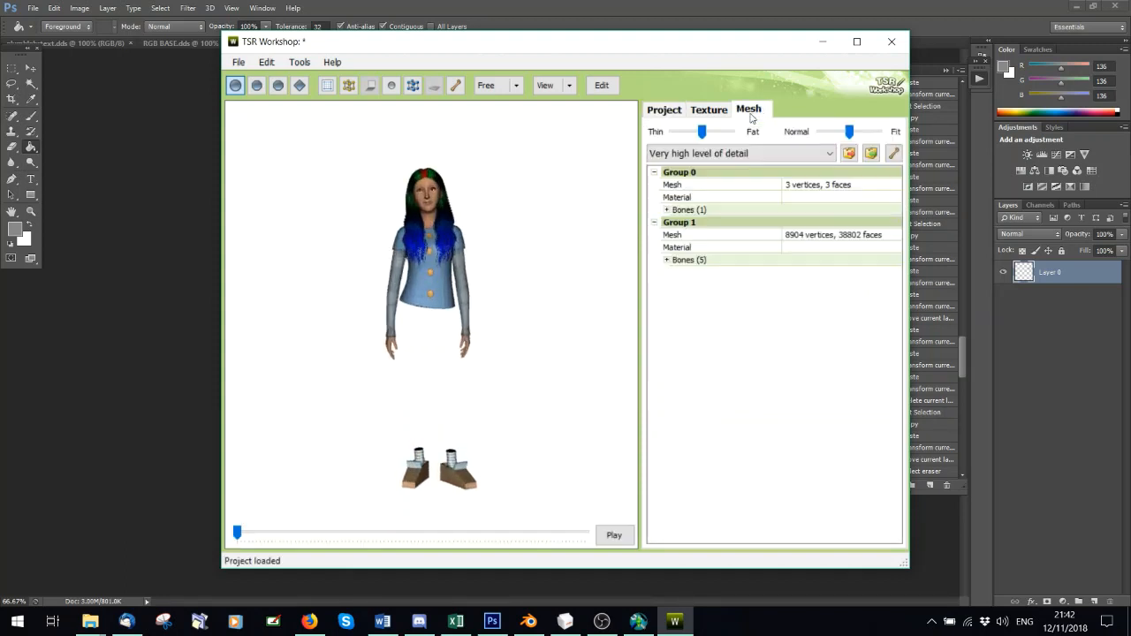
left_click(848, 154)
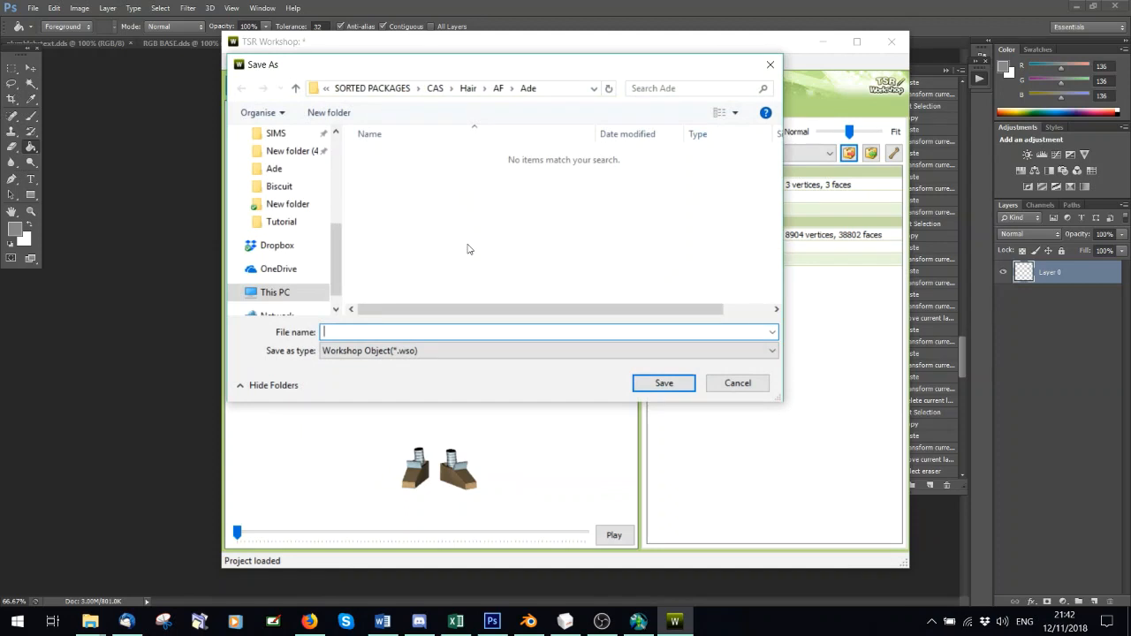
left_click(281, 222)
left_click(386, 332)
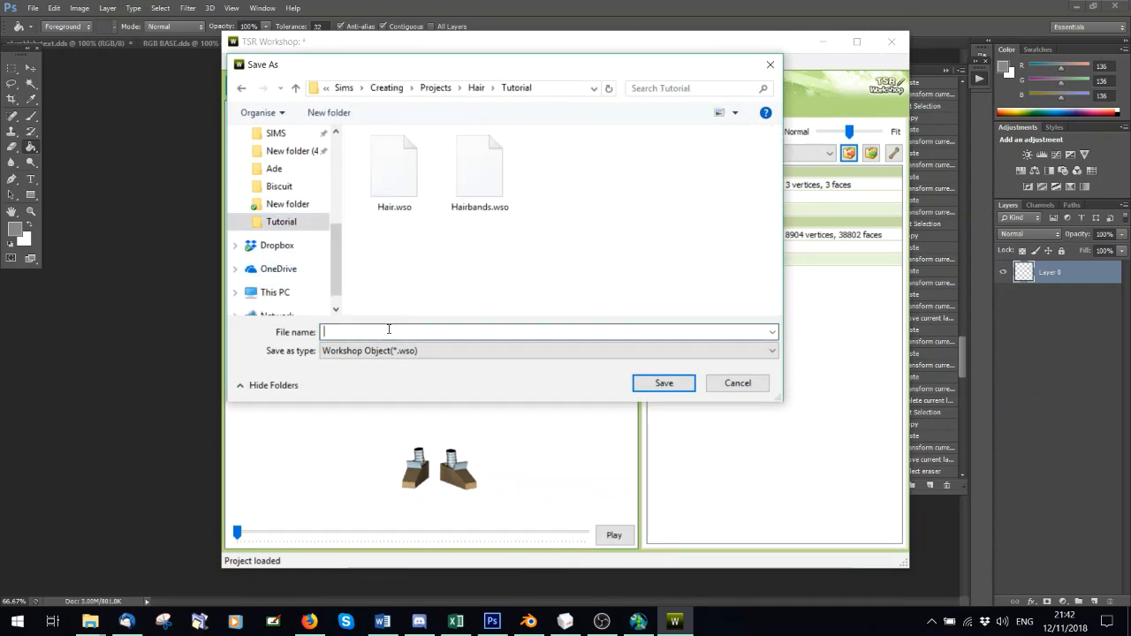
type("Ref")
left_click(663, 382)
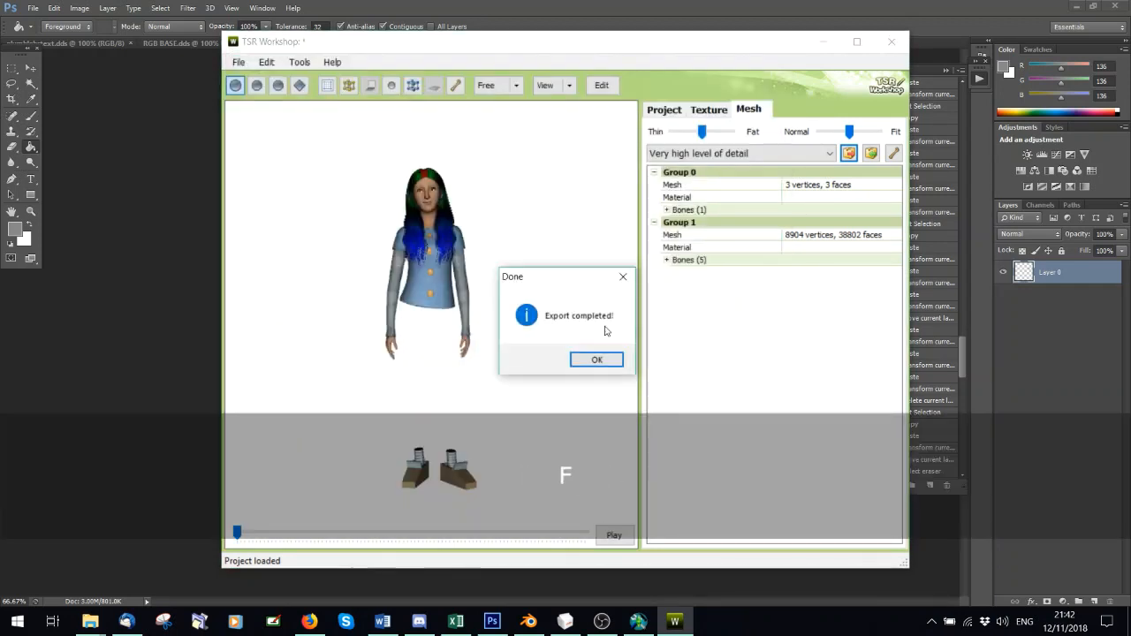
left_click(581, 362)
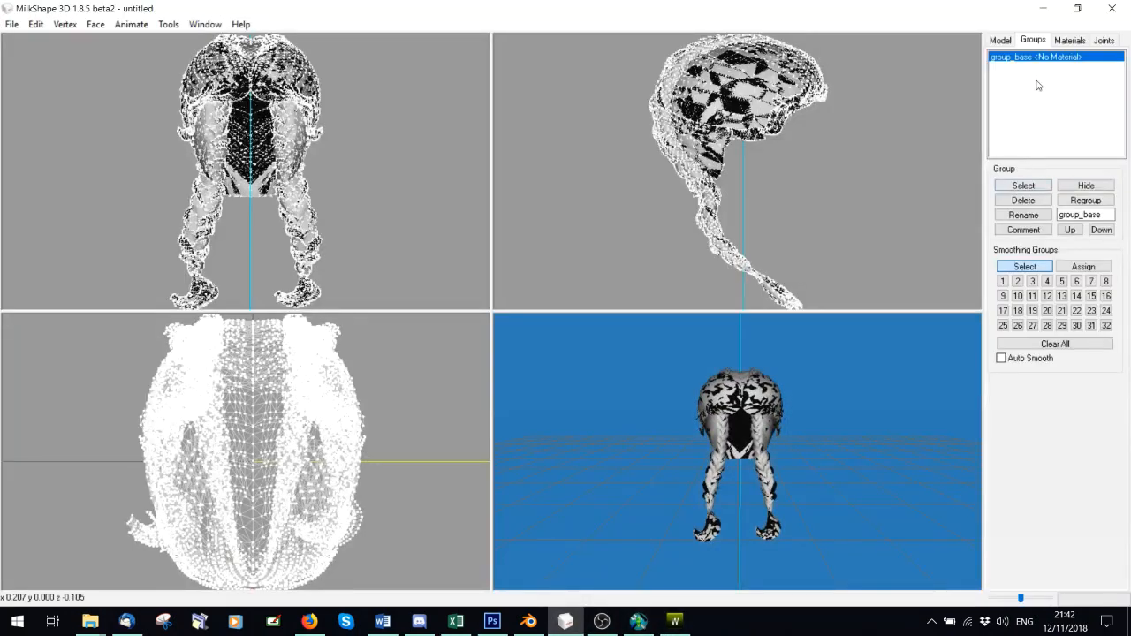
- Switch to MilkShape 3D and delete the braided hair's group_base group
left_click(1027, 200)
left_click(12, 24)
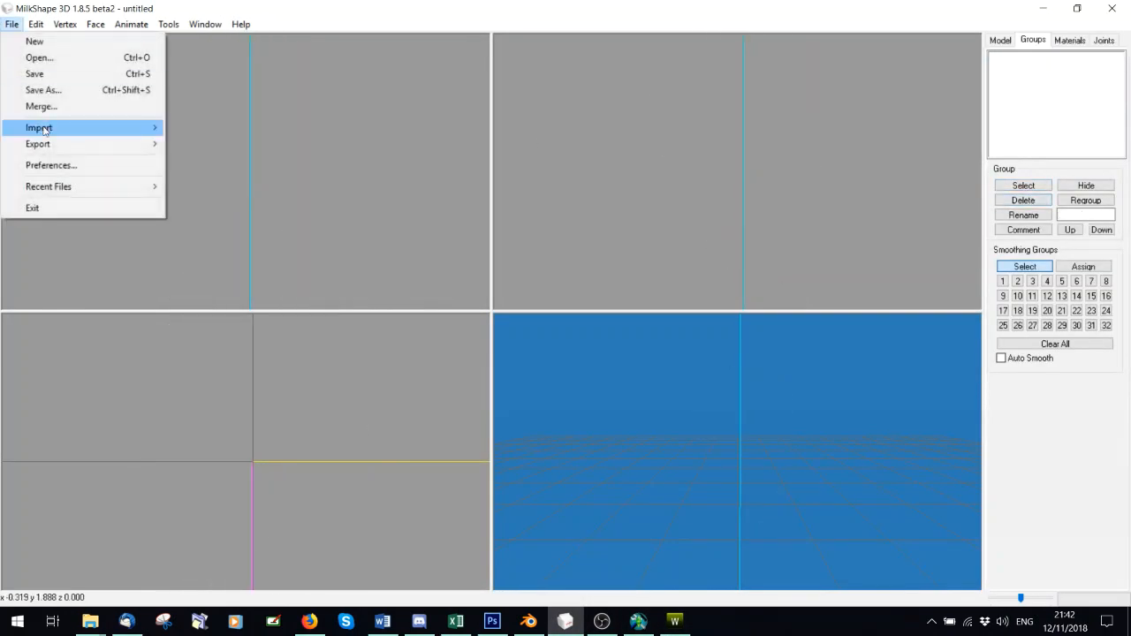
mouse_move(115, 128)
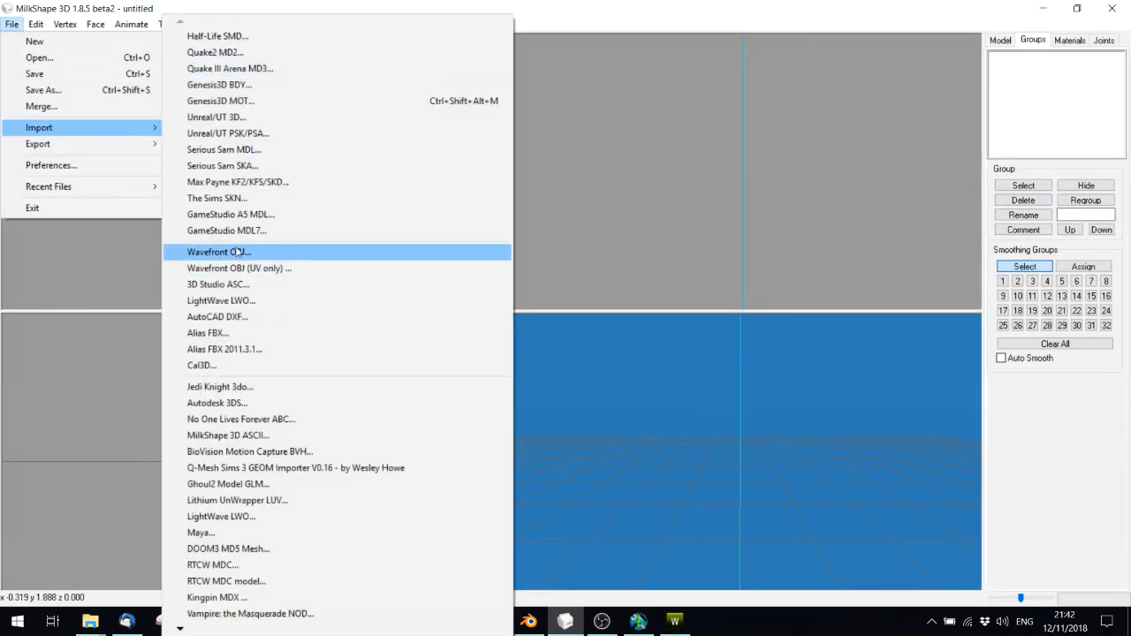
mouse_move(185, 629)
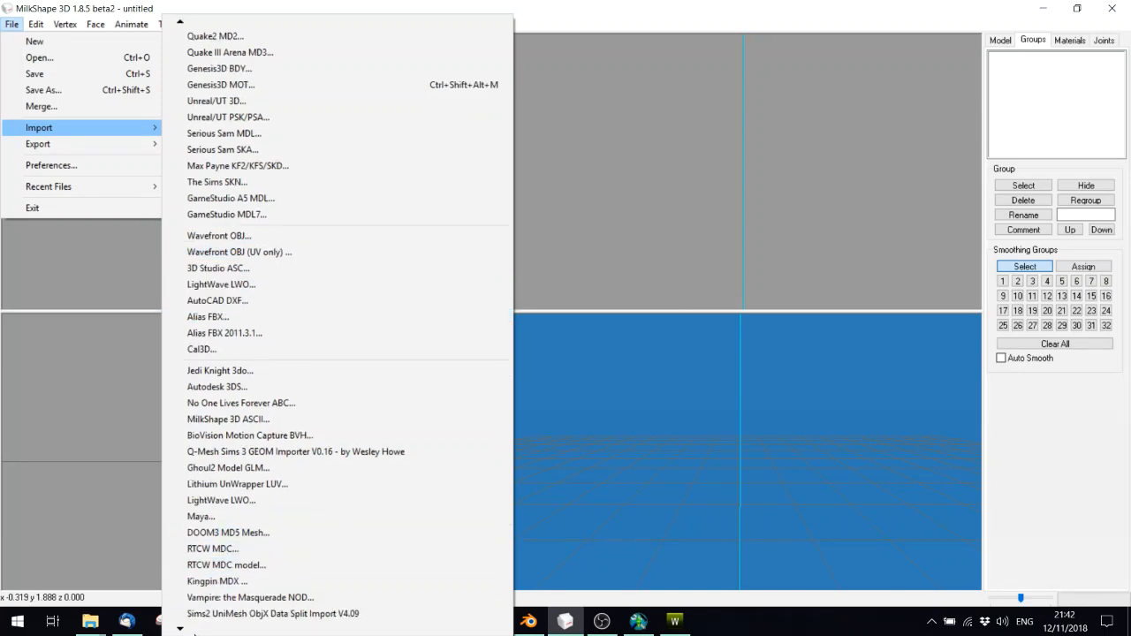
left_click(225, 595)
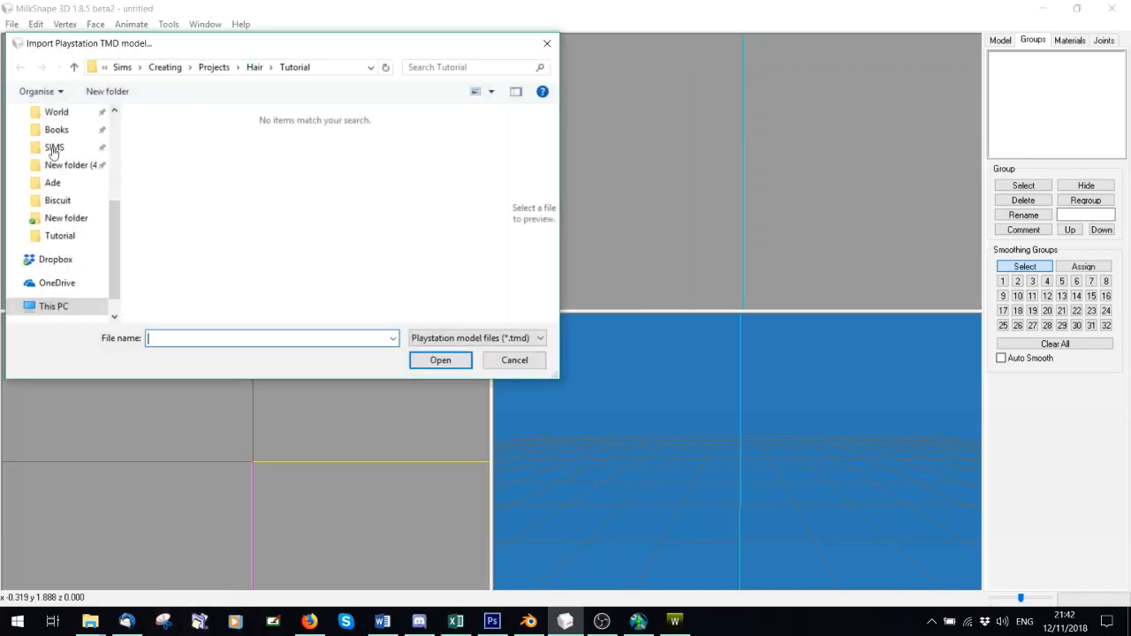
left_click(536, 47)
- Import the reference mesh Ref.wso from the Tutorial folder as a WSO object
left_click(11, 24)
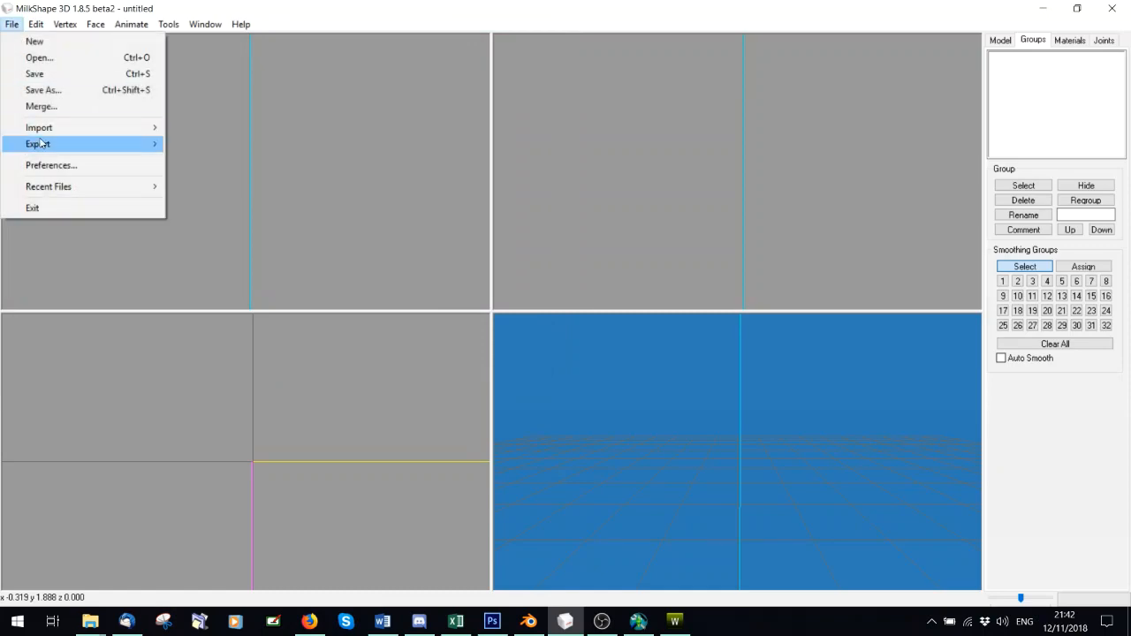
mouse_move(50, 133)
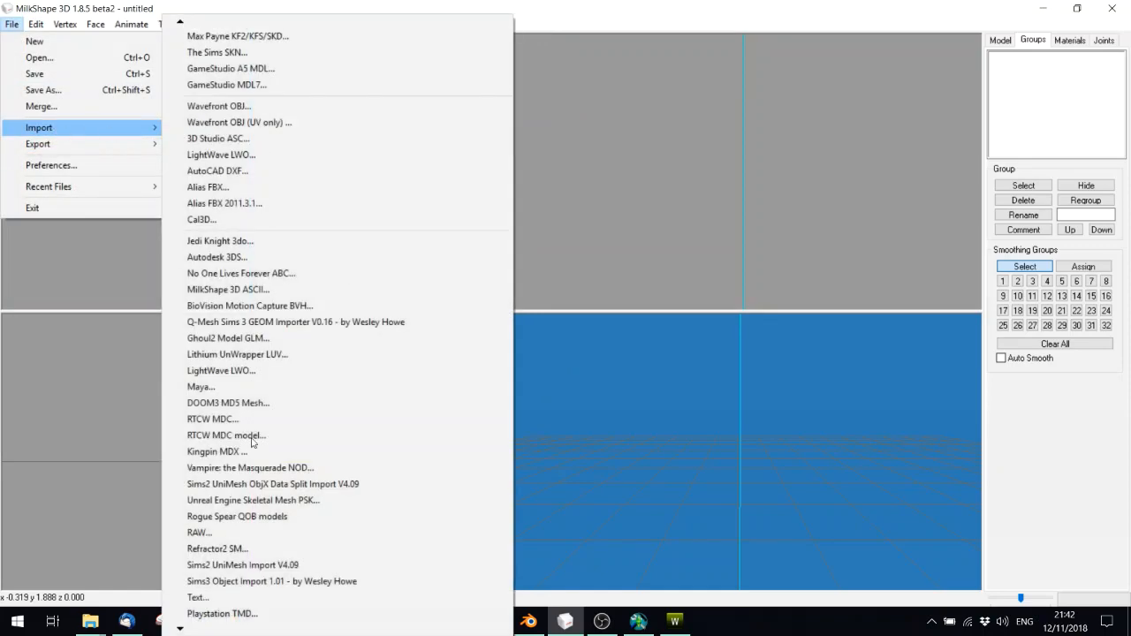
left_click(198, 616)
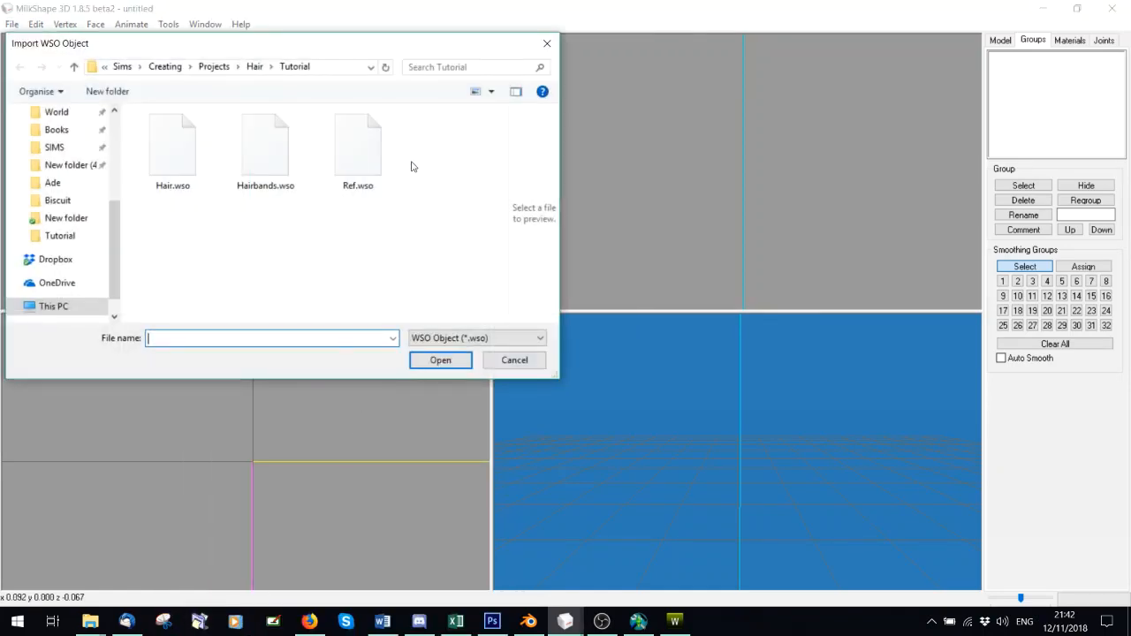
double_click(389, 146)
- Delete group_0 from the reference mesh and rename group_1 to group_base
left_click(1025, 185)
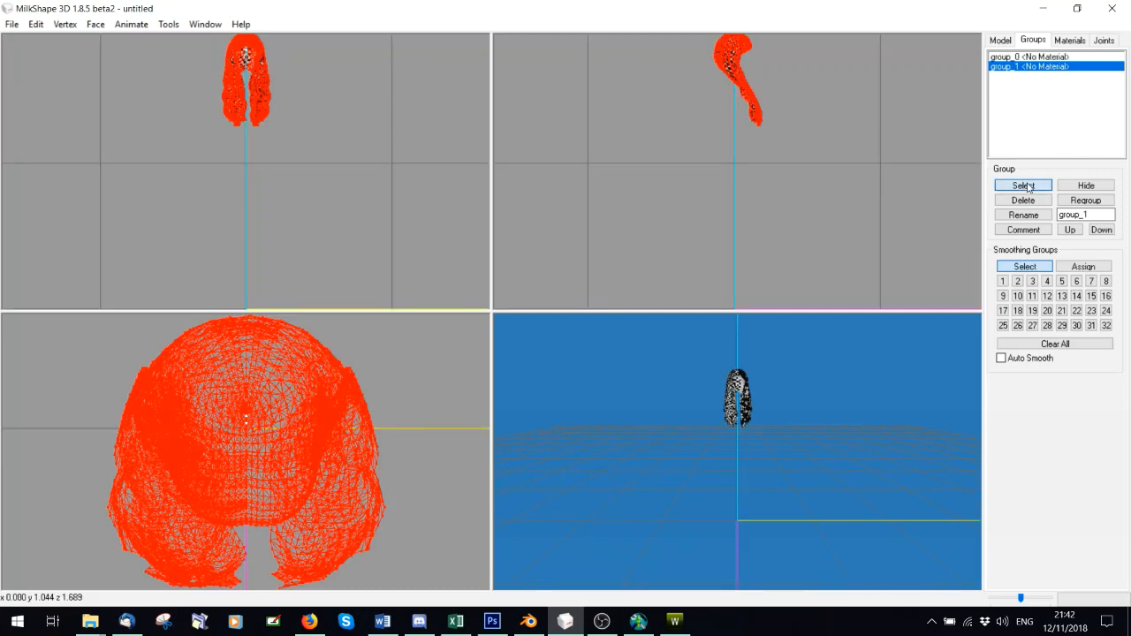
left_click(1028, 187)
left_click(1007, 57)
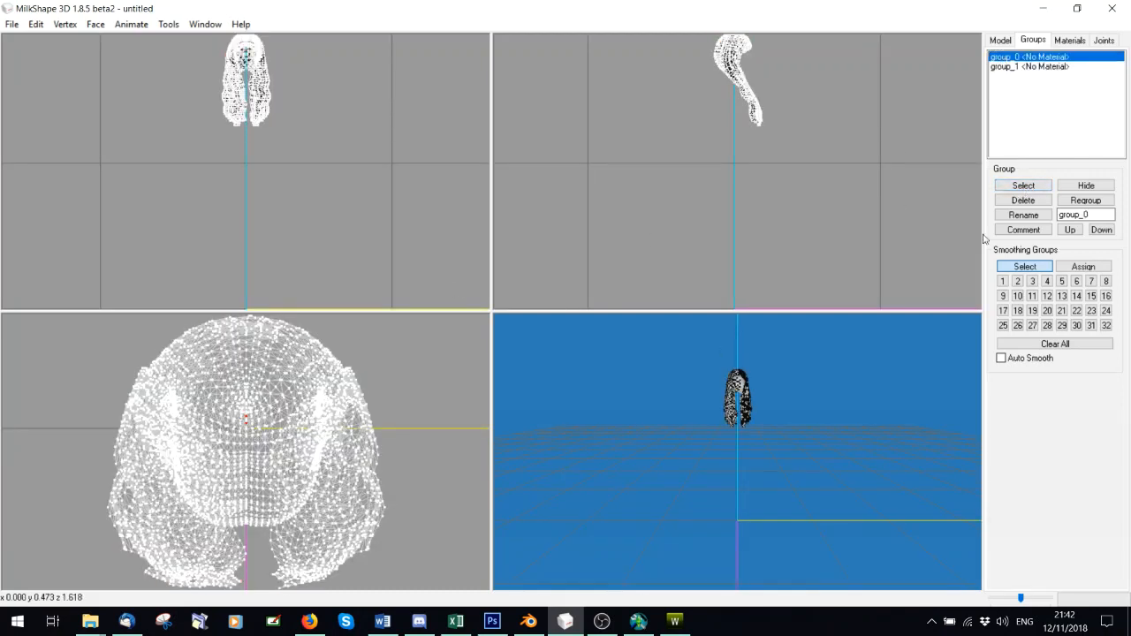
left_click(1023, 200)
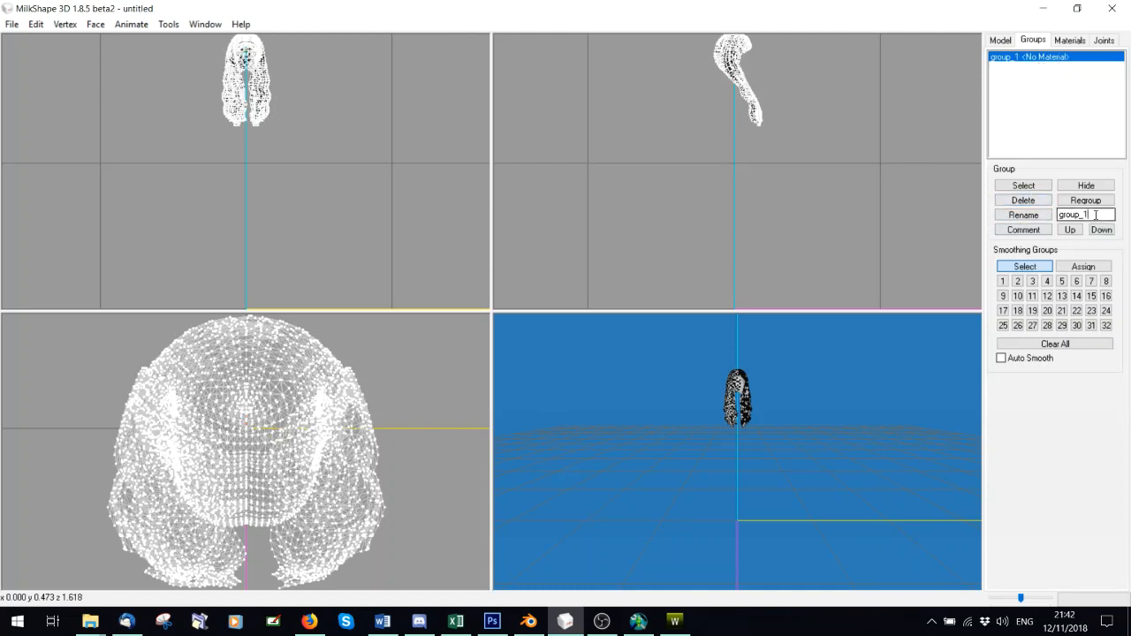
key("BackSpace")
type("base")
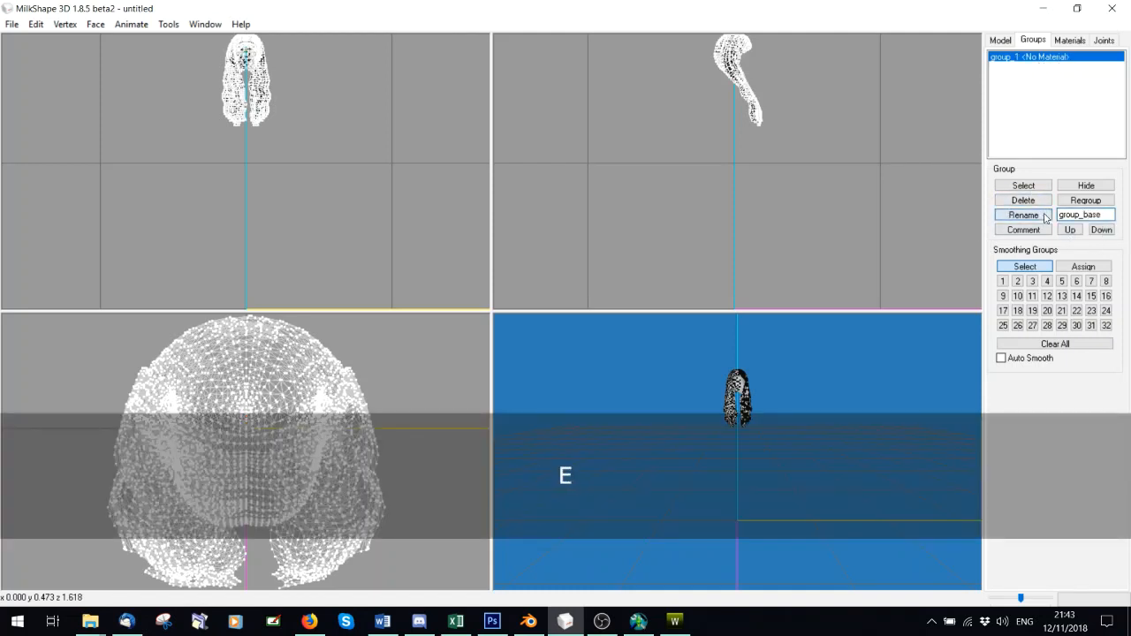
left_click(1045, 217)
- Export the reference mesh as a TSRW Object, overwriting Ref.wso in the Tutorial folder
left_click(12, 24)
mouse_move(38, 143)
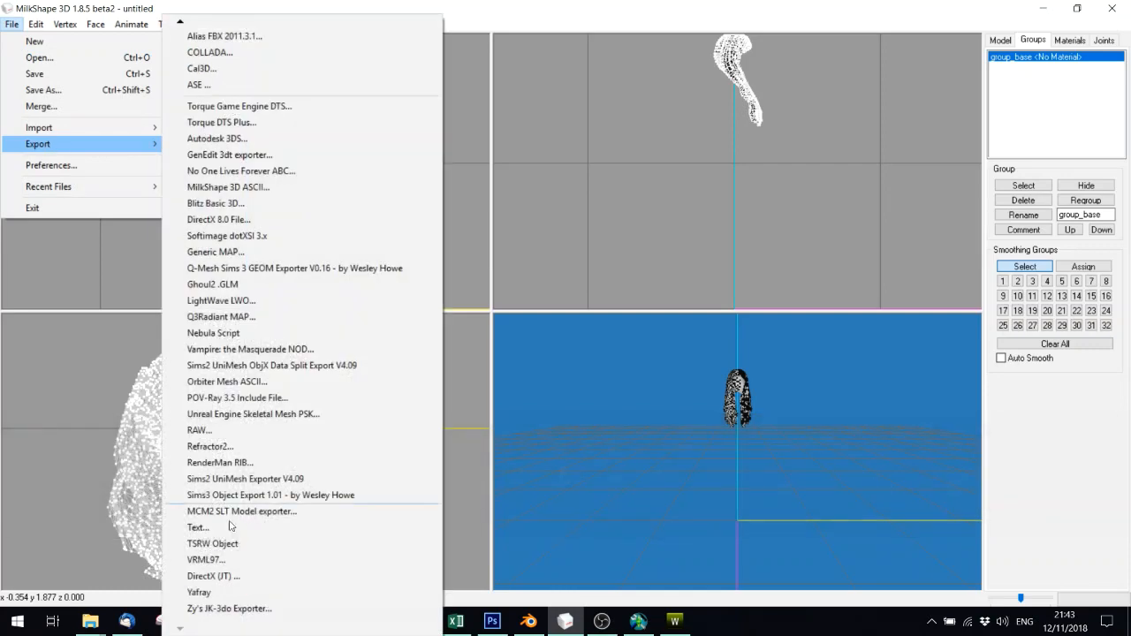
left_click(225, 543)
double_click(345, 182)
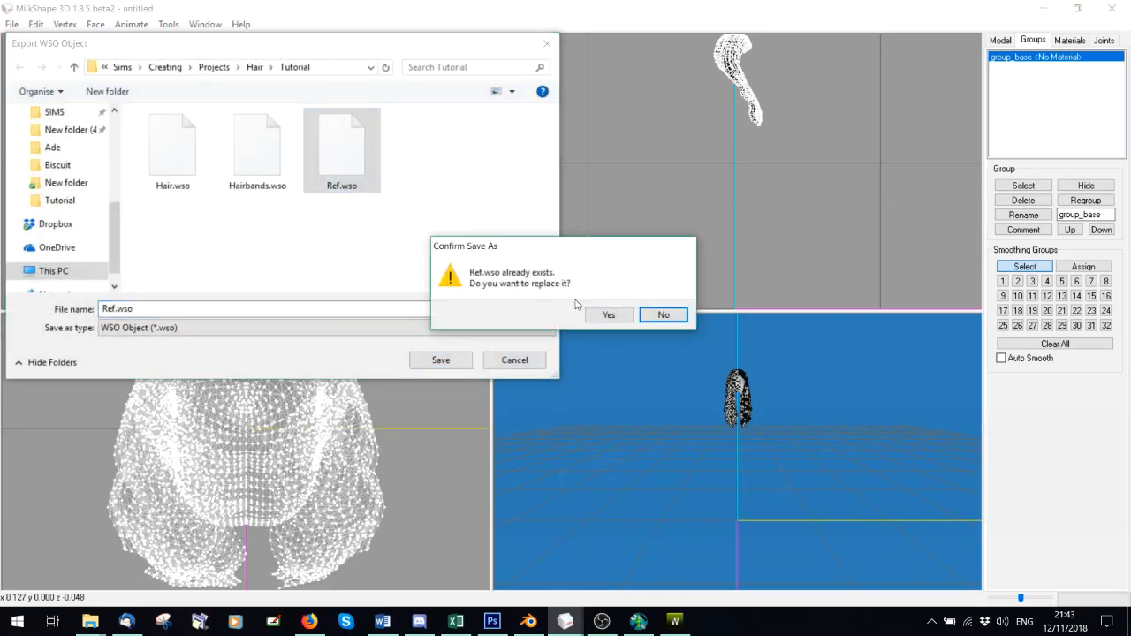
left_click(609, 314)
- In Mesh Toolkit's WSO auto-assign bones tool, choose Hair.wso as the mesh to modify and Ref.wso as the reference, both from the Tutorial folder
left_click(638, 621)
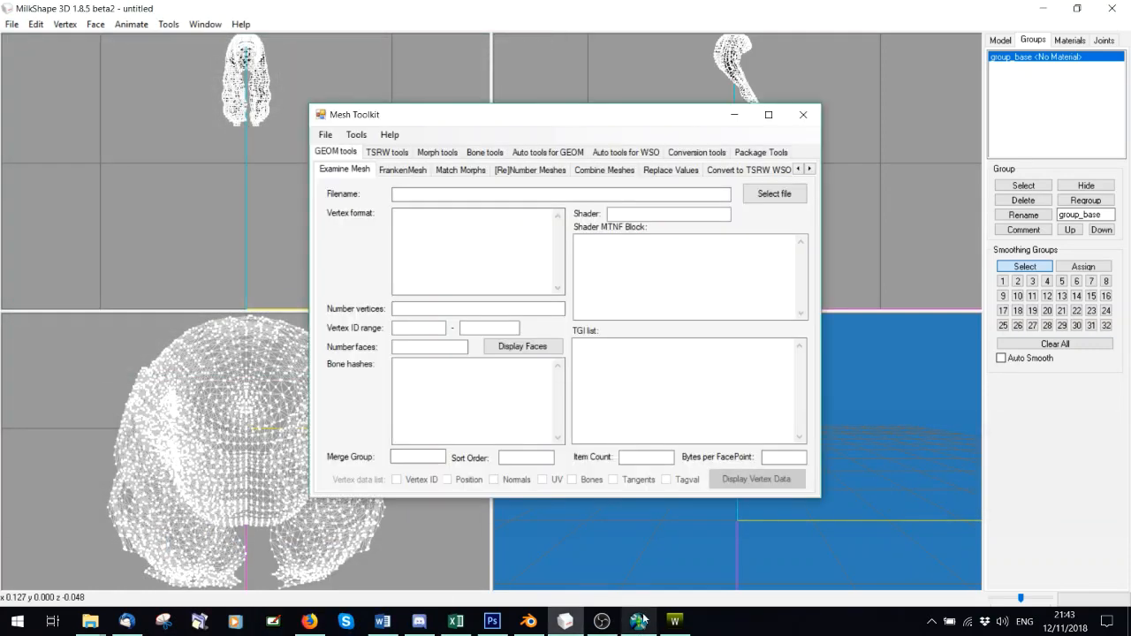
left_click(620, 155)
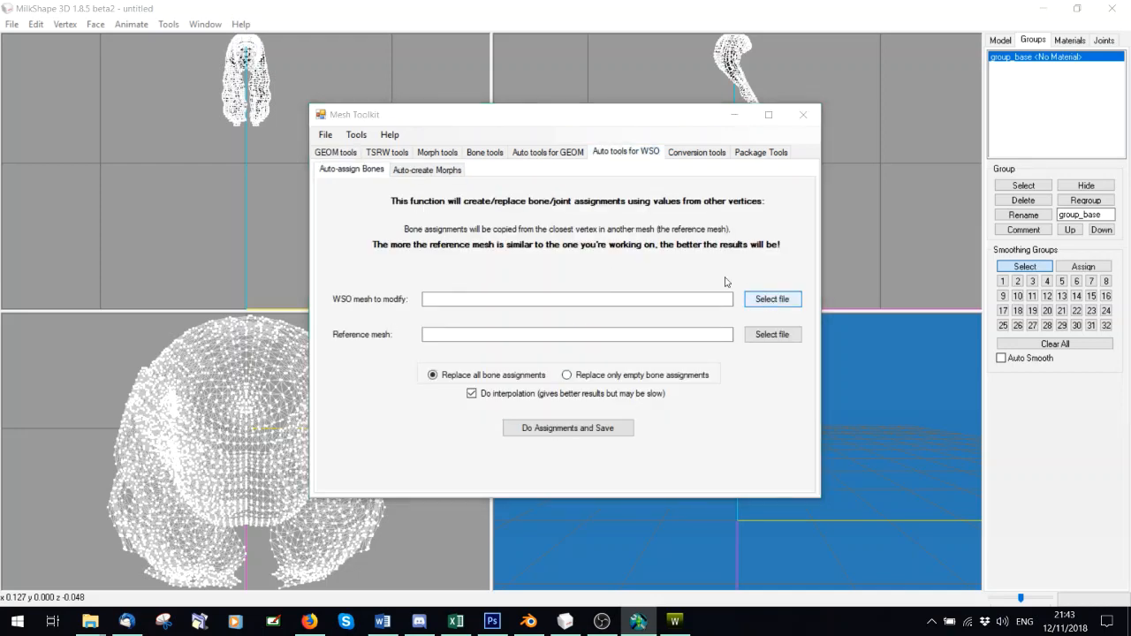
left_click(772, 300)
left_click(498, 183)
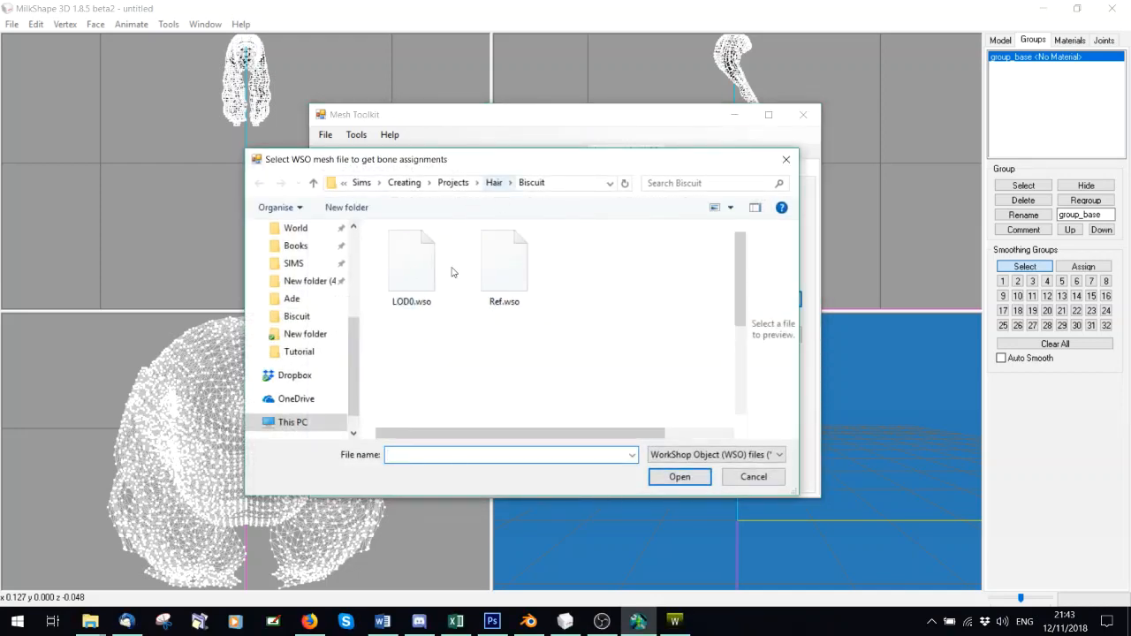
double_click(432, 354)
double_click(413, 265)
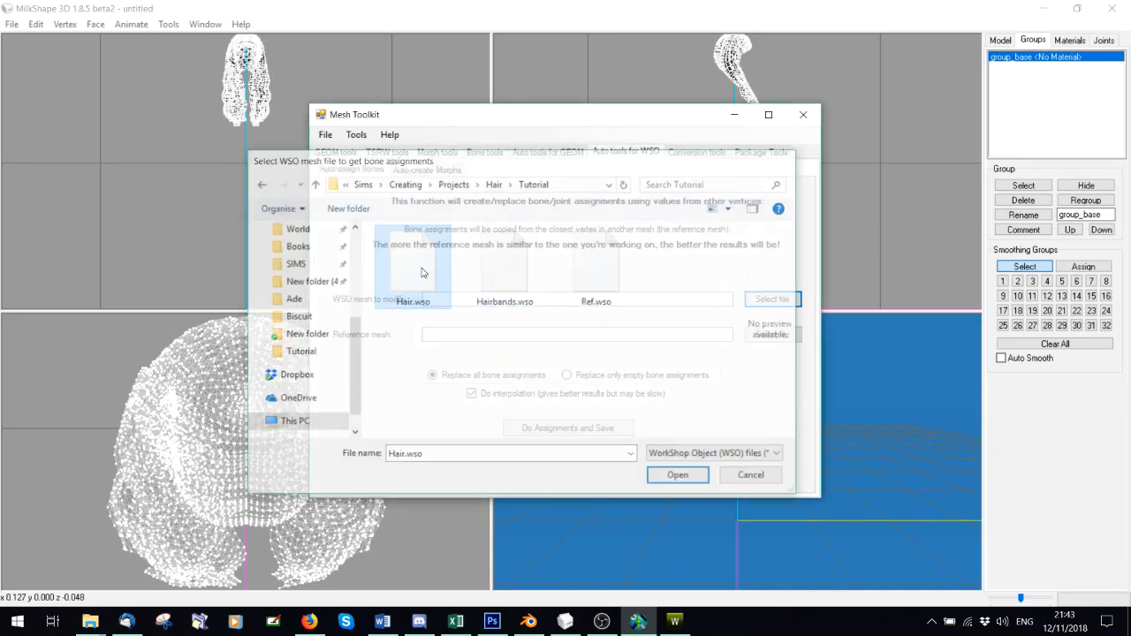
left_click(772, 334)
double_click(598, 266)
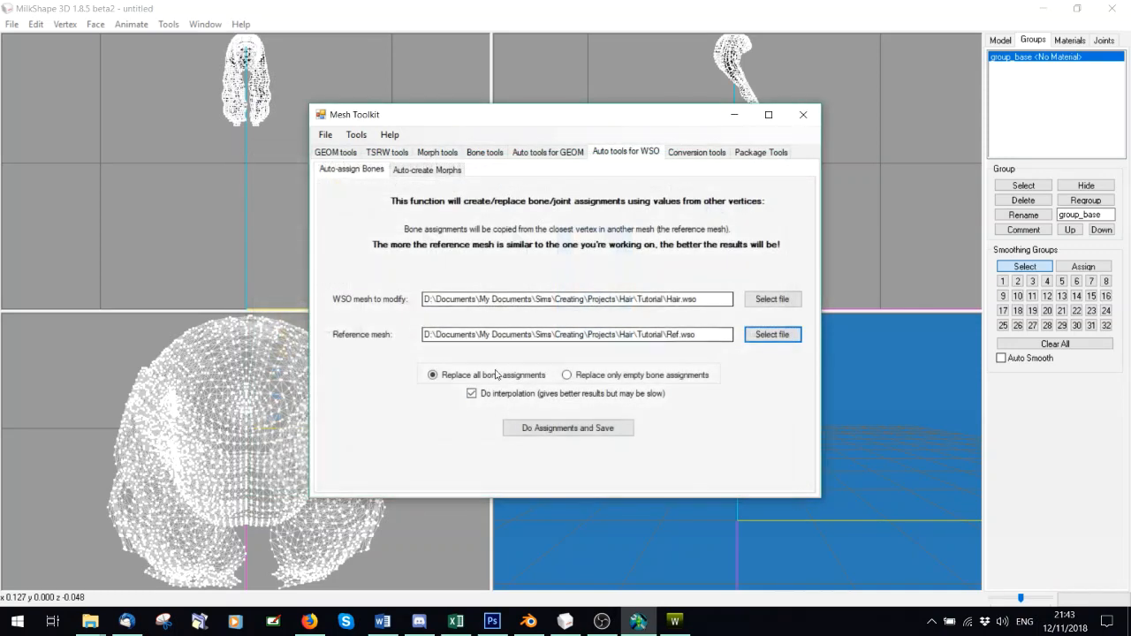
- Run the bone assignments on the hair mesh and save the result over Hair.wso
left_click(597, 430)
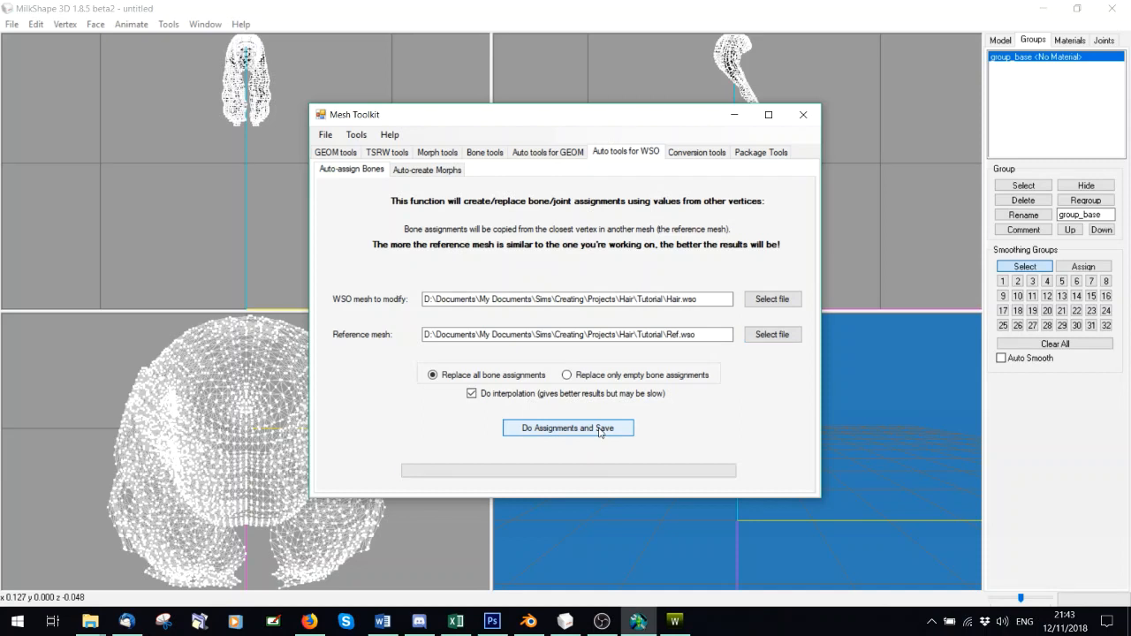
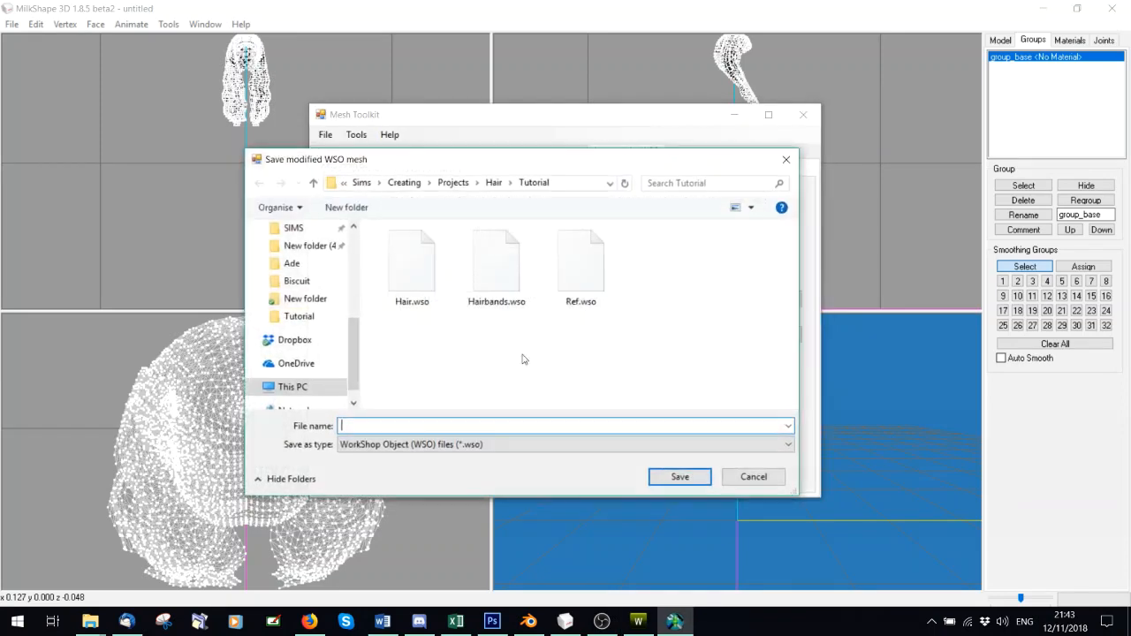
double_click(424, 277)
left_click(610, 321)
- Auto-assign bones to Hairbands.wso from the same reference mesh and save the result over Hairbands.wso
left_click(772, 303)
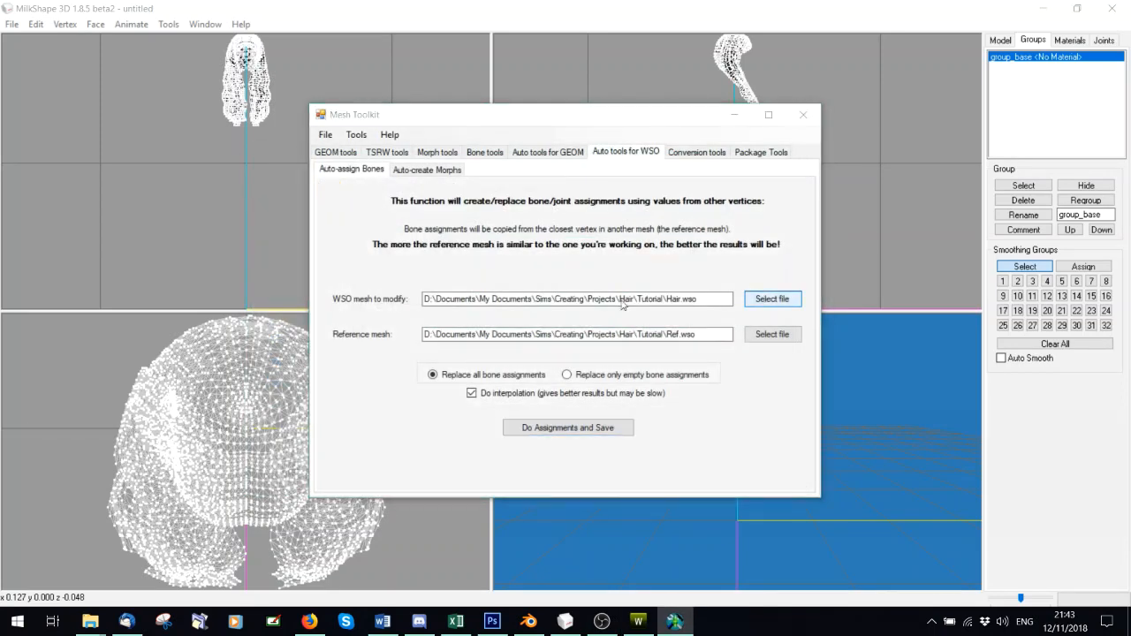
double_click(511, 285)
left_click(620, 427)
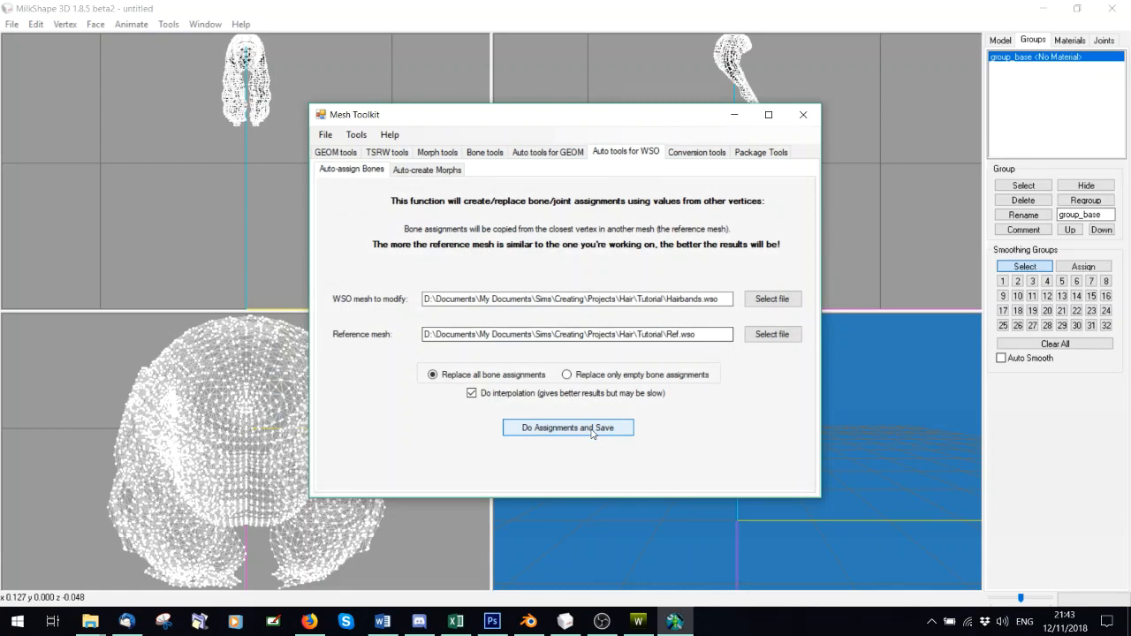
double_click(506, 283)
left_click(611, 321)
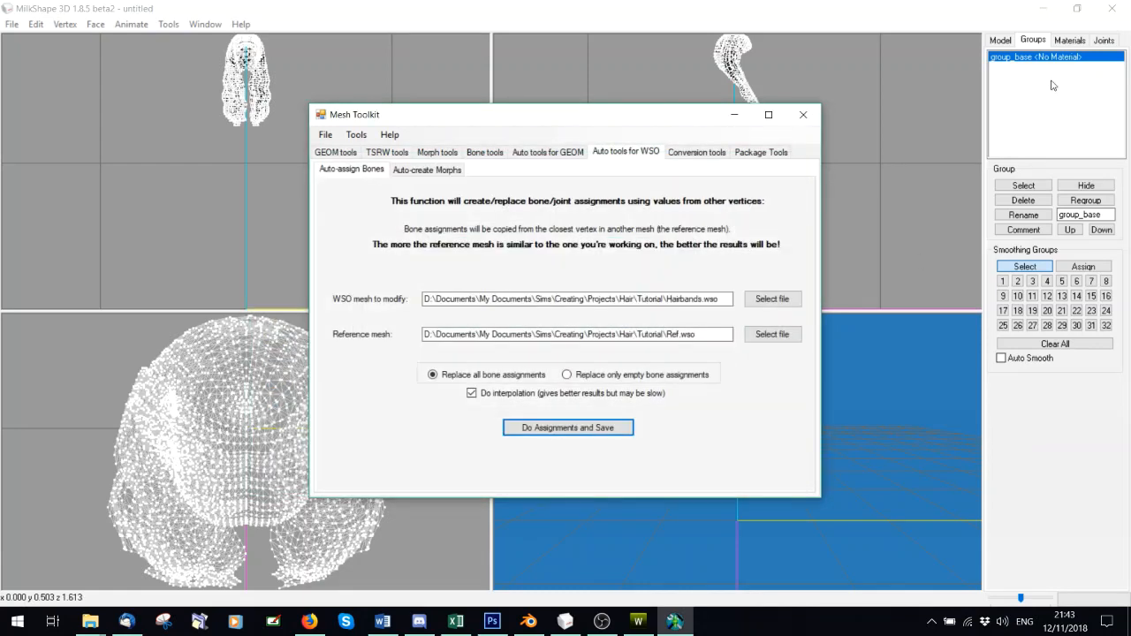
- In MilkShape 3D, delete the reference mesh group and import the modified Hair.wso
left_click(1023, 200)
left_click(12, 23)
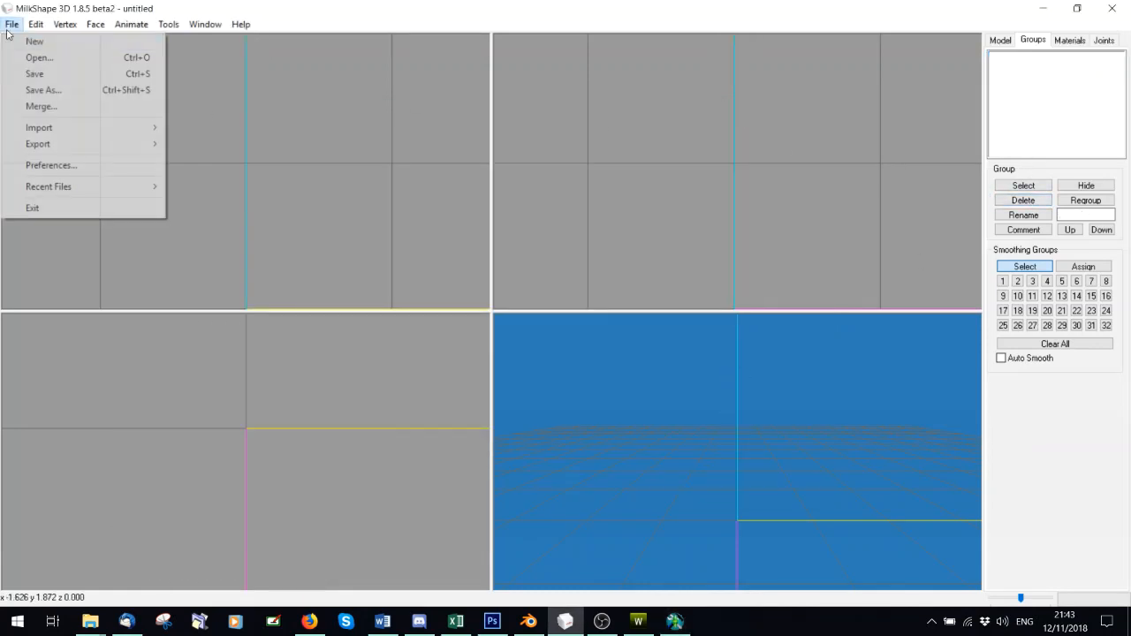
mouse_move(42, 133)
left_click(216, 613)
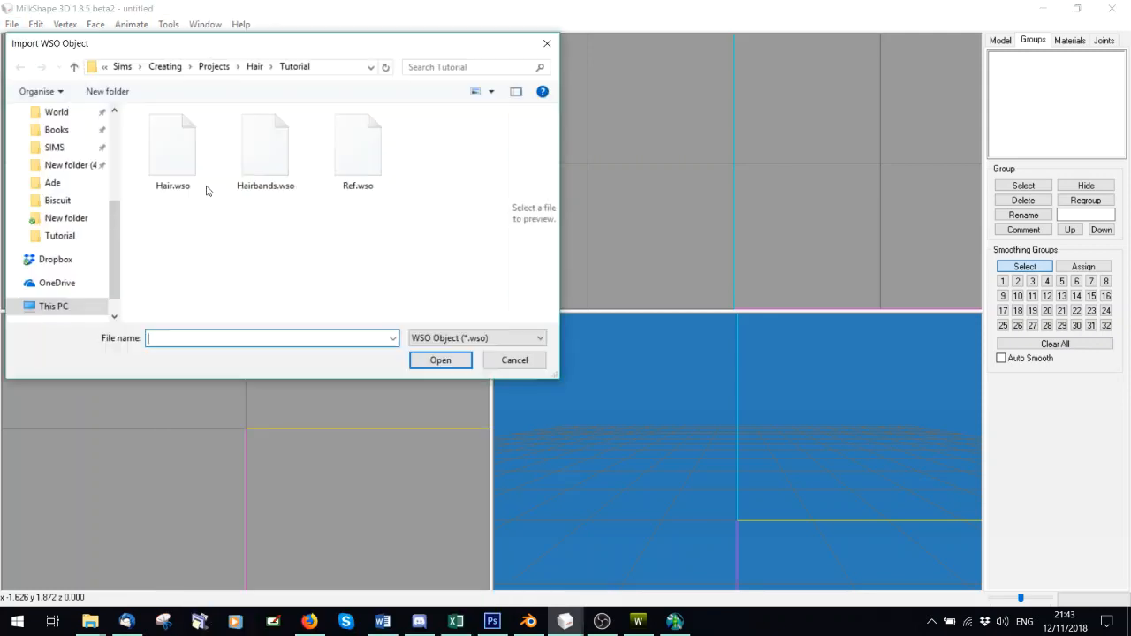
double_click(173, 149)
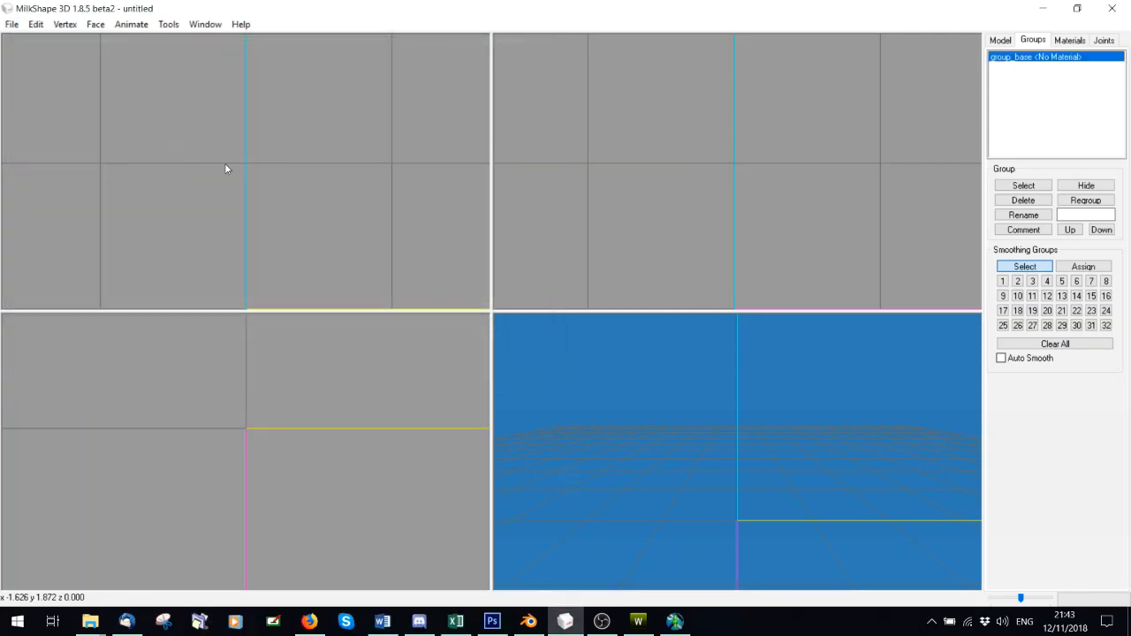
- Switch to TSR Workshop and examine the hair project's texture settings, from the transparency map and patterns down to the collapsed categories
left_click(638, 621)
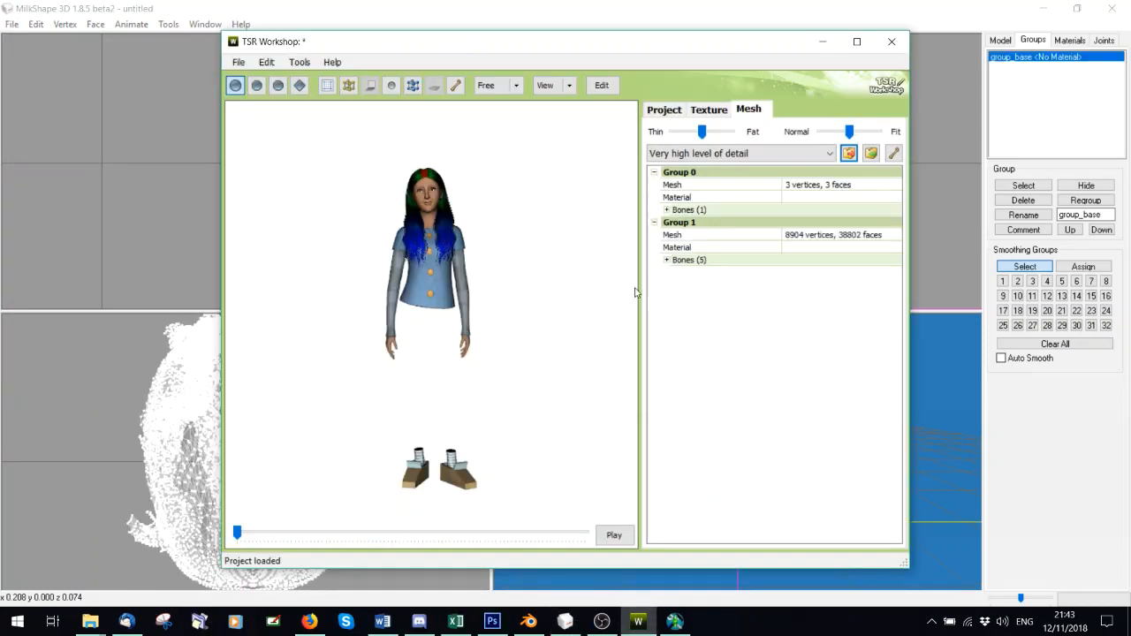
left_click(695, 112)
scroll(882, 371, "down", 6)
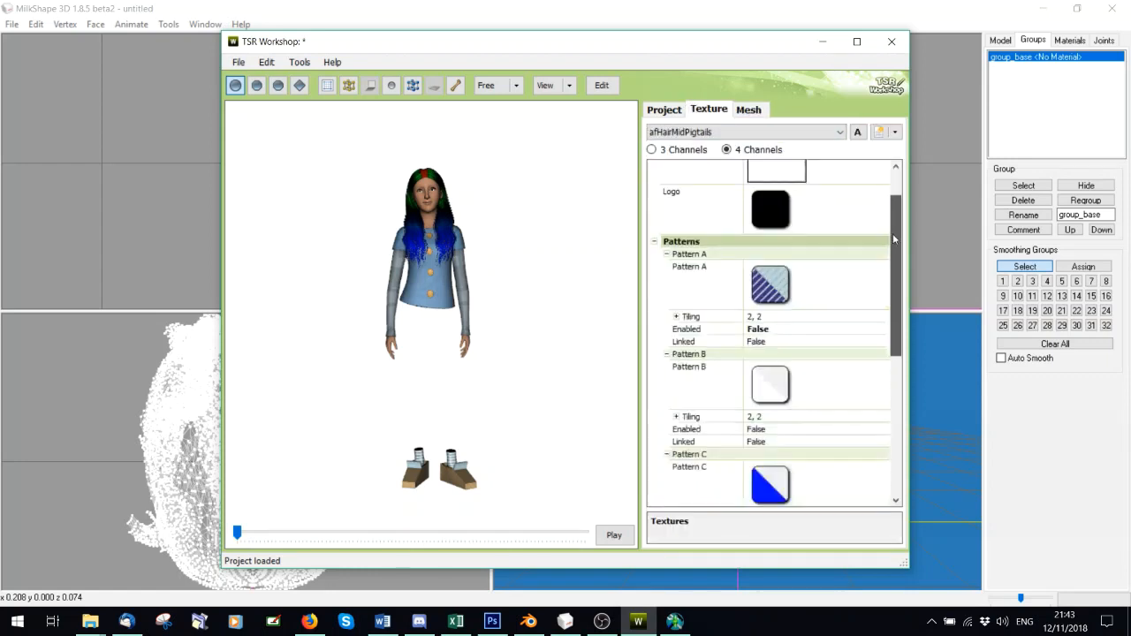
scroll(882, 371, "up", 3)
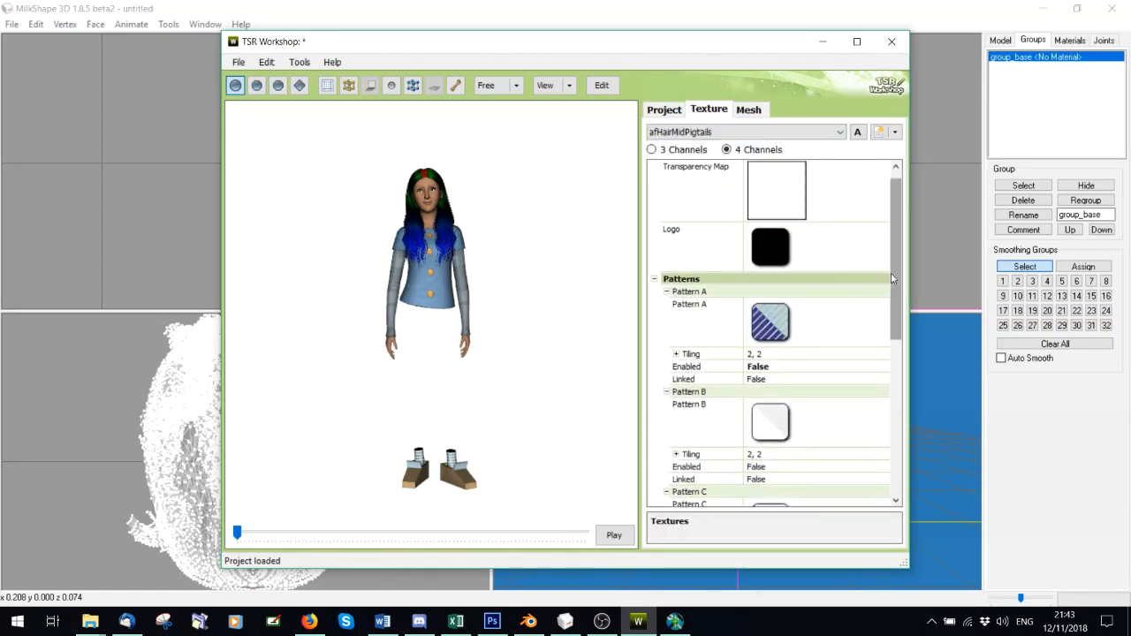
scroll(677, 420, "down", 3)
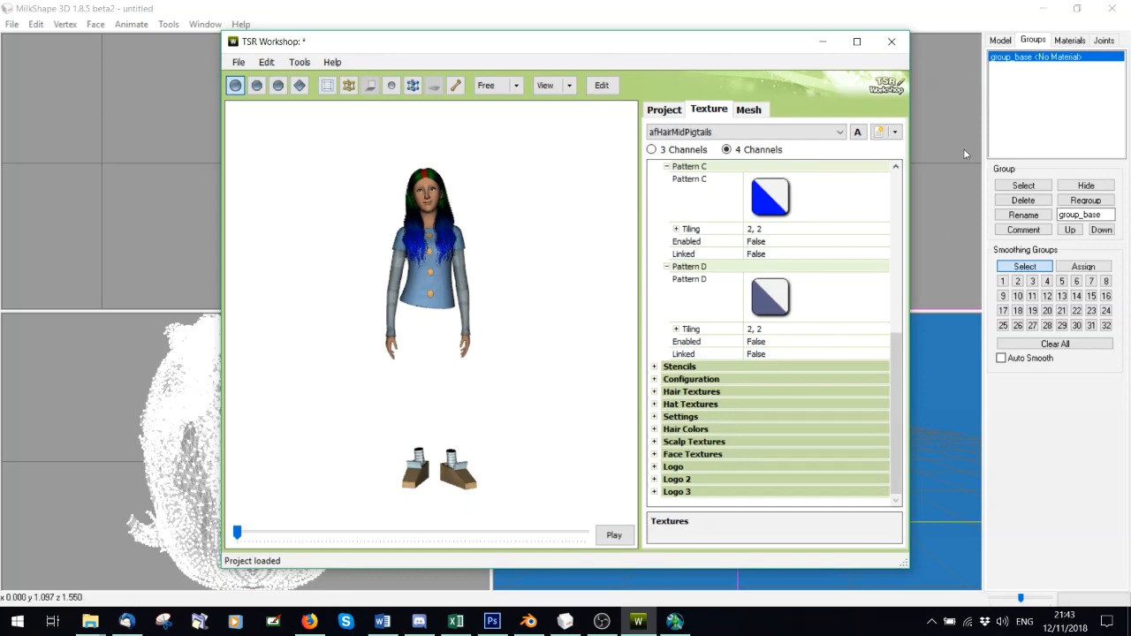
- View the TSR Workshop project's mesh groups, and rename the hair group in MilkShape 3D as group_1
left_click(749, 110)
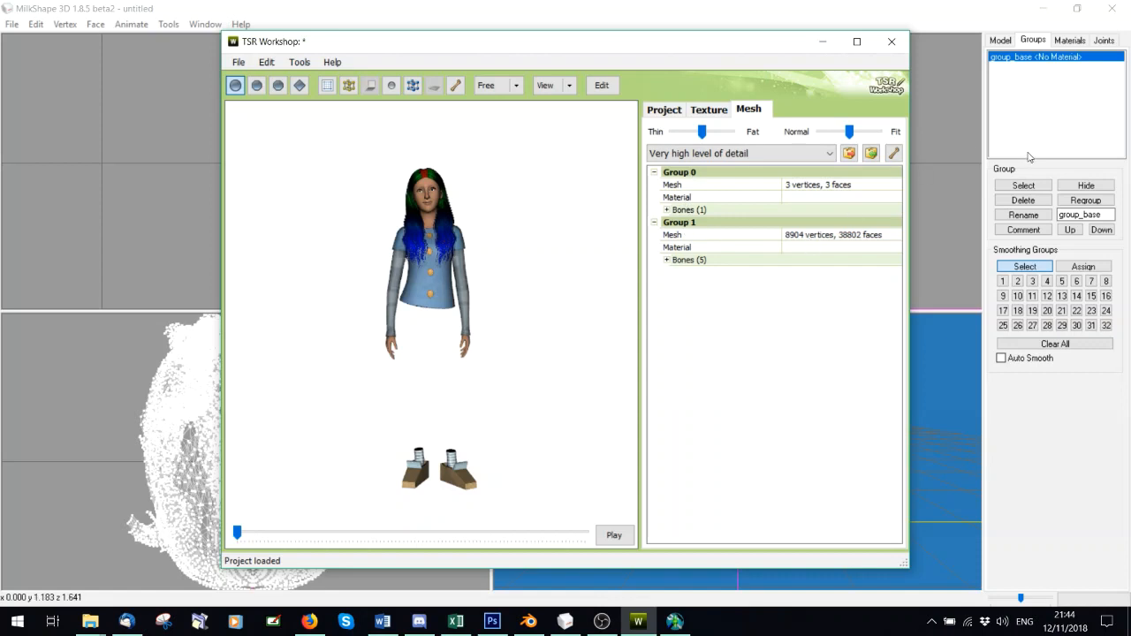
left_click_drag(1106, 213, 1088, 217)
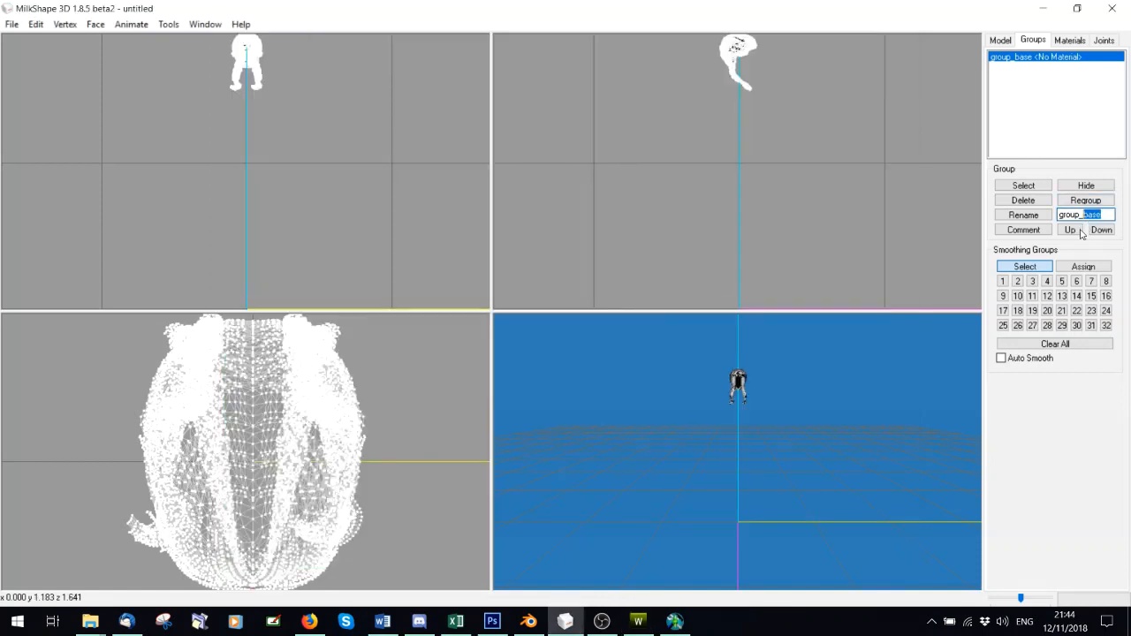
type("1")
left_click(1023, 215)
left_click(13, 23)
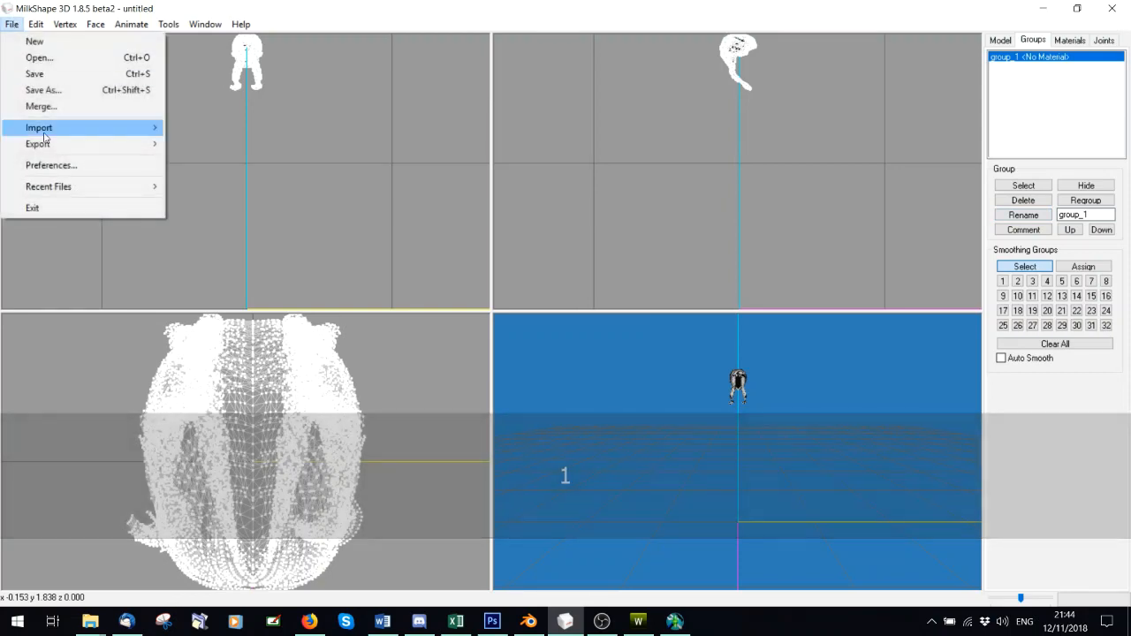
left_click(43, 129)
left_click(211, 606)
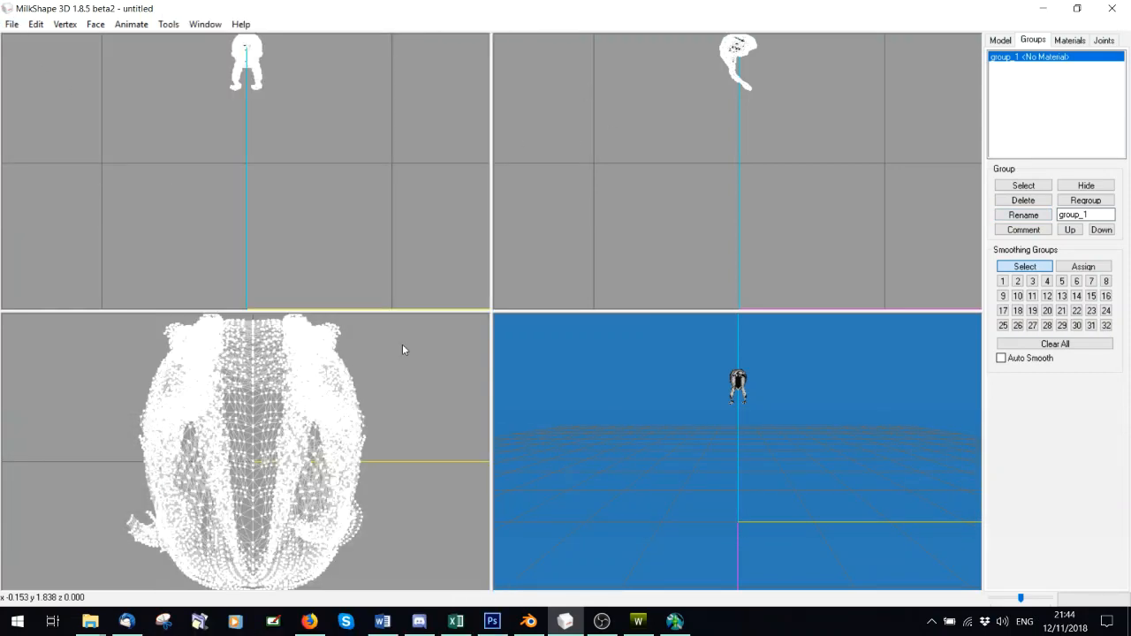
left_click(548, 41)
- Import the Hairbands.wso mesh alongside the hair group
left_click(13, 24)
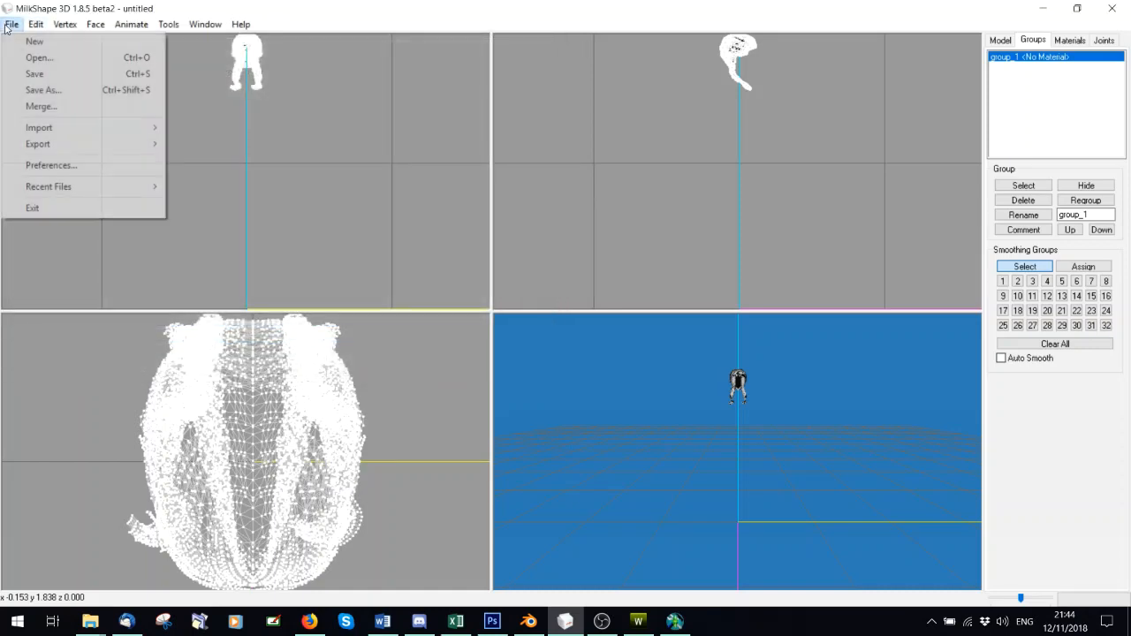
left_click(38, 127)
left_click(204, 612)
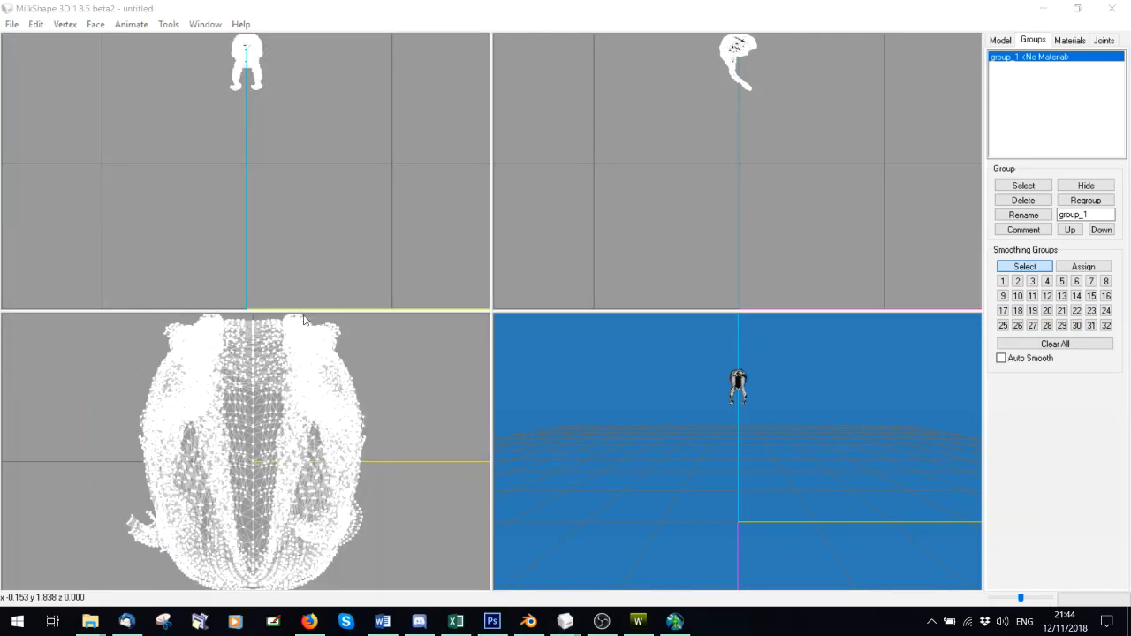
double_click(260, 144)
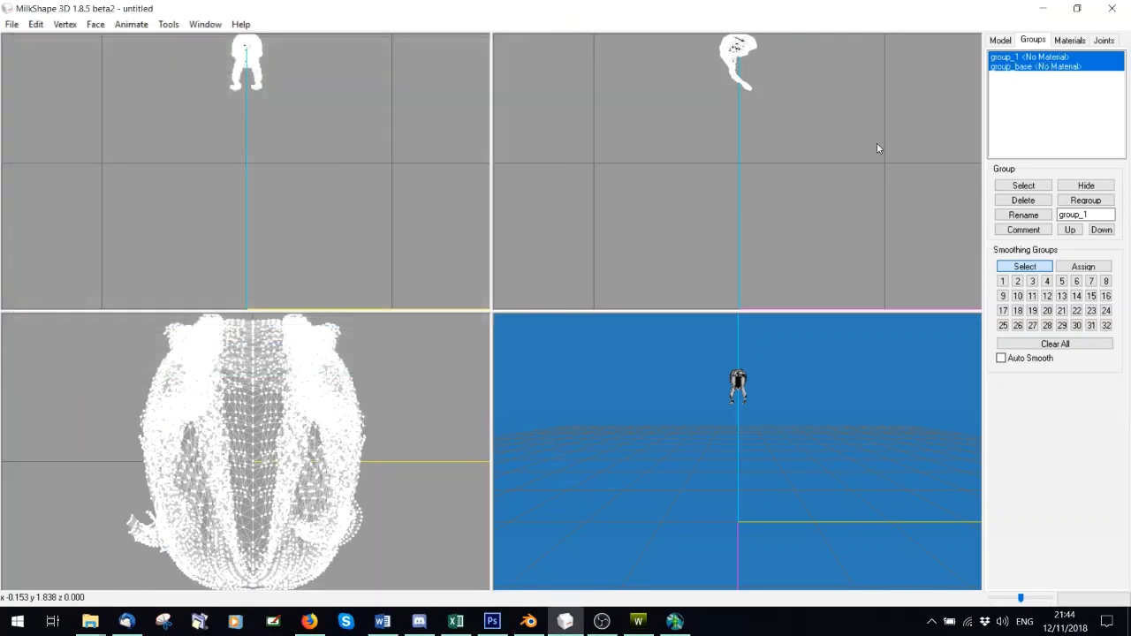
- Move the imported hairbands group above group_1 and rename it as group_0
left_click(1073, 231)
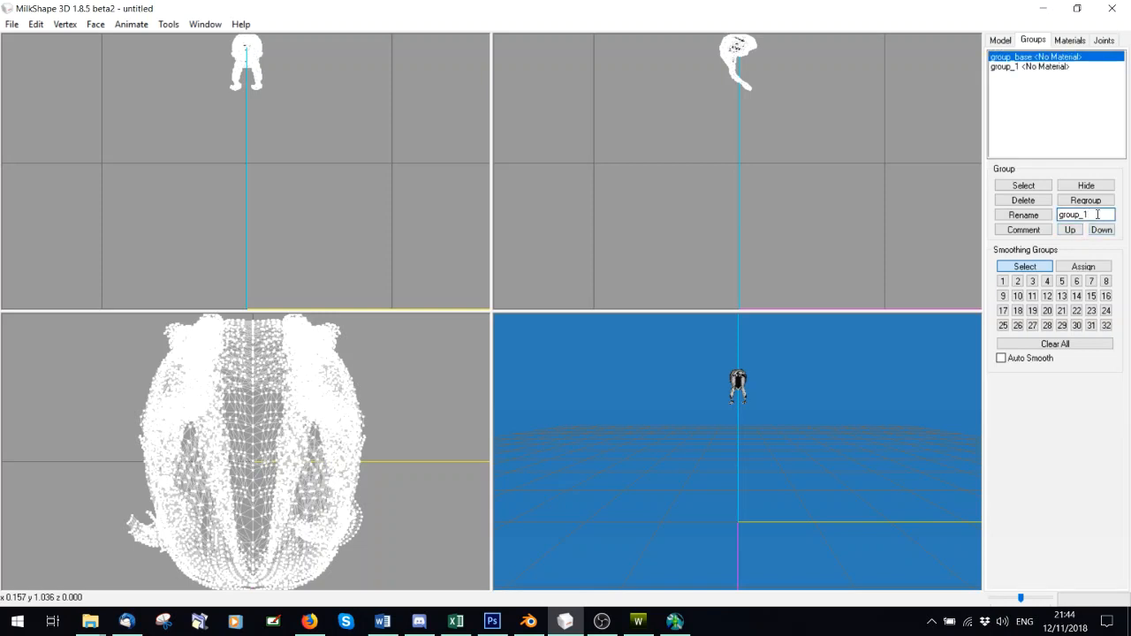
key("BackSpace")
type("0")
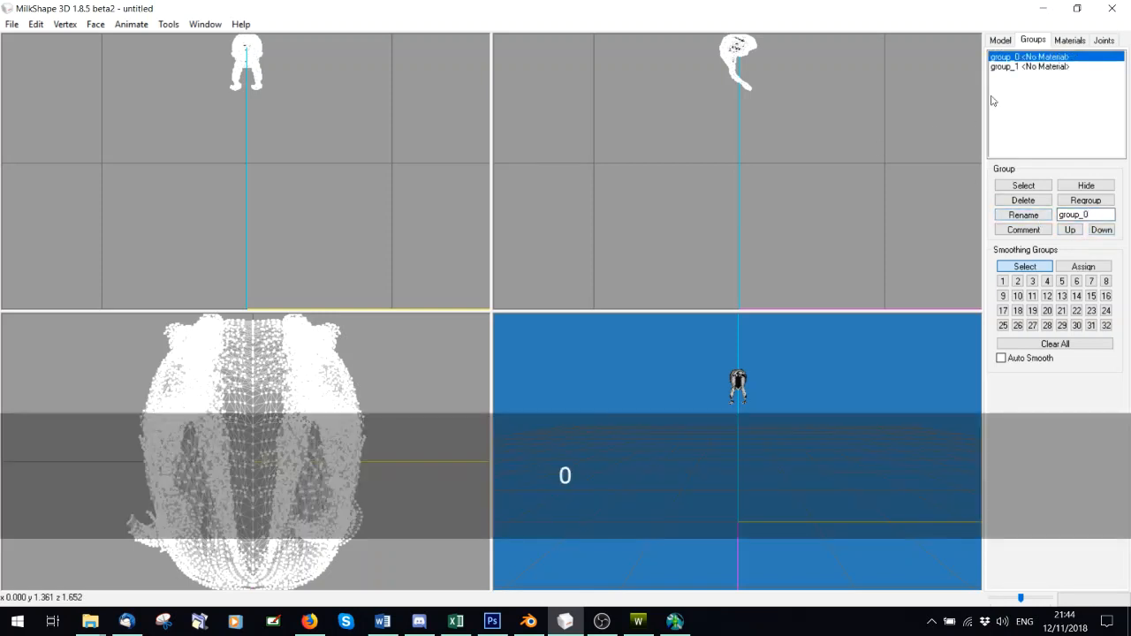
- Draw the vertices with bone colors and export the combined mesh as a WSO object named LOD0 in the Tutorial folder
left_click(1103, 41)
left_click(999, 300)
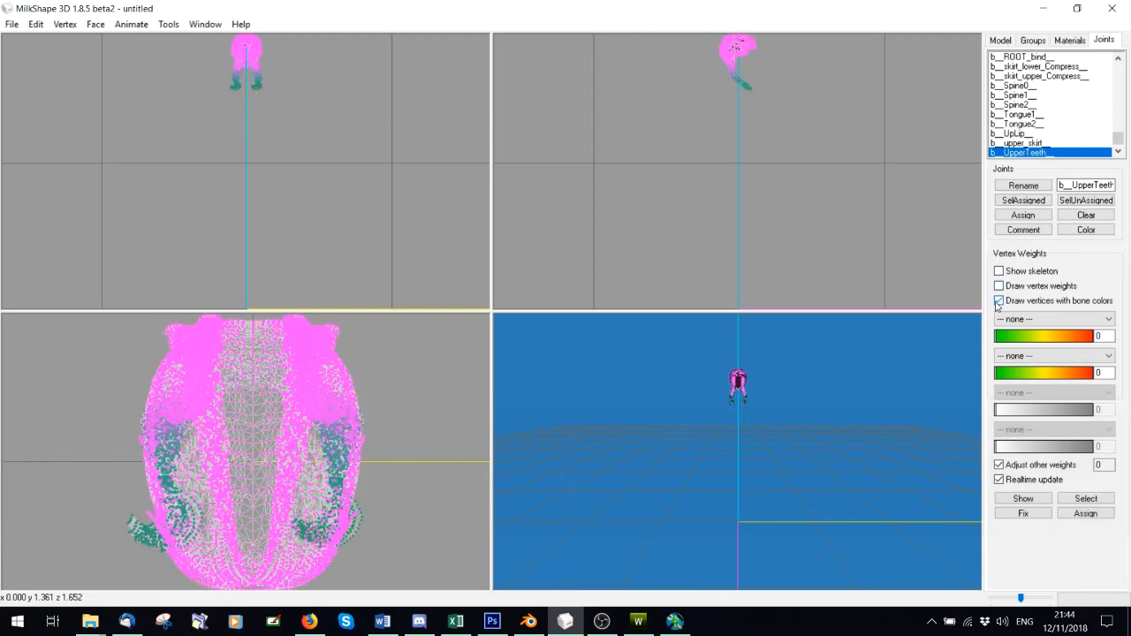
left_click(13, 24)
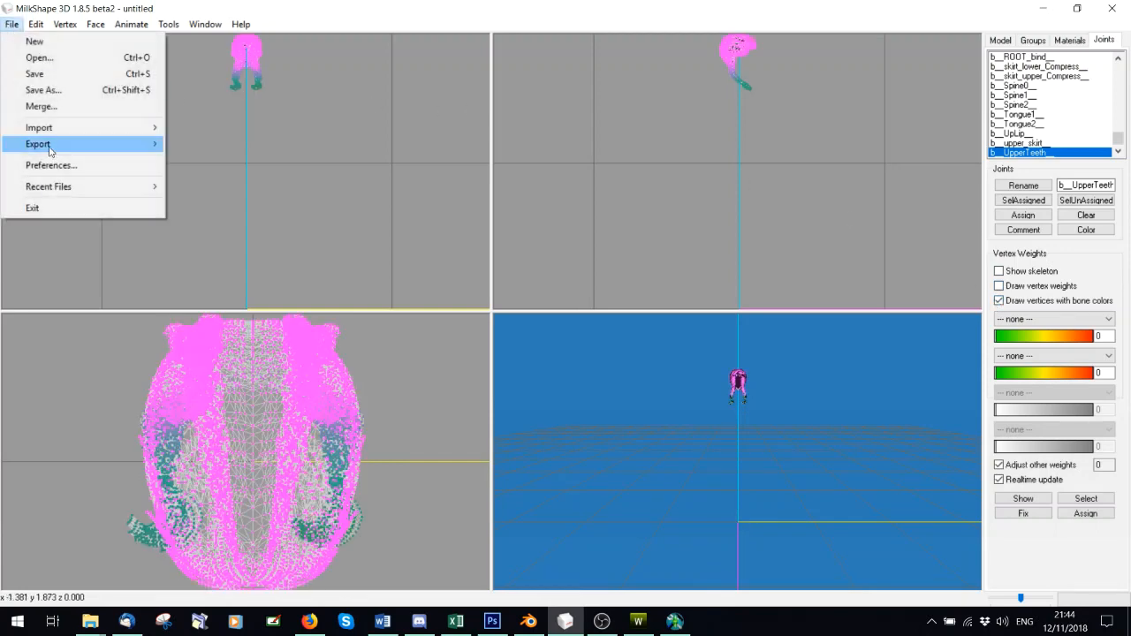
mouse_move(40, 146)
left_click(190, 550)
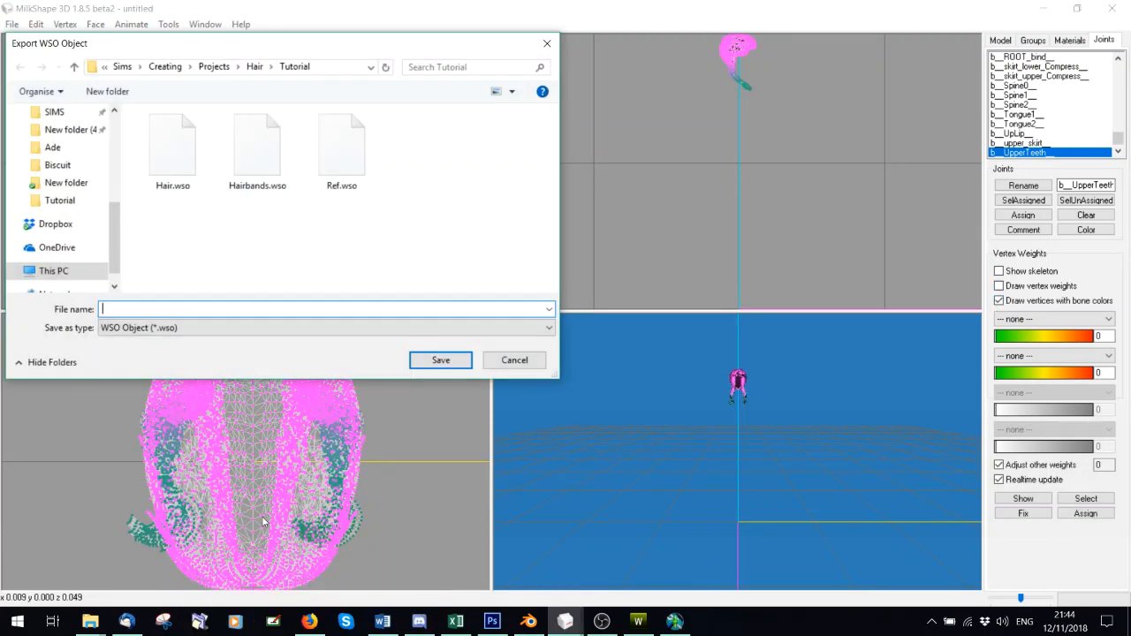
type("LOD0")
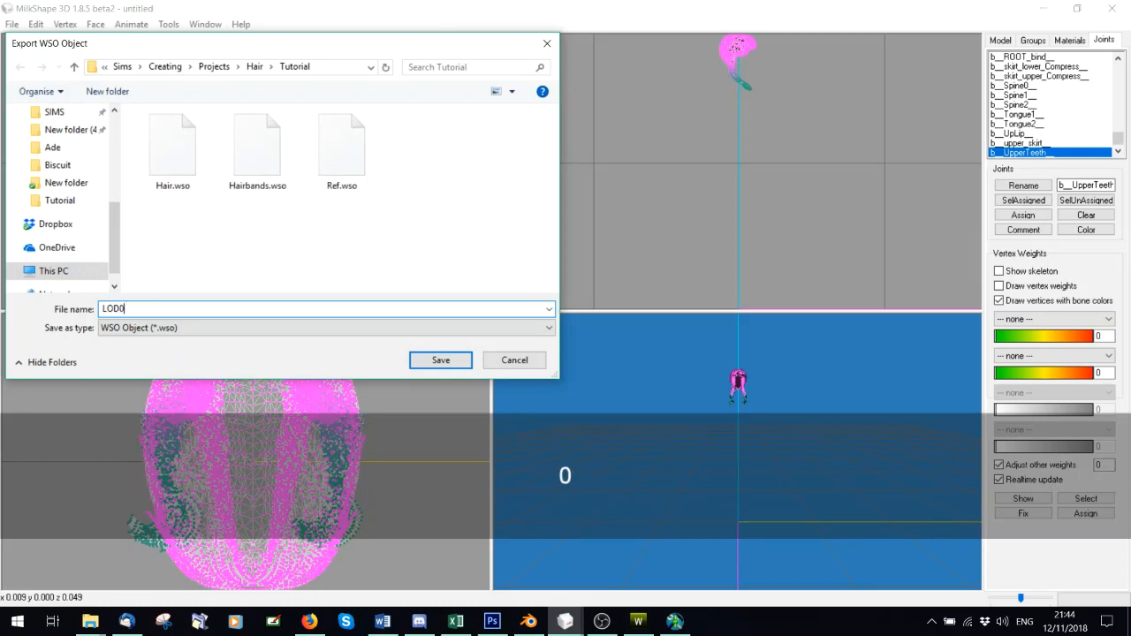
left_click(446, 363)
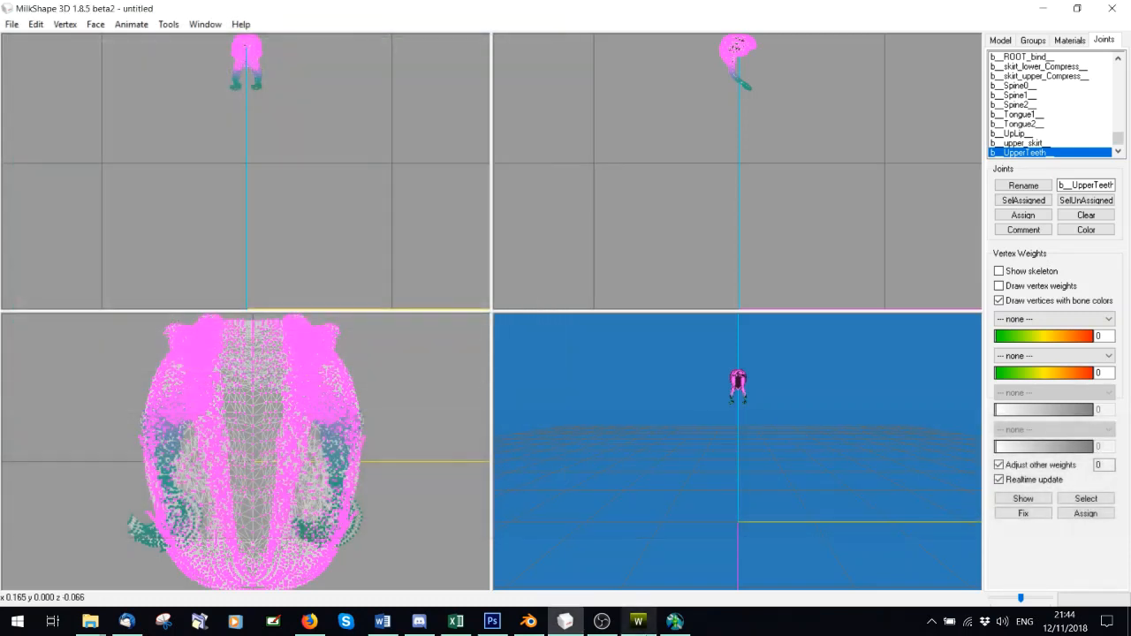
- Switch to TSR Workshop and try to import LOD0.wso as the very high level of detail mesh
left_click(638, 621)
scroll(429, 243, "up", 2)
scroll(414, 338, "up", 4)
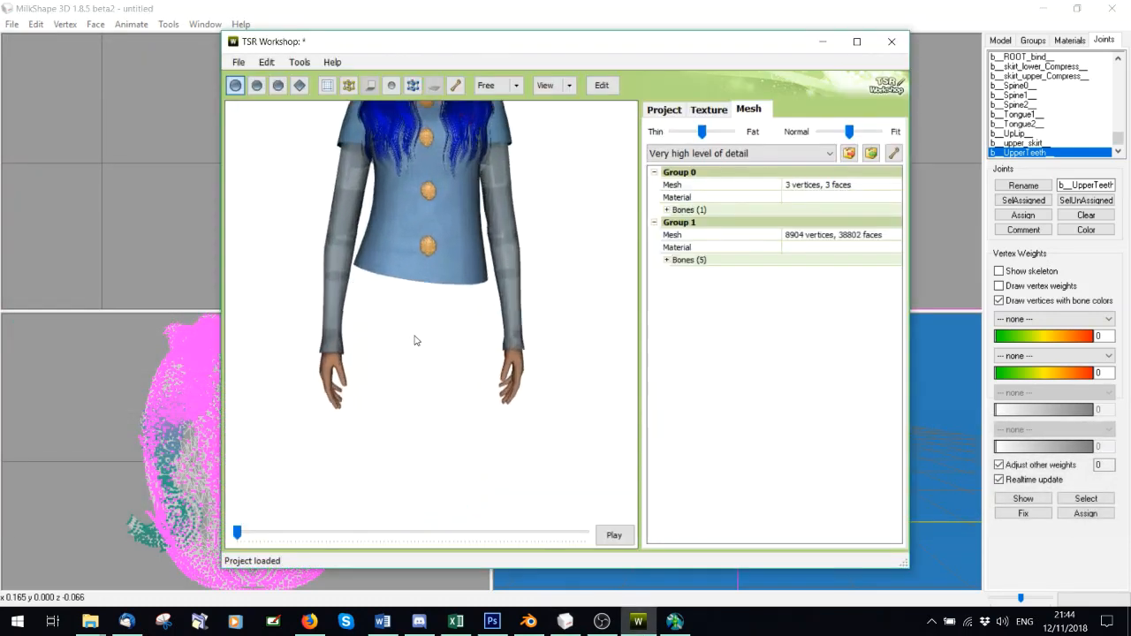
left_click(555, 84)
left_click(575, 125)
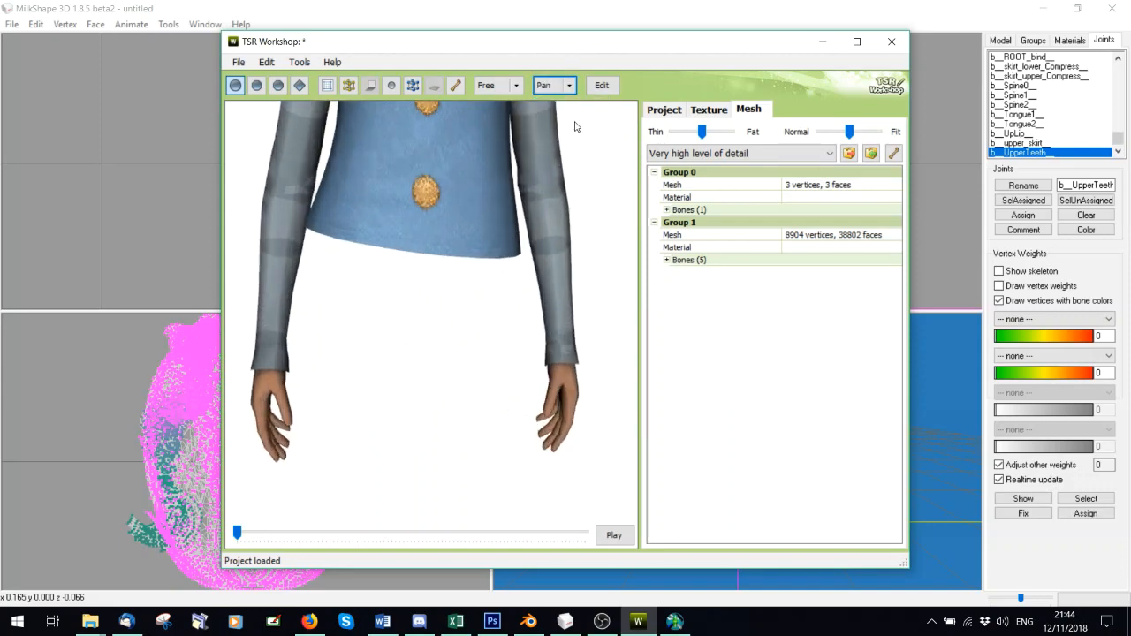
left_click_drag(448, 172, 447, 306)
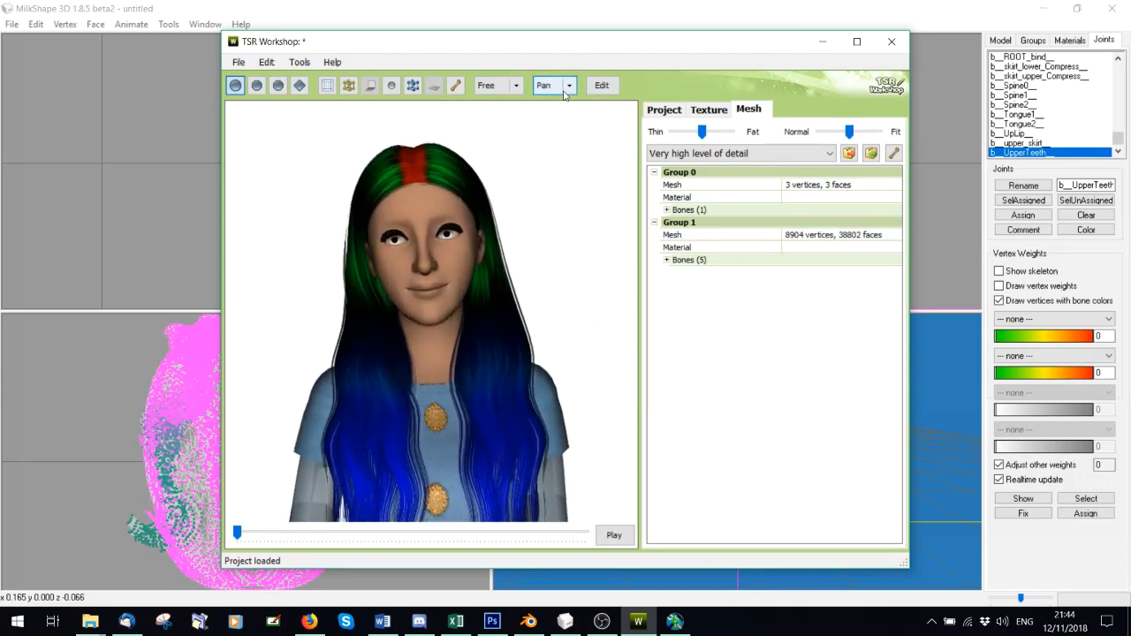
left_click(555, 84)
left_click(566, 104)
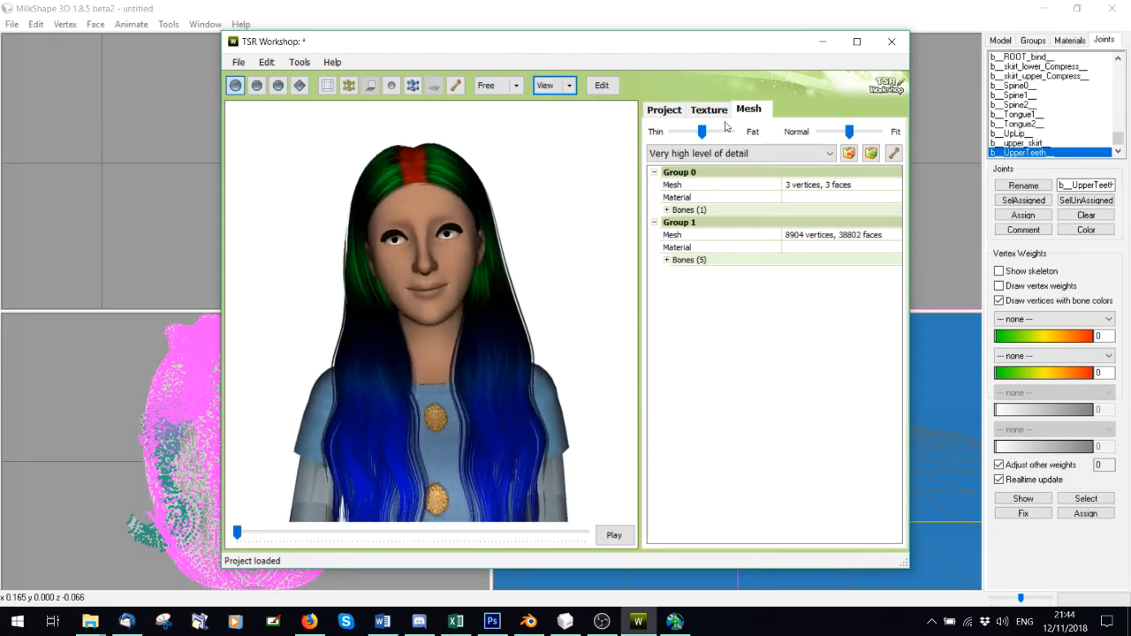
left_click(870, 153)
left_click(608, 169)
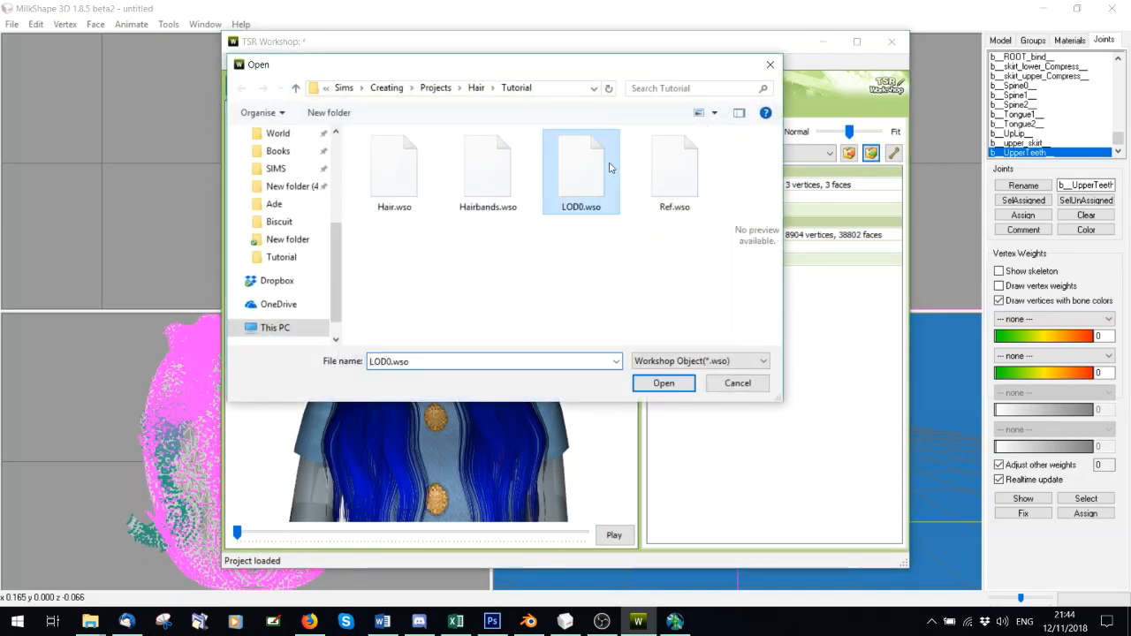
double_click(609, 168)
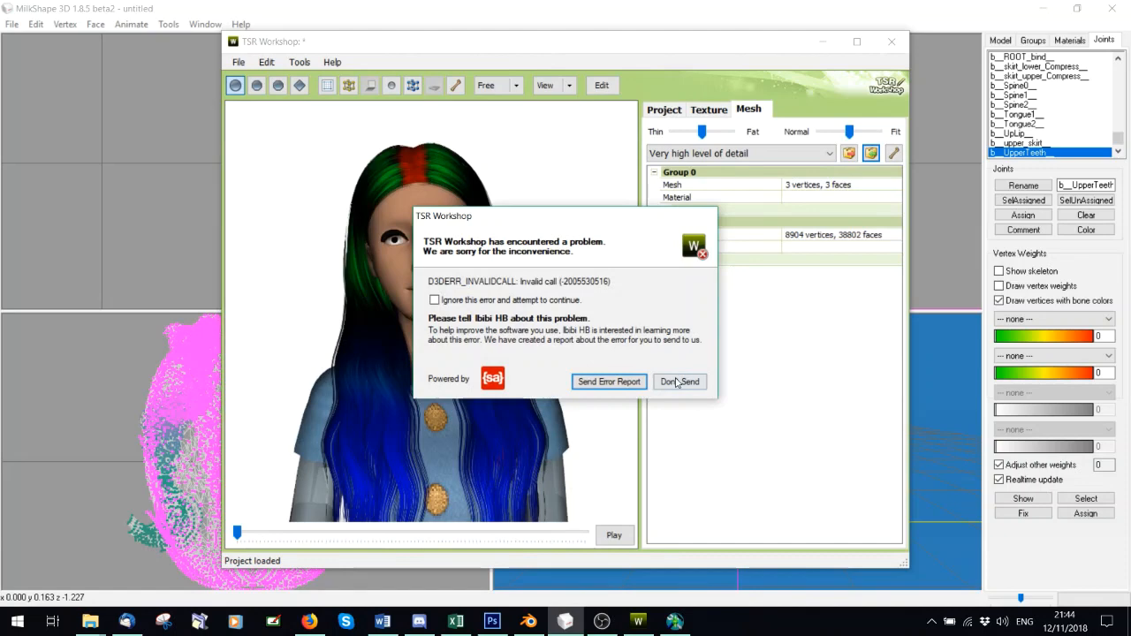
- Dismiss the TSR Workshop error reports without sending them, and restart the program from the desktop
left_click(679, 382)
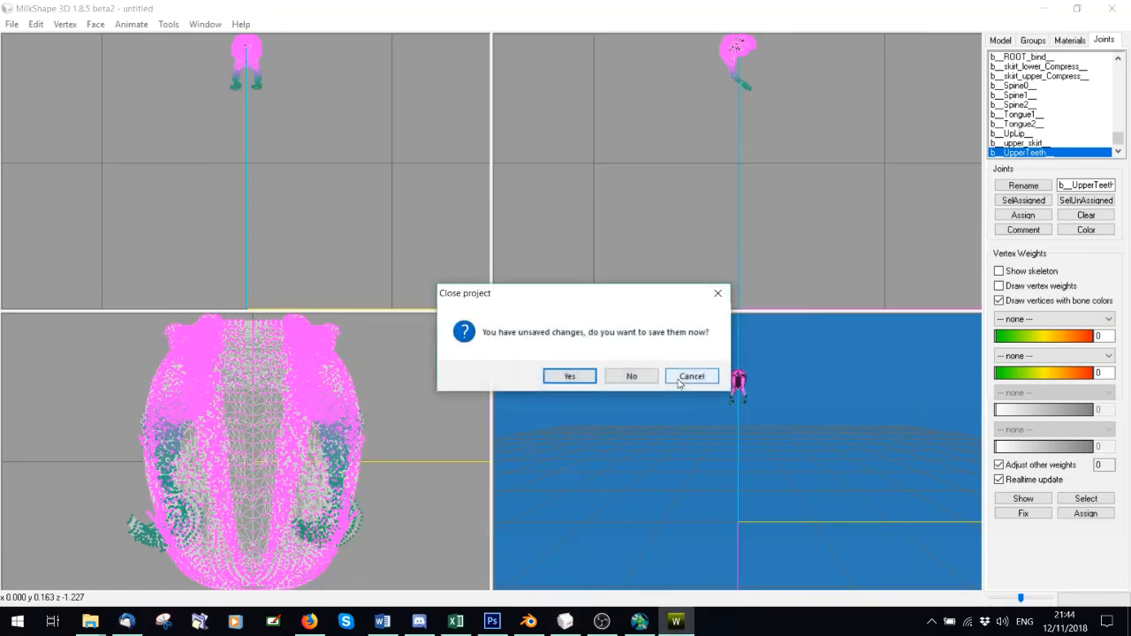
left_click(678, 382)
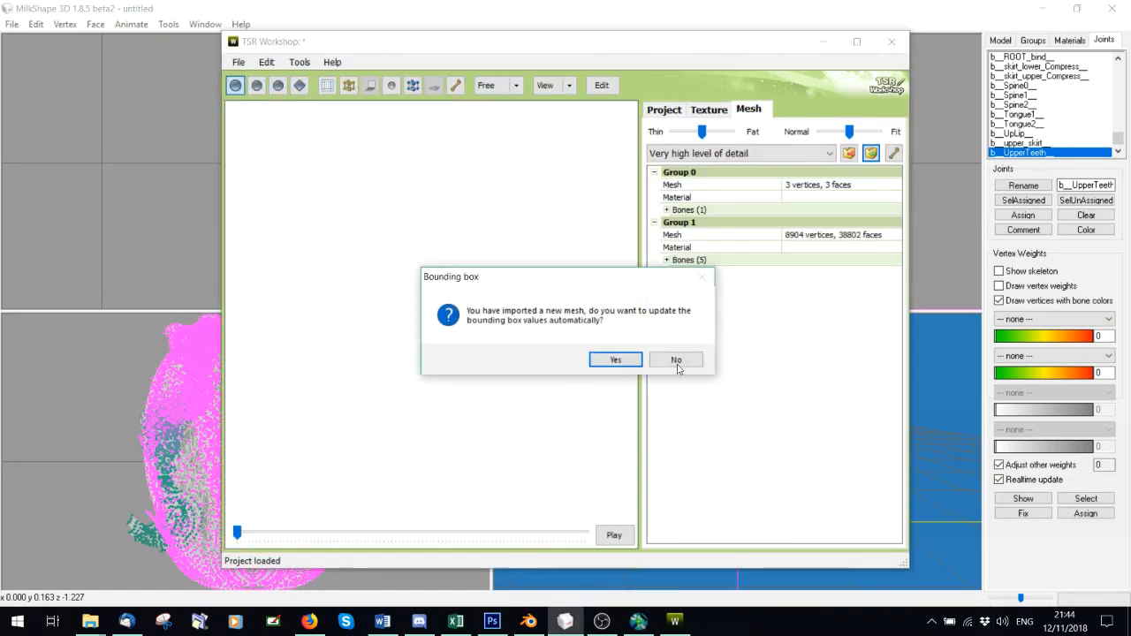
left_click(632, 362)
left_click(678, 382)
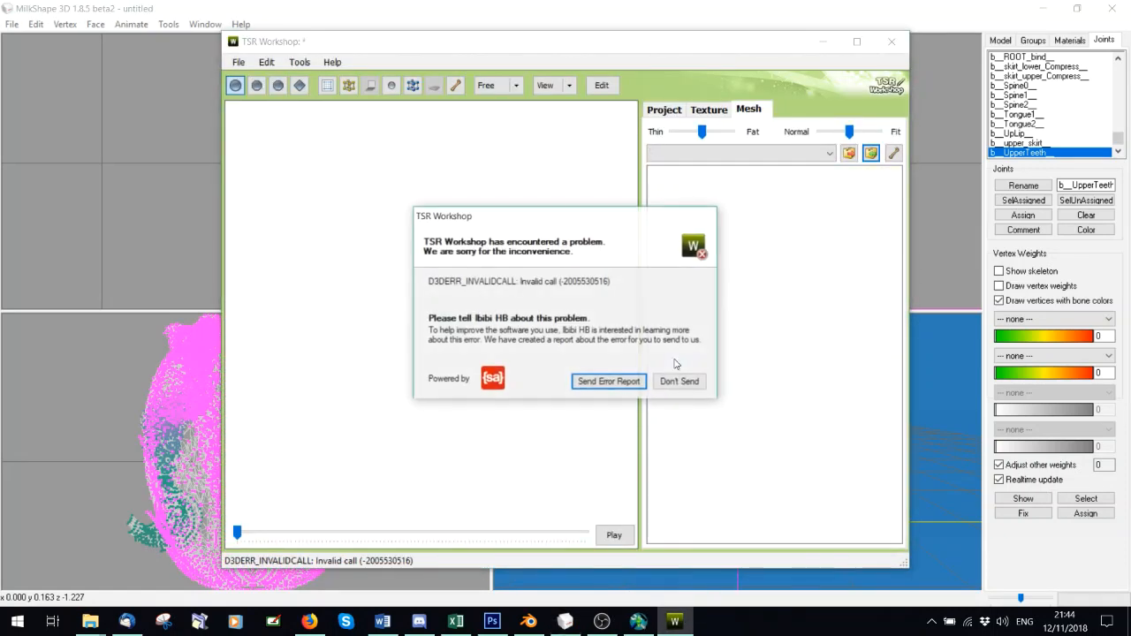
left_click(678, 381)
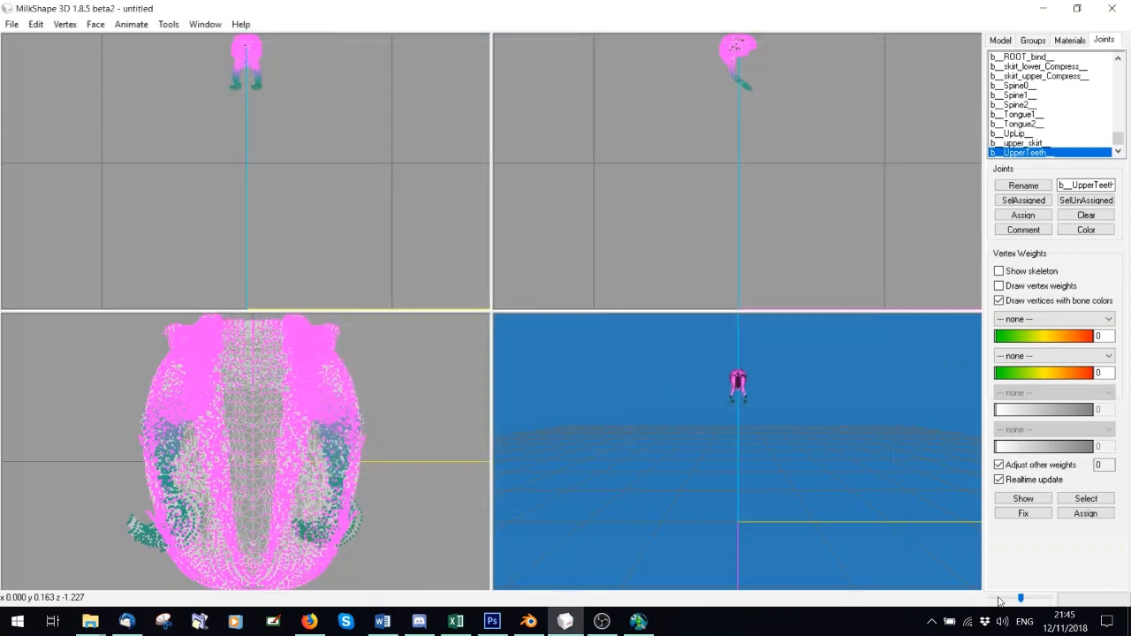
left_click(1128, 623)
double_click(311, 542)
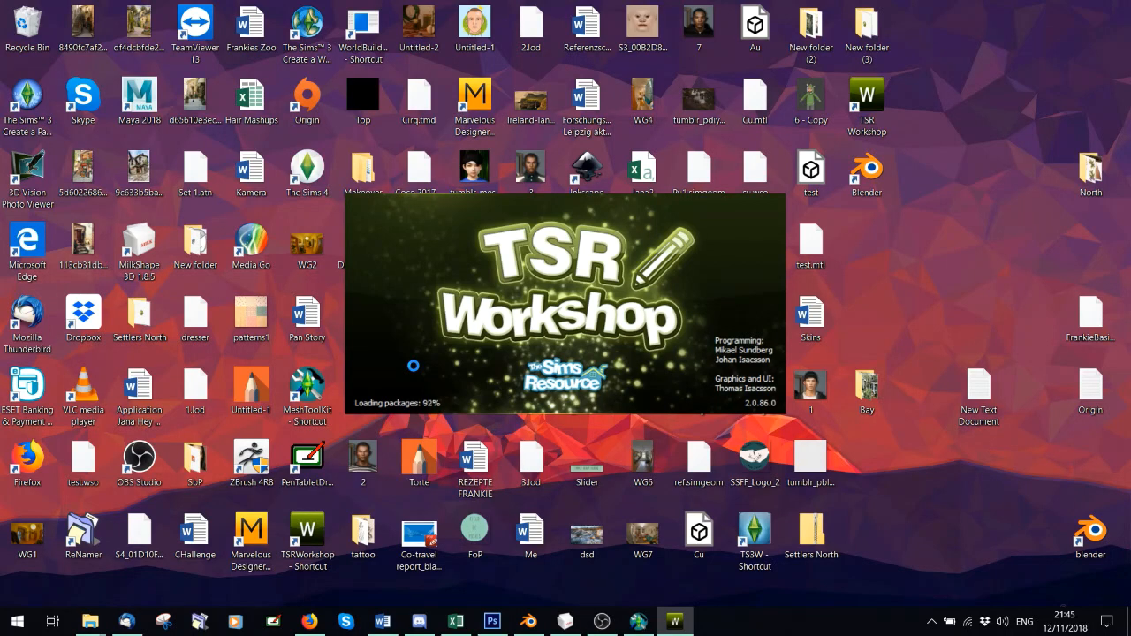
- Switch to MilkShape 3D and check the order and names of the mesh groups, then minimize it
left_click(565, 621)
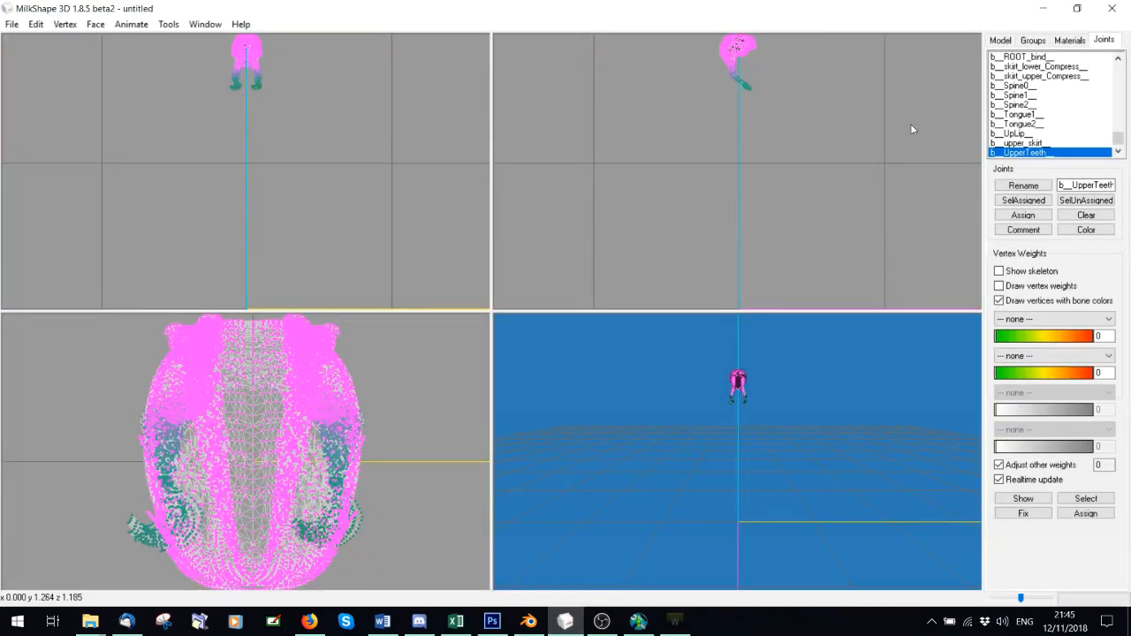
left_click(1030, 41)
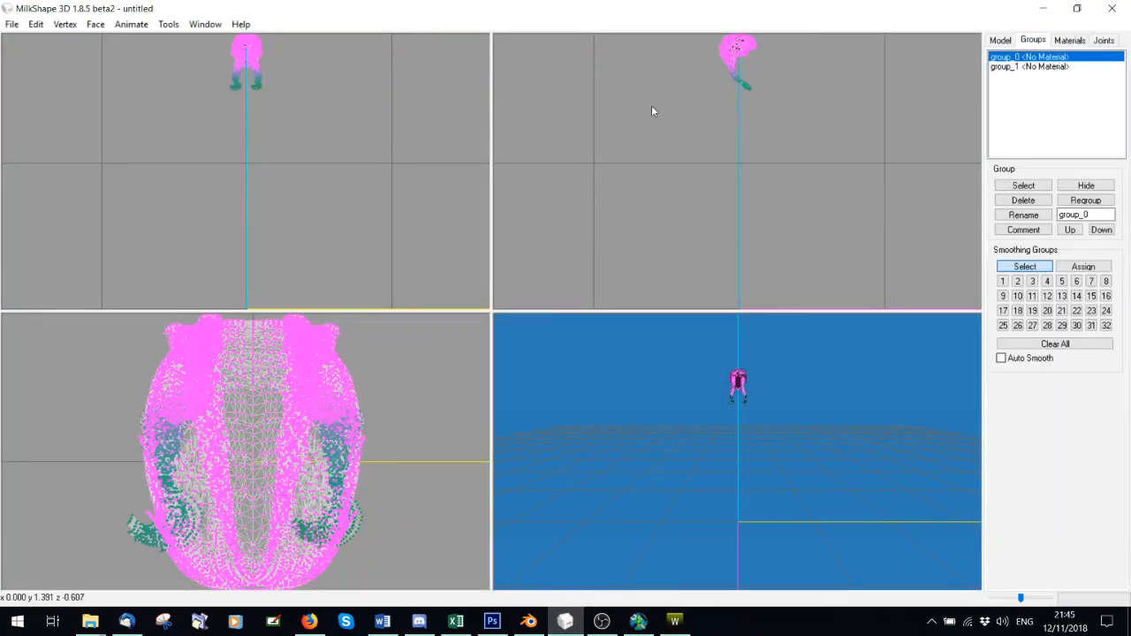
left_click(1049, 13)
- Start a new import project in TSR Workshop and limit the file selection to Package (*.package) files
left_click(265, 180)
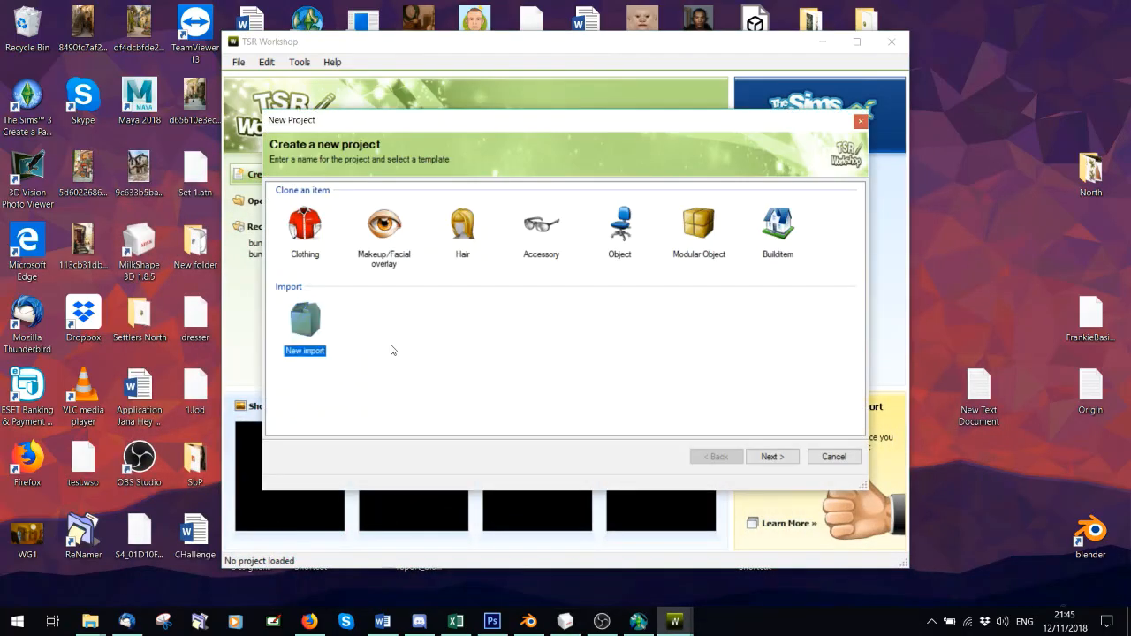
left_click(772, 456)
left_click(834, 209)
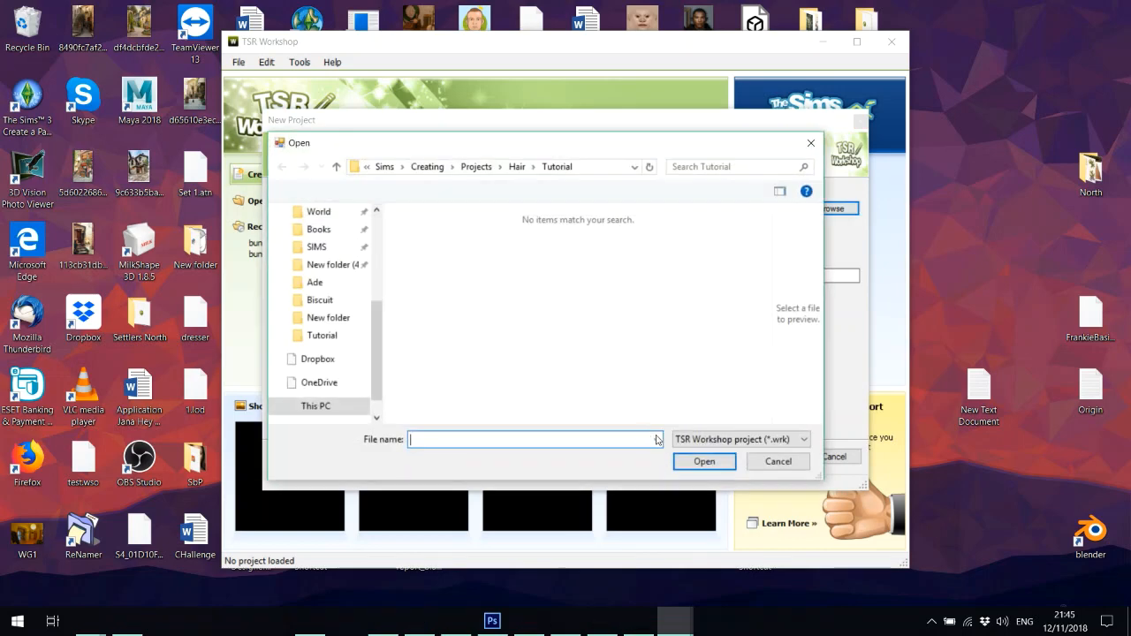
left_click(696, 439)
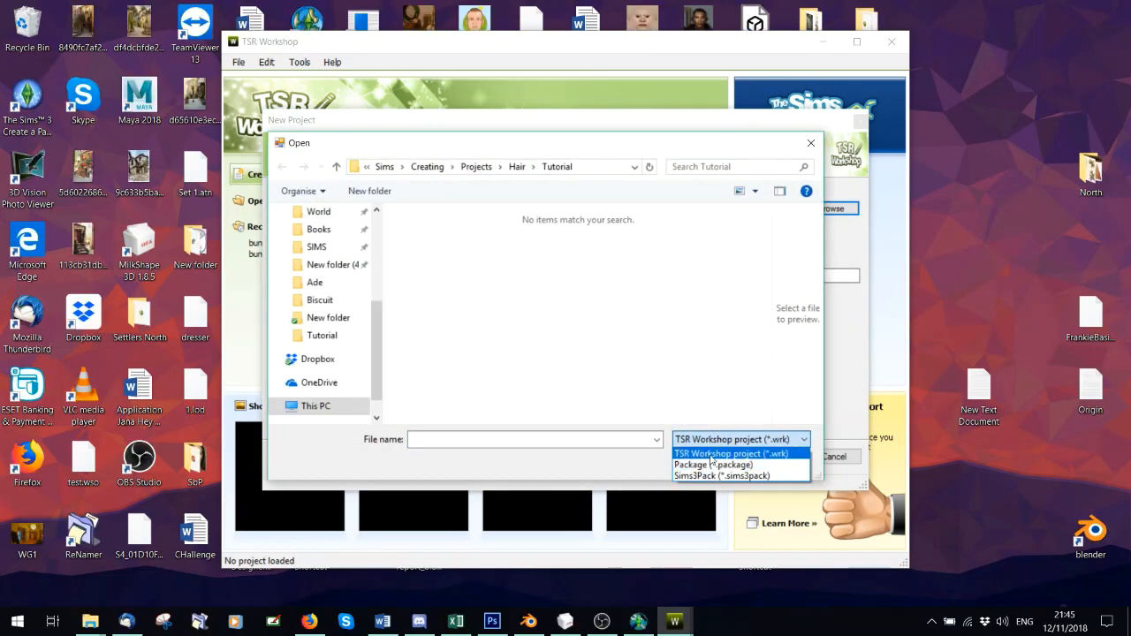
left_click(710, 464)
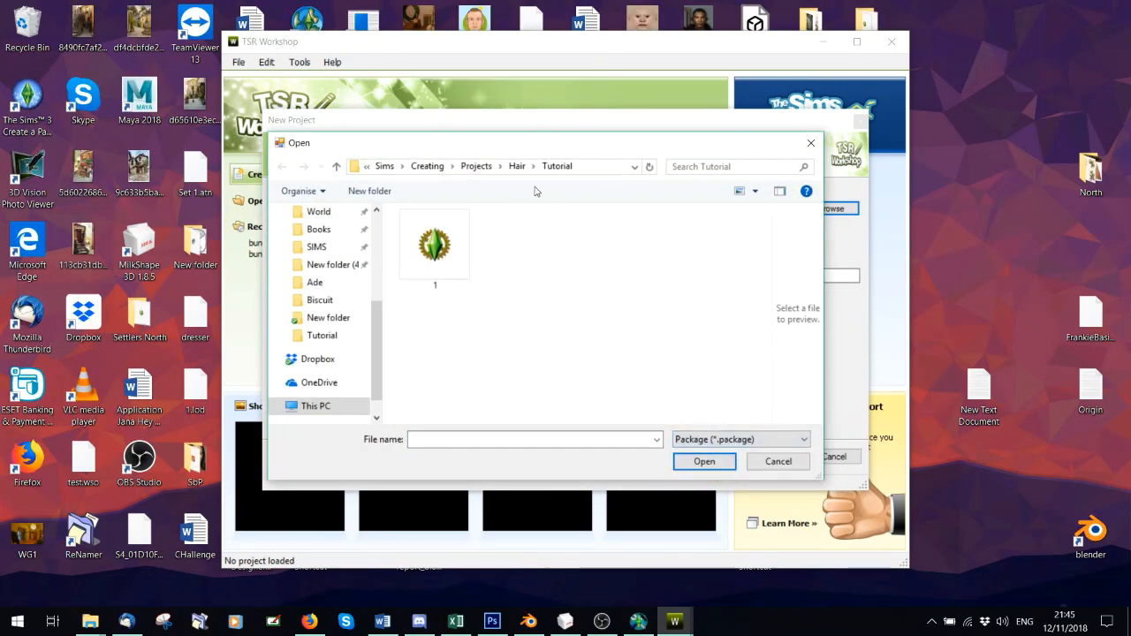
- Browse from My Documents to the folder Sims > SORTED PACKAGES > CAS > Hair > AF > Ade for the package to import
scroll(336, 274, "up", 2)
scroll(340, 283, "up", 2)
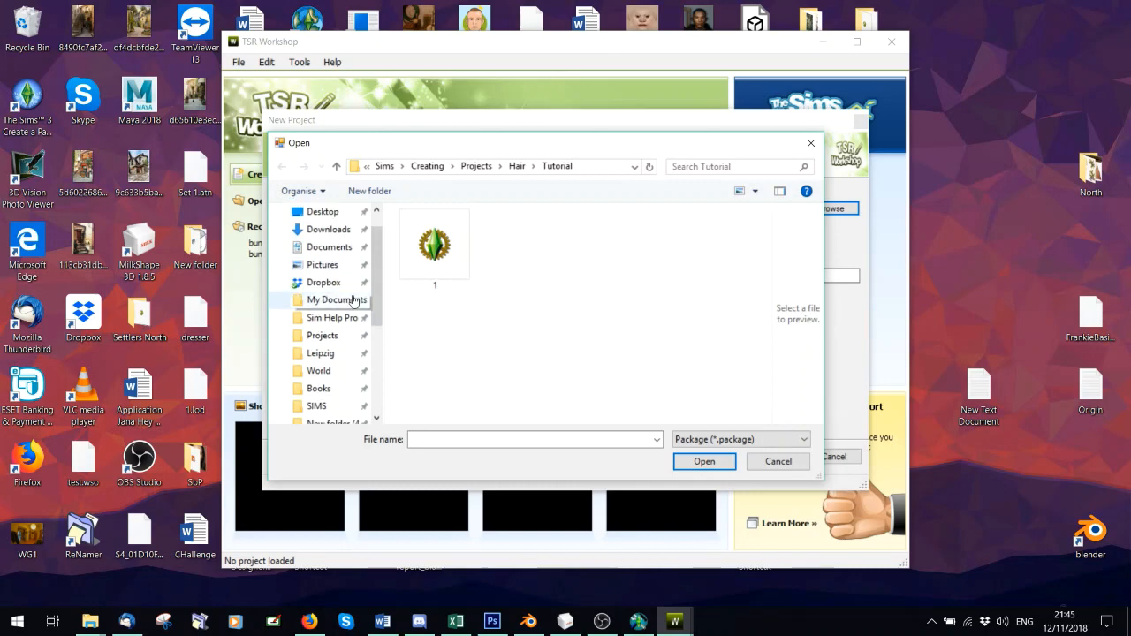
left_click(334, 281)
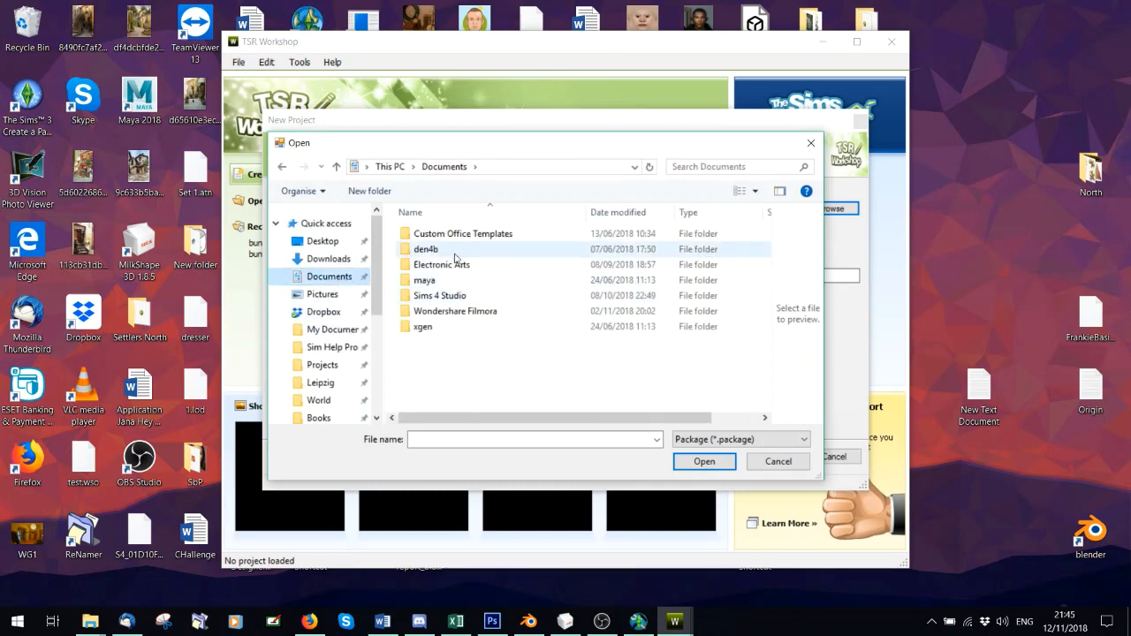
left_click(329, 328)
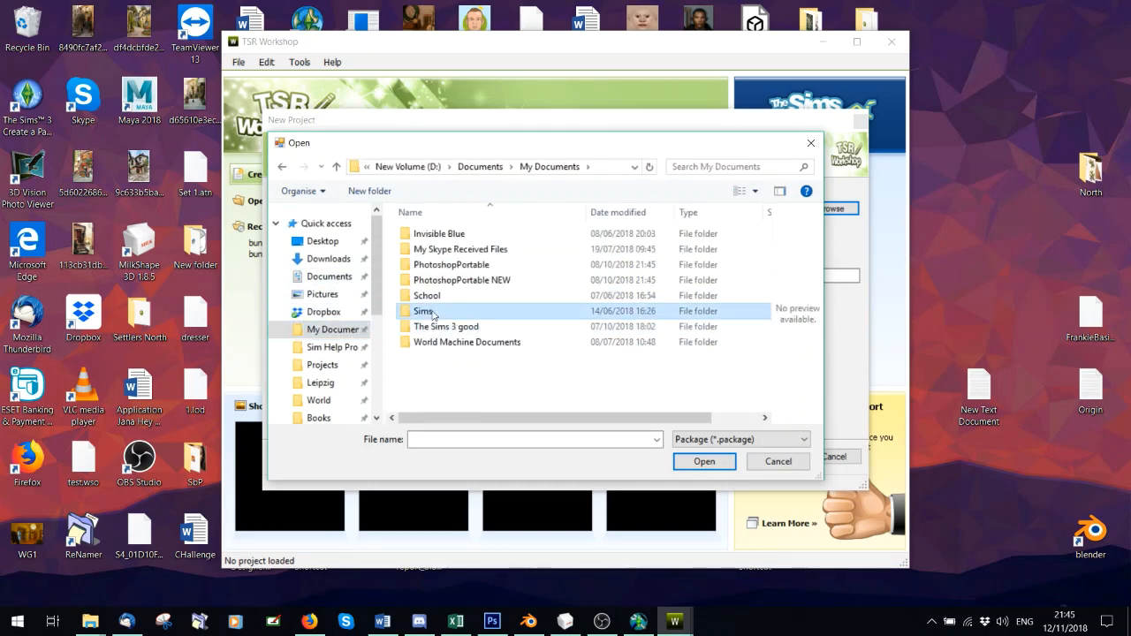
double_click(456, 314)
double_click(455, 281)
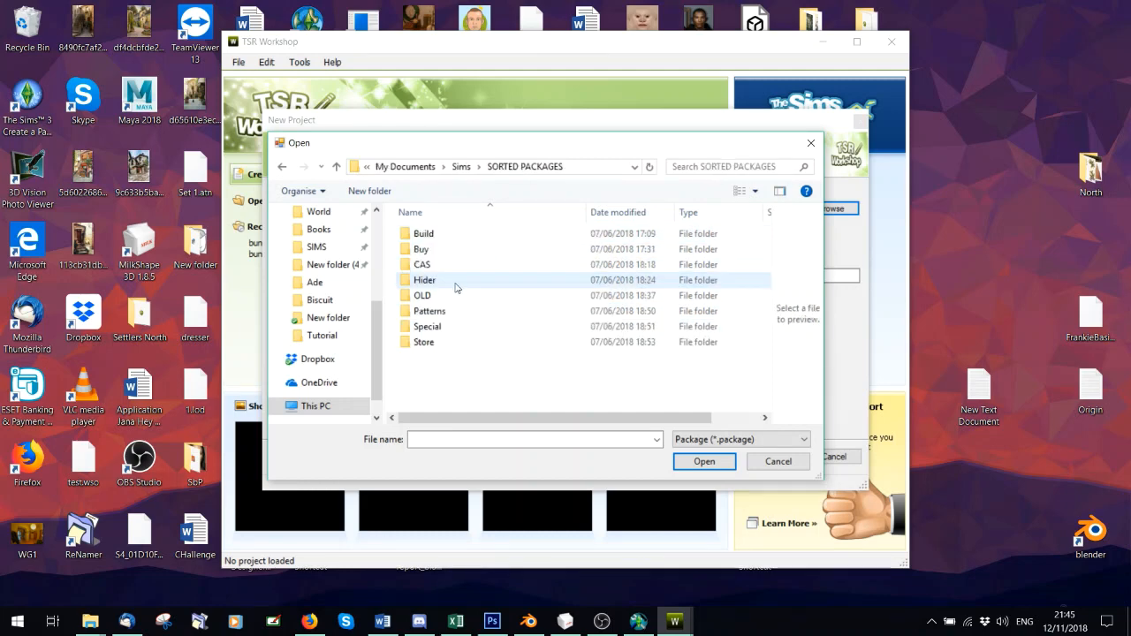
double_click(449, 261)
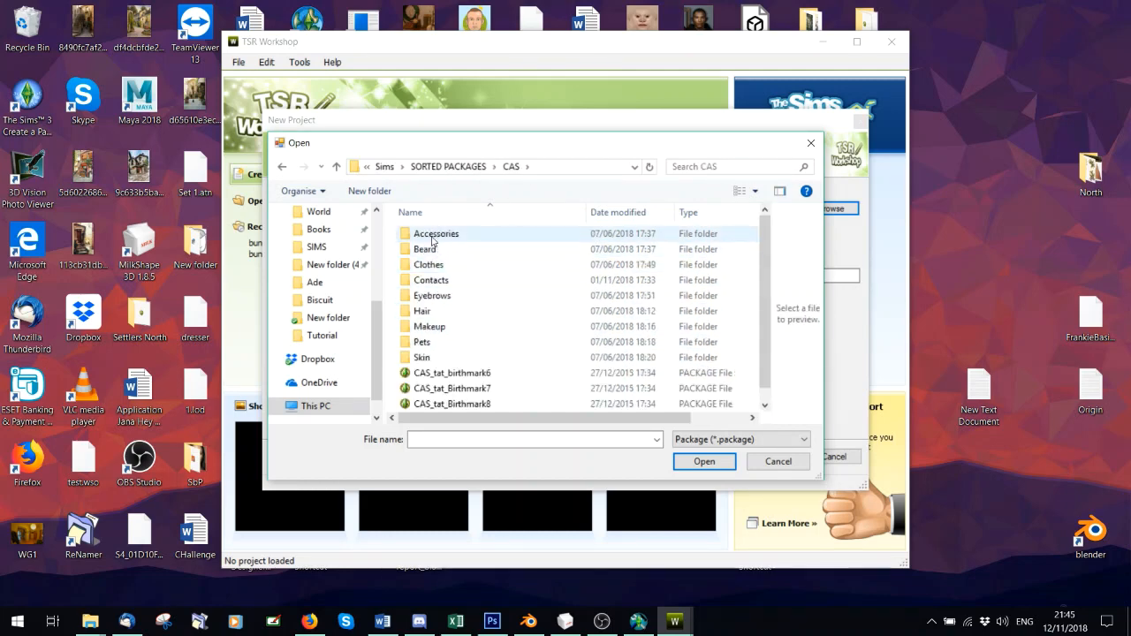
double_click(421, 311)
double_click(420, 233)
double_click(422, 233)
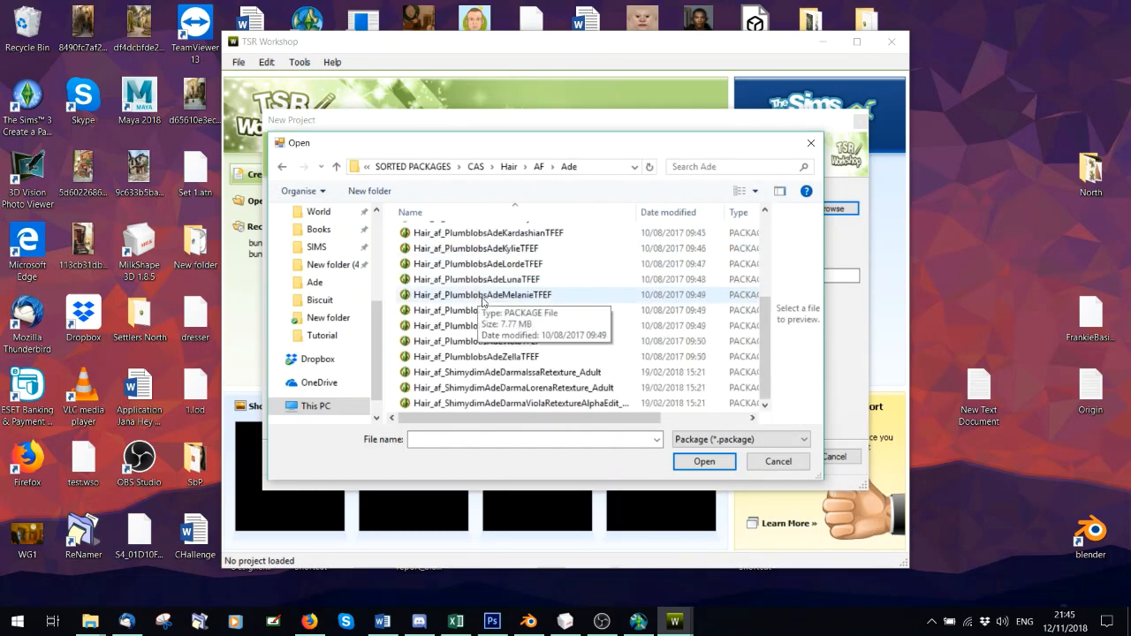
- Choose Hair_af_ShimydimAdeDarmaLorenaRetexture_Adult as the package to import and finish creating the project
double_click(494, 388)
left_click(772, 456)
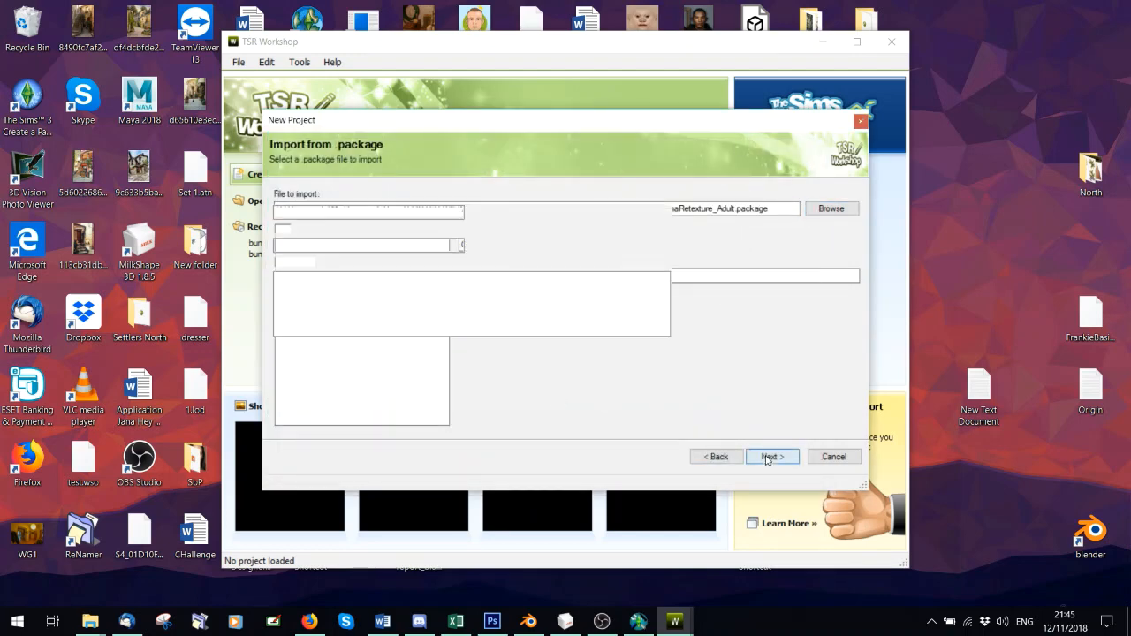
key("Return")
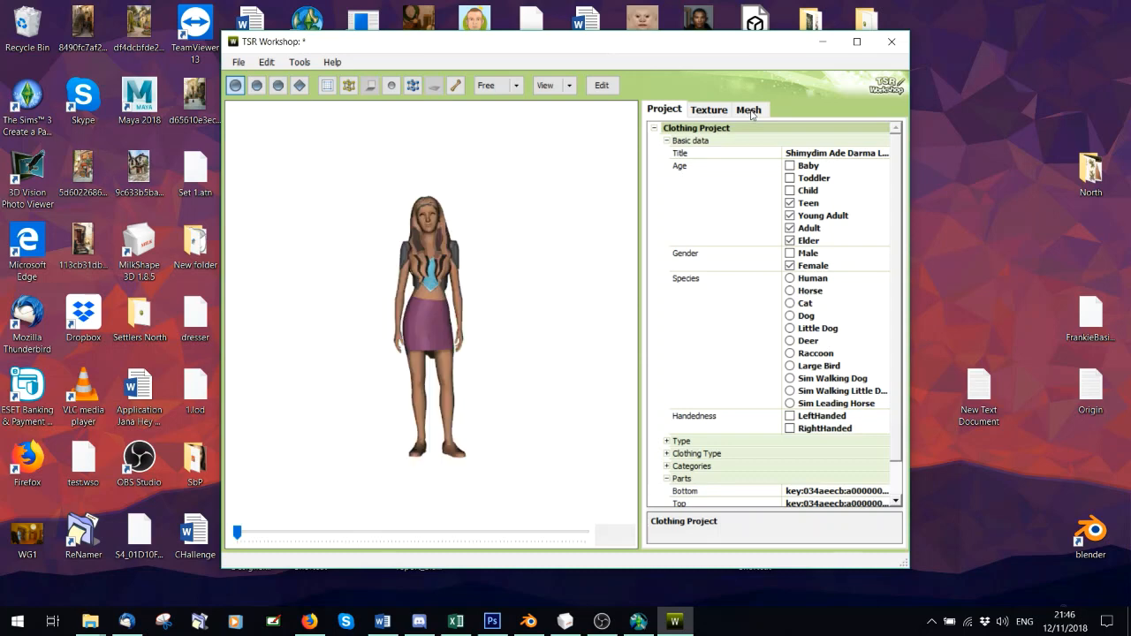
- Import LOD0.wso from the Tutorial folder as the very high level of detail mesh and let the bounding box values update automatically
left_click(748, 109)
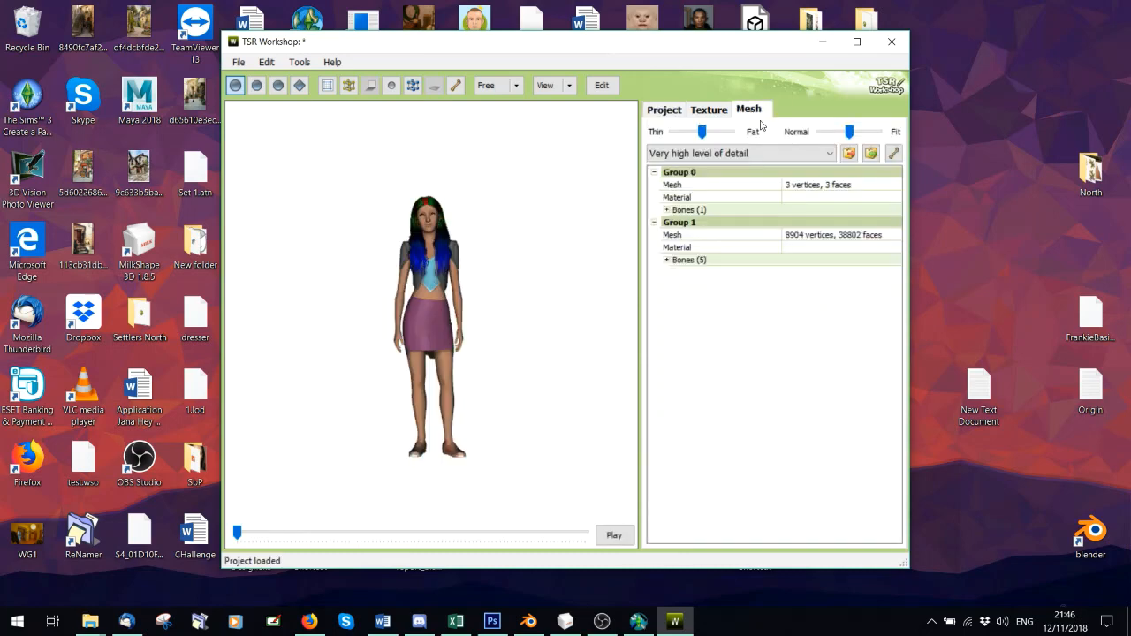
left_click(870, 153)
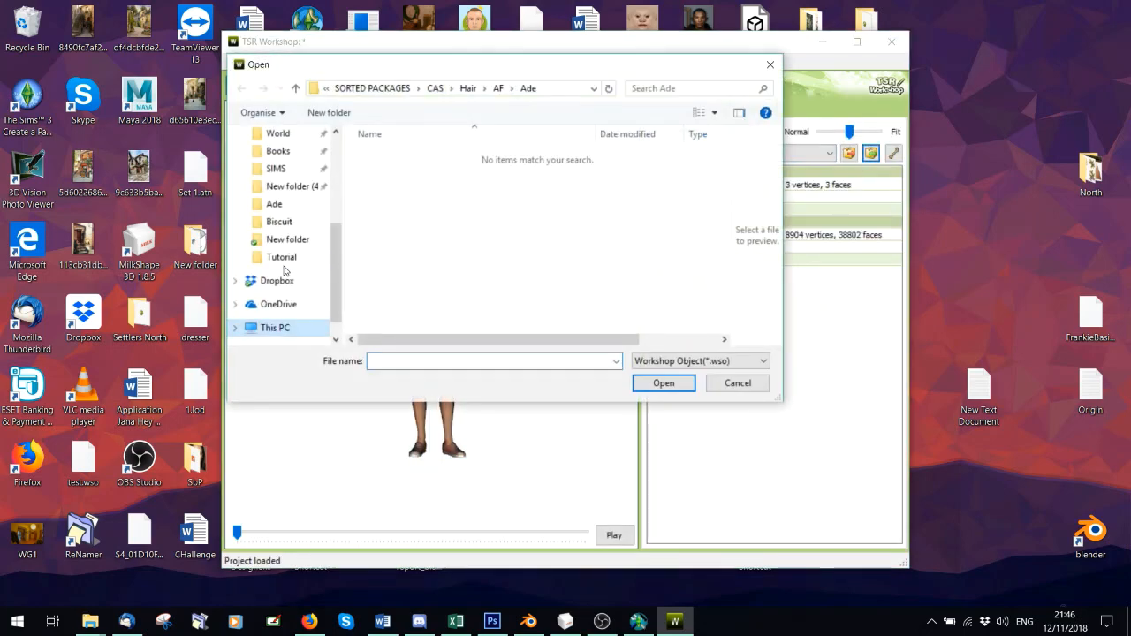
left_click(281, 258)
double_click(578, 172)
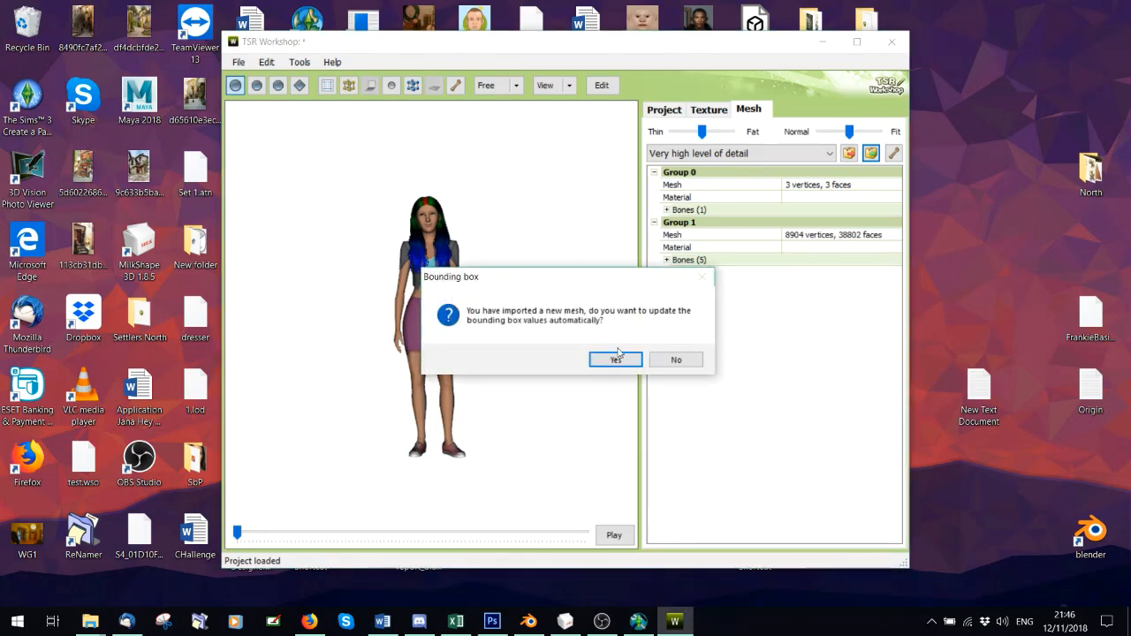
left_click(622, 358)
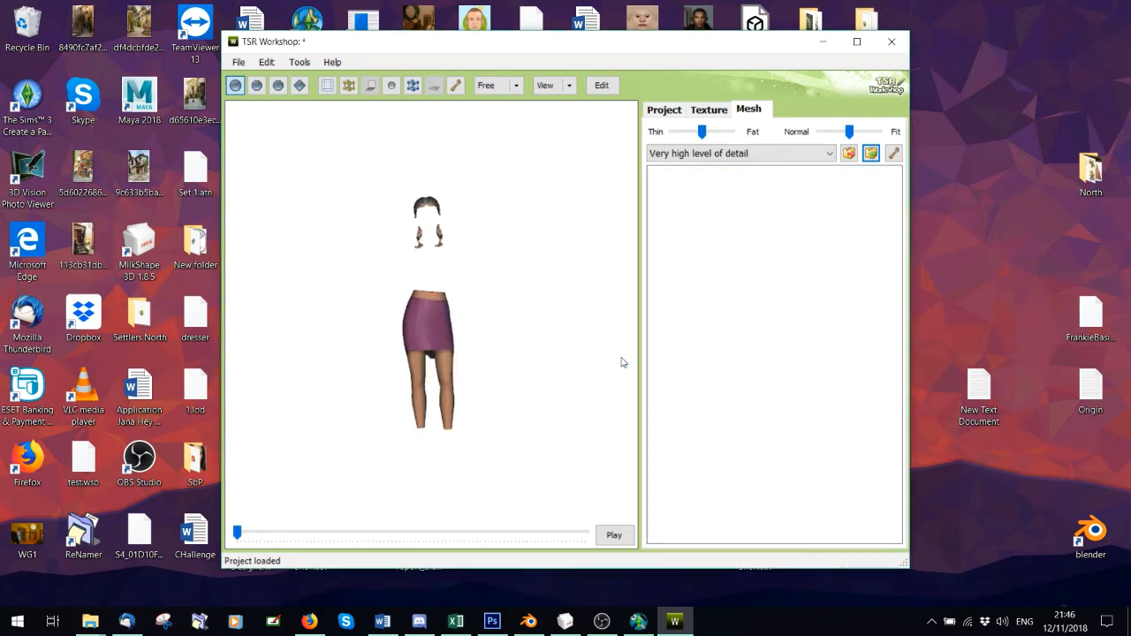
left_click(603, 364)
scroll(486, 275, "up", 2)
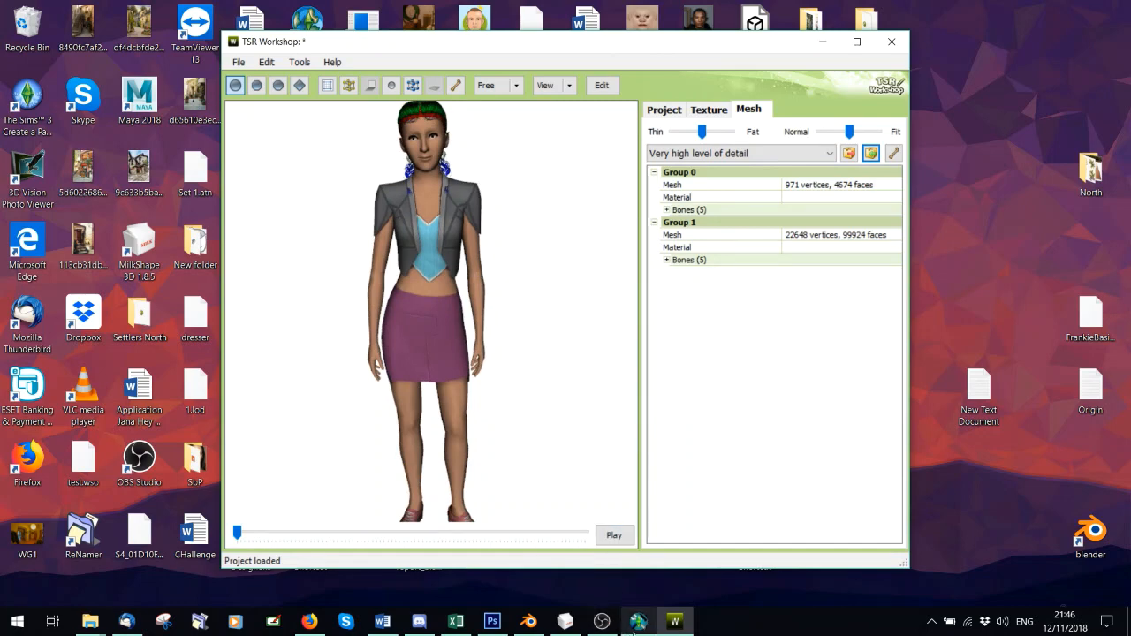
left_click(638, 621)
left_click(426, 169)
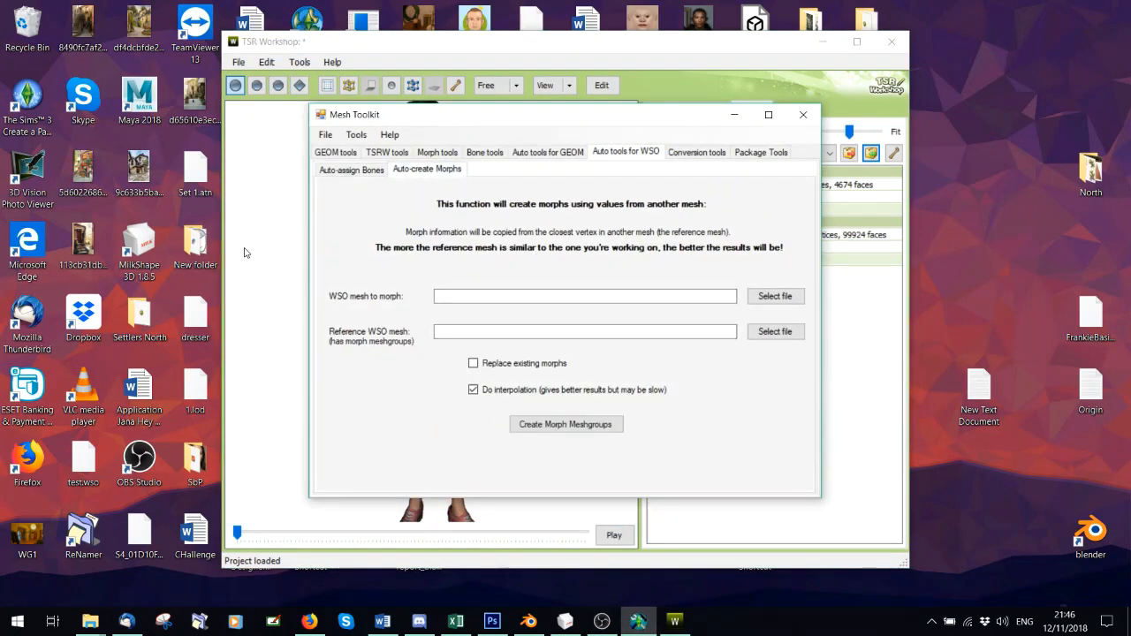
left_click(265, 270)
- Enable Pattern A in the texture settings of the hair project by setting it to True
scroll(369, 249, "up", 2)
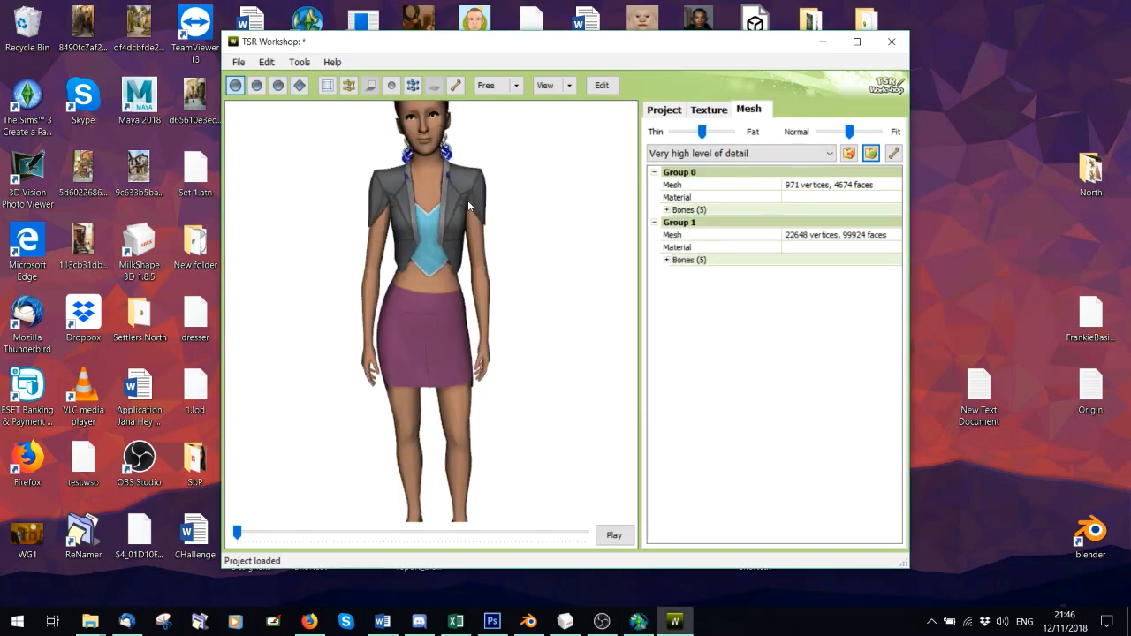
left_click_drag(371, 247, 588, 283)
left_click(709, 110)
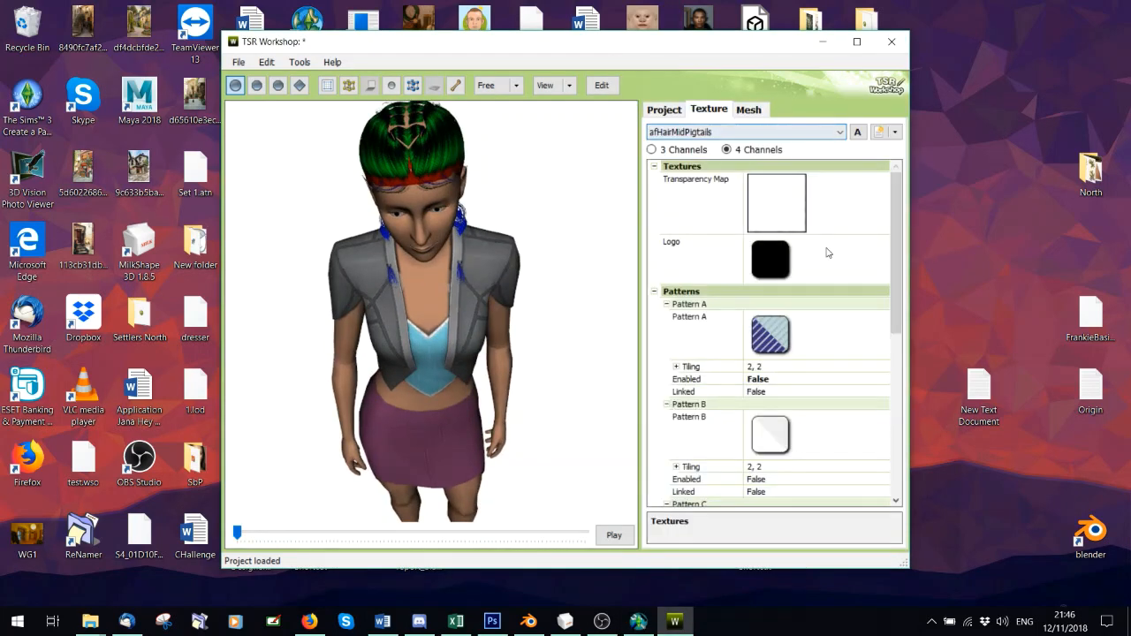
scroll(873, 330, "down", 5)
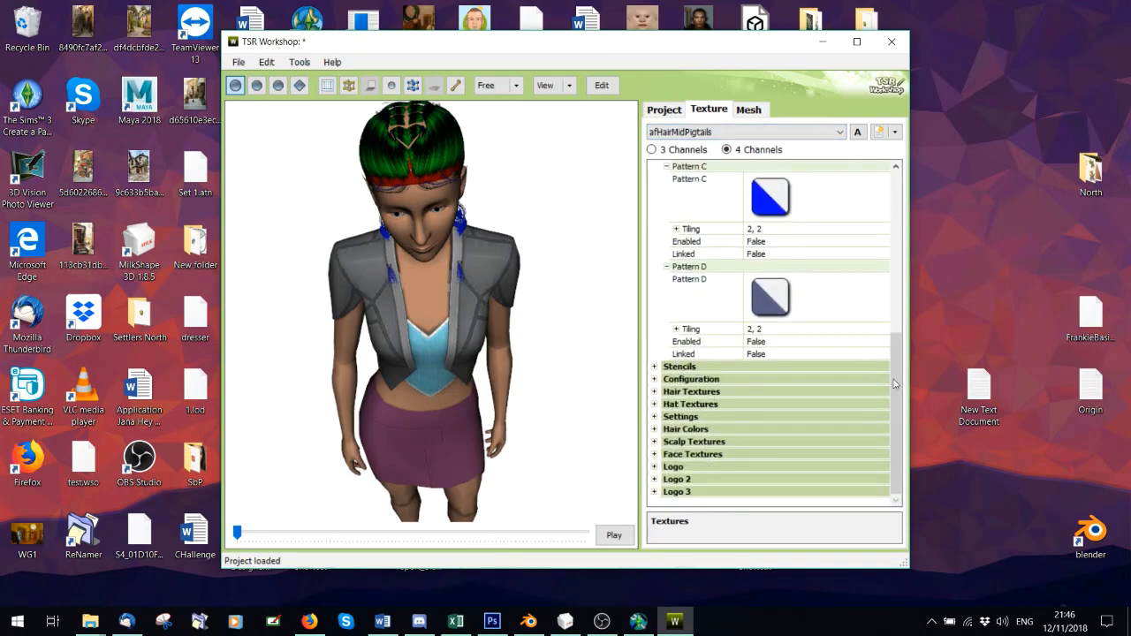
left_click_drag(895, 382, 895, 259)
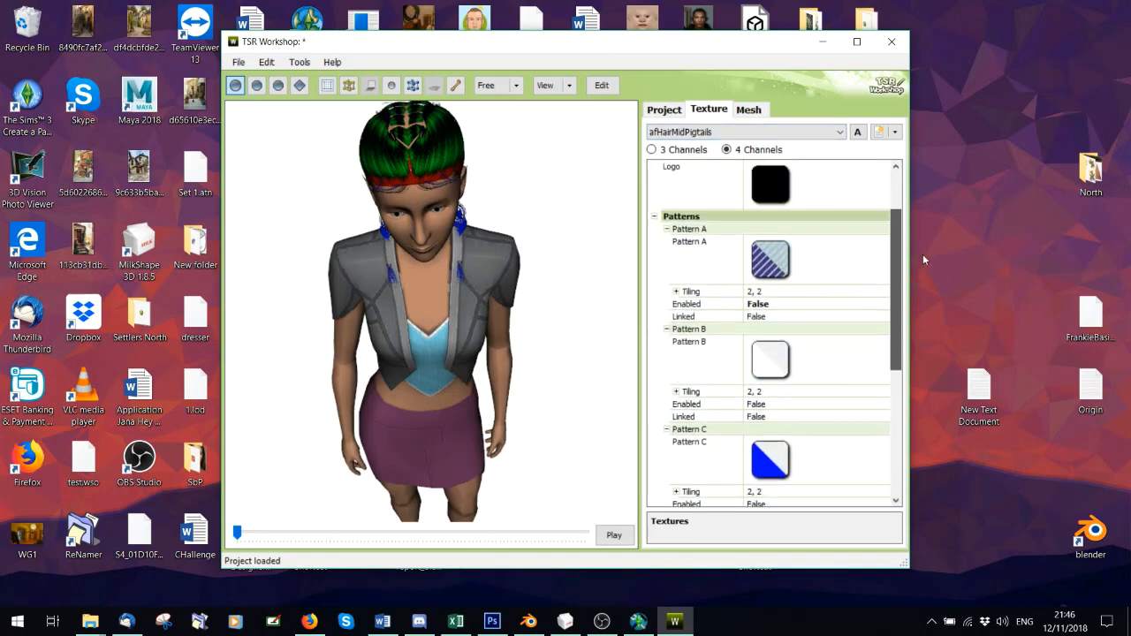
left_click(760, 305)
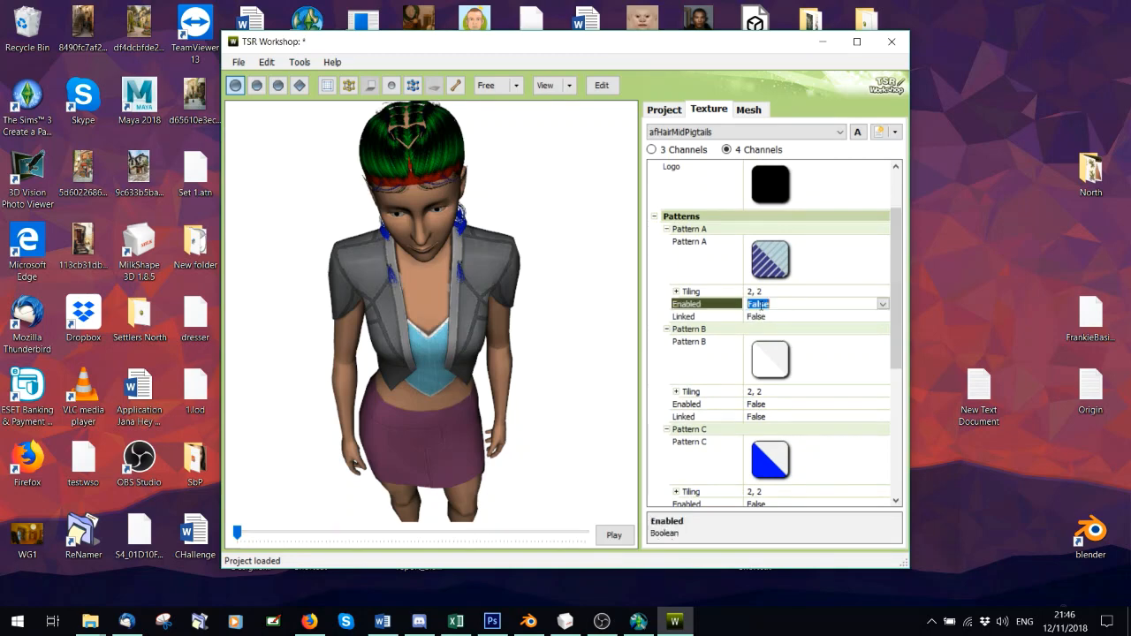
left_click(822, 274)
- Replace Pattern A with the solidColor_1 pattern from the Miscellaneous category
left_click(875, 245)
left_click(375, 187)
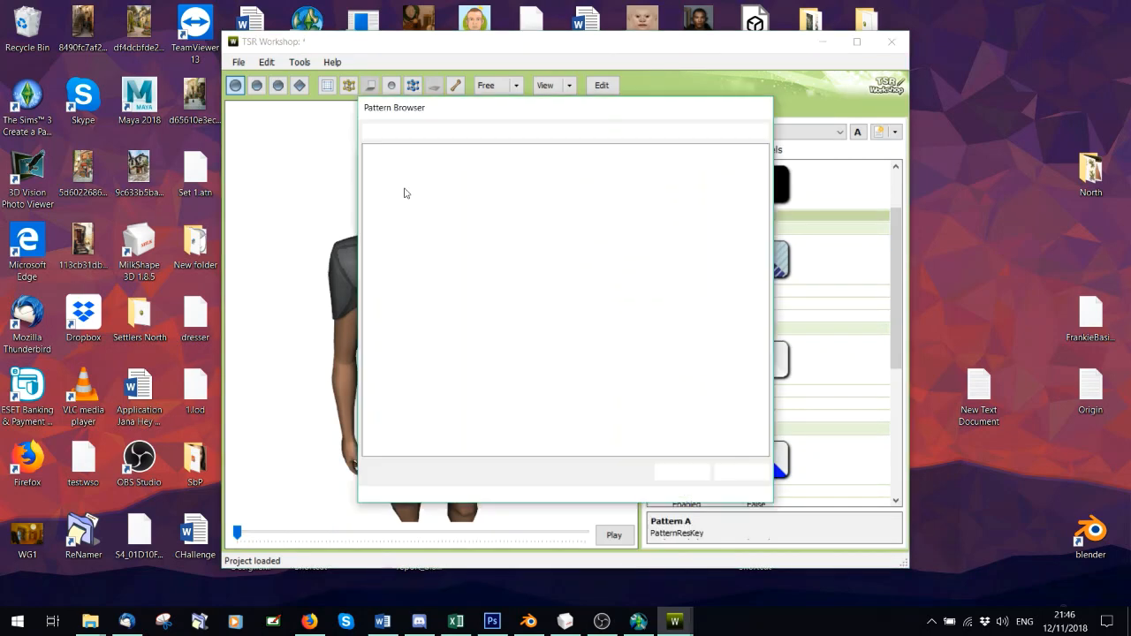
left_click(446, 132)
left_click(408, 221)
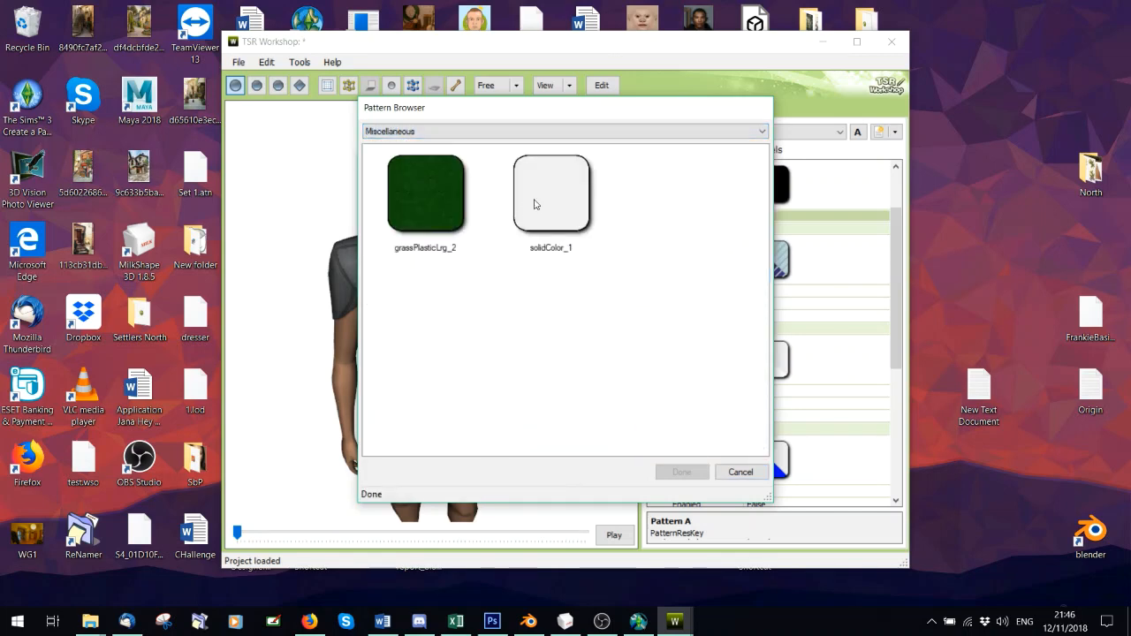
left_click(549, 196)
left_click(681, 472)
- Change the solid colour of Pattern A to a dark blue and apply it
left_click(753, 211)
left_click(760, 210)
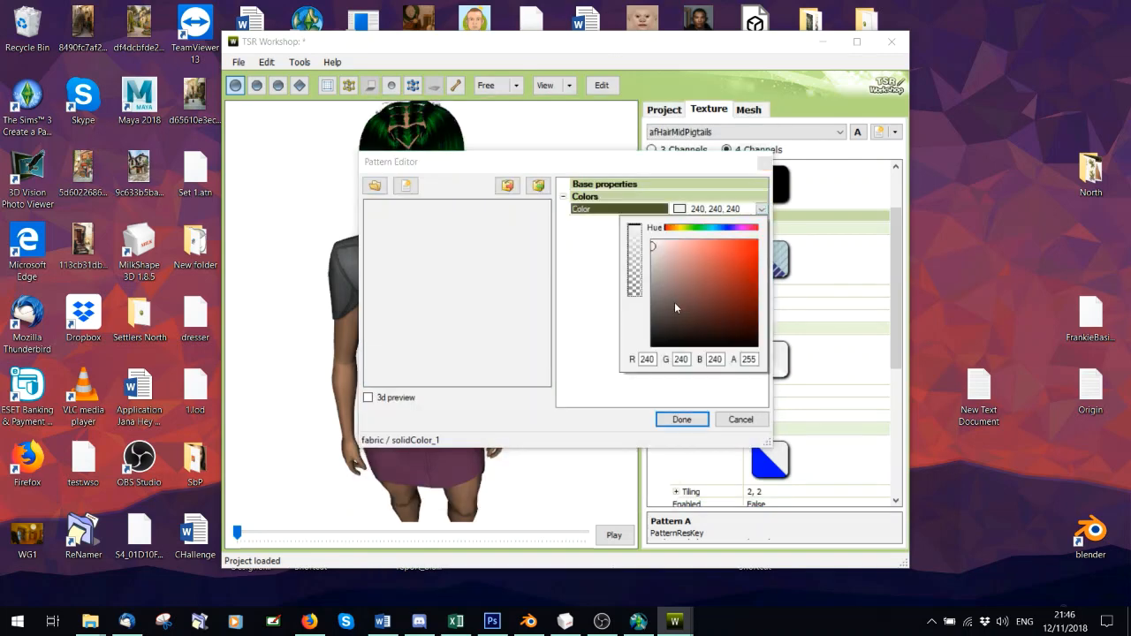
left_click(672, 316)
mouse_move(706, 229)
left_mouse_down()
mouse_move(732, 230)
mouse_move(720, 230)
left_mouse_up()
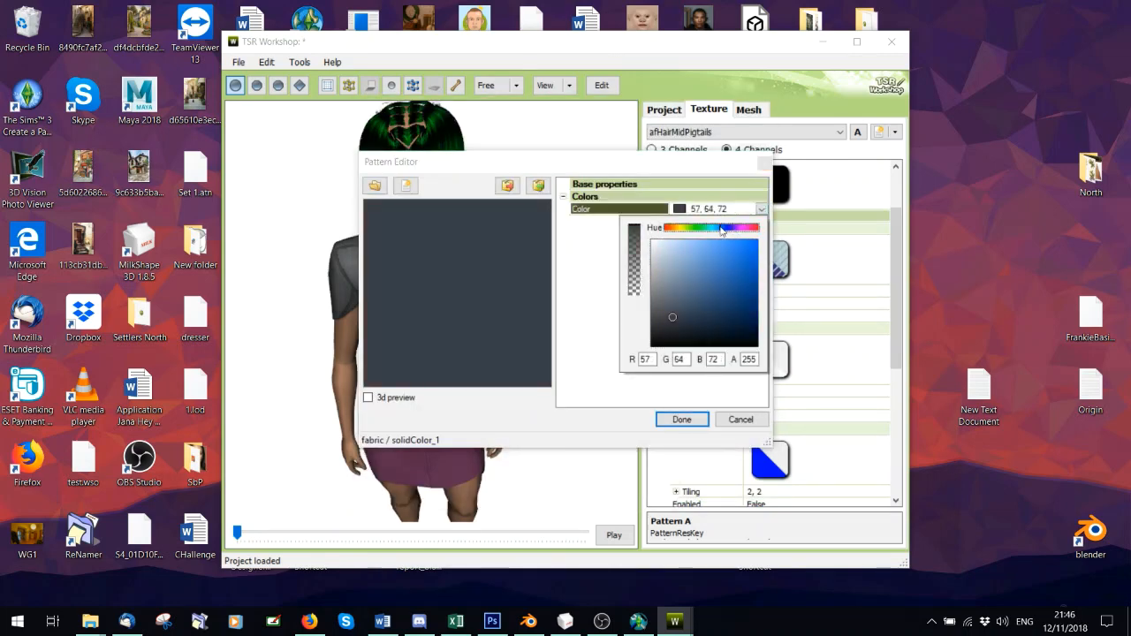
left_click(694, 307)
left_click(681, 419)
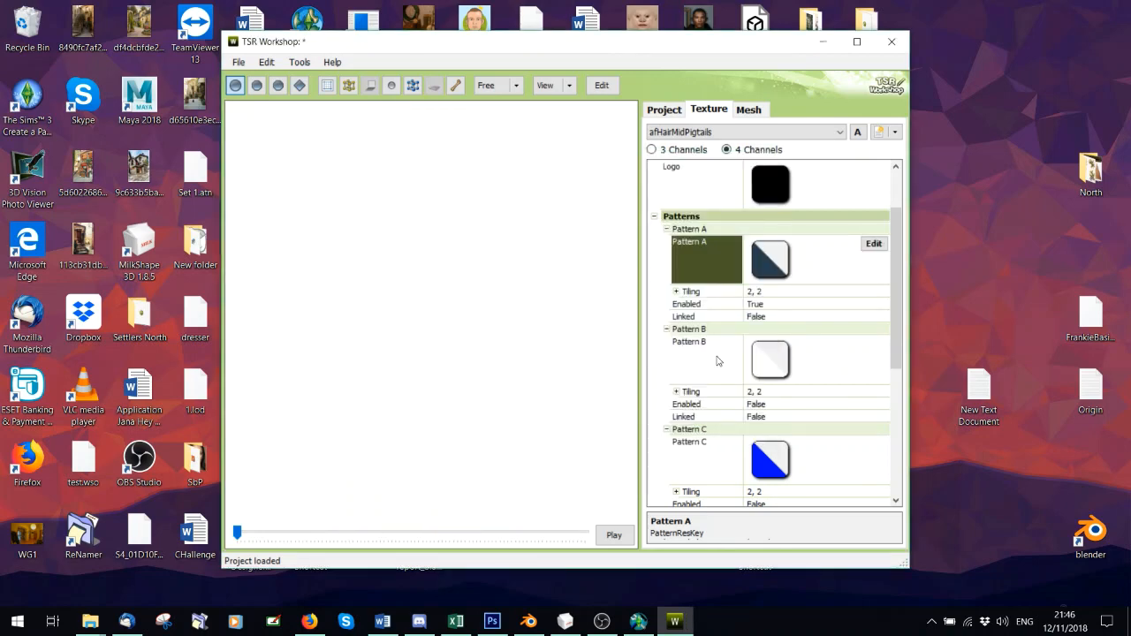
- Import the RGB texture from the Tutorial folder as the hair's Control Map, replacing the current texture
scroll(881, 394, "down", 5)
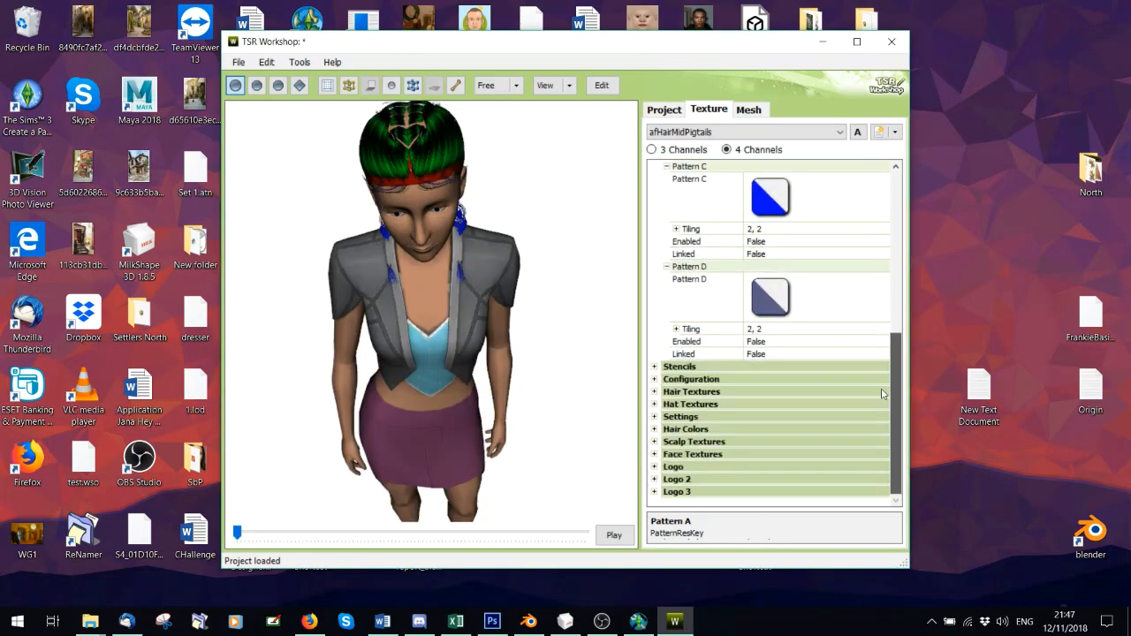
left_click(655, 391)
scroll(485, 301, "down", 2)
scroll(854, 313, "down", 5)
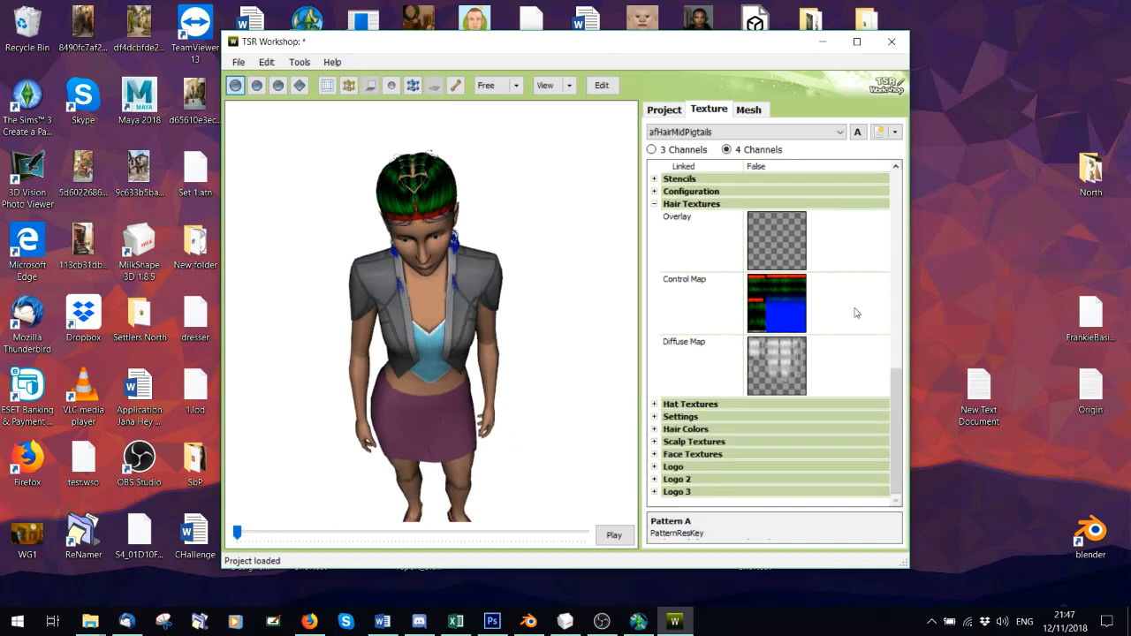
left_click(857, 300)
left_click(874, 281)
left_click(747, 118)
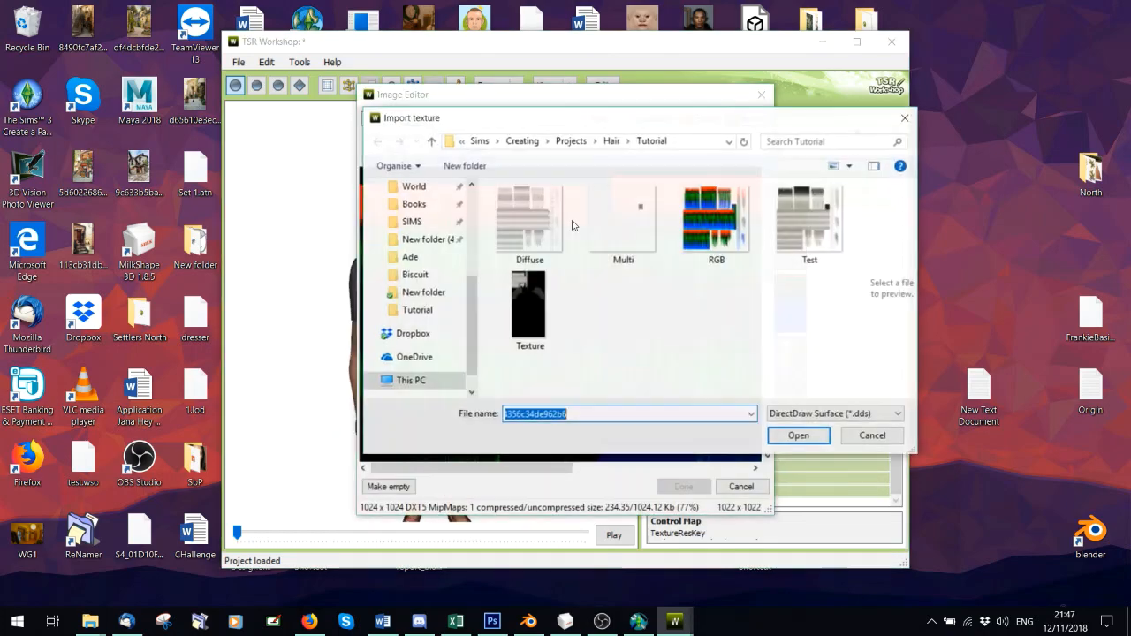
left_click(714, 206)
left_click(798, 434)
left_click(682, 486)
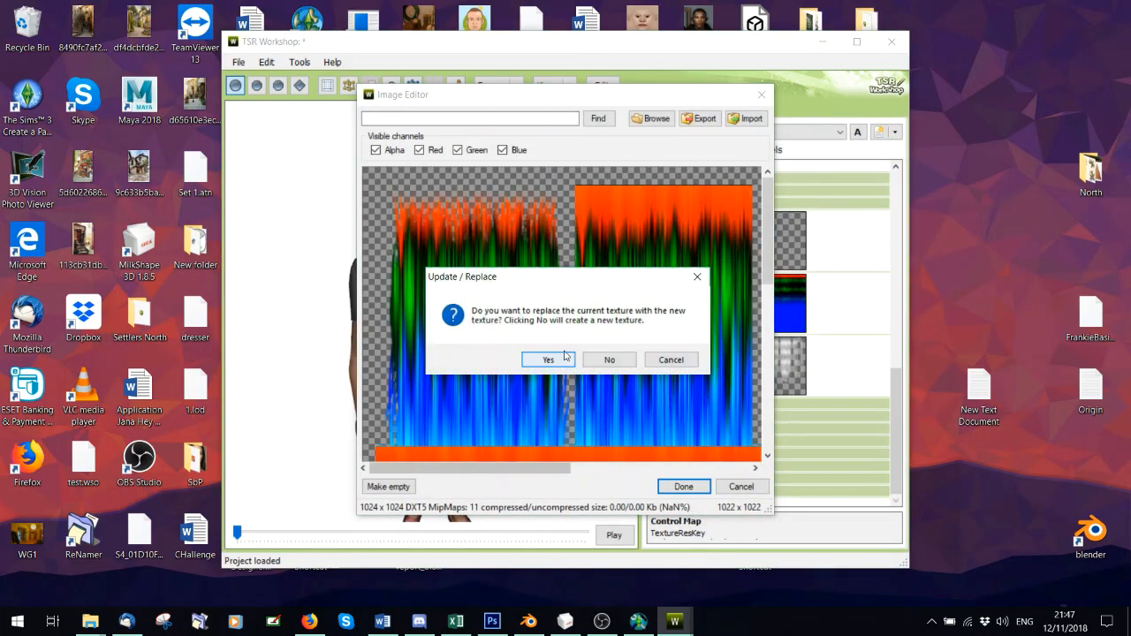
left_click(546, 359)
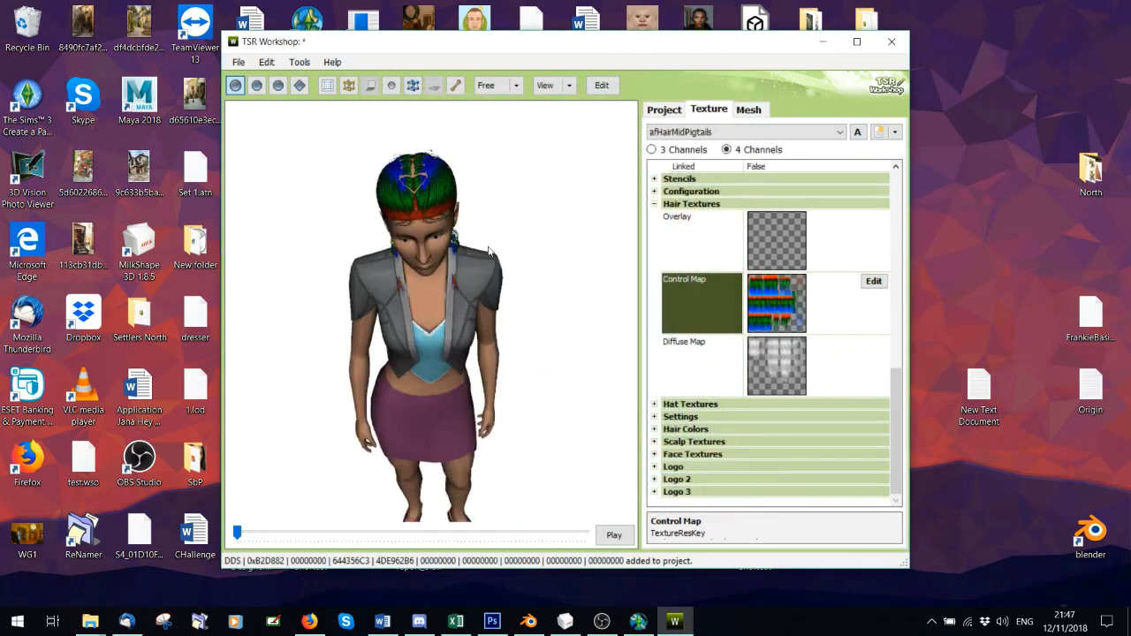
- Import the Diffuse texture from the Tutorial folder as the hair's Diffuse Map, replacing the current texture
left_click_drag(529, 329, 535, 167)
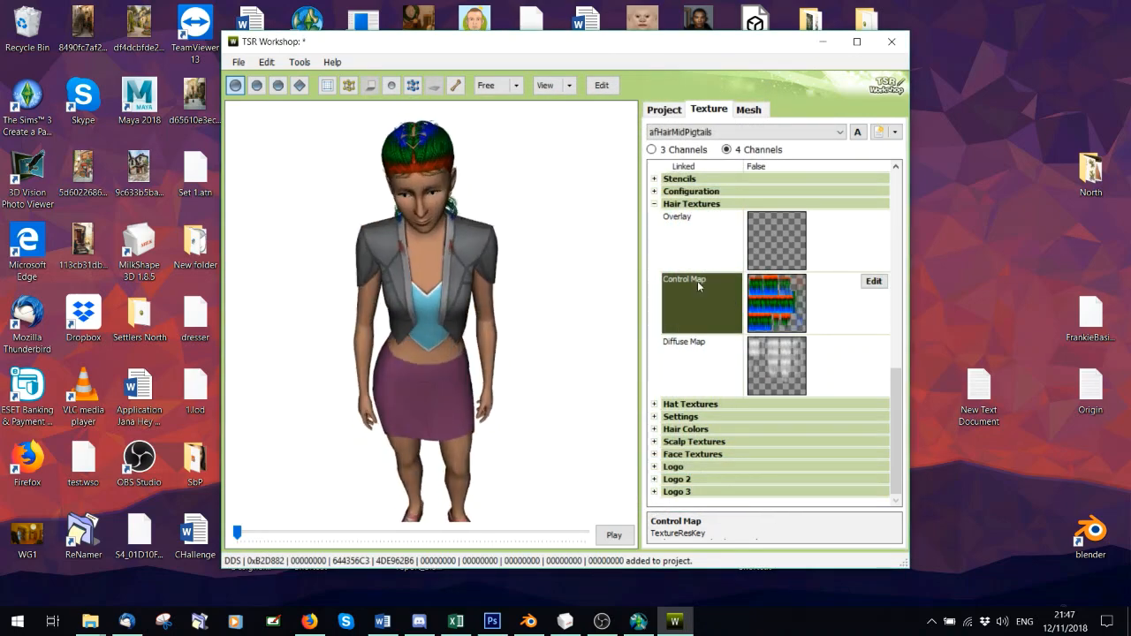
left_click(869, 368)
left_click(873, 343)
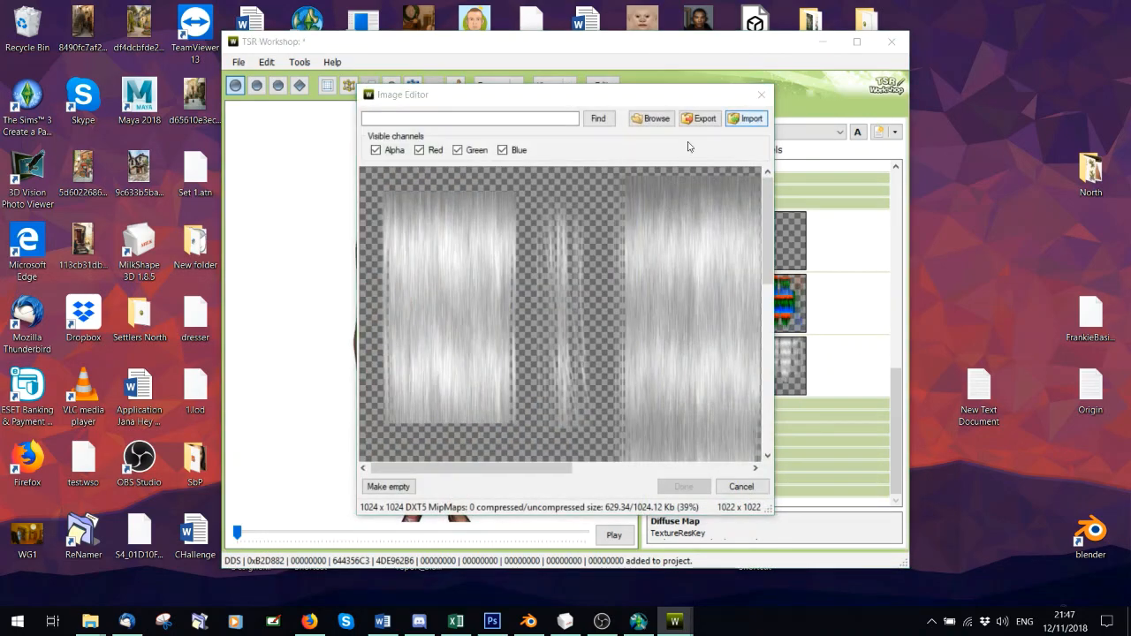
left_click(745, 116)
double_click(530, 221)
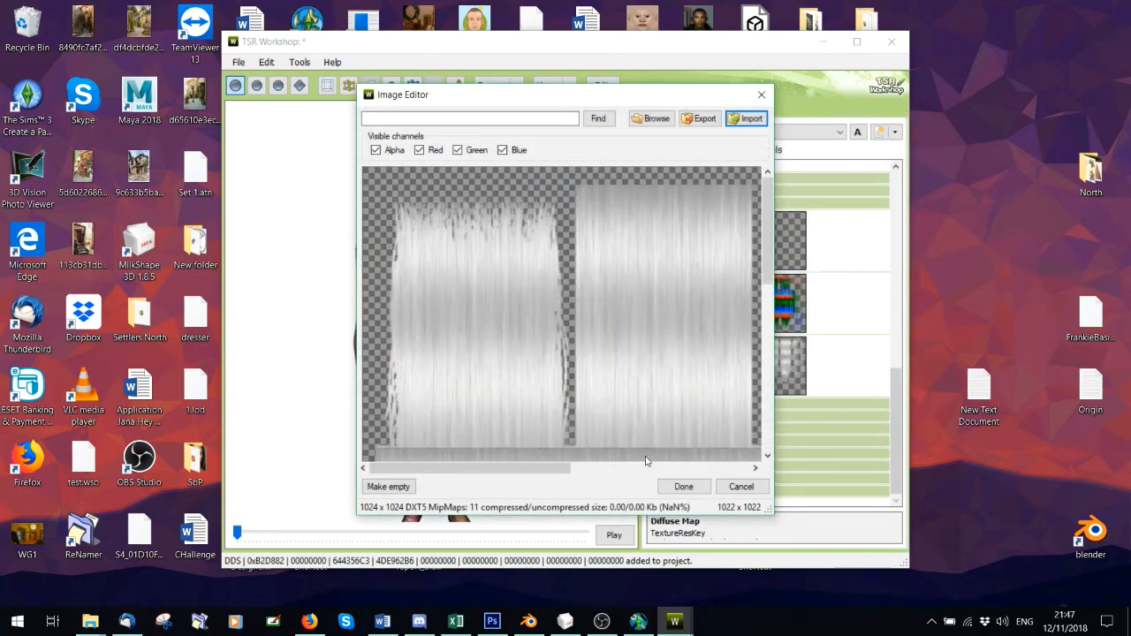
left_click(684, 487)
left_click(546, 358)
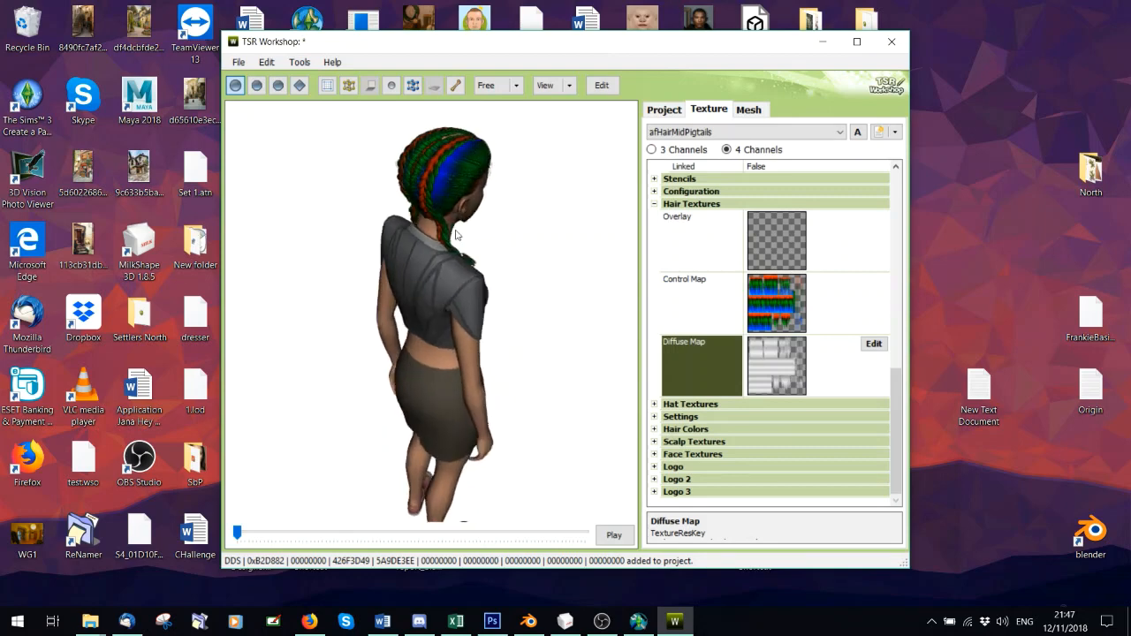
- Inspect the retextured braided hair on the model from the back, the sides and the front
left_click_drag(270, 220, 550, 136)
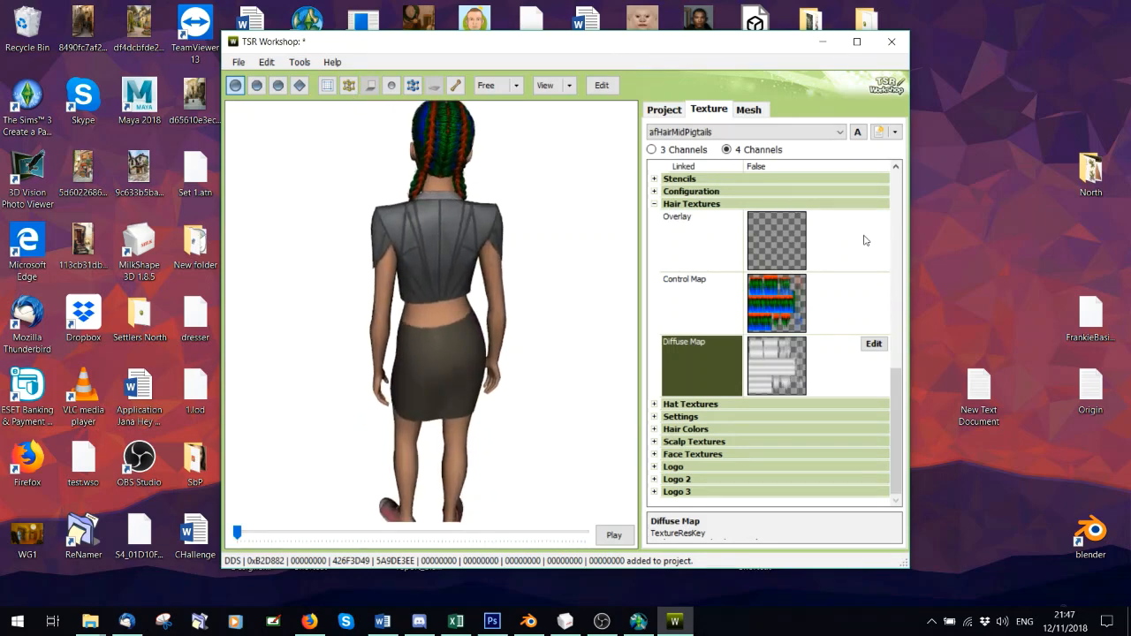
left_click_drag(842, 267, 780, 317)
scroll(591, 335, "up", 5)
left_click_drag(552, 336, 334, 203)
scroll(378, 201, "down", 2)
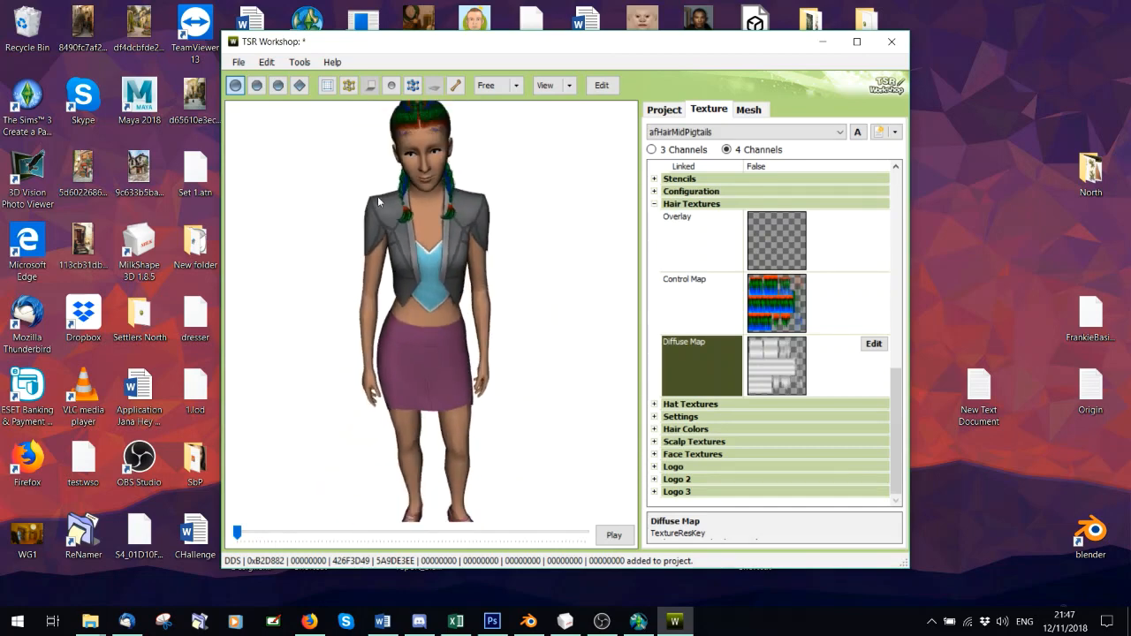
- Examine the braids, hair ties and curled tips on the model up close, from above and from the front
left_click_drag(378, 202, 426, 284)
scroll(428, 286, "up", 5)
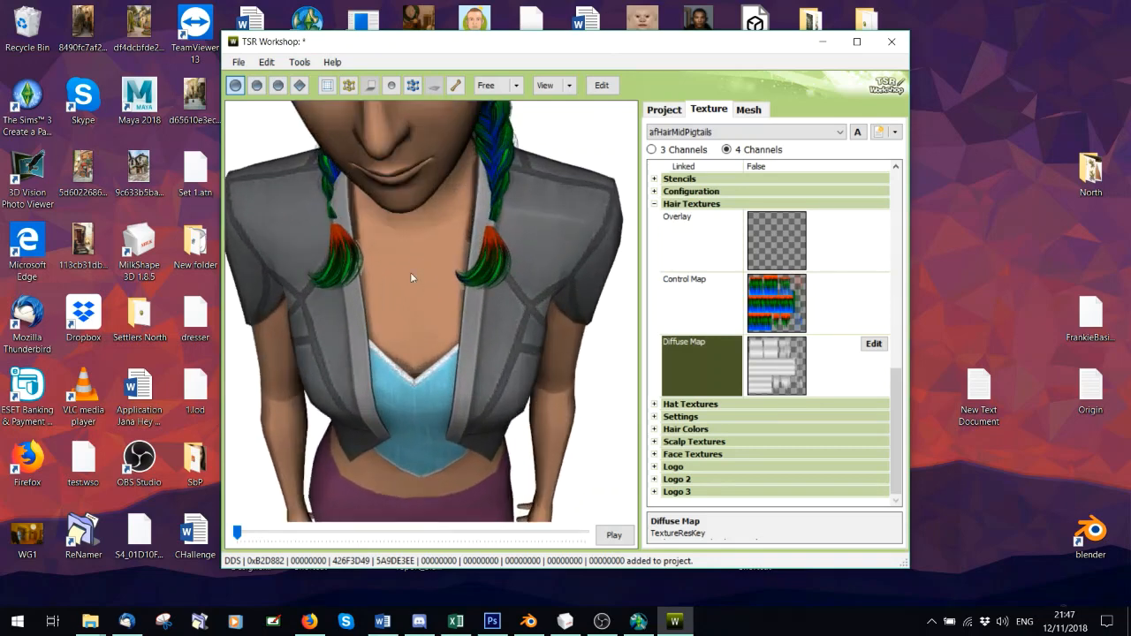
left_click_drag(345, 251, 451, 215)
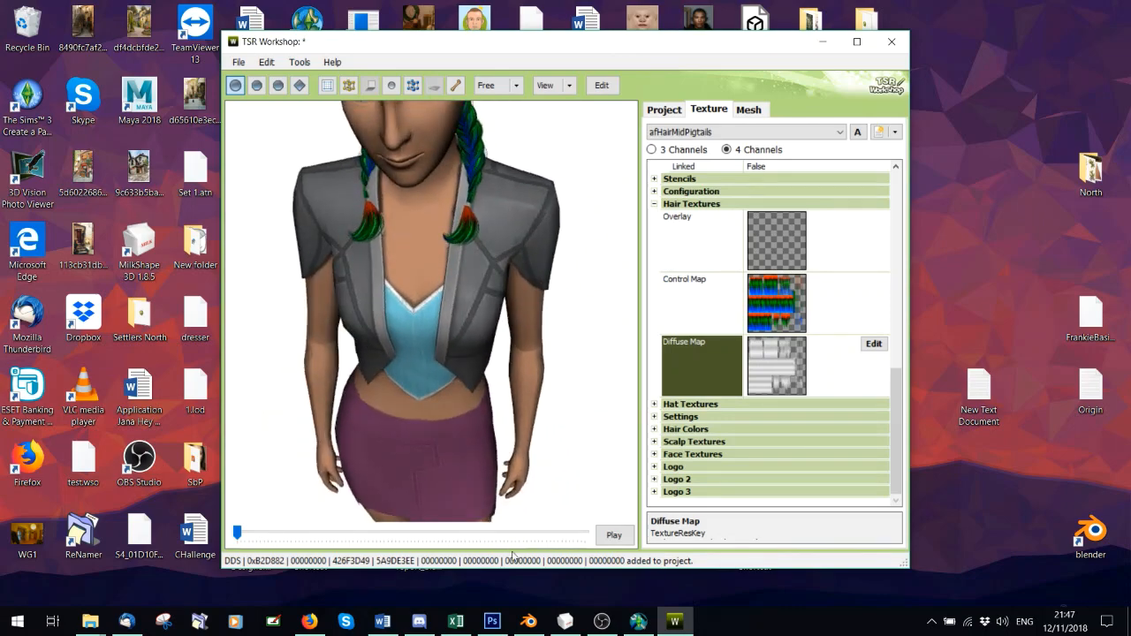
left_click(524, 624)
left_click(524, 624)
left_click_drag(475, 283, 459, 251)
scroll(389, 275, "up", 2)
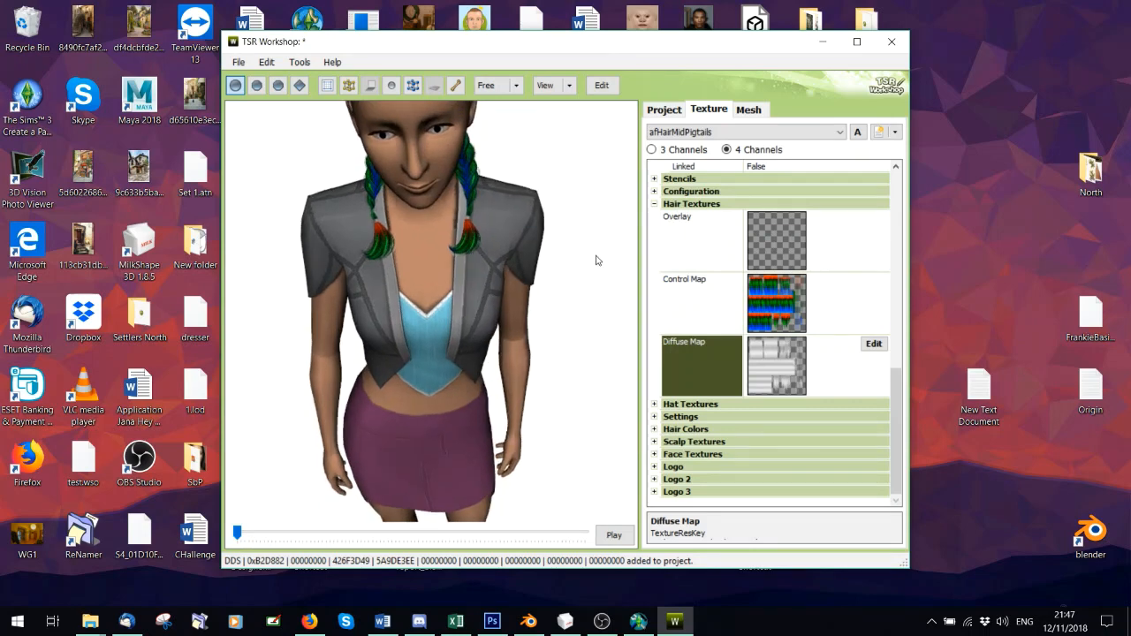
scroll(495, 229, "up", 4)
scroll(518, 153, "down", 1)
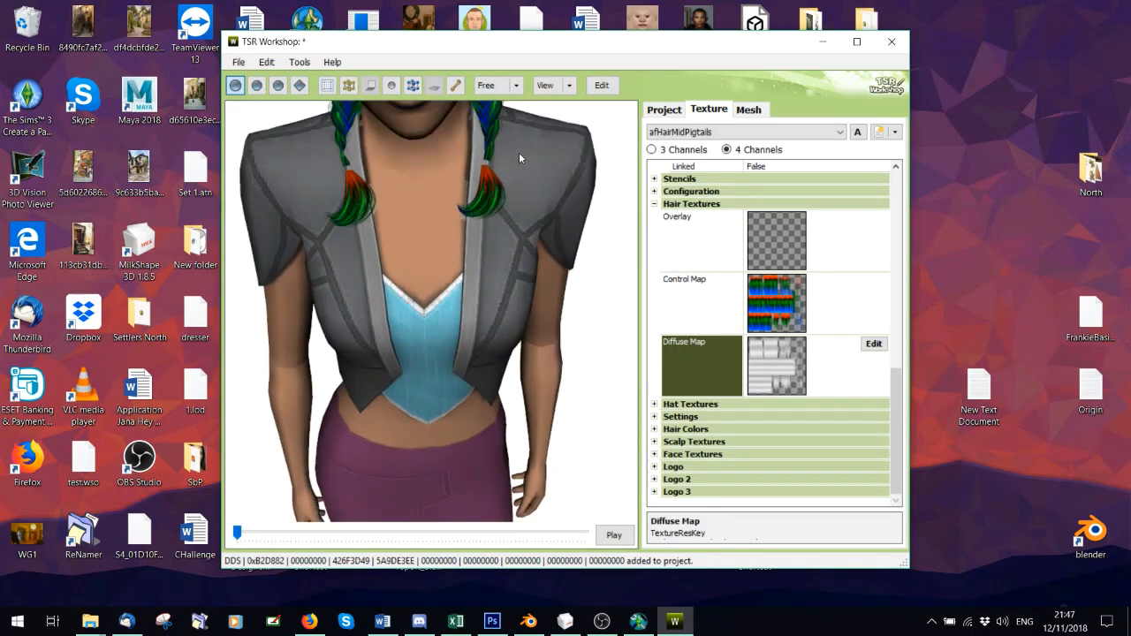
left_click_drag(492, 193, 468, 213)
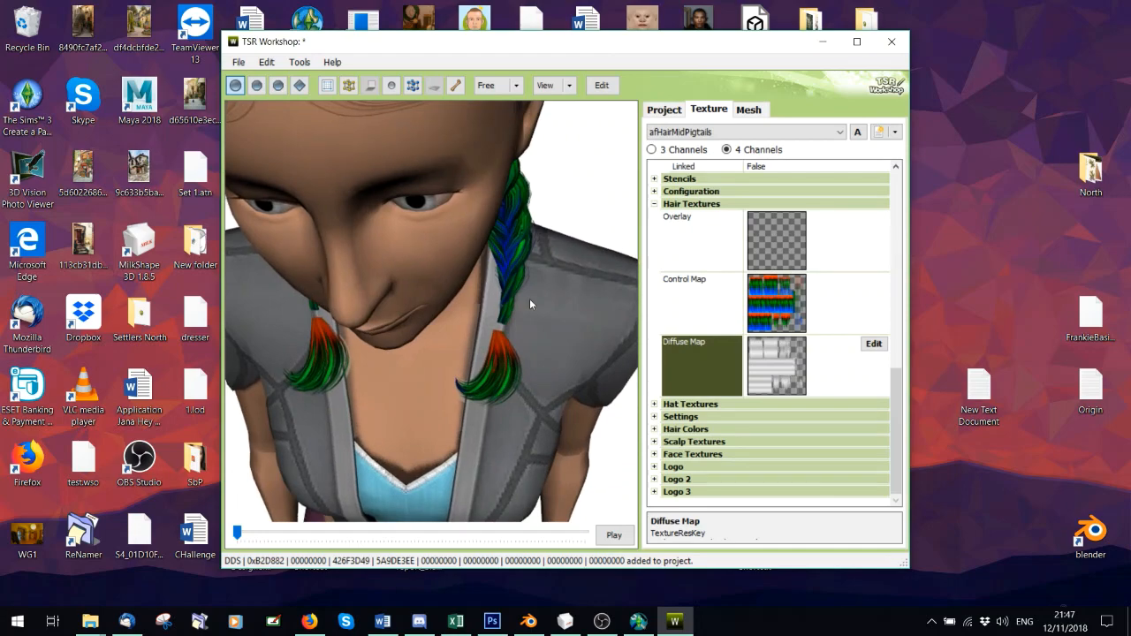
scroll(530, 303, "up", 5)
scroll(406, 283, "down", 4)
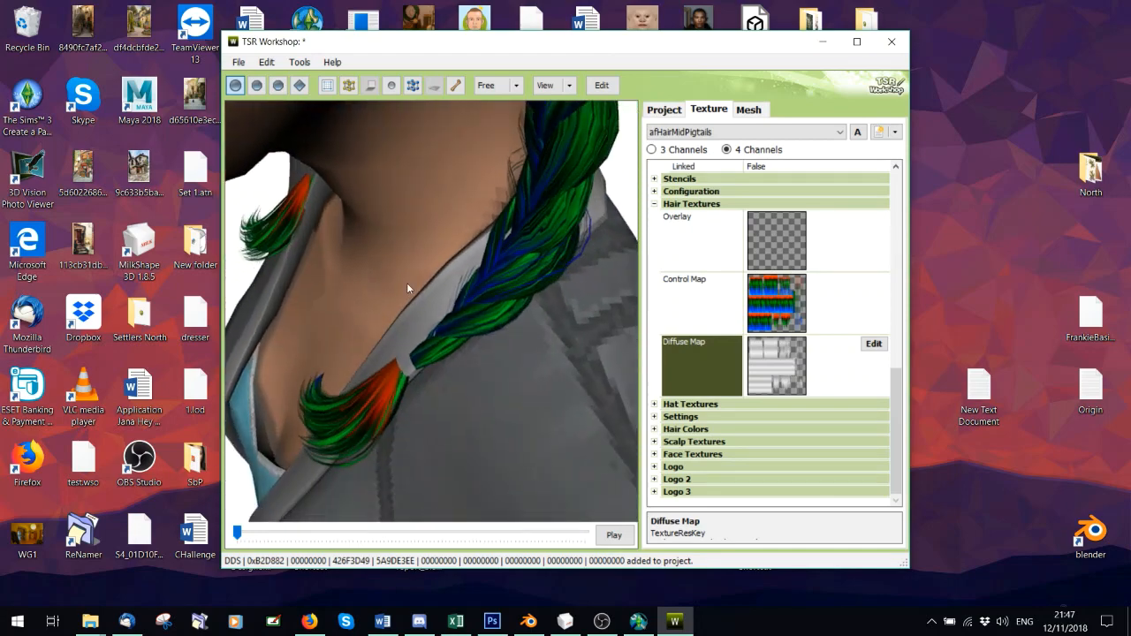
scroll(407, 282, "down", 3)
left_click_drag(490, 262, 521, 213)
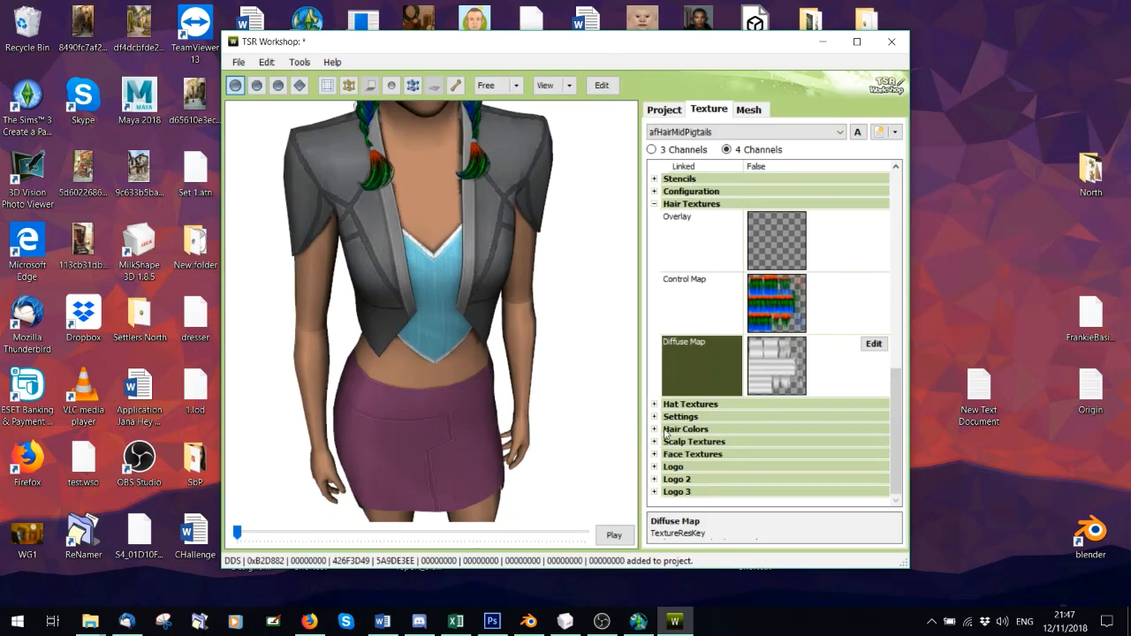
- Import a 1024 x 1024 texture as the Multiplier of the Hat Textures, replacing the current one
left_click(655, 403)
scroll(846, 284, "down", 4)
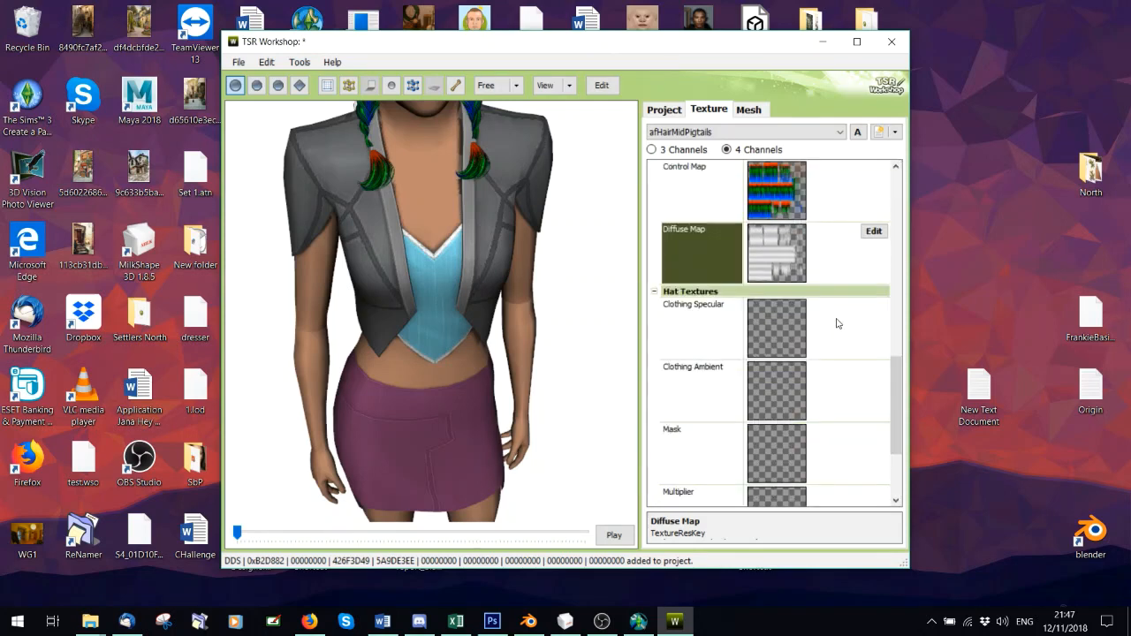
left_click(856, 209)
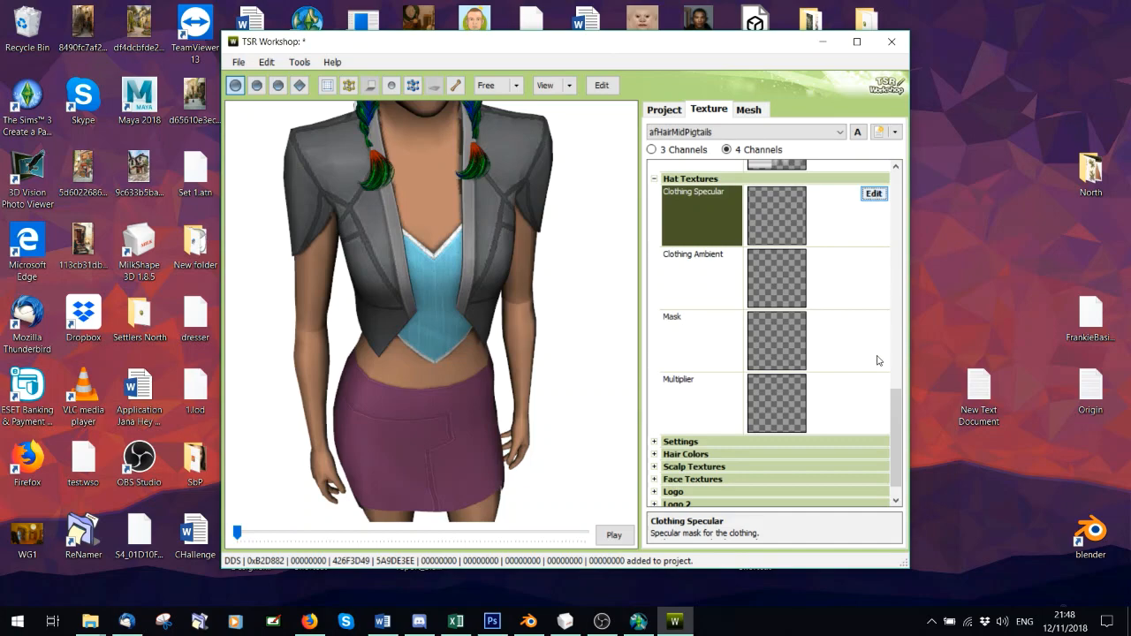
left_click(859, 408)
left_click(873, 381)
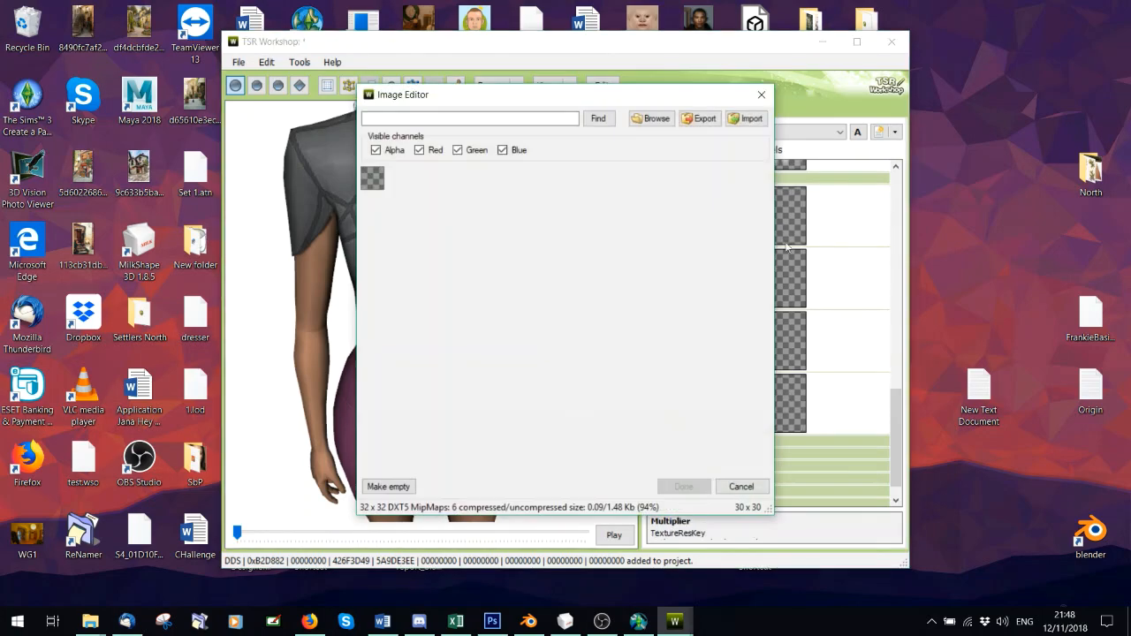
left_click(749, 122)
double_click(614, 240)
left_click(678, 485)
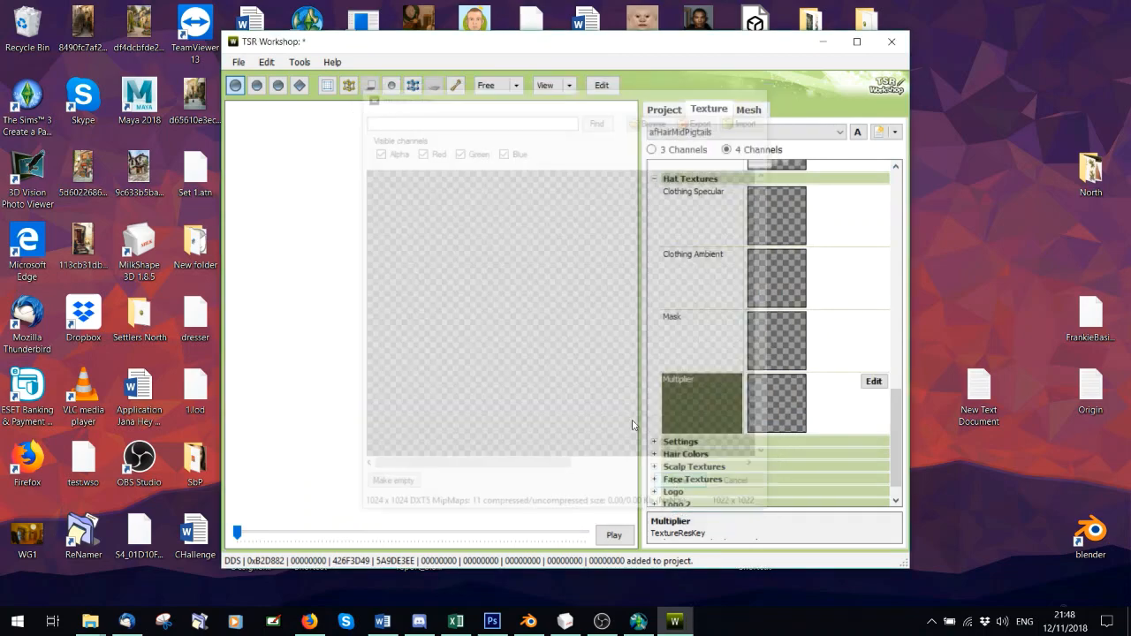
- Check the braids and hair ties on the model with the imported Multiplier texture
left_click_drag(521, 247, 535, 304)
scroll(501, 289, "up", 3)
scroll(406, 283, "up", 4)
scroll(525, 290, "down", 6)
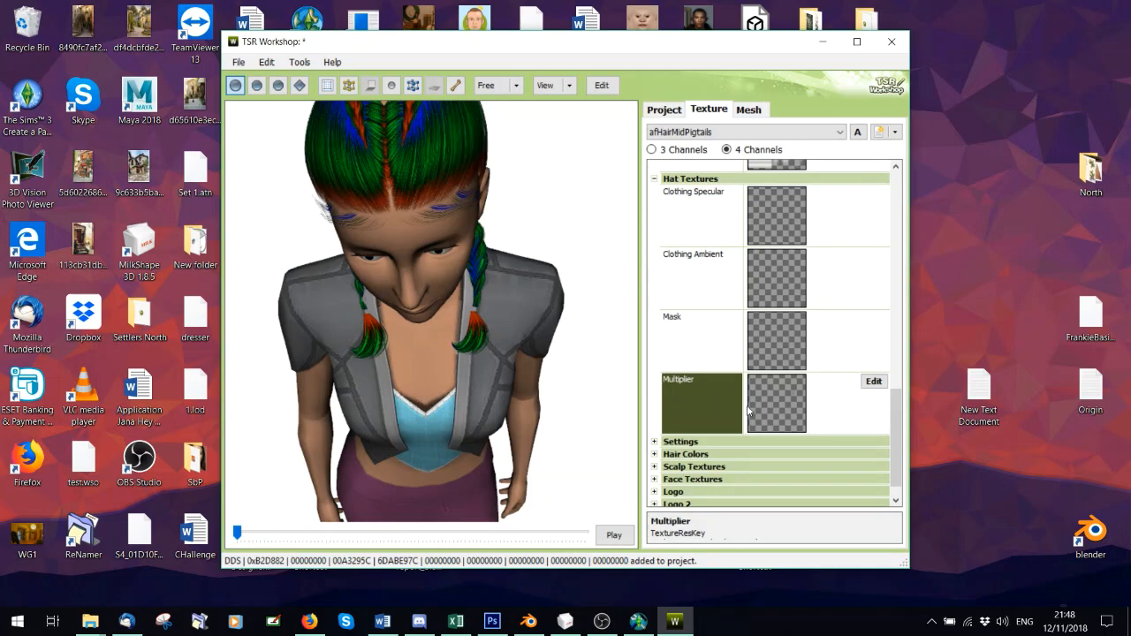
- Review the maps in the Scalp Textures and Face Textures groups and compare them with the Hat Textures
scroll(715, 437, "down", 1)
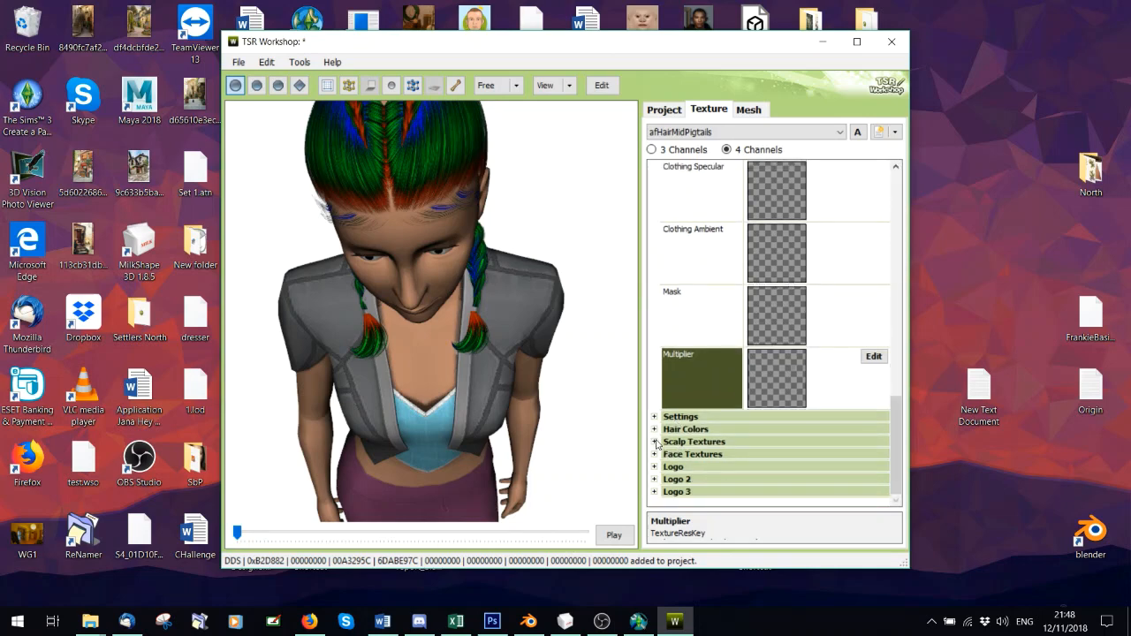
left_click(655, 441)
scroll(710, 430, "down", 3)
scroll(680, 362, "down", 2)
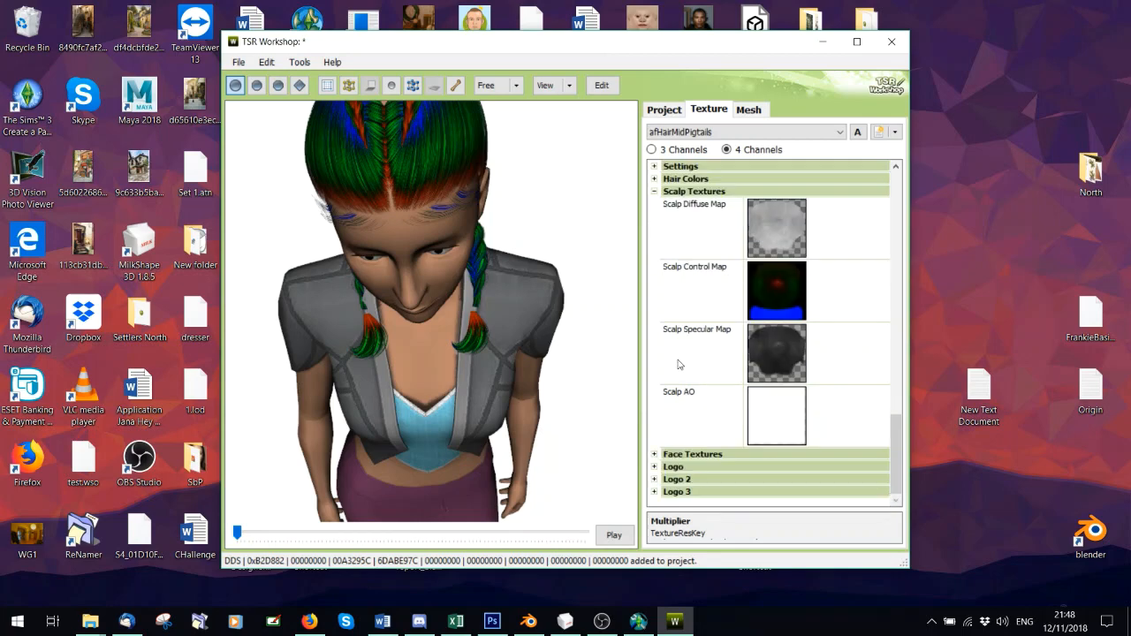
left_click(655, 454)
scroll(719, 386, "down", 8)
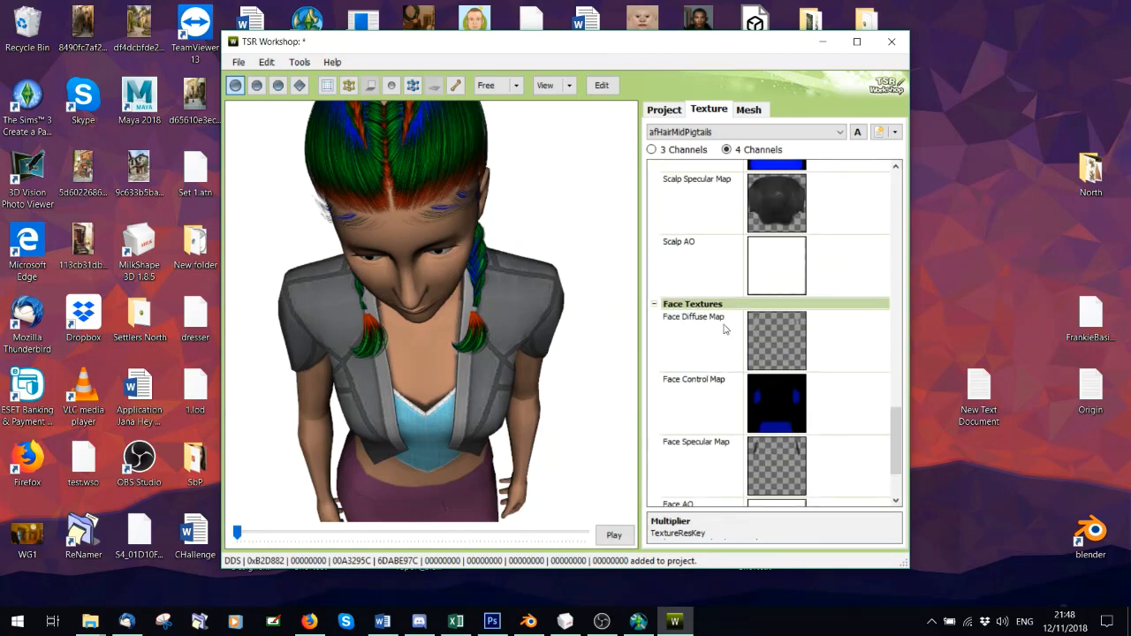
scroll(721, 290, "up", 8)
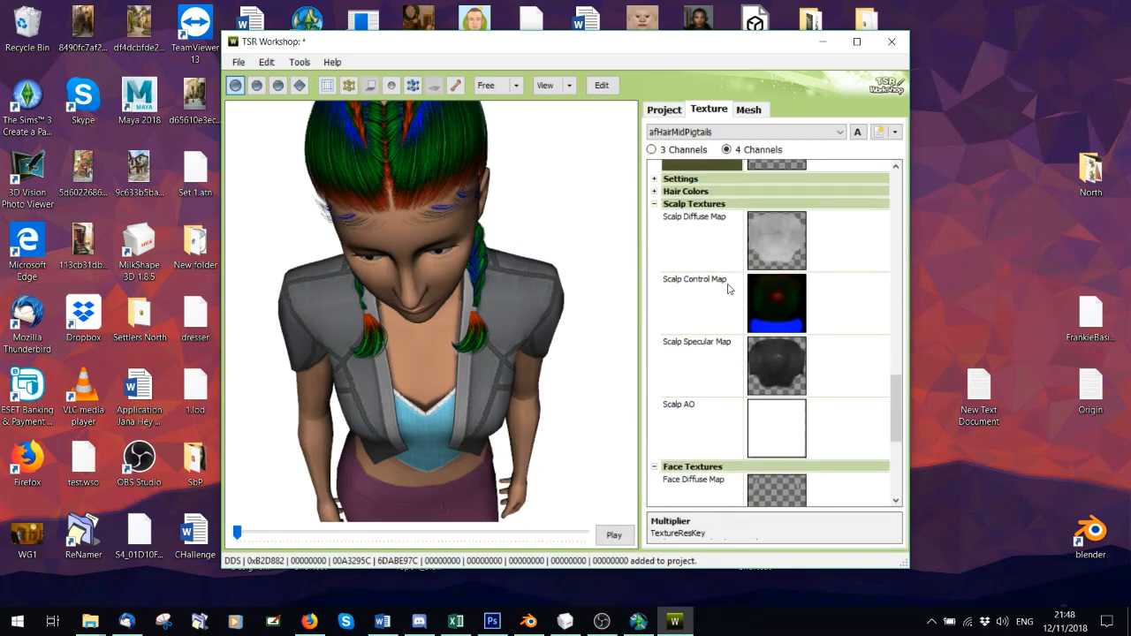
scroll(728, 289, "up", 7)
scroll(729, 289, "up", 5)
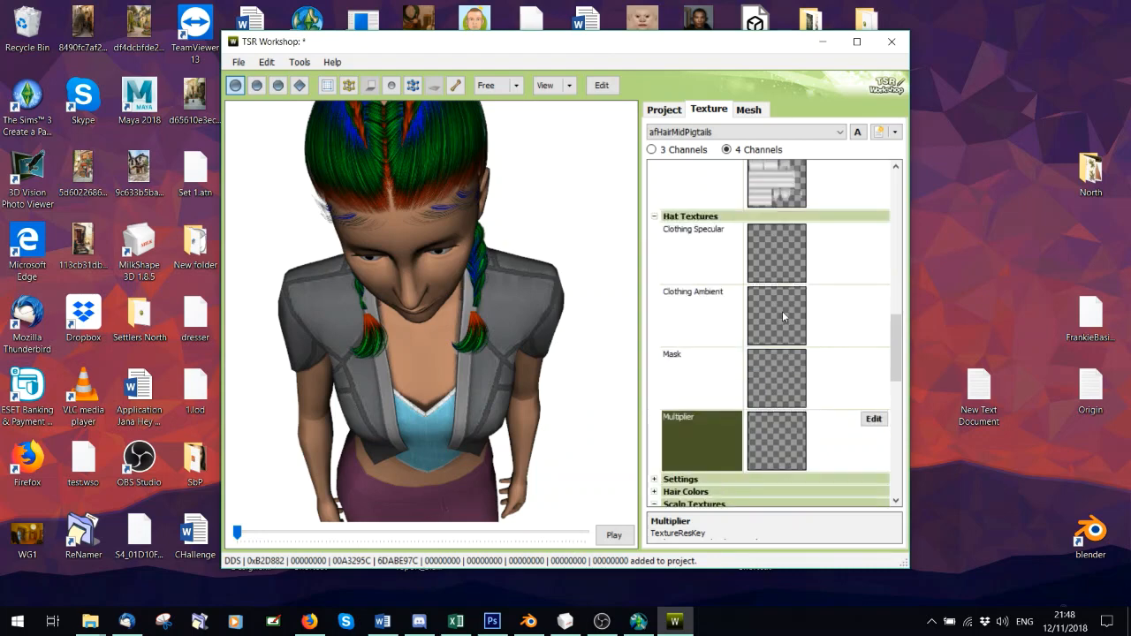
scroll(435, 323, "up", 3)
- Try to open the clothing project's Top part for editing after viewing one braid up close
left_click_drag(438, 325, 387, 326)
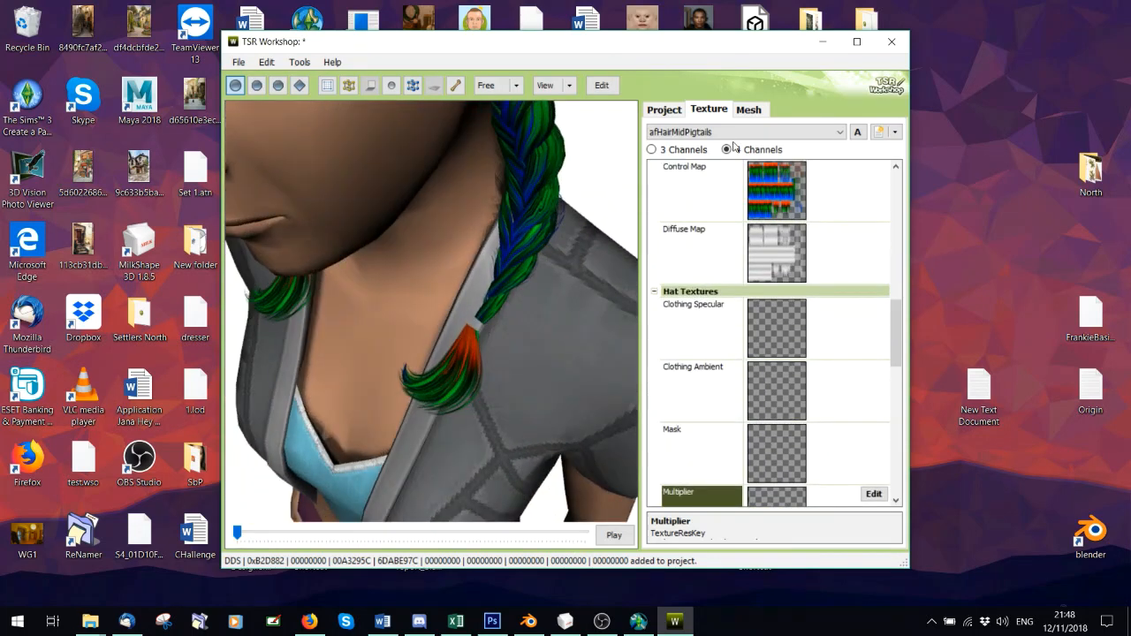
left_click(662, 109)
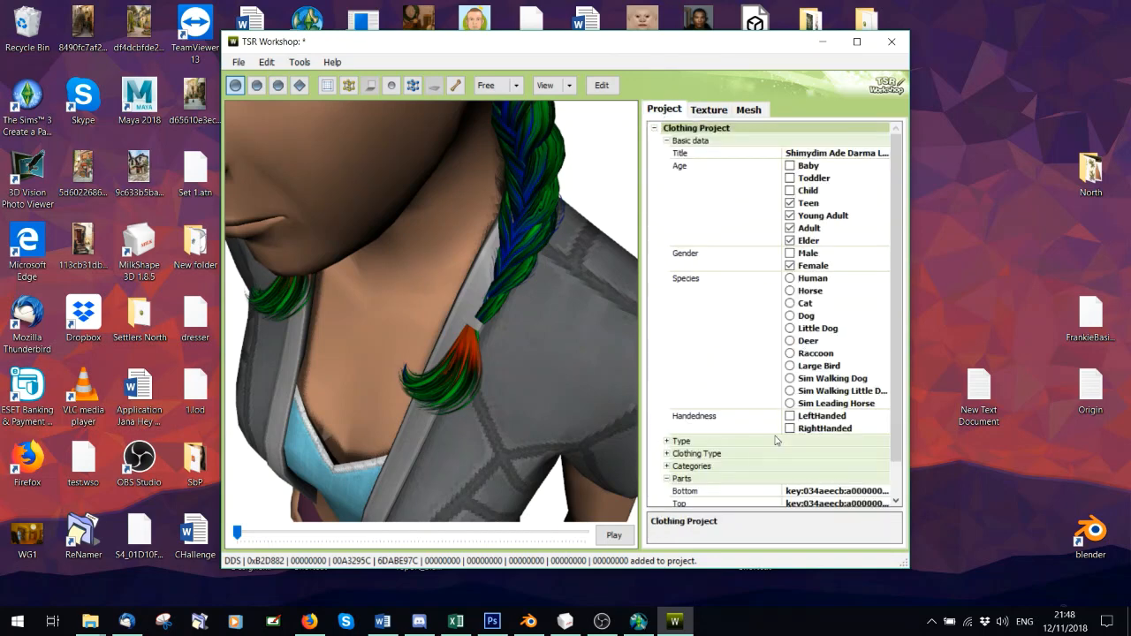
left_click(870, 504)
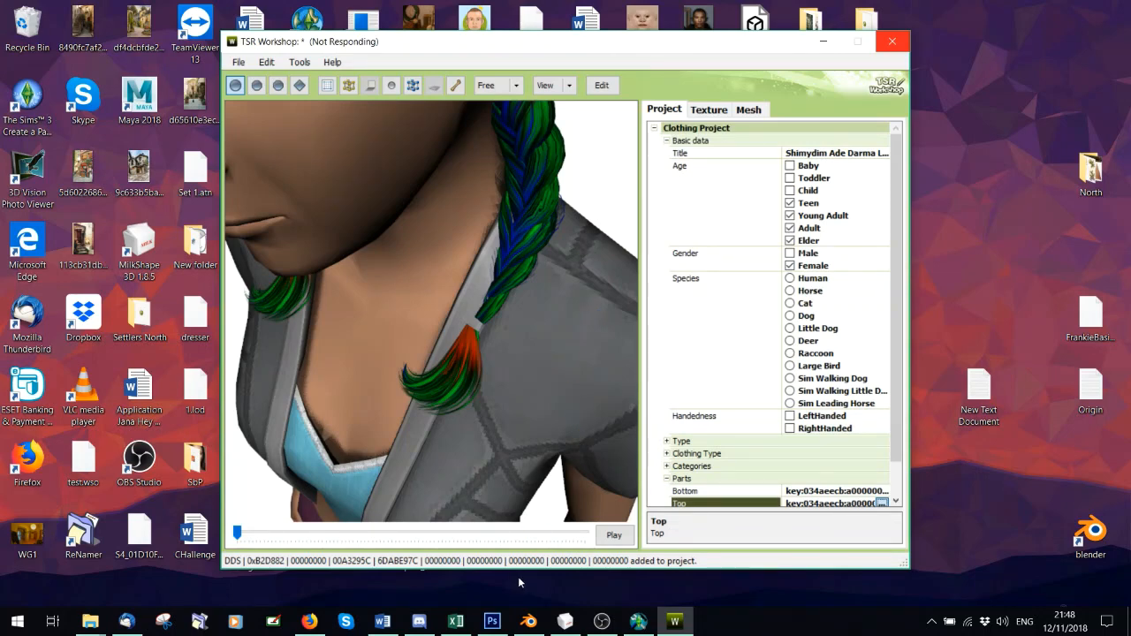
- Switch to Blender, check the hair-tie mesh in Edit Mode, and put the braided hair mesh into Edit Mode
left_click(529, 622)
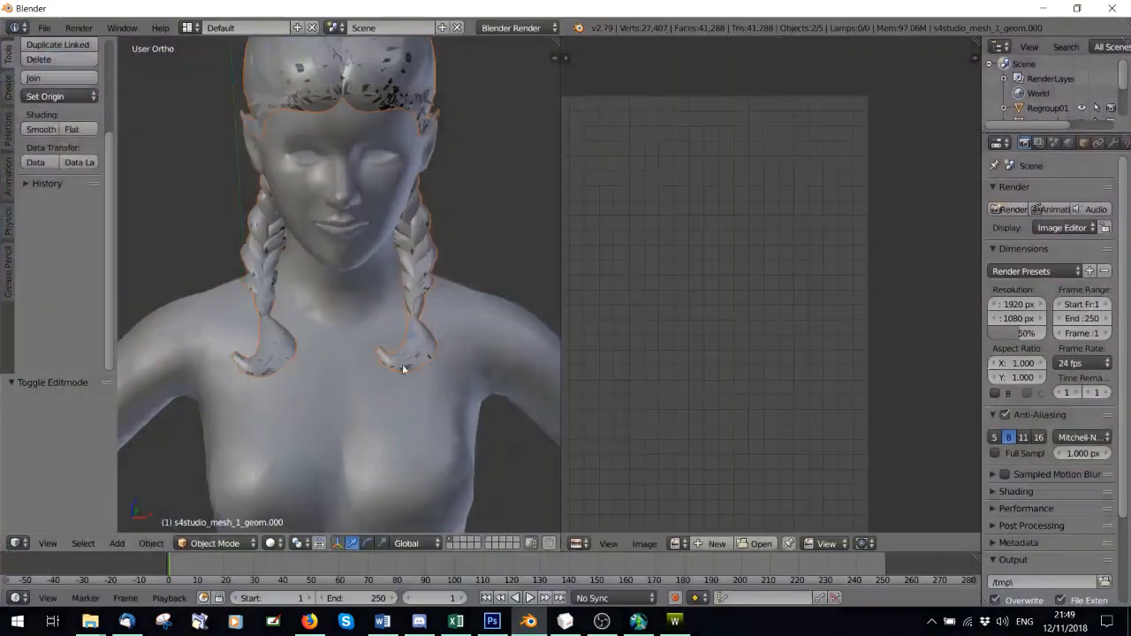
left_click(225, 543)
left_click(205, 507)
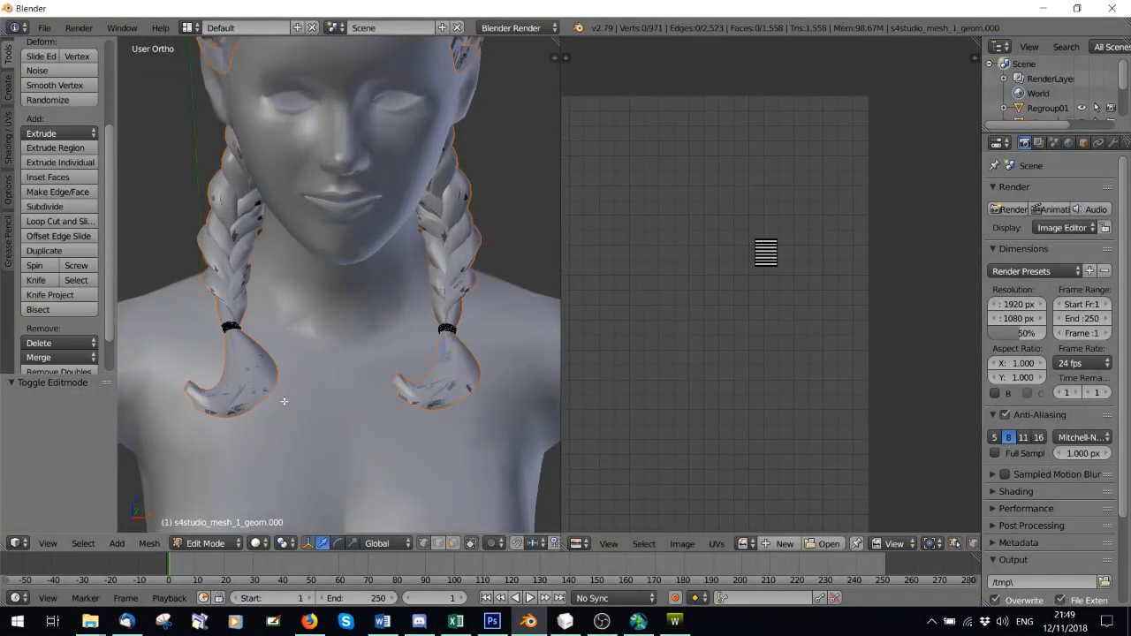
left_click(205, 543)
left_click(217, 525)
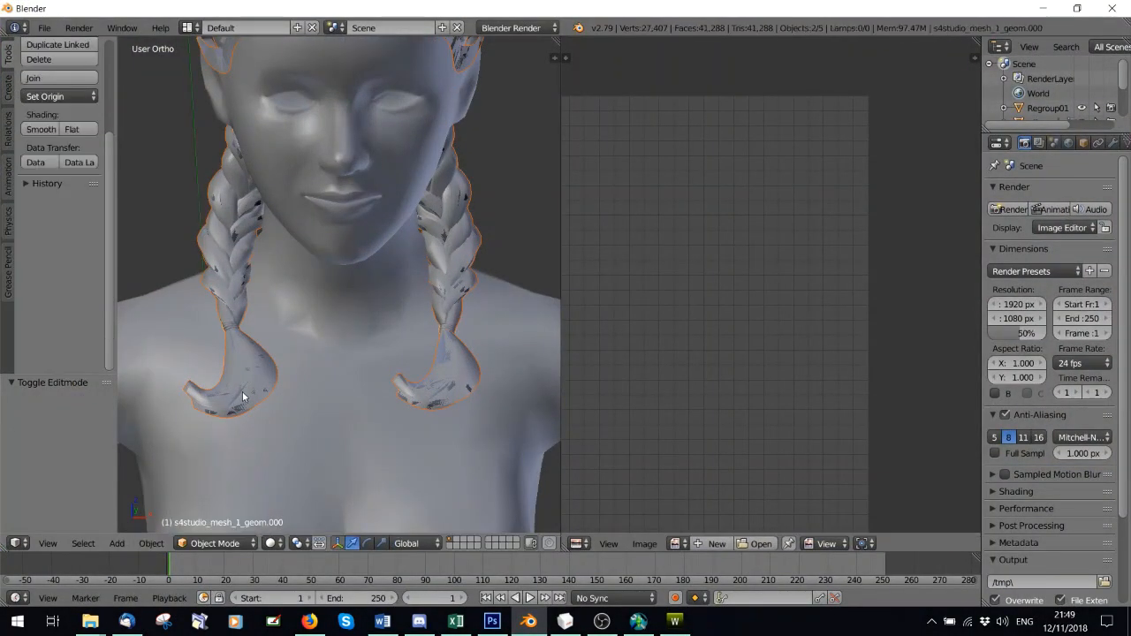
left_click(214, 543)
left_click(215, 510)
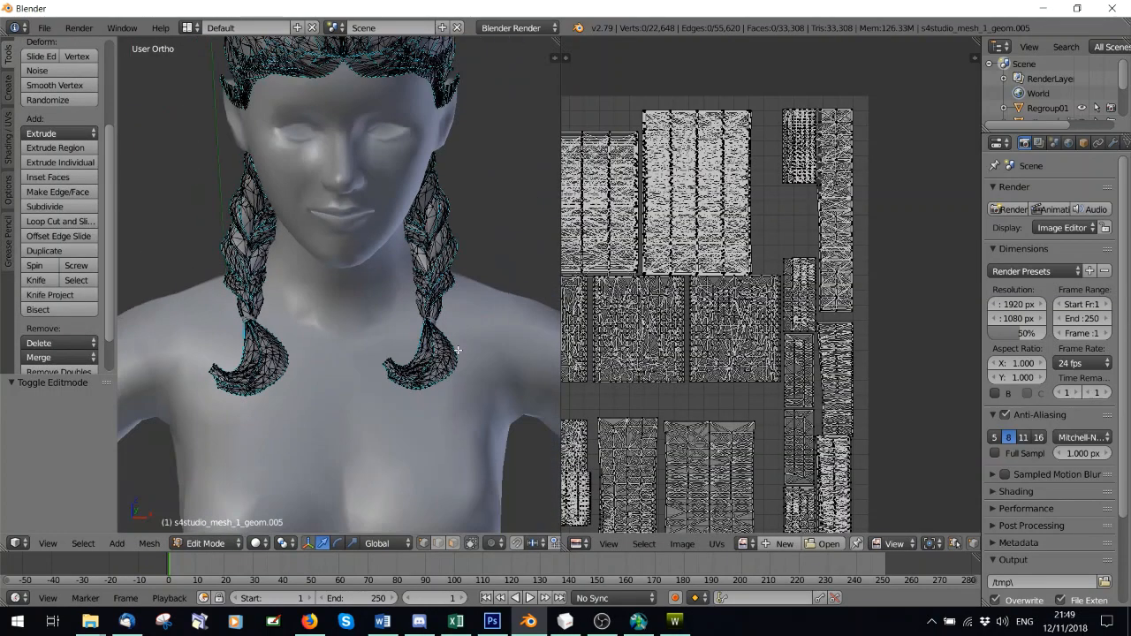
- Circle-select the curled tips of both braids and bring their UV islands into view
key("c")
left_click_drag(428, 367, 424, 355)
right_click(426, 357)
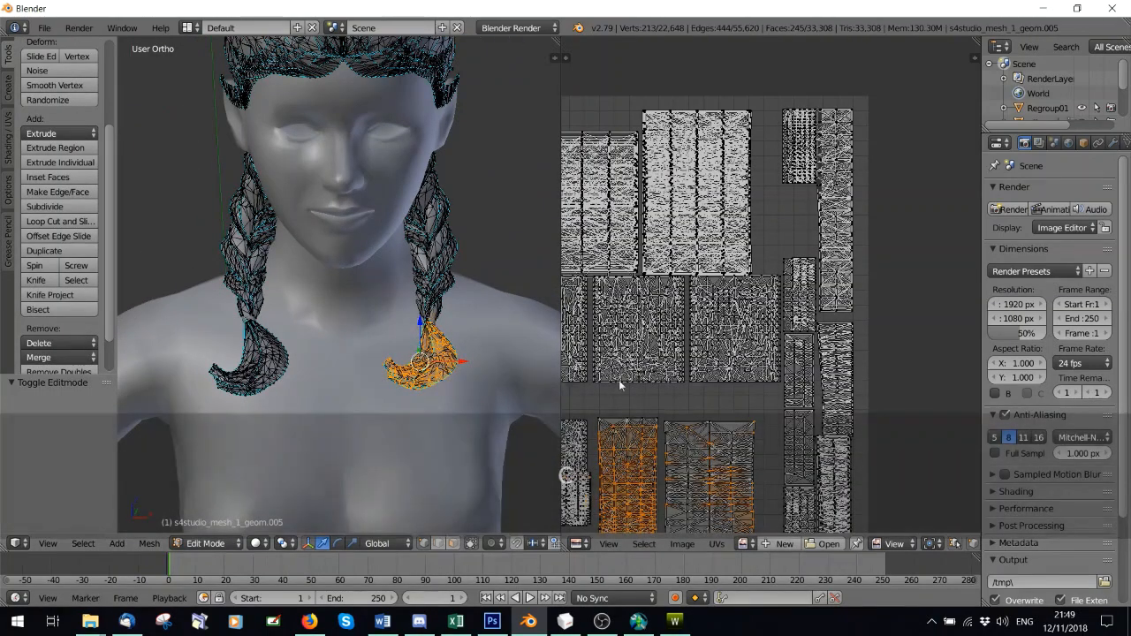
scroll(640, 394, "down", 1)
middle_click_drag(640, 394, 715, 308)
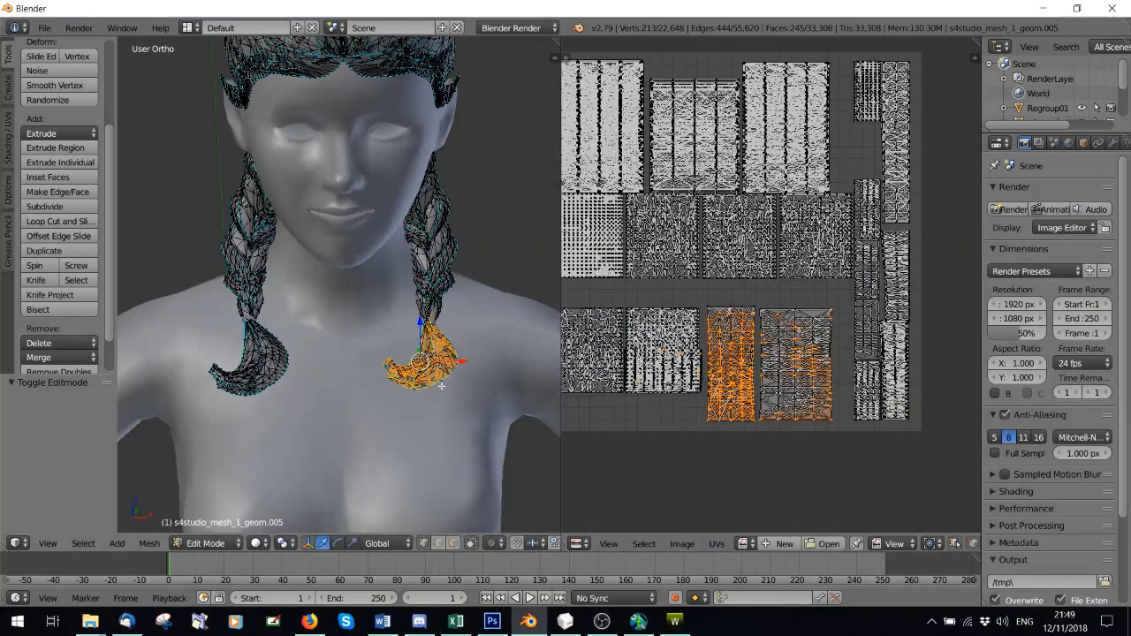
scroll(442, 388, "up", 2)
key("c")
left_click_drag(488, 369, 463, 380)
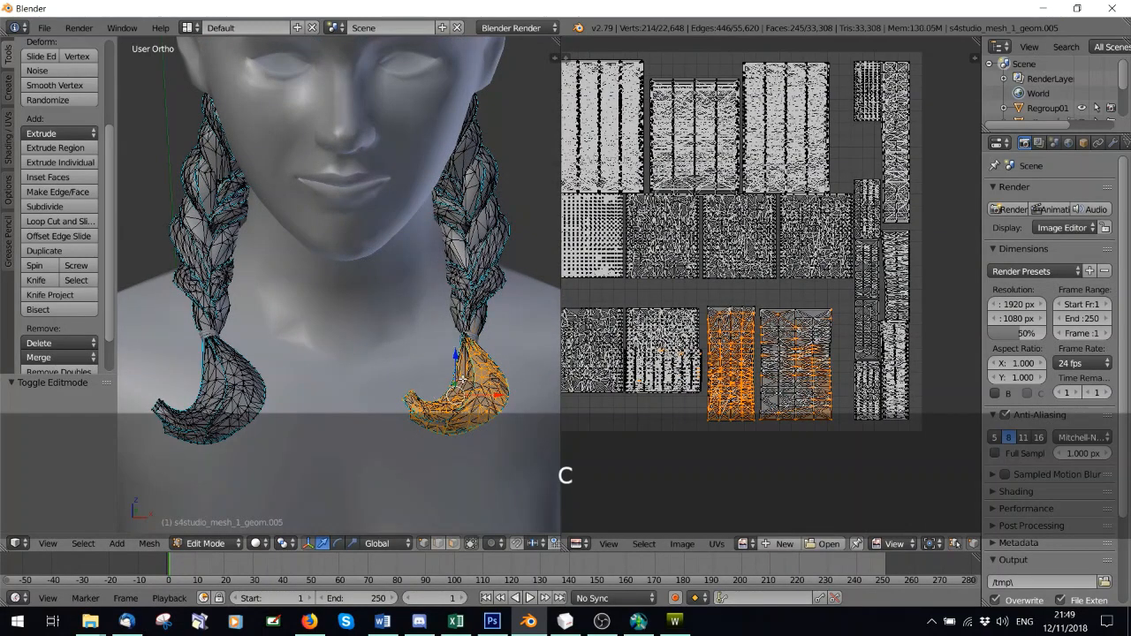
mouse_move(220, 360)
left_mouse_down()
mouse_move(233, 400)
mouse_move(150, 422)
left_mouse_up()
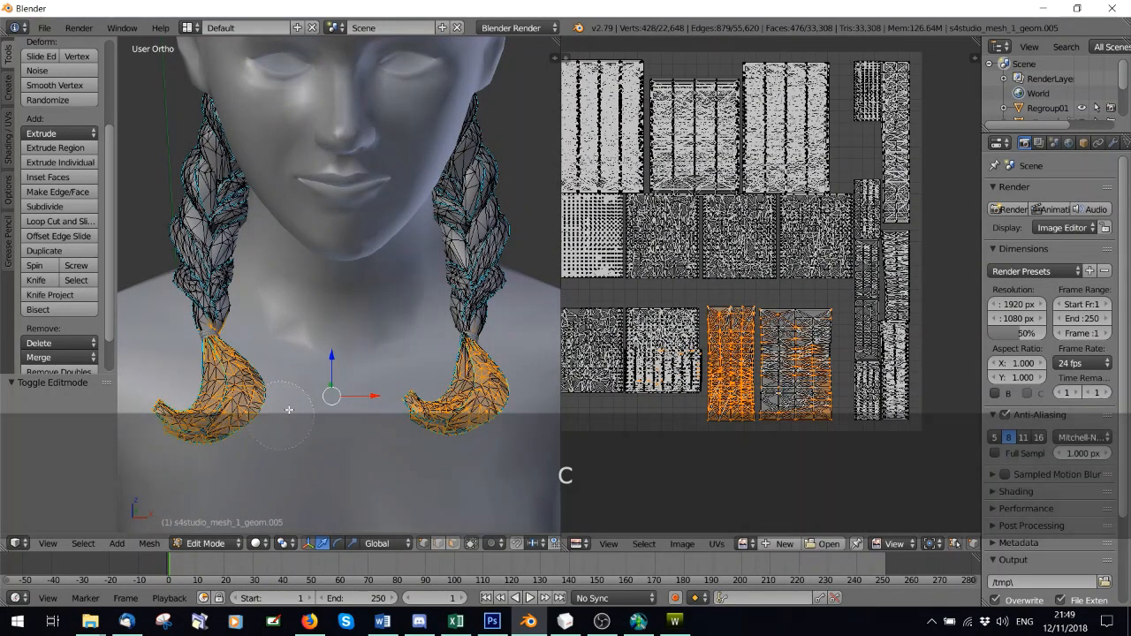
- Clear the selection and select the linked mesh pieces of the braid tip on the model's right side
key("a")
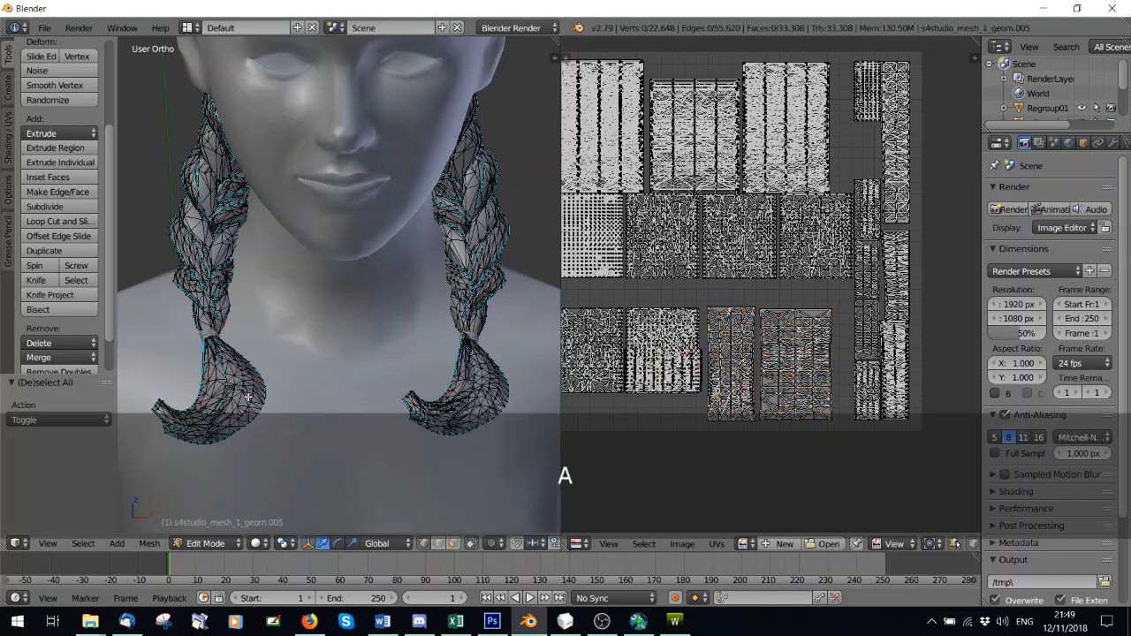
key("l")
key("l")
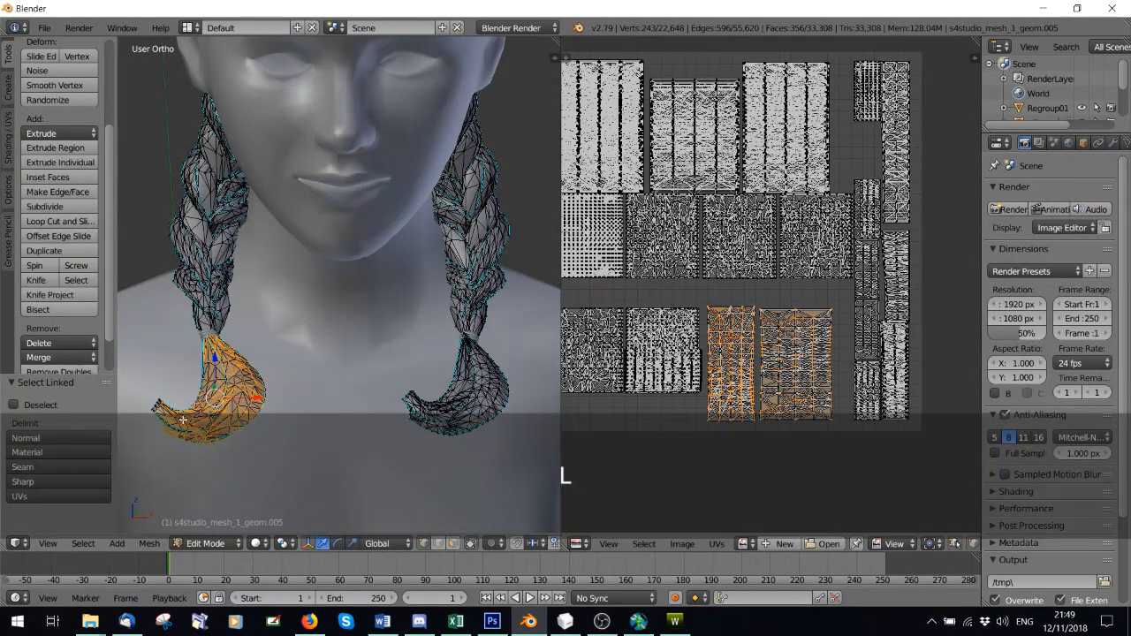
key("l")
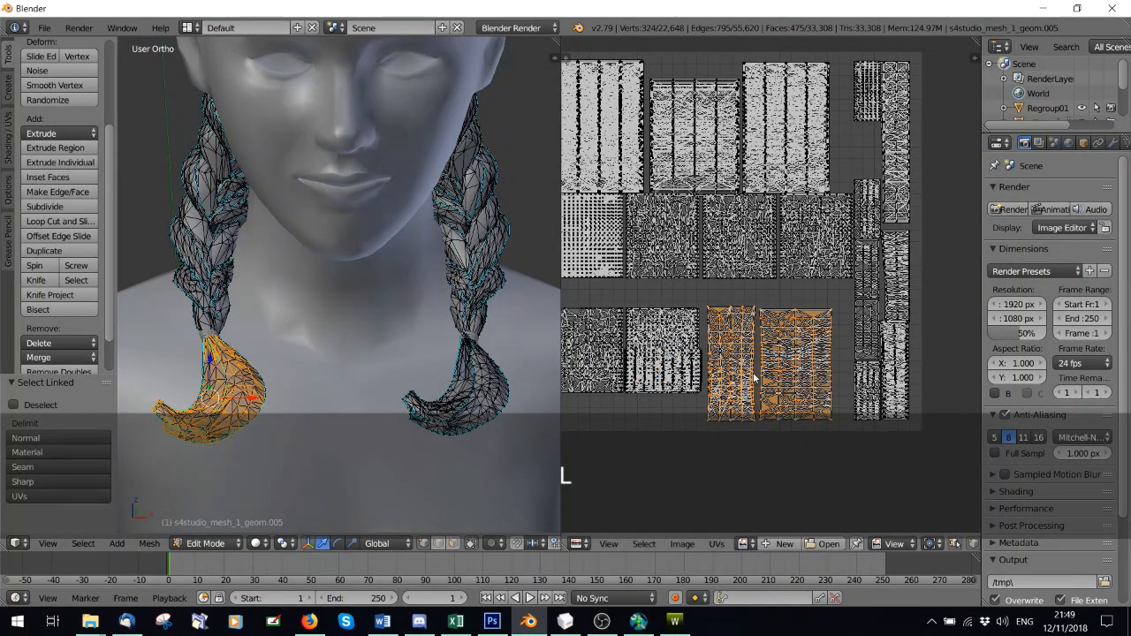
- Switch to Photoshop, open RGB.dds using default sizes, and bring the Texture.dds document to the front
left_click(493, 621)
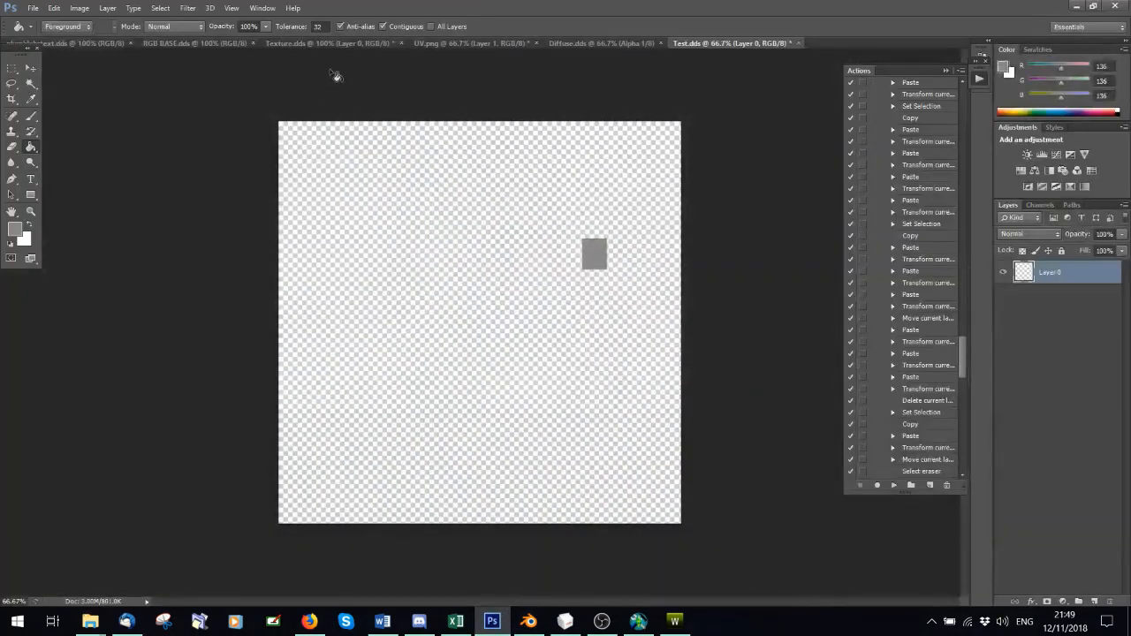
left_click(31, 8)
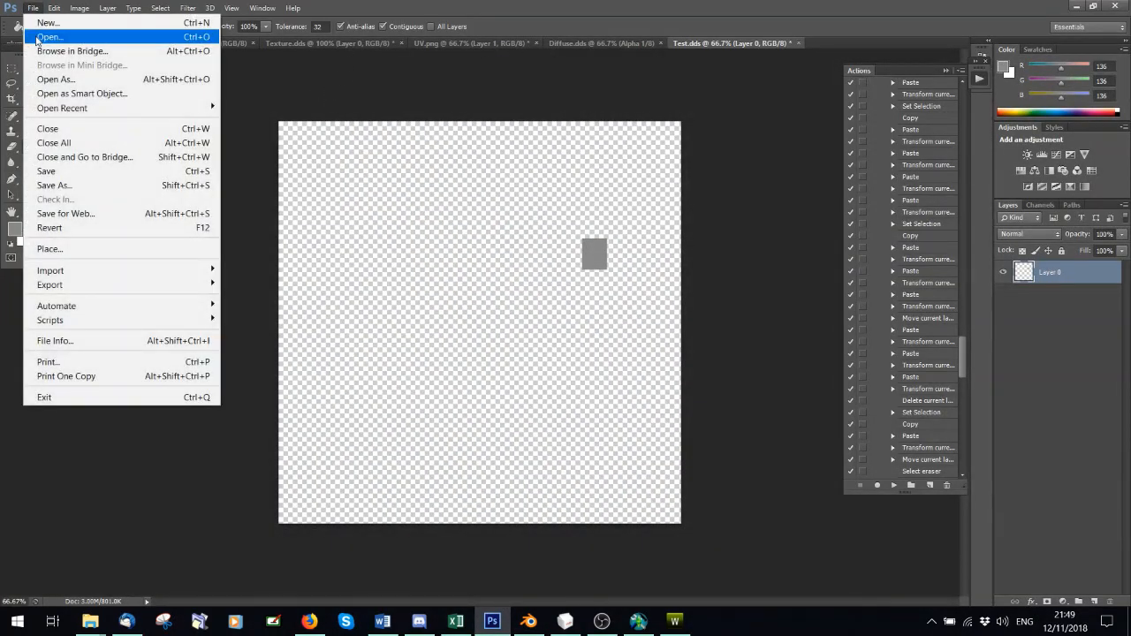
left_click(44, 30)
left_click(287, 408)
double_click(286, 408)
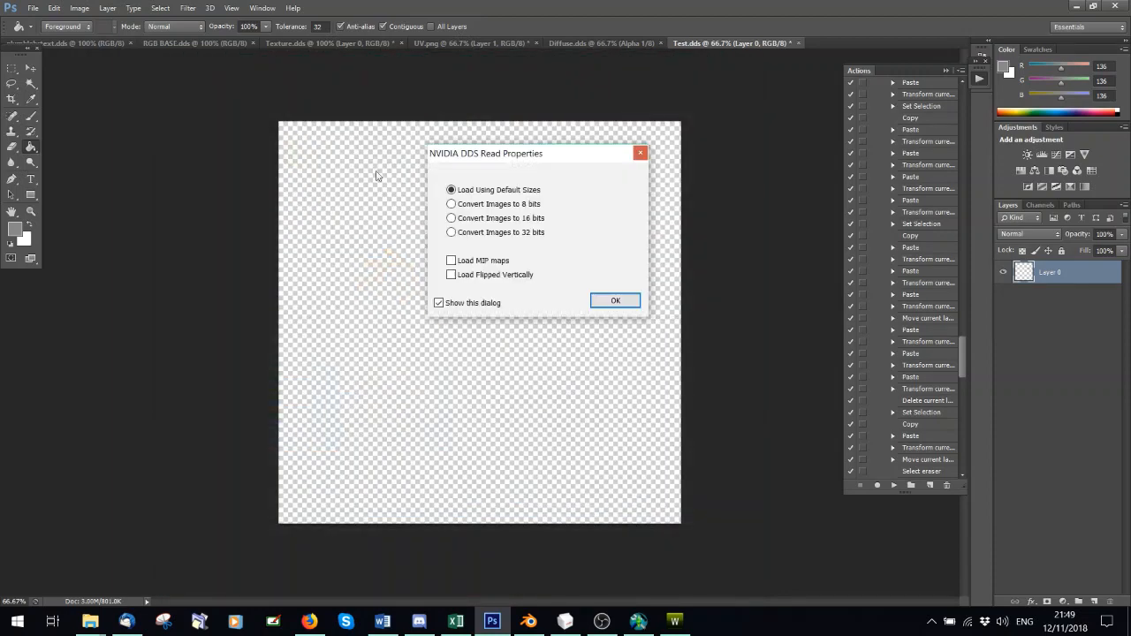
left_click(613, 301)
left_click(292, 42)
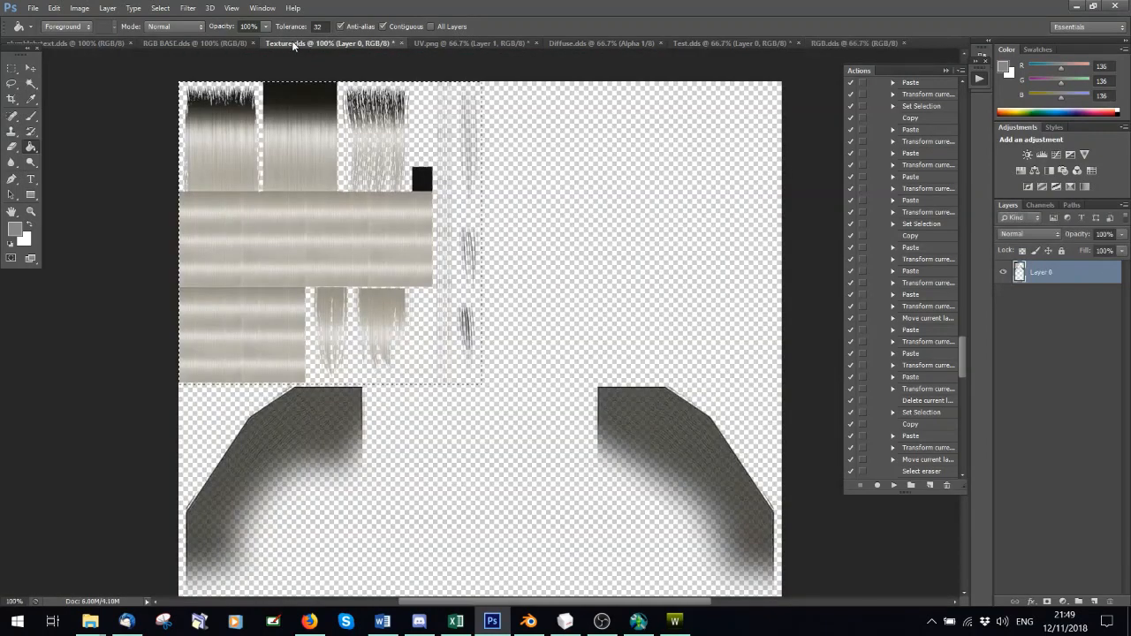
- Paste the RGB BASE.dds image into RGB.dds and stretch it to about 185% height over the unfilled lower area beside the tall strip
left_click(188, 43)
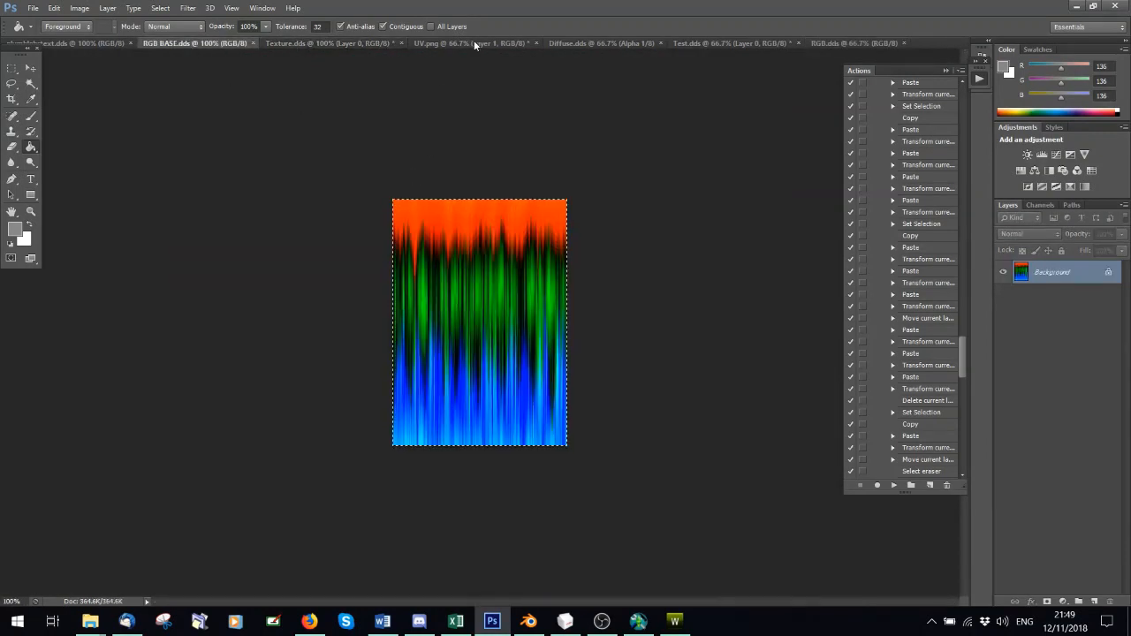
left_click(829, 44)
key("ctrl+v")
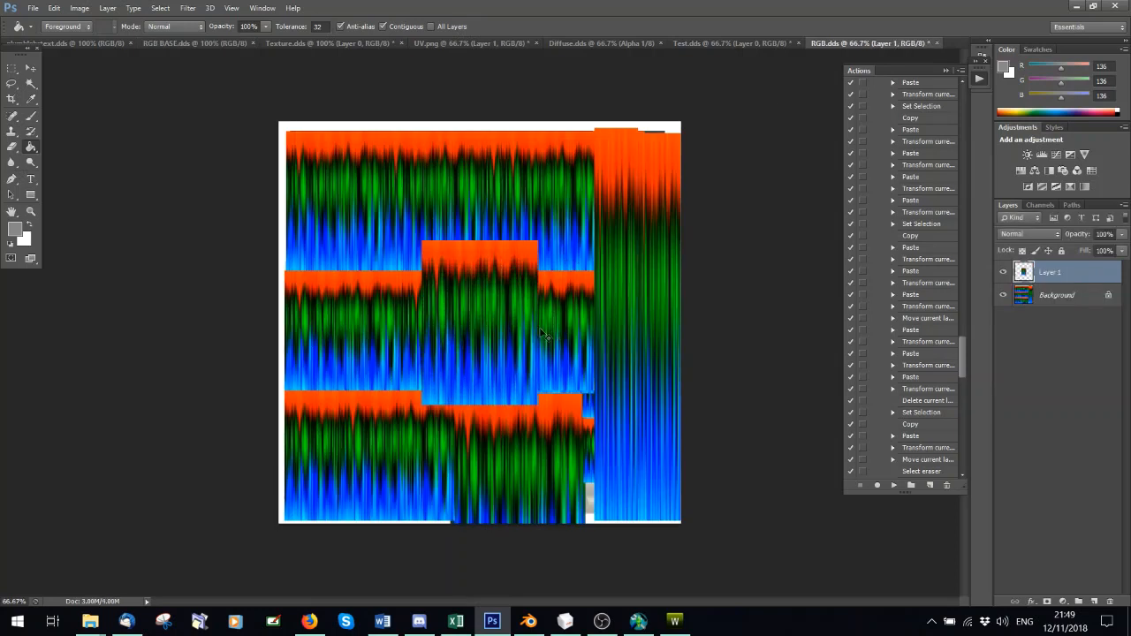
key("ctrl+t")
left_click_drag(501, 323, 545, 440)
left_click_drag(532, 360, 567, 218)
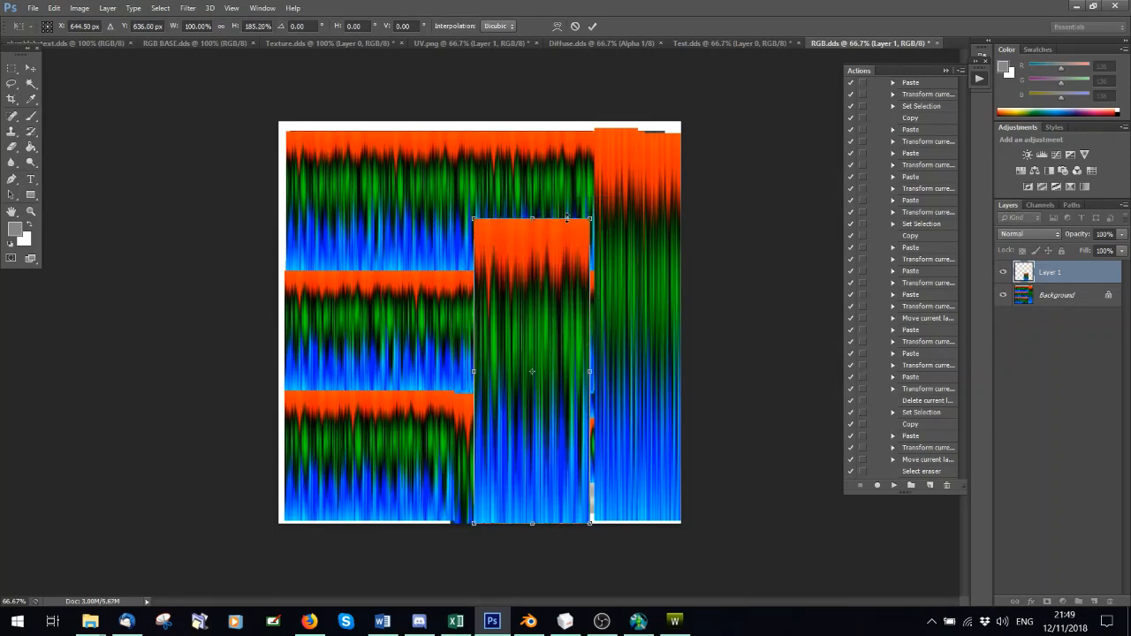
left_click(592, 26)
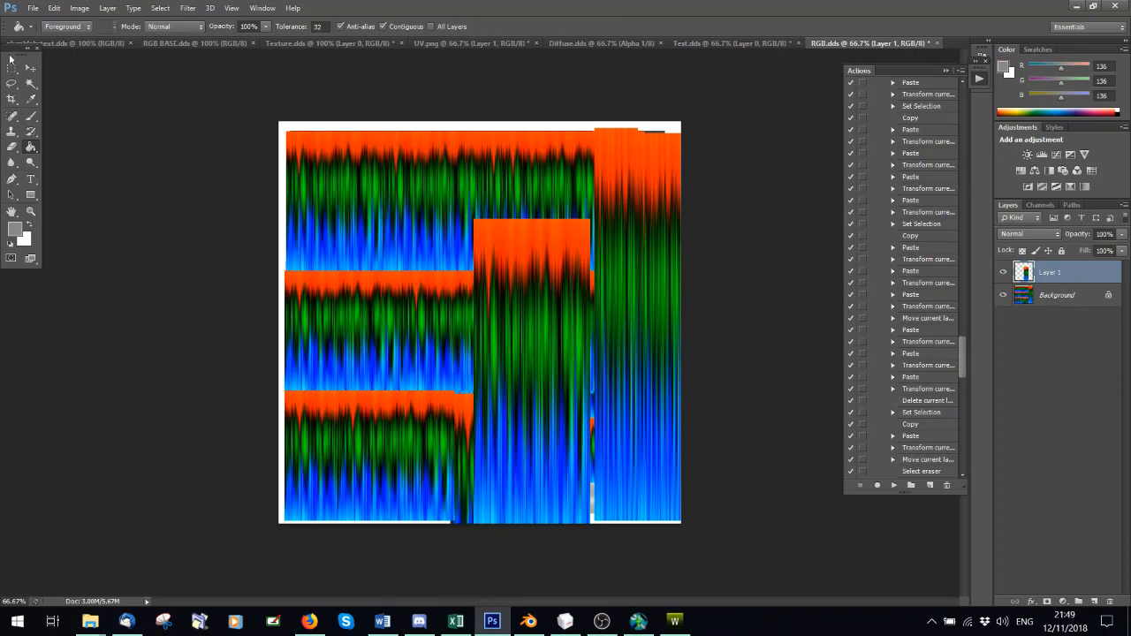
- Delete the upper part of the pasted gradient on Layer 1 where it overlaps the top and middle rows, and clear the selection
key("m")
left_click_drag(439, 183, 671, 394)
key("Delete")
key("ctrl+d")
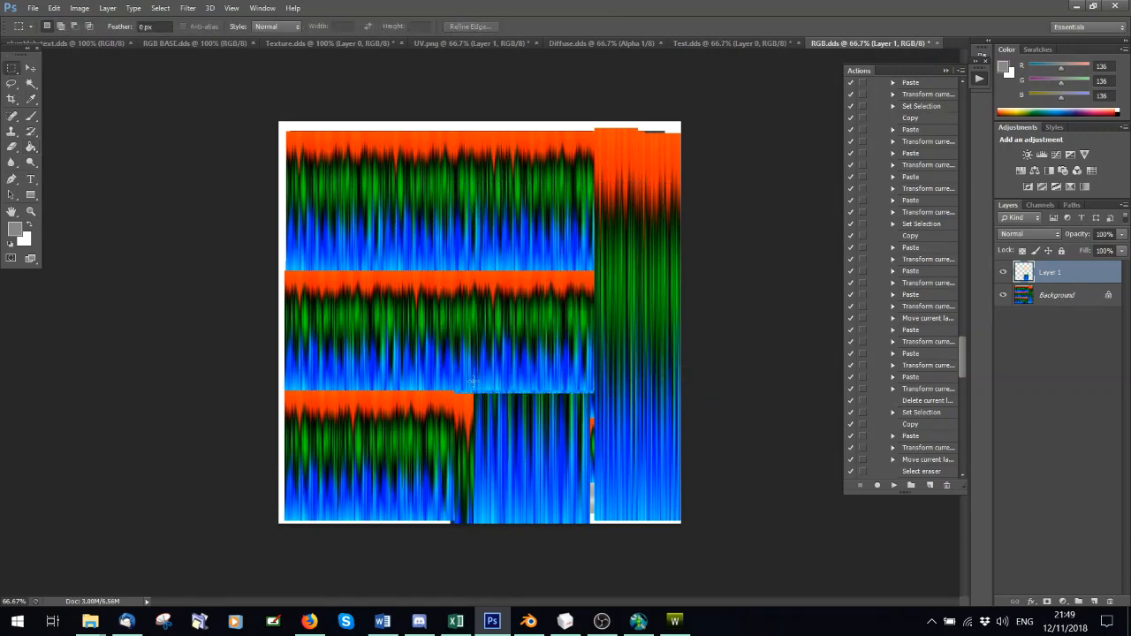
- Select the remaining pasted block and widen it leftward to about 113% to cover the hair tips in the Alpha 1 channel
left_click_drag(469, 377, 592, 534)
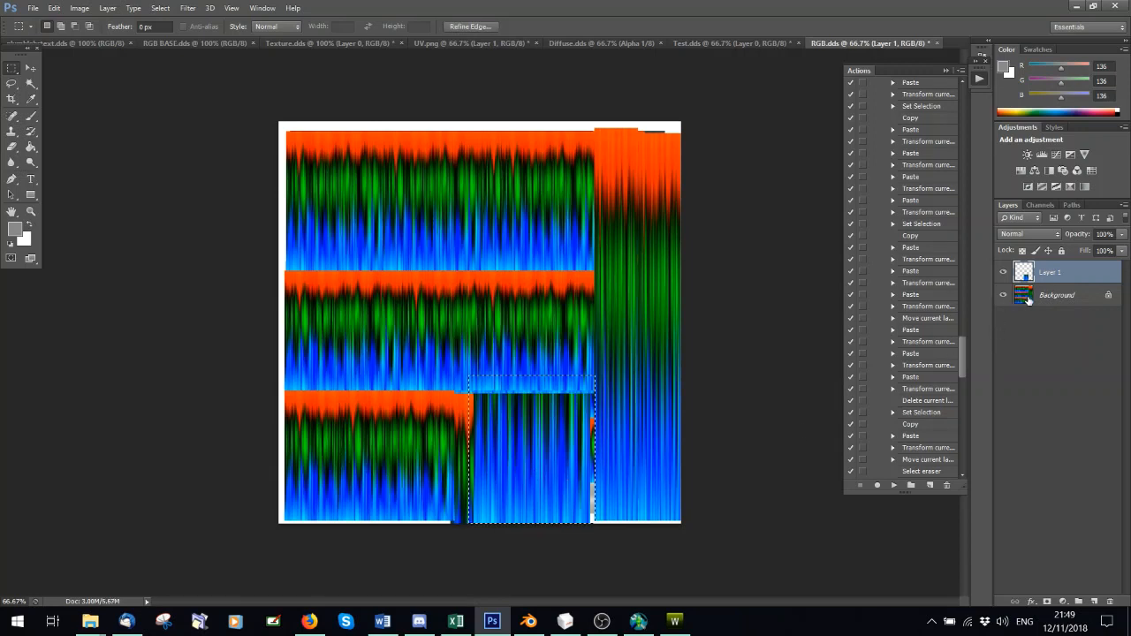
left_click(1041, 205)
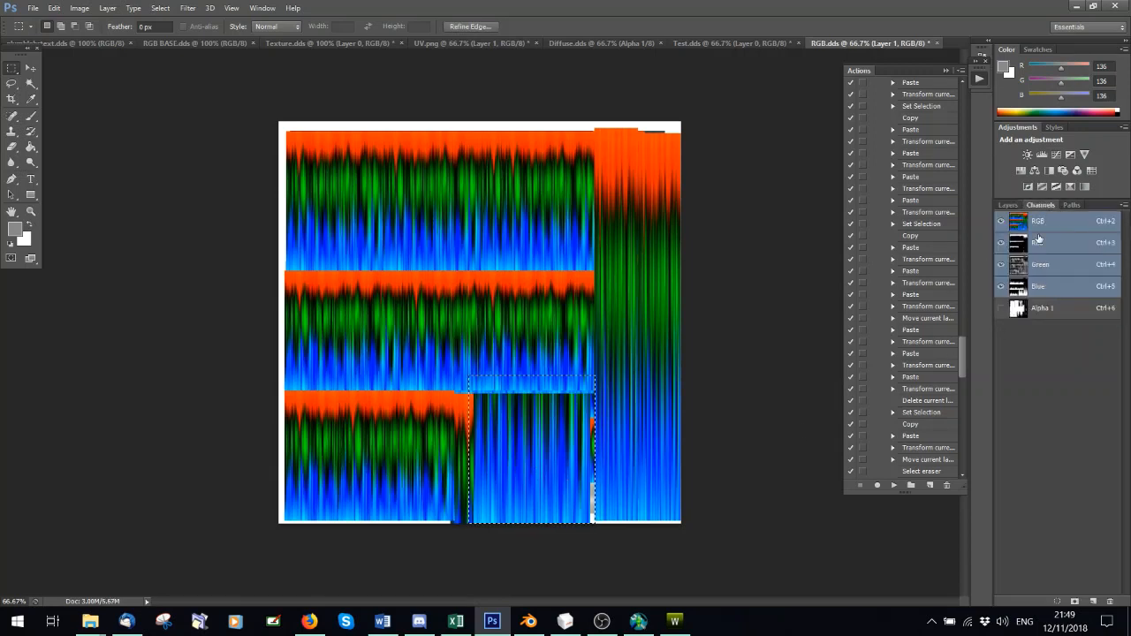
left_click(1045, 311)
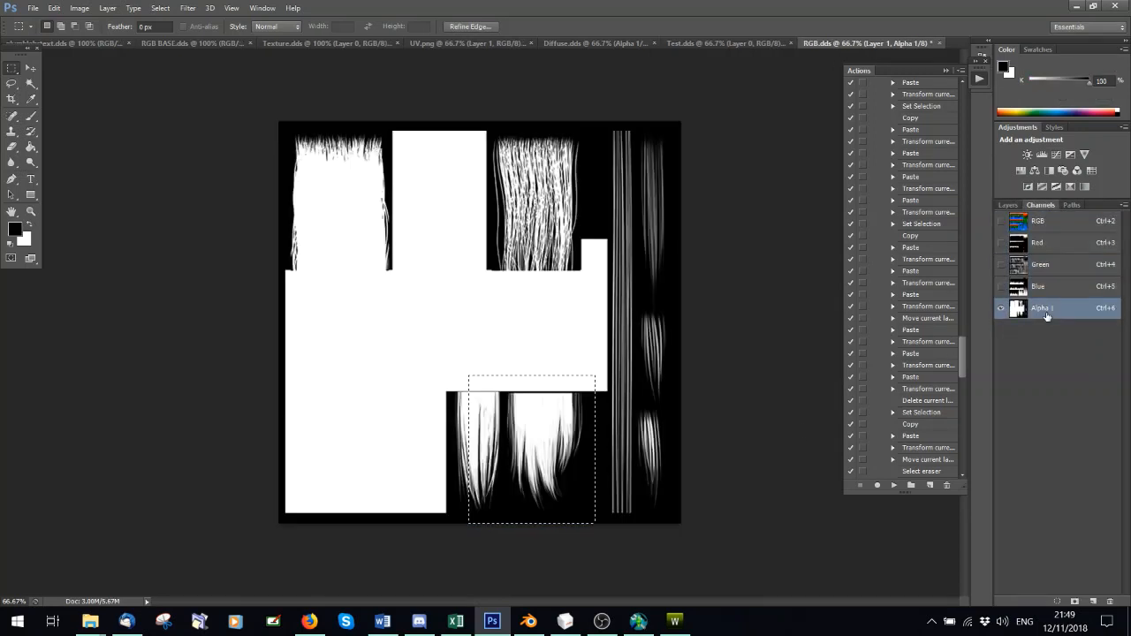
left_click(1054, 221)
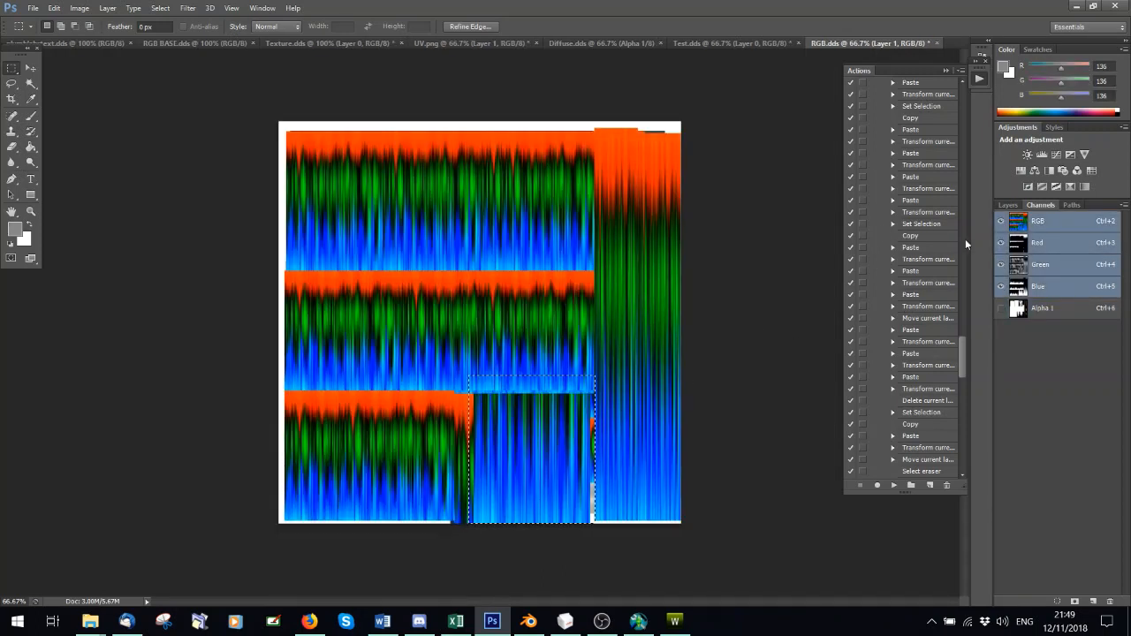
left_click(1008, 205)
key("ctrl+t")
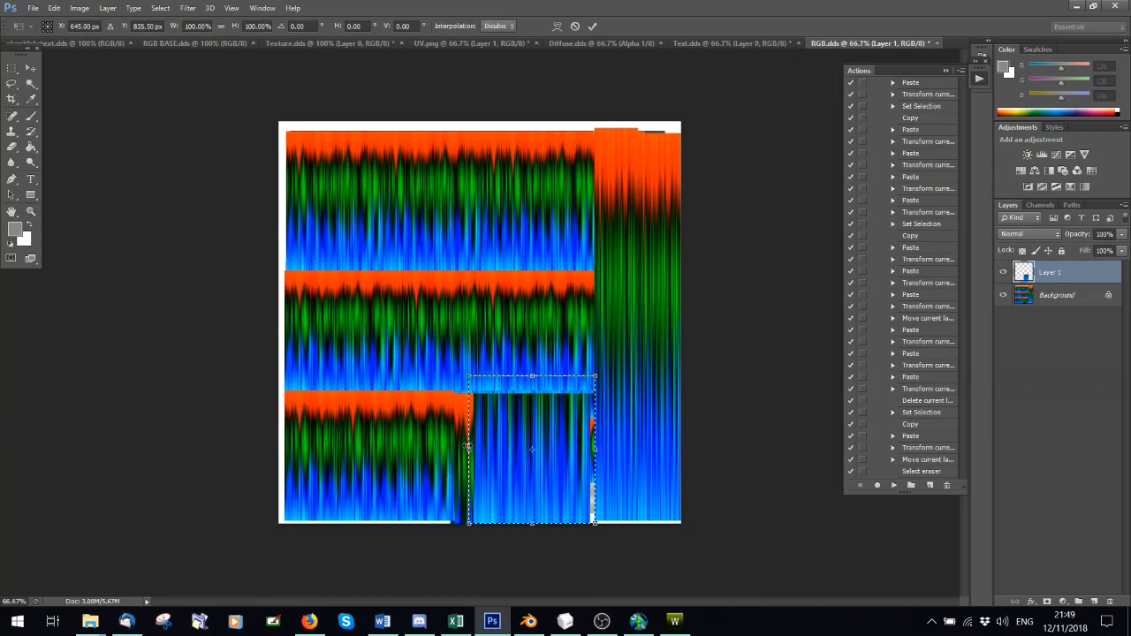
left_click_drag(468, 450, 452, 449)
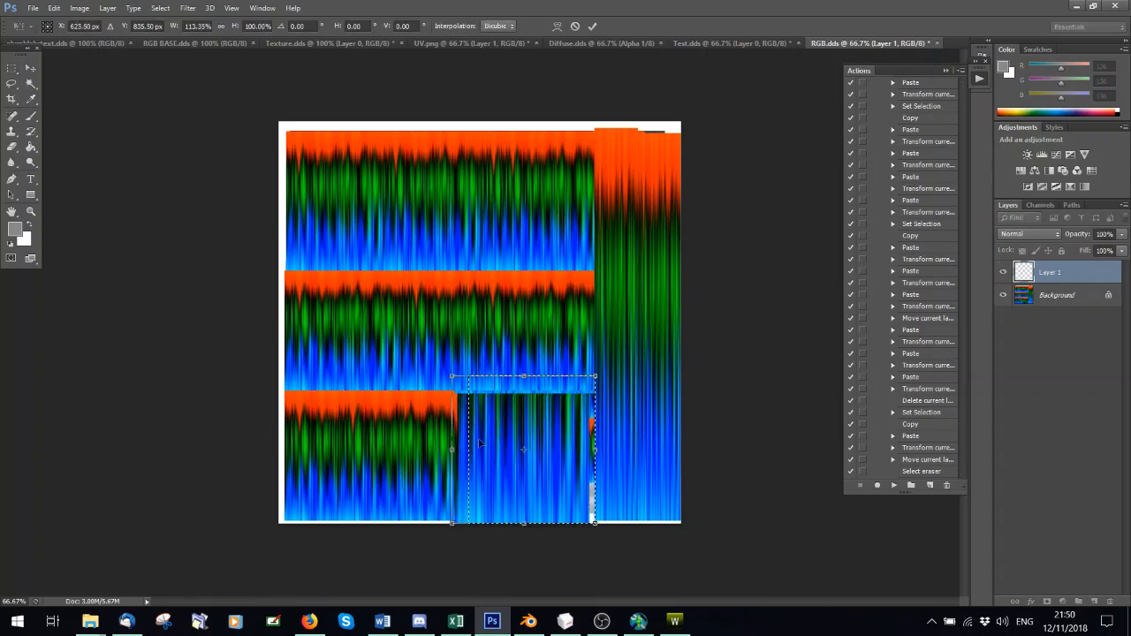
left_click(1041, 204)
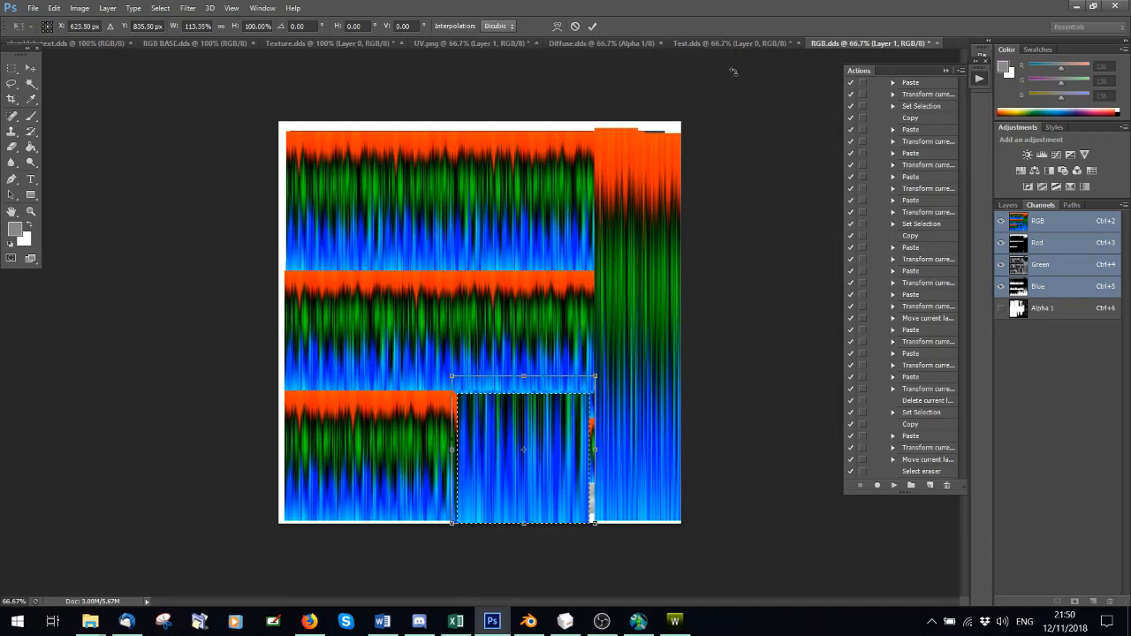
key("Return")
- Compare the block with the Alpha 1 channel, enlarge it to about 103% width and 102% height, and deselect it
left_click(1042, 307)
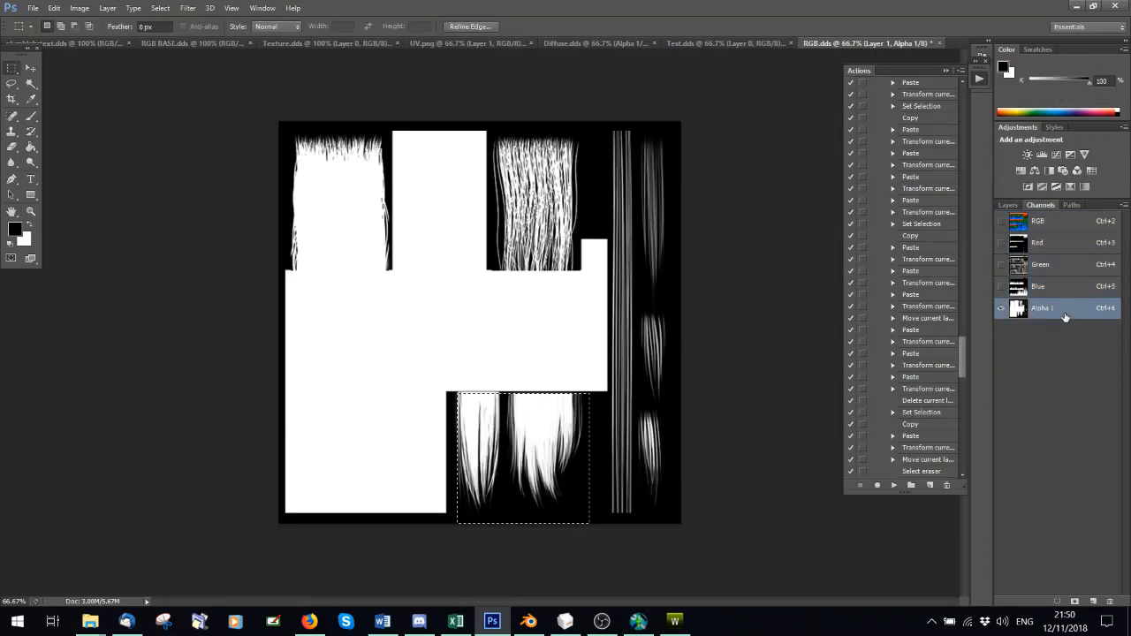
left_click(1038, 224)
key("ctrl+t")
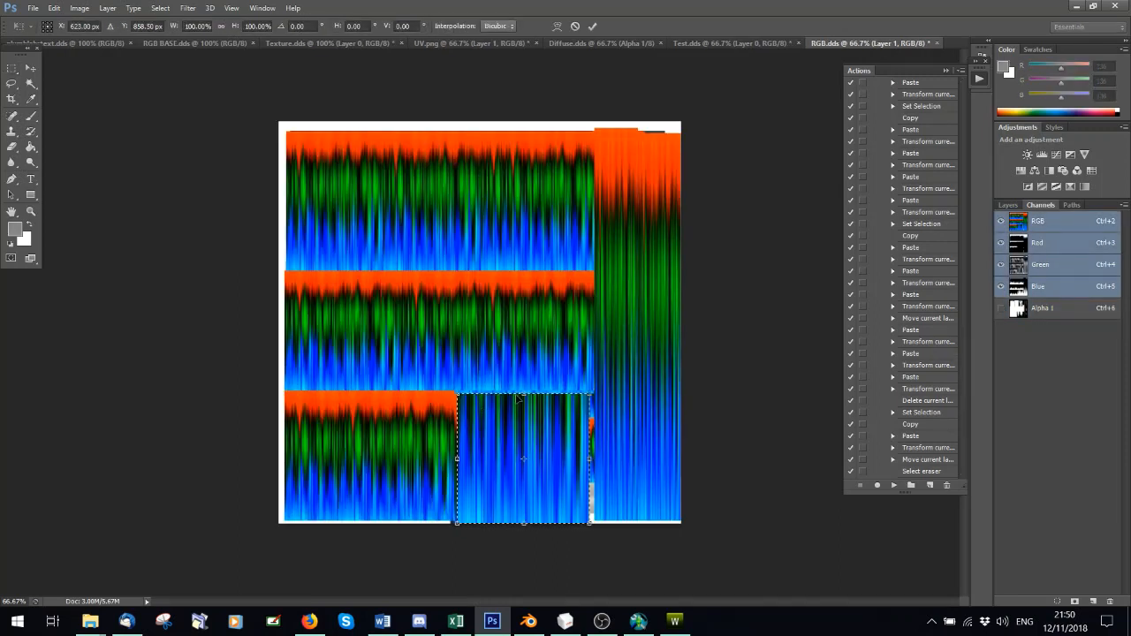
left_click_drag(521, 393, 522, 390)
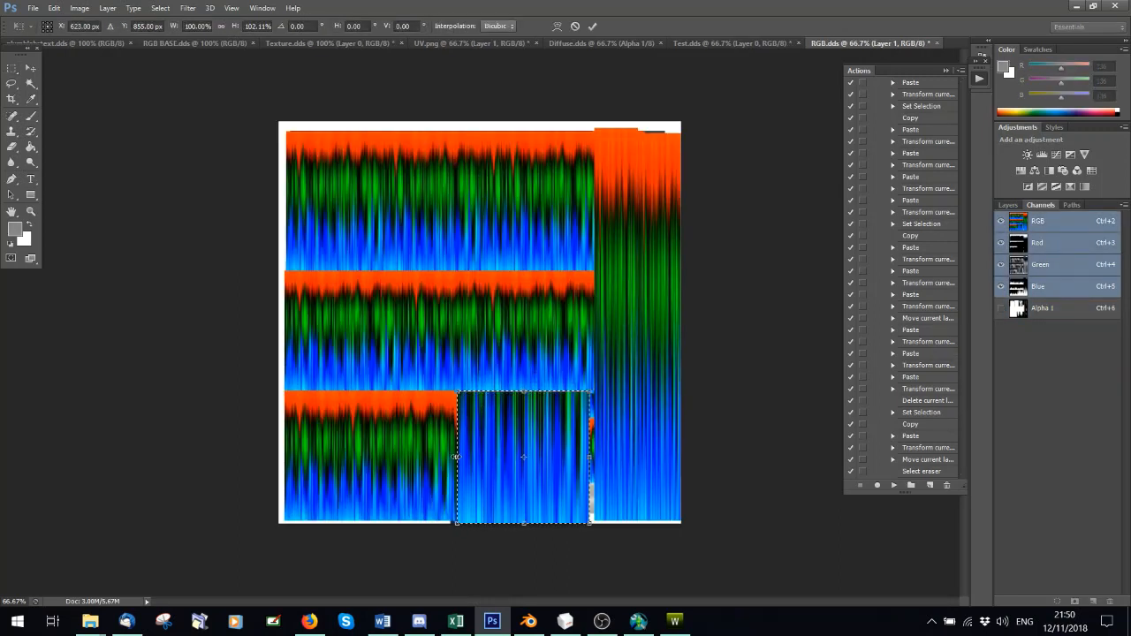
left_click_drag(457, 458, 452, 457)
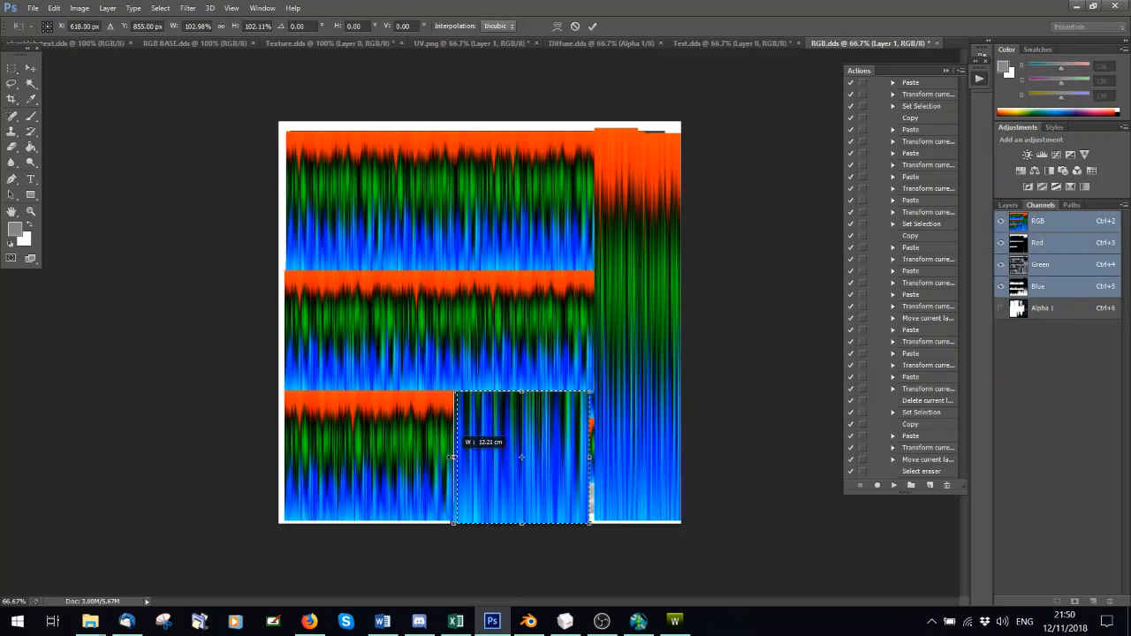
left_click(592, 26)
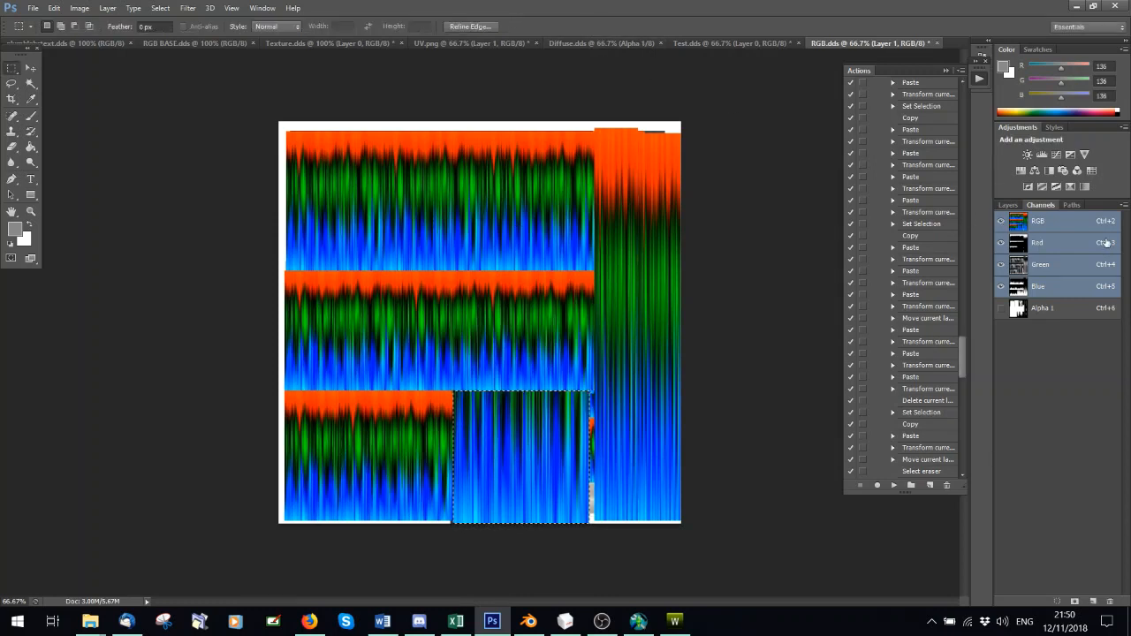
left_click(1043, 308)
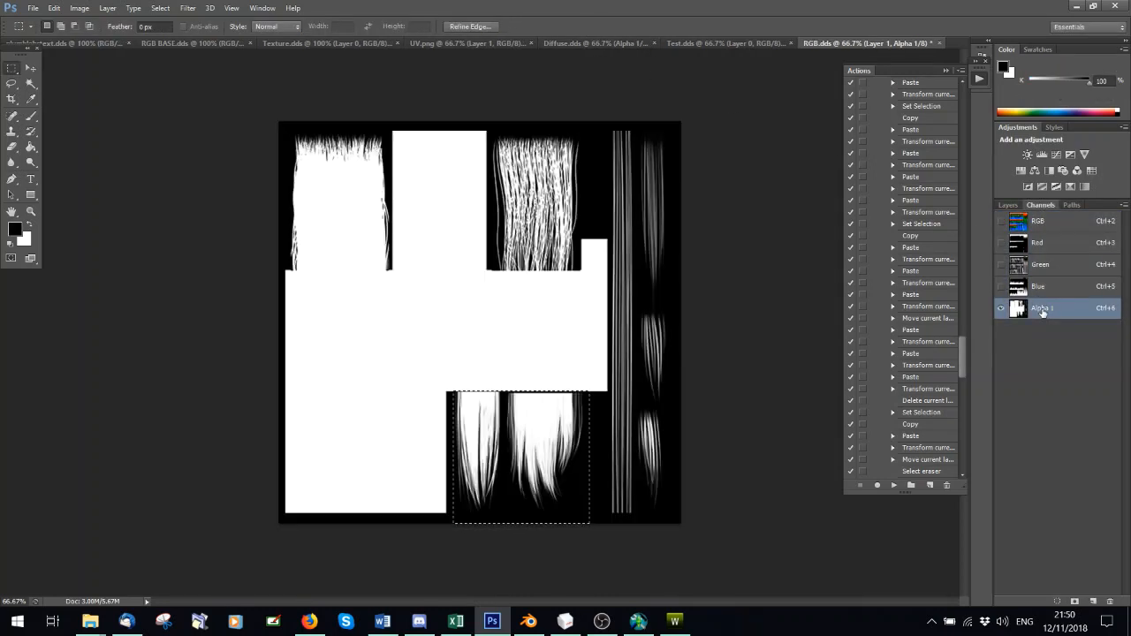
left_click(1039, 220)
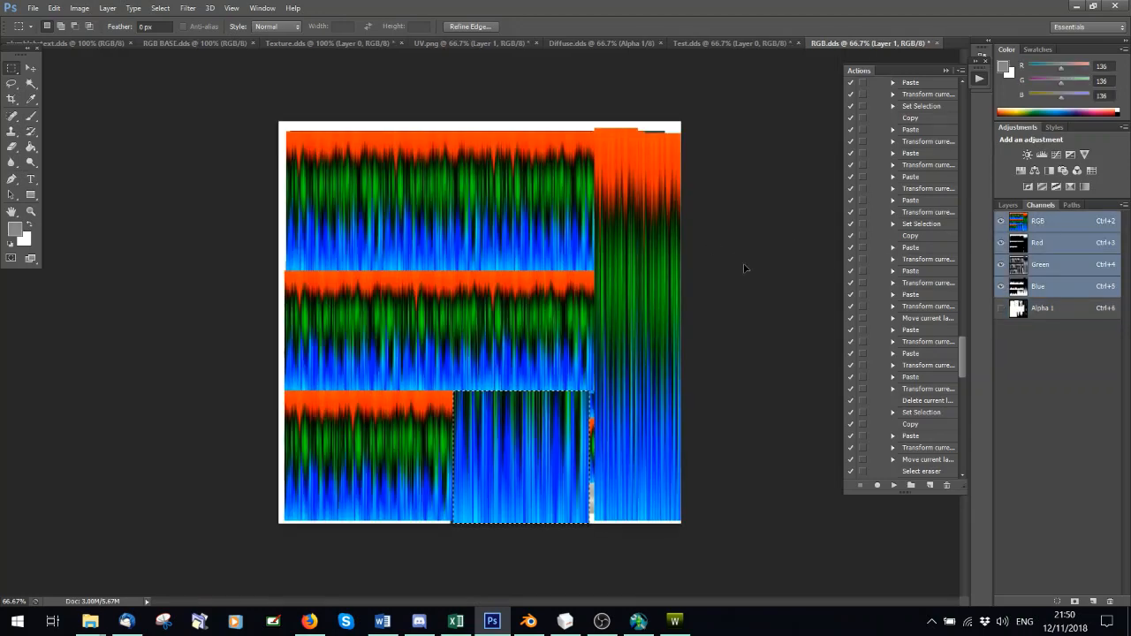
left_click(351, 151)
- Save the edited RGB texture in the Tutorial folder in D3D/DDS format
left_click(32, 8)
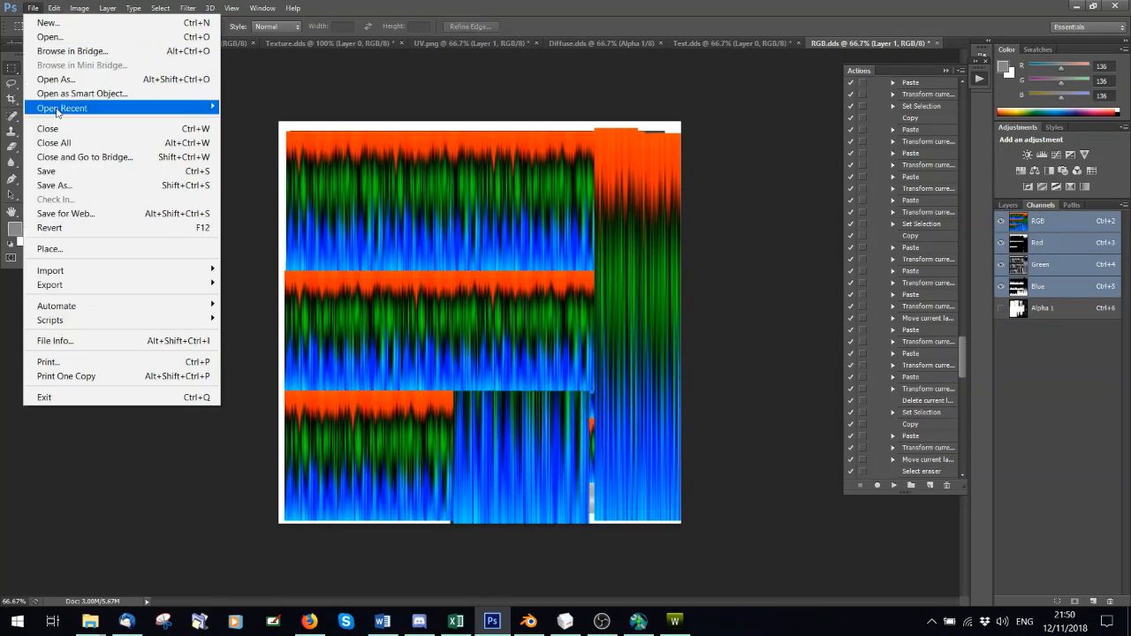
left_click(53, 170)
left_click(432, 422)
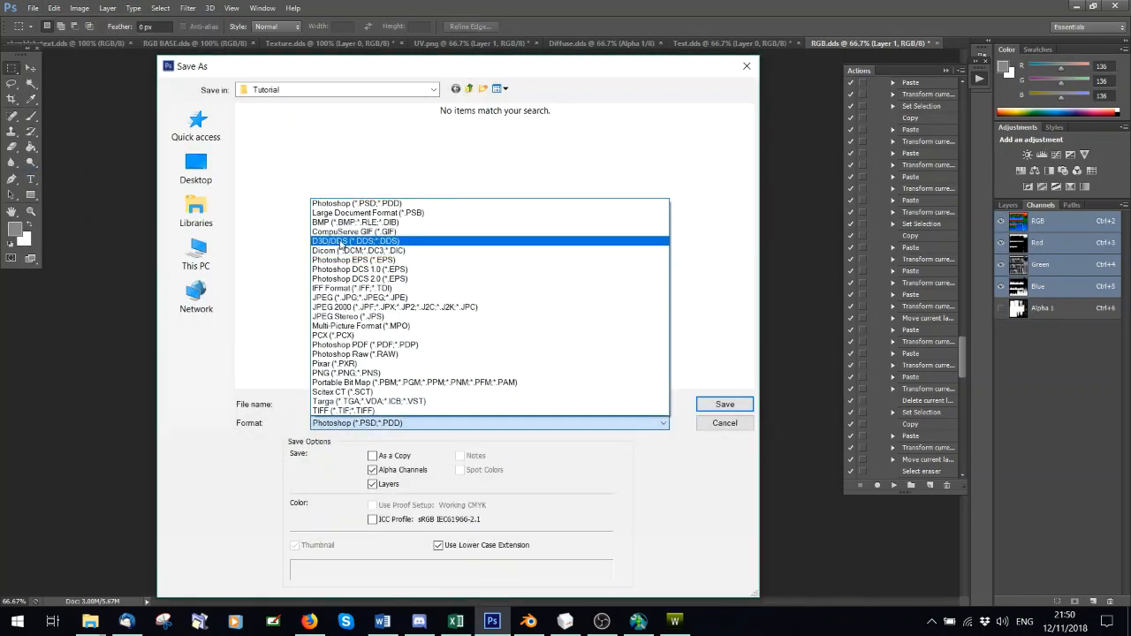
left_click(345, 244)
left_click(724, 404)
left_click(565, 231)
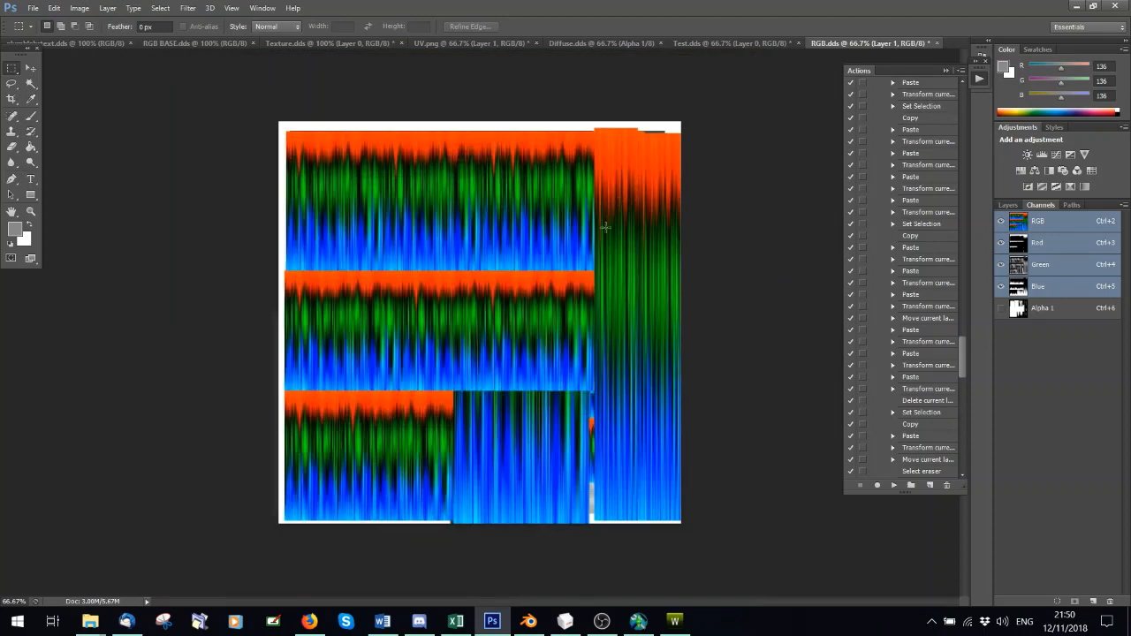
left_click(646, 150)
- Switch to TSR Workshop and choose afTopShirtHalter as the project's Top part
left_click(674, 621)
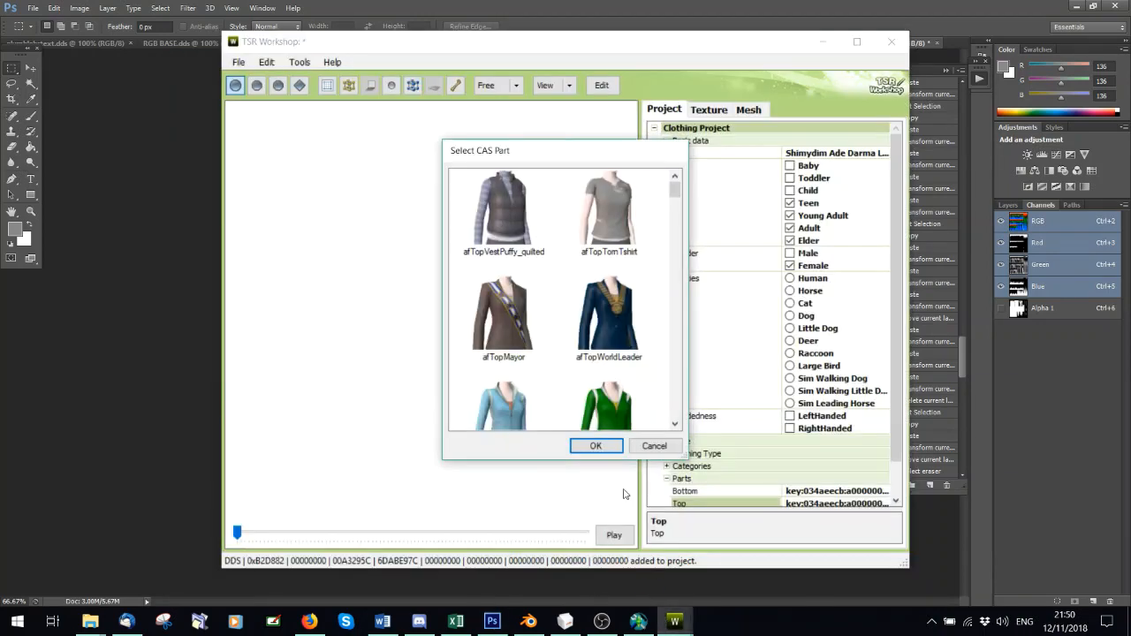
scroll(617, 292, "down", 4)
scroll(619, 300, "down", 6)
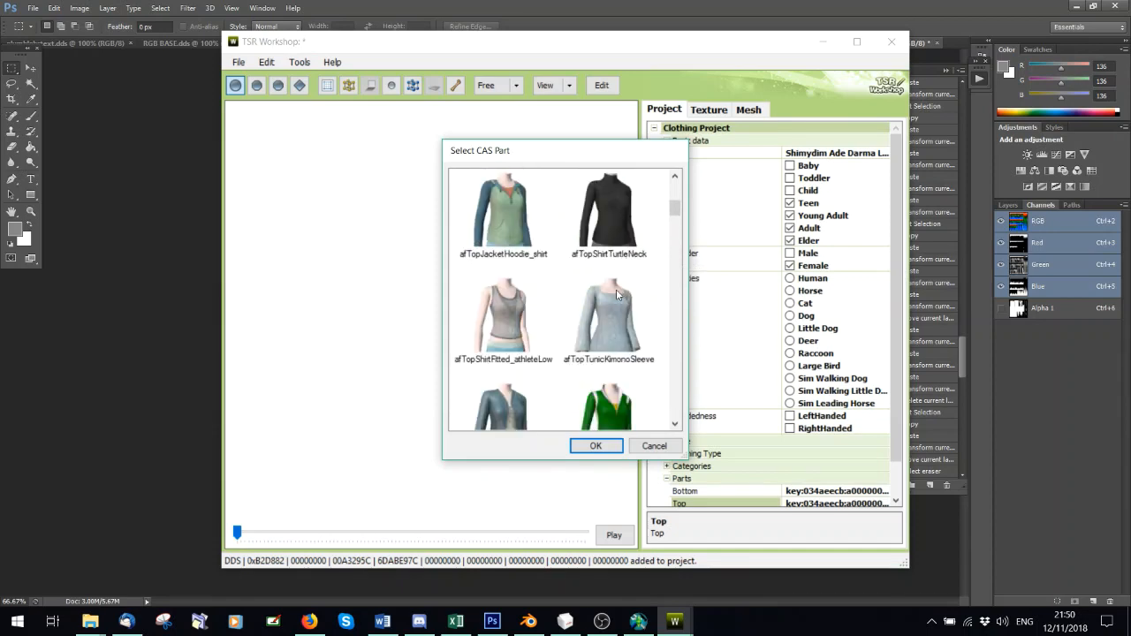
scroll(623, 307, "down", 8)
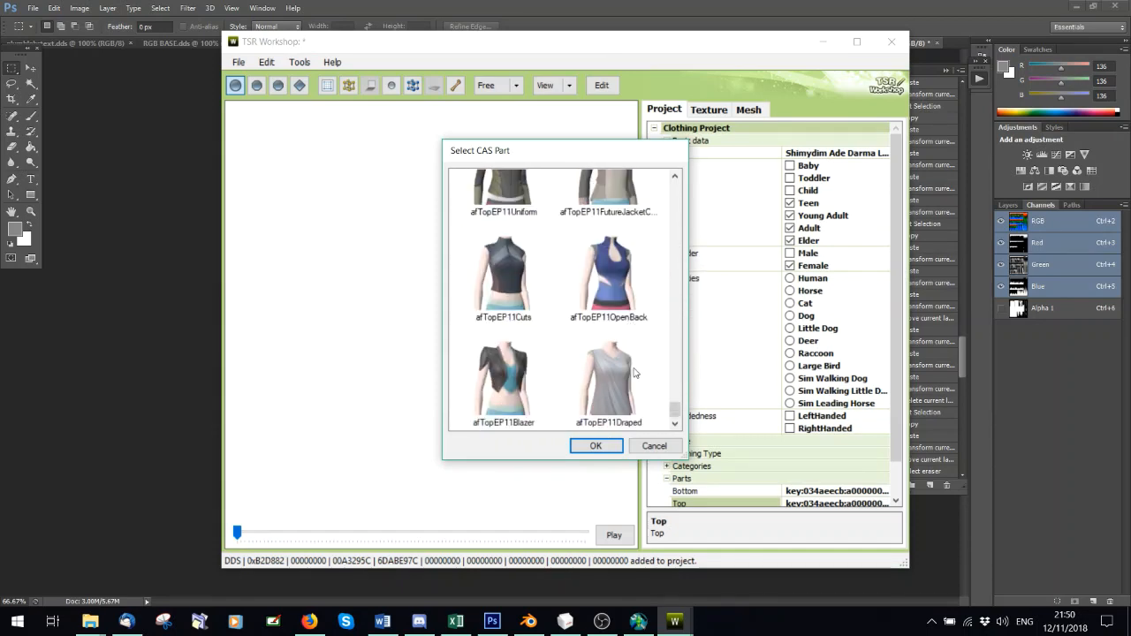
scroll(634, 374, "up", 8)
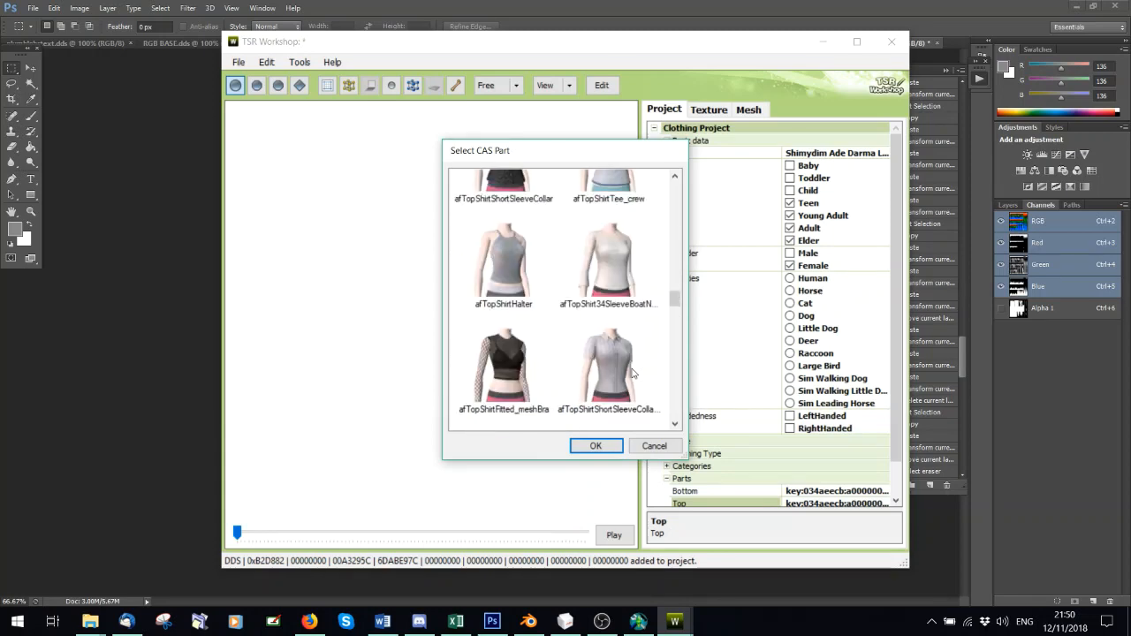
left_click(519, 274)
left_click(655, 445)
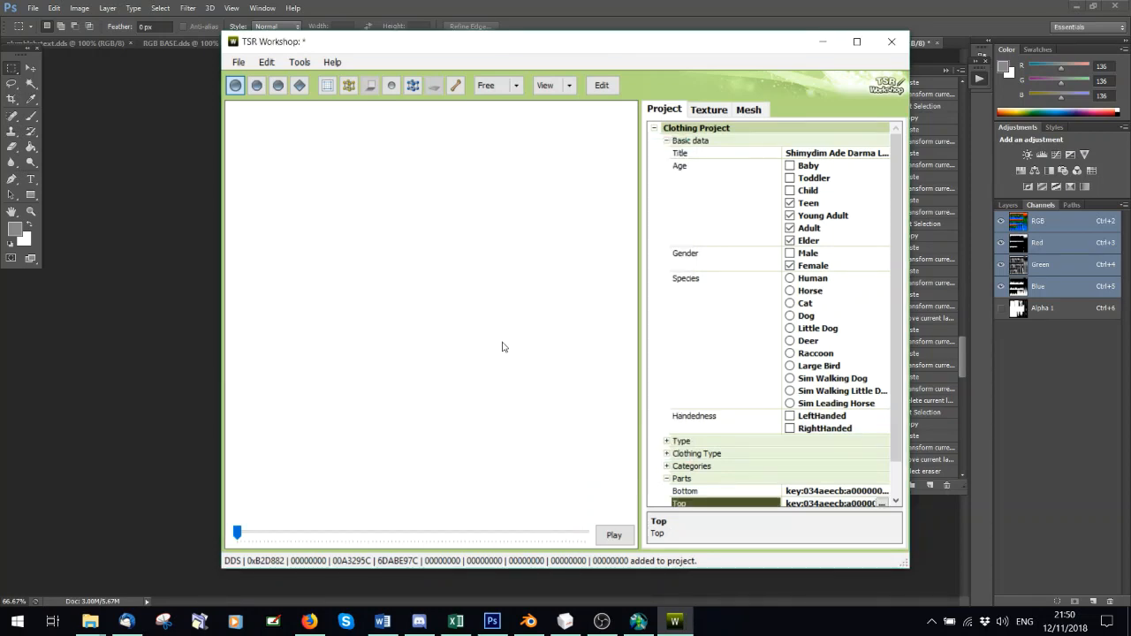
- Inspect the braids on the model and open the Group 0 mesh in the GEOM Vertices Editor
mouse_move(492, 342)
left_mouse_down()
mouse_move(356, 340)
mouse_move(478, 329)
left_mouse_up()
scroll(350, 344, "up", 3)
scroll(397, 330, "down", 4)
left_click_drag(393, 332, 438, 248)
scroll(438, 247, "down", 2)
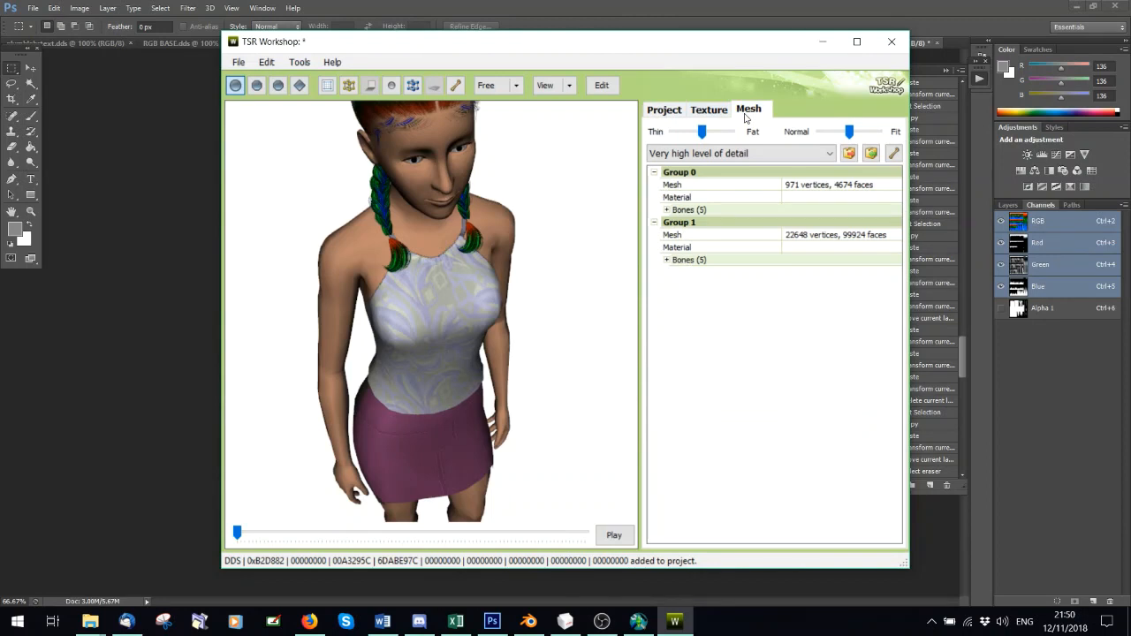
left_click(890, 188)
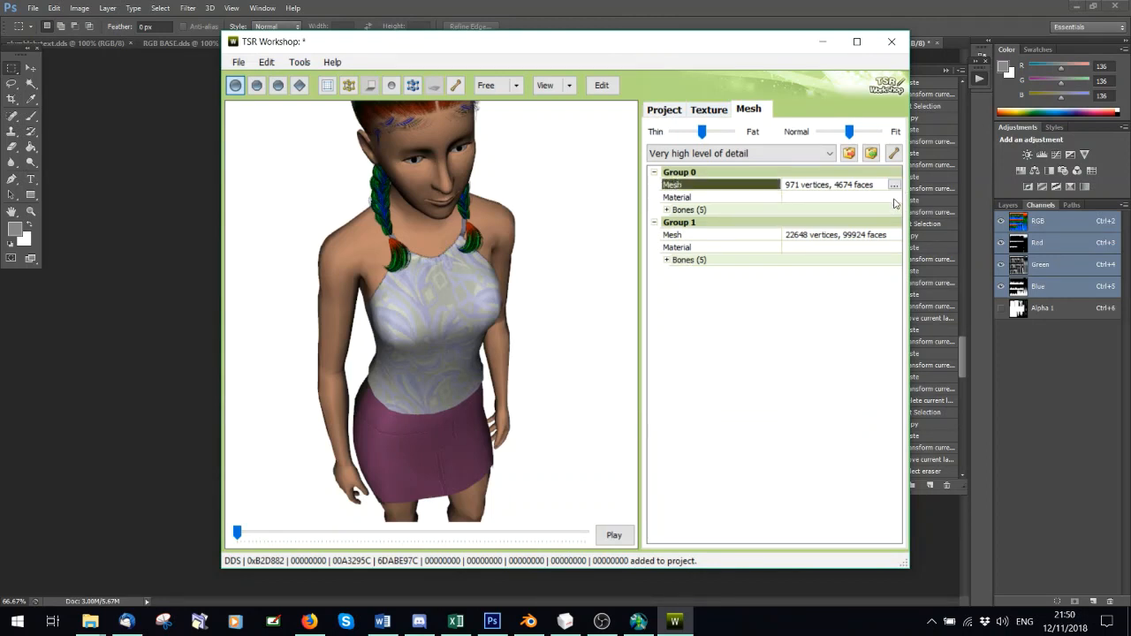
left_click(894, 184)
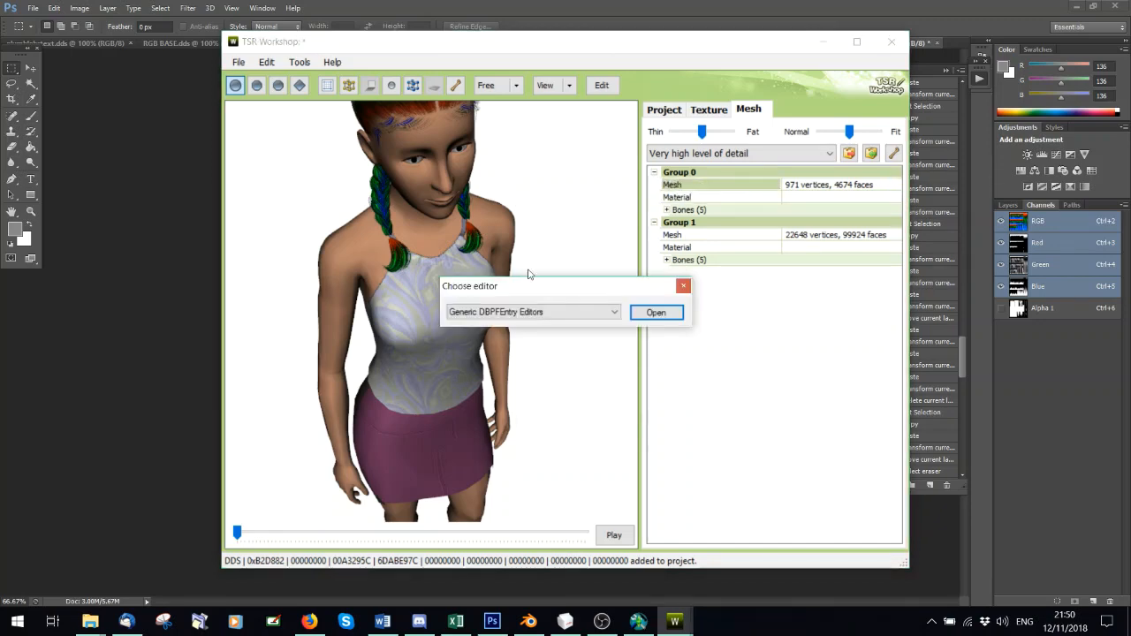
left_click(508, 313)
left_click(508, 316)
left_click(535, 313)
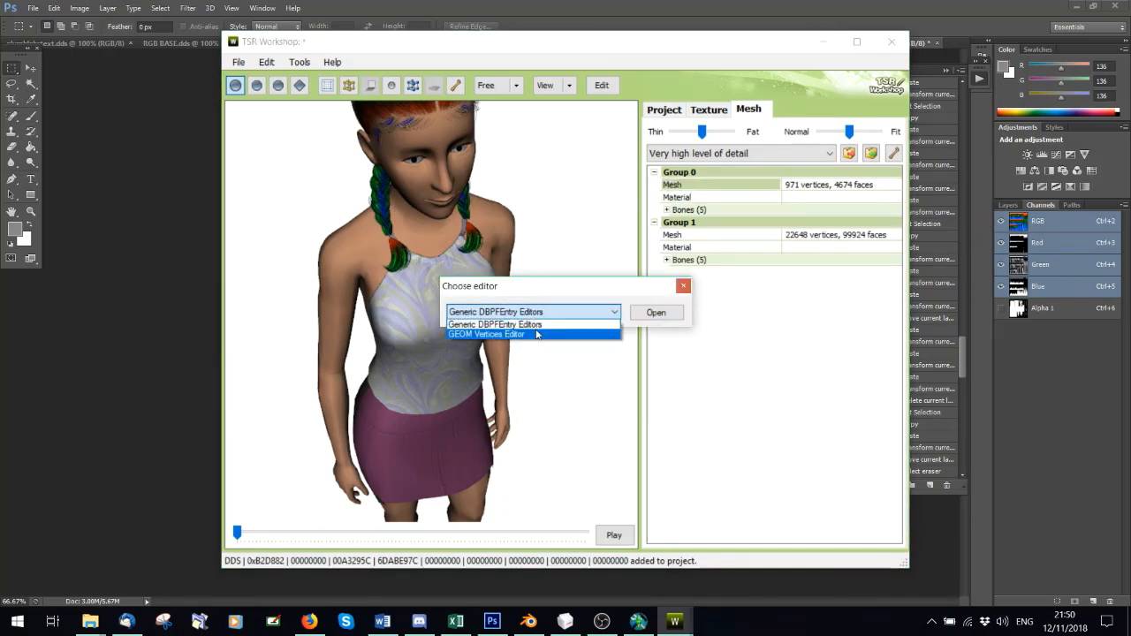
left_click(530, 334)
left_click(642, 314)
- Set vertex 0's Tagvalue to FFFFFFFF, copy it to the other vertices, and close the Vertices Editor
left_click(643, 187)
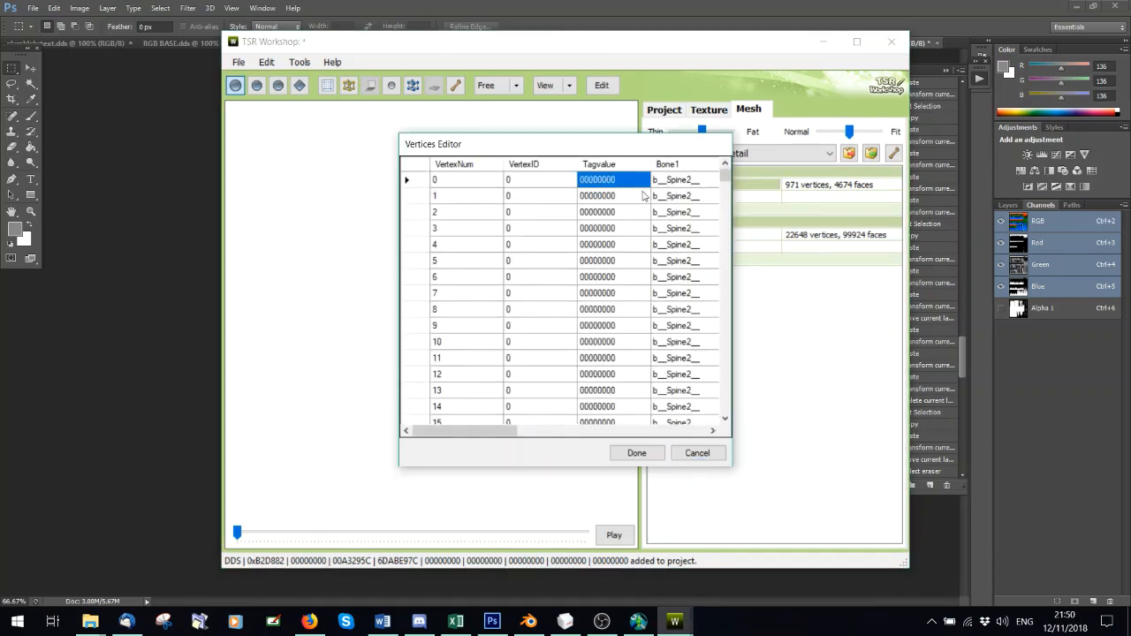
type("FFFFFFFF")
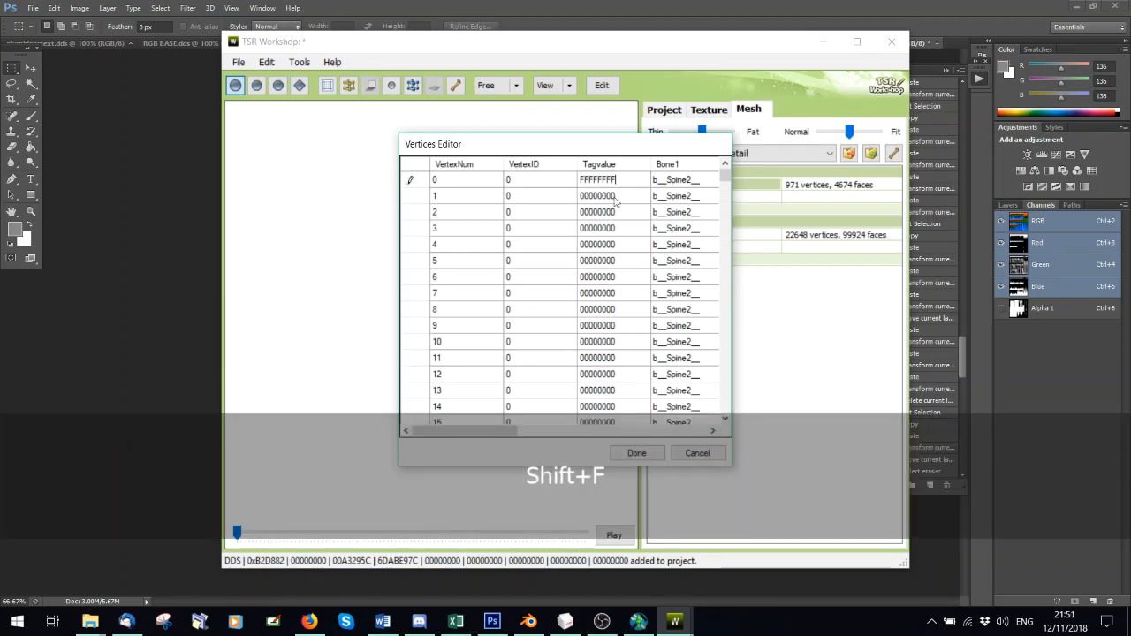
left_click(615, 198)
left_click(611, 182)
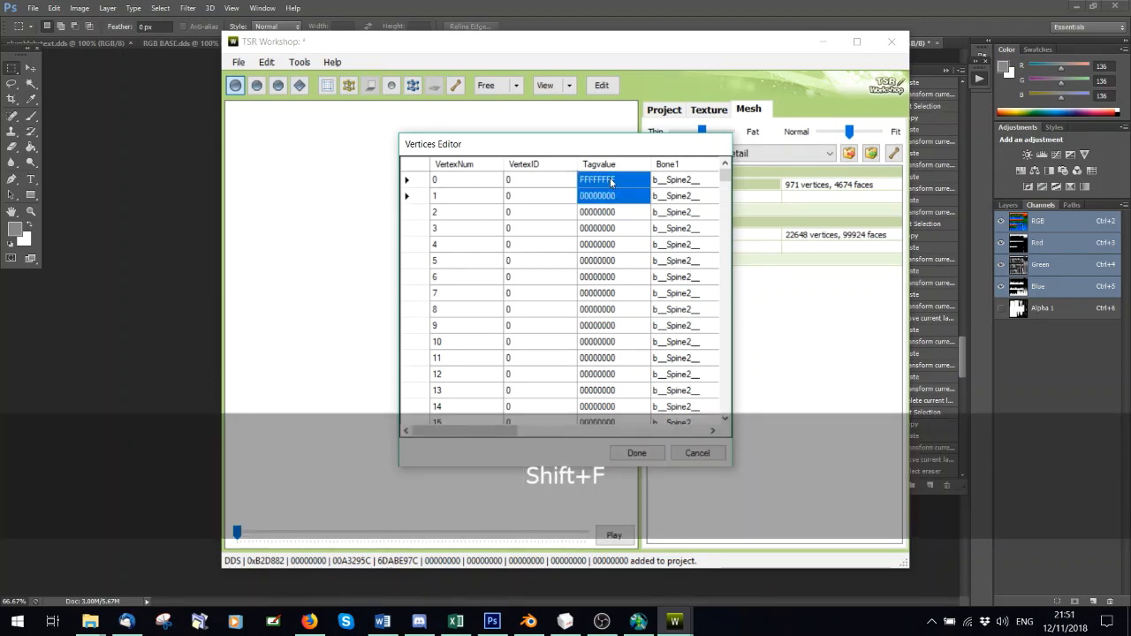
right_click(611, 181)
left_click(635, 189)
left_click(680, 447)
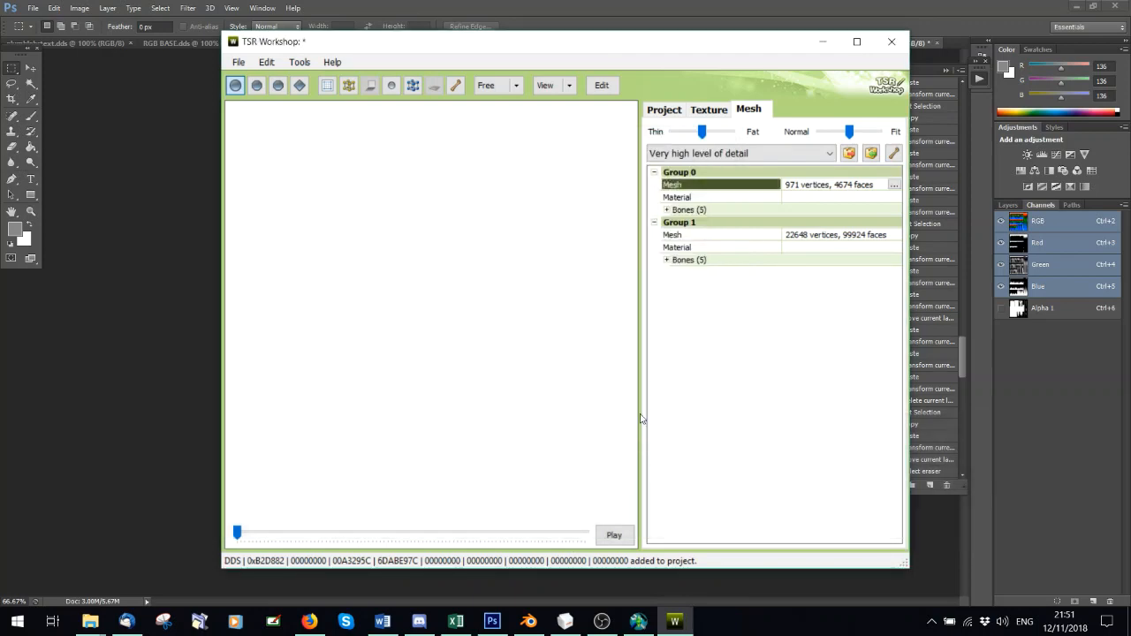
- Open the Group 1 mesh in the GEOM Vertices Editor
scroll(449, 303, "up", 10)
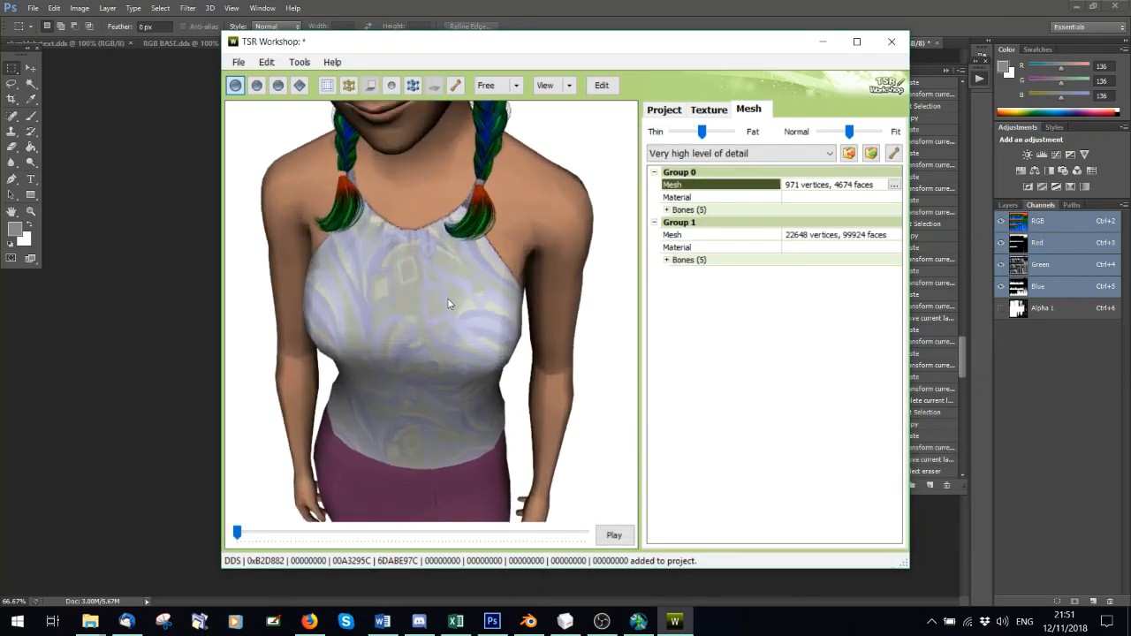
scroll(484, 306, "down", 8)
left_click_drag(484, 306, 332, 276)
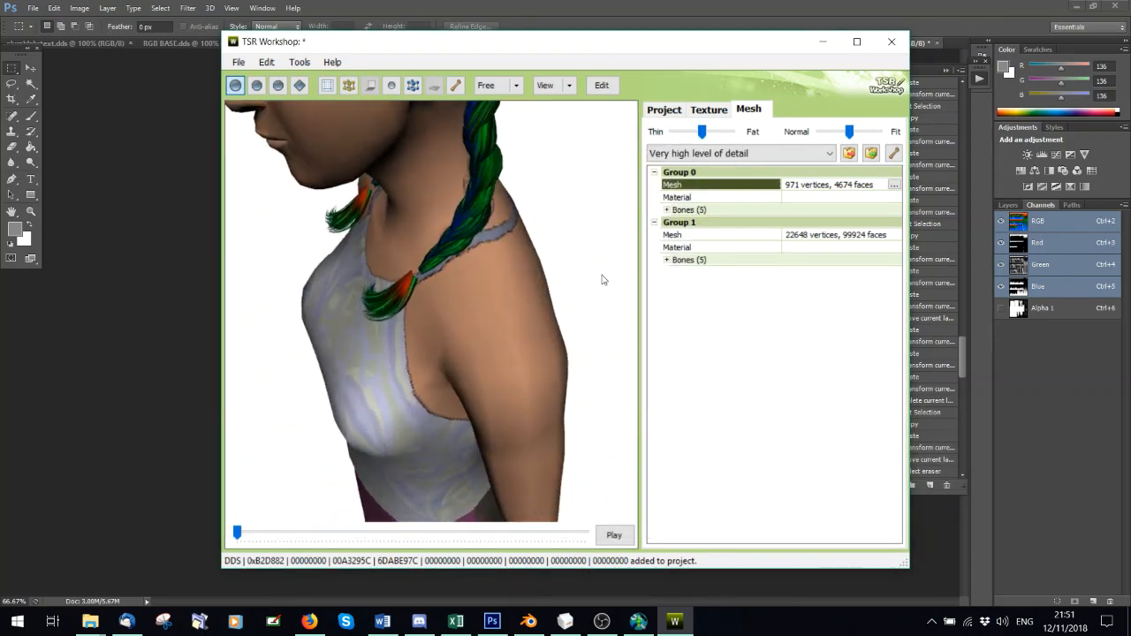
left_click(875, 248)
left_click(894, 236)
left_click(894, 237)
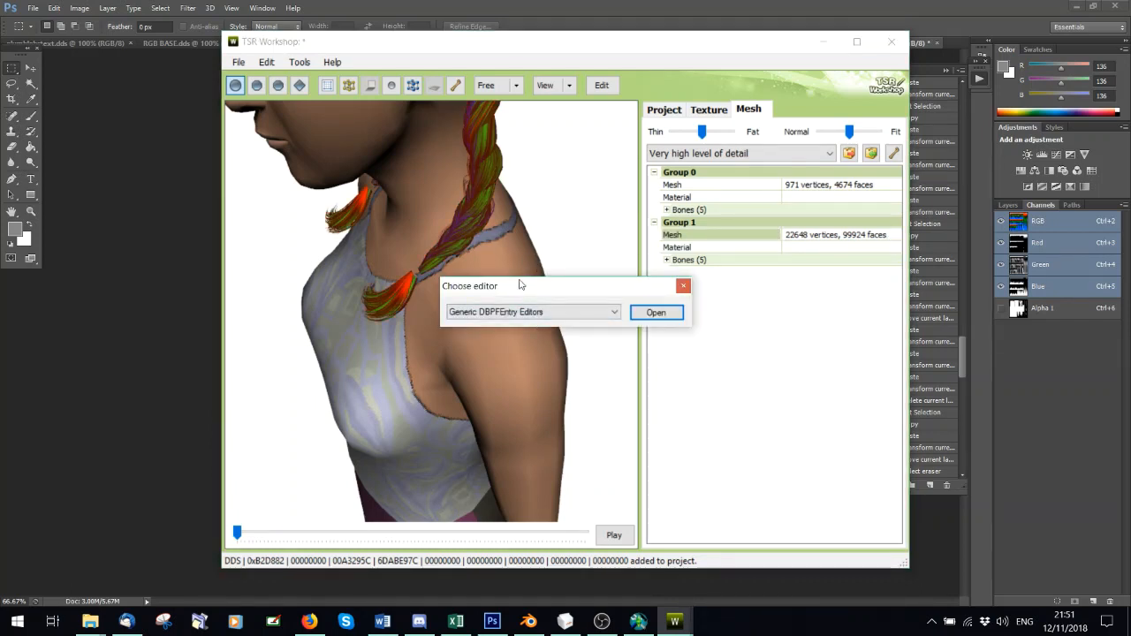
left_click(534, 311)
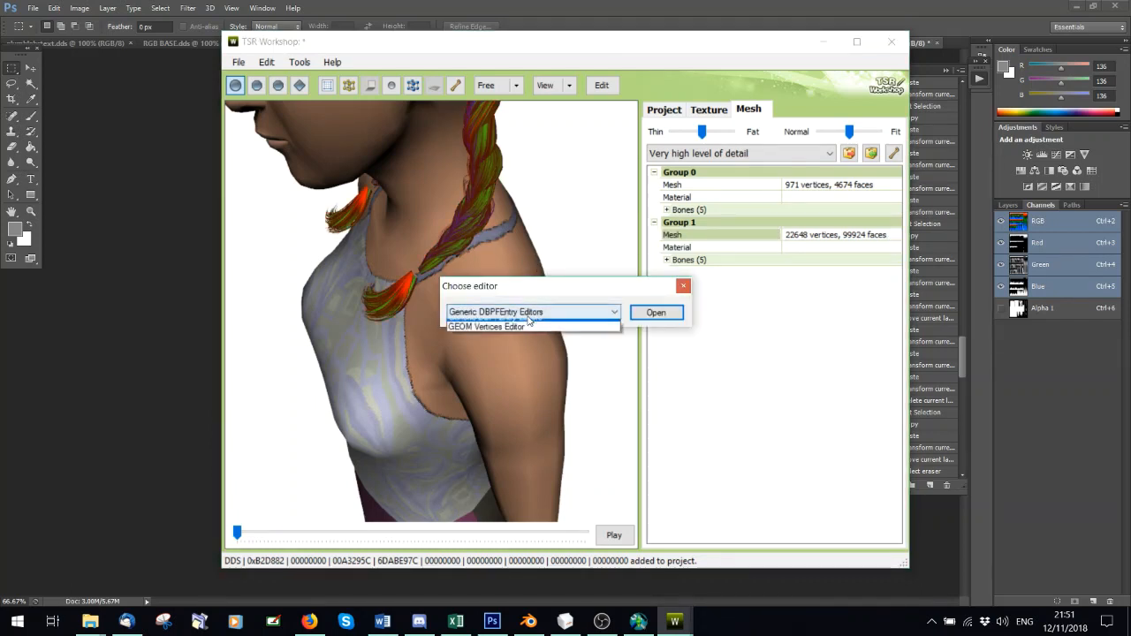
left_click(484, 333)
left_click(636, 316)
- Set the Group 1 mesh's vertex 0 Tagvalue to FFFFFFFF, copy it to the other vertices, and close the Vertices Editor
left_click(603, 181)
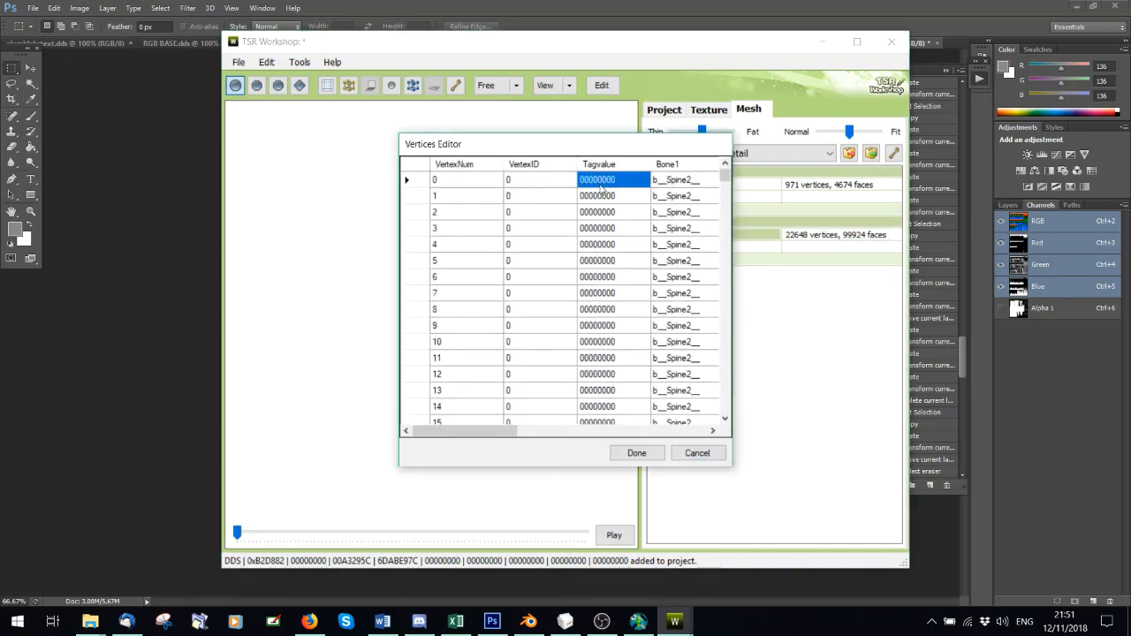
type("FFFFFFFF")
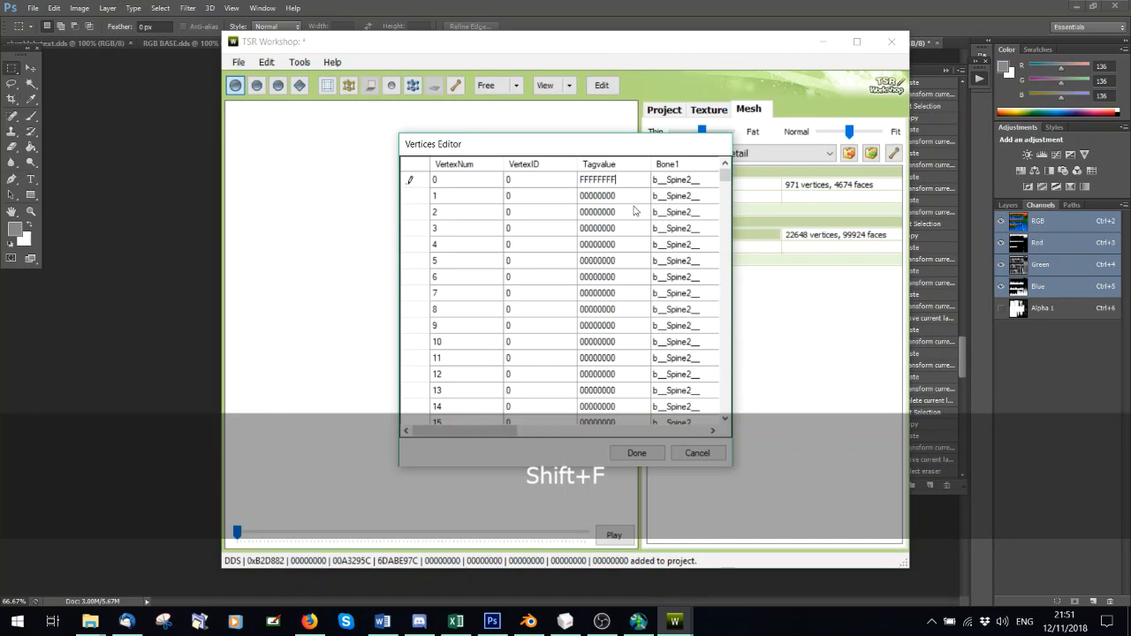
left_click(634, 211)
left_click(609, 179)
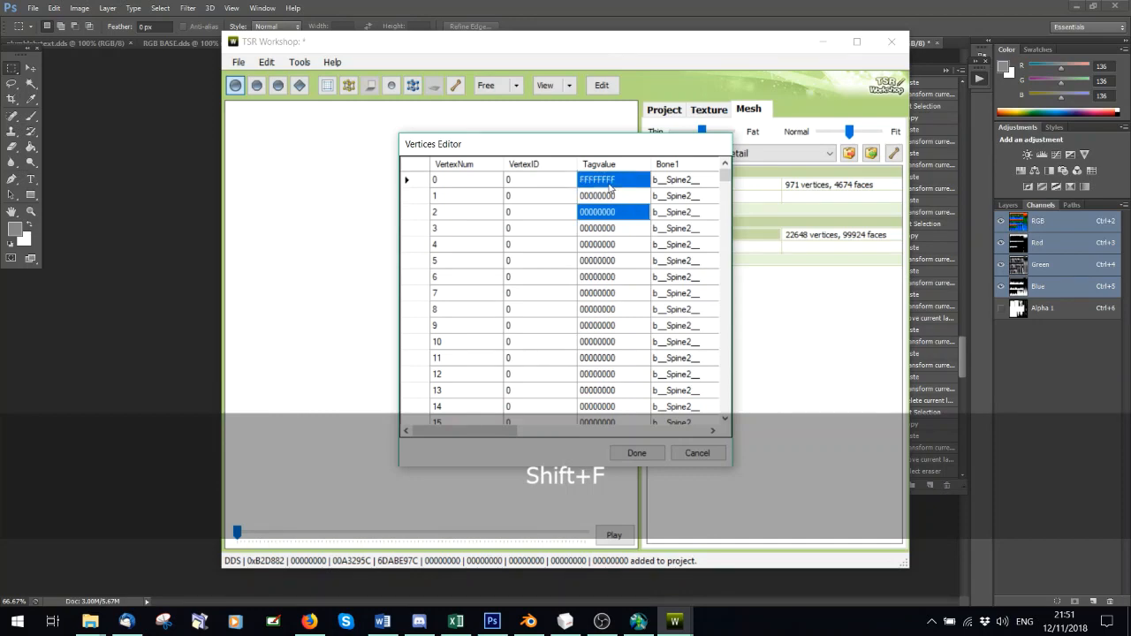
right_click(610, 181)
left_click(659, 192)
left_click(637, 453)
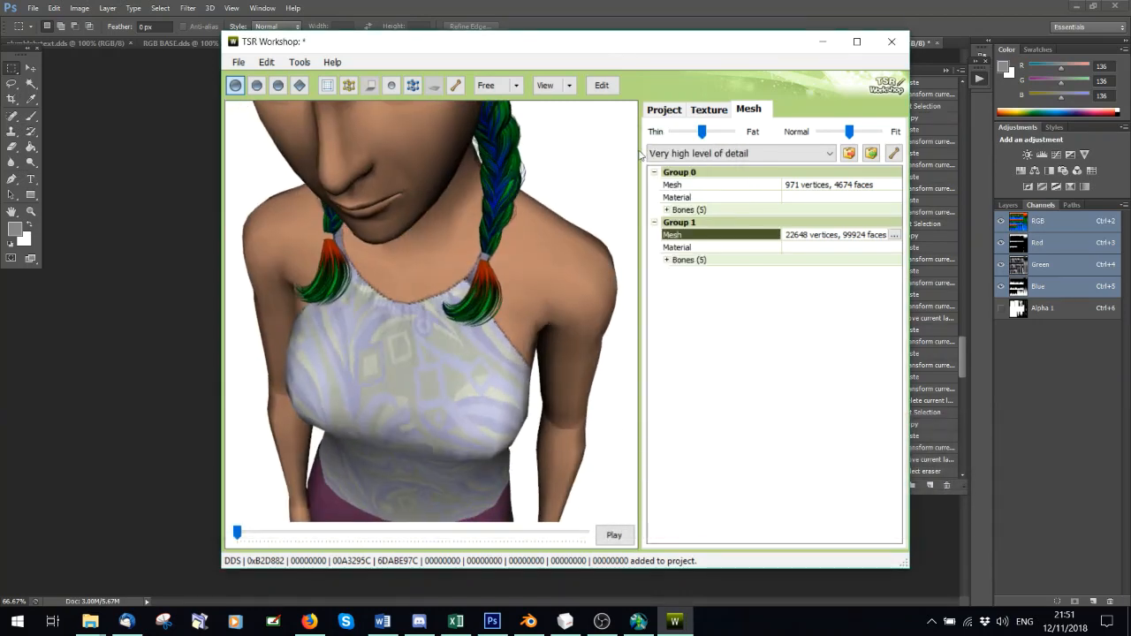
- Look through the afHairMidPigtails texture maps and inspect the braid ends on the model
left_click(708, 110)
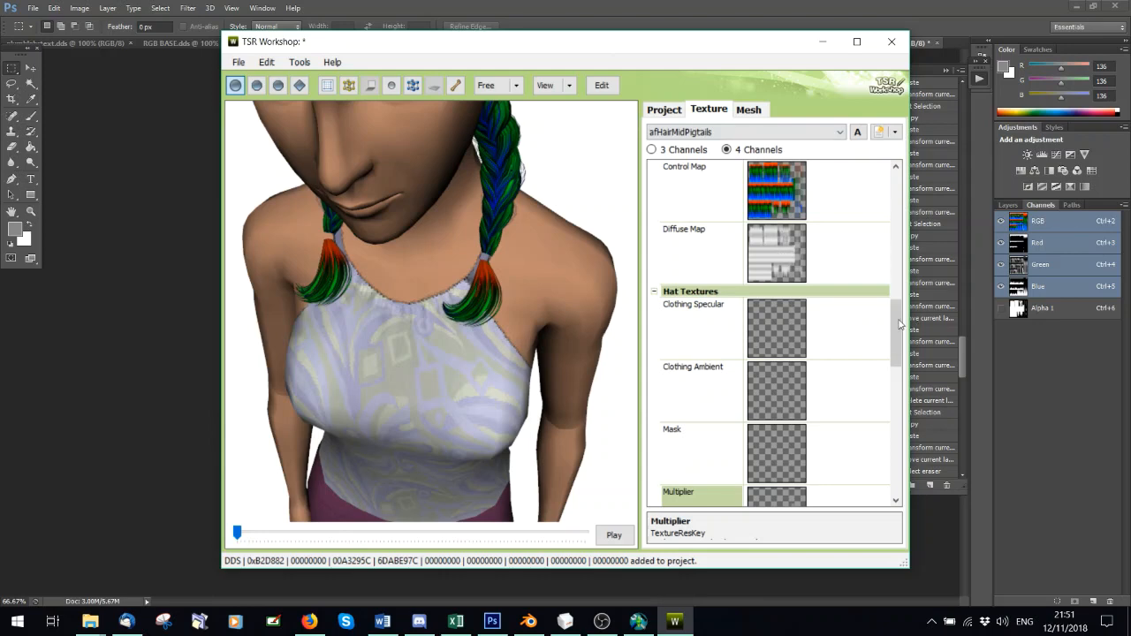
left_click_drag(900, 324, 895, 346)
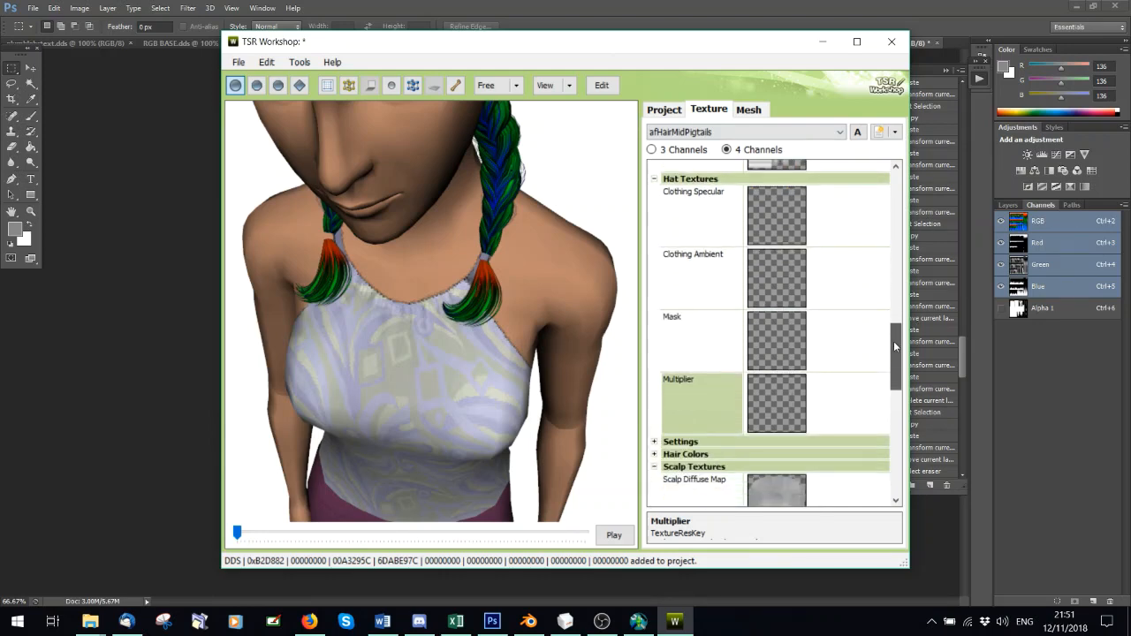
scroll(487, 310, "up", 3)
mouse_move(497, 304)
left_mouse_down()
mouse_move(333, 304)
mouse_move(491, 311)
left_mouse_up()
- Switch to MilkShape 3D, examine the braids up close, and return to TSR Workshop
left_click(528, 621)
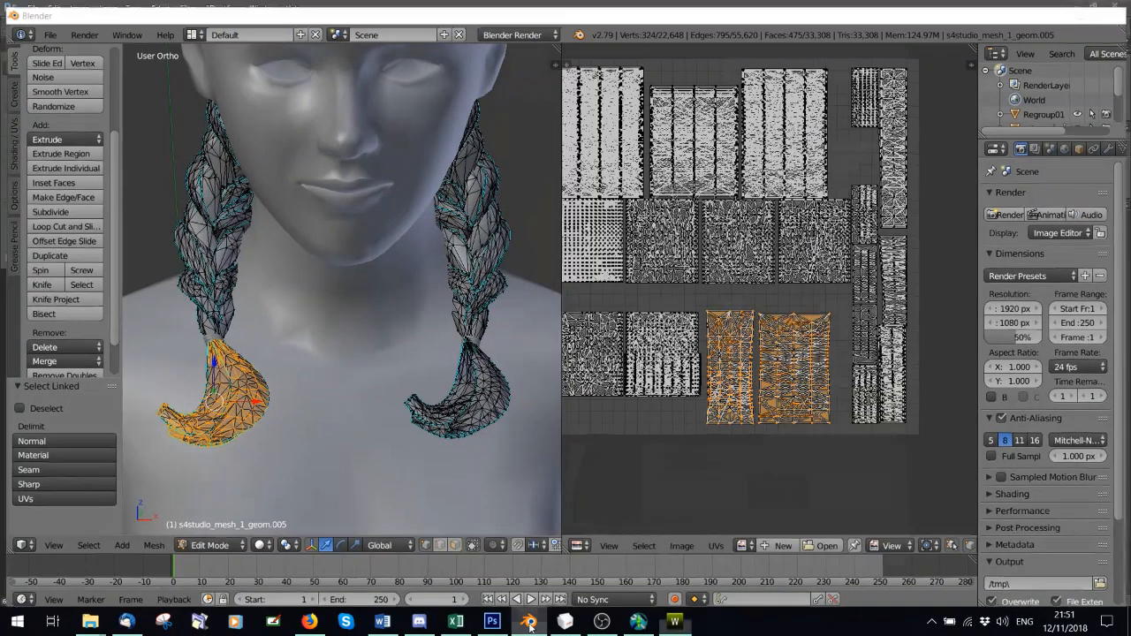
left_click(529, 625)
left_click(566, 623)
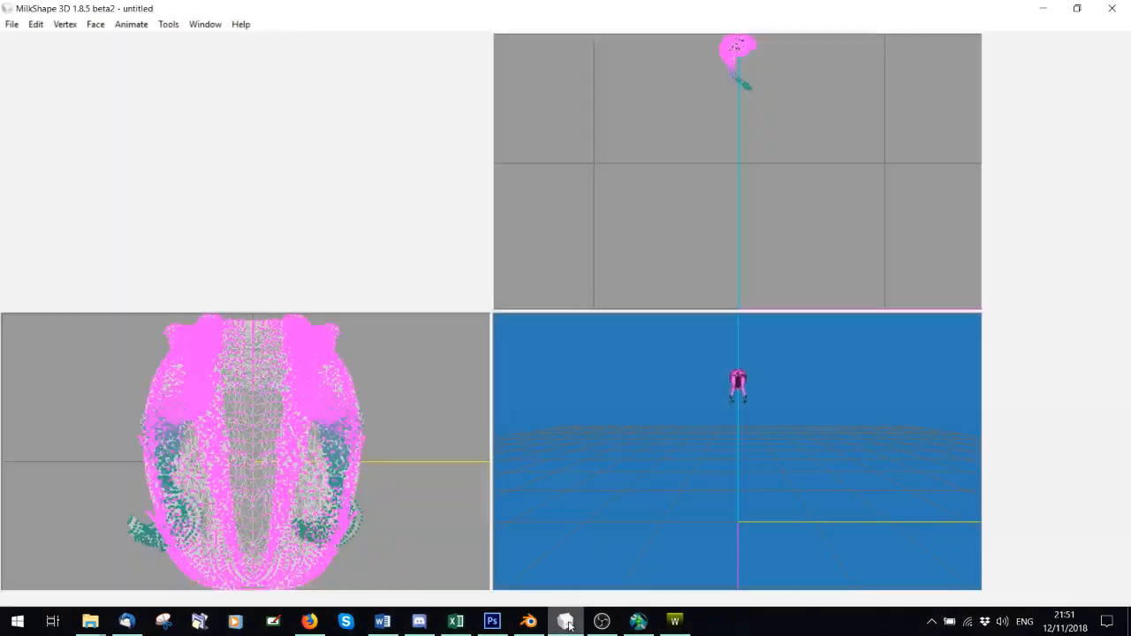
mouse_move(655, 457)
left_mouse_down("shift")
mouse_move(645, 326)
mouse_move(663, 472)
mouse_move(616, 317)
mouse_move(638, 441)
left_mouse_up("shift")
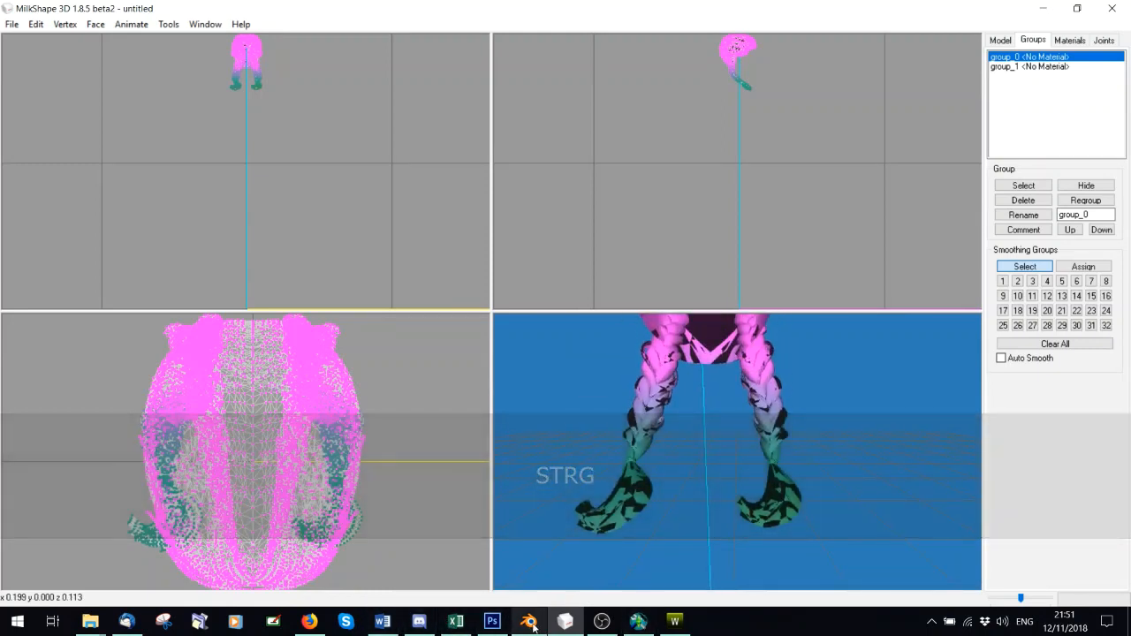
left_click(674, 621)
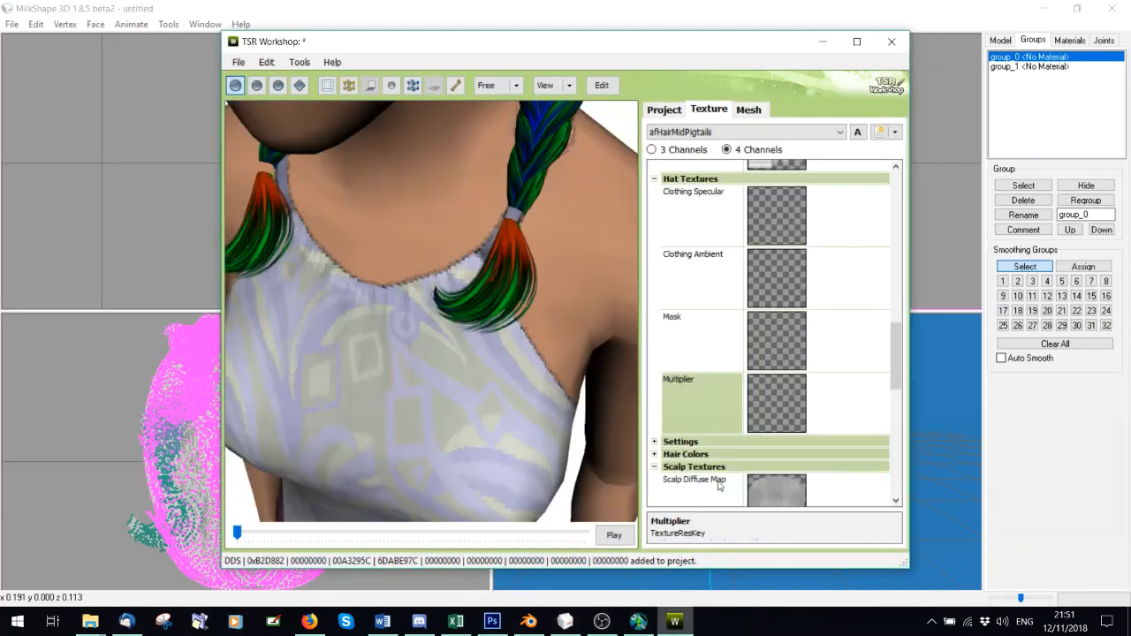
left_click(877, 304)
left_click(873, 256)
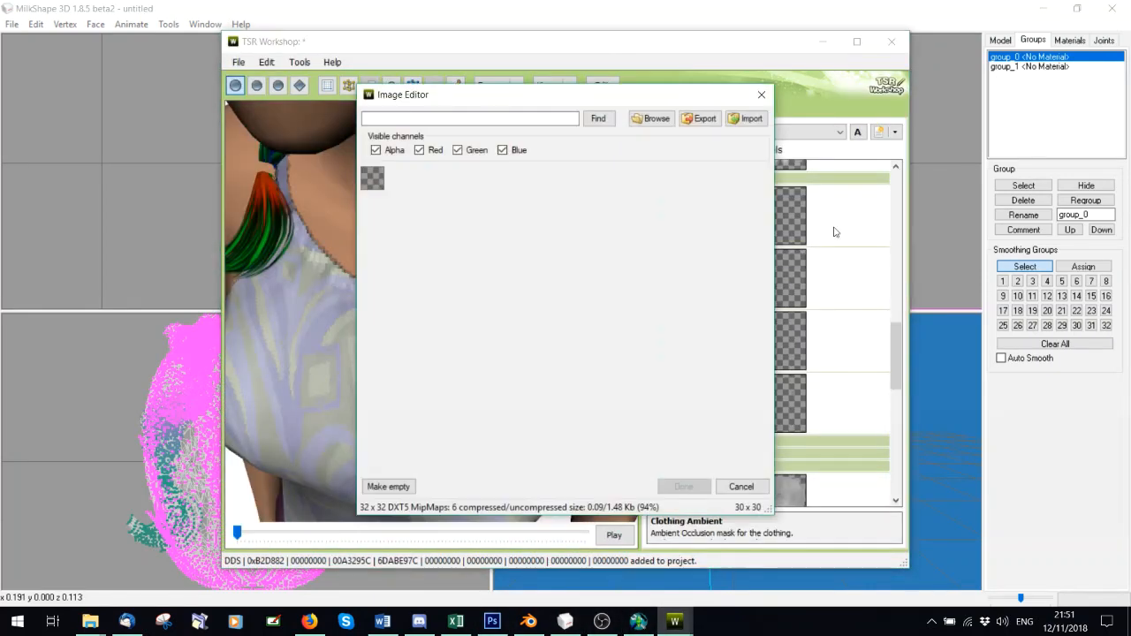
left_click(761, 94)
- Launch a second TSR Workshop instance from the desktop and return to the open hair project's window
left_click(1128, 621)
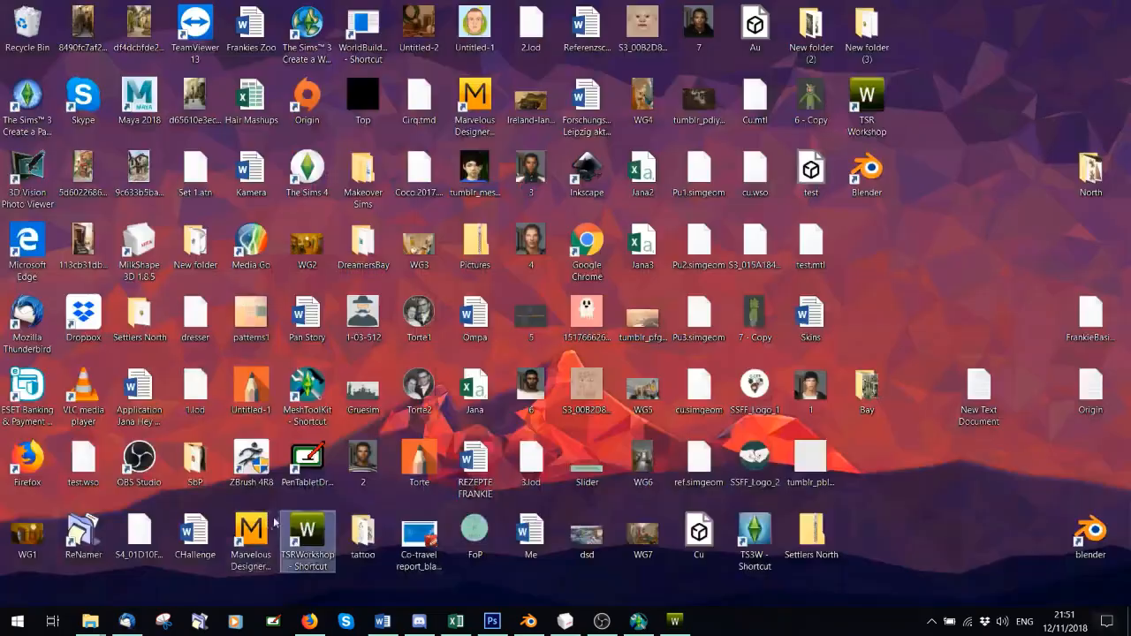
double_click(311, 523)
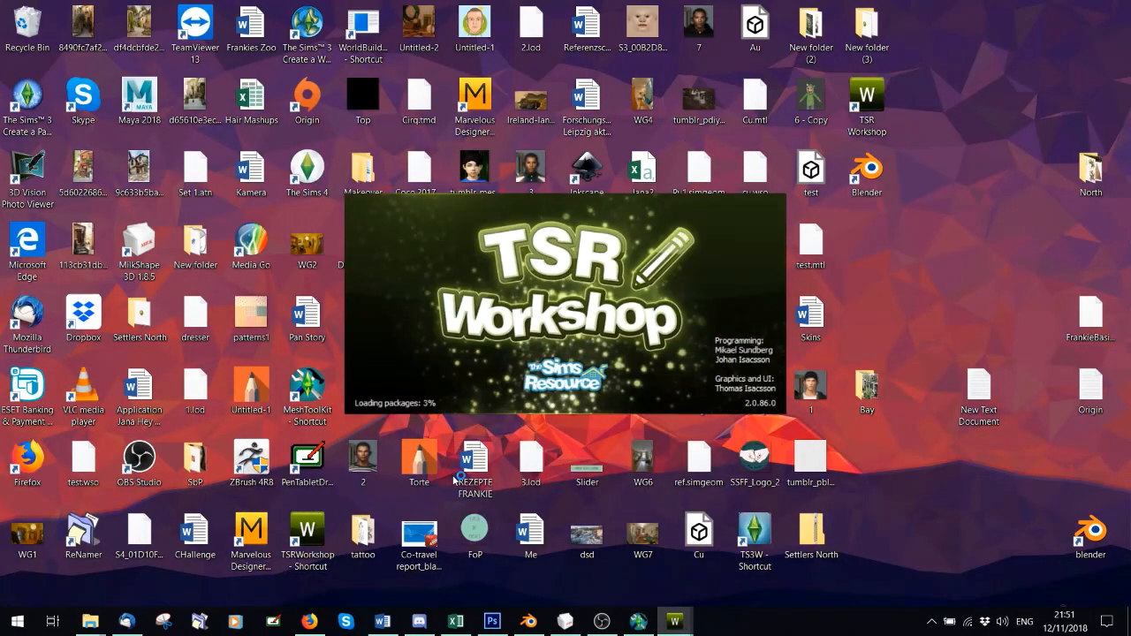
mouse_move(674, 621)
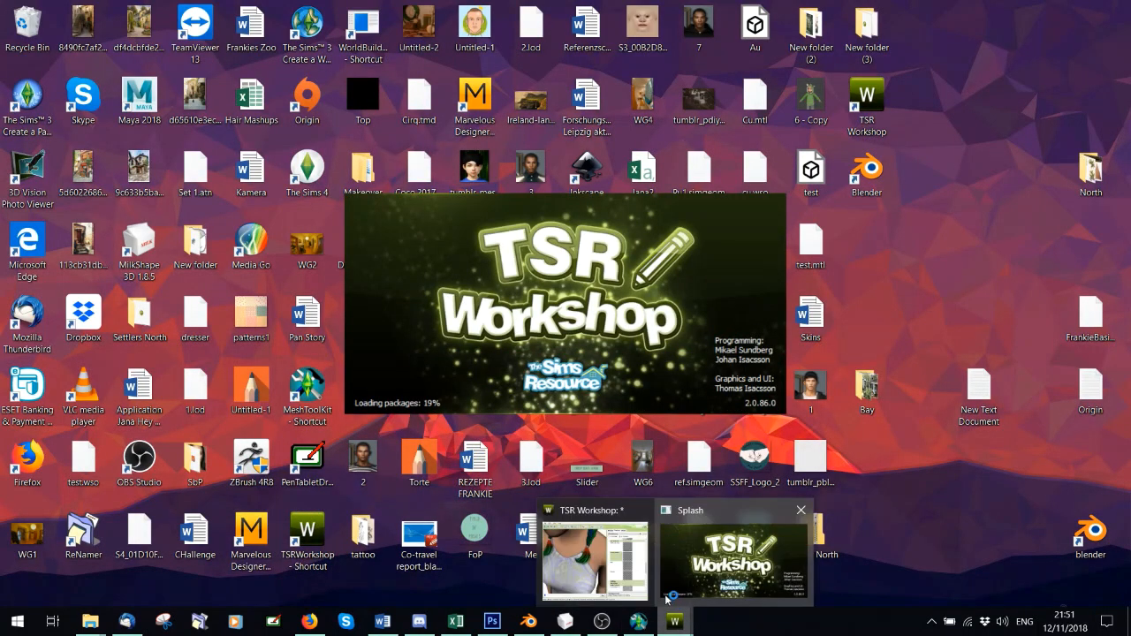
left_click(623, 575)
- Examine the full figure with the hair and check the project's available texture variations
scroll(491, 365, "down", 5)
left_click_drag(427, 310, 520, 333)
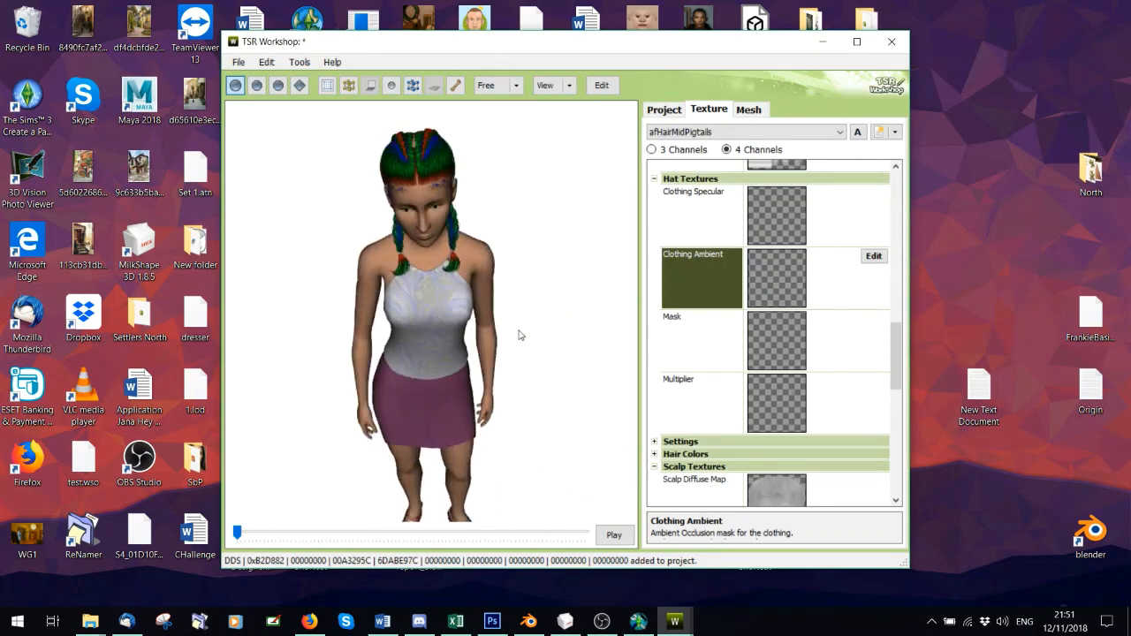
scroll(458, 333, "up", 5)
left_click_drag(458, 311, 448, 260)
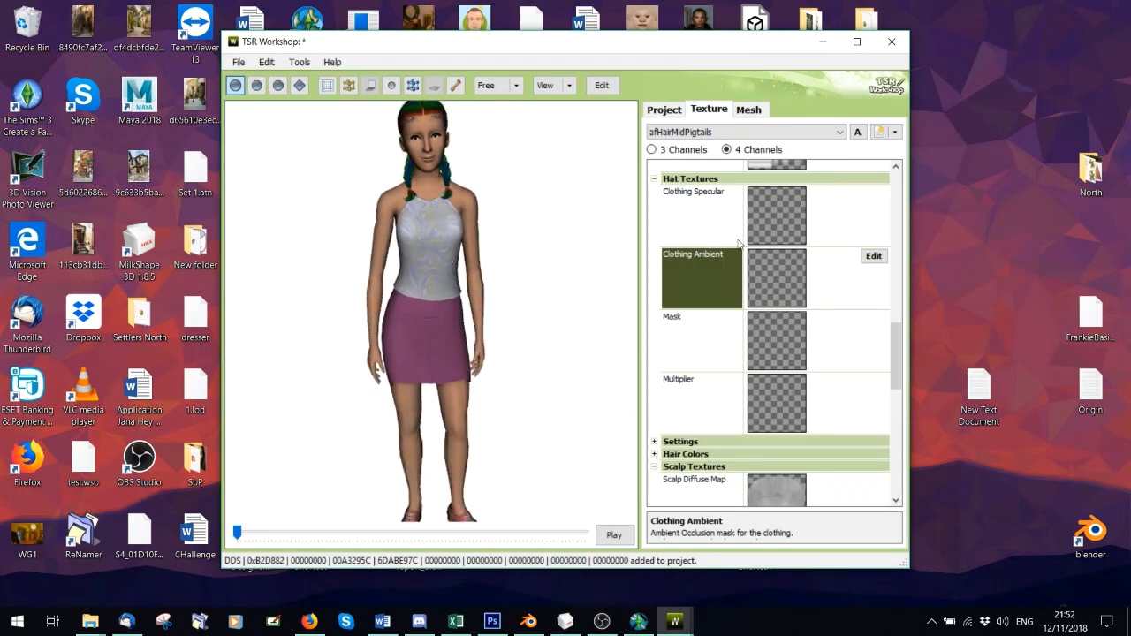
left_click(687, 132)
left_click(682, 146)
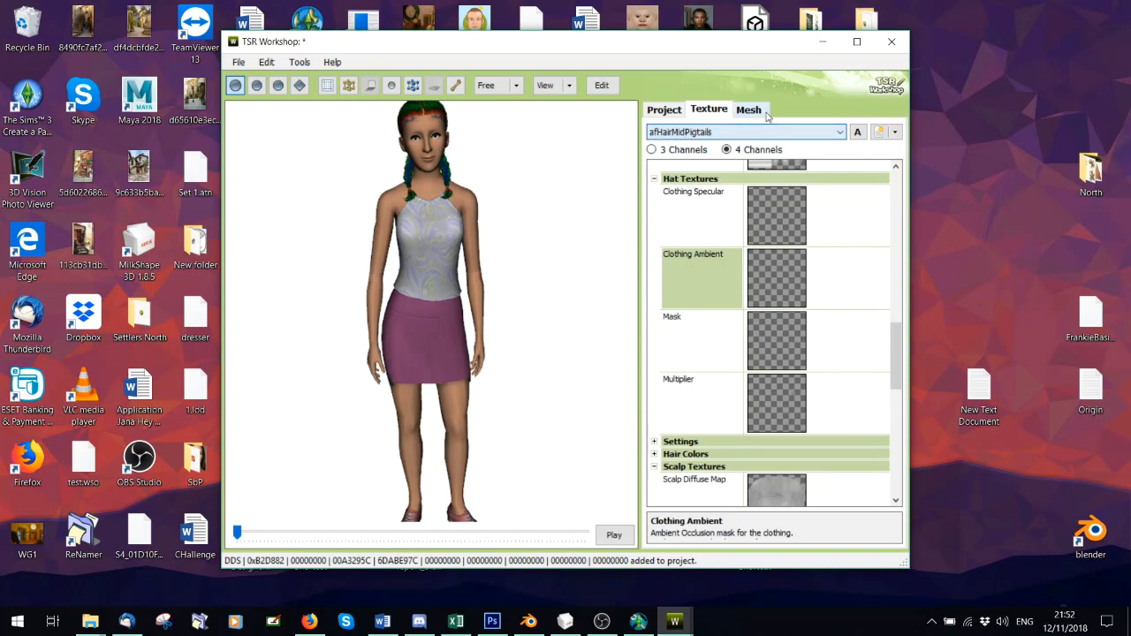
left_click(697, 134)
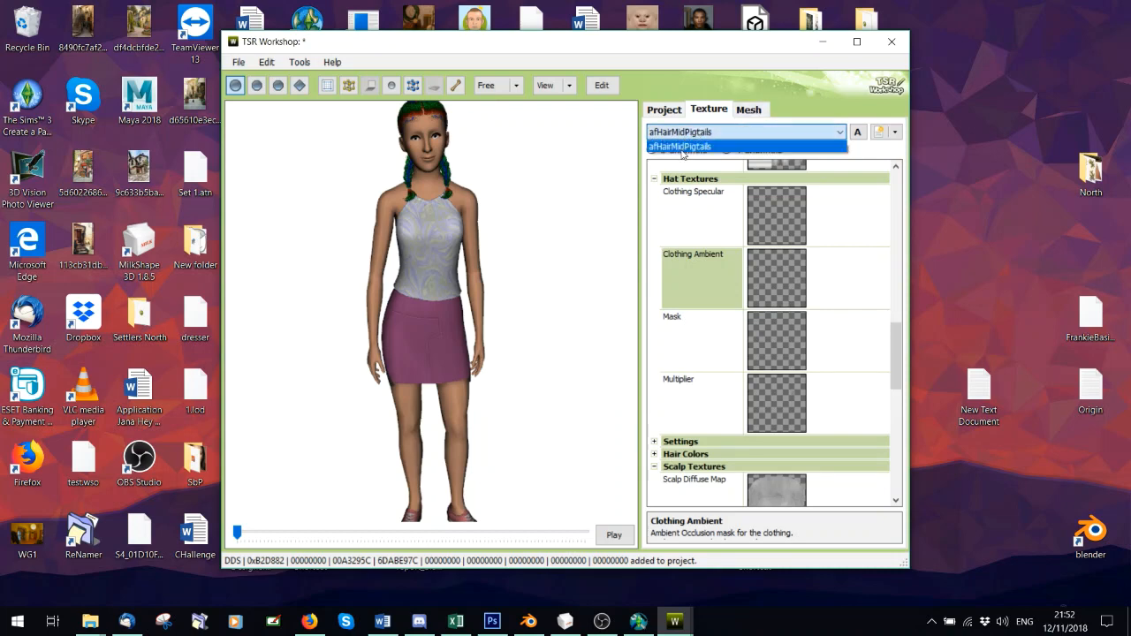
- Compare the hair mesh at High and Medium level of detail, and return to Very high level of detail
left_click(758, 112)
left_click(748, 109)
left_click(680, 153)
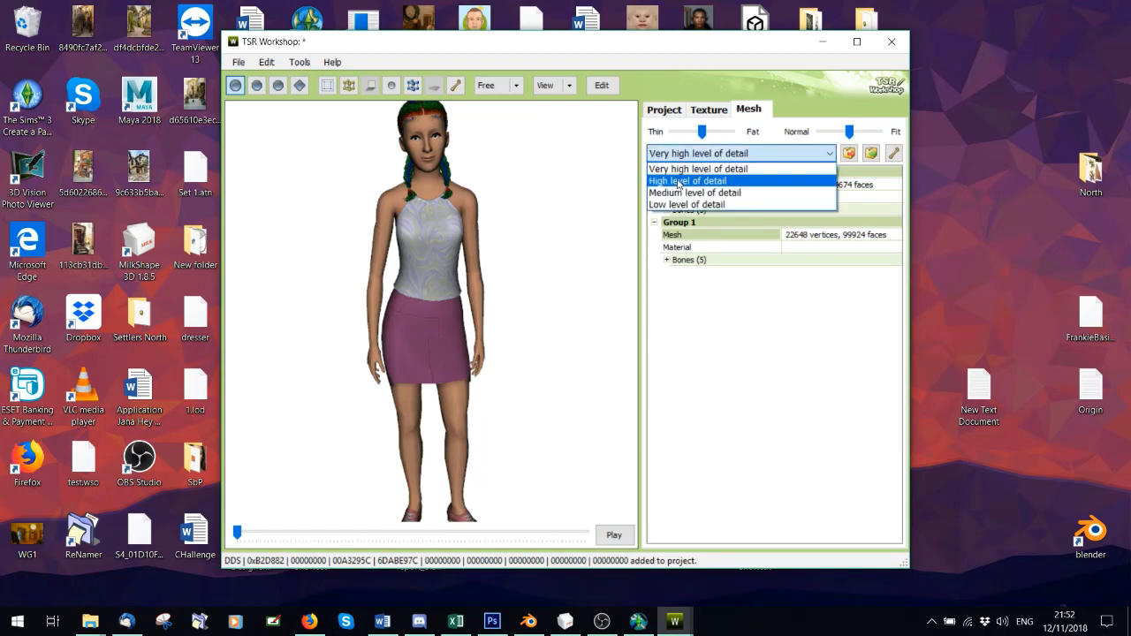
left_click(678, 181)
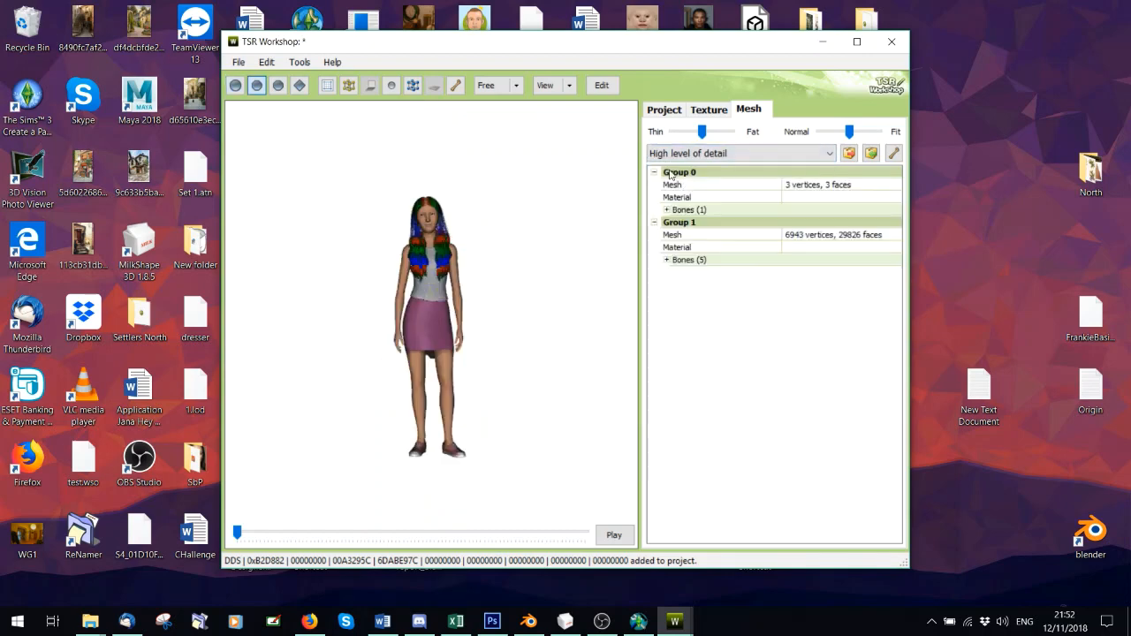
left_click(687, 155)
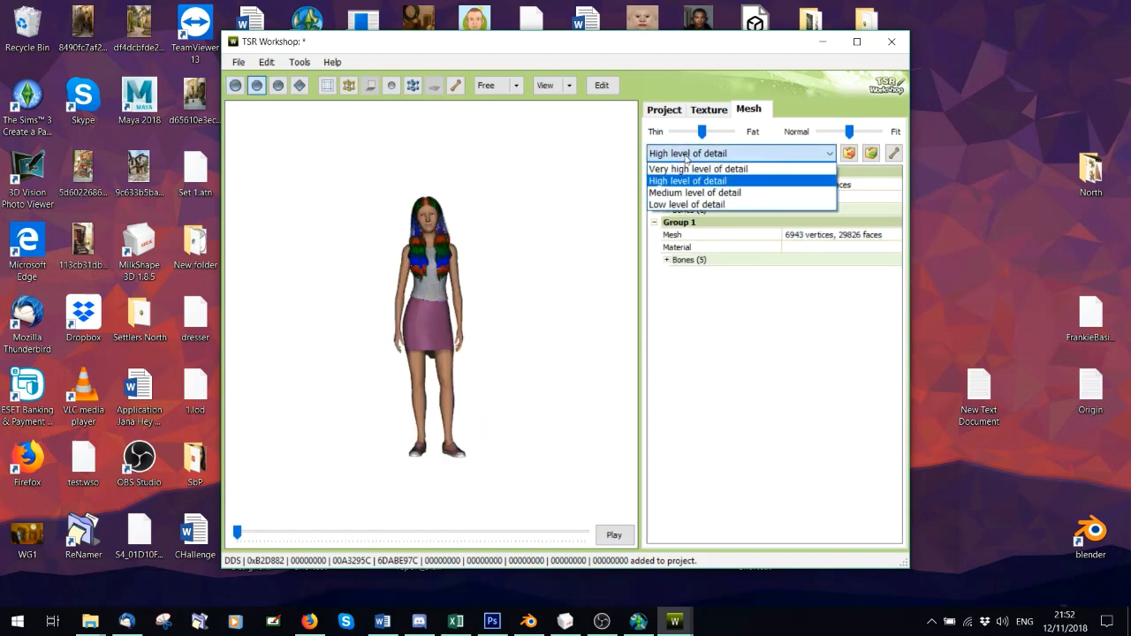
left_click(690, 195)
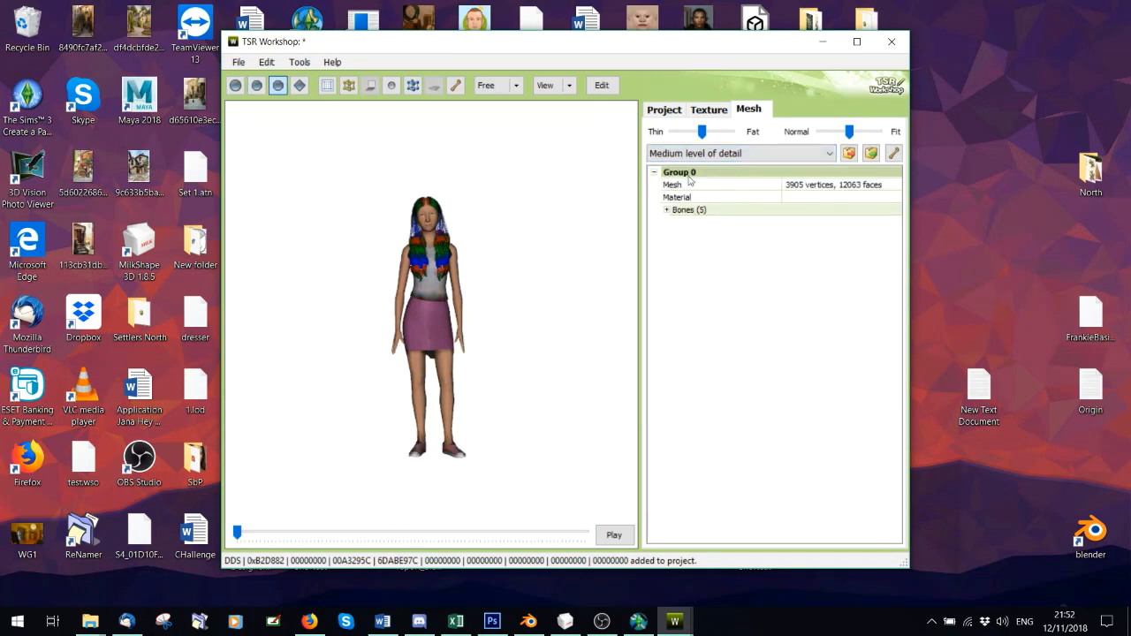
left_click(693, 153)
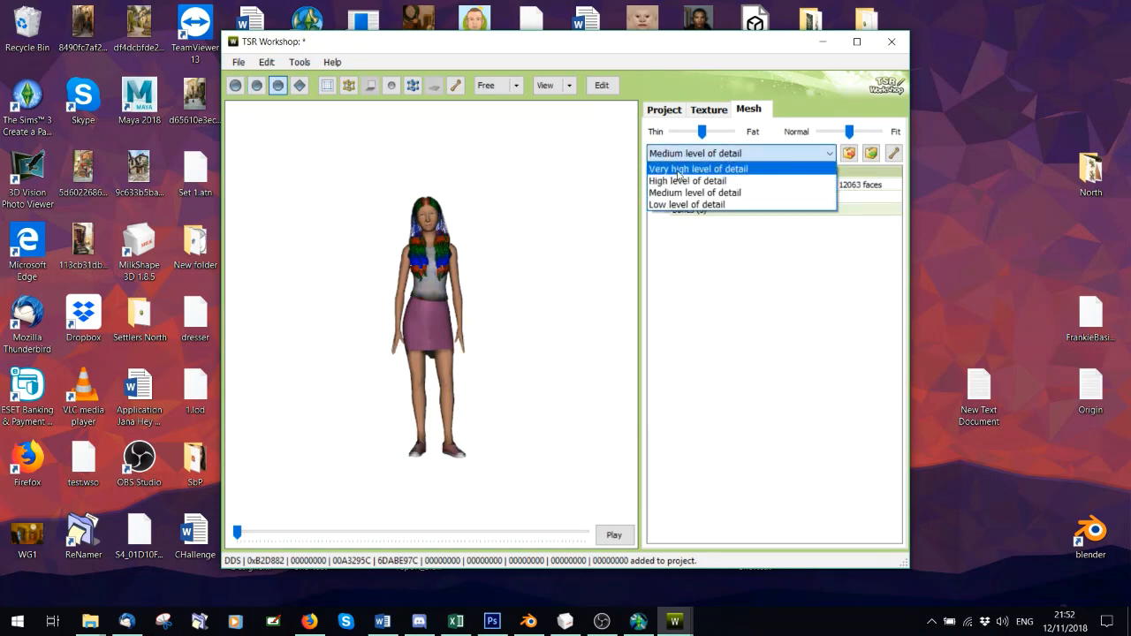
left_click(678, 171)
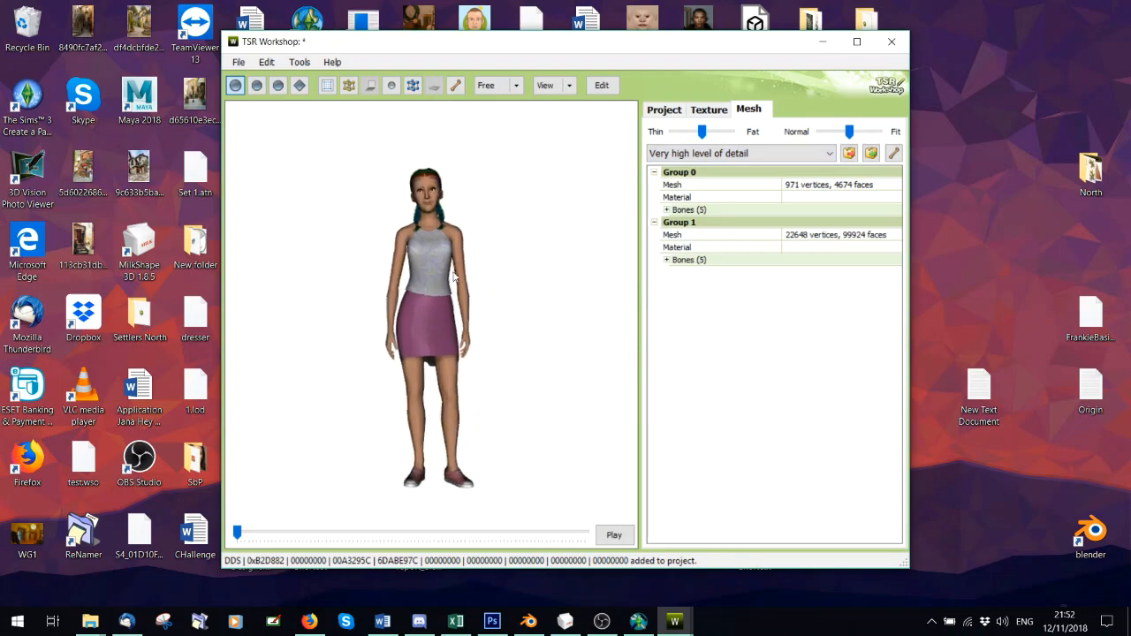
scroll(453, 276, "up", 5)
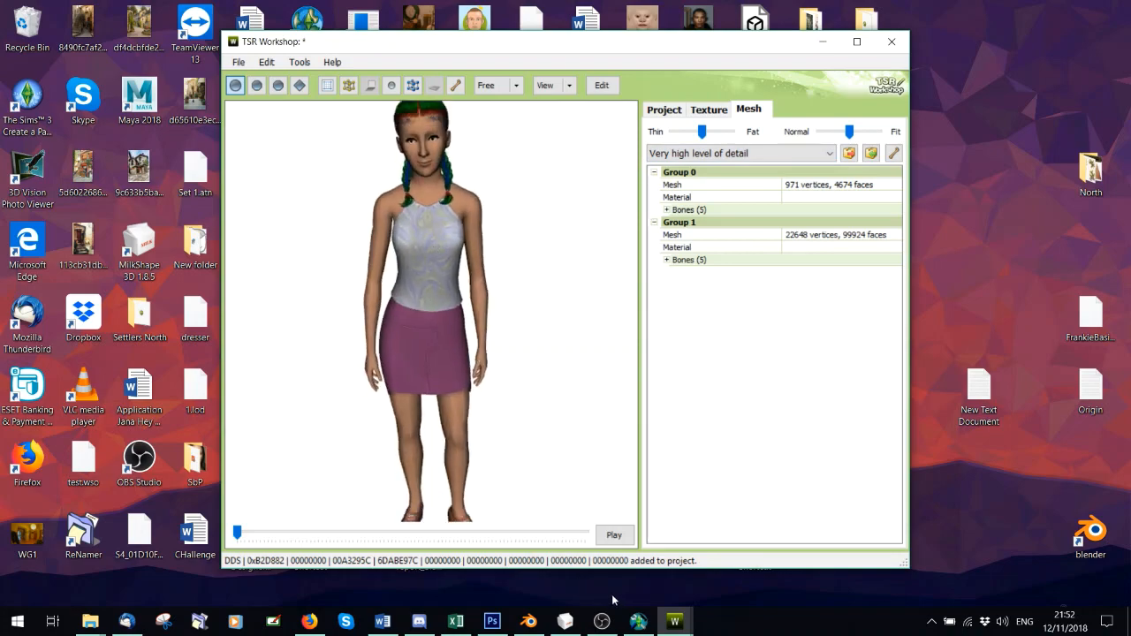
- Switch to the second TSR Workshop window and start a new project that clones a Hair item
left_click(529, 622)
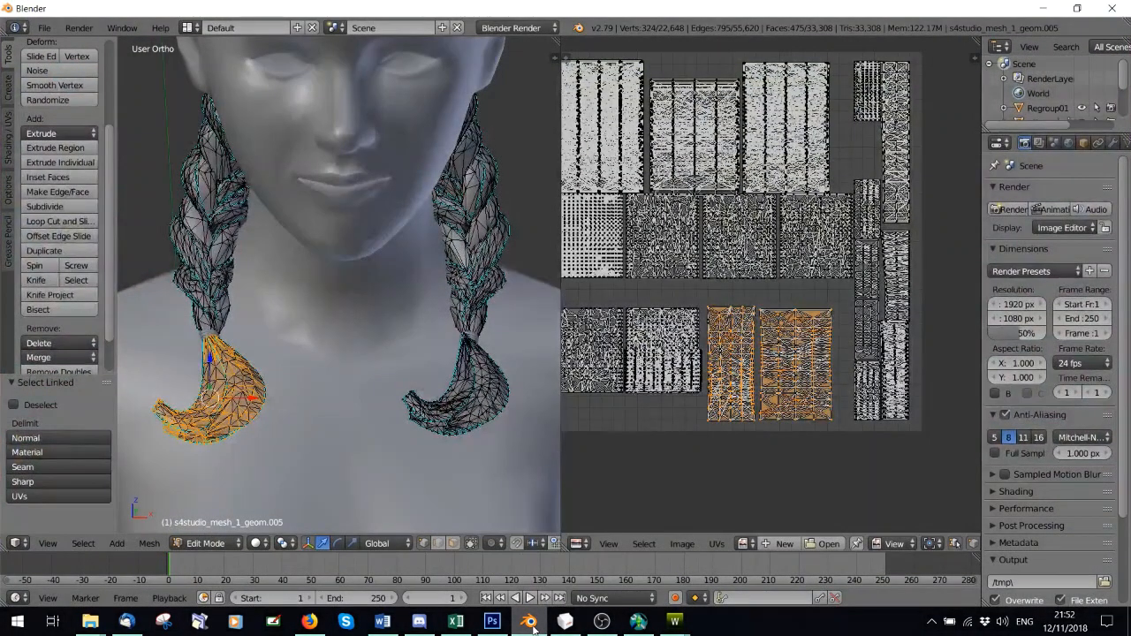
left_click(529, 622)
mouse_move(673, 621)
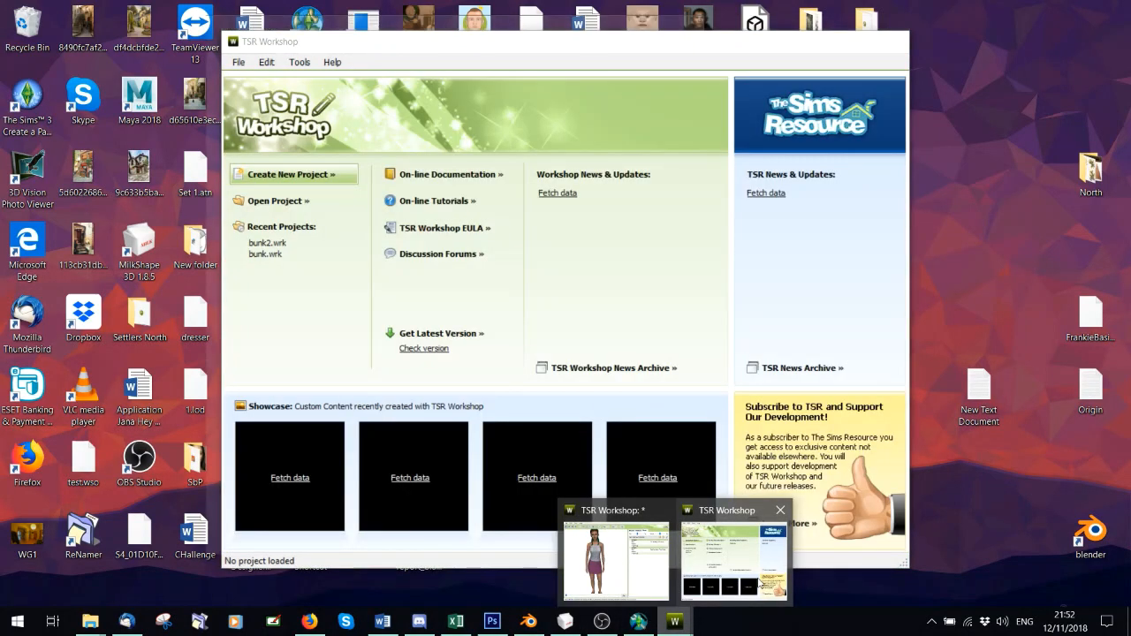
left_click(733, 557)
left_click(313, 175)
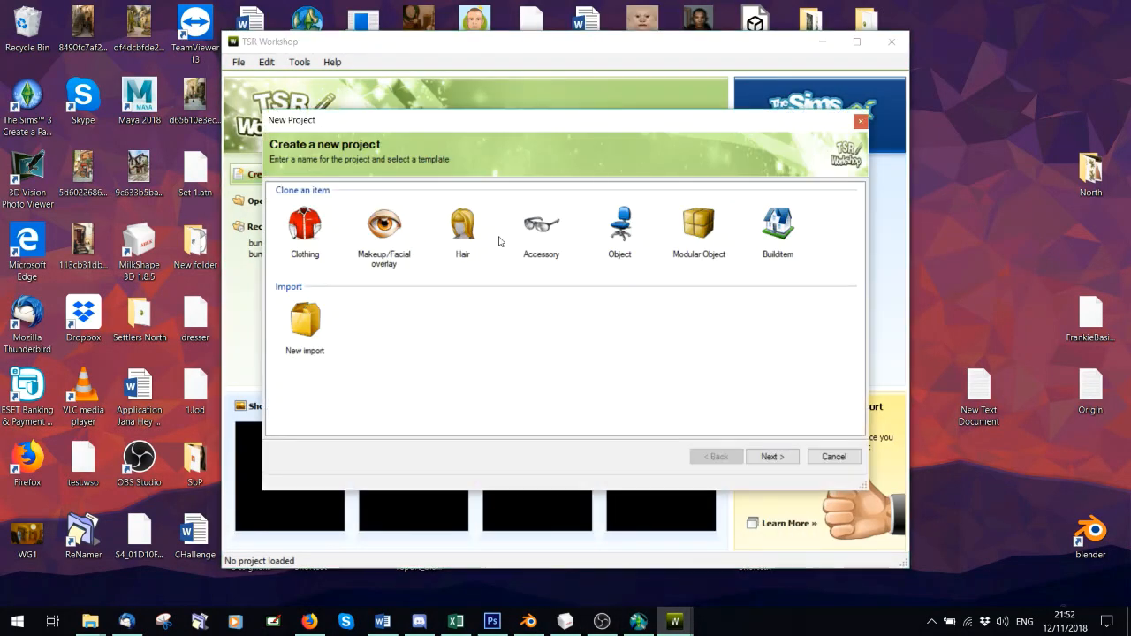
left_click(468, 226)
left_click(771, 457)
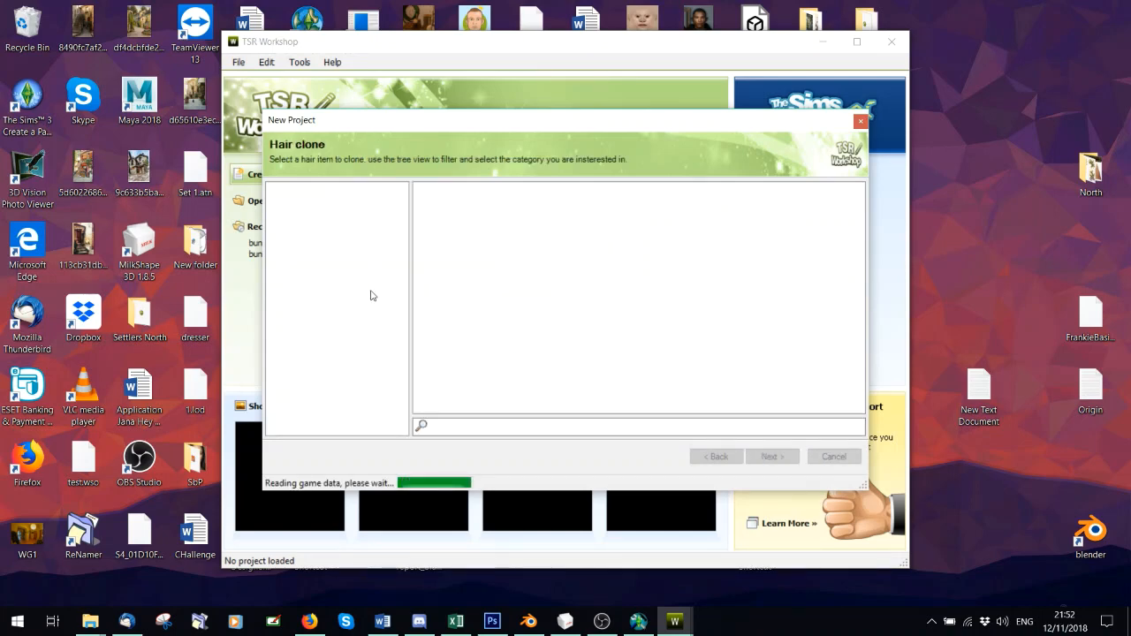
- Filter the hair items to clone by Human, Toddler, Female and the Everyday category
left_click(290, 213)
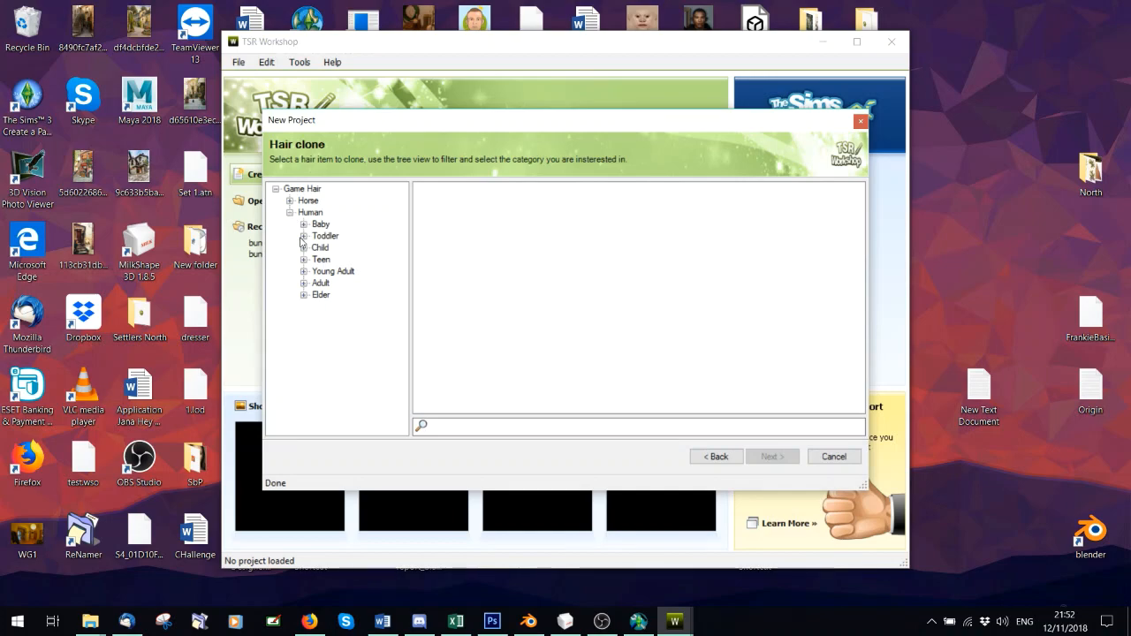
left_click(303, 236)
left_click(317, 259)
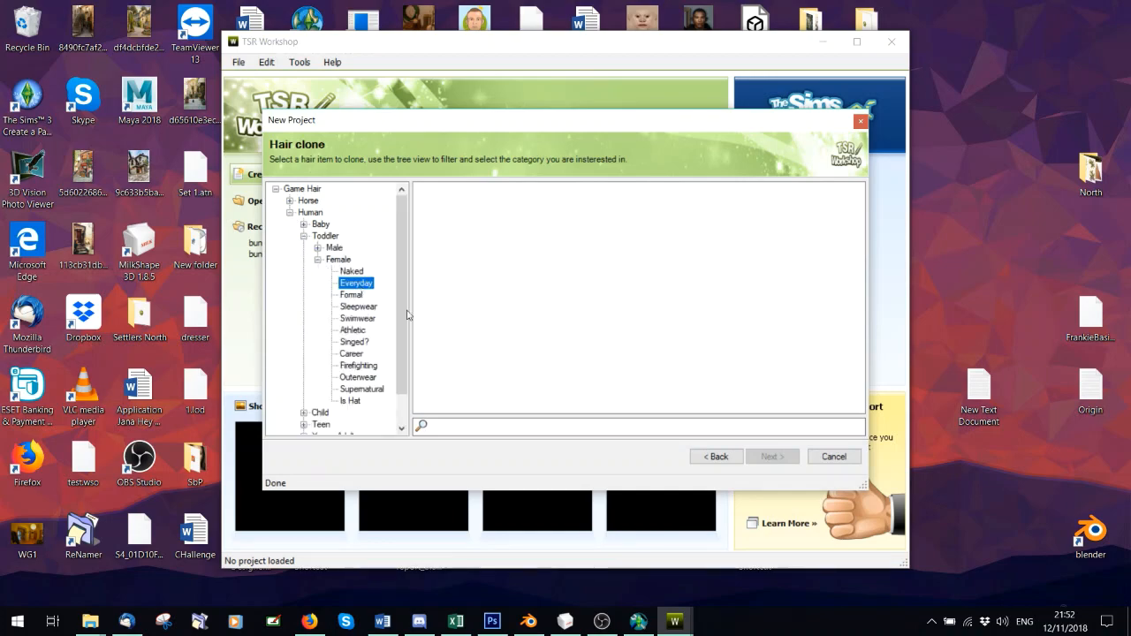
- Switch to Blender and put the braided hair mesh into Object Mode
left_click(529, 621)
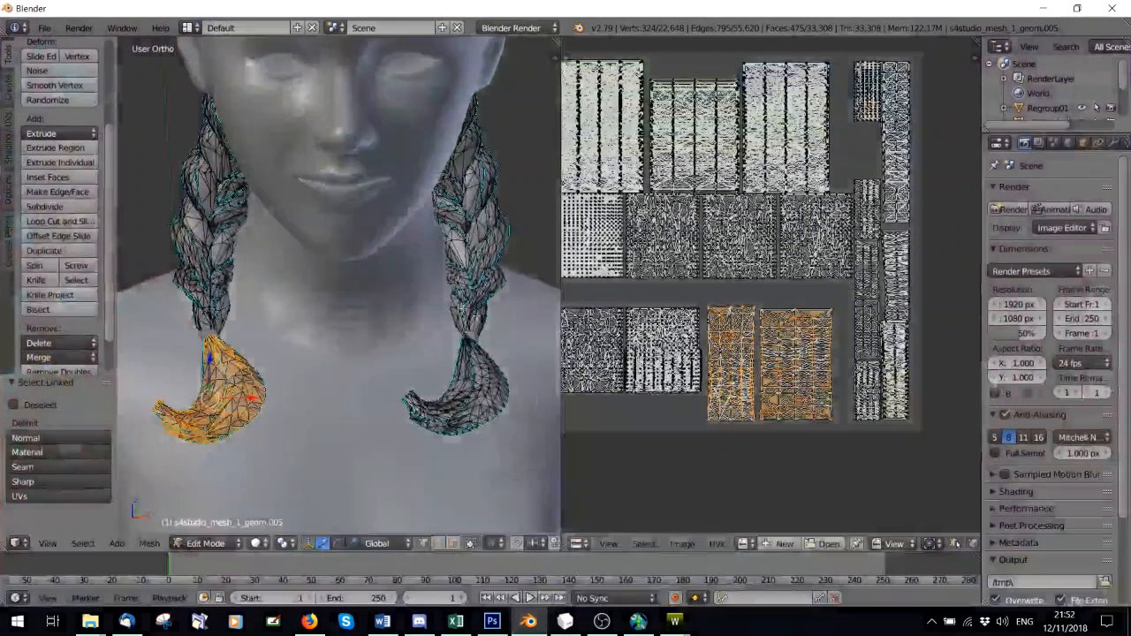
left_click(200, 546)
left_click(202, 525)
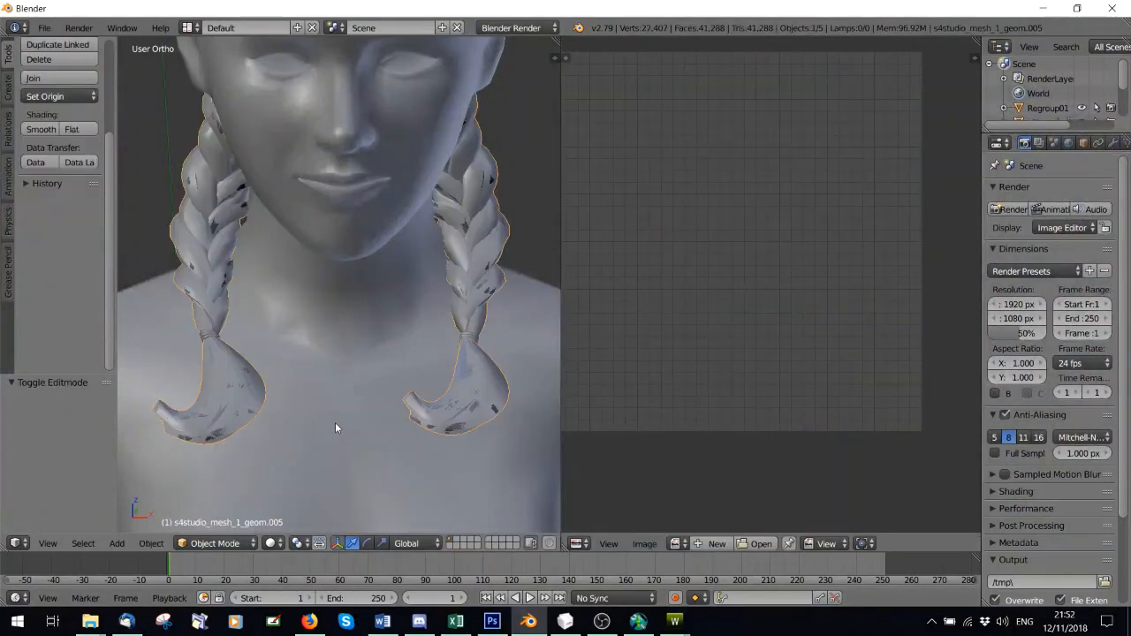
- Add the second hair mesh, s4studio_mesh_1_geom.000, to the selection and join the two hair meshes into one object
scroll(337, 415, "down", 2)
middle_click_drag(369, 365, 335, 393)
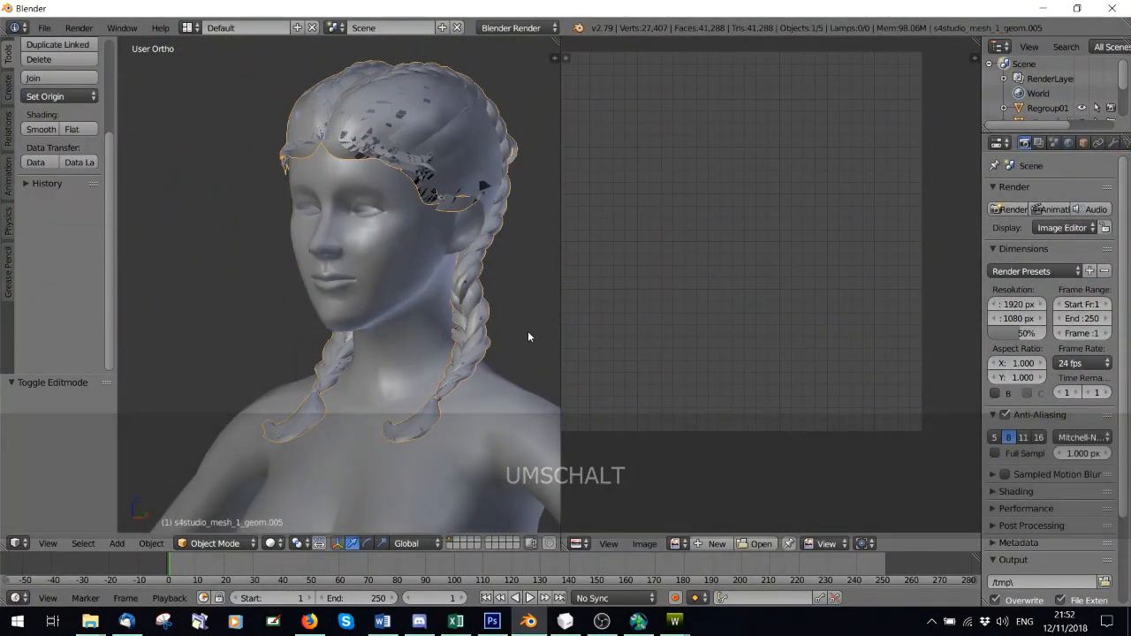
key("shift")
right_click(439, 403, "shift")
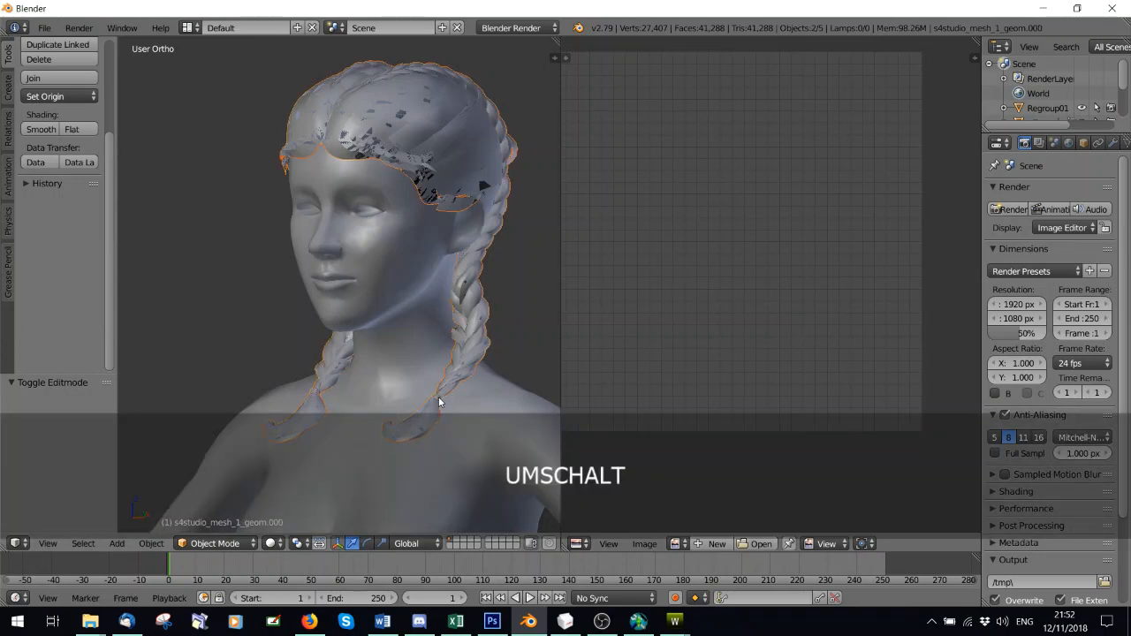
scroll(353, 433, "up", 4)
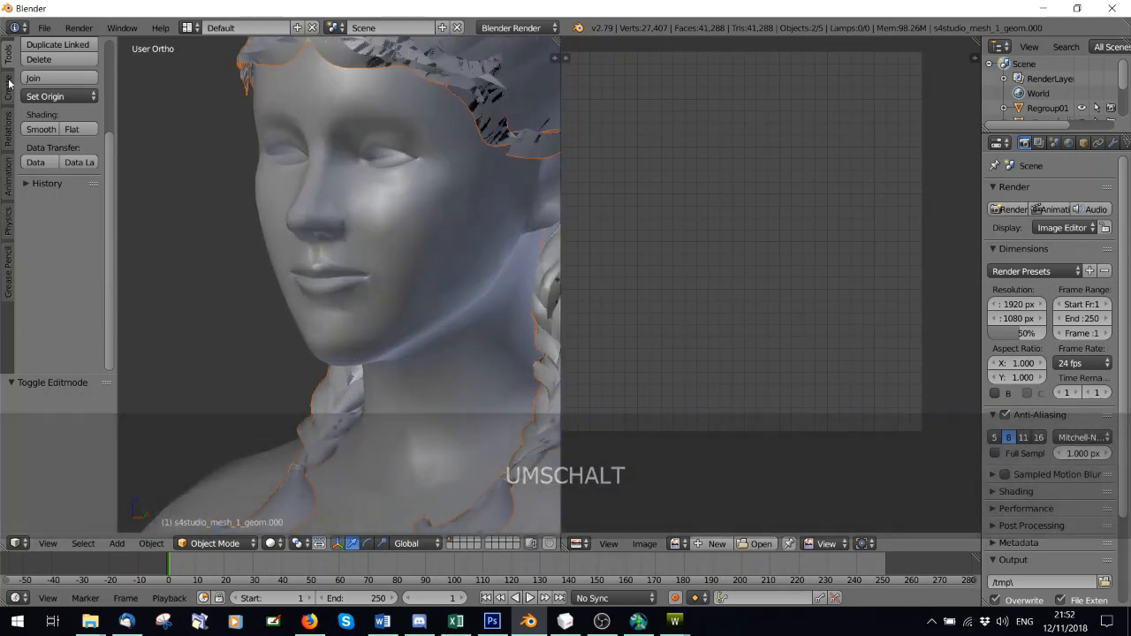
scroll(75, 183, "up", 5)
left_click(55, 202)
scroll(343, 263, "down", 5)
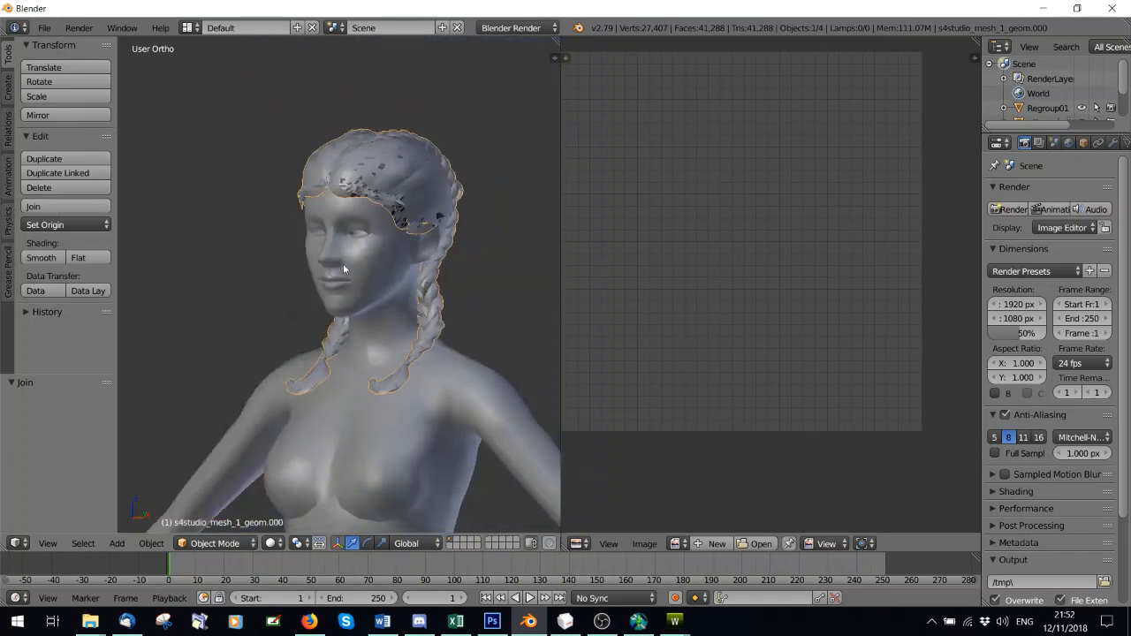
- Add a Decimate modifier to the joined hair mesh, set its collapse ratio to 0.5 and apply it
left_click(1112, 143)
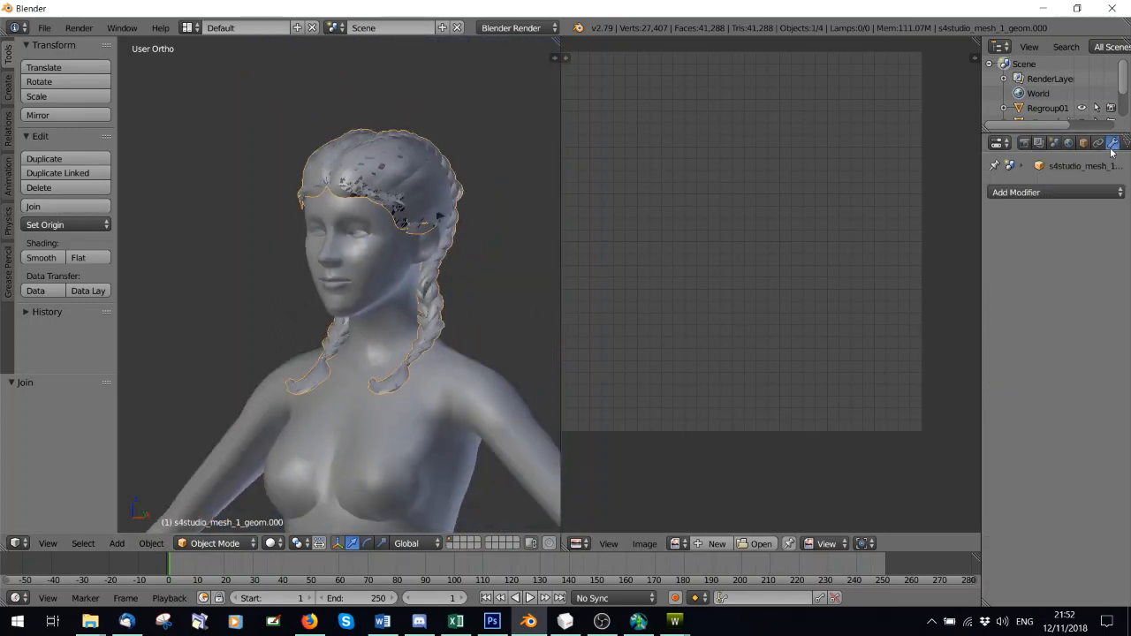
left_click(1051, 192)
left_click(844, 296)
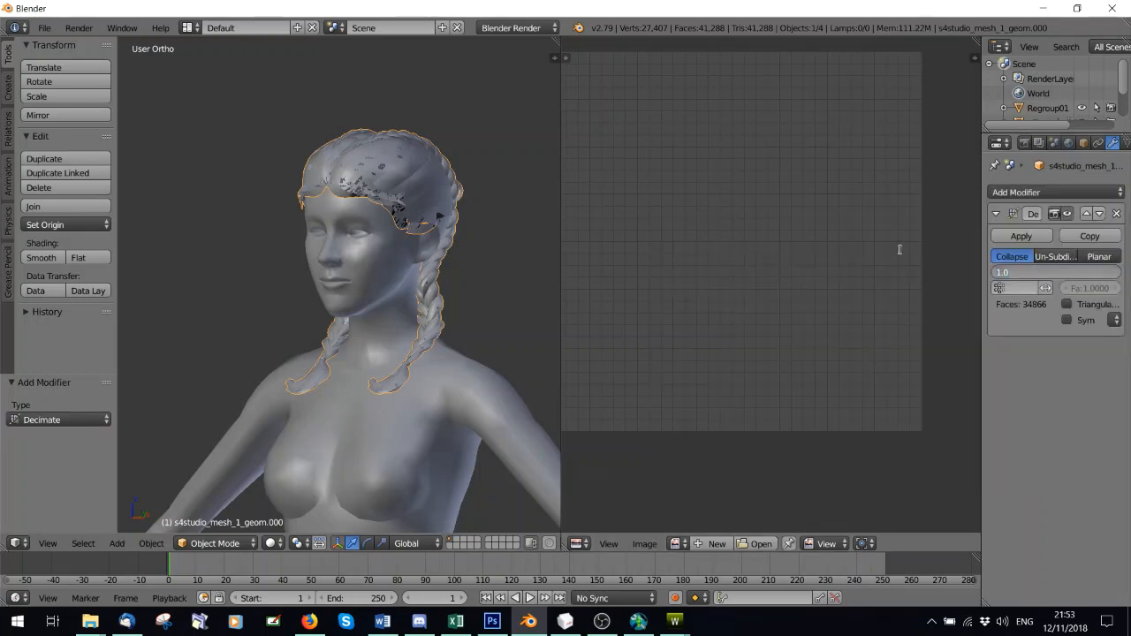
type("0.5")
left_click(718, 205)
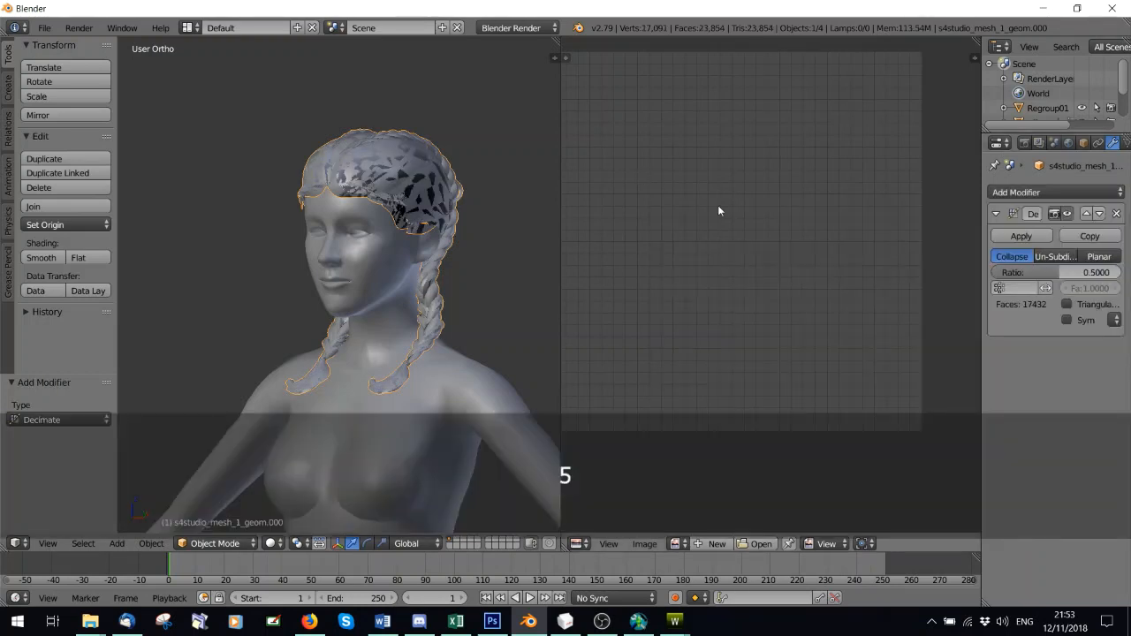
left_click(1021, 236)
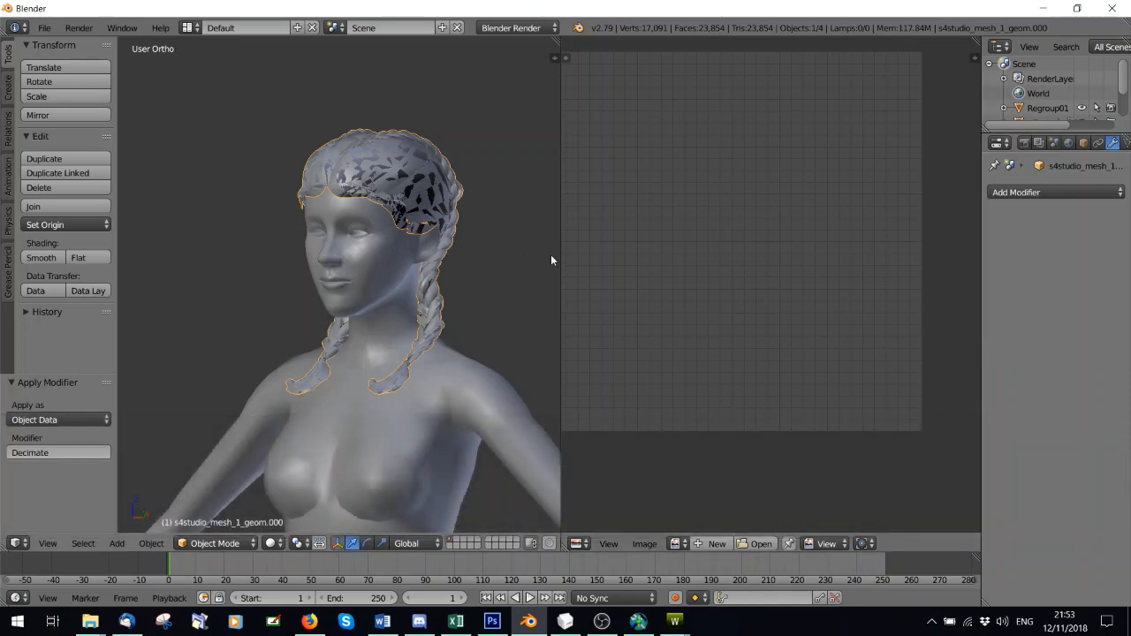
- Enter Edit Mode on the braided hair mesh and clear its vertex selection with the UV layout shown
scroll(327, 306, "up", 4)
middle_click_drag(327, 306, 420, 301)
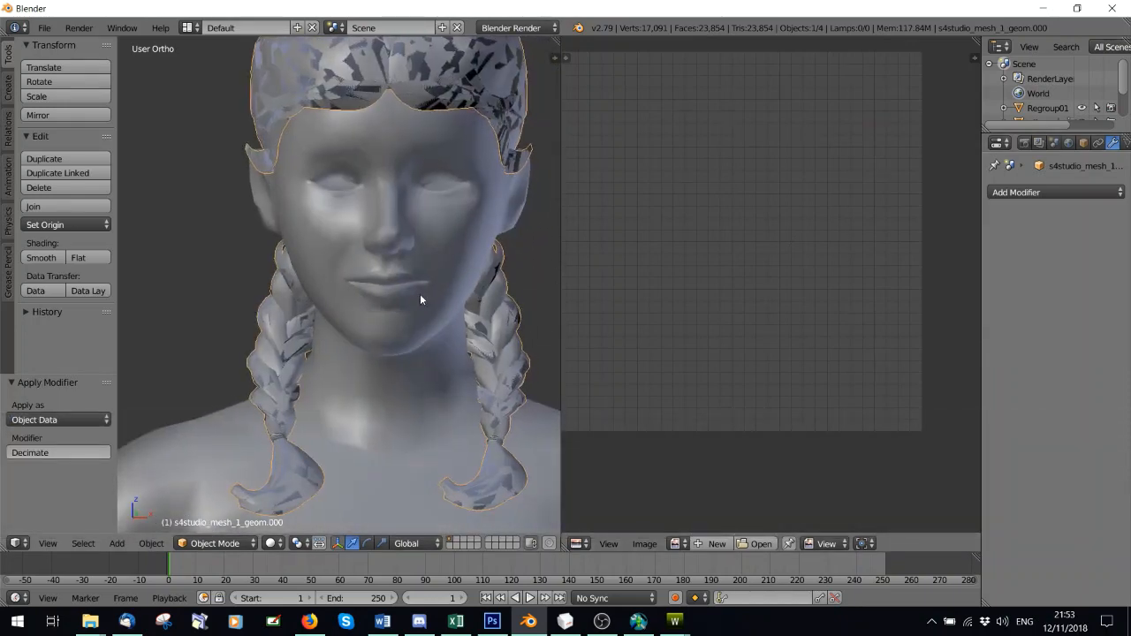
left_click(207, 545)
left_click(215, 508)
key("a")
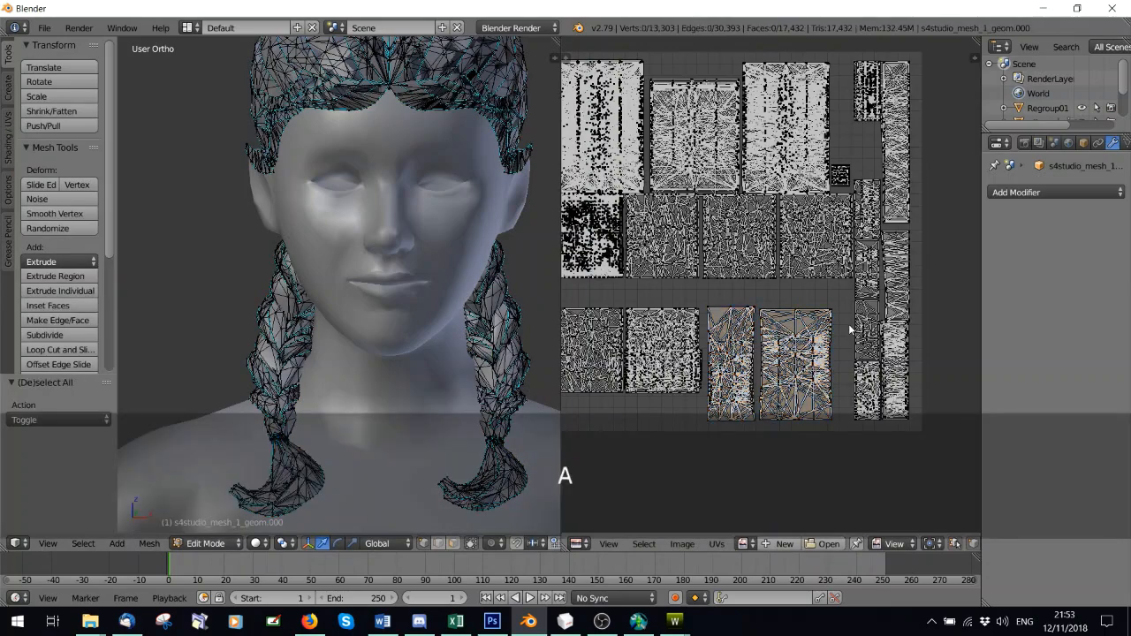
- Select the small square hair-tie UV island, separate it into its own object, and return to Object Mode
scroll(871, 226, "up", 3)
key("b")
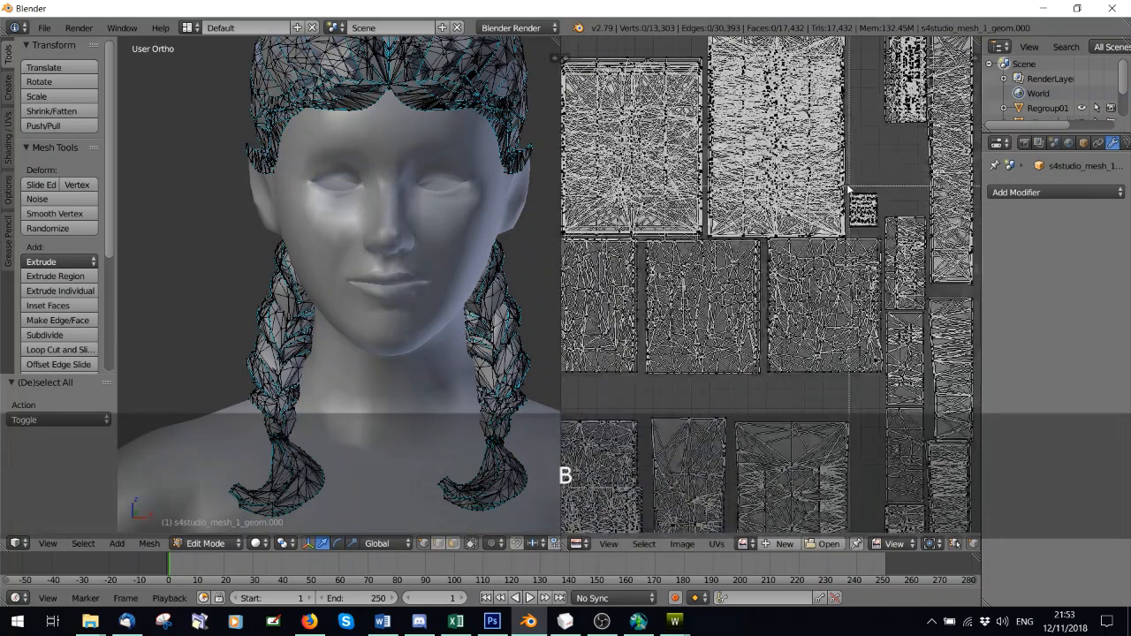
left_click_drag(877, 232, 847, 184)
key("p")
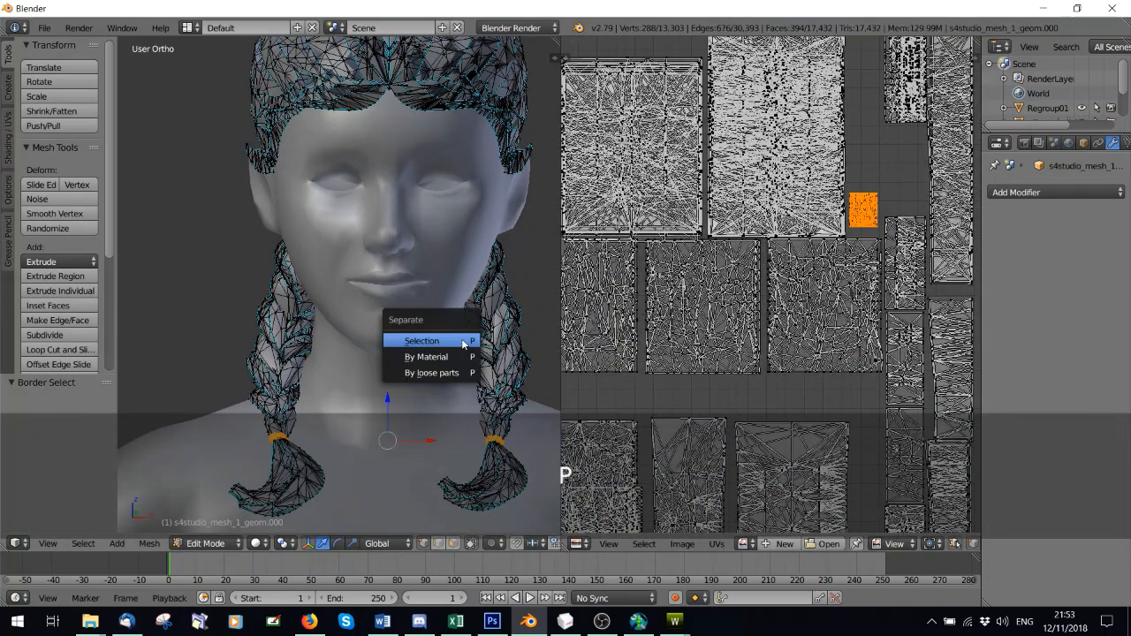
left_click(466, 340)
left_click(202, 542)
left_click(204, 525)
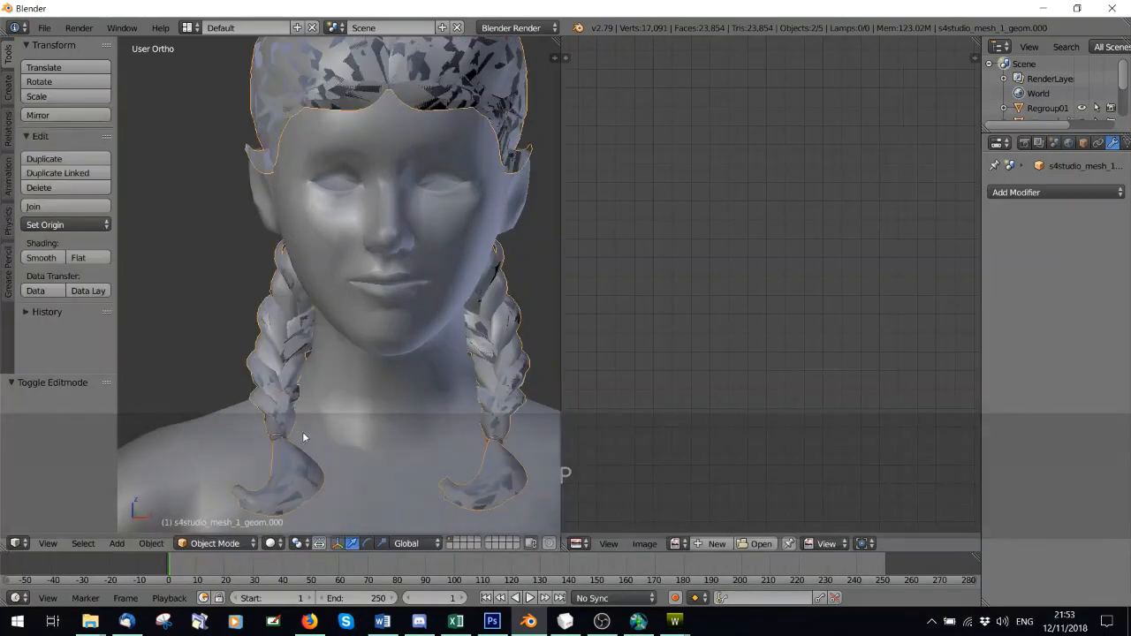
- Make the hair ties active with the braided hair also selected, and export both as Edited1 OBJ in the Tutorial folder
right_click(276, 436, "shift")
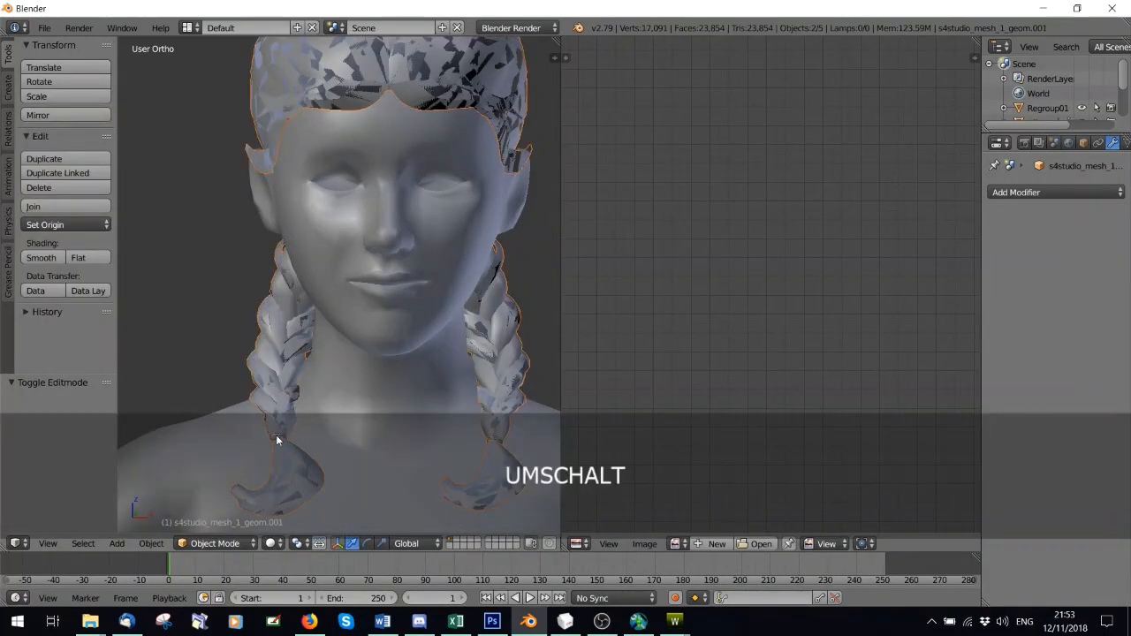
left_click(43, 27)
mouse_move(77, 321)
left_click(231, 409)
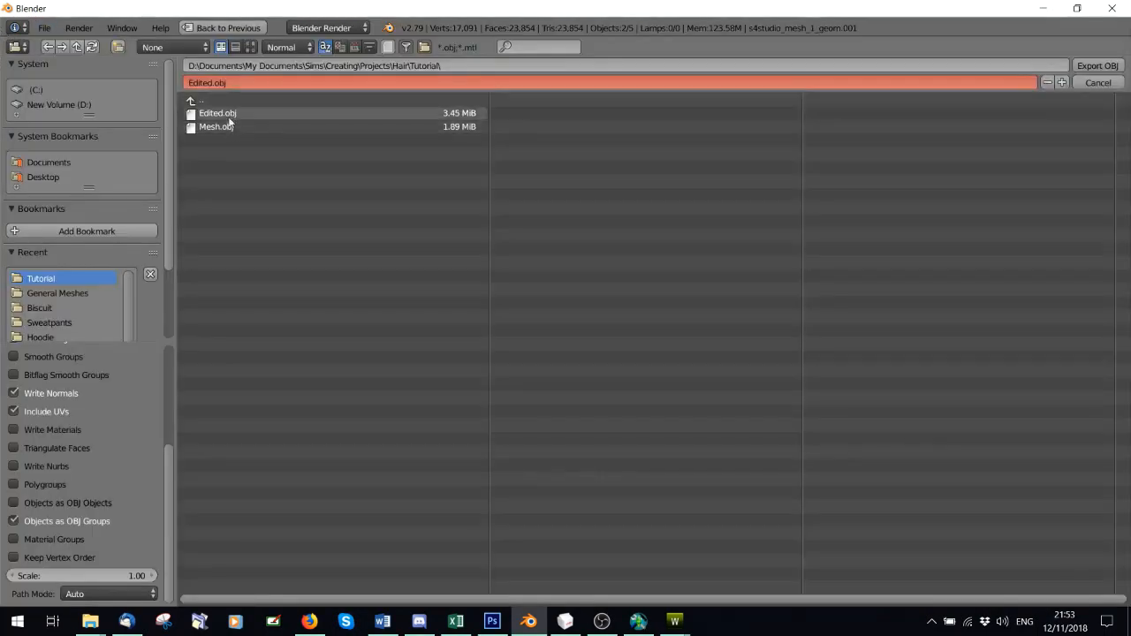
left_click(220, 82)
type("Edited")
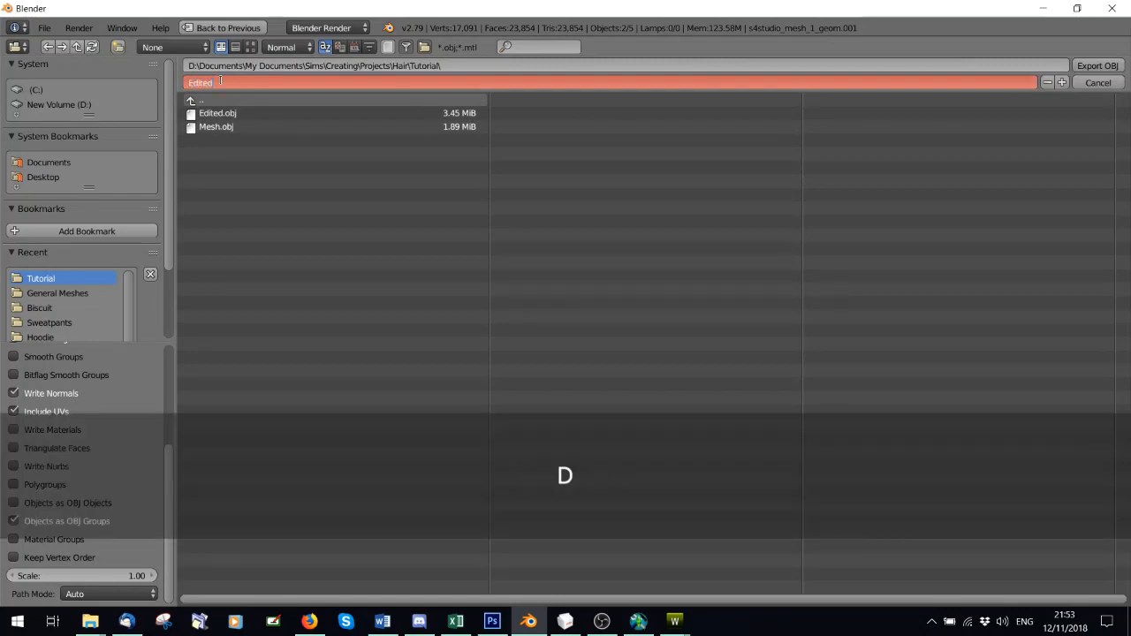
type("1")
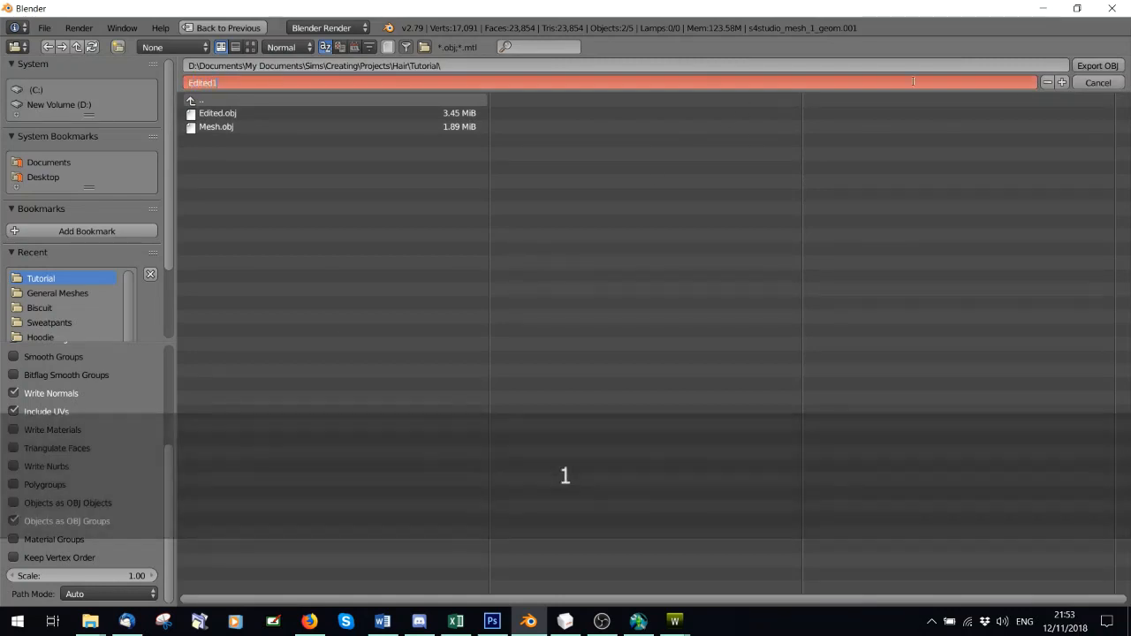
left_click(1098, 67)
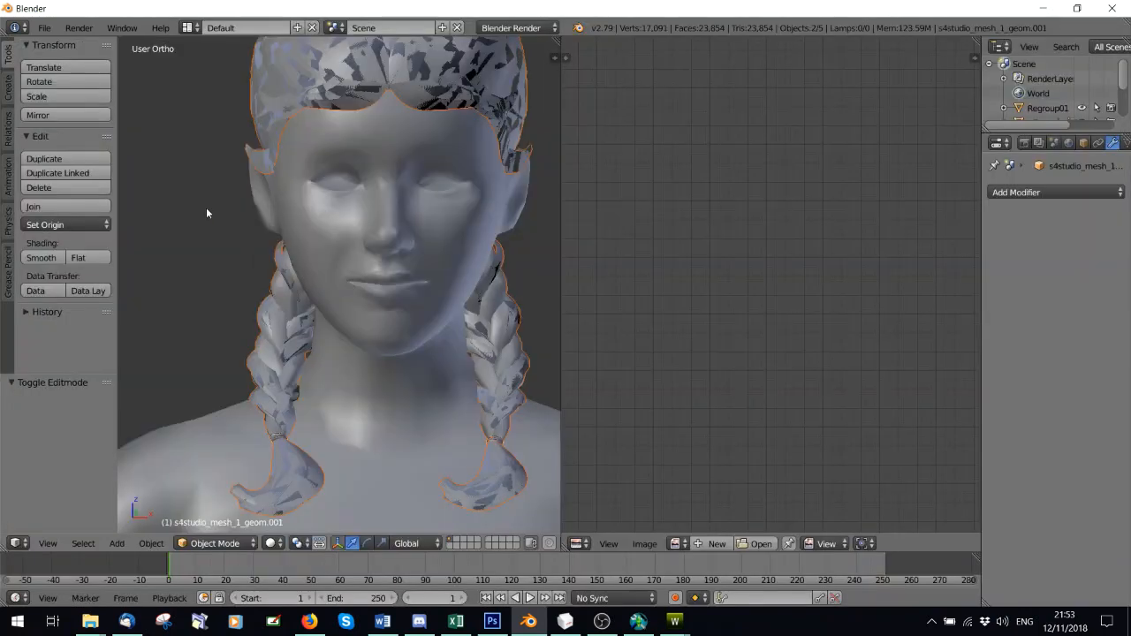
- Join the hair and hair ties into one object and apply a Decimate modifier with ratio 0.5
left_click(55, 202)
left_click(1025, 191)
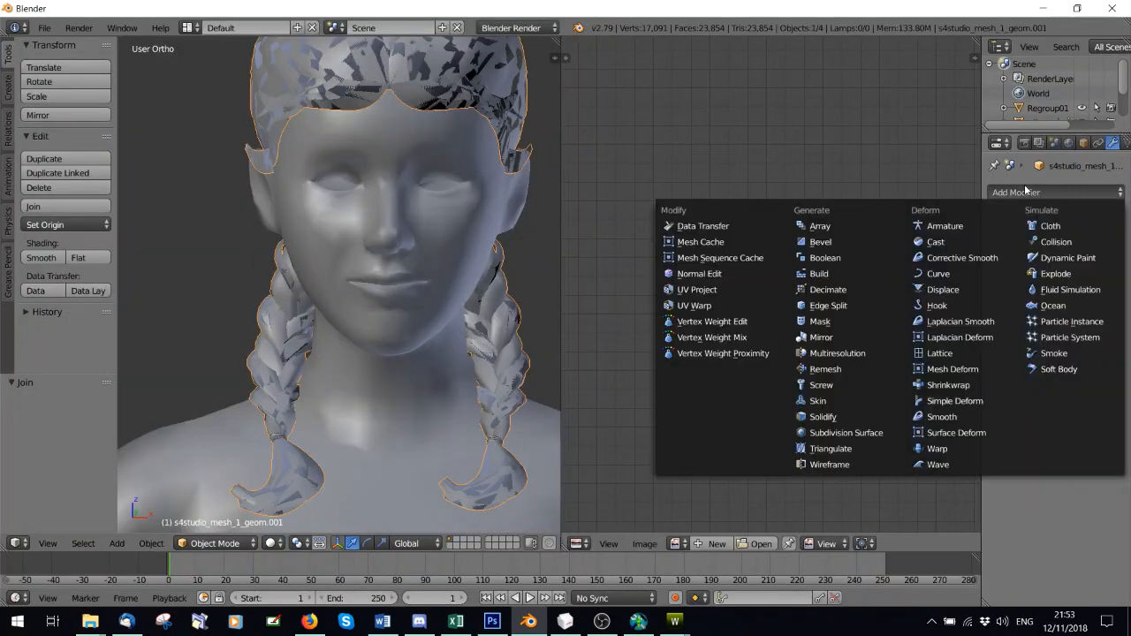
left_click(828, 289)
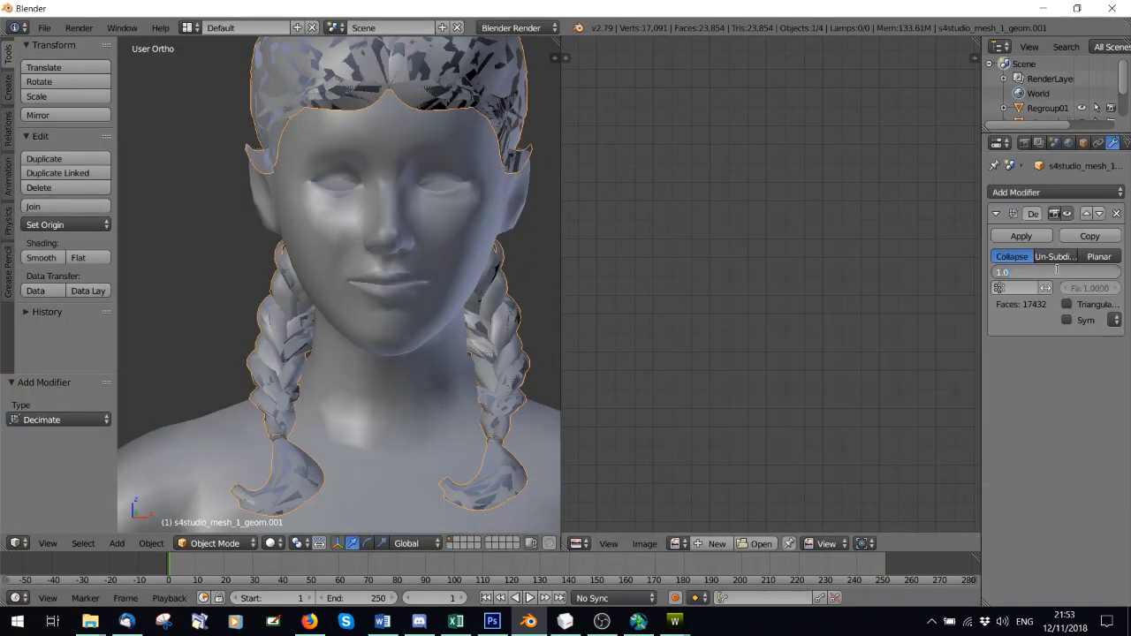
type("0")
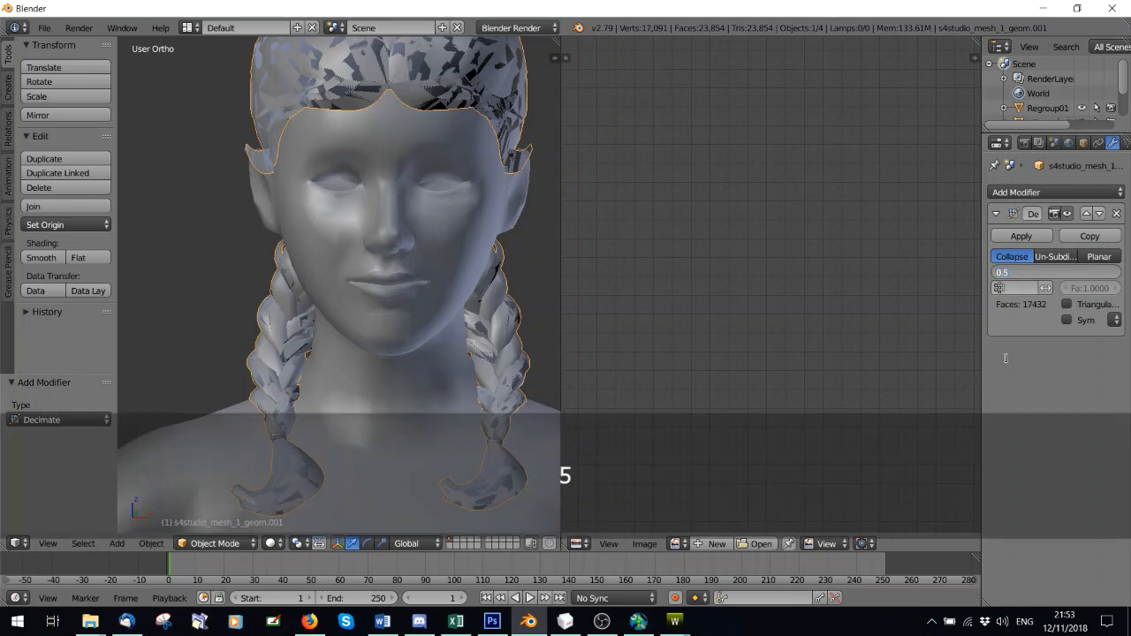
type(".5")
key("Return")
left_click(1020, 236)
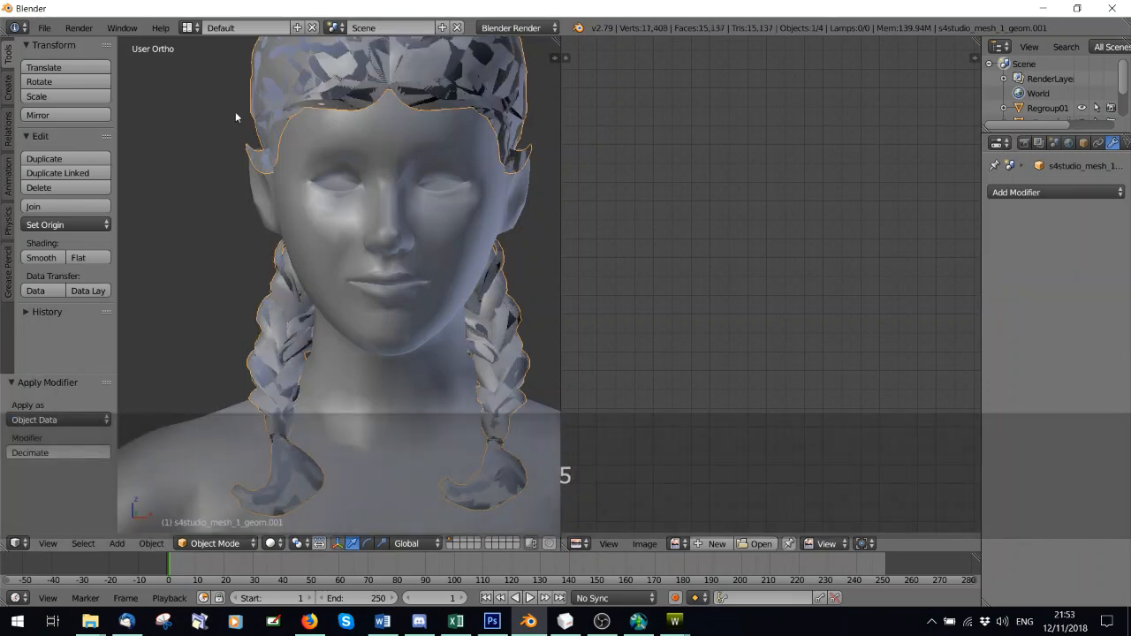
- Export the decimated hair to the Tutorial folder as Edited2.obj
left_click(43, 28)
mouse_move(96, 327)
left_click(235, 409)
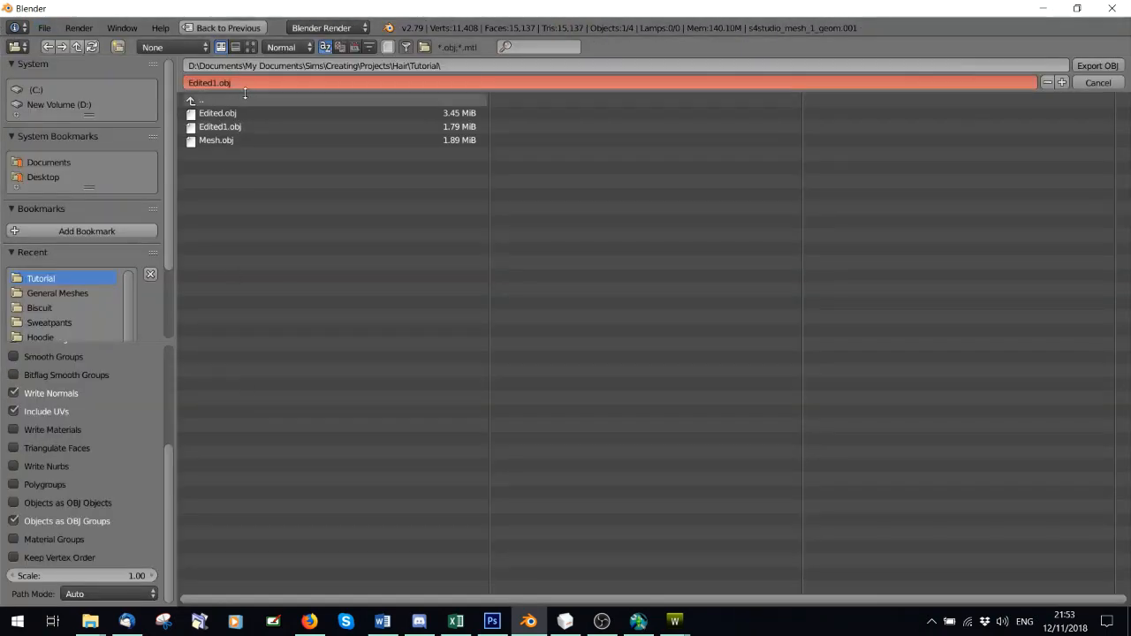
key("Left")
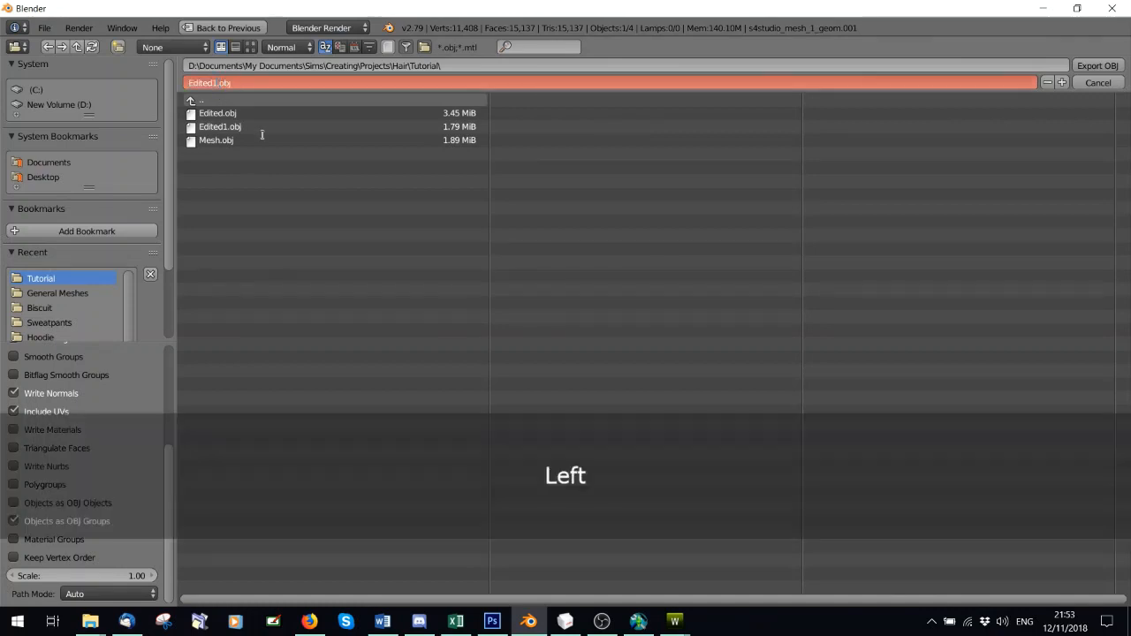
type("2")
key("Return")
- Add another Decimate modifier with ratio 0.5 to the hair mesh and apply it
left_click(1051, 191)
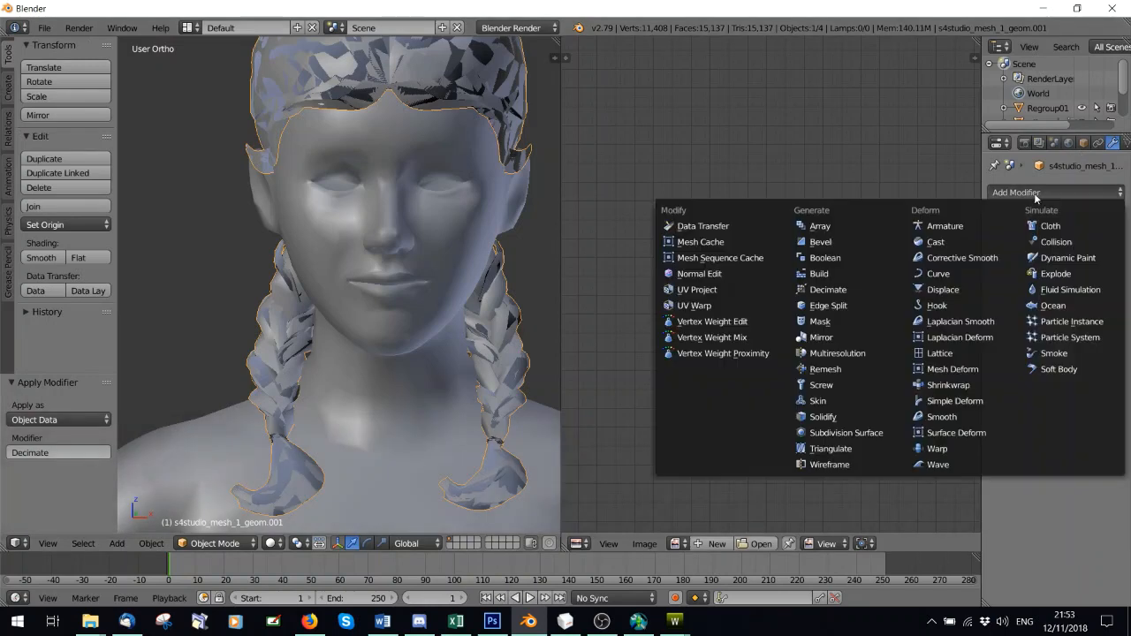
left_click(828, 289)
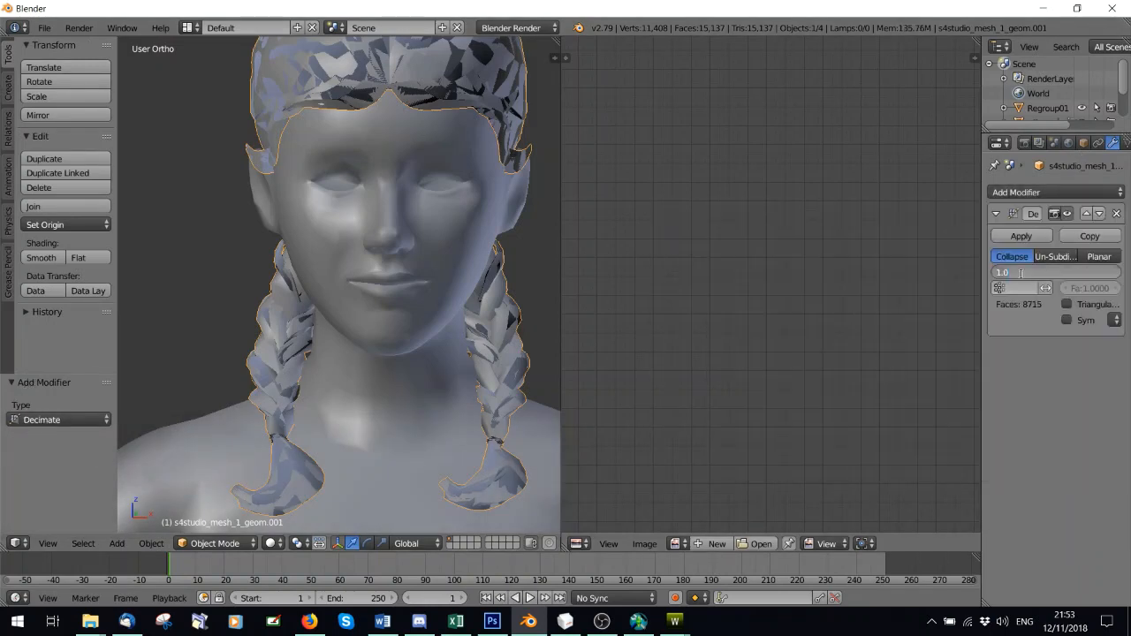
type("0")
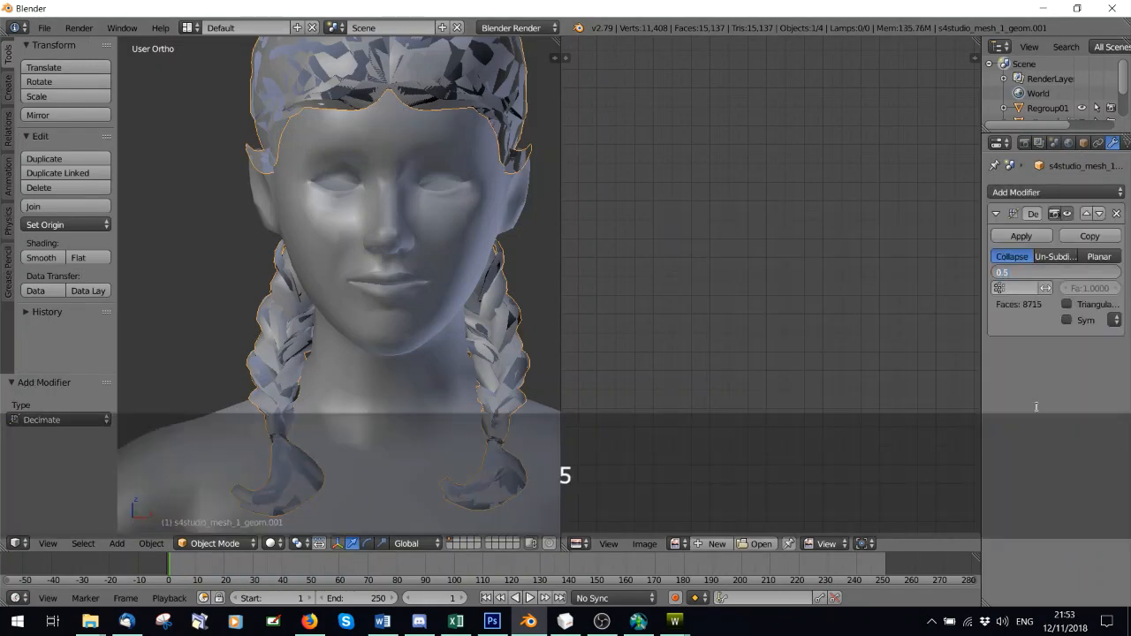
type(".5")
key("Return")
left_click(1021, 236)
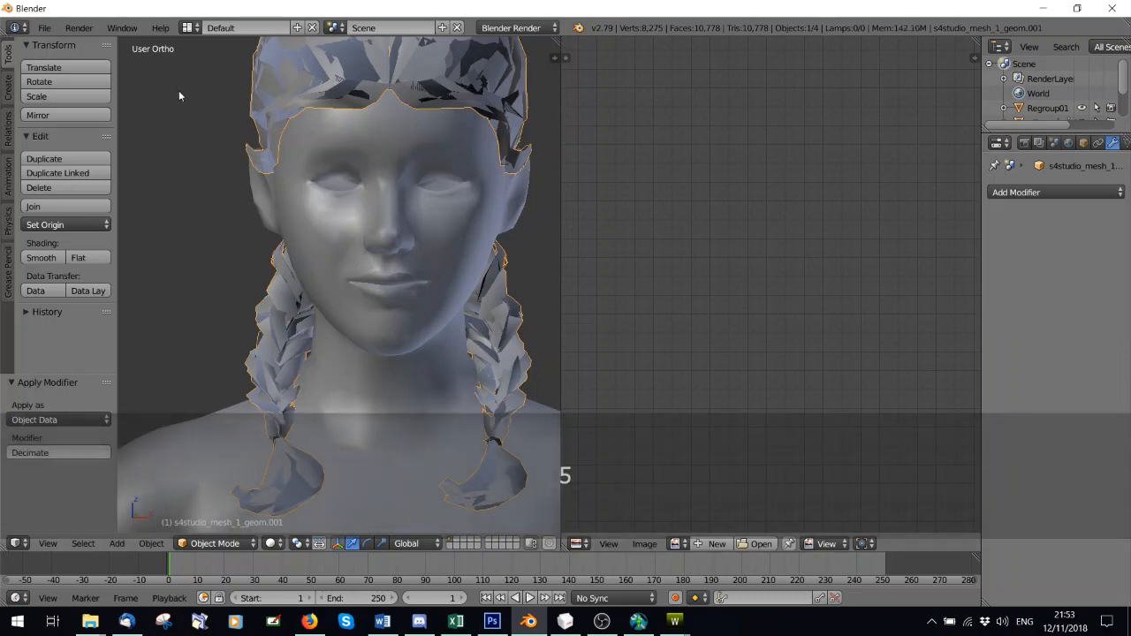
- Export the further reduced hair mesh to the Tutorial folder as Edited3.obj
left_click(42, 27)
mouse_move(88, 306)
left_click(257, 408)
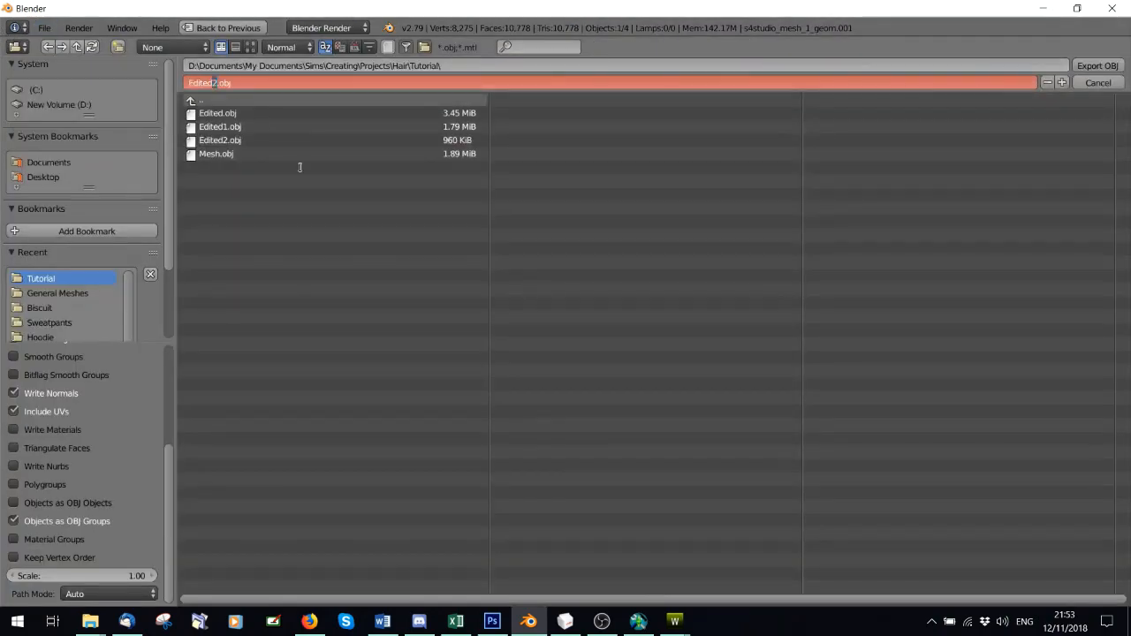
type("3")
key("Return")
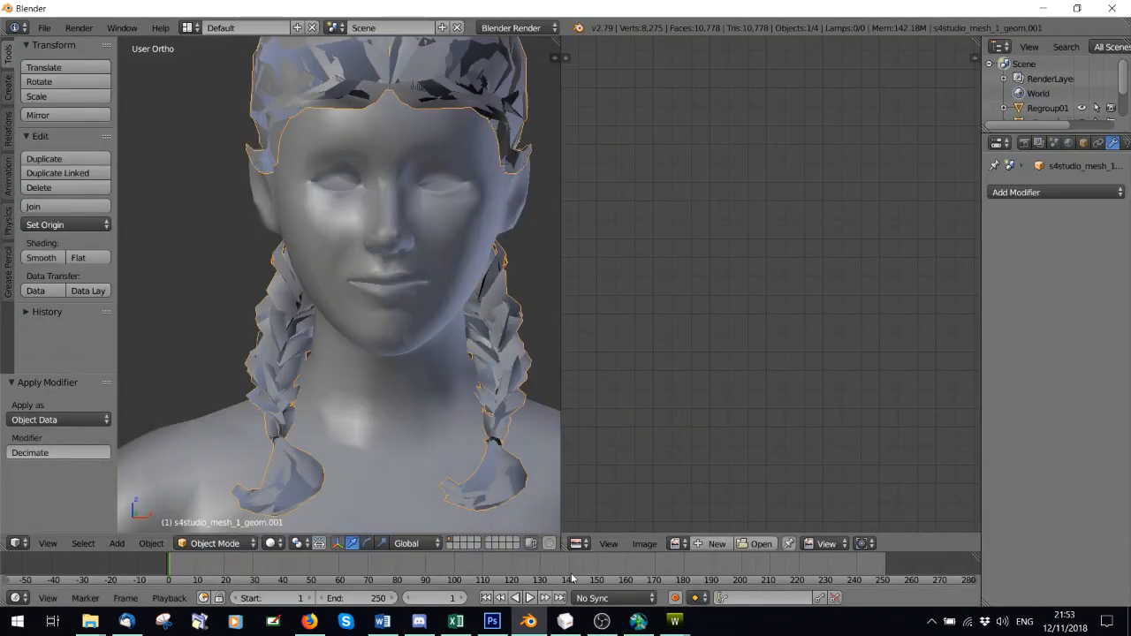
- Switch to TSR Workshop and create a new project cloning the toddler female everyday hair pfHairShortSinglePullBack
left_click(1043, 8)
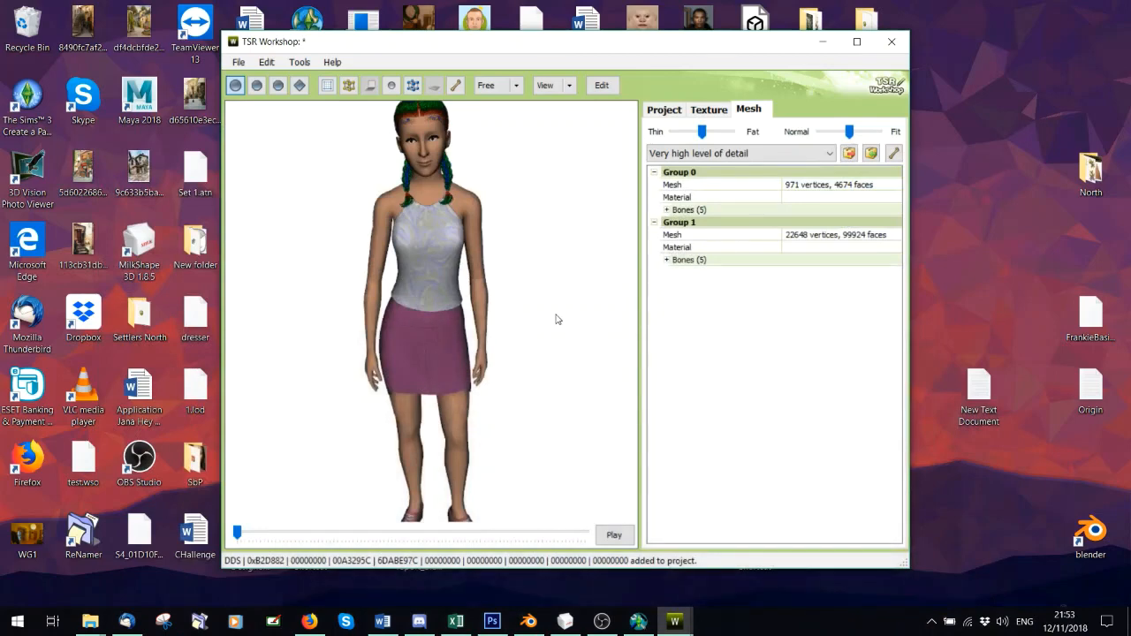
mouse_move(671, 621)
left_click(798, 558)
left_click(547, 240)
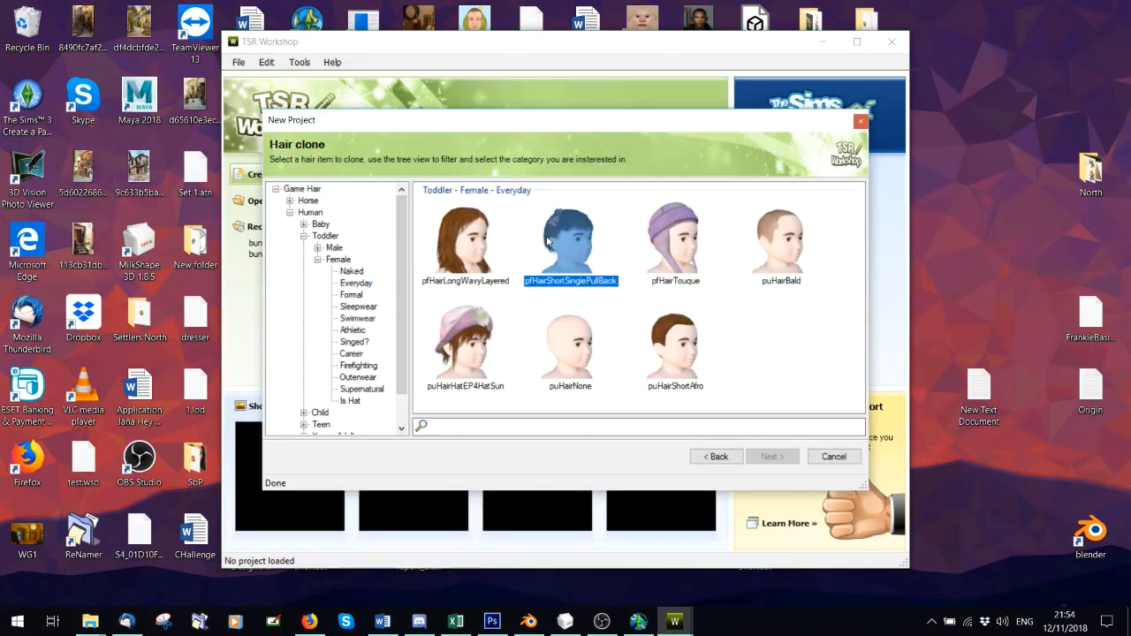
left_click(770, 457)
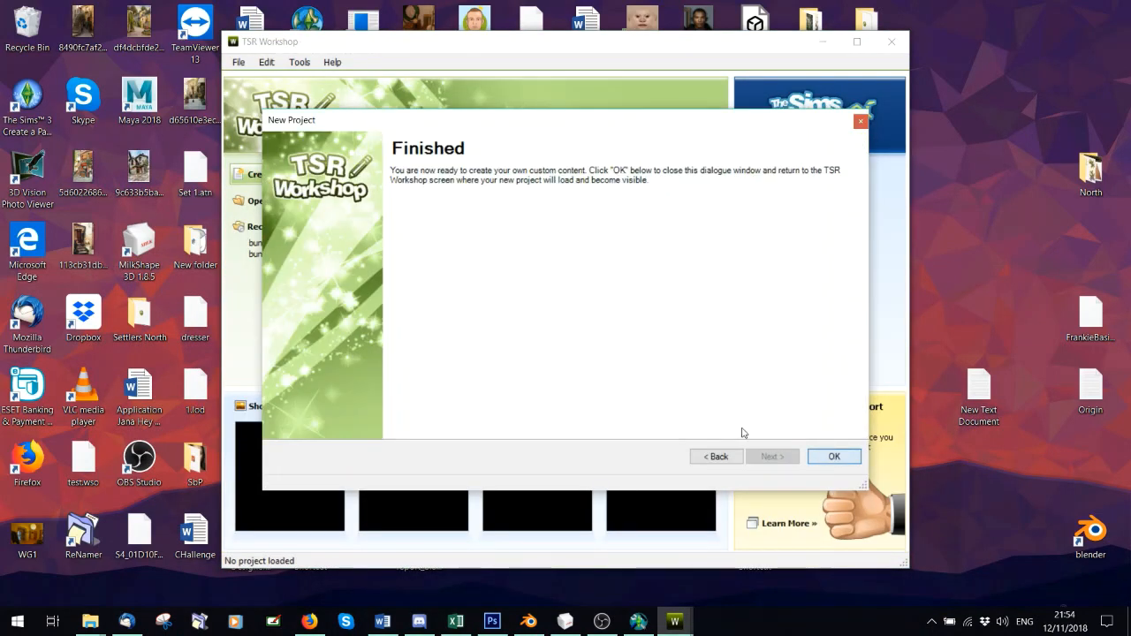
key("Return")
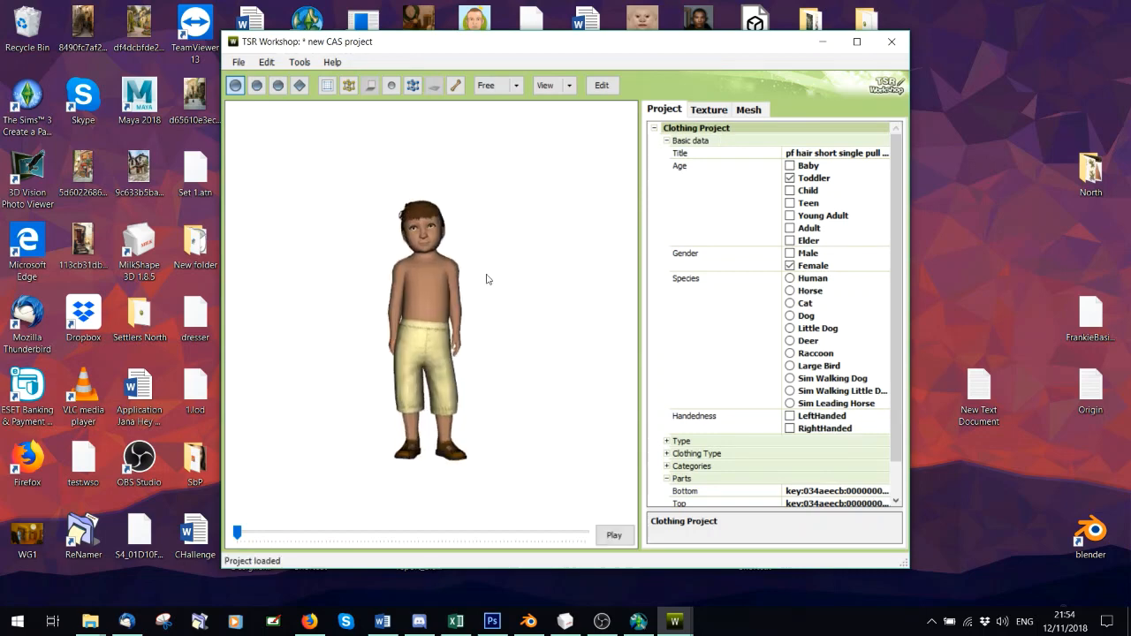
- Expand the Hair Textures and Hat Textures groups in the cloned hair's texture settings
left_click(712, 109)
scroll(658, 391, "down", 5)
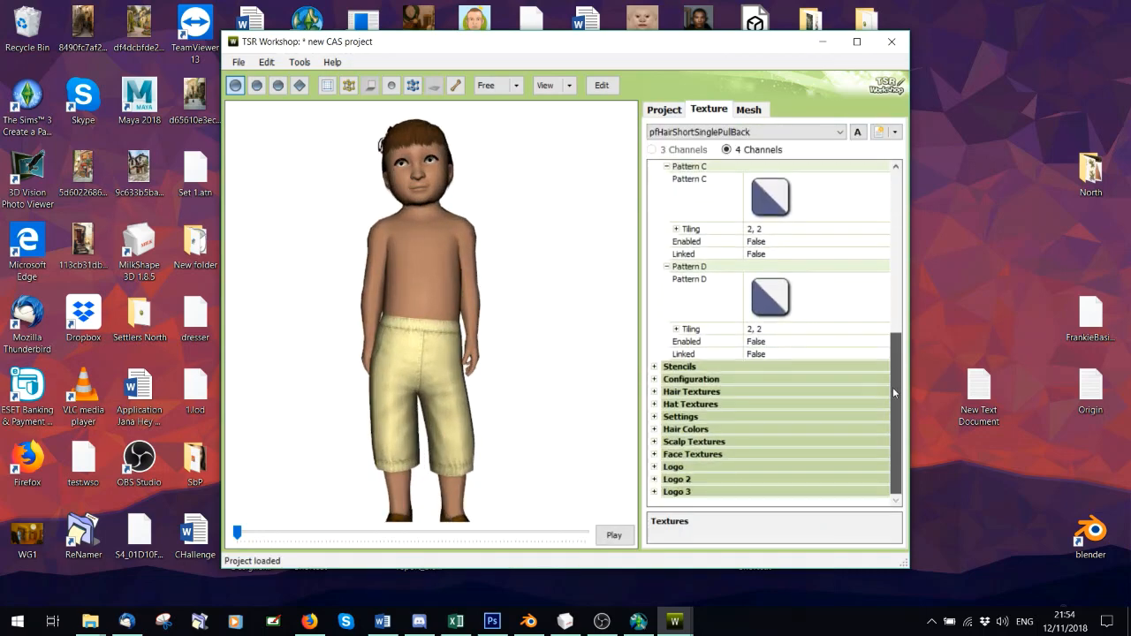
left_click(658, 391)
left_click(659, 392)
scroll(811, 400, "down", 4)
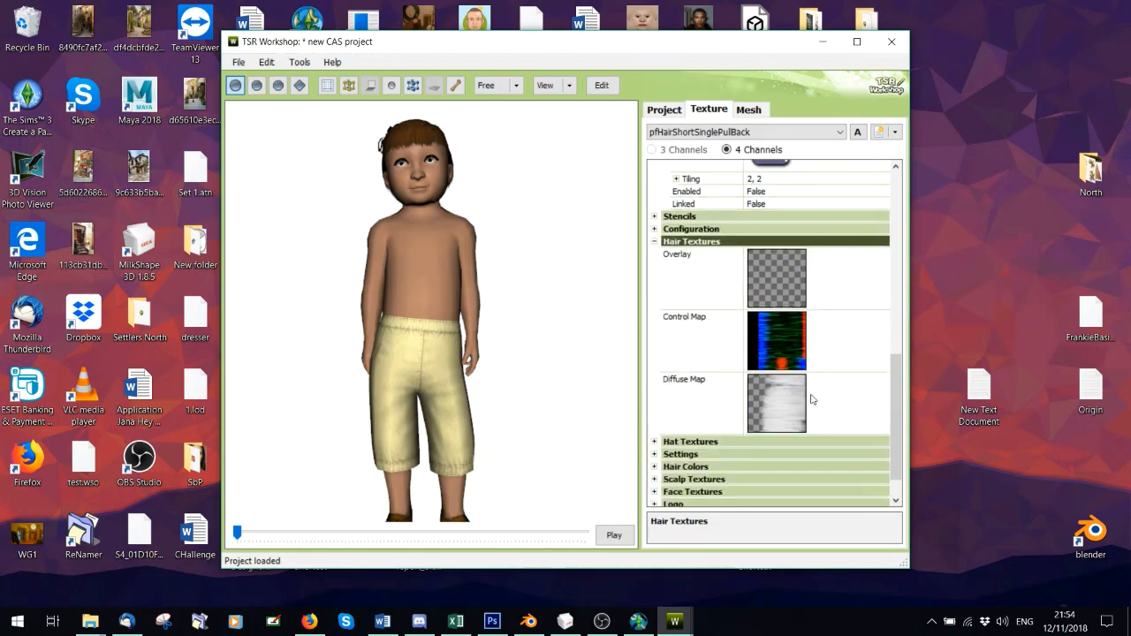
left_click(654, 441)
scroll(789, 424, "down", 4)
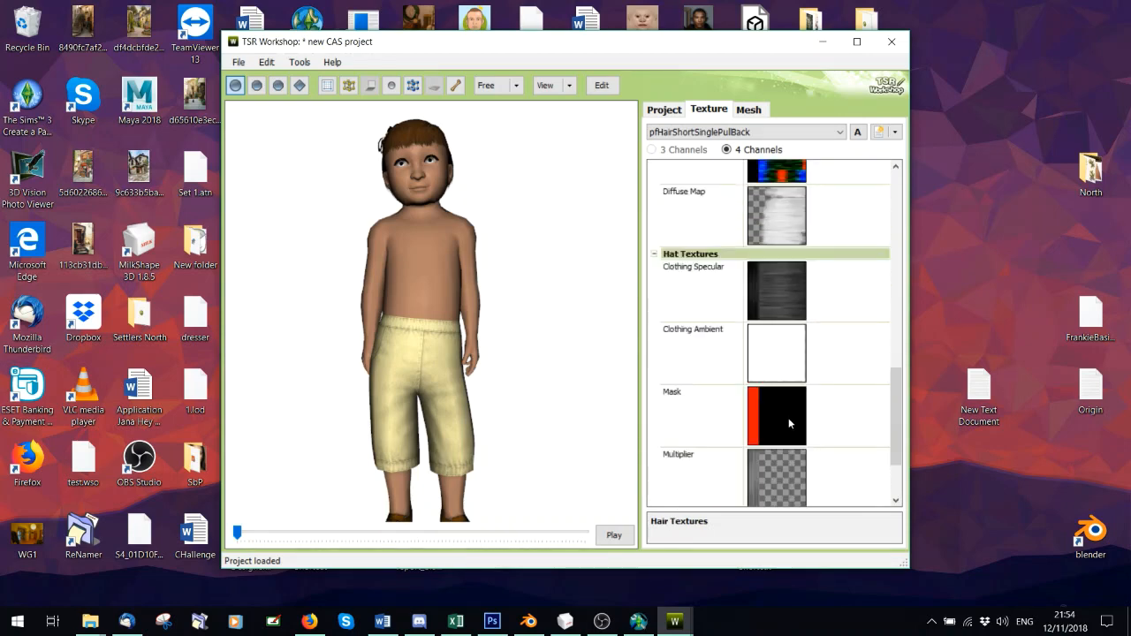
- Export the Clothing Ambient texture as a DDS file named ambient in the Tutorial folder, leaving the texture itself unedited
left_click(855, 359)
left_click(875, 335)
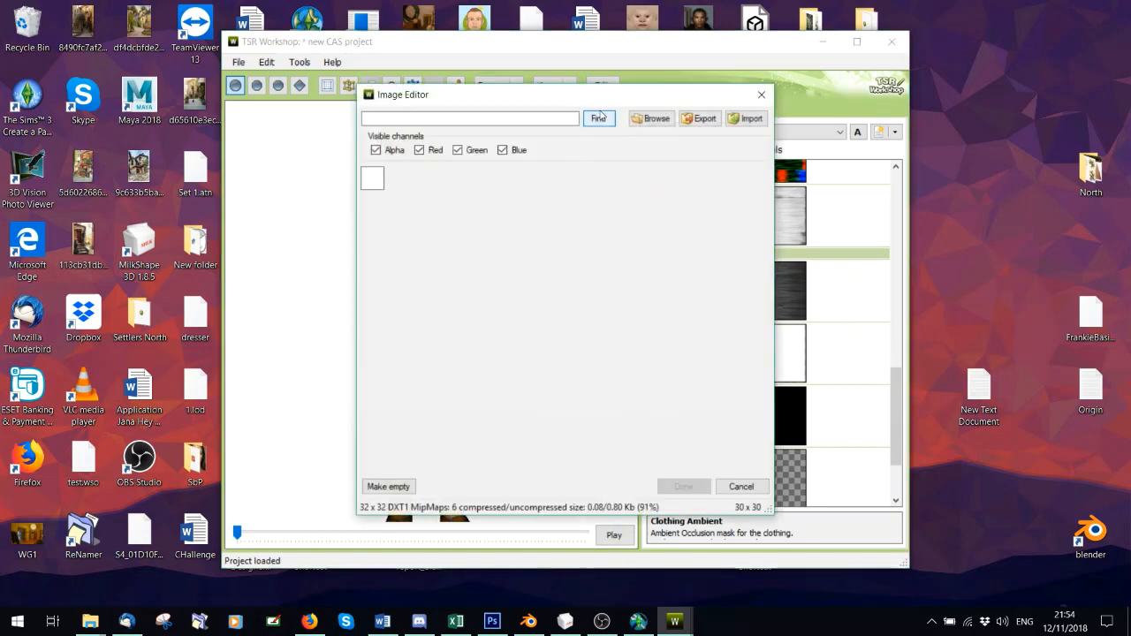
left_click(698, 118)
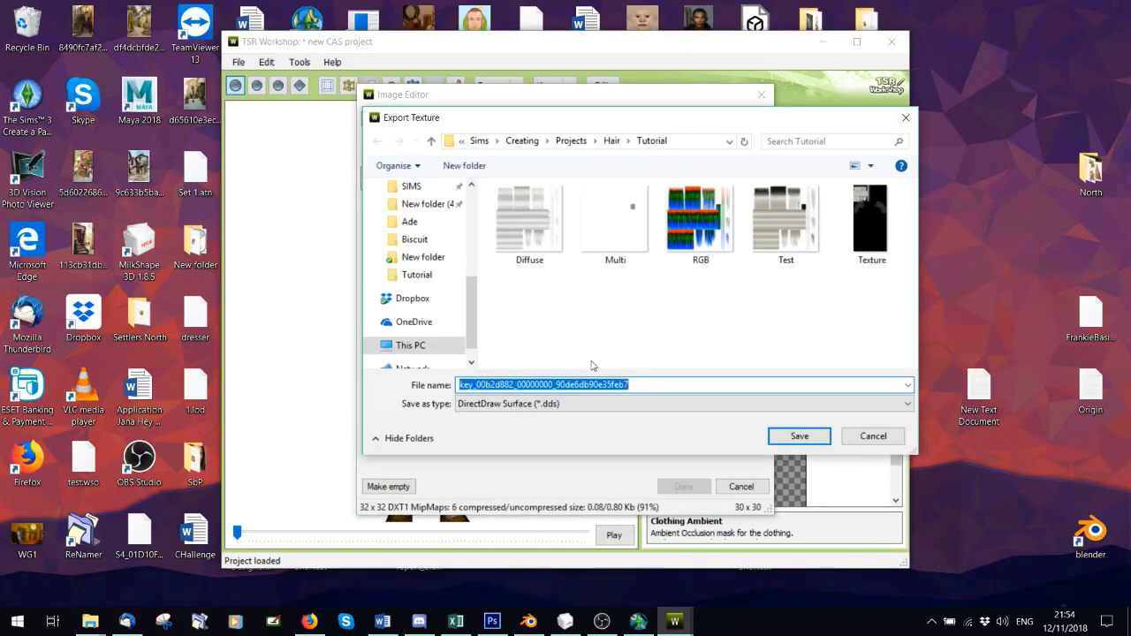
type("am")
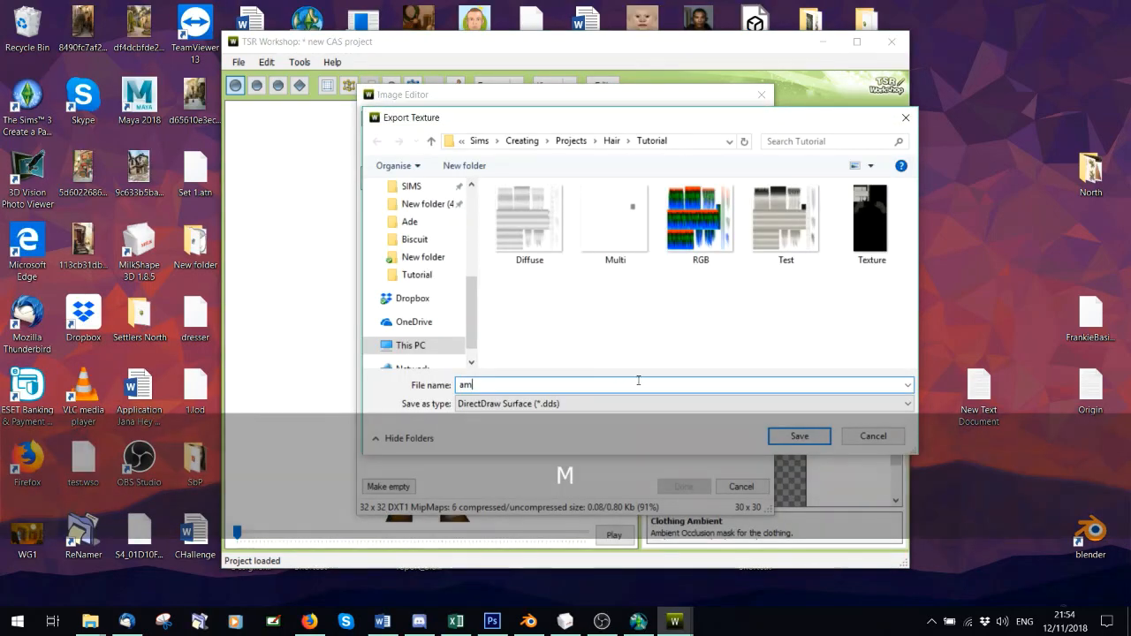
type("bient")
left_click(798, 437)
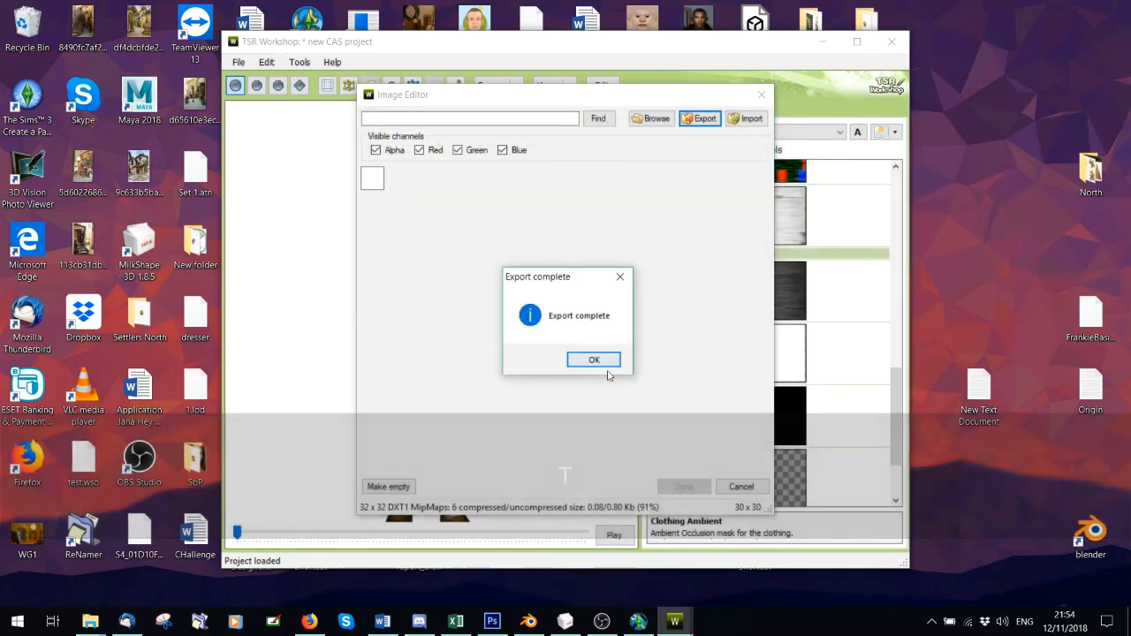
left_click(593, 360)
left_click(741, 486)
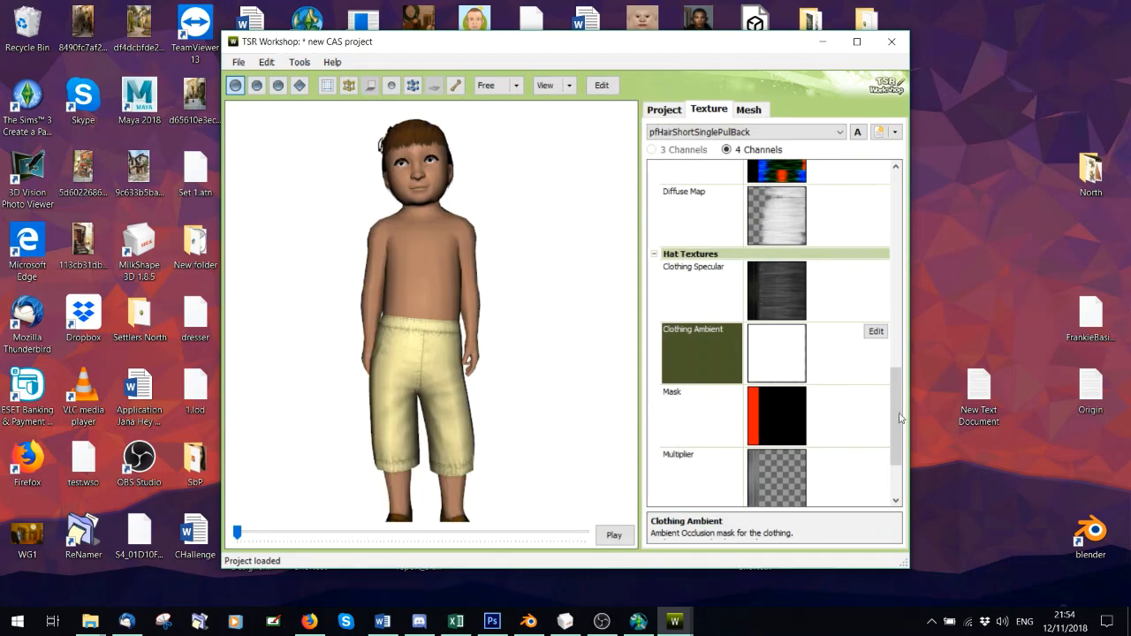
scroll(903, 417, "down", 2)
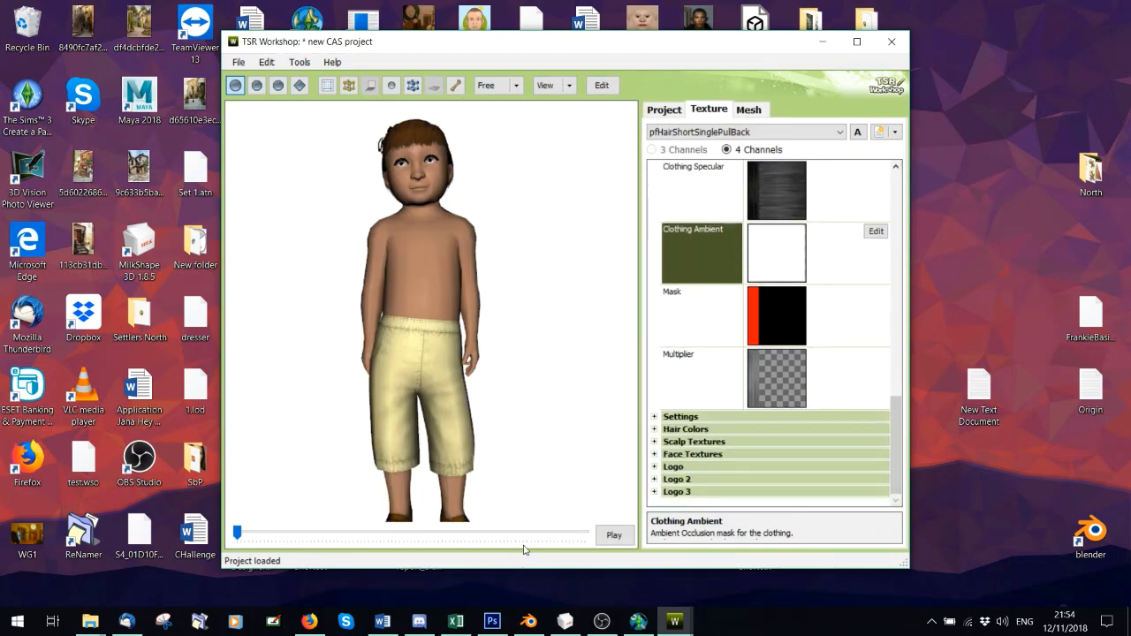
- Switch to the afHairMidPigtails project and import the ambient DDS file from the Tutorial folder as its hat Clothing Ambient texture
mouse_move(674, 621)
left_click(623, 562)
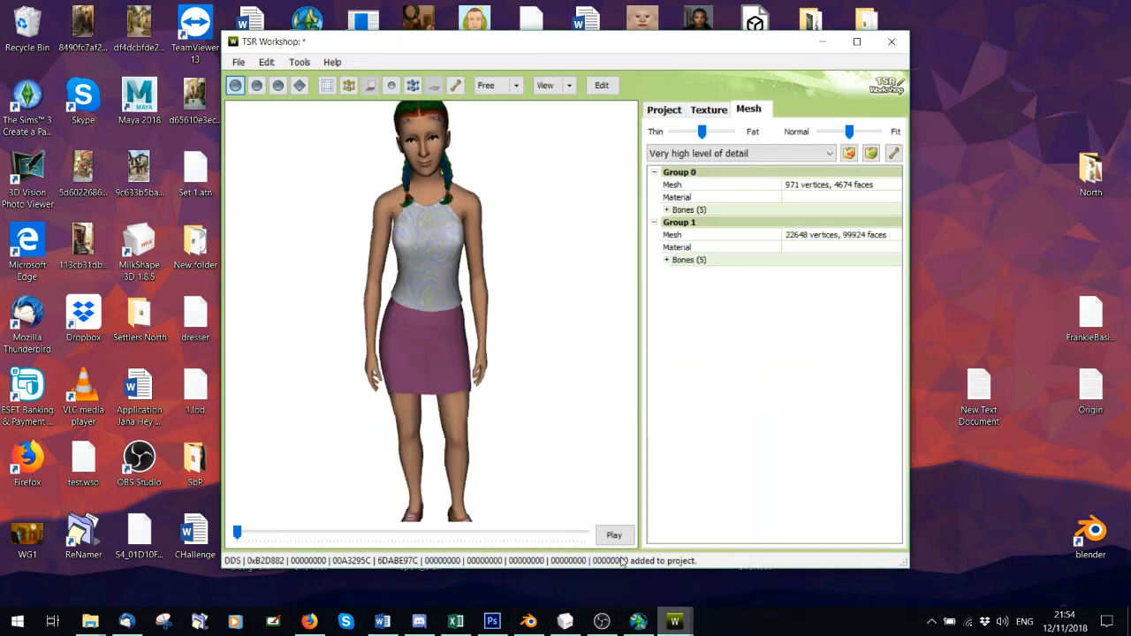
left_click(708, 109)
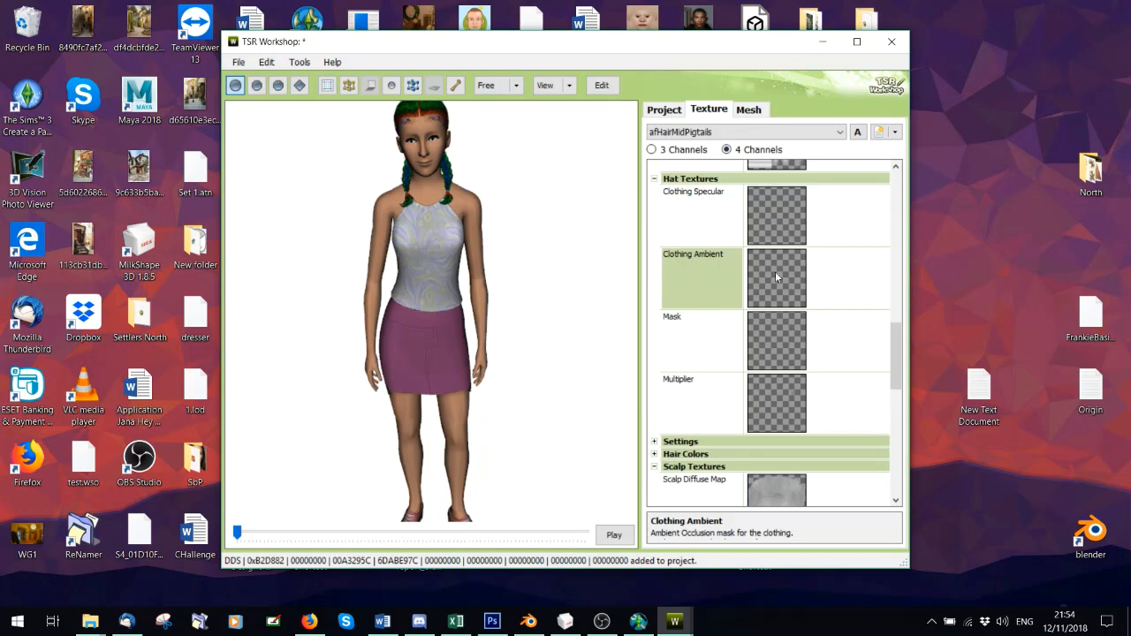
left_click(874, 241)
left_click(883, 252)
left_click(875, 255)
left_click(744, 122)
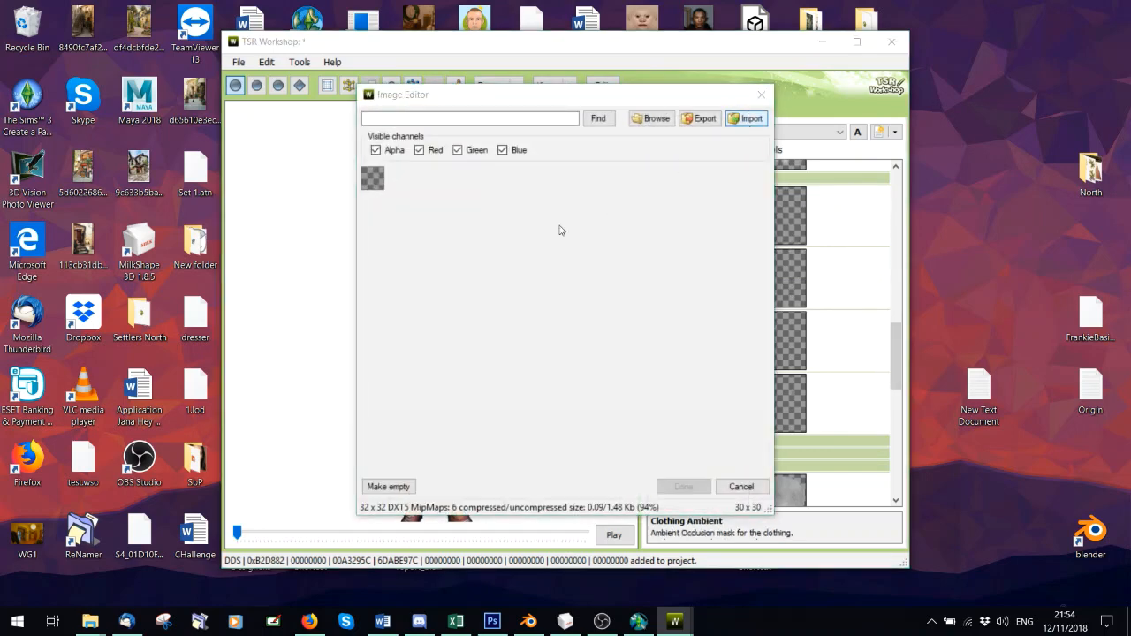
double_click(547, 227)
left_click(682, 486)
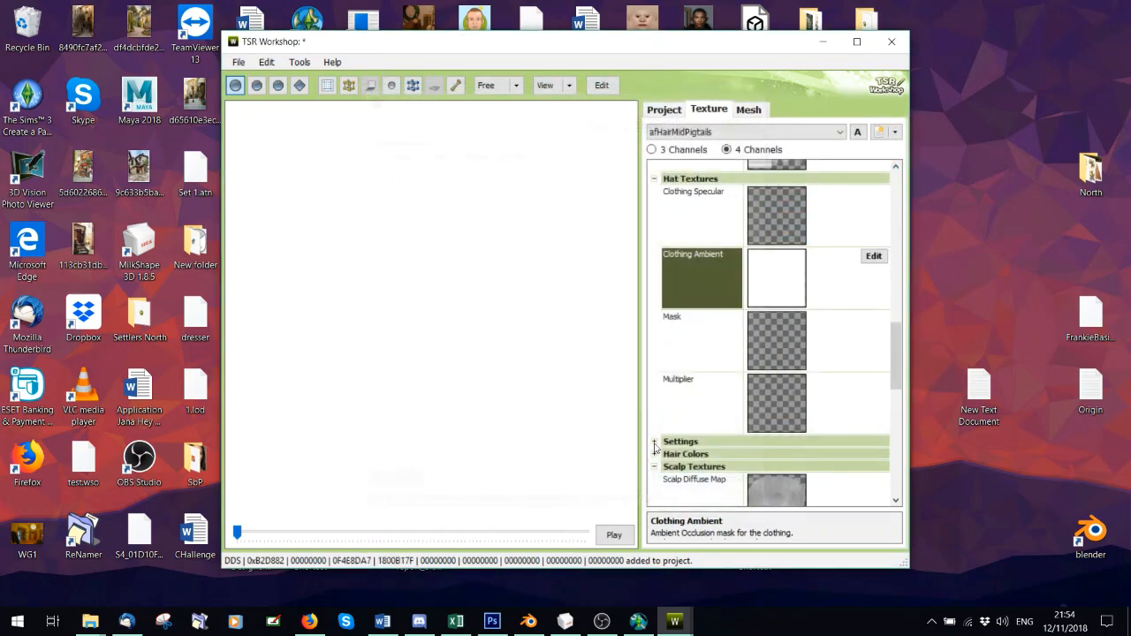
- Import clothingspecular from the General Images folder as the hat Clothing Specular texture
scroll(459, 287, "up", 3)
left_click_drag(417, 184, 426, 262)
scroll(428, 263, "up", 3)
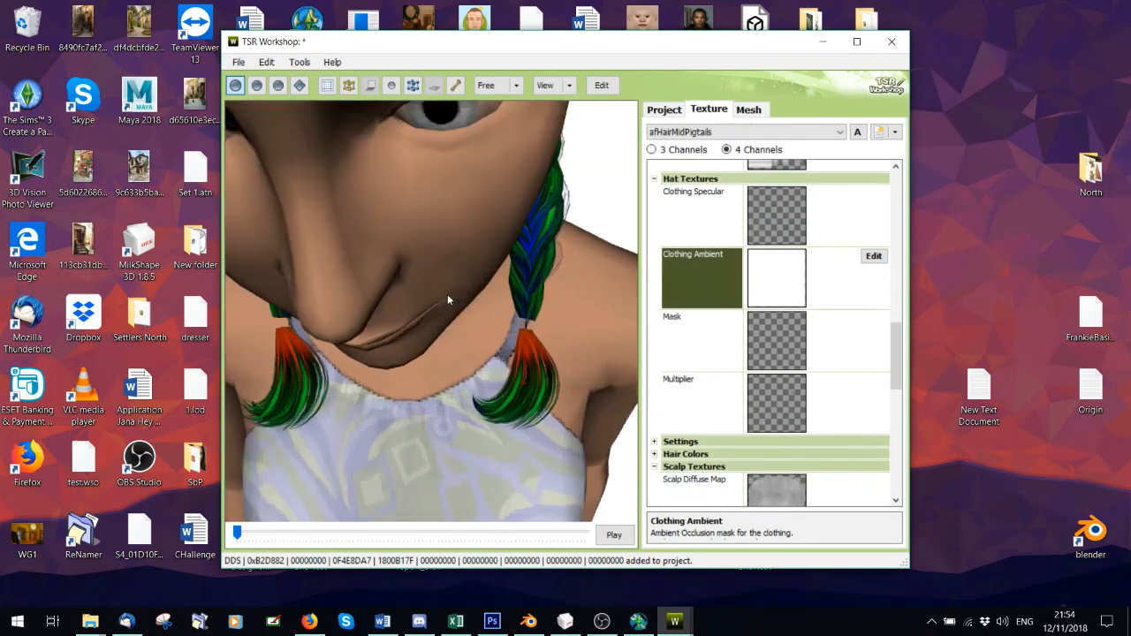
left_click(836, 212)
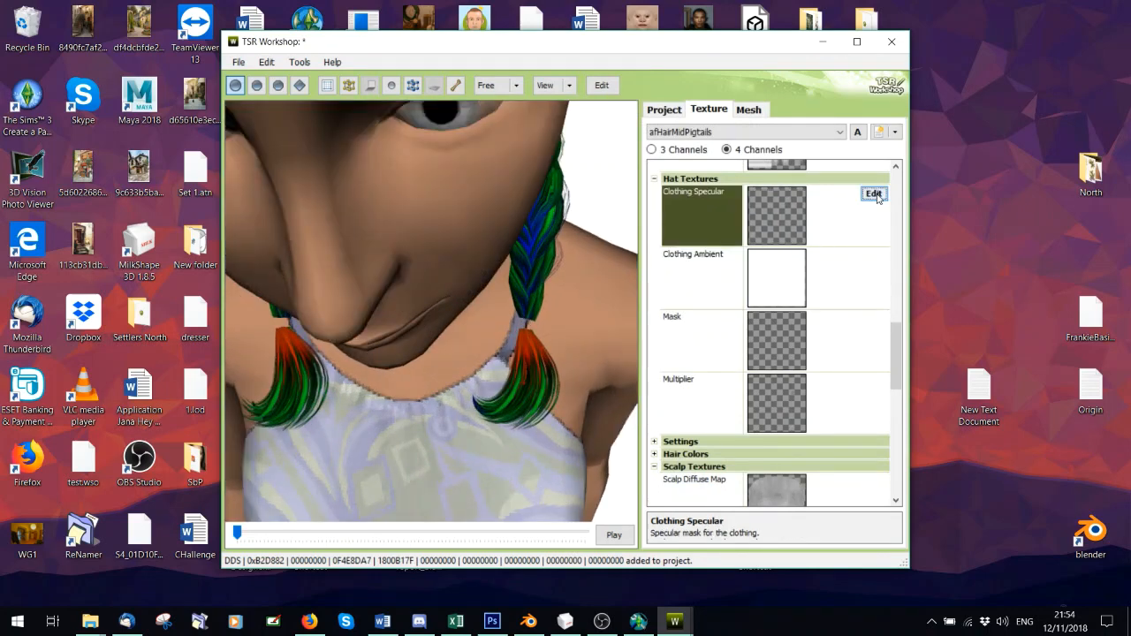
left_click(873, 193)
left_click(750, 118)
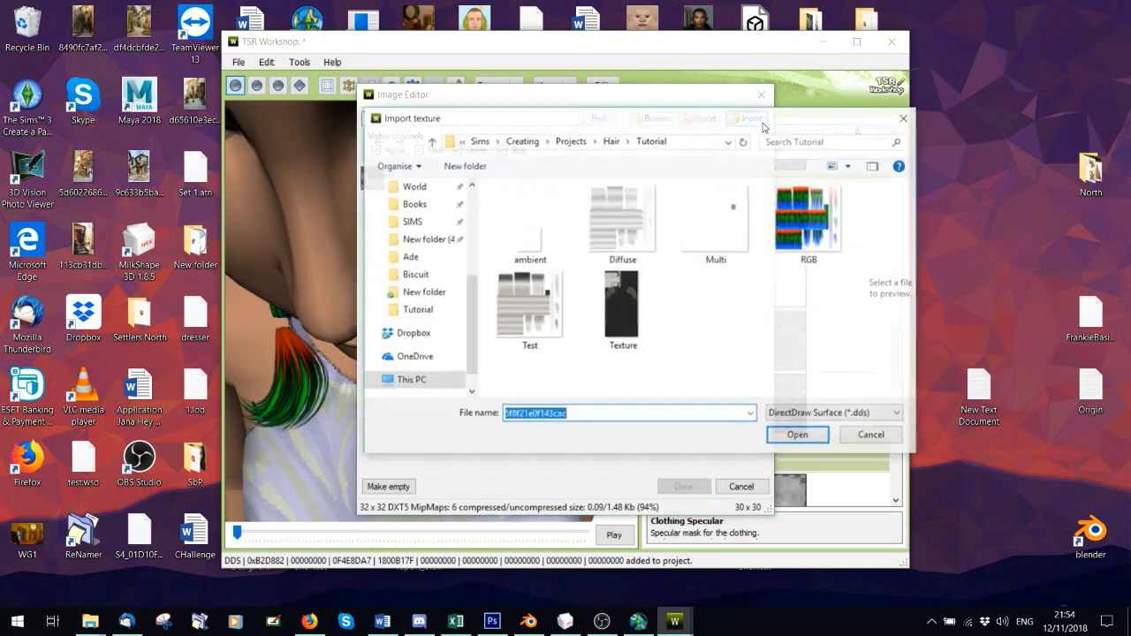
scroll(463, 281, "up", 1)
scroll(463, 281, "up", 1)
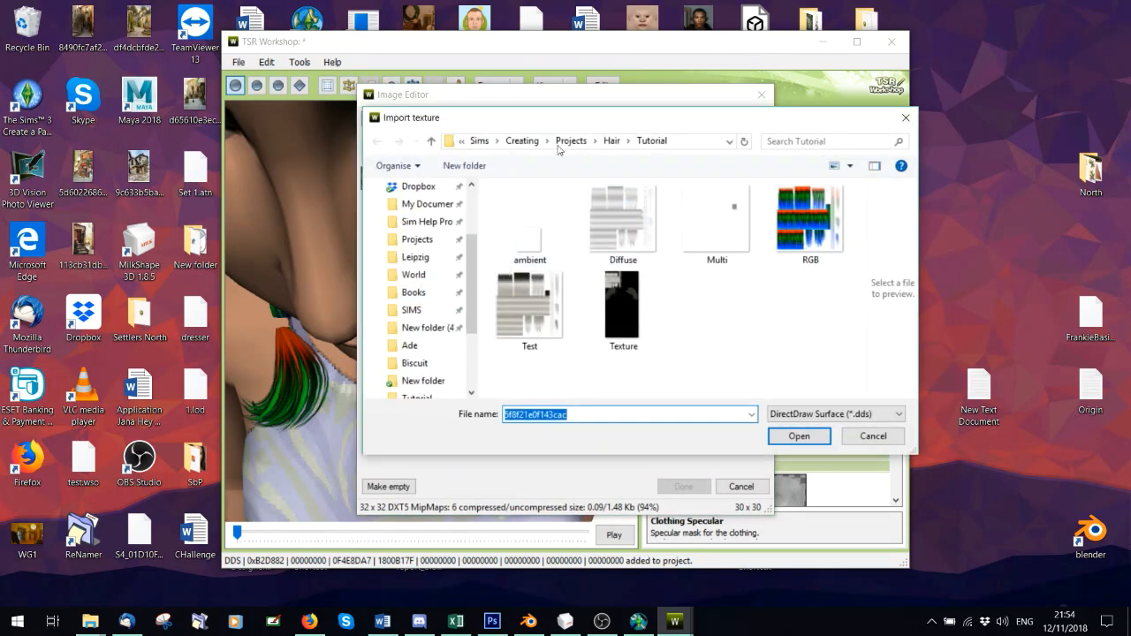
left_click(522, 142)
double_click(534, 223)
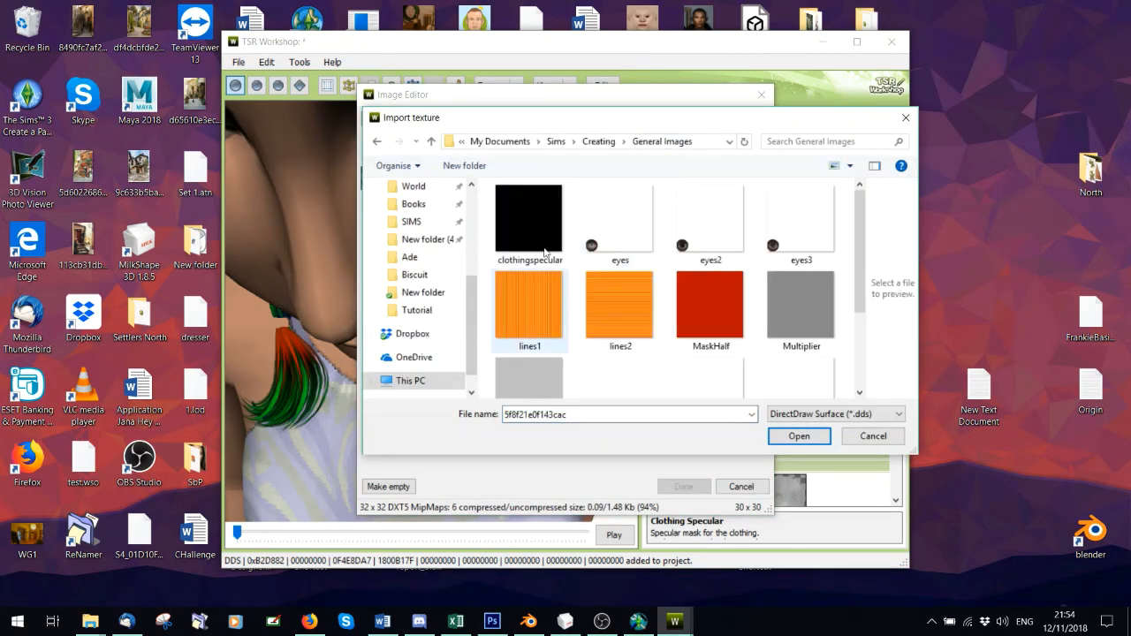
double_click(614, 299)
left_click(683, 486)
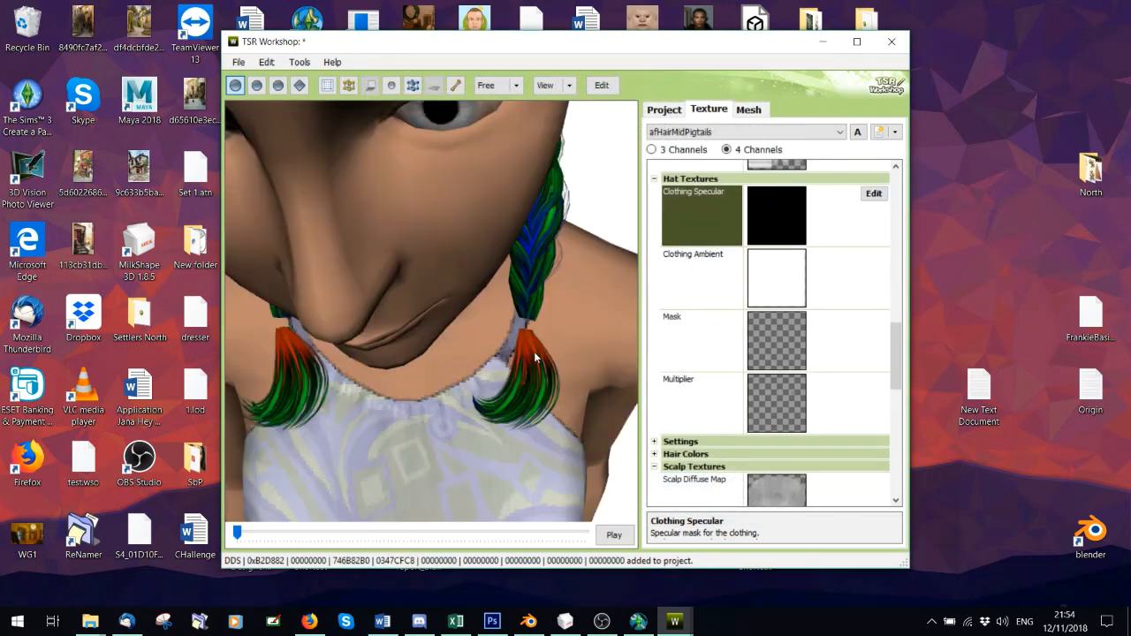
- Examine the hat Mask and Multiplier textures in the image editor without changing either one
left_click_drag(534, 352, 469, 336)
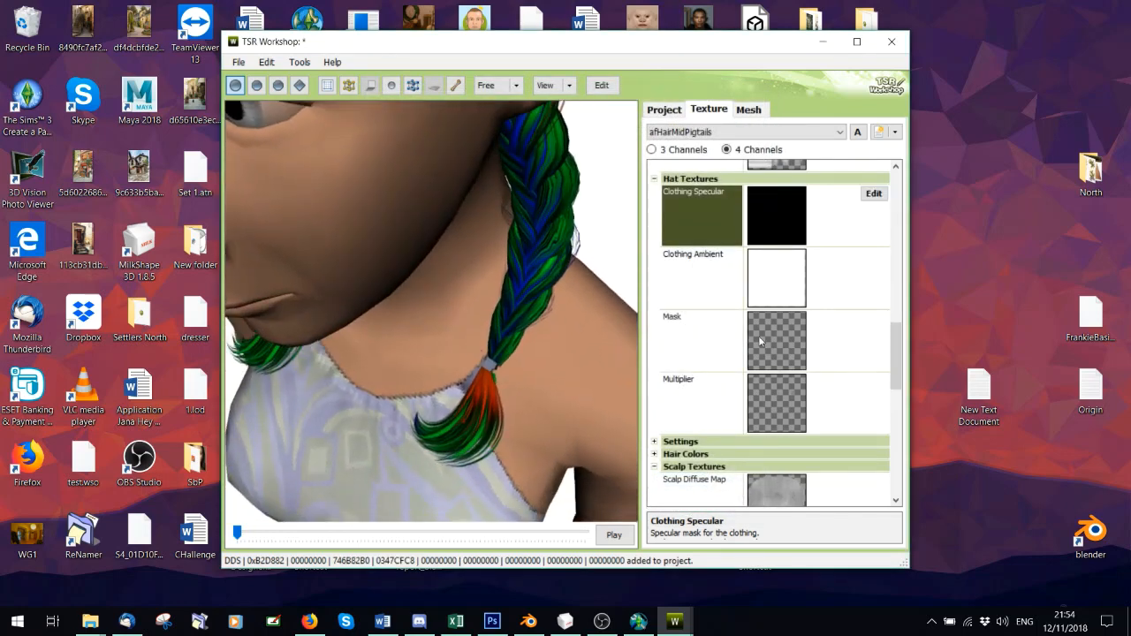
left_click(879, 354)
left_click(873, 322)
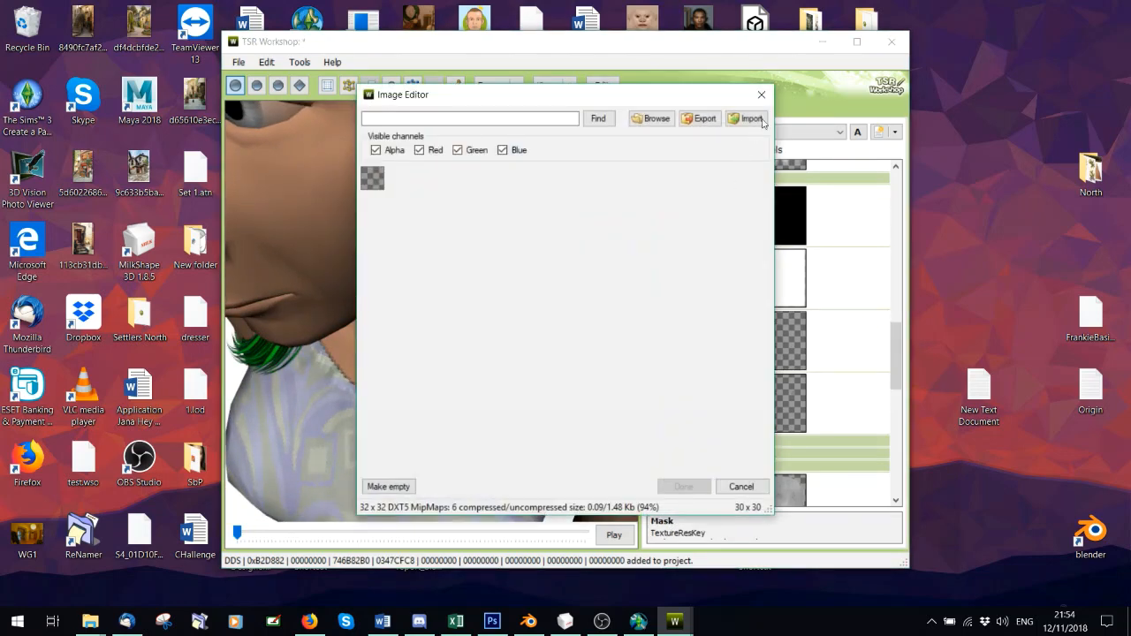
left_click(761, 94)
left_click(863, 398)
left_click(873, 381)
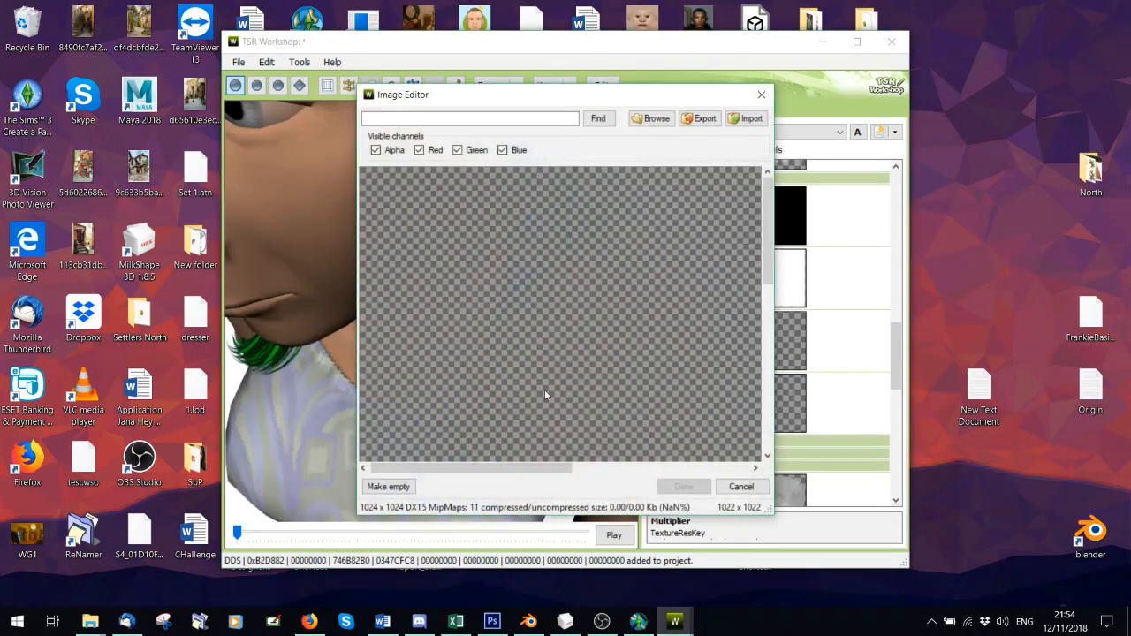
left_click_drag(486, 468, 661, 471)
scroll(687, 259, "down", 6)
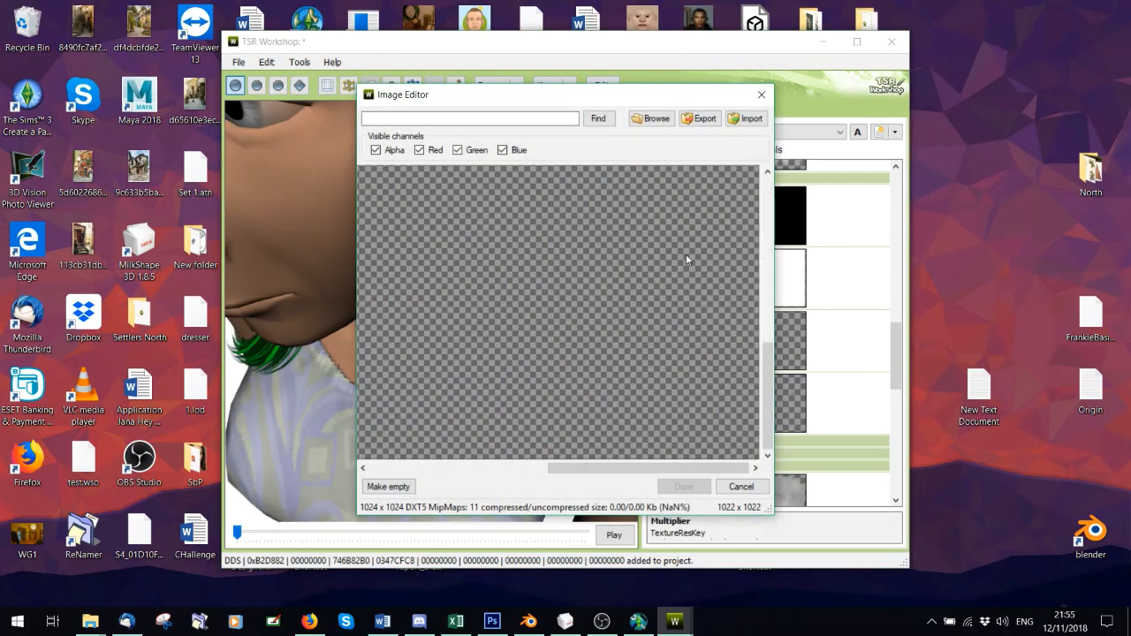
left_click(760, 94)
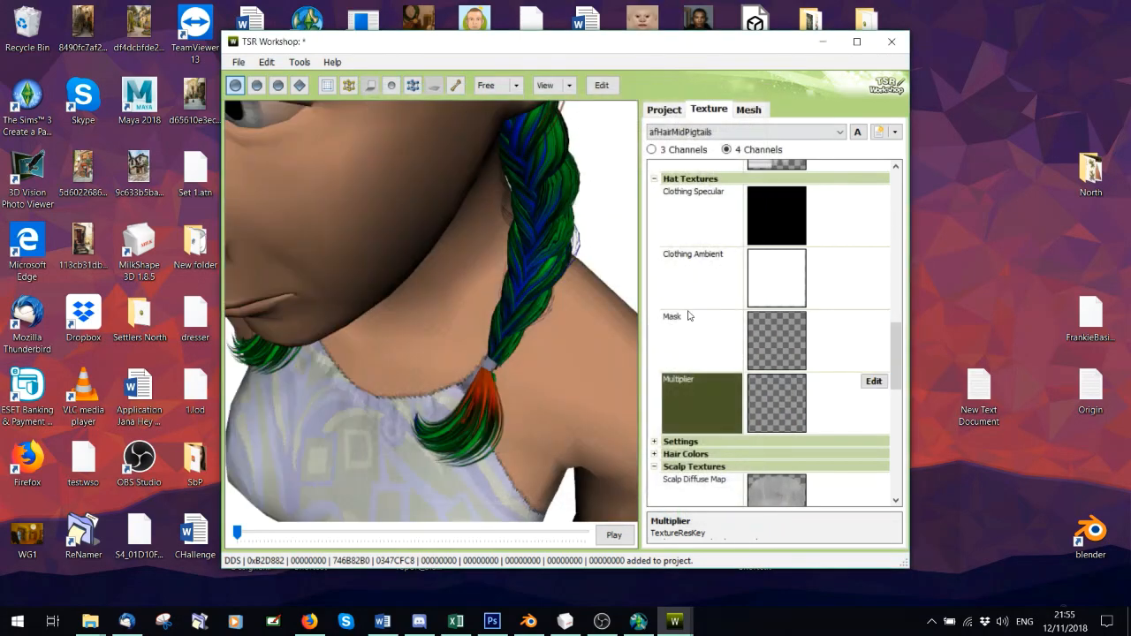
- Switch to Blender and delete the reduced braided hair mesh, keeping the body and head
left_click(541, 619)
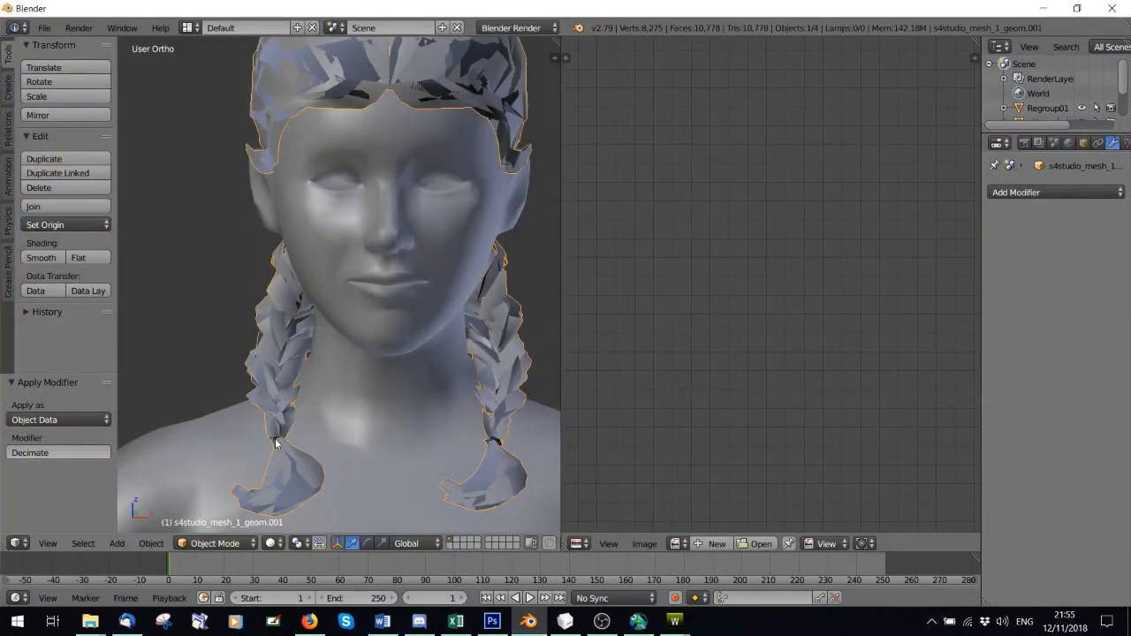
scroll(285, 448, "down", 3)
right_click(311, 308)
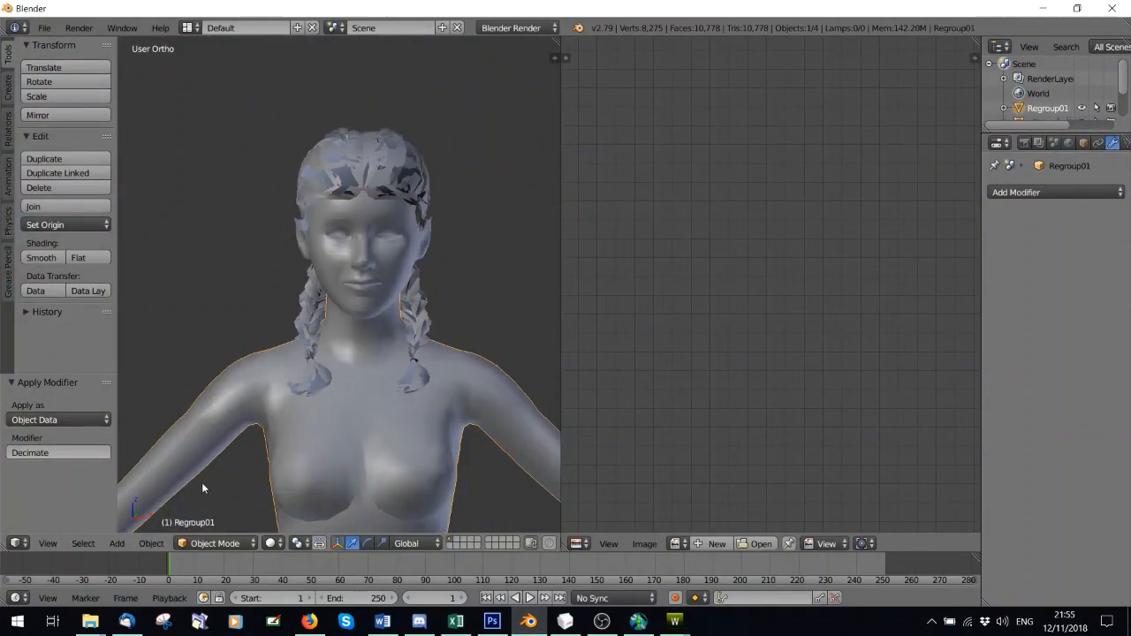
right_click(394, 168)
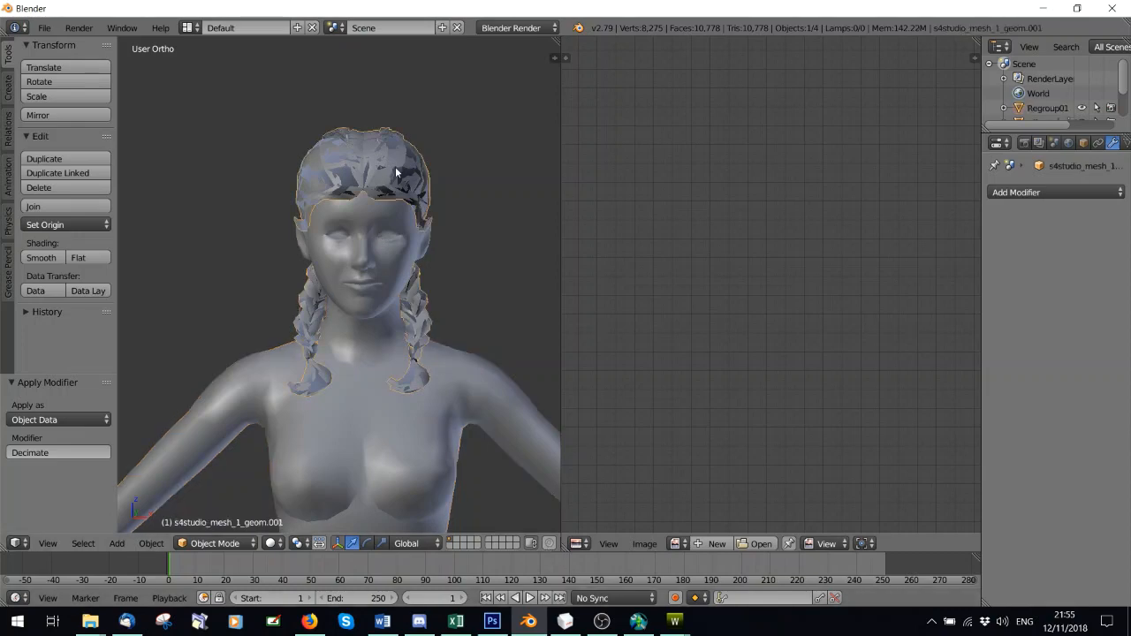
key("Delete")
left_click(389, 171)
- Import Edited.obj from the Tutorial folder into the Blender scene
left_click(44, 28)
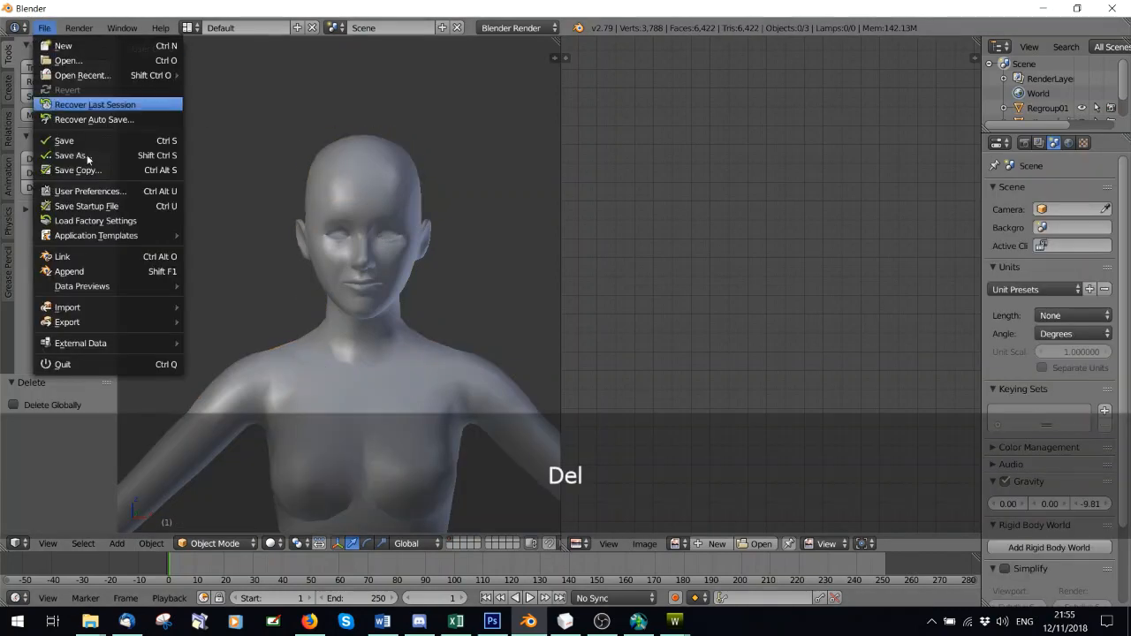
mouse_move(102, 306)
left_click(300, 394)
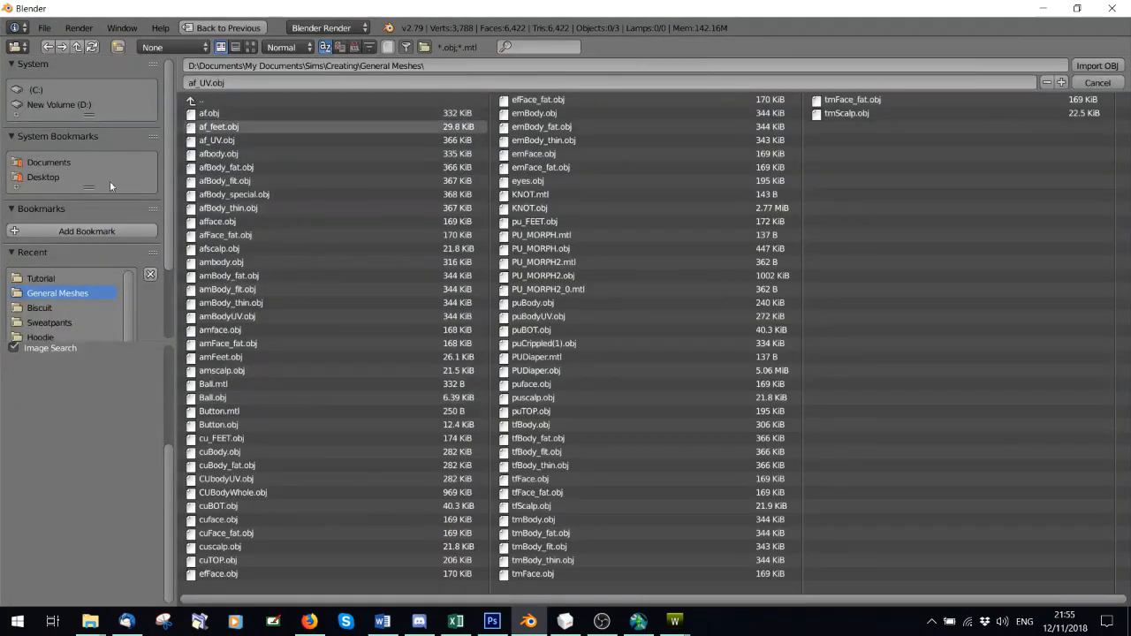
left_click(41, 280)
left_click(221, 113)
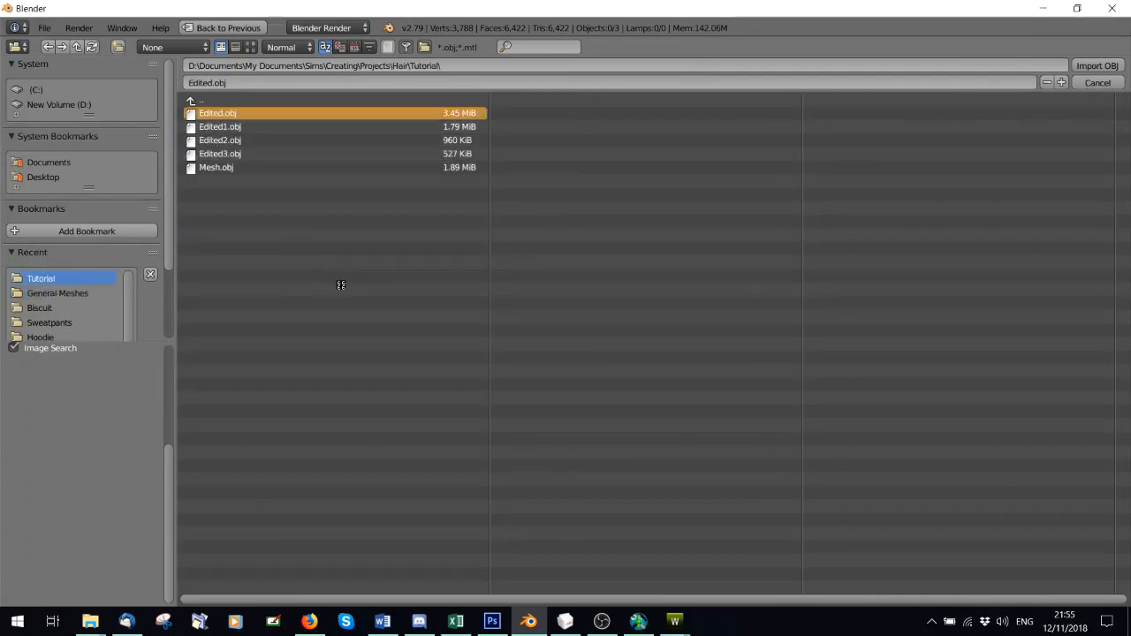
- Inspect the hair ties' UV layout in Edit Mode, and switch back to the pigtails project in TSR Workshop
scroll(388, 350, "up", 4)
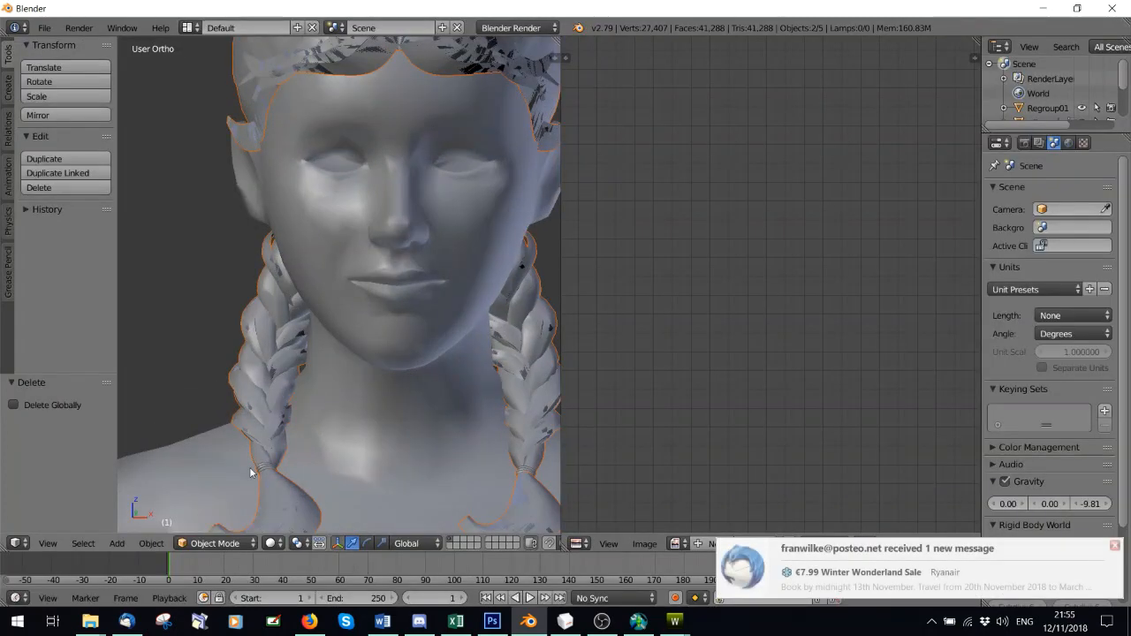
left_click(215, 542)
left_click(222, 509)
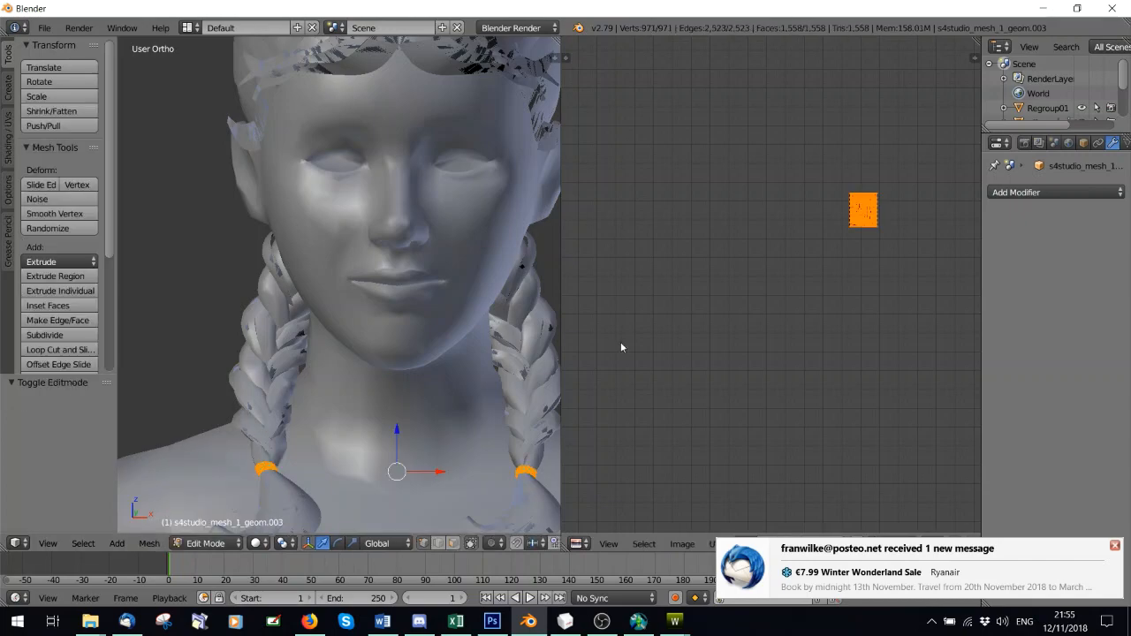
scroll(687, 302, "up", 2)
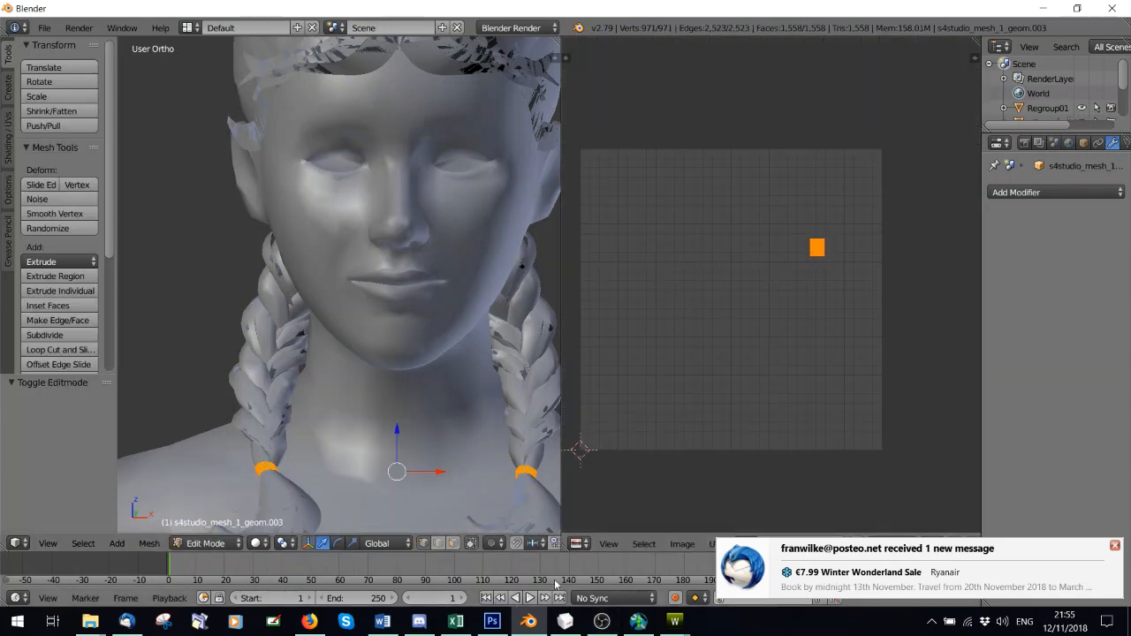
mouse_move(674, 621)
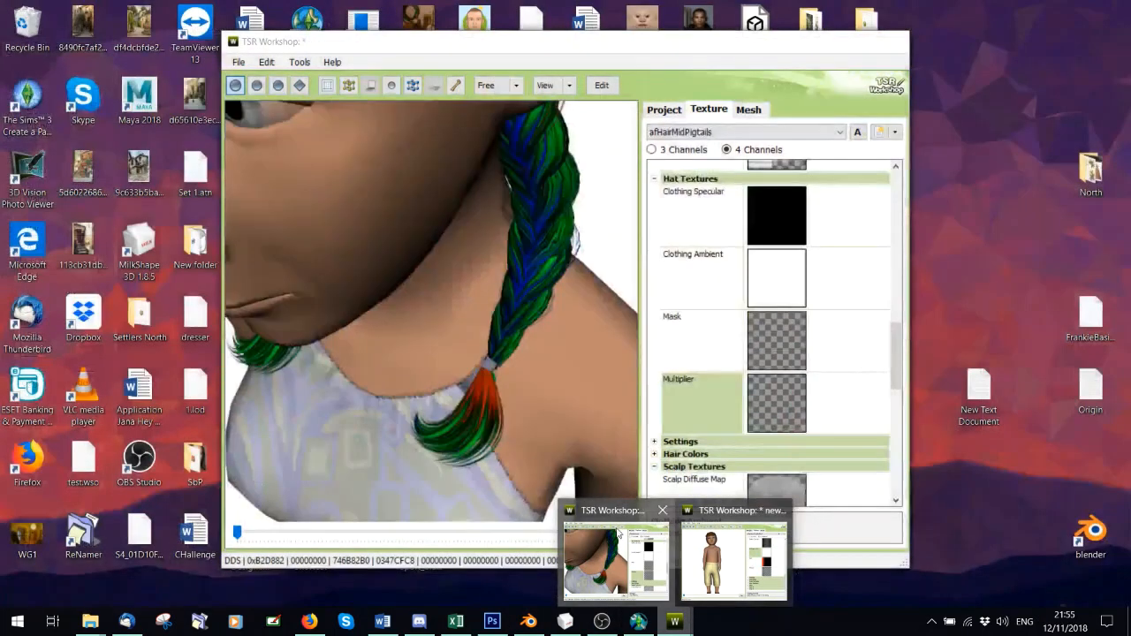
left_click(616, 558)
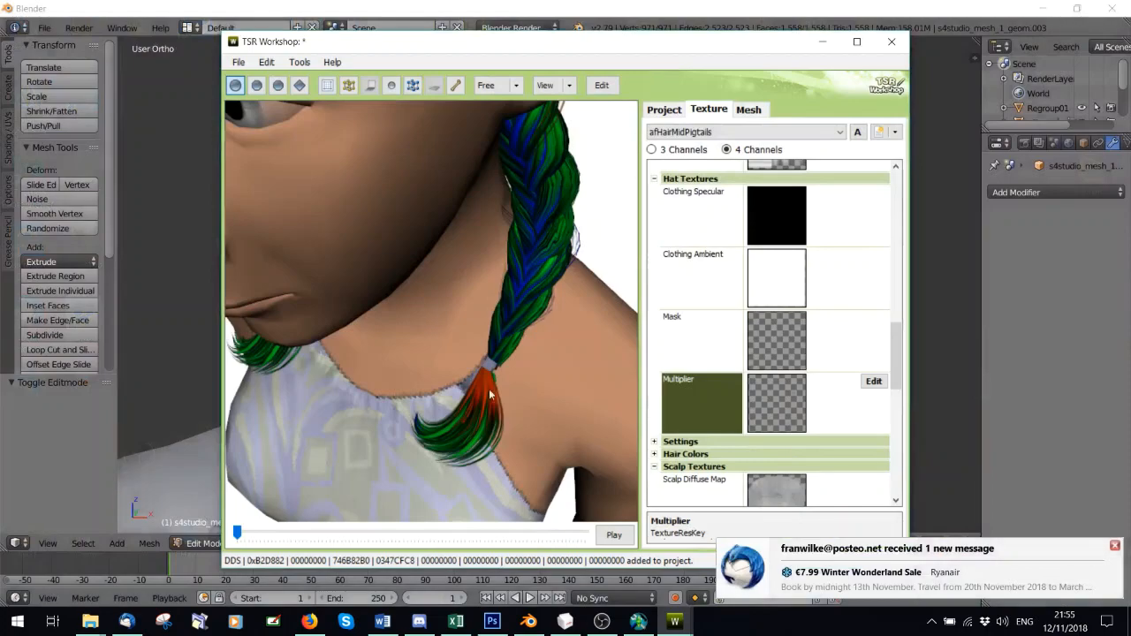
- Try the plain grey Multiplier image from the General Images folder as the hat Multiplier texture
left_click(873, 381)
left_click(747, 116)
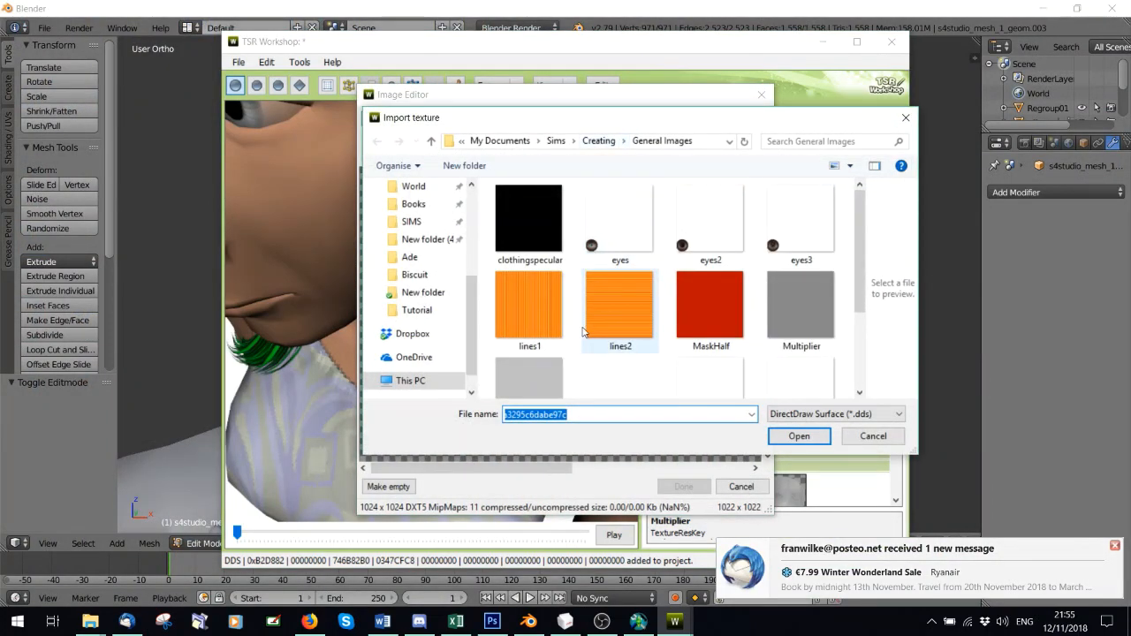
scroll(583, 332, "down", 3)
double_click(811, 207)
left_click(684, 487)
left_click(556, 363)
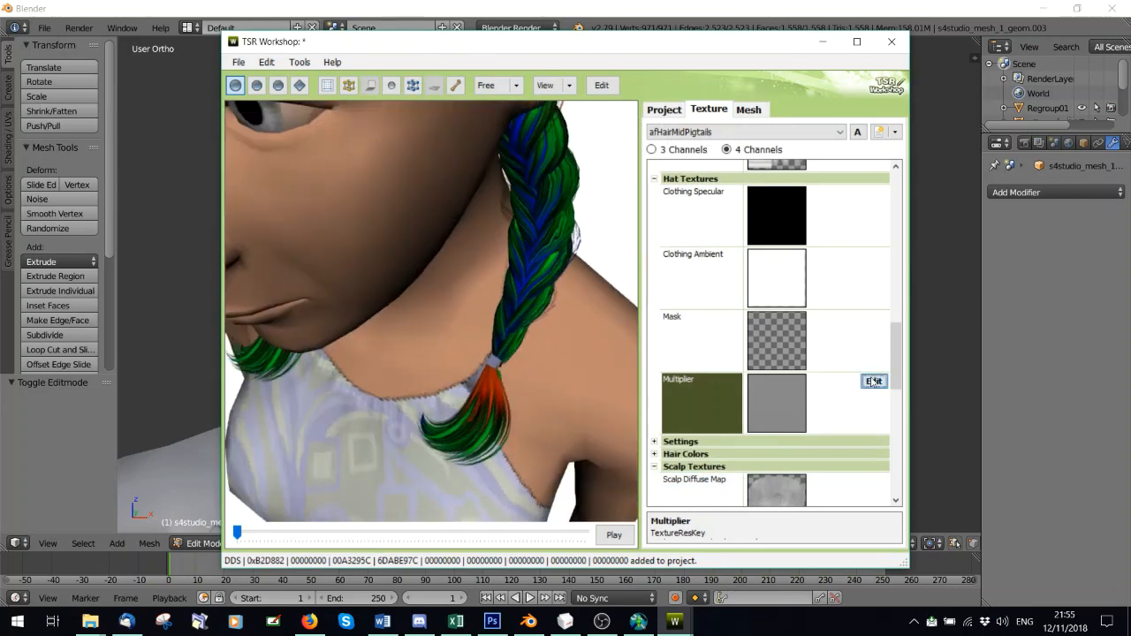
- Import the Multi image from the Tutorial folder as the hat Multiplier texture
left_click(873, 381)
left_click(747, 115)
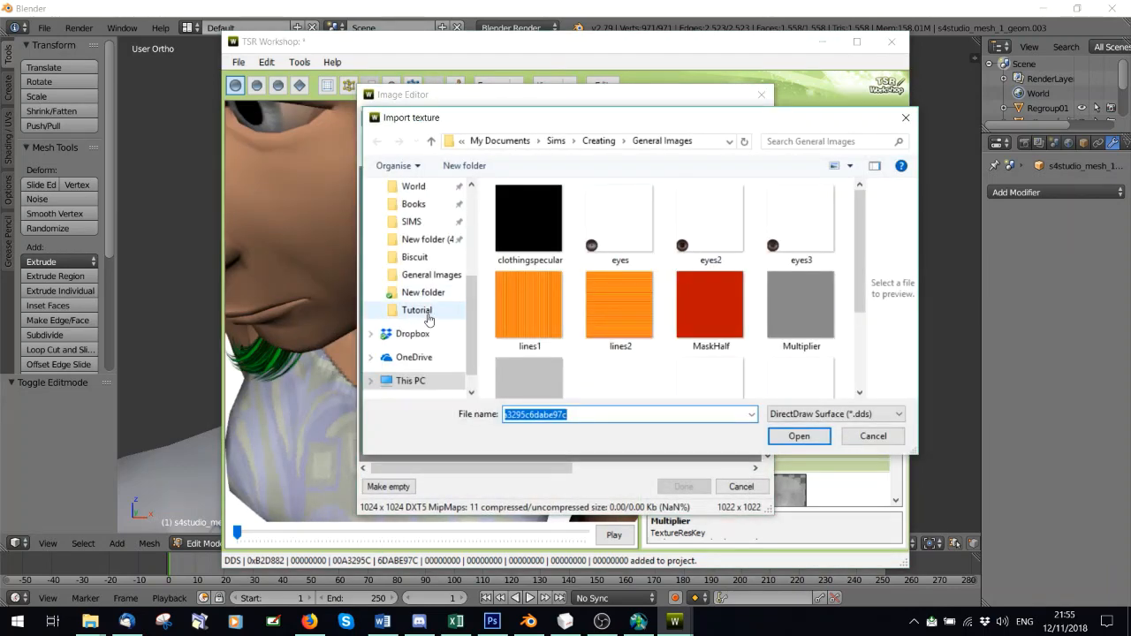
left_click(417, 310)
double_click(711, 221)
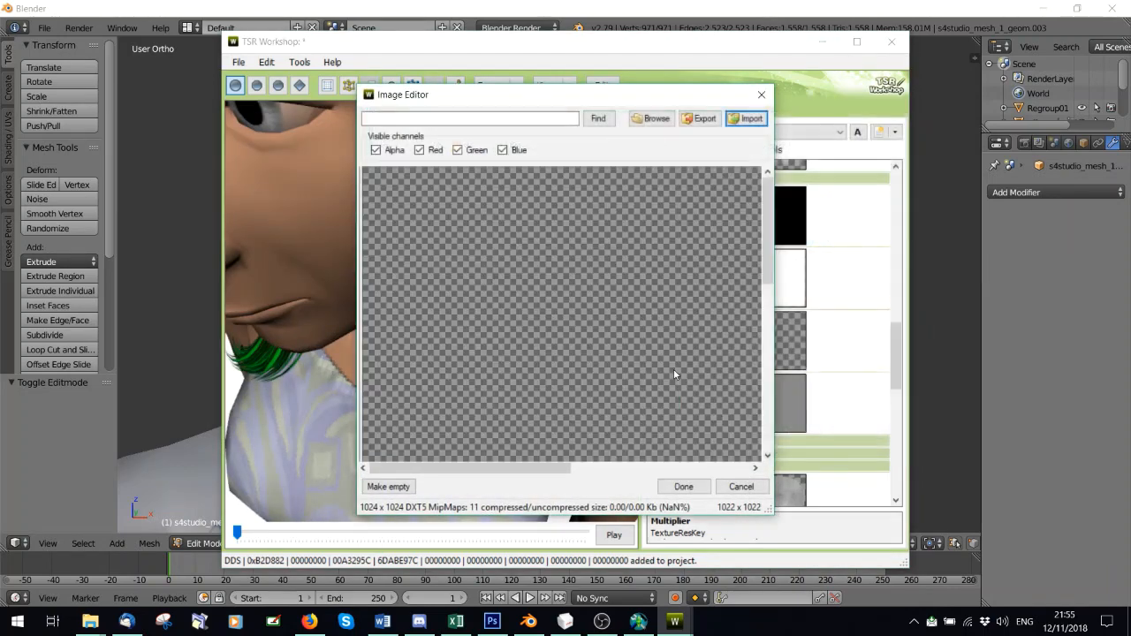
left_click(685, 487)
left_click(549, 361)
- Switch to MilkShape 3D, move group_1 above the other group, and rename the reordered groups group_0 and group_1
left_click(748, 110)
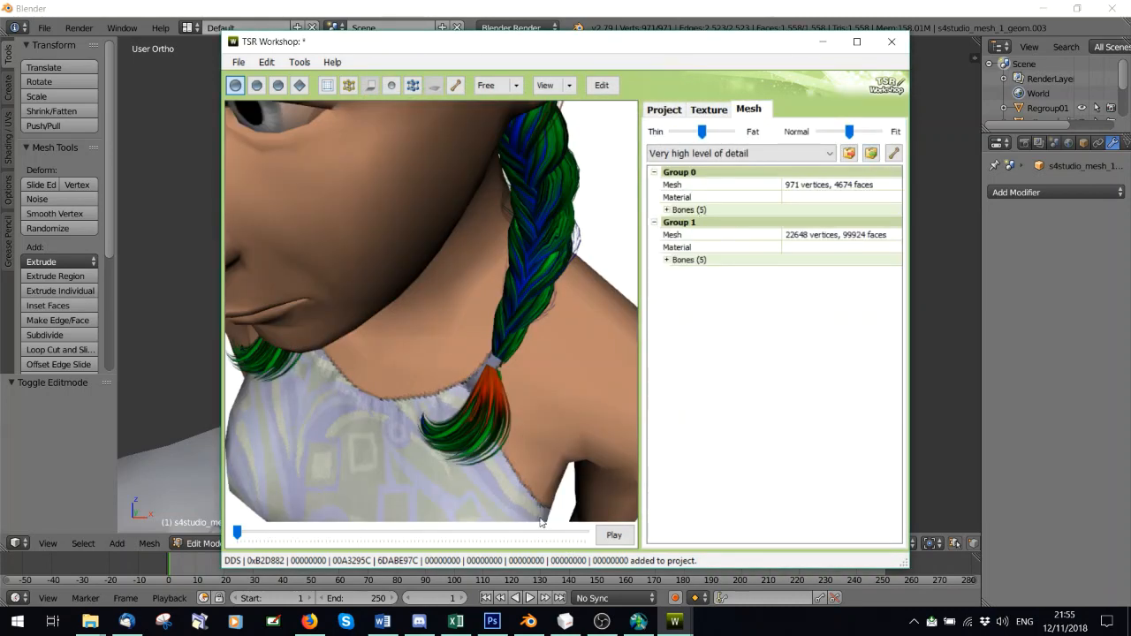
left_click(565, 621)
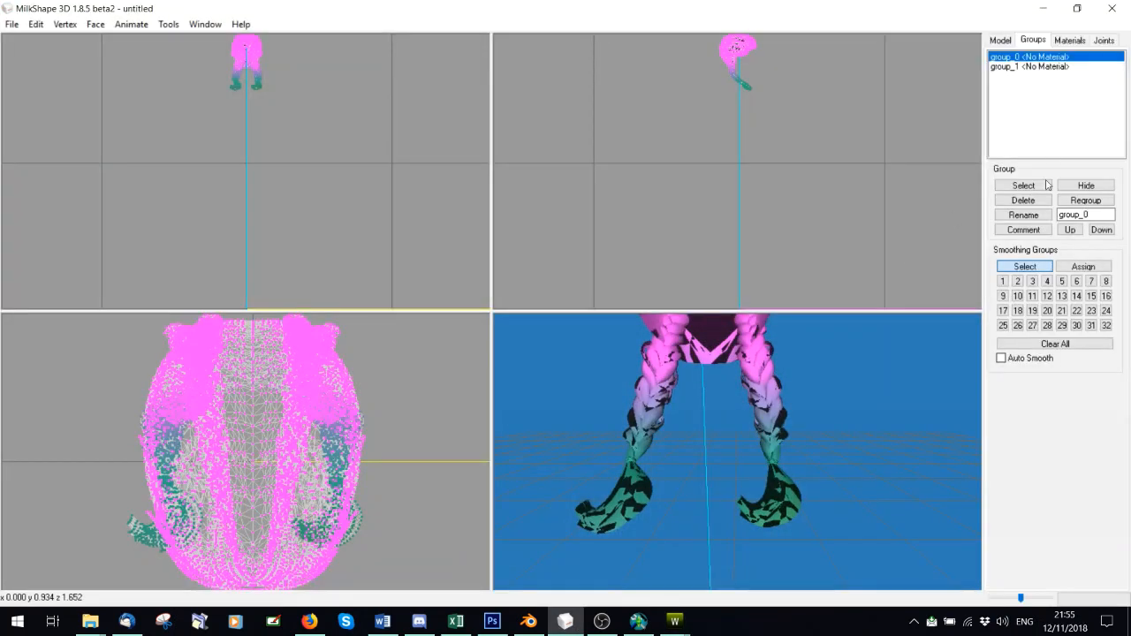
left_click(1026, 65)
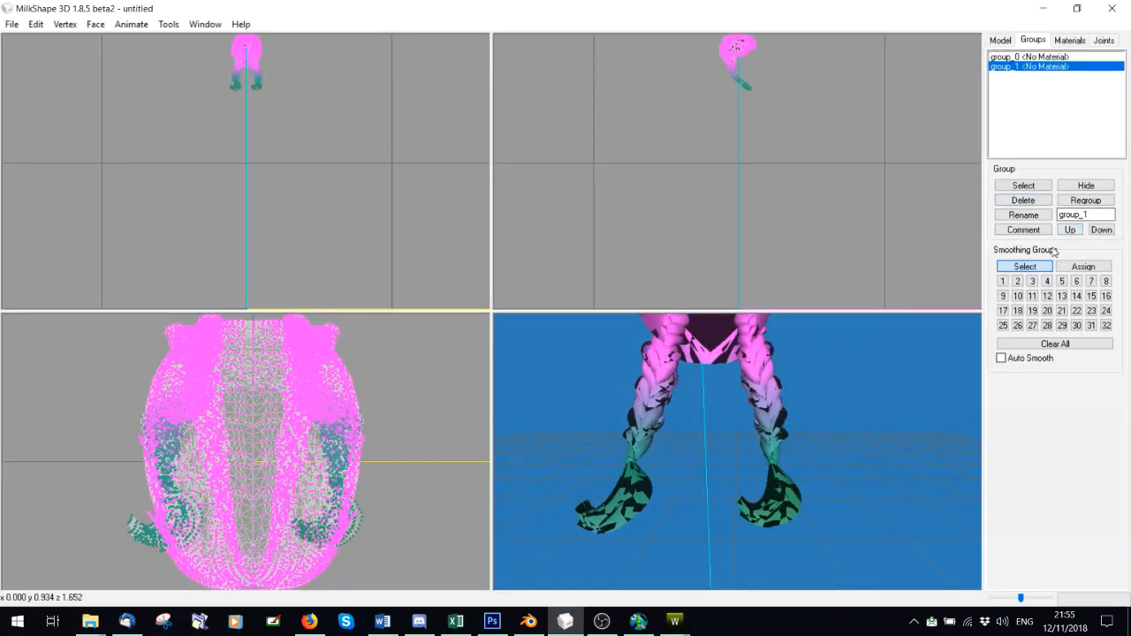
left_click(1069, 230)
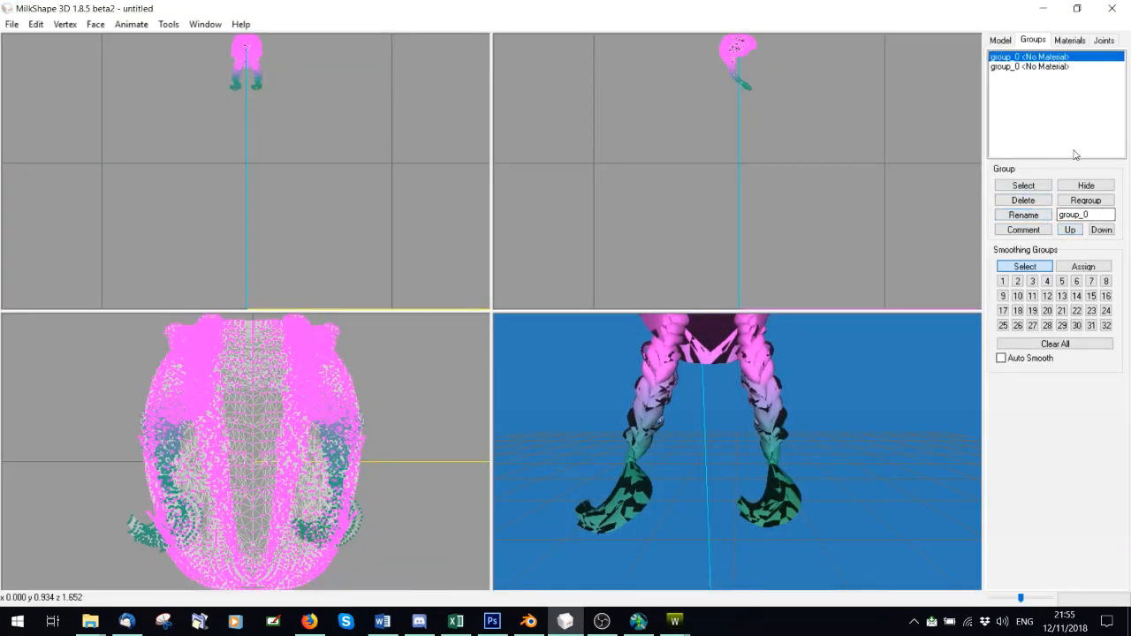
left_click(1013, 68)
key("BackSpace")
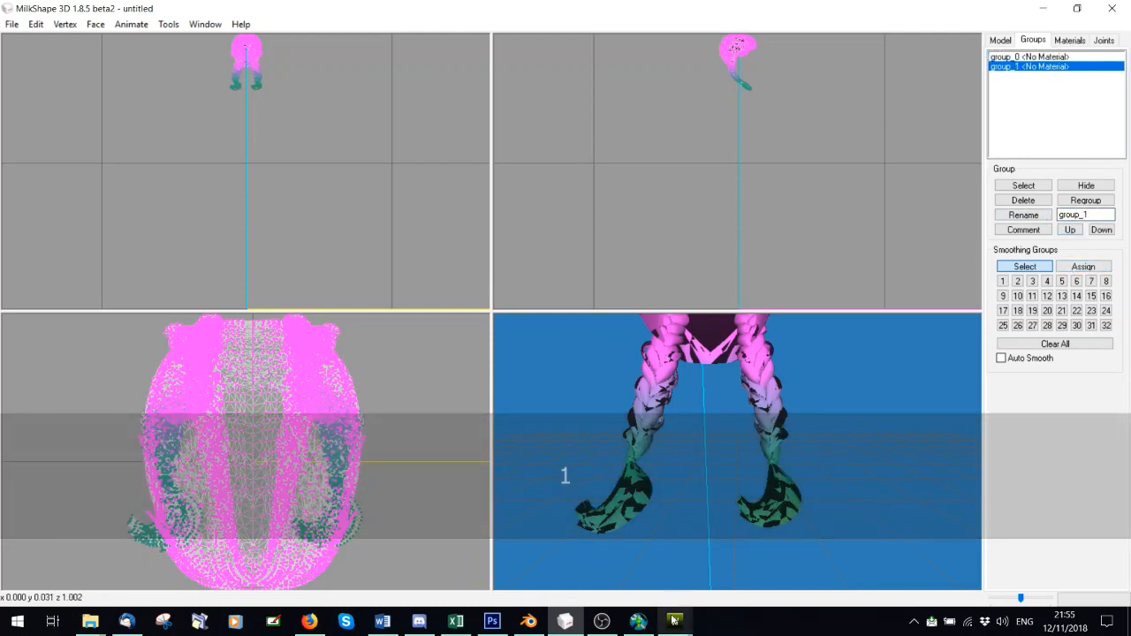
- Switch to the new CAS project in TSR Workshop and examine the vertex data of the Group 0 mesh
mouse_move(675, 621)
left_click(738, 557)
left_click(751, 110)
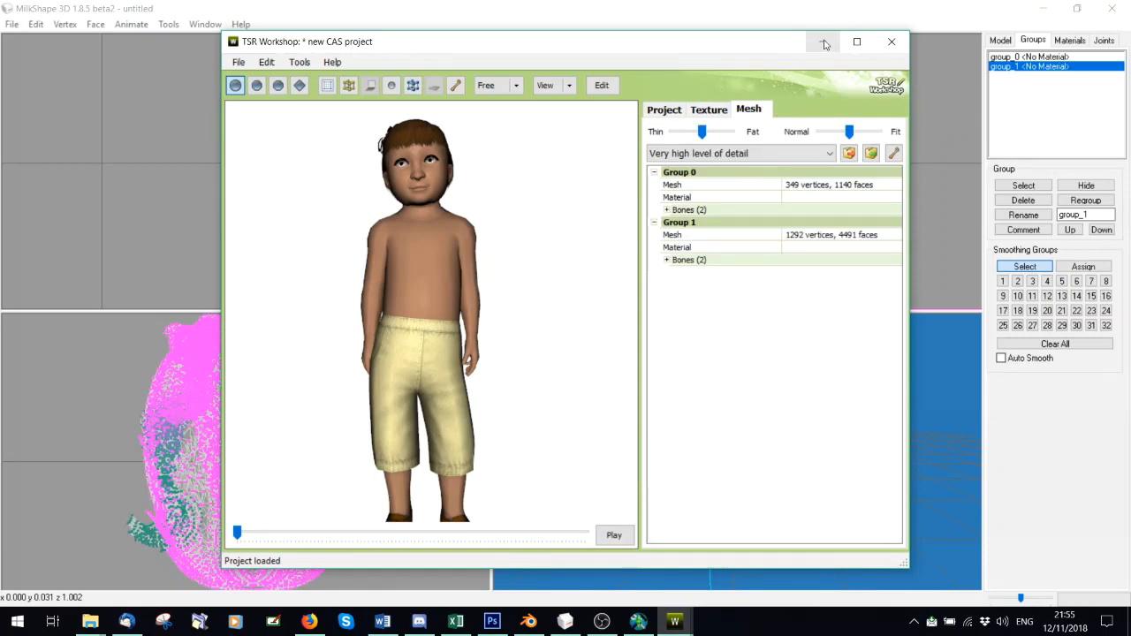
double_click(897, 184)
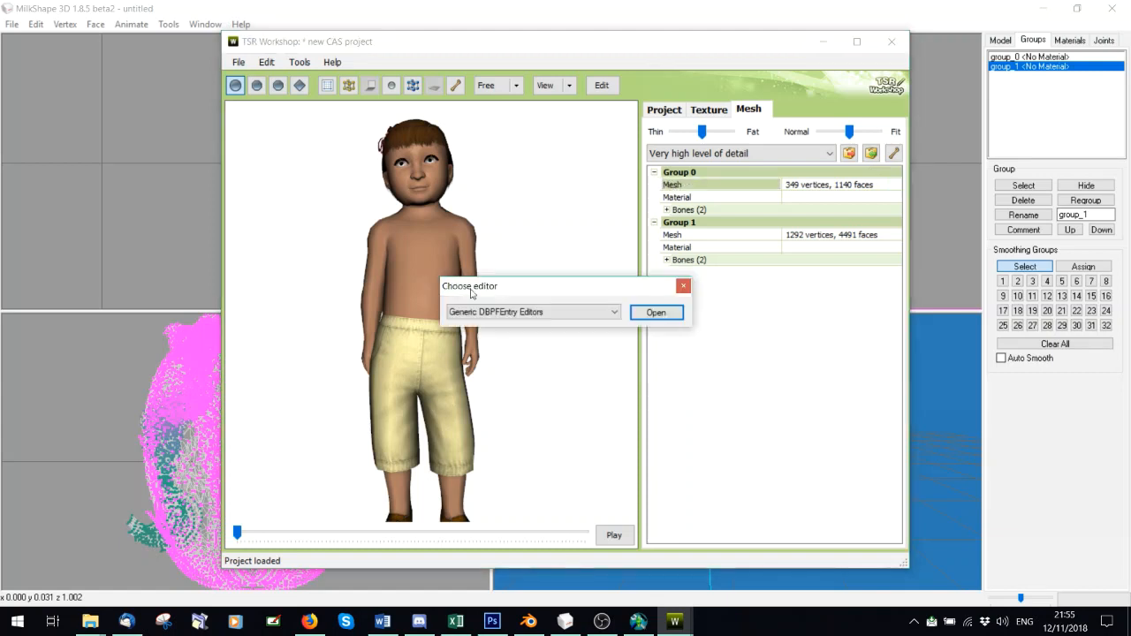
left_click(615, 312)
left_click(530, 337)
left_click(656, 313)
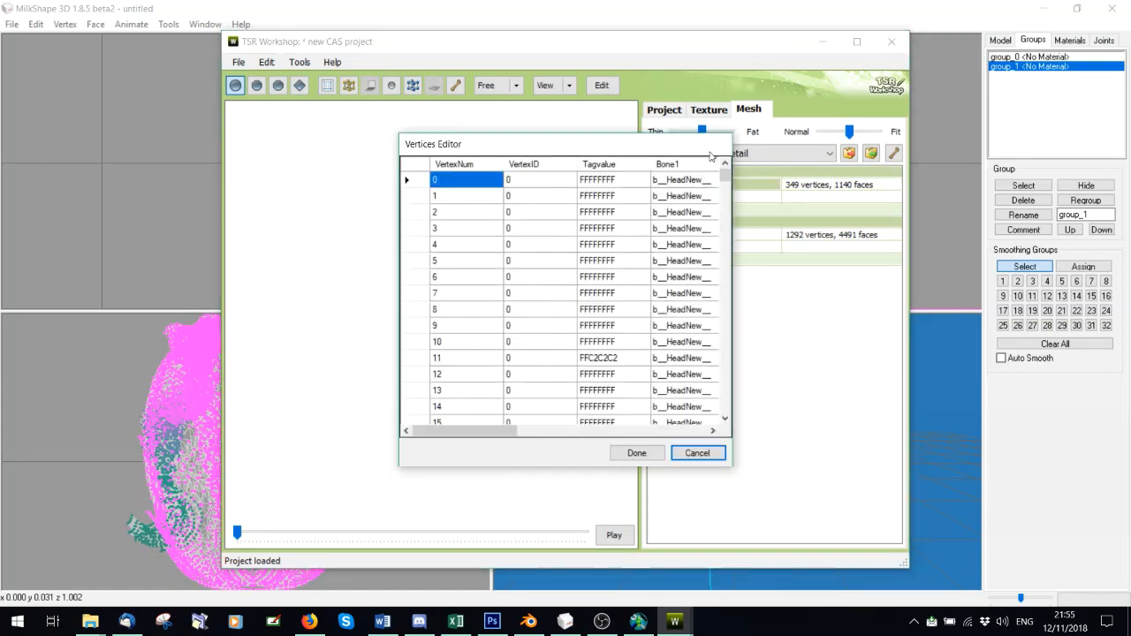
left_click(652, 455)
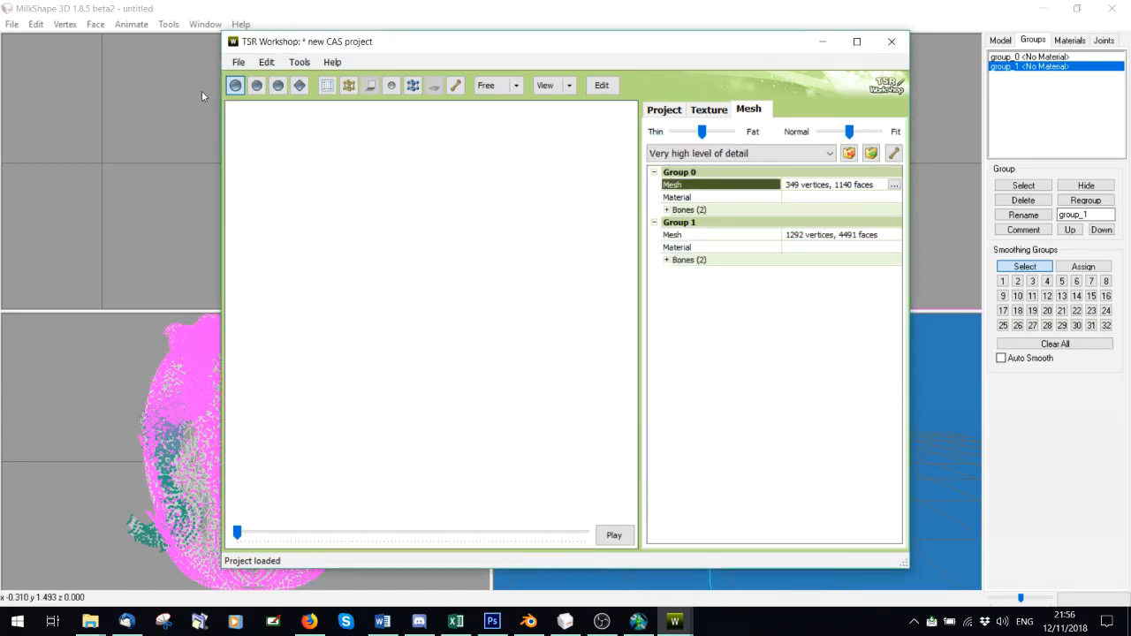
- Export the reordered mesh from MilkShape 3D as a TSRW Object, overwriting LOD0.wso in the Tutorial folder
left_click(12, 24)
mouse_move(36, 144)
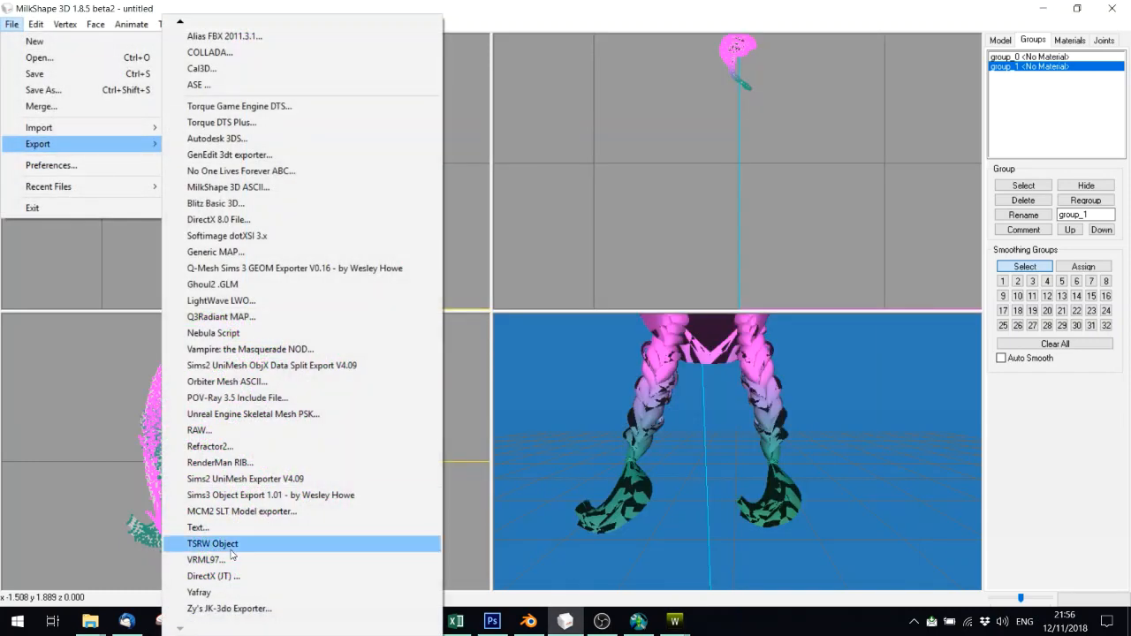
left_click(248, 536)
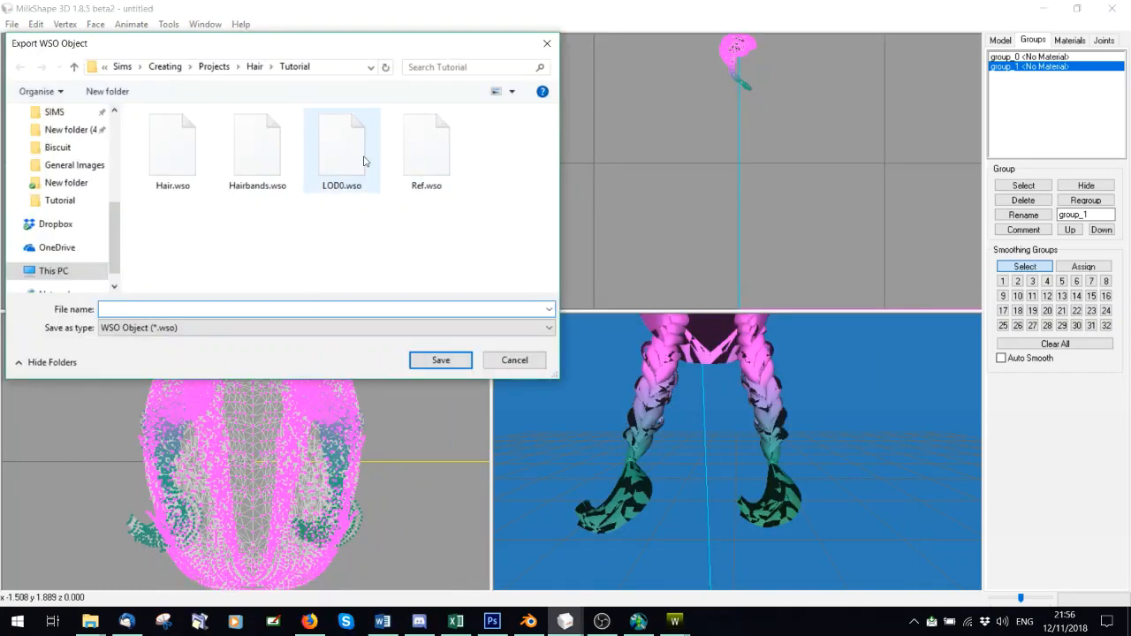
double_click(309, 159)
left_click(609, 315)
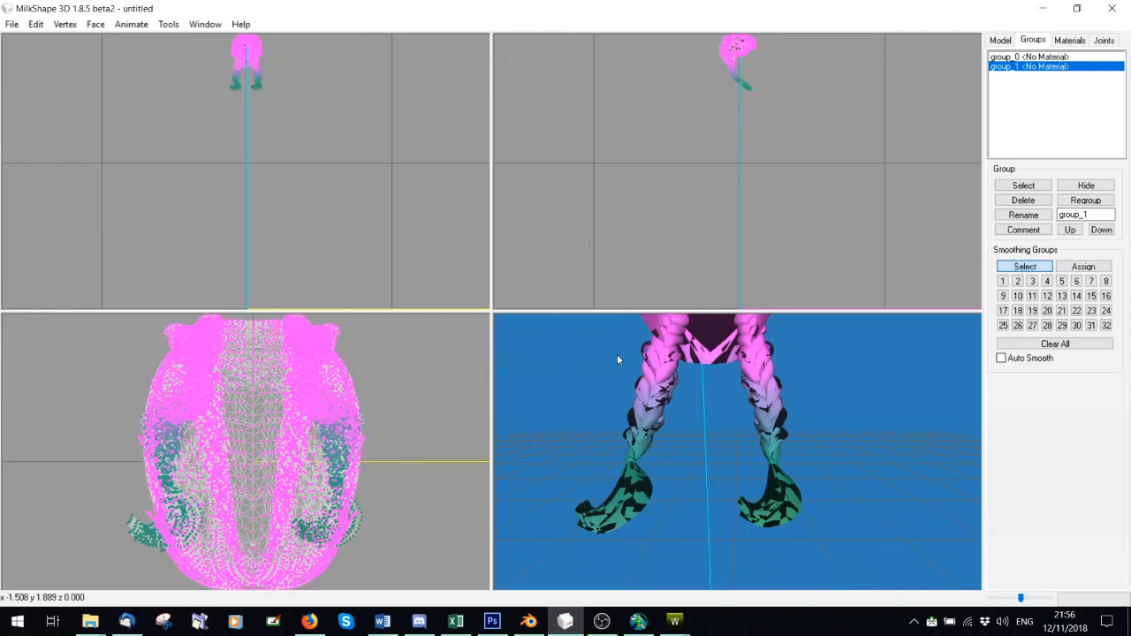
- Import LOD0.wso as the very high level of detail mesh in the TSR Workshop pigtails project, updating the bounding box automatically
left_click(674, 620)
left_click(732, 554)
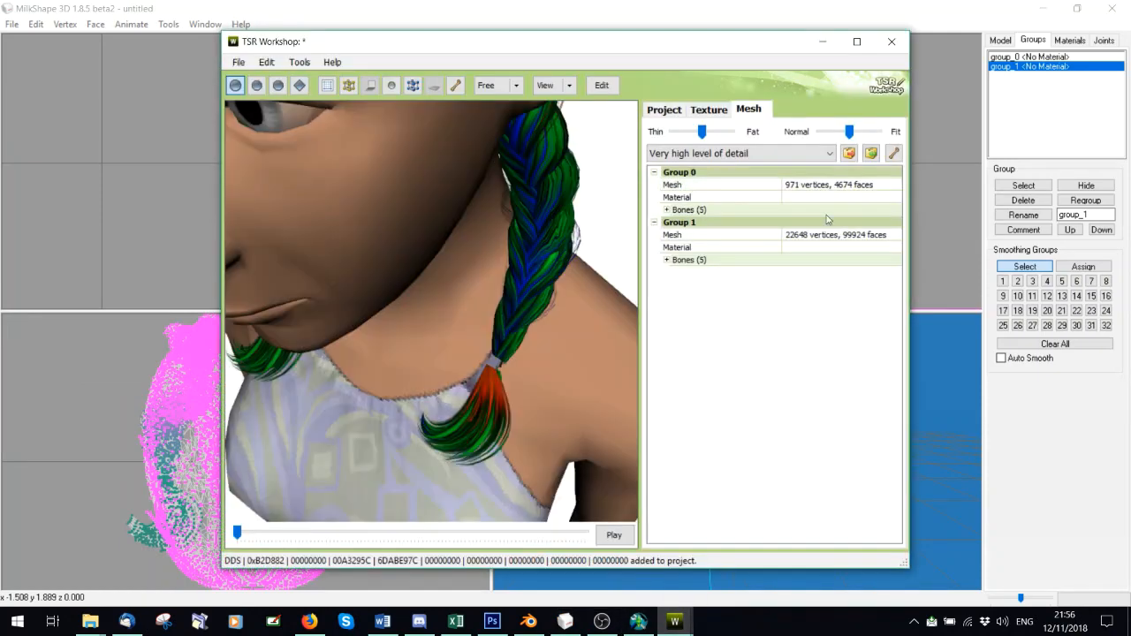
left_click(870, 153)
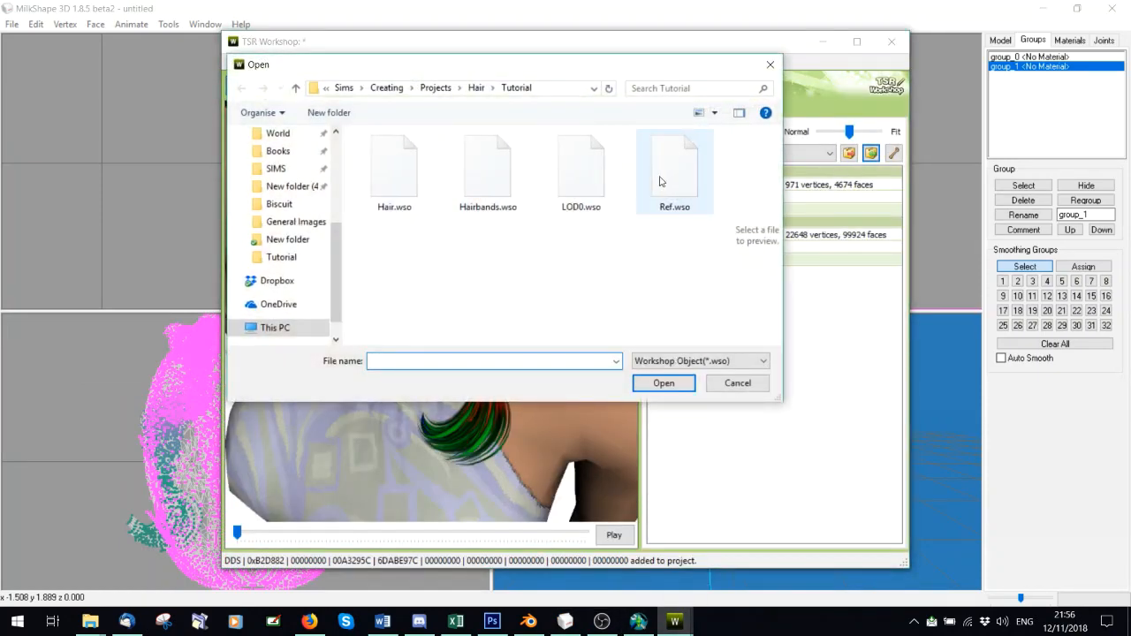
double_click(579, 177)
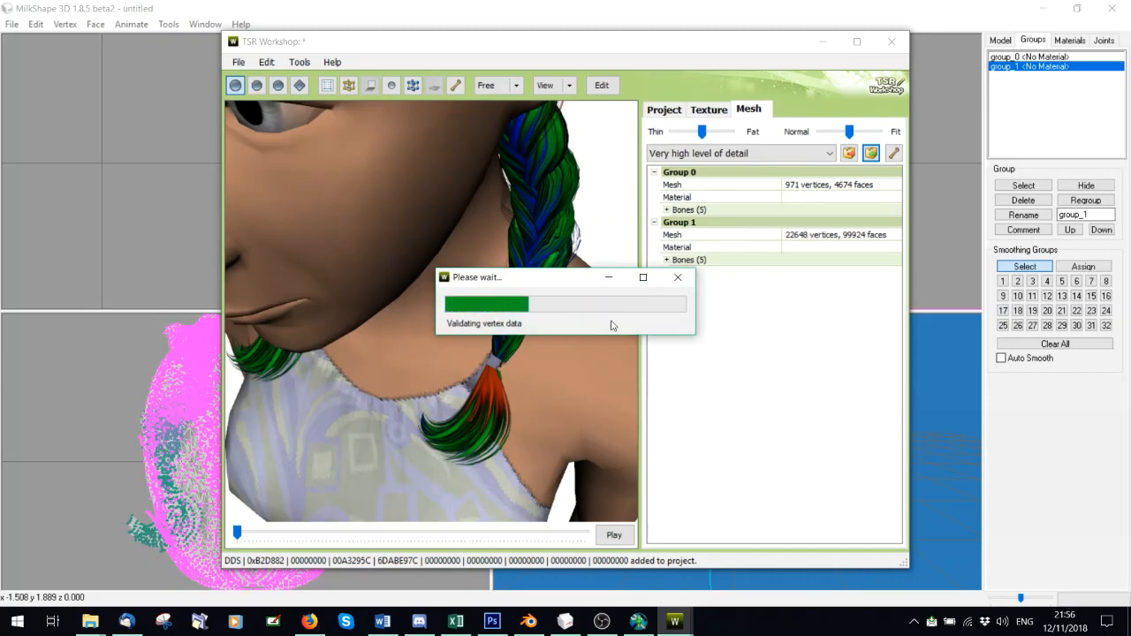
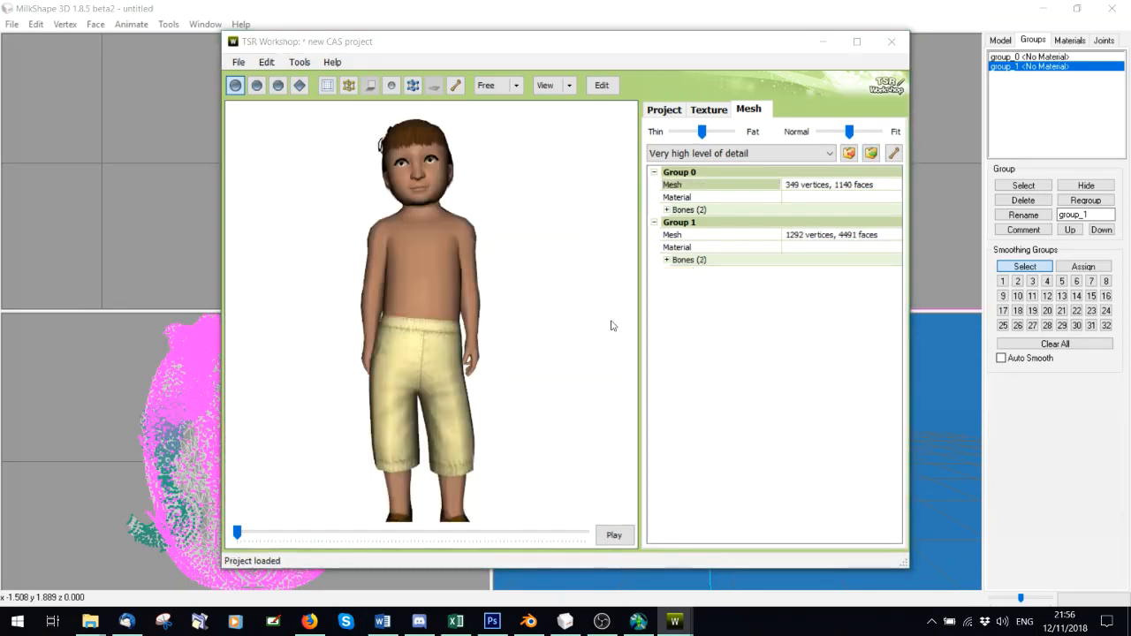
left_click(671, 623)
left_click(569, 542)
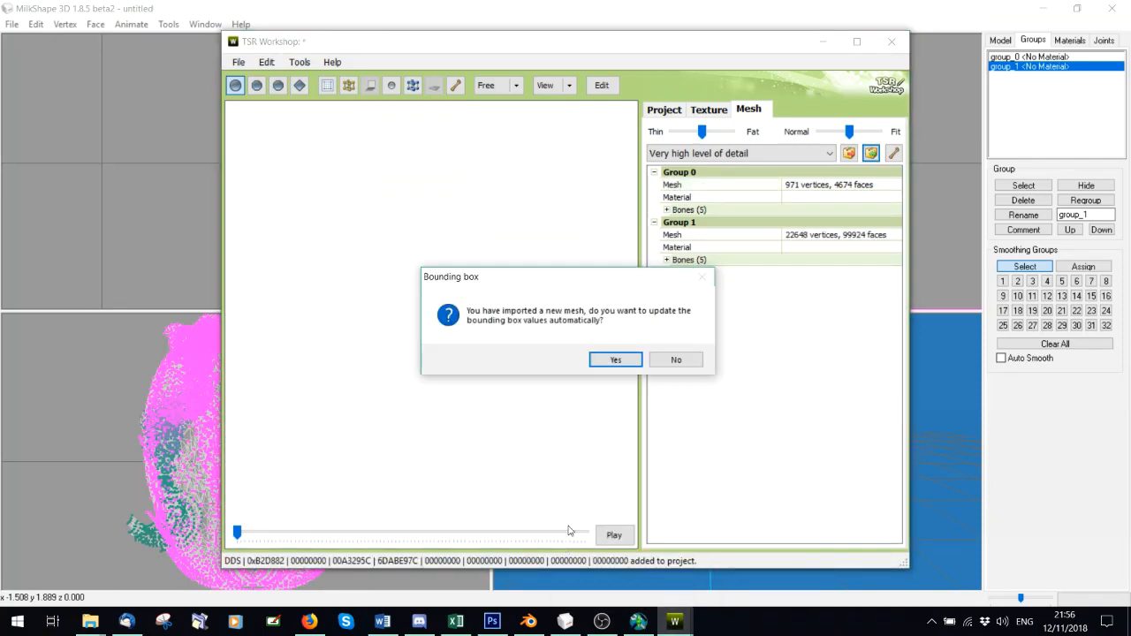
left_click(616, 359)
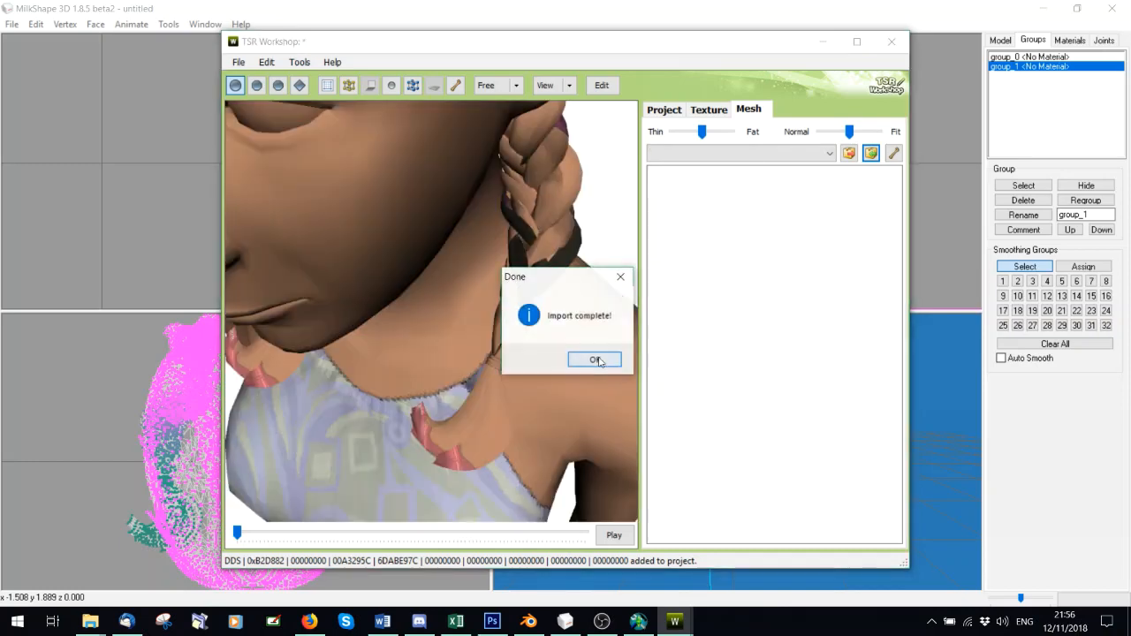
left_click(593, 359)
- Compare the braids in MilkShape 3D with the imported mesh on the model in the TSR Workshop pigtails project
left_click_drag(591, 355, 503, 275)
left_click(189, 216)
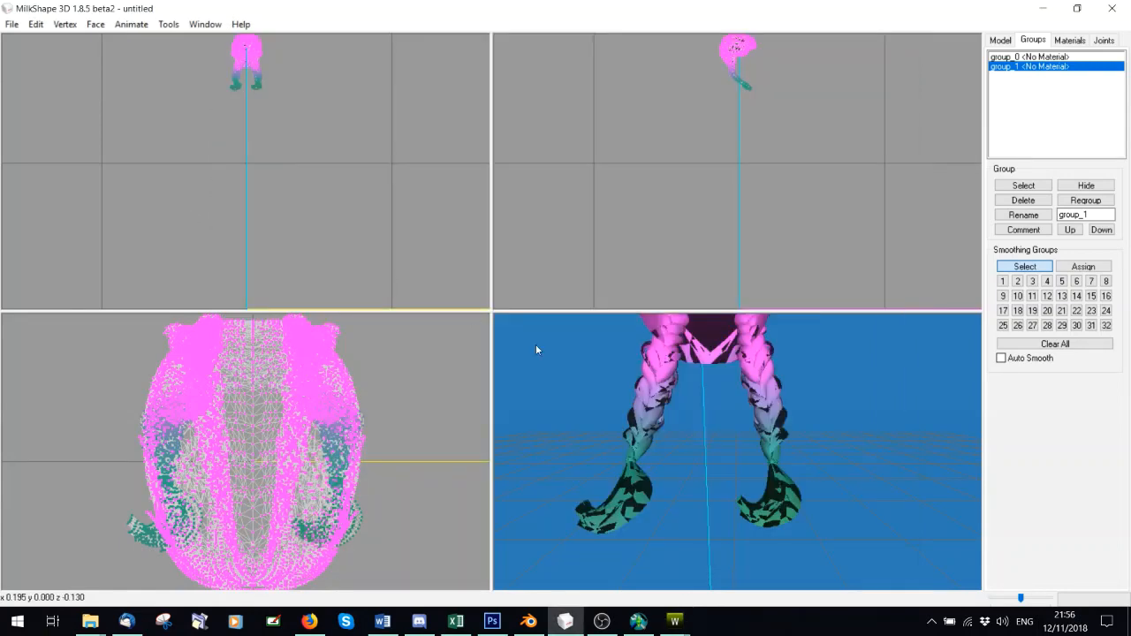
left_click_drag(610, 479, 610, 548)
mouse_move(669, 623)
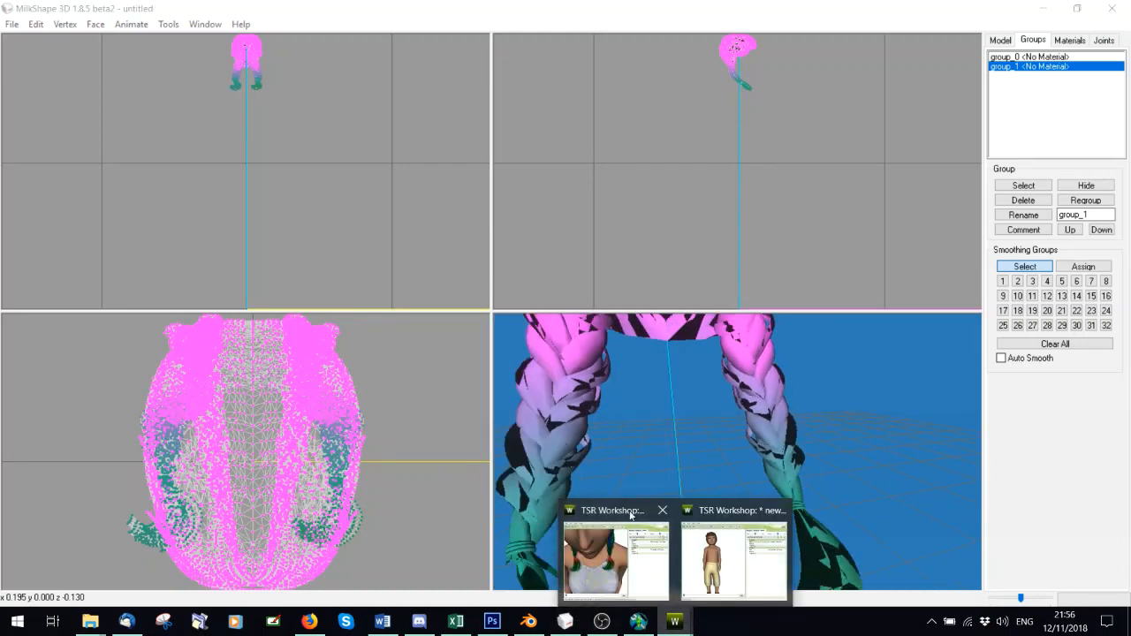
left_click(614, 557)
left_click_drag(392, 228, 433, 208)
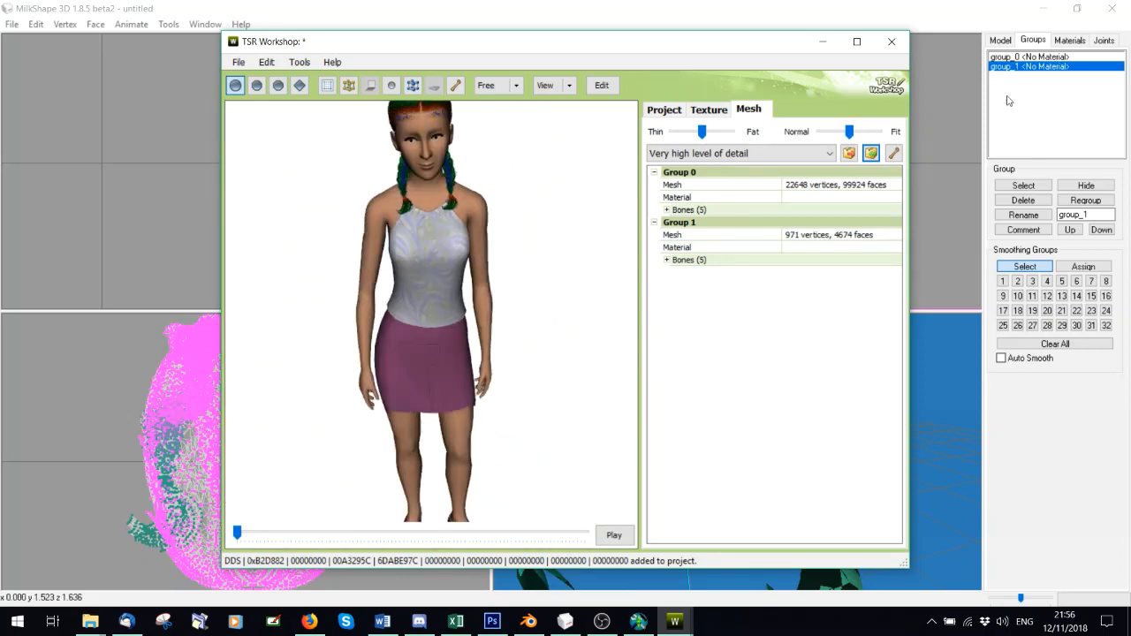
- Delete the existing mesh groups in MilkShape 3D and import the Edited1 OBJ file from the Tutorial folder
left_click(1038, 201)
left_click(11, 23)
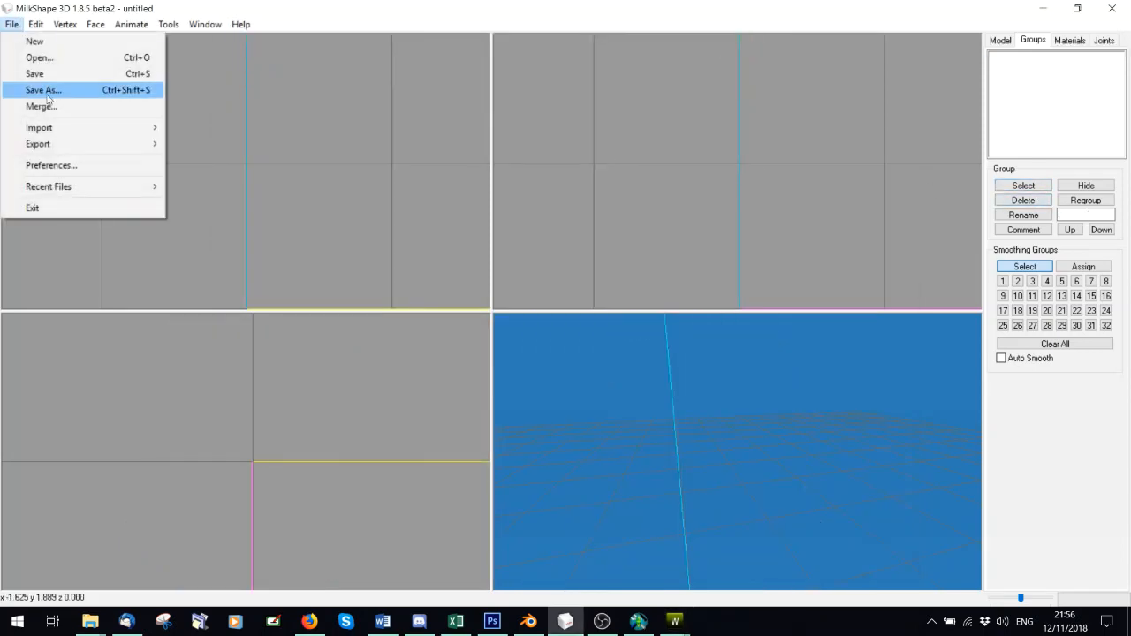
mouse_move(35, 126)
left_click(213, 84)
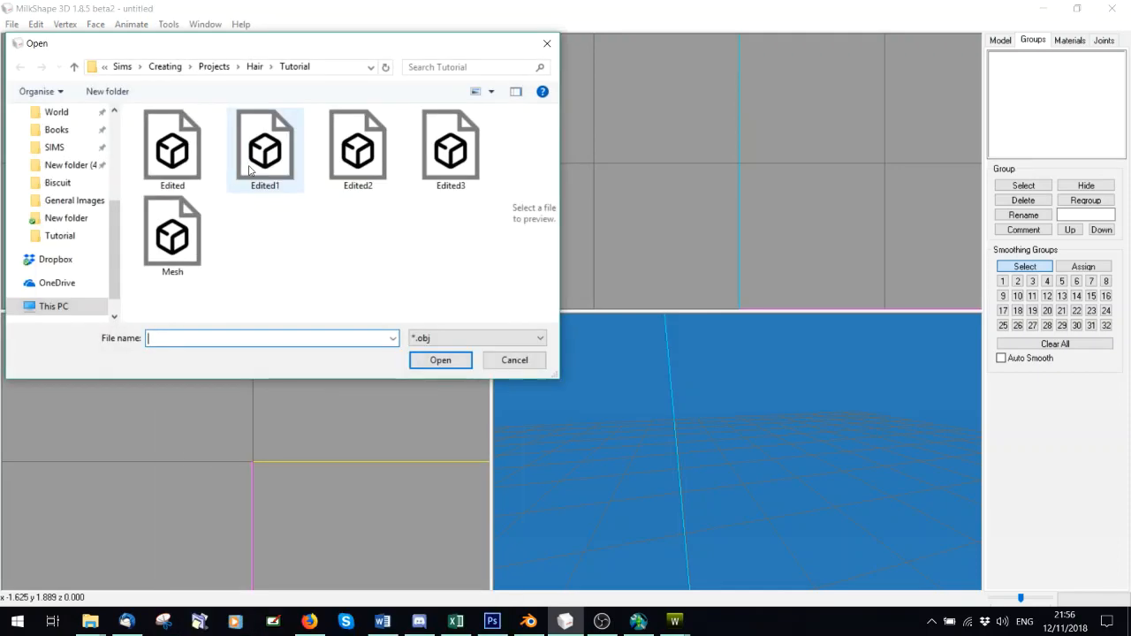
left_click(278, 151)
double_click(276, 152)
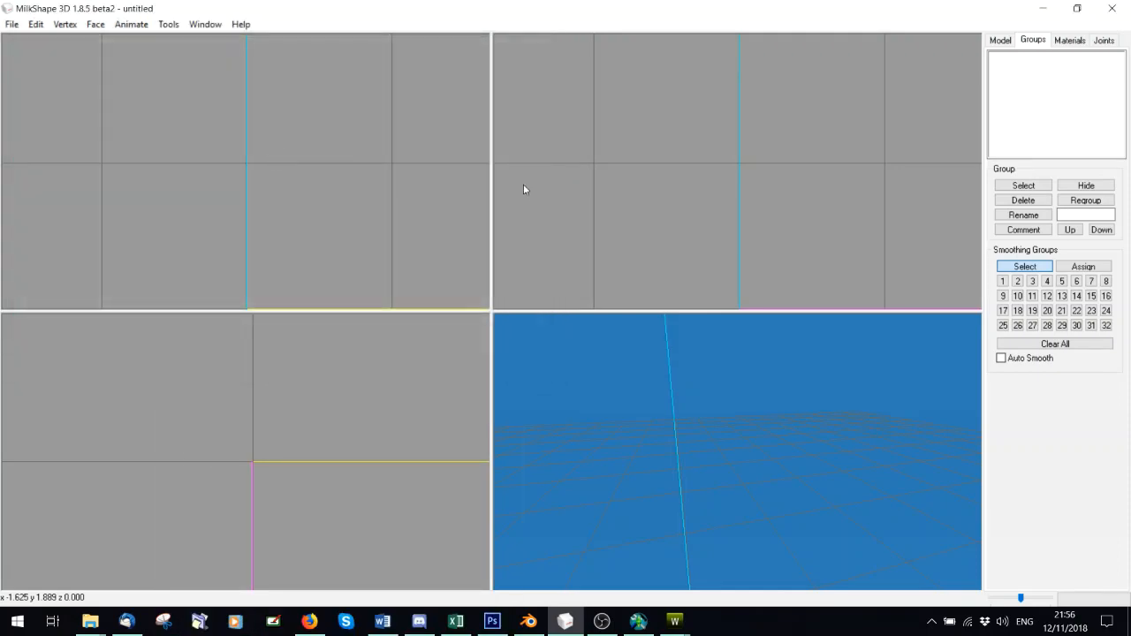
- Delete the hair group so only the hair bands are left, and rename their group group_0
left_click(1016, 186)
left_click(1022, 200)
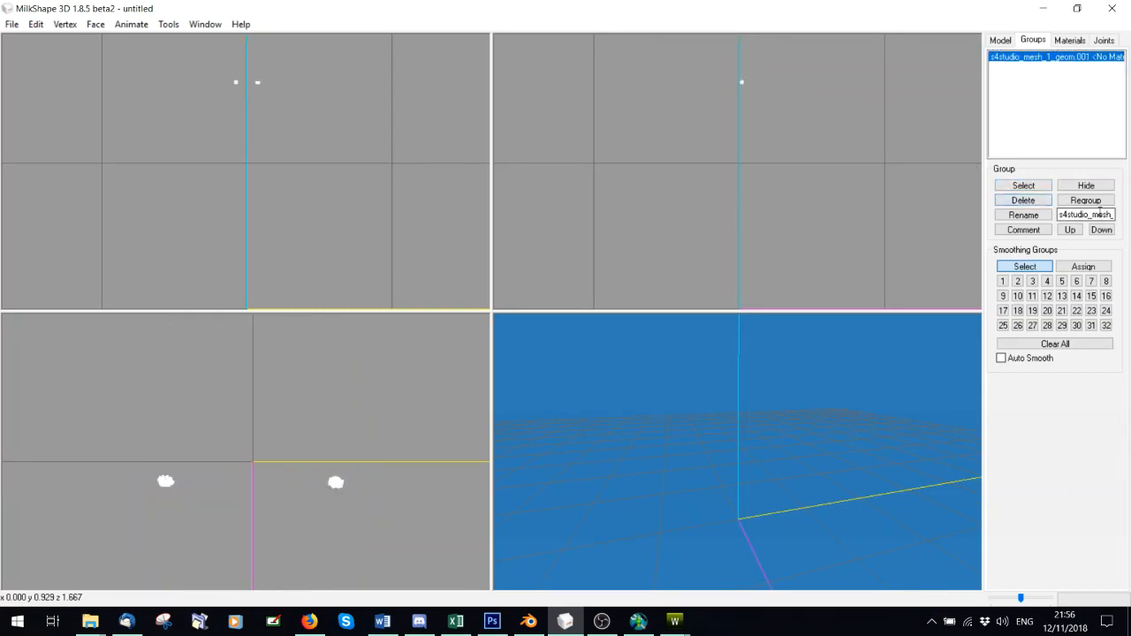
type("group_0")
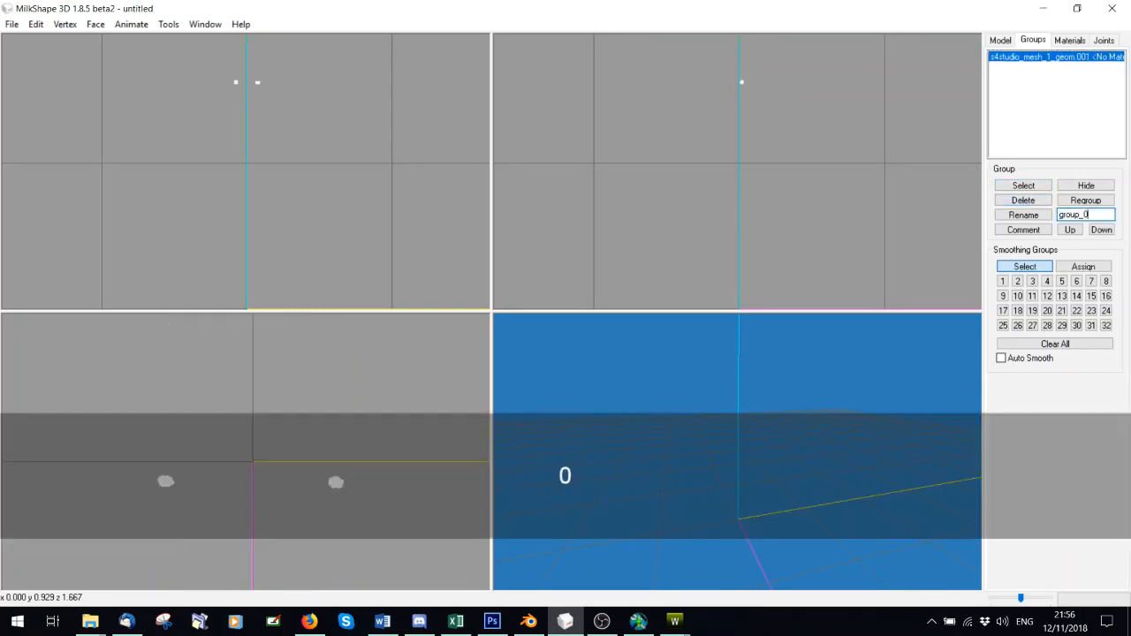
- Export the hair bands as a TSRW Object named Hairbands1.wso in the Tutorial folder
left_click(11, 24)
mouse_move(81, 151)
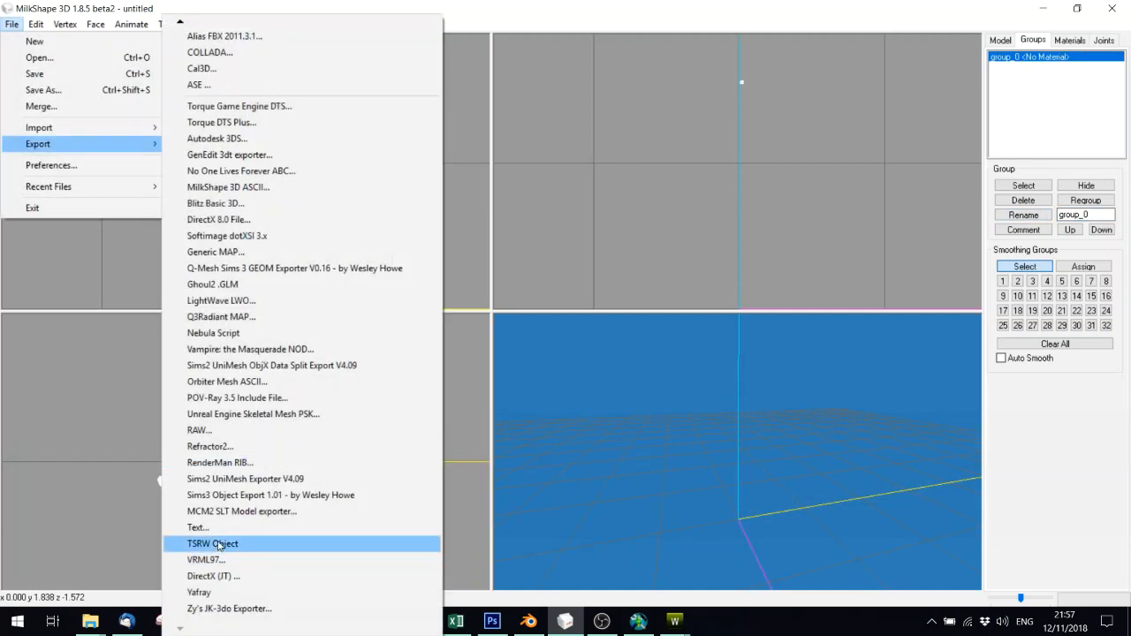
left_click(288, 471)
left_click(255, 155)
left_click(145, 309)
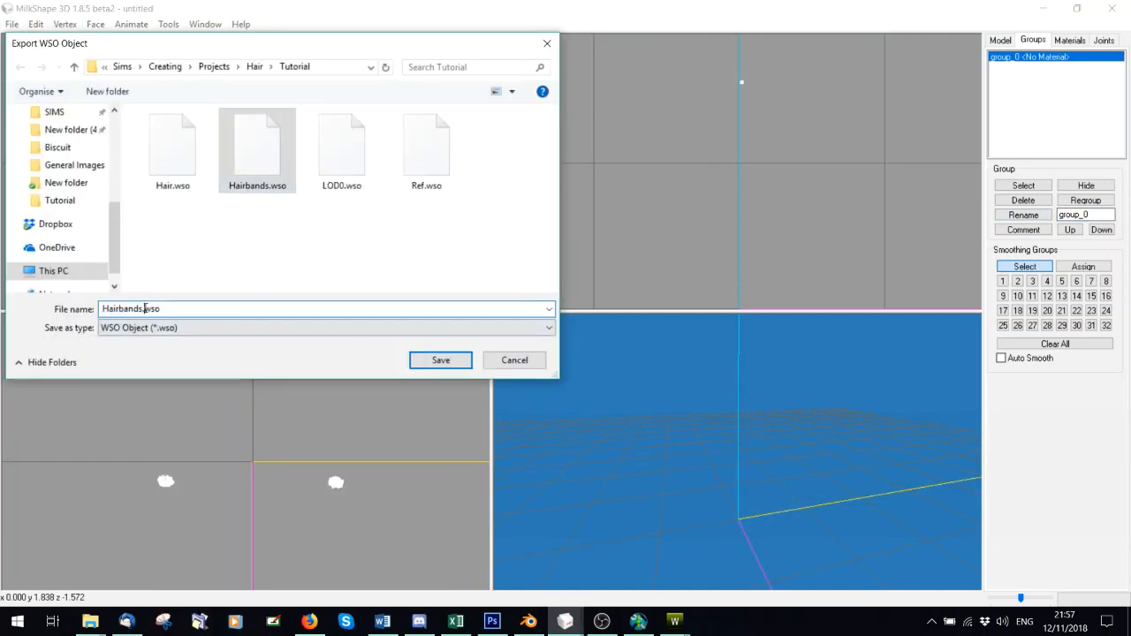
key("Left")
type("1")
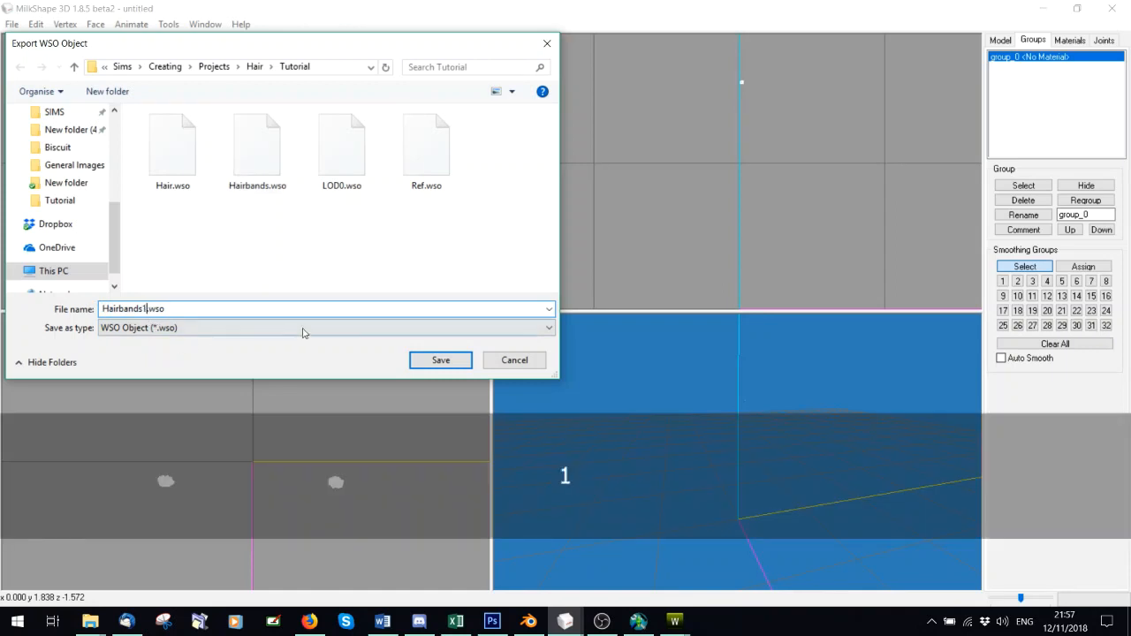
left_click(433, 360)
- Undo back to the two imported groups, delete the hair bands group, and rename the hair group group_0
left_click(36, 25)
left_click(37, 37)
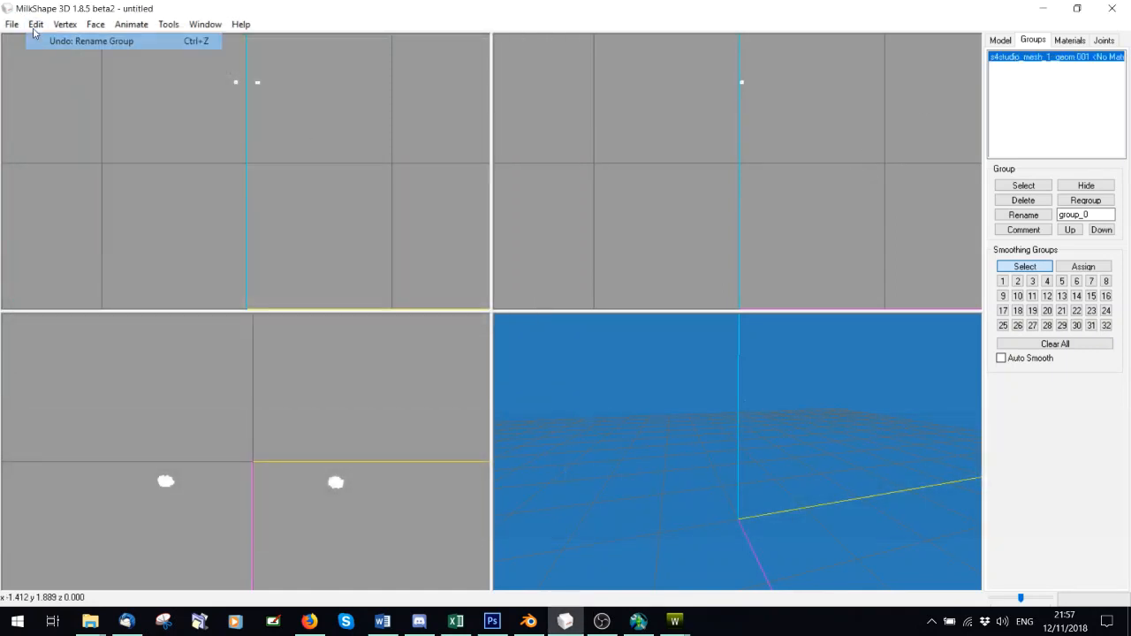
left_click(1021, 200)
type("group_0")
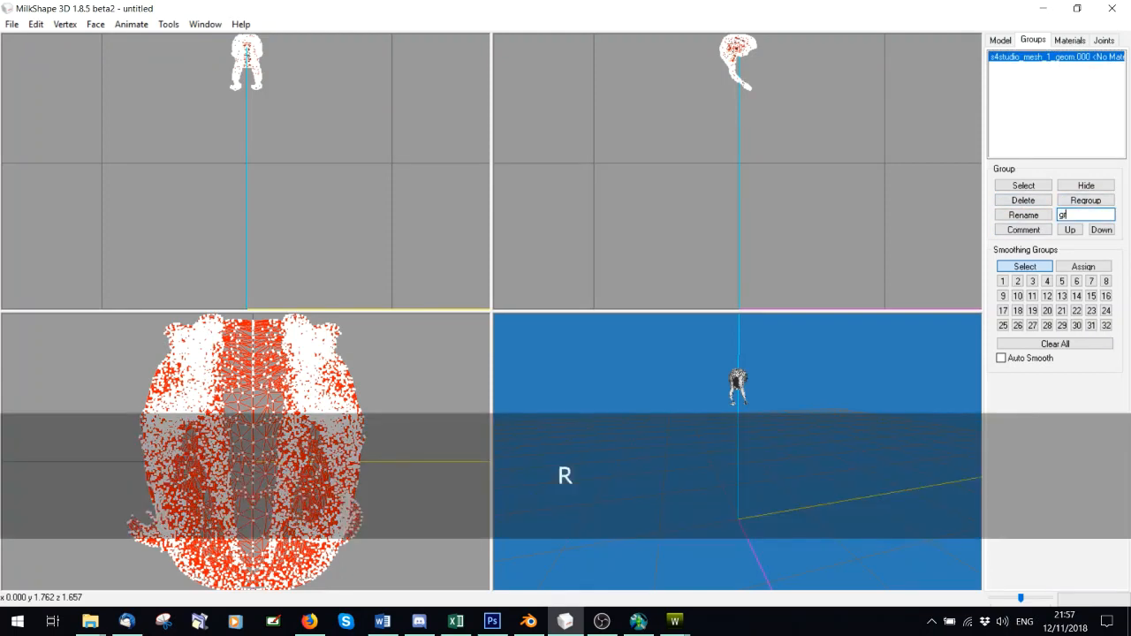
left_click(1021, 216)
- Export the hair as a TSRW Object named Hai1r.wso in the Tutorial folder
left_click(11, 24)
mouse_move(37, 143)
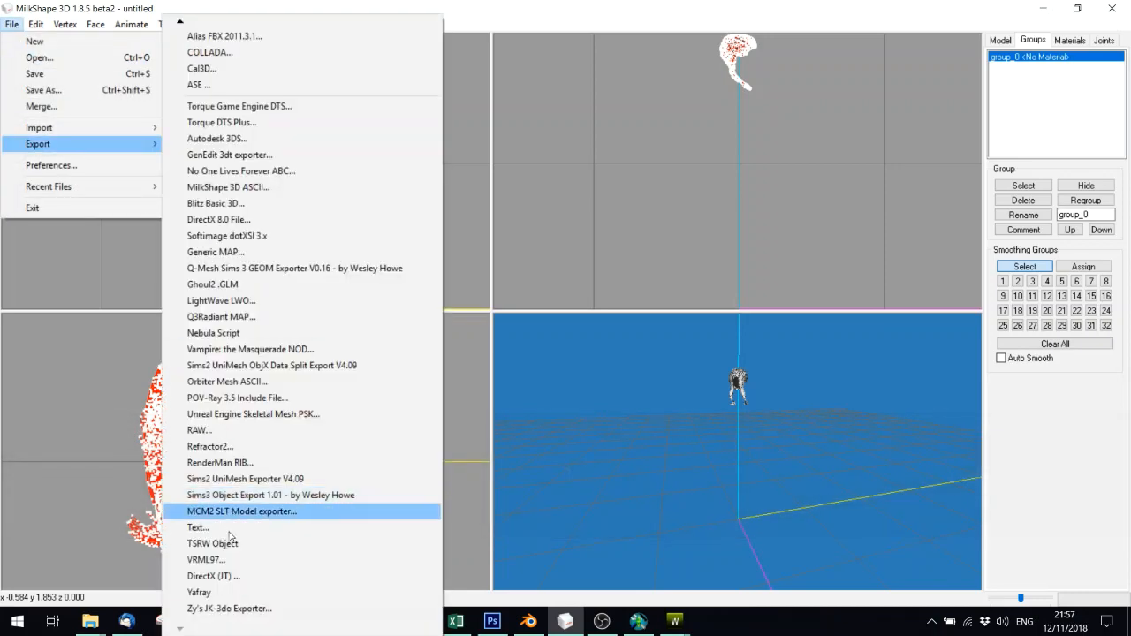
left_click(226, 543)
left_click(173, 150)
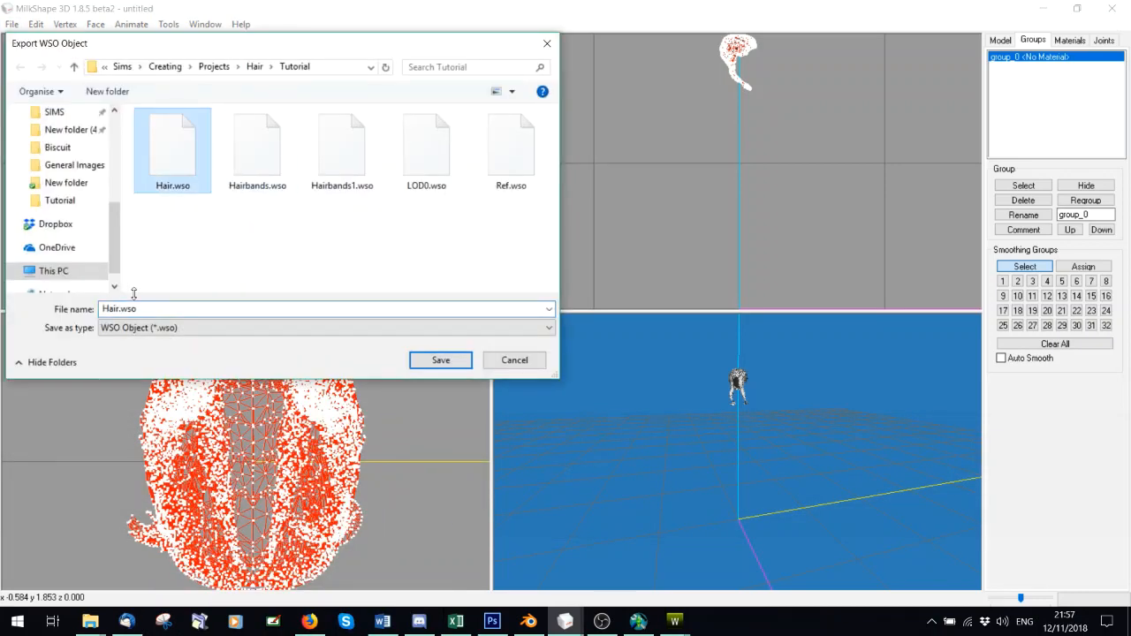
left_click(117, 309)
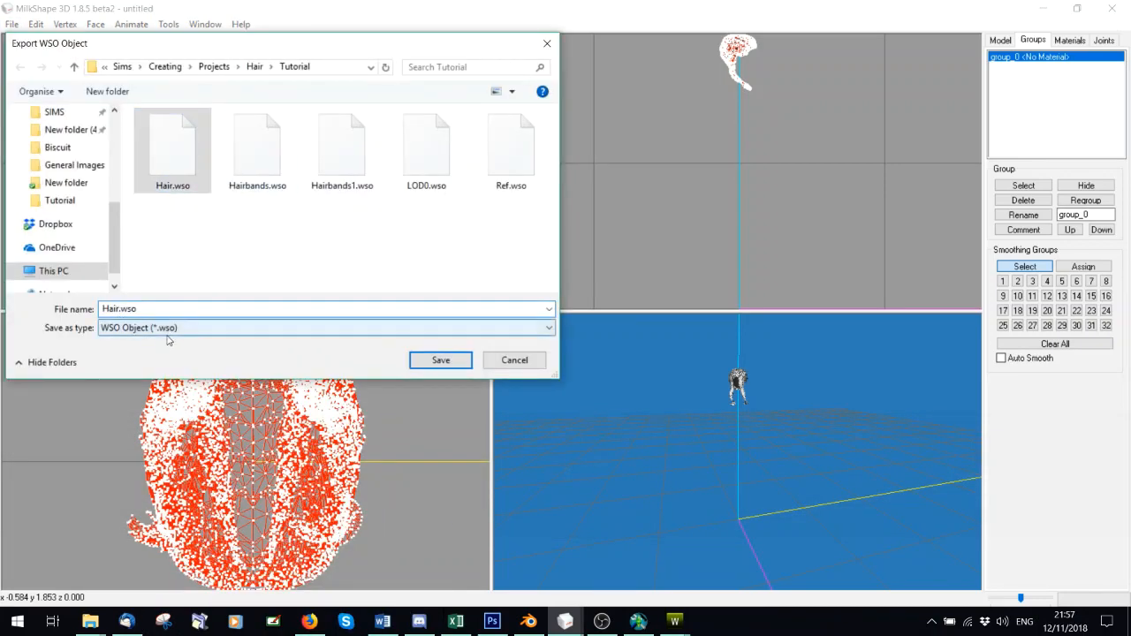
type("1")
left_click(430, 358)
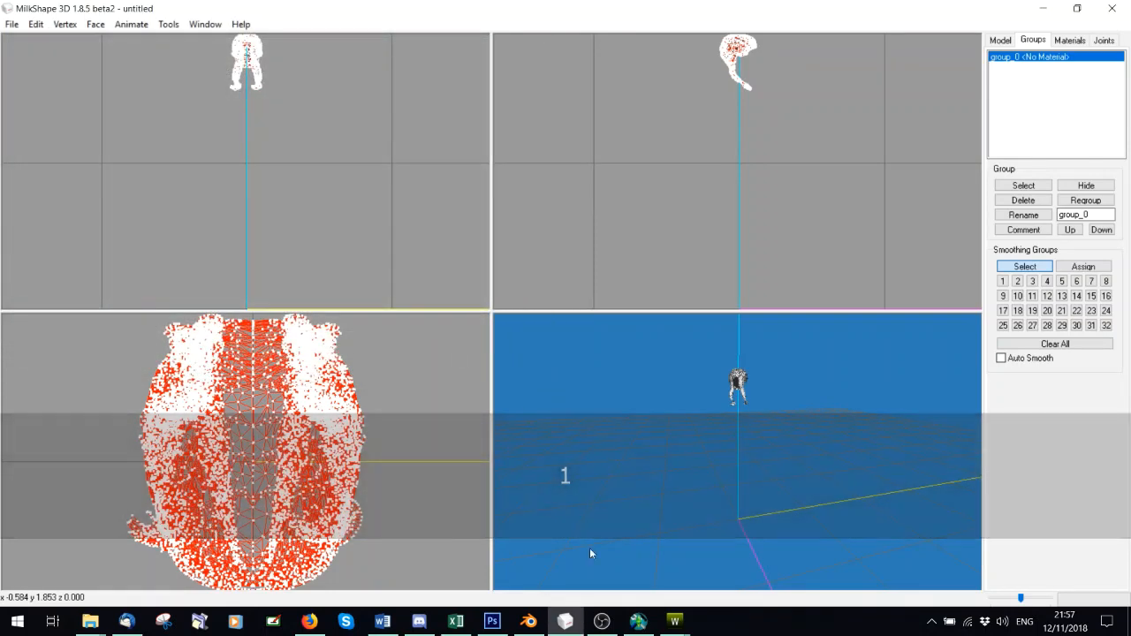
- Switch to Mesh Toolkit, auto-assign bones to Hai1r.wso from the reference mesh Ref.wso, and save over Hai1r.wso
left_click(637, 621)
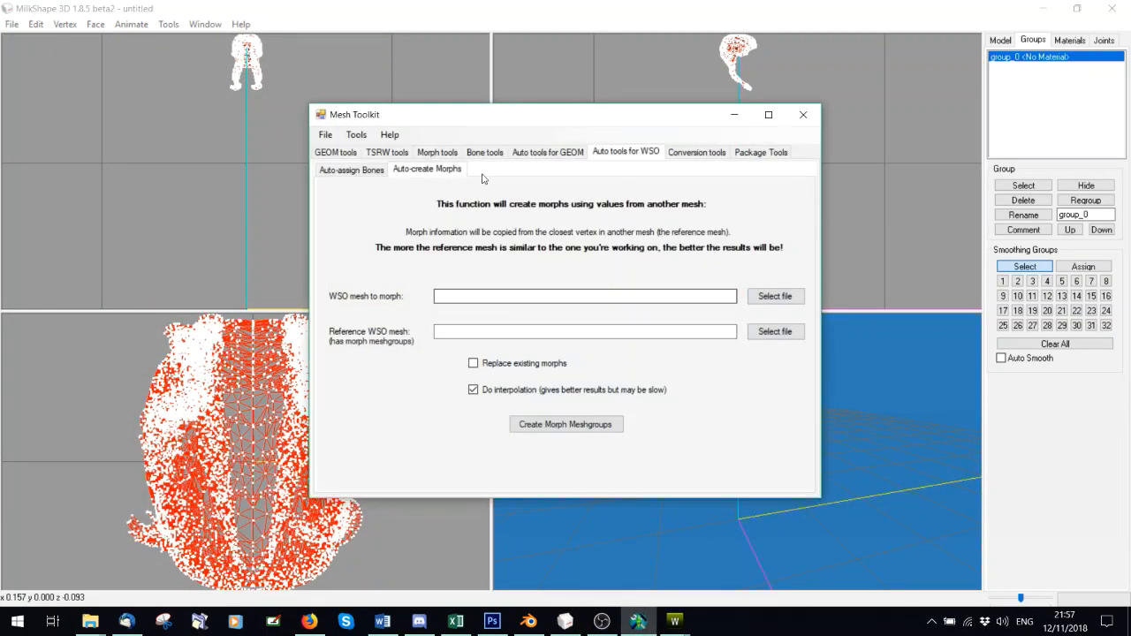
left_click(771, 299)
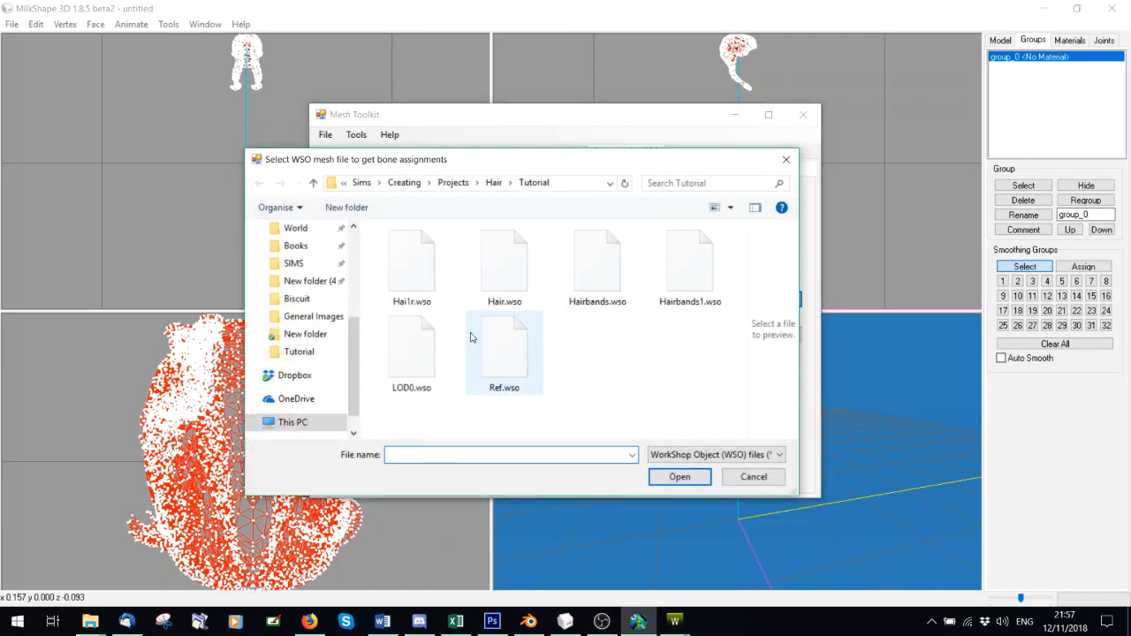
double_click(412, 263)
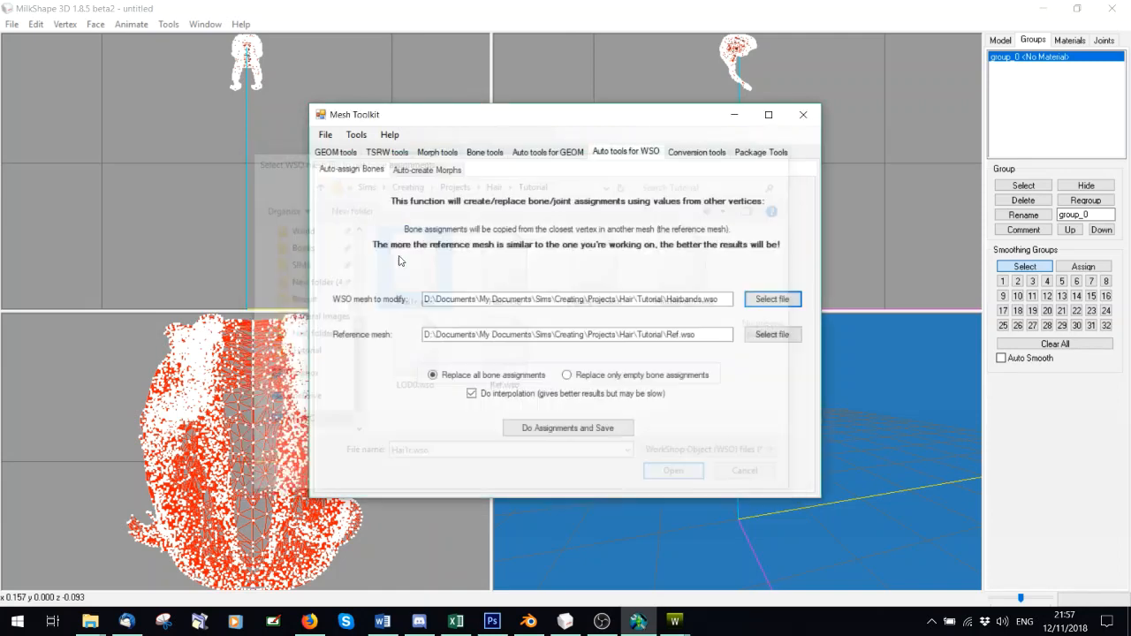
left_click(570, 429)
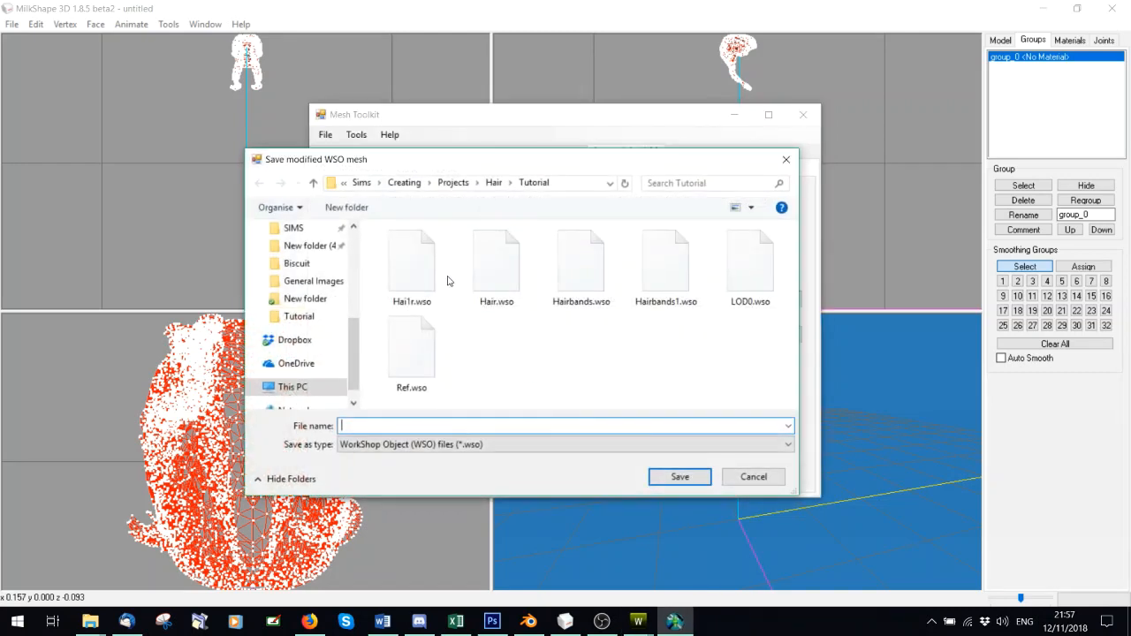
double_click(427, 271)
left_click(606, 317)
- Auto-assign bones to Hairbands1.wso from the reference mesh Ref.wso and save over Hairbands1.wso
left_click(776, 300)
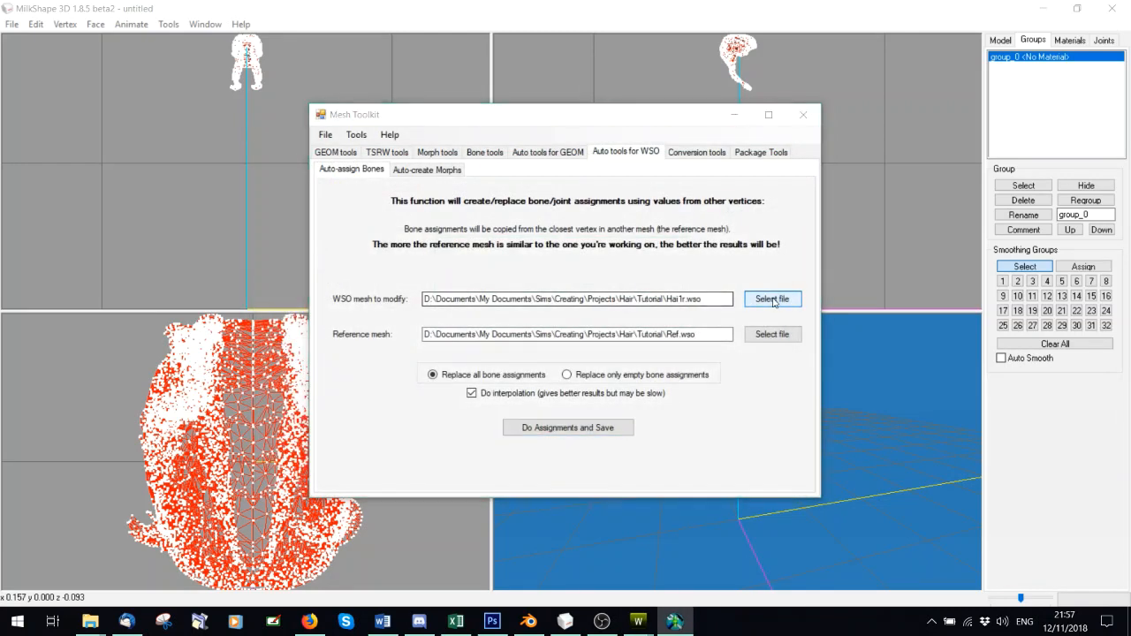
double_click(699, 279)
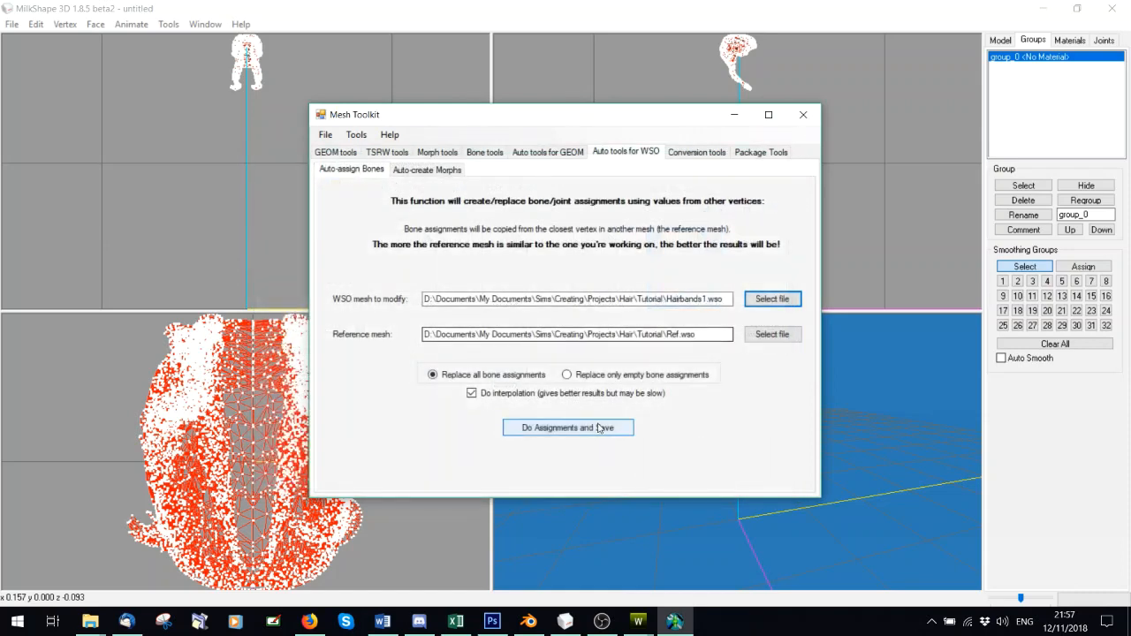
left_click(599, 426)
double_click(665, 265)
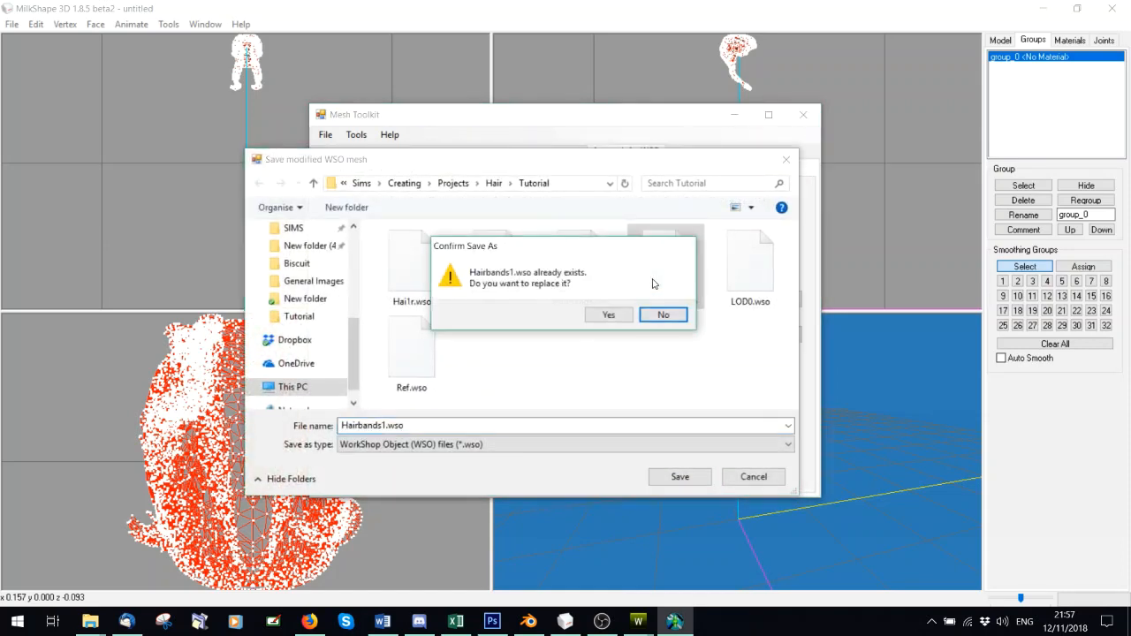
left_click(608, 313)
- Switch to TSR Workshop and preview the hair on the body at the fat and thin extremes
mouse_move(640, 610)
left_click(580, 556)
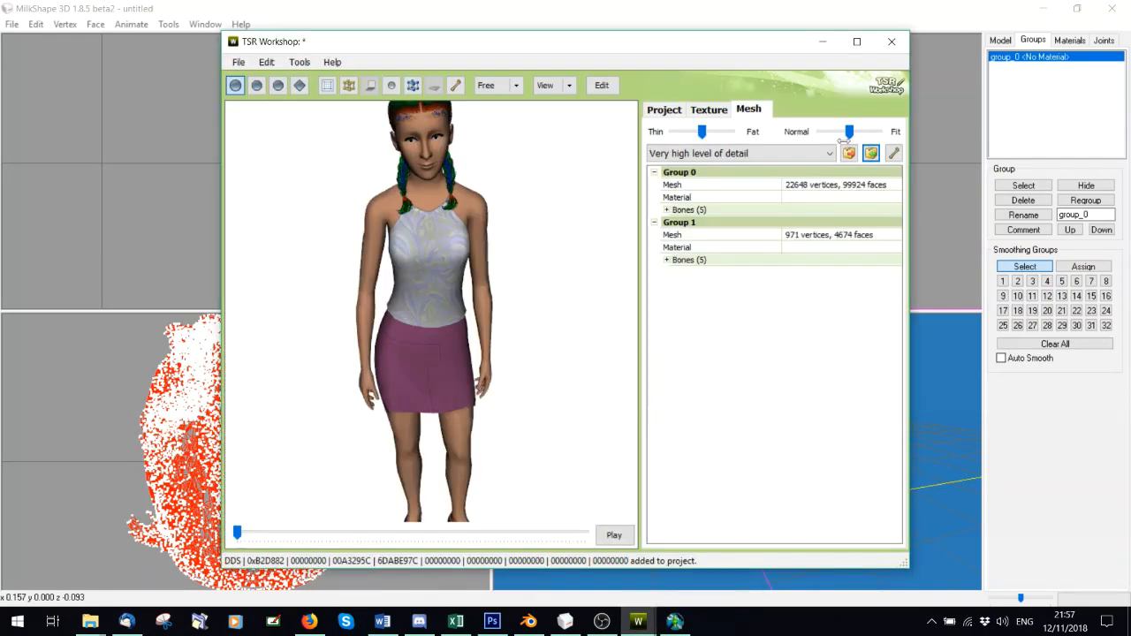
left_click(713, 132)
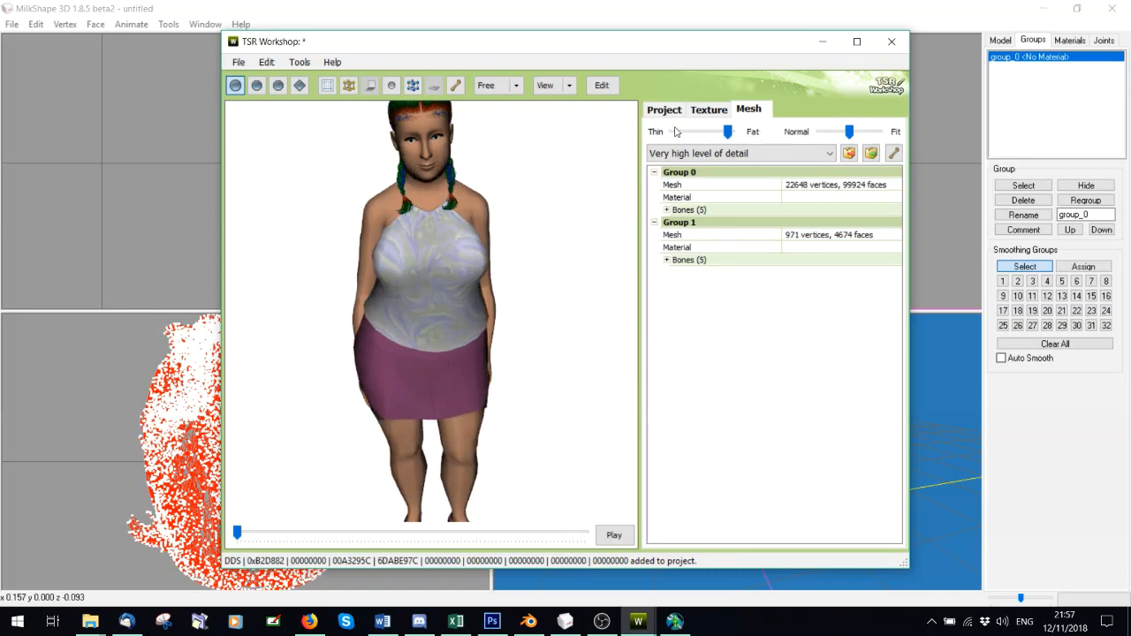
left_click_drag(483, 209, 408, 233)
scroll(408, 234, "down", 2)
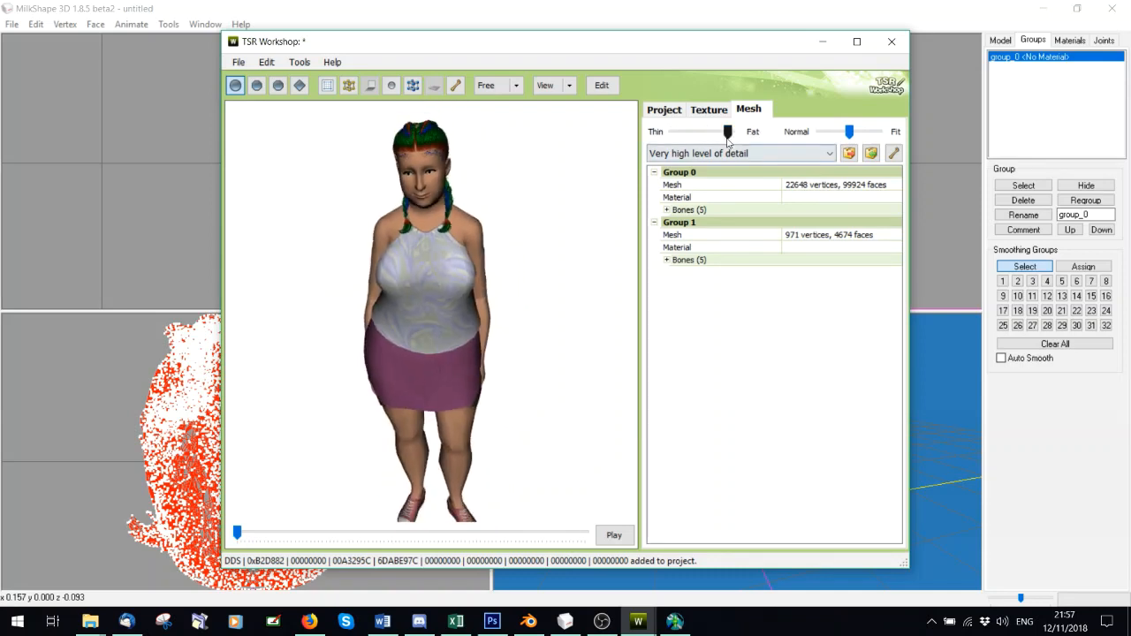
left_click_drag(728, 134, 613, 130)
- Switch to Mesh Toolkit and choose Hai1r.wso as the WSO mesh to receive automatically created morphs
left_click(671, 623)
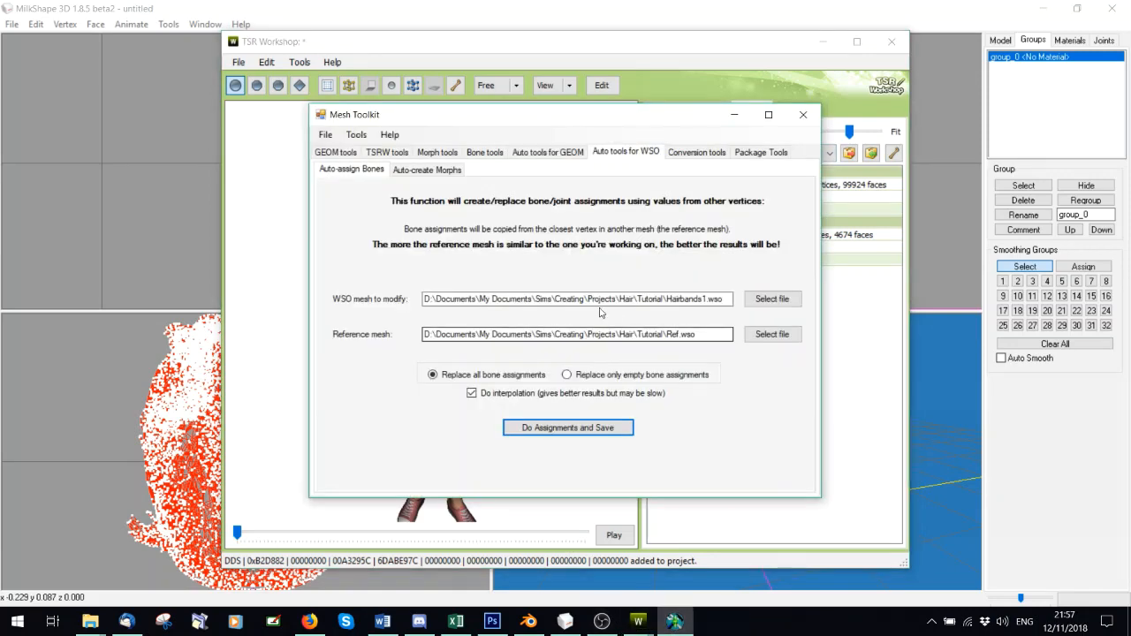
left_click(450, 173)
left_click(777, 297)
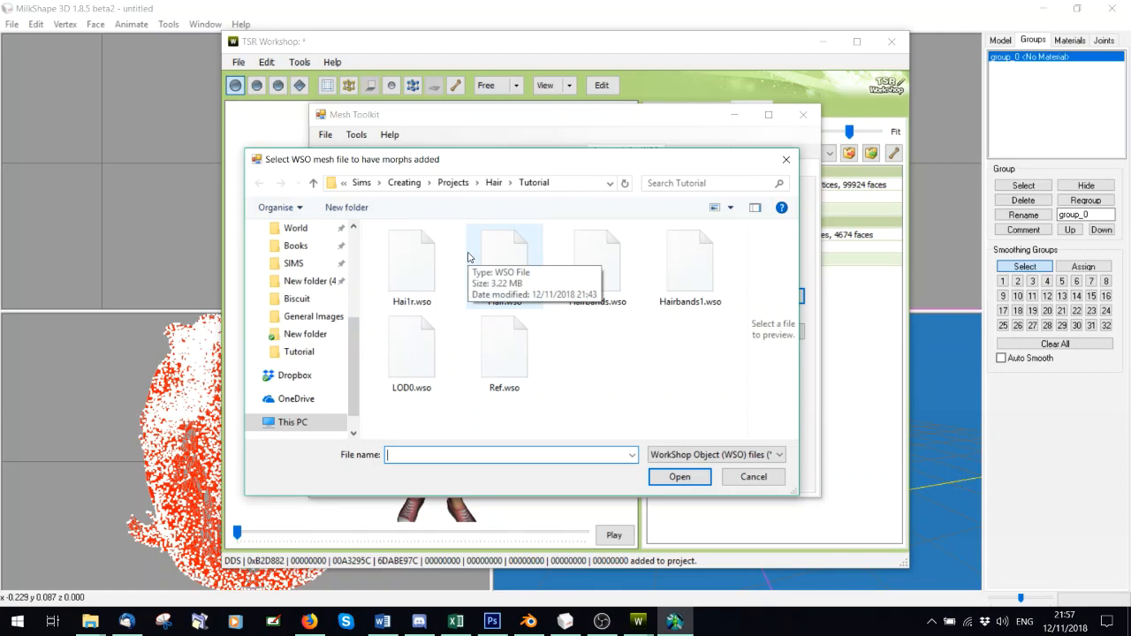
left_click(420, 268)
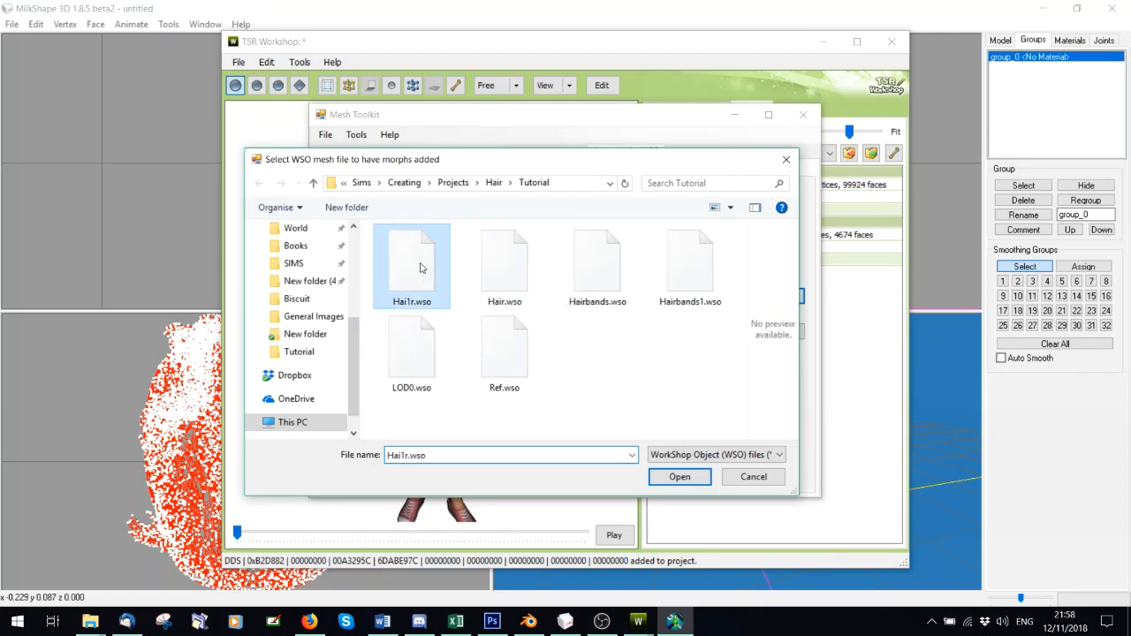
double_click(421, 268)
- Try to create the morph meshgroups using AFBody.wso from the Projects\Clothing\Adult folder as the reference, and quit Mesh Toolkit
left_click(776, 330)
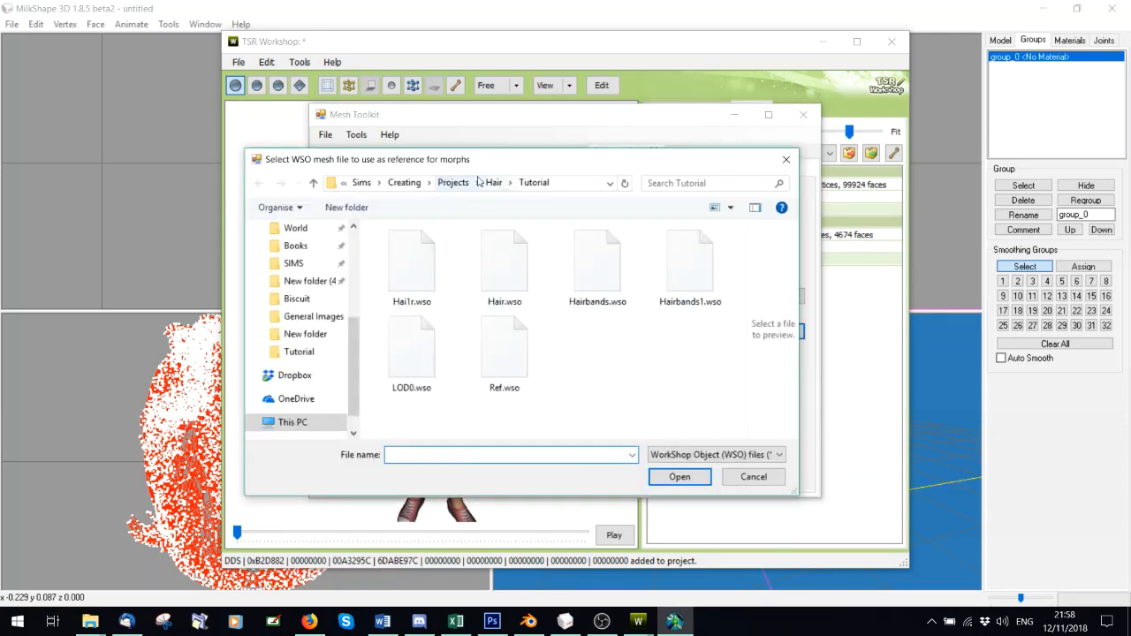
left_click(455, 183)
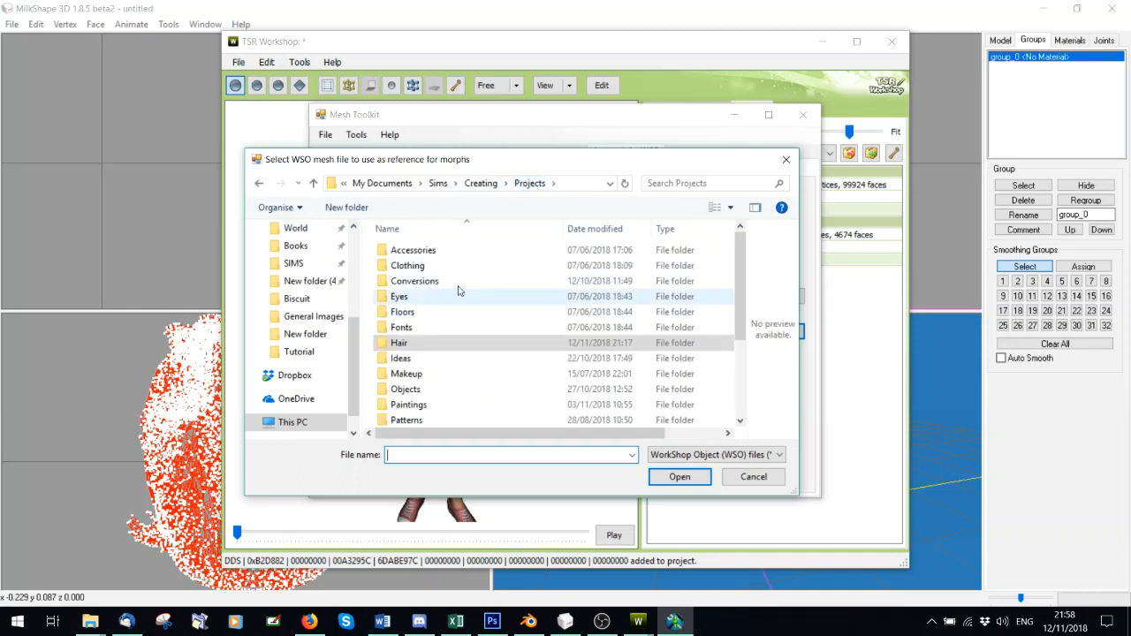
left_click(481, 183)
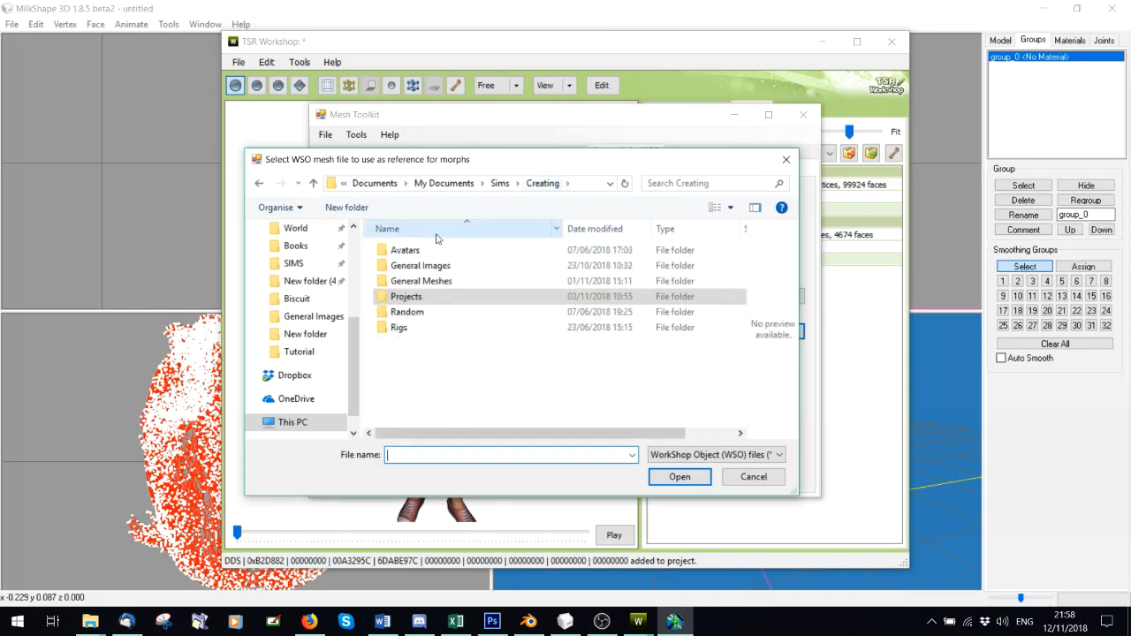
double_click(419, 297)
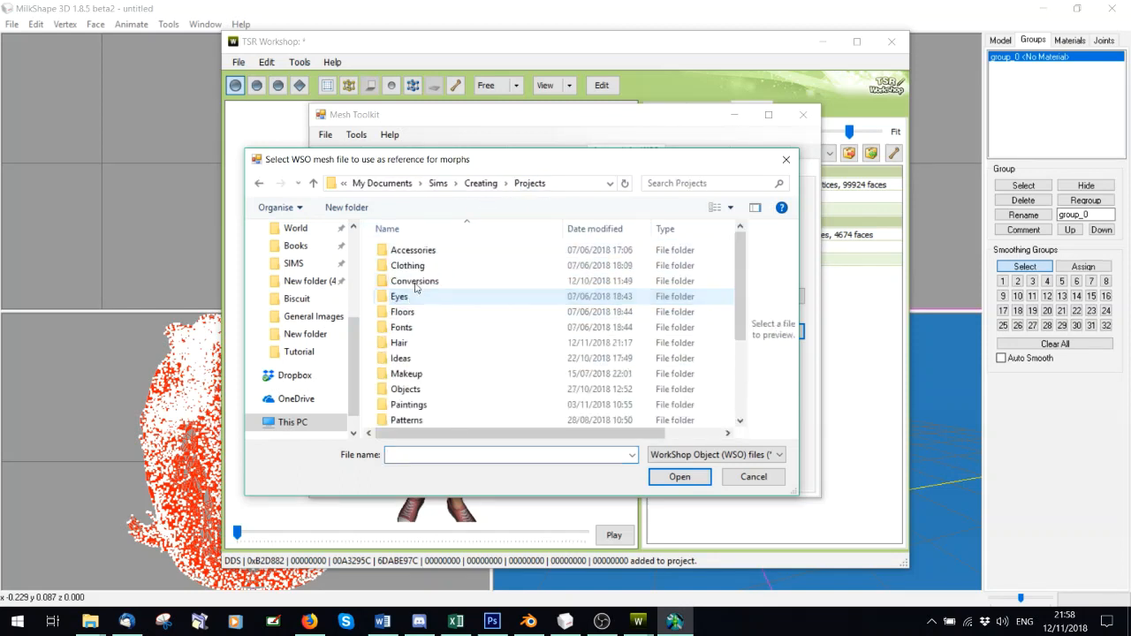
double_click(407, 265)
double_click(403, 251)
scroll(459, 314, "down", 5)
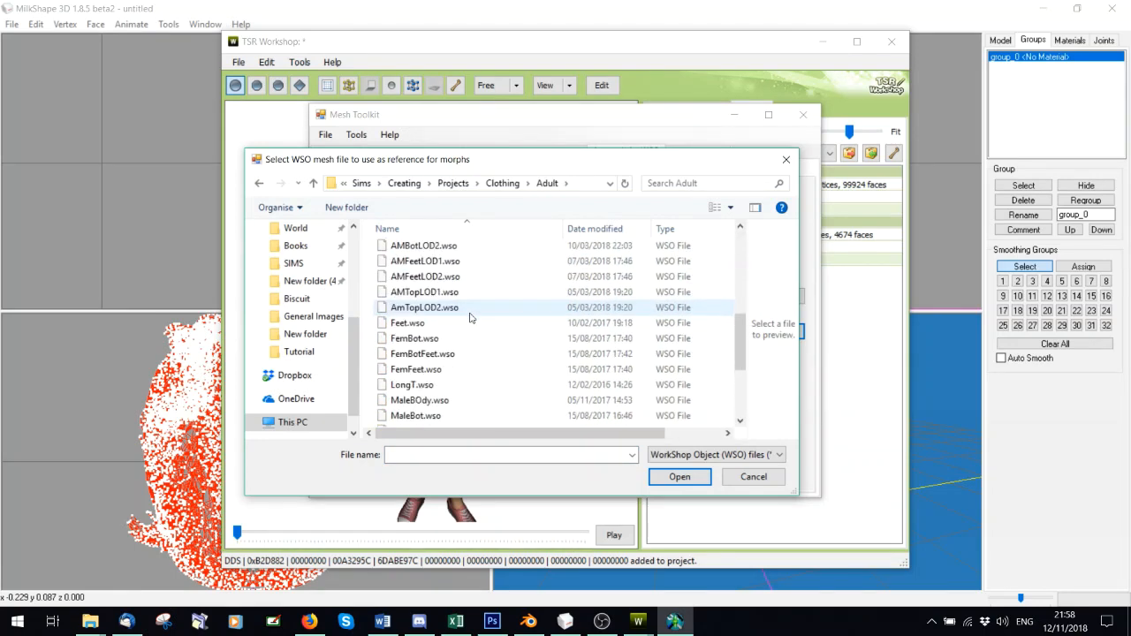
scroll(471, 318, "down", 2)
scroll(471, 318, "down", 1)
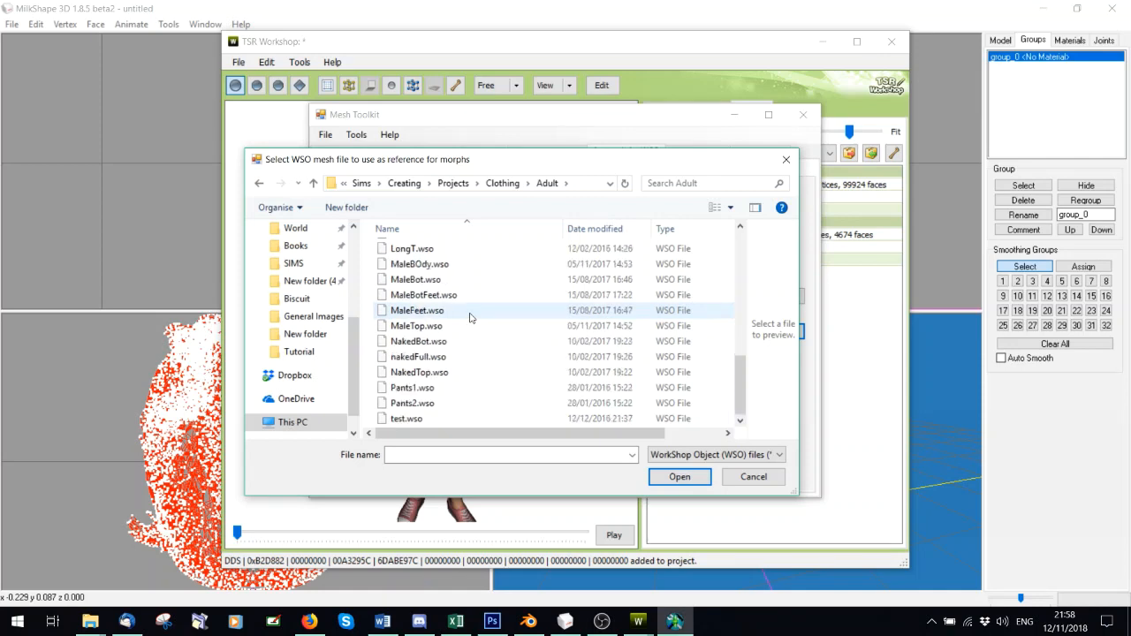
scroll(471, 318, "up", 4)
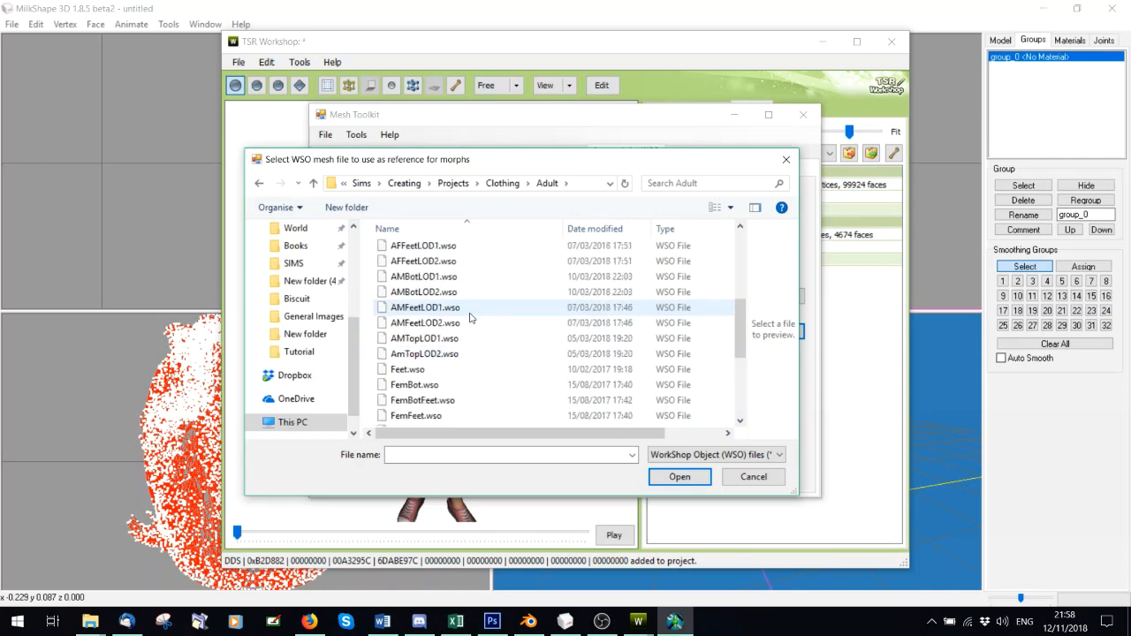
scroll(471, 318, "up", 1)
double_click(415, 260)
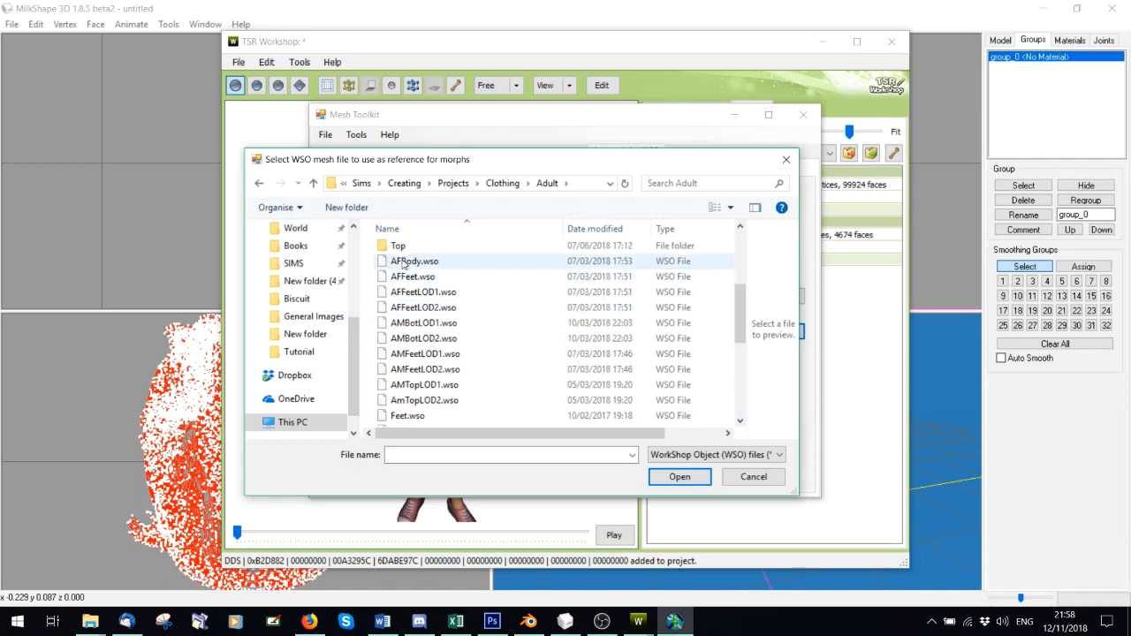
left_click(556, 426)
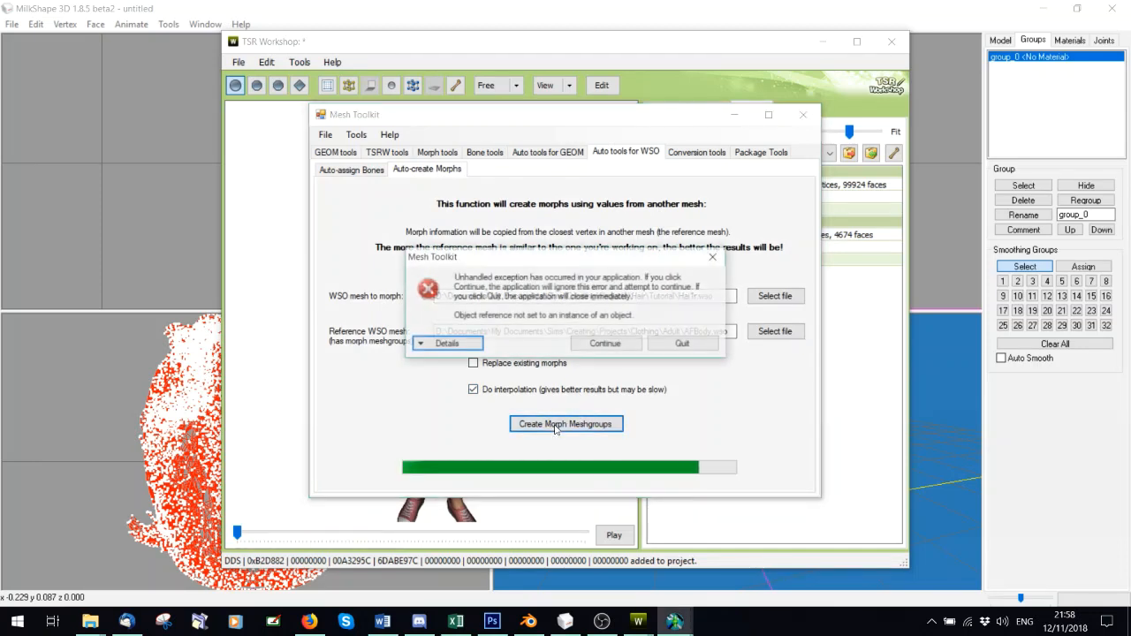
left_click(682, 348)
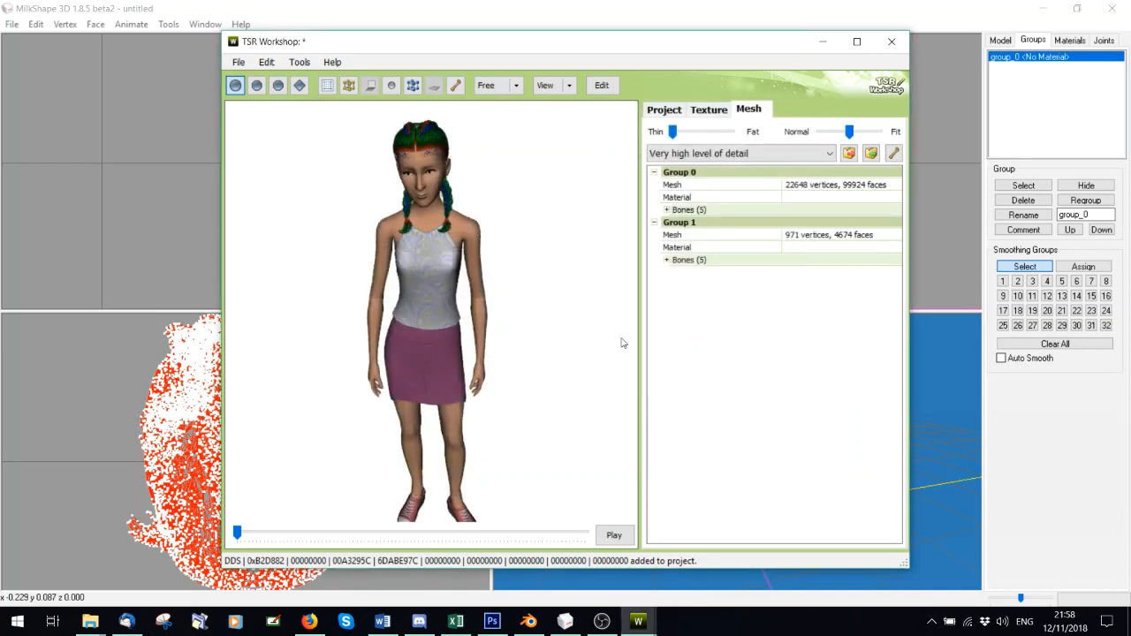
- Relaunch Mesh Toolkit from the desktop and open its automatic morph creation for WSO meshes
key("super+d")
left_click(307, 393)
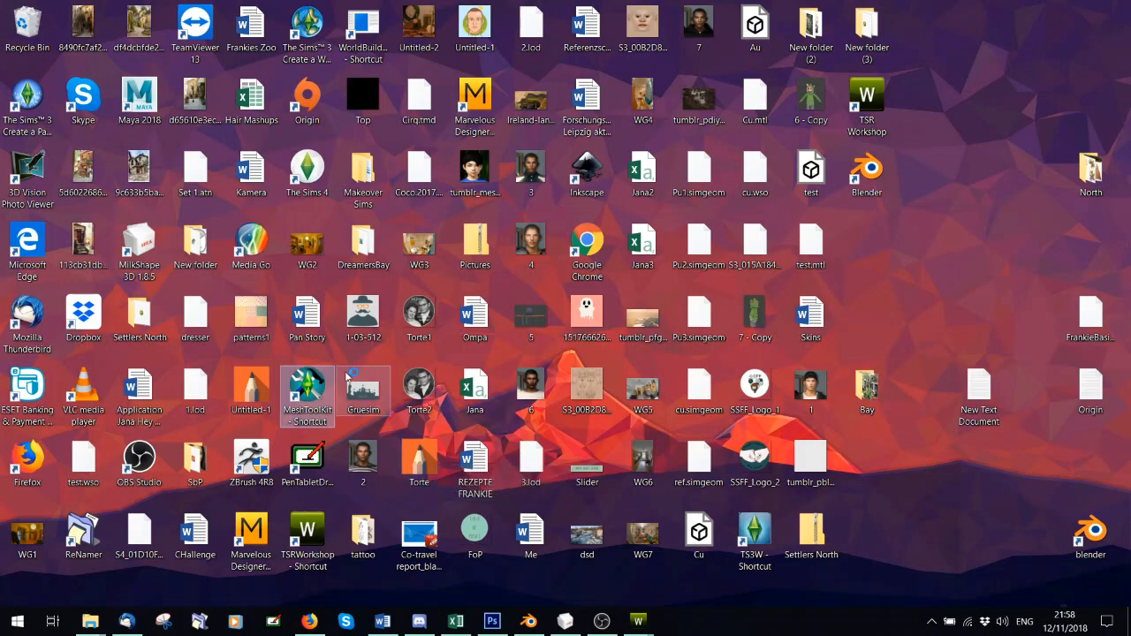
key("Return")
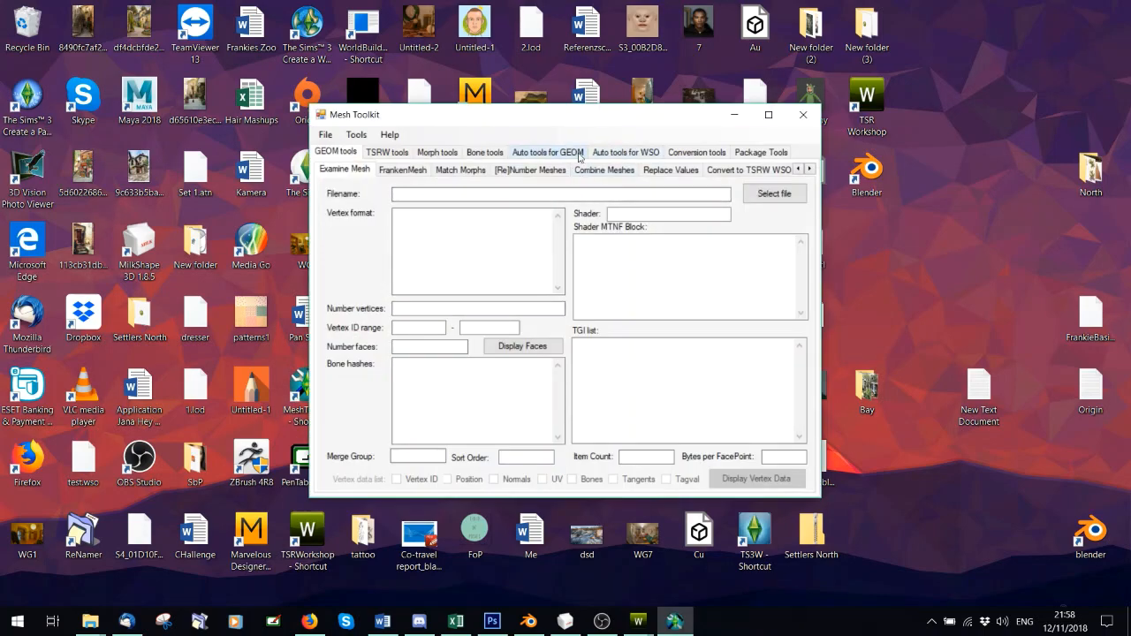
left_click(626, 152)
left_click(427, 168)
- Try to create morph meshgroups for Hai1r.wso using Ref.wso in the Tutorial folder as the reference mesh
left_click(775, 296)
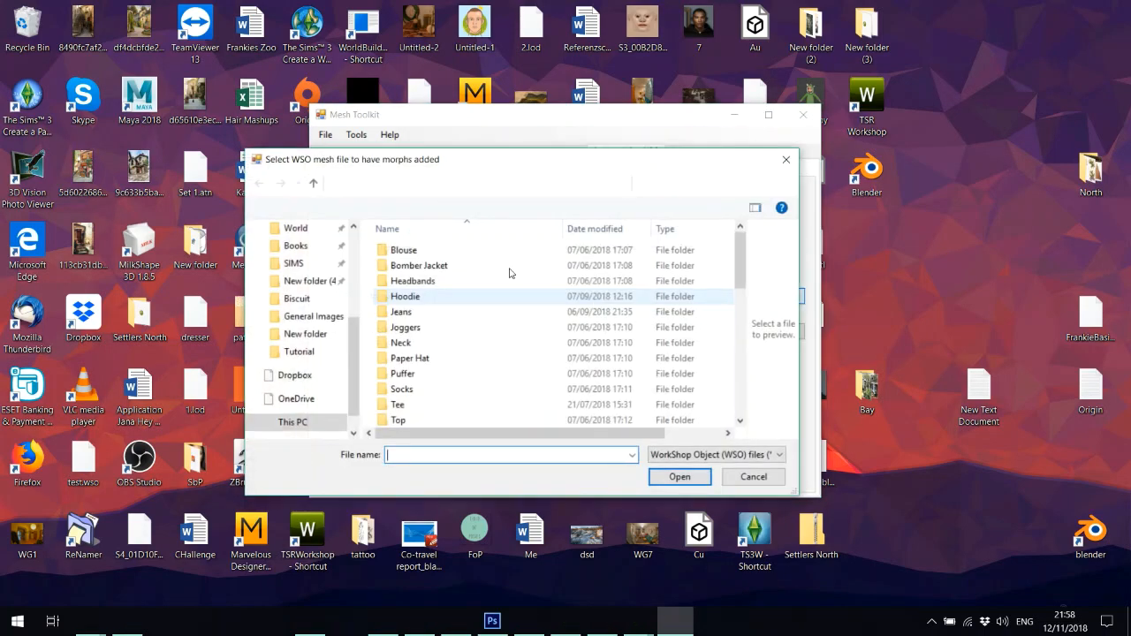
double_click(411, 266)
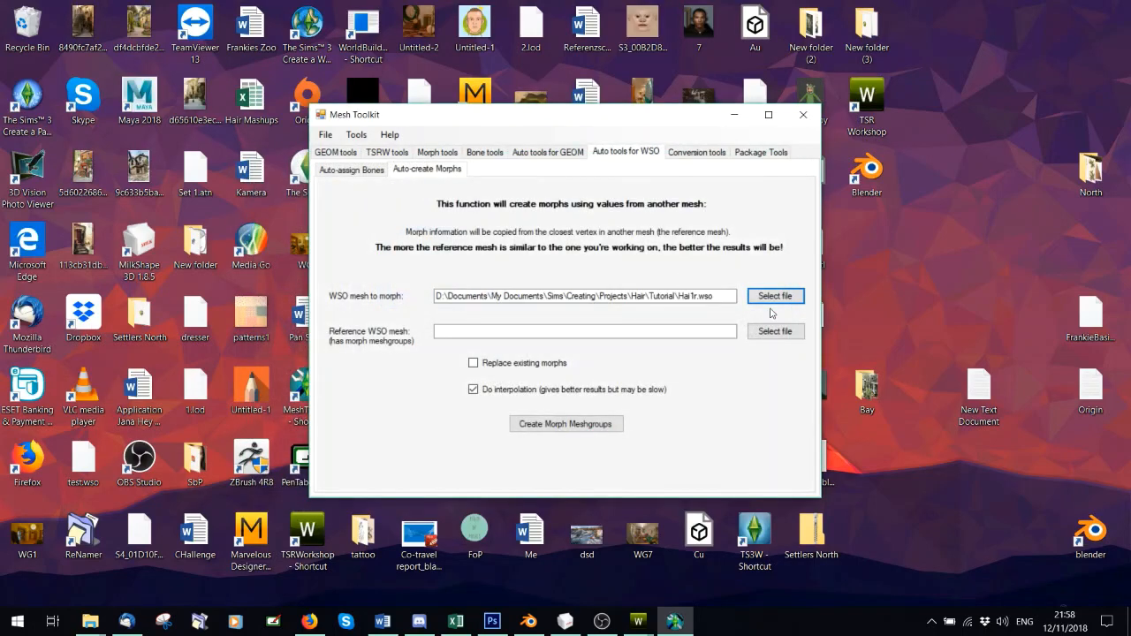
left_click(775, 331)
double_click(503, 351)
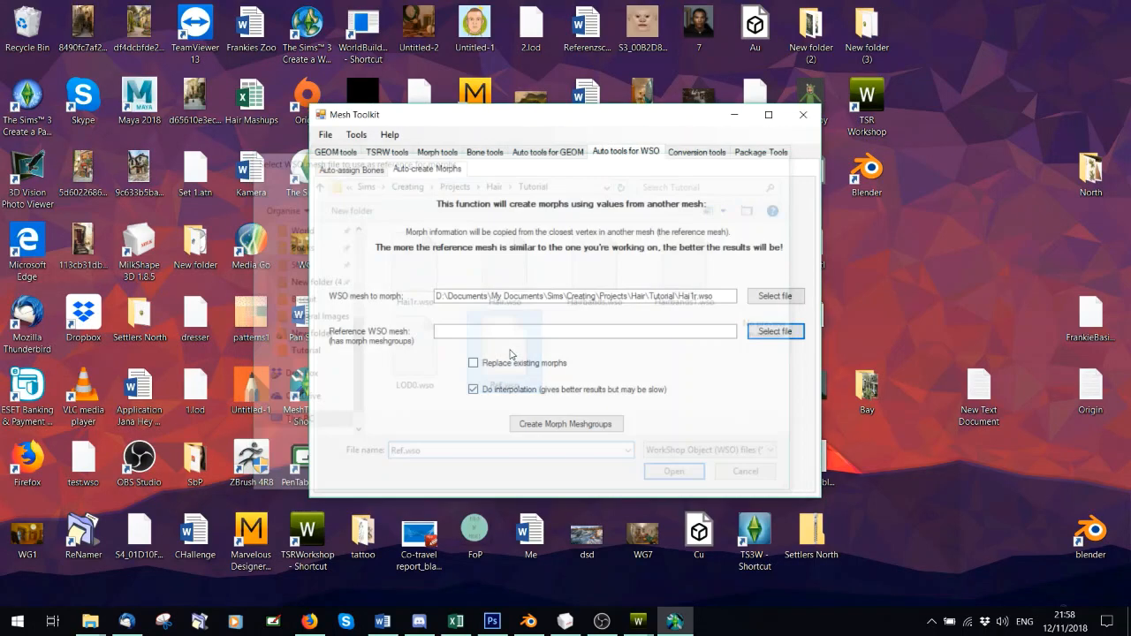
left_click(570, 426)
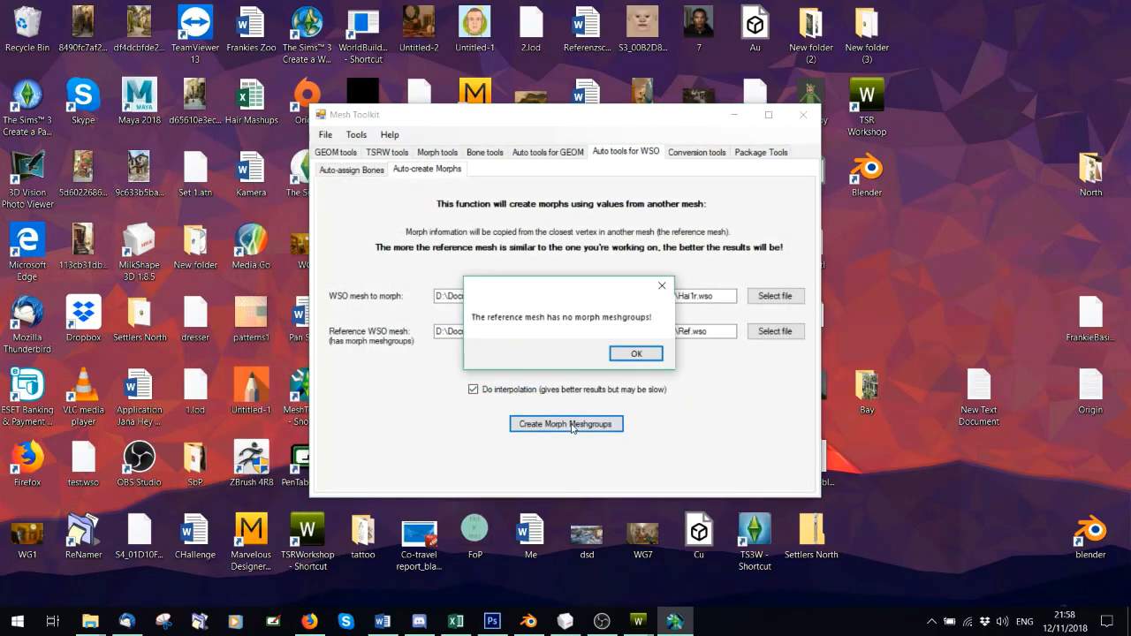
left_click(632, 353)
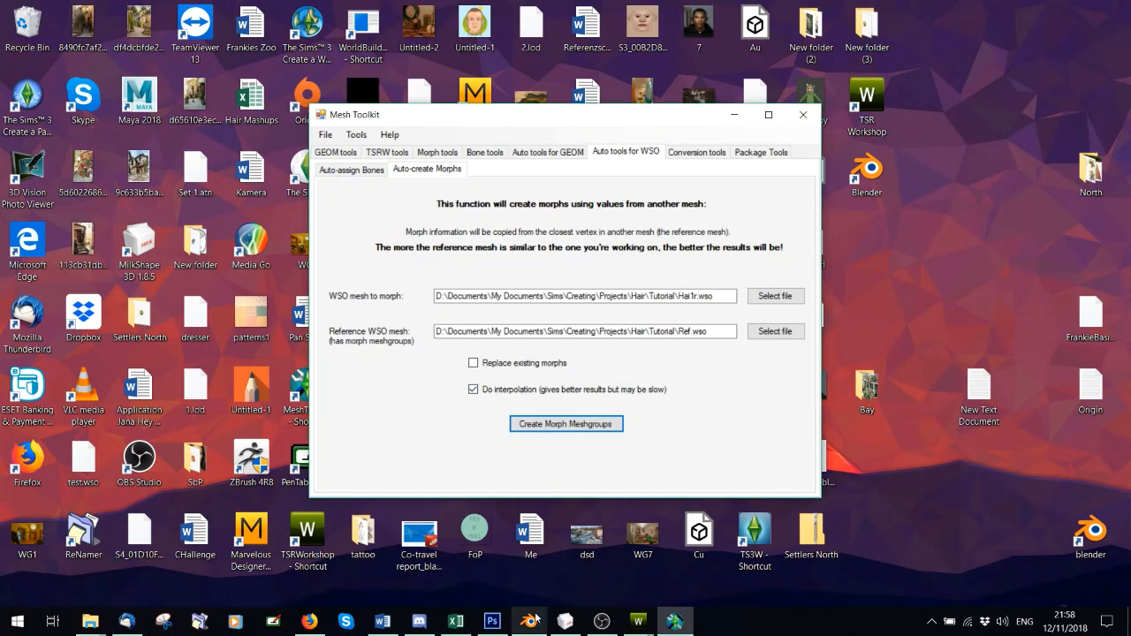
- Switch to TSR Workshop and examine the braids and shoulders of the thin body up close
mouse_move(626, 627)
left_click(581, 570)
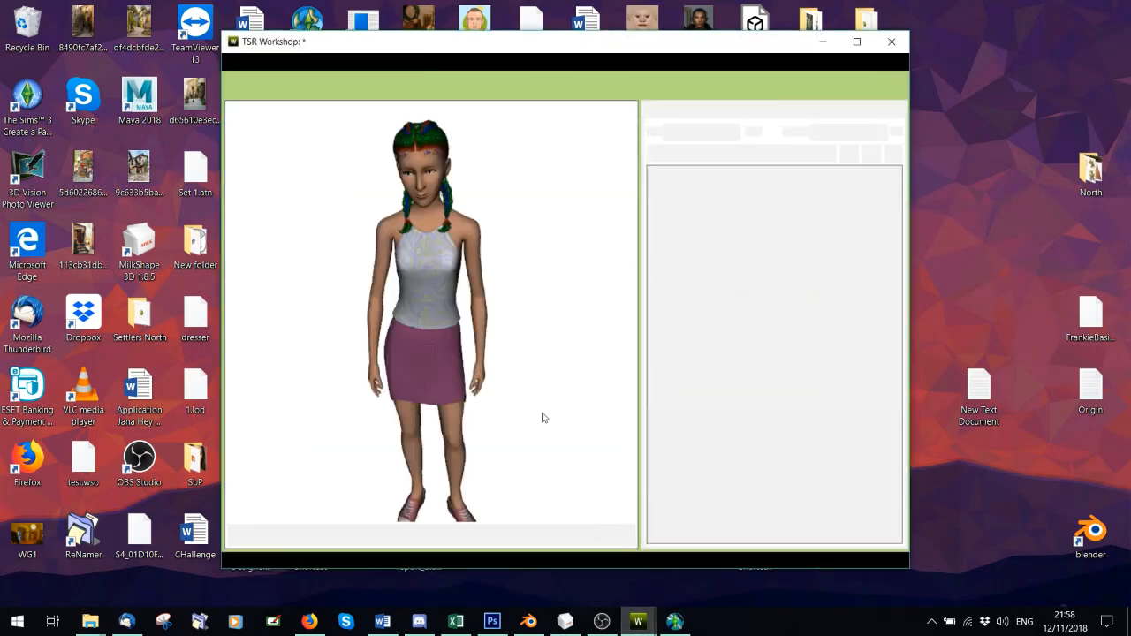
scroll(423, 251, "up", 3)
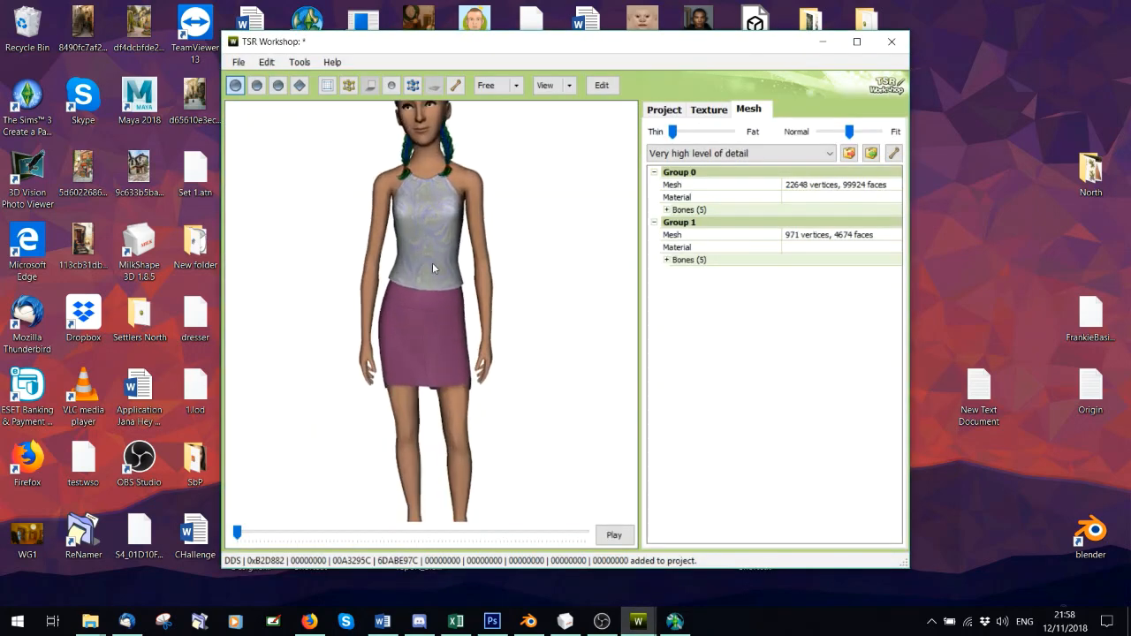
scroll(454, 288, "down", 2)
mouse_move(458, 270)
left_mouse_down()
mouse_move(362, 296)
mouse_move(466, 334)
mouse_move(464, 288)
left_mouse_up()
scroll(427, 288, "up", 4)
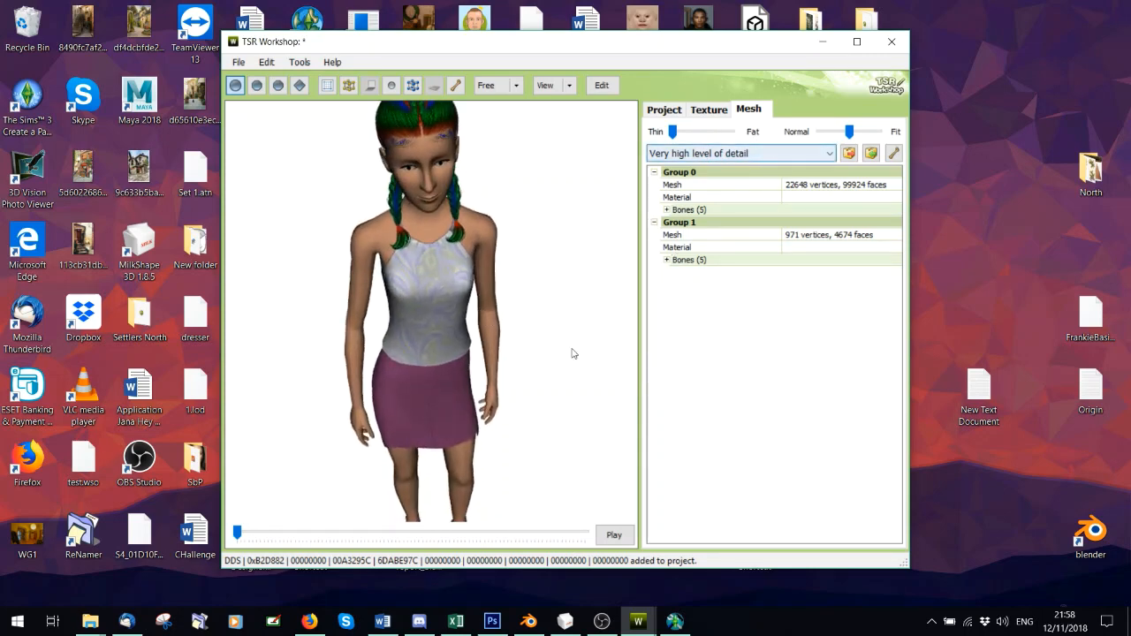
- Switch to MilkShape 3D, delete group_0, and start an OBJ import from the Tutorial folder
left_click(570, 624)
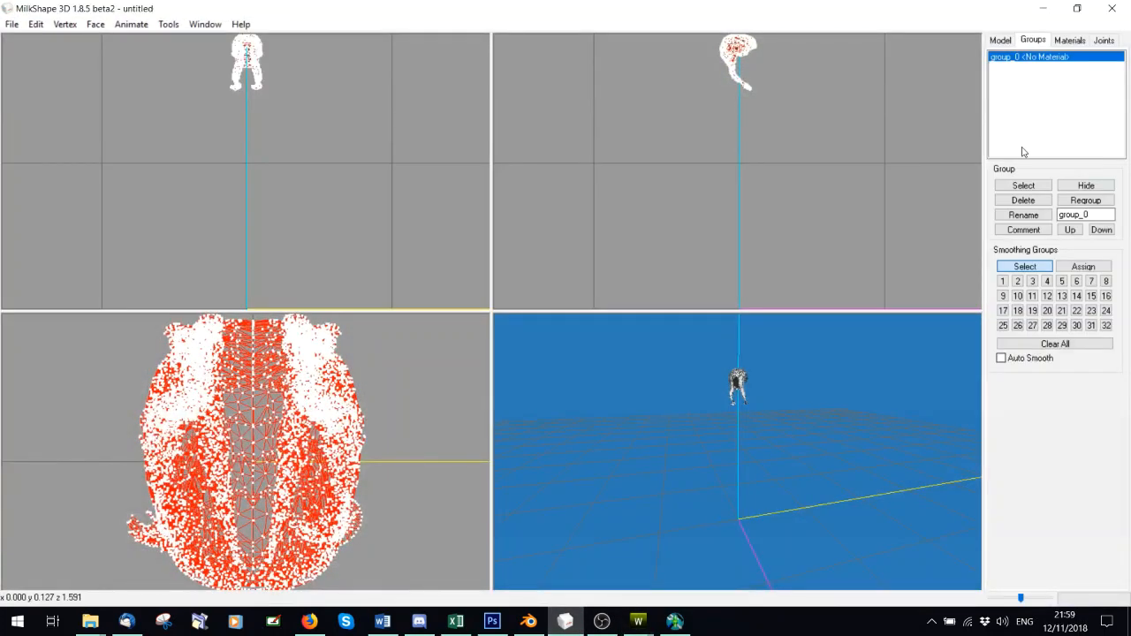
left_click(1016, 200)
left_click(11, 24)
mouse_move(39, 127)
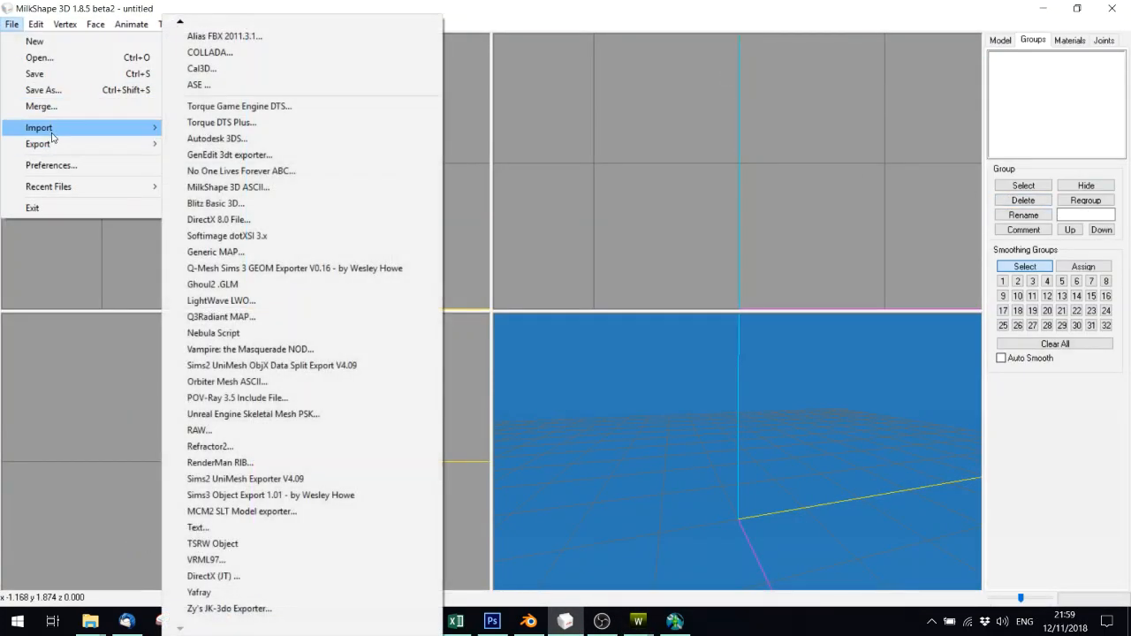
left_click(205, 89)
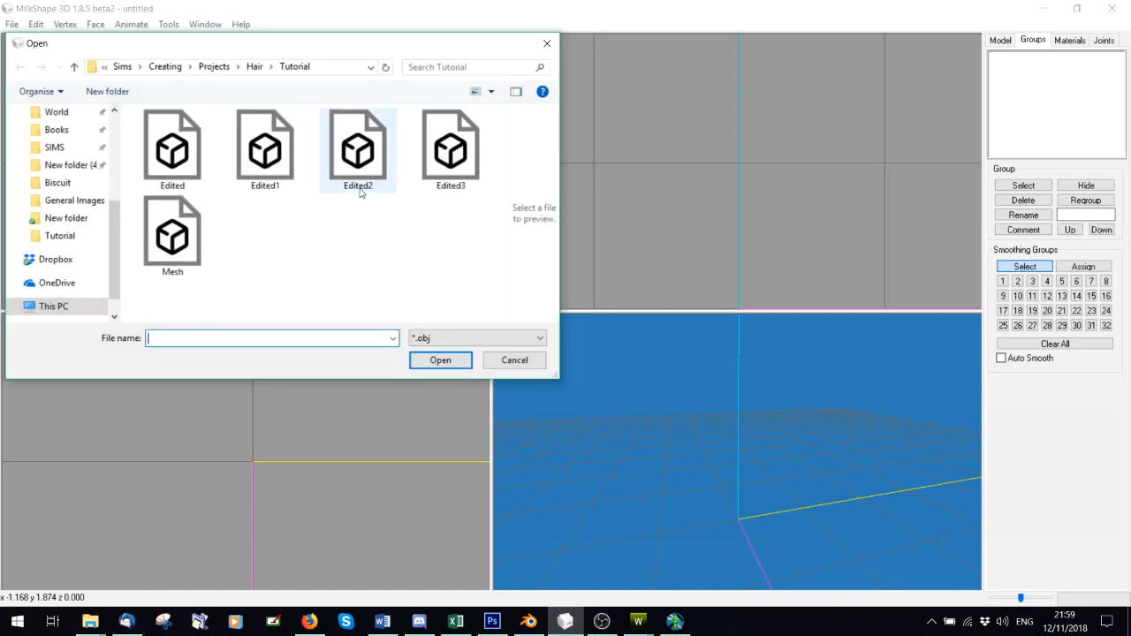
- Switch to TSR Workshop and preview the hair with the body at the maximum fat and fit settings
left_click(645, 627)
left_click(581, 555)
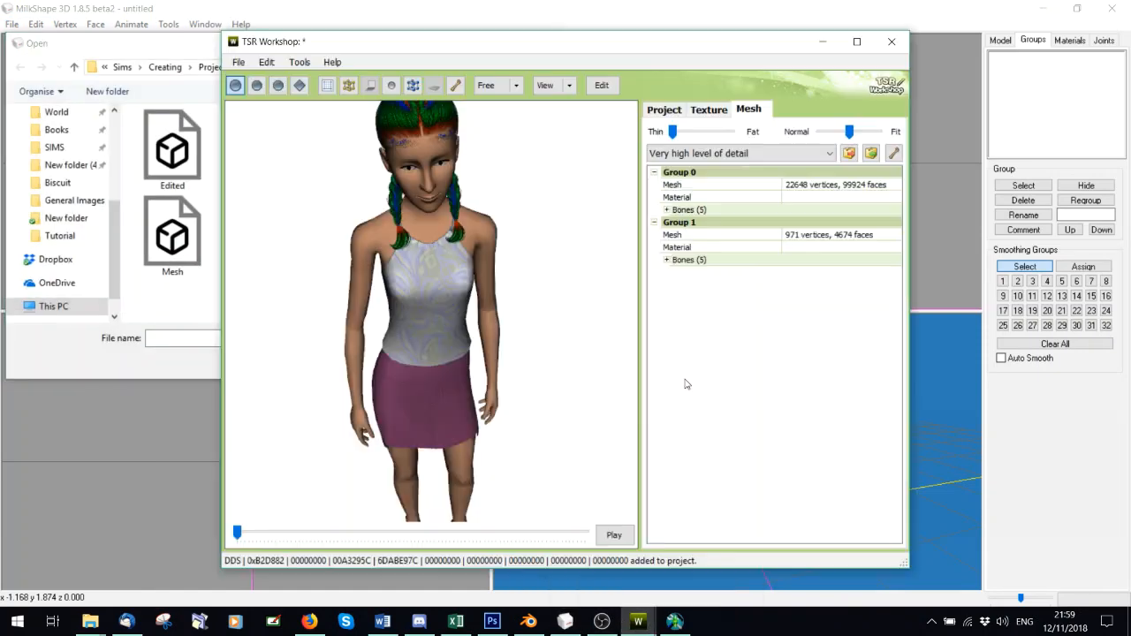
left_click_drag(673, 132, 782, 151)
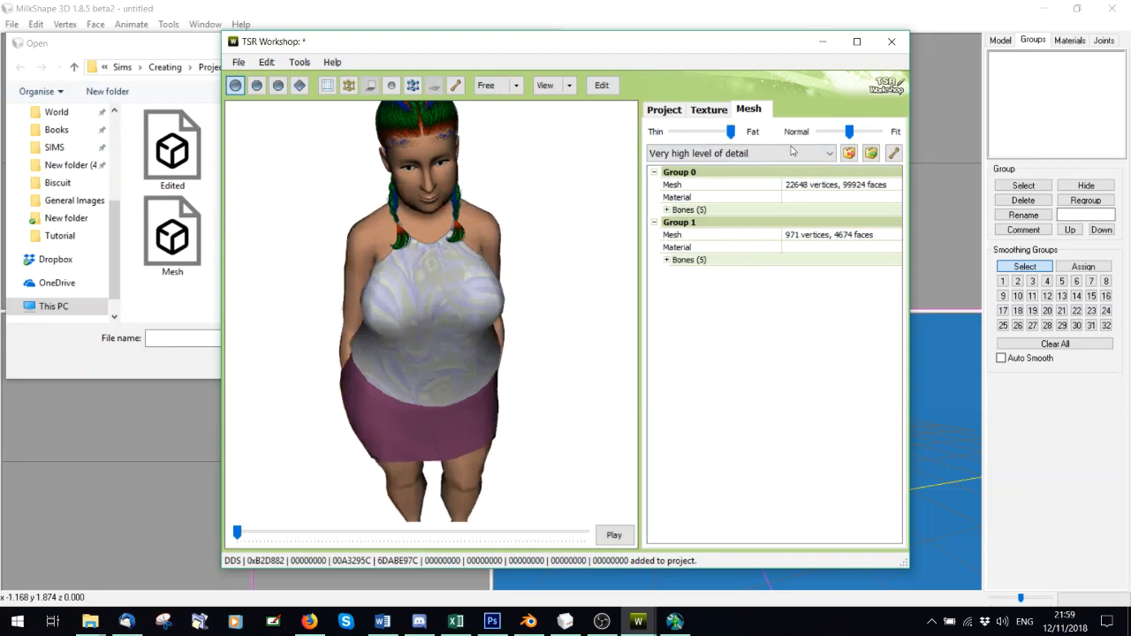
left_click_drag(849, 133, 881, 133)
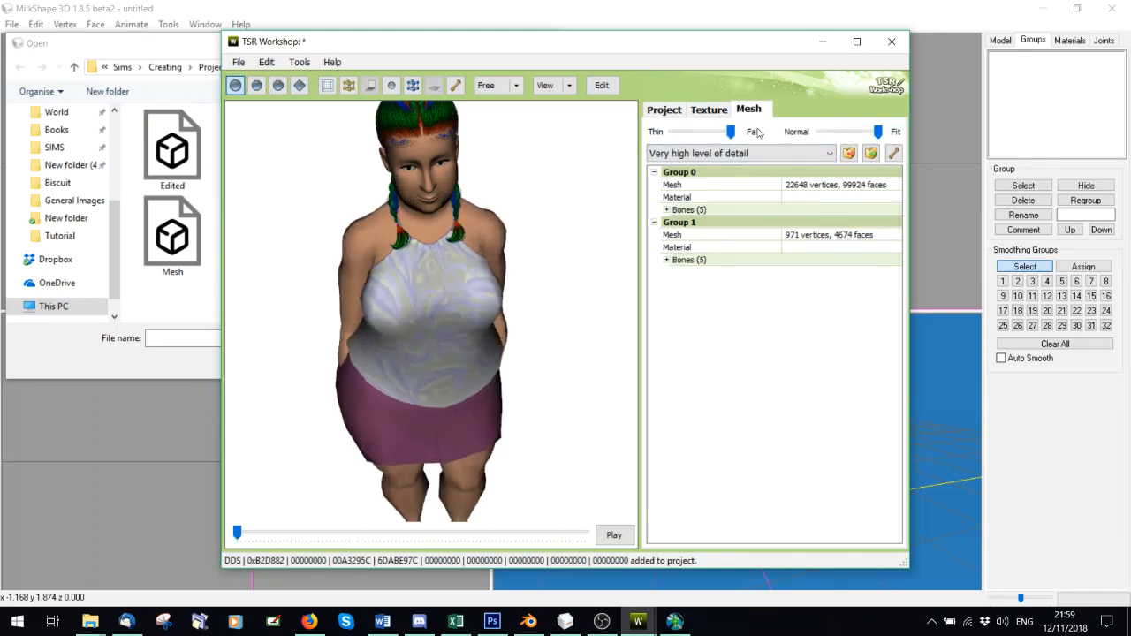
- Set the previewed body midway between thin and fat, and switch to MilkShape 3D
left_click_drag(731, 132, 701, 146)
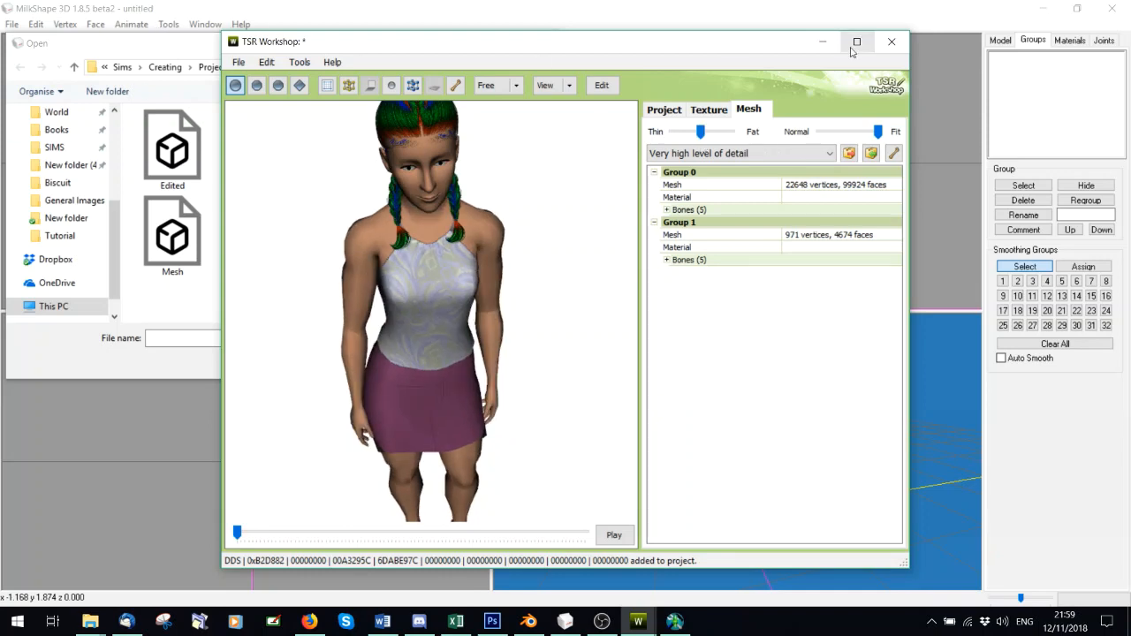
left_click(823, 41)
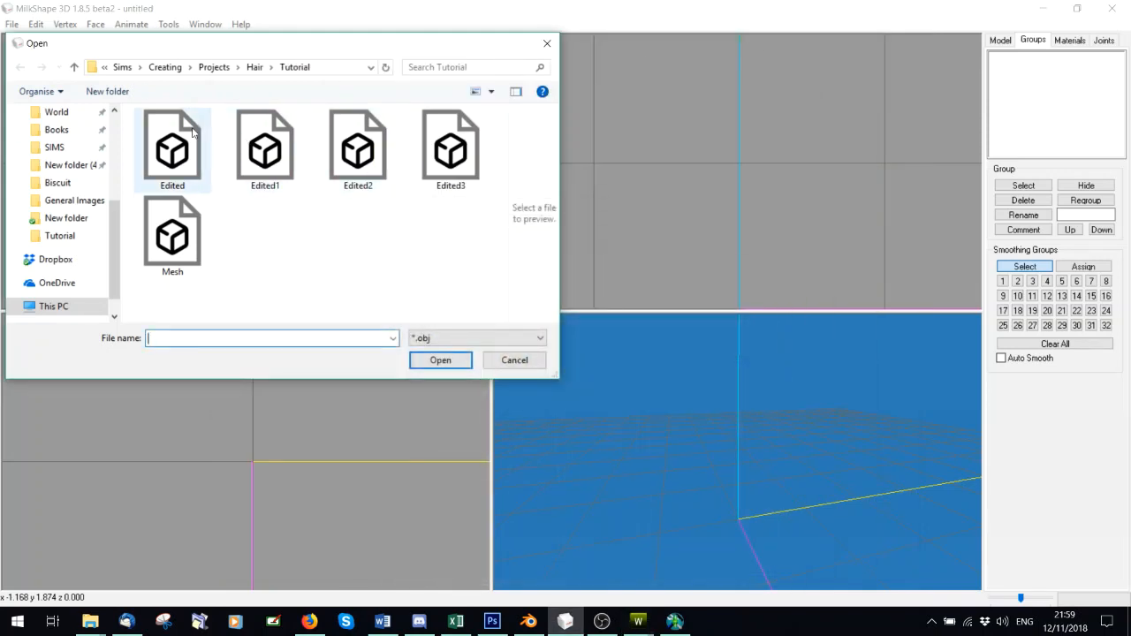
- Cancel the pending OBJ import and import the TSRW object Hai1r.wso from the Tutorial folder instead
left_click(514, 360)
left_click(12, 24)
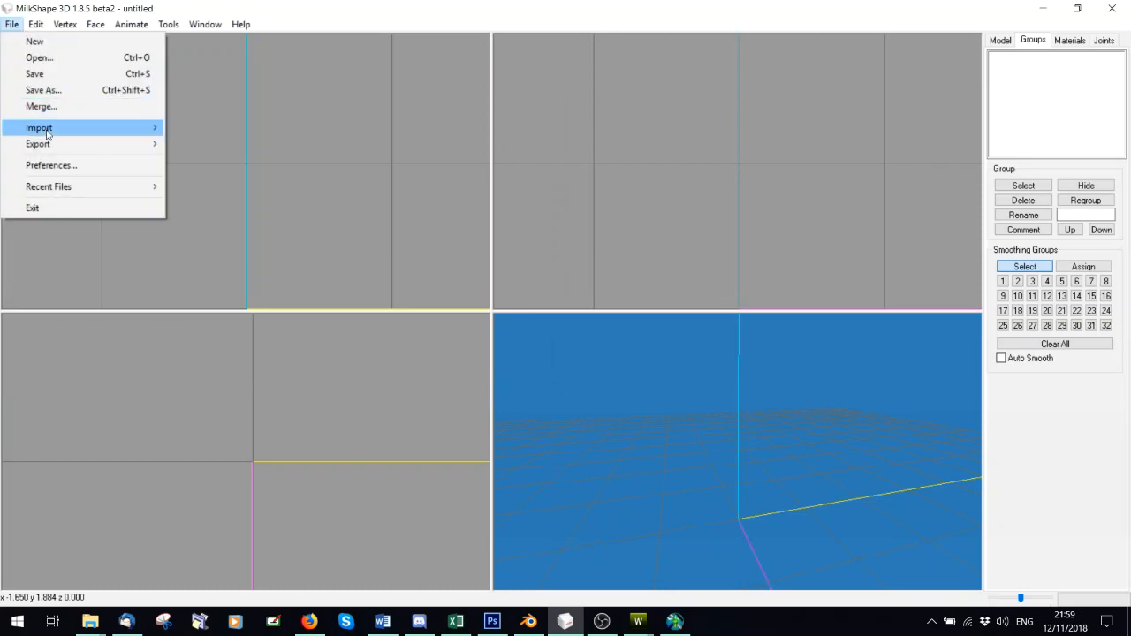
mouse_move(47, 135)
left_click(265, 609)
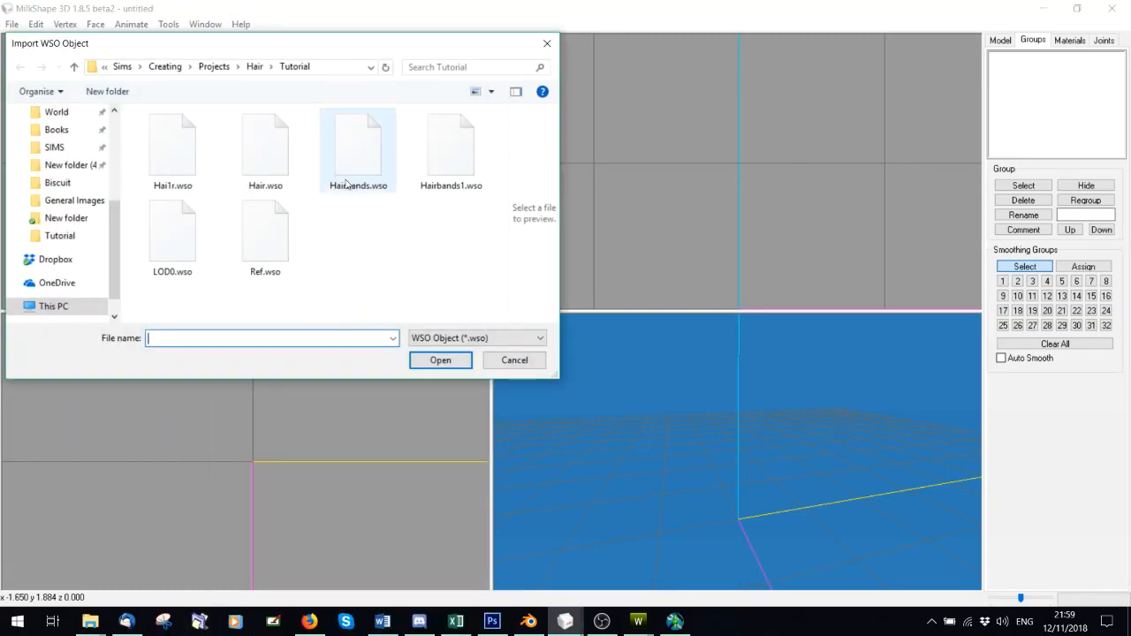
double_click(168, 159)
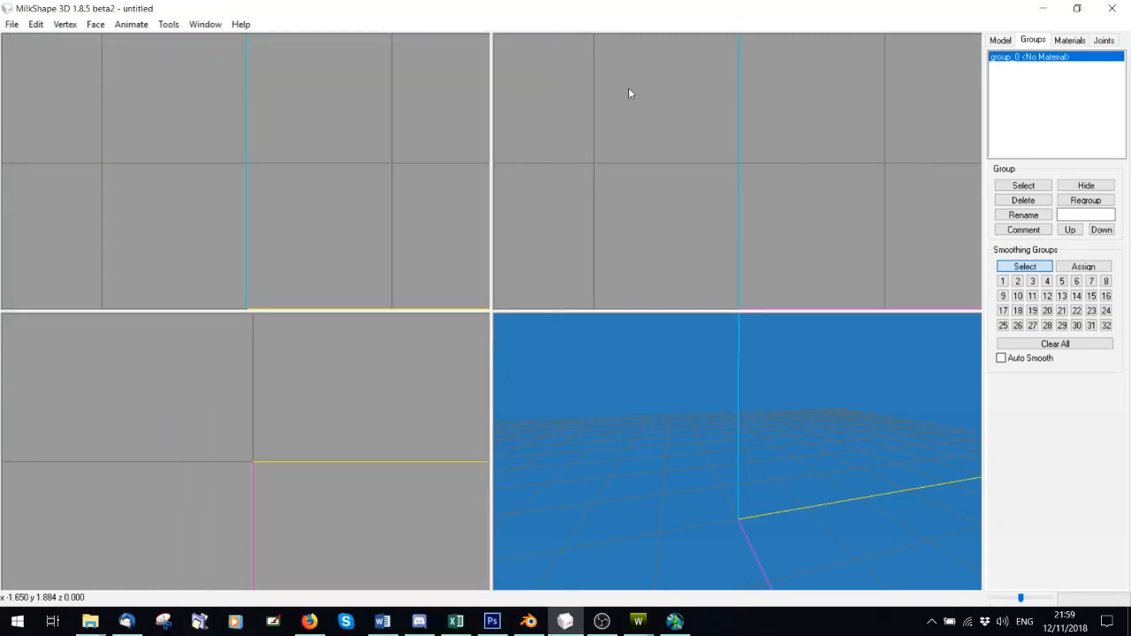
- Import the TSRW object Hairbands1.wso alongside the hair and rename its group to group_1
left_click(11, 24)
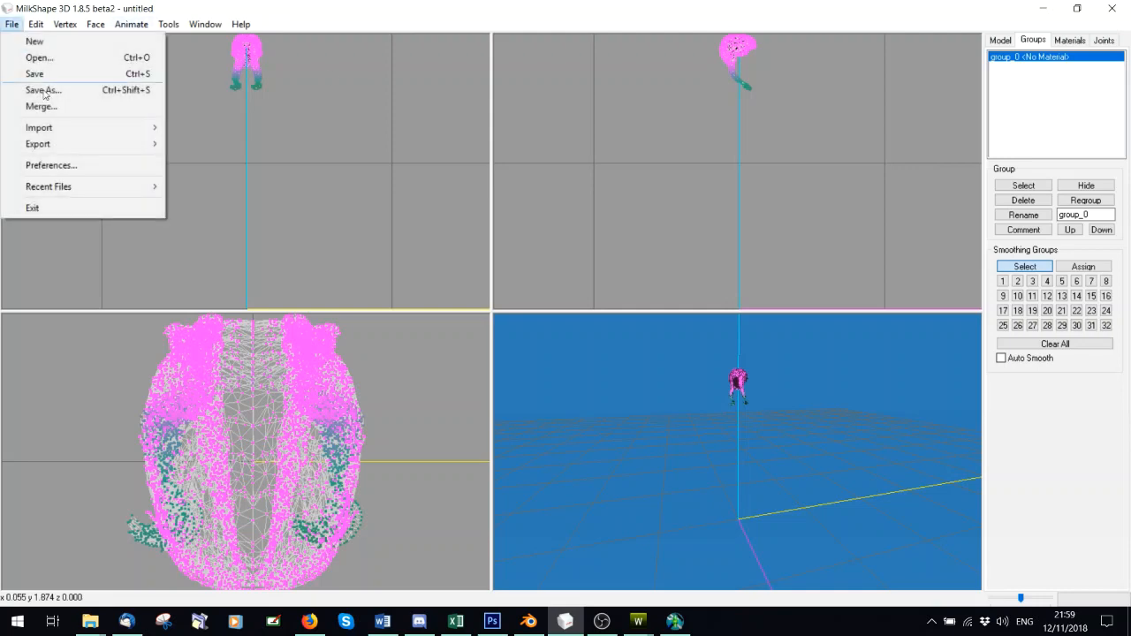
mouse_move(39, 127)
left_click(234, 614)
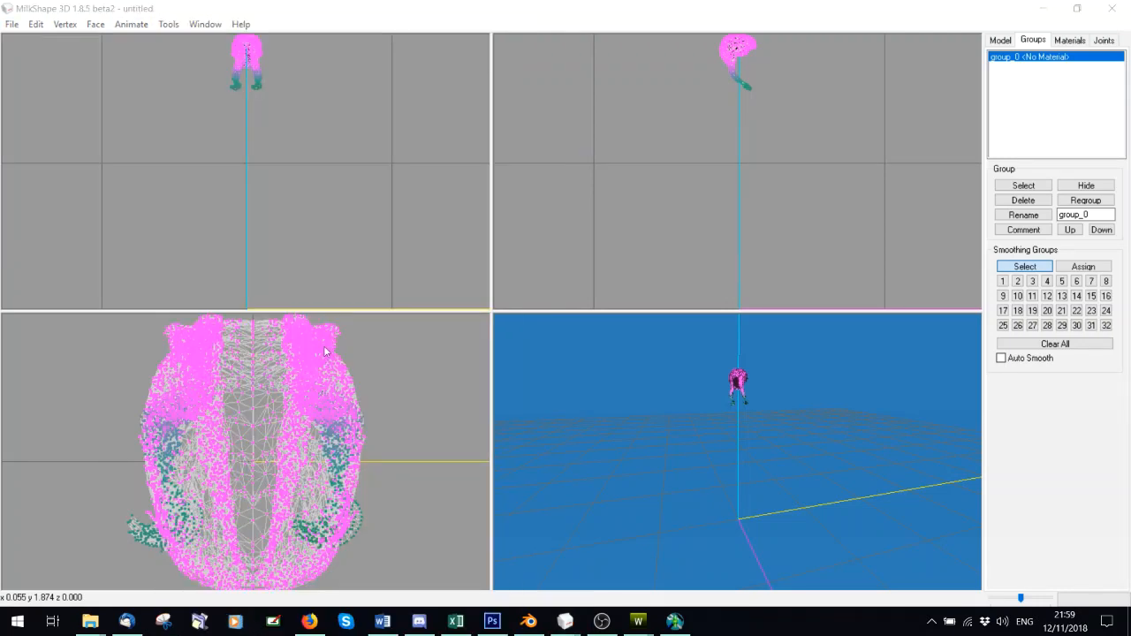
double_click(452, 149)
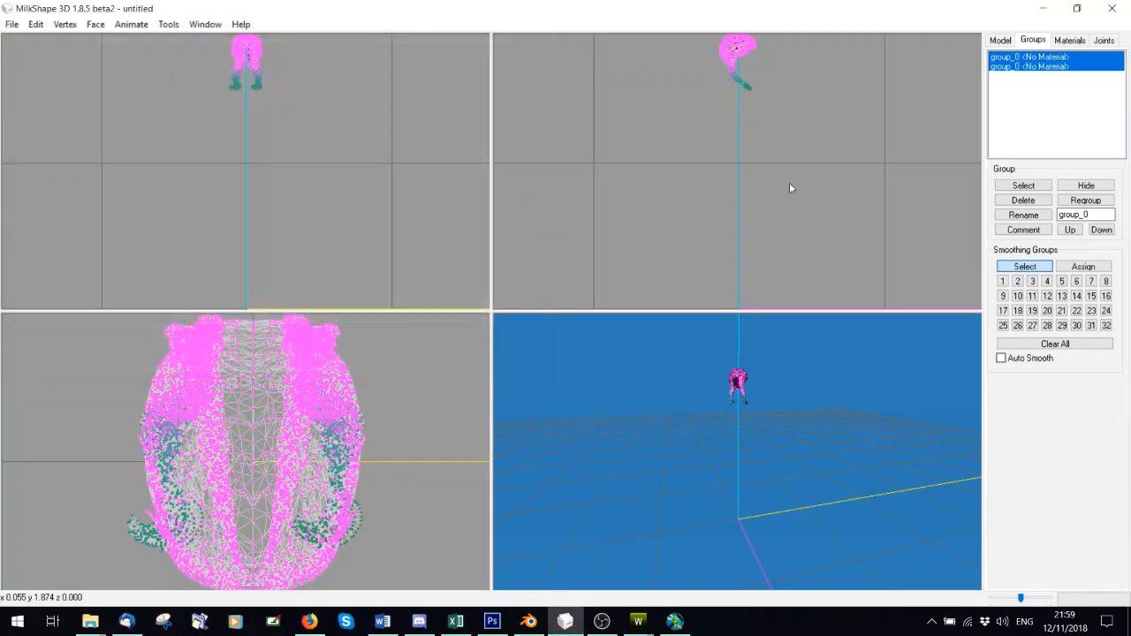
left_click(1084, 157)
key("BackSpace")
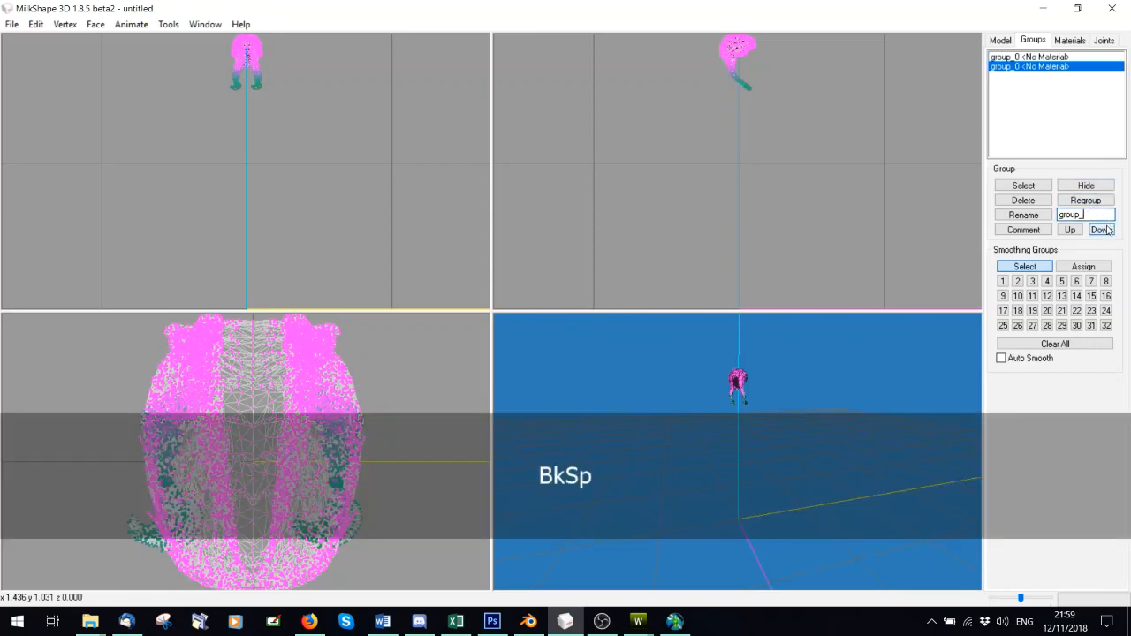
- Export both groups as the TSRW object LOD1.wso in the Tutorial folder, and delete them from the scene
left_click(12, 24)
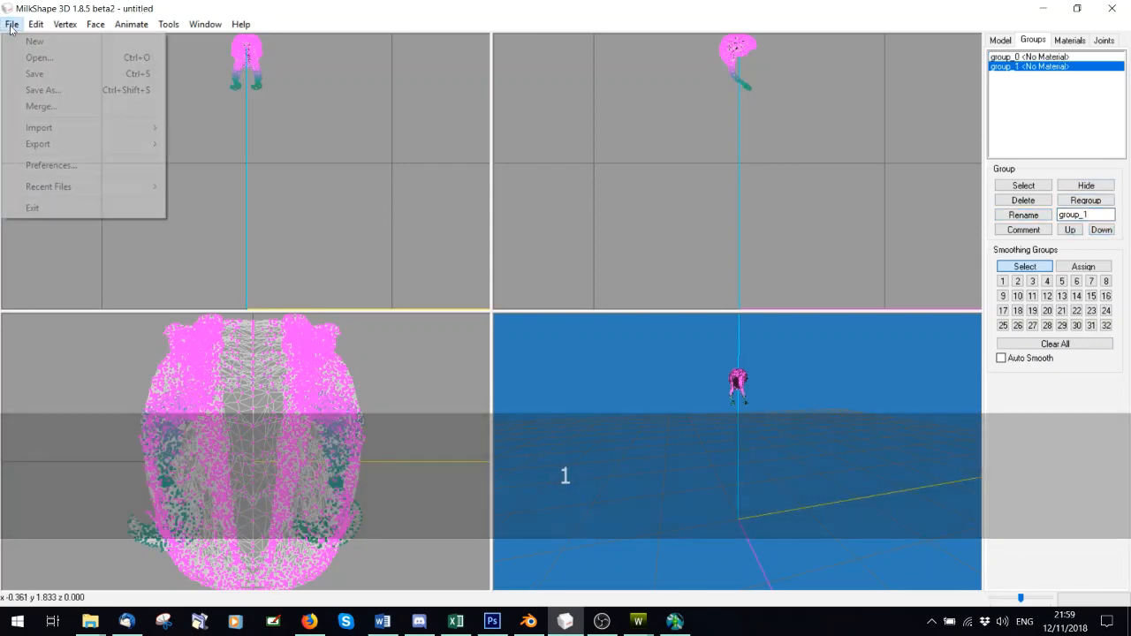
mouse_move(40, 215)
left_click(212, 539)
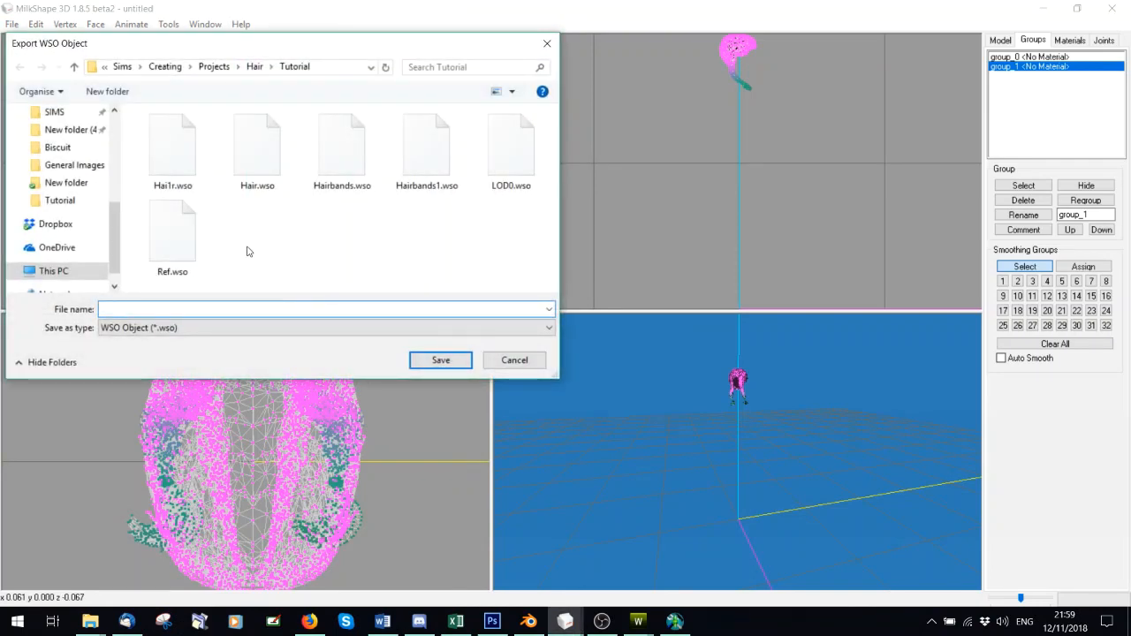
left_click(518, 176)
left_click(128, 308)
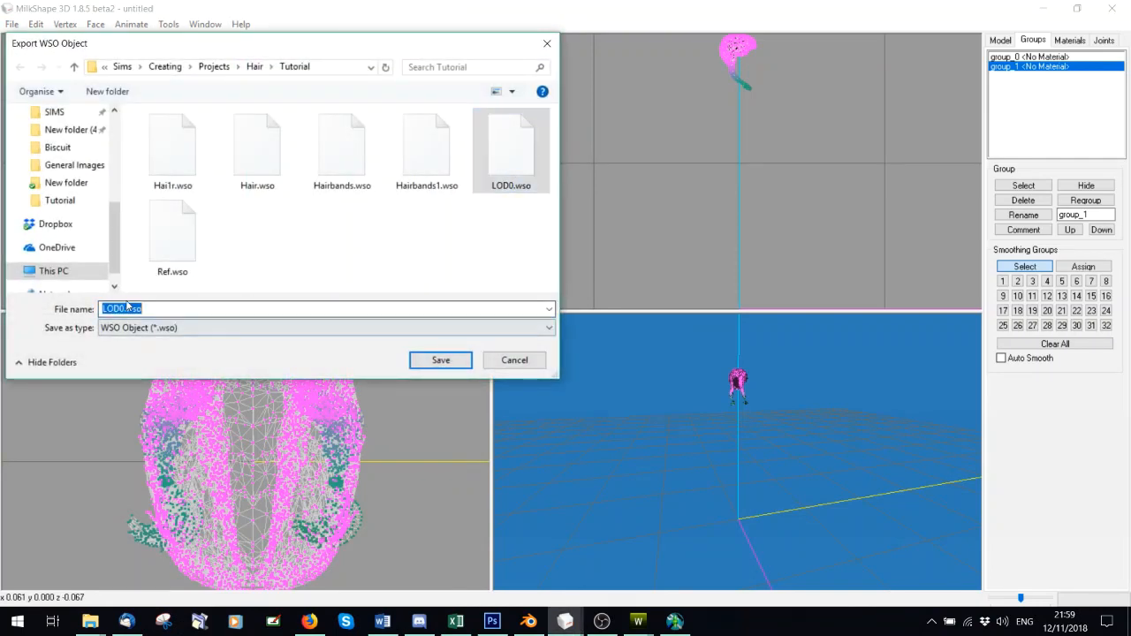
key("BackSpace")
type("1")
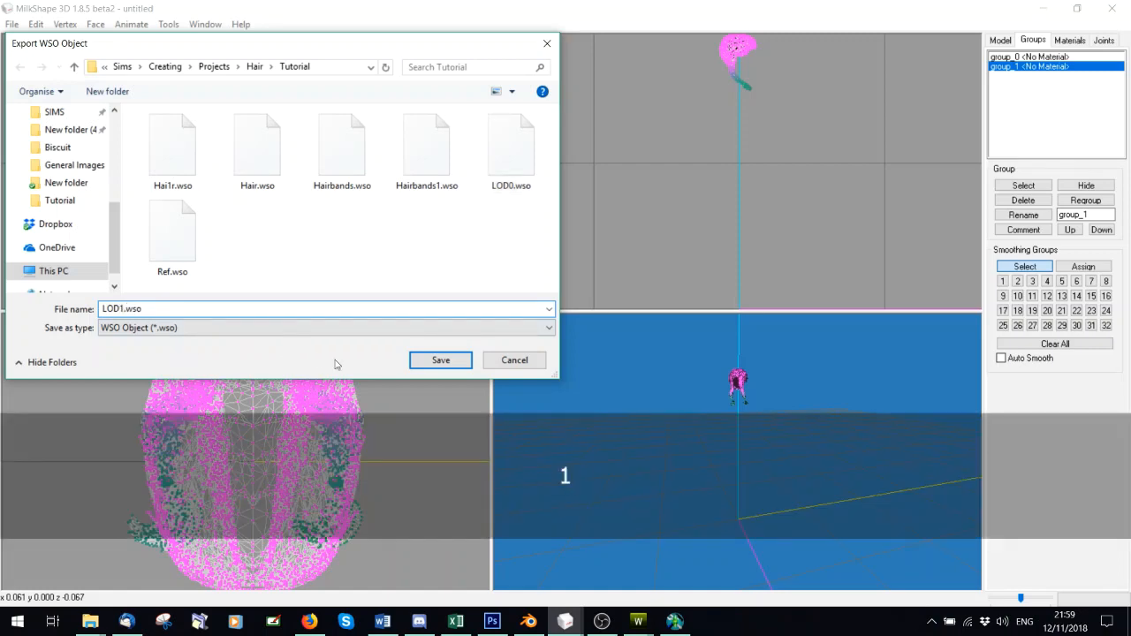
left_click(440, 360)
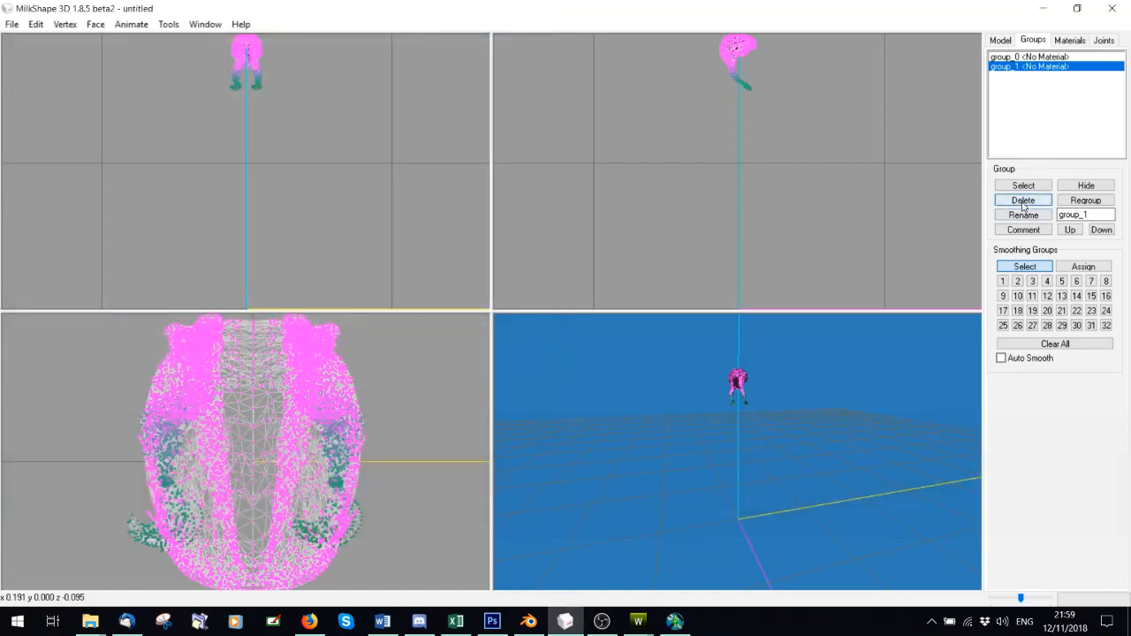
left_click(1022, 201)
- Import the Wavefront OBJ file Edited2 from the Tutorial folder and rename its group to group_base
left_click(12, 24)
mouse_move(80, 128)
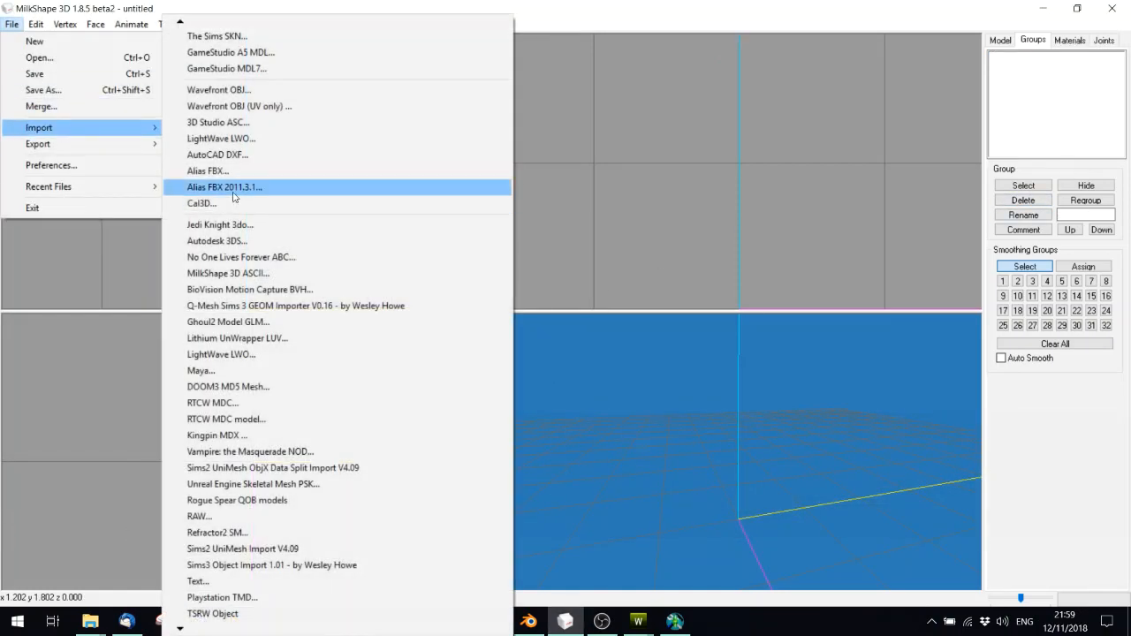
left_click(210, 89)
left_click(378, 157)
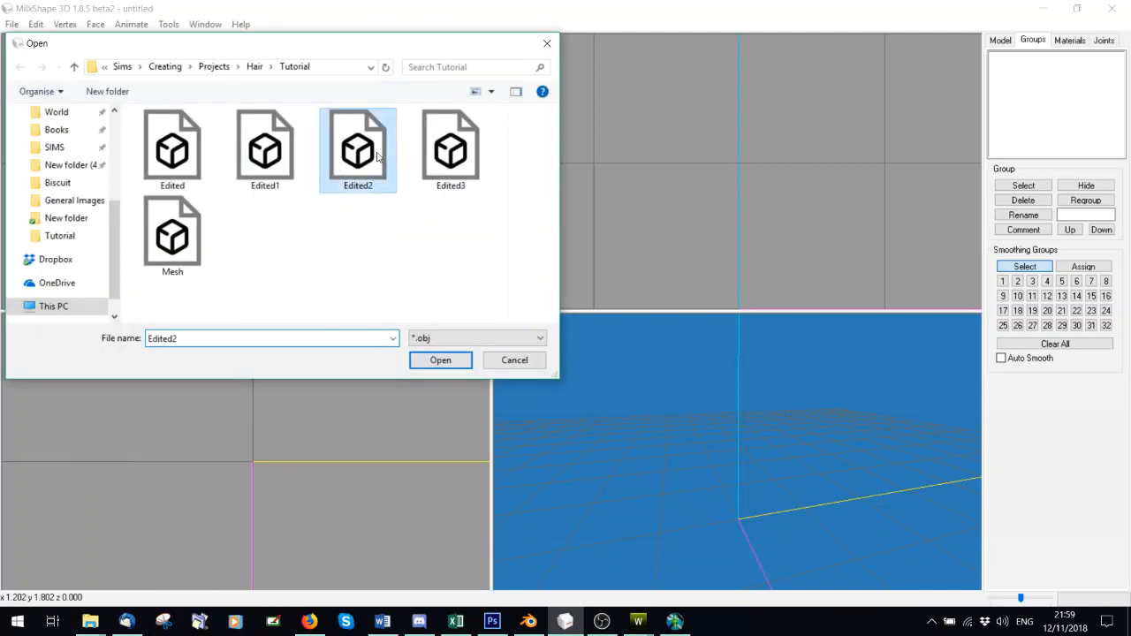
double_click(370, 153)
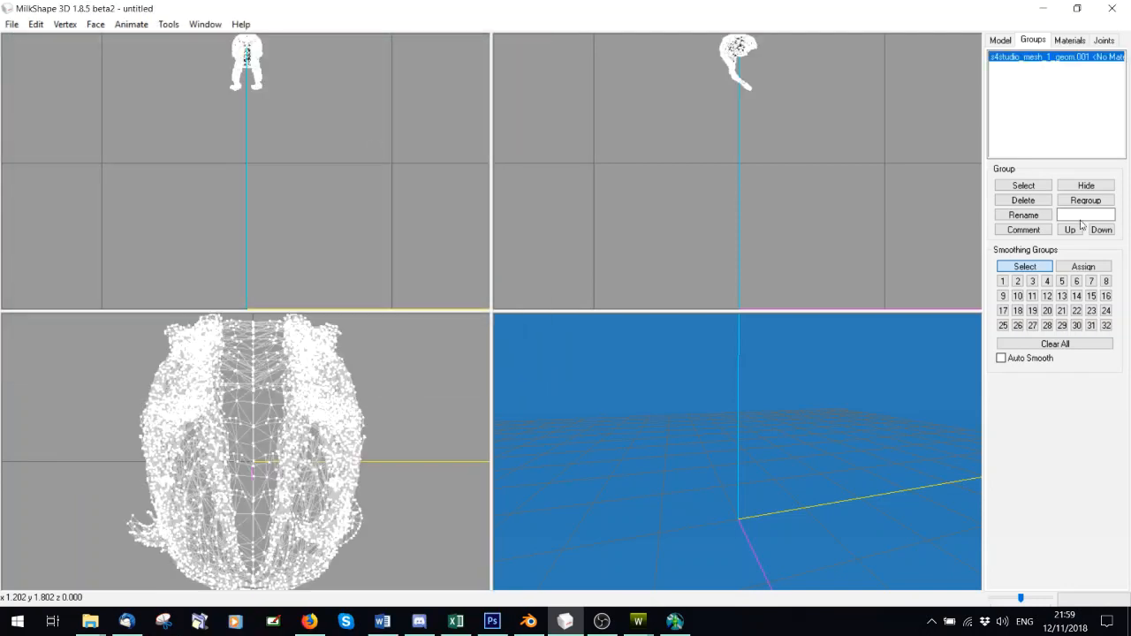
type("group_base")
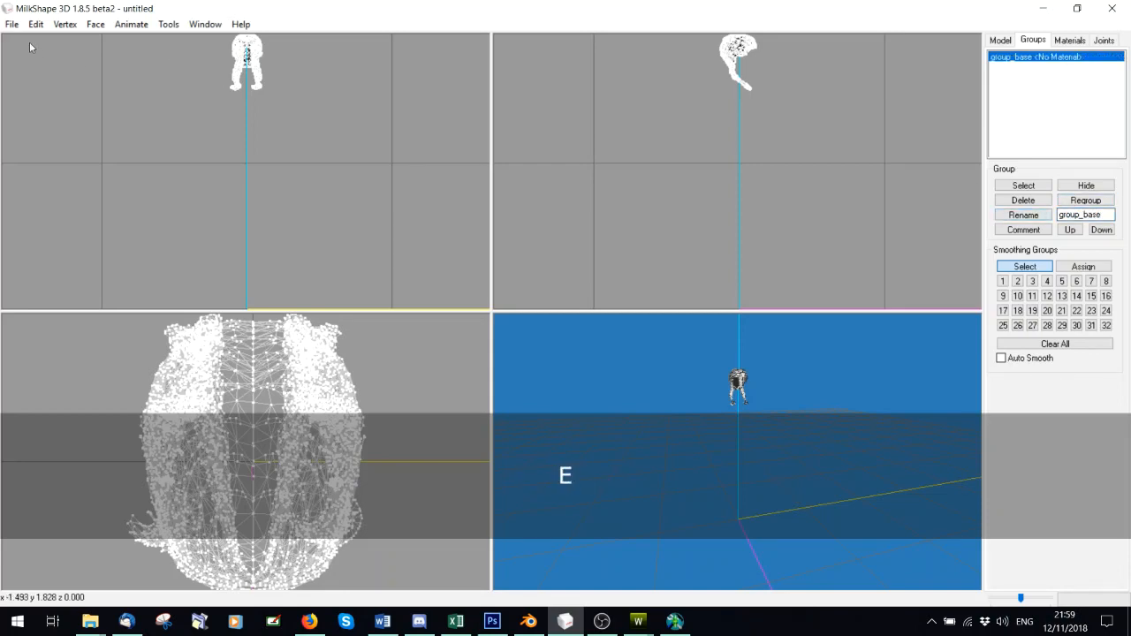
- Export the Edited2 mesh as the TSRW object LOD2 in the Tutorial folder, and delete its group from the scene
left_click(11, 23)
mouse_move(38, 143)
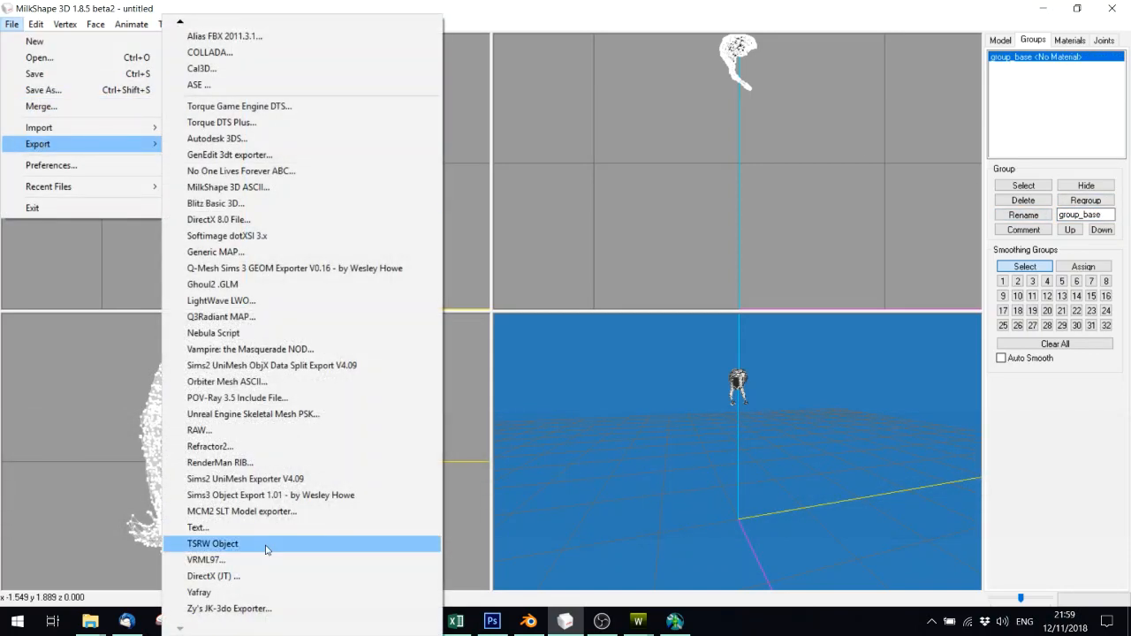
left_click(267, 549)
left_click(427, 150)
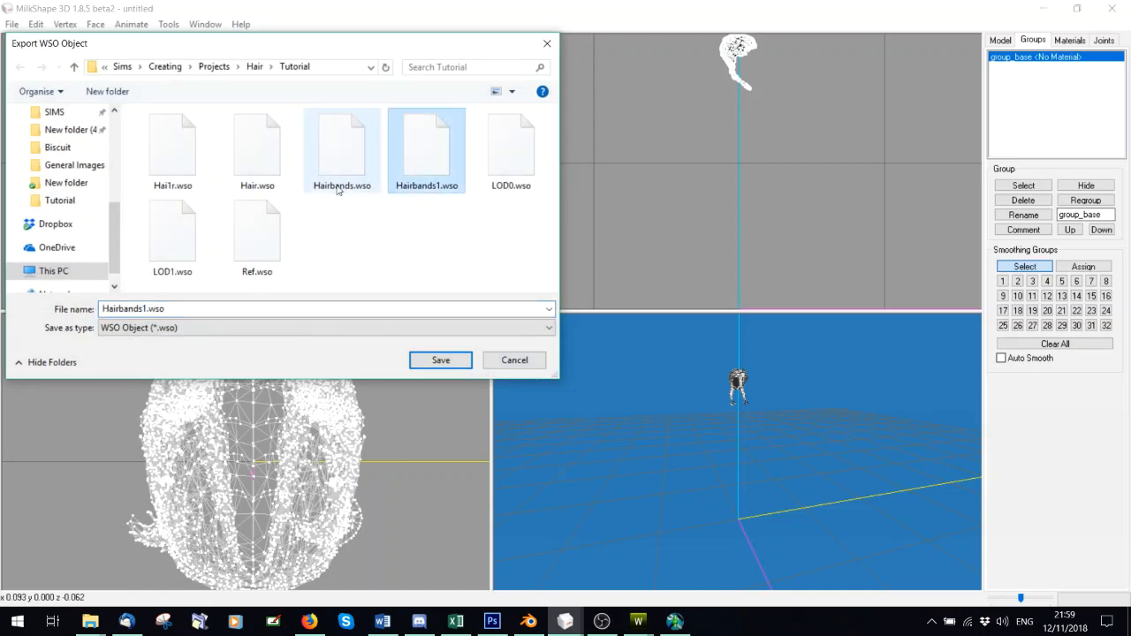
left_click(359, 266)
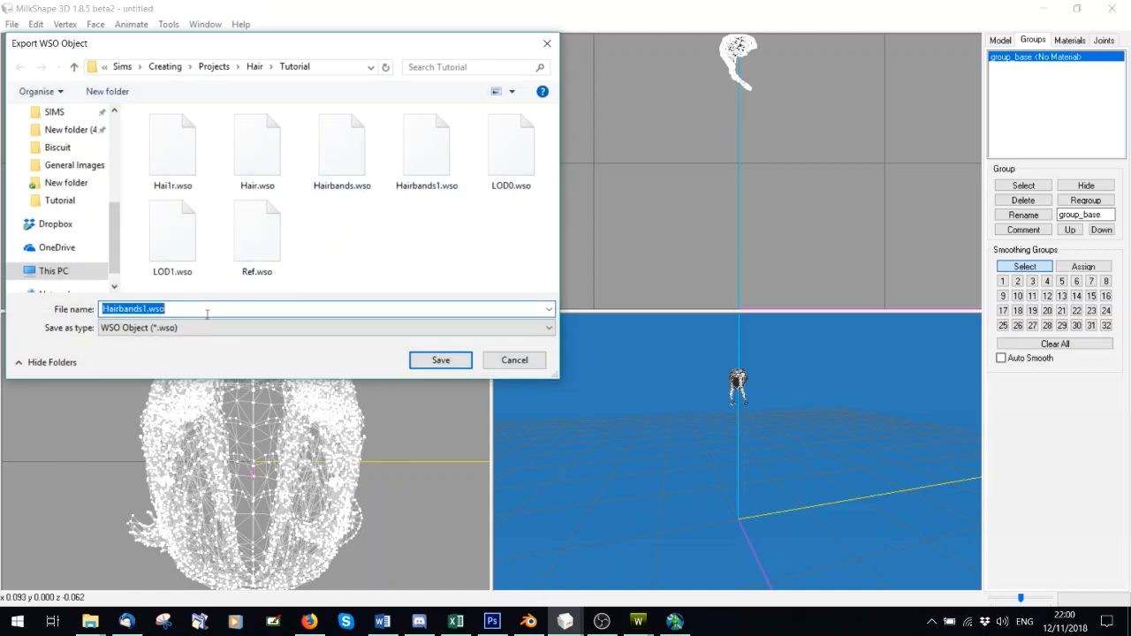
type("LOD")
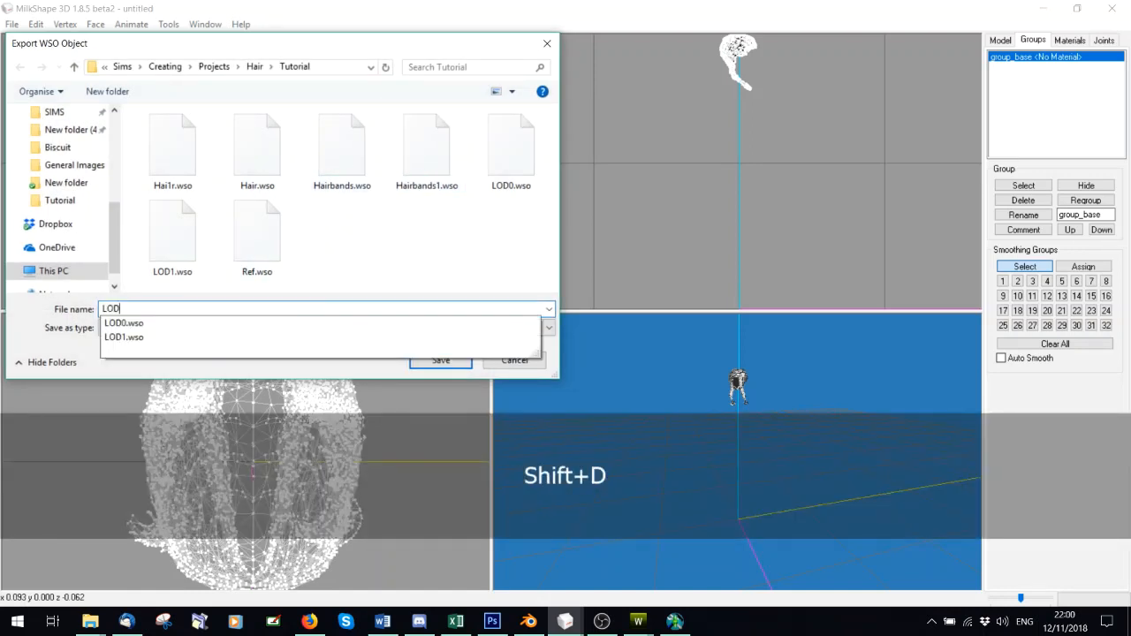
type("2")
left_click(428, 361)
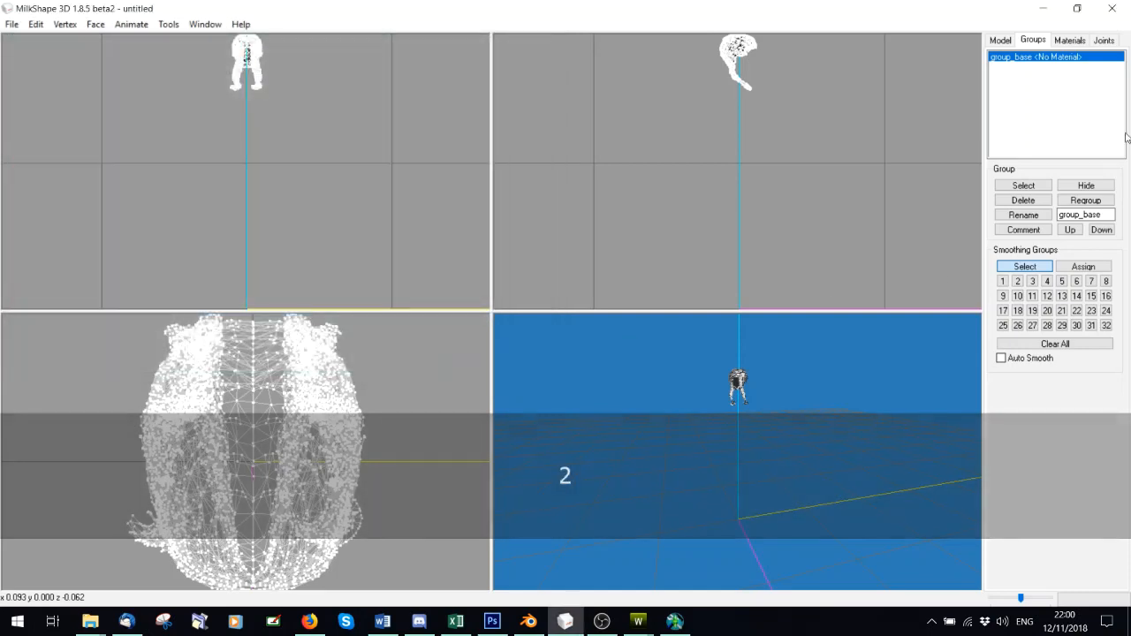
left_click(1023, 200)
left_click(11, 24)
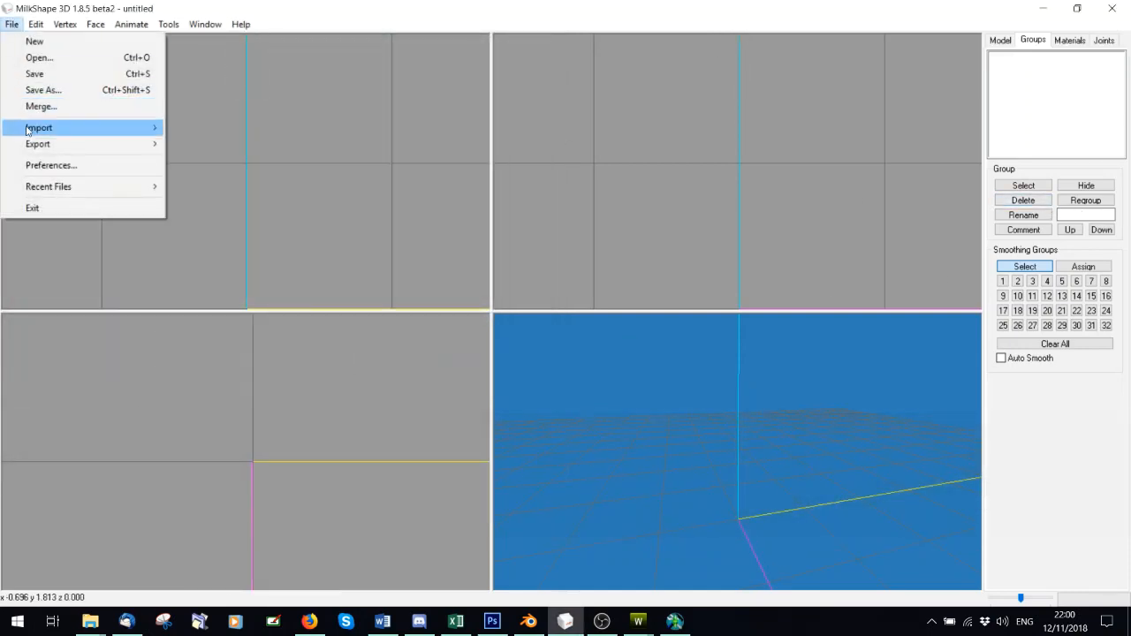
mouse_move(27, 130)
left_click(234, 609)
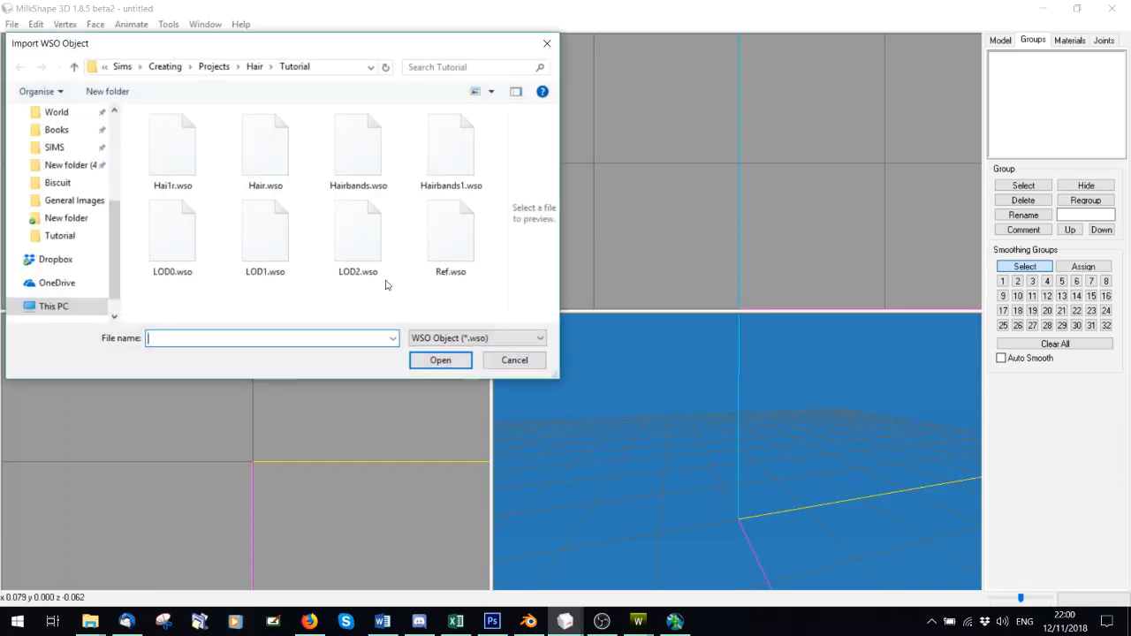
left_click(510, 360)
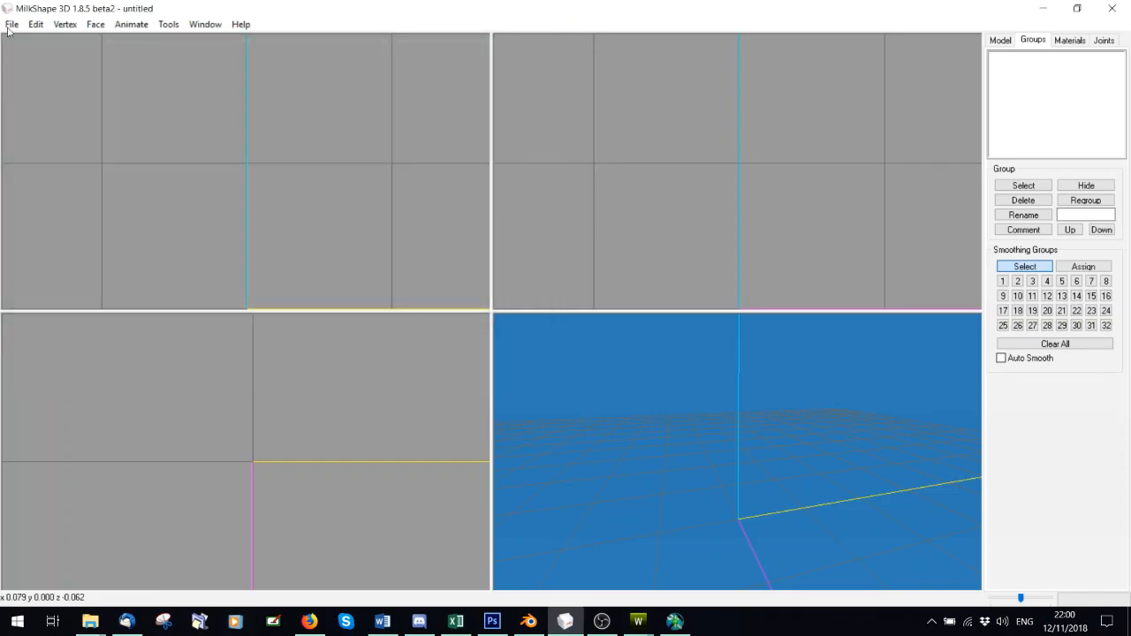
- Import the Wavefront OBJ file Edited3 from the Tutorial folder and rename its group to group_base
left_click(11, 24)
mouse_move(36, 129)
left_click(222, 90)
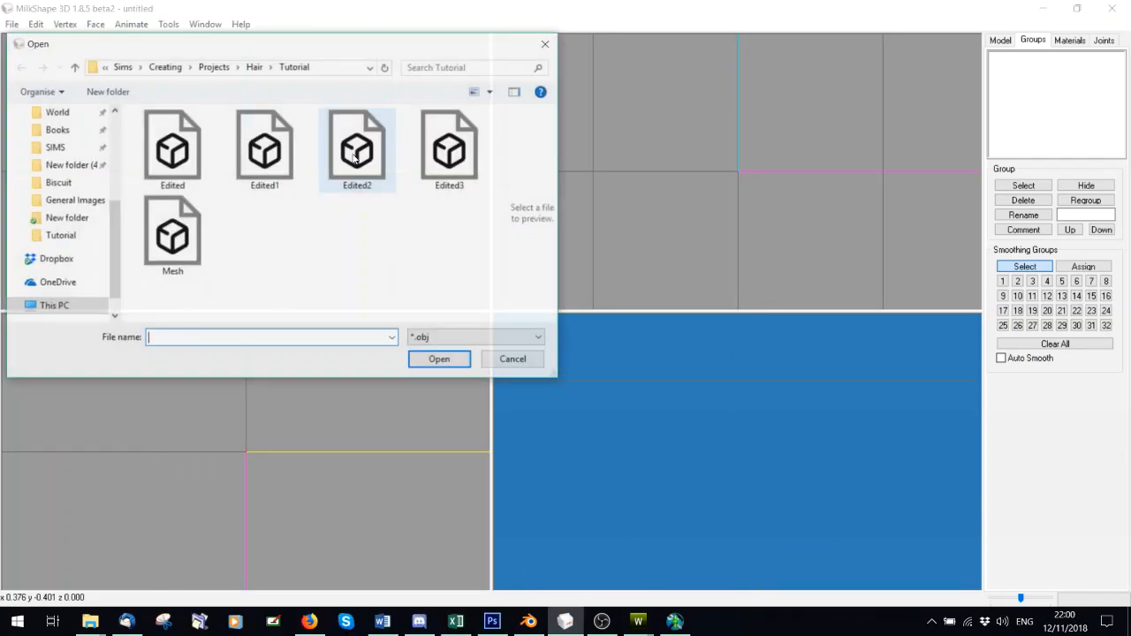
left_click(453, 139)
double_click(444, 143)
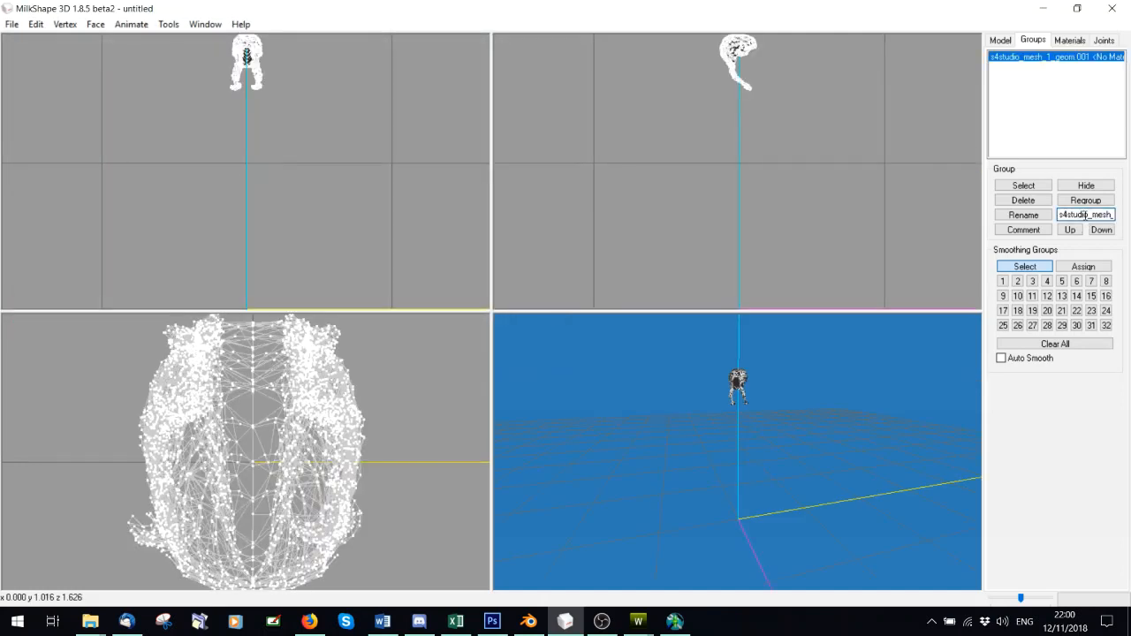
type("group_base")
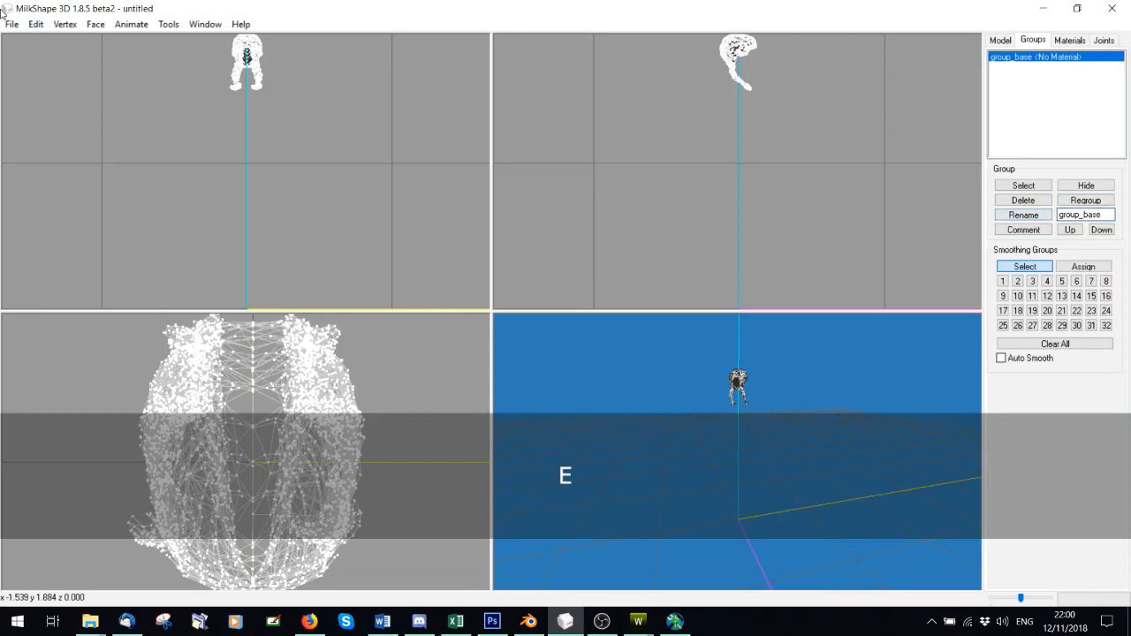
- Export the Edited3 mesh as the TSRW object LOD3 in the Tutorial folder
left_click(11, 24)
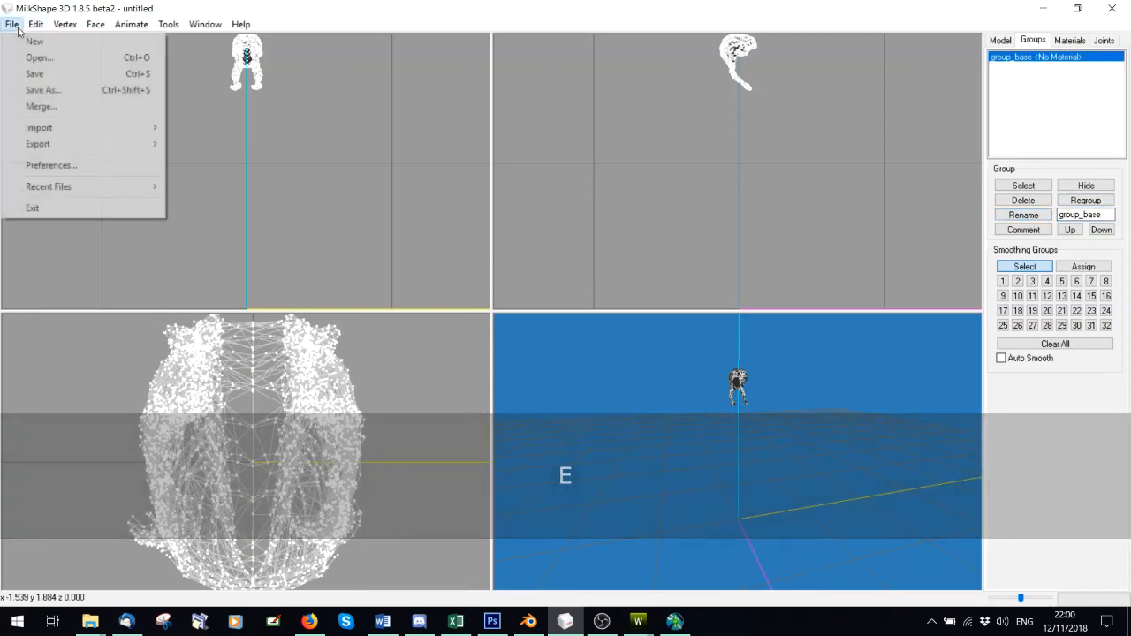
mouse_move(53, 144)
left_click(215, 544)
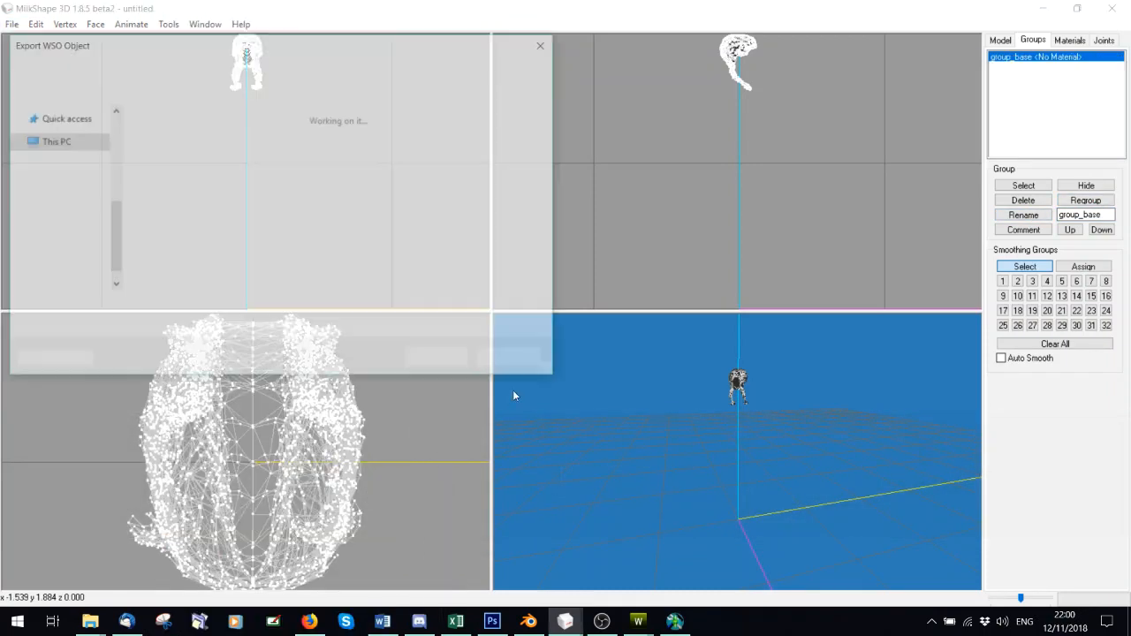
type("LOD3")
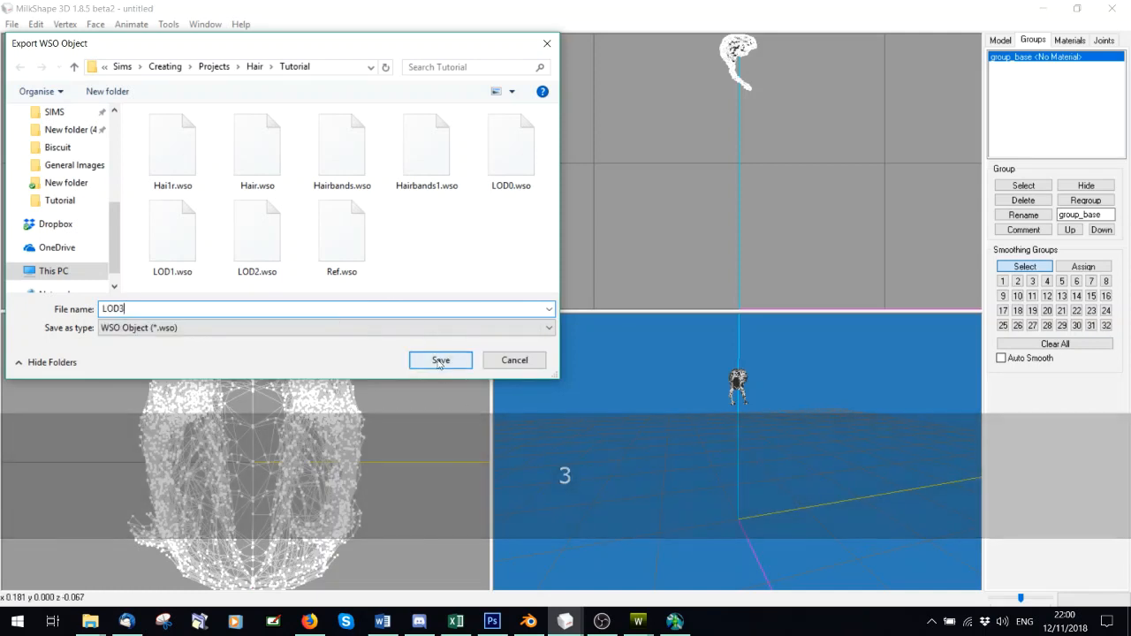
key("Return")
- In Mesh Toolkit, auto-assign bones to LOD2.wso using Ref.wso as the reference mesh, and overwrite LOD2.wso with the result
left_click(674, 621)
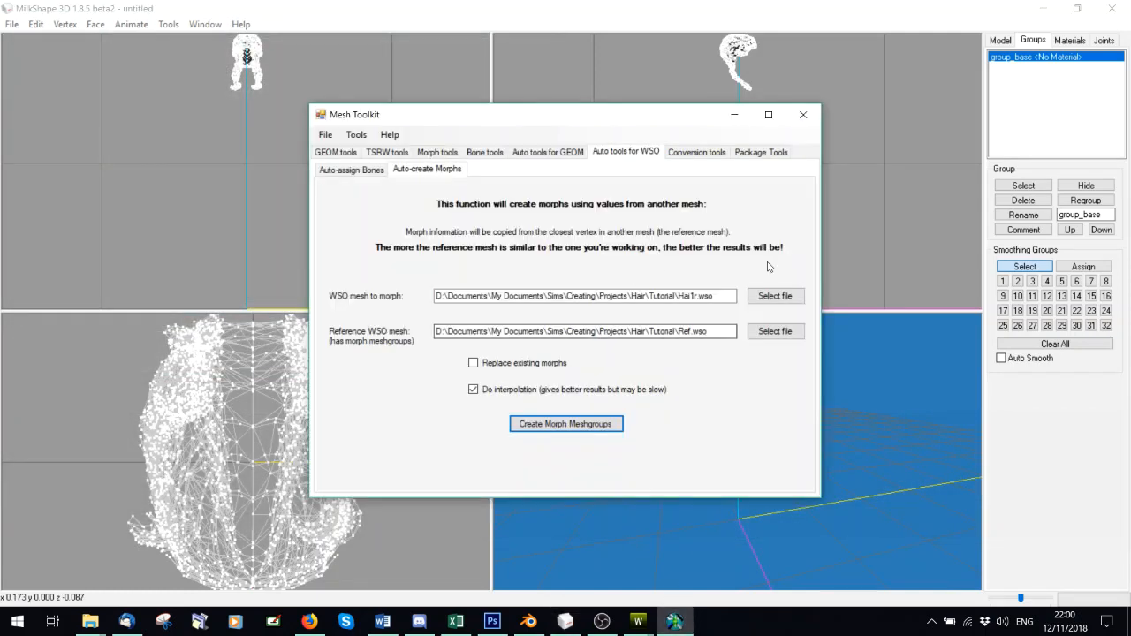
left_click(349, 168)
left_click(766, 299)
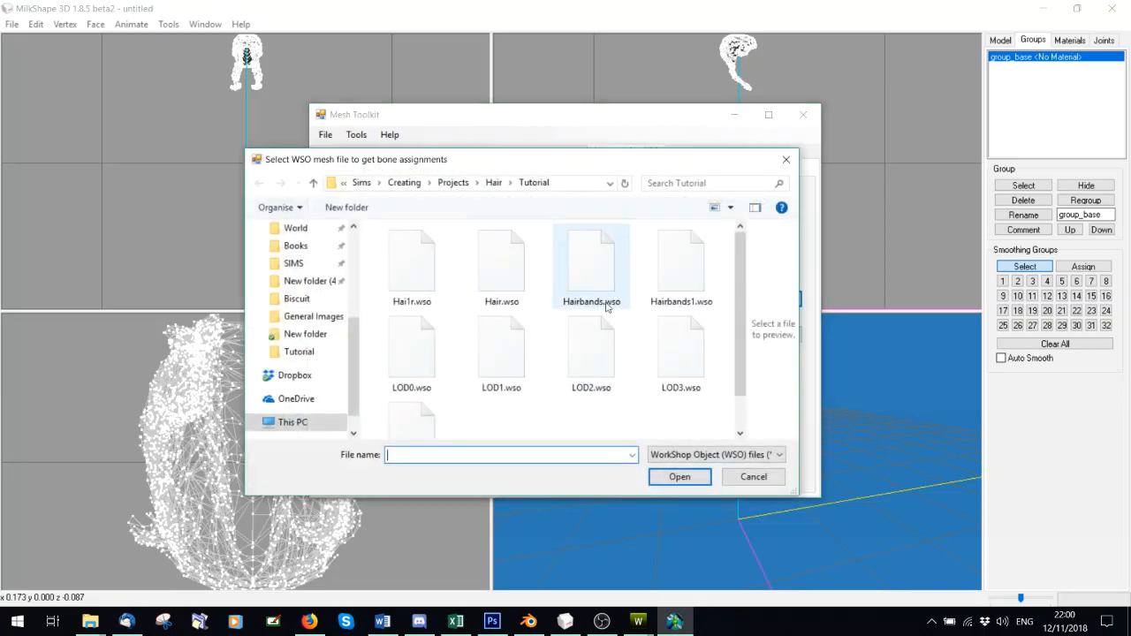
double_click(591, 353)
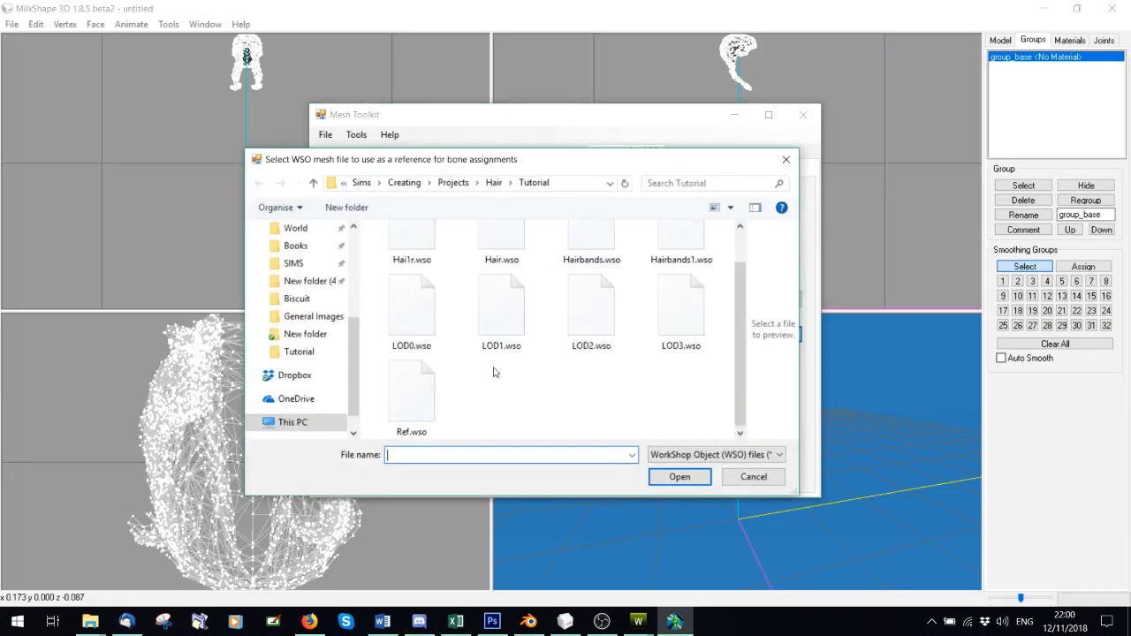
double_click(406, 428)
left_click(566, 429)
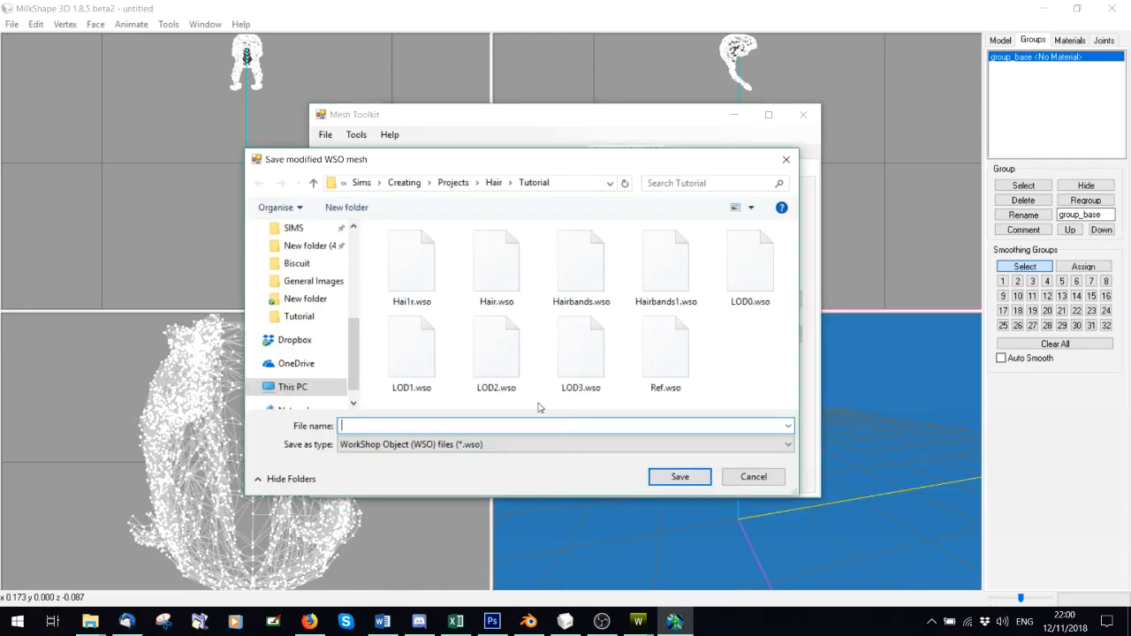
double_click(497, 371)
left_click(618, 316)
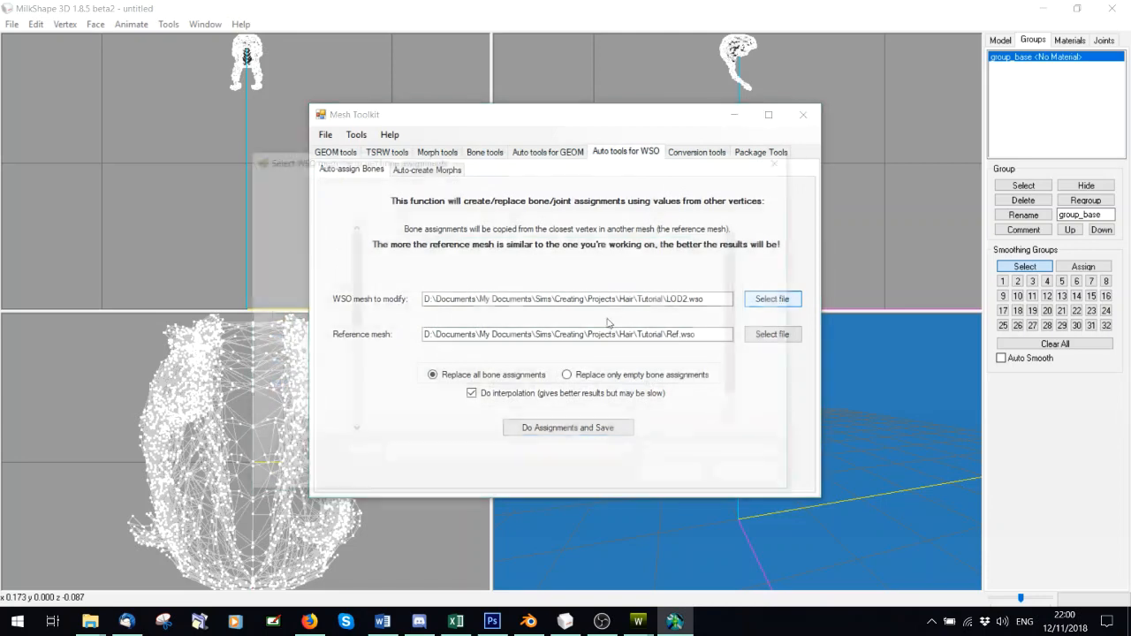
- Auto-assign bones to LOD3.wso from the Ref.wso reference and save the result over LOD3.wso
left_click(772, 297)
left_click(690, 367)
double_click(690, 367)
left_click(609, 428)
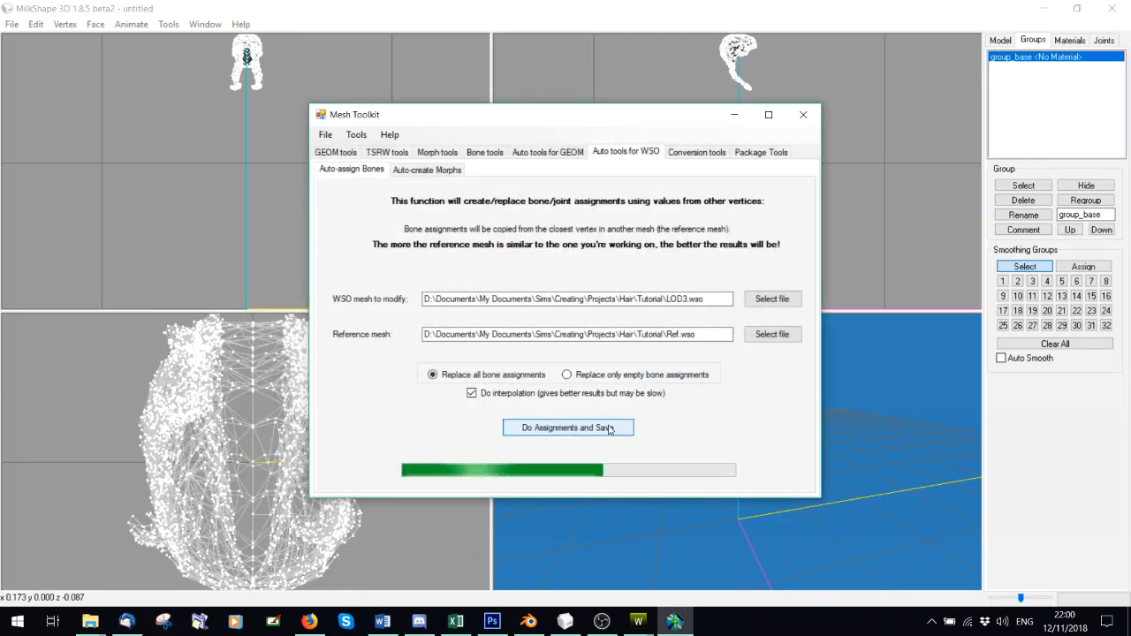
double_click(573, 352)
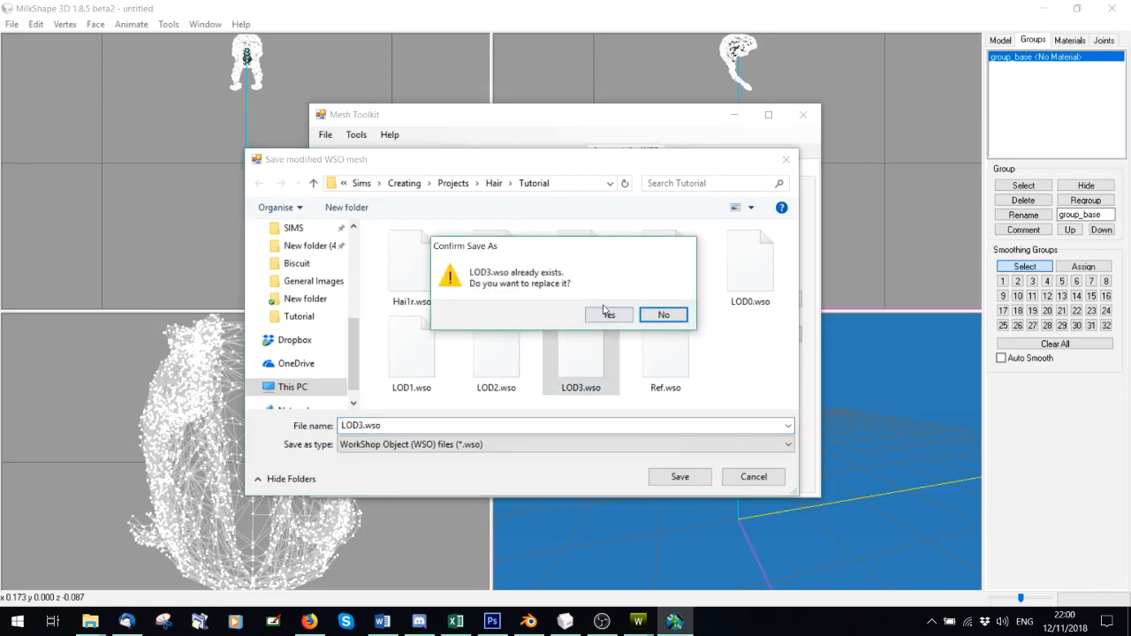
left_click(606, 313)
- Switch to TSR Workshop and import LOD1.wso as the high level of detail mesh, updating the bounding box values automatically
left_click(592, 579)
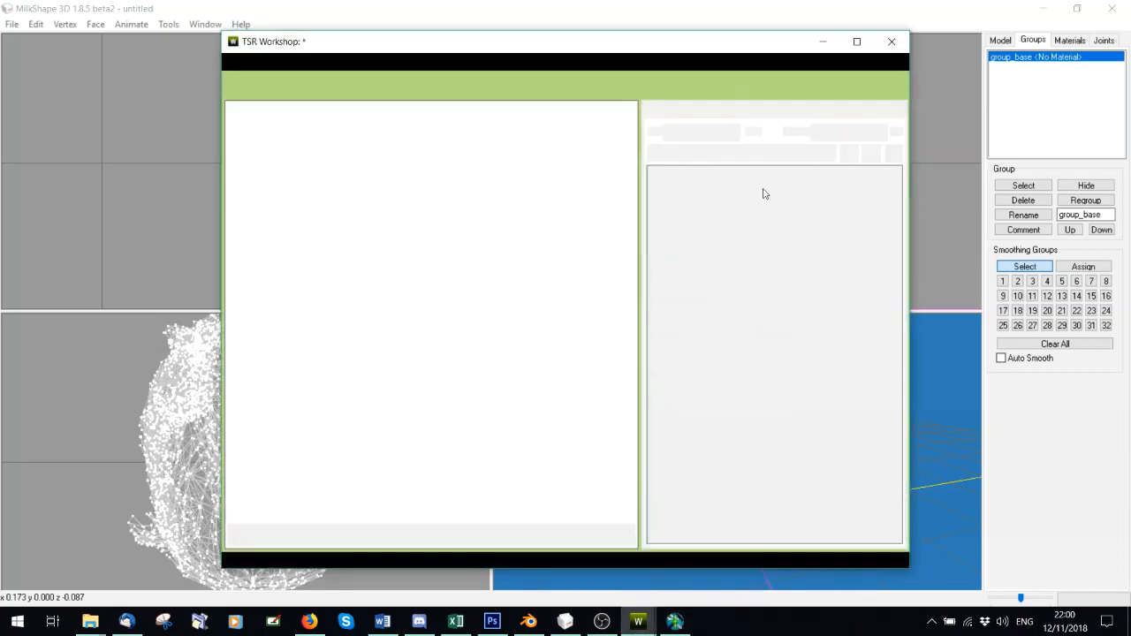
left_click(747, 156)
left_click(732, 180)
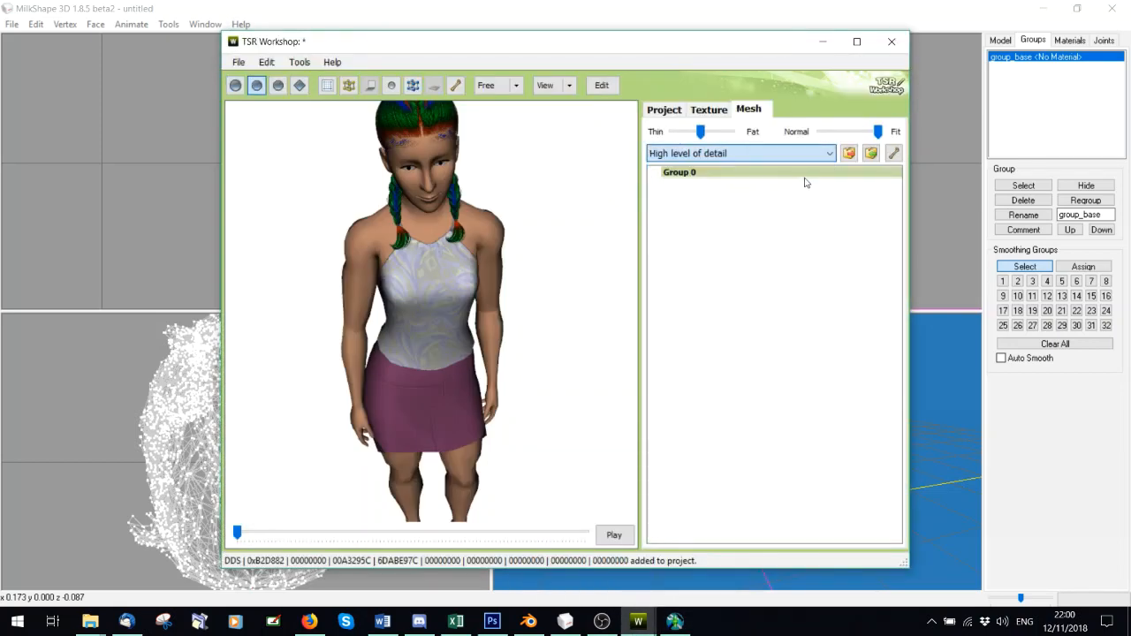
left_click(870, 153)
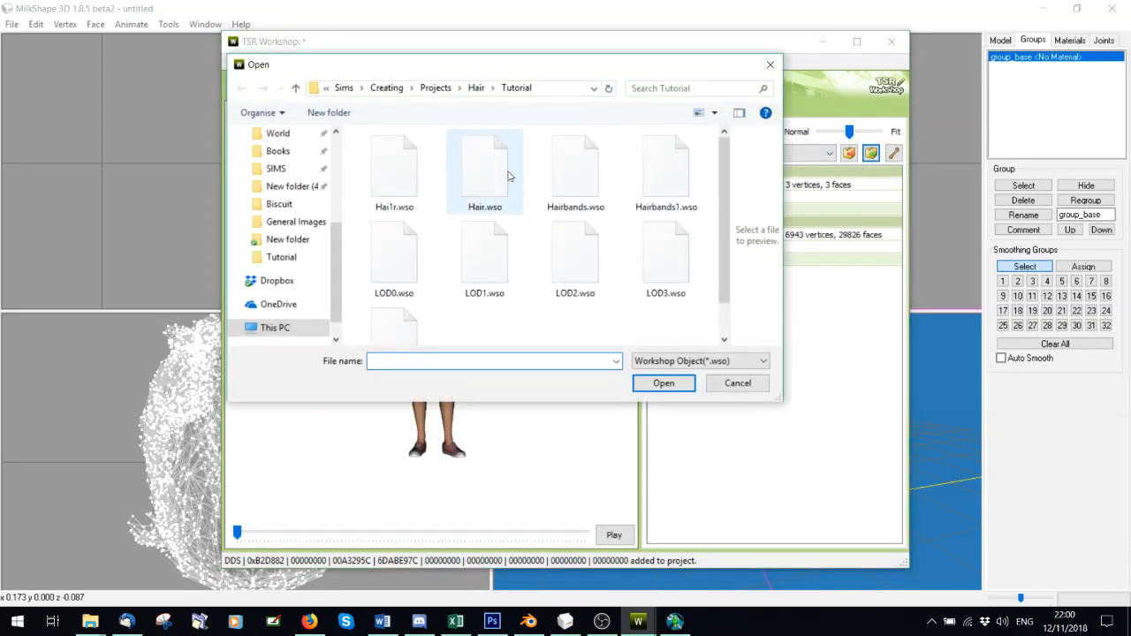
double_click(485, 254)
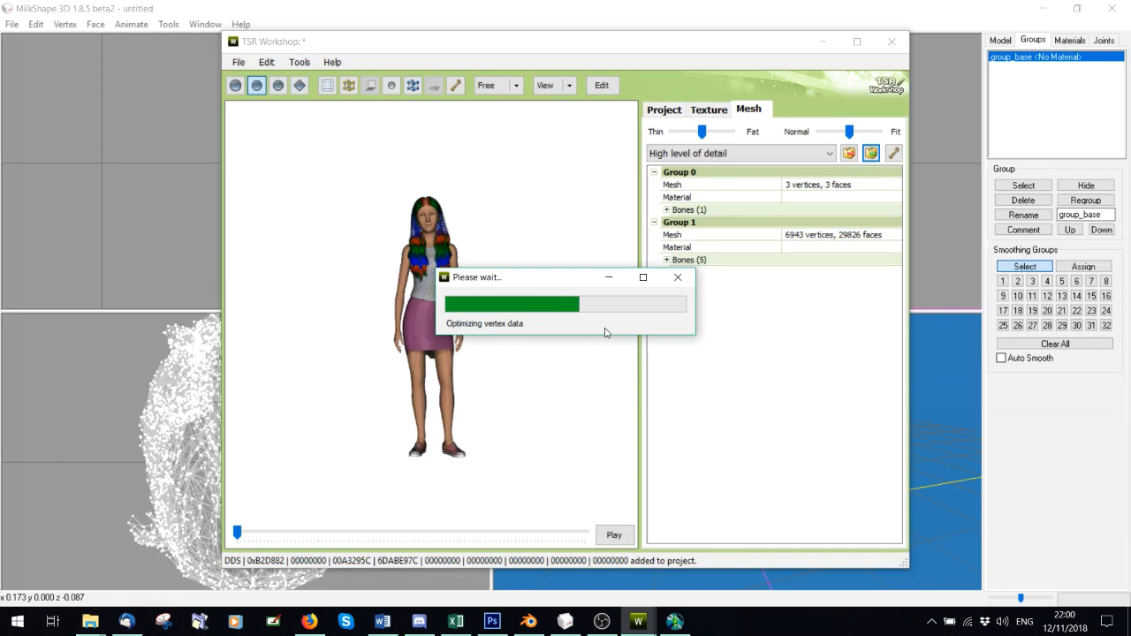
left_click(617, 360)
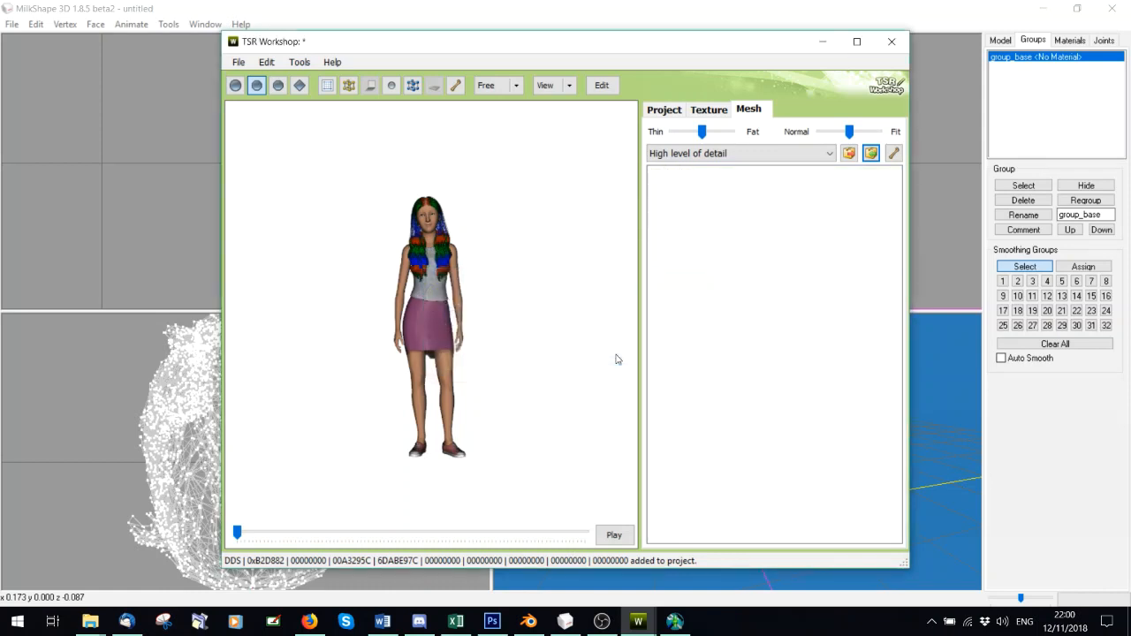
left_click(602, 358)
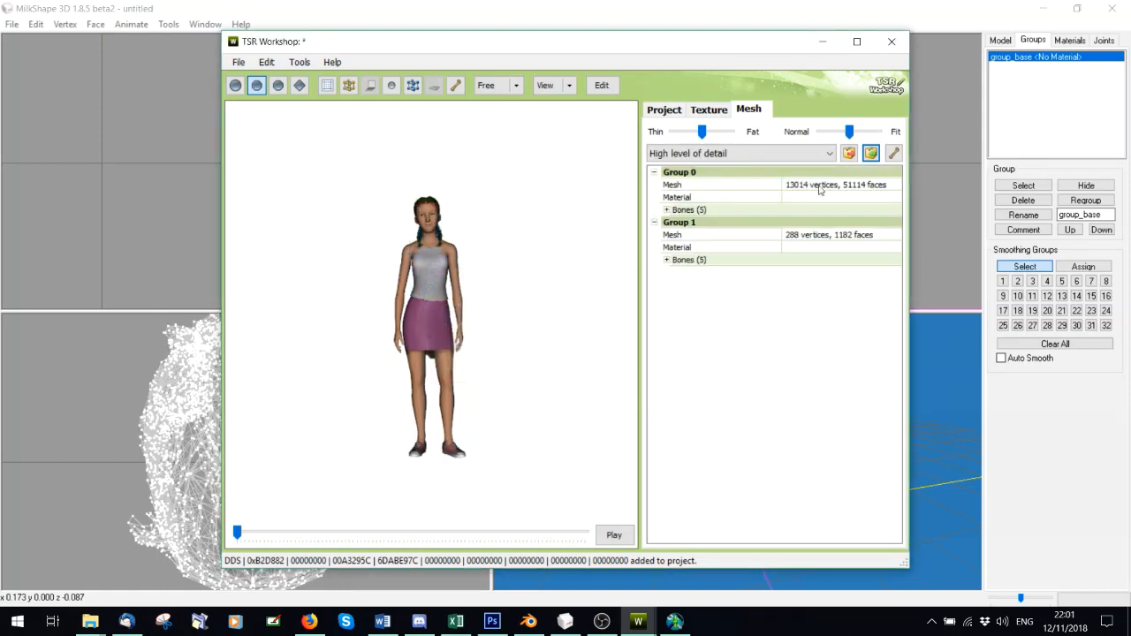
- Import LOD2.wso as the medium level of detail mesh and update its bounding box values automatically
left_click(716, 157)
left_click(694, 189)
left_click(871, 153)
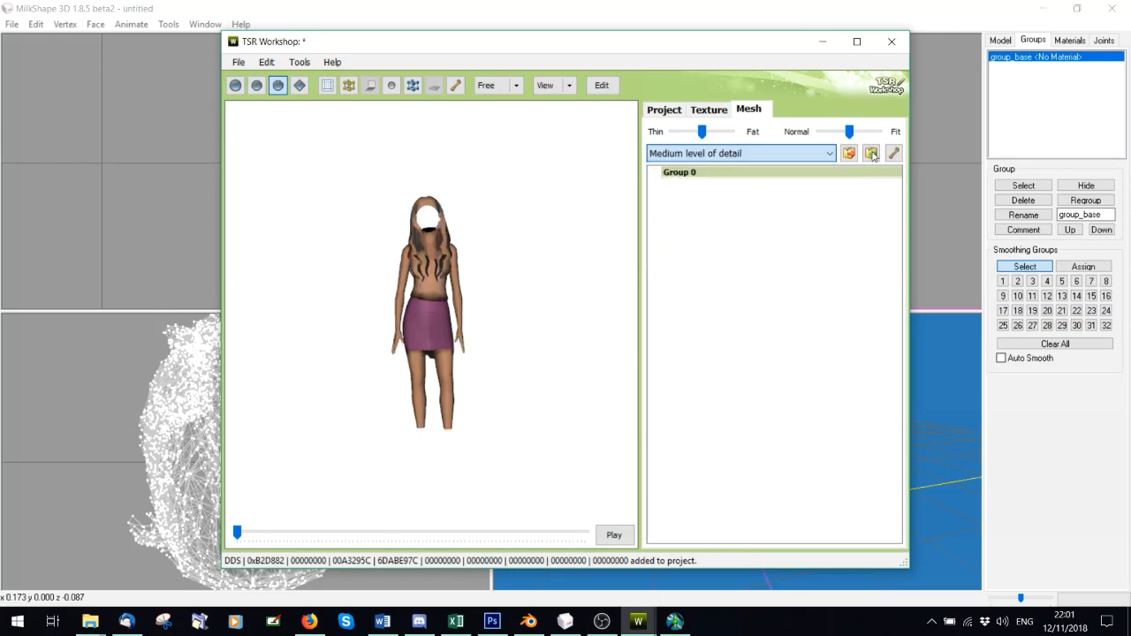
double_click(582, 264)
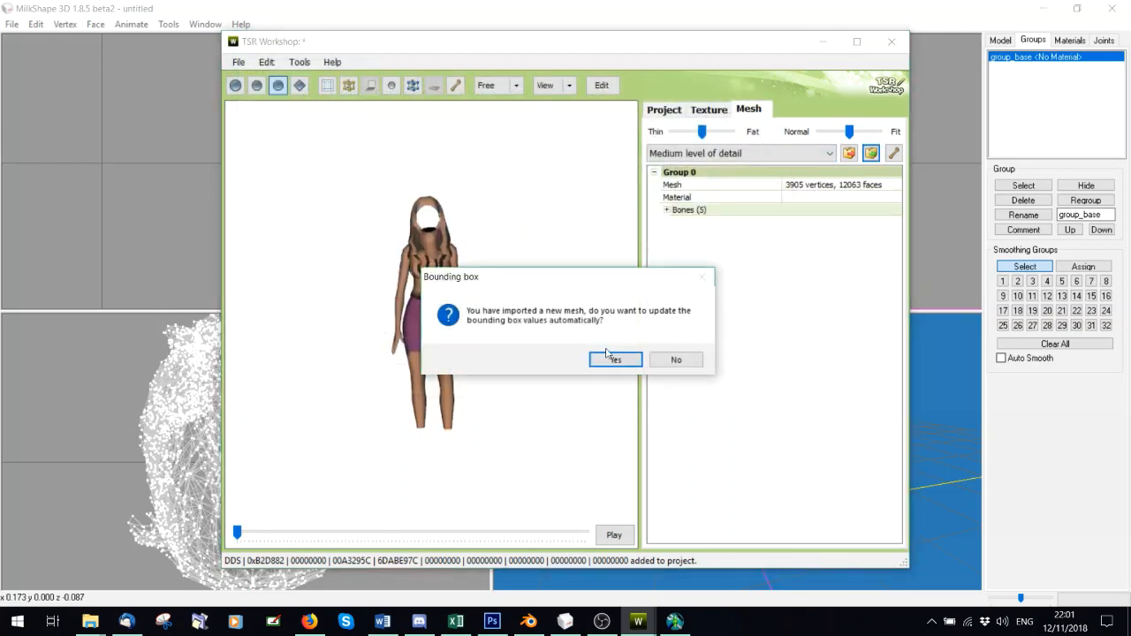
left_click(607, 359)
left_click(599, 358)
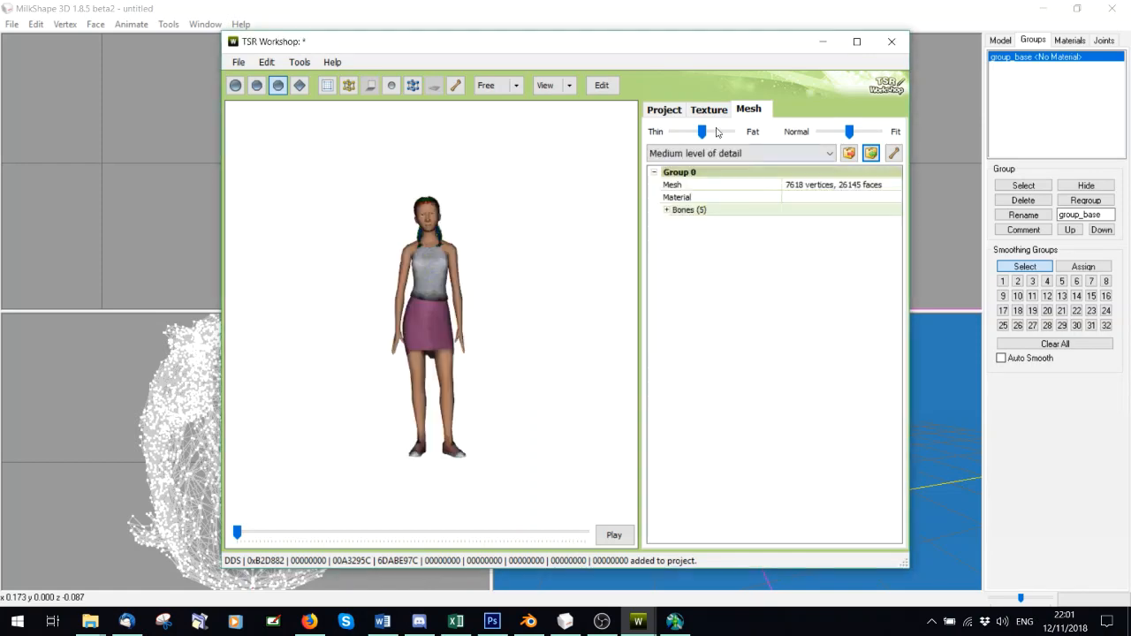
- Import LOD3.wso as the low level of detail mesh and update its bounding box values automatically
left_click(709, 154)
left_click(696, 202)
left_click(870, 153)
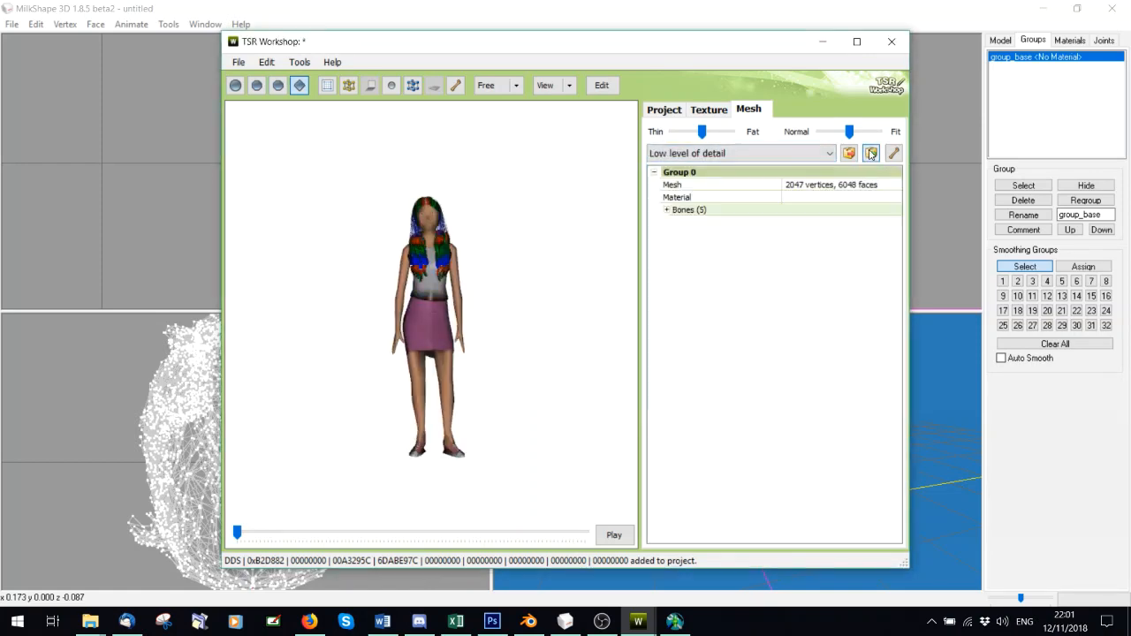
double_click(667, 217)
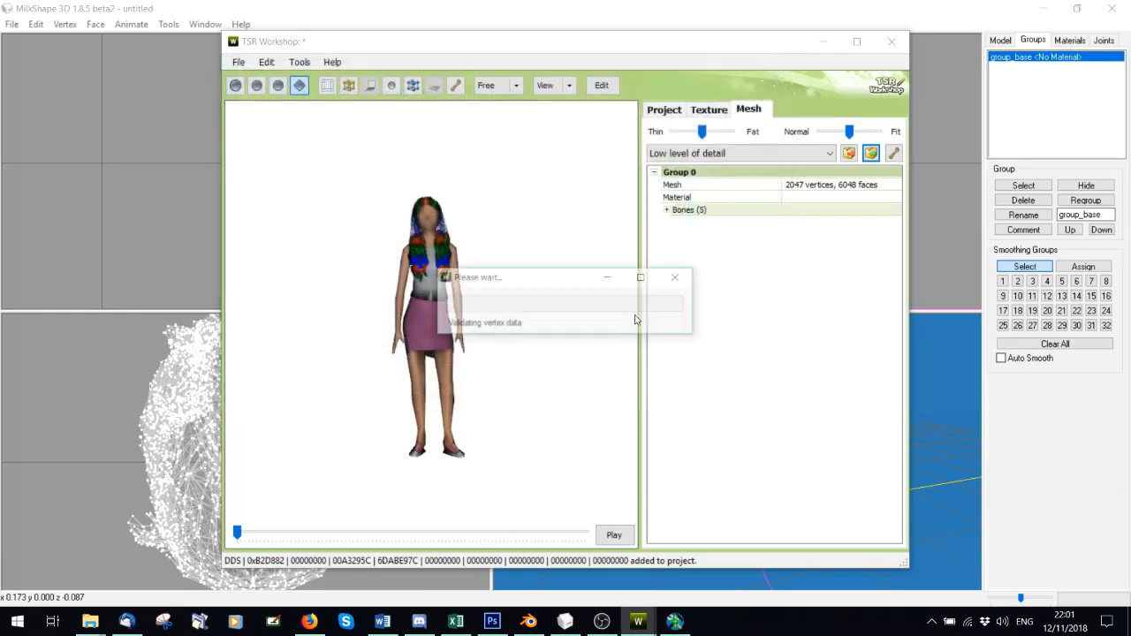
left_click(614, 359)
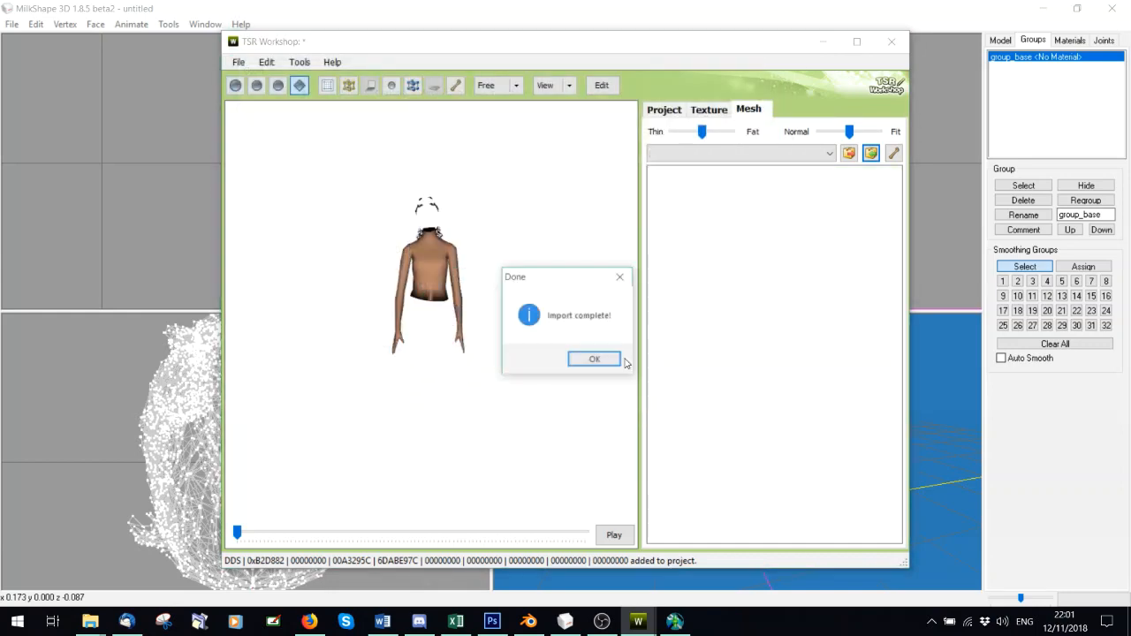
left_click(600, 359)
- Inspect the braids on the previewed Sim at the low and very high levels of detail, close up and from different angles
scroll(428, 304, "up", 10)
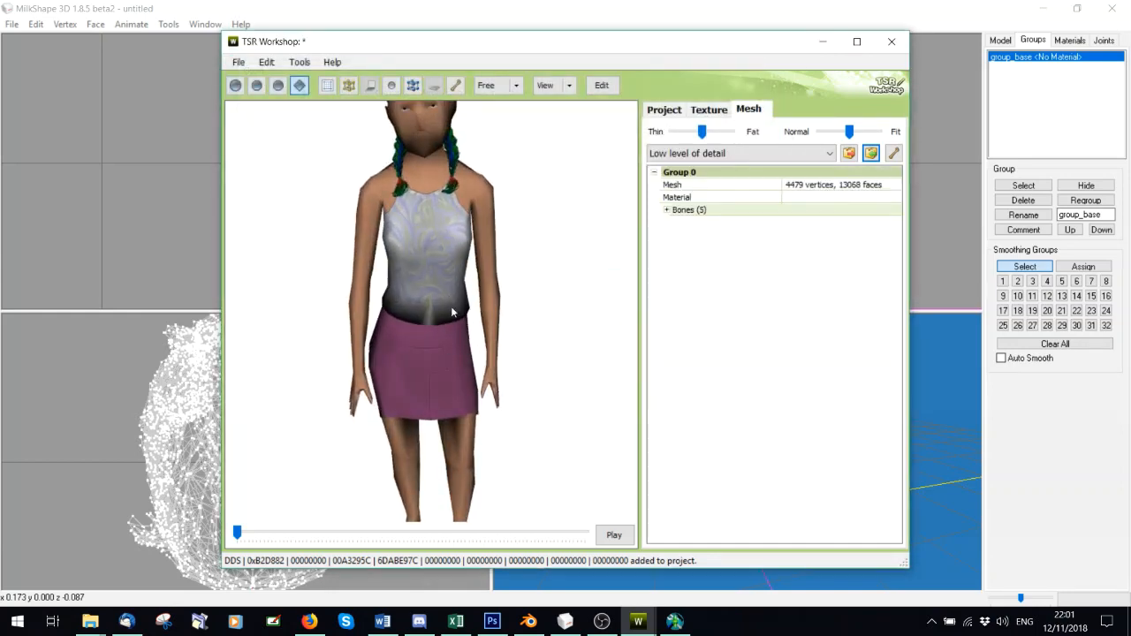
scroll(460, 350, "up", 8)
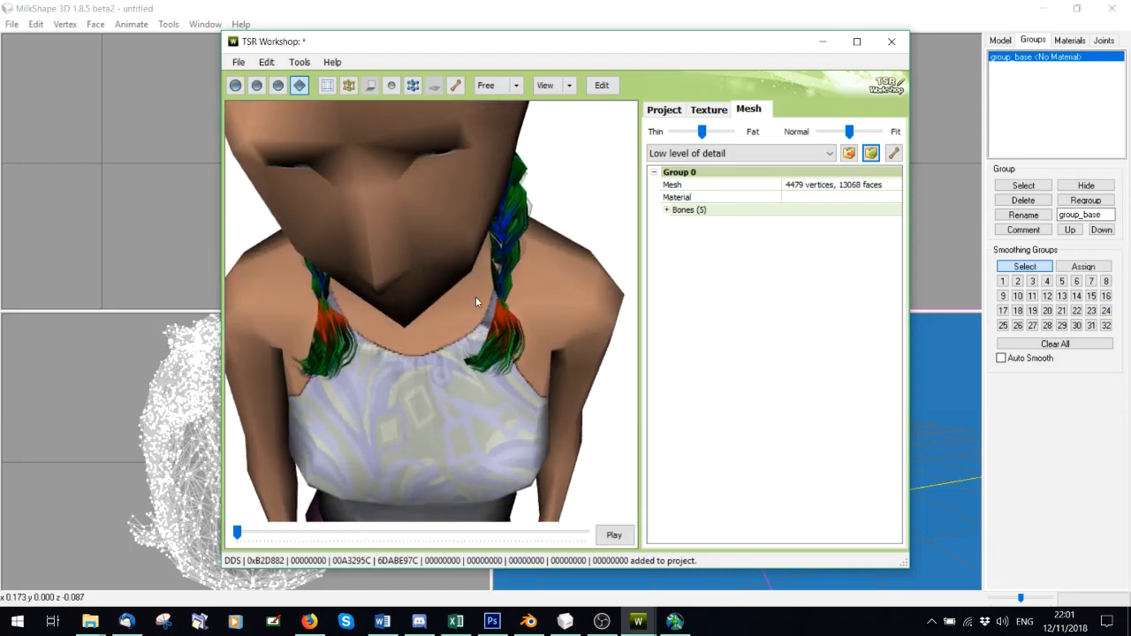
left_click(706, 152)
left_click(695, 167)
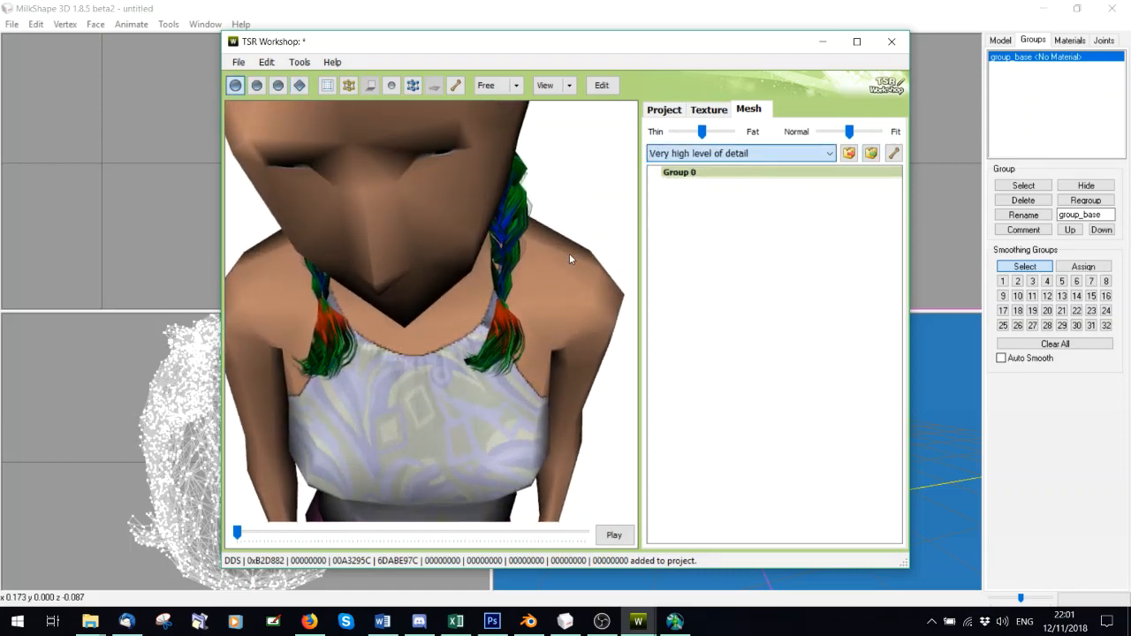
scroll(478, 384, "up", 10)
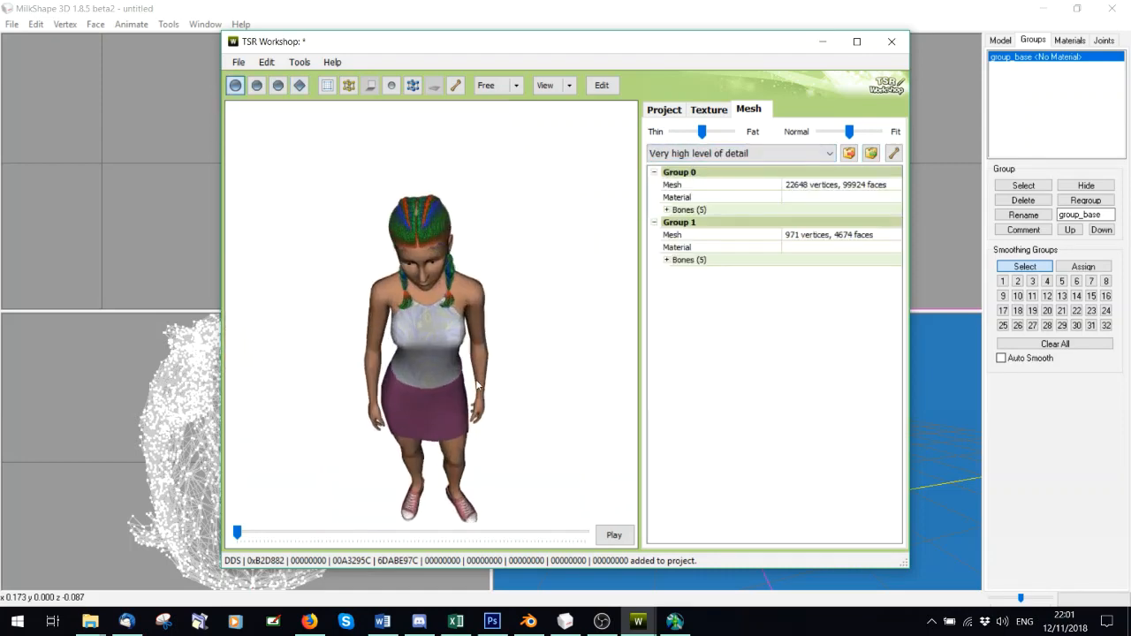
scroll(477, 385, "up", 5)
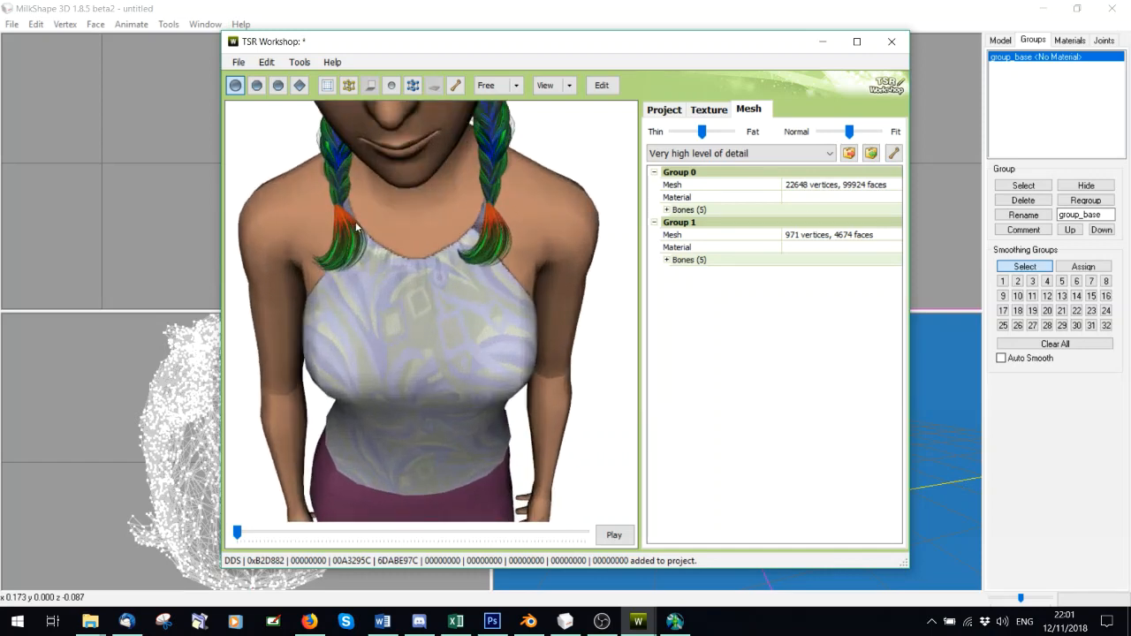
scroll(356, 222, "down", 10)
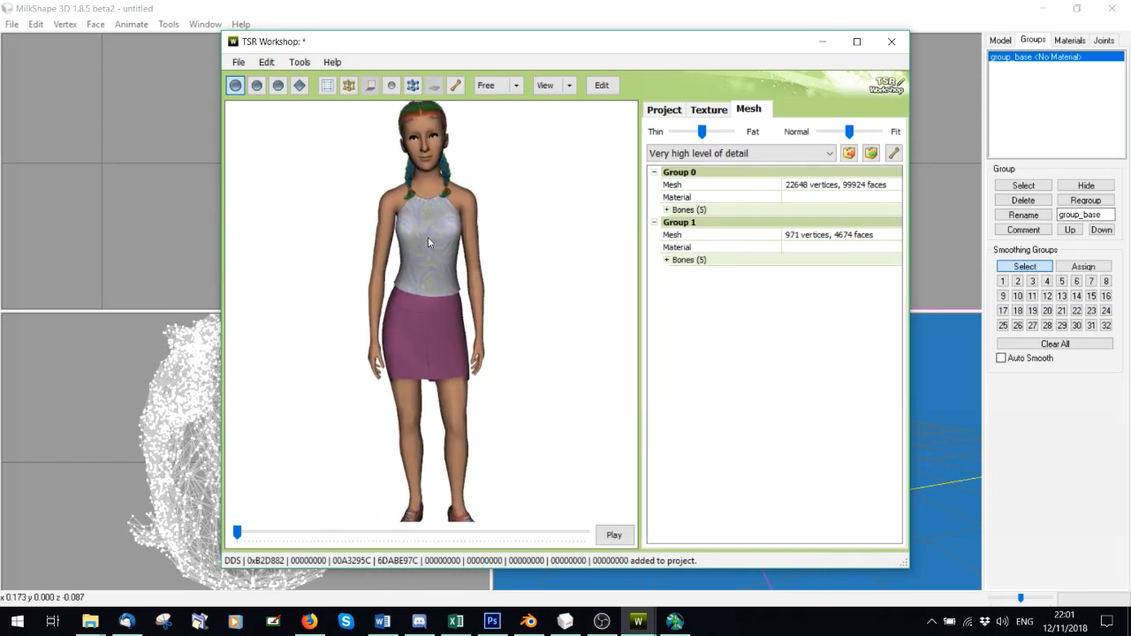
scroll(428, 237, "down", 1)
left_click_drag(427, 266, 552, 270)
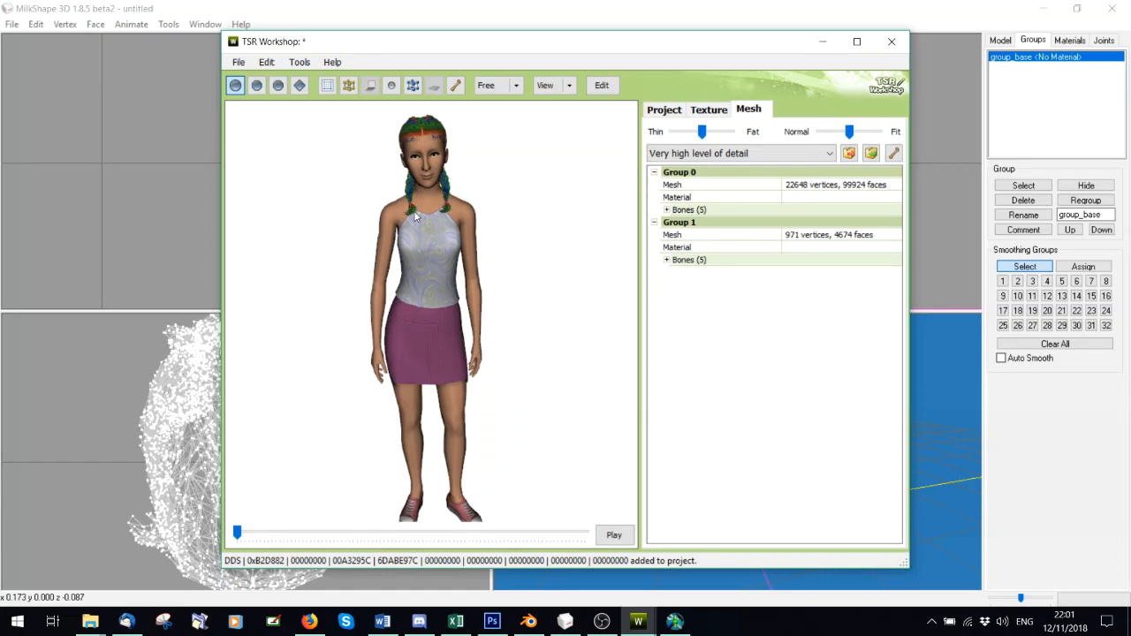
- Review the texture settings of afHairMidPigtails, including the hat, scalp and face textures
left_click(708, 109)
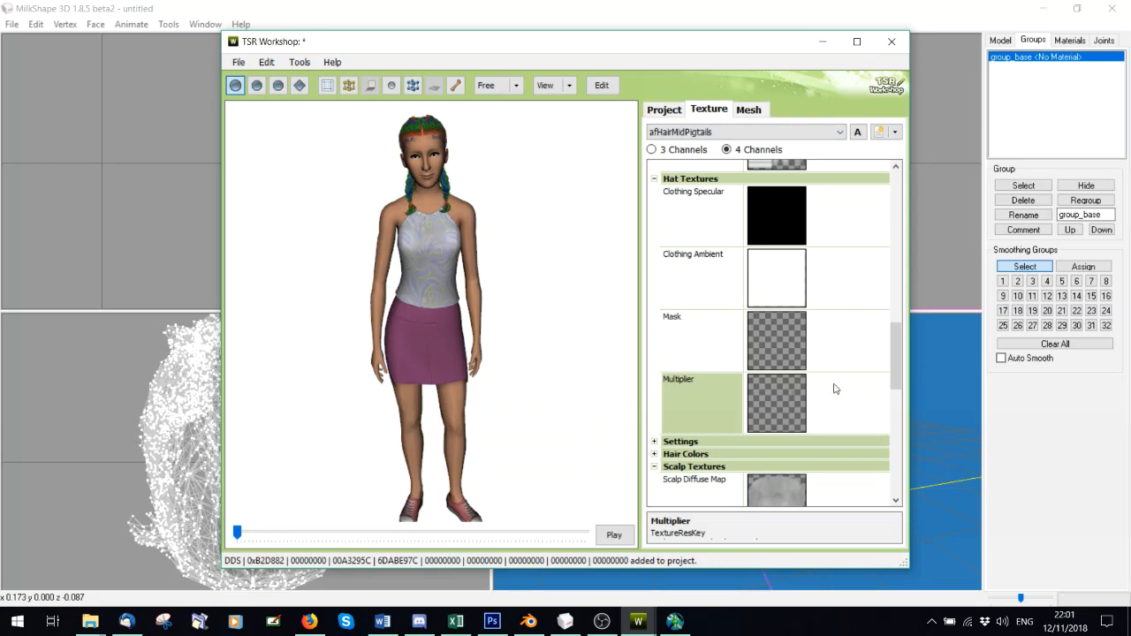
left_click_drag(890, 363, 874, 405)
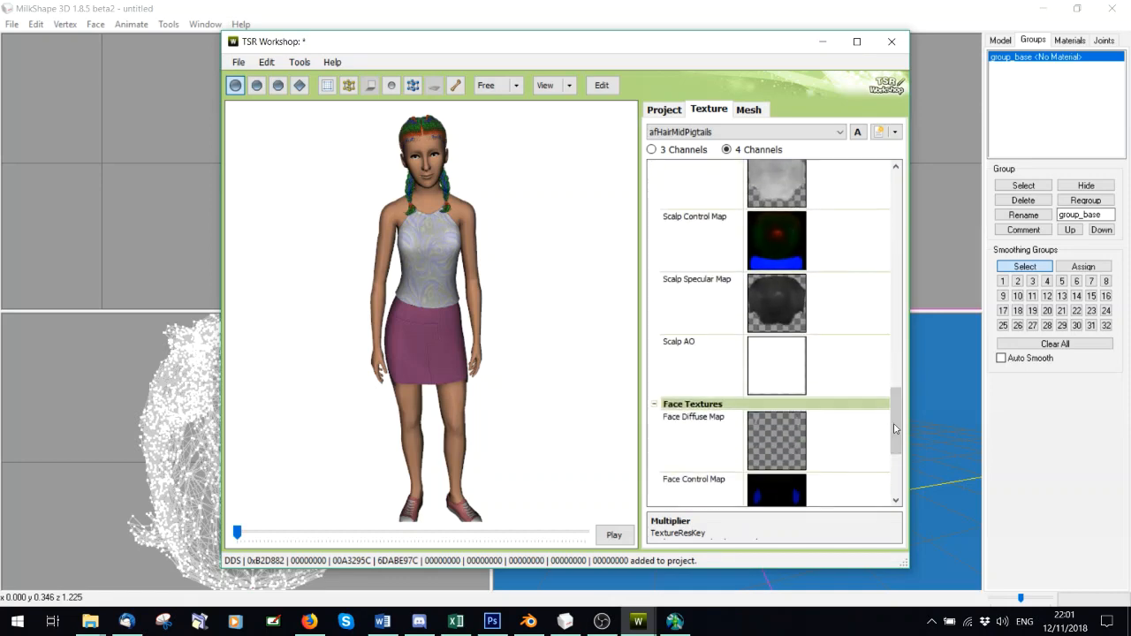
scroll(757, 293, "up", 4)
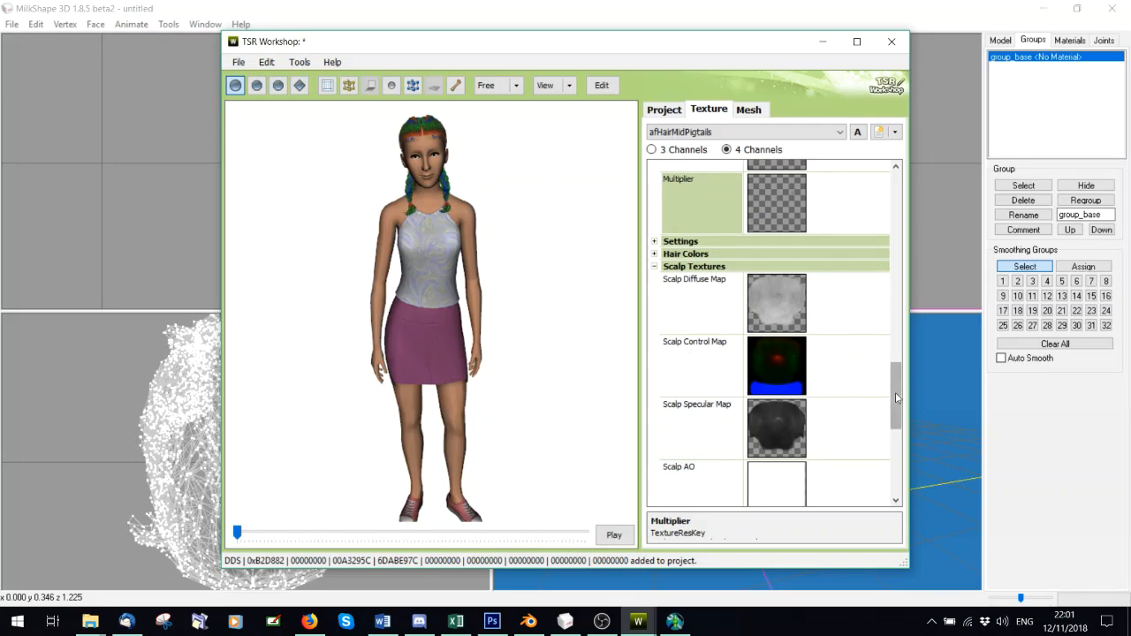
mouse_move(896, 396)
left_mouse_down()
mouse_move(903, 342)
mouse_move(896, 439)
mouse_move(894, 345)
mouse_move(883, 413)
mouse_move(879, 402)
left_mouse_up()
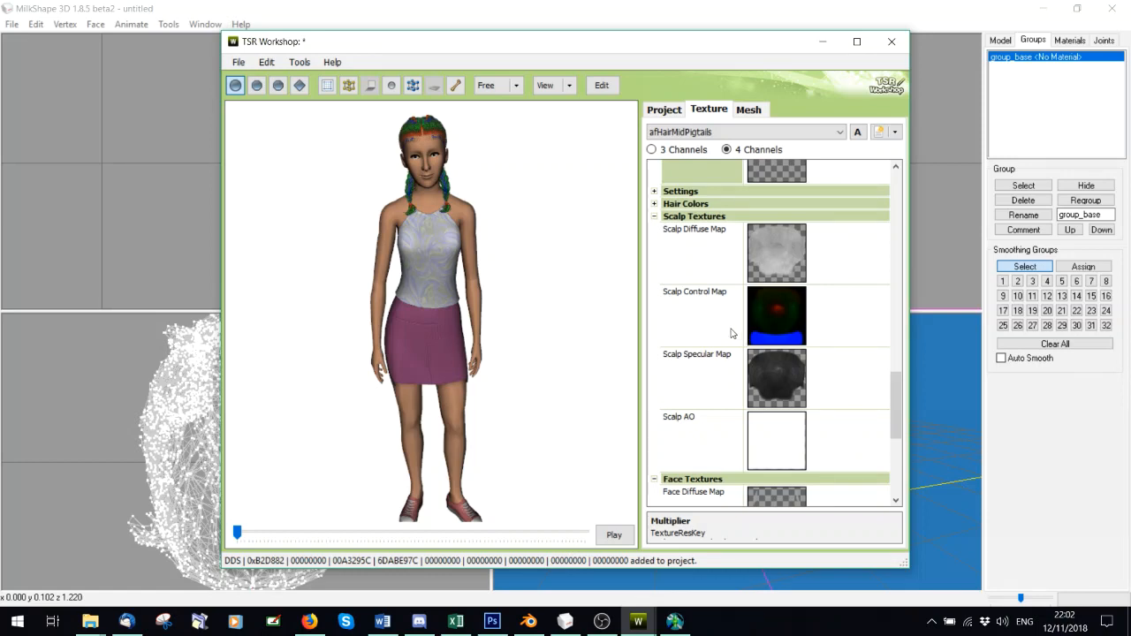
left_click_drag(894, 402, 888, 180)
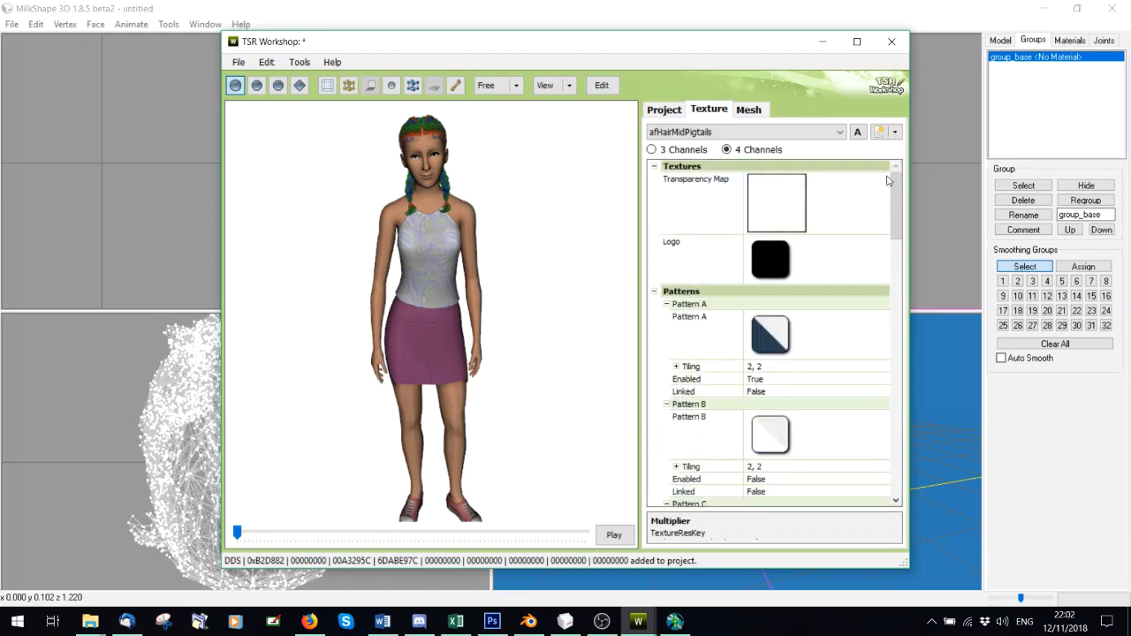
- Set the Tagvalue to FFFFFFFF for all vertices of Group 0 in the high level of detail mesh, using the GEOM Vertices Editor
left_click(749, 110)
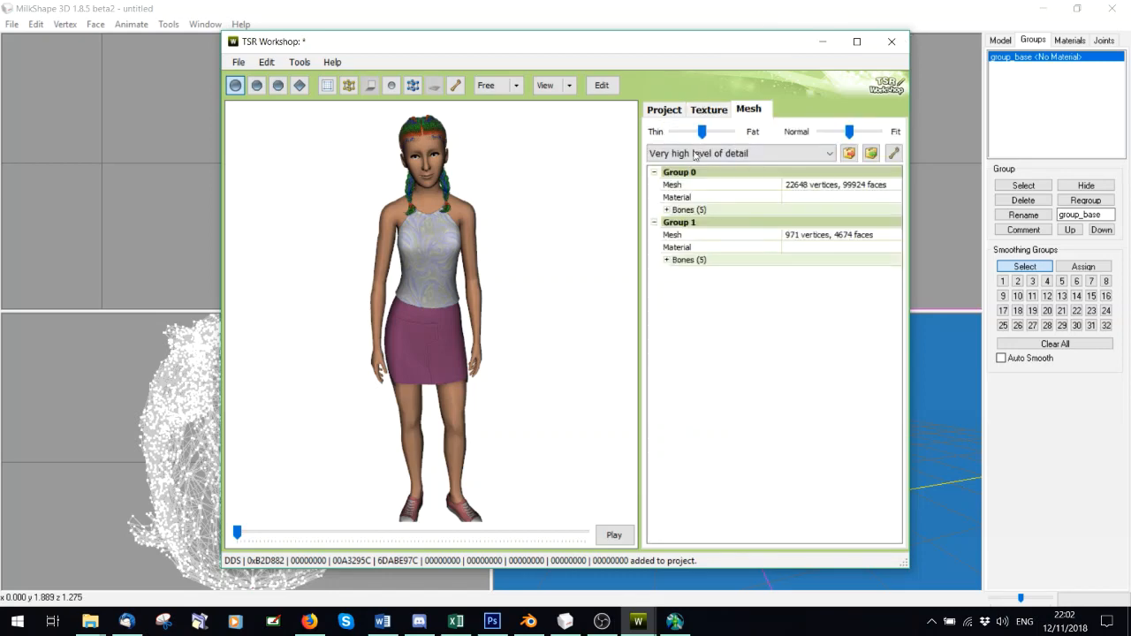
left_click(697, 154)
left_click(688, 180)
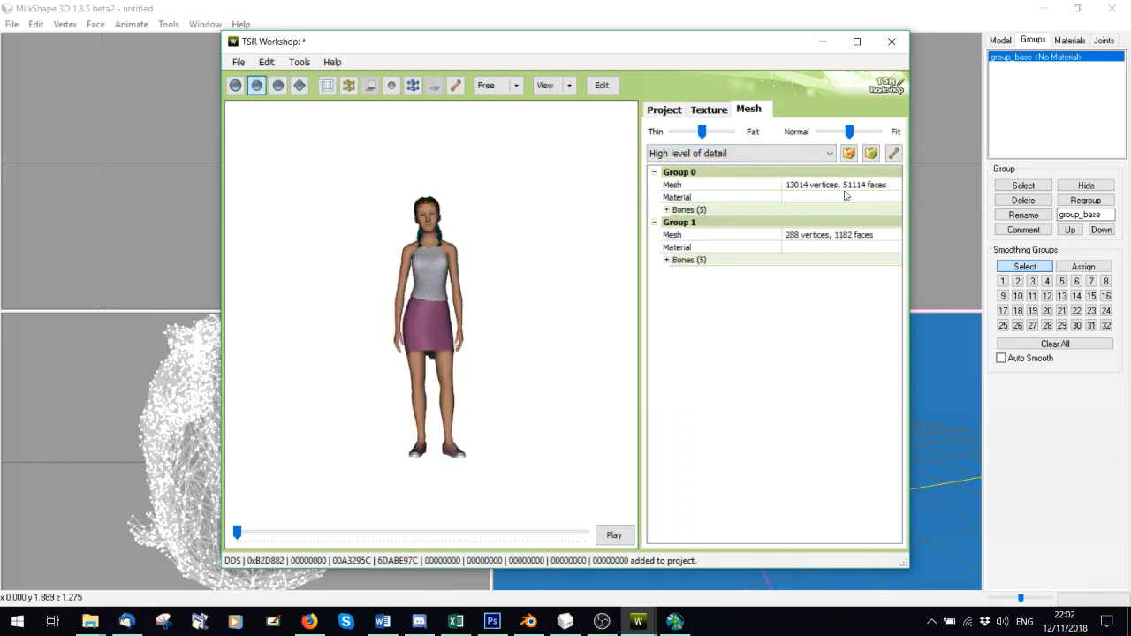
left_click(895, 186)
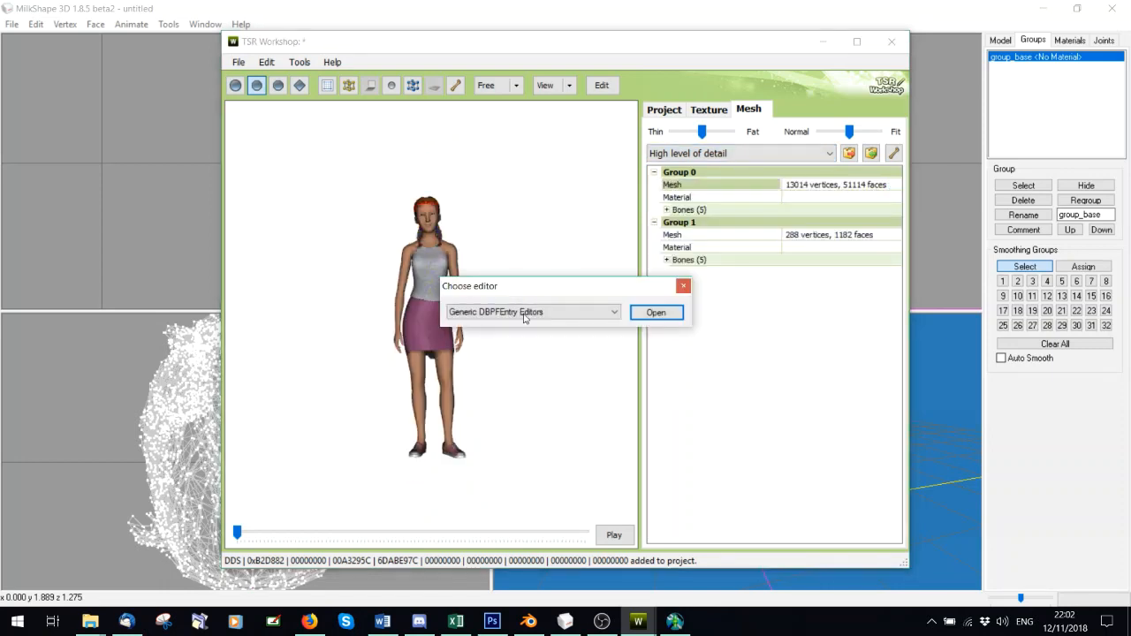
left_click(524, 312)
left_click(513, 335)
left_click(655, 313)
left_click(609, 183)
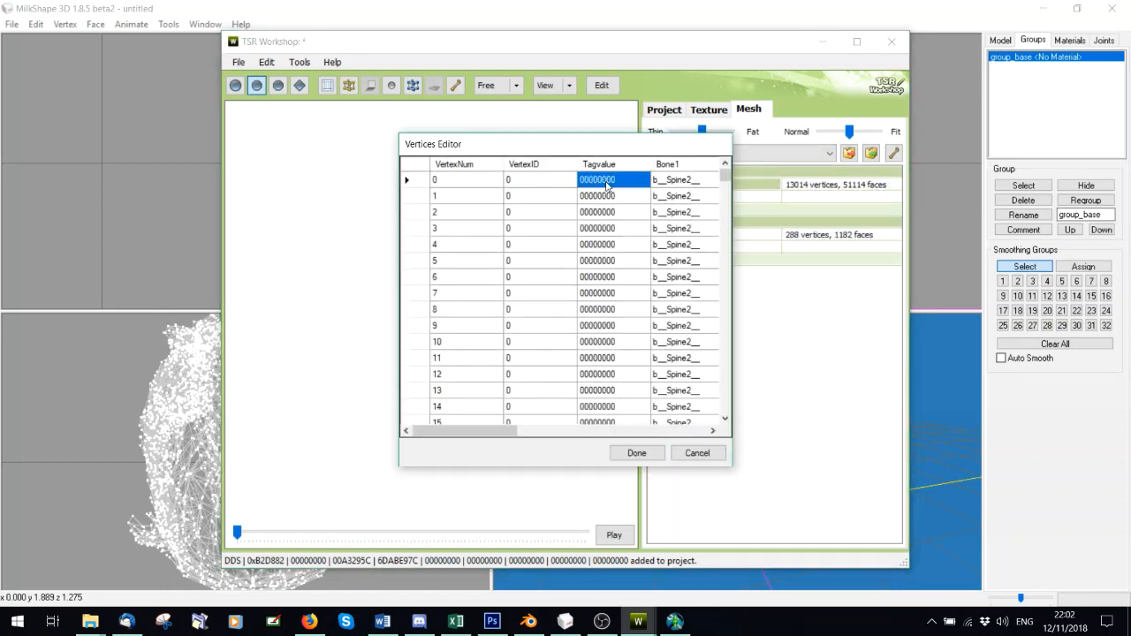
type("FFFFFFFF")
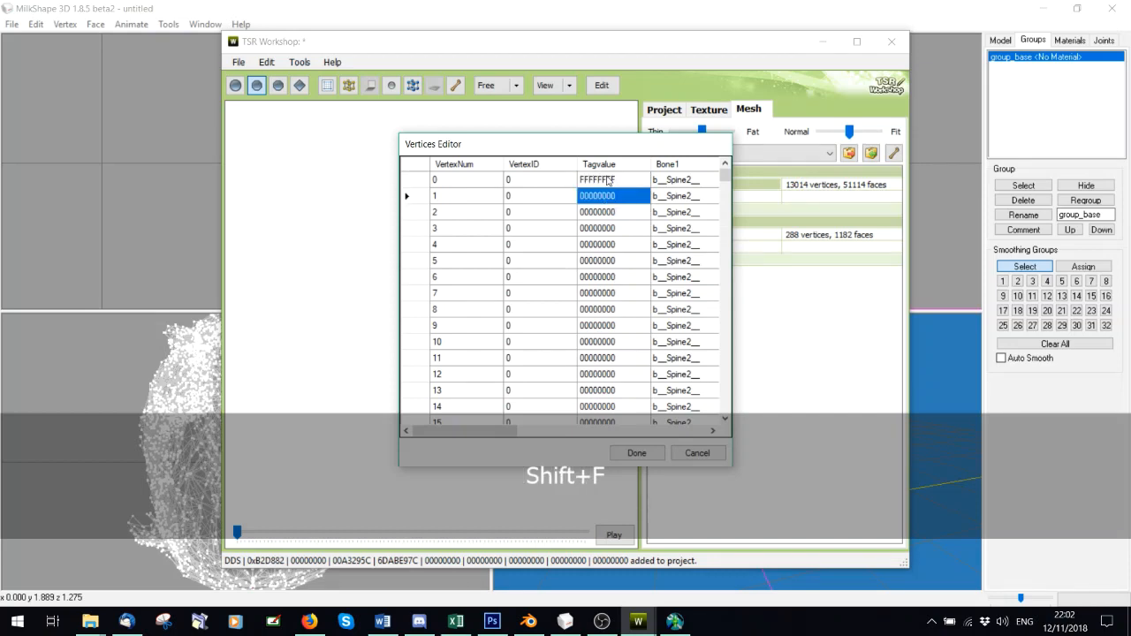
right_click(609, 183)
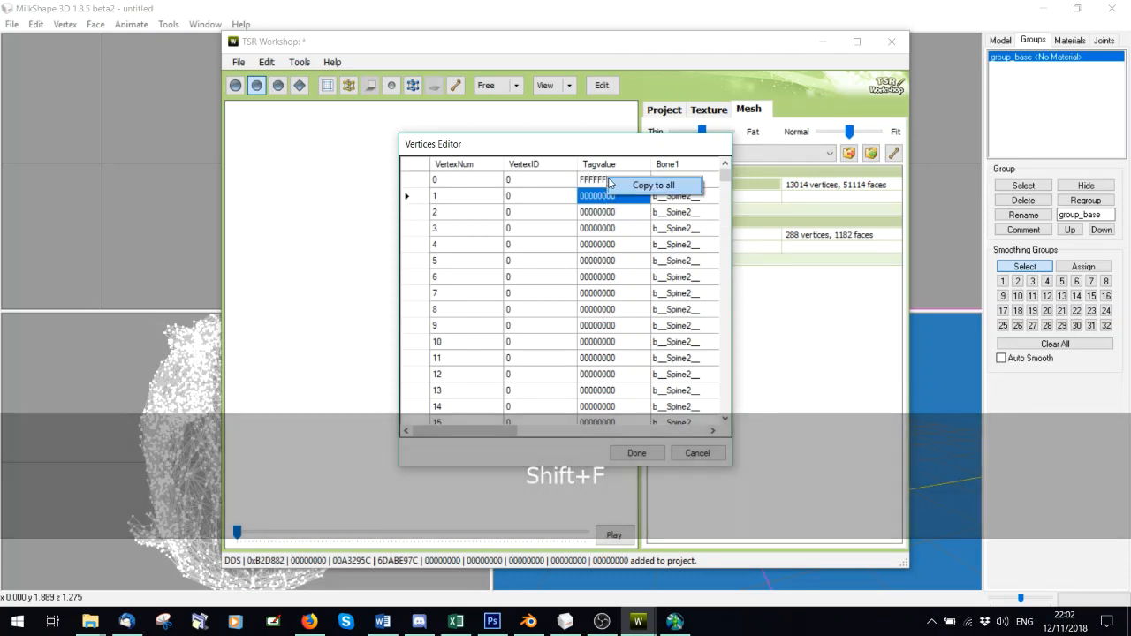
left_click(610, 188)
left_click(645, 453)
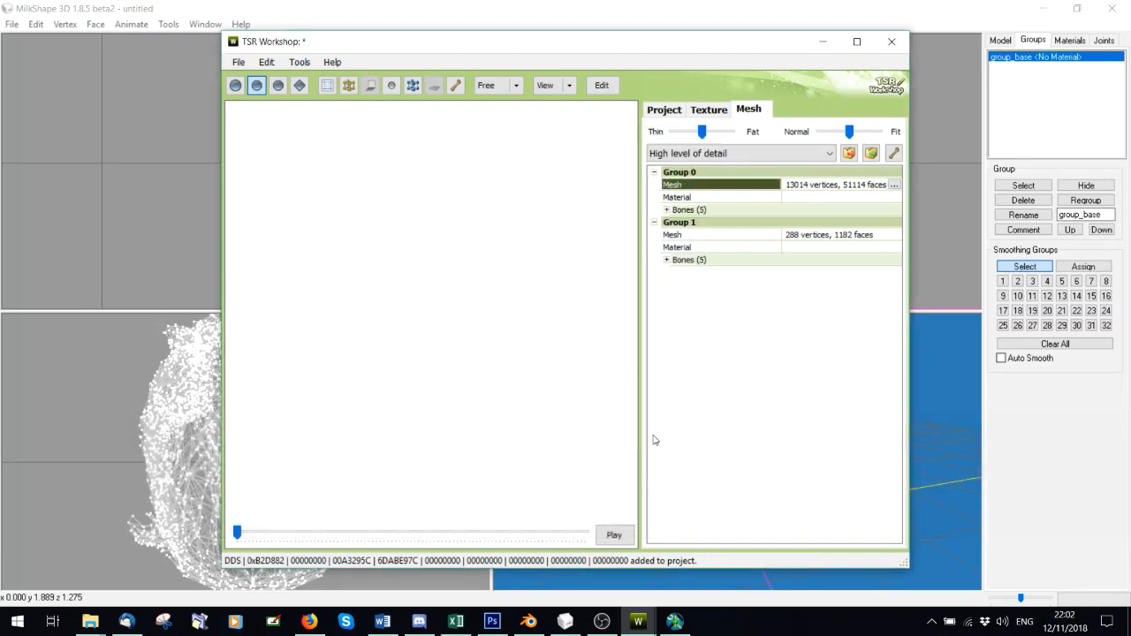
- Set the Tagvalue to FFFFFFFF for all vertices of Group 1 in the high level of detail mesh
left_click(886, 233)
left_click(894, 234)
left_click(515, 313)
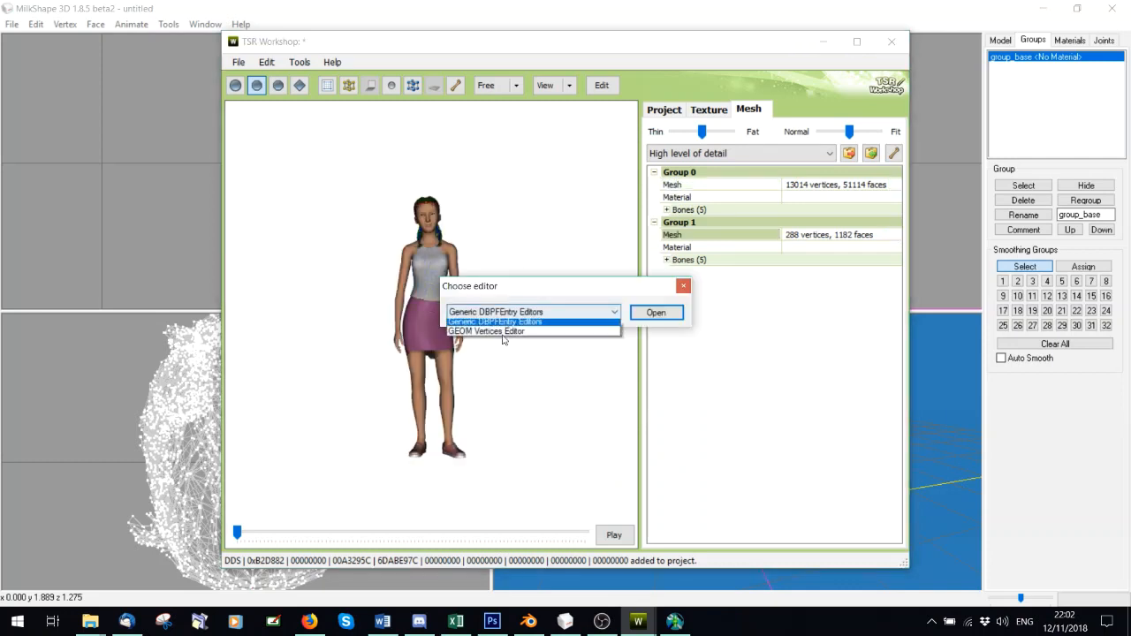
left_click(485, 334)
left_click(656, 312)
left_click(614, 180)
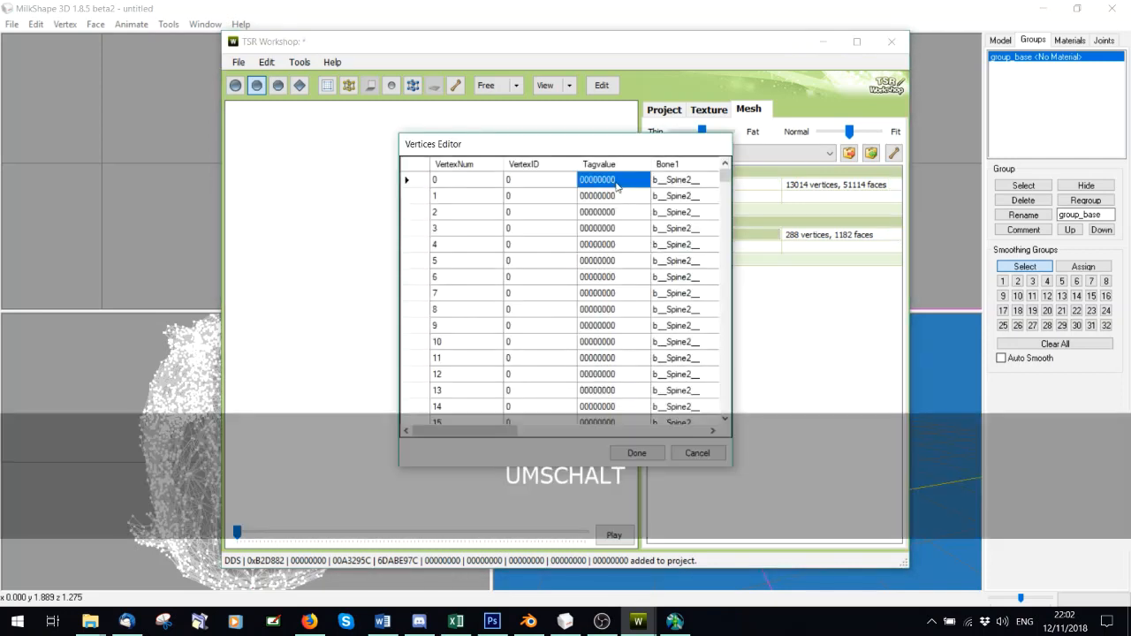
type("FFFFFFFF")
left_click(618, 195)
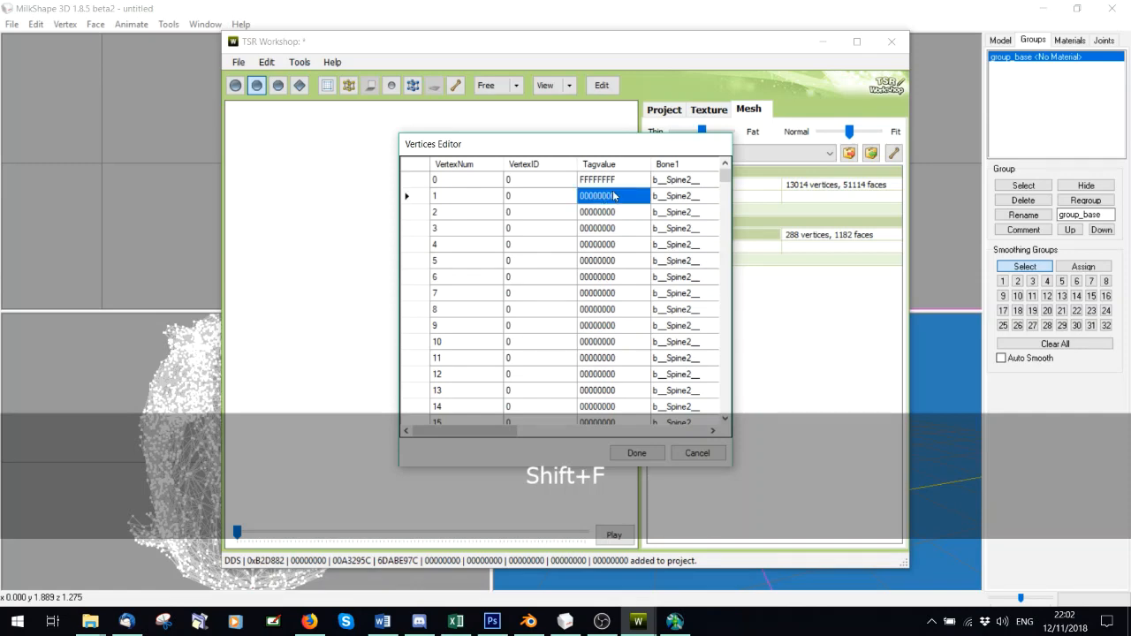
left_click(612, 179)
right_click(613, 180)
left_click(653, 188)
left_click(635, 453)
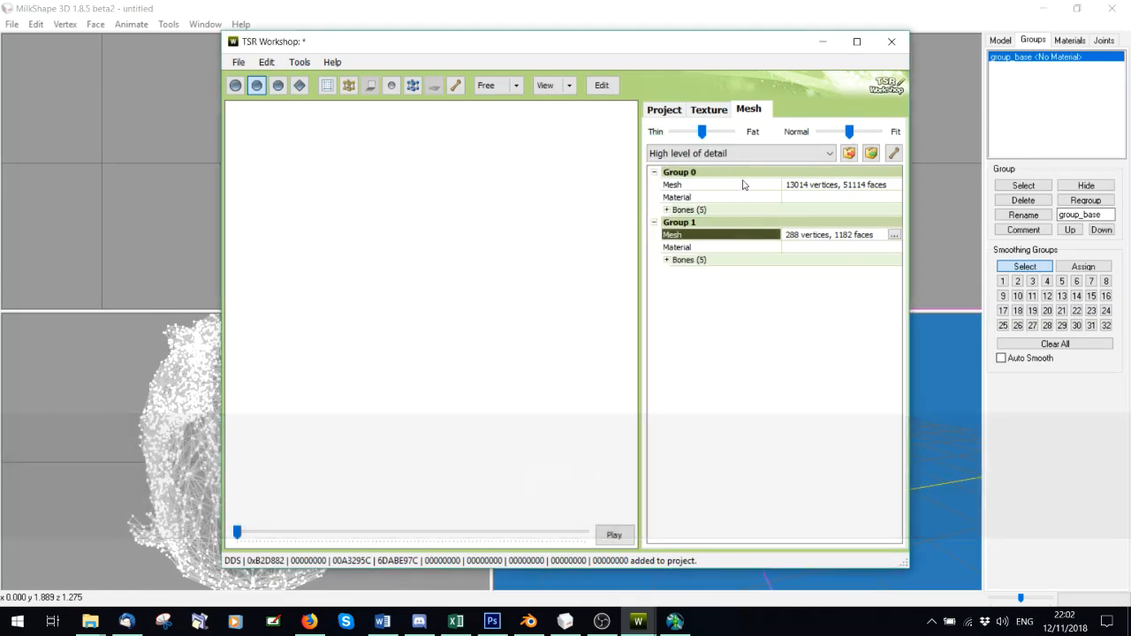
- Set the Tagvalue to FFFFFFFF for all vertices of Group 0 in the medium level of detail mesh
left_click(698, 153)
left_click(703, 192)
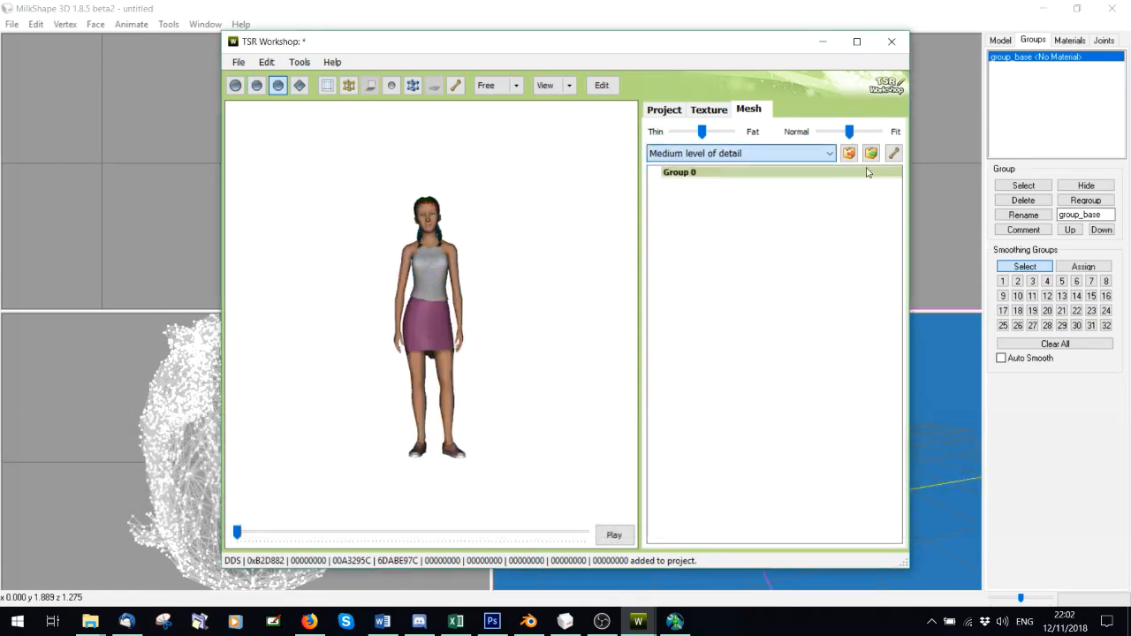
left_click(883, 197)
double_click(892, 185)
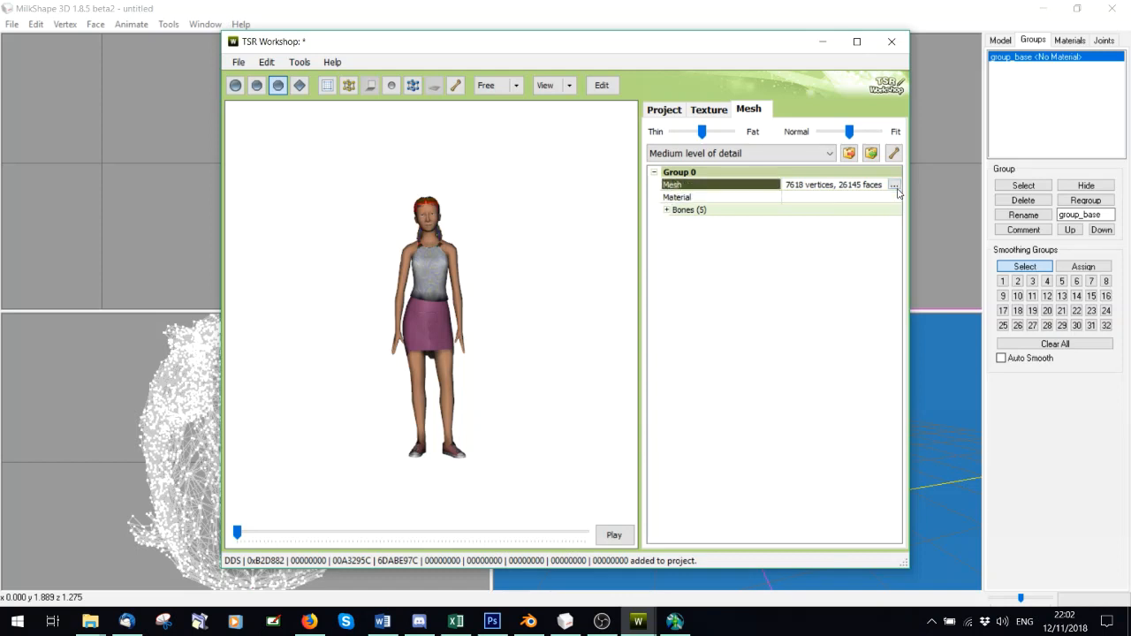
left_click(510, 312)
left_click(494, 323)
left_click(654, 313)
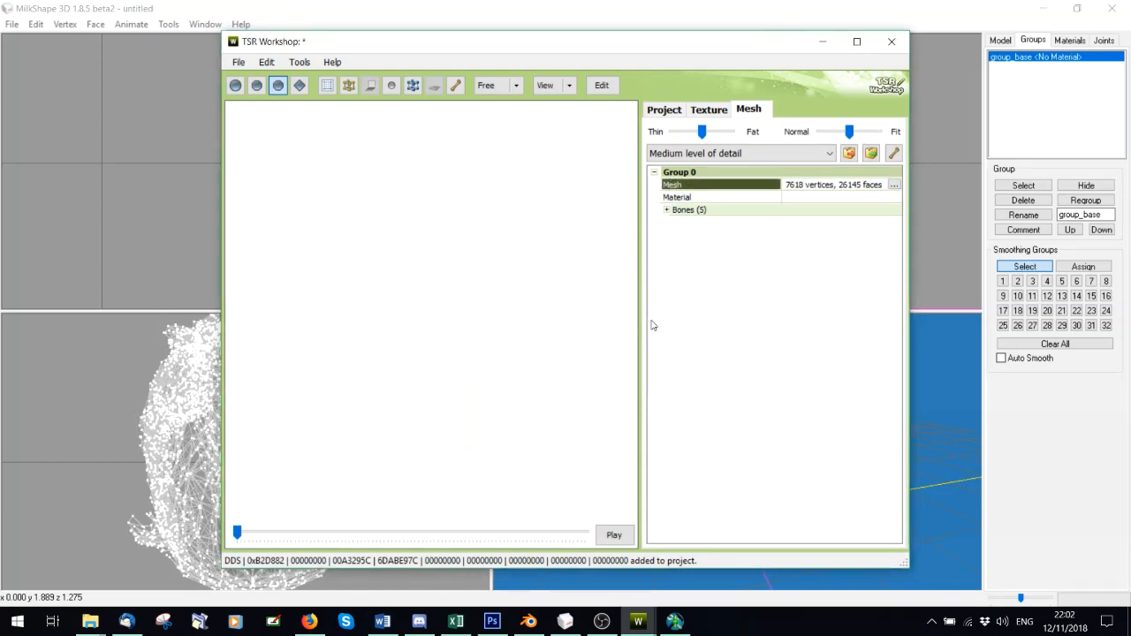
left_click(631, 183)
type("FFFFFFFF")
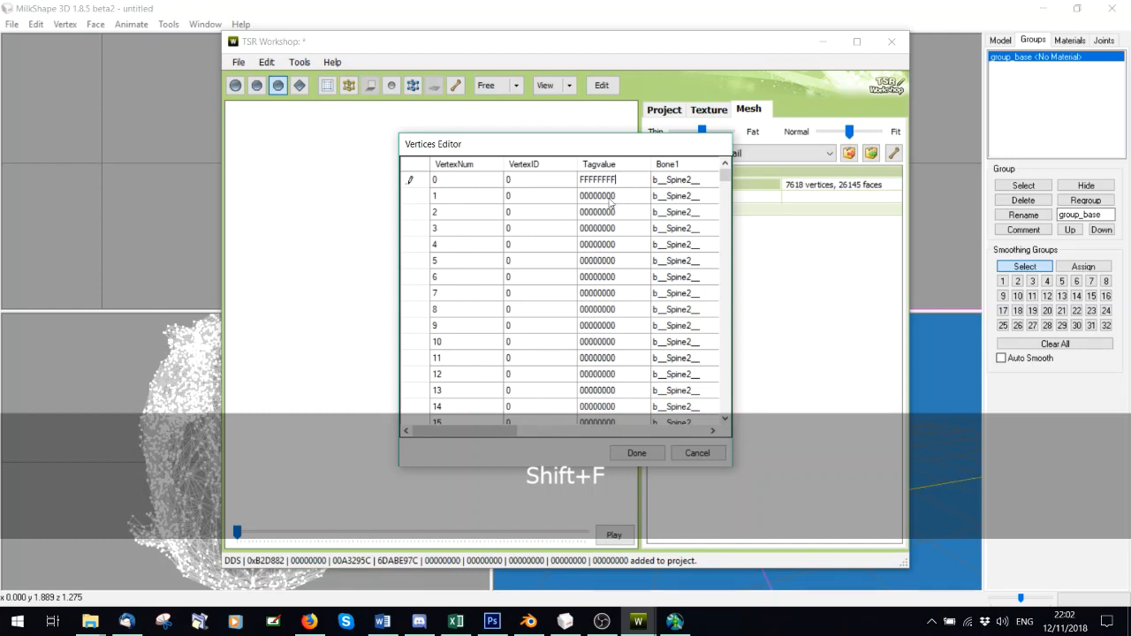
left_click(610, 203)
right_click(607, 183)
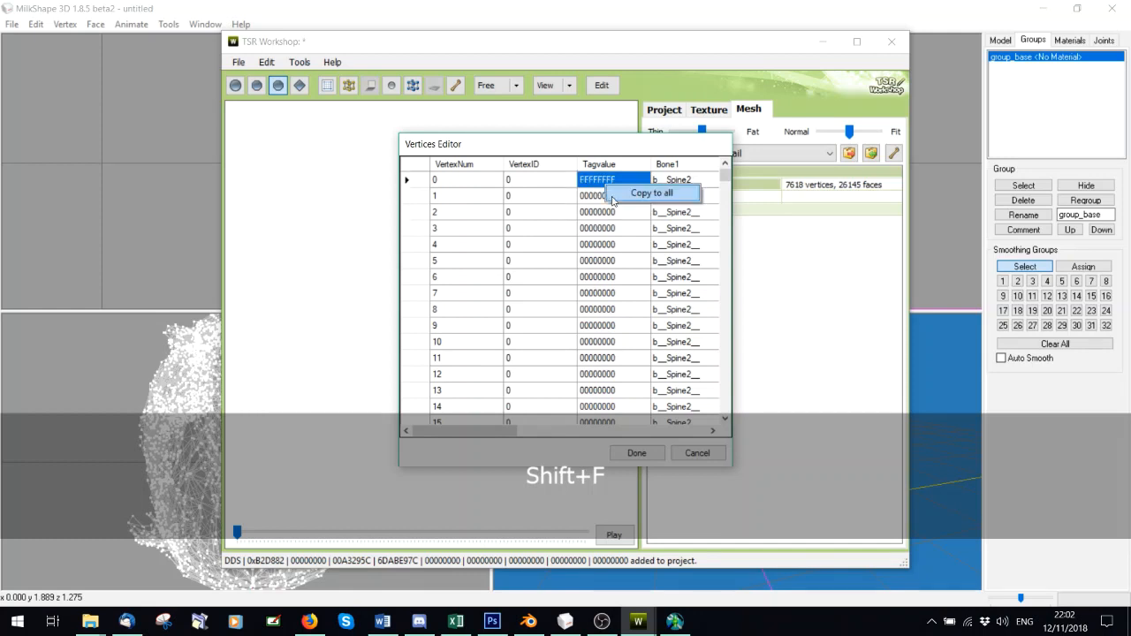
left_click(621, 194)
left_click(637, 452)
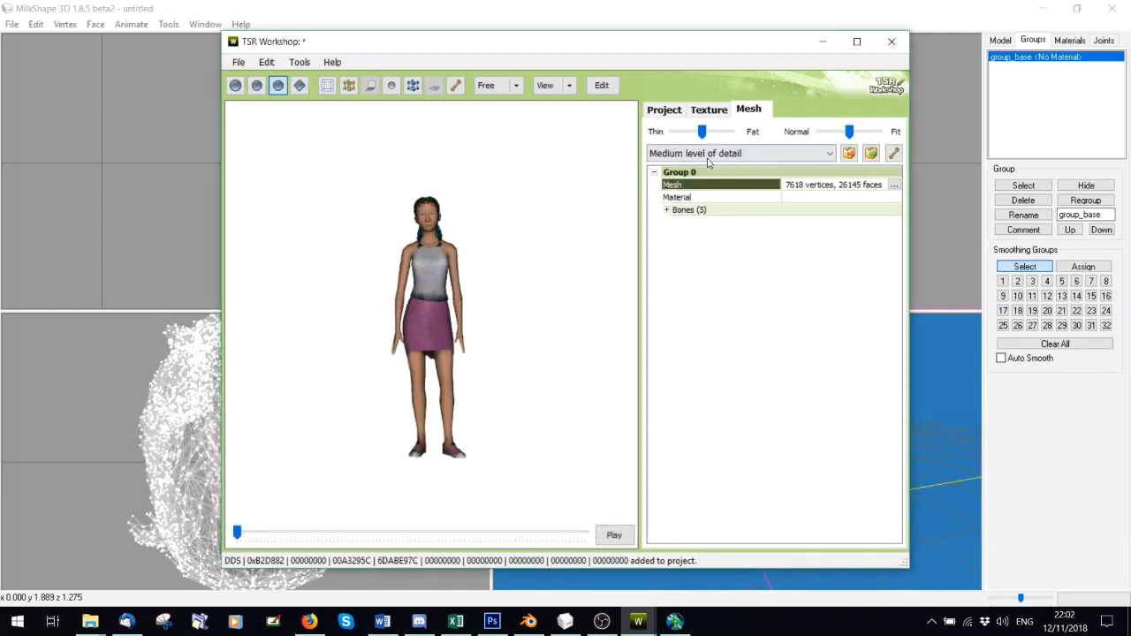
- Set the Tagvalue to FFFFFFFF for all vertices of Group 0 in the low level of detail mesh
left_click(822, 153)
left_click(822, 197)
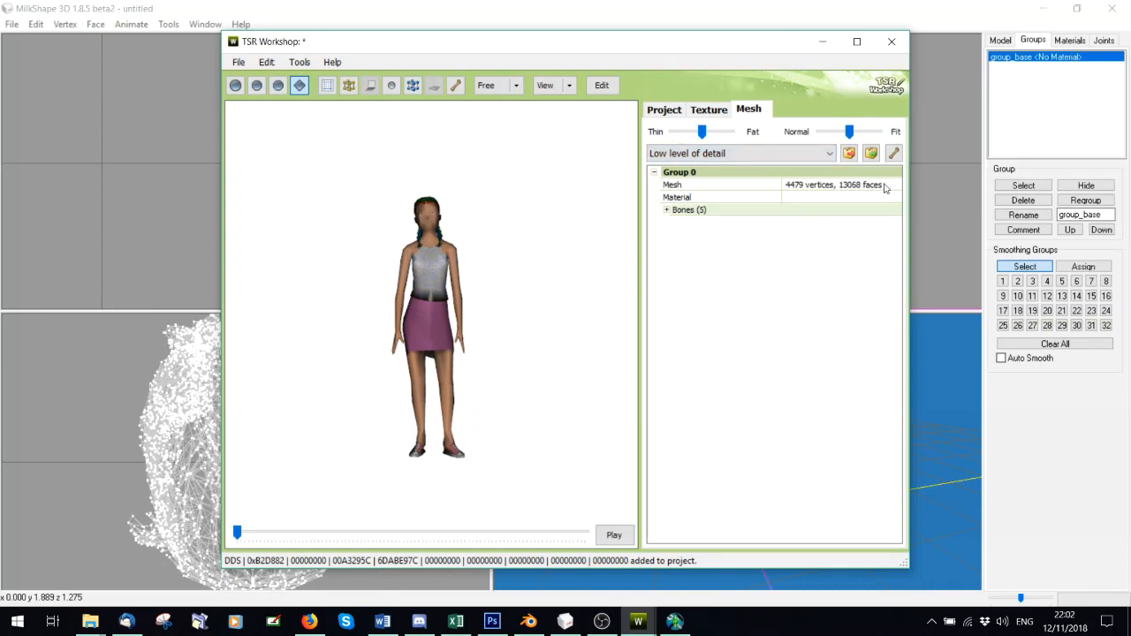
double_click(731, 189)
left_click(576, 307)
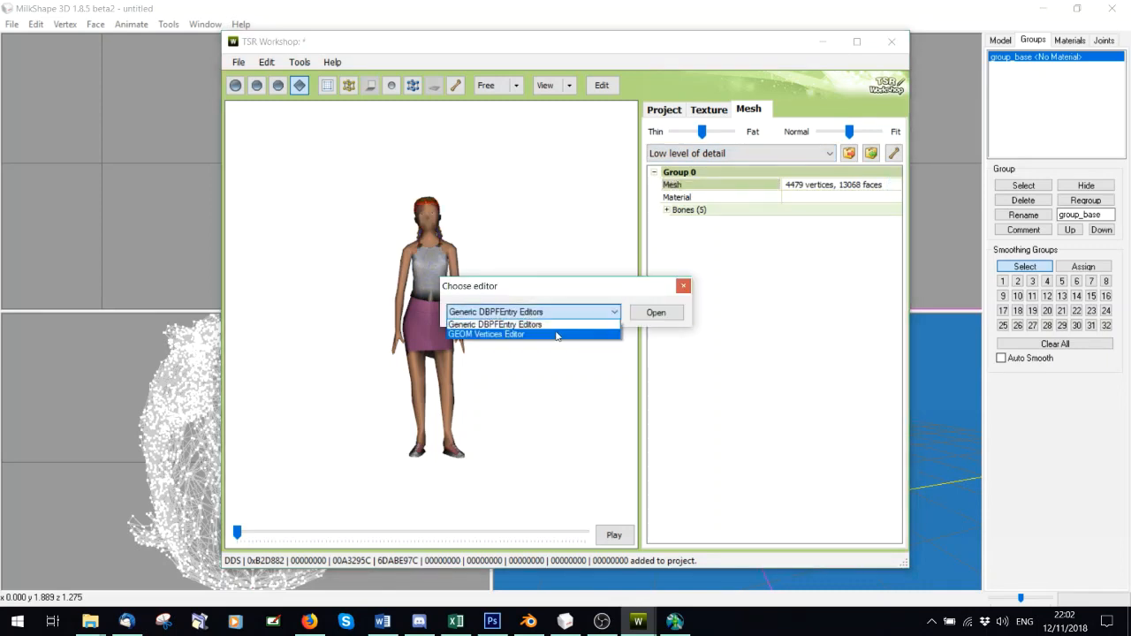
left_click(566, 331)
left_click(657, 314)
left_click(614, 180)
type("F")
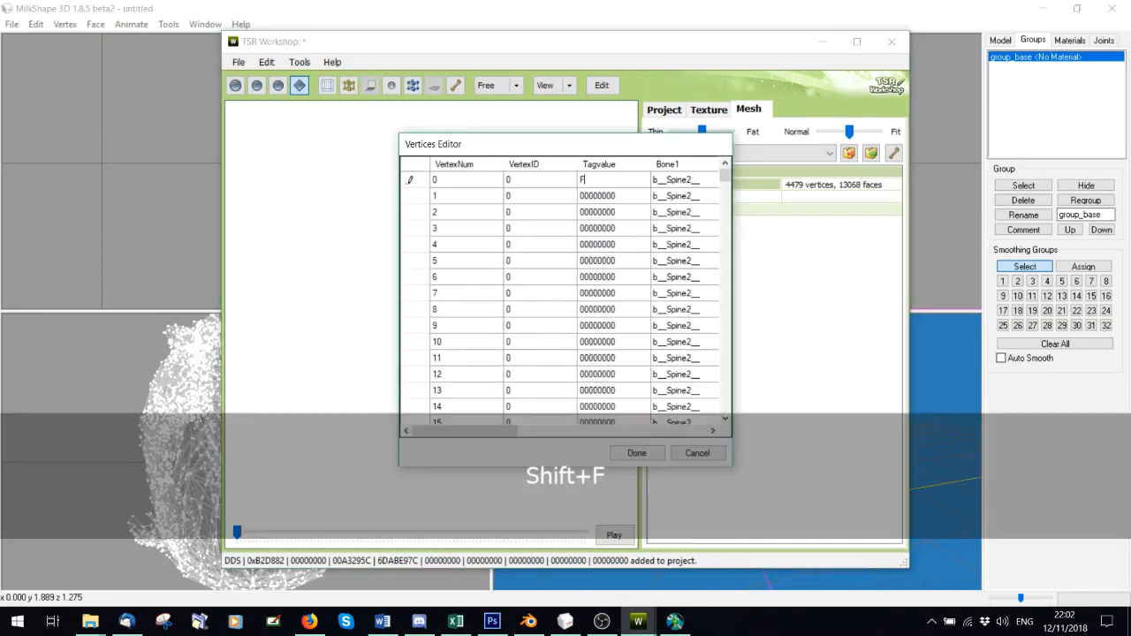
type("FFFFFFF")
key("Return")
left_click(614, 179)
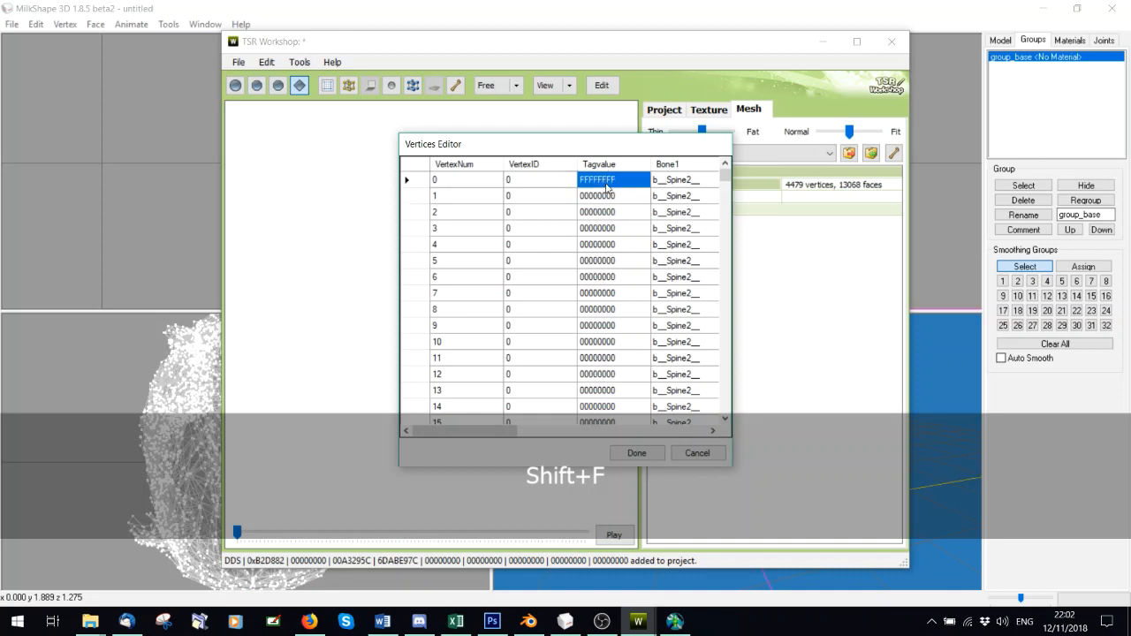
right_click(620, 179)
left_click(643, 187)
left_click(631, 451)
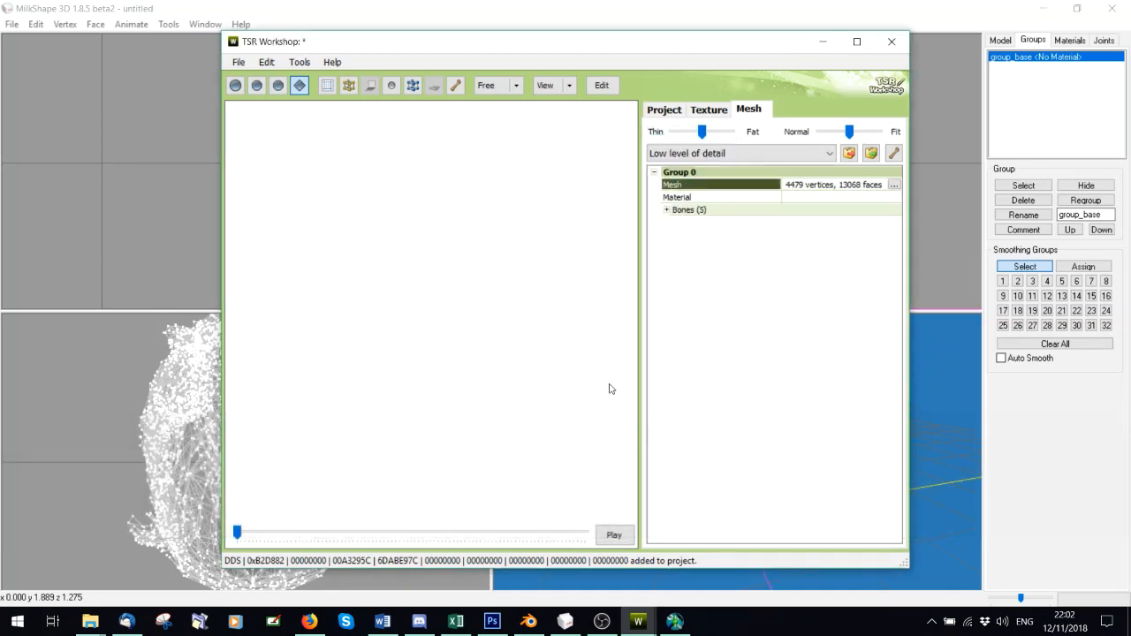
- Return to the very high level of detail and replace the hair's current Control Map texture with an imported image
left_click(742, 153)
left_click(707, 166)
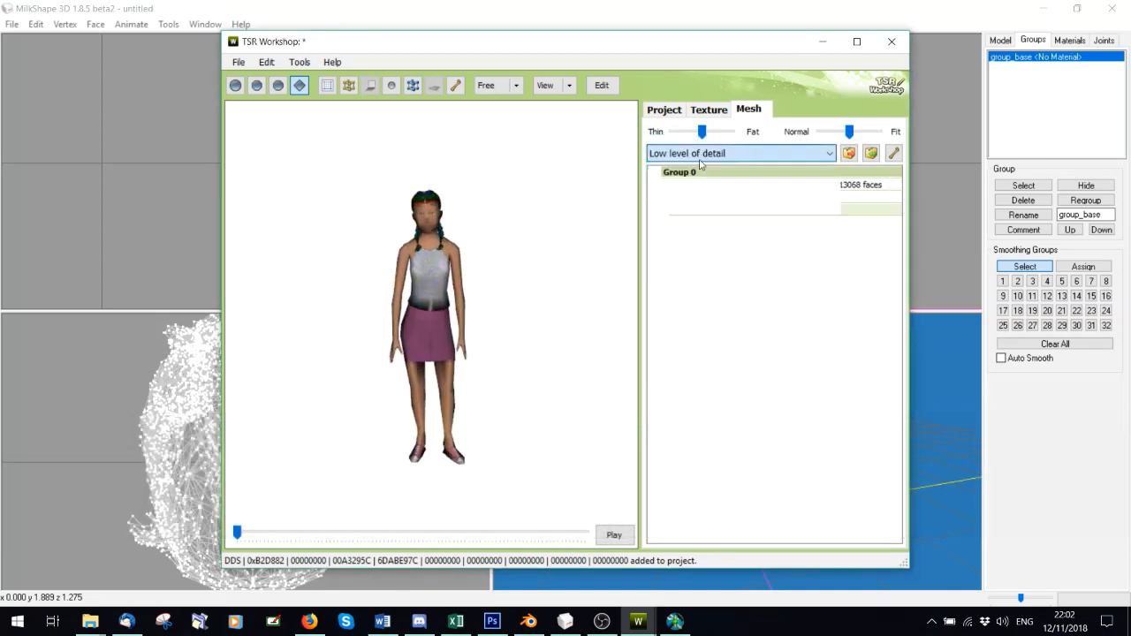
left_click(716, 111)
left_click_drag(896, 212, 881, 322)
left_click(868, 235)
left_click(873, 220)
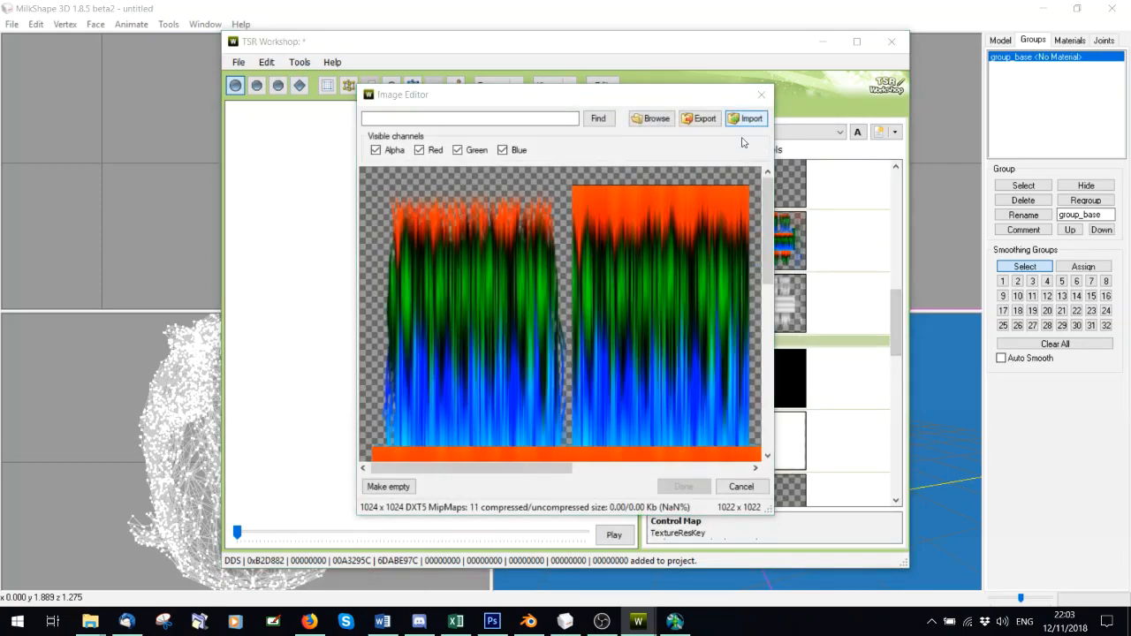
left_click(750, 118)
double_click(815, 199)
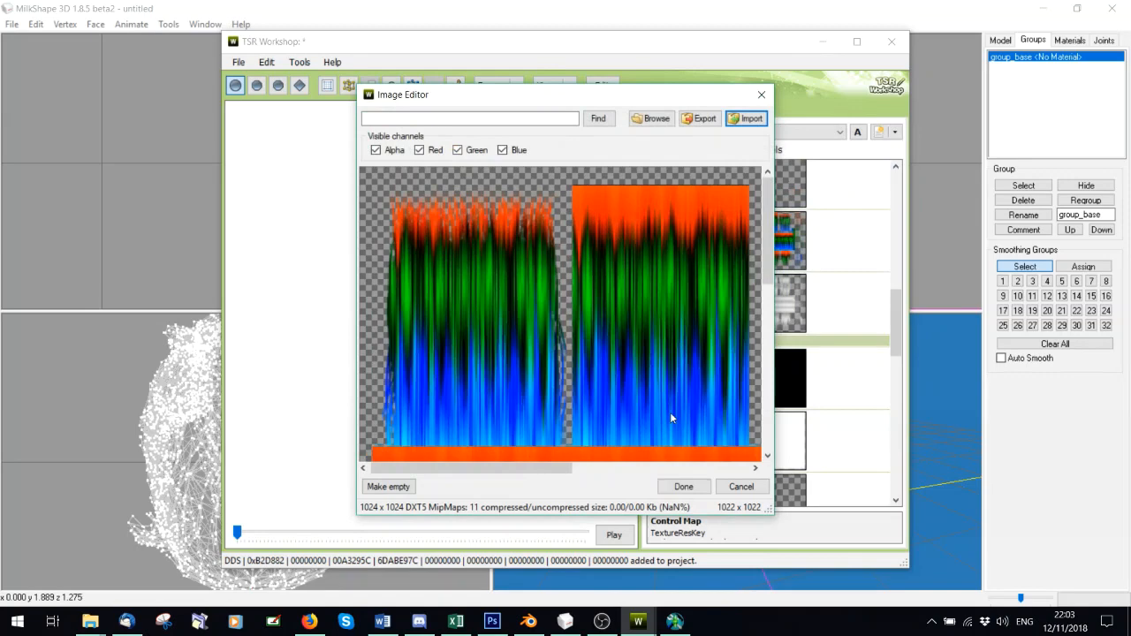
left_click(681, 487)
left_click(537, 357)
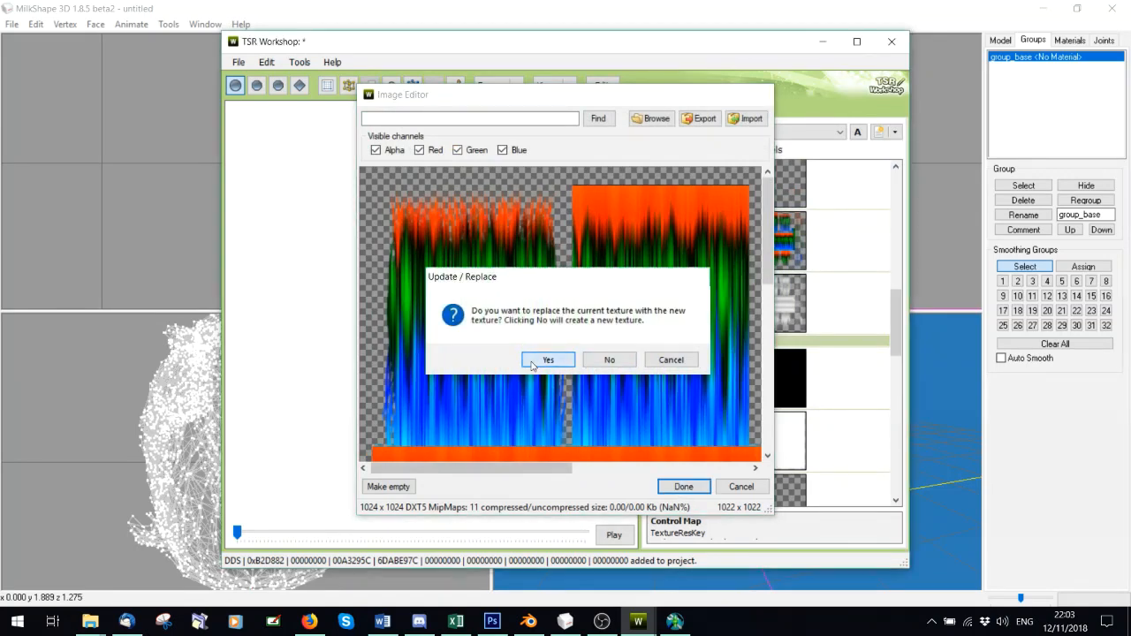
- Examine the recoloured braids on the Sim close up and from above, and review the hair, hat and pattern texture settings
scroll(434, 256, "up", 10)
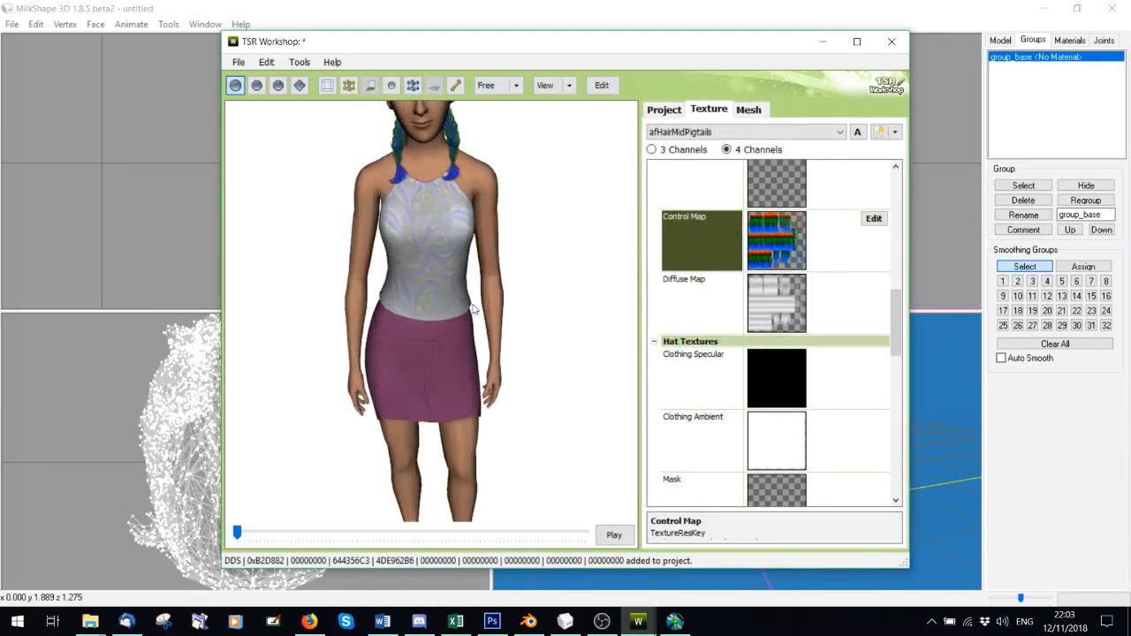
left_click_drag(496, 217, 442, 252)
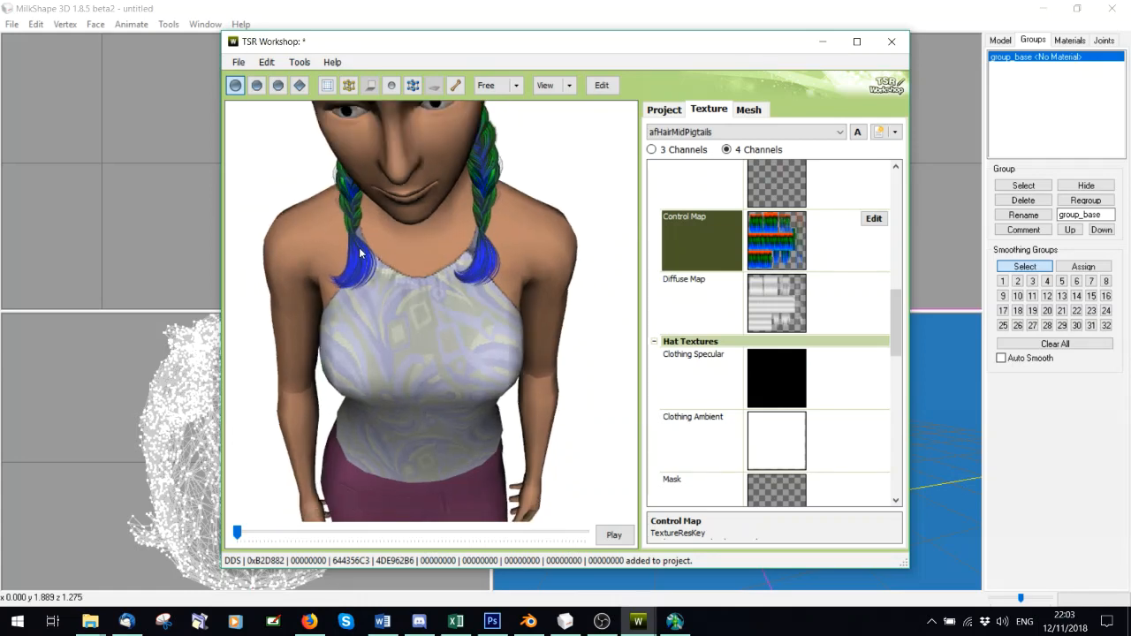
scroll(380, 253, "down", 10)
scroll(854, 277, "down", 5)
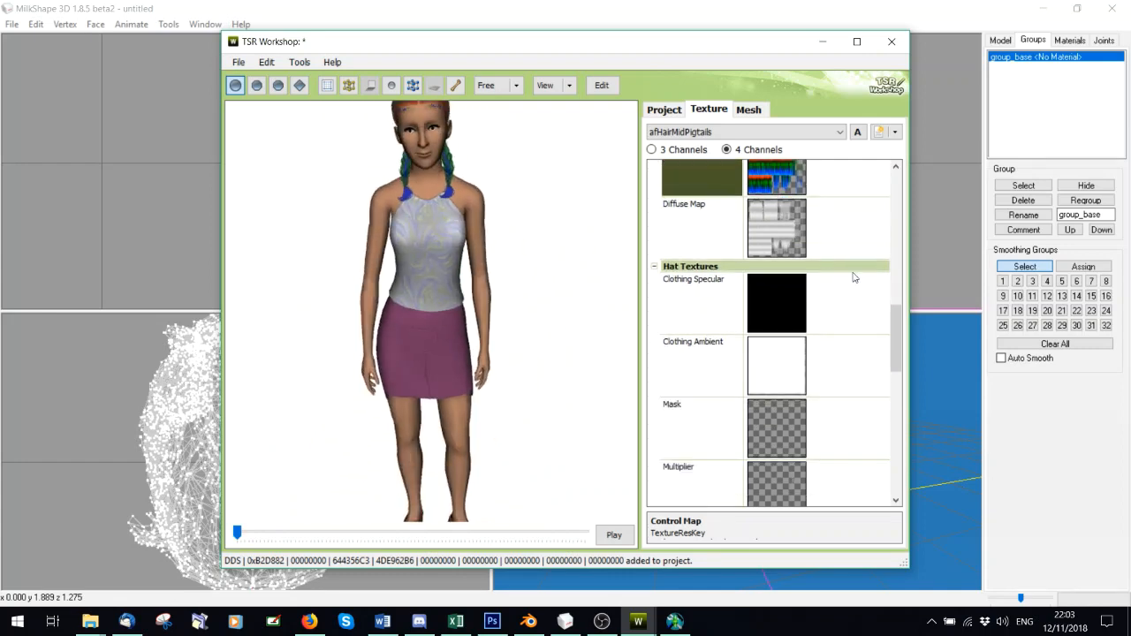
left_click_drag(895, 367, 896, 297)
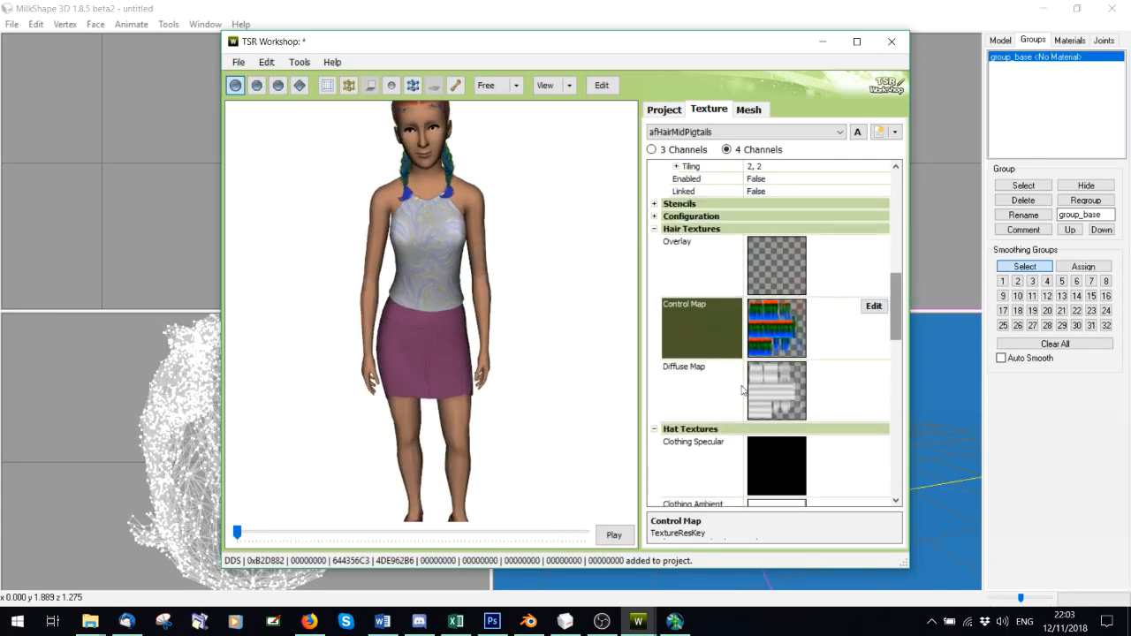
scroll(768, 368, "down", 5)
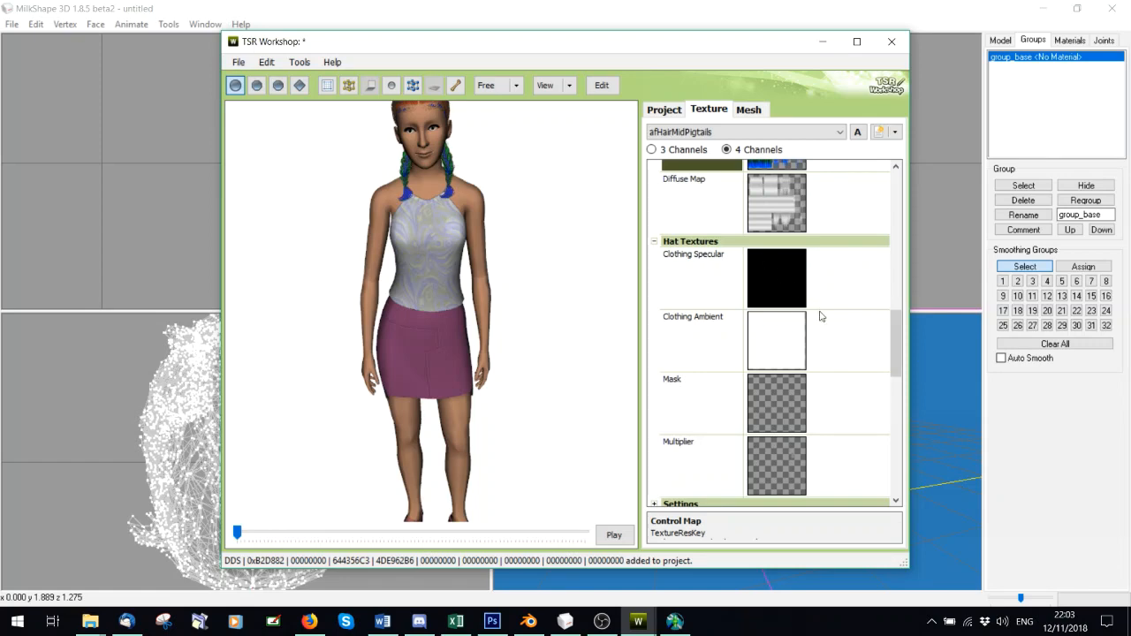
left_click_drag(896, 337, 916, 212)
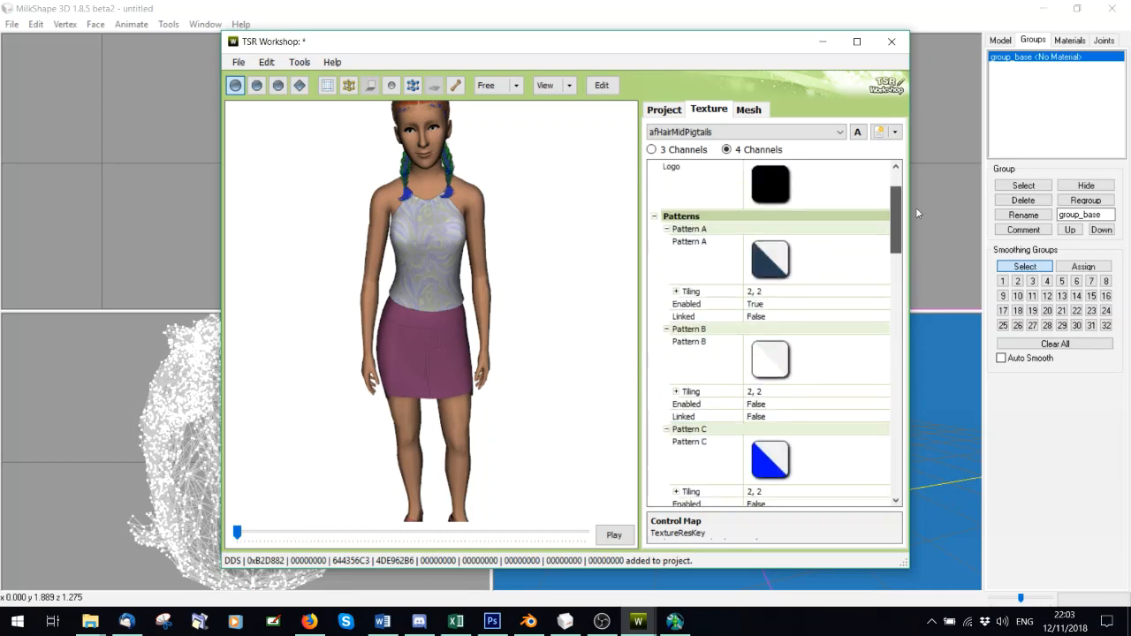
left_click(749, 110)
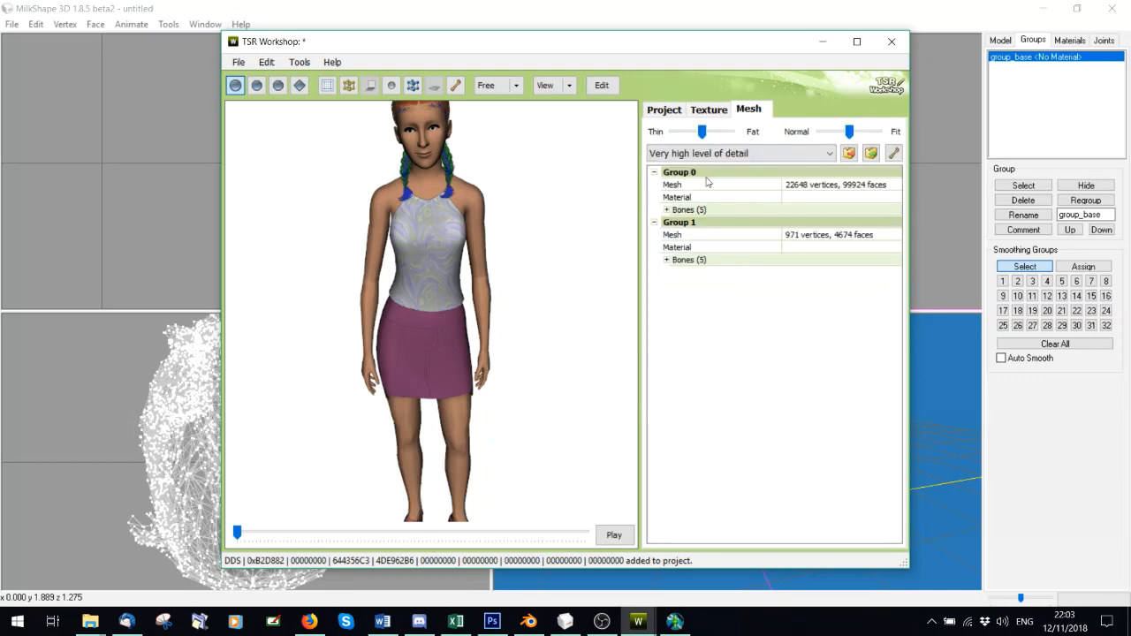
scroll(403, 191, "down", 2)
scroll(440, 209, "up", 2)
left_click_drag(442, 221, 487, 262)
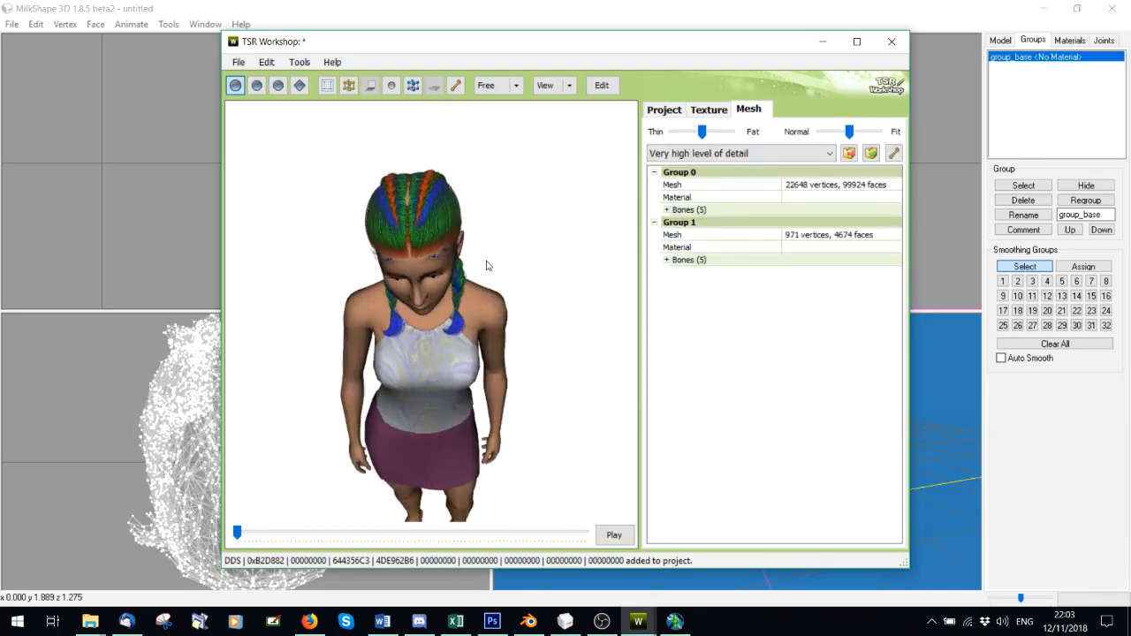
scroll(502, 269, "up", 3)
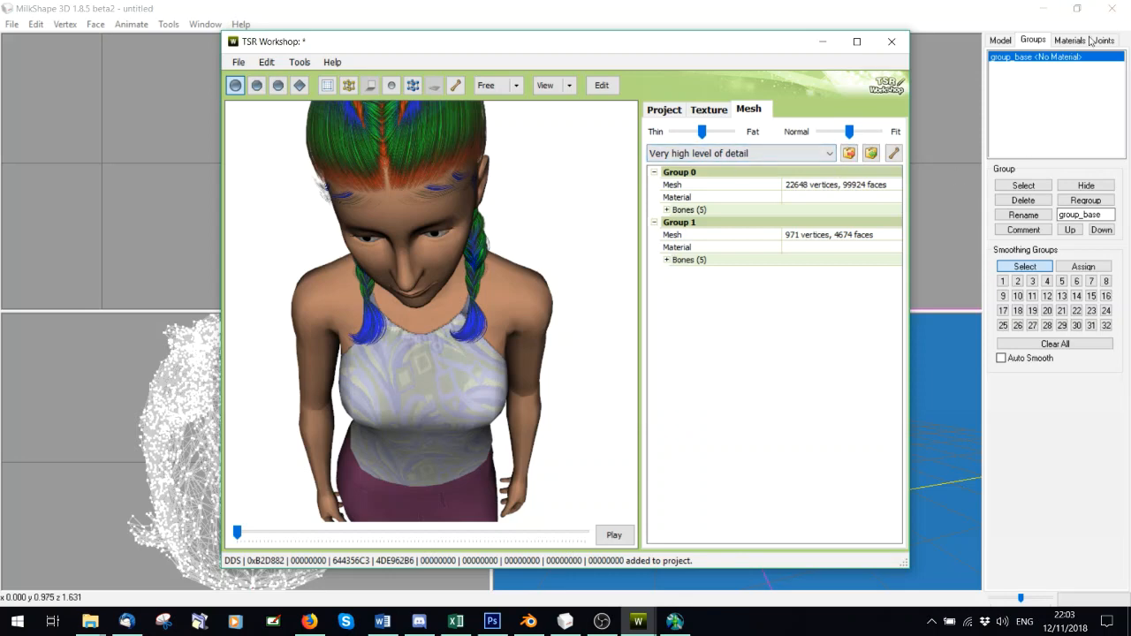
- Examine the braids on the Sim close up and at full length alongside the clothing project's basic data
left_click_drag(491, 213, 571, 222)
left_click(680, 113)
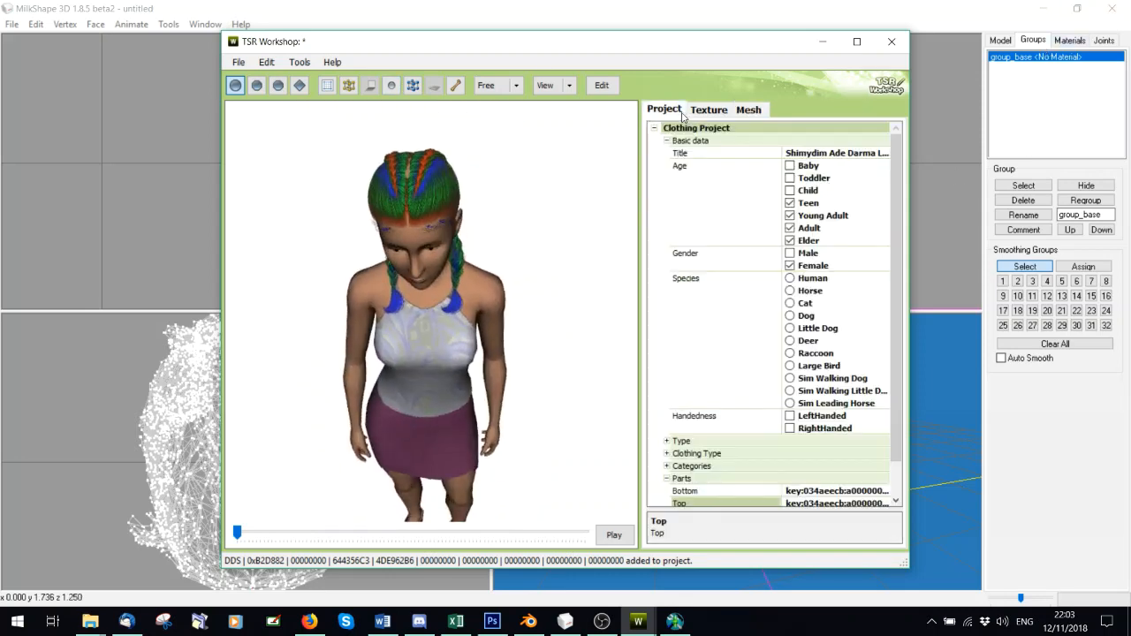
left_click(860, 155)
left_click_drag(446, 292, 446, 247)
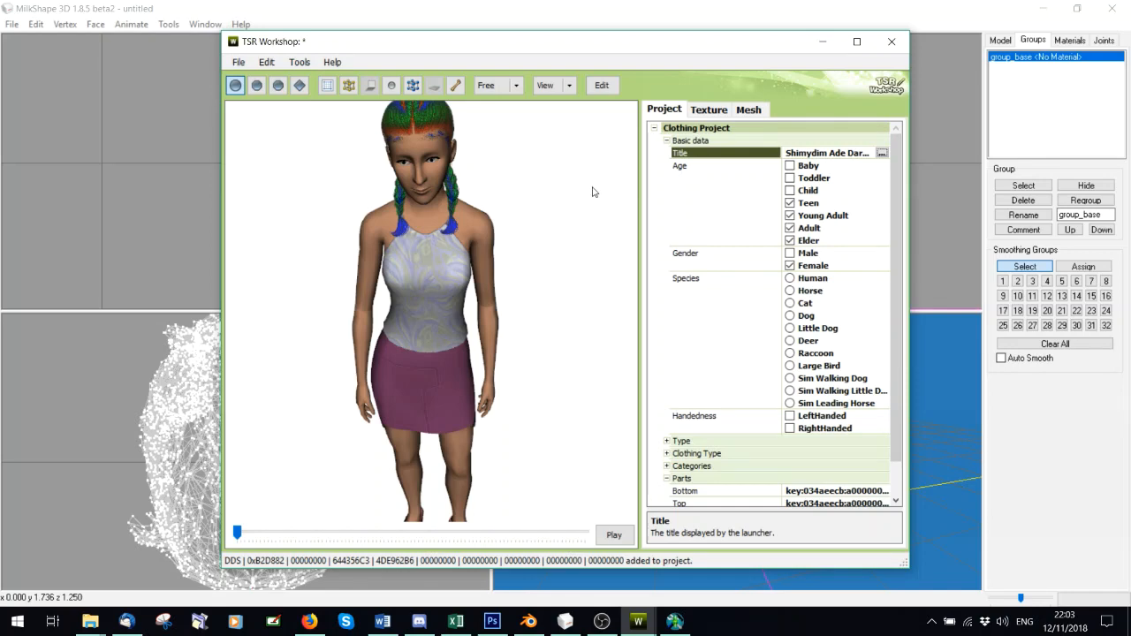
scroll(509, 237, "up", 6)
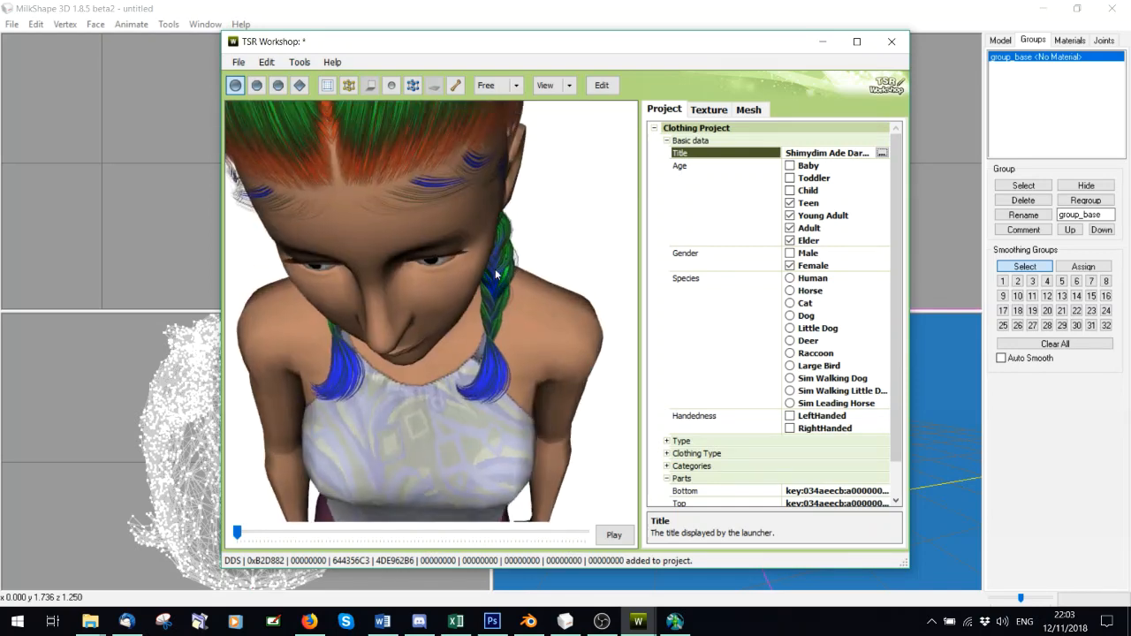
scroll(496, 275, "down", 8)
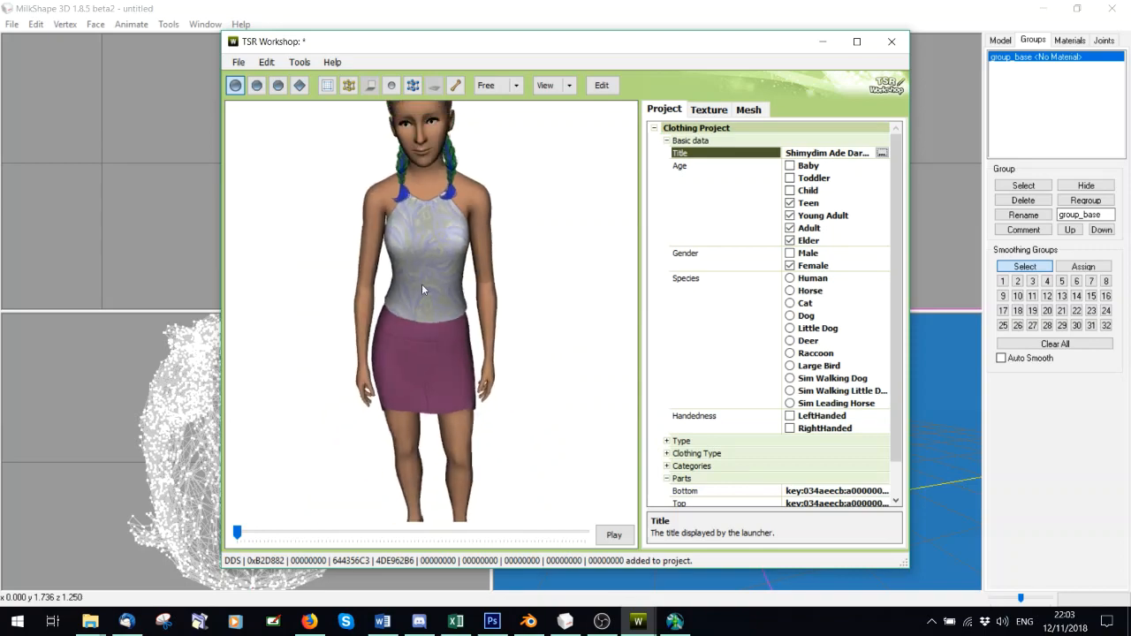
scroll(442, 314, "down", 2)
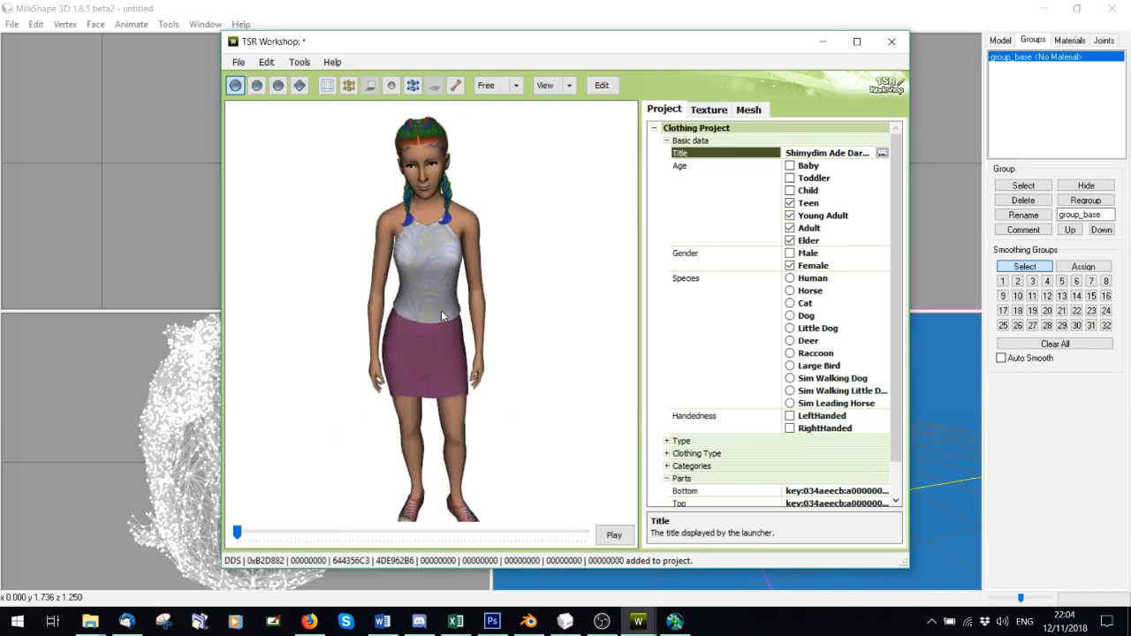
left_click(492, 621)
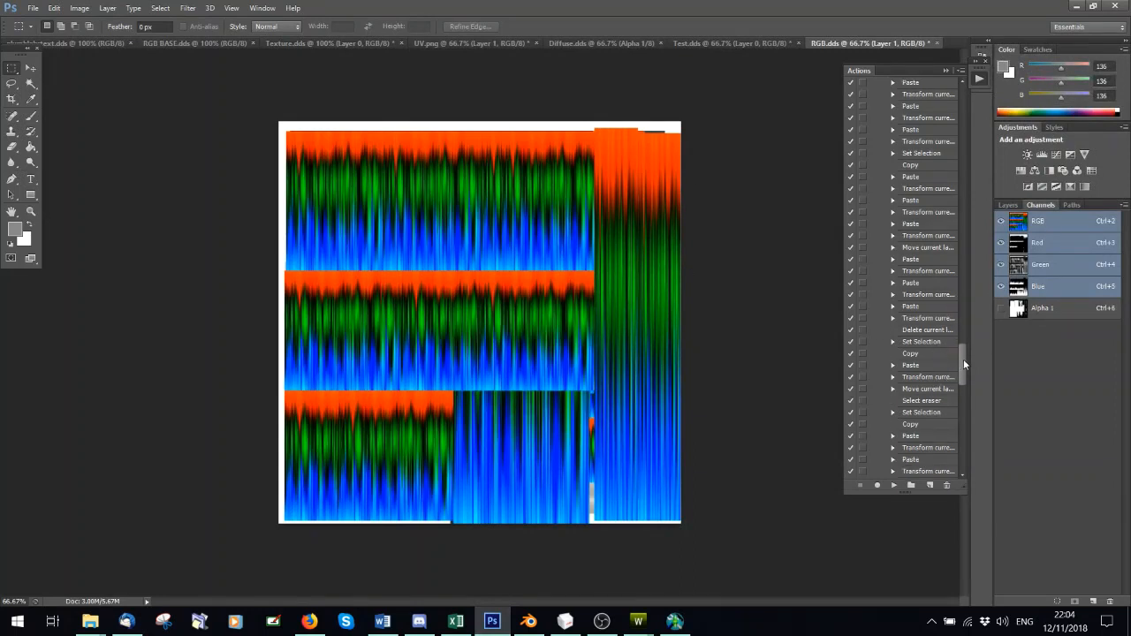
left_click_drag(963, 358, 970, 329)
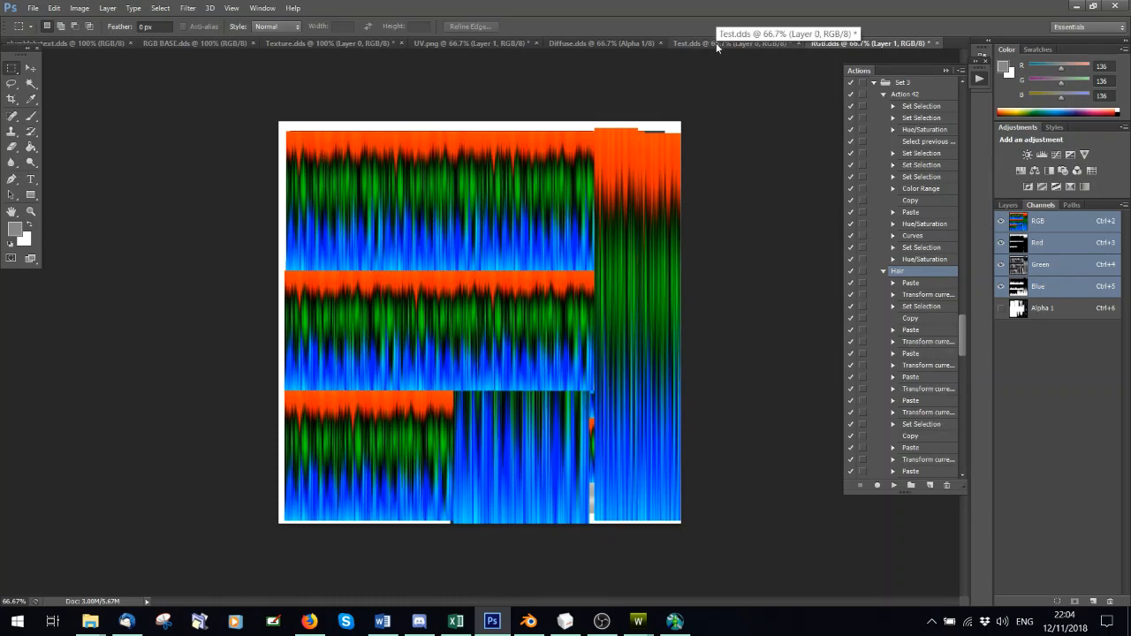
left_click(524, 625)
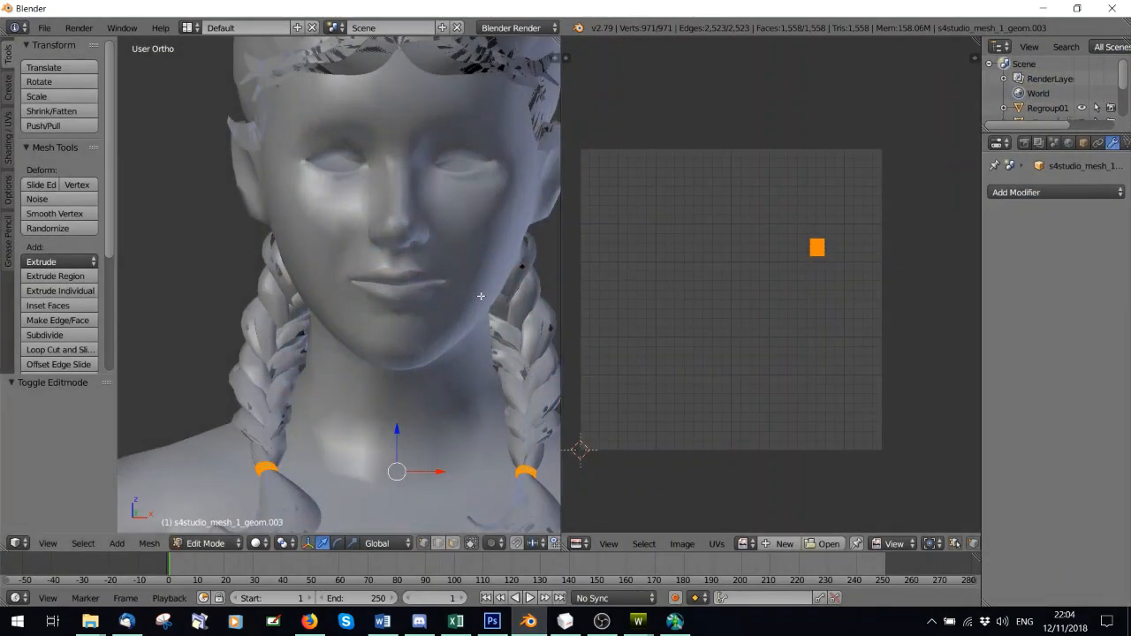
left_click(494, 623)
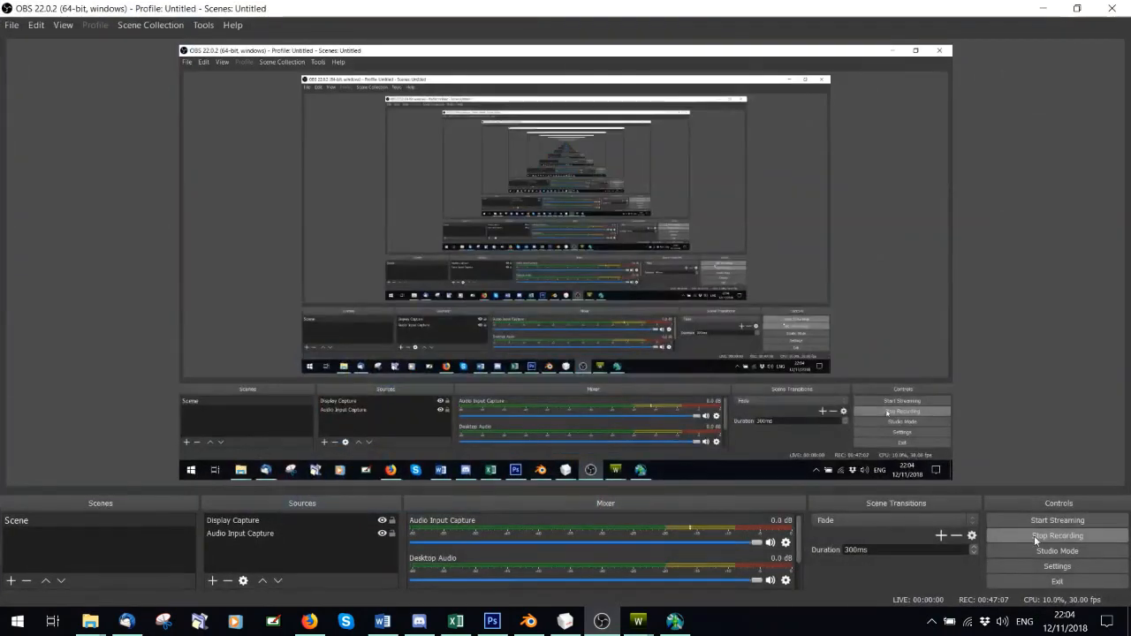
- Switch to the new CAS project in TSR Workshop and show its High level of detail mesh
left_click(638, 621)
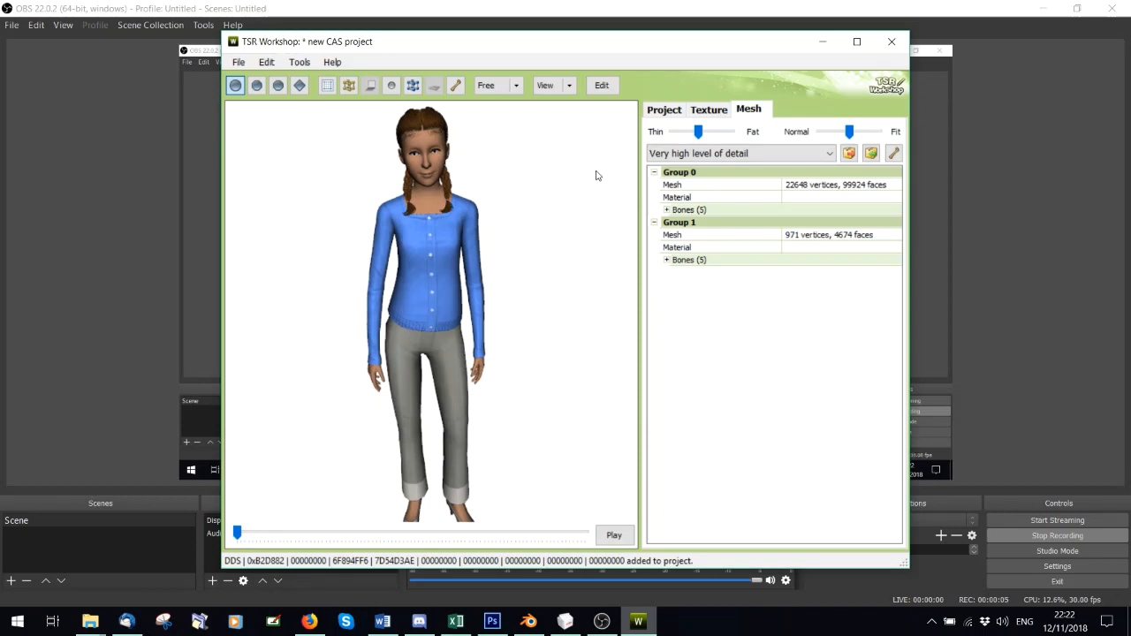
left_click_drag(555, 198, 492, 247)
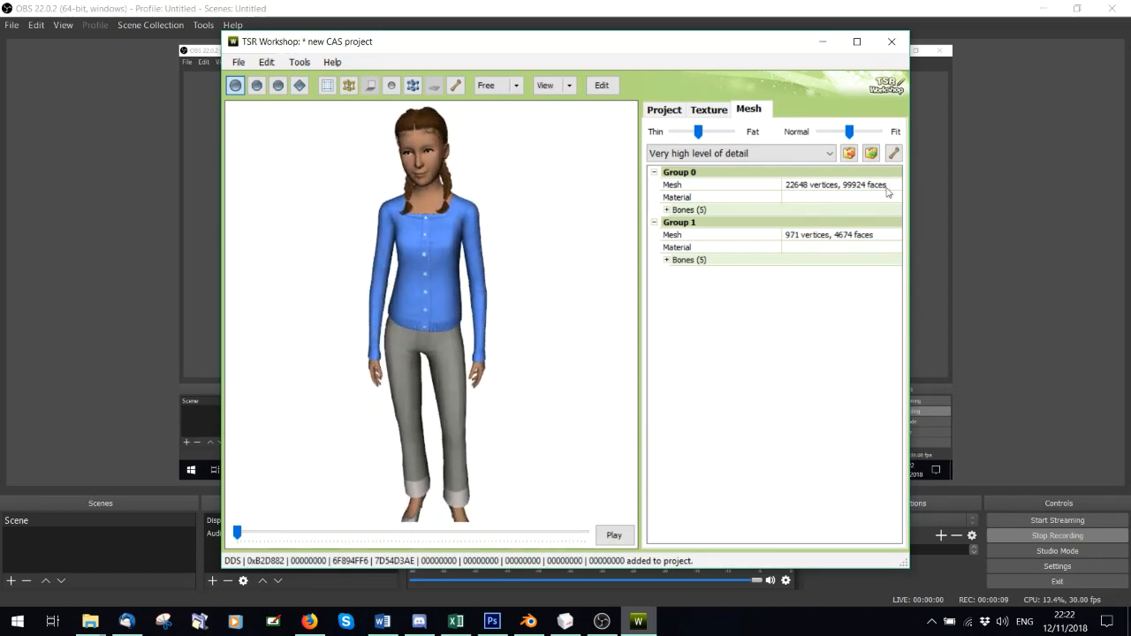
left_click(795, 153)
left_click(723, 181)
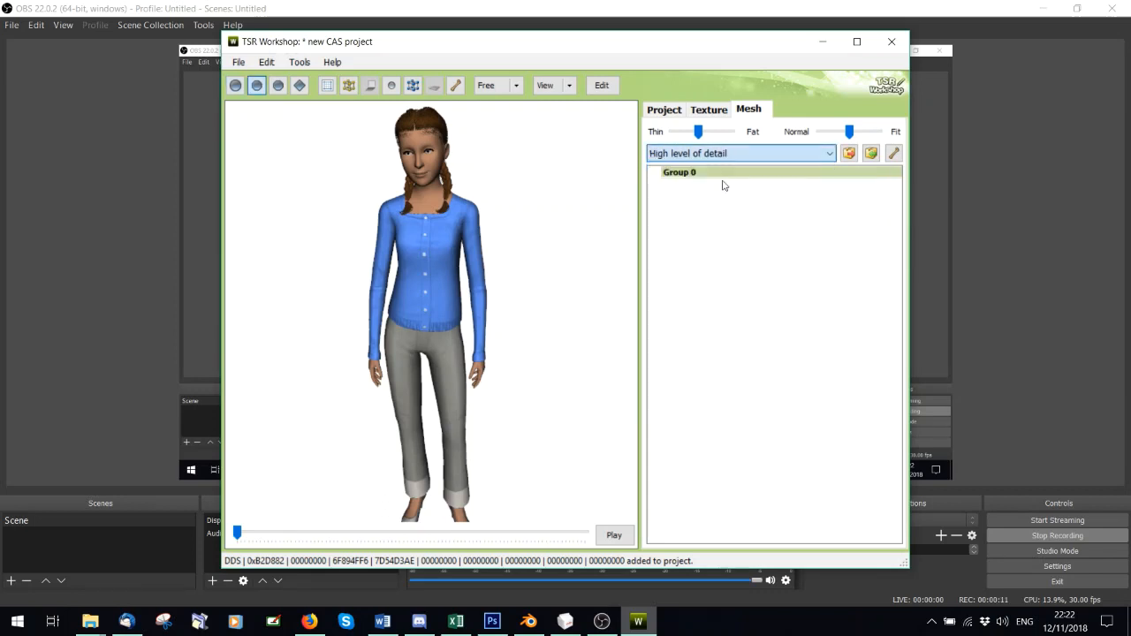
- Examine the high level of detail hair on the Sim from the front and side, along with its two mesh groups
scroll(413, 212, "down", 4)
left_click_drag(428, 278, 439, 356)
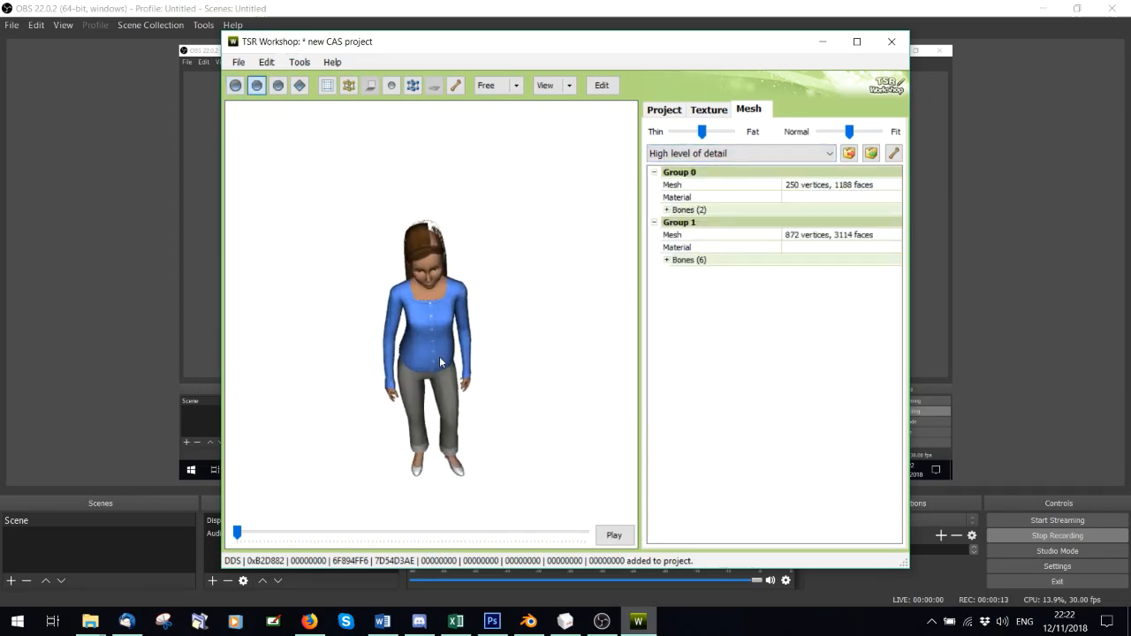
scroll(460, 297, "up", 3)
scroll(462, 297, "up", 1)
left_click(893, 187)
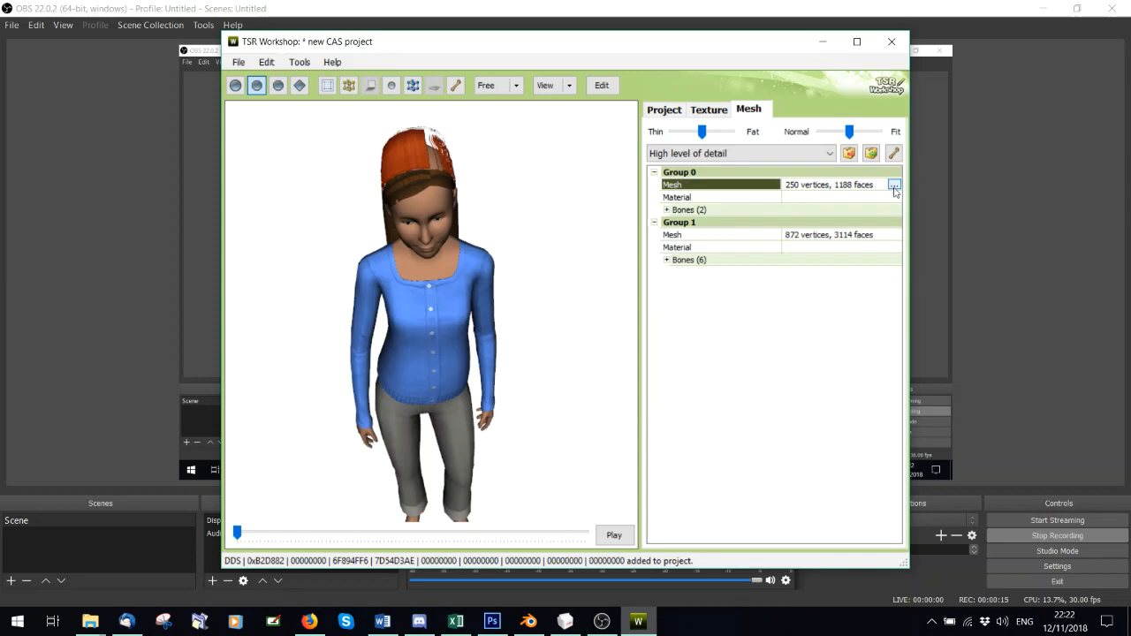
left_click_drag(424, 241, 250, 240)
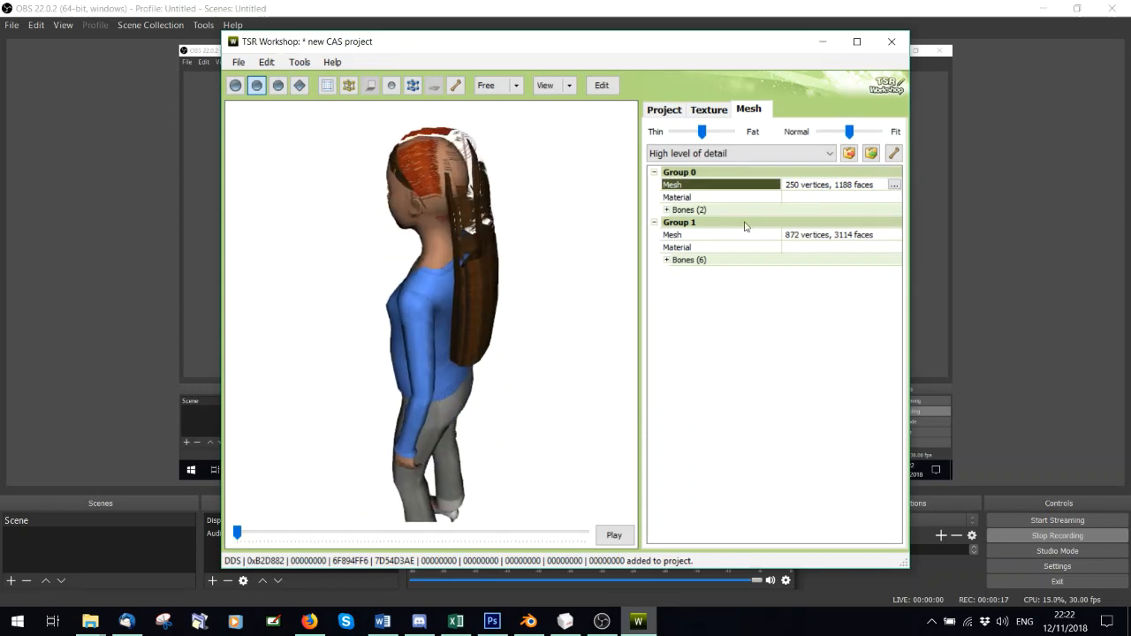
left_click(888, 235)
left_click(895, 187)
- Try to import Hai1r.wso into Group 0 and Hairbands1.wso into Group 1 of the high level of detail without optimizing vertex data
left_click(872, 154)
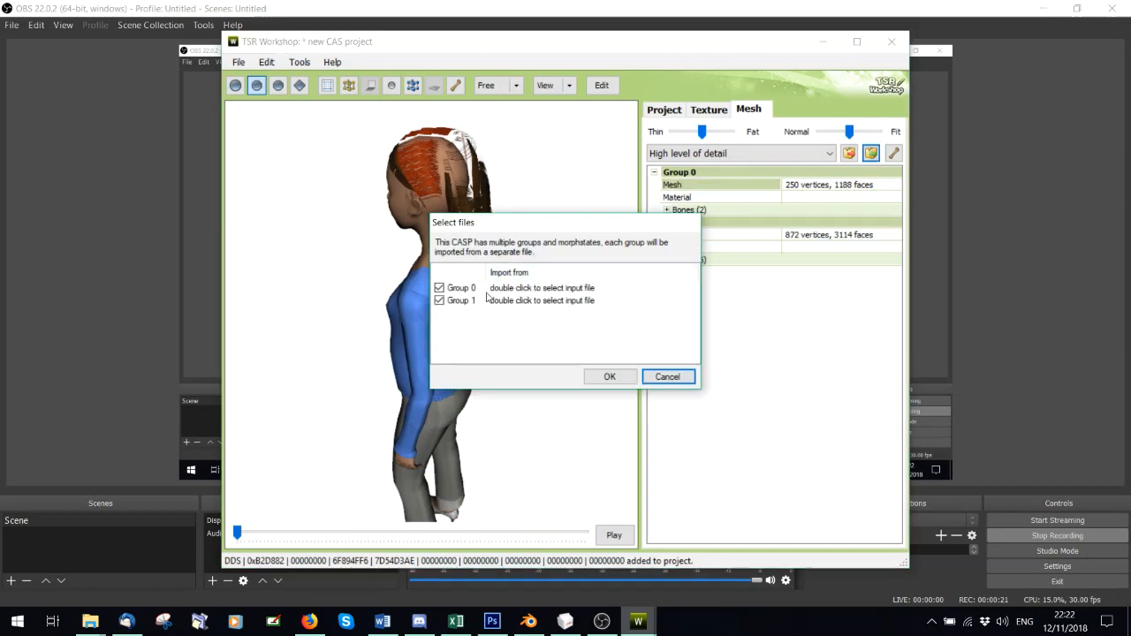
double_click(514, 300)
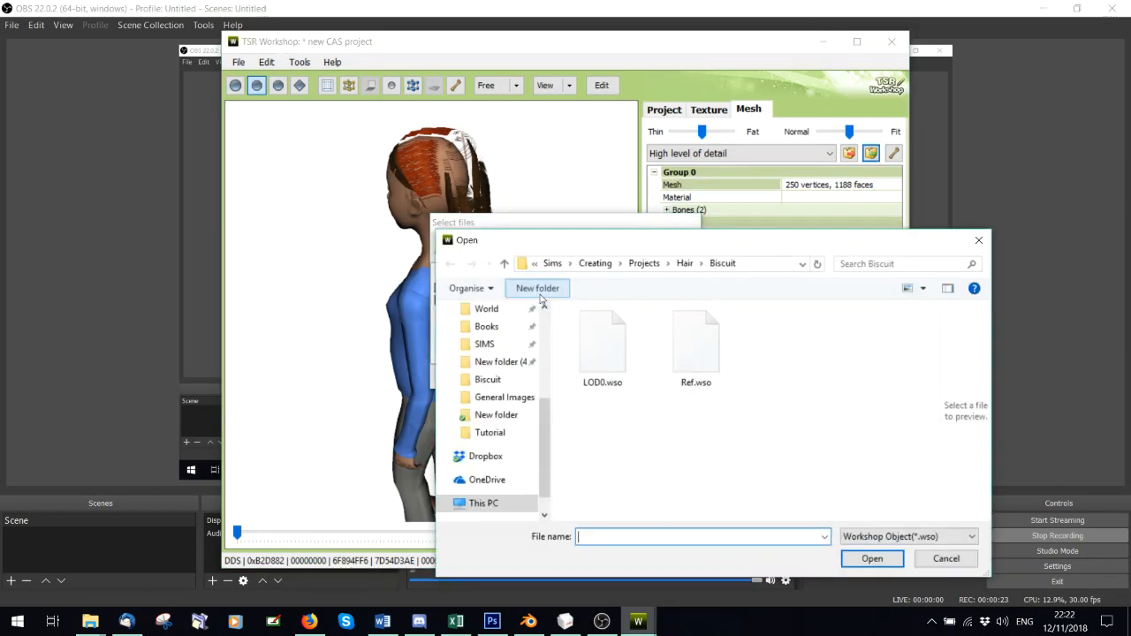
left_click(489, 433)
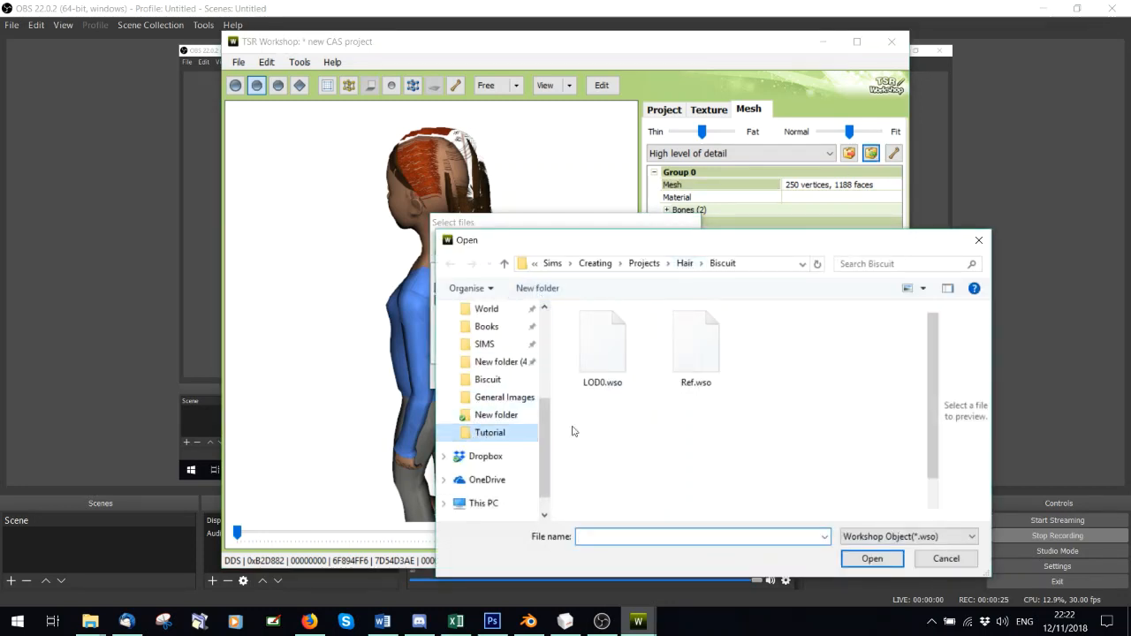
double_click(603, 353)
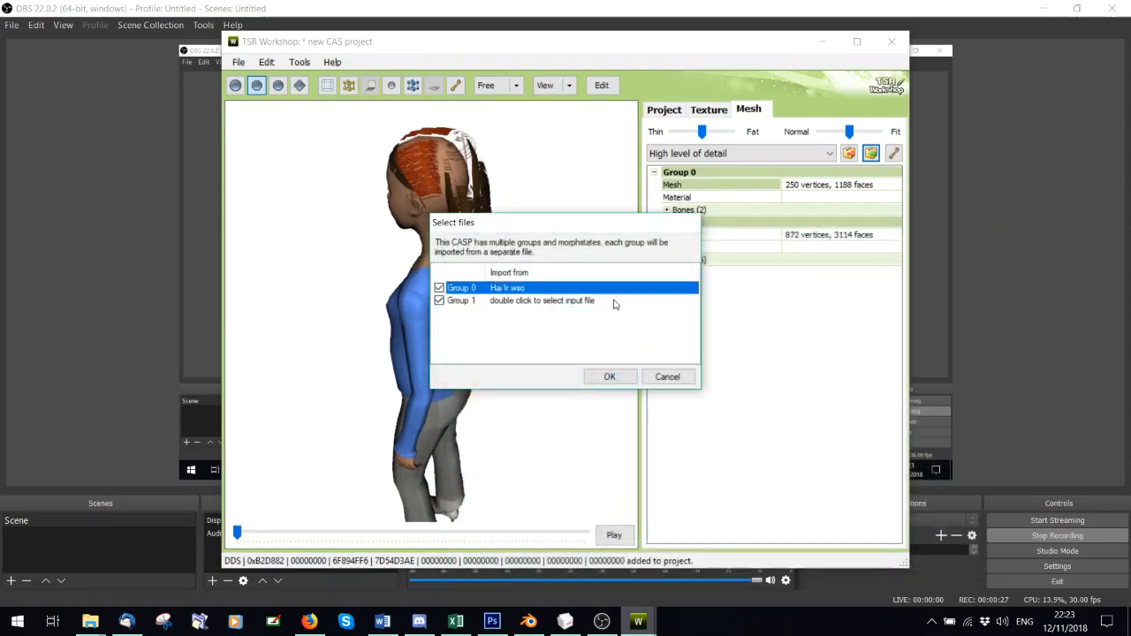
left_click(572, 302)
double_click(572, 302)
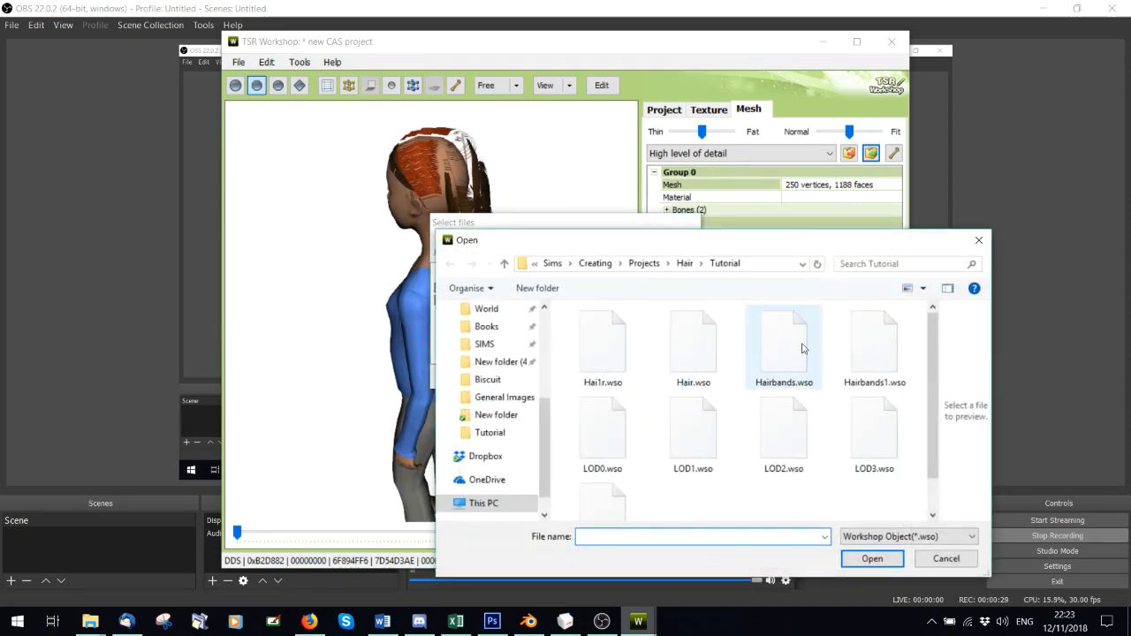
double_click(862, 348)
left_click(606, 377)
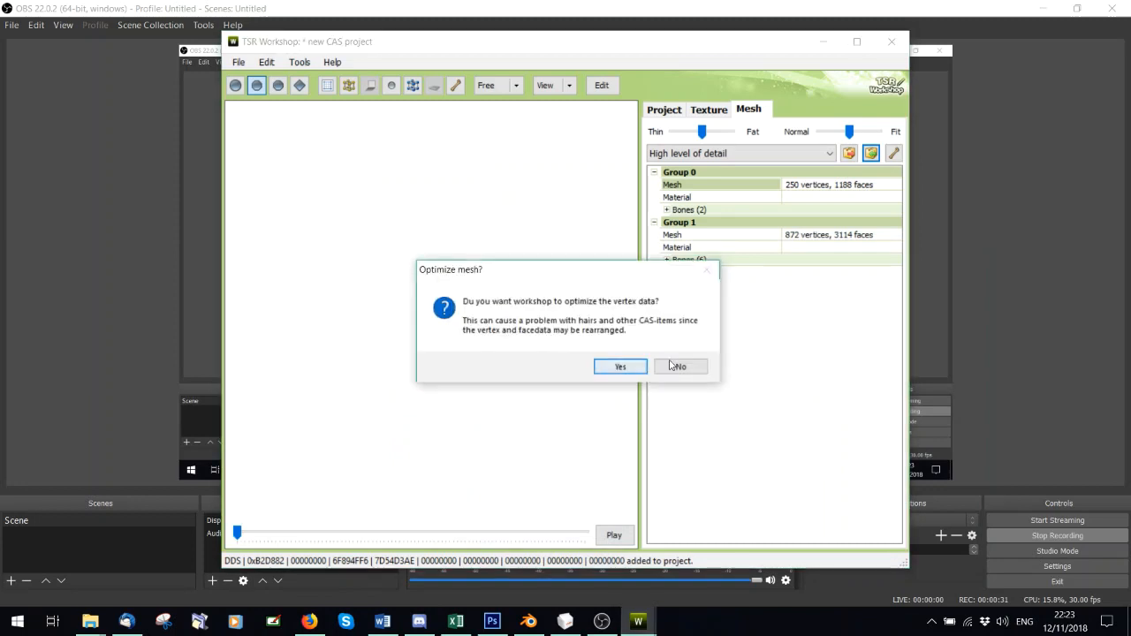
left_click(676, 368)
left_click(671, 365)
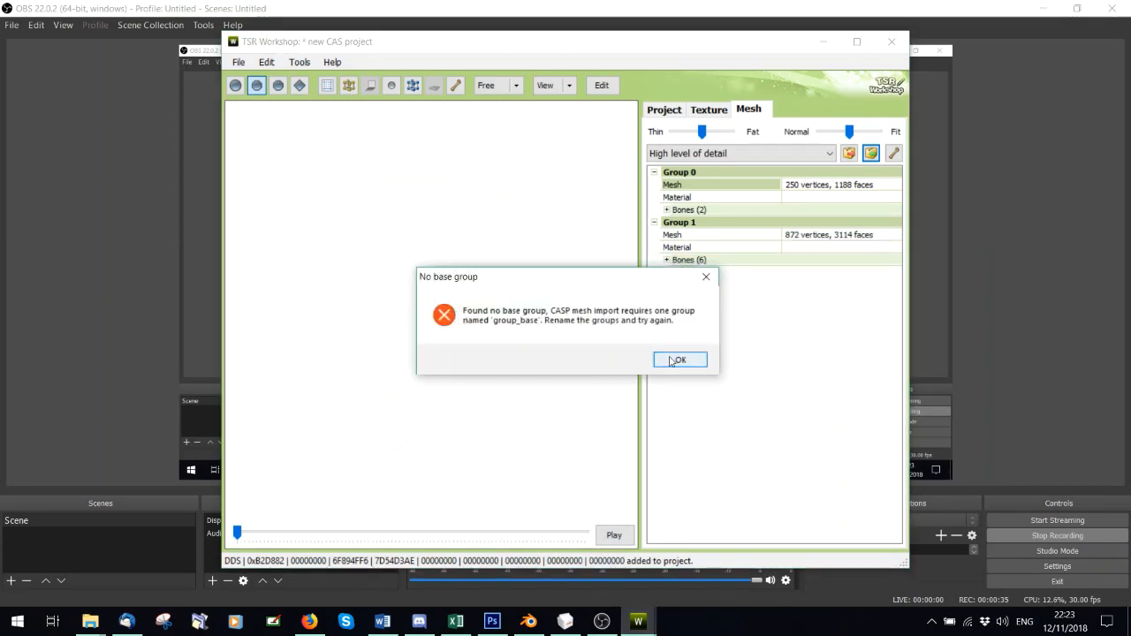
left_click(674, 360)
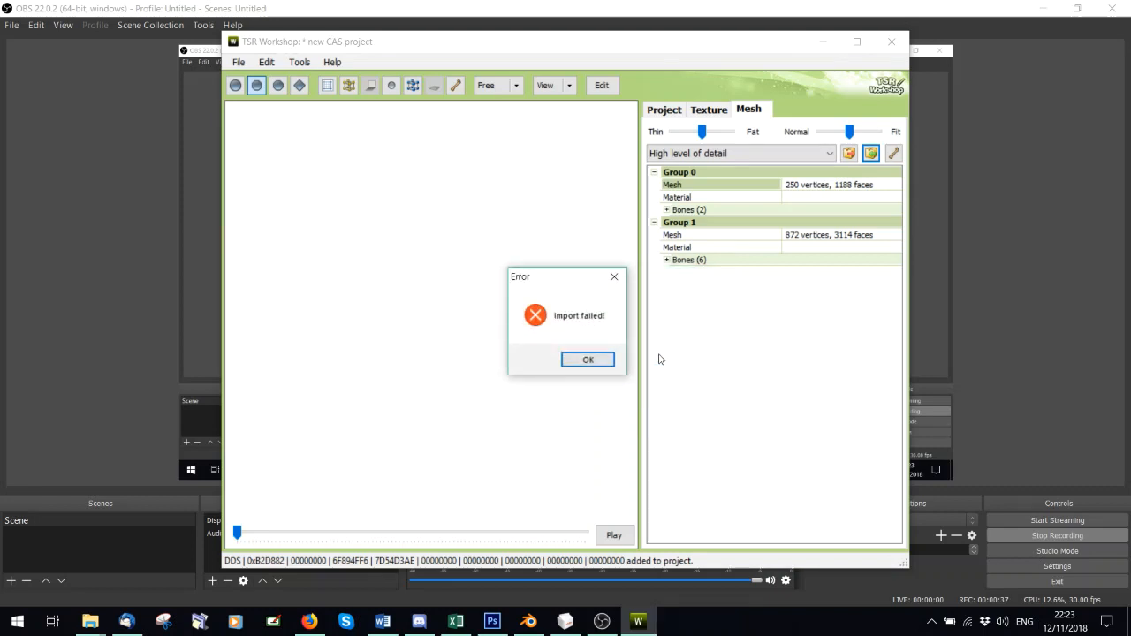
left_click(583, 361)
- Switch to MilkShape 3D, delete the existing group and import the Hairbands1.wso mesh
left_click(566, 621)
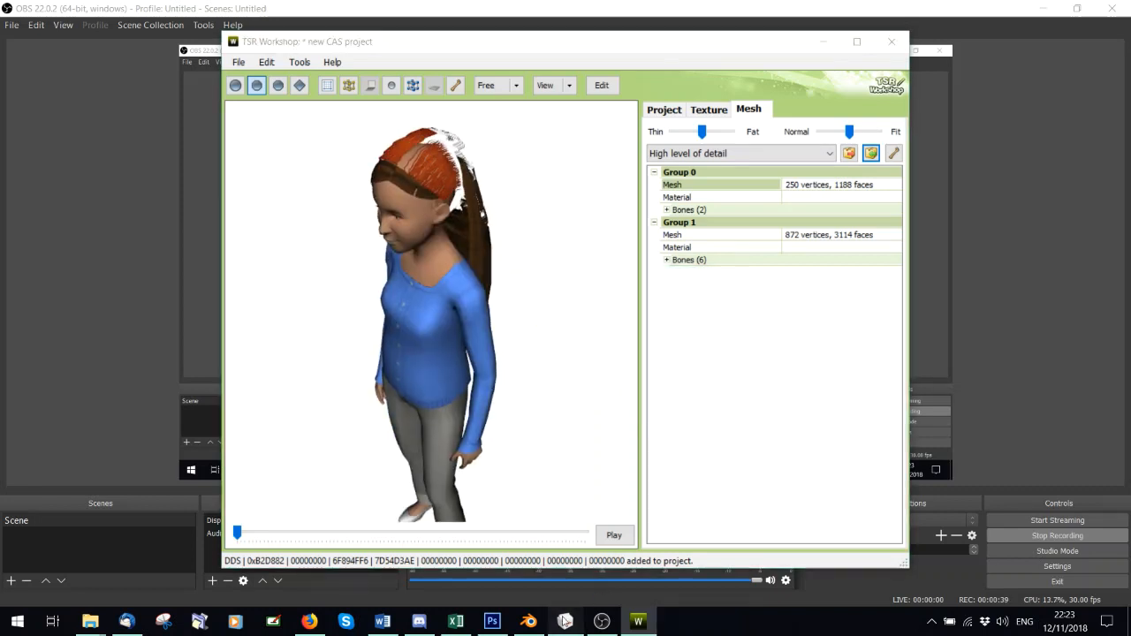
left_click(1025, 201)
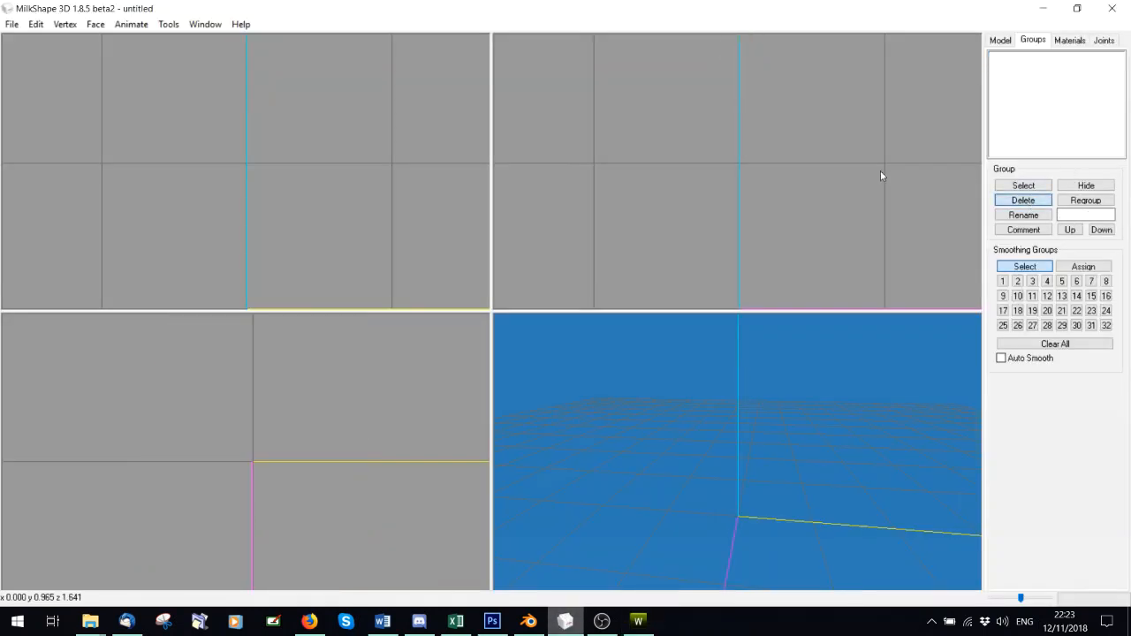
left_click(13, 24)
left_click(43, 127)
left_click(212, 613)
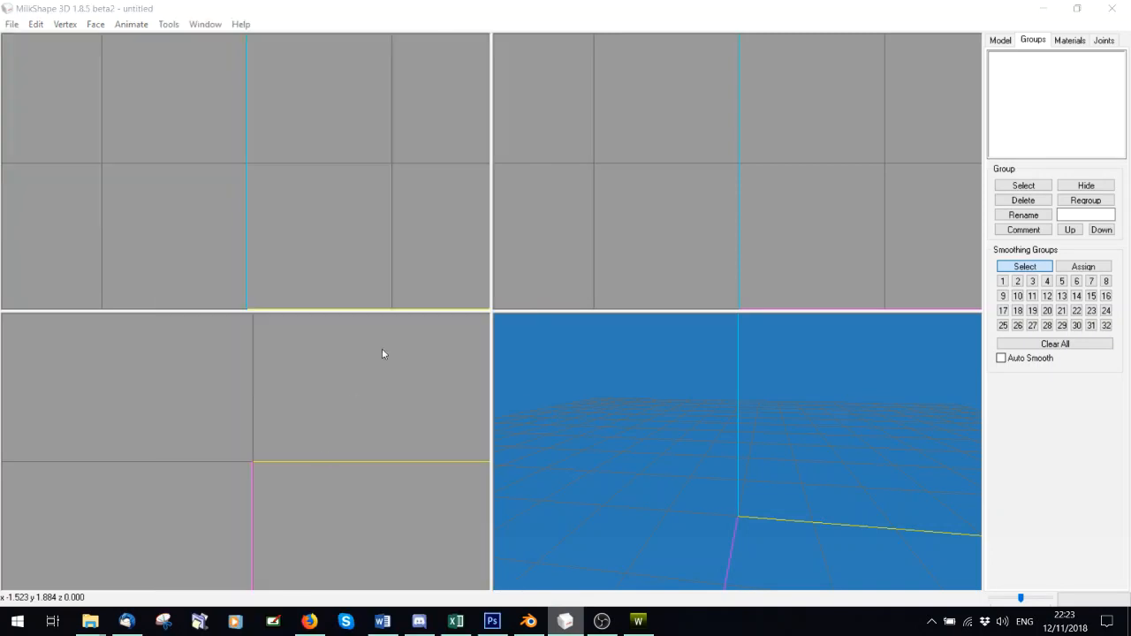
double_click(438, 163)
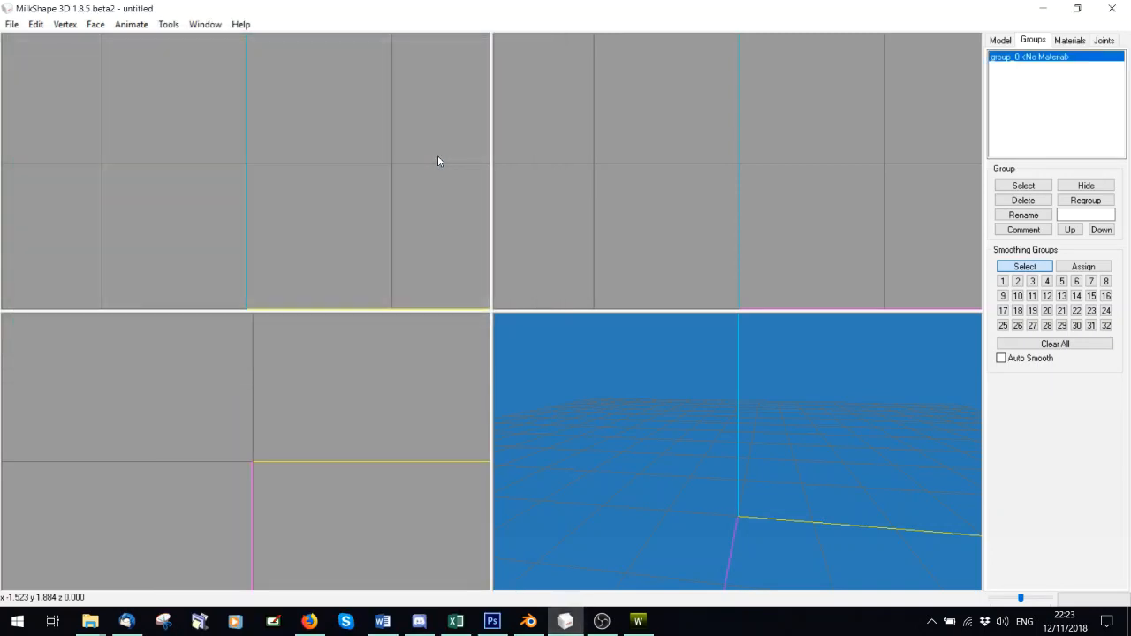
- Rename the imported hair band group as group_base
left_click(1090, 216)
key("BackSpace")
type("base")
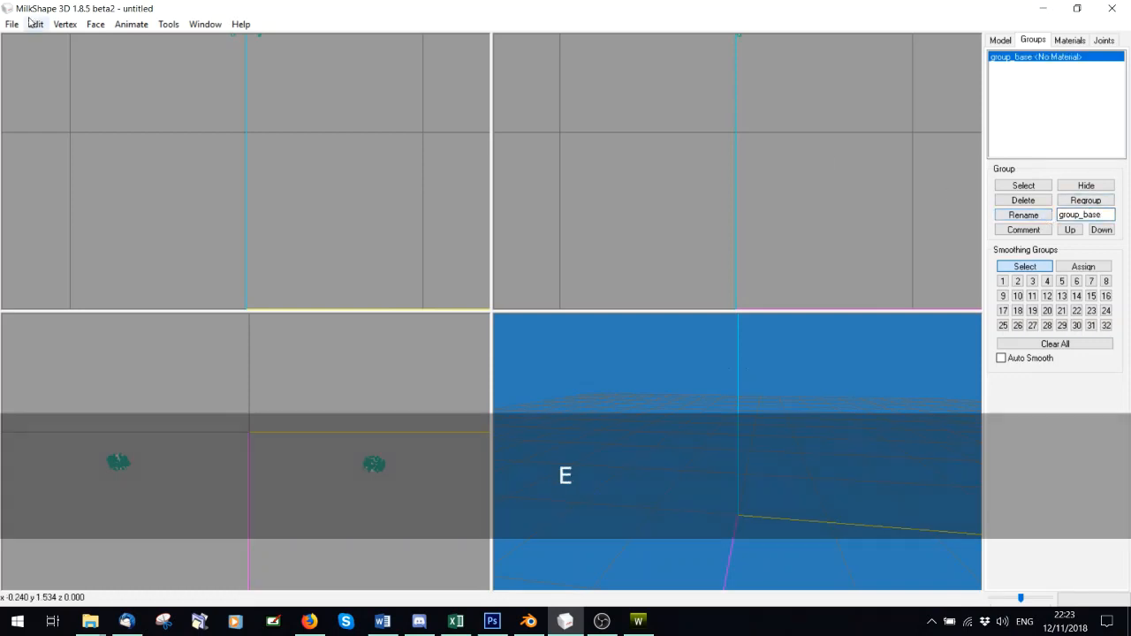
- Export the hair band mesh as a WSO object, overwriting Hairbands1.wso in the Tutorial folder
left_click(13, 24)
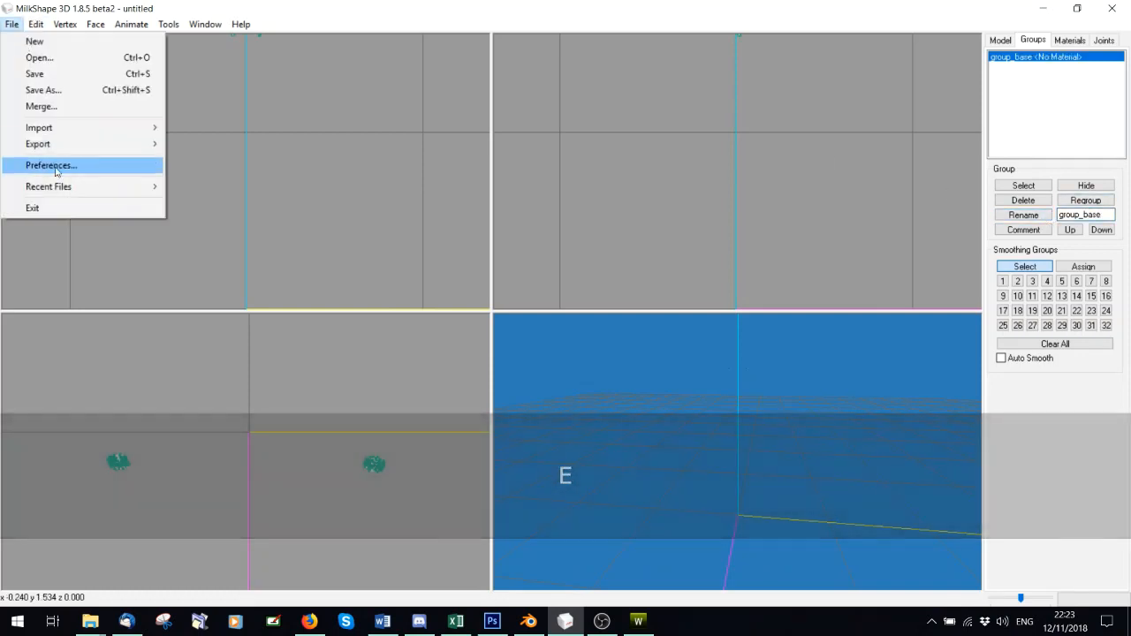
mouse_move(40, 217)
left_click(397, 555)
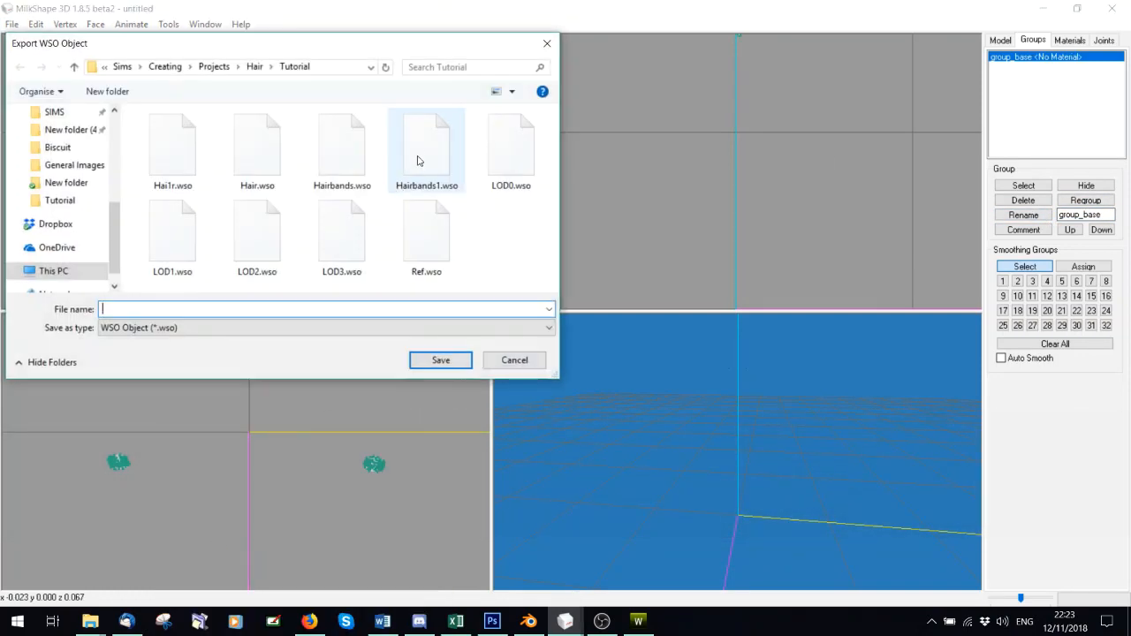
left_click(422, 152)
left_click(440, 360)
left_click(611, 315)
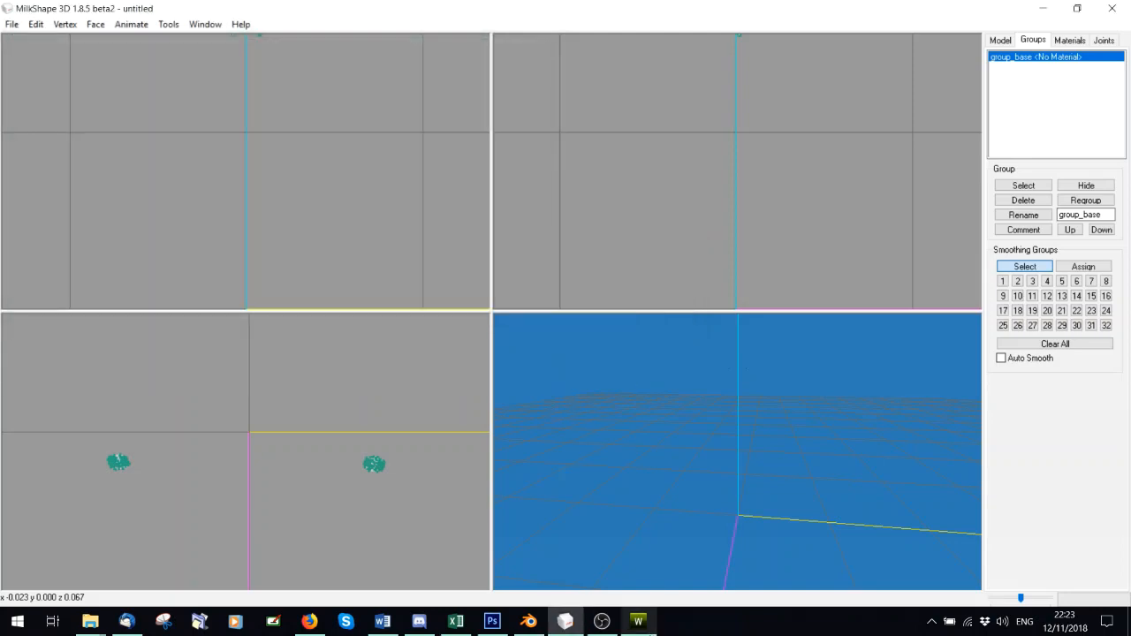
- Switch to TSR Workshop and retry importing Hai1r.wso into Group 0 and Hairbands1.wso into Group 1 without optimizing vertex data
left_click(638, 621)
left_click(870, 153)
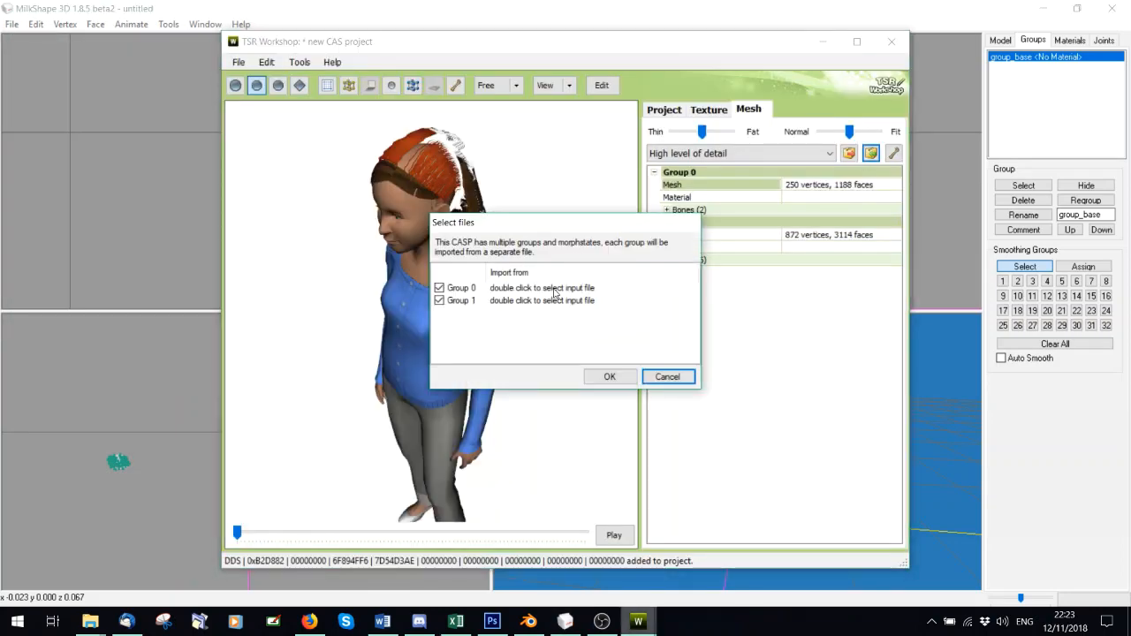
double_click(554, 290)
double_click(595, 325)
double_click(552, 300)
left_click(875, 350)
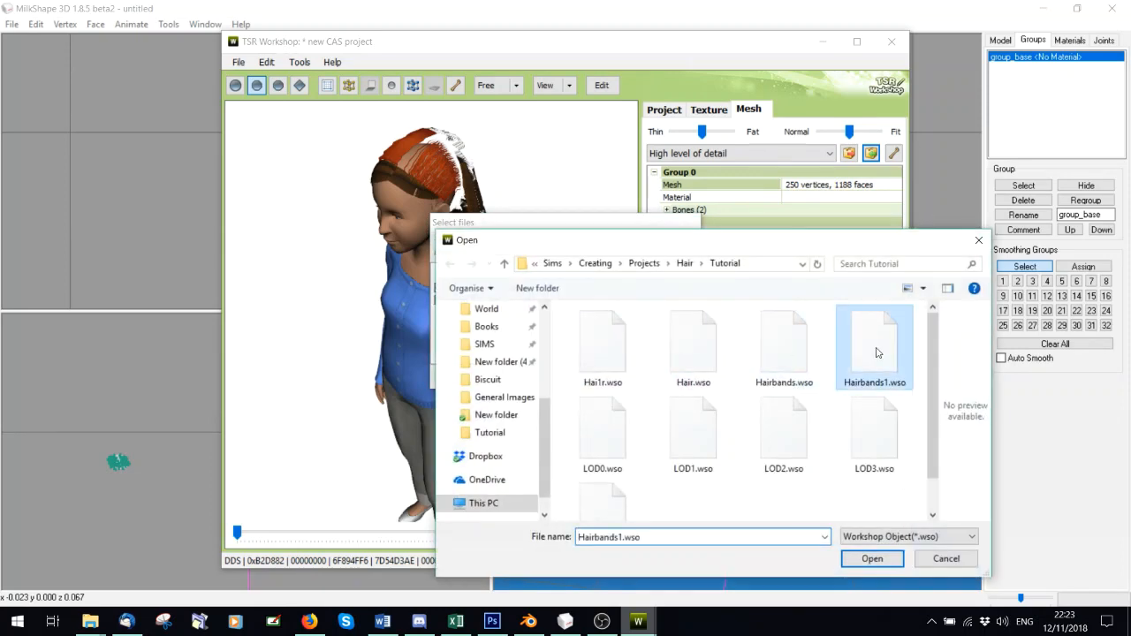
double_click(877, 352)
left_click(609, 376)
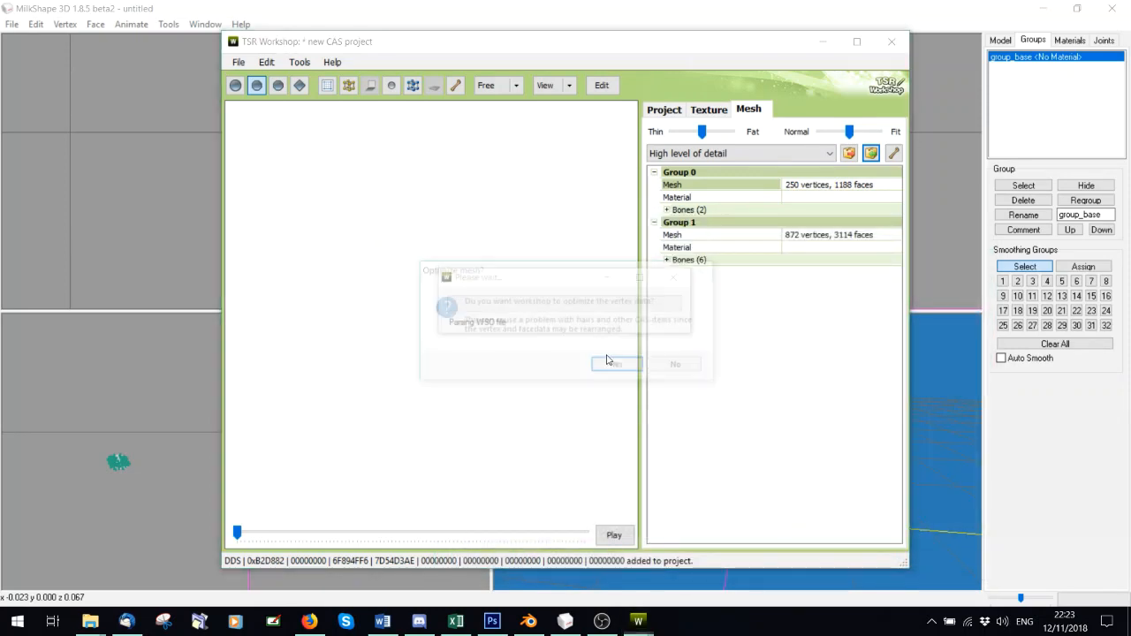
left_click(679, 367)
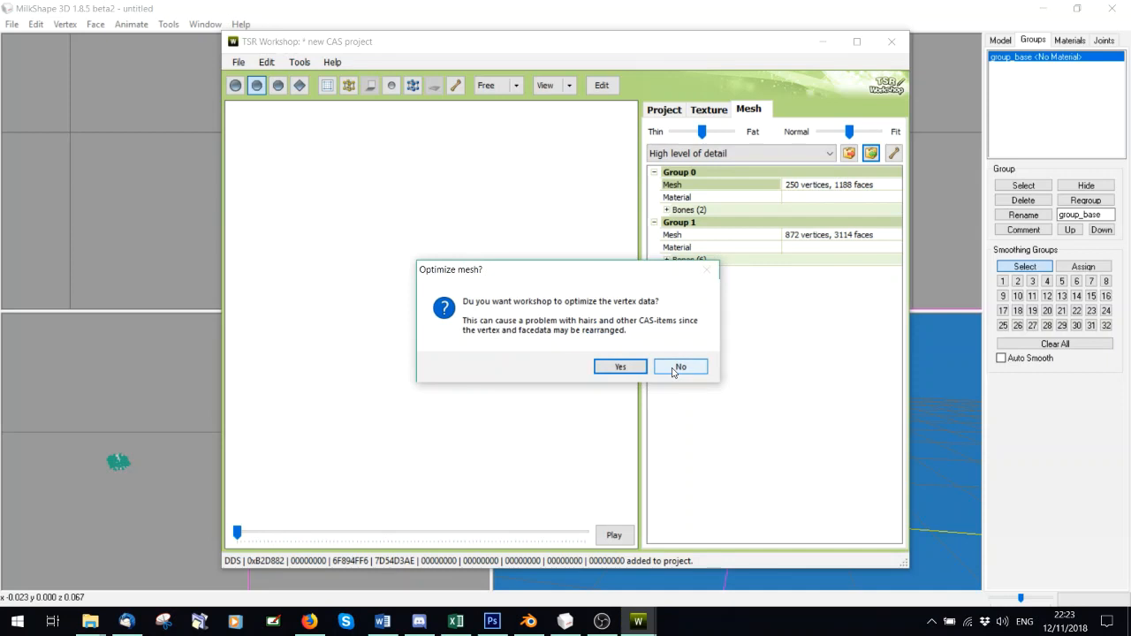
left_click(672, 372)
left_click(624, 363)
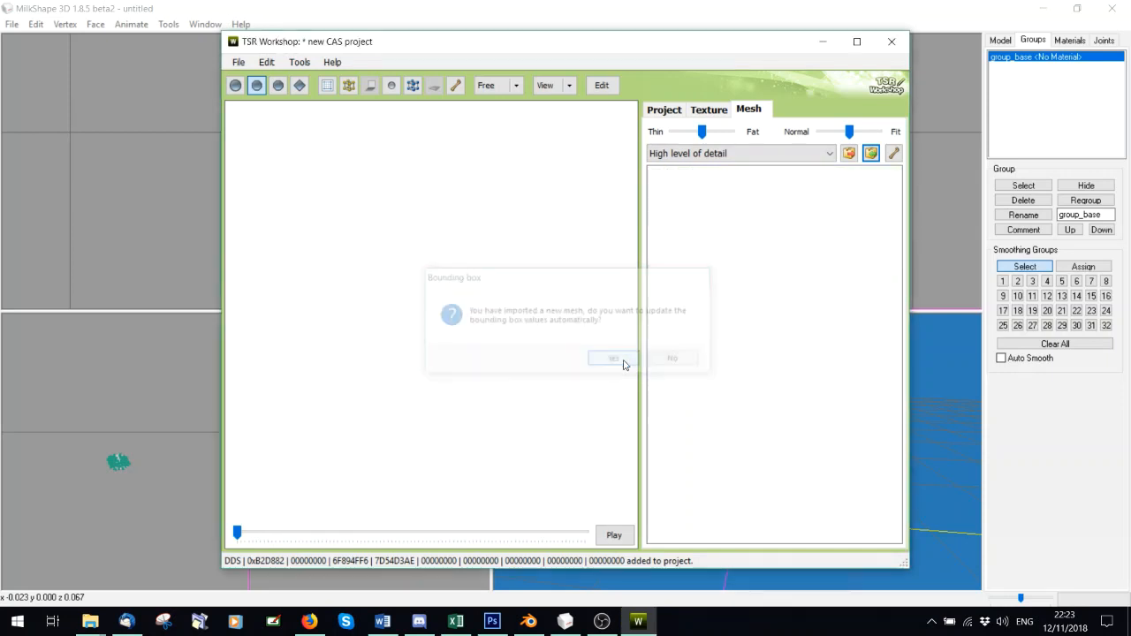
left_click(677, 391)
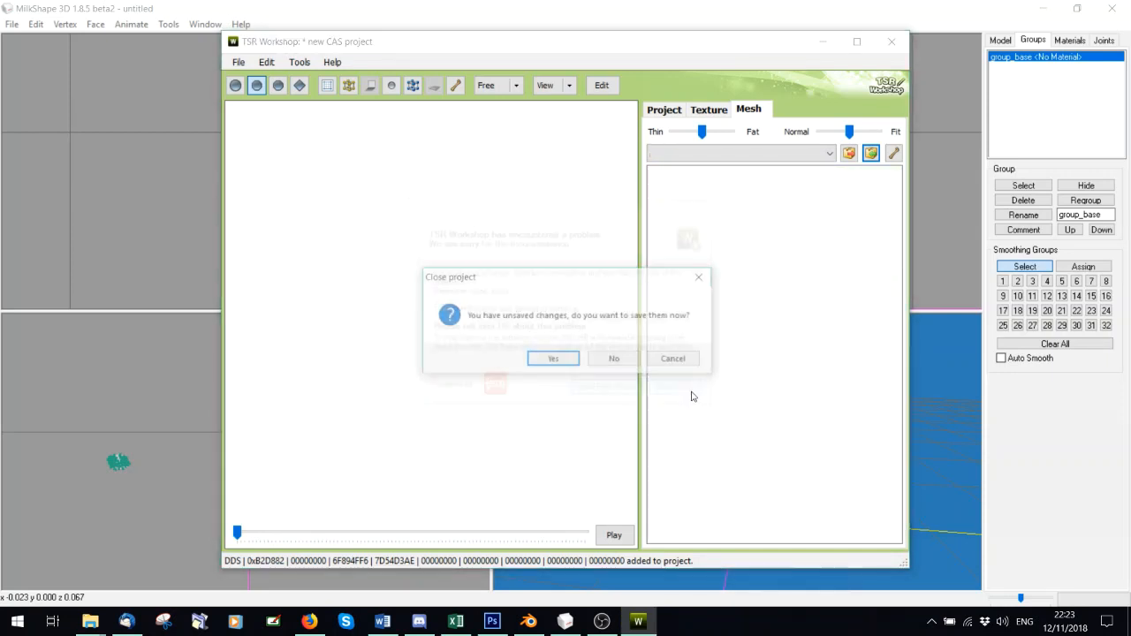
left_click(677, 359)
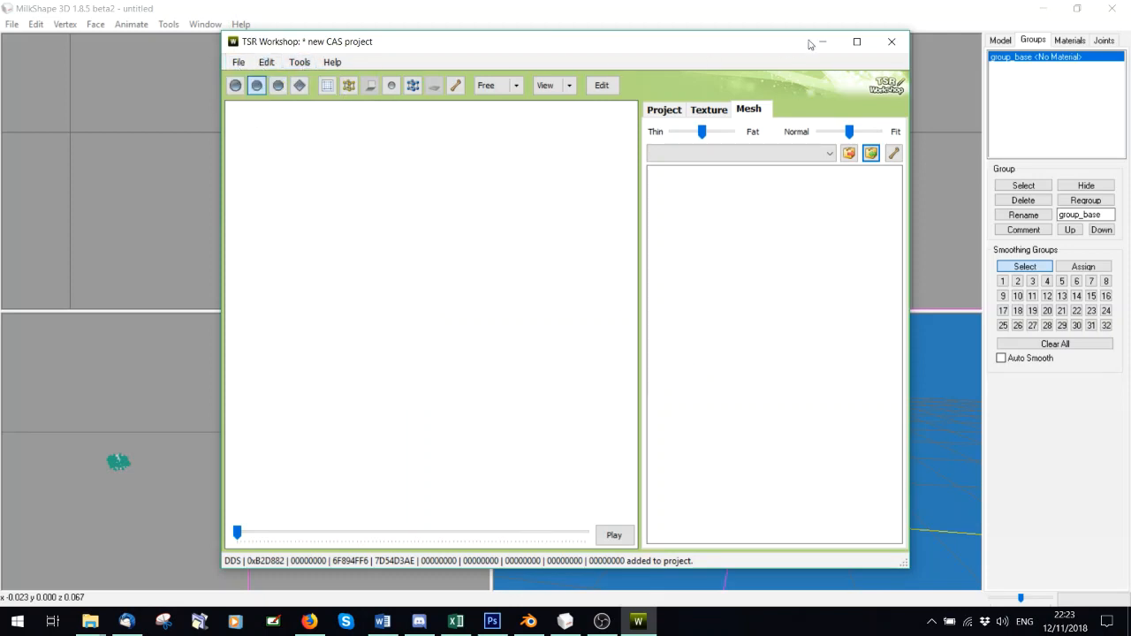
- Close TSR Workshop without saving the project, restart it and launch Mesh Toolkit from the desktop
left_click(891, 42)
left_click(608, 363)
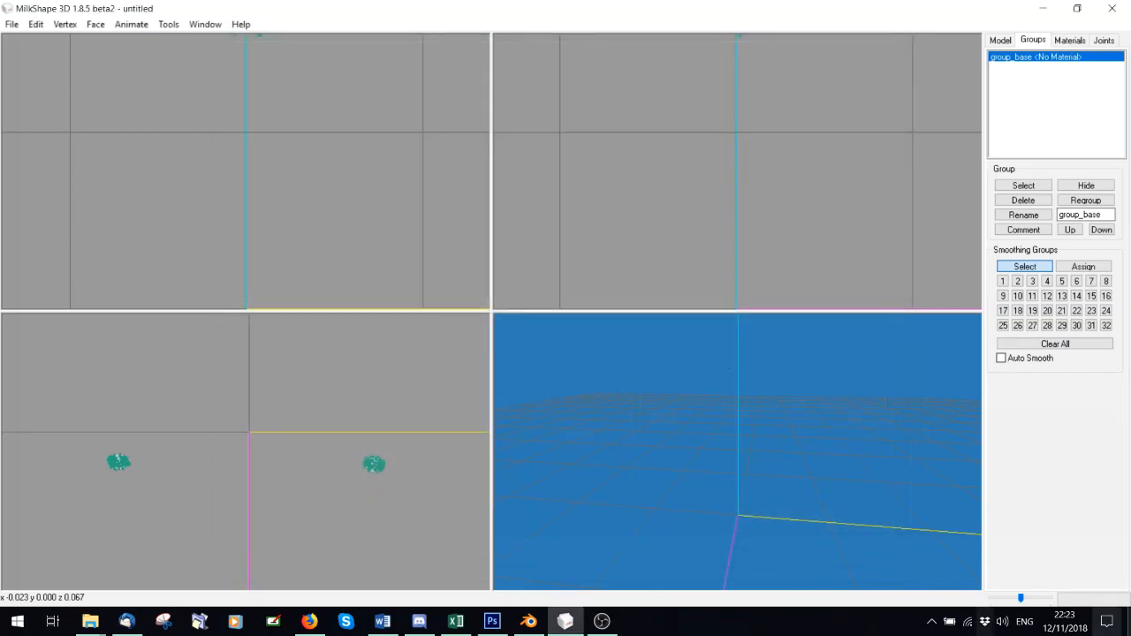
left_click(1129, 624)
double_click(311, 531)
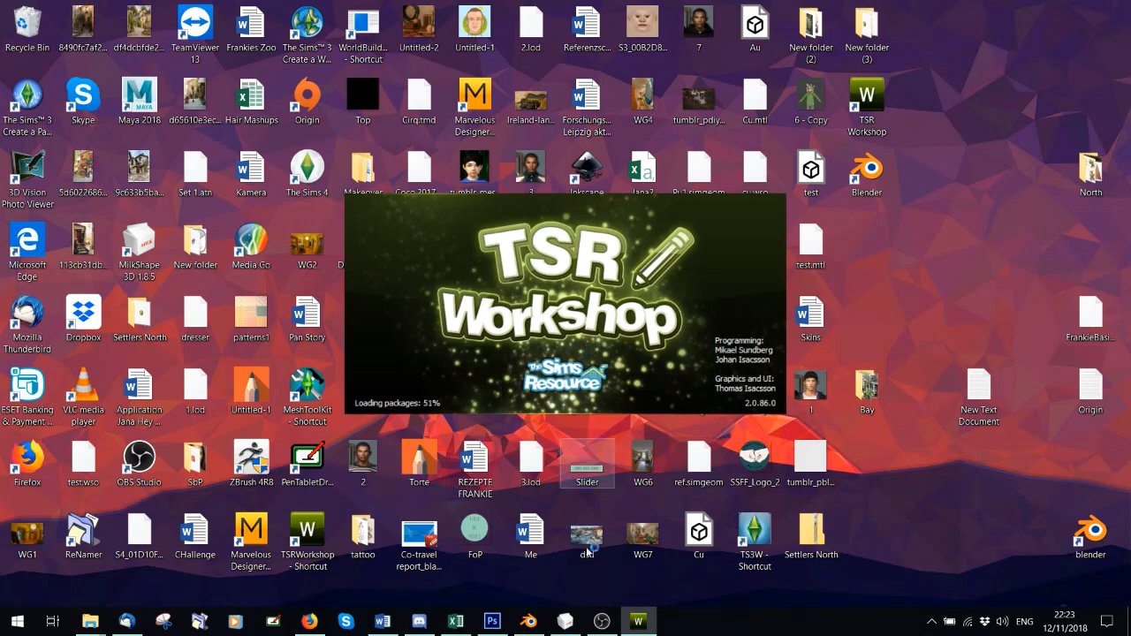
left_click(564, 624)
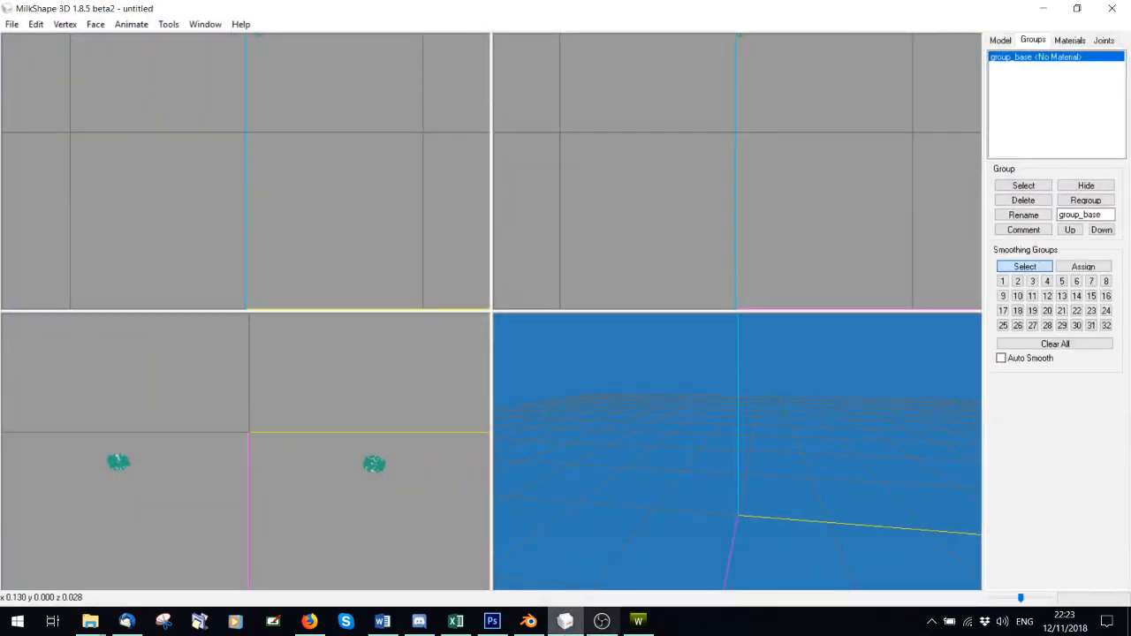
left_click(566, 624)
double_click(287, 528)
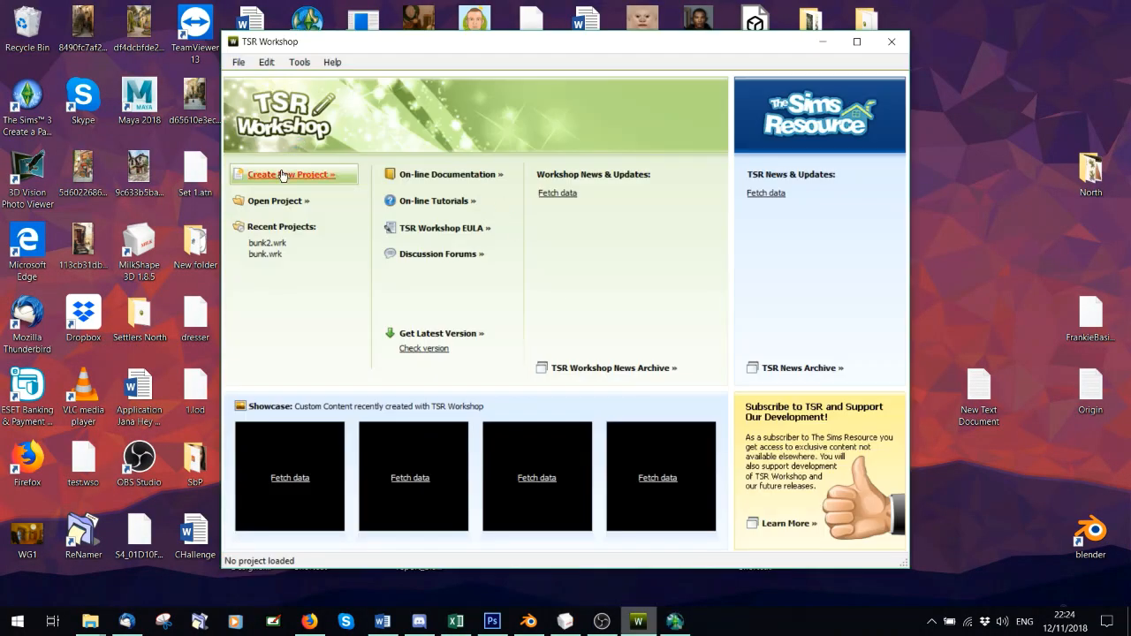
- Create a new TSR Workshop project by importing 1.sims3pack from the Tutorial folder
left_click(282, 174)
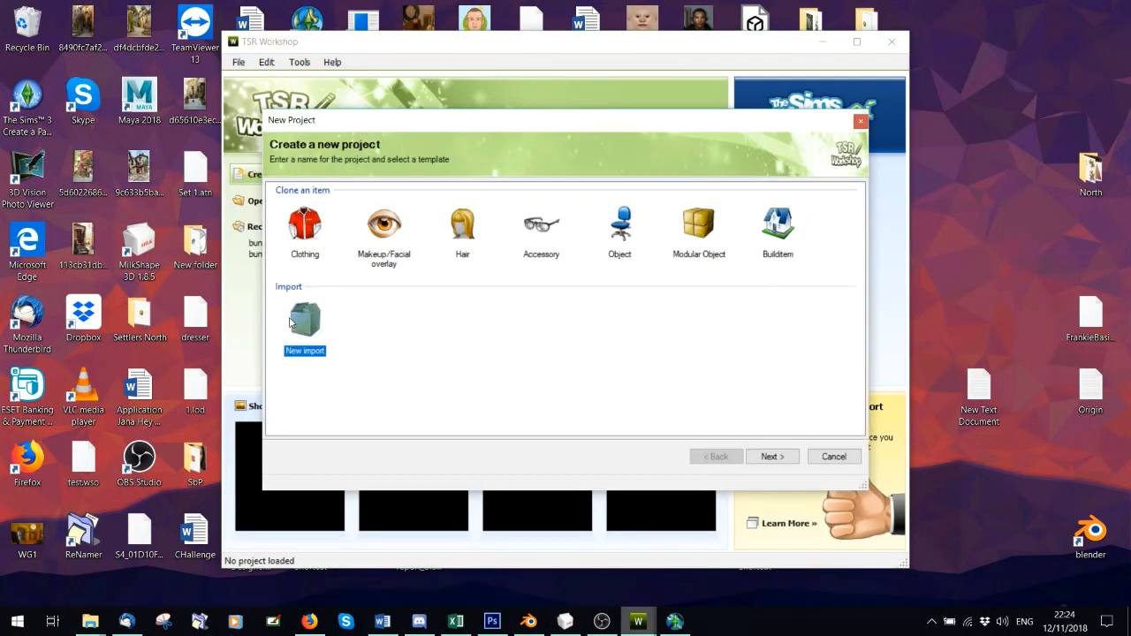
left_click(766, 455)
left_click(833, 209)
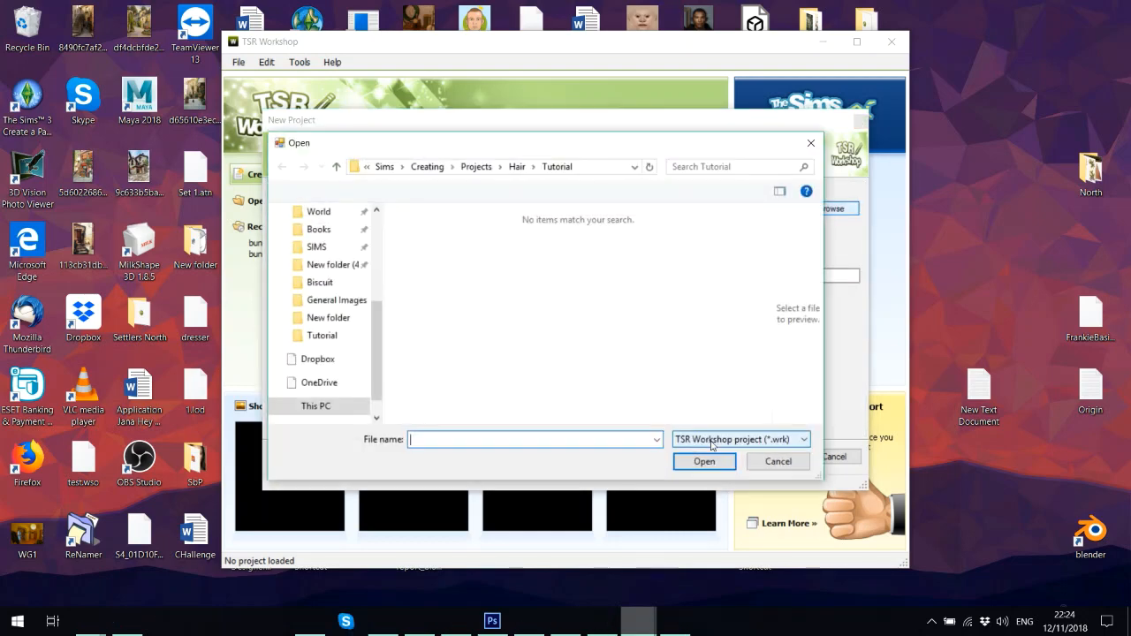
left_click(712, 439)
left_click(715, 469)
left_click(433, 247)
left_click(704, 461)
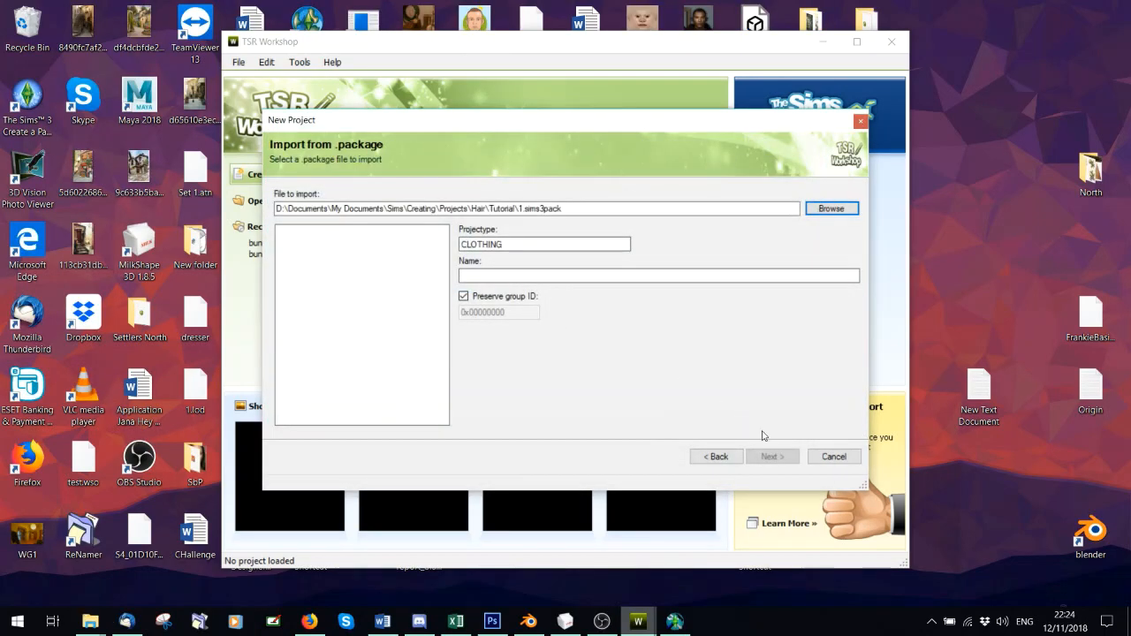
left_click(773, 456)
left_click(834, 456)
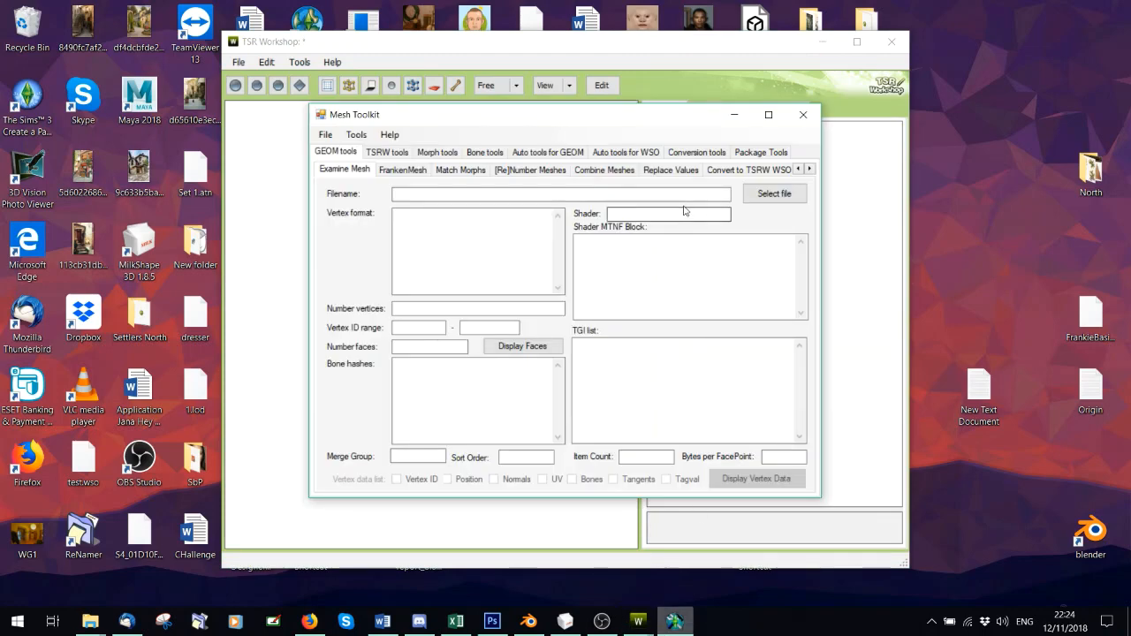
- In Mesh Toolkit, auto-create morphs for Hair.wso using Ref.wso from the Biscuit folder as reference, overwriting Hair.wso in the Tutorial folder
left_click(624, 153)
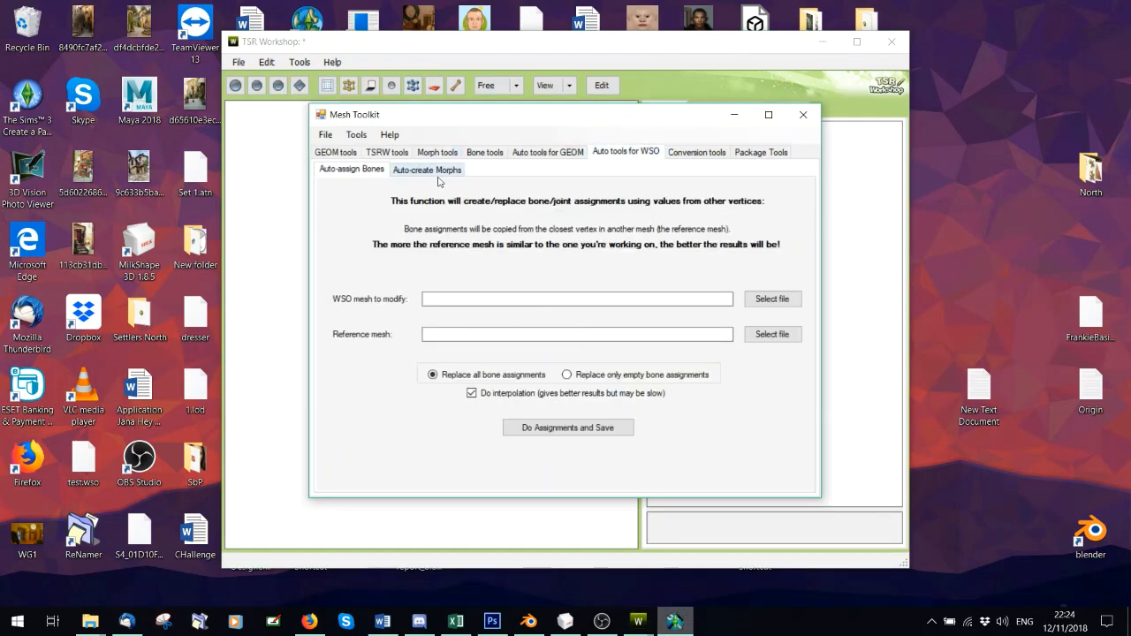
left_click(427, 170)
left_click(770, 298)
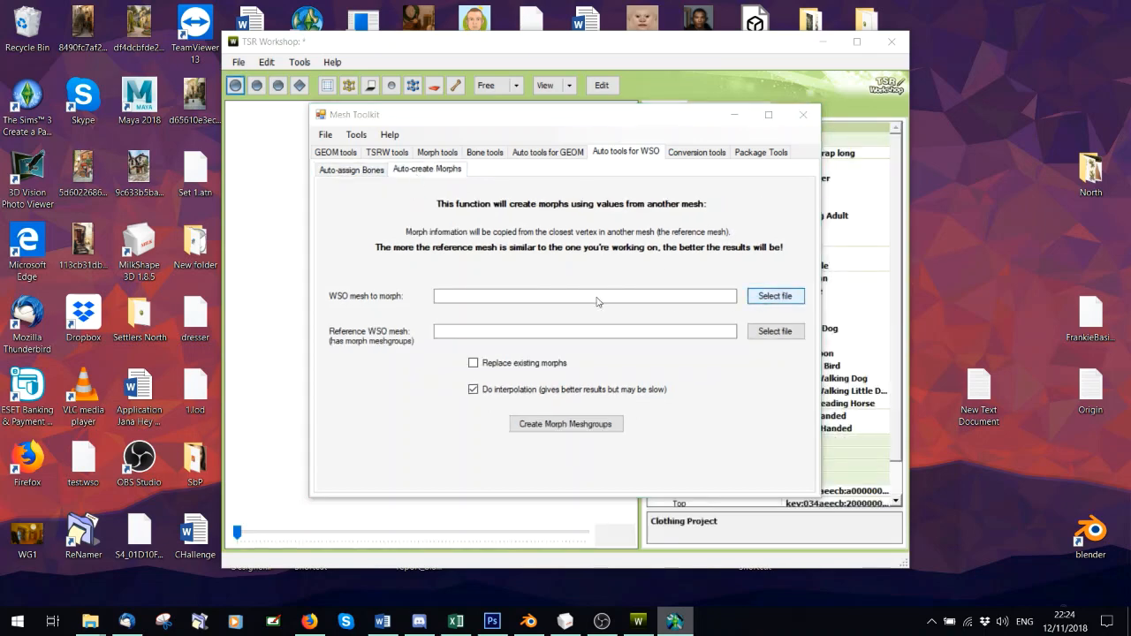
double_click(501, 265)
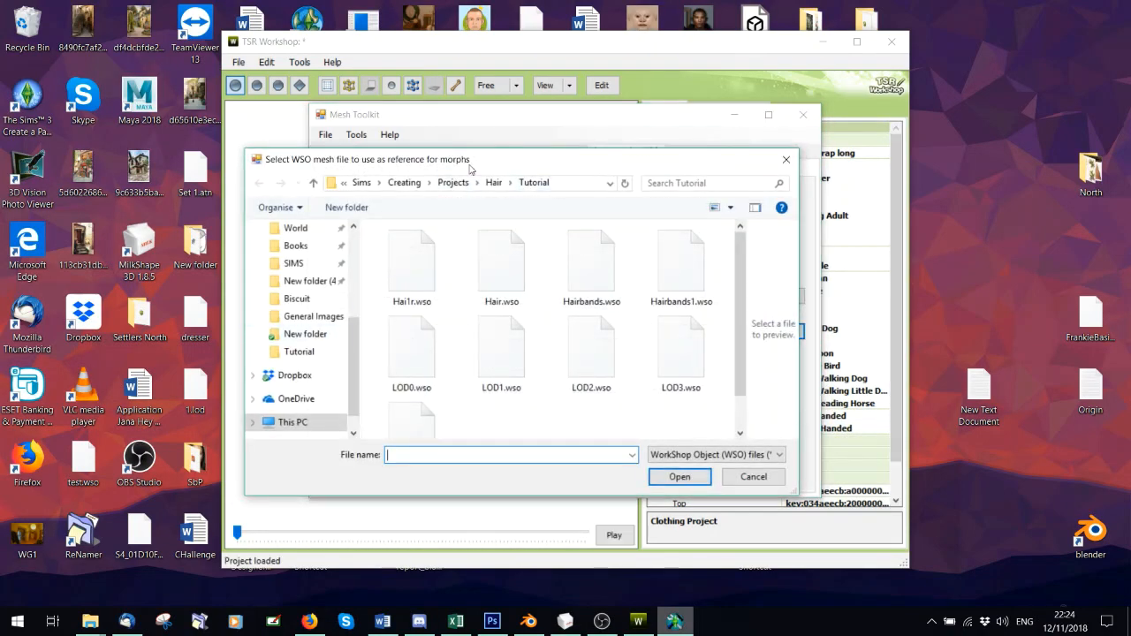
left_click(295, 300)
double_click(501, 265)
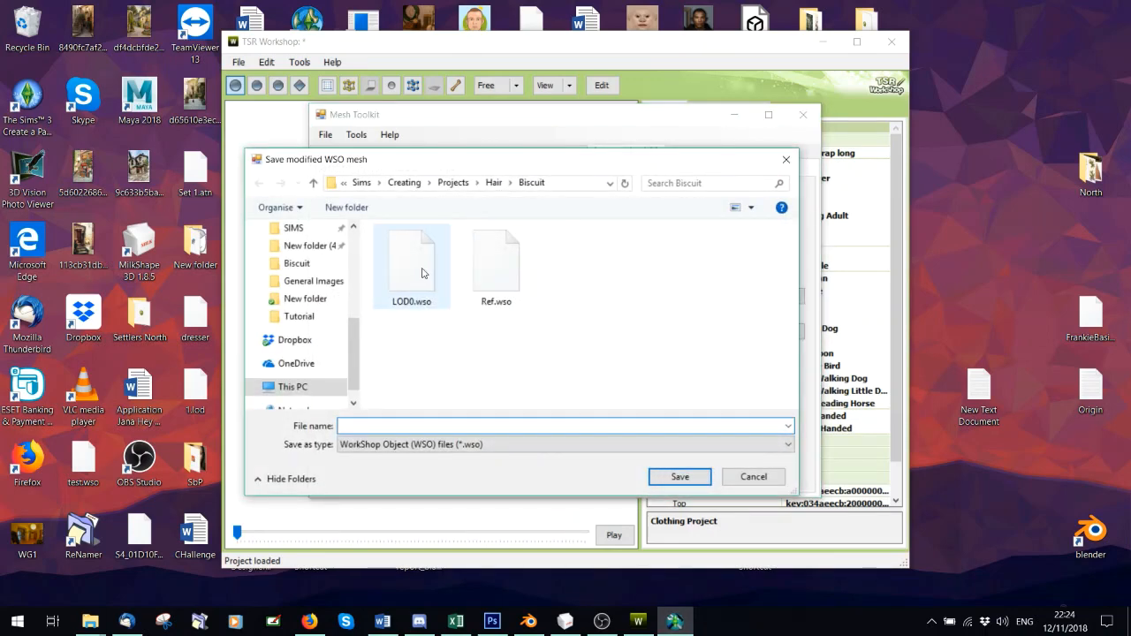
left_click(300, 298)
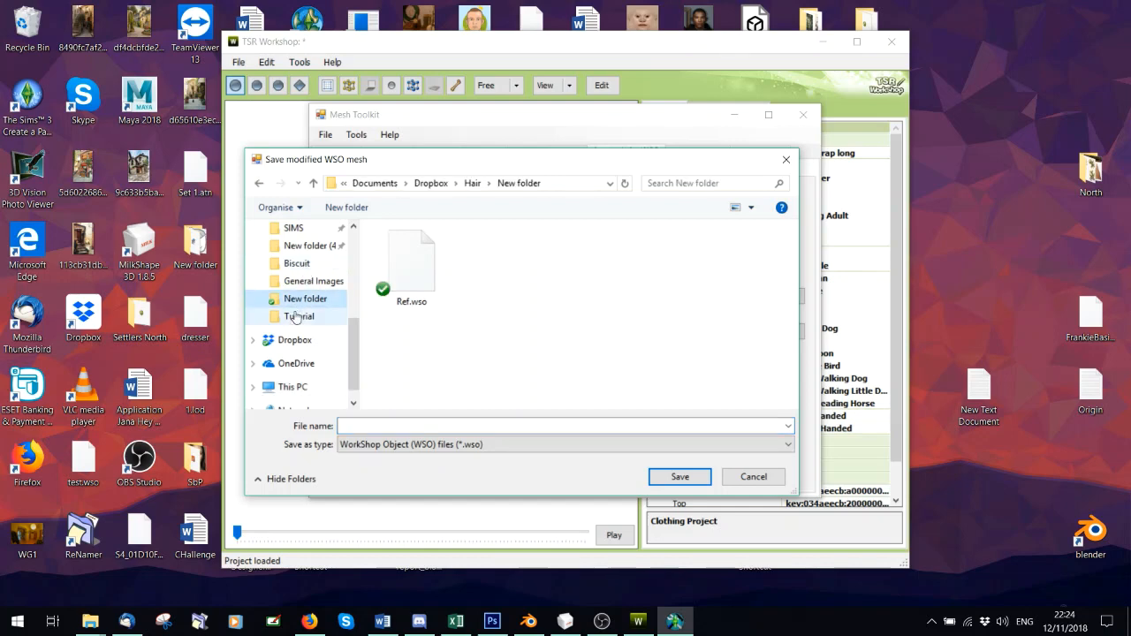
left_click(295, 316)
double_click(497, 265)
left_click(600, 313)
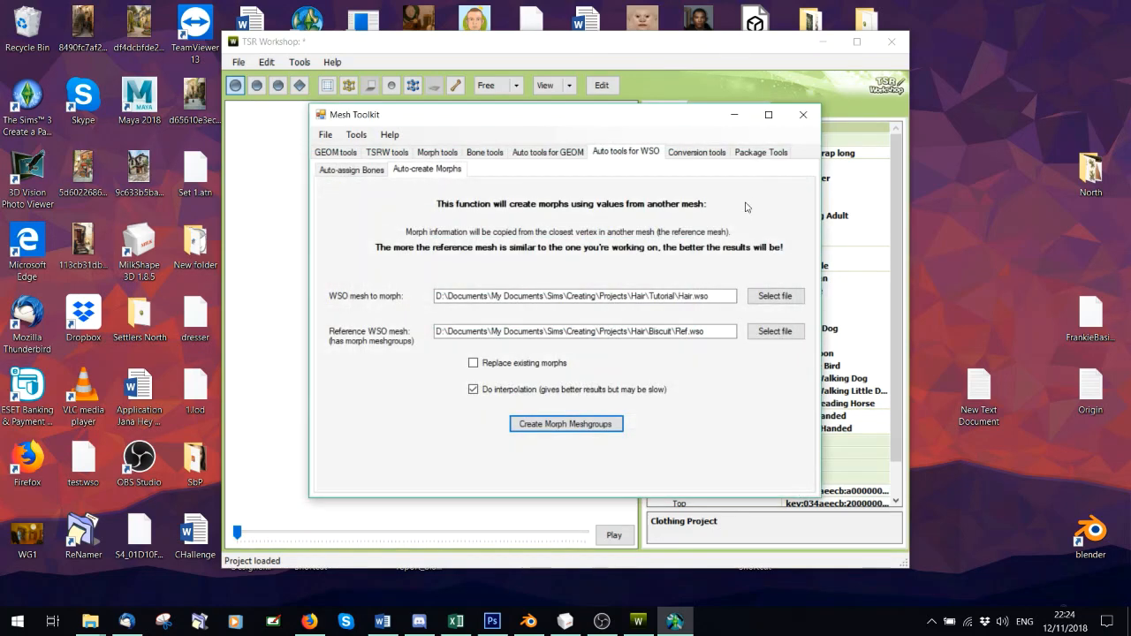
- Auto-create morphs for Hairbands.wso with the same reference mesh and save over Hairbands.wso
left_click(772, 299)
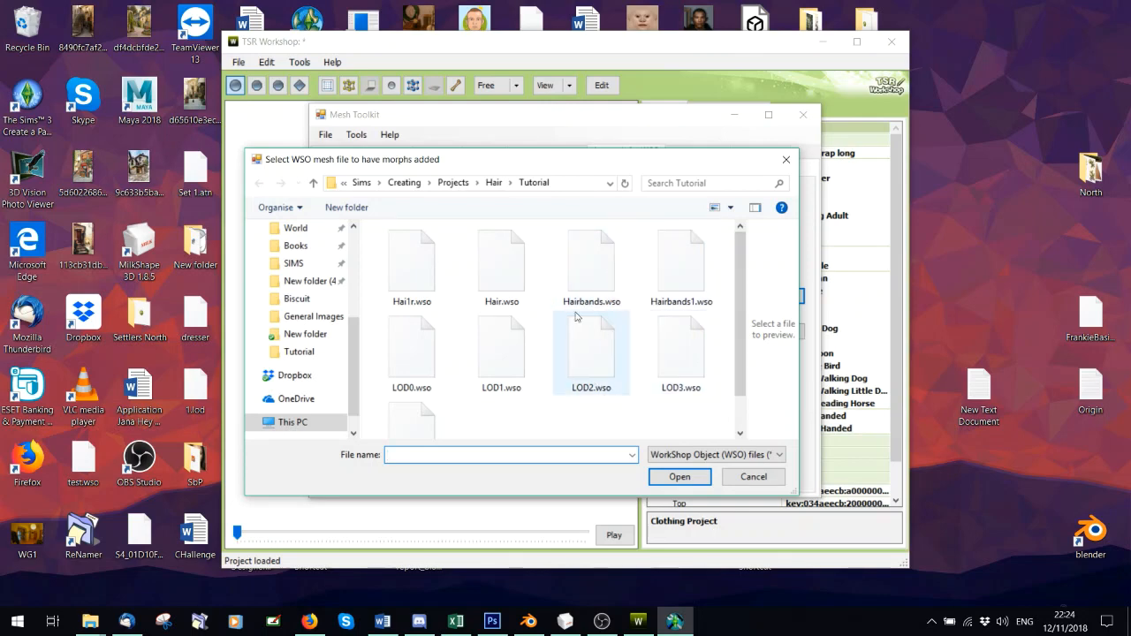
double_click(596, 272)
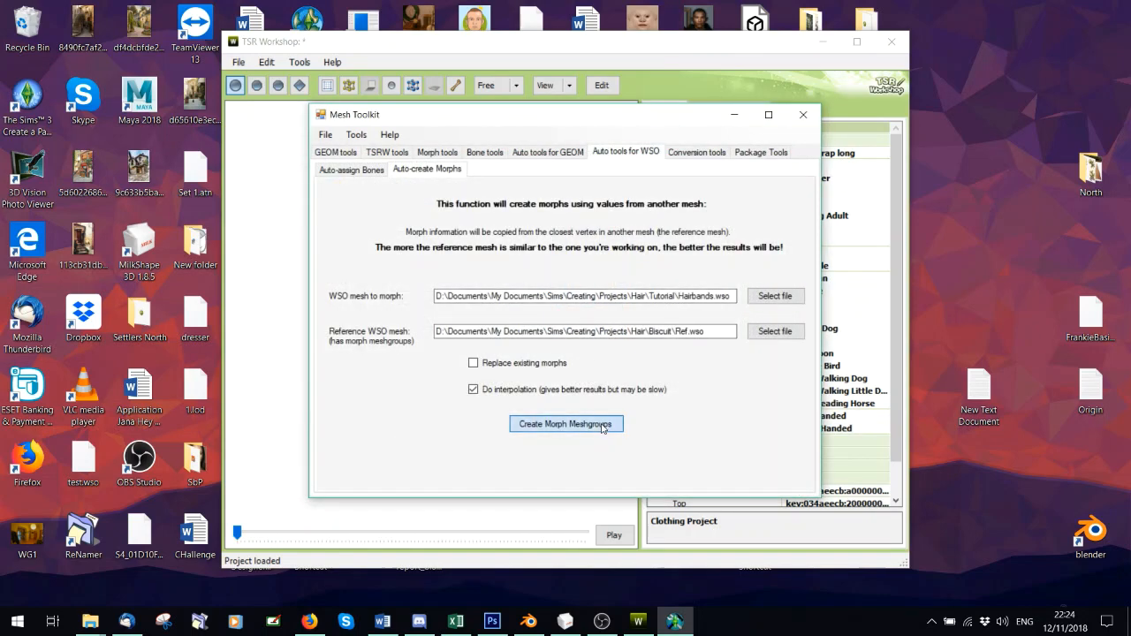
left_click(626, 433)
double_click(592, 279)
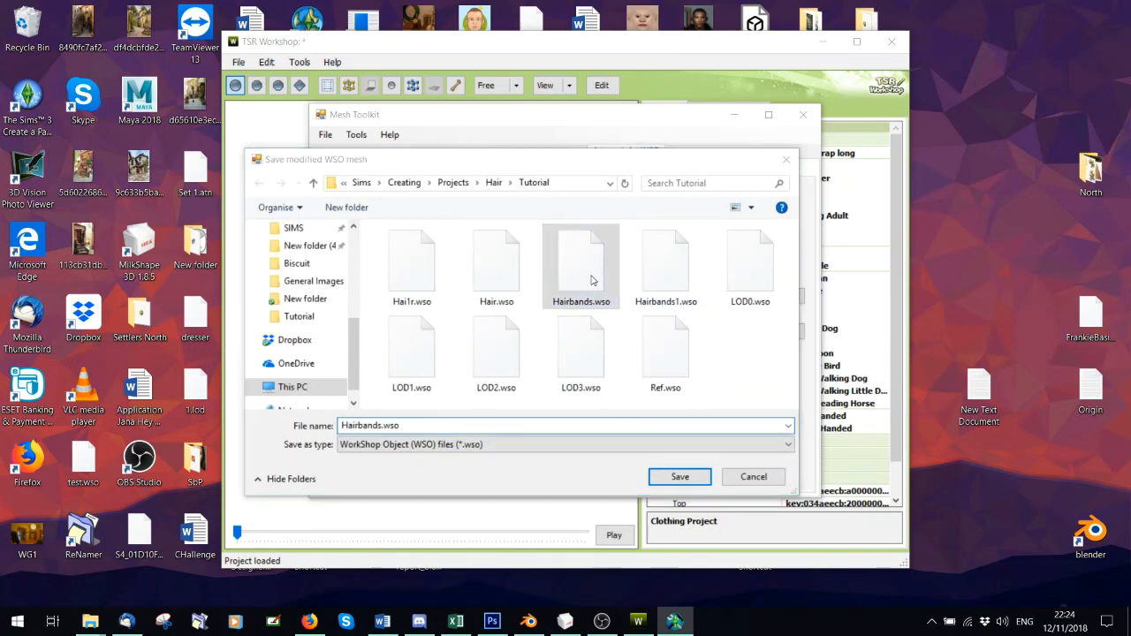
left_click(611, 319)
- Switch to TSR Workshop and highlight the Group 0 and Group 1 meshes at very high detail to examine which hair parts each covers
left_click(841, 100)
scroll(477, 318, "up", 5)
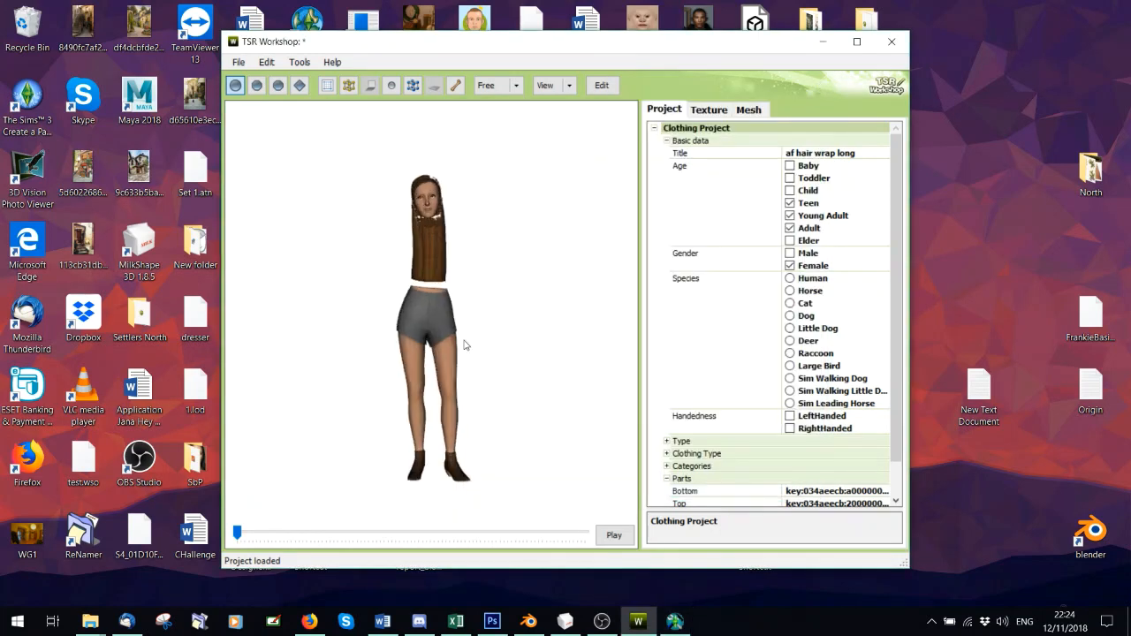
left_click_drag(455, 268, 600, 204)
left_click(748, 111)
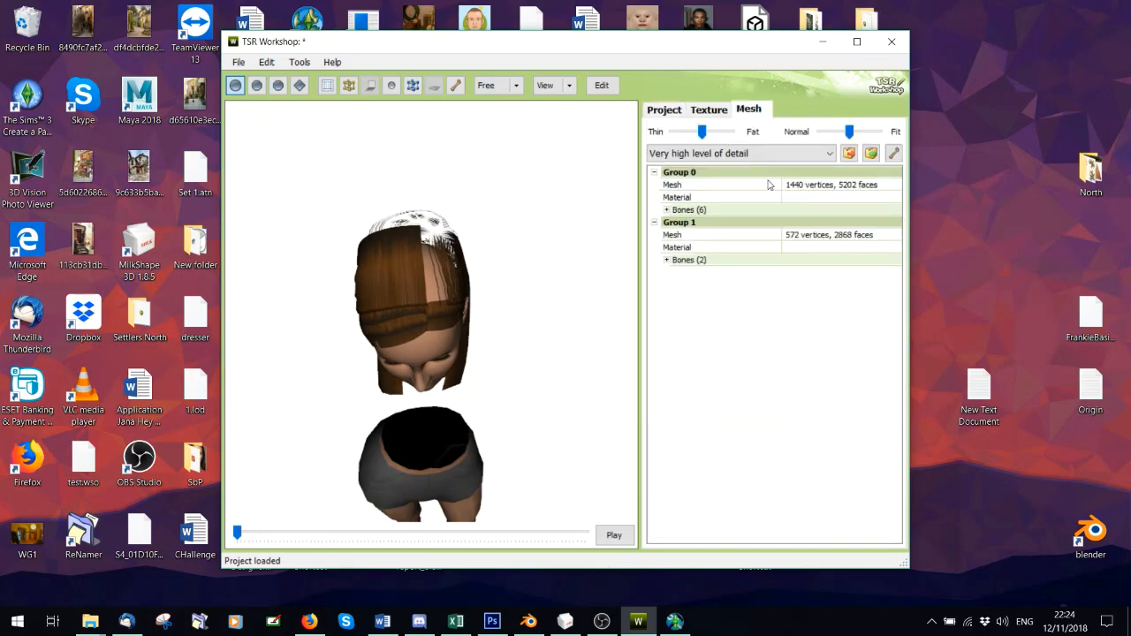
left_click(881, 188)
left_click_drag(492, 300, 430, 314)
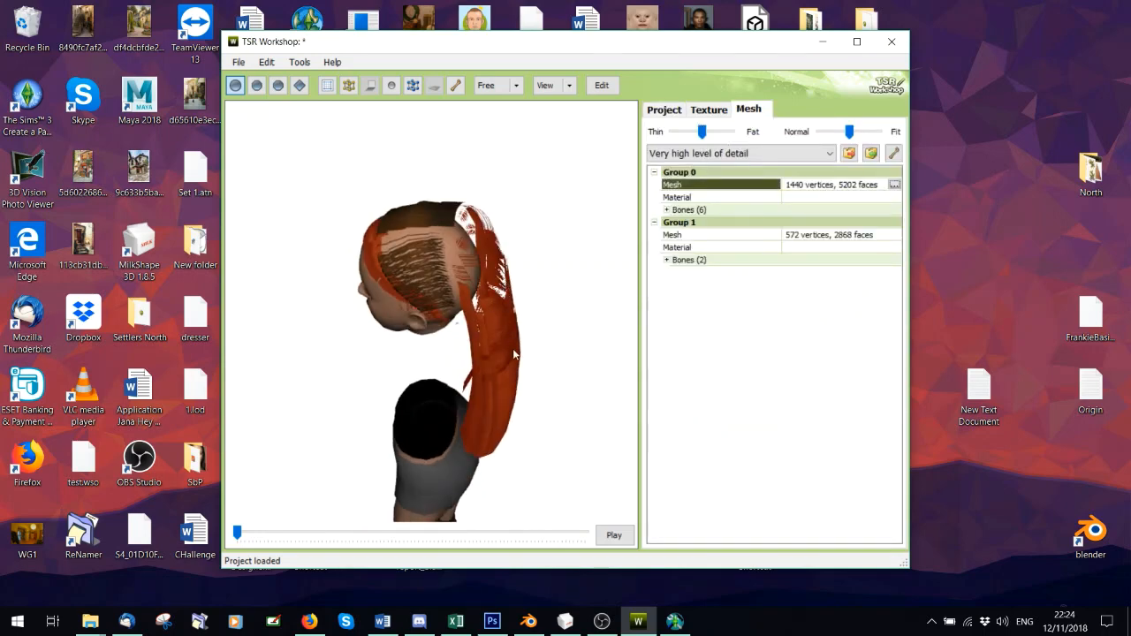
left_click_drag(515, 354, 419, 260)
left_click(881, 235)
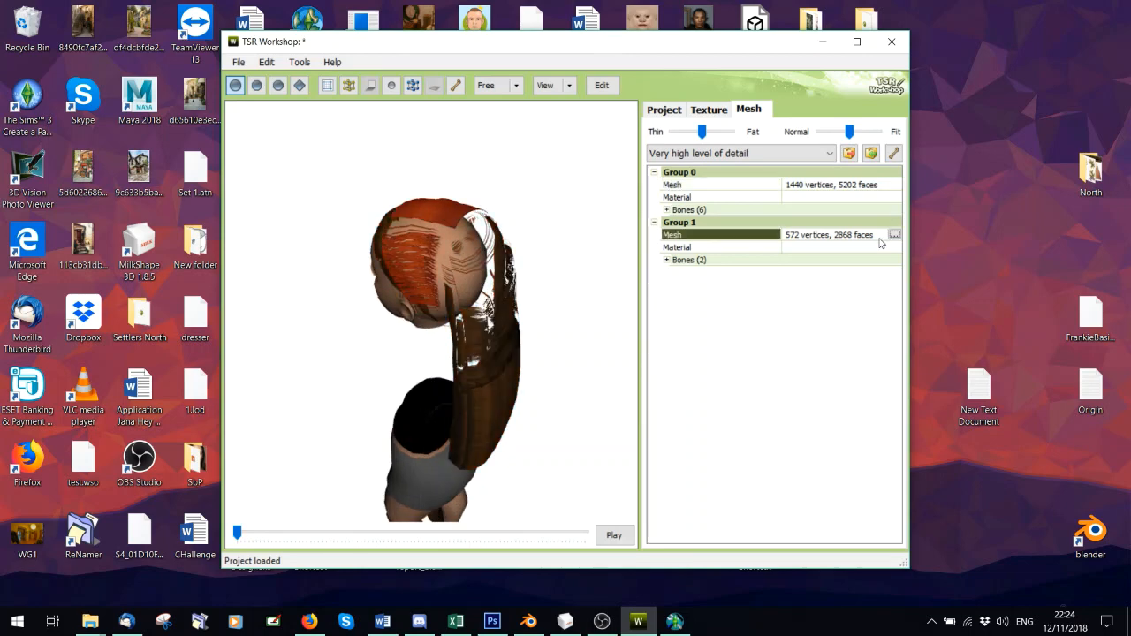
- Import Hair.wso into Group 0 and Hairbands.wso into Group 1 of the very high level of detail, without vertex optimization and with bounding boxes updated
left_click(870, 154)
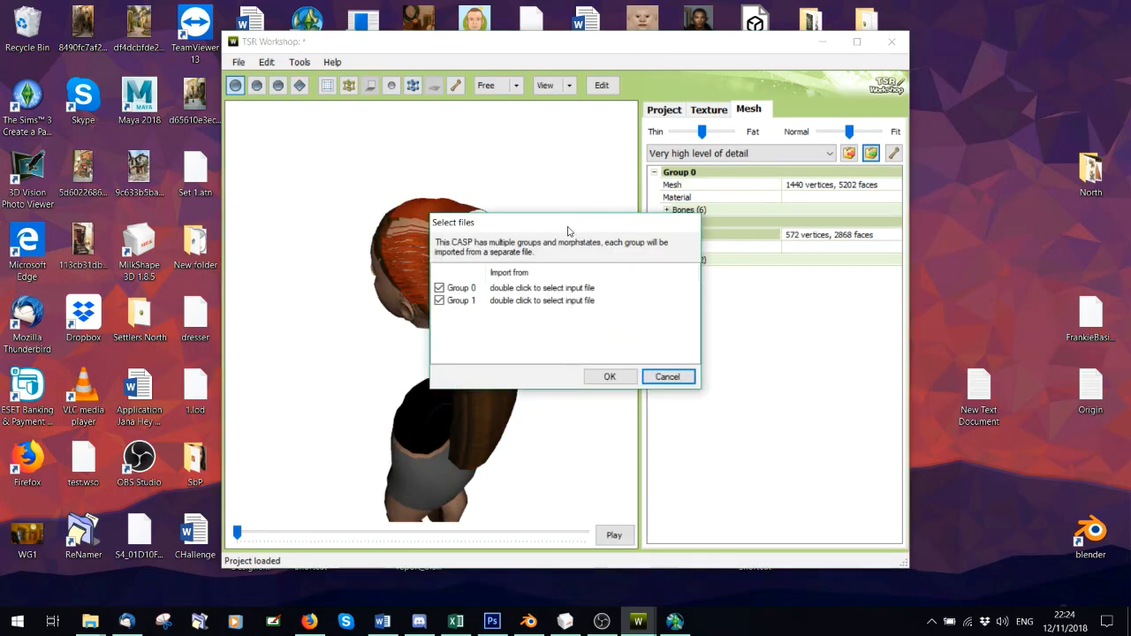
double_click(562, 290)
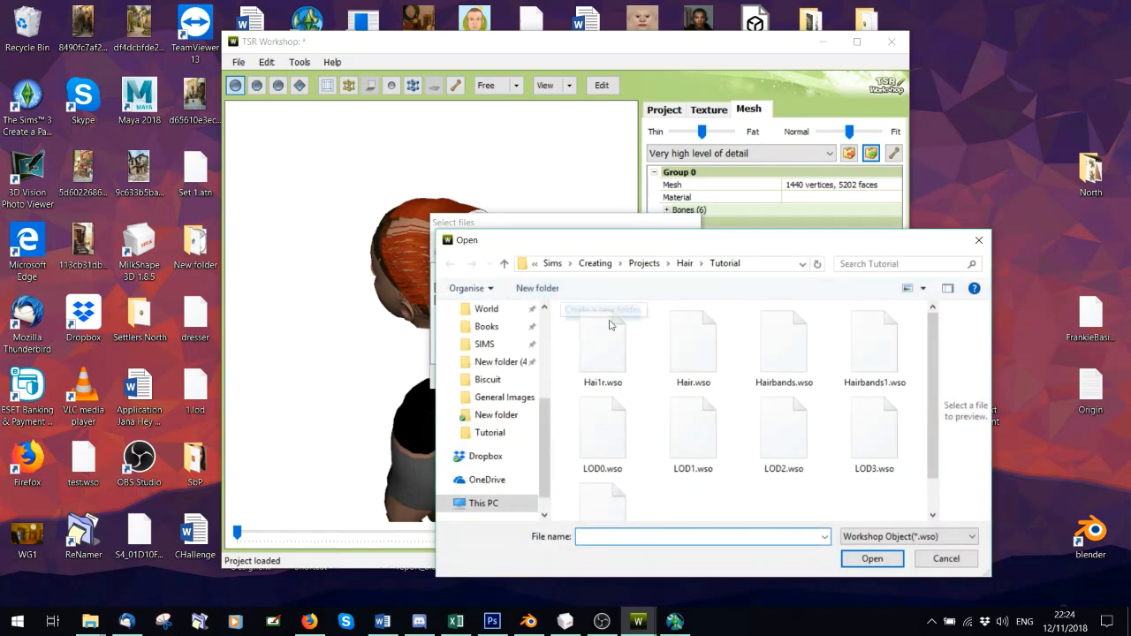
left_click(717, 360)
double_click(716, 359)
double_click(530, 301)
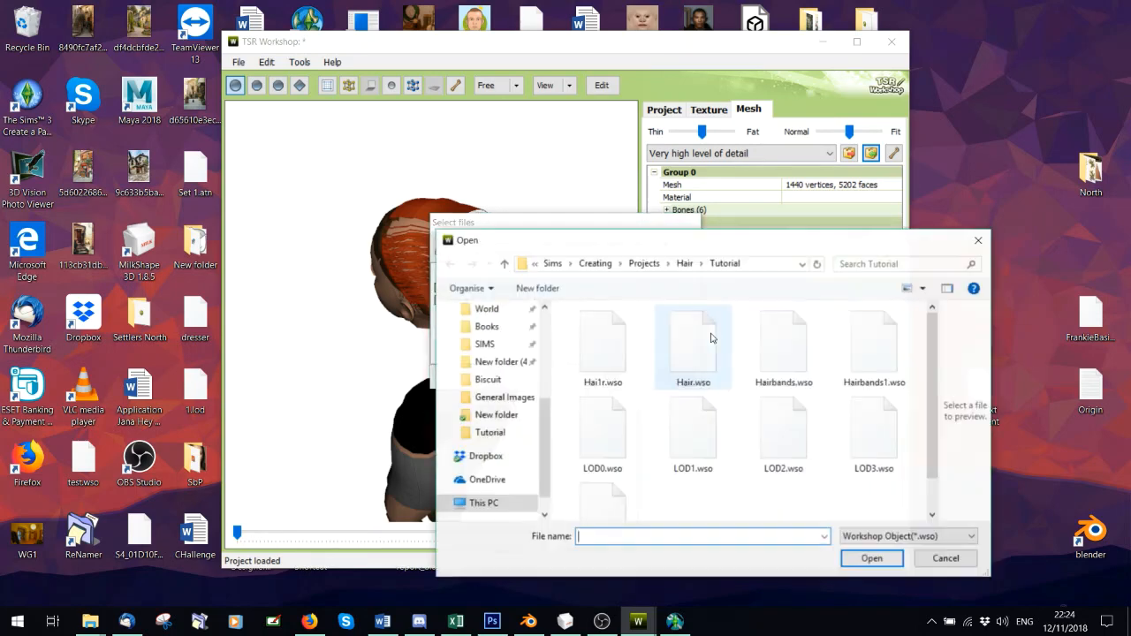
double_click(790, 347)
left_click(607, 378)
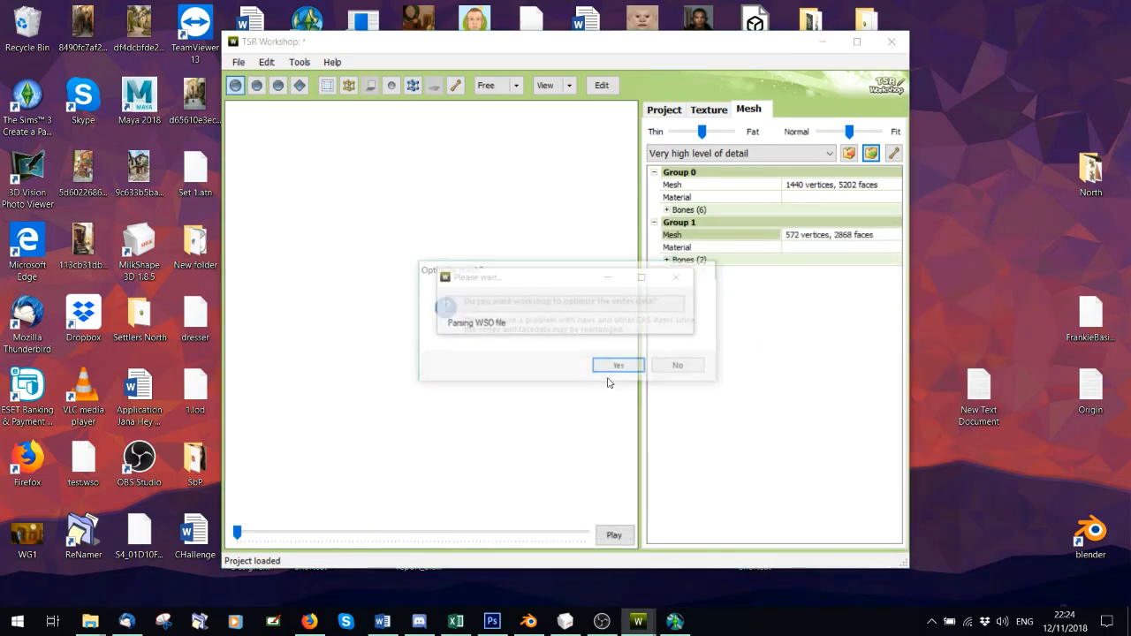
left_click(672, 369)
left_click(673, 367)
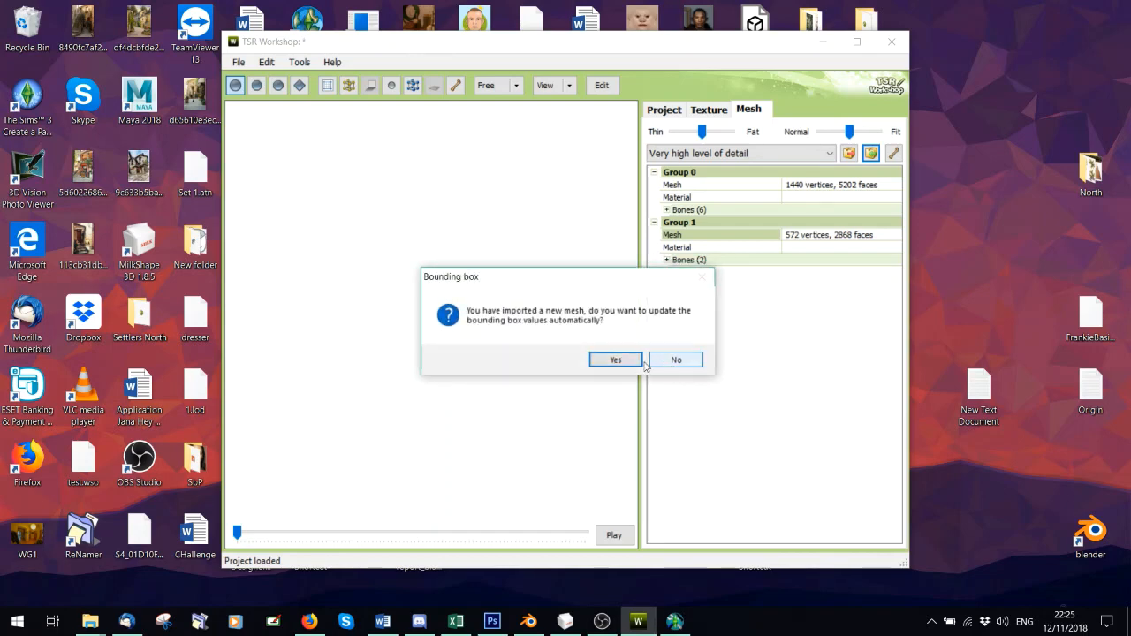
left_click(609, 360)
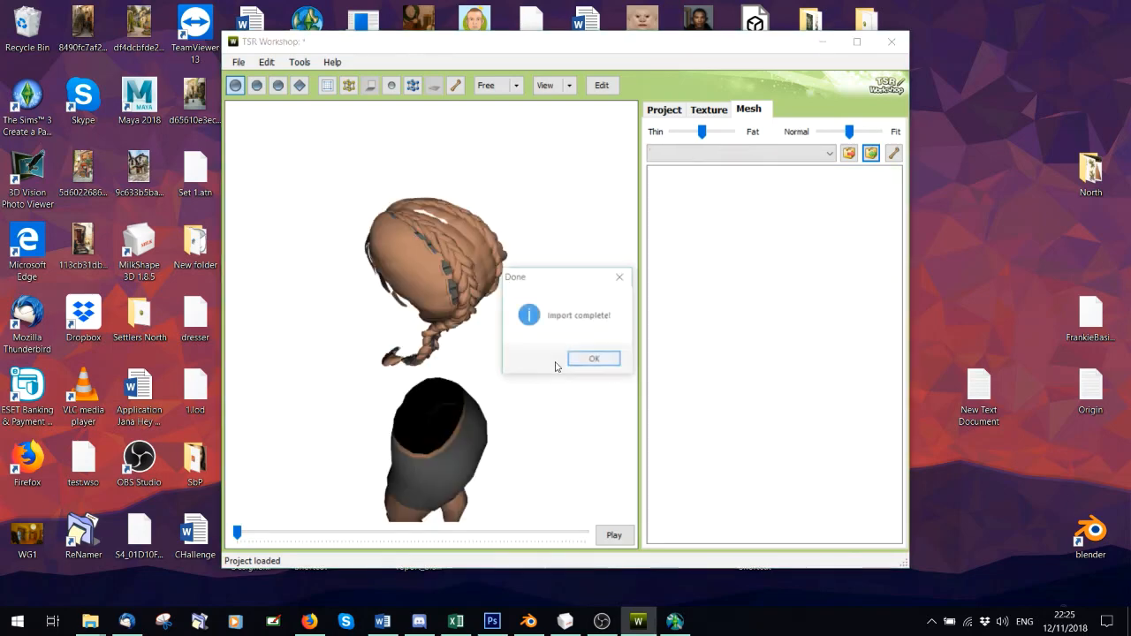
left_click(593, 361)
- Examine the imported hair and hair bands from several angles, moving the body shape slightly towards Fat to check the morphs
left_click_drag(398, 387, 770, 151)
scroll(472, 262, "up", 8)
left_click_drag(517, 235, 538, 294)
scroll(537, 294, "down", 4)
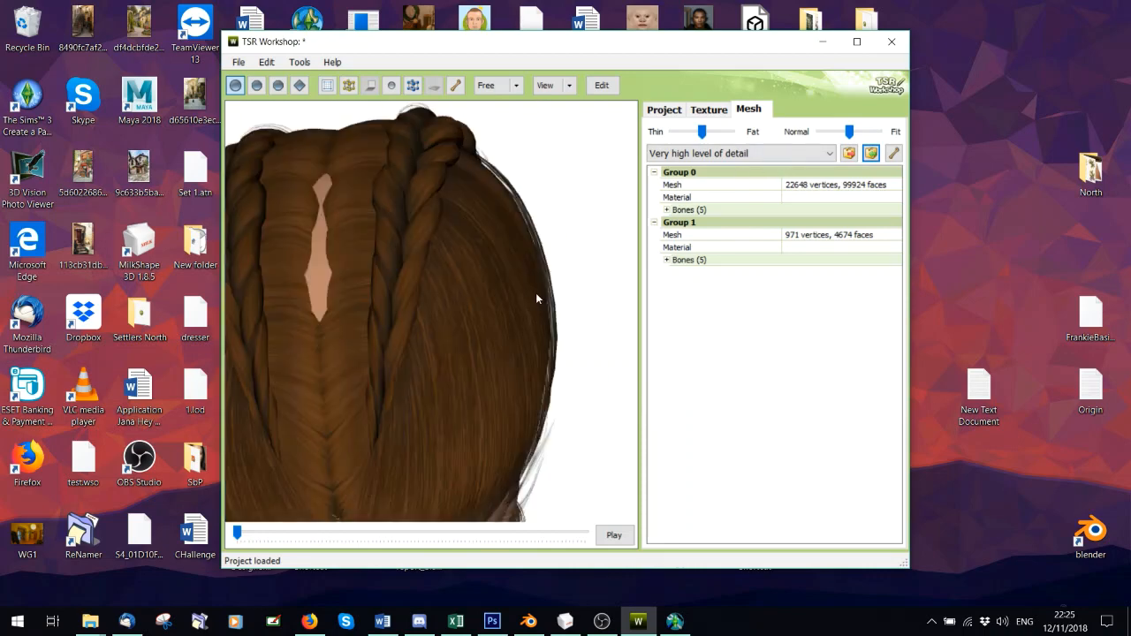
left_click_drag(375, 318, 393, 263)
scroll(453, 220, "up", 4)
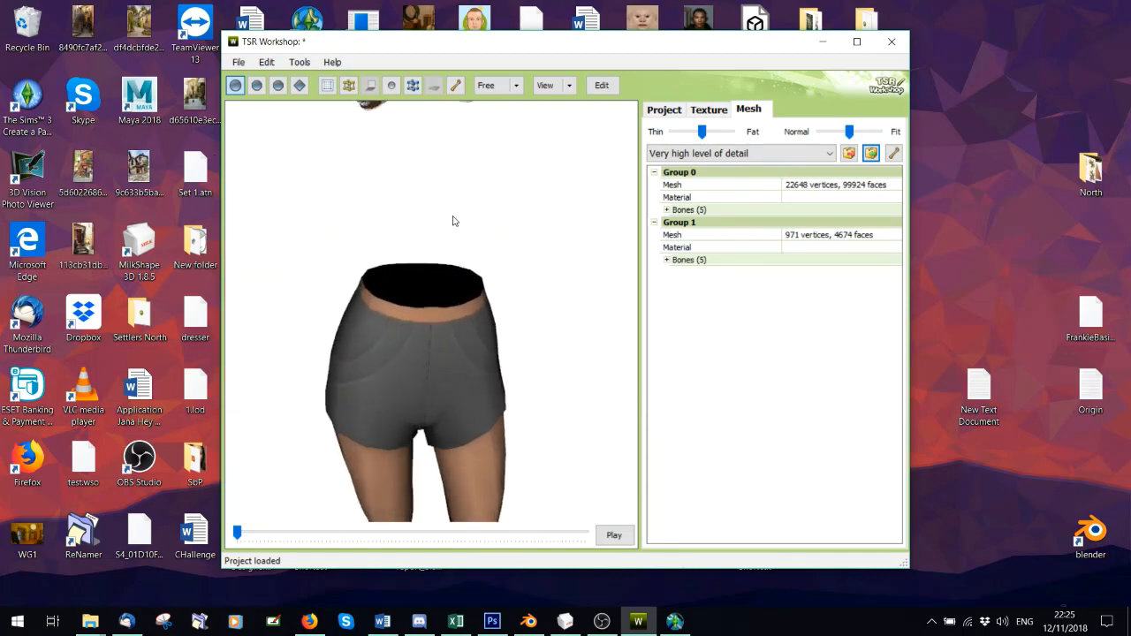
left_click_drag(454, 220, 524, 294)
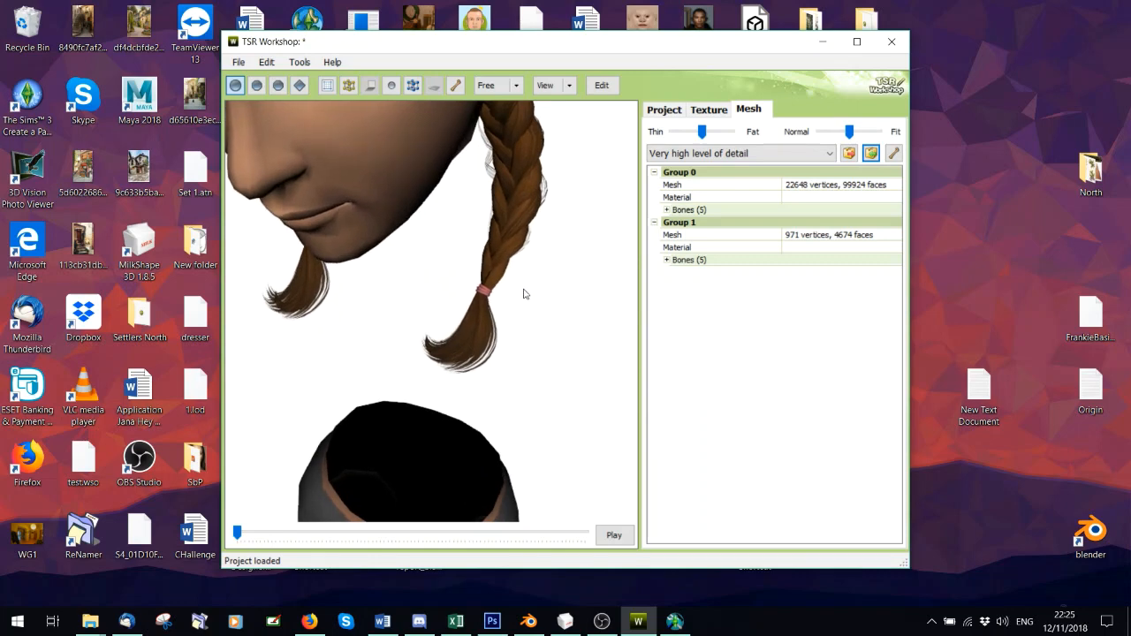
mouse_move(703, 133)
left_mouse_down()
mouse_move(764, 137)
mouse_move(687, 135)
mouse_move(766, 136)
mouse_move(639, 139)
mouse_move(769, 139)
mouse_move(711, 140)
left_mouse_up()
scroll(416, 322, "down", 4)
left_click_drag(416, 322, 506, 297)
scroll(498, 321, "up", 3)
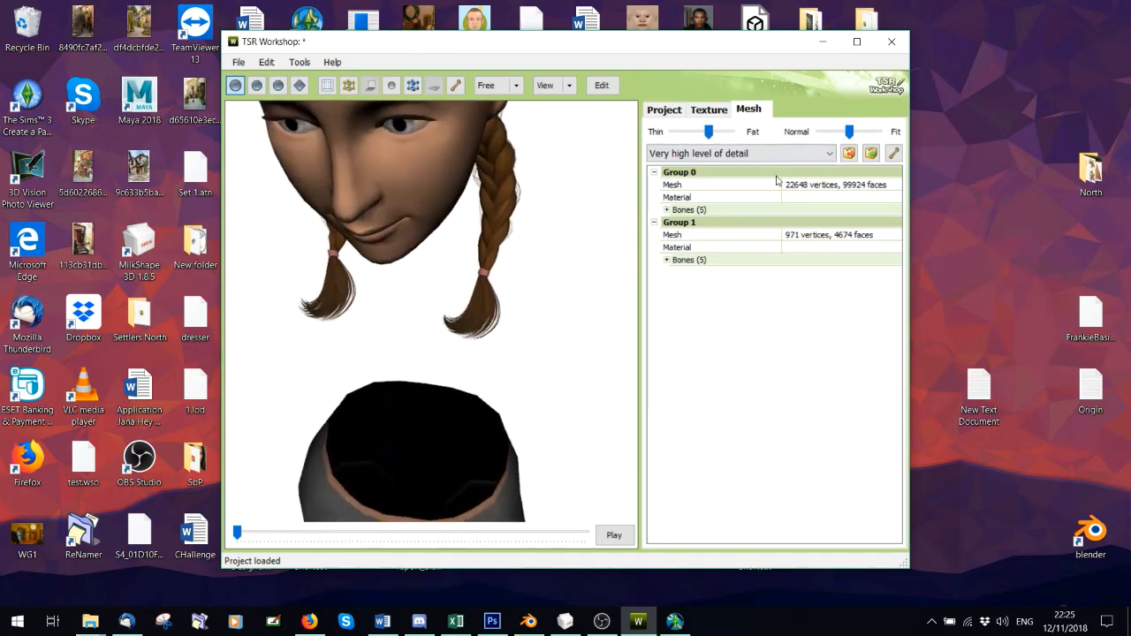
left_click_drag(525, 194, 543, 202)
- Set the Tagvalue of the Group 0 mesh vertices to FFFFFFFF in the Vertices Editor and apply it to the column
left_click(889, 187)
left_click(896, 186)
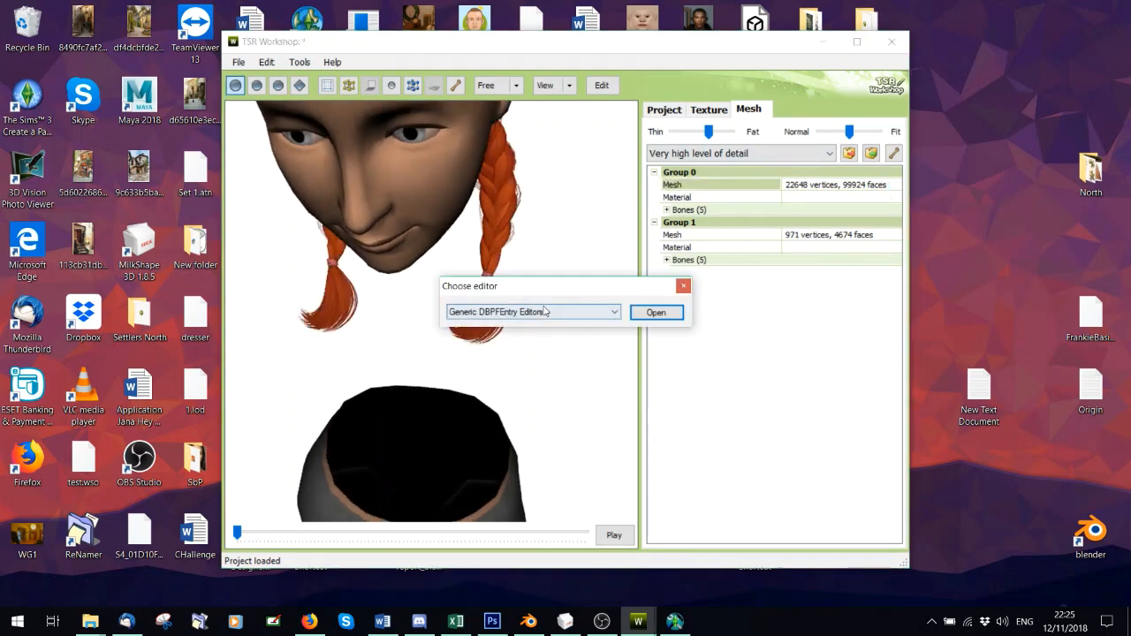
left_click(544, 312)
left_click(528, 335)
left_click(658, 317)
left_click(611, 182)
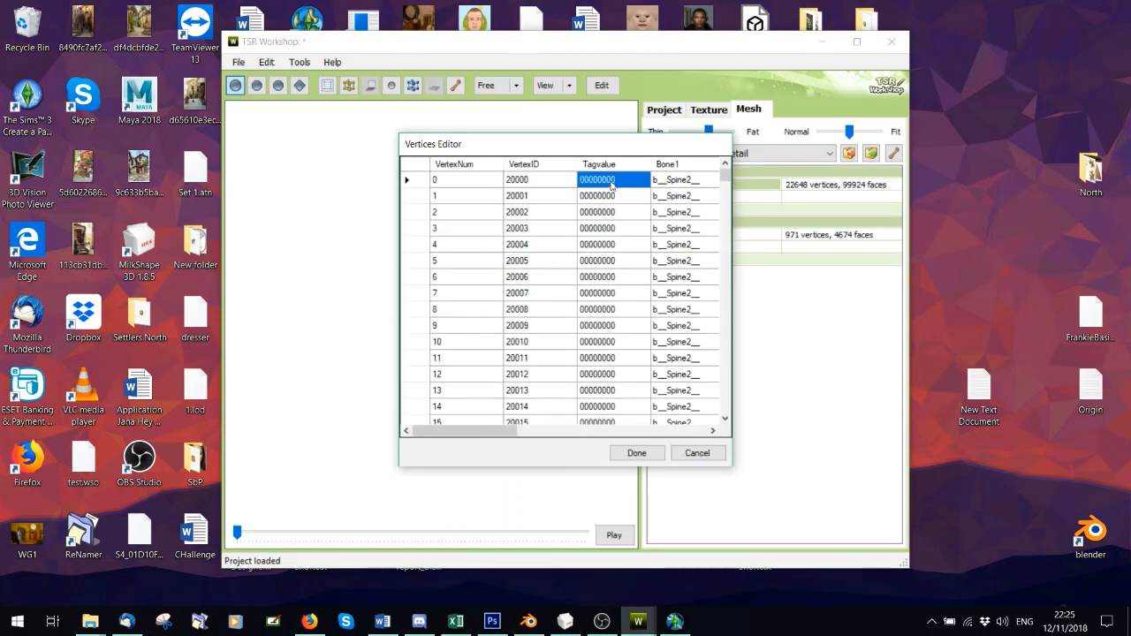
type("FFFFFFFF")
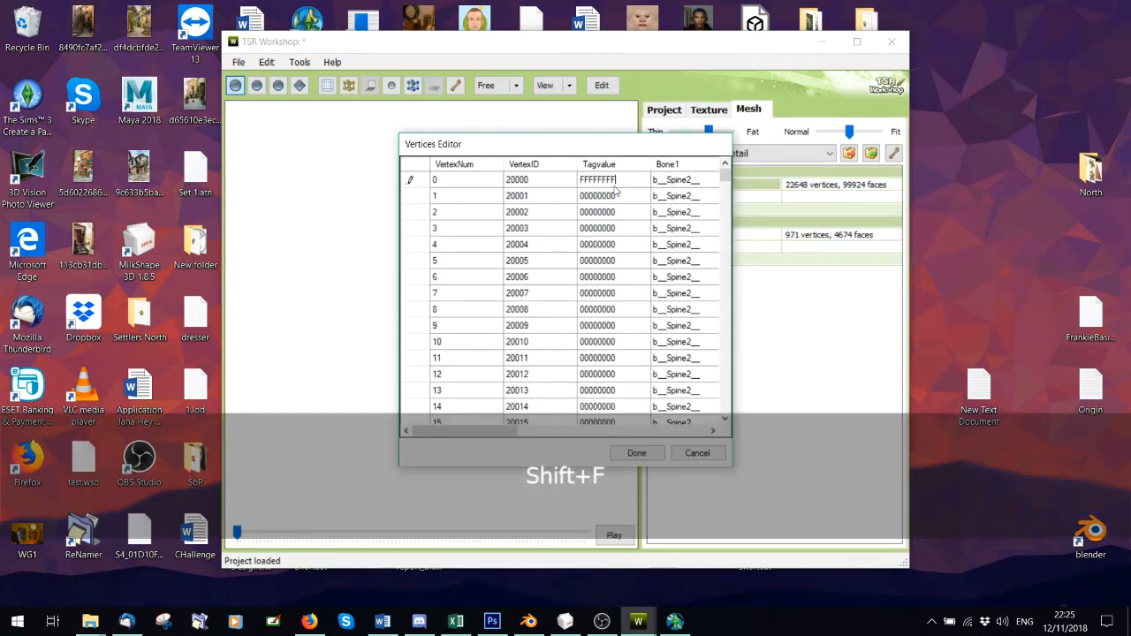
left_click(616, 190)
left_click(610, 180)
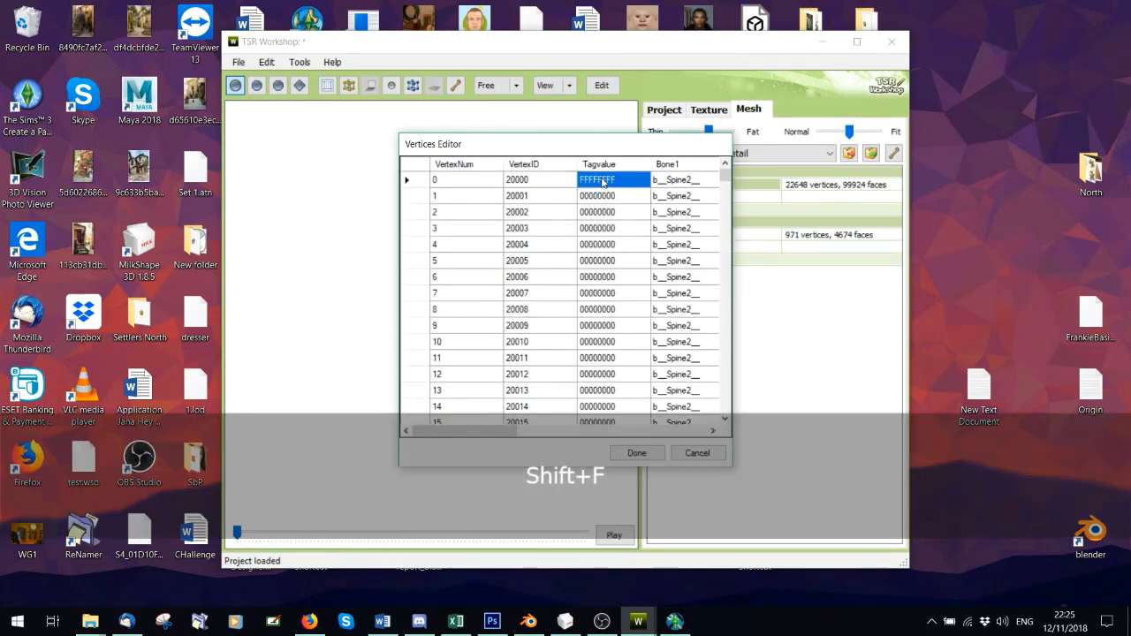
right_click(610, 181)
left_click(650, 185)
left_click(636, 452)
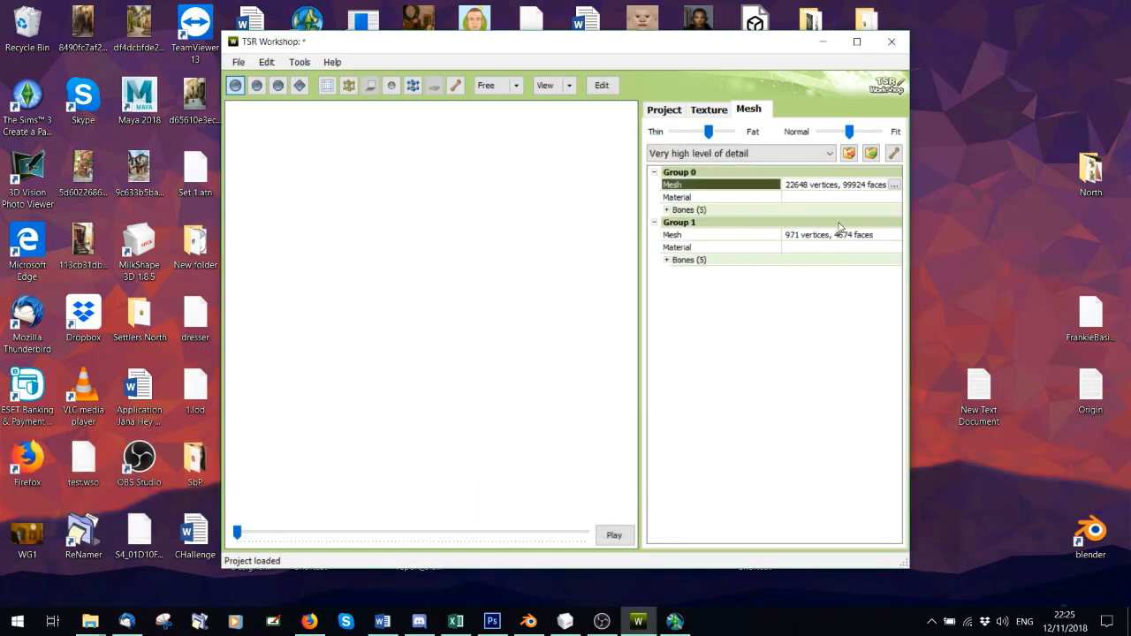
- Set the Tagvalue of the Group 1 mesh vertices to FFFFFFFF in the Vertices Editor and apply it to the column
left_click(891, 236)
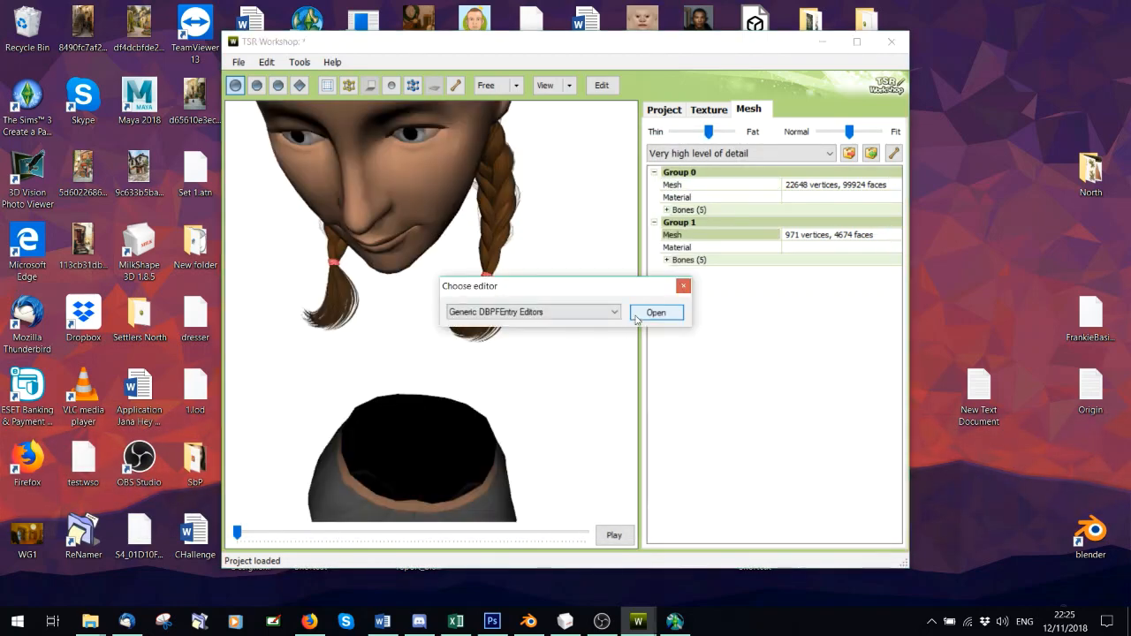
left_click(583, 312)
left_click(513, 340)
left_click(656, 312)
left_click(602, 179)
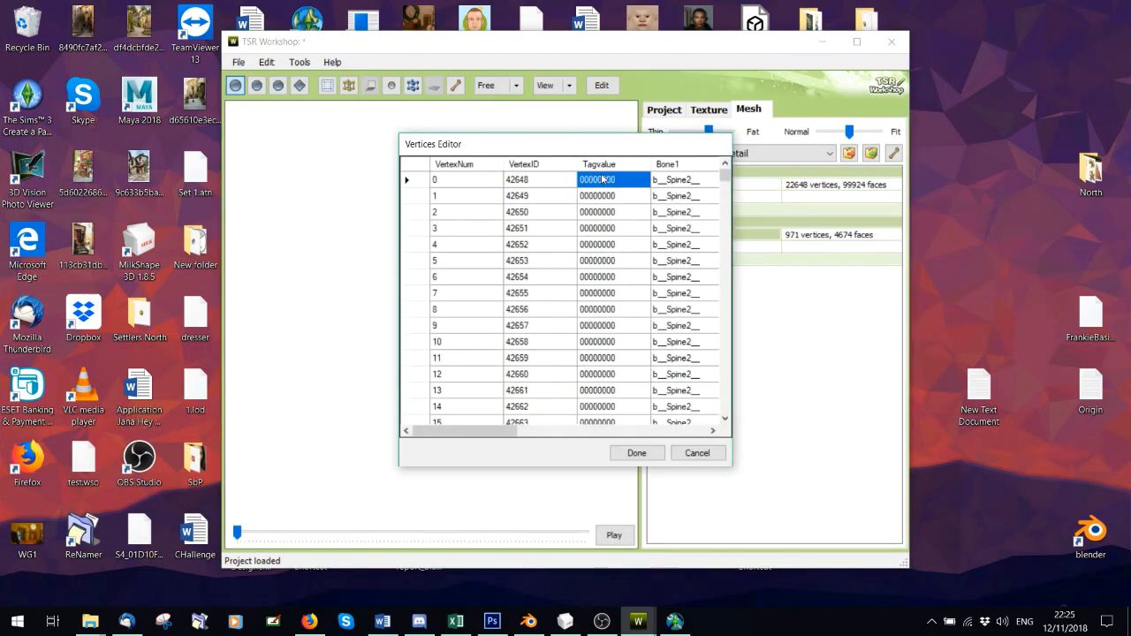
type("FFFFFFFF")
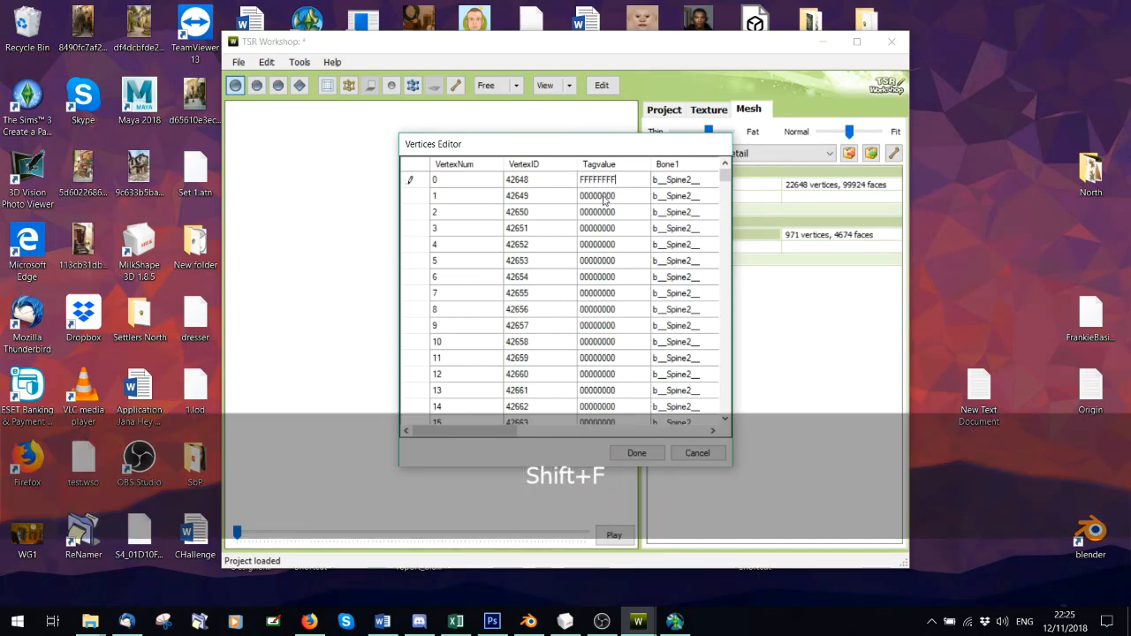
left_click(603, 196)
left_click(600, 181)
right_click(598, 180)
left_click(622, 191)
left_click(636, 452)
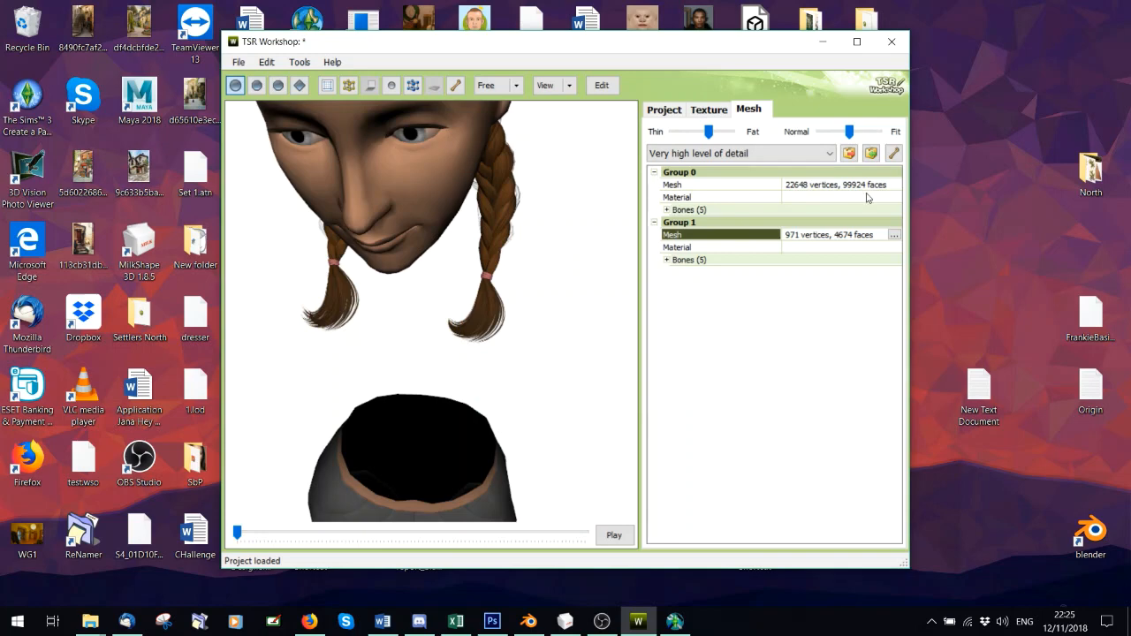
- Open the Group 0 material and replace its alpha map with the project texture 0x338EE922
left_click(826, 197)
left_click(896, 197)
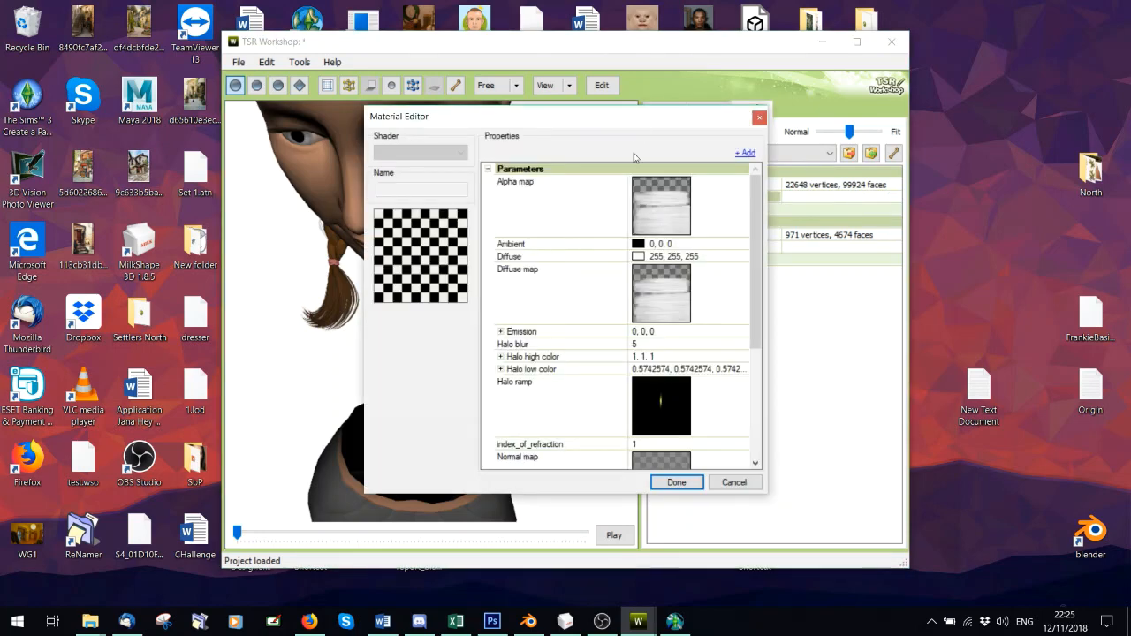
left_click_drag(756, 208, 768, 158)
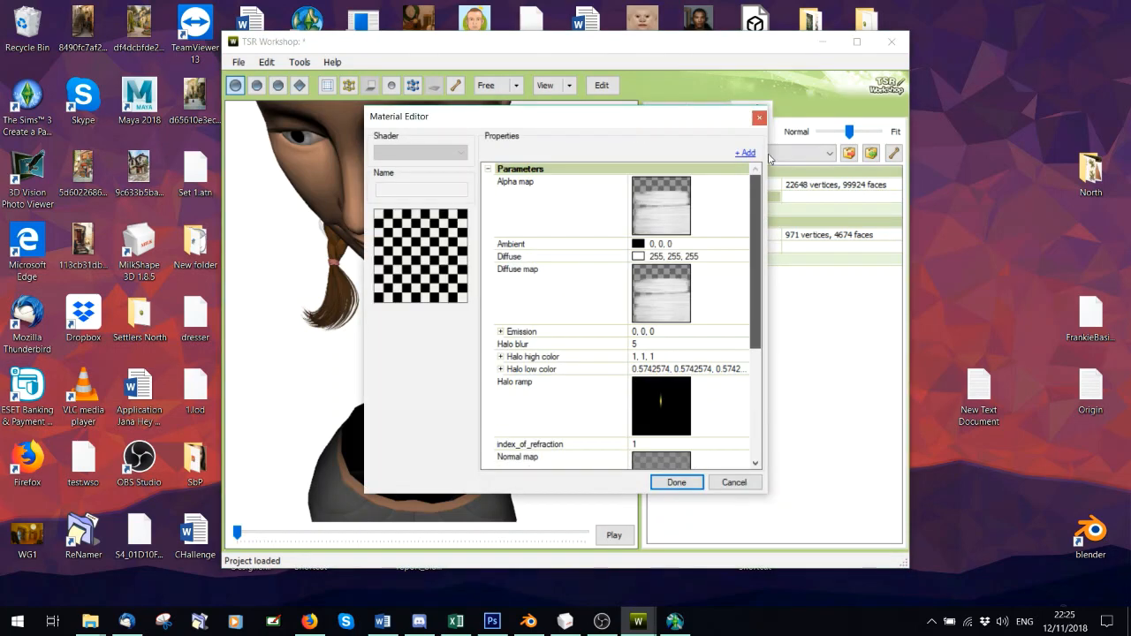
left_click(753, 366)
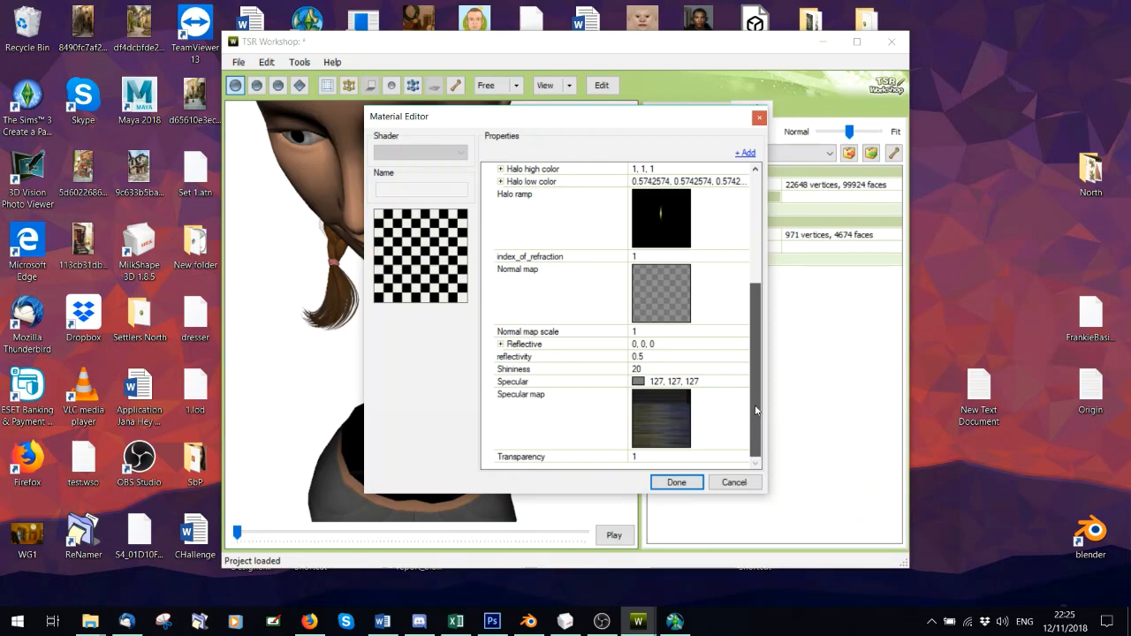
left_click_drag(756, 410, 755, 283)
left_click_drag(628, 115, 643, 155)
left_click(708, 221)
left_click(748, 223)
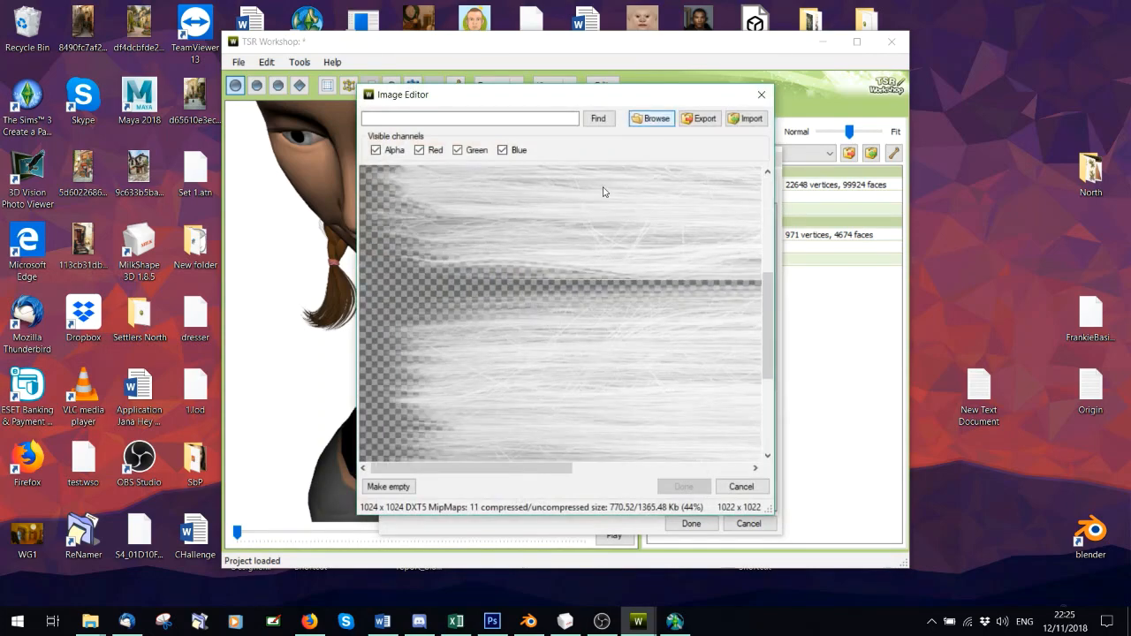
left_click(565, 188)
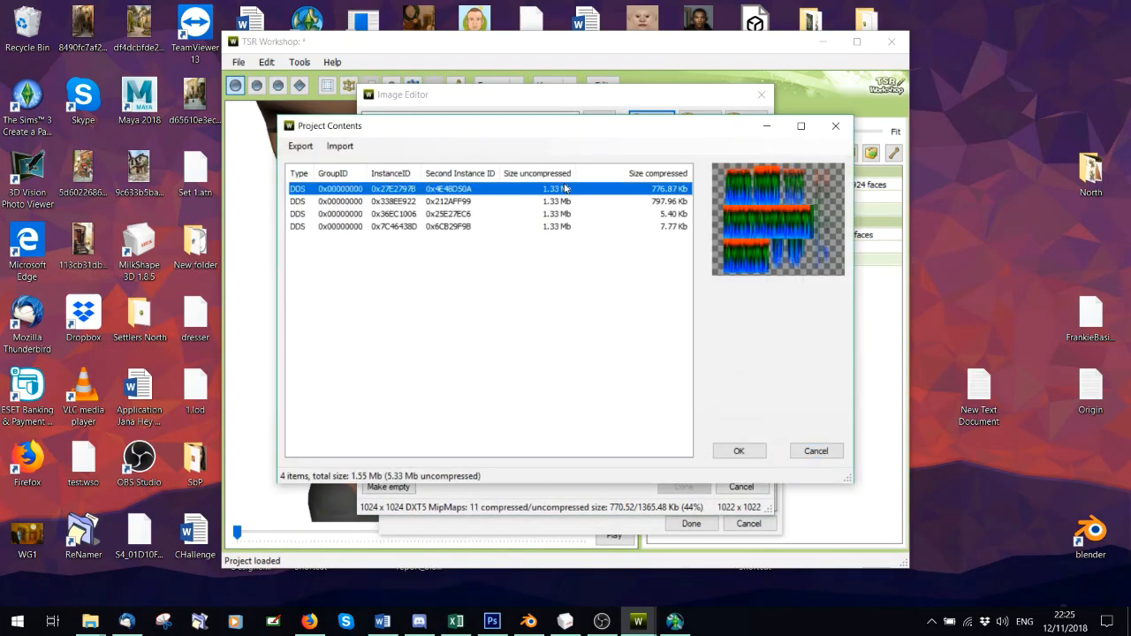
left_click(558, 202)
left_click(739, 451)
left_click(683, 487)
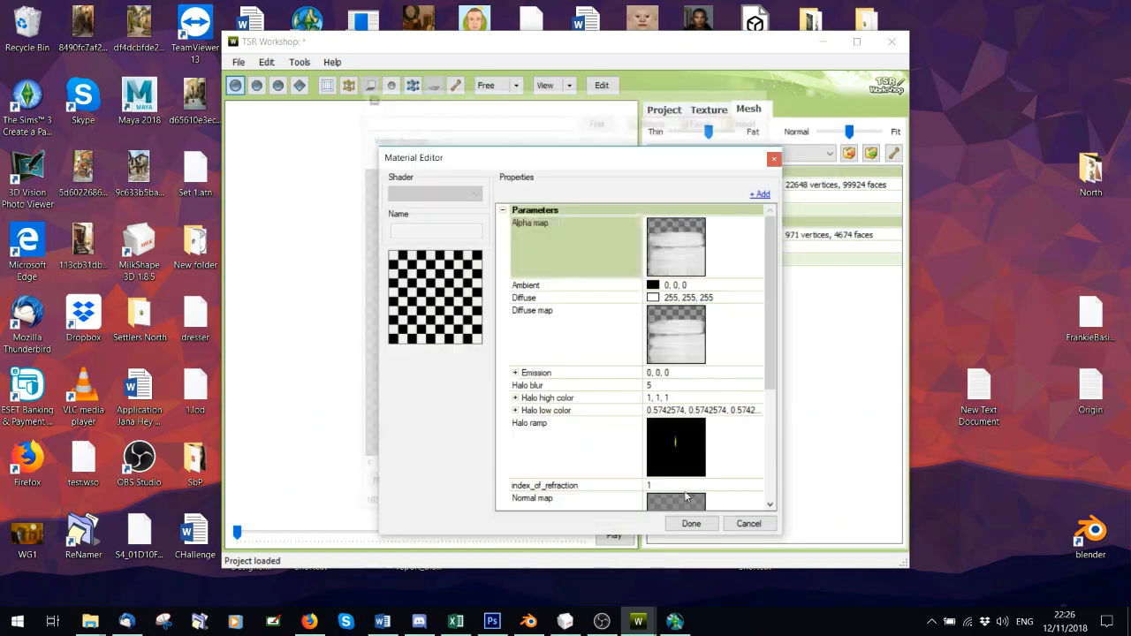
- Replace the diffuse map of the Group 0 material with the project texture 0x338EE922
left_click(752, 334)
left_click(749, 313)
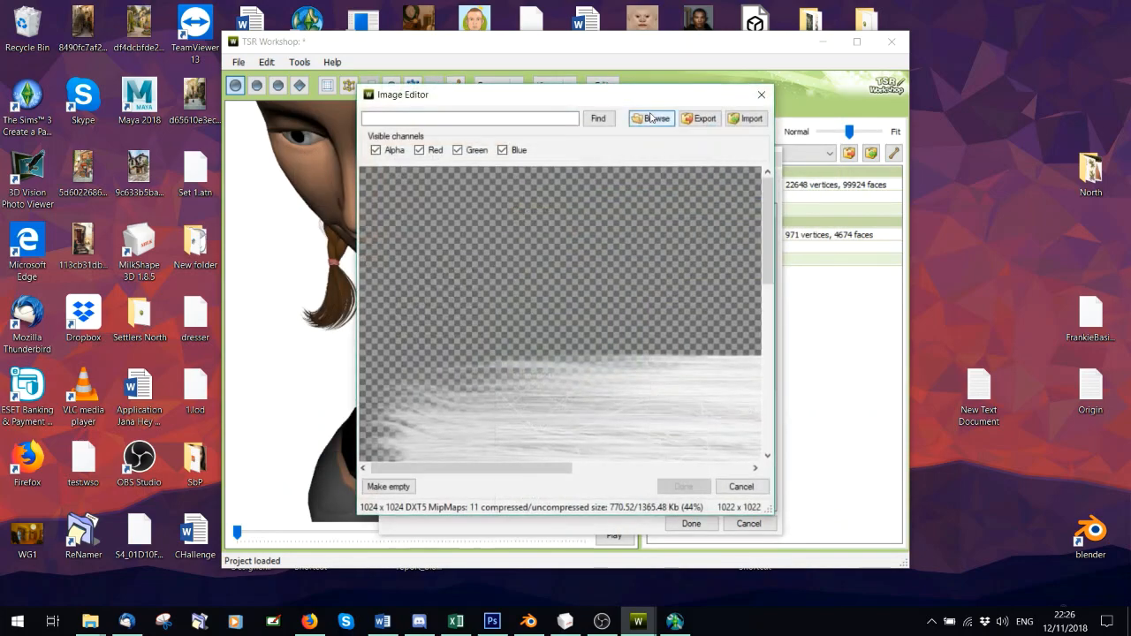
key("Return")
left_click(563, 188)
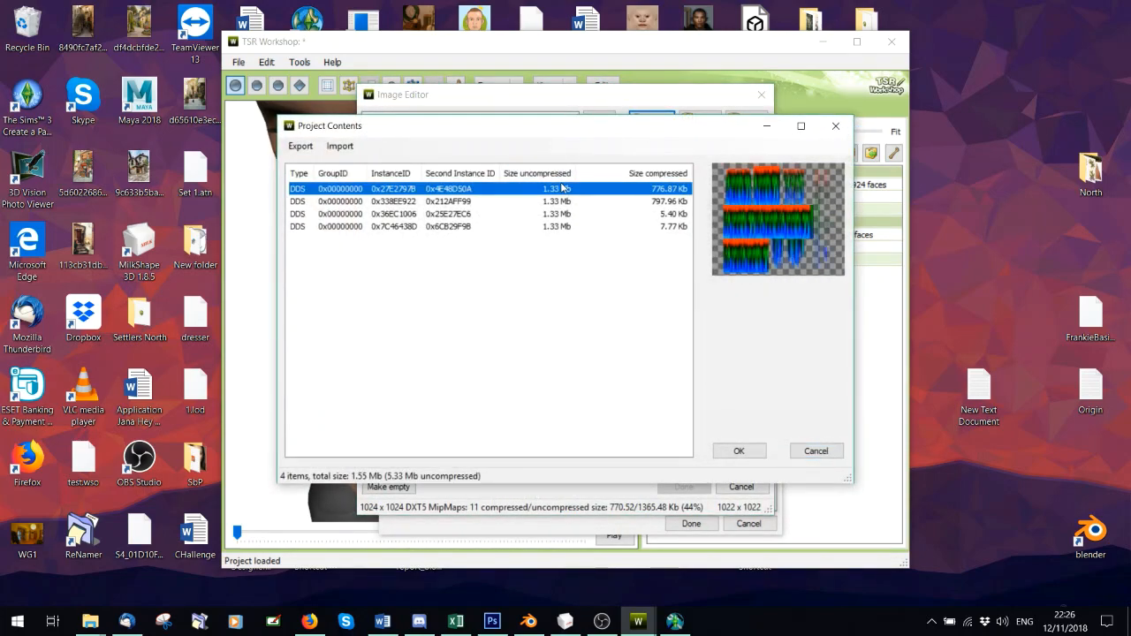
left_click(556, 202)
left_click(739, 450)
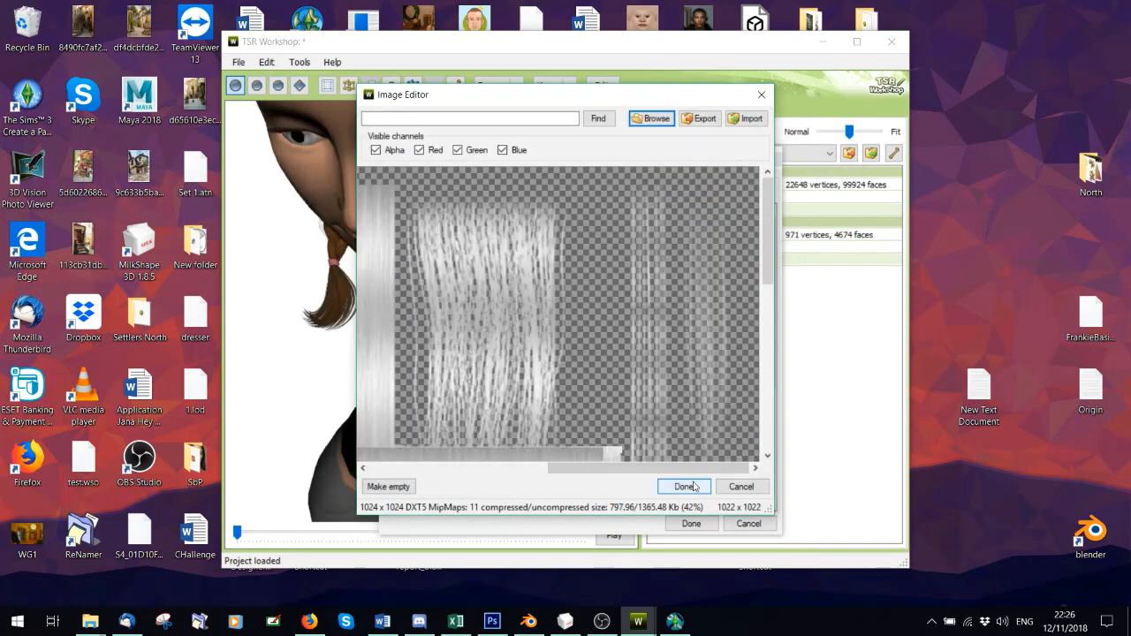
left_click(682, 487)
- Import the light grey DDS image from the General Images folder as the normal map of the Group 0 material
scroll(761, 327, "down", 3)
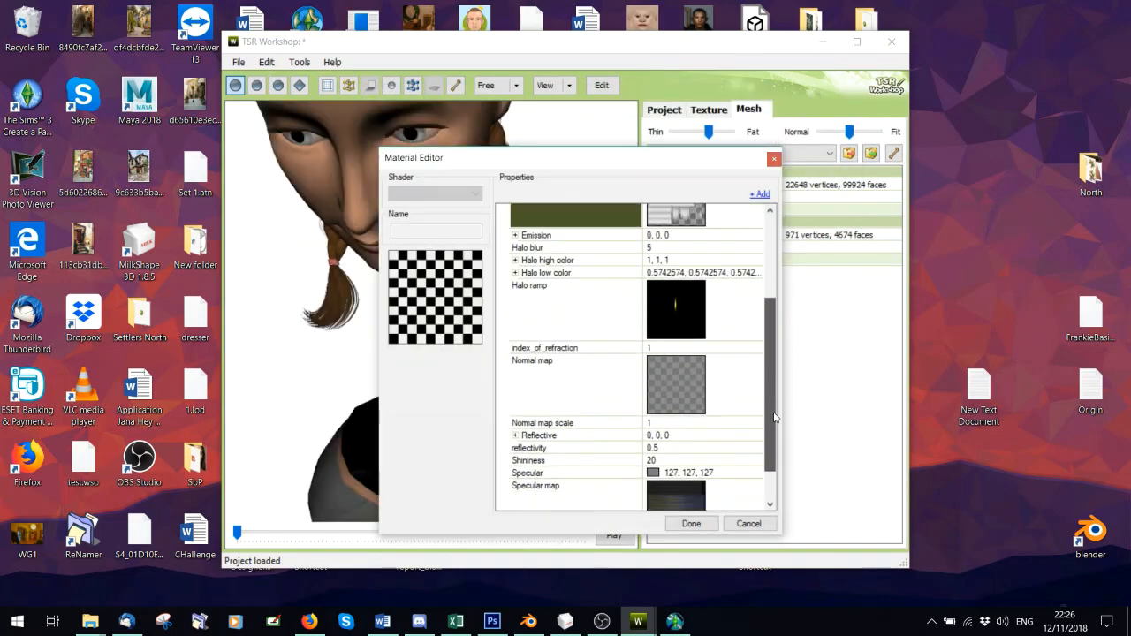
left_click(747, 391)
left_click(750, 361)
left_click(750, 120)
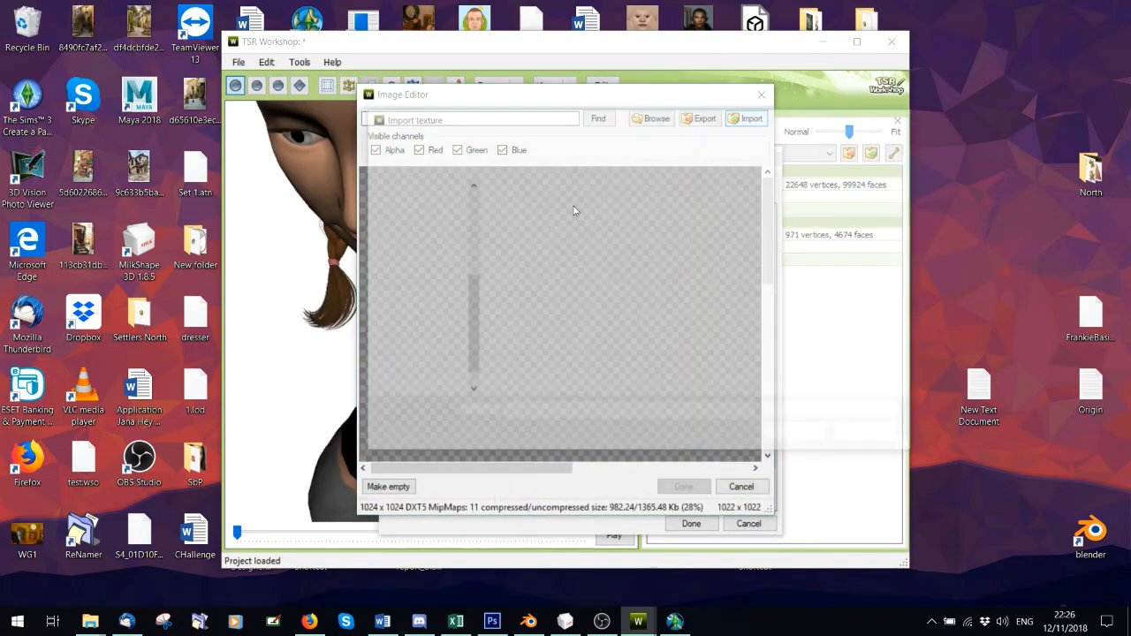
left_click(431, 275)
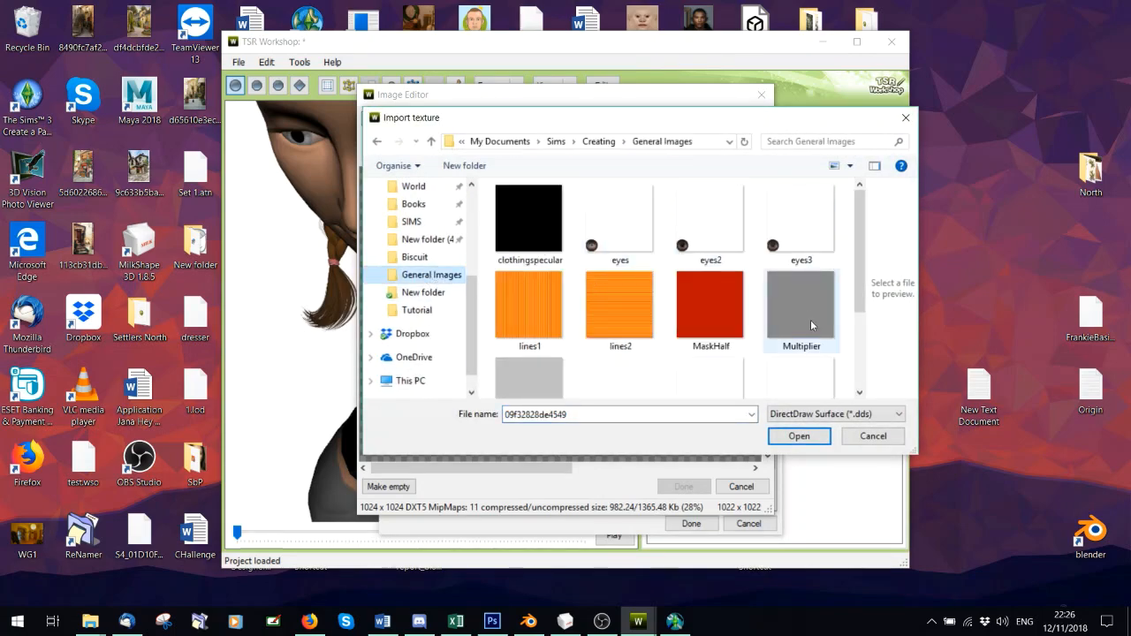
double_click(528, 379)
left_click(661, 485)
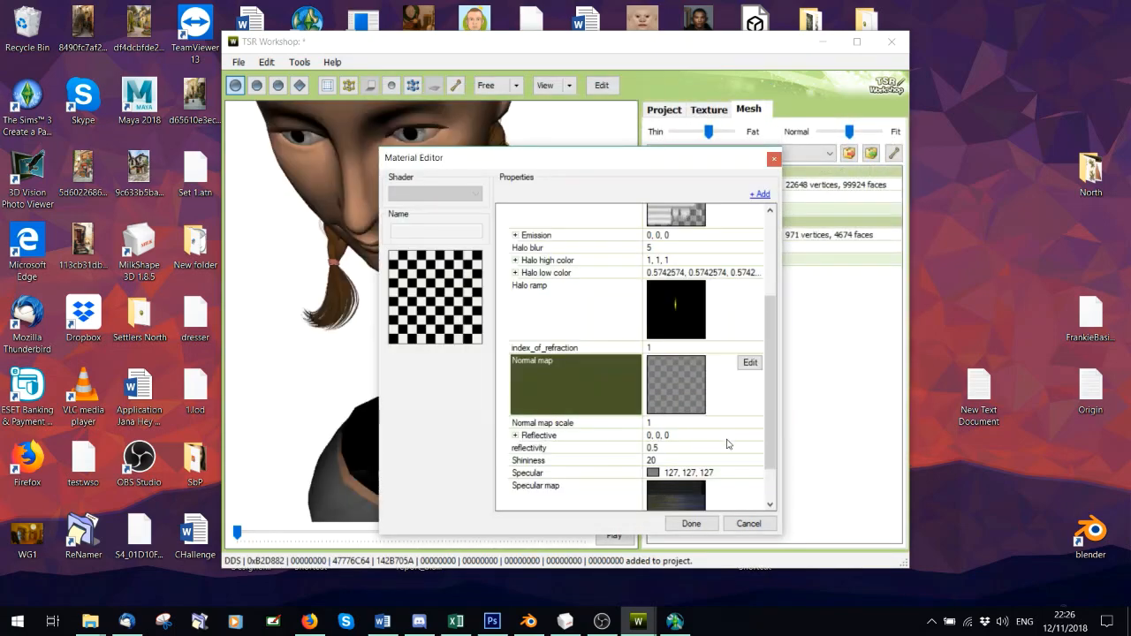
- Replace the specular map of the Group 0 material with the black project texture 0x36EC1006 and accept the material changes
left_click(661, 488)
left_click(751, 488)
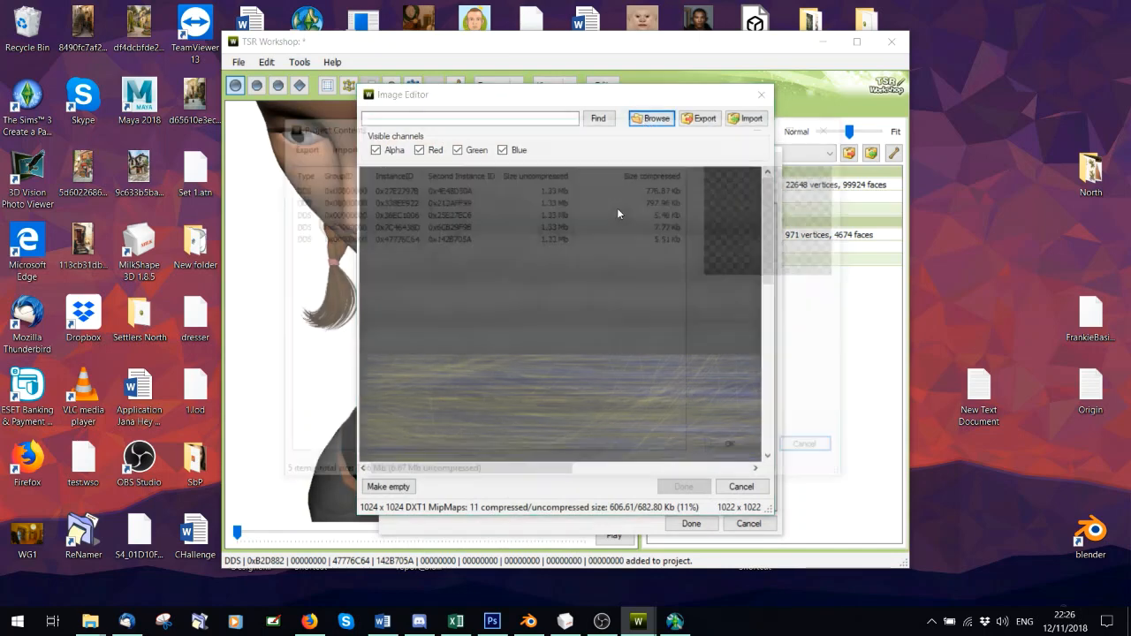
left_click(579, 226)
left_click(562, 239)
left_click(562, 226)
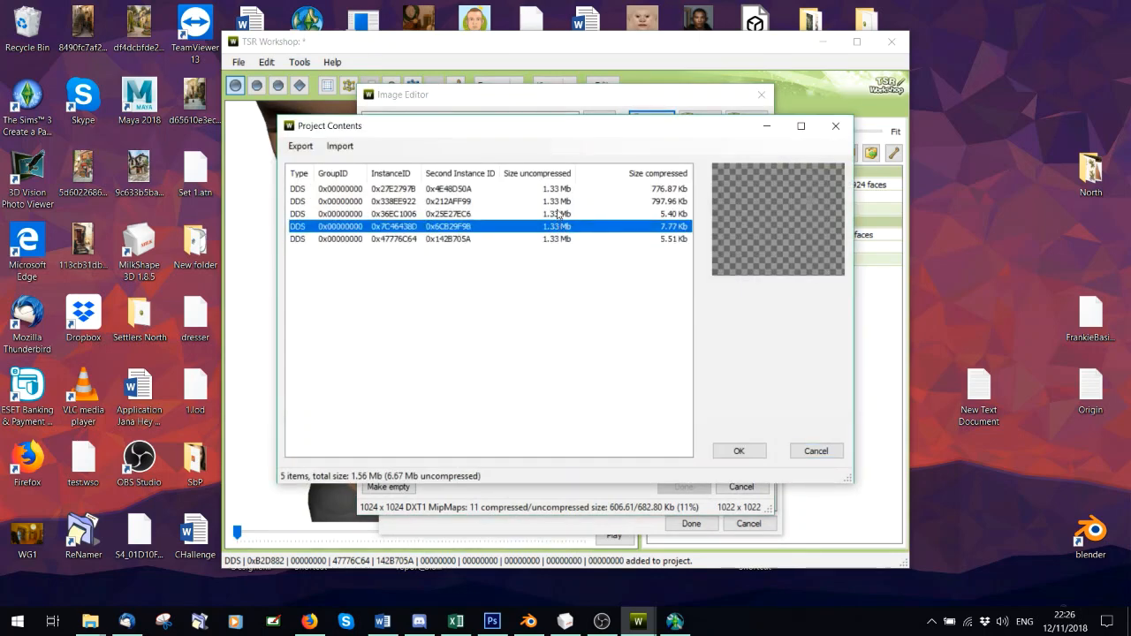
left_click(560, 213)
left_click(737, 450)
left_click(680, 486)
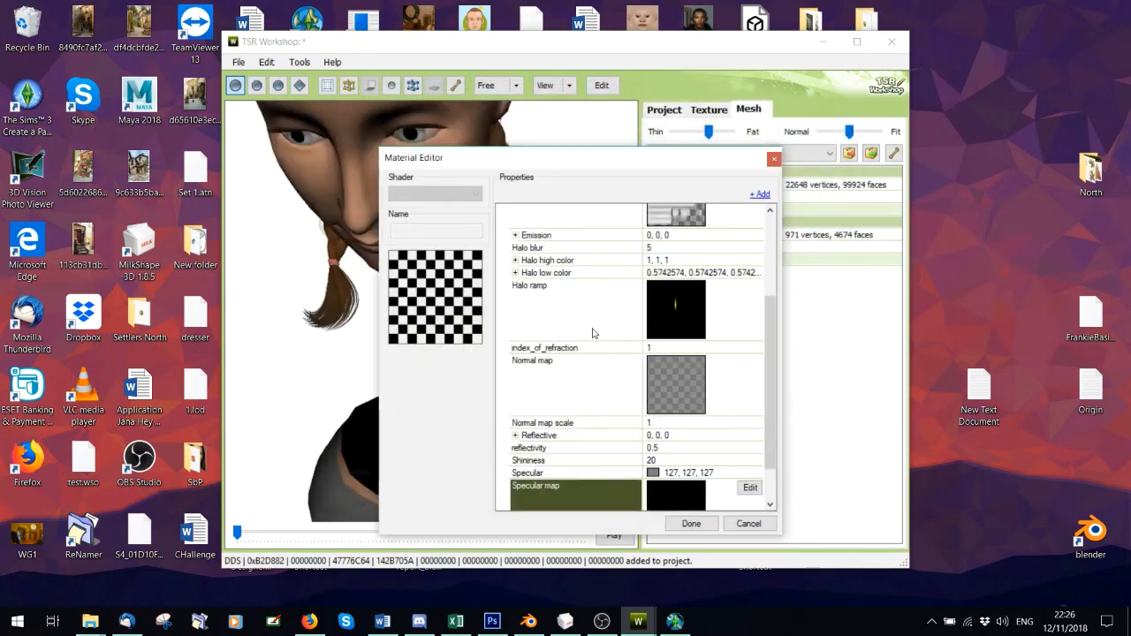
left_click(690, 523)
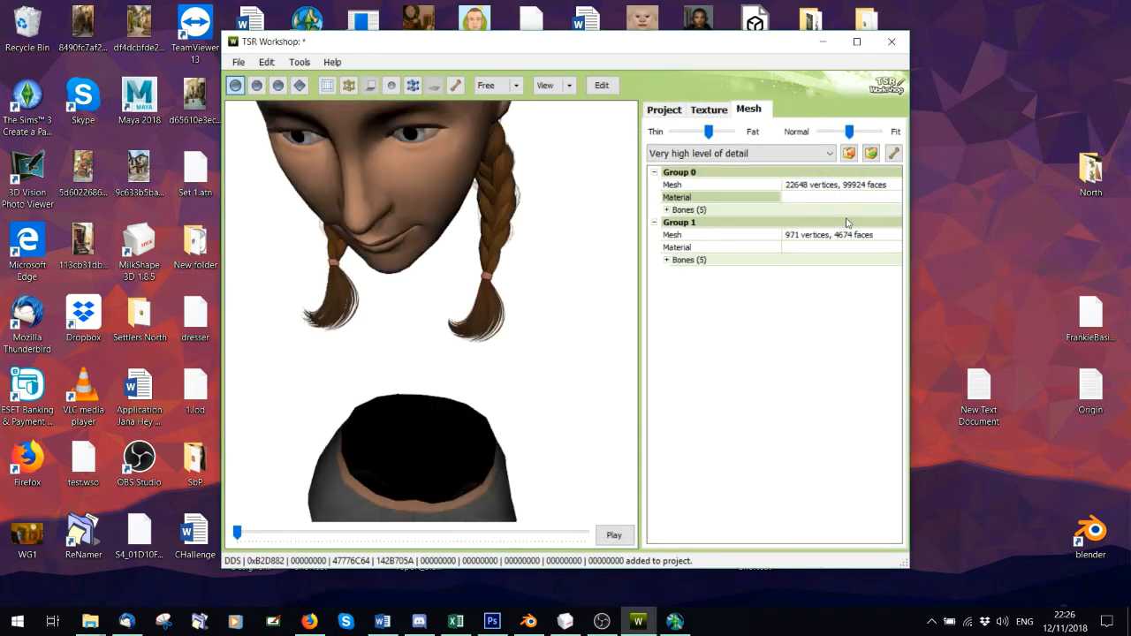
- Open the Group 1 material and replace its alpha map with the project texture 0x7C46438D
left_click(894, 248)
left_click(895, 248)
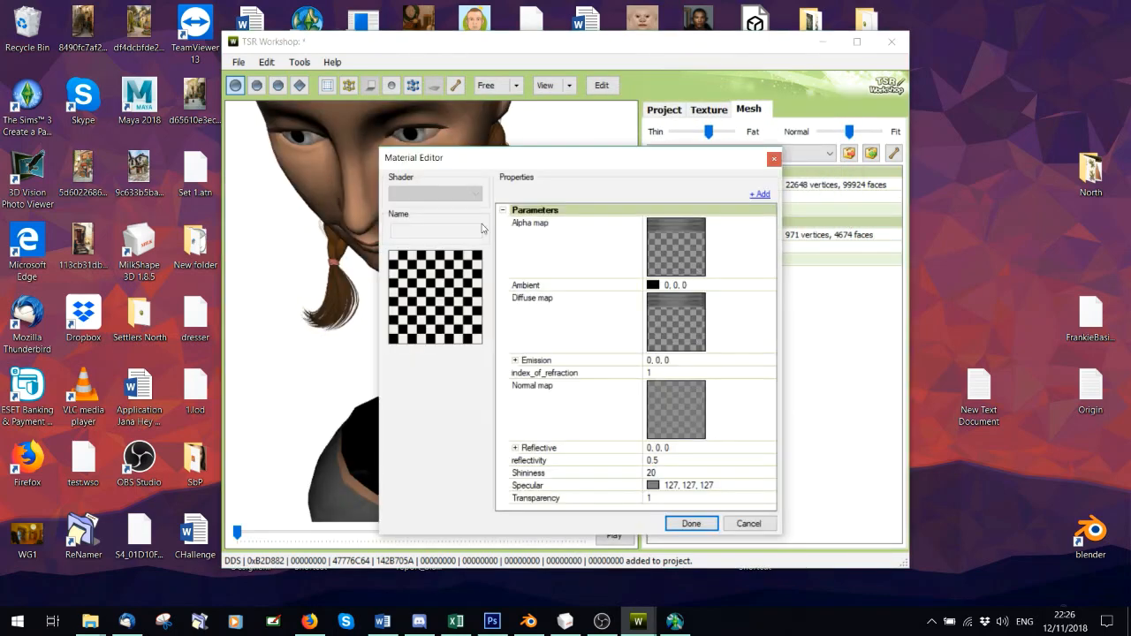
left_click_drag(508, 159, 576, 144)
left_click(810, 207)
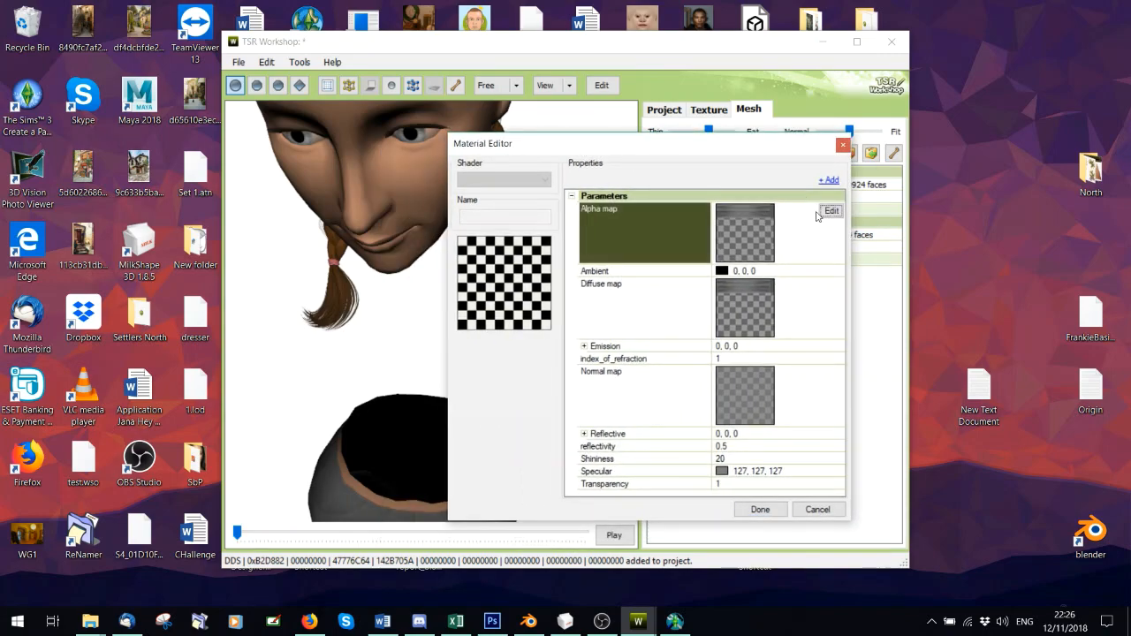
left_click(831, 213)
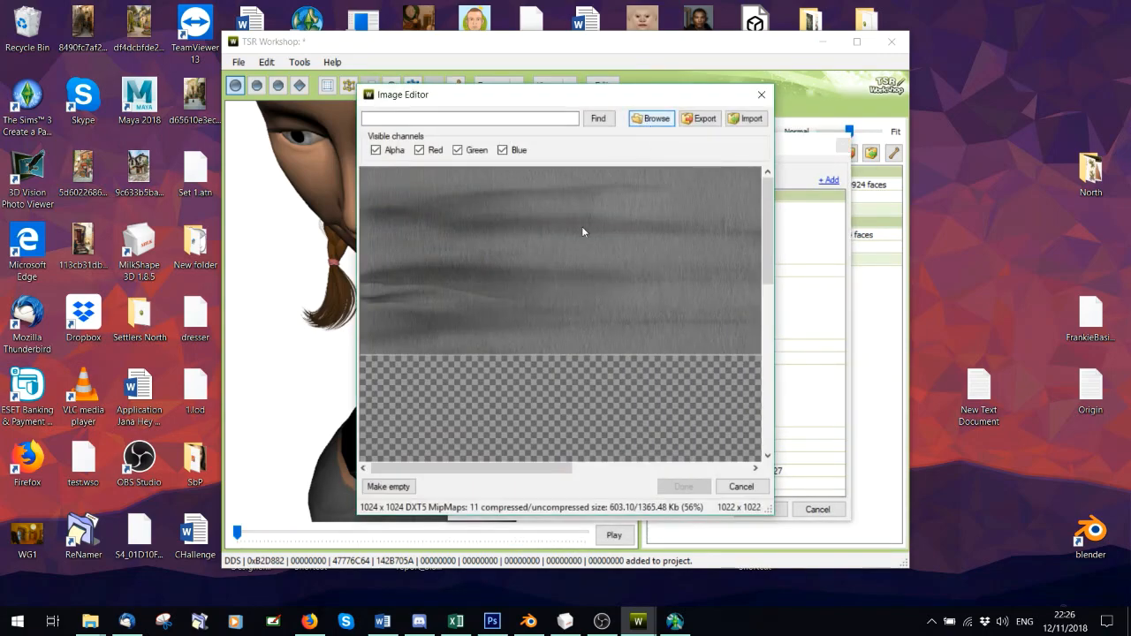
left_click(562, 214)
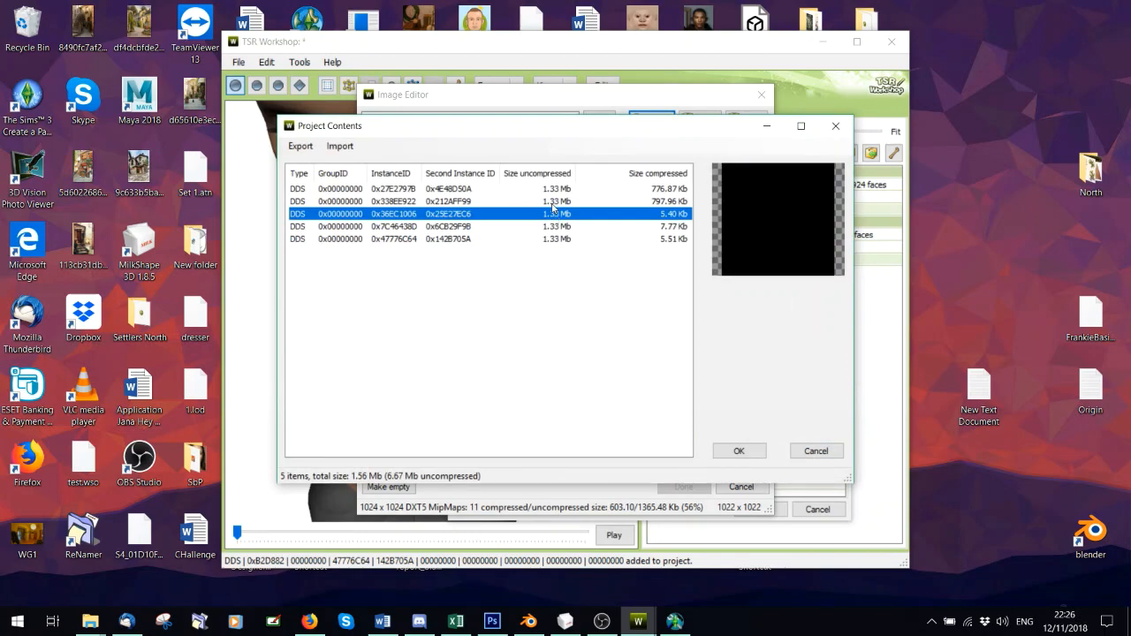
left_click(554, 201)
left_click(554, 190)
left_click(555, 227)
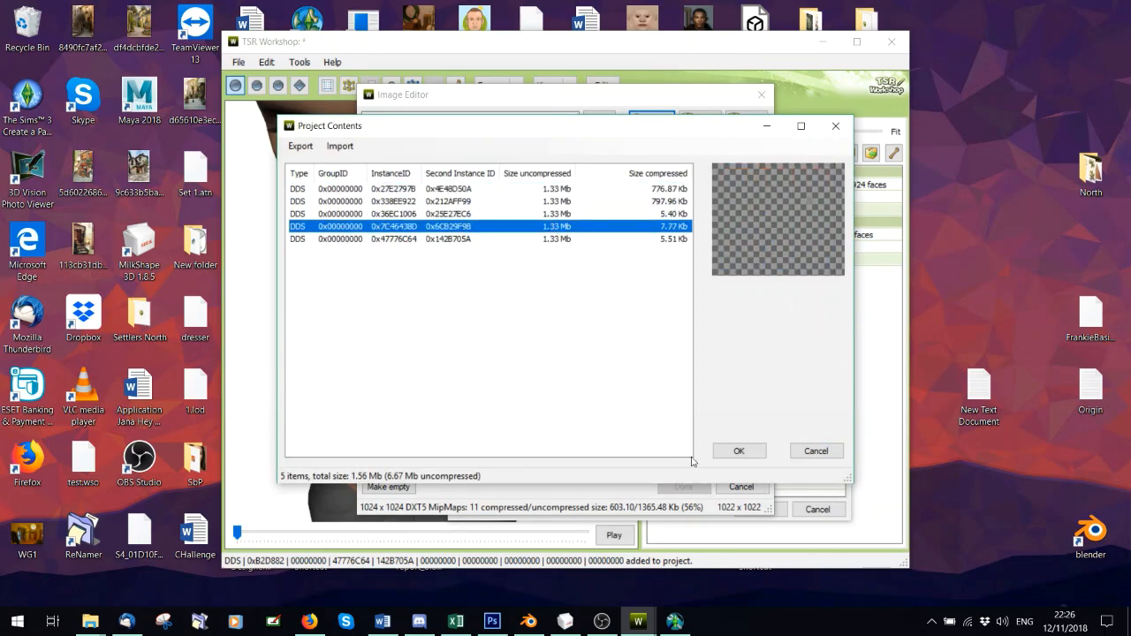
left_click(736, 452)
left_click(686, 486)
- Replace the diffuse map of the Group 1 material with the project texture 0x7C46438D
left_click(813, 307)
left_click(832, 286)
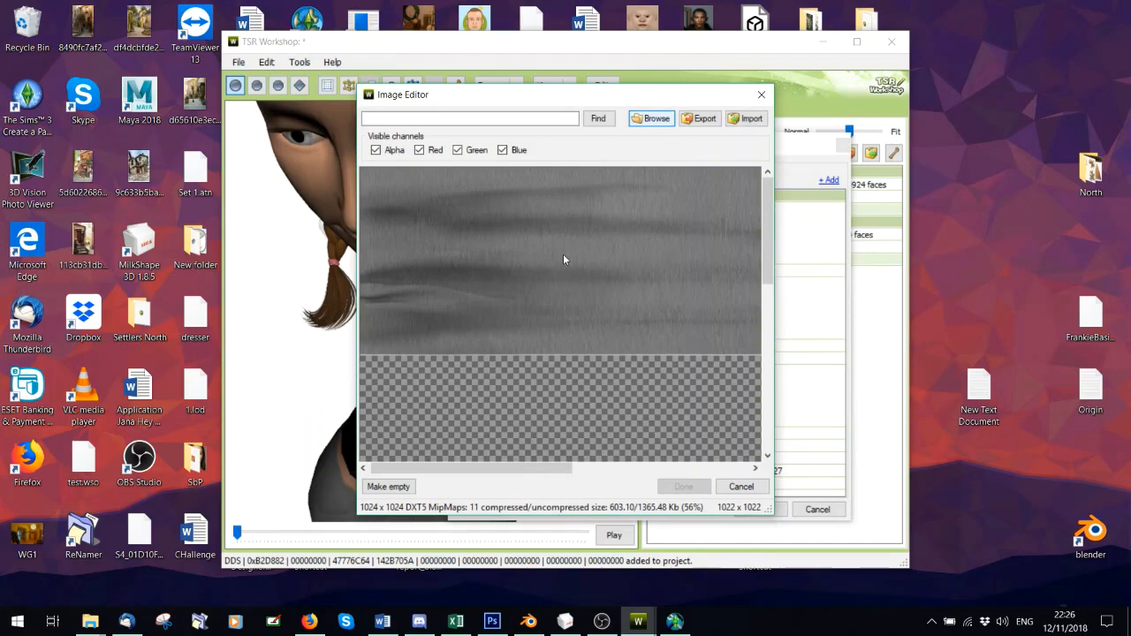
left_click(552, 226)
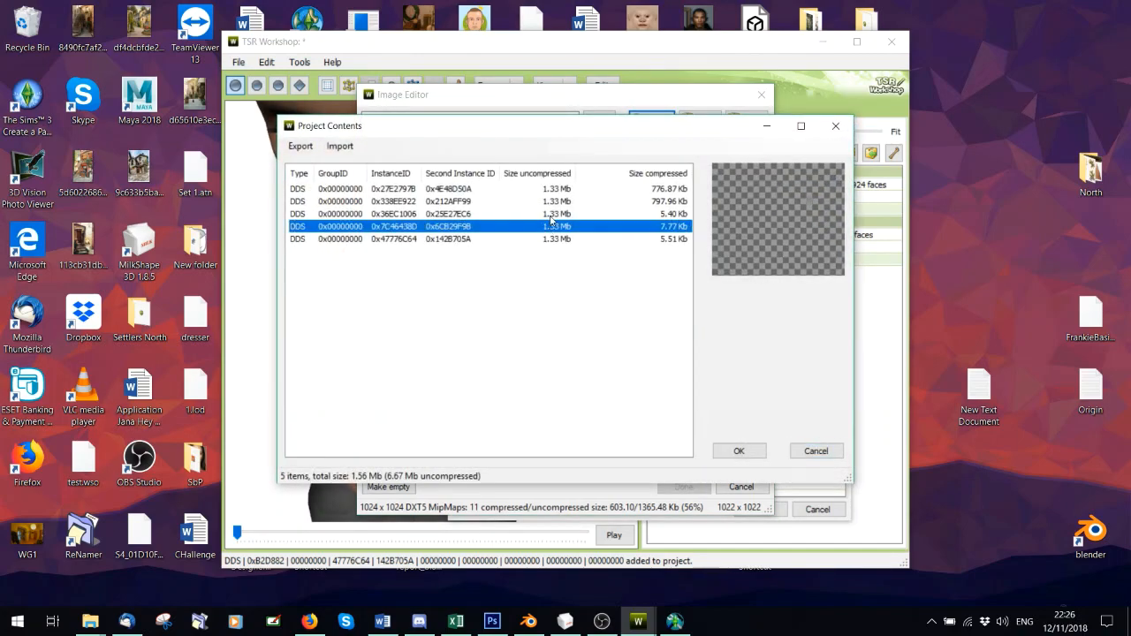
left_click(729, 454)
left_click(682, 487)
- Replace the normal map of the Group 1 material with the project texture 0x47776C64 and accept the material changes
left_click(818, 402)
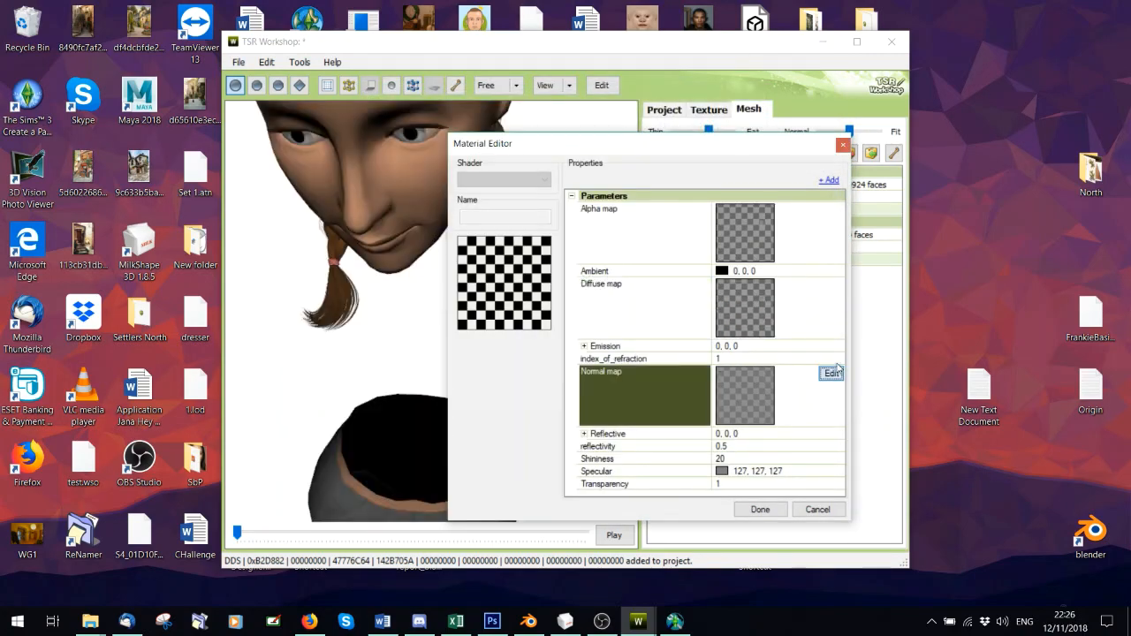
left_click(831, 373)
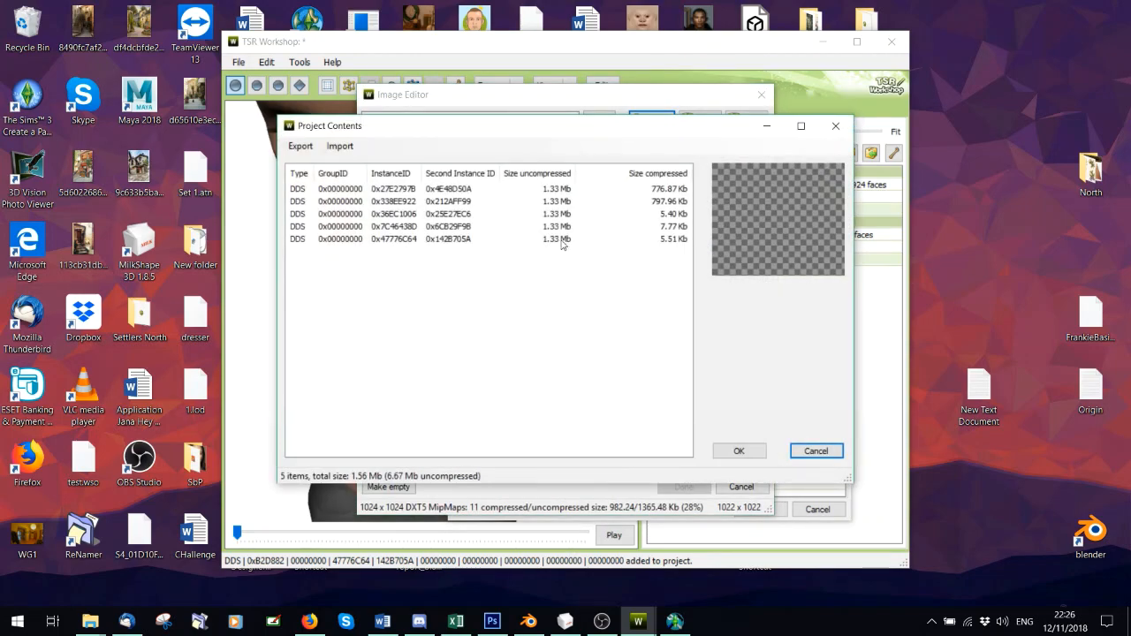
left_click(558, 239)
left_click(555, 230)
left_click(582, 242)
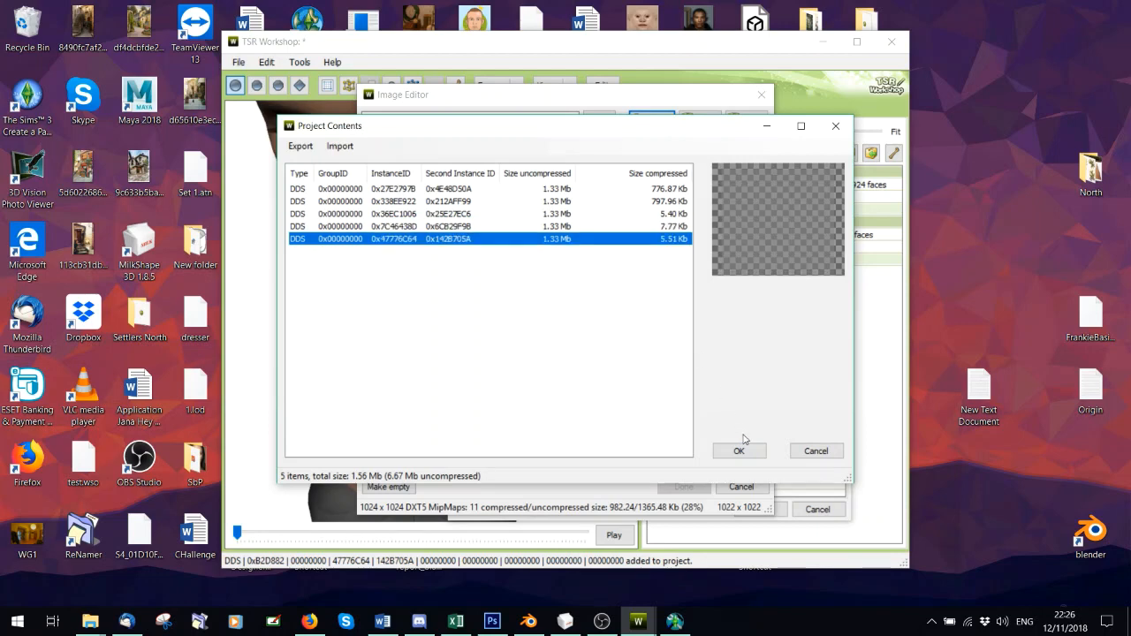
left_click(736, 450)
left_click(705, 479)
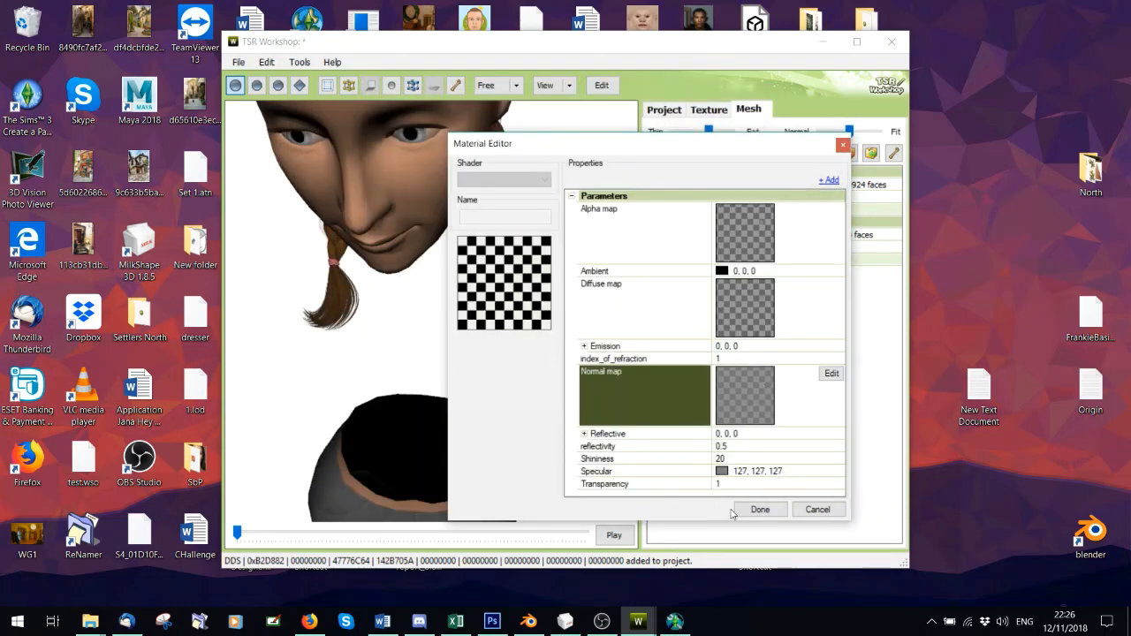
left_click(758, 511)
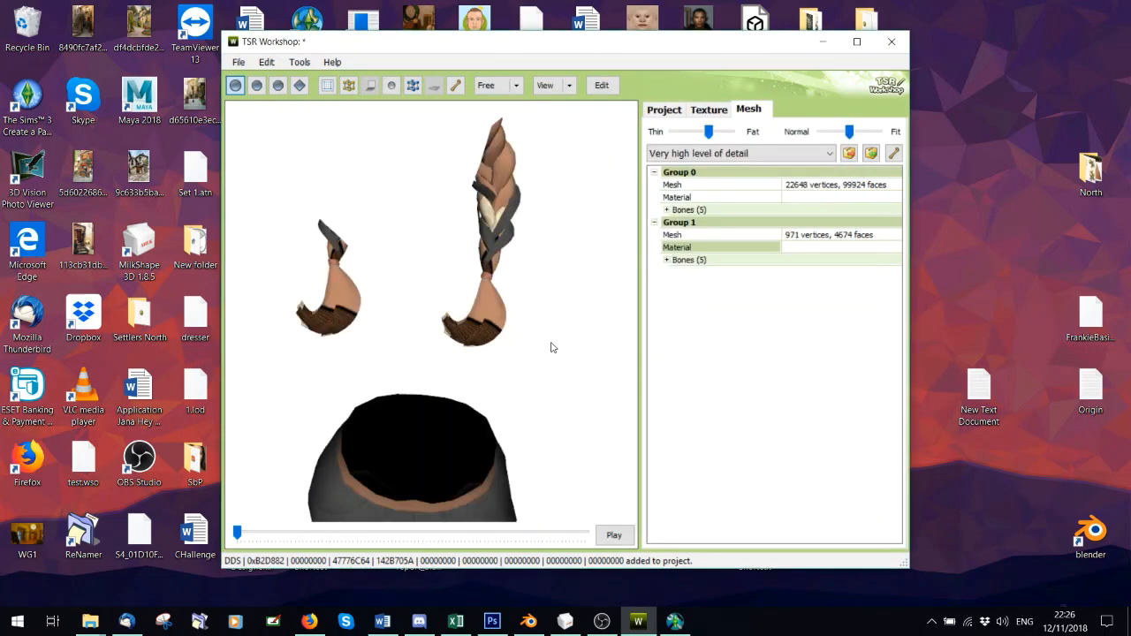
- Examine the textured hair on the whole model with the body shape set slightly thinner
scroll(550, 341, "down", 5)
left_click_drag(477, 262, 616, 228)
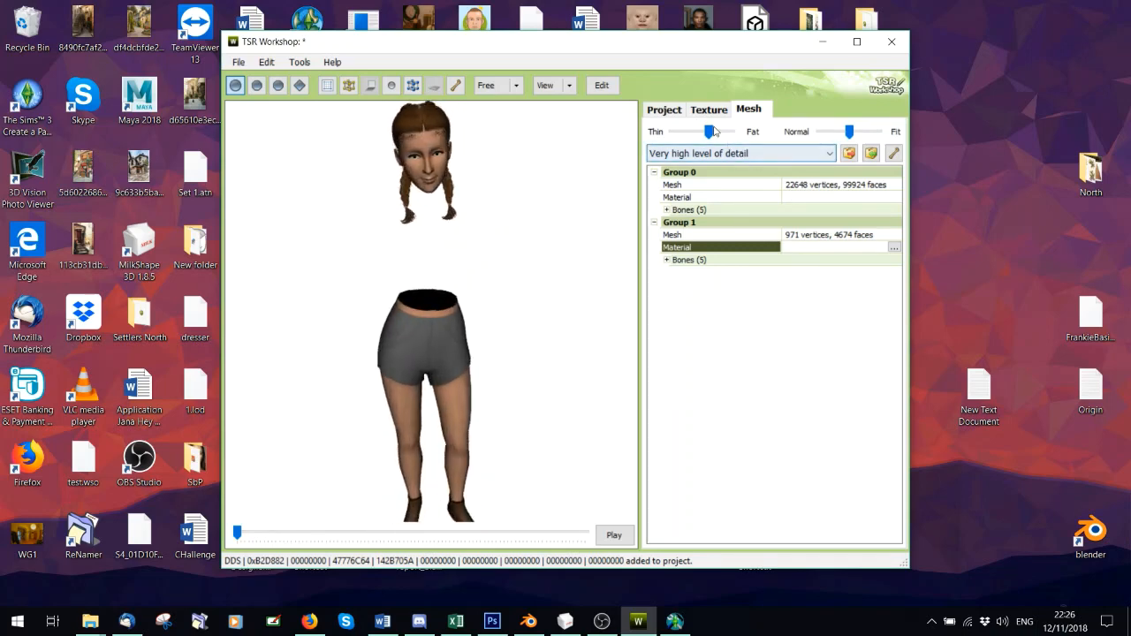
mouse_move(709, 133)
left_mouse_down()
mouse_move(740, 132)
mouse_move(703, 132)
left_mouse_up()
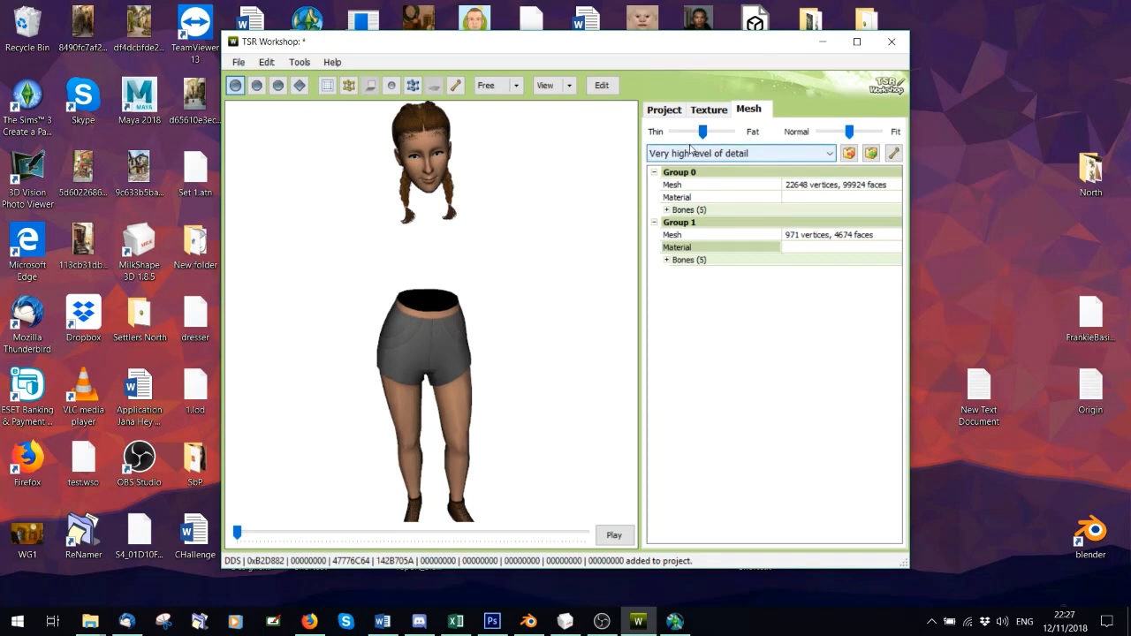
left_click_drag(503, 171, 458, 205)
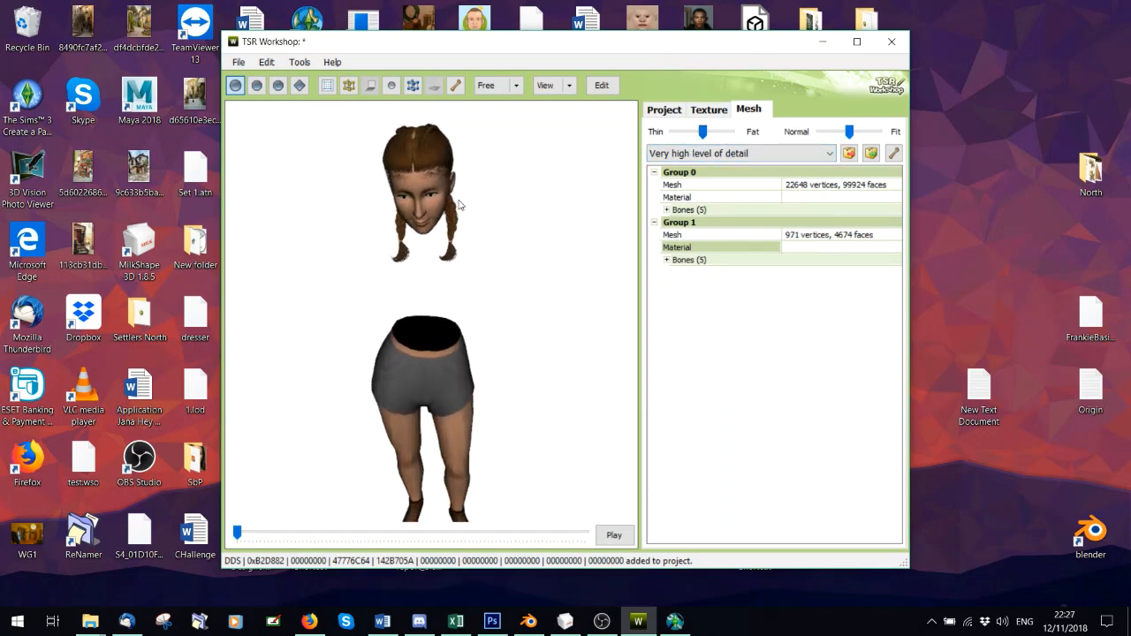
- Delete the third afHairWrapLong texture variation, leaving the channel count of the first variation as it is
left_click(707, 109)
left_click(727, 149)
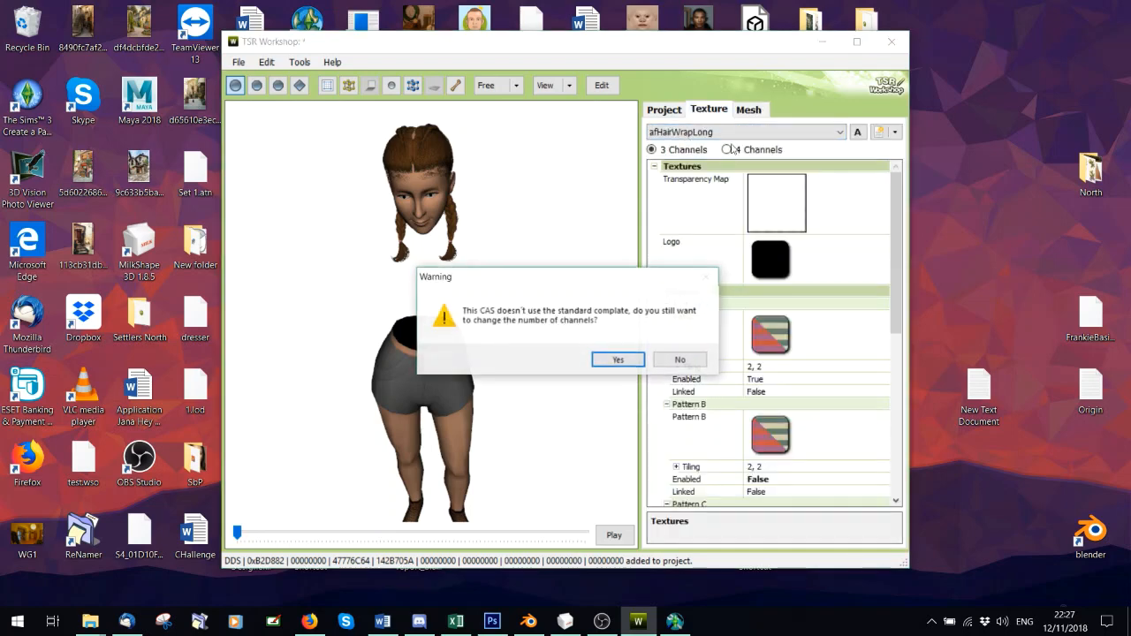
left_click(677, 362)
left_click(698, 133)
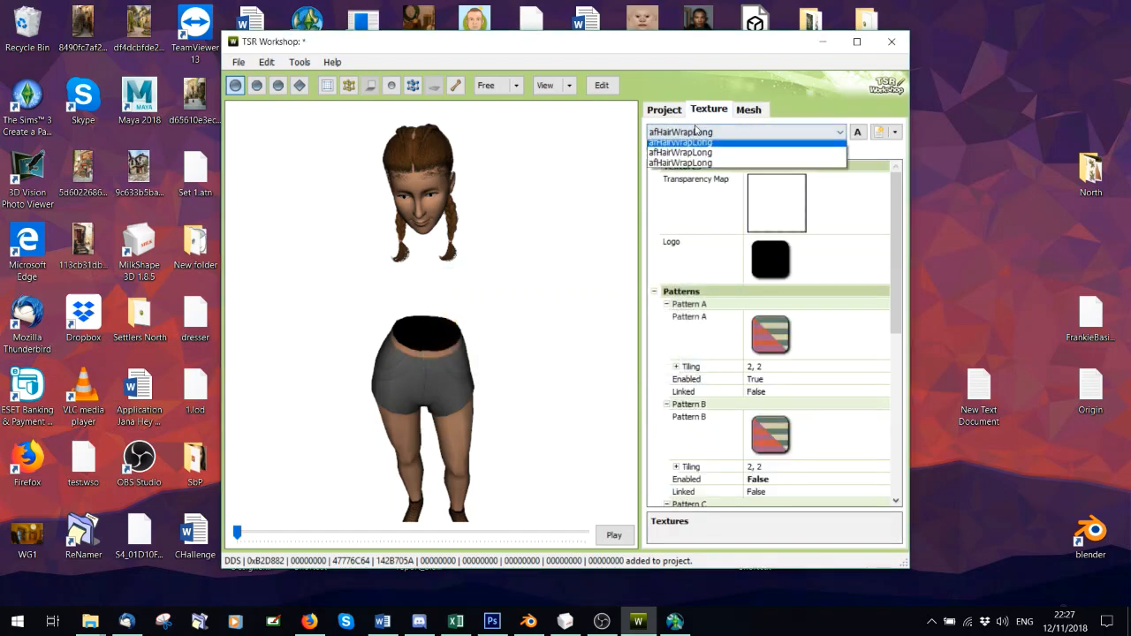
left_click(707, 167)
left_click(895, 132)
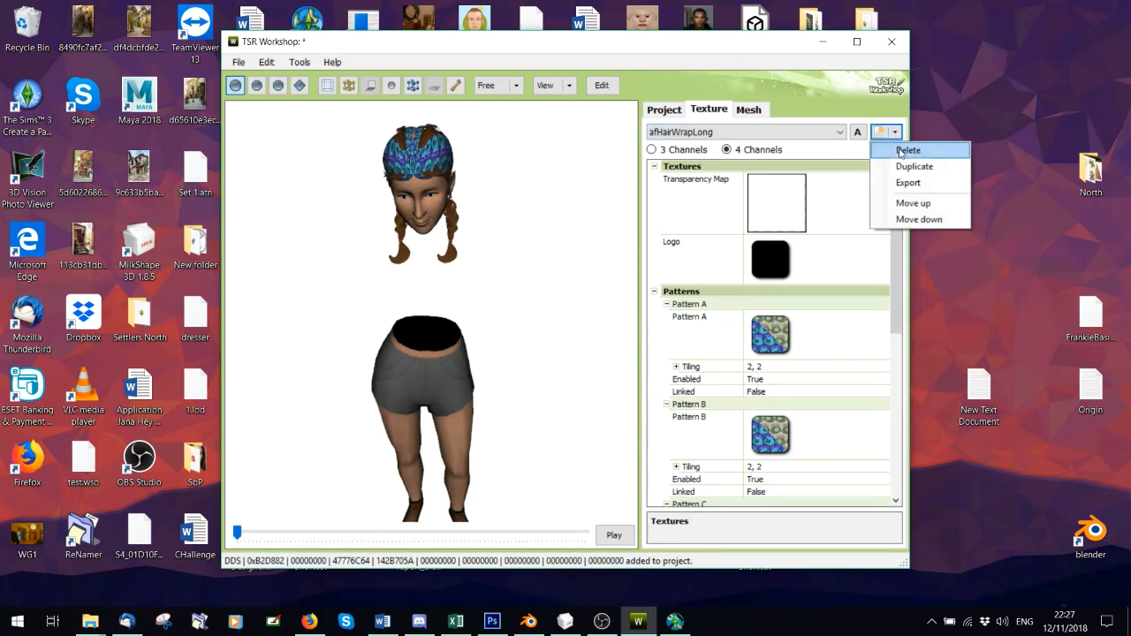
left_click(901, 152)
left_click(528, 359)
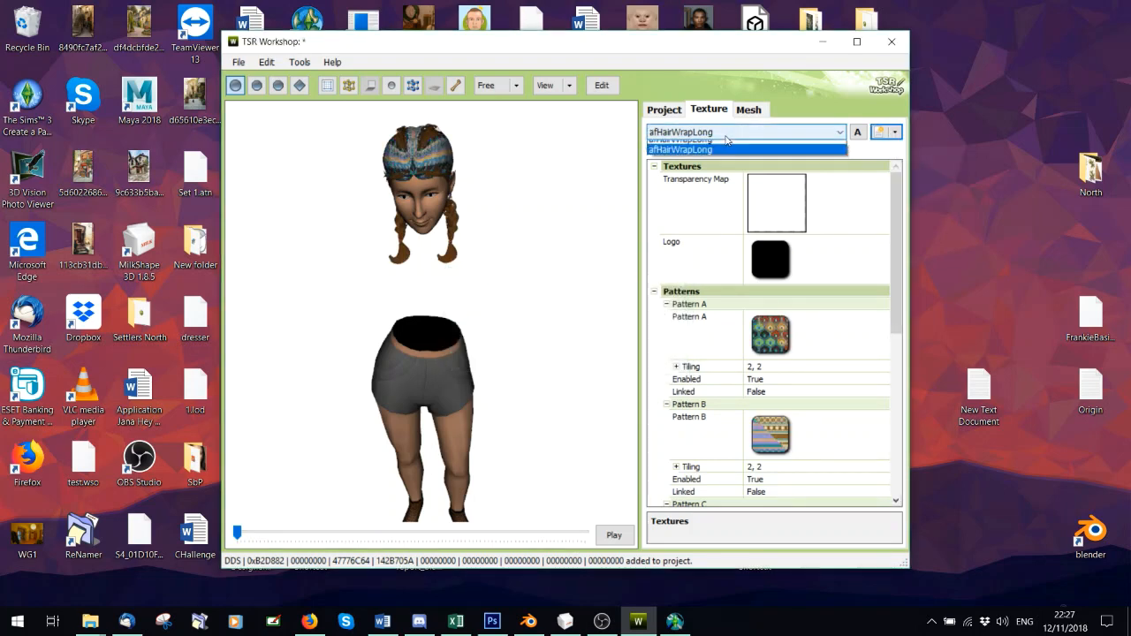
- Delete the second afHairWrapLong texture variation and check the remaining one on the model
left_click(895, 133)
left_click(907, 151)
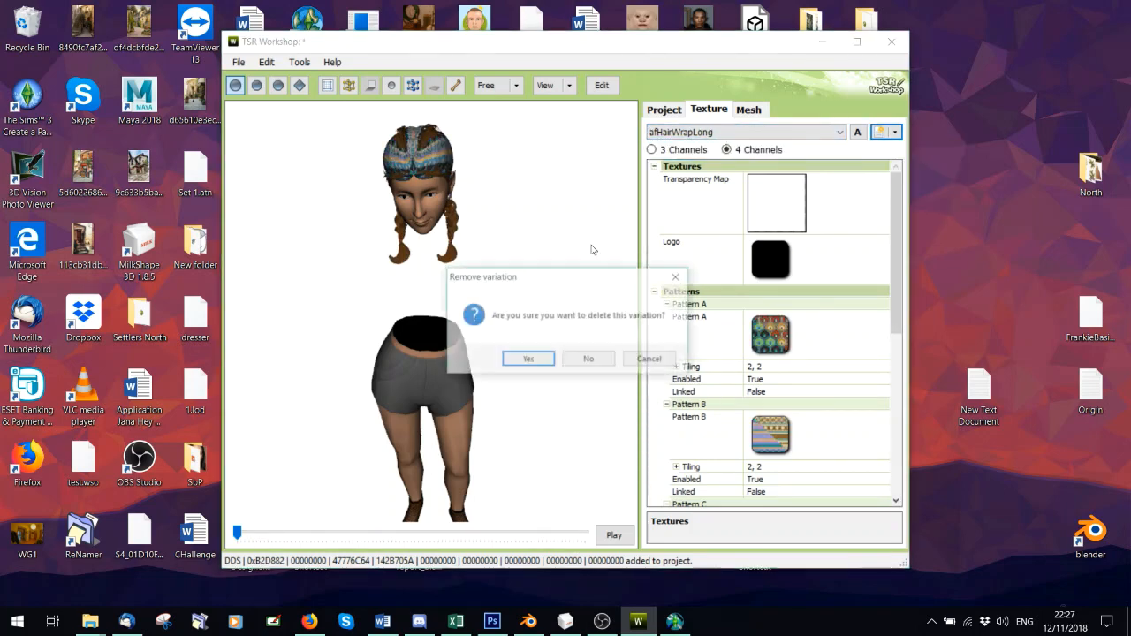
left_click(528, 360)
scroll(471, 267, "down", 3)
mouse_move(471, 267)
left_mouse_down()
mouse_move(487, 164)
mouse_move(452, 250)
mouse_move(460, 265)
left_mouse_up()
scroll(486, 165, "down", 1)
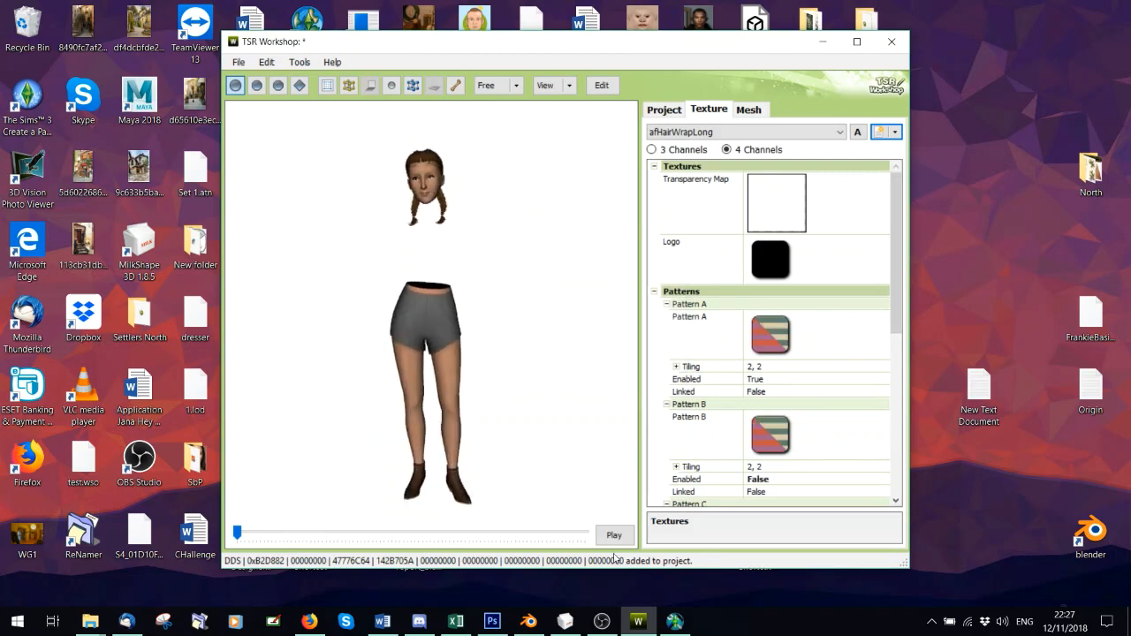
- Return to the mesh settings and examine the braided hair on the model up close from different angles
left_click(751, 110)
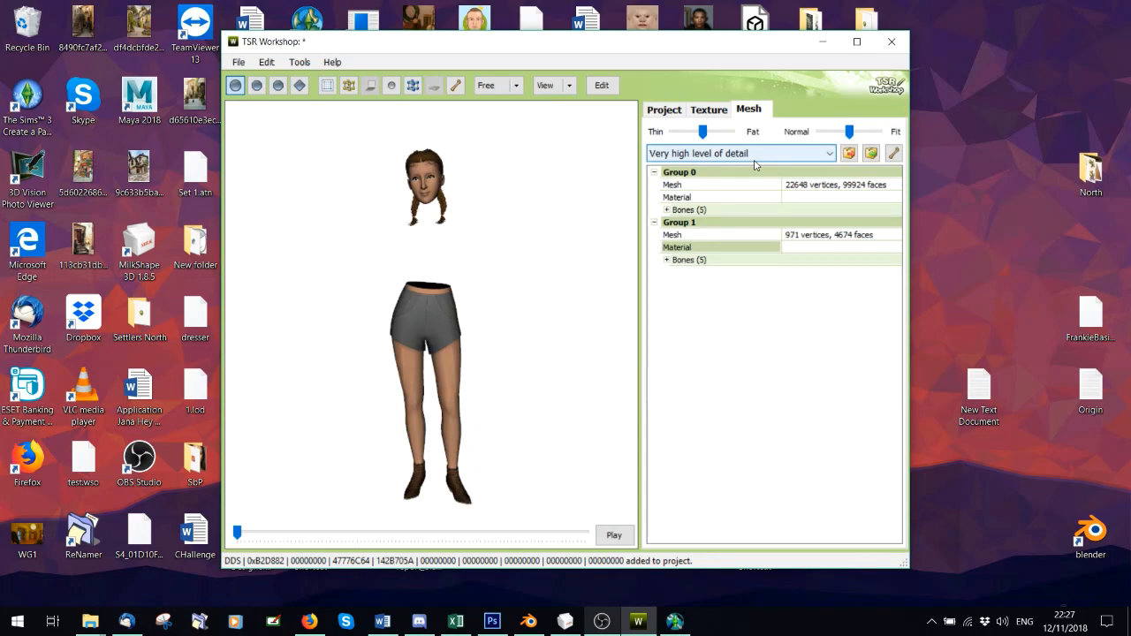
left_click(674, 156)
left_click(674, 157)
left_click_drag(392, 233, 465, 346)
right_click_drag(465, 345, 465, 285)
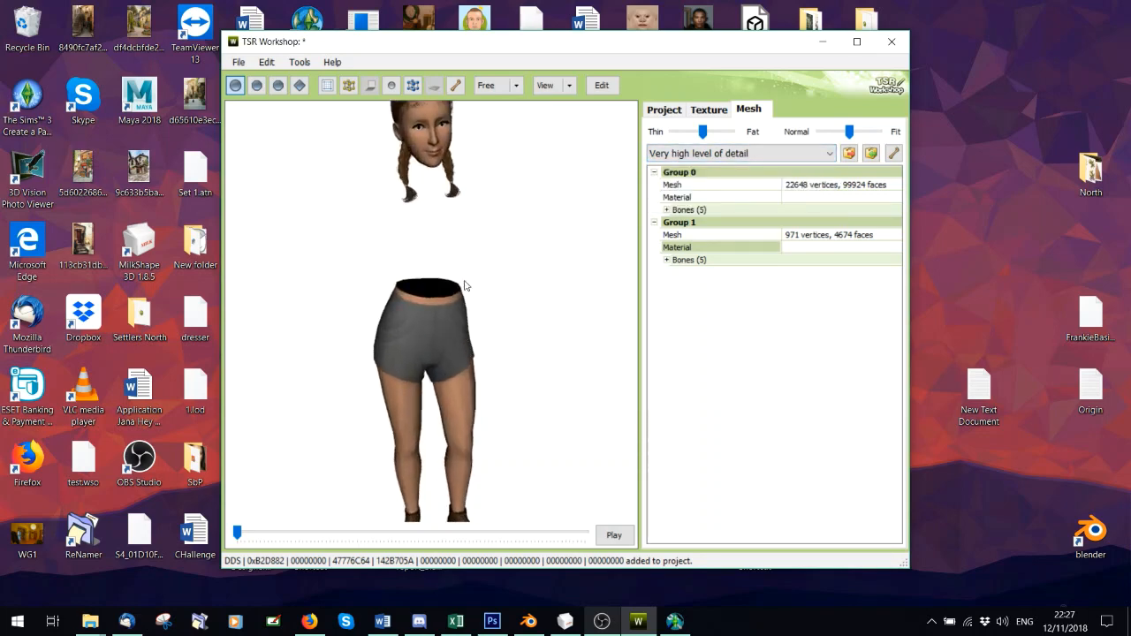
left_click_drag(465, 285, 408, 327)
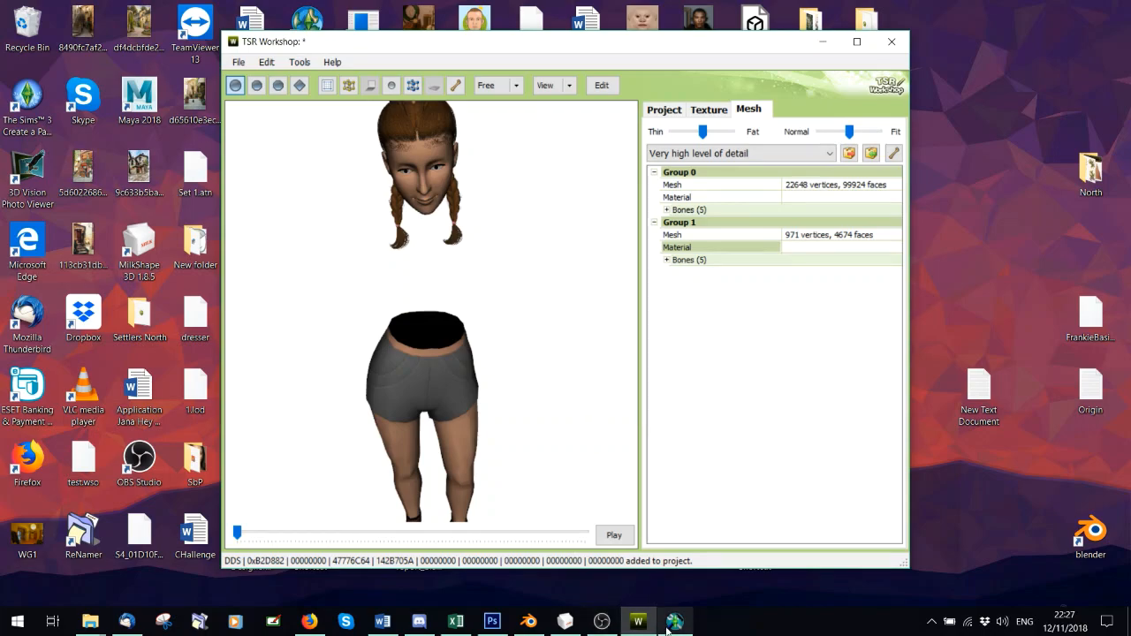